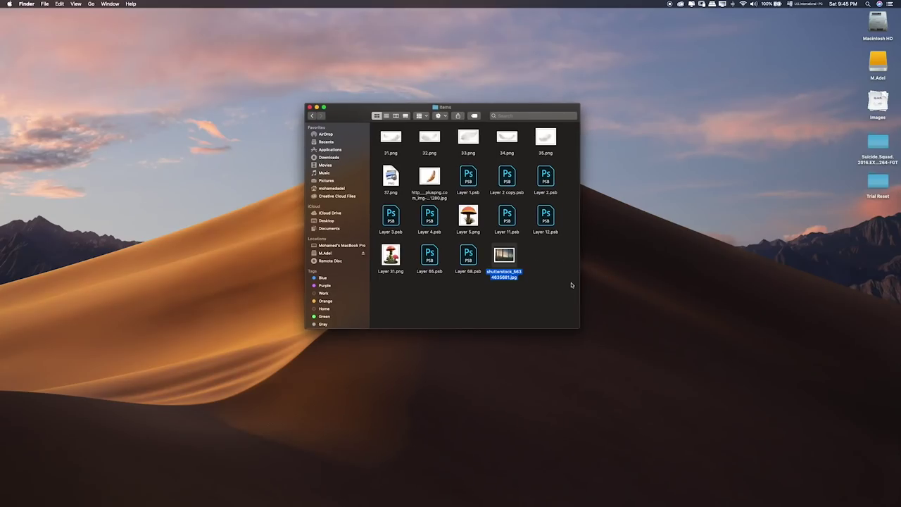
- Select and then deselect the files in the Items folder, and leave Finder for Photoshop
left_click_drag(569, 310, 382, 156)
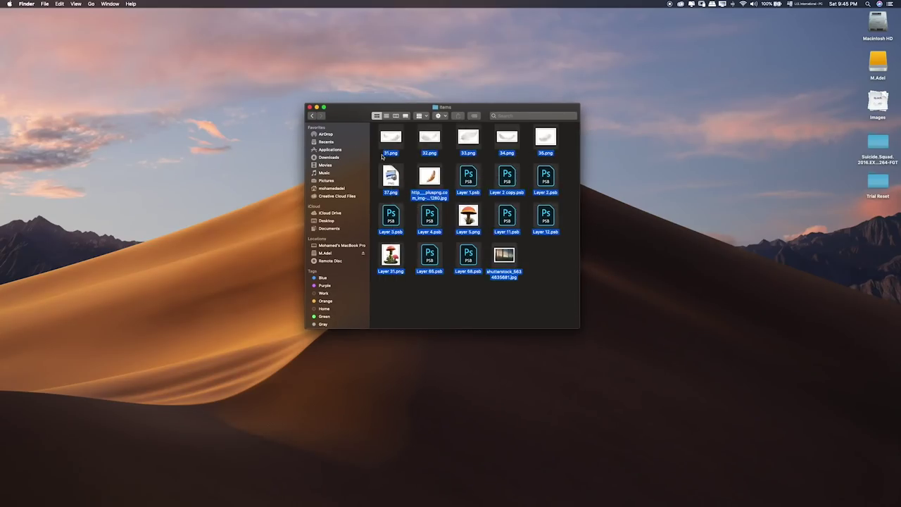
left_click(435, 292)
left_click(328, 504)
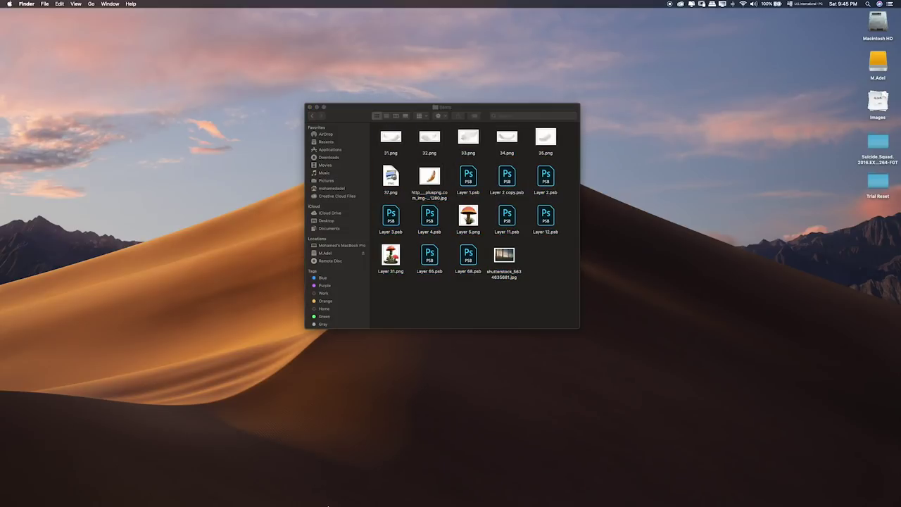
- Create a white 1920 × 1080 px, 300 ppi RGB document named Angel from File > New
mouse_move(329, 504)
left_click(296, 484)
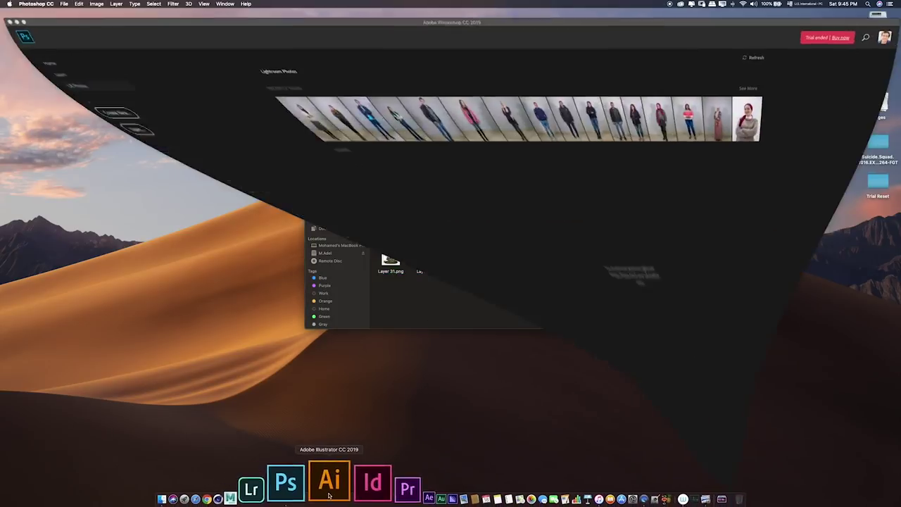
left_click(60, 3)
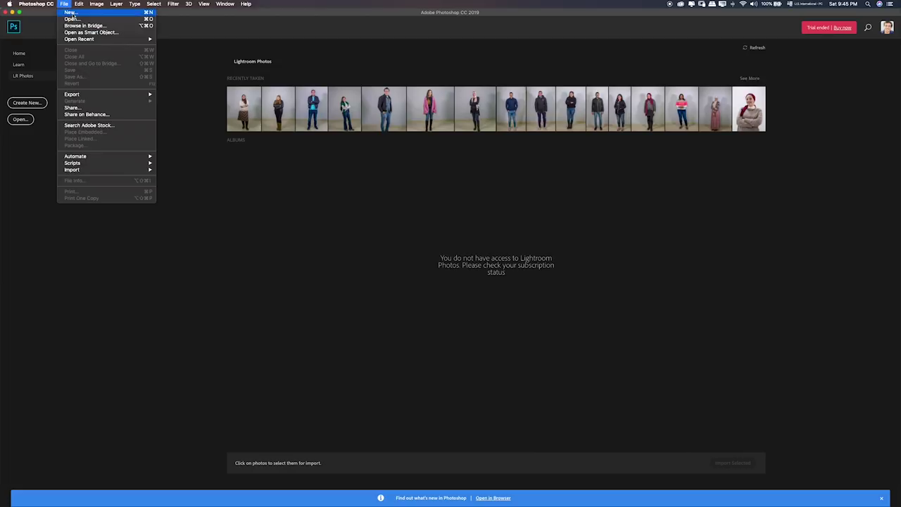
left_click(99, 11)
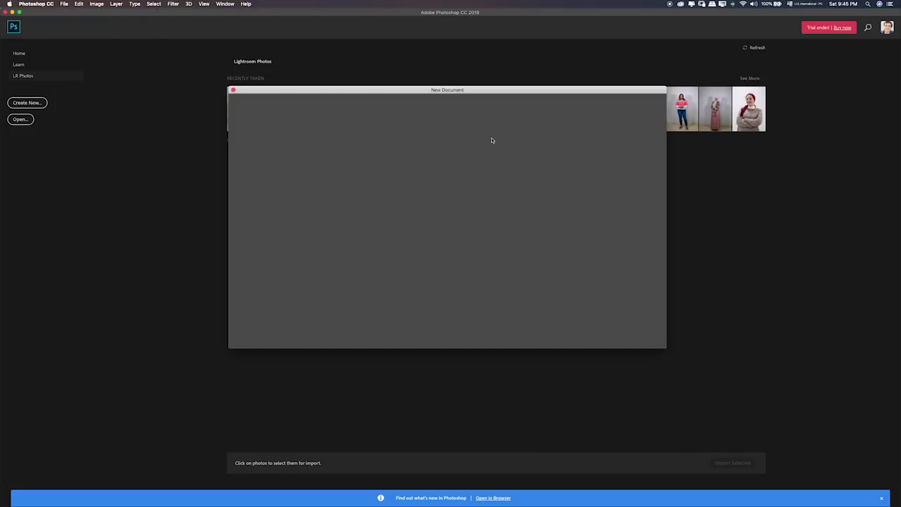
left_click(589, 154)
type("1920")
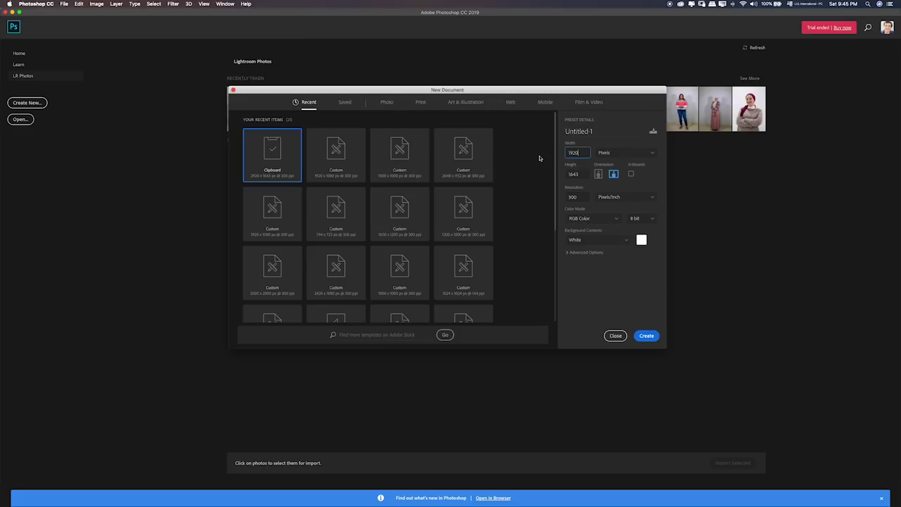
key("Tab")
left_click_drag(603, 134, 563, 131)
type("Angel")
left_click(642, 336)
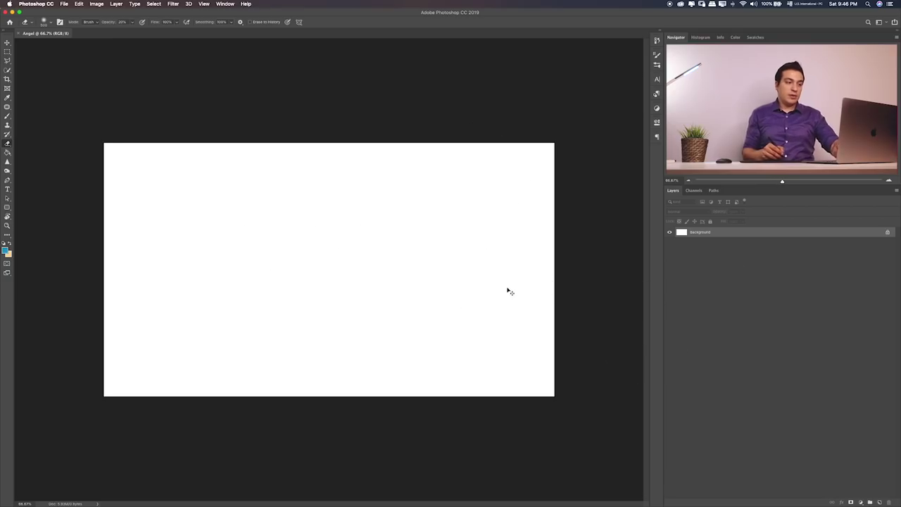
- Place the shutterstock forest JPG onto the Angel canvas and slide it to the left edge
key("ctrl+0")
key("m")
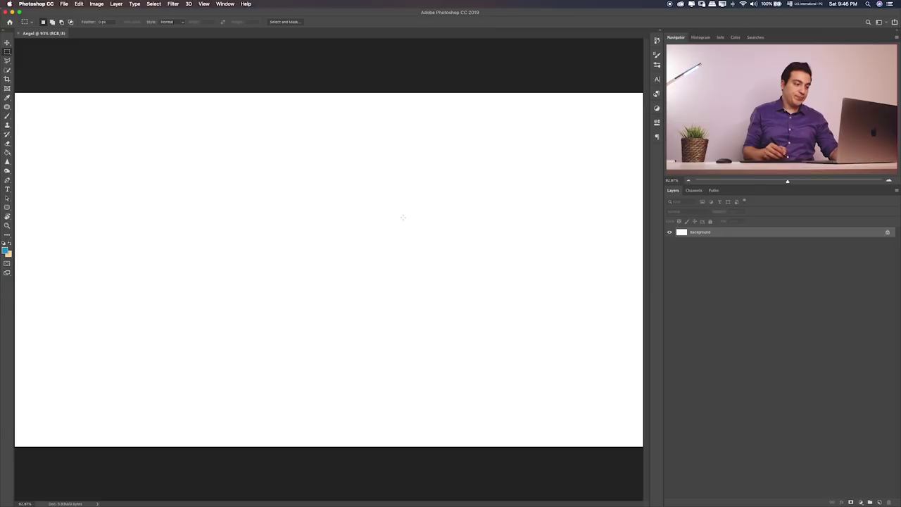
key("super+Tab")
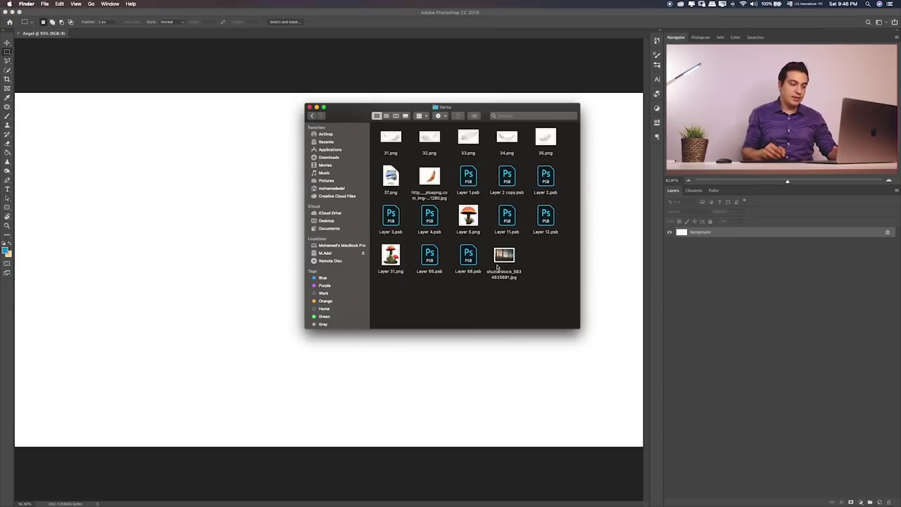
left_click(504, 257)
key("space")
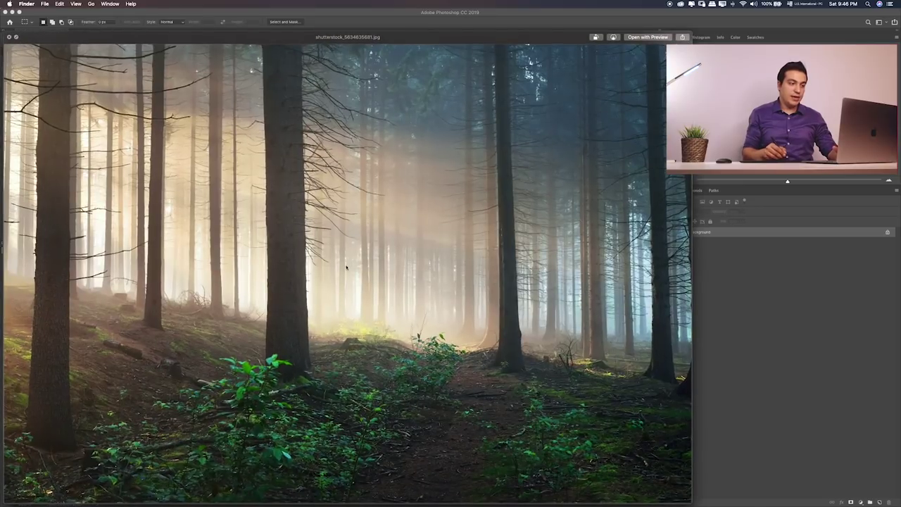
key("space")
left_click_drag(507, 258, 216, 262)
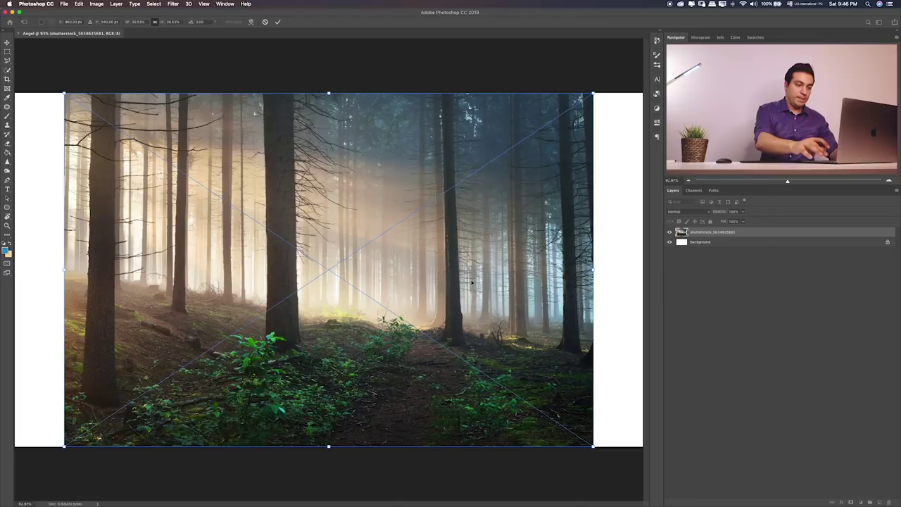
key("Return")
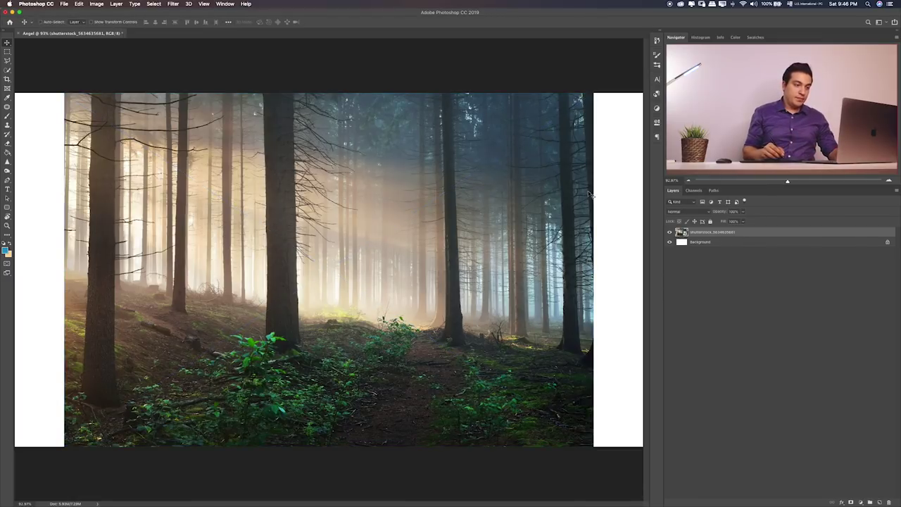
mouse_move(549, 202)
left_mouse_down()
mouse_move(401, 199)
mouse_move(388, 224)
left_mouse_up()
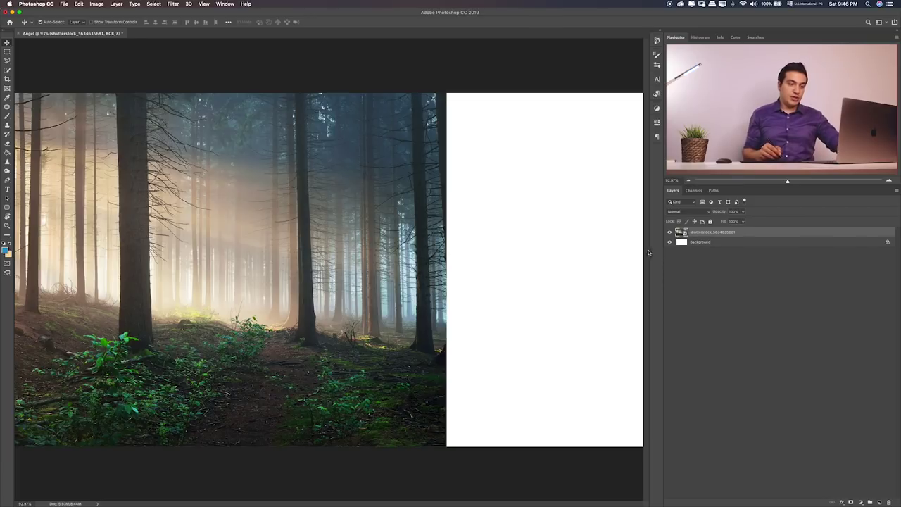
- Duplicate the forest layer, move the copy right beneath the original, and mask the original
key("super+j")
left_click_drag(407, 267, 596, 247)
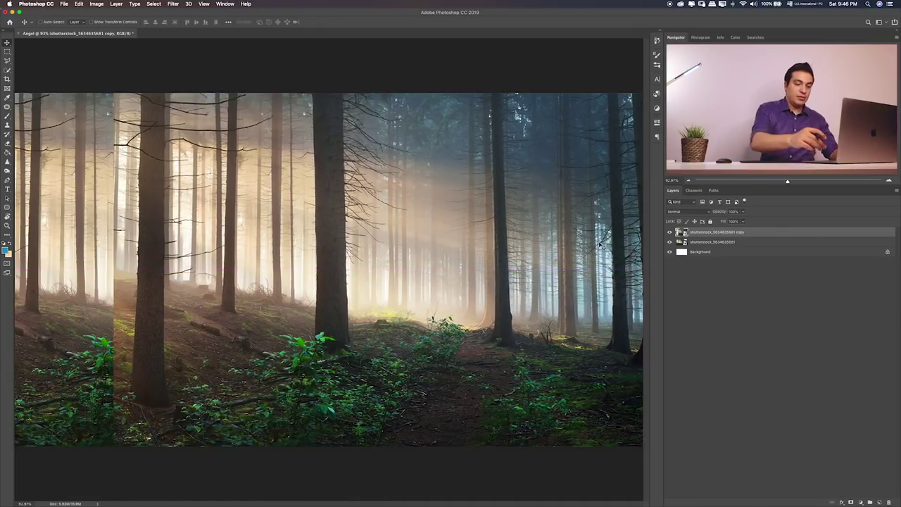
key("super+bracketleft")
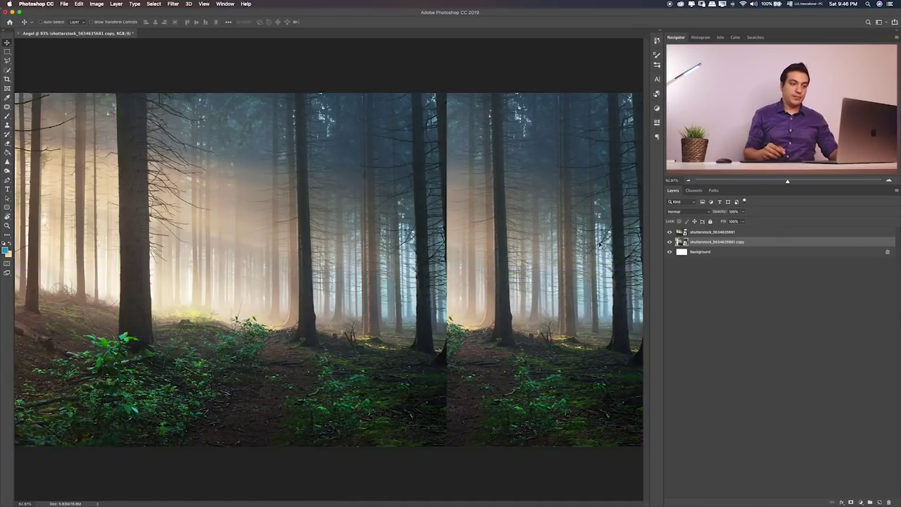
left_click(724, 235)
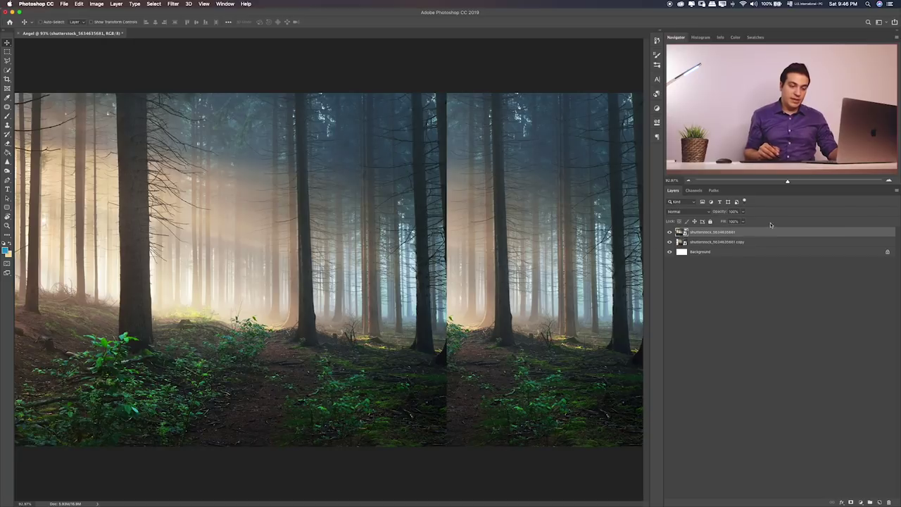
left_click(850, 503)
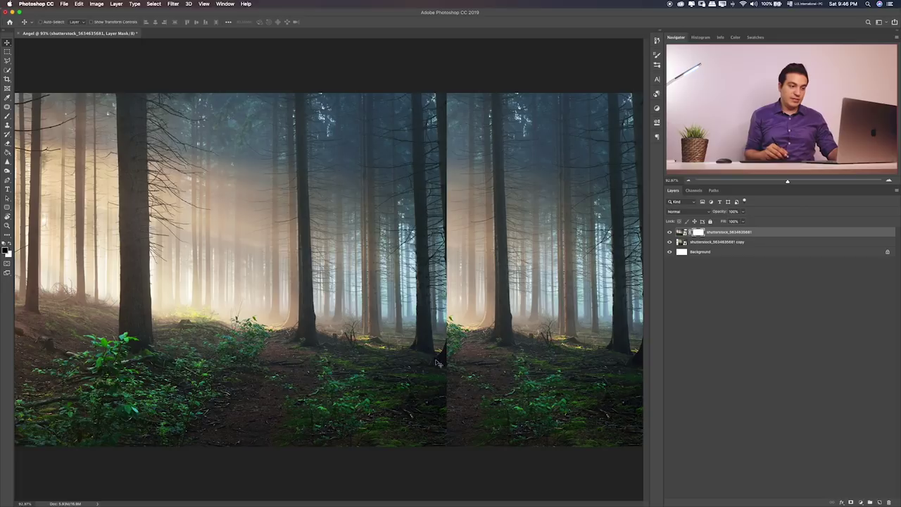
- Paint the seam away in the mask with a soft 30% opacity brush
key("b")
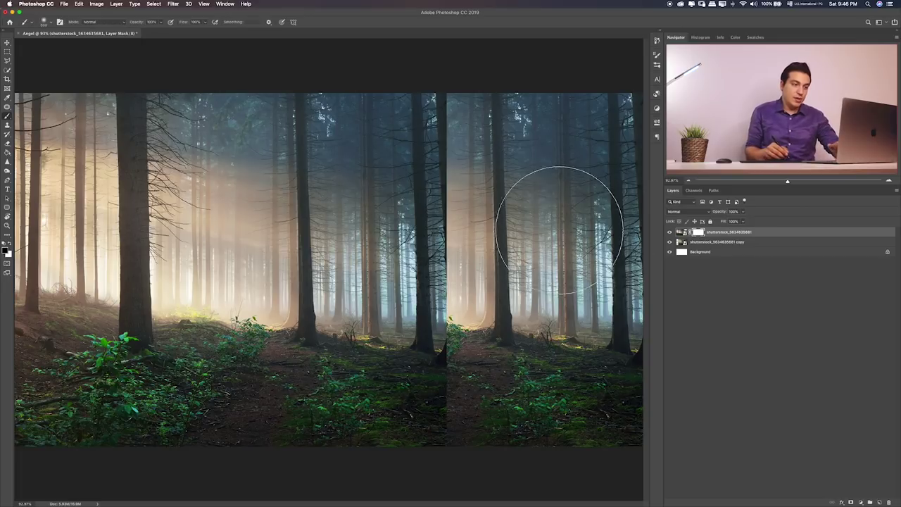
key("bracketleft")
key("3")
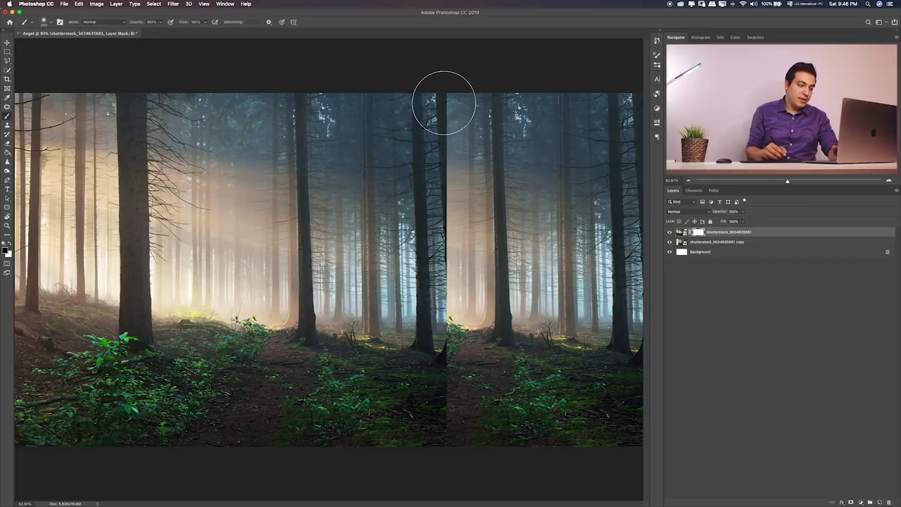
key("bracketright")
key("bracketright")
key("bracketright")
key("bracketright")
key("bracketright")
left_click_drag(454, 105, 464, 167)
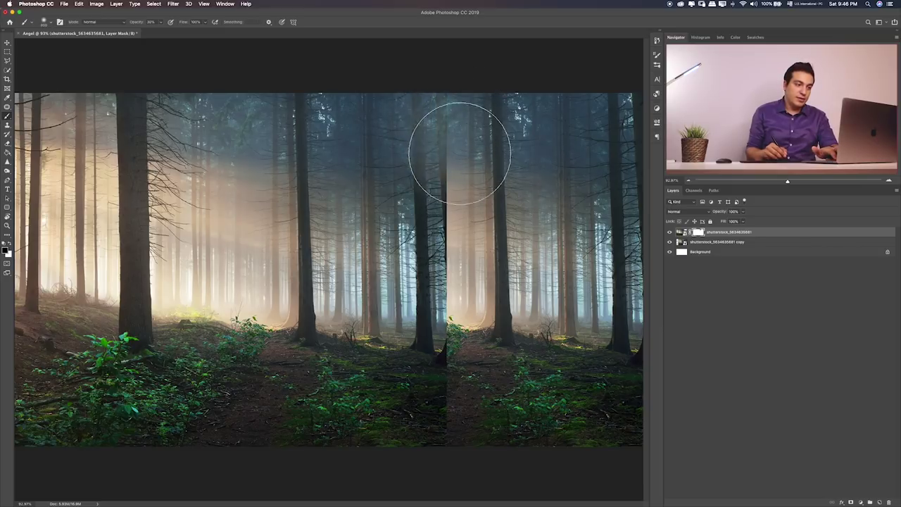
mouse_move(464, 166)
left_mouse_down()
mouse_move(352, 154)
mouse_move(401, 183)
mouse_move(475, 363)
mouse_move(322, 338)
mouse_move(348, 317)
mouse_move(352, 331)
mouse_move(311, 326)
mouse_move(415, 394)
left_mouse_up()
key("bracketright")
key("bracketright")
key("bracketleft")
key("bracketleft")
key("bracketright")
key("bracketright")
- Paint the central tree trunk back in and hide the dark trunk to its left
key("x")
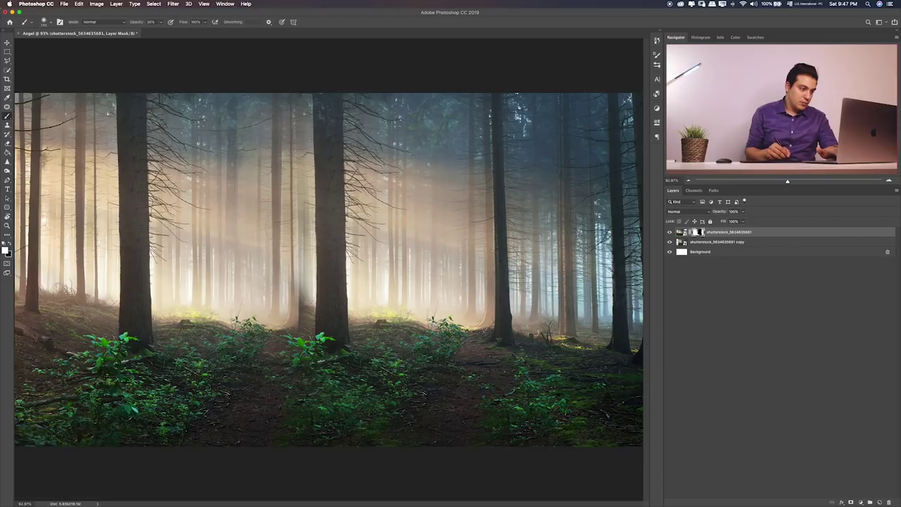
left_click_drag(281, 310, 333, 296)
key("ctrl+2")
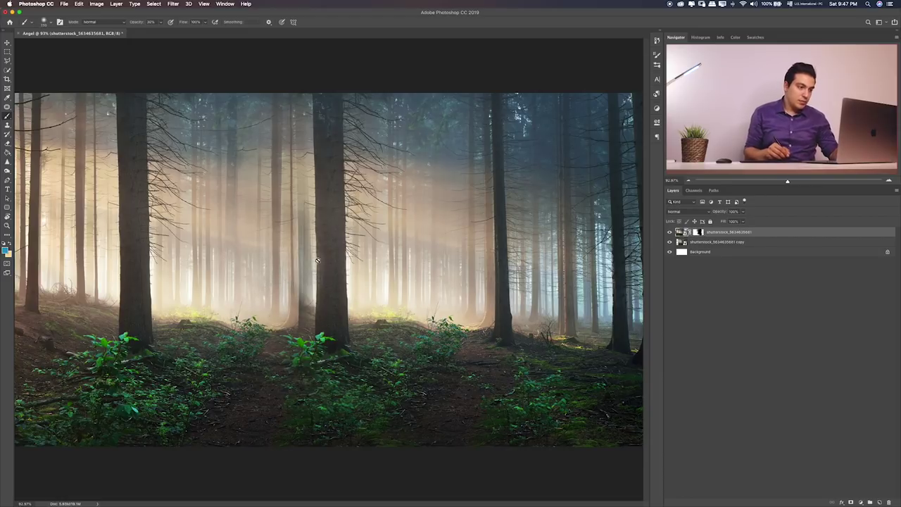
left_click(698, 232)
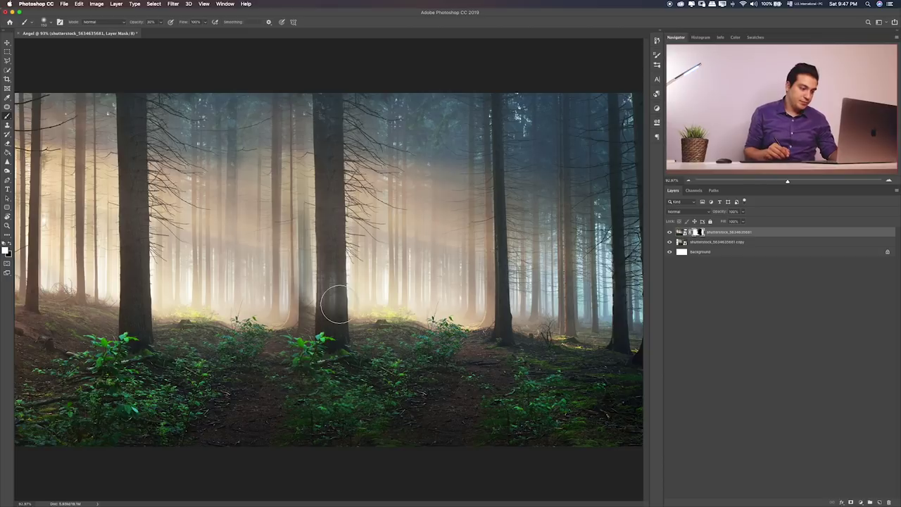
mouse_move(301, 281)
left_mouse_down()
mouse_move(303, 227)
mouse_move(298, 322)
left_mouse_up()
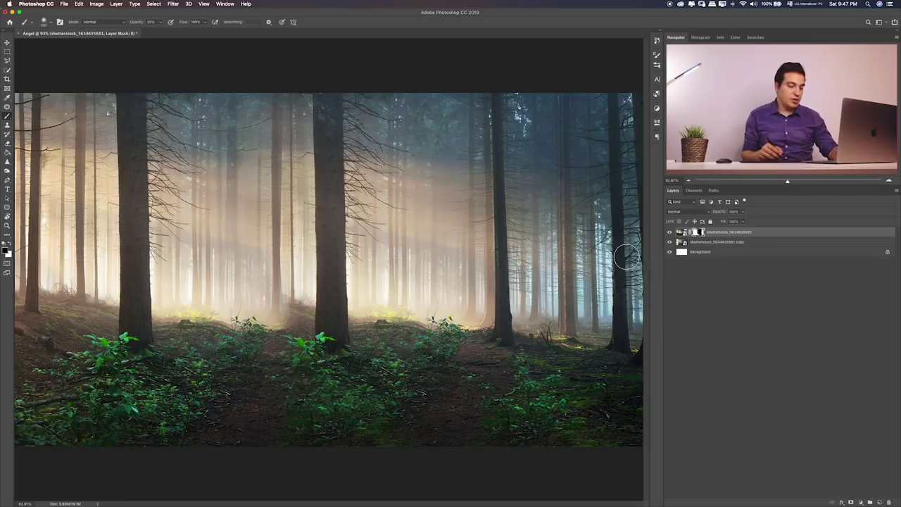
key("m")
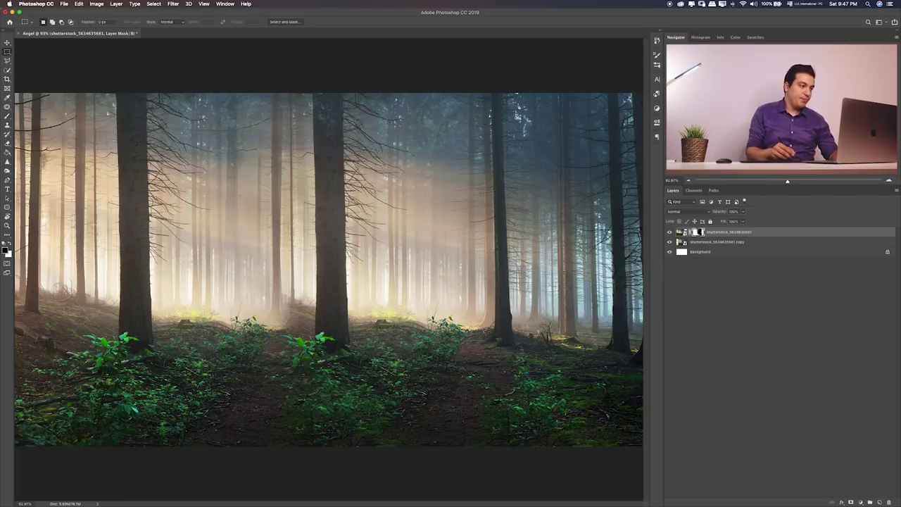
- Group both forest layers as 'Background' and add an empty Layer 1 above the upper forest
left_click(766, 243, "shift")
key("ctrl+g")
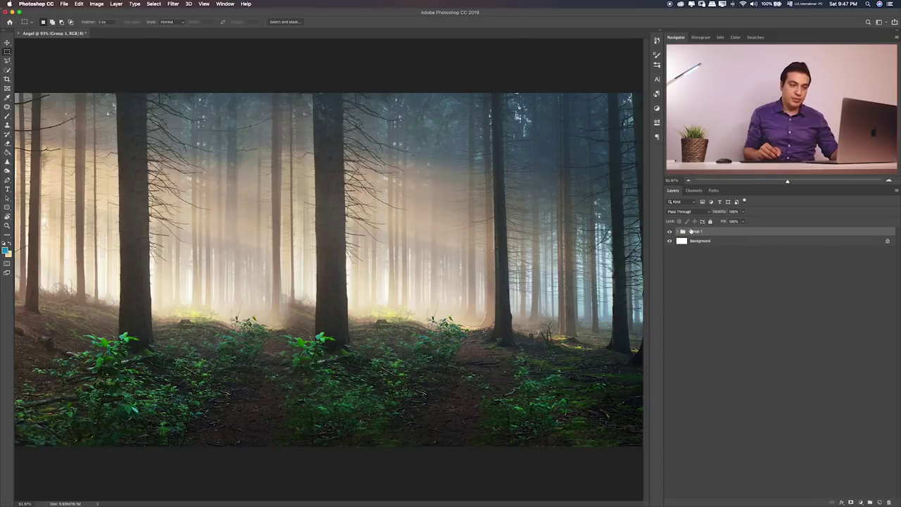
double_click(695, 232)
type("Background")
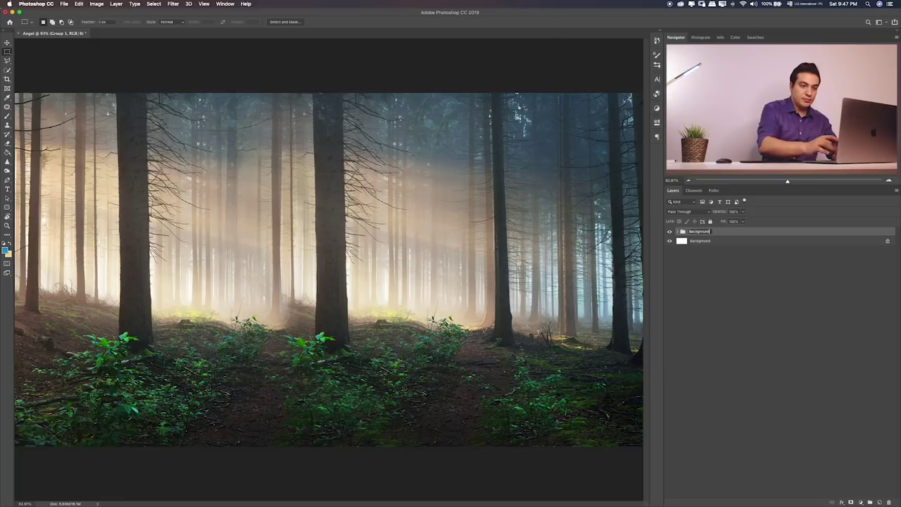
key("Return")
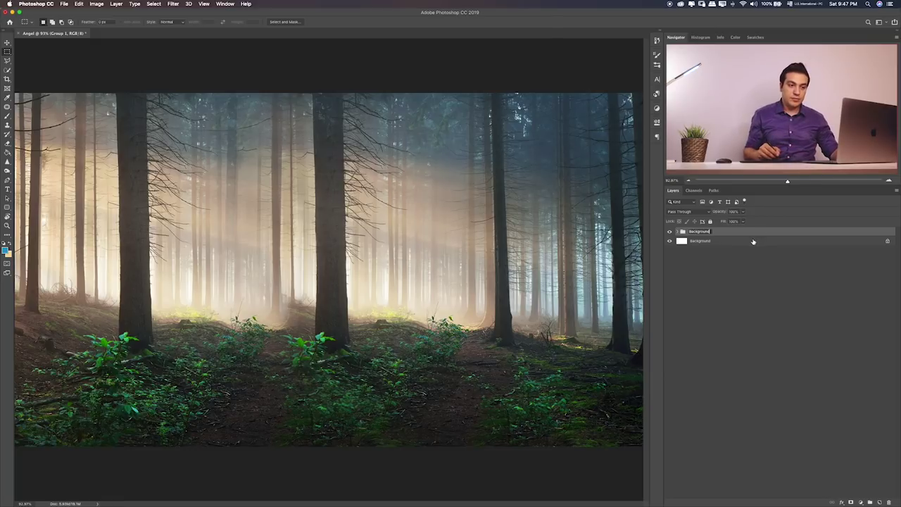
left_click(676, 233)
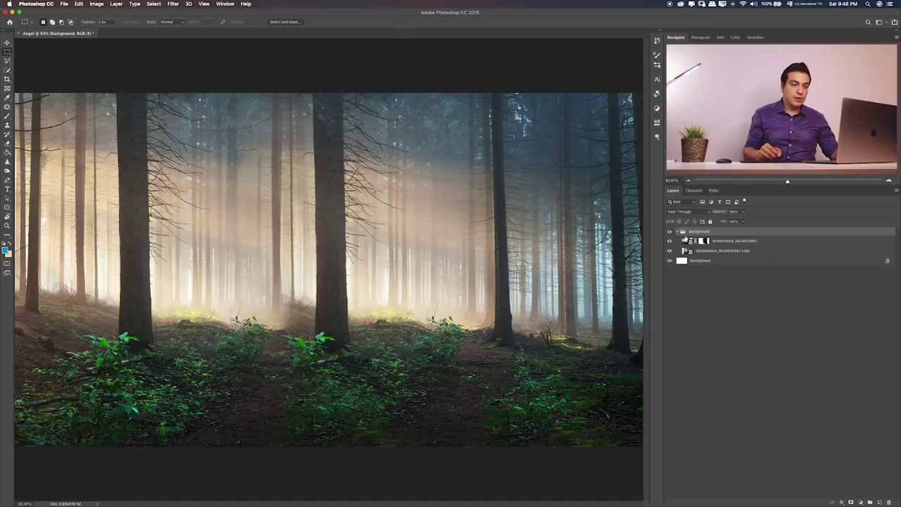
left_click(767, 242)
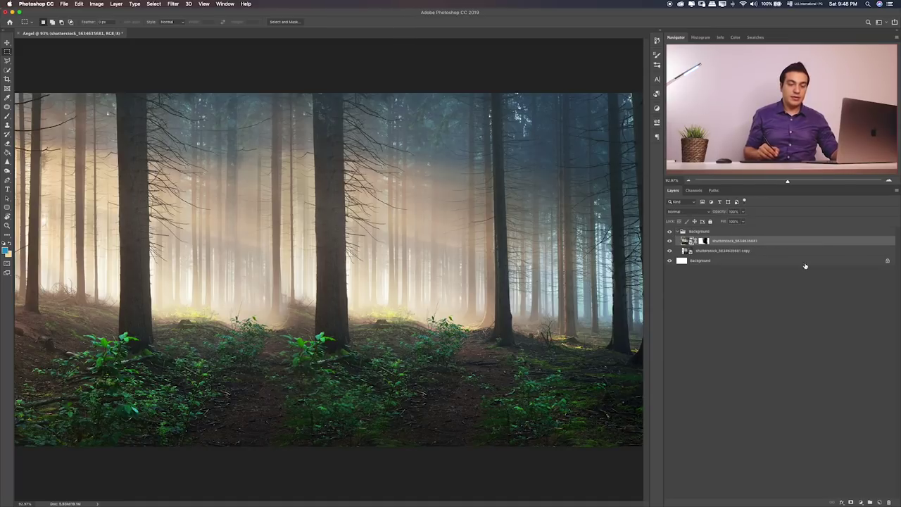
left_click(880, 502)
- Set the foreground colour to a dark violet purple and fill Layer 1 with it
key("b")
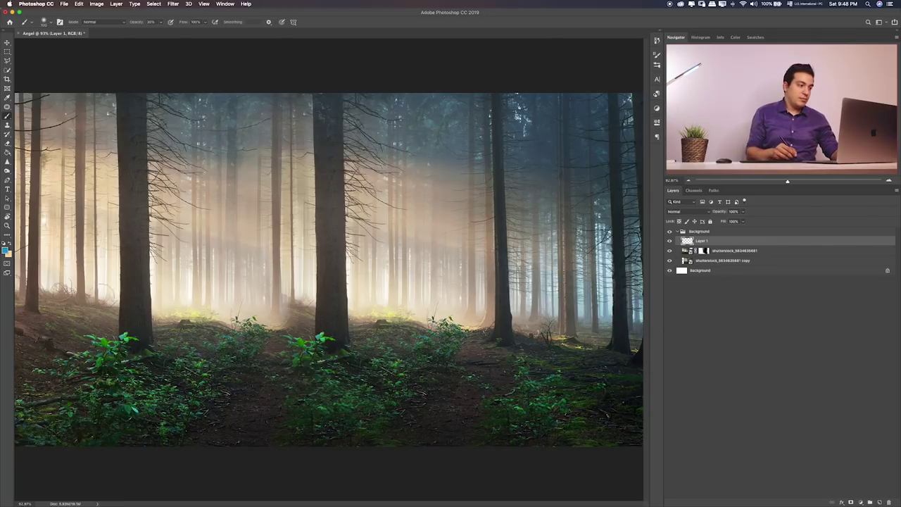
left_click(5, 251)
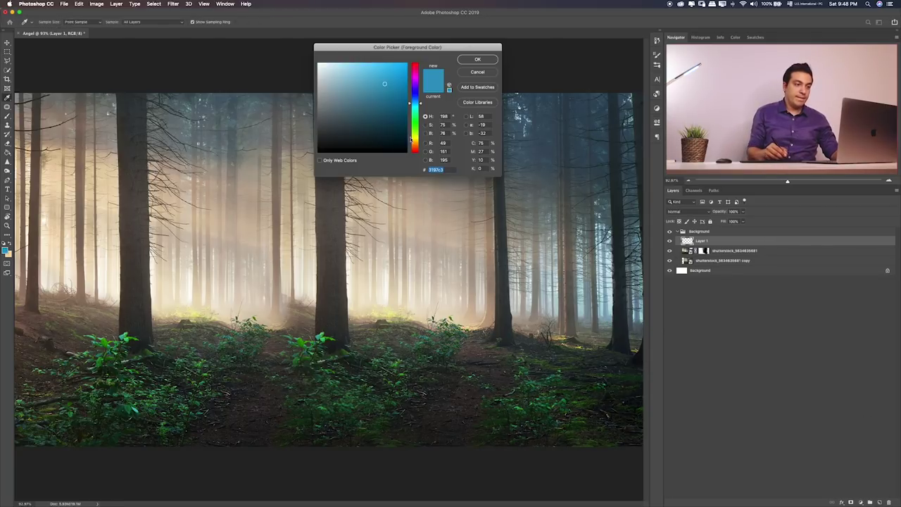
left_click_drag(419, 130, 405, 80)
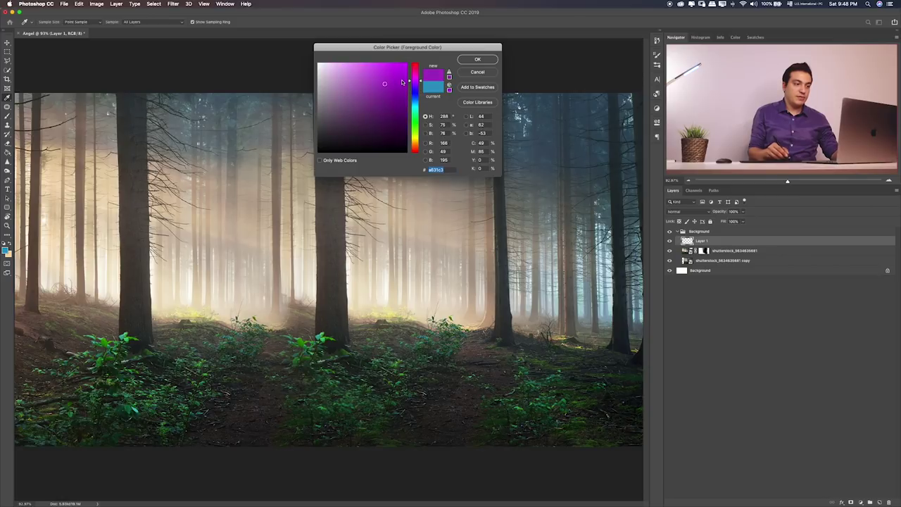
left_click(381, 96)
left_click_drag(415, 81, 379, 106)
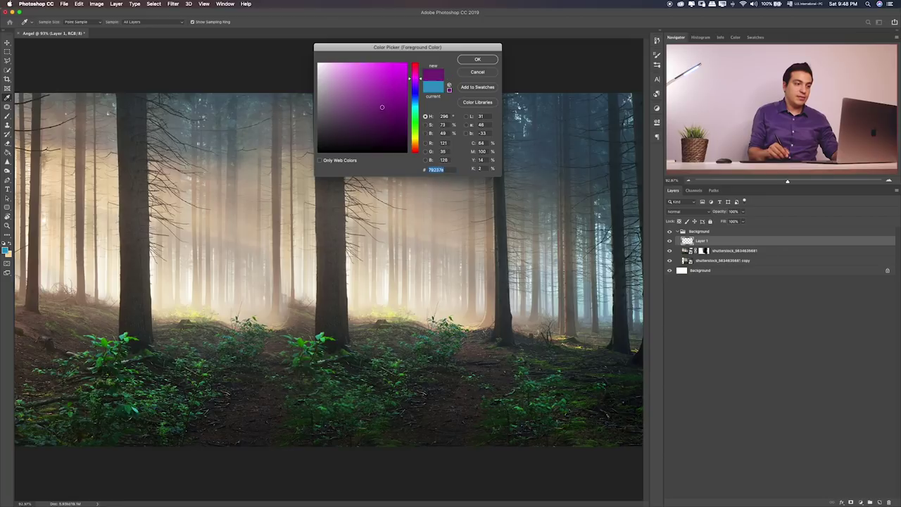
left_click(478, 61)
key("g")
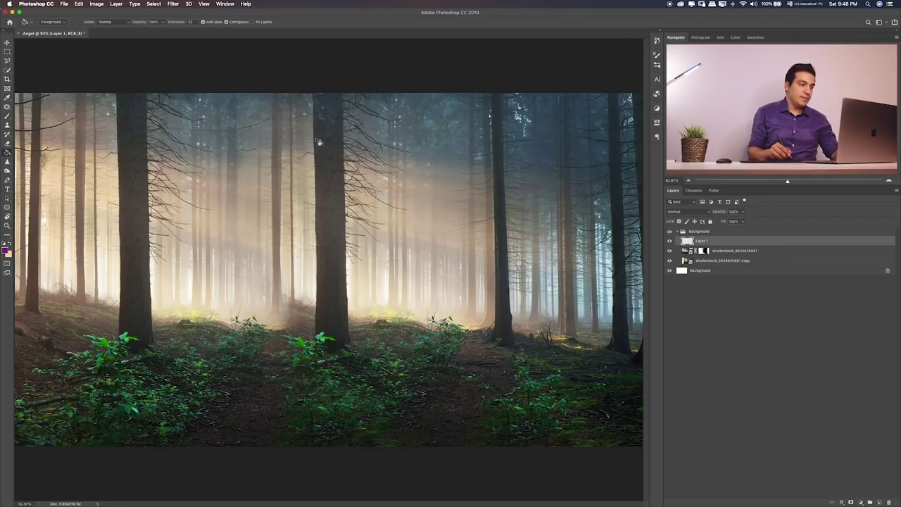
left_click(288, 188)
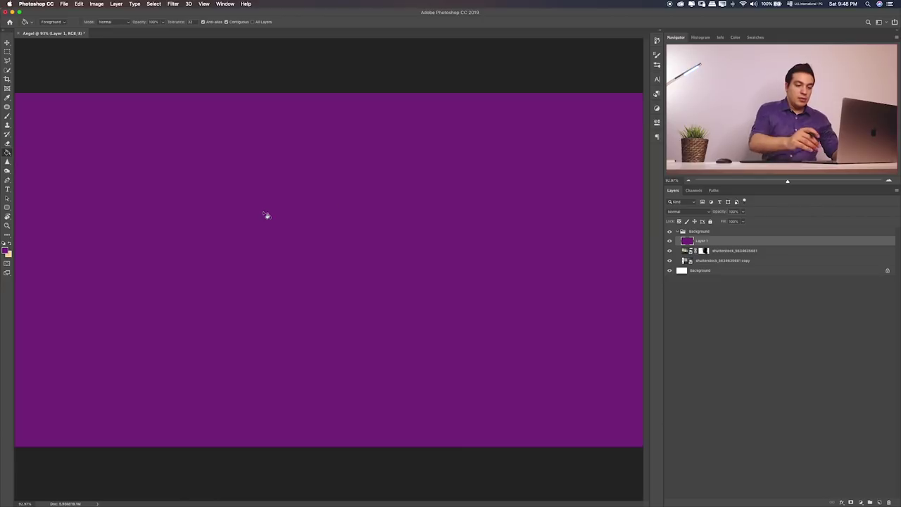
- Blend the purple layer in Soft Light at 82% opacity and collapse the Background group
key("v")
key("alt+shift+k")
key("shift+plus")
key("shift+plus")
key("shift+plus")
key("shift+plus")
key("shift+plus")
key("shift+plus")
key("shift+plus")
key("shift+plus")
key("shift+plus")
key("shift+plus")
key("shift+plus")
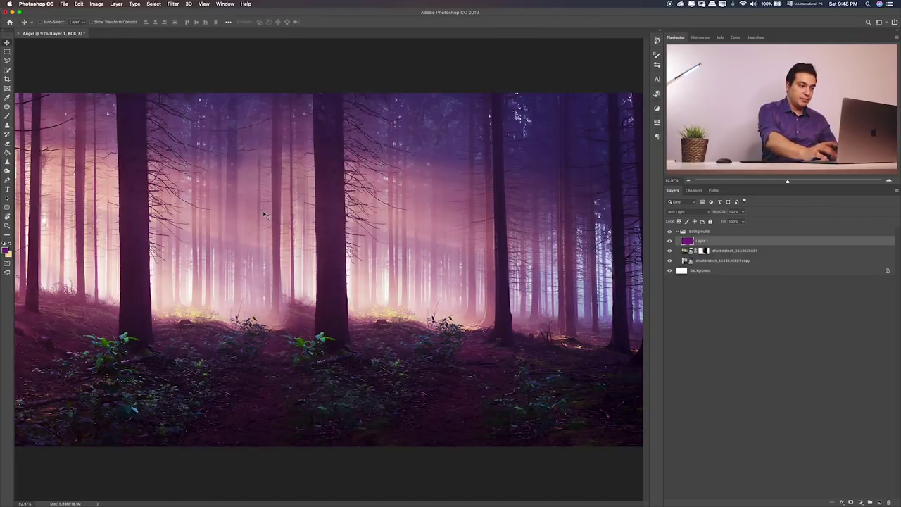
key("shift+plus")
key("shift+plus")
key("shift+plus")
key("shift+plus")
key("shift+plus")
key("shift+plus")
key("shift+plus")
key("shift+plus")
key("shift+plus")
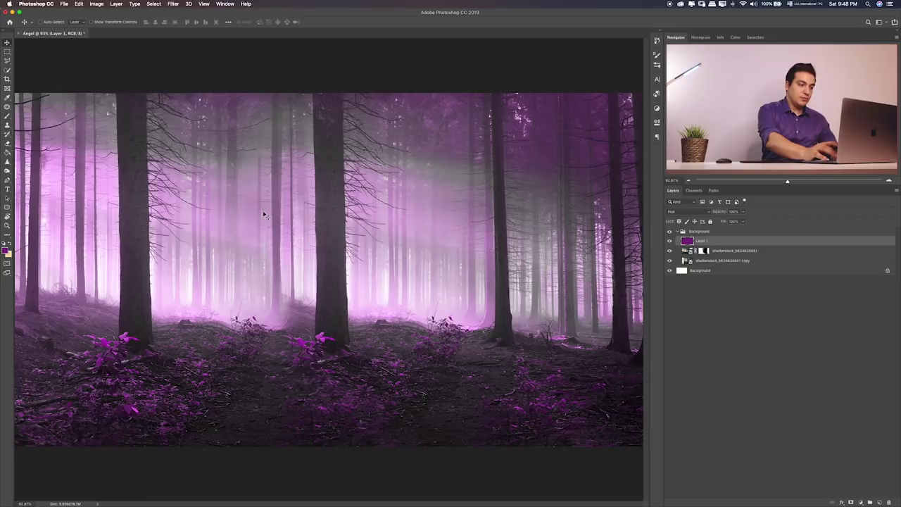
key("shift+plus")
key("shift+plus")
key("shift+plus")
key("shift+plus")
key("shift+minus")
key("shift+minus")
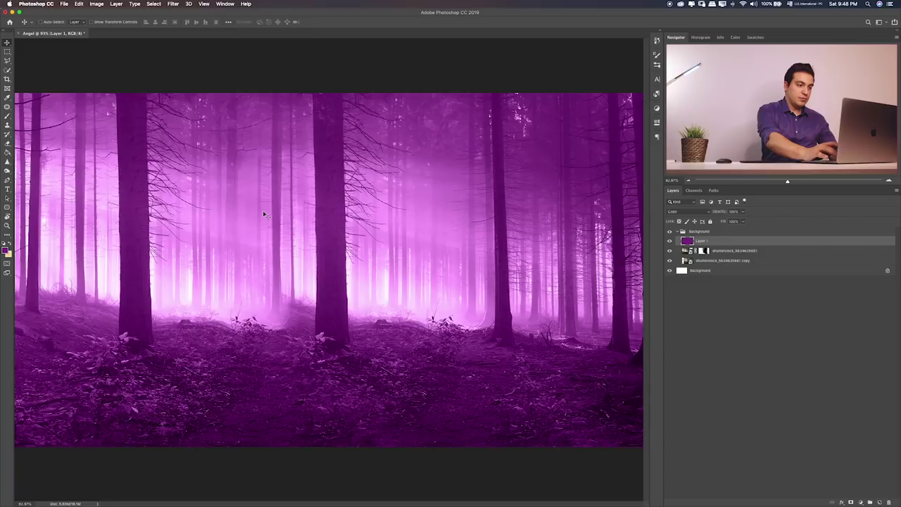
key("shift+plus")
key("shift+plus")
key("shift+plus")
key("shift+plus")
key("shift+plus")
key("shift+plus")
key("shift+plus")
key("shift+plus")
key("shift+plus")
key("shift+plus")
key("shift+plus")
key("shift+plus")
key("shift+plus")
key("shift+plus")
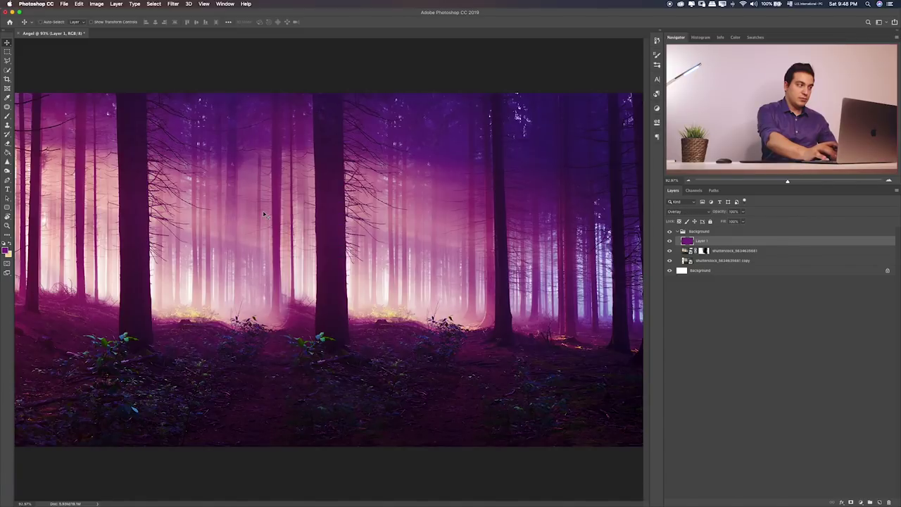
key("shift+plus")
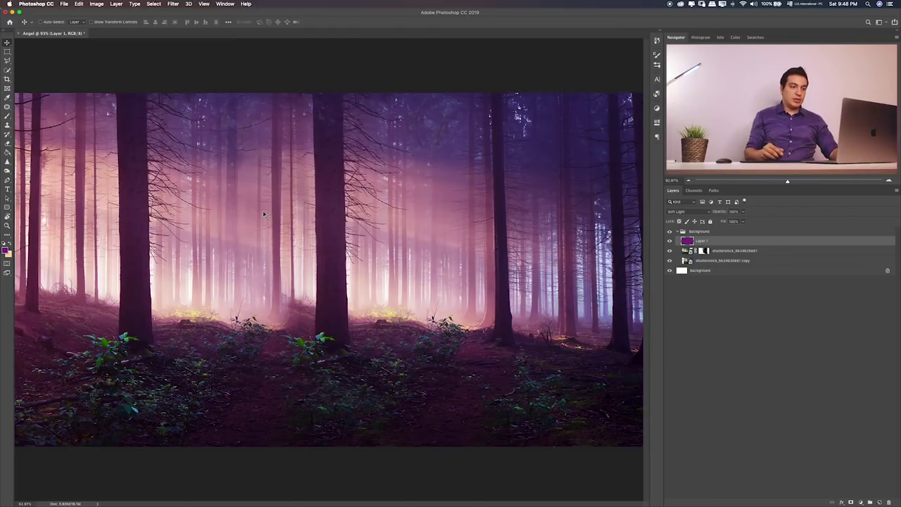
left_click(743, 212)
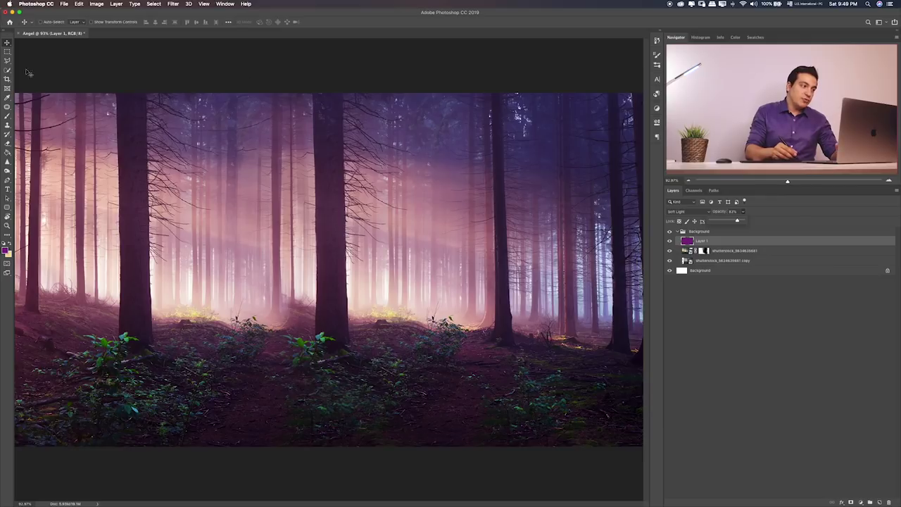
left_click(7, 51)
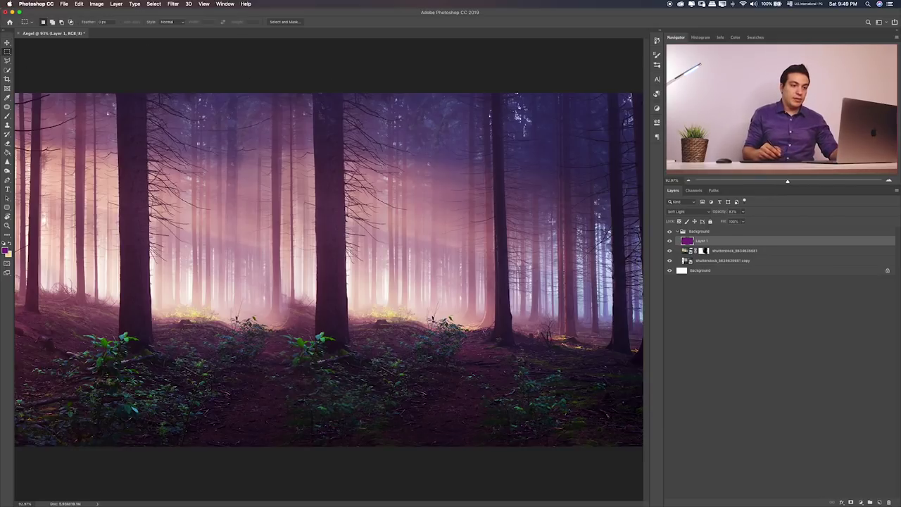
left_click(681, 233)
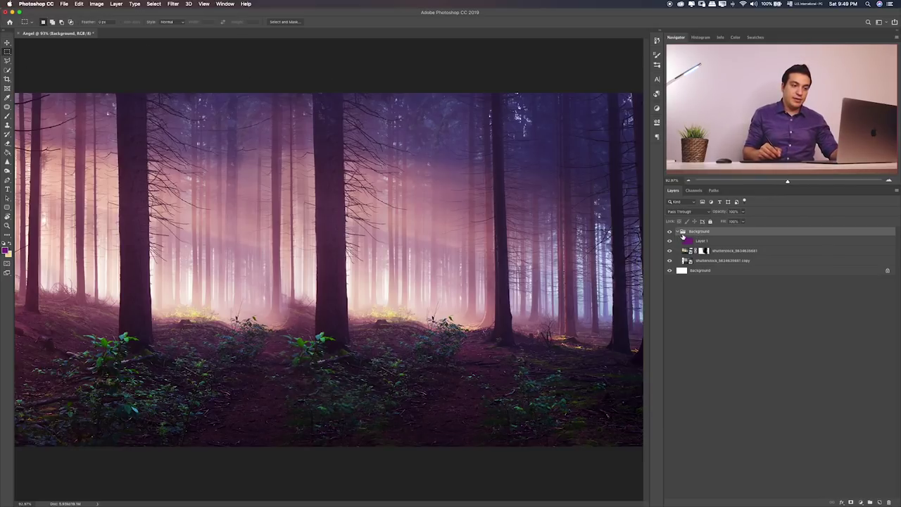
left_click(677, 232)
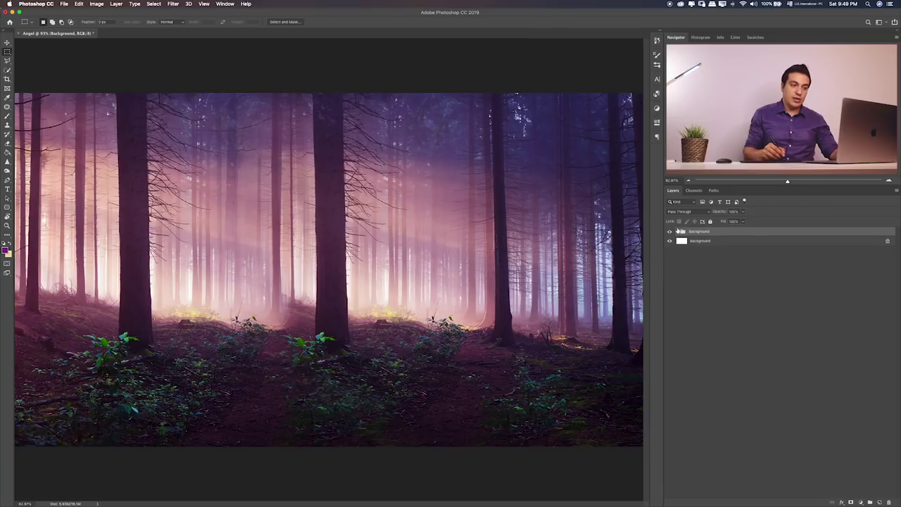
- Open Layer 2 copy.psb from the Items folder and drag the woman into the Angel document
key("super+Tab")
left_click(508, 178)
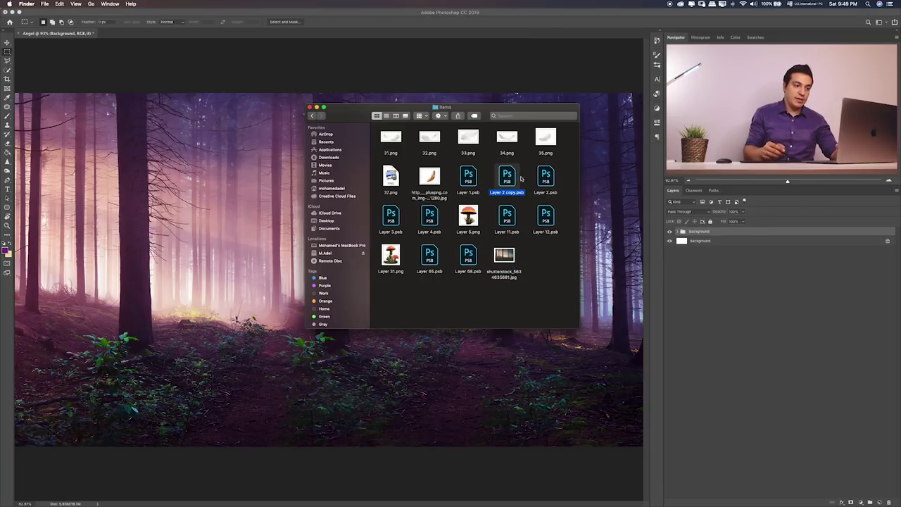
key("space")
key("space")
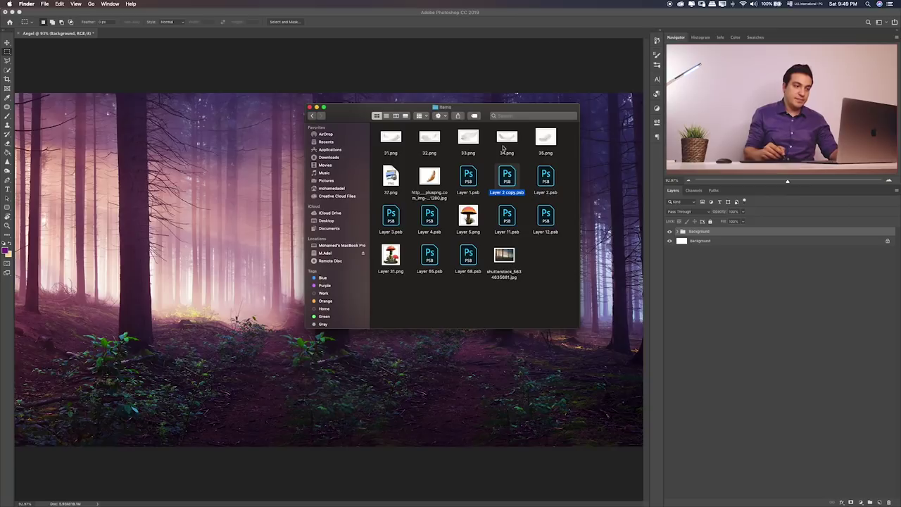
left_click(503, 145)
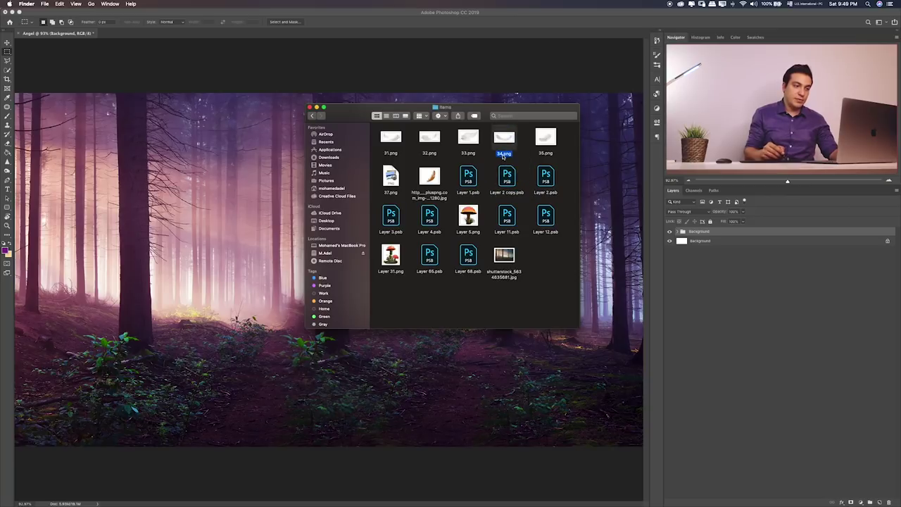
left_click(515, 180)
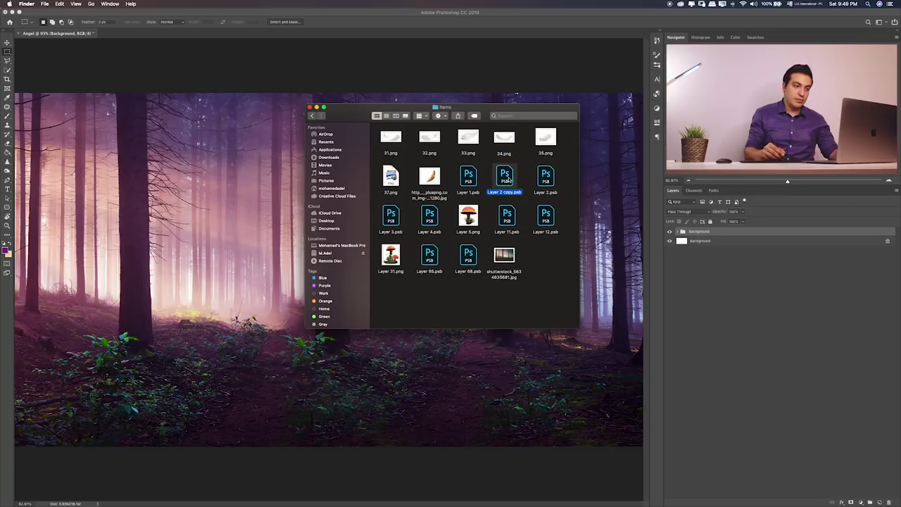
double_click(507, 178)
key("v")
mouse_move(350, 204)
left_mouse_down()
mouse_move(63, 42)
mouse_move(515, 132)
left_mouse_up()
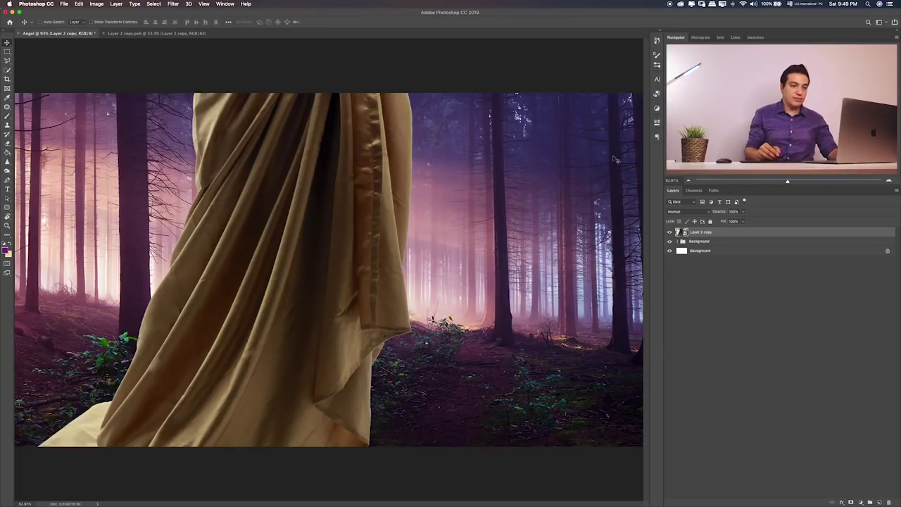
- Scale the woman down and stand her on the forest floor left of the central tree
key("ctrl+t")
key("ctrl+minus")
key("ctrl+minus")
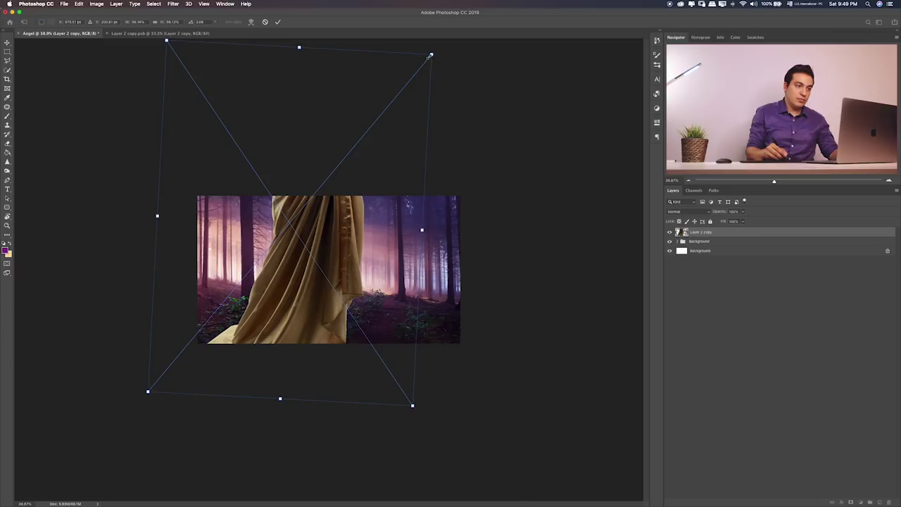
left_click_drag(431, 54, 239, 280)
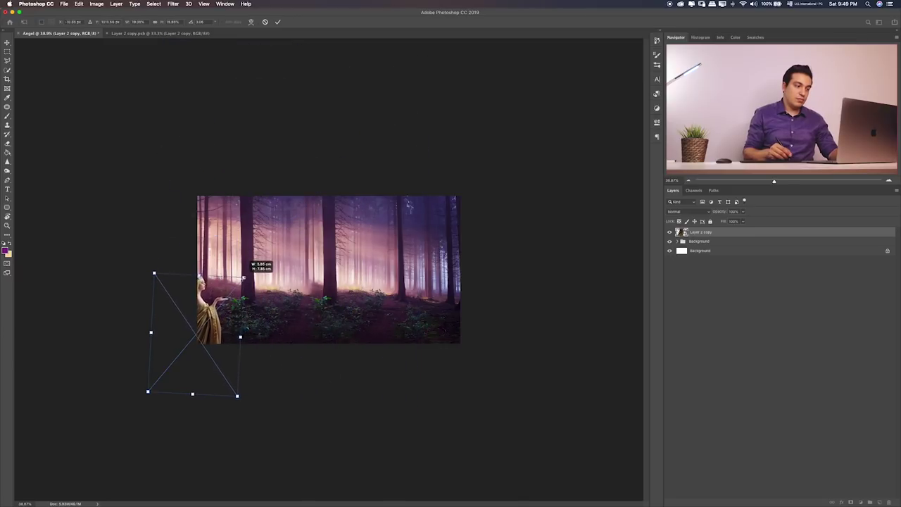
mouse_move(229, 321)
left_mouse_down()
mouse_move(327, 247)
mouse_move(326, 268)
left_mouse_up()
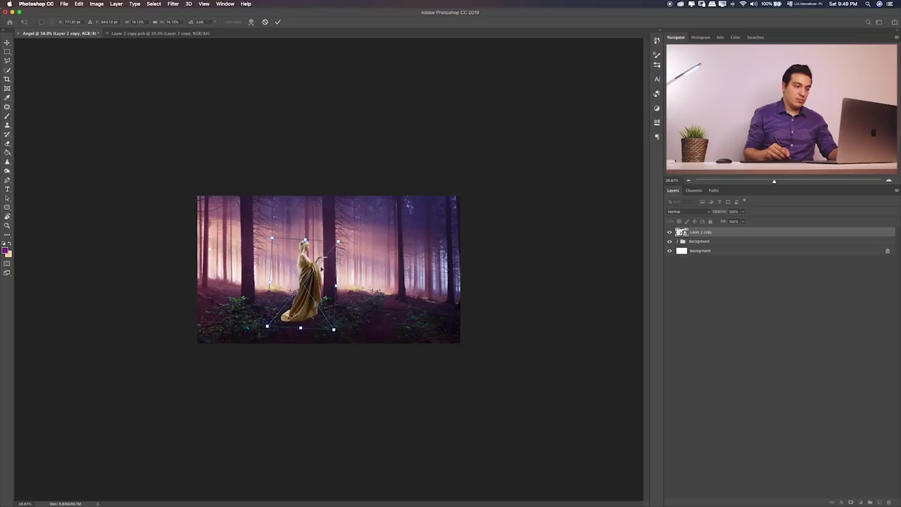
left_click_drag(322, 269, 317, 273)
key("Return")
key("super+0")
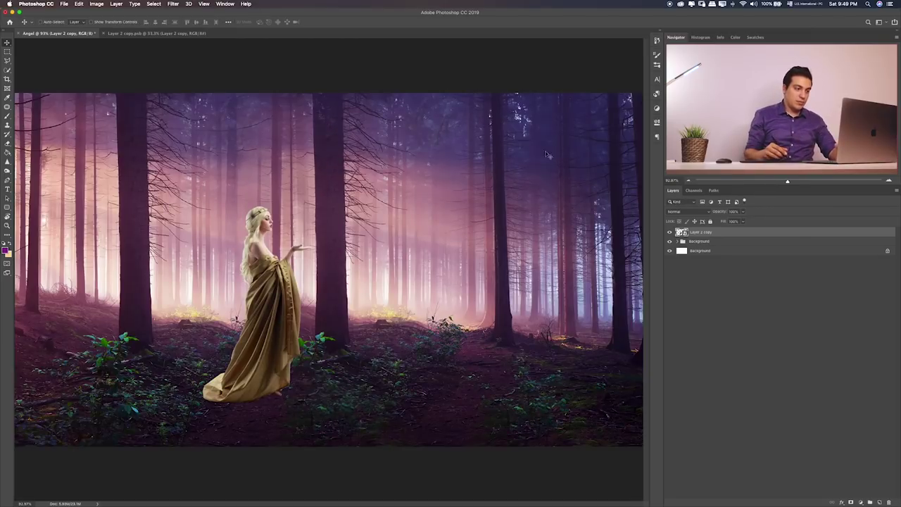
mouse_move(310, 281)
left_mouse_down()
mouse_move(412, 289)
mouse_move(273, 297)
mouse_move(299, 311)
mouse_move(311, 296)
left_mouse_up()
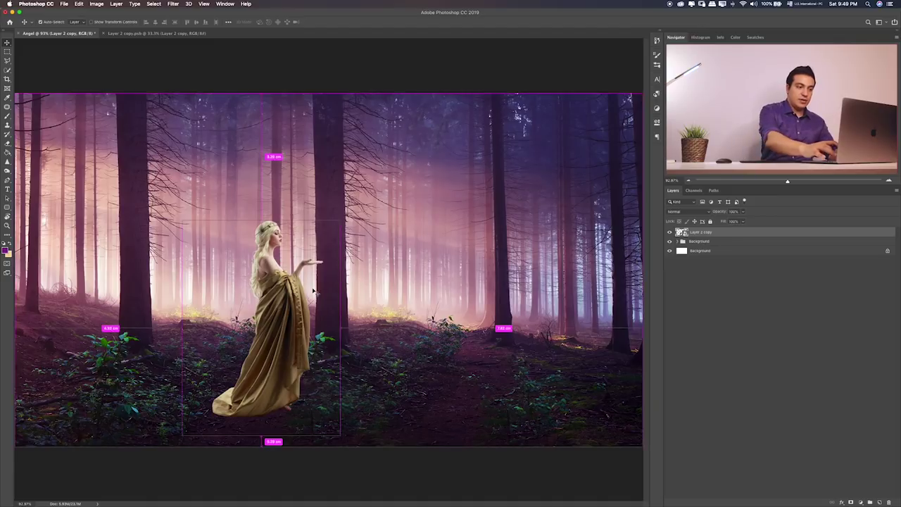
key("ctrl+plus")
key("ctrl+plus")
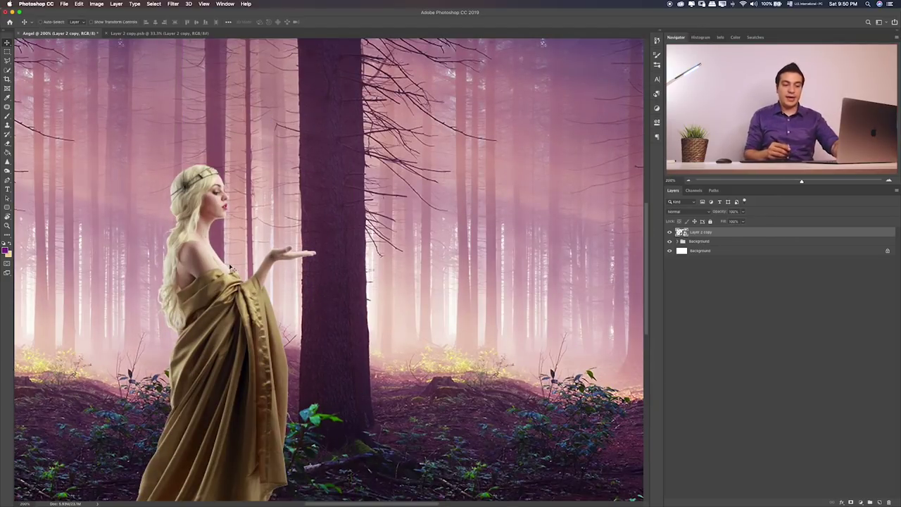
- Nudge the woman 10 px left and slightly up, then put her layer into Group 1
key("ctrl+0")
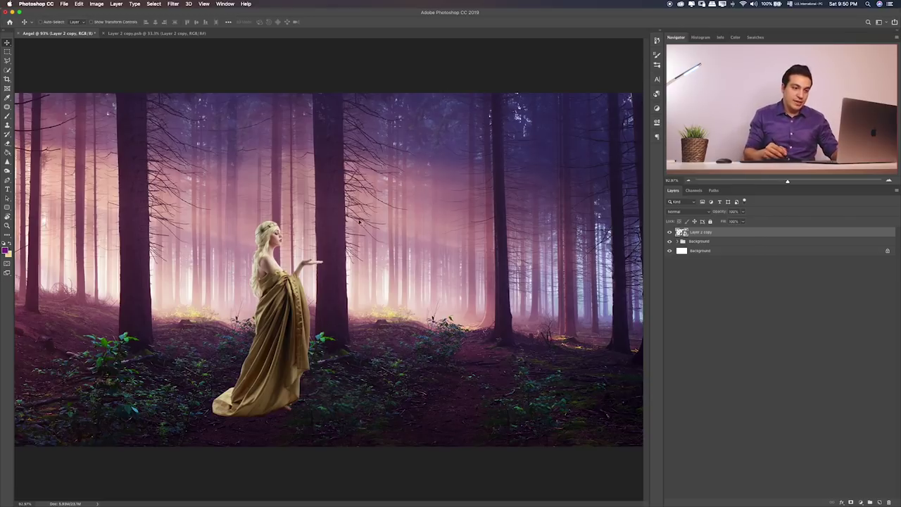
key("shift+Left")
left_click_drag(296, 284, 310, 262)
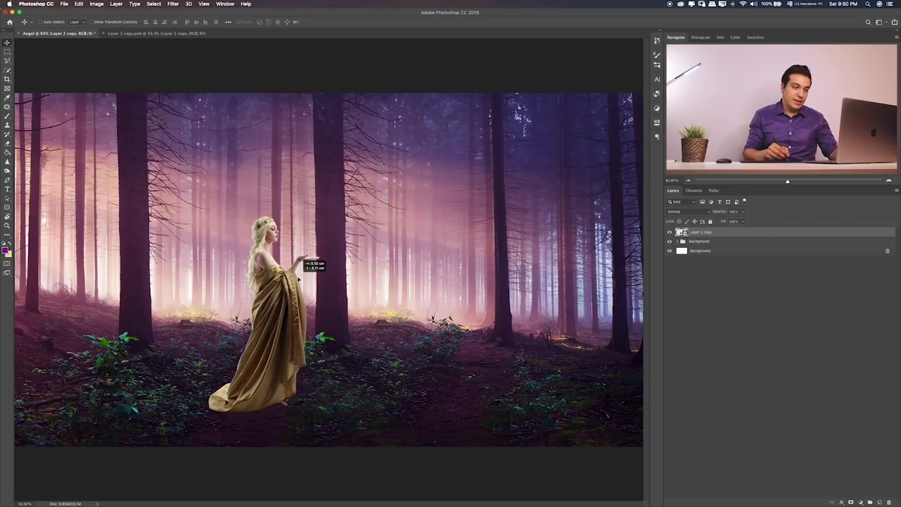
left_click_drag(298, 293, 294, 274)
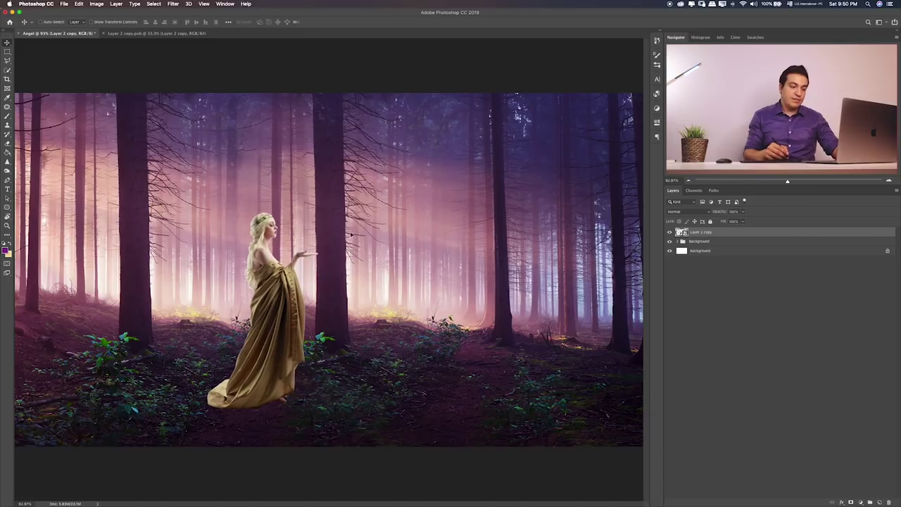
key("ctrl+g")
- Select Layer 2 copy and add a new empty layer clipped to the woman
left_click(730, 242)
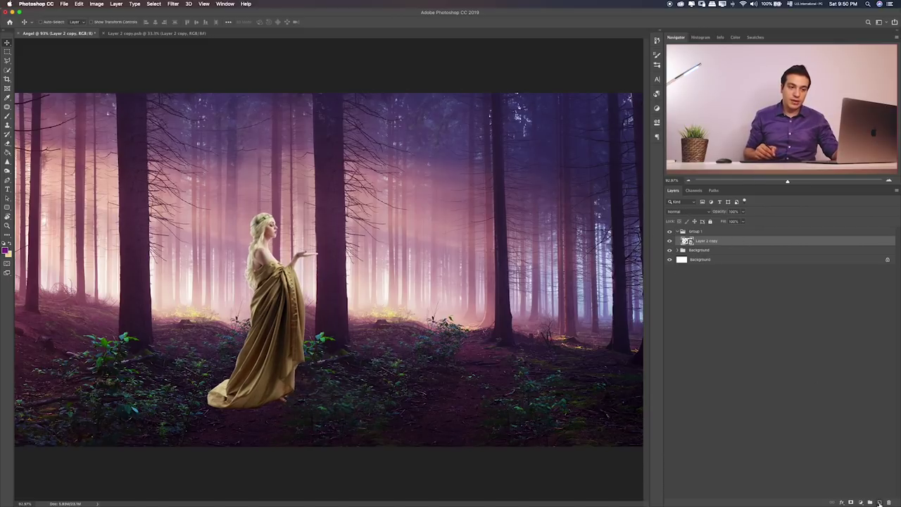
left_click(878, 502)
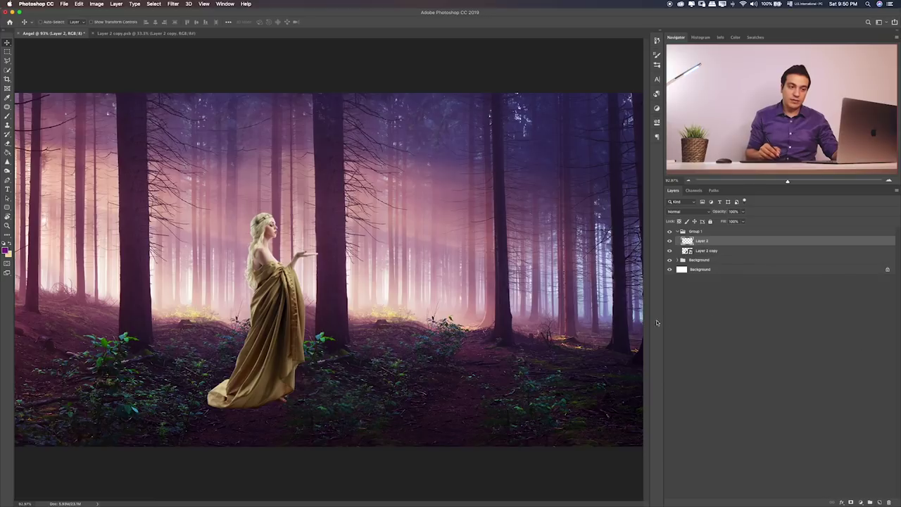
left_click(761, 245, "alt")
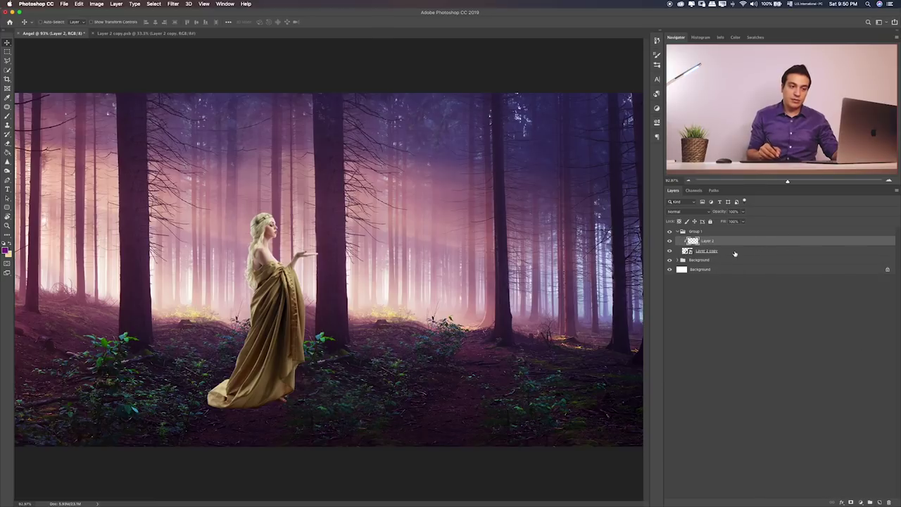
left_click(734, 253)
- Apply Hue/Saturation to the woman with Hue +180, Saturation -36 and Lightness -40
key("ctrl+u")
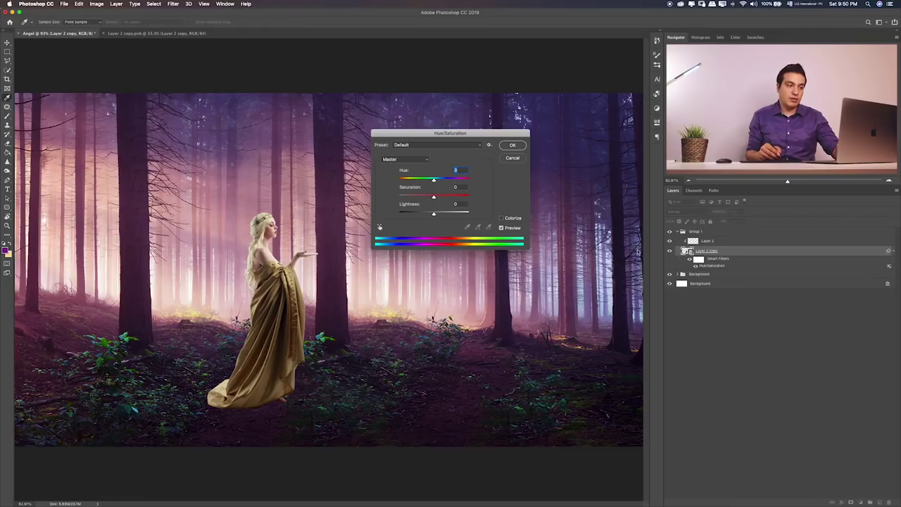
scroll(344, 299, "up", 2)
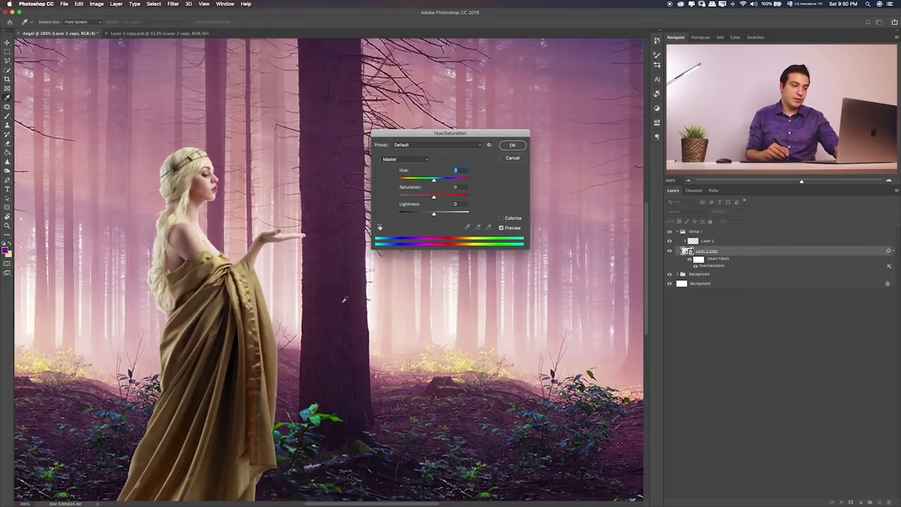
scroll(325, 310, "down", 5)
scroll(326, 309, "left", 4)
scroll(328, 328, "left", 1)
mouse_move(432, 196)
left_mouse_down()
mouse_move(416, 196)
mouse_move(425, 198)
mouse_move(420, 216)
mouse_move(425, 198)
left_mouse_up()
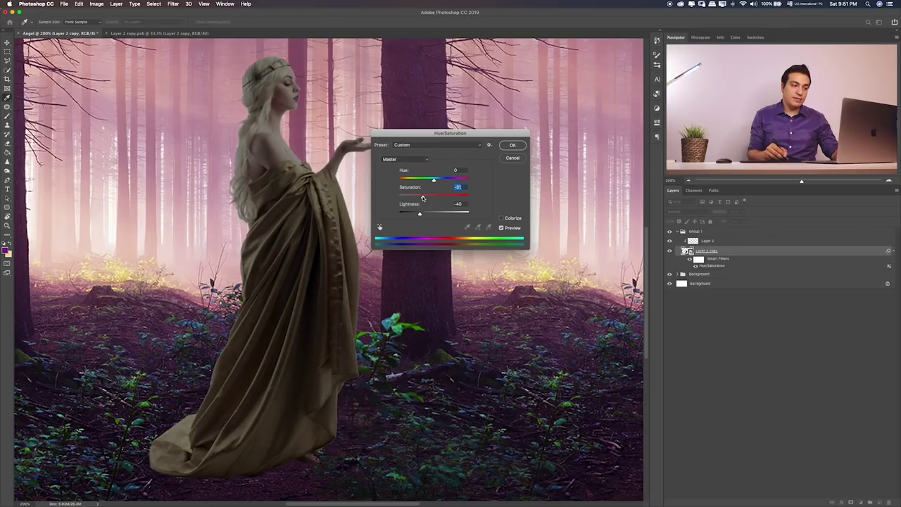
mouse_move(442, 180)
left_mouse_down()
mouse_move(415, 181)
mouse_move(475, 182)
mouse_move(380, 188)
mouse_move(474, 184)
left_mouse_up()
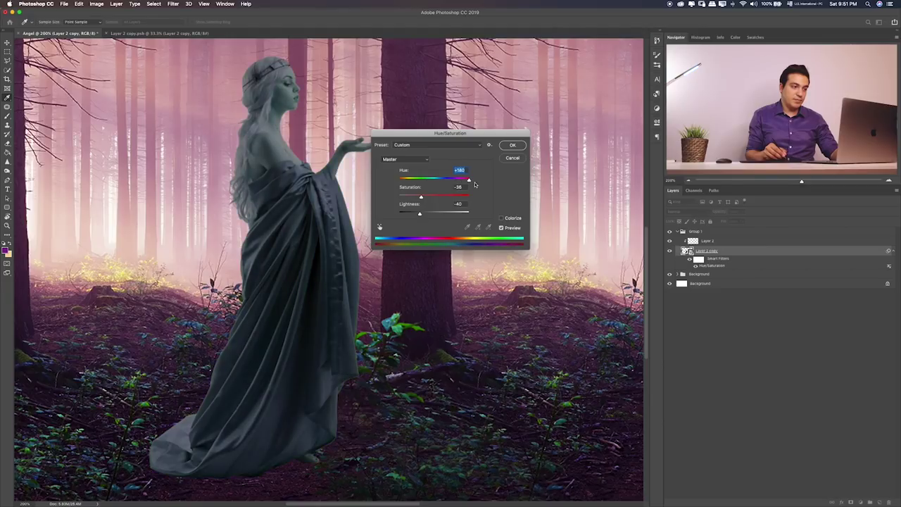
left_click_drag(469, 183, 471, 184)
left_click(512, 145)
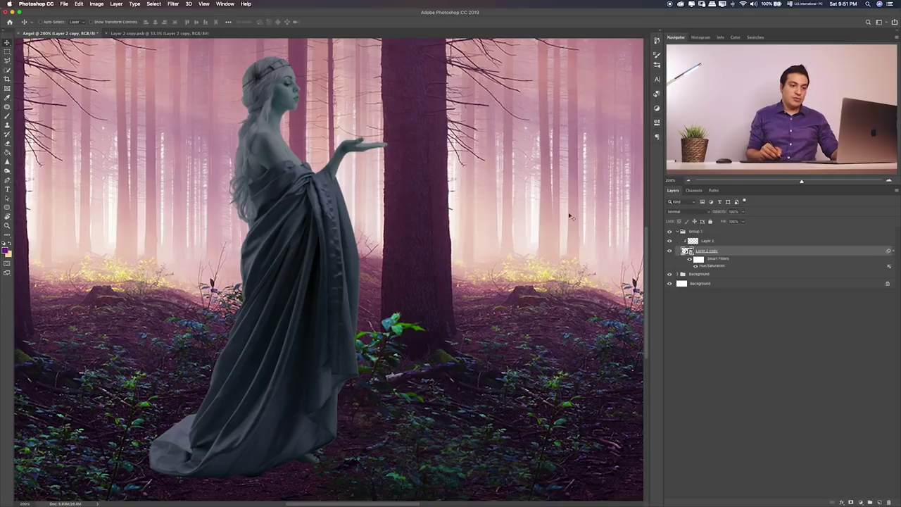
- Paint black on the Smart Filters mask over the woman's head, hair and shoulders
left_click(703, 259)
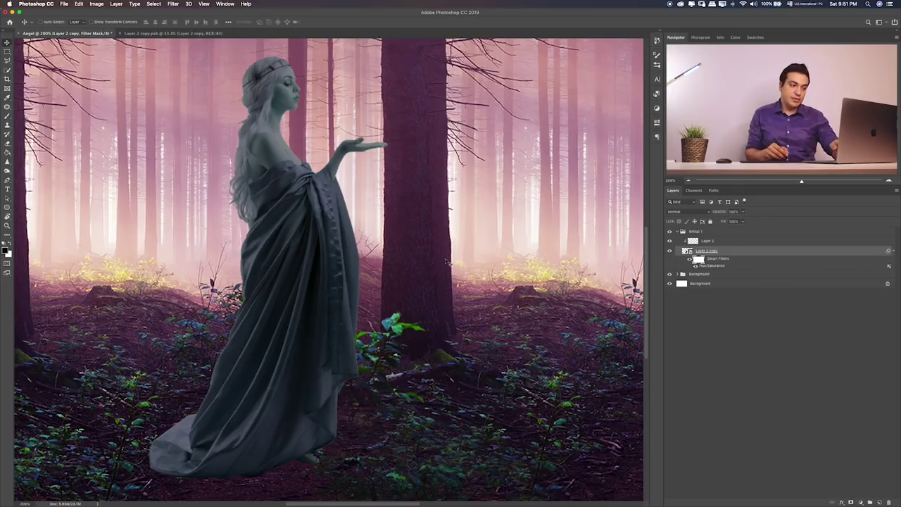
key("b")
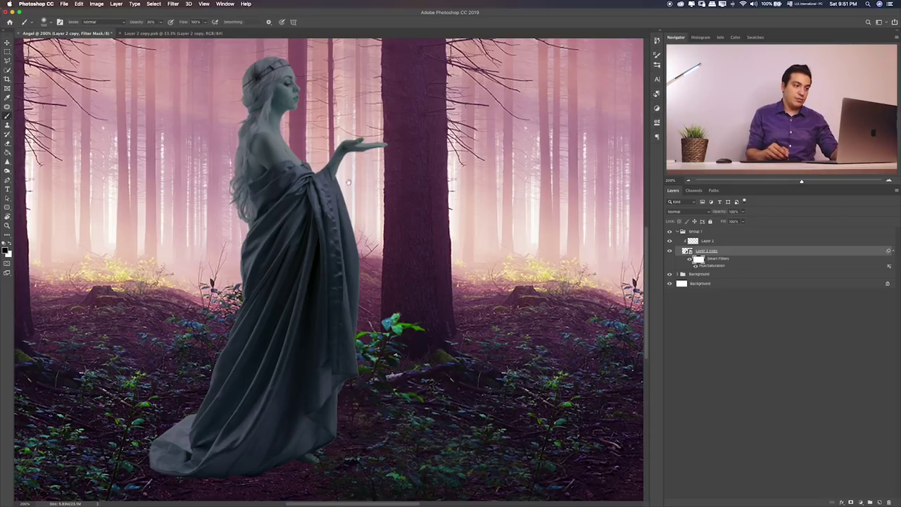
scroll(380, 190, "up", 2)
scroll(380, 190, "left", 2)
left_click_drag(296, 119, 346, 116)
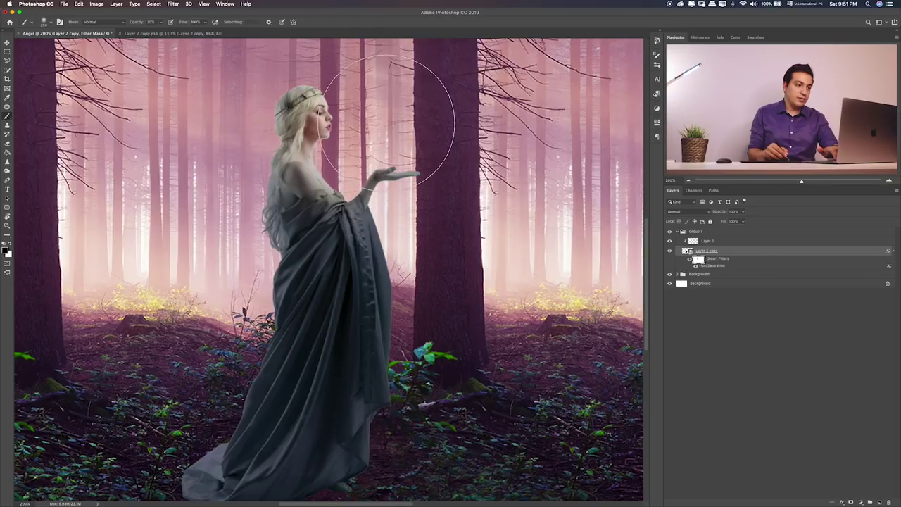
mouse_move(373, 197)
left_mouse_down()
mouse_move(289, 239)
mouse_move(302, 324)
left_mouse_up()
scroll(303, 330, "down", 2)
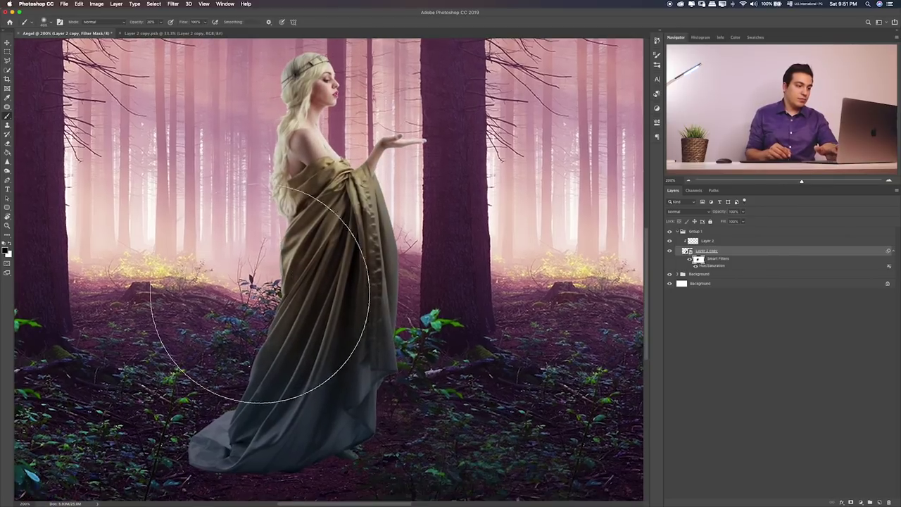
- Toggle the Hue/Saturation filter to compare, enlarge the brush, fit the image and select Layer 2
left_click(689, 260)
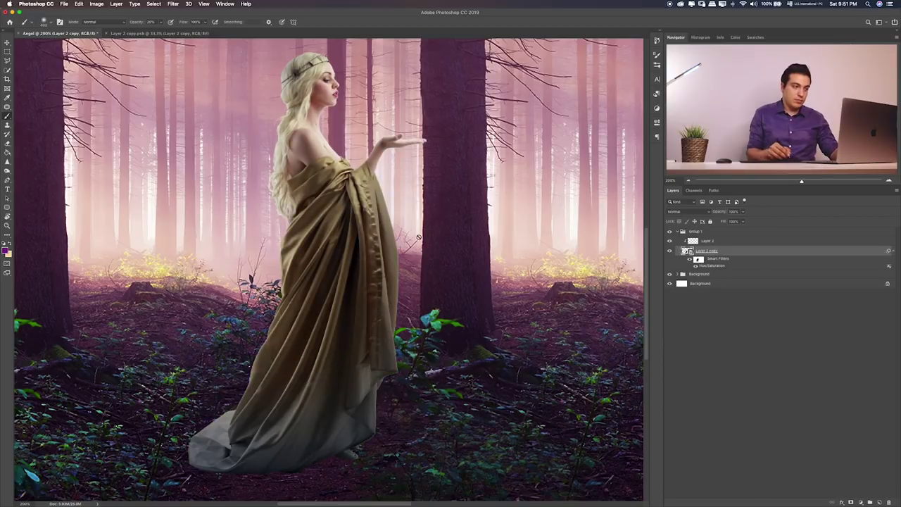
scroll(415, 190, "up", 1)
scroll(394, 181, "down", 2)
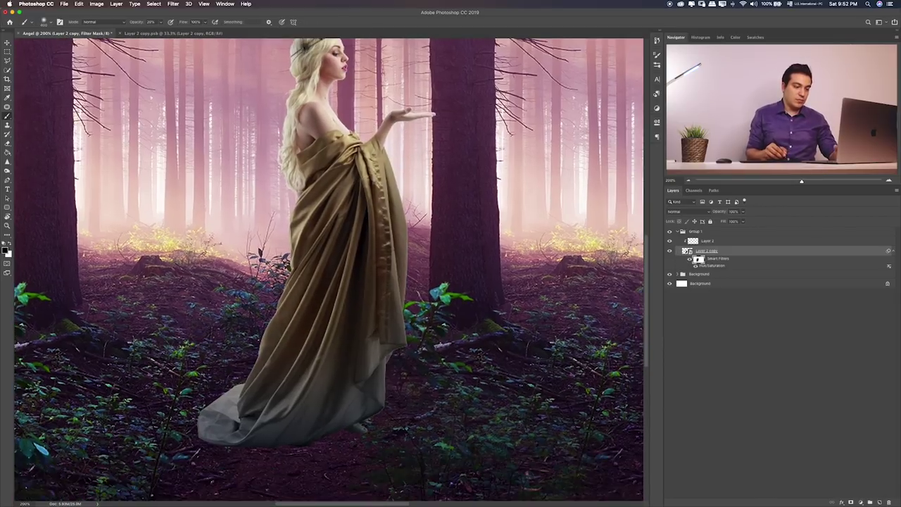
key("bracketright")
key("bracketright")
key("bracketright")
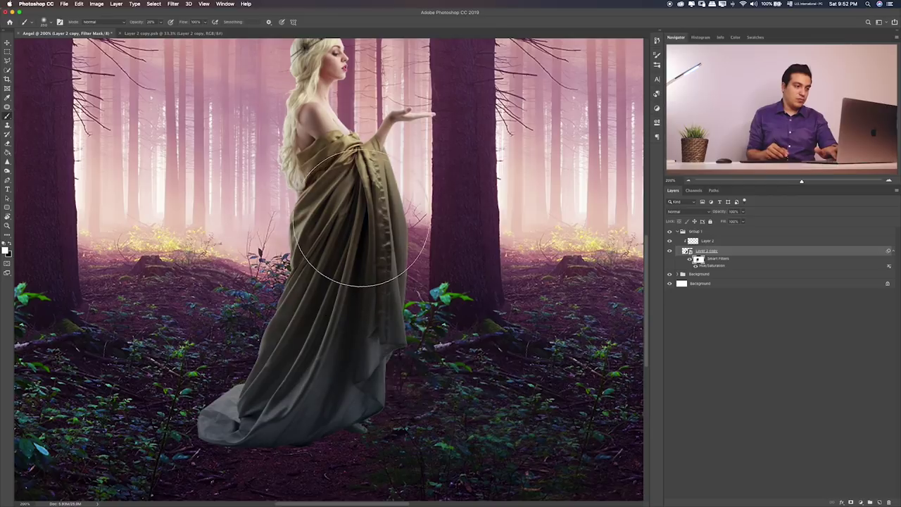
key("super+minus")
key("super+0")
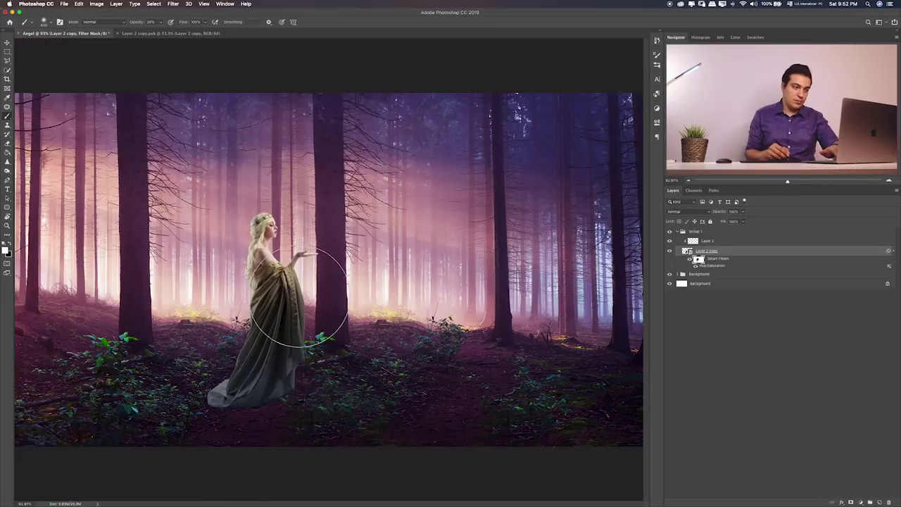
left_click(776, 241)
- Fill Layer 2's silhouette of the woman with purple and set its blend mode to Color
key("g")
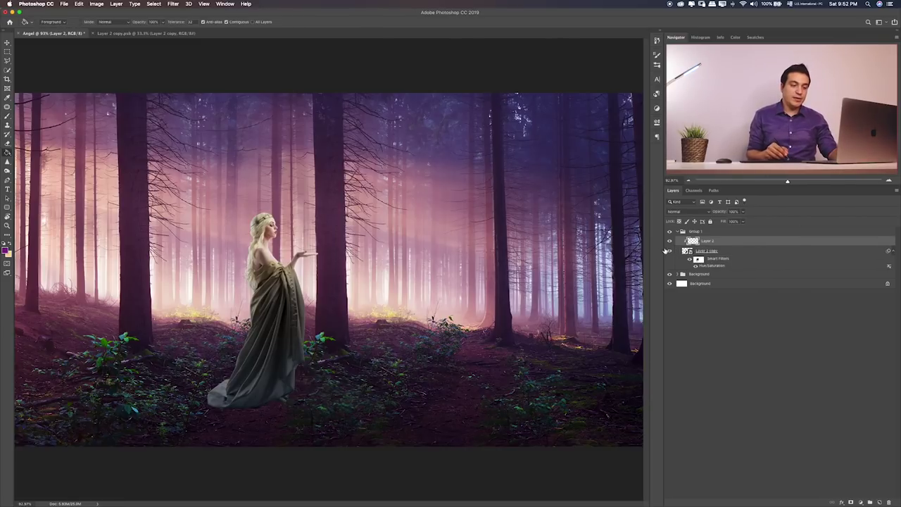
left_click(293, 288)
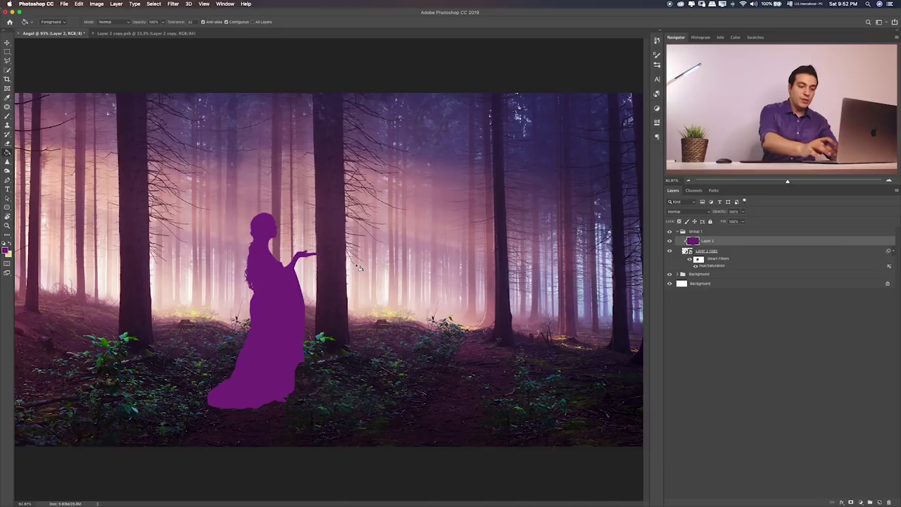
key("v")
key("shift+plus")
key("shift+plus")
key("shift+plus")
key("shift+plus")
key("shift+plus")
key("shift+plus")
key("shift+plus")
key("shift+plus")
key("shift+plus")
key("shift+plus")
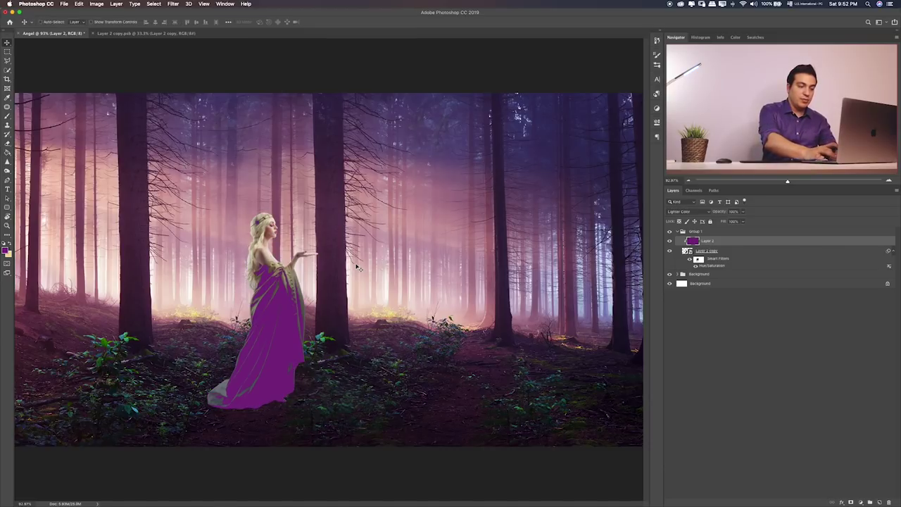
key("shift+plus")
key("shift+minus")
key("shift+plus")
key("shift+plus")
key("shift+minus")
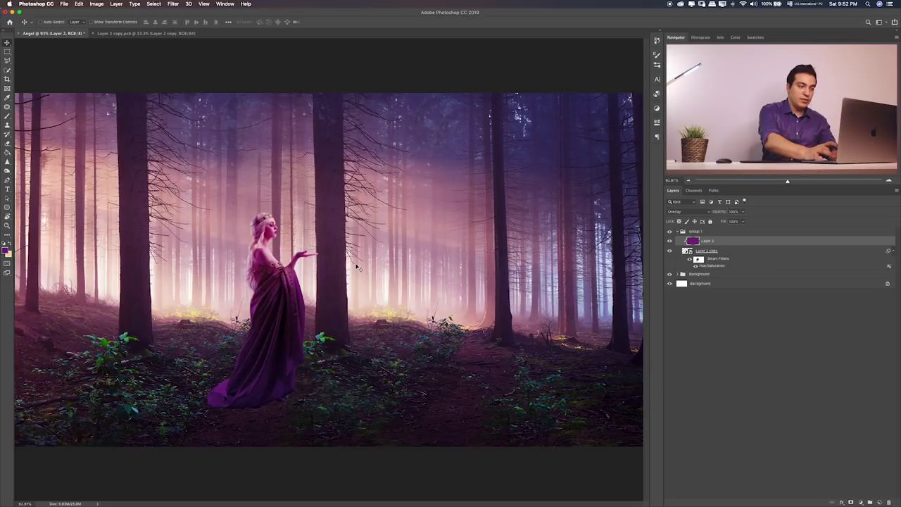
key("shift+plus")
key("shift+plus")
key("shift+plus")
key("shift+plus")
key("shift+plus")
key("shift+plus")
key("shift+plus")
key("shift+plus")
key("shift+plus")
key("shift+plus")
key("shift+plus")
key("shift+minus")
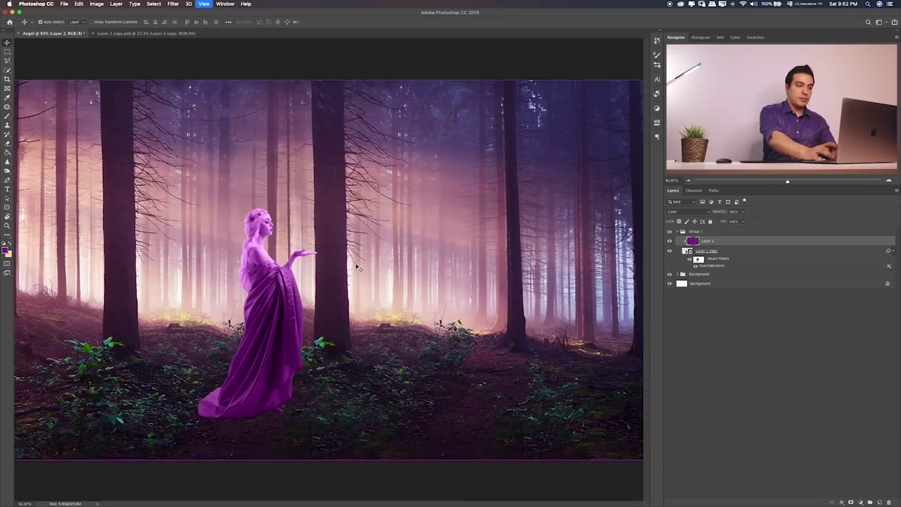
- Inspect the woman at 200% and lower Layer 2's opacity to about 62%
key("ctrl+plus")
key("ctrl+plus")
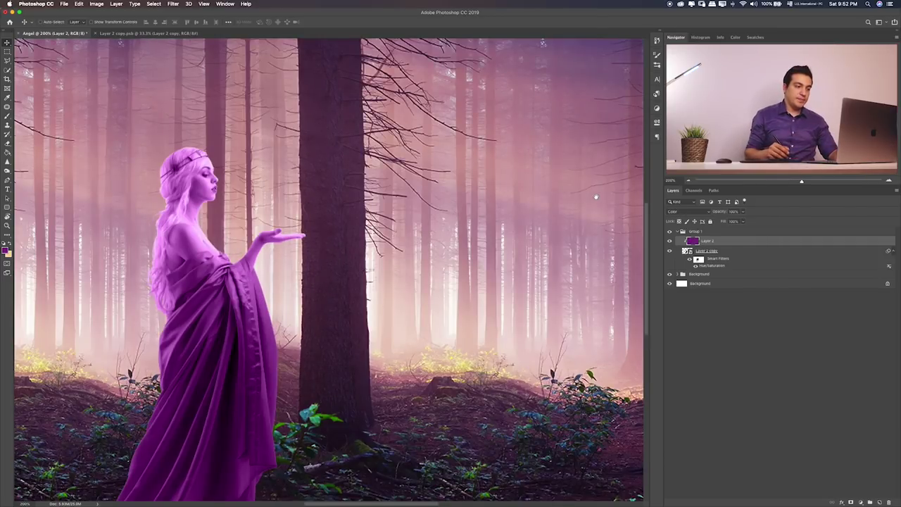
left_click_drag(213, 344, 329, 292)
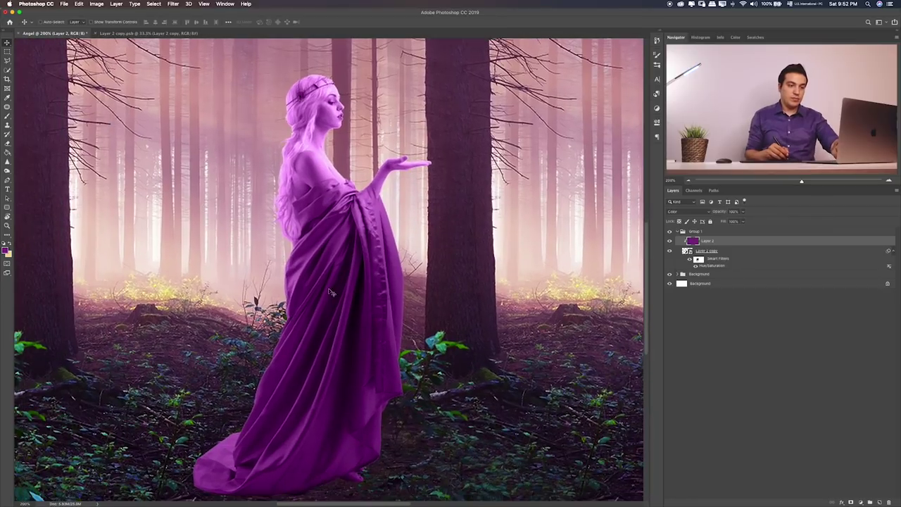
key("ctrl+minus")
left_click(743, 213)
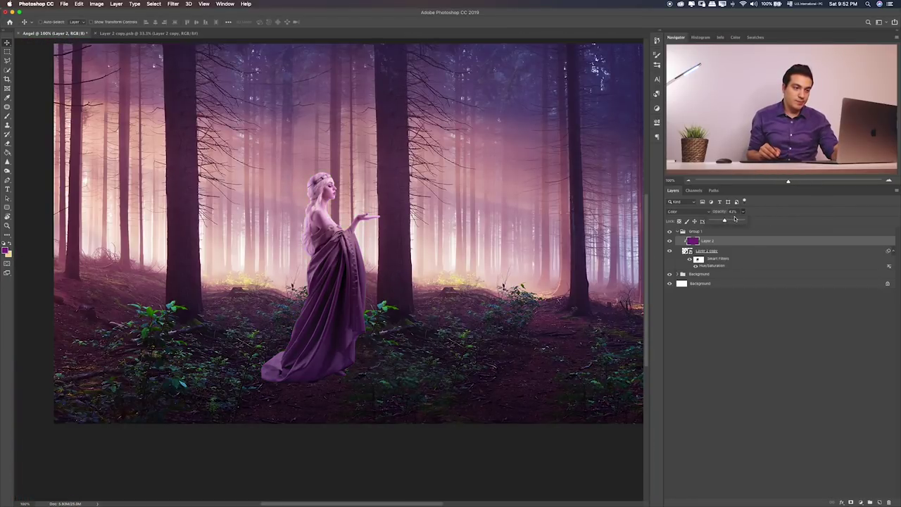
key("b")
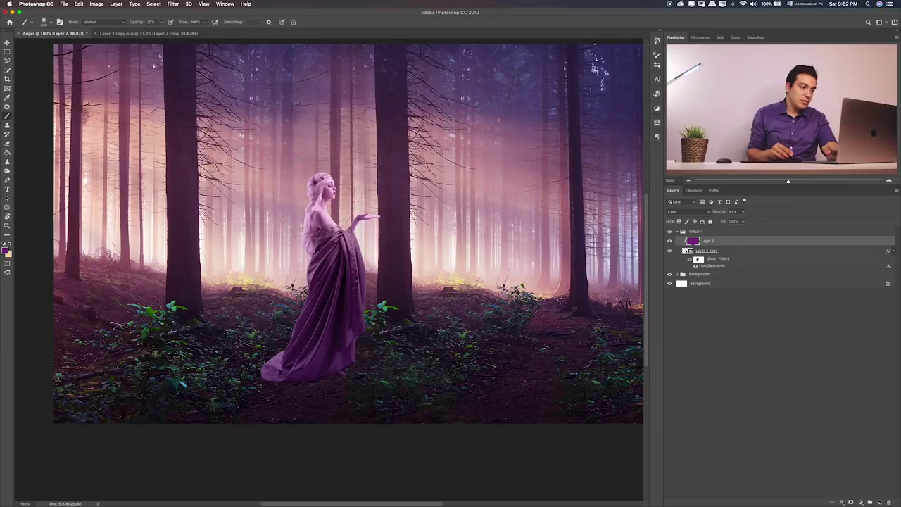
- Set the foreground colour to black in the Color Picker
left_click(5, 251)
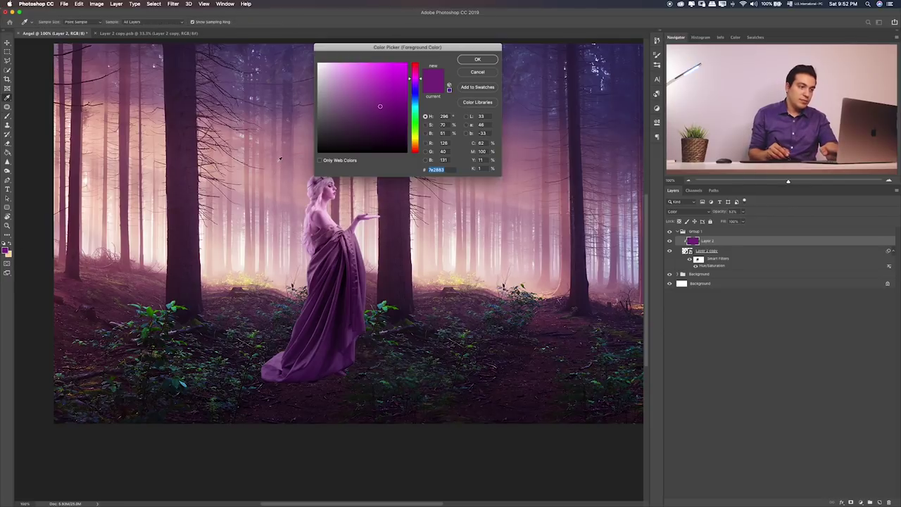
left_click(319, 150)
left_click(493, 61)
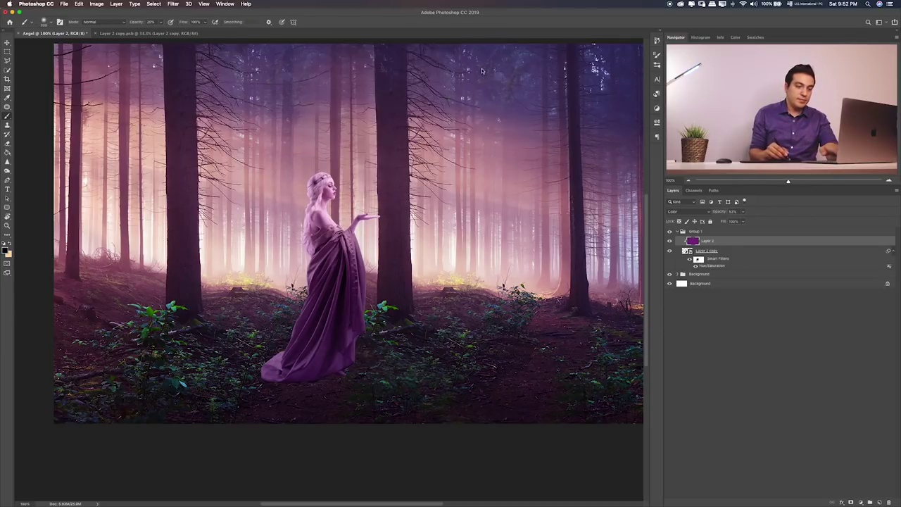
- Erase Layer 2's purple tint from the woman's head, shoulder and arm
key("e")
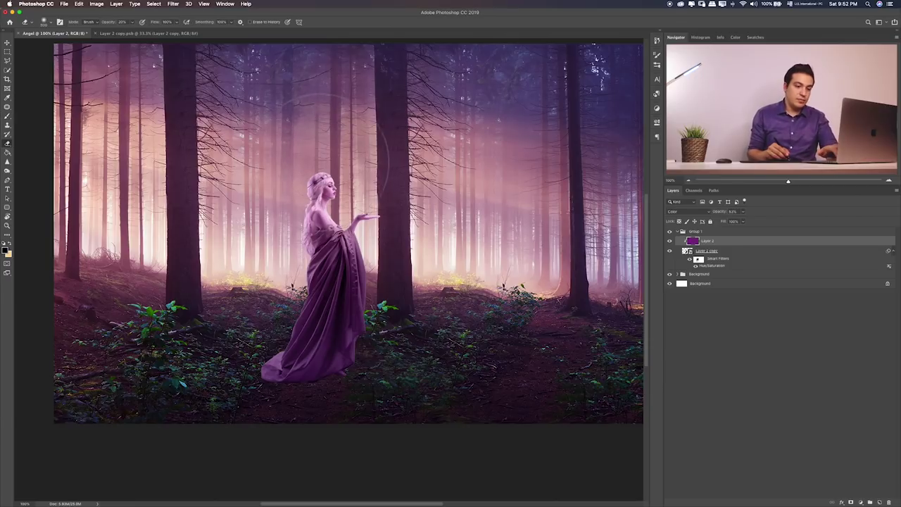
left_click_drag(338, 151, 331, 180)
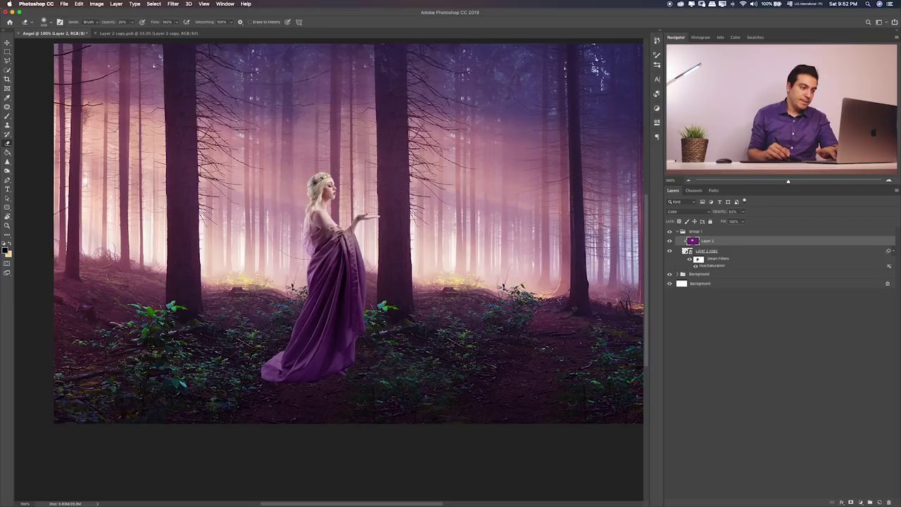
key("ctrl+plus")
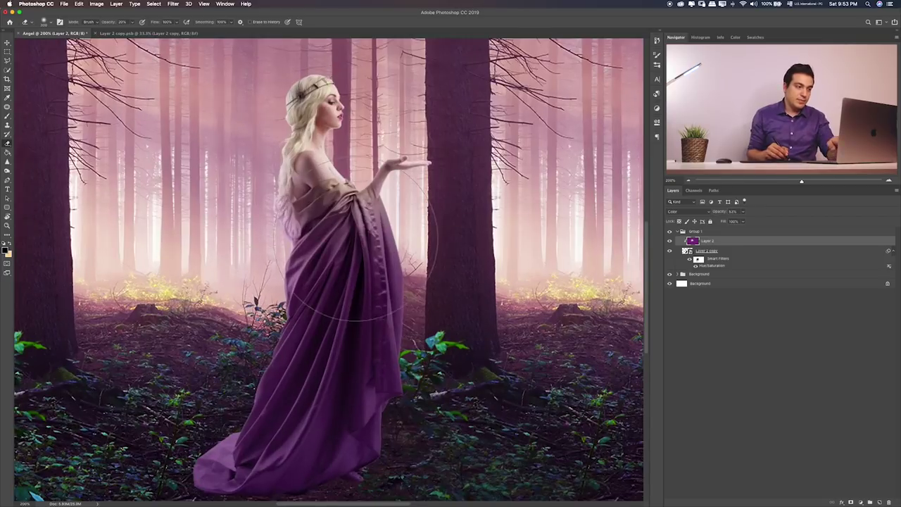
left_click_drag(359, 232, 334, 197)
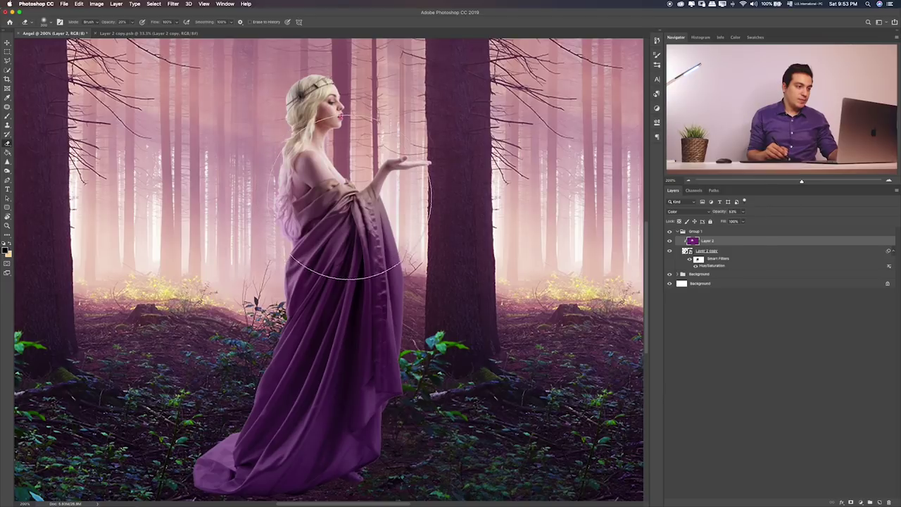
scroll(410, 179, "up", 2)
key("b")
key("e")
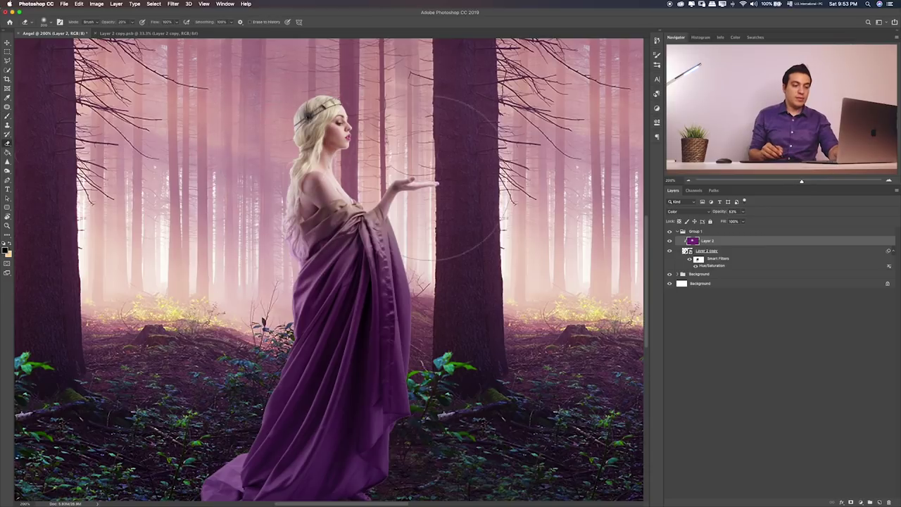
key("ctrl+0")
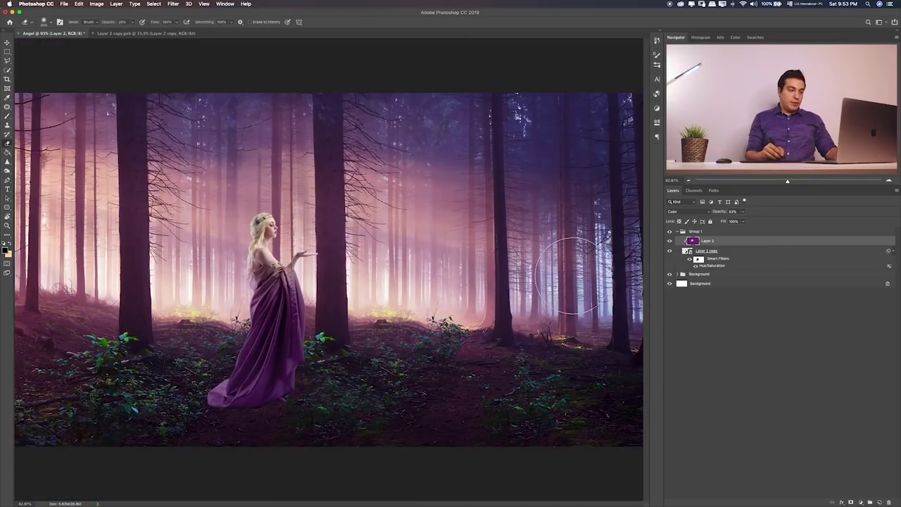
- Compare with Layer 2 hidden, then select Layer 2 copy and nudge the woman slightly
left_click(670, 242)
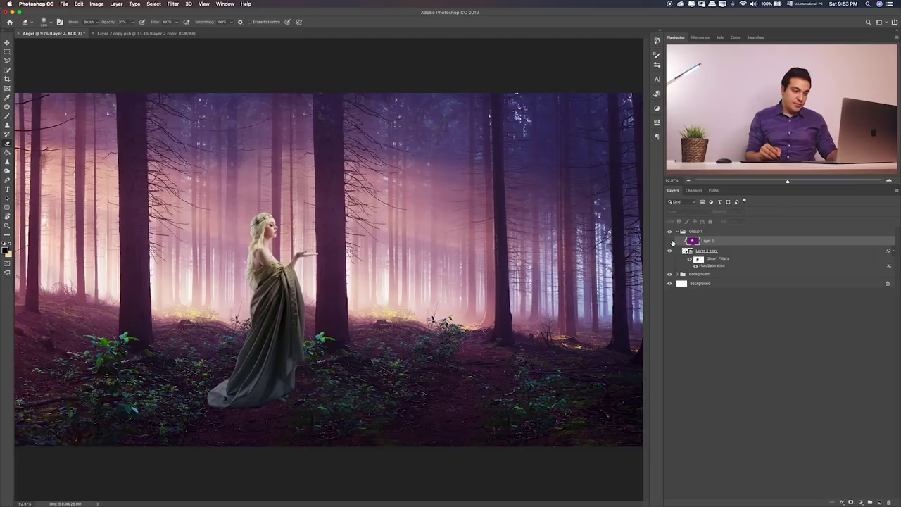
left_click(735, 234)
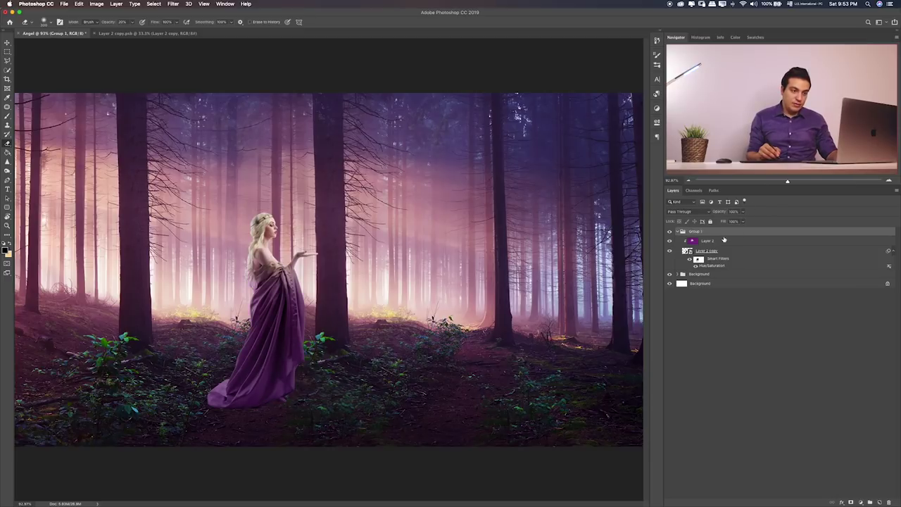
left_click(724, 240)
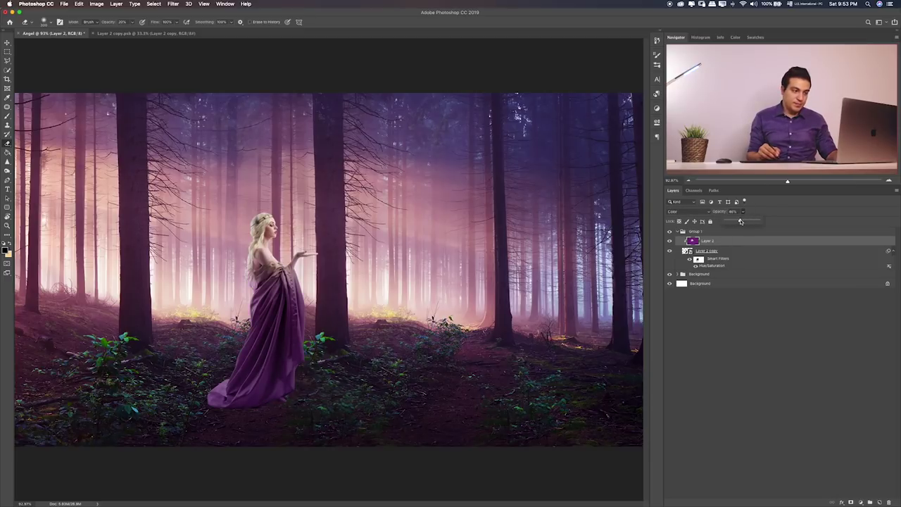
left_click(739, 252)
key("v")
left_click_drag(429, 339, 425, 342)
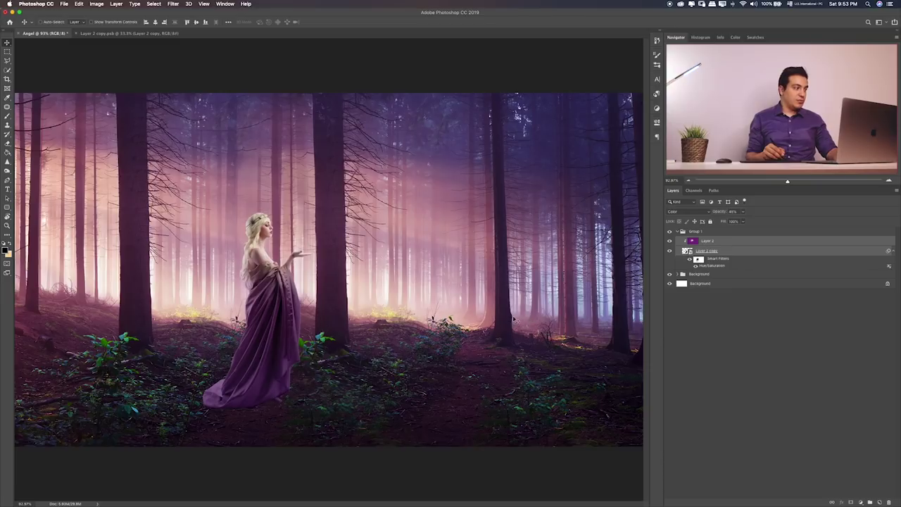
- Scale the woman down slightly with Free Transform and shift her a little into place
key("ctrl+t")
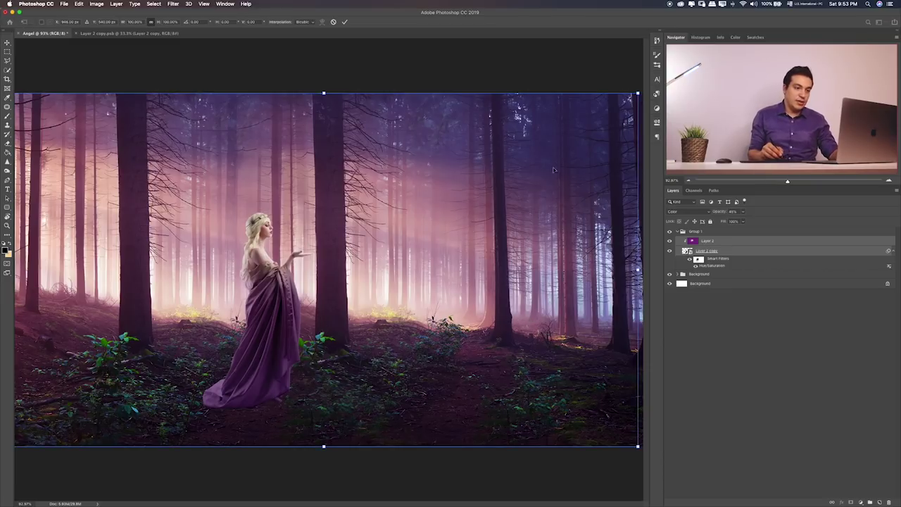
left_click_drag(638, 93, 604, 115)
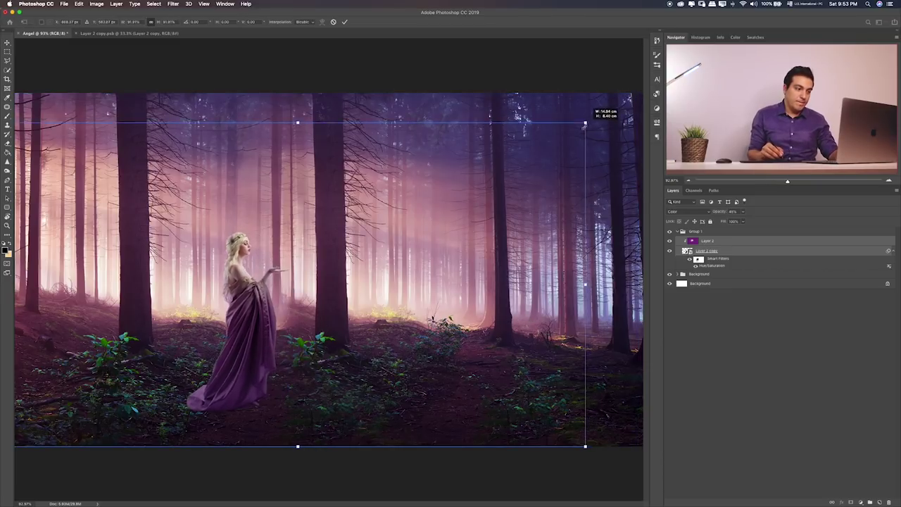
left_click_drag(546, 192, 552, 186)
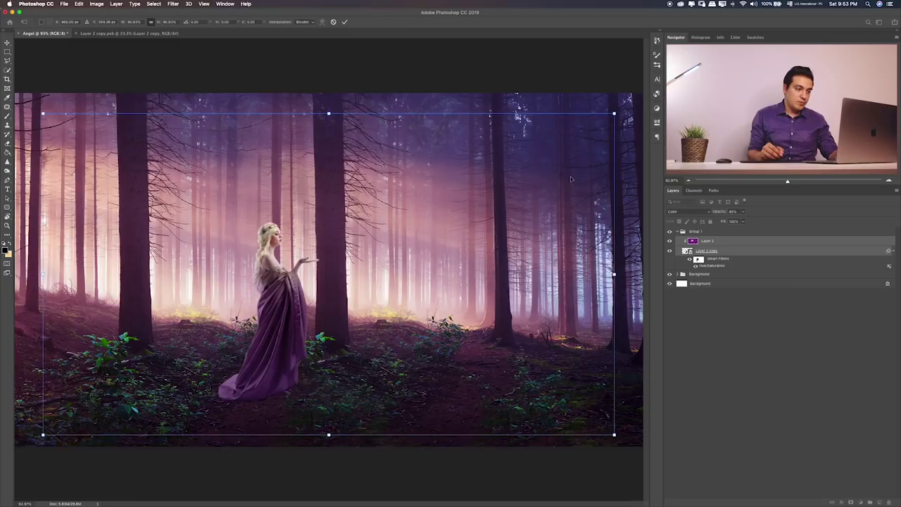
key("Return")
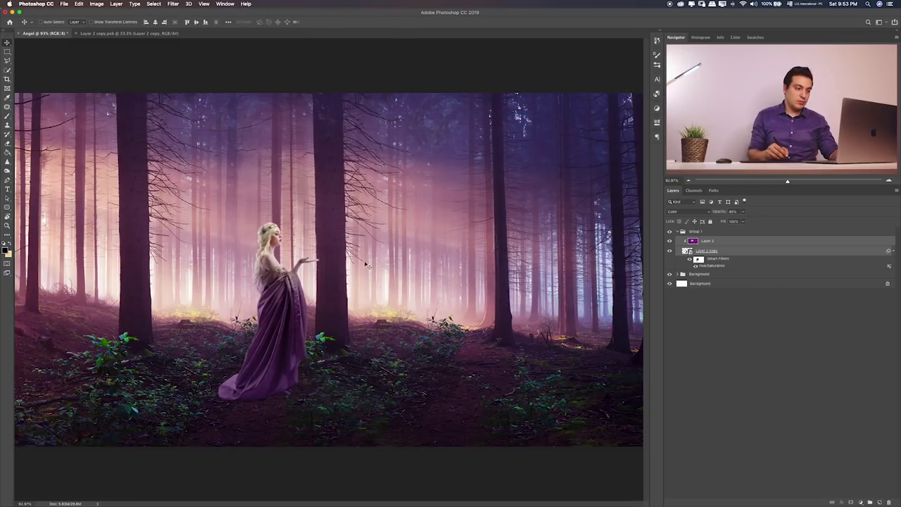
left_click_drag(366, 265, 363, 267)
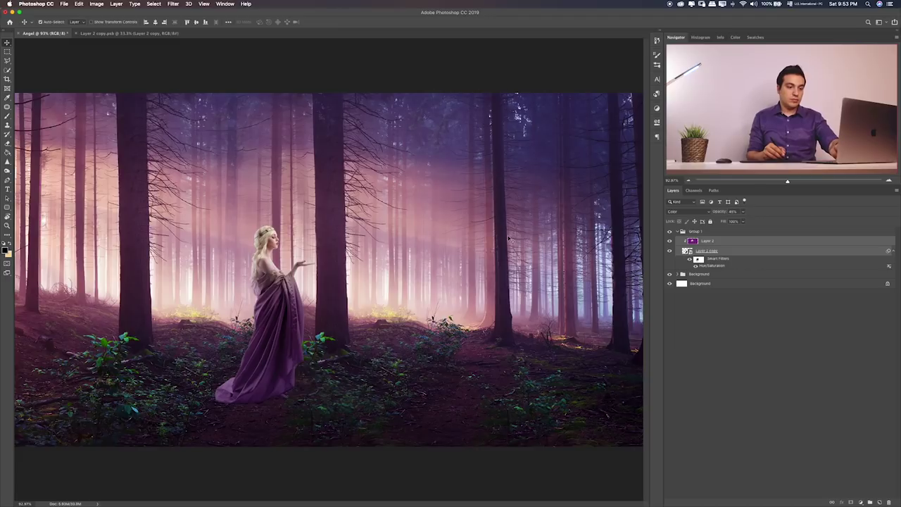
scroll(318, 302, "up", 2)
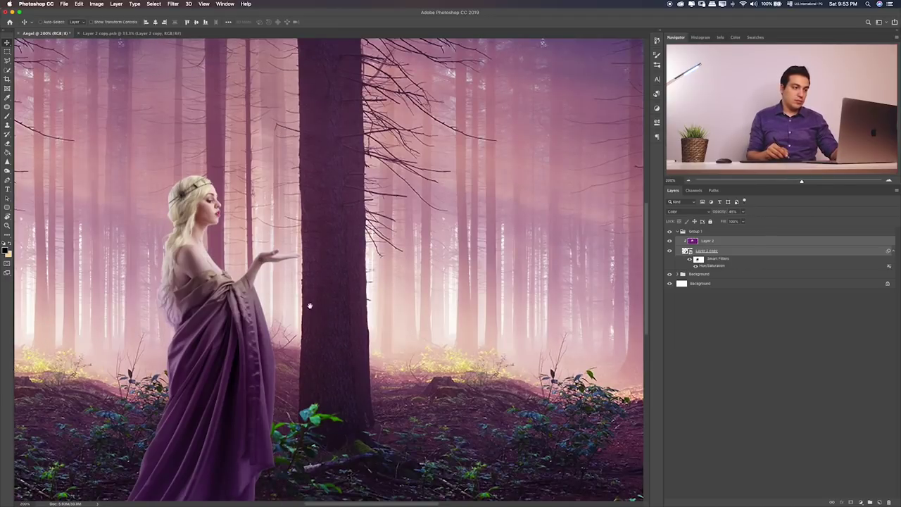
scroll(310, 306, "down", 5)
scroll(310, 305, "left", 5)
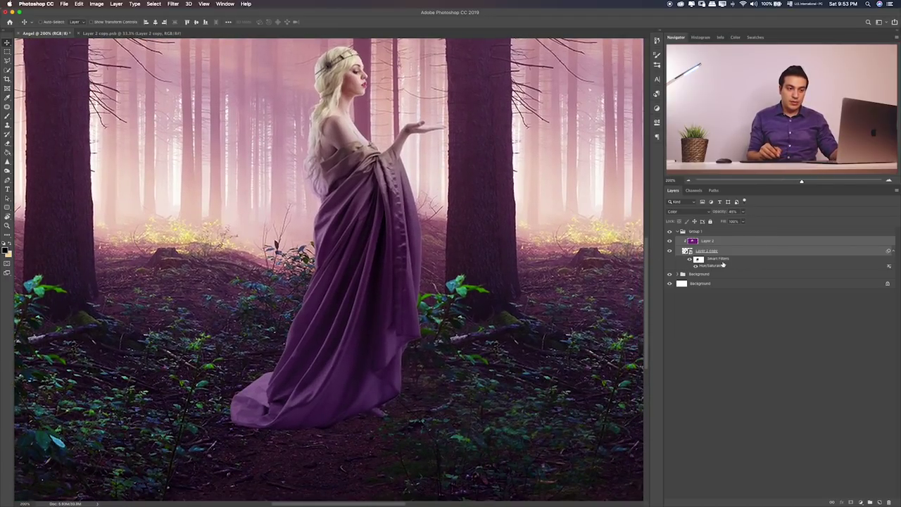
- Add a new clipped layer above the Background group and paint a soft dark spot
left_click(821, 347)
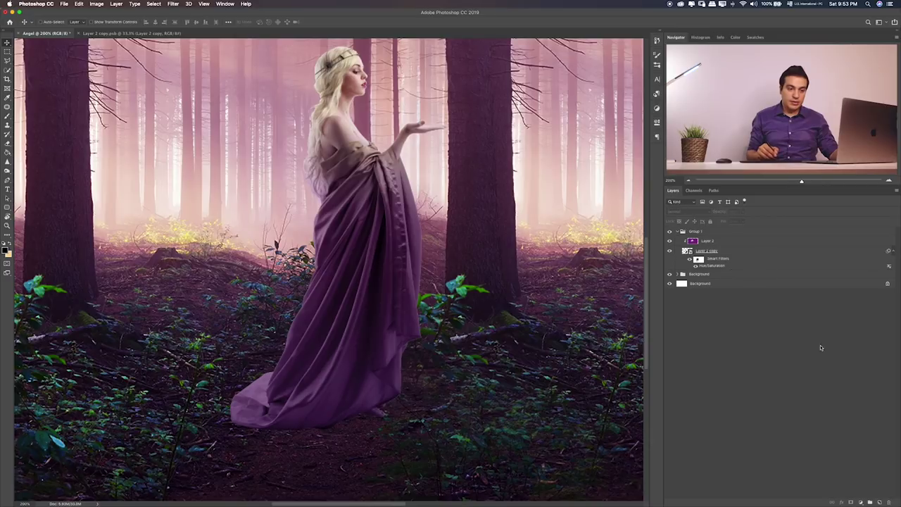
left_click(750, 275)
left_click(879, 502)
key("ctrl+alt+g")
key("b")
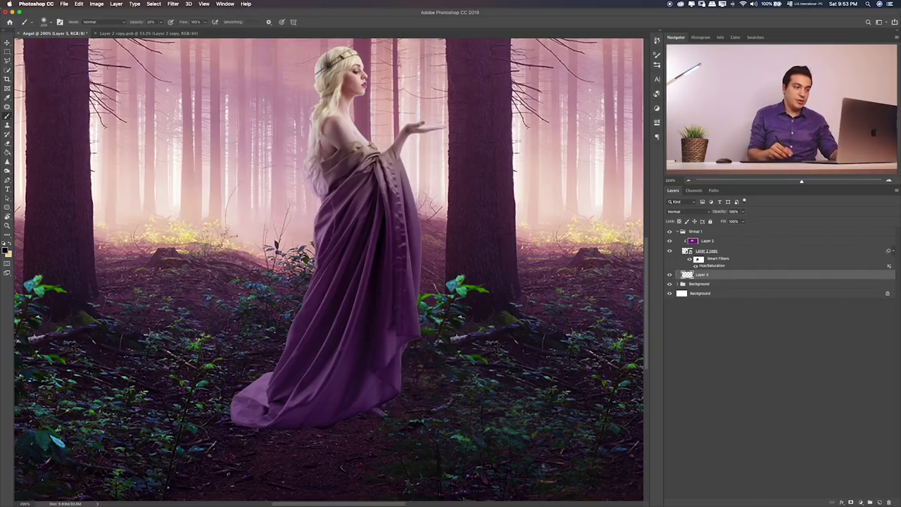
mouse_move(218, 211)
left_mouse_down()
mouse_move(253, 212)
mouse_move(243, 201)
mouse_move(251, 211)
left_mouse_up()
- Flatten, tilt and move the dark spot under the gown's hem as a ground shadow
key("ctrl+t")
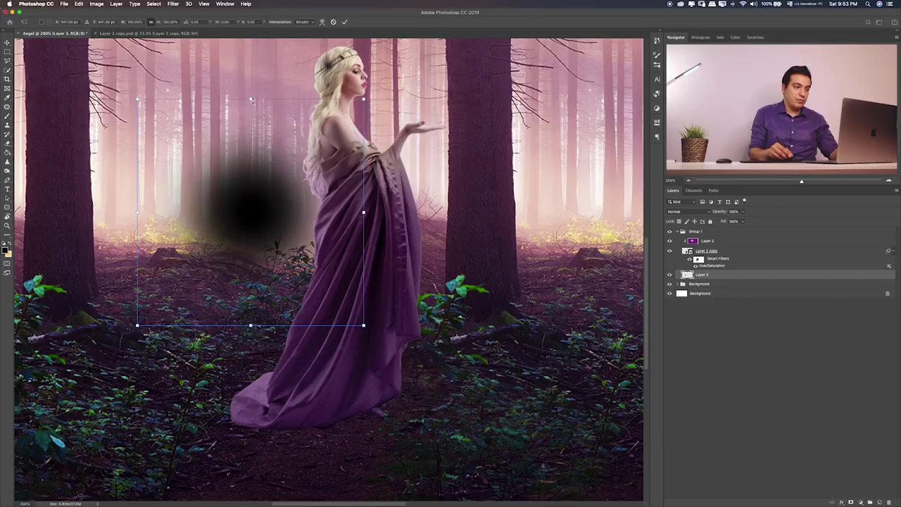
left_click_drag(251, 99, 251, 295)
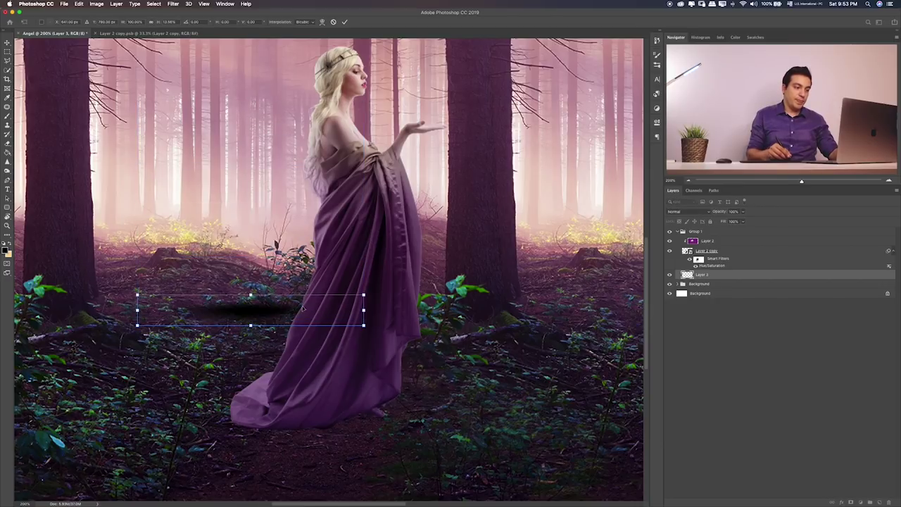
left_click_drag(303, 308, 364, 425)
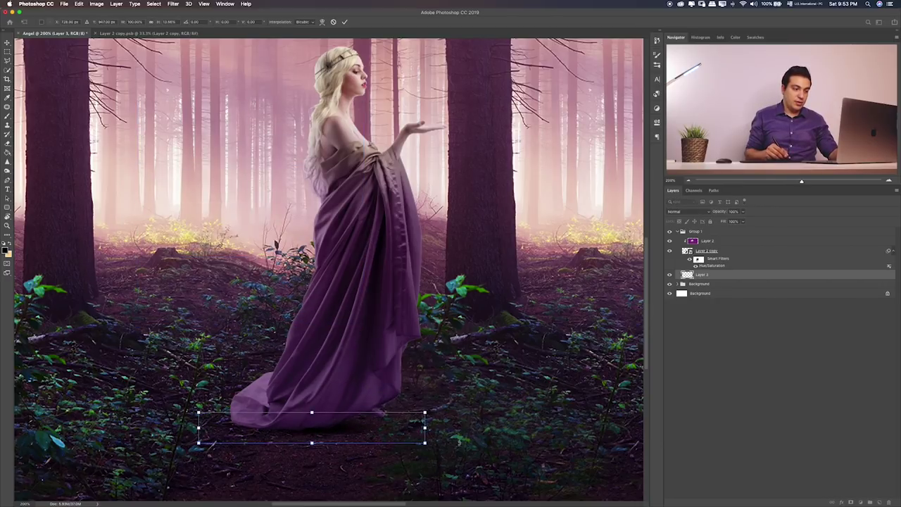
left_click_drag(426, 444, 480, 445)
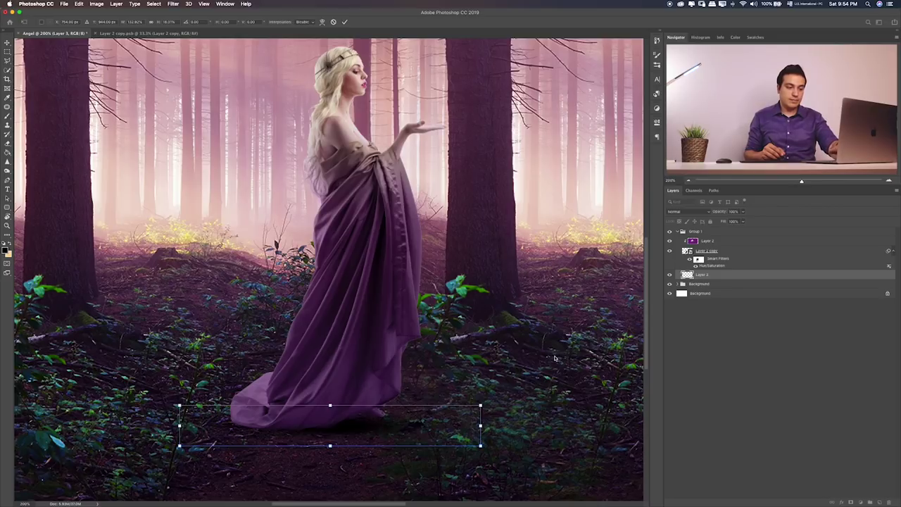
key("Return")
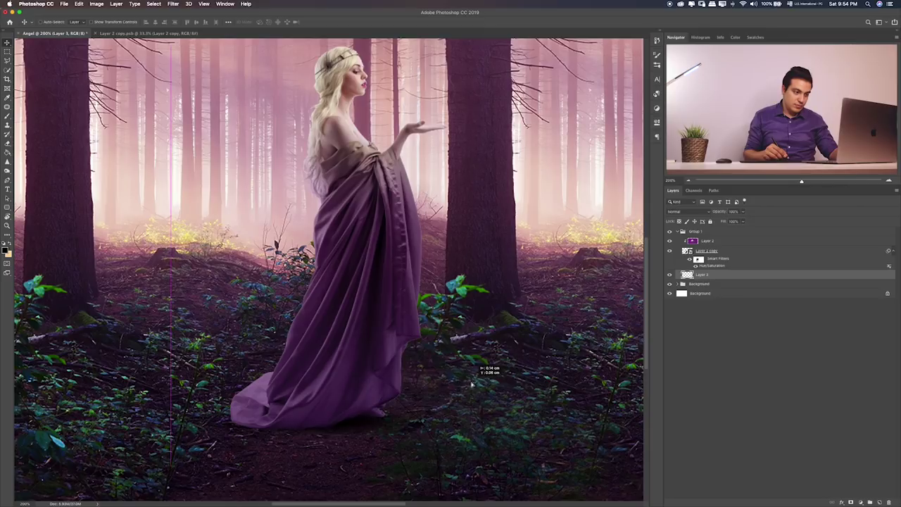
key("ctrl+0")
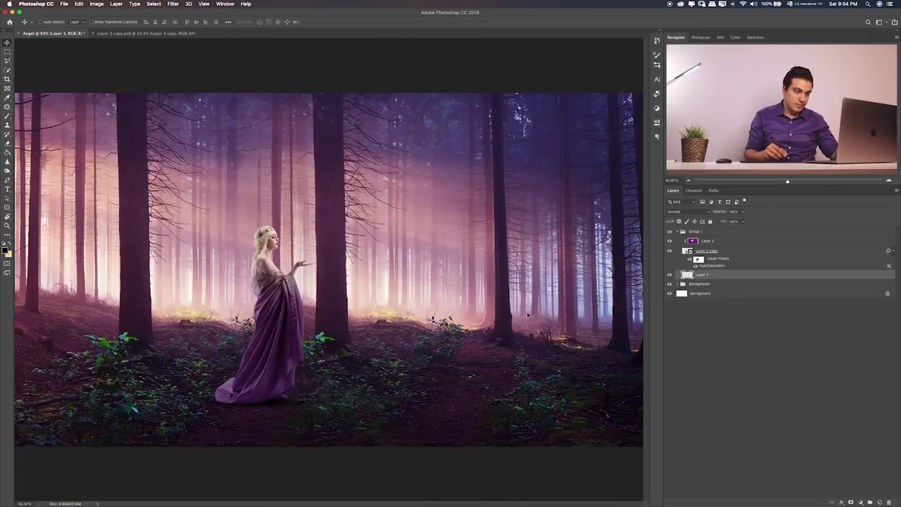
left_click_drag(375, 378, 381, 378)
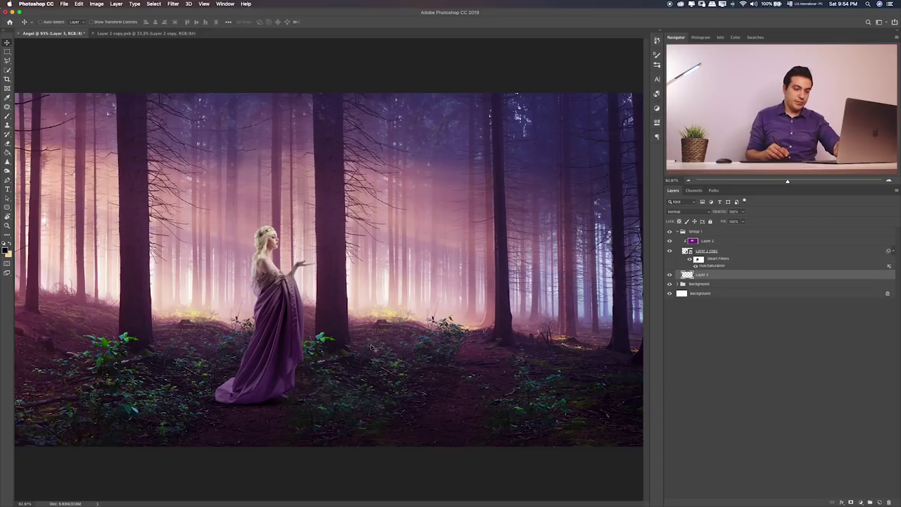
scroll(373, 346, "up", 5)
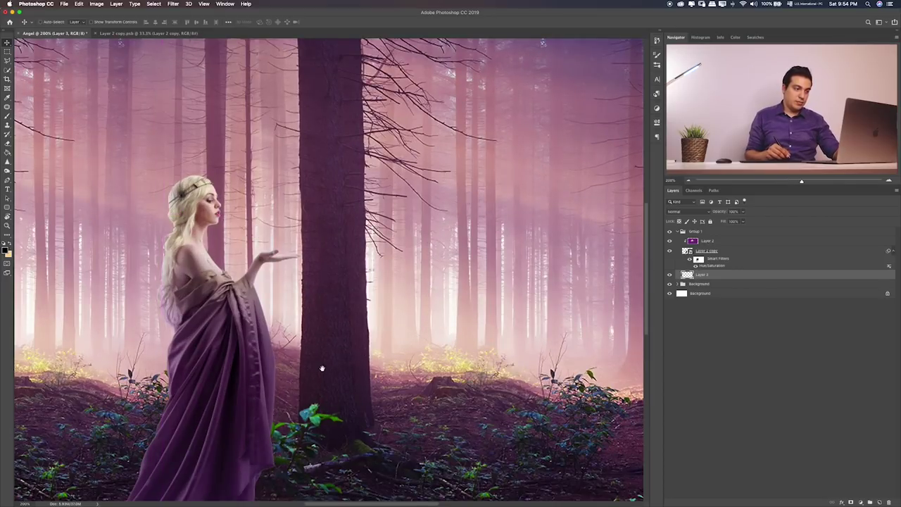
left_click_drag(321, 368, 392, 355)
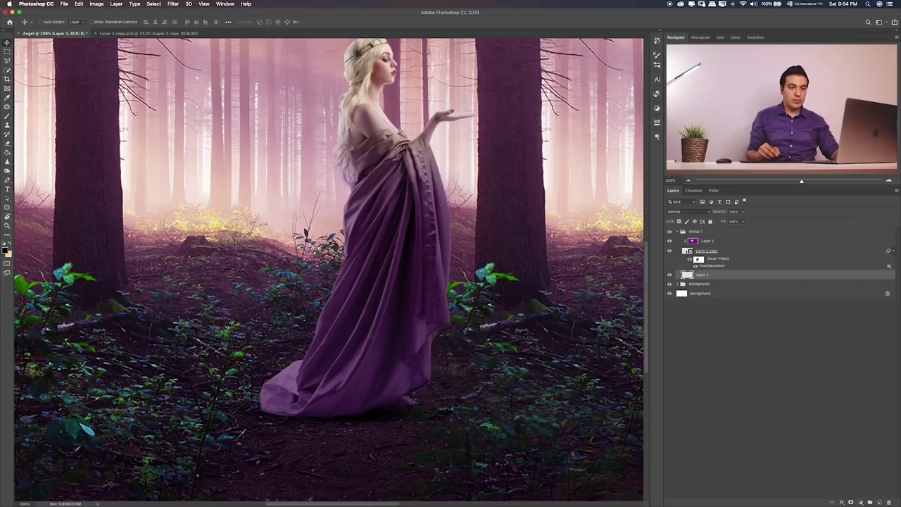
left_click(757, 252)
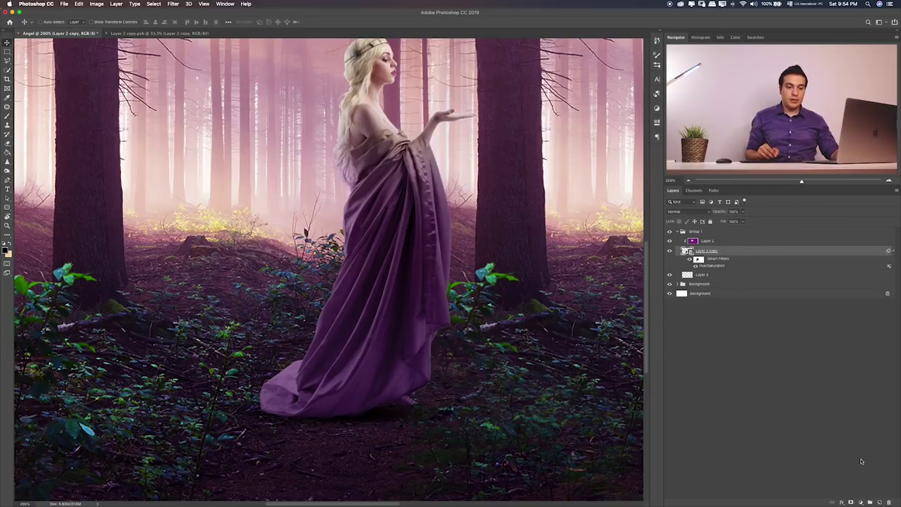
- Add Layer 4 above the woman, brush dark shading over the gown hem, and blend it as Soft Light
left_click(879, 502)
key("b")
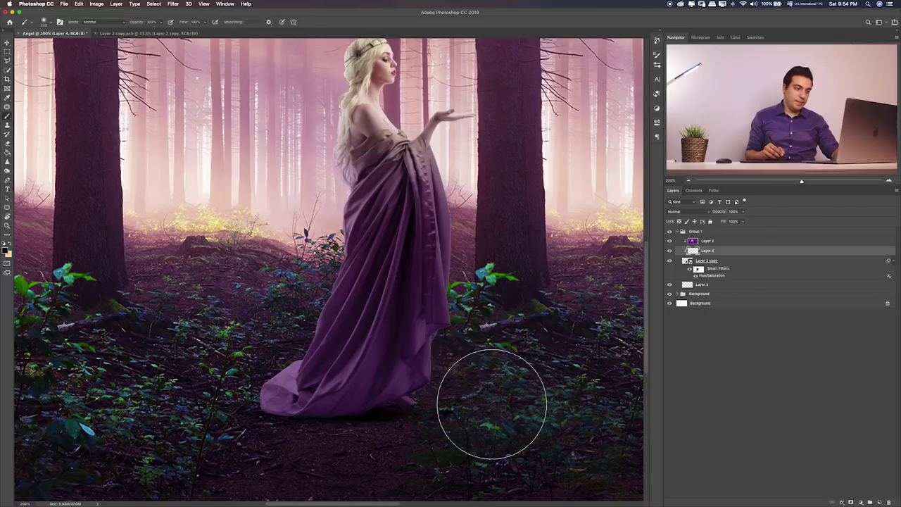
mouse_move(466, 389)
left_mouse_down()
mouse_move(267, 439)
mouse_move(221, 432)
left_mouse_up()
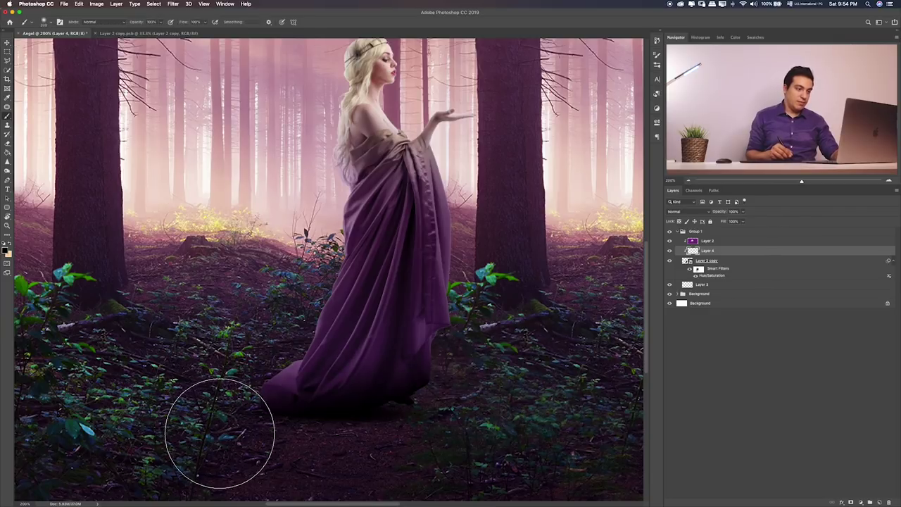
key("v")
key("shift+plus")
key("shift+plus")
key("shift+plus")
key("shift+plus")
key("shift+plus")
key("shift+plus")
key("shift+plus")
key("shift+plus")
key("shift+plus")
key("shift+plus")
key("shift+plus")
key("shift+plus")
key("shift+plus")
key("shift+minus")
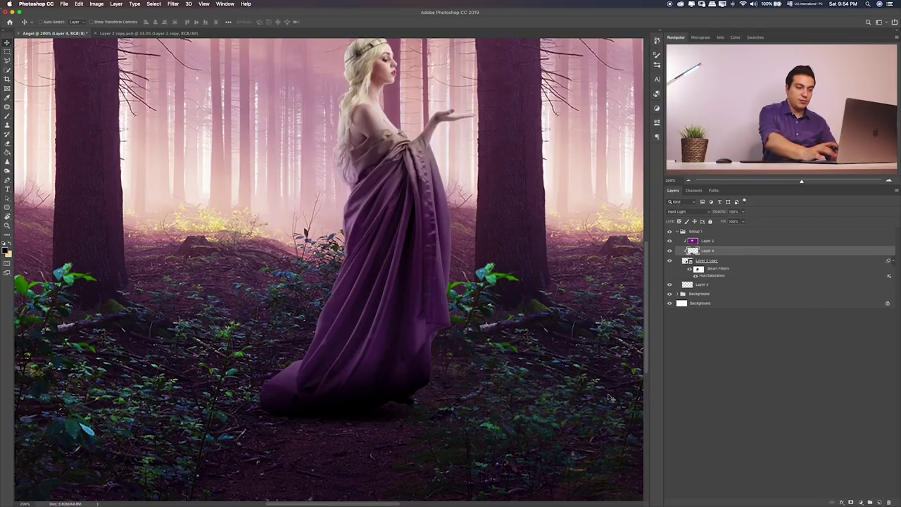
key("shift+minus")
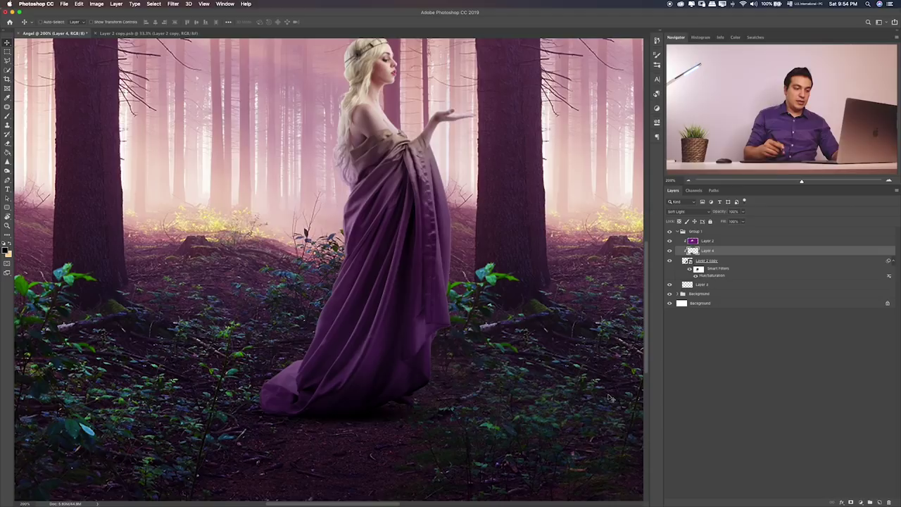
key("e")
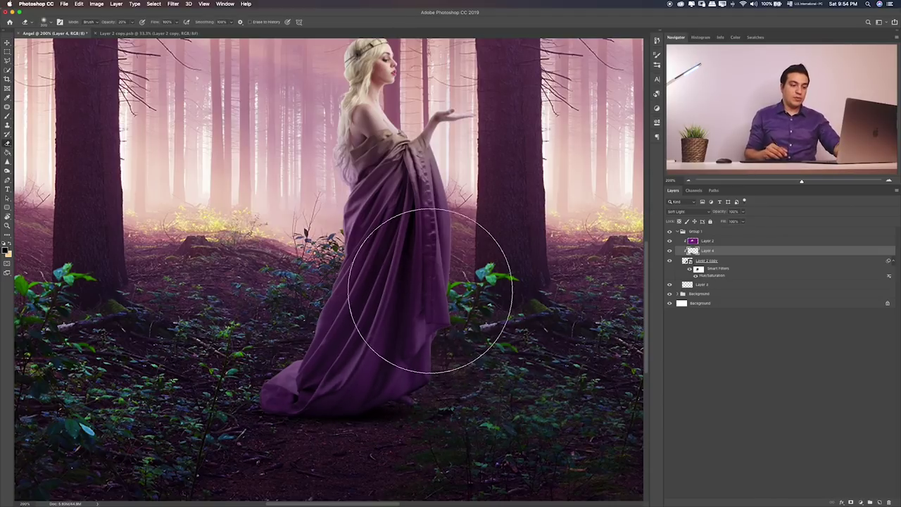
key("ctrl+0")
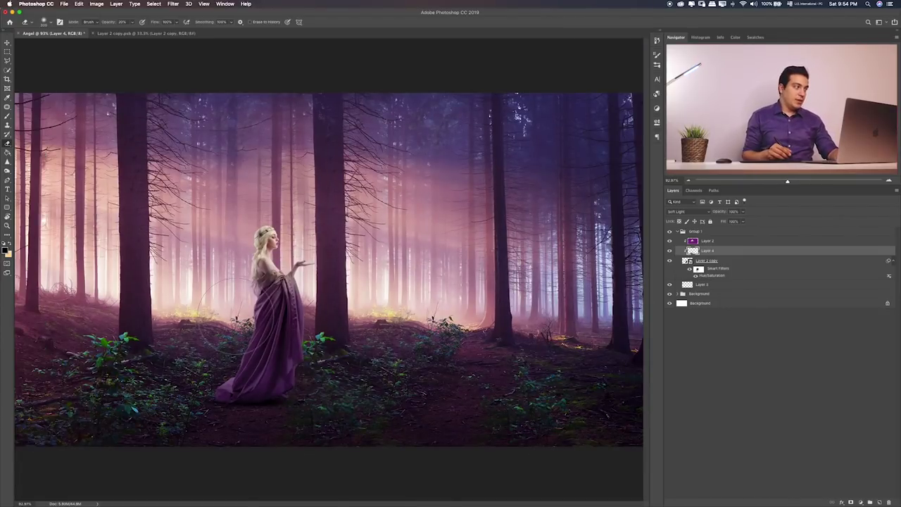
- Quick Look Layer 2.psb in the Items folder and open it in Photoshop
key("super+Tab")
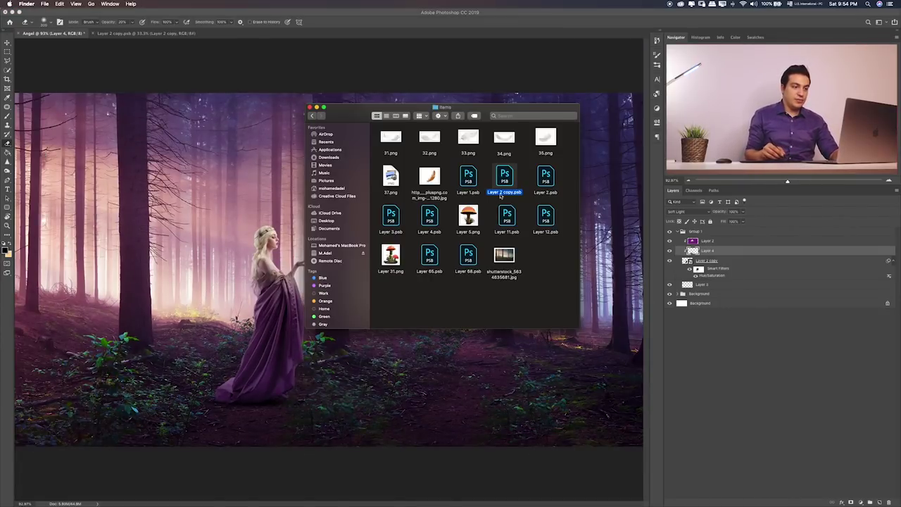
left_click(546, 180)
key("space")
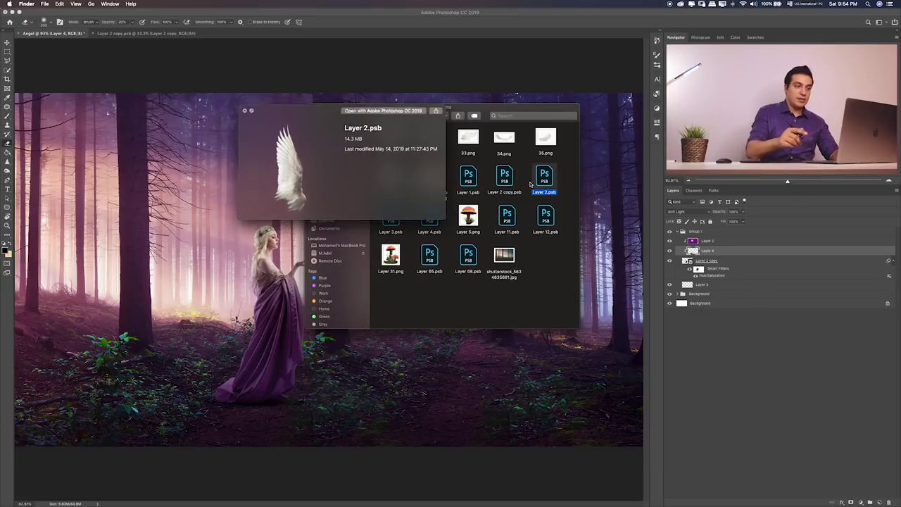
key("space")
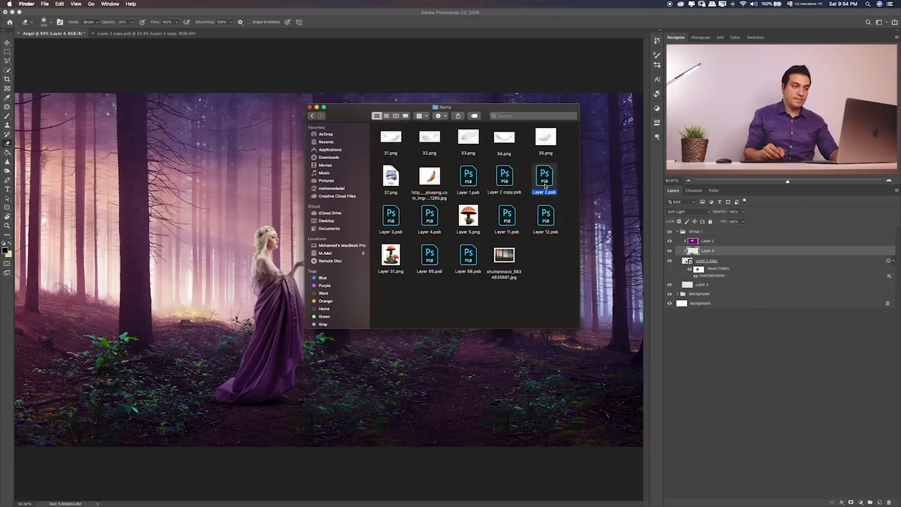
double_click(544, 179)
- Drag the wing layer into the Angel composite, then delete the added Layer 5
key("v")
mouse_move(477, 279)
left_mouse_down()
mouse_move(67, 35)
mouse_move(518, 211)
left_mouse_up()
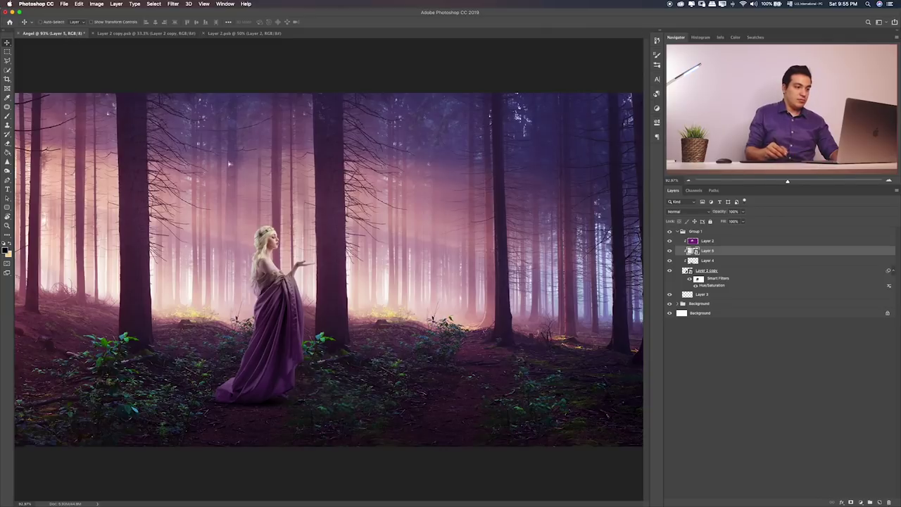
key("BackSpace")
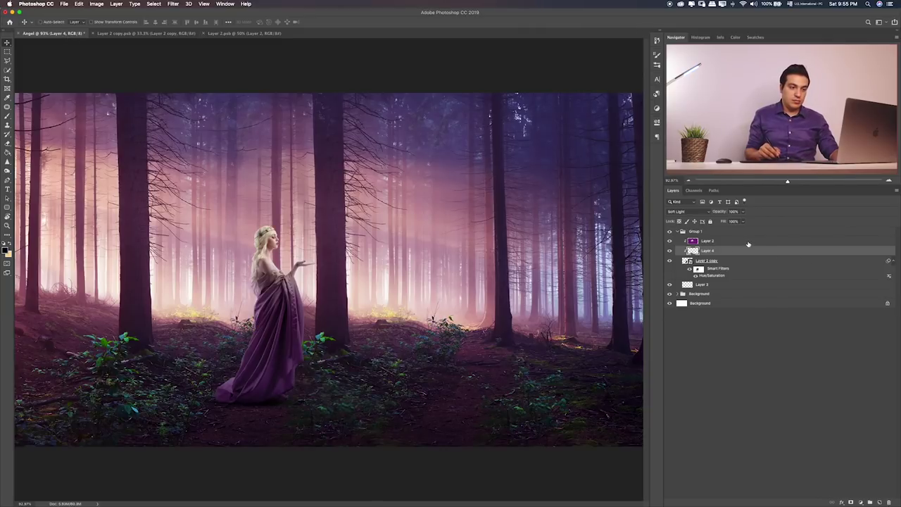
- Rename Group 1 to 'Lady' and collapse the group
left_click(747, 242)
double_click(695, 232)
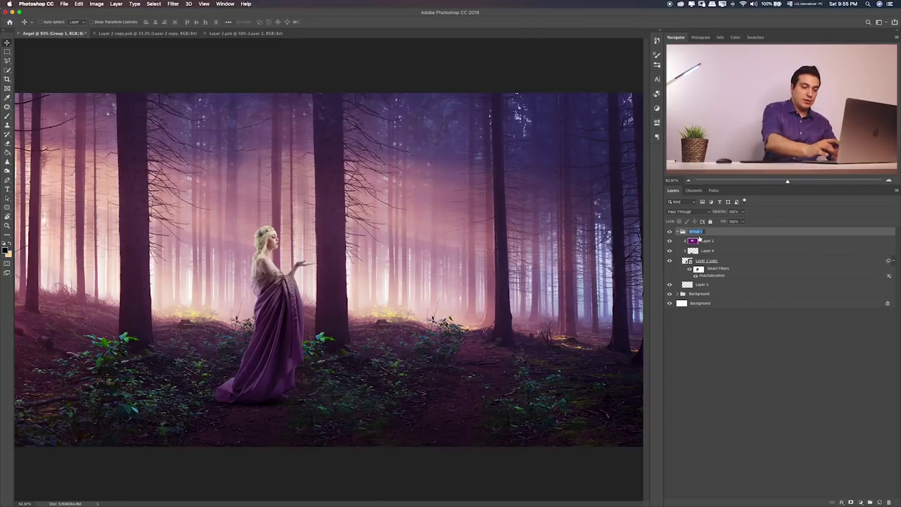
type("Lady")
key("Return")
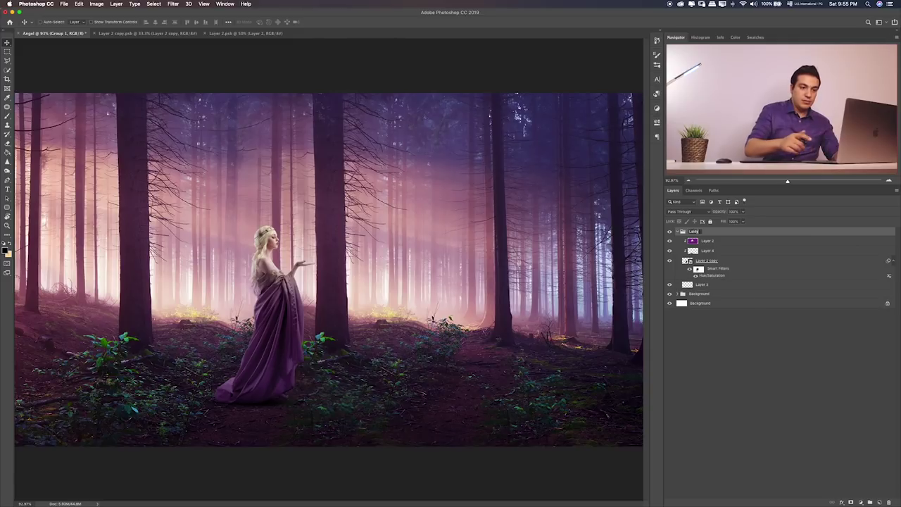
key("Return")
left_click(679, 232)
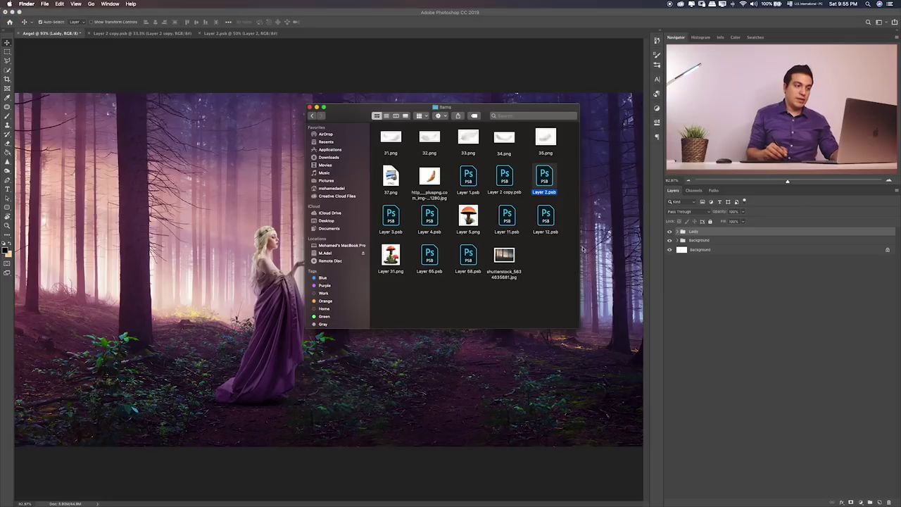
- Switch to the Layer 2.psb tab and drag the wing layer into the Angel document
left_click(252, 40)
left_click(250, 33)
mouse_move(384, 104)
left_mouse_down()
mouse_move(62, 37)
mouse_move(109, 76)
left_mouse_up()
- Scale the wing down, rotate it about -23° and set it behind the woman's shoulder
key("ctrl+t")
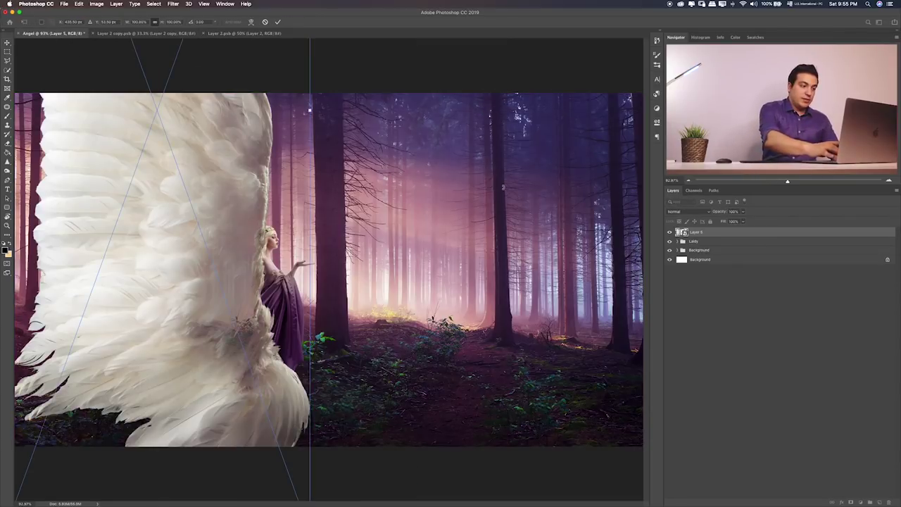
key("ctrl+minus")
key("ctrl+minus")
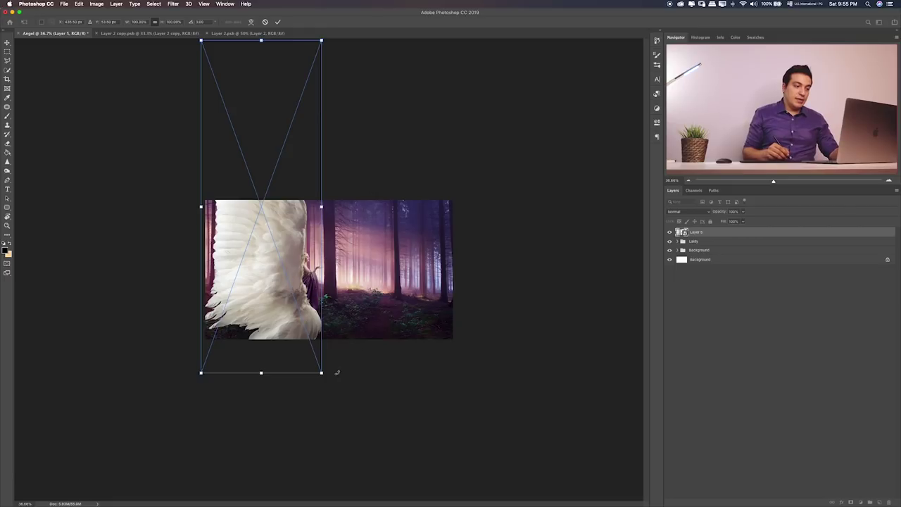
left_click_drag(320, 373, 178, 234)
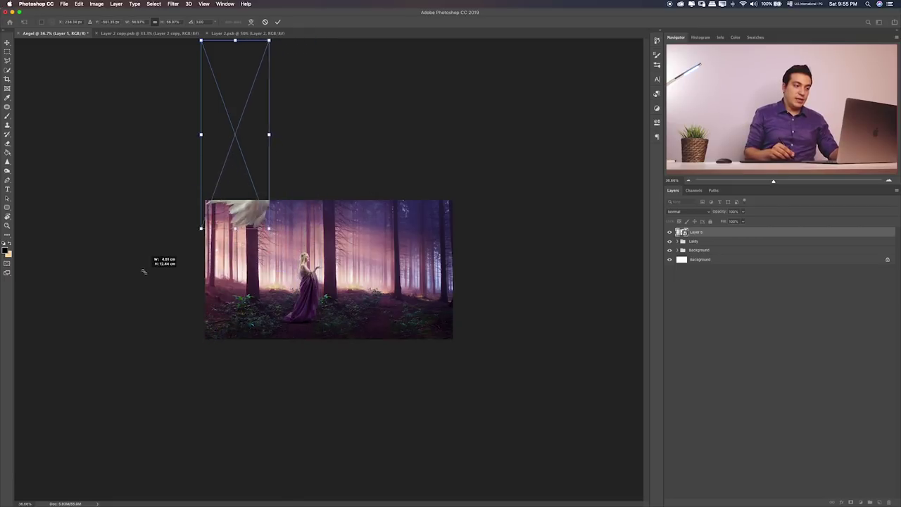
left_click_drag(220, 172, 286, 280)
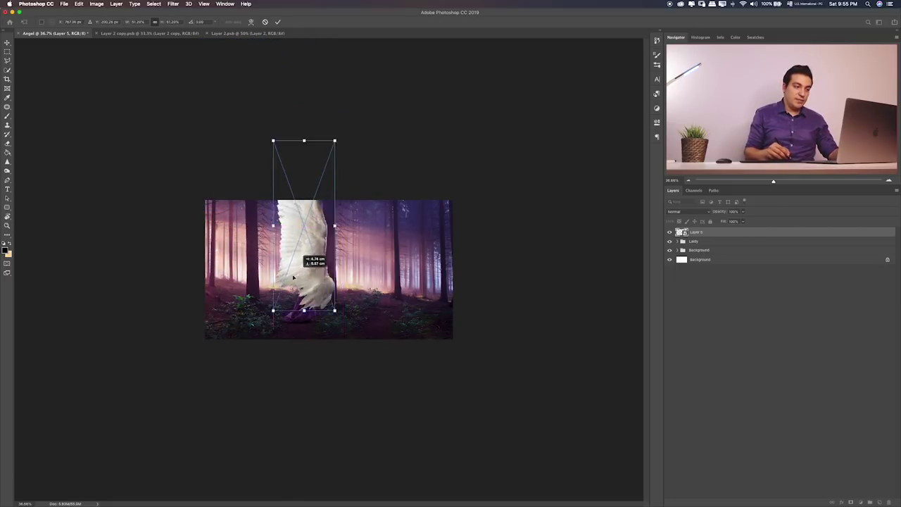
mouse_move(330, 319)
left_mouse_down()
mouse_move(309, 268)
mouse_move(352, 271)
left_mouse_up()
left_click_drag(299, 211, 278, 243)
mouse_move(324, 295)
left_mouse_down()
mouse_move(305, 294)
mouse_move(291, 275)
left_mouse_up()
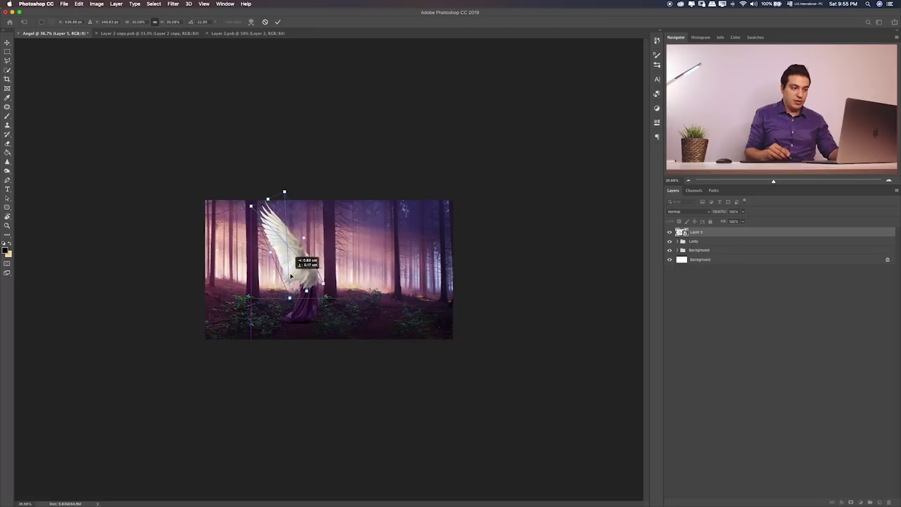
key("Return")
key("super+plus")
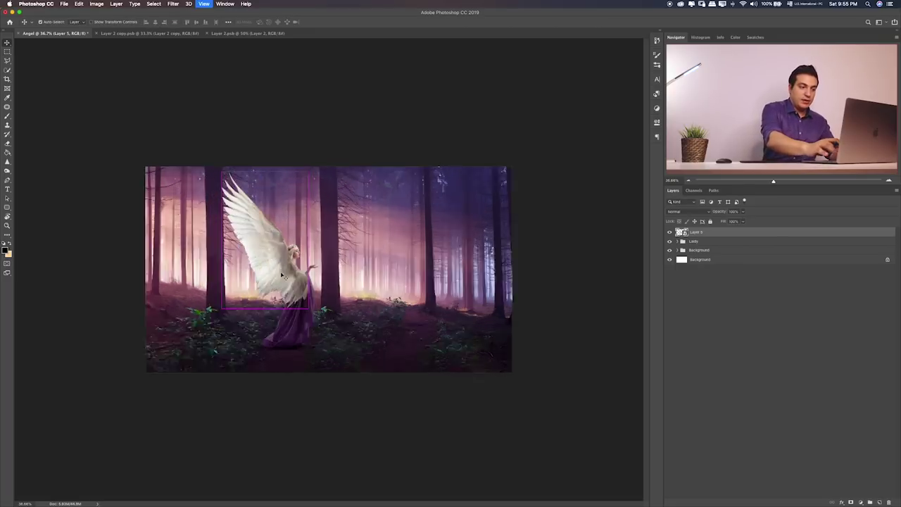
key("super+0")
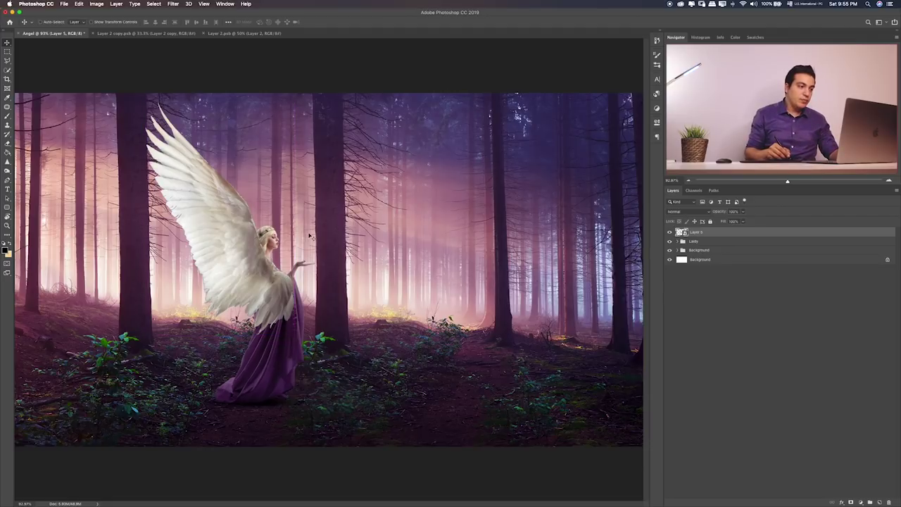
- Fine-tune the wing's size and position on the woman's shoulder, checking at 200% zoom
left_click_drag(309, 236, 310, 246)
key("super+t")
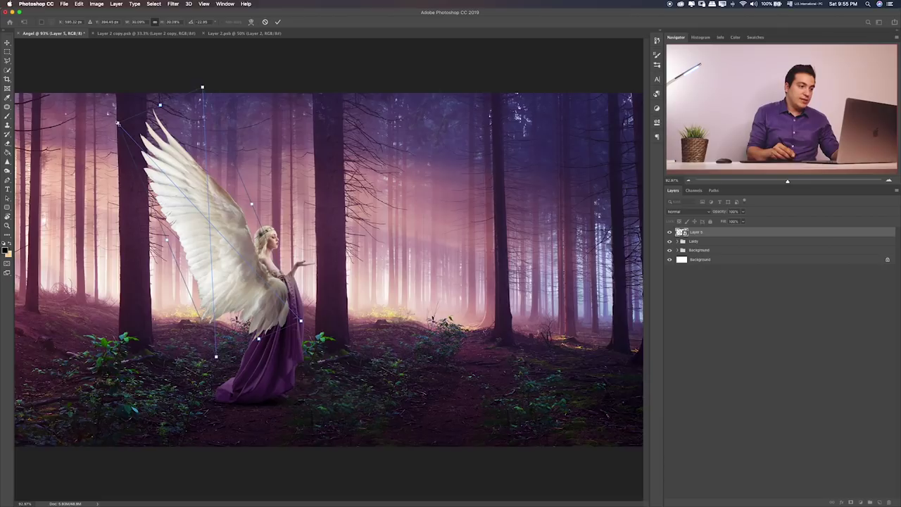
left_click_drag(117, 123, 144, 137)
key("Return")
mouse_move(304, 276)
left_mouse_down()
mouse_move(314, 270)
mouse_move(301, 258)
mouse_move(294, 269)
mouse_move(328, 249)
mouse_move(280, 265)
left_mouse_up()
key("ctrl+t")
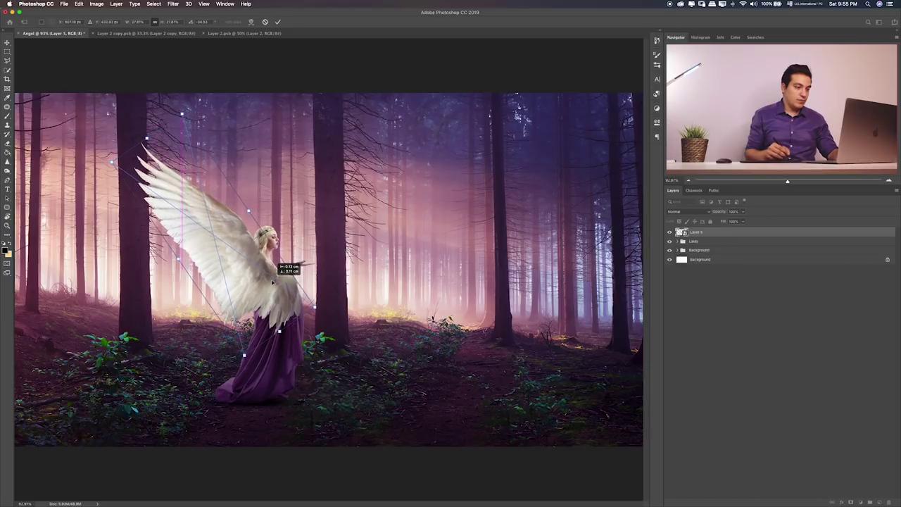
key("Return")
key("ctrl+plus")
key("ctrl+plus")
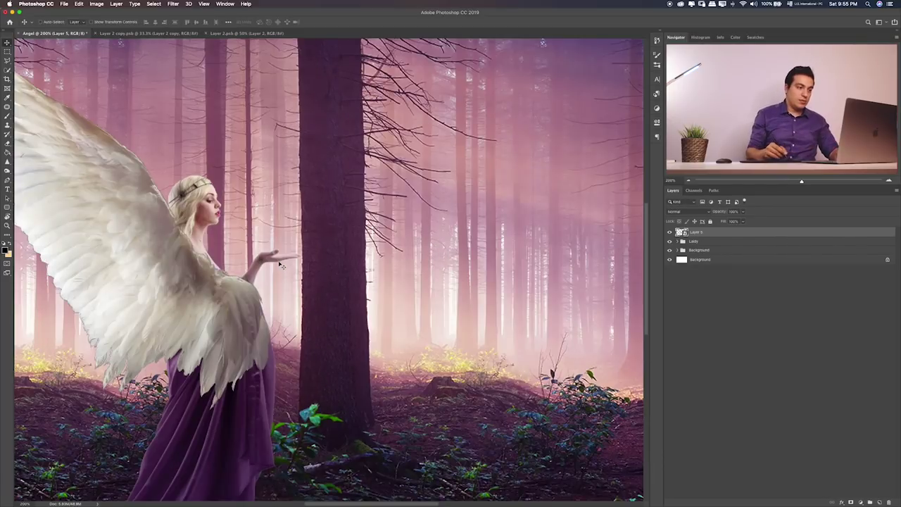
left_click_drag(302, 241, 307, 249)
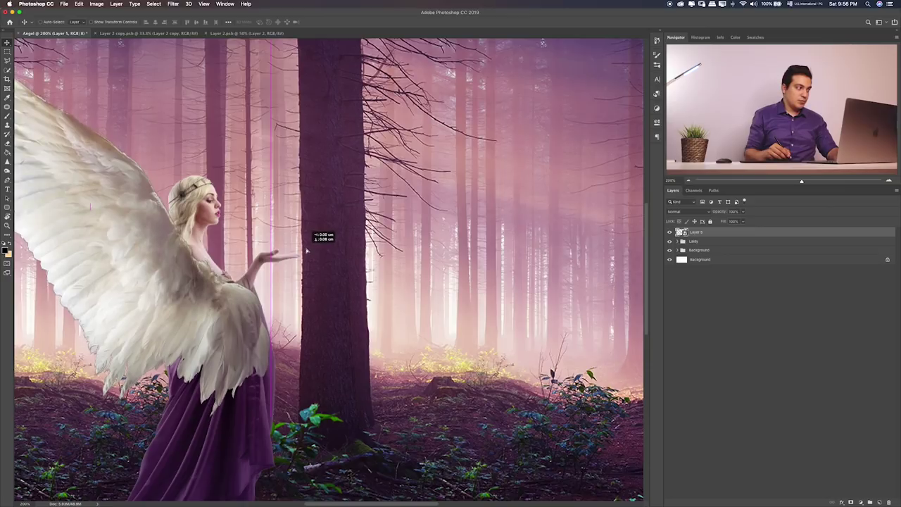
left_click_drag(308, 248, 302, 254)
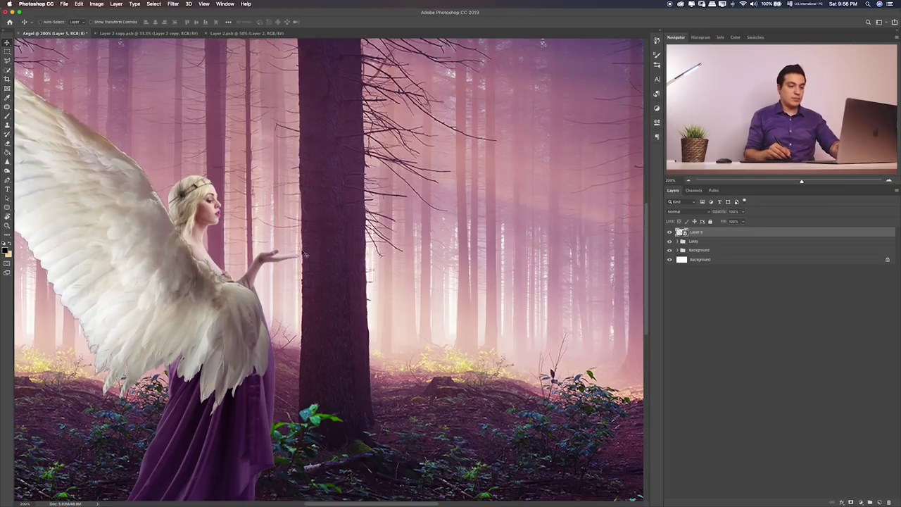
key("ctrl+0")
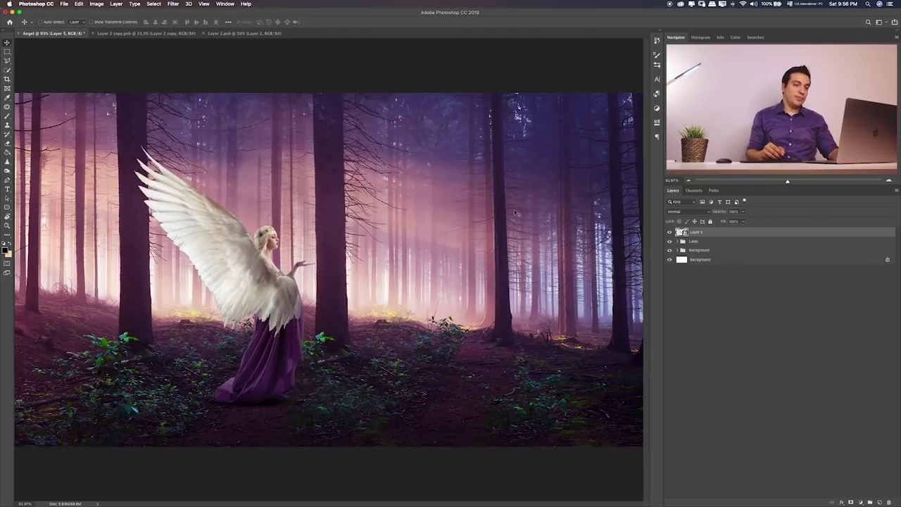
- In the Items folder, select and Quick Look the second wing file, Layer 11.psb
key("super+Tab")
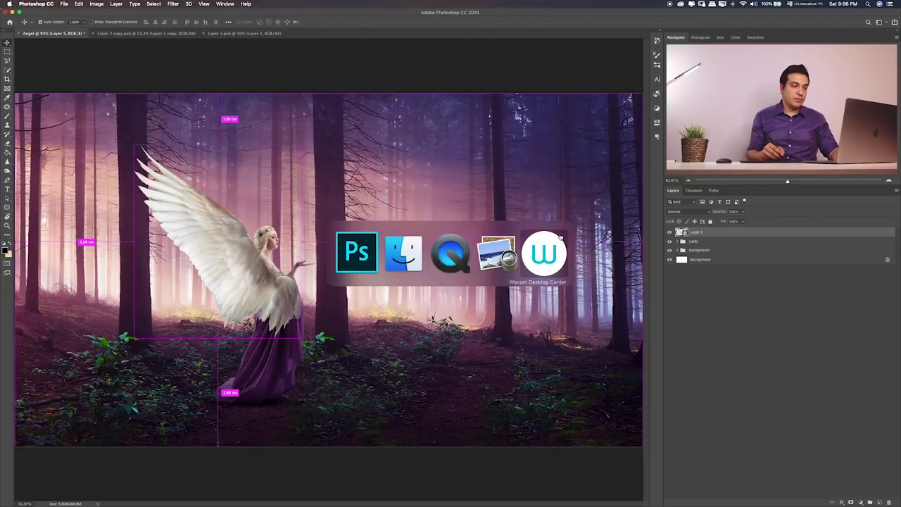
left_click(404, 258)
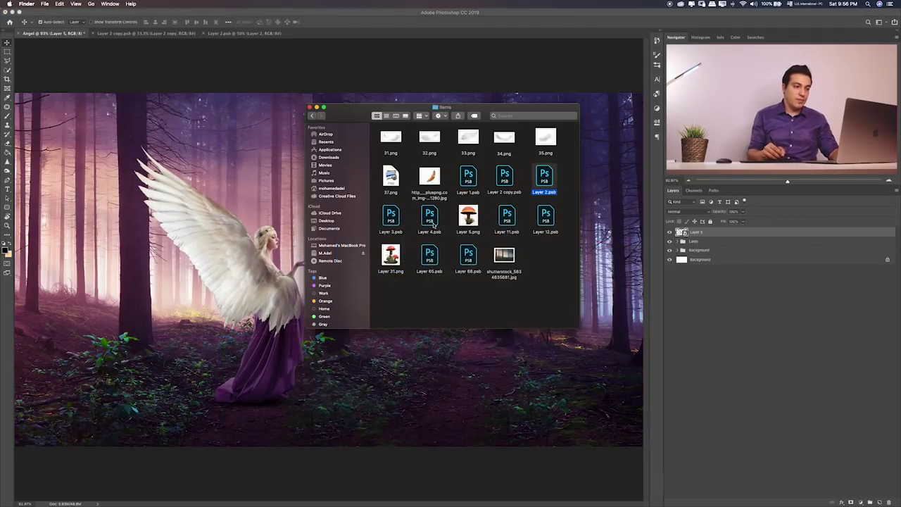
left_click(516, 214)
key("space")
key("space")
- Bring the second wing from Layer 11.psb into the Angel document and shrink it
key("super+Tab")
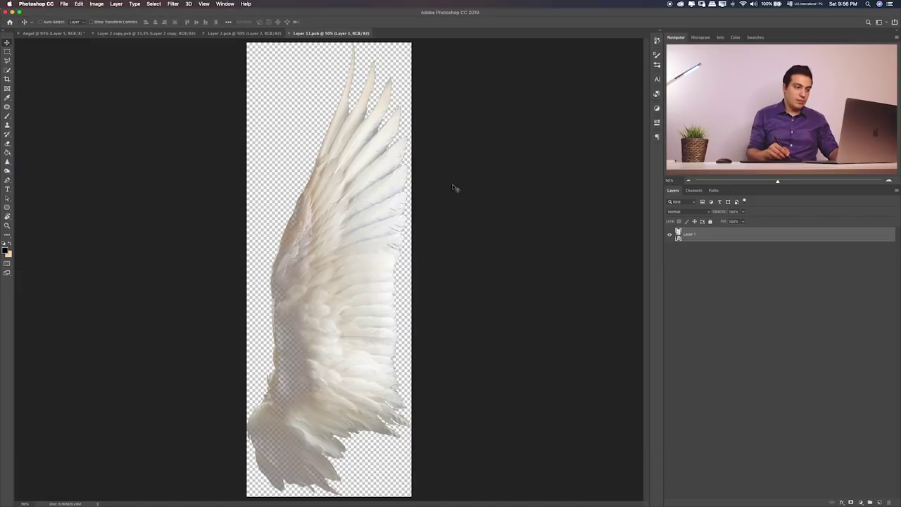
mouse_move(346, 246)
left_mouse_down()
mouse_move(81, 52)
mouse_move(194, 121)
left_mouse_up()
key("ctrl+t")
key("ctrl+0")
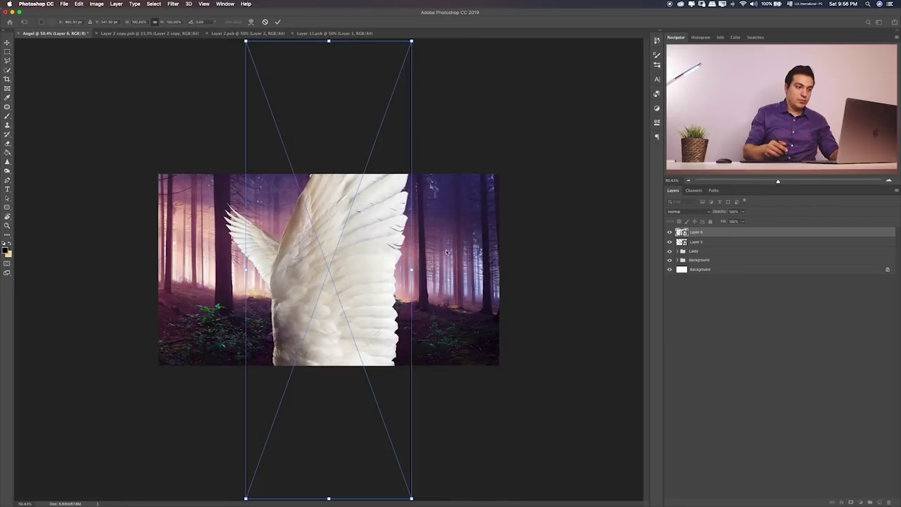
mouse_move(411, 41)
left_mouse_down()
mouse_move(271, 405)
mouse_move(306, 218)
left_mouse_up()
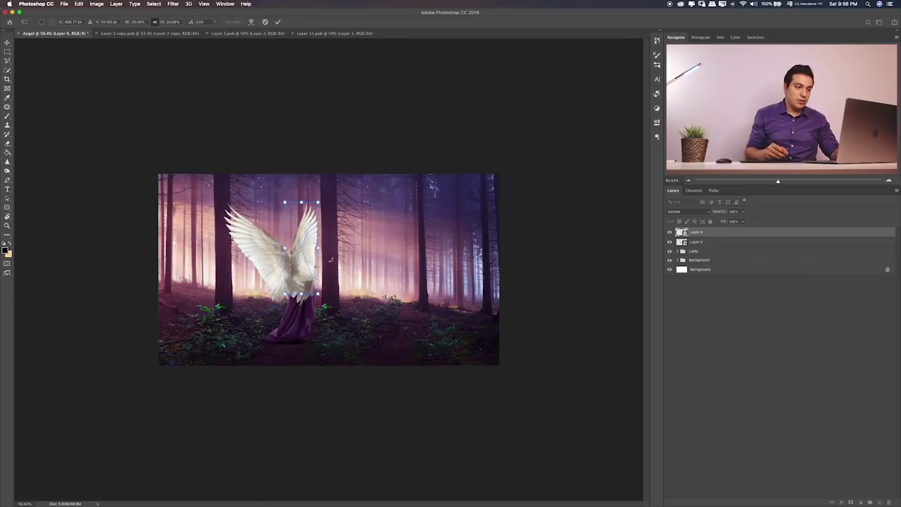
- Flip the wing horizontally, place it below the Lady group, and position it behind her back
right_click(306, 256)
left_click(371, 332)
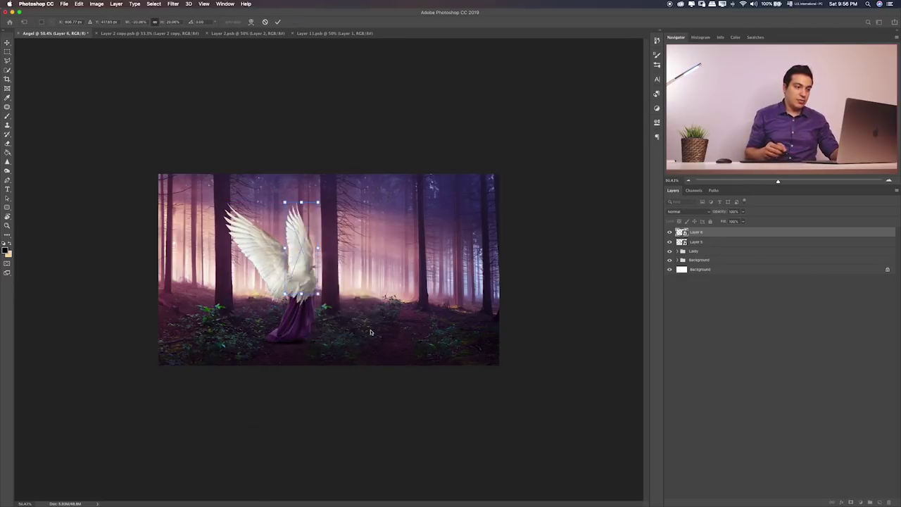
key("Return")
key("ctrl+bracketleft")
key("ctrl+bracketleft")
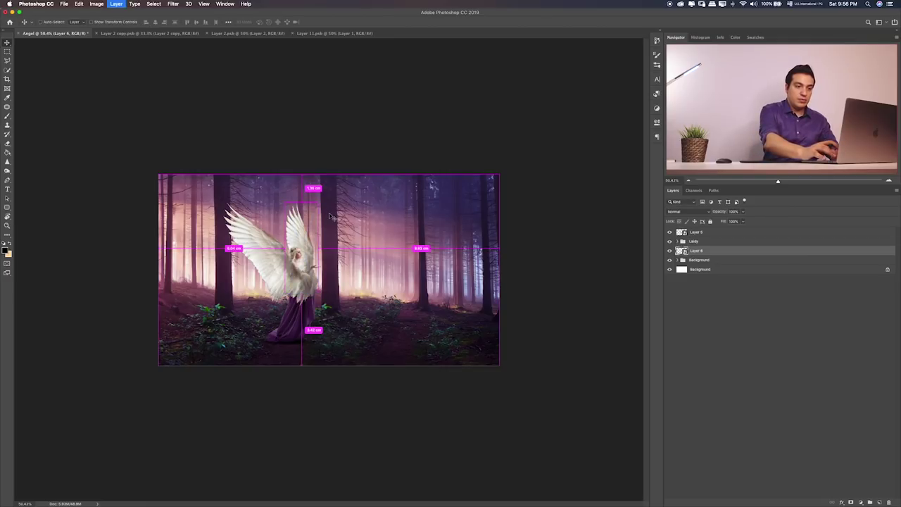
key("ctrl+plus")
key("ctrl+plus")
left_click_drag(342, 242, 314, 214)
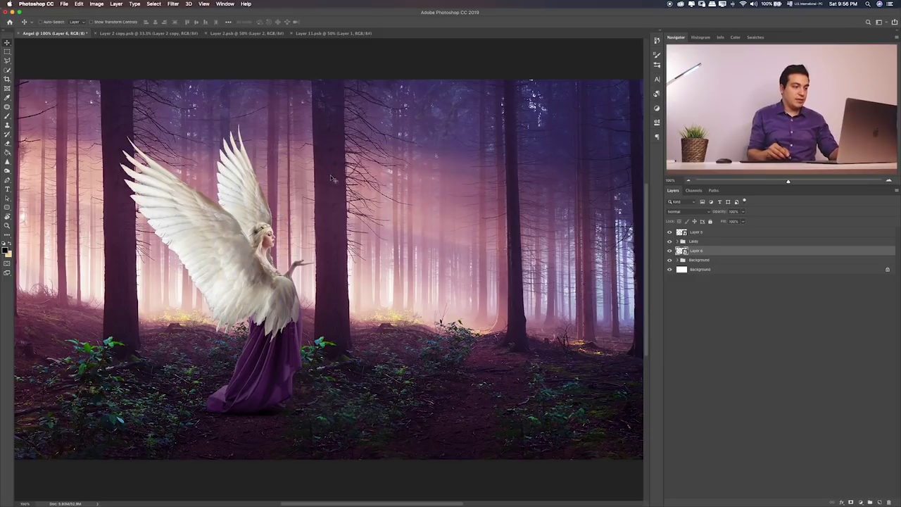
- Reposition the rear wing, Layer 6, and rotate it slightly
key("ctrl+t")
left_click_drag(328, 146, 280, 157)
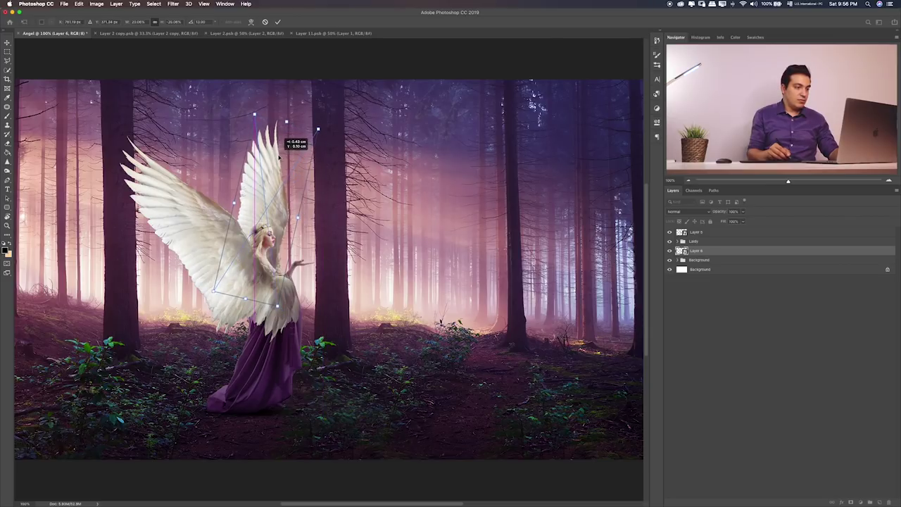
left_click_drag(318, 129, 310, 159)
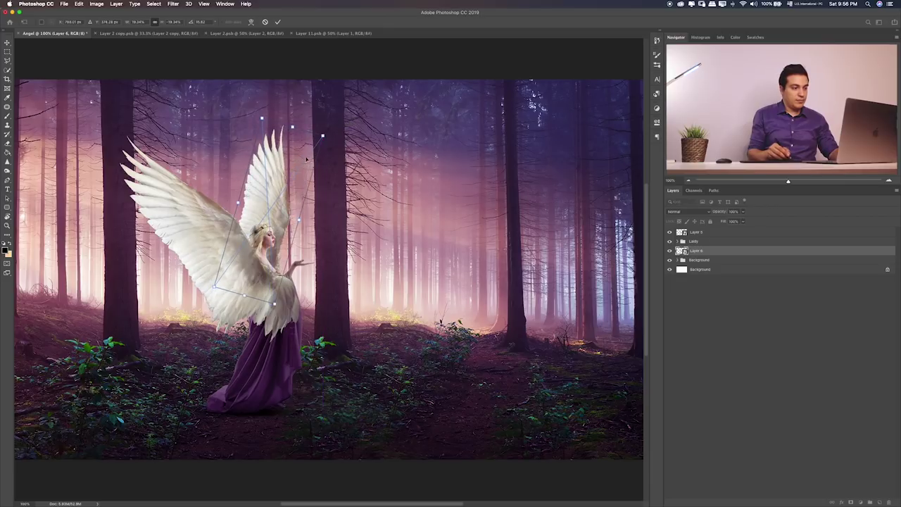
key("Return")
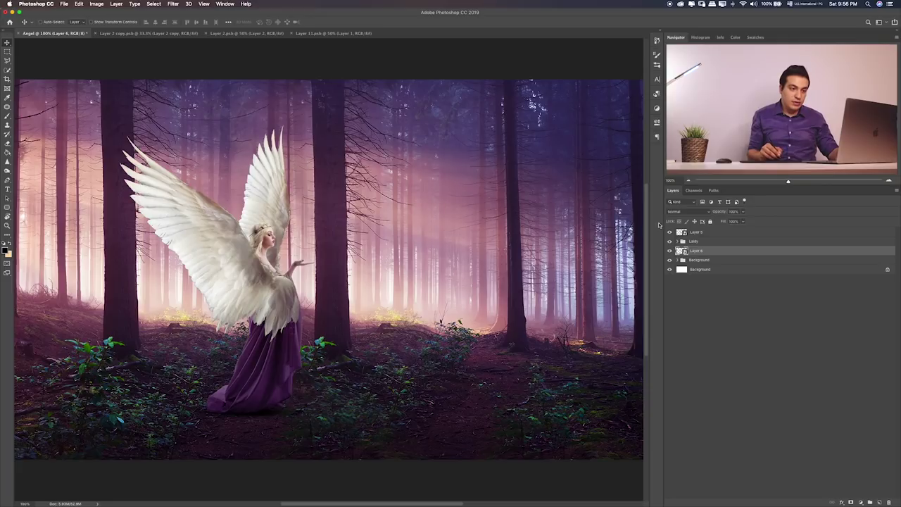
- Enlarge the front wing, Layer 5, and tilt it higher toward the upper left
left_click(696, 233)
key("ctrl+t")
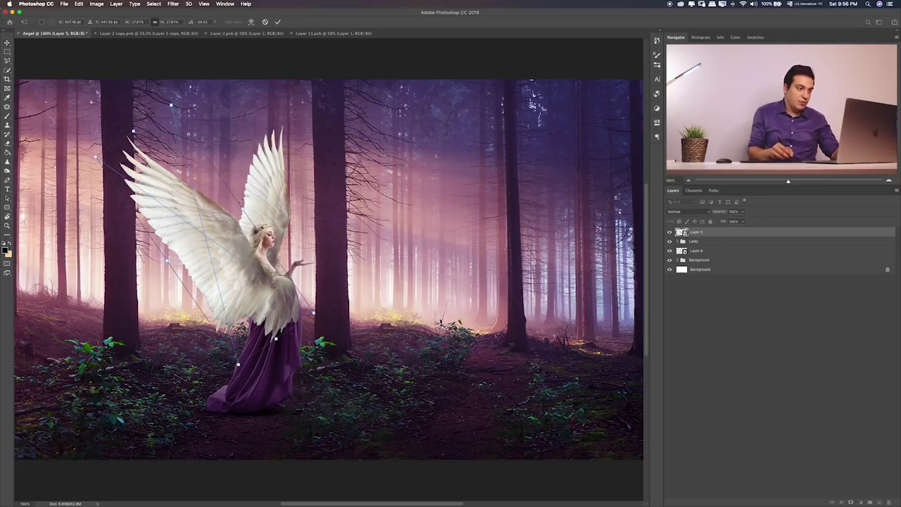
left_click_drag(178, 107, 179, 141)
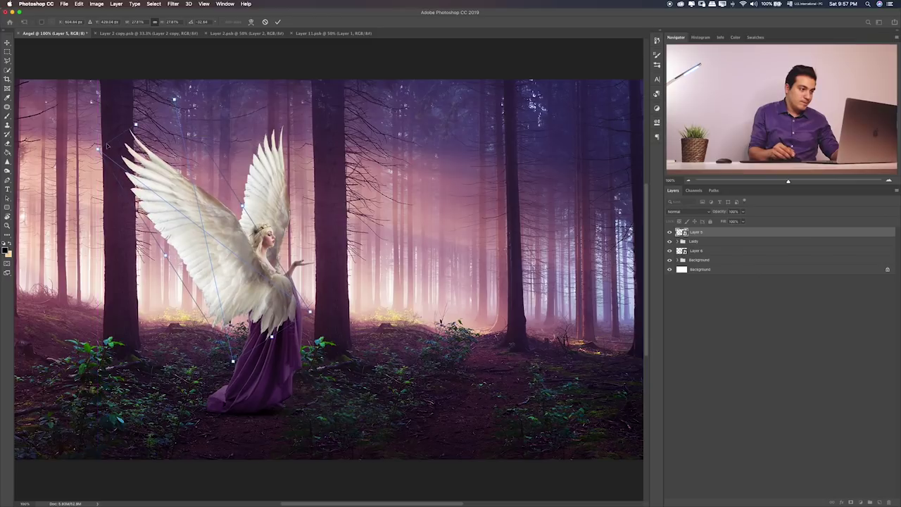
left_click_drag(98, 148, 62, 121)
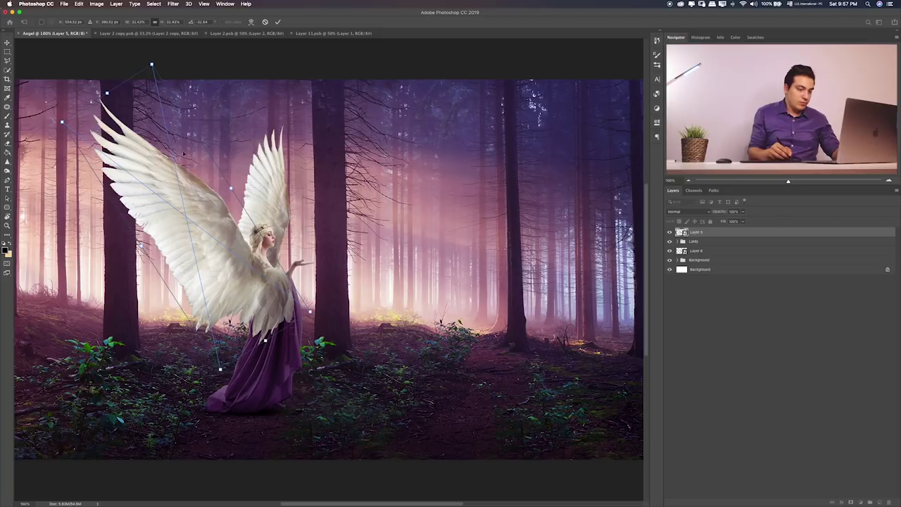
key("Return")
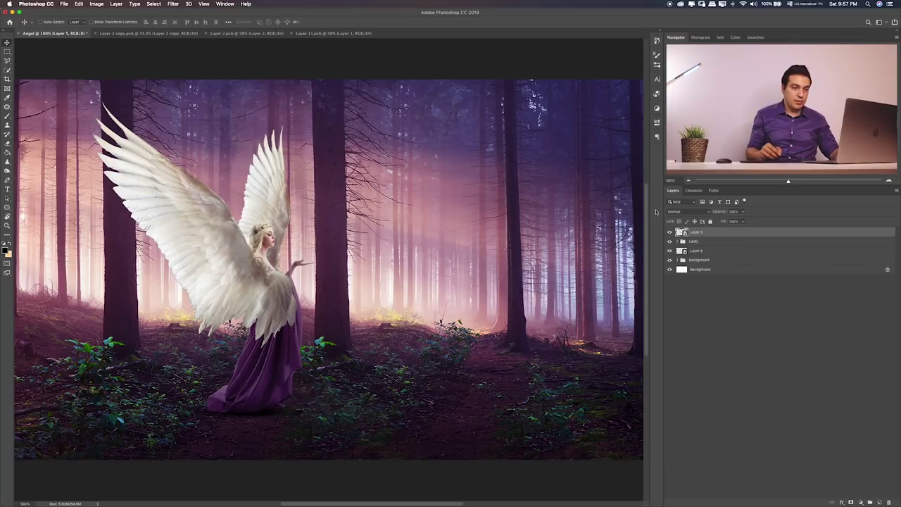
- Nudge the rear wing and put each wing layer into its own group
left_click(704, 251)
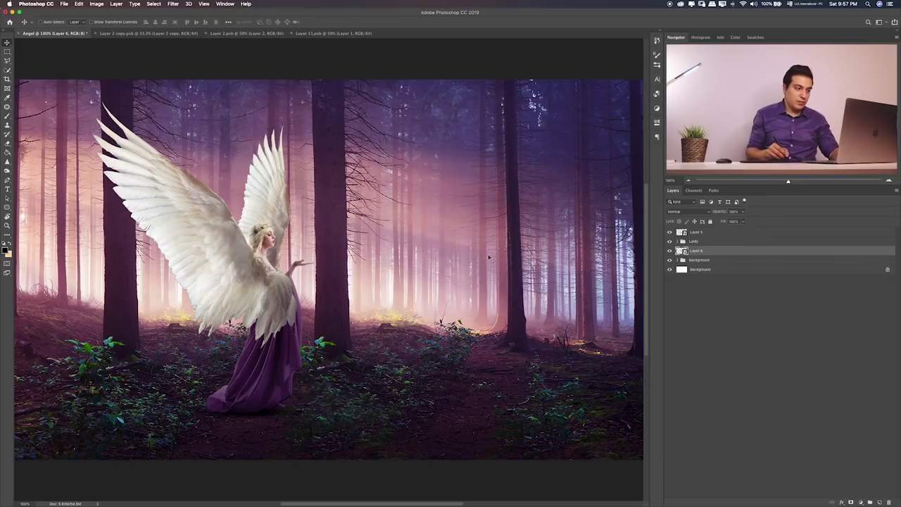
mouse_move(369, 262)
left_mouse_down()
mouse_move(388, 244)
mouse_move(402, 244)
left_mouse_up()
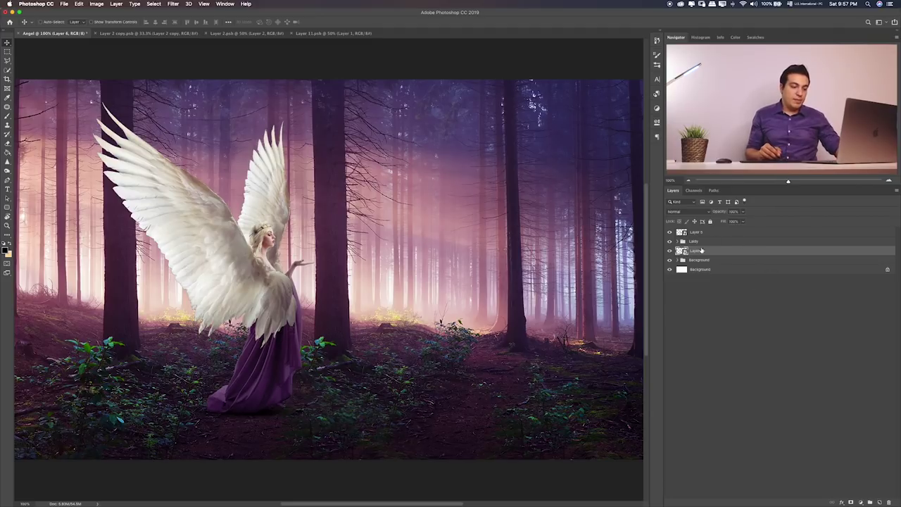
key("ctrl+g")
left_click(723, 234)
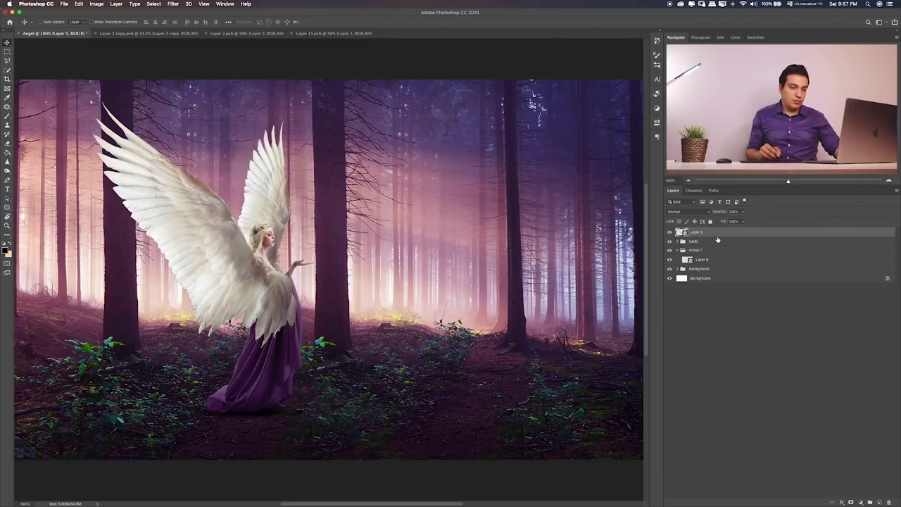
key("ctrl+g")
- Rename both new groups to 'wing' and check the right wing's visibility
double_click(699, 233)
type("ing")
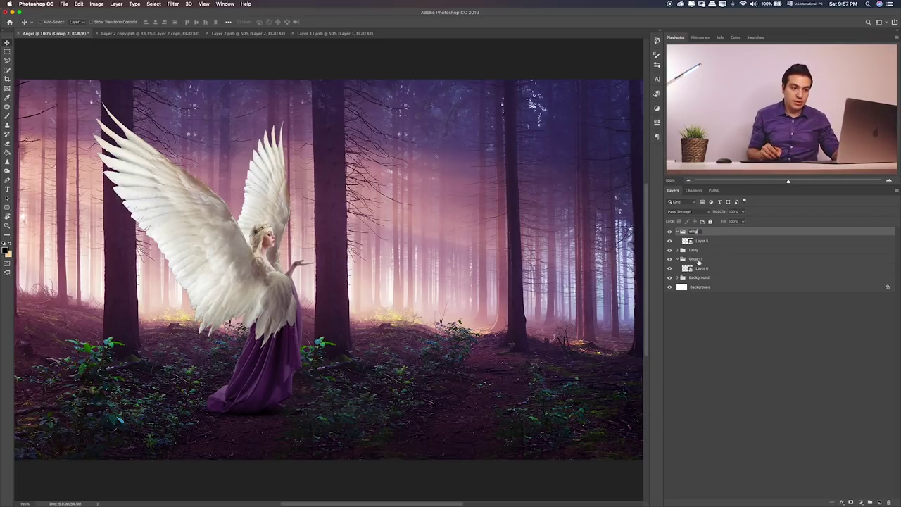
double_click(704, 260)
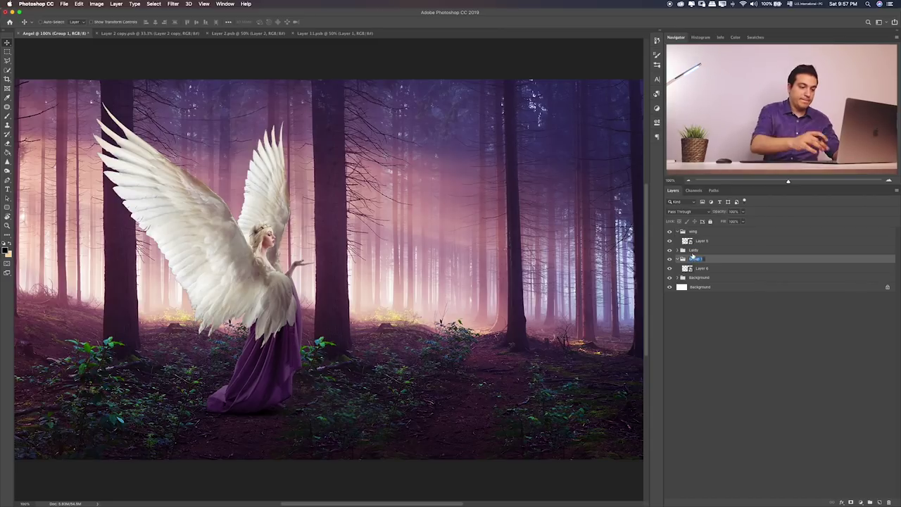
type("wing")
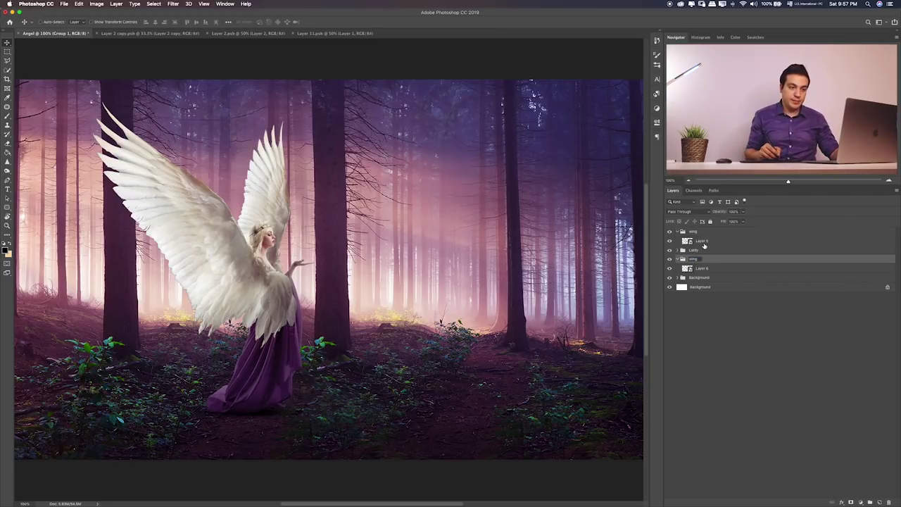
key("Return")
left_click(670, 260)
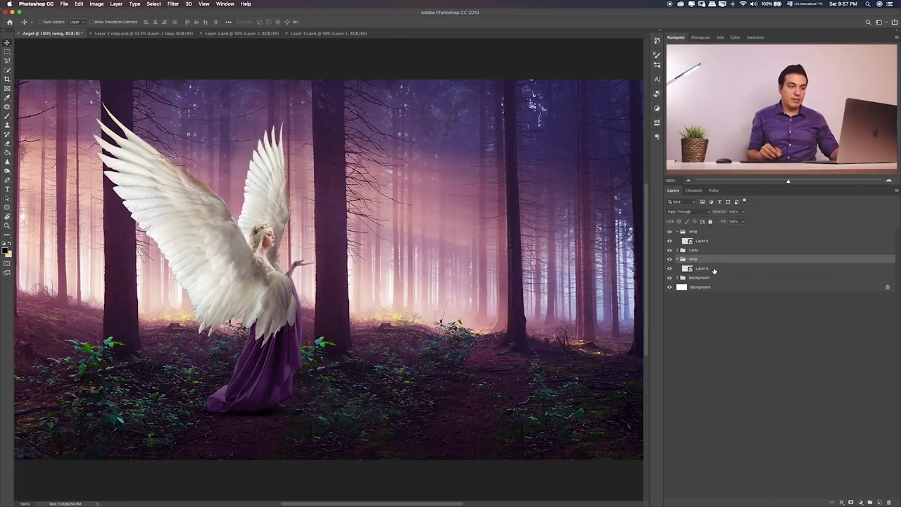
left_click(714, 270)
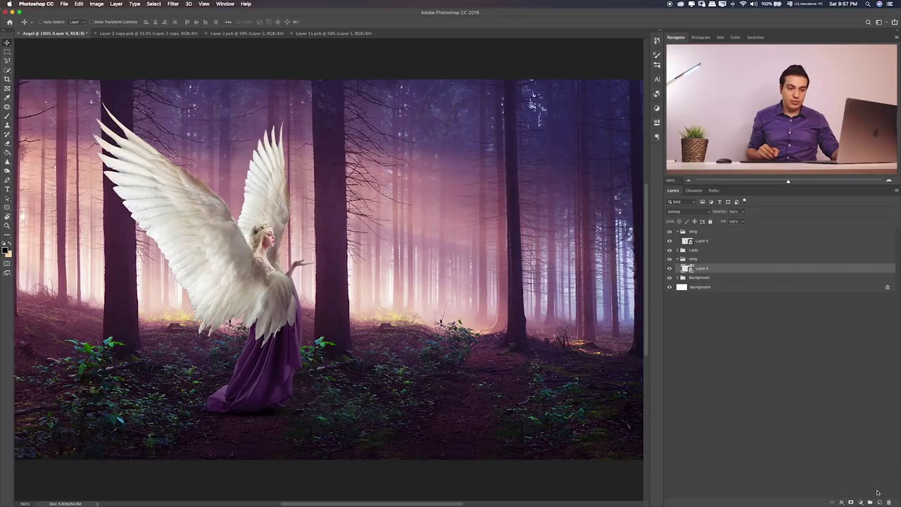
- Add a new layer clipped to the rear wing and paint over the wing
left_click(880, 502)
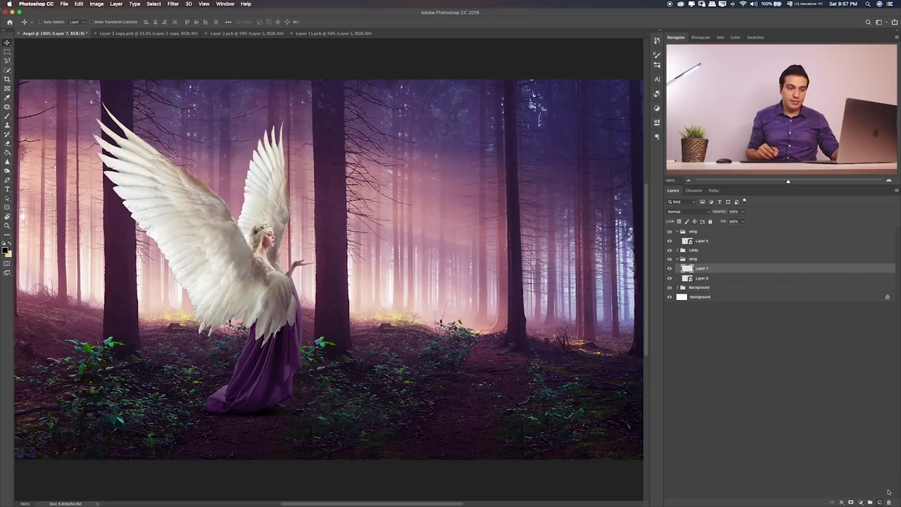
left_click(744, 272, "alt")
key("b")
left_click_drag(280, 364, 290, 360)
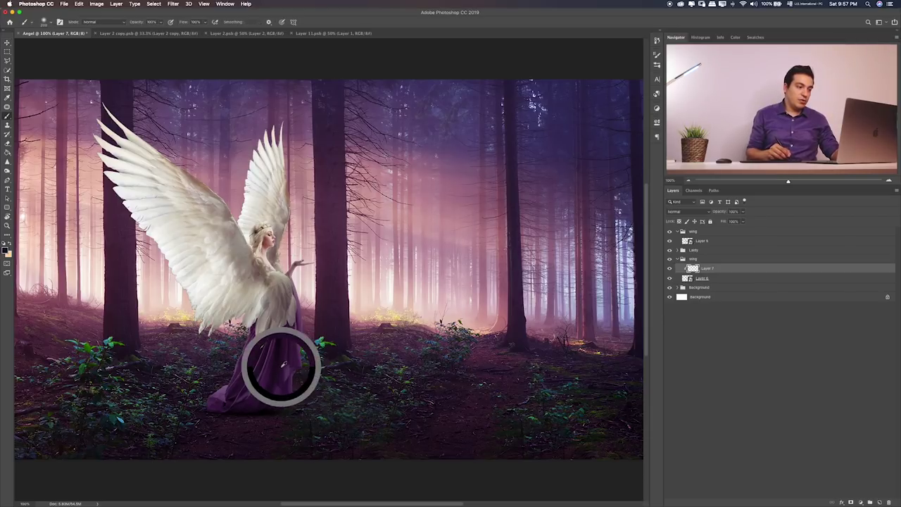
mouse_move(255, 184)
left_mouse_down()
mouse_move(273, 261)
mouse_move(264, 151)
left_mouse_up()
left_click_drag(267, 204, 274, 127)
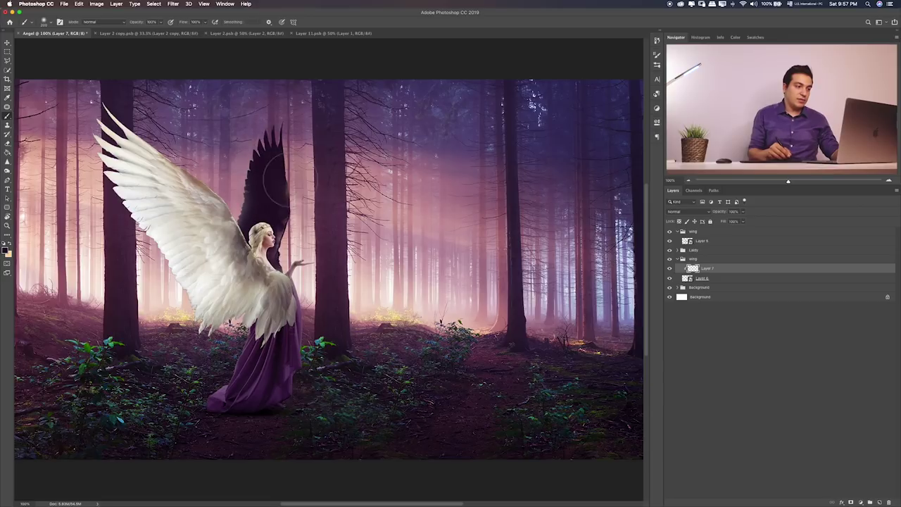
- Set the wing paint layer to Color blend mode and compare the wings' visibility
key("v")
key("shift+alt+m")
key("shift+plus")
key("shift+plus")
key("shift+plus")
key("shift+plus")
key("shift+plus")
key("shift+plus")
key("shift+plus")
key("shift+plus")
key("shift+plus")
key("shift+plus")
key("shift+plus")
key("shift+plus")
key("shift+plus")
key("shift+plus")
key("shift+plus")
key("shift+plus")
key("shift+plus")
key("shift+plus")
key("shift+plus")
key("shift+plus")
key("shift+plus")
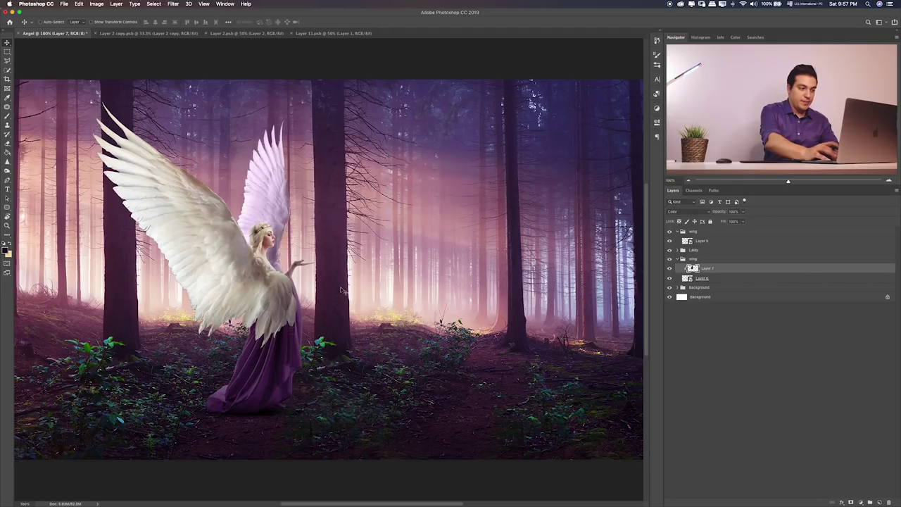
key("shift+plus")
key("shift+plus")
key("shift+plus")
key("shift+plus")
key("shift+plus")
key("shift+plus")
key("shift+plus")
key("shift+plus")
key("shift+plus")
key("shift+plus")
key("shift+plus")
key("shift+plus")
key("shift+plus")
key("shift+plus")
key("shift+plus")
key("shift+plus")
key("shift+plus")
key("shift+plus")
key("shift+plus")
key("shift+plus")
key("shift+plus")
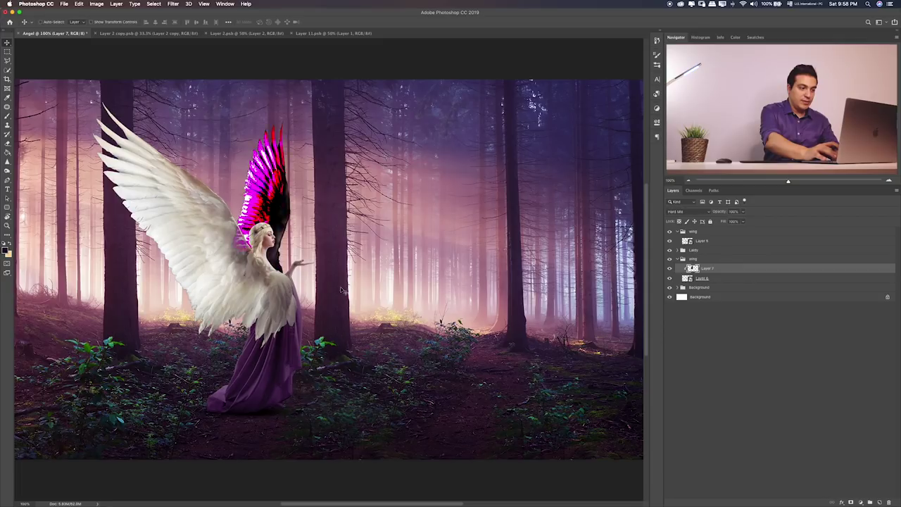
key("shift+plus")
key("shift+plus")
key("shift+plus")
key("shift+plus")
key("shift+plus")
key("shift+plus")
key("shift+minus")
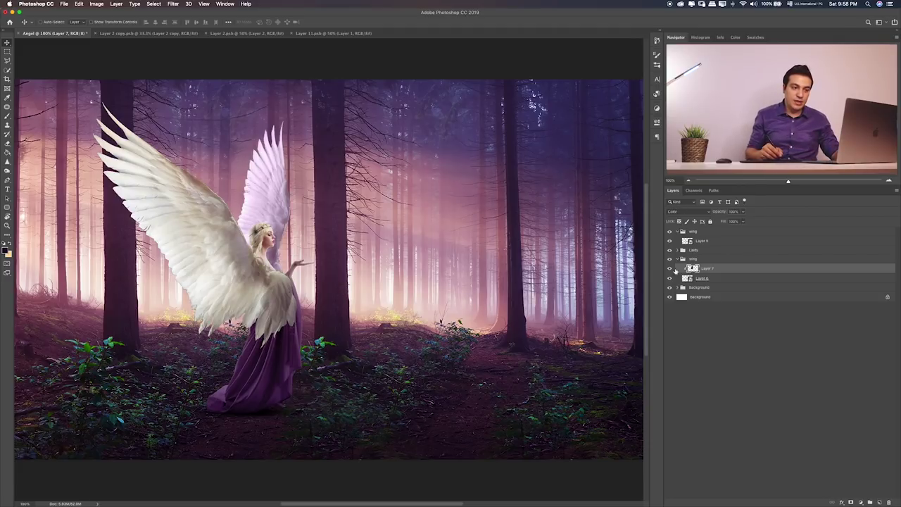
left_click(670, 269)
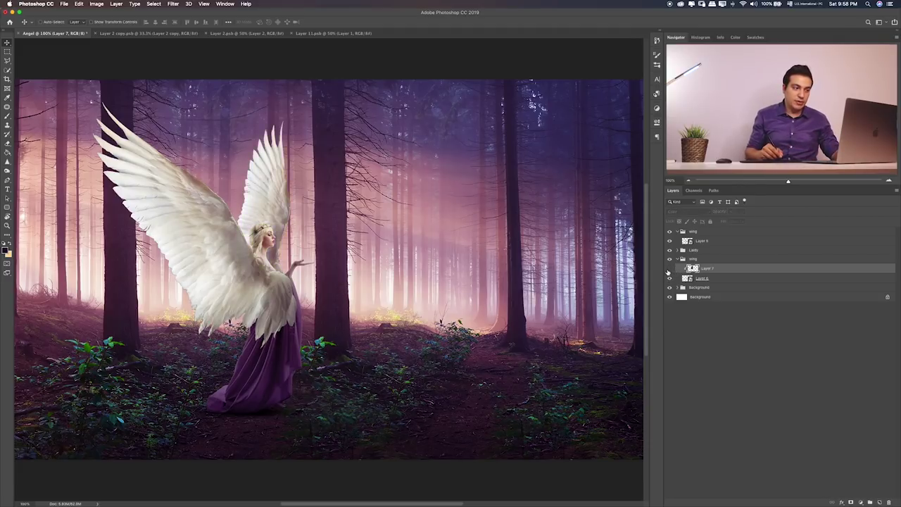
left_click(670, 269)
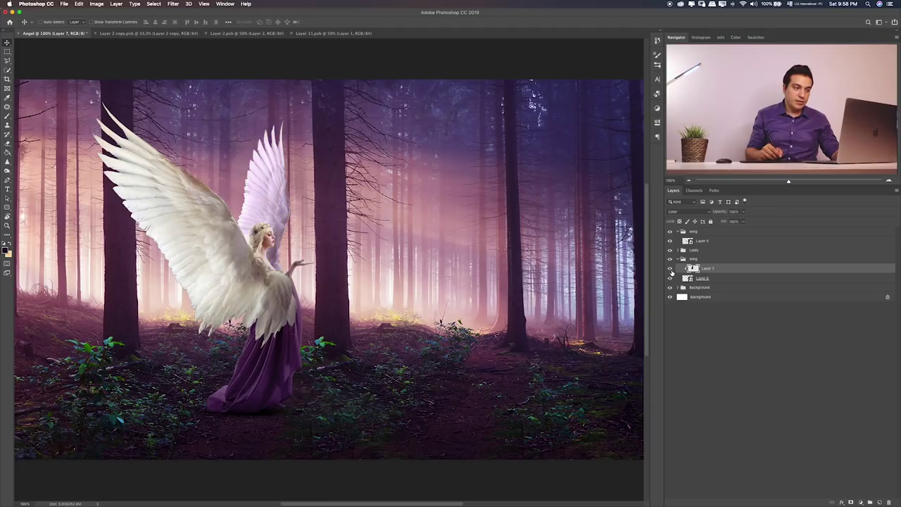
left_click(669, 241)
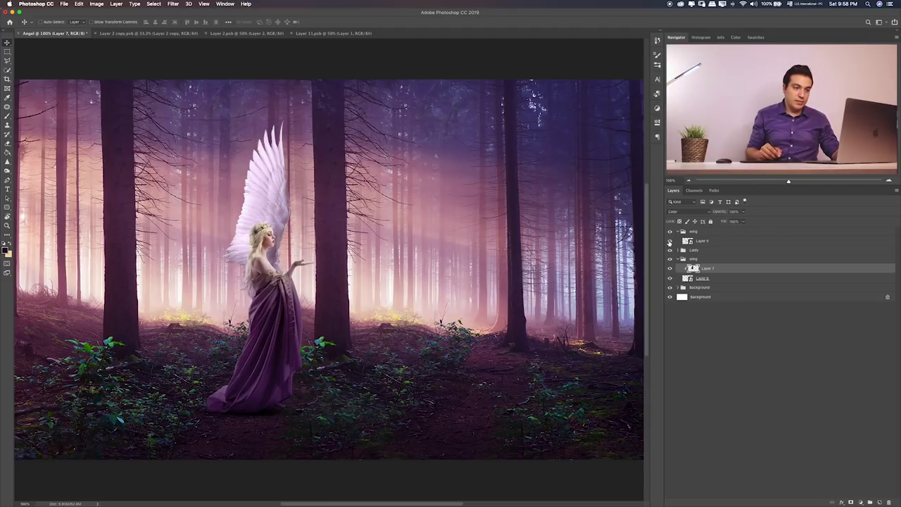
left_click(703, 241)
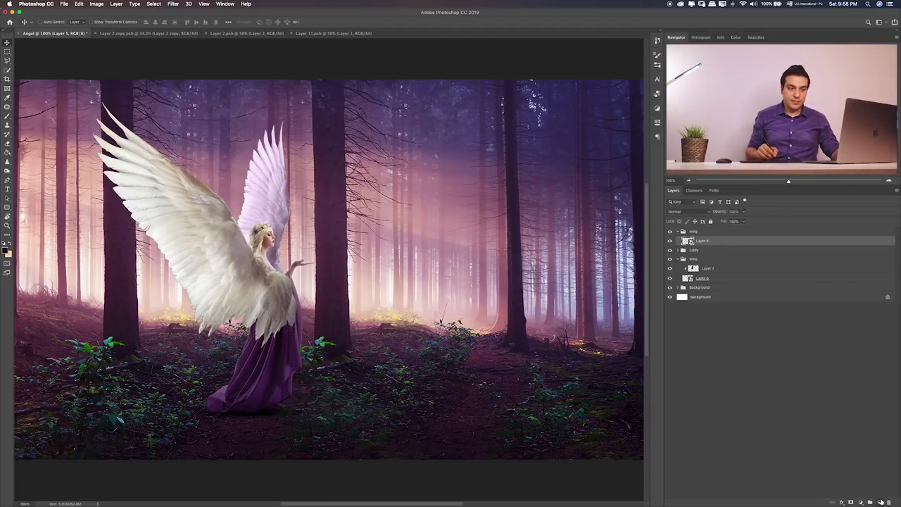
- Add a new layer clipped to the front wing and paint over the whole wing
key("ctrl+alt+shift+n")
key("ctrl+alt+g")
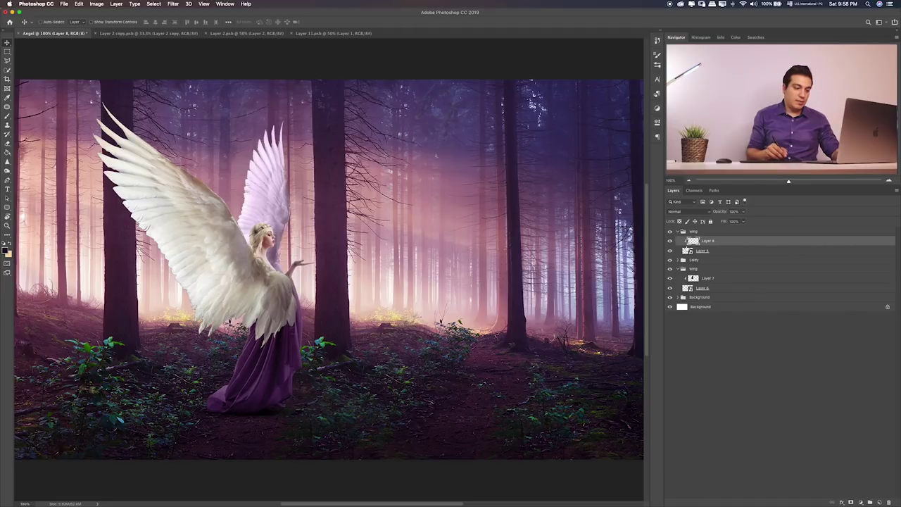
key("b")
mouse_move(316, 296)
left_mouse_down()
mouse_move(183, 176)
mouse_move(246, 250)
left_mouse_up()
- Cycle the paint layer's blend modes and settle on Color
key("v")
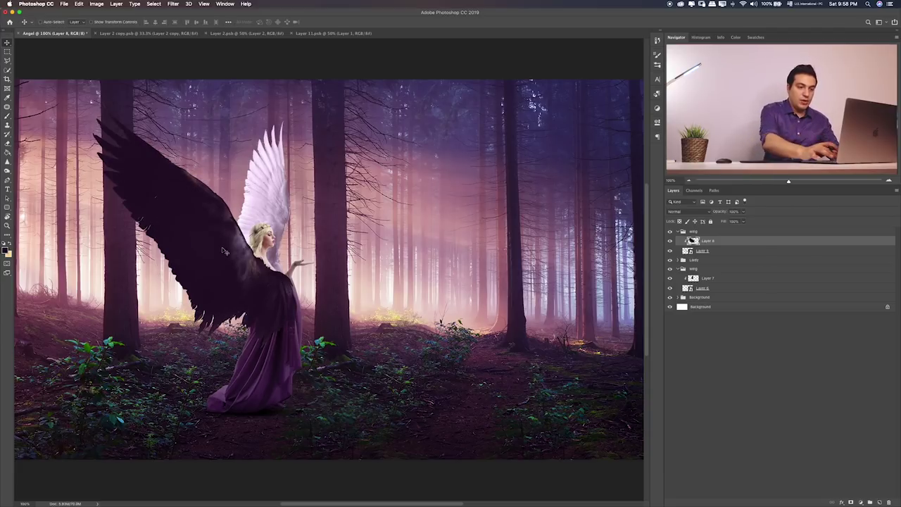
key("alt+shift+a")
key("shift+plus")
key("shift+plus")
key("shift+plus")
key("shift+plus")
key("shift+plus")
key("shift+plus")
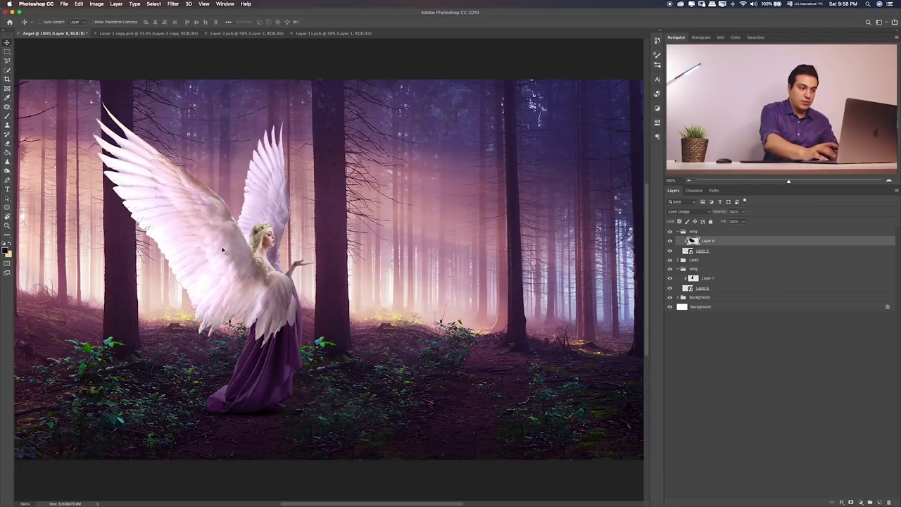
key("shift+plus")
key("shift+plus")
key("shift+plus")
key("shift+minus")
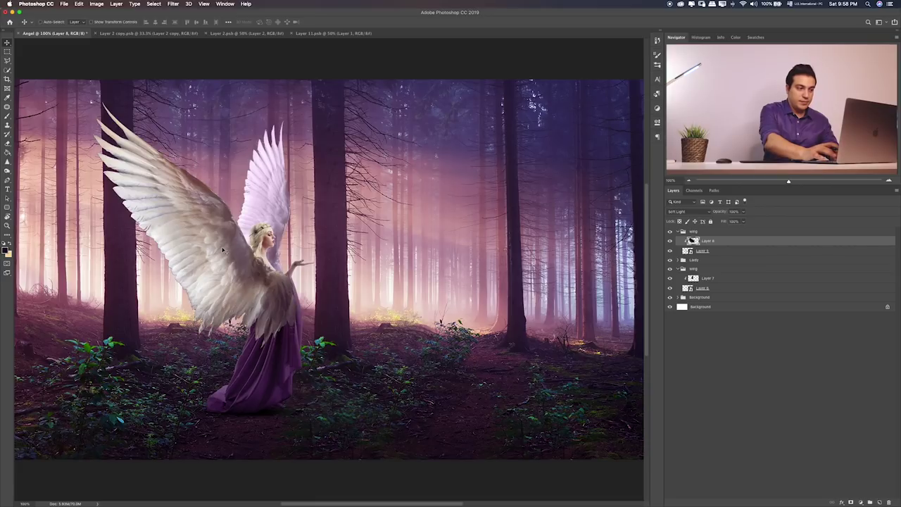
key("shift+plus")
key("shift+plus")
key("shift+plus")
key("shift+plus")
key("shift+plus")
key("shift+plus")
key("shift+plus")
key("shift+plus")
key("shift+plus")
key("shift+minus")
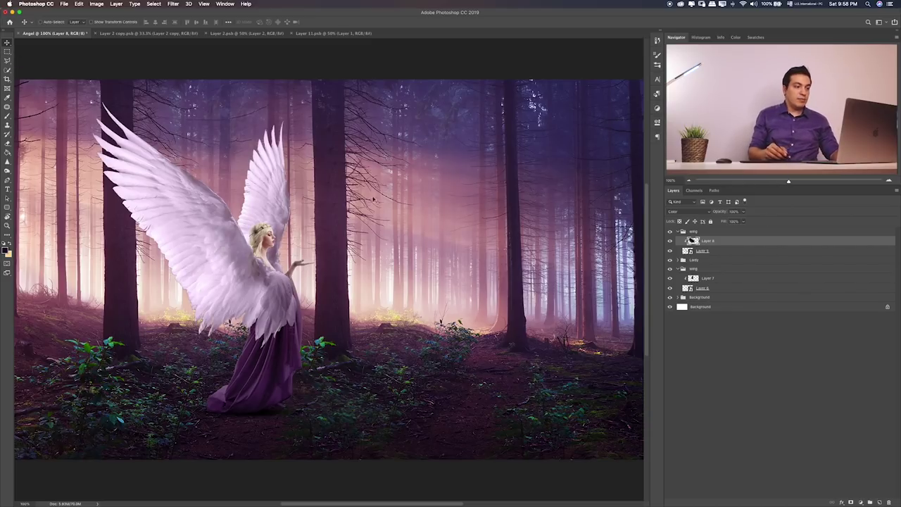
scroll(331, 268, "up", 3)
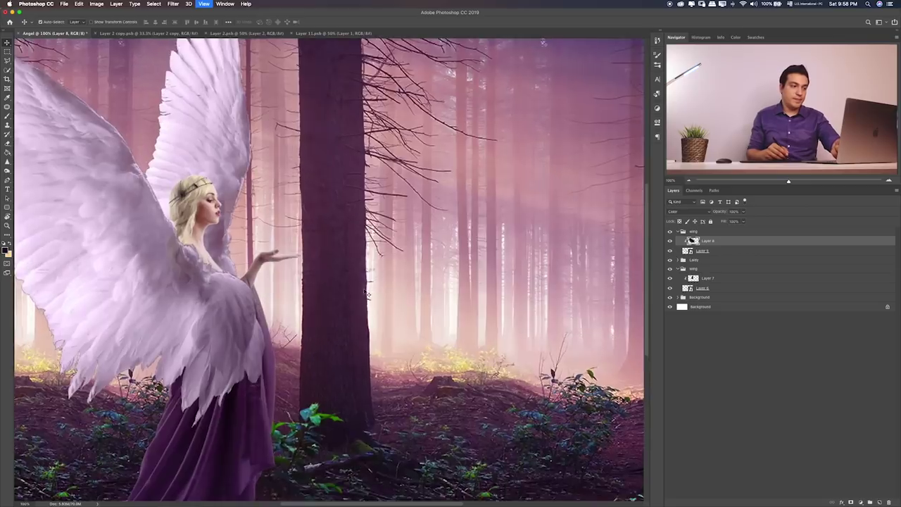
scroll(334, 266, "up", 3)
left_click_drag(284, 264, 391, 246)
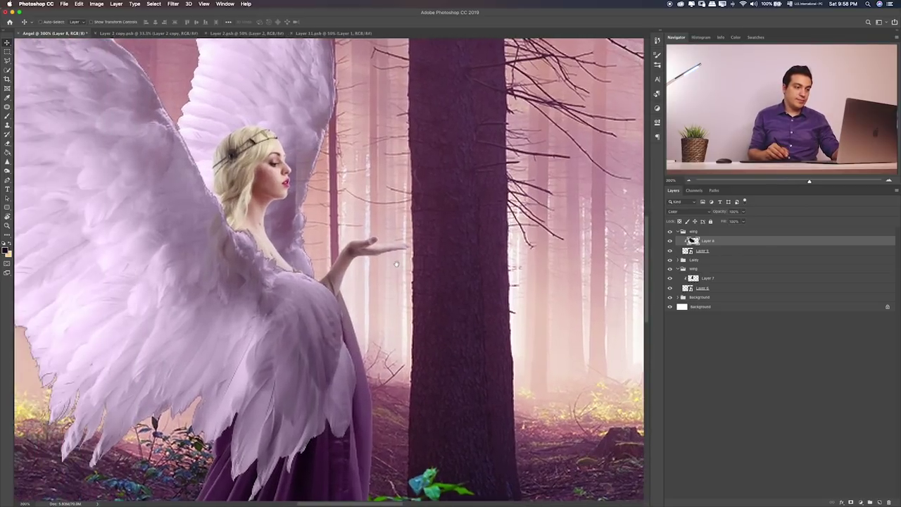
scroll(357, 317, "down", 5)
scroll(408, 251, "left", 3)
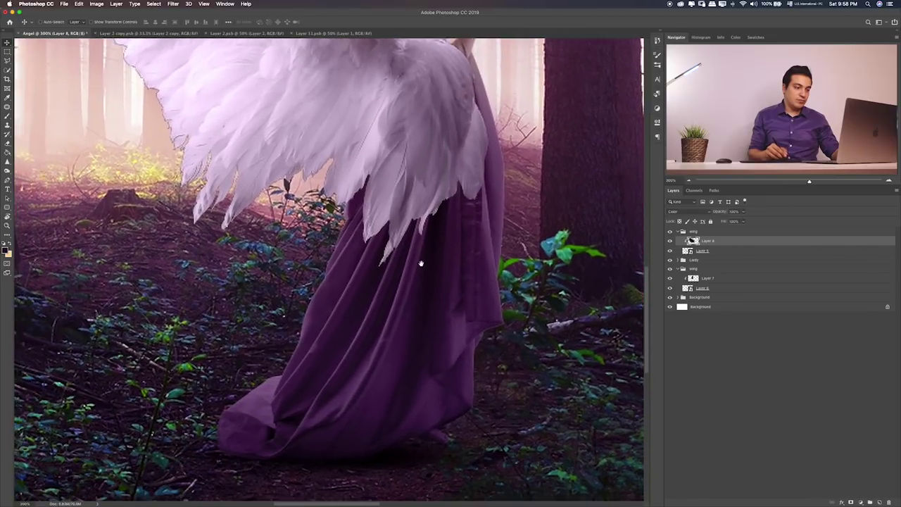
left_click_drag(421, 264, 434, 250)
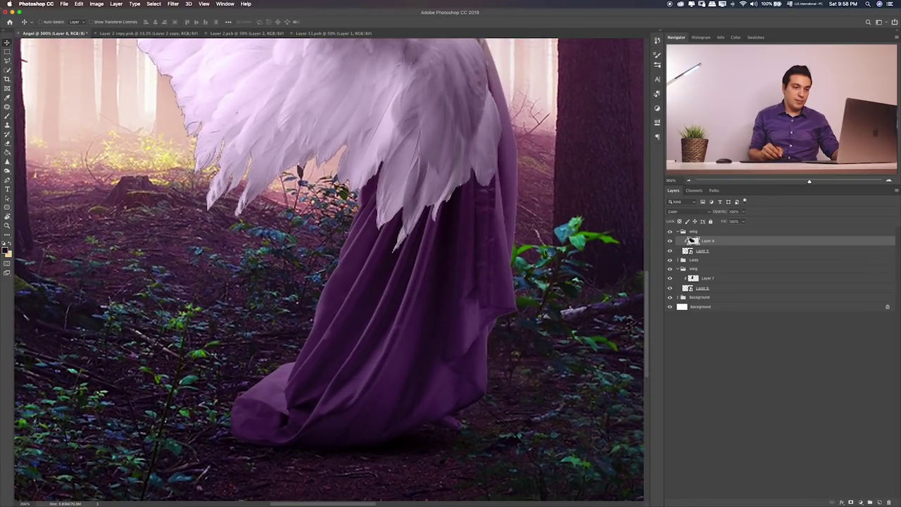
key("ctrl+0")
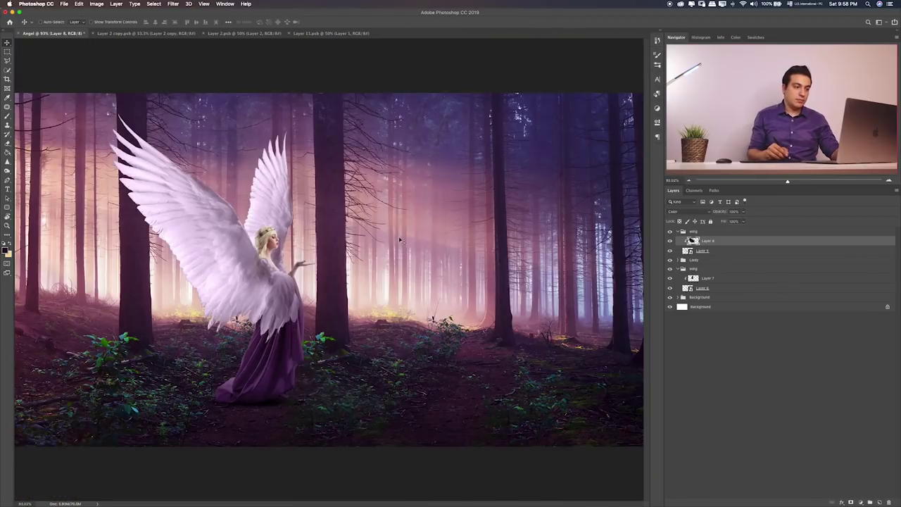
- Move the shutterstock forest layer slightly down and stretch its top up to close the white gap
left_click(678, 298)
left_click(670, 316)
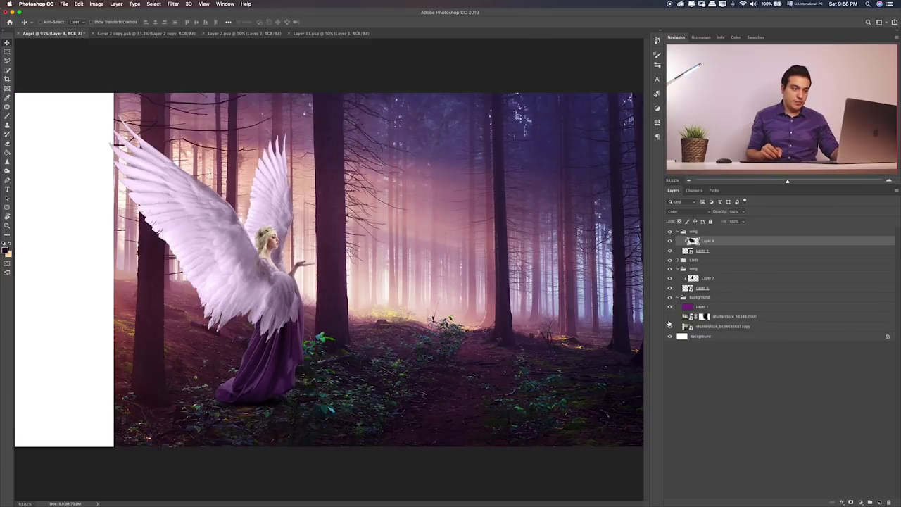
left_click(726, 320)
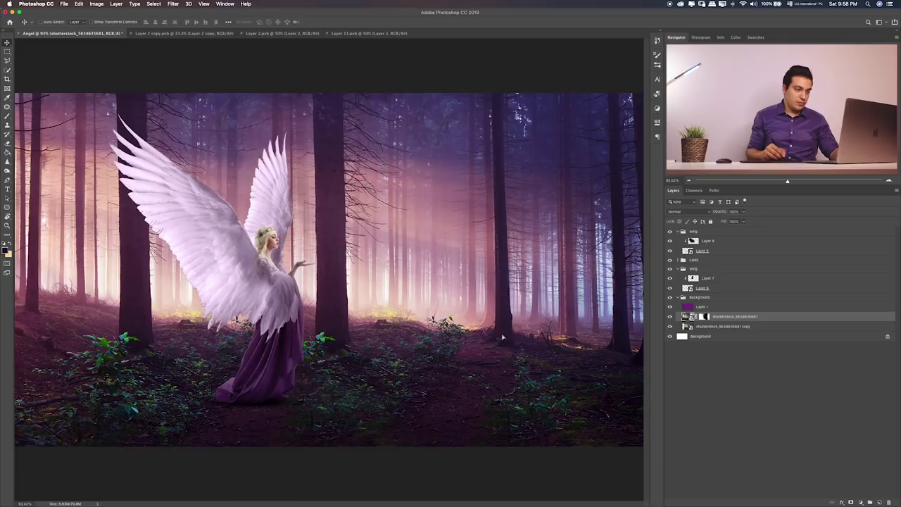
left_click_drag(502, 337, 508, 345)
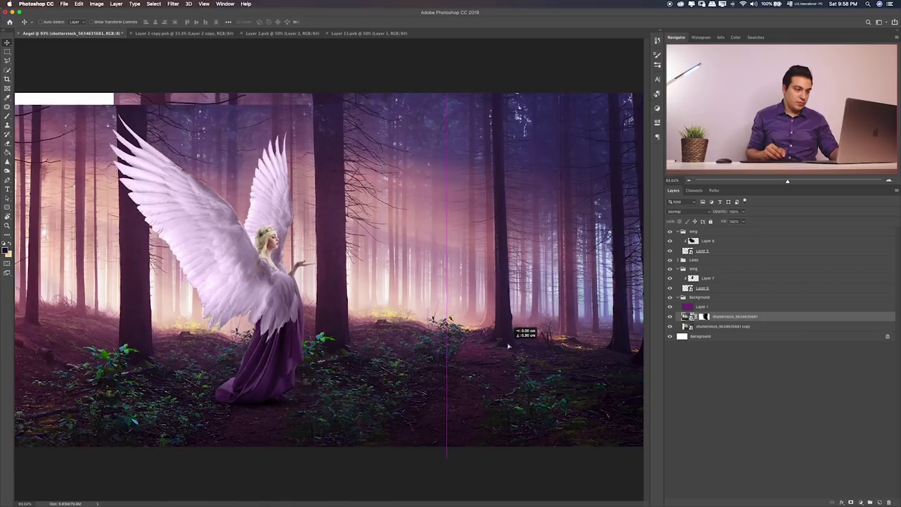
key("ctrl+t")
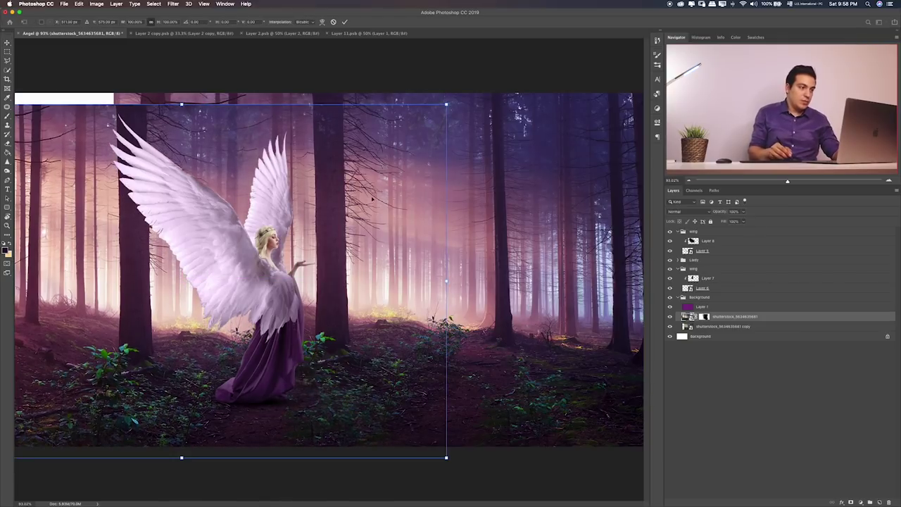
left_click_drag(182, 104, 182, 93)
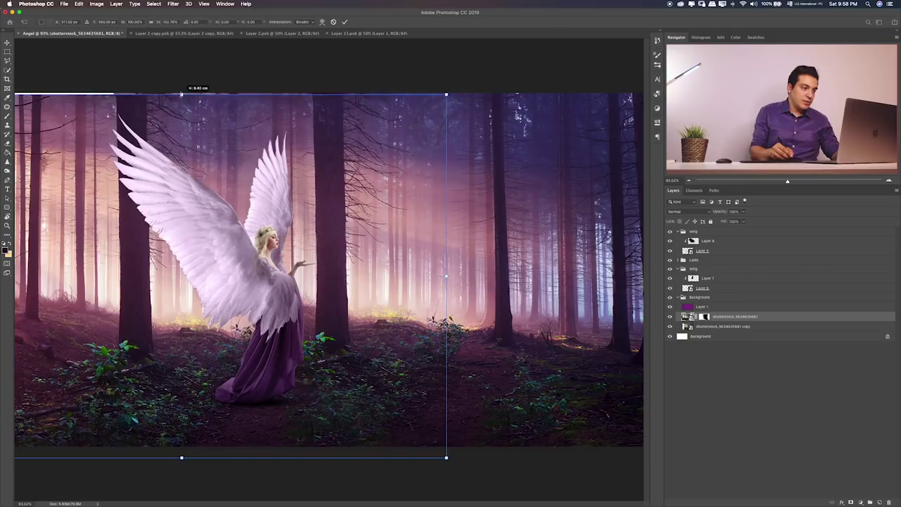
key("Return")
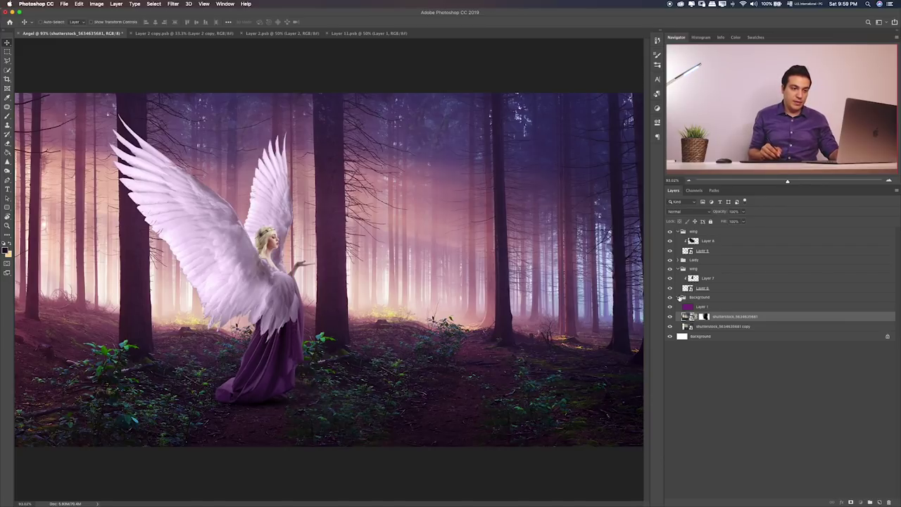
- Collapse the Background and both wing groups, checking the lower wing group's visibility
left_click(680, 298)
left_click(714, 288)
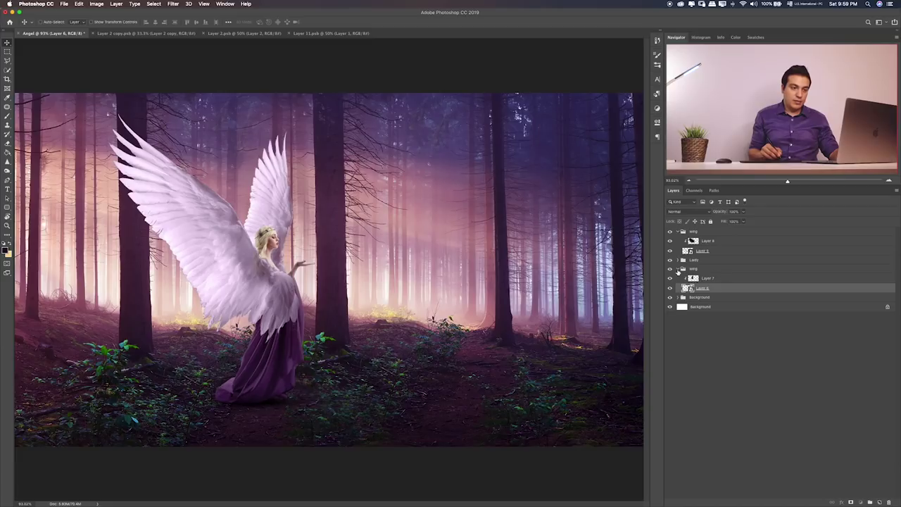
left_click(677, 270)
left_click(670, 270)
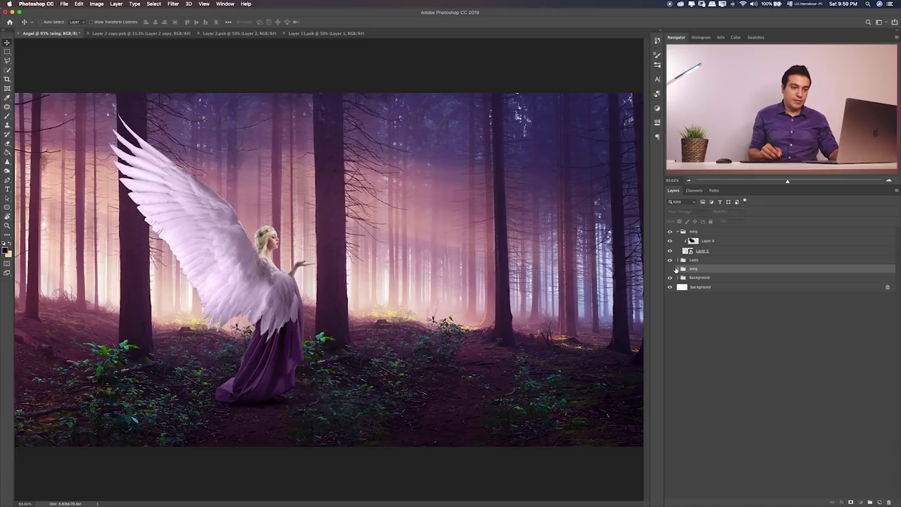
left_click(670, 269)
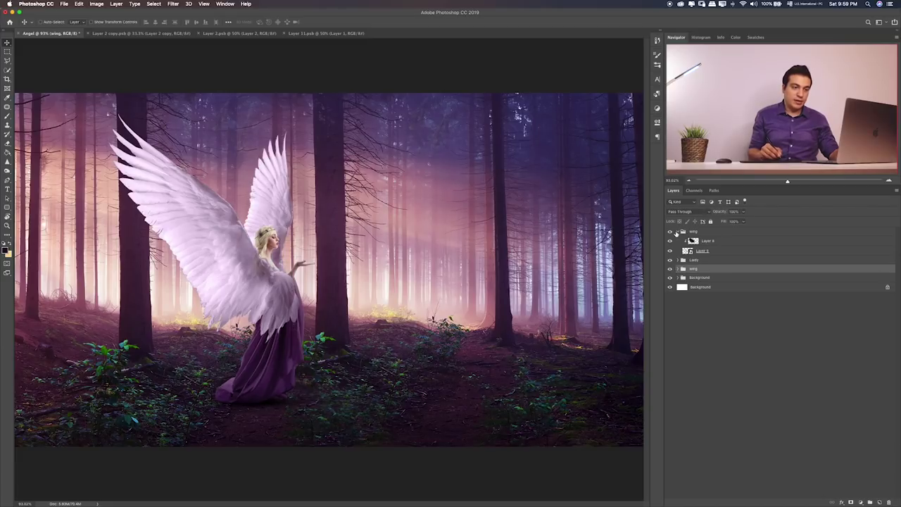
left_click(677, 232)
- Nudge Layer 3 inside the woman's group slightly down and collapse the group
left_click(675, 241)
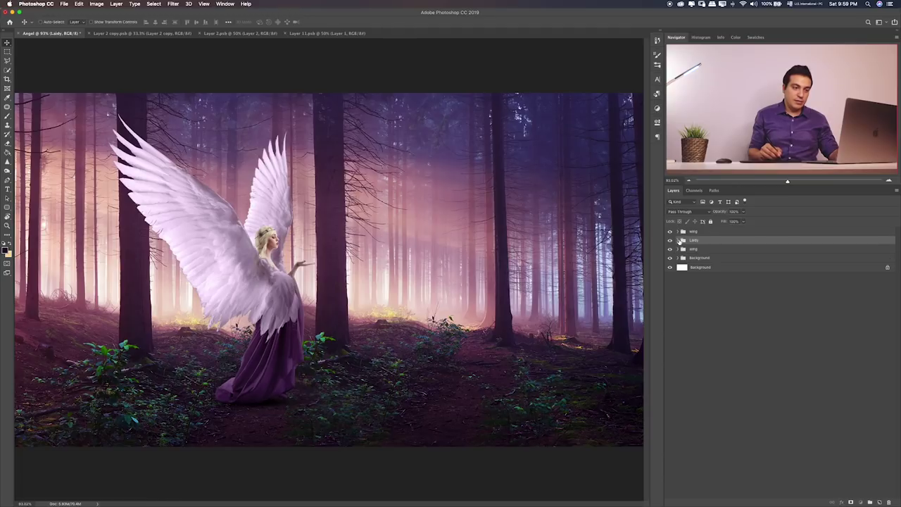
left_click(679, 241)
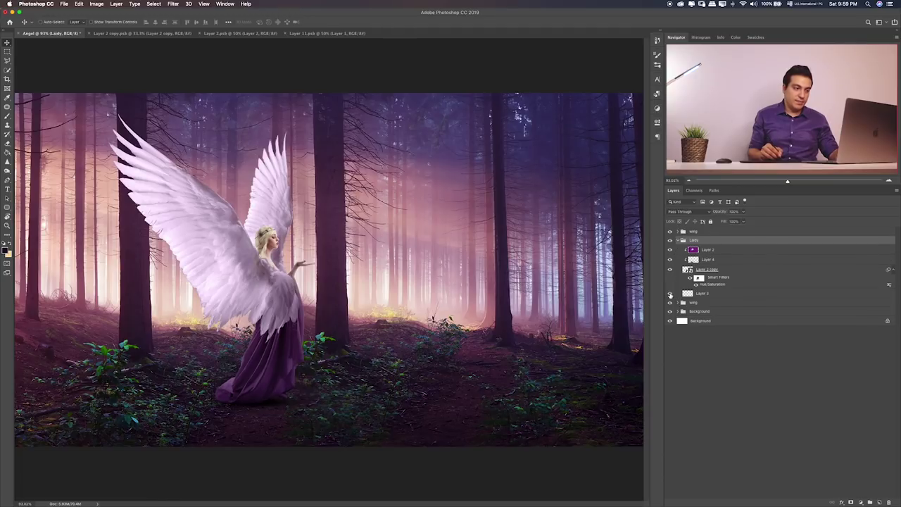
left_click(697, 295)
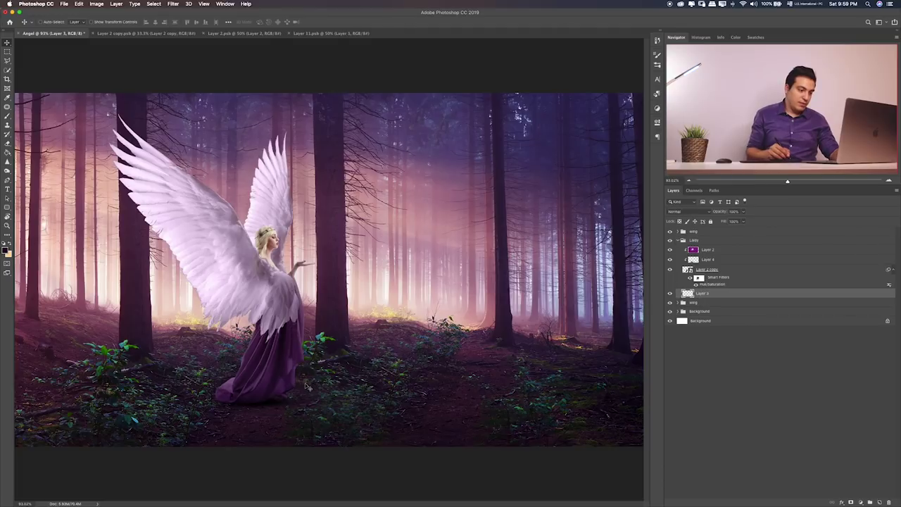
left_click_drag(310, 382, 313, 380)
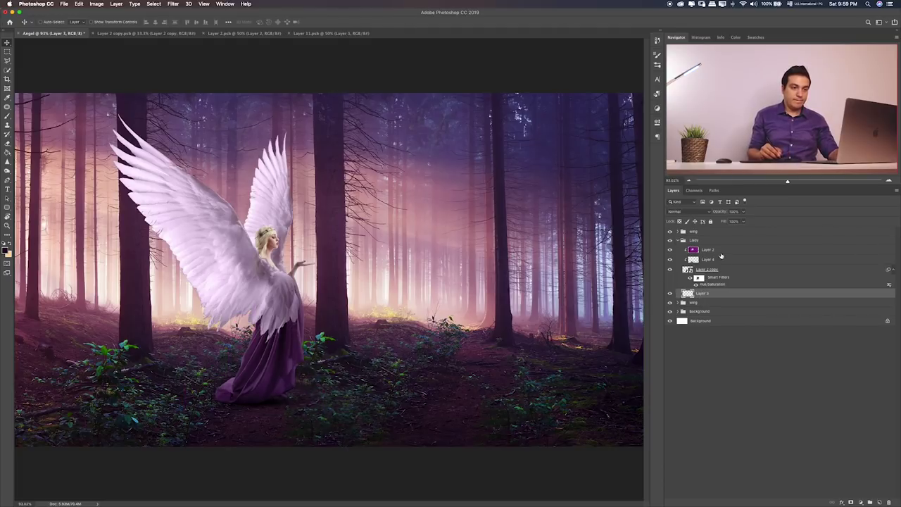
left_click(680, 241)
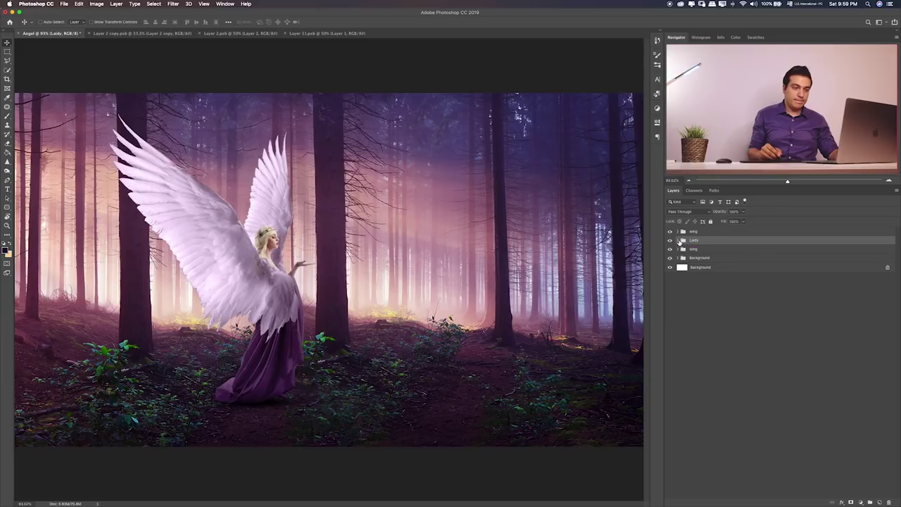
- Toggle the woman's group to compare the composite and select the top wing group
left_click(7, 53)
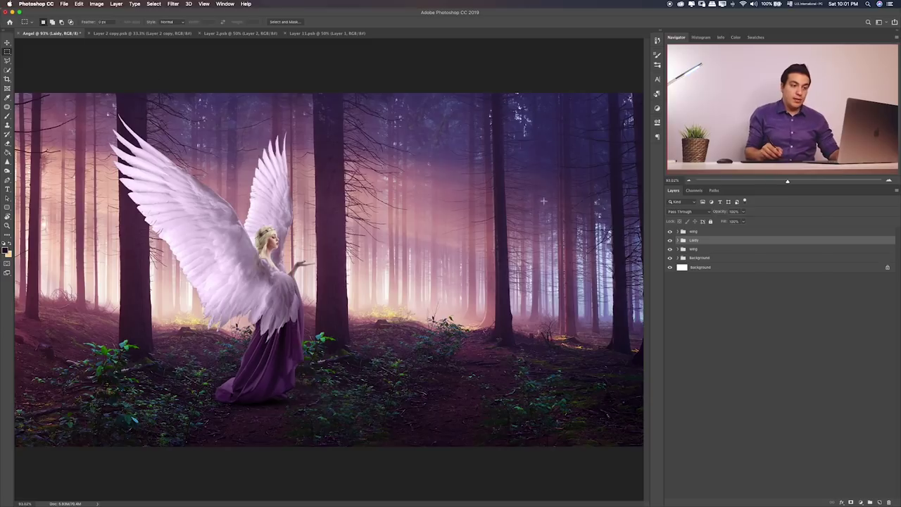
left_click(669, 240)
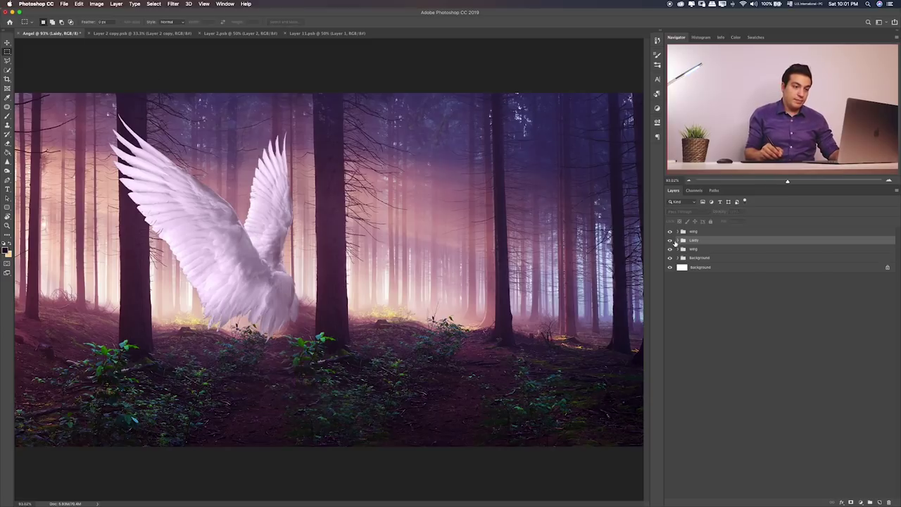
left_click(670, 241)
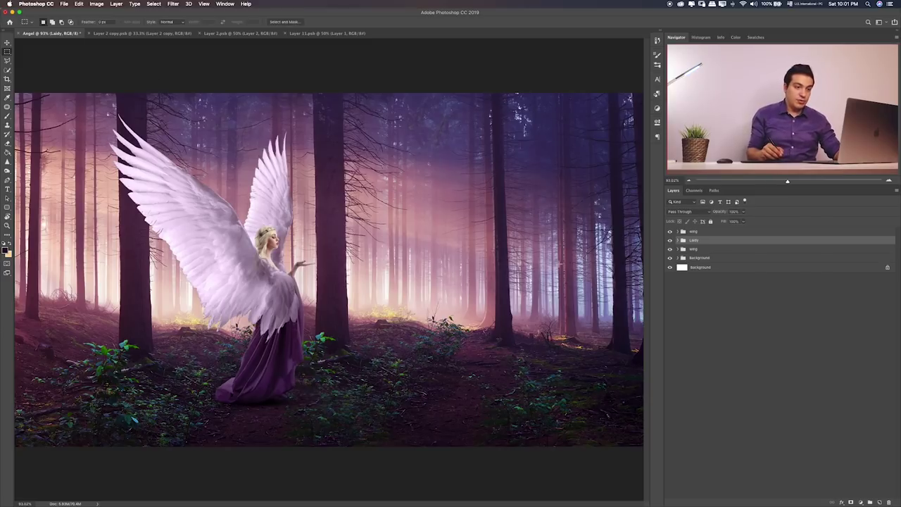
left_click(708, 232)
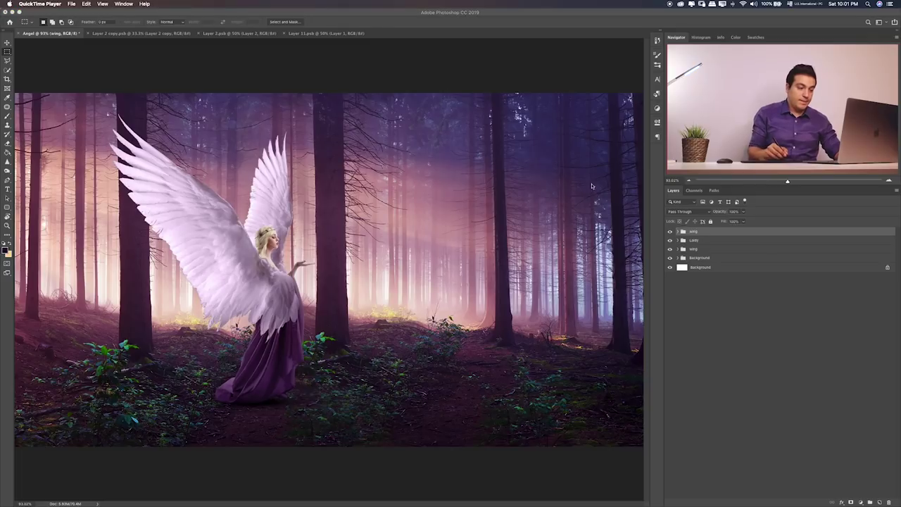
- Switch to Finder and Quick Look the butterfly file Layer 12.psb in the items folder
key("super+Tab")
key("Tab")
key("Tab")
key("Tab")
key("Tab")
key("Tab")
left_click(546, 219)
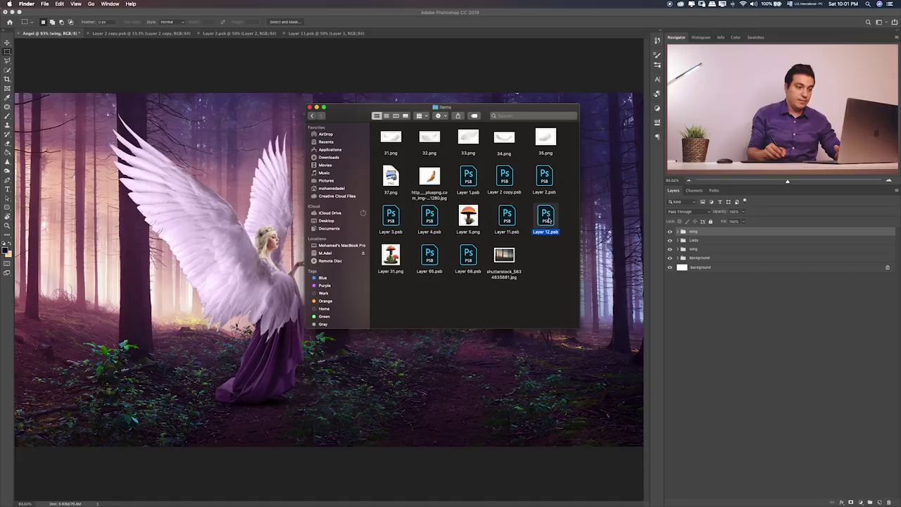
key("space")
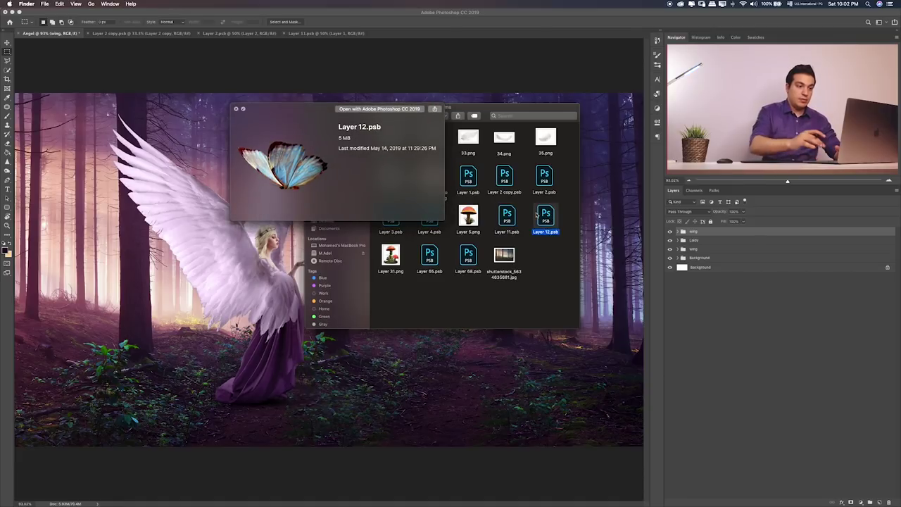
key("space")
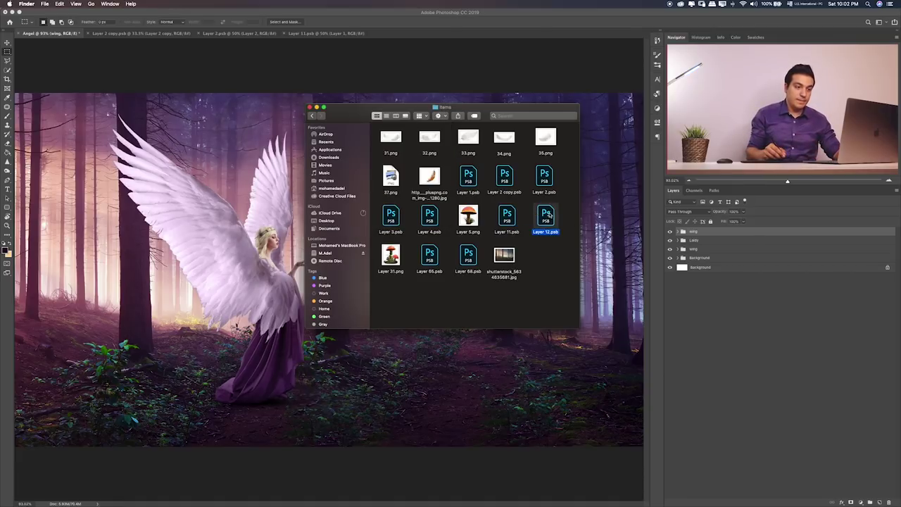
- Open Layer 12.psb and drag the butterfly into the Angel document
double_click(546, 215)
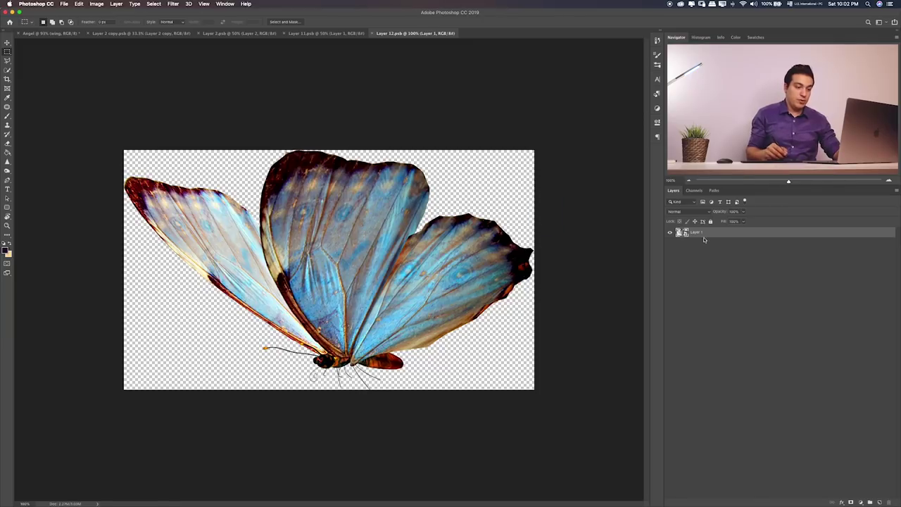
key("v")
mouse_move(331, 267)
left_mouse_down()
mouse_move(100, 60)
mouse_move(338, 169)
left_mouse_up()
- Scale the butterfly down beside the woman's raised hand and put it in a new group
key("ctrl+t")
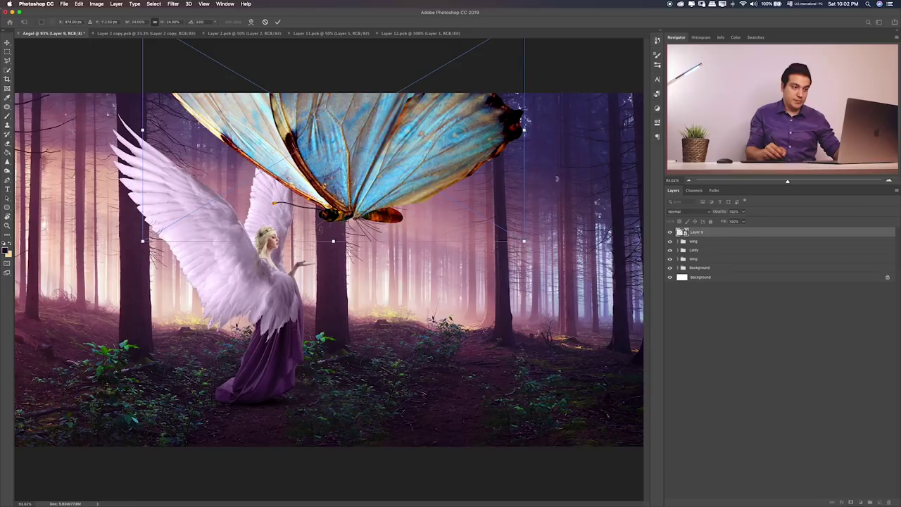
mouse_move(524, 241)
left_mouse_down()
mouse_move(300, 133)
mouse_move(255, 84)
mouse_move(350, 172)
left_mouse_up()
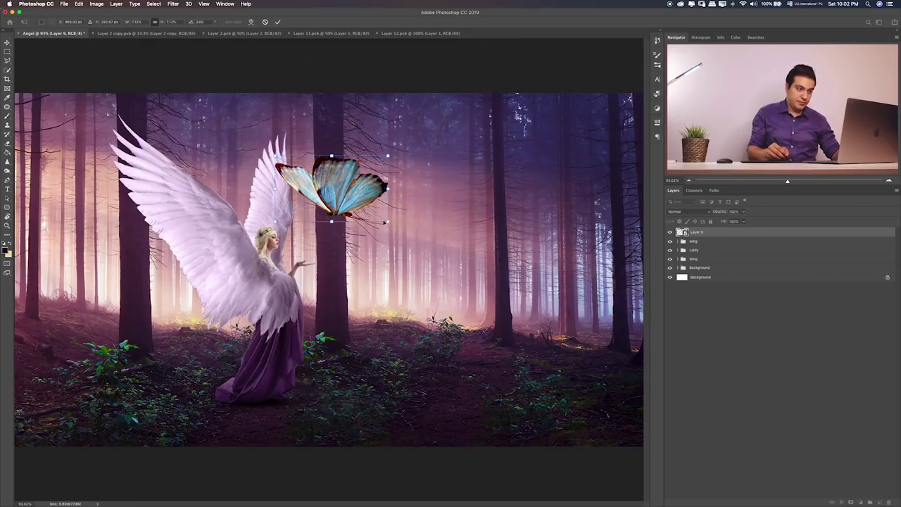
mouse_move(389, 223)
left_mouse_down()
mouse_move(378, 202)
mouse_move(342, 176)
mouse_move(326, 185)
mouse_move(358, 193)
mouse_move(345, 241)
mouse_move(387, 225)
mouse_move(352, 230)
left_mouse_up()
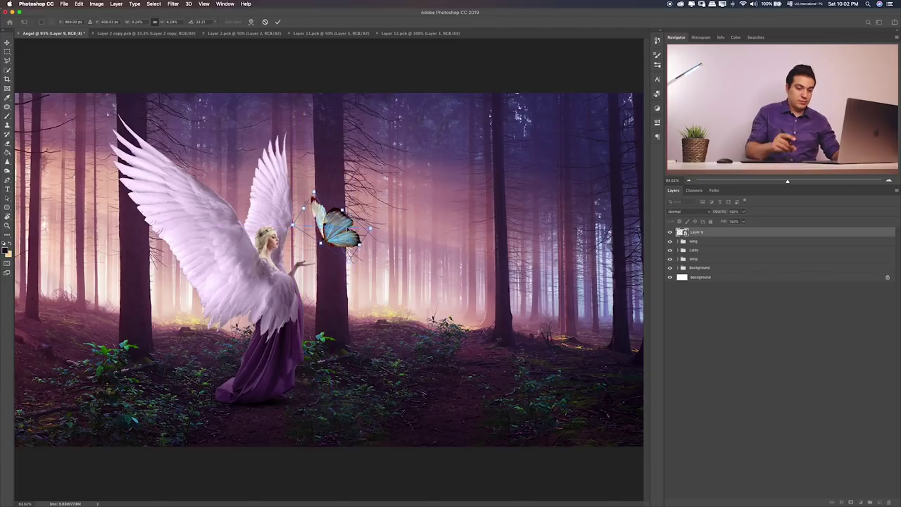
key("Return")
key("super+plus")
key("super+plus")
key("super+plus")
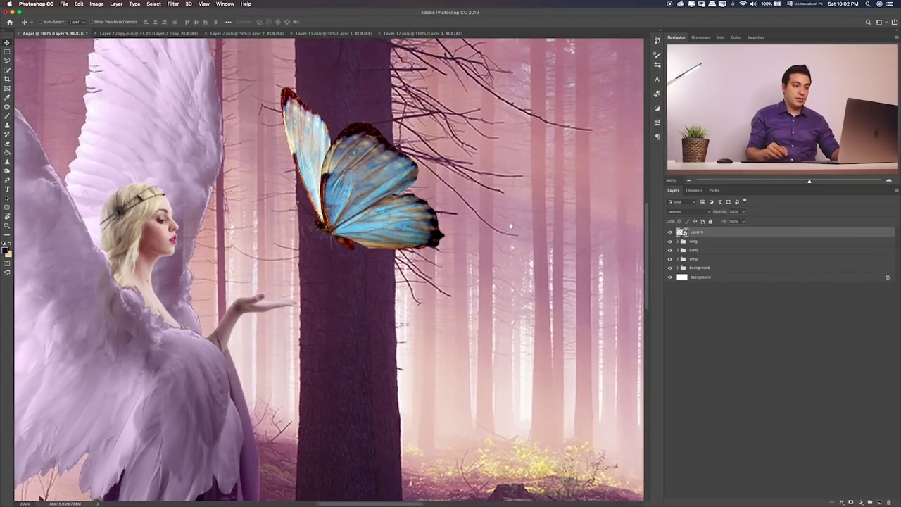
key("super+g")
- Rename the butterfly's group to 'Butterfly'
double_click(694, 230)
type("Bu")
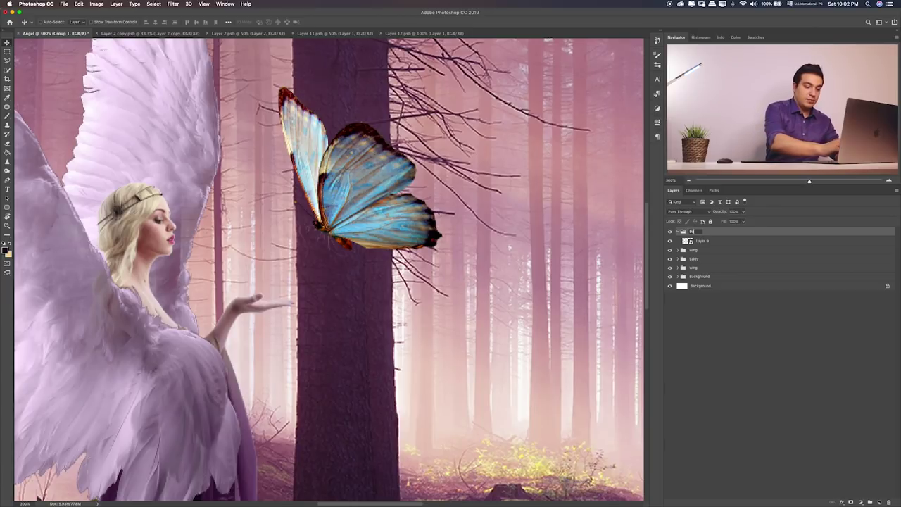
type("tterfly")
key("Return")
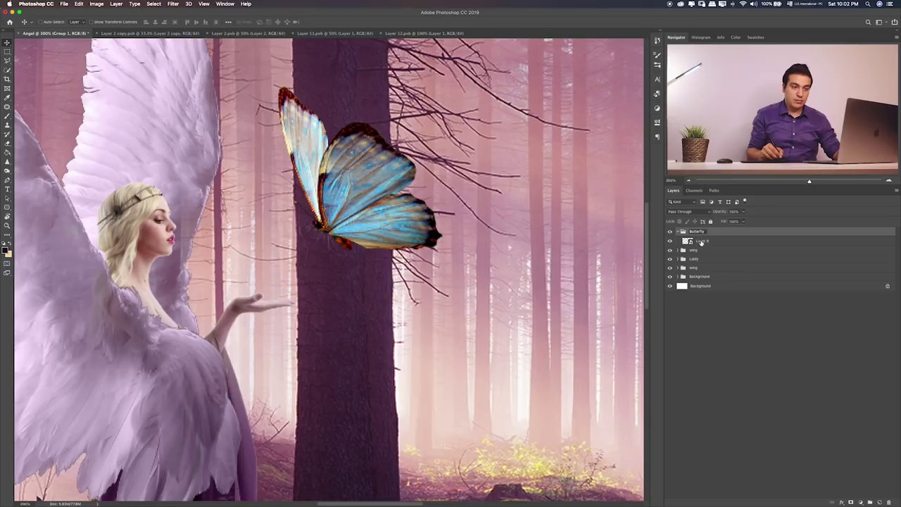
- Apply Hue/Saturation to Layer 9 with Hue +2, Saturation +7, Lightness +14
left_click(749, 242)
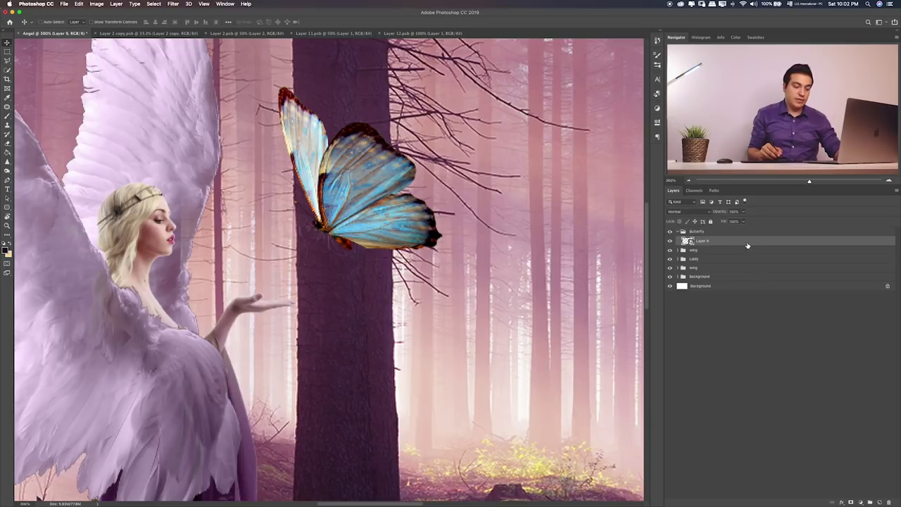
key("ctrl+u")
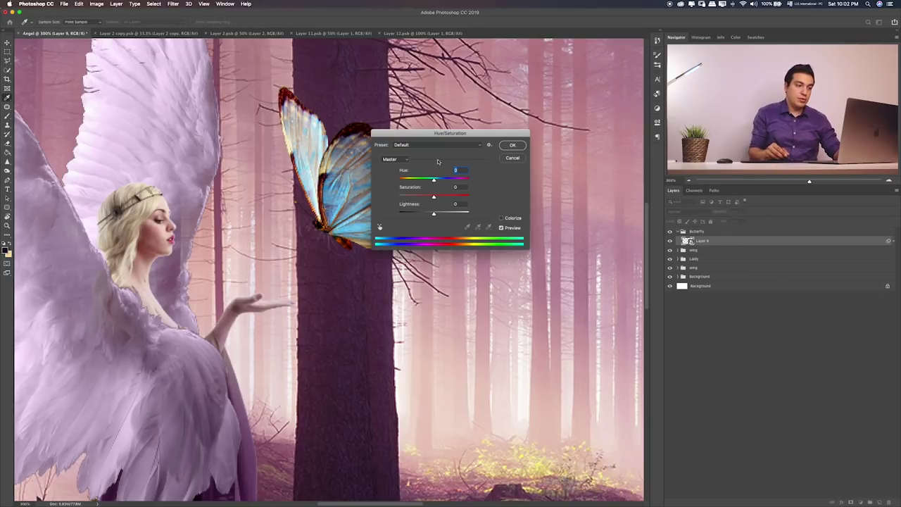
left_click_drag(446, 133, 510, 134)
mouse_move(498, 180)
left_mouse_down()
mouse_move(540, 183)
mouse_move(464, 181)
mouse_move(533, 182)
mouse_move(496, 182)
mouse_move(519, 195)
mouse_move(504, 212)
left_mouse_up()
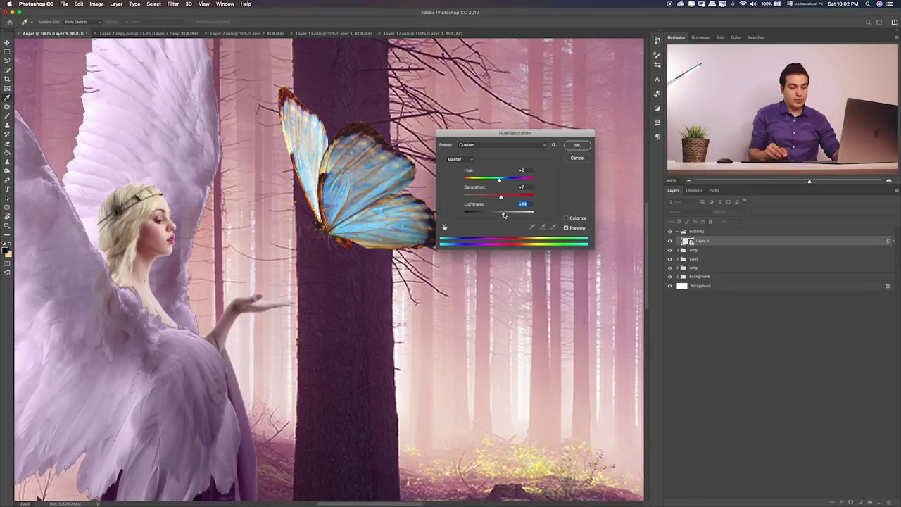
key("Return")
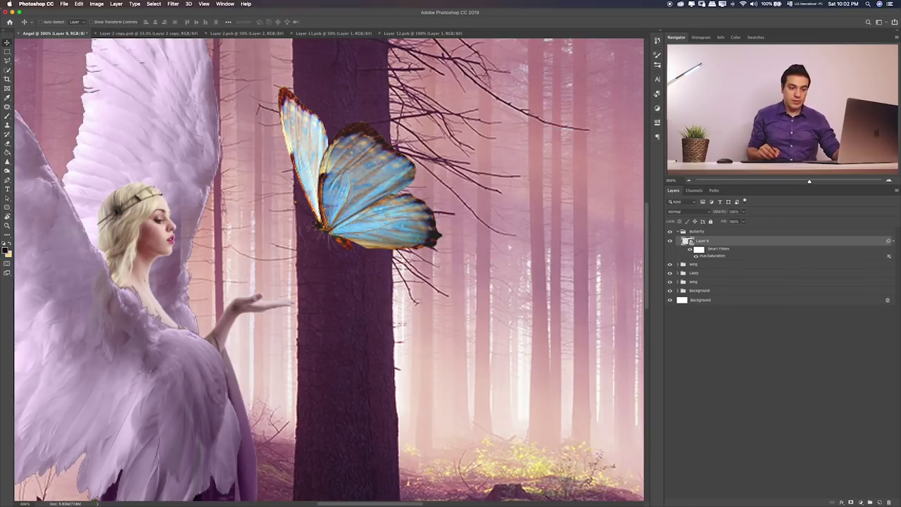
- Add a new layer clipped to the butterfly and paint purple over its wings
left_click(878, 500)
left_click(737, 244, "alt")
key("b")
key("bracketleft")
key("bracketleft")
key("bracketleft")
key("bracketleft")
key("bracketleft")
key("bracketleft")
key("bracketleft")
key("bracketleft")
key("bracketleft")
key("bracketleft")
left_click_drag(343, 297, 400, 217)
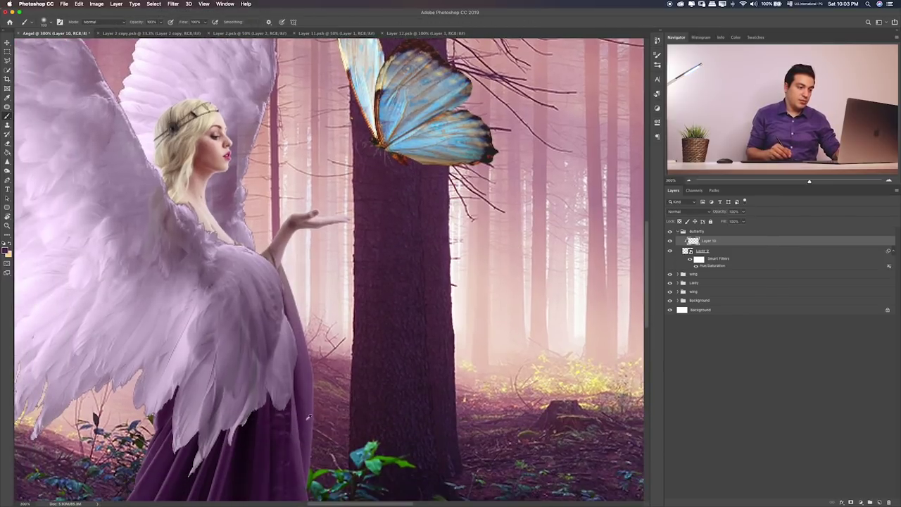
left_click_drag(427, 176, 417, 252)
mouse_move(465, 218)
left_mouse_down()
mouse_move(366, 127)
mouse_move(363, 197)
left_mouse_up()
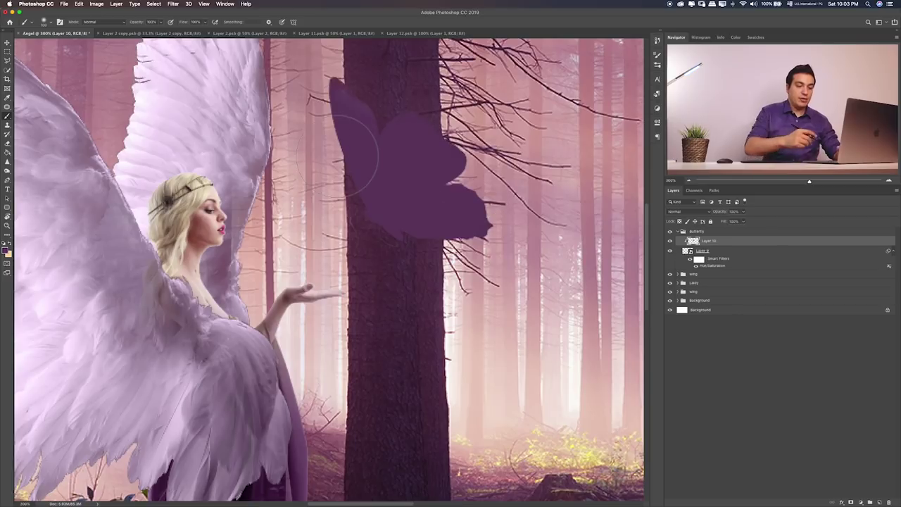
- Set the purple tint layer to Hue blend mode and lower its opacity to about 62%
key("v")
key("shift+plus")
key("shift+plus")
key("shift+plus")
key("shift+plus")
key("shift+plus")
key("shift+plus")
key("shift+plus")
key("shift+plus")
key("shift+plus")
key("shift+plus")
key("shift+plus")
key("shift+plus")
key("shift+plus")
key("shift+plus")
key("shift+plus")
key("shift+plus")
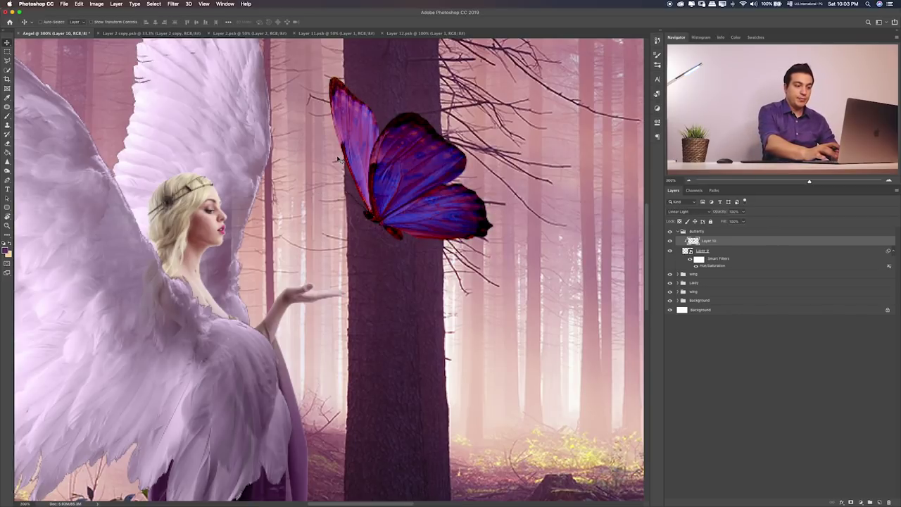
key("shift+plus")
key("shift+plus")
key("shift+plus")
key("shift+plus")
key("shift+plus")
key("shift+plus")
key("shift+plus")
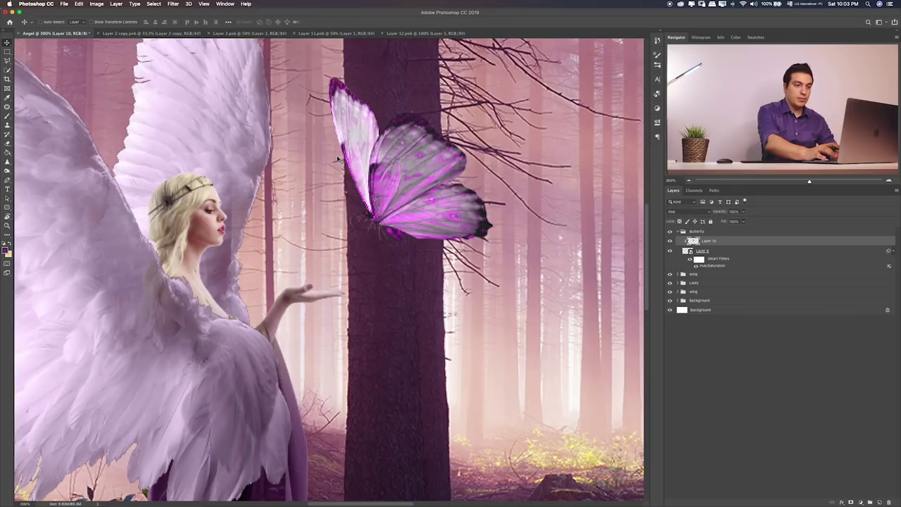
key("shift+plus")
key("shift+minus")
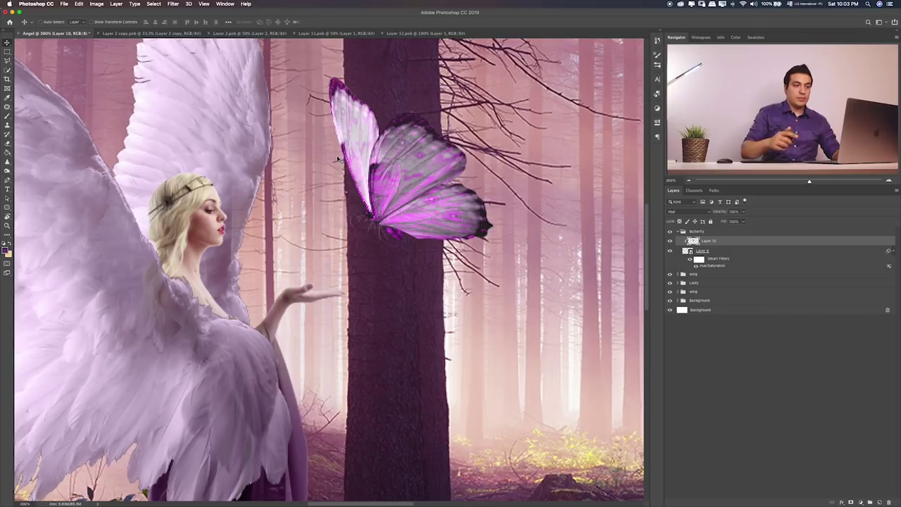
key("ctrl+0")
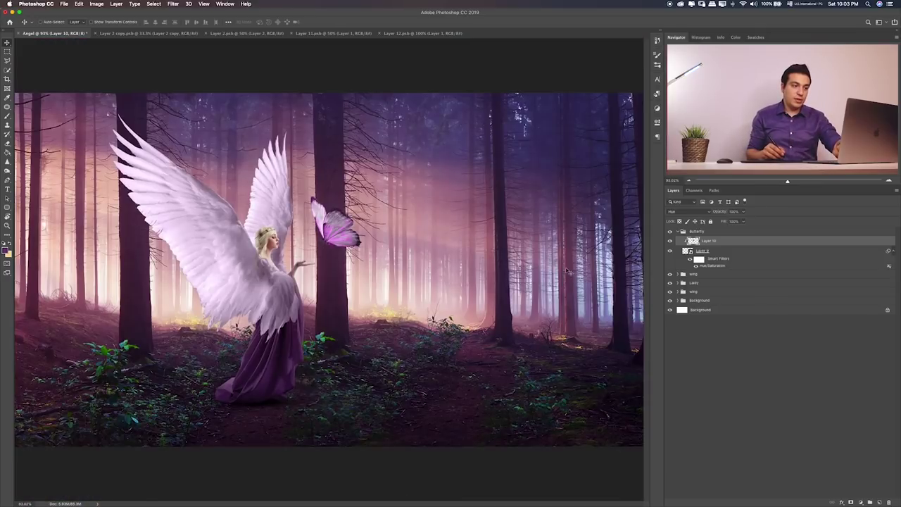
key("ctrl+plus")
key("ctrl+plus")
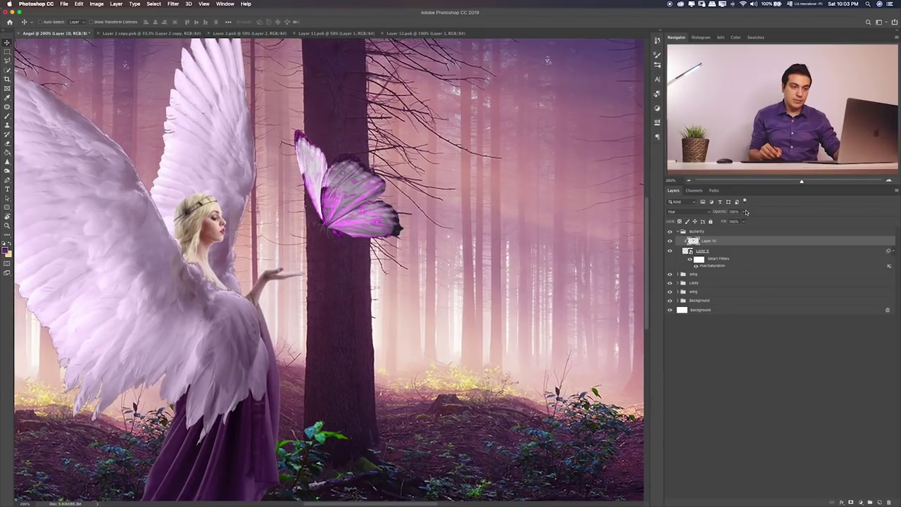
left_click_drag(741, 213, 731, 222)
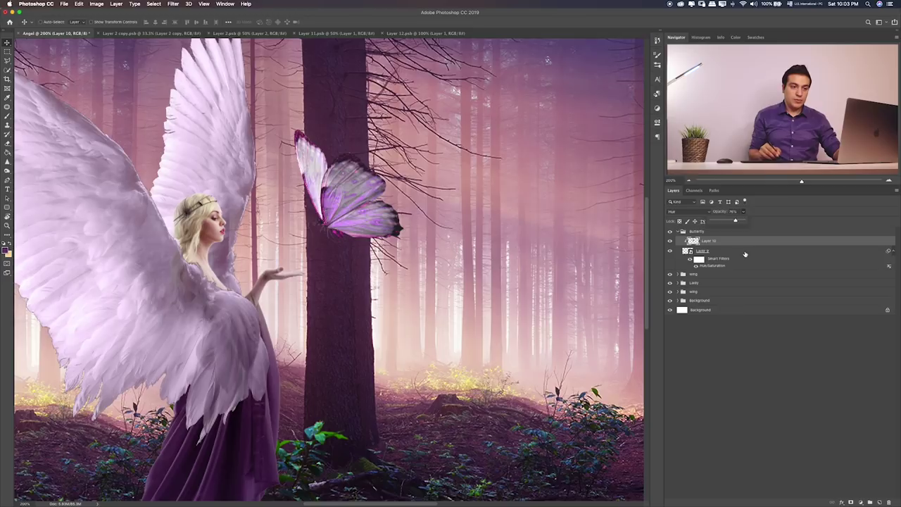
left_click(797, 253)
- Enable an Inner Shadow on the butterfly layer with purple colour #732bbd
double_click(802, 253)
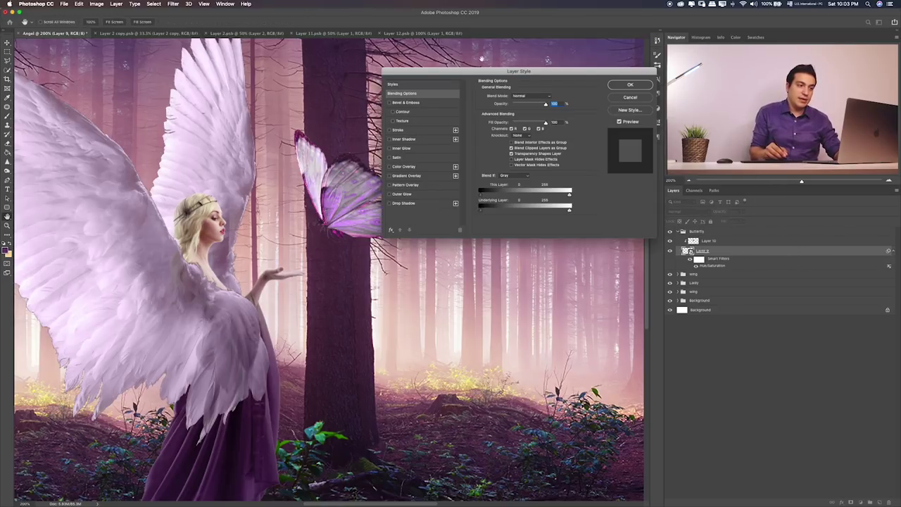
left_click_drag(473, 73, 553, 195)
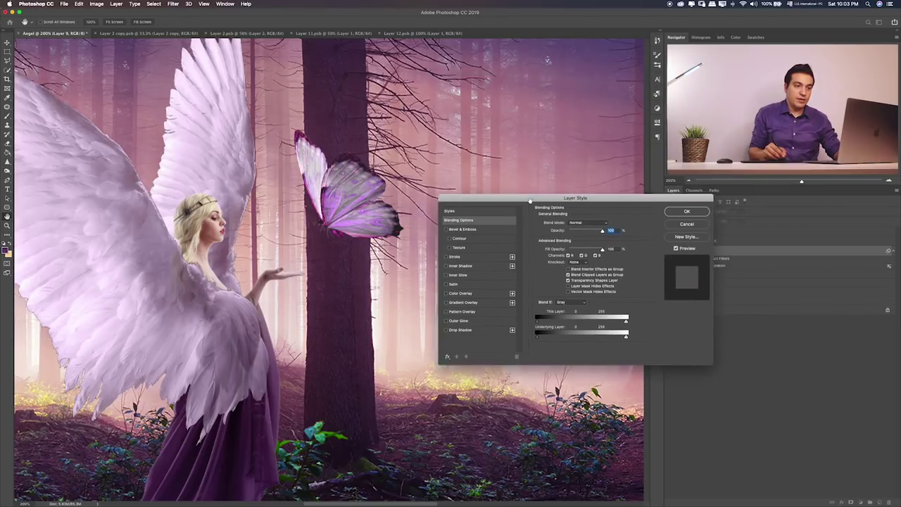
left_click(469, 261)
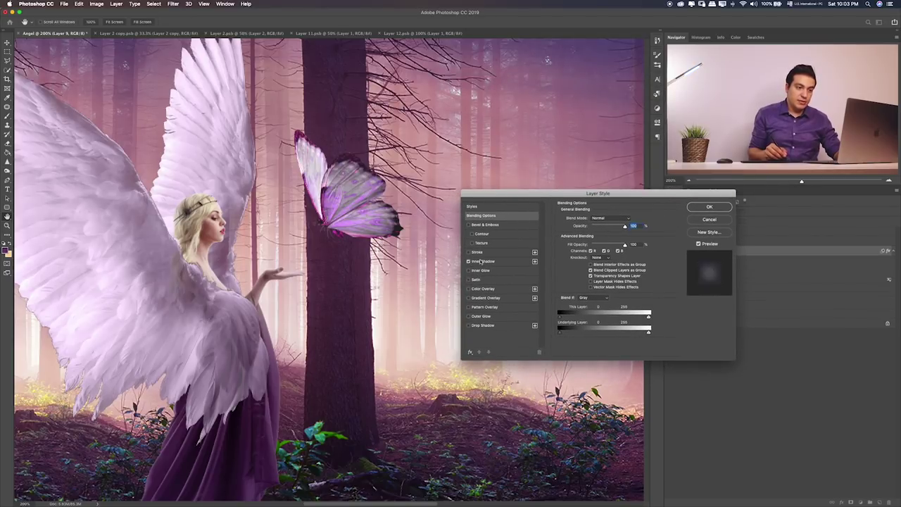
left_click(501, 261)
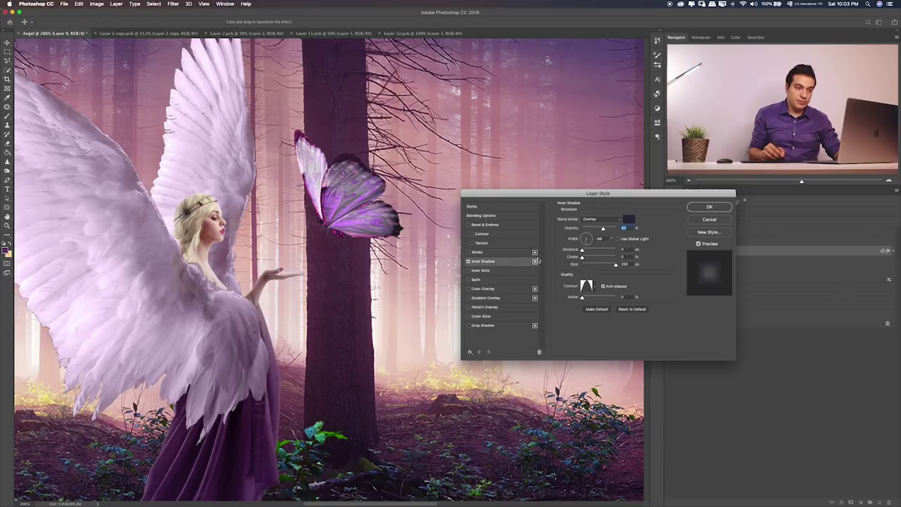
left_click(631, 220)
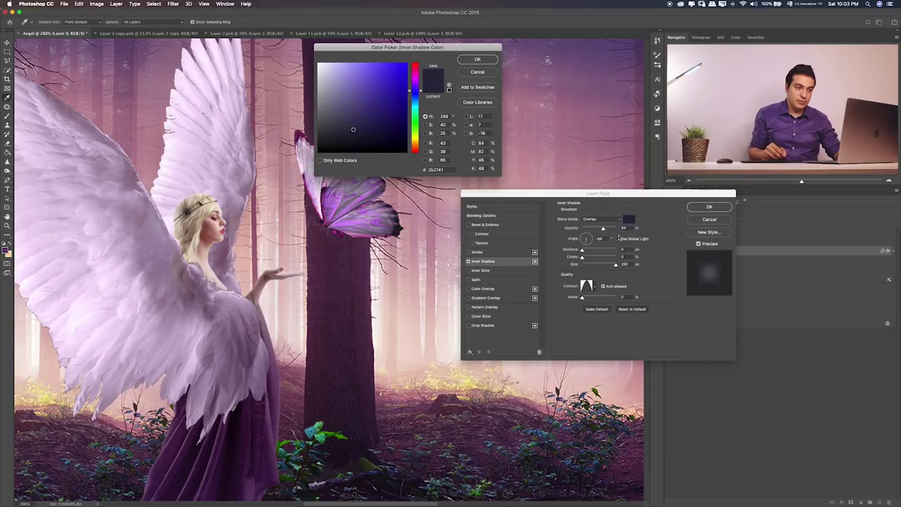
left_click(415, 86)
left_click(388, 87)
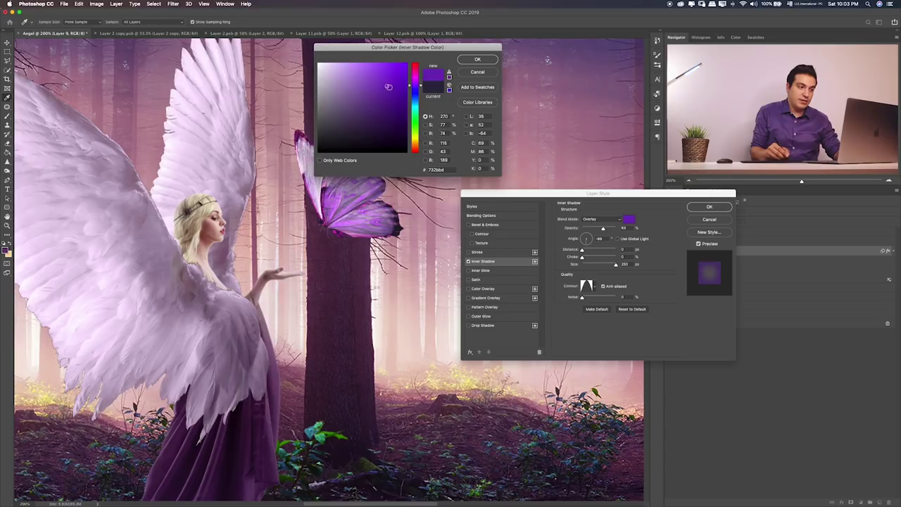
left_click(468, 62)
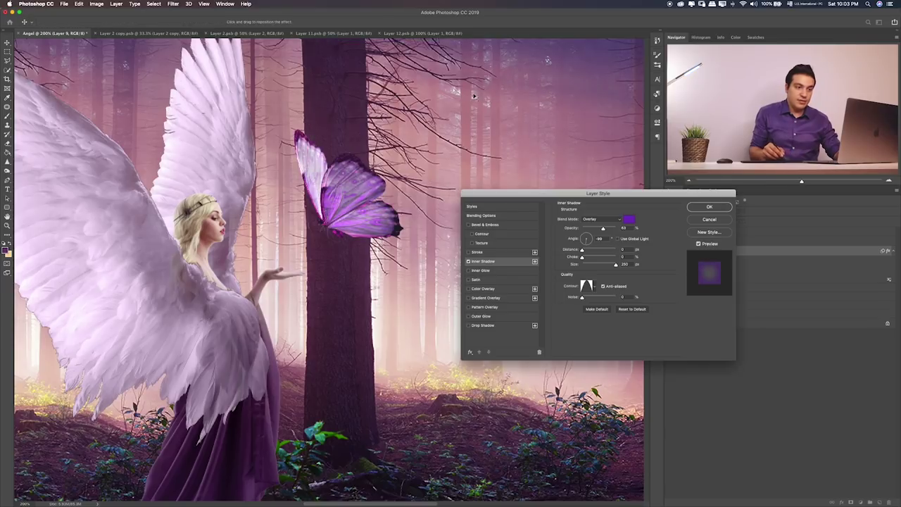
- Set the Inner Shadow to Normal mode with larger distance and size and lower opacity
left_click(608, 219)
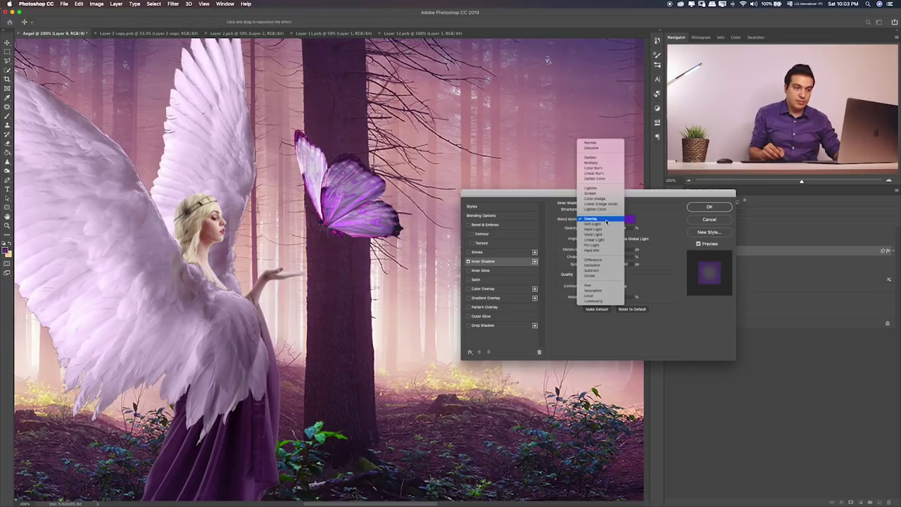
left_click(617, 143)
left_click_drag(590, 253, 606, 250)
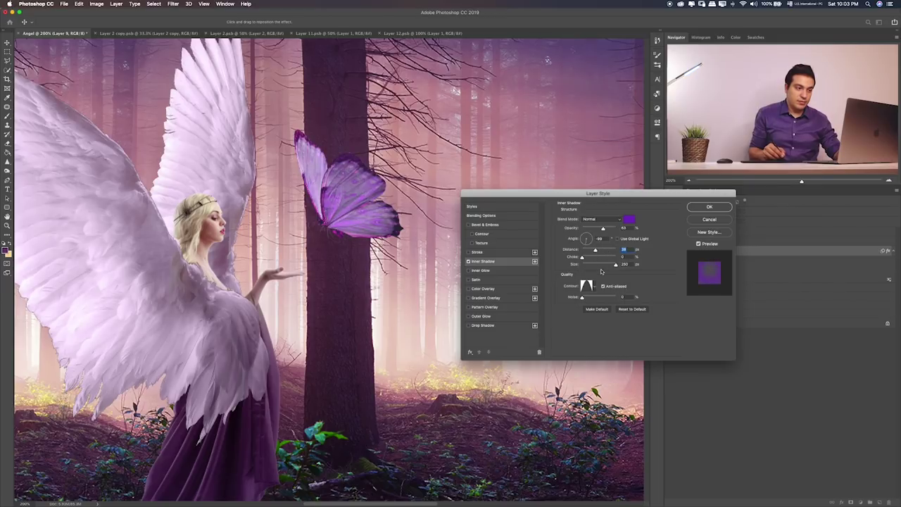
left_click(624, 264)
key("shift+Up")
left_click(469, 261)
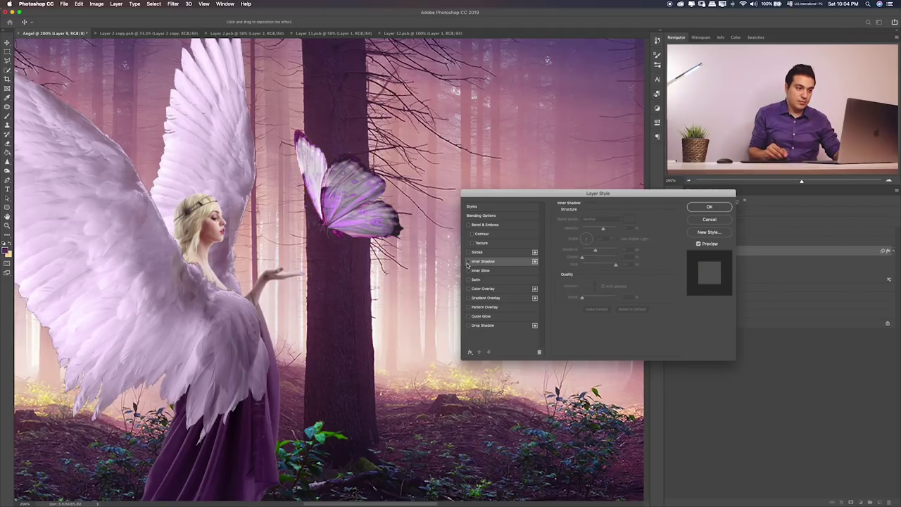
left_click(468, 261)
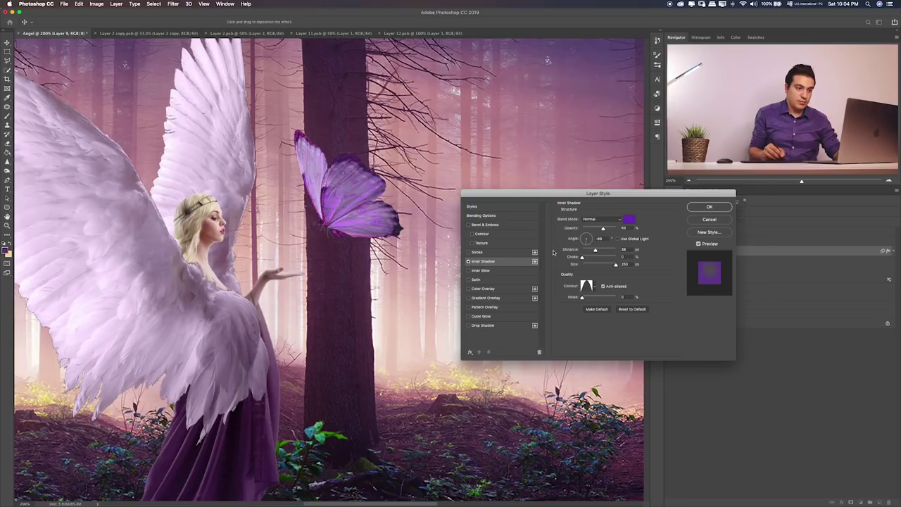
left_click_drag(600, 229, 593, 229)
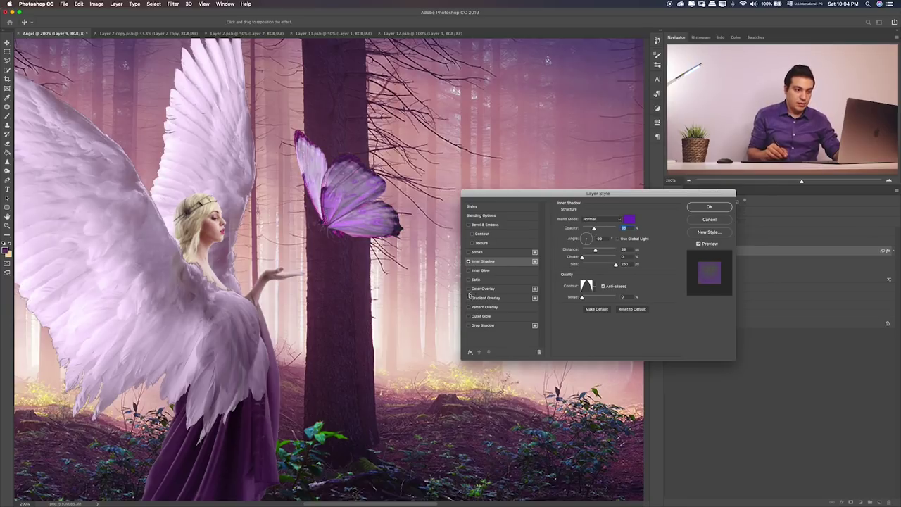
left_click(468, 270)
- Make the butterfly's Inner Glow deep purple, 32 px size at 28% opacity
left_click(489, 271)
left_click(574, 243)
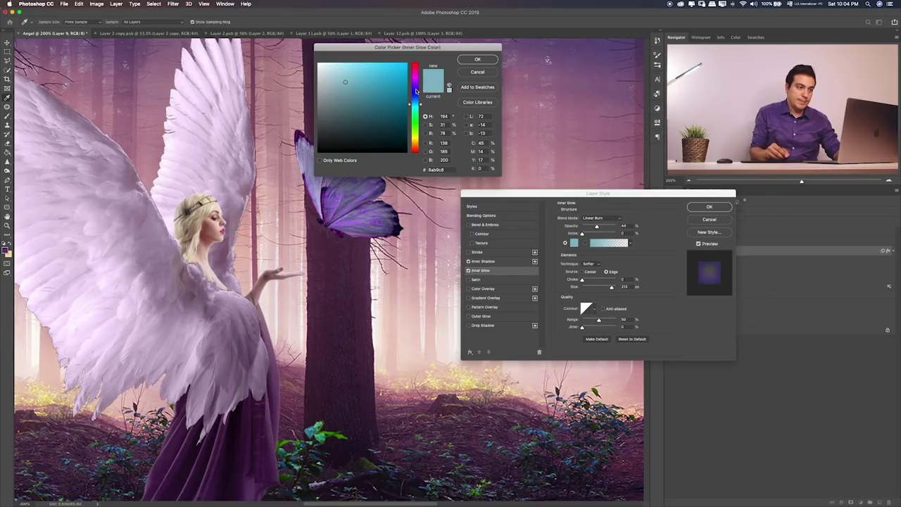
left_click_drag(416, 91, 393, 84)
left_click(392, 84)
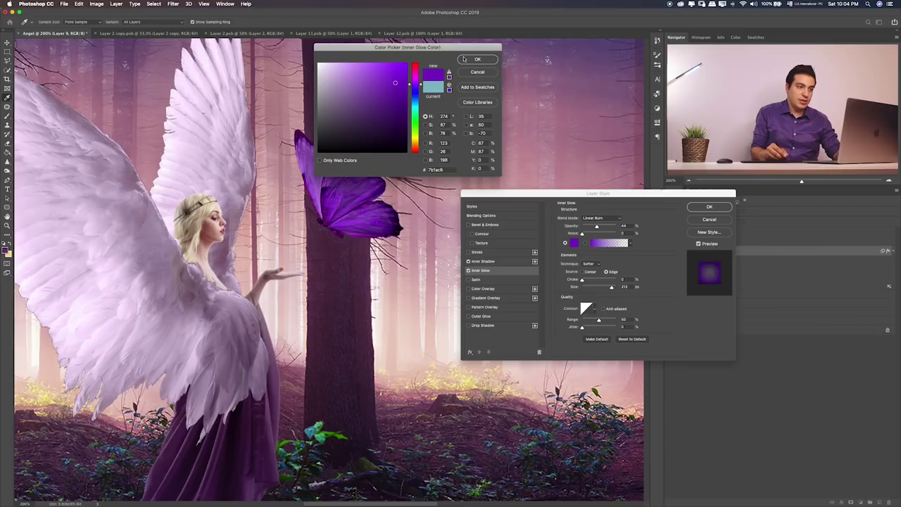
left_click(477, 59)
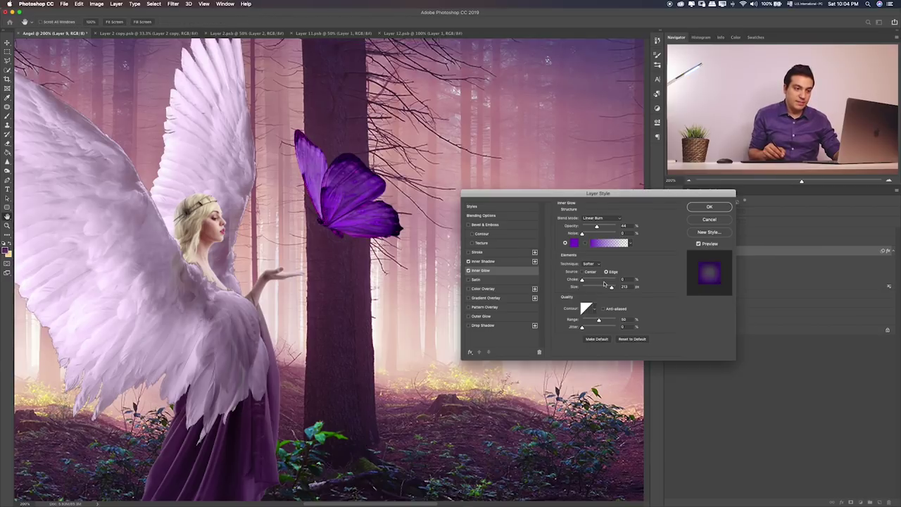
left_click_drag(596, 288, 589, 289)
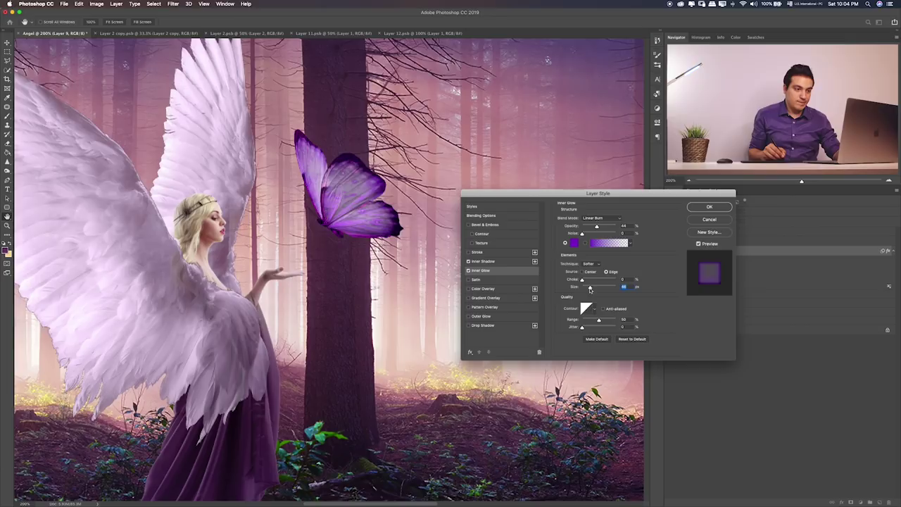
left_click_drag(595, 225, 592, 228)
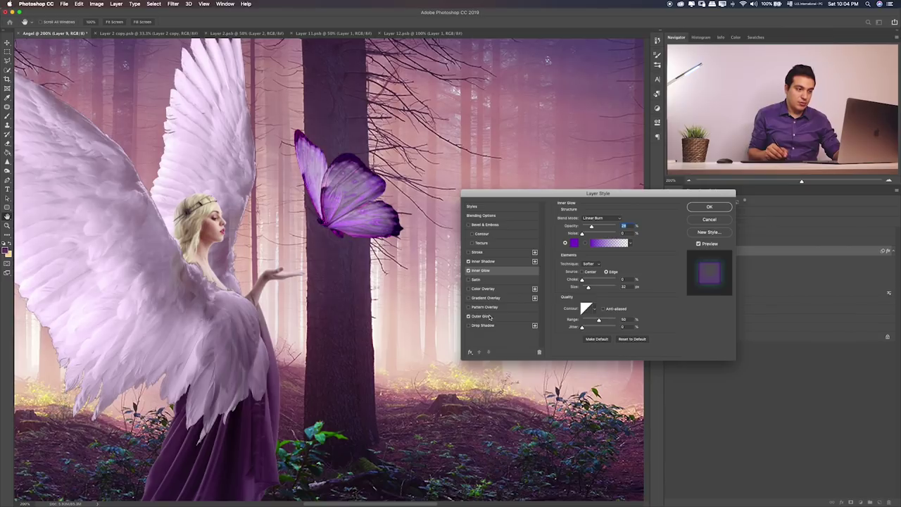
left_click(468, 317)
- Give the Outer Glow a purple colour, 43 px size, 0 noise, wider spread and 39% opacity
left_click(575, 243)
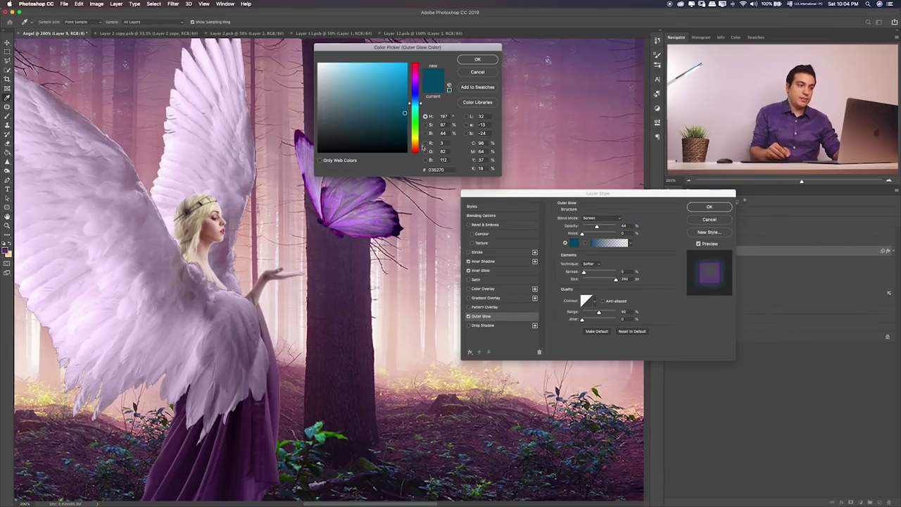
left_click_drag(410, 100, 410, 85)
left_click(388, 80)
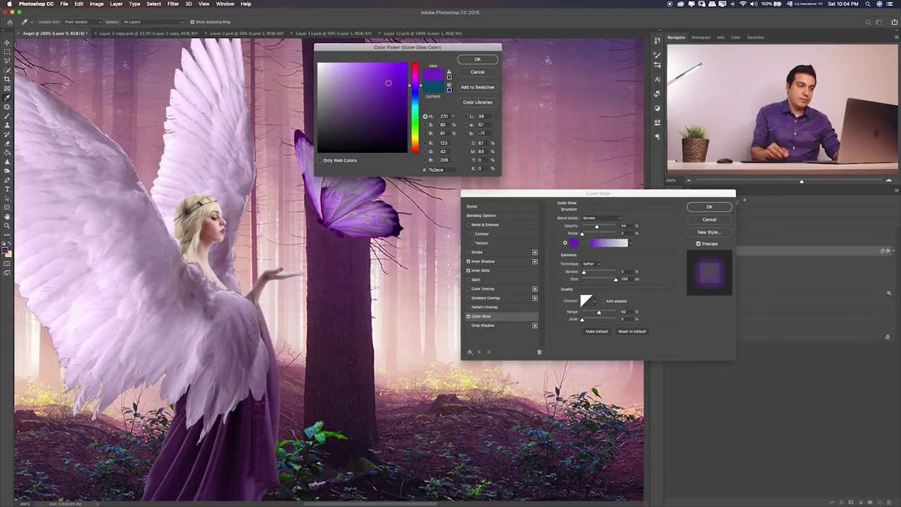
left_click(477, 60)
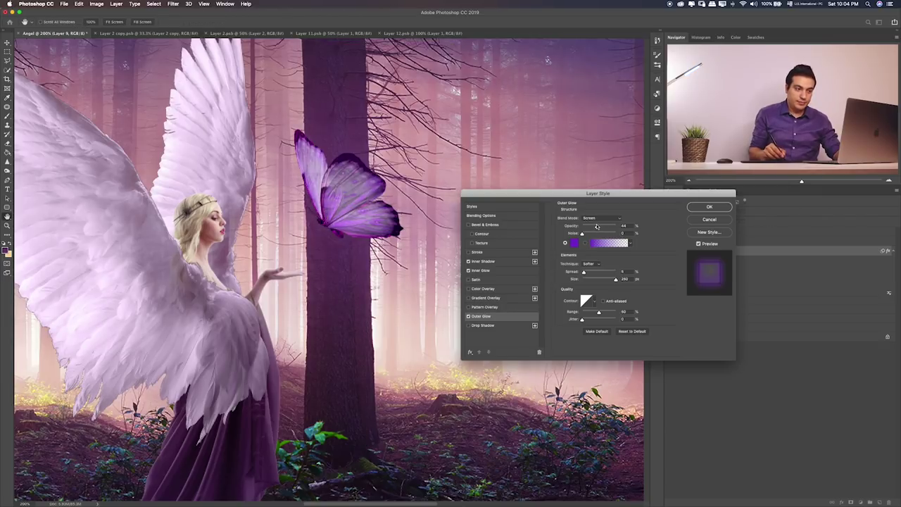
left_click_drag(597, 226, 613, 226)
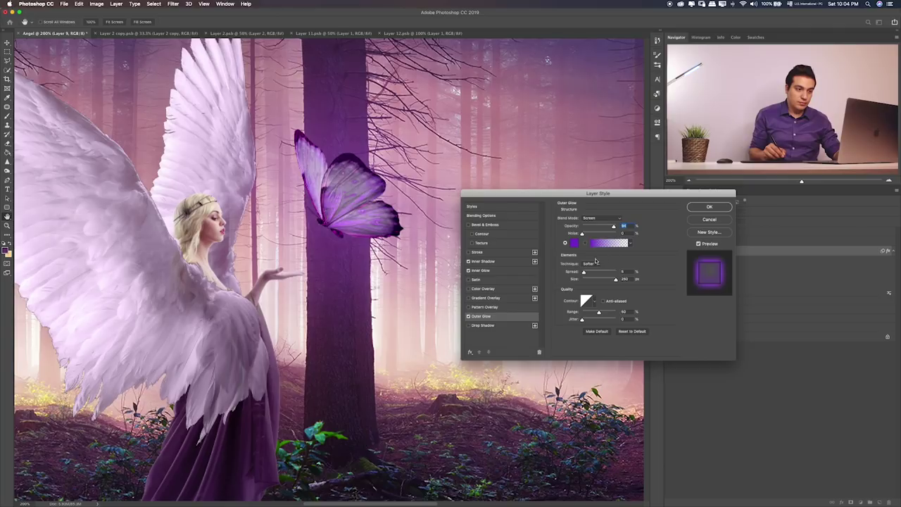
left_click(591, 280)
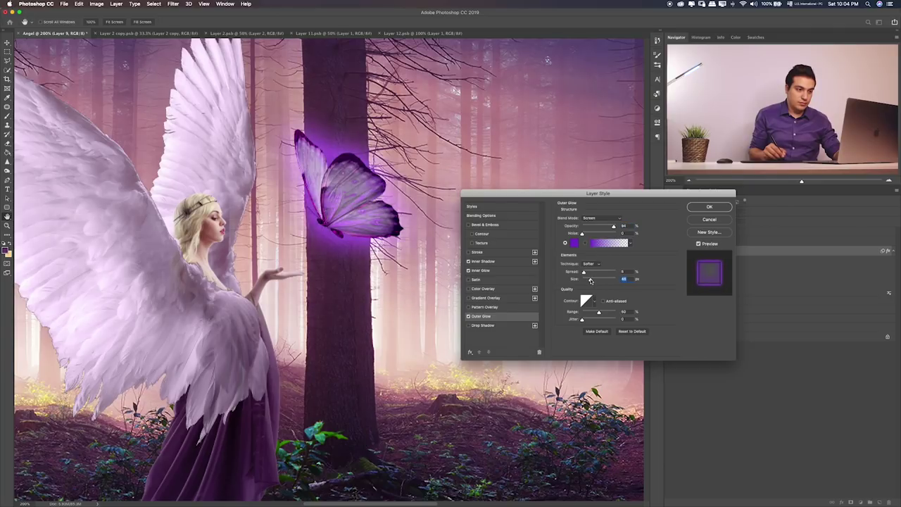
left_click_drag(600, 226, 594, 226)
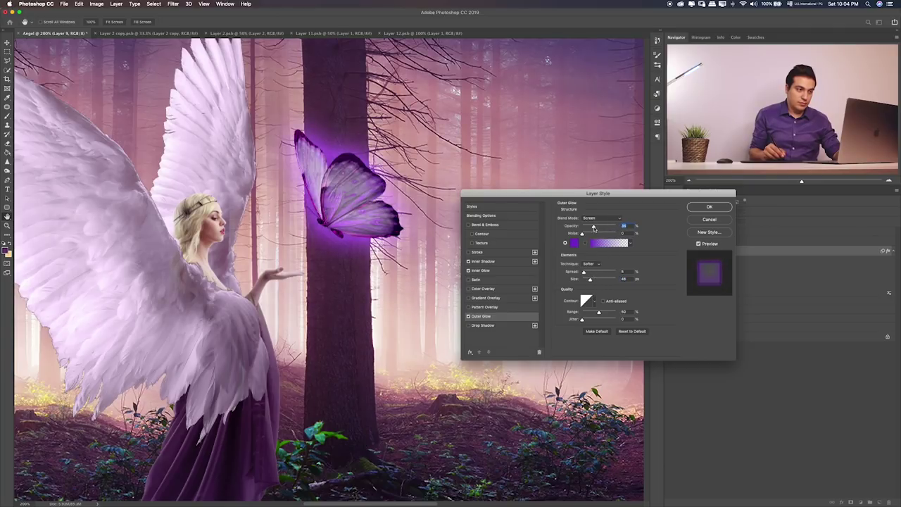
left_click(582, 234)
left_click_drag(583, 273, 585, 281)
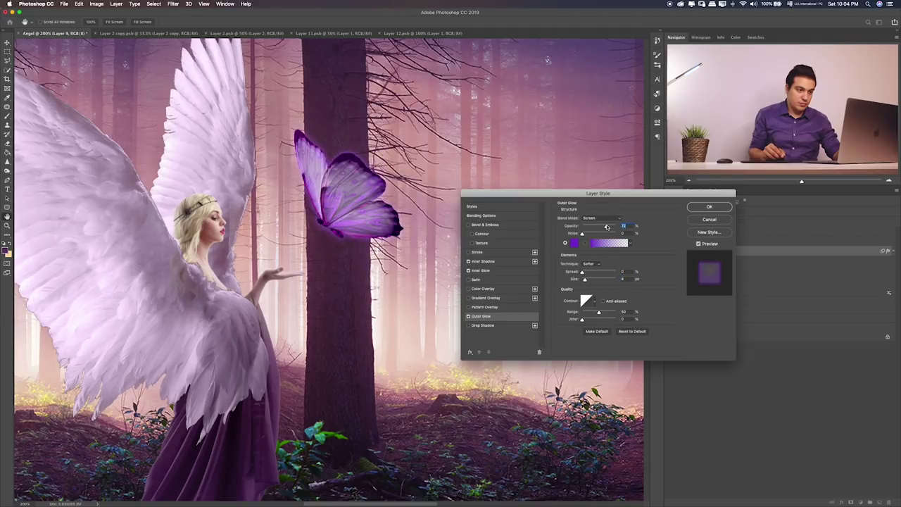
left_click_drag(585, 274, 588, 281)
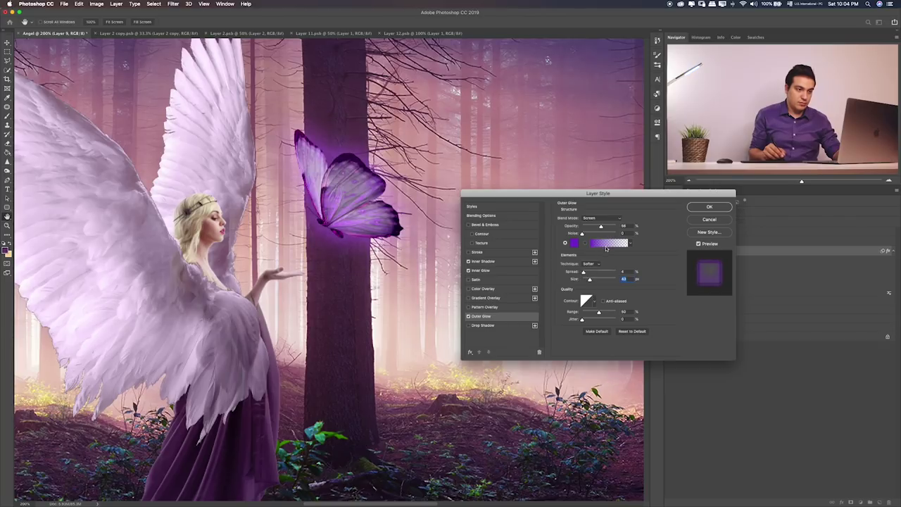
left_click_drag(600, 226, 595, 226)
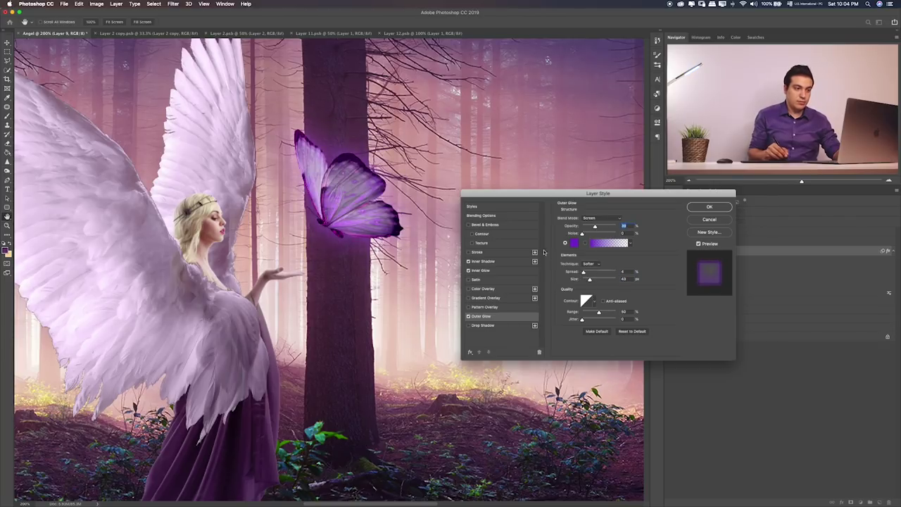
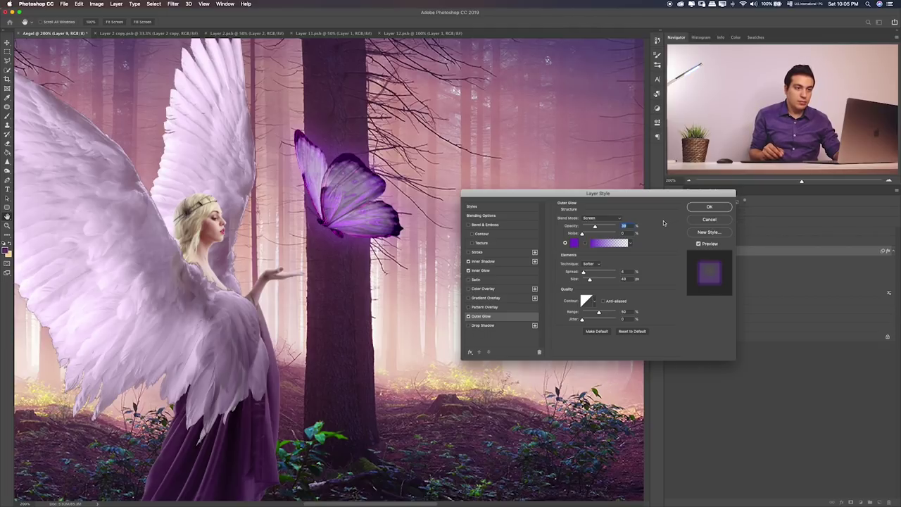
- Replace the butterfly's Inner Shadow with a Linear Burn Inner Glow at 32 px
left_click(468, 261)
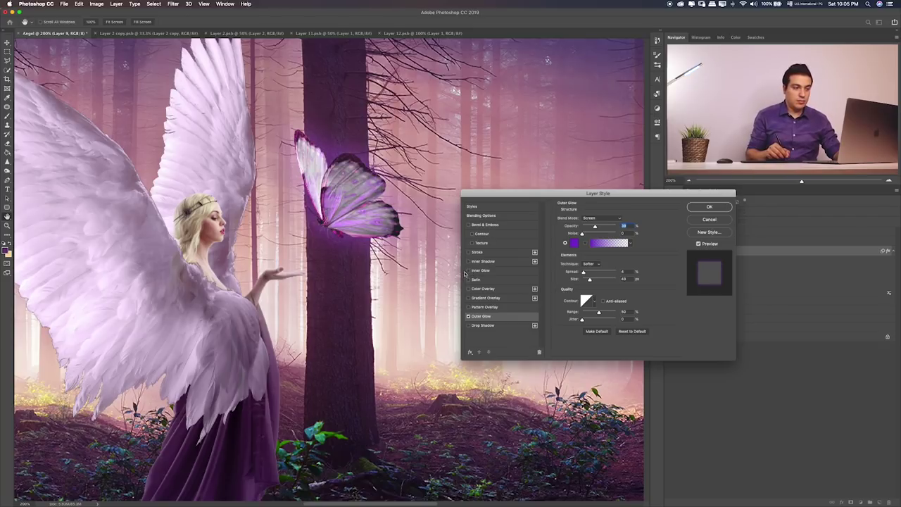
left_click(468, 271)
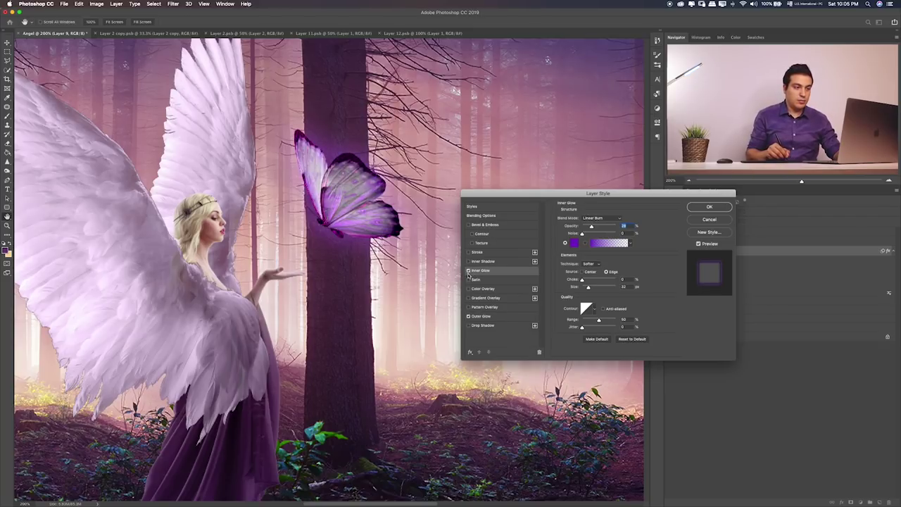
left_click(468, 271)
left_click(468, 271)
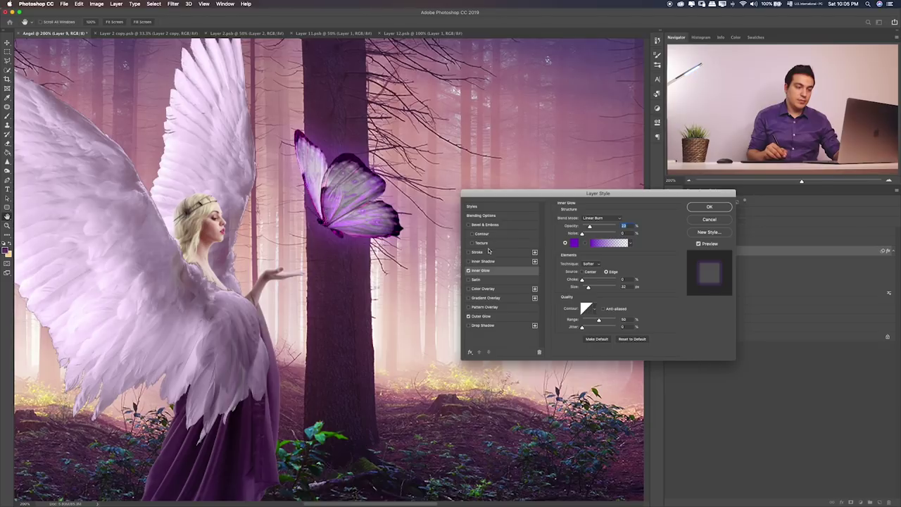
- Apply the butterfly's layer style and split its Inner and Outer Glow into separate layers
left_click(708, 206)
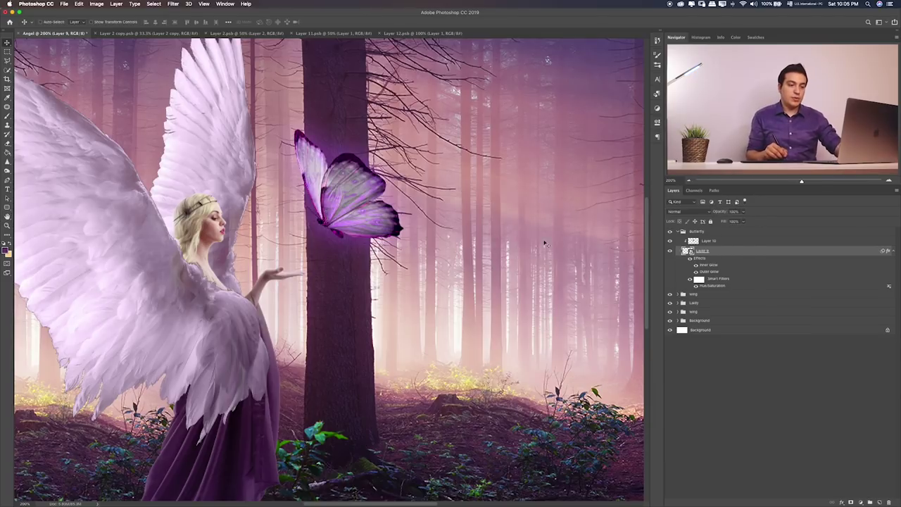
key("ctrl+0")
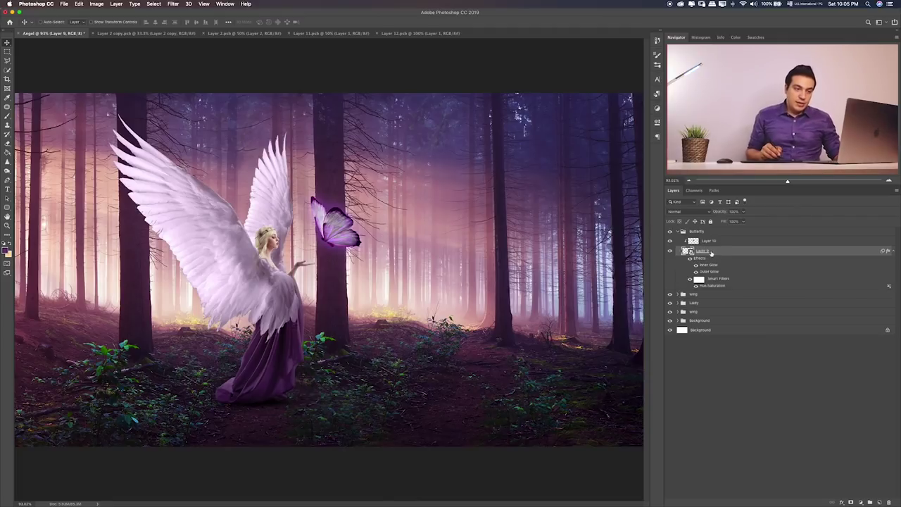
right_click(718, 272)
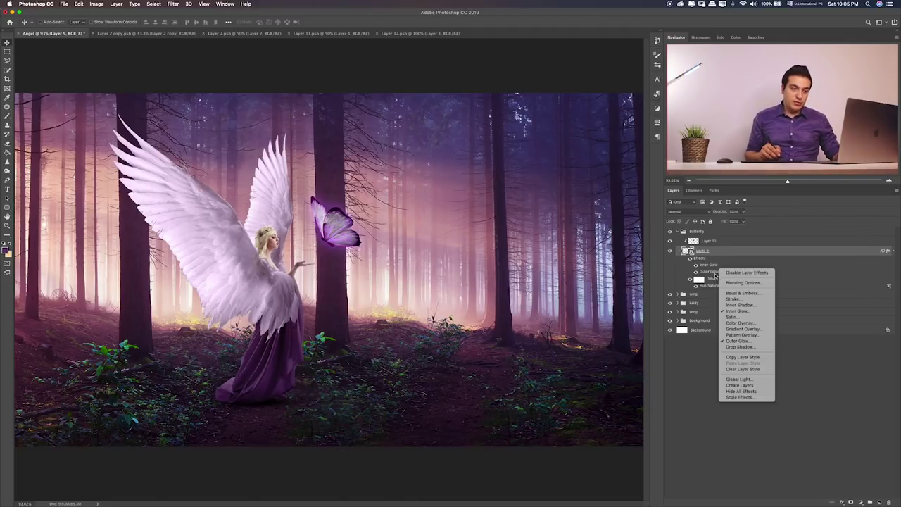
left_click(752, 385)
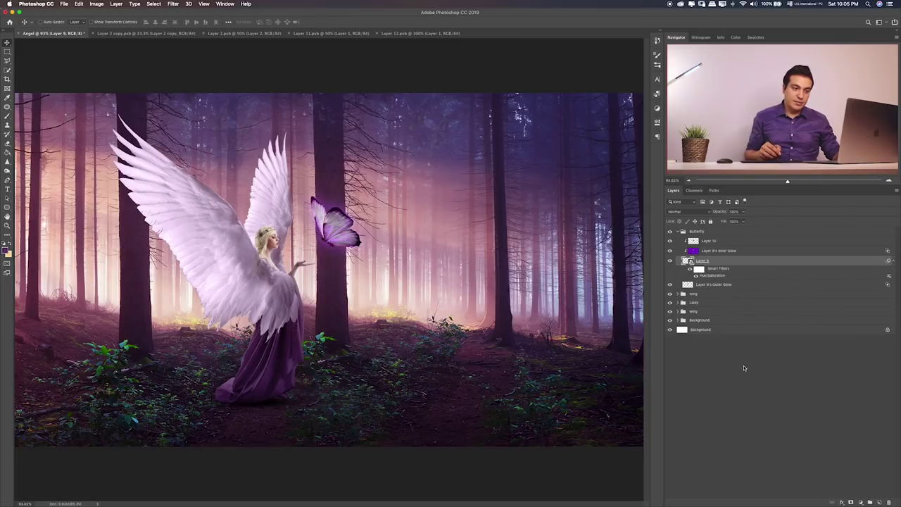
- Toggle the new Inner Glow and Outer Glow layers to compare them, then select Layer 10
left_click(694, 252)
left_click(670, 252)
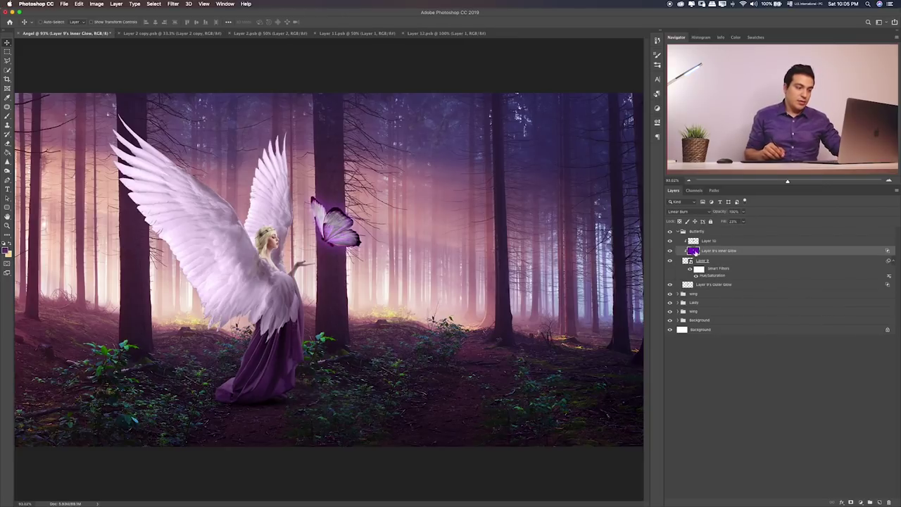
key("e")
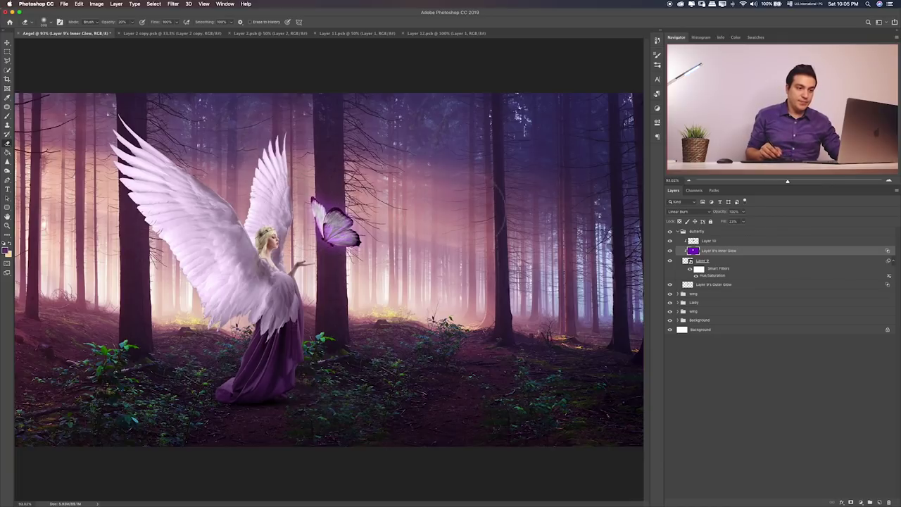
left_click(671, 284)
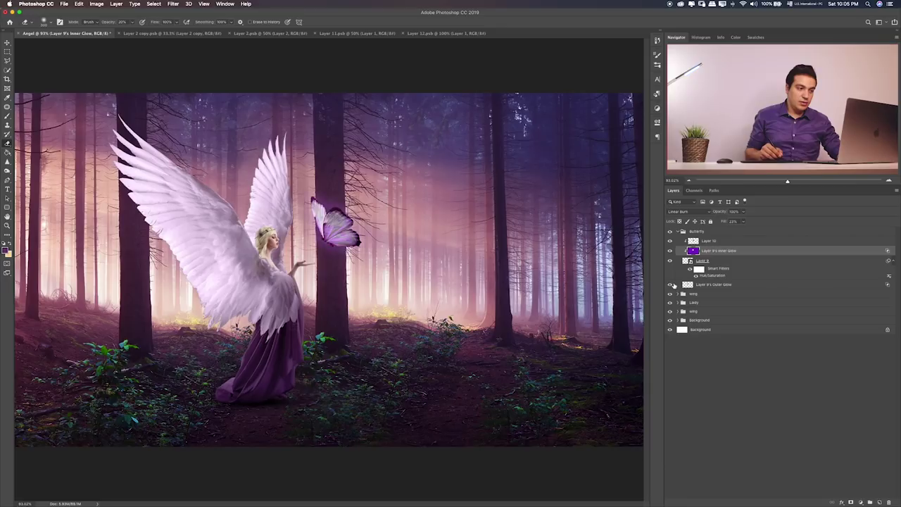
left_click(716, 286)
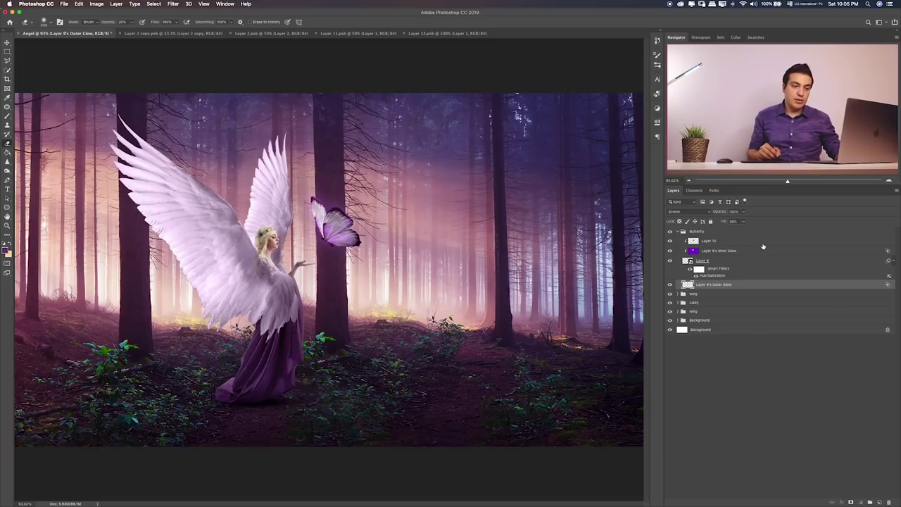
left_click(763, 244)
- On a new Layer 11, paint a soft brighter-purple glow behind the butterfly
left_click(880, 499)
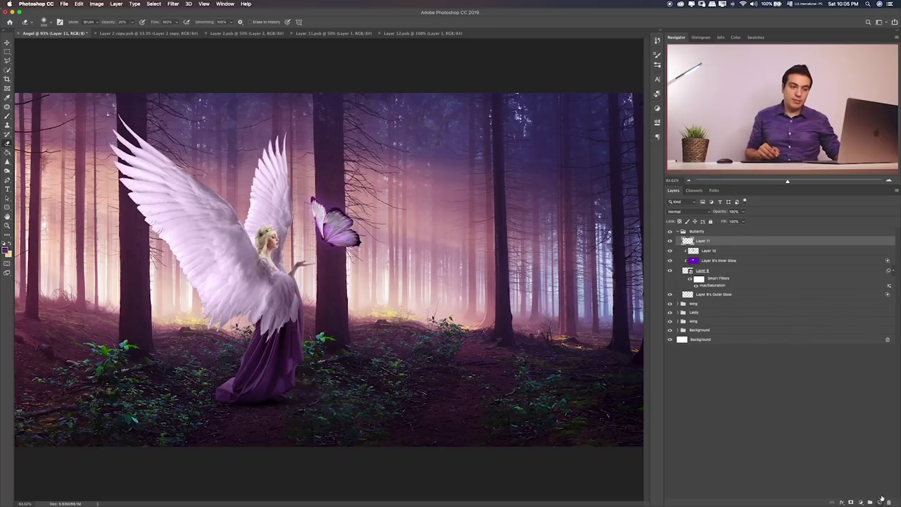
key("b")
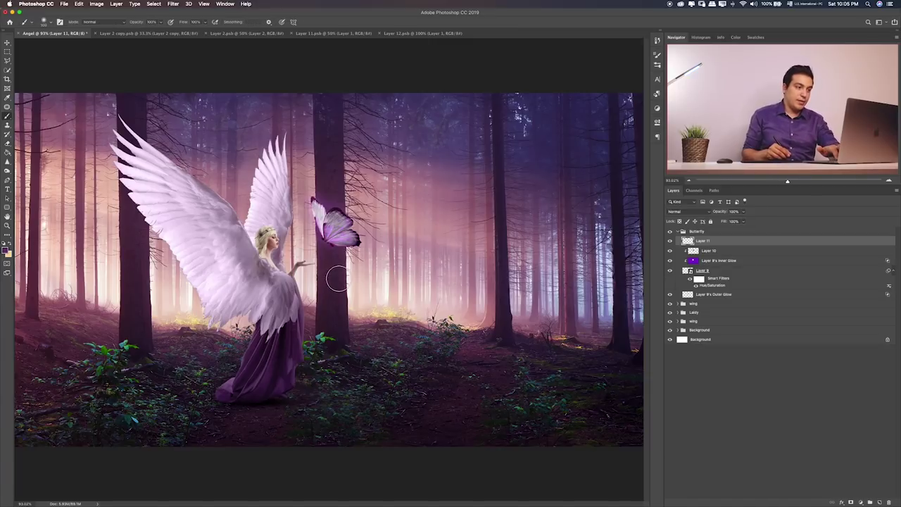
left_click_drag(331, 257, 315, 243)
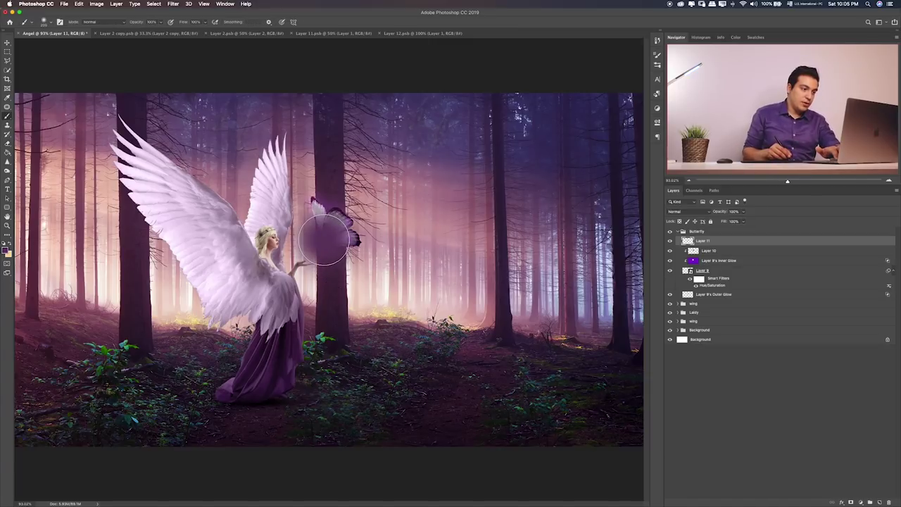
key("ctrl+alt+z")
key("ctrl+alt+z")
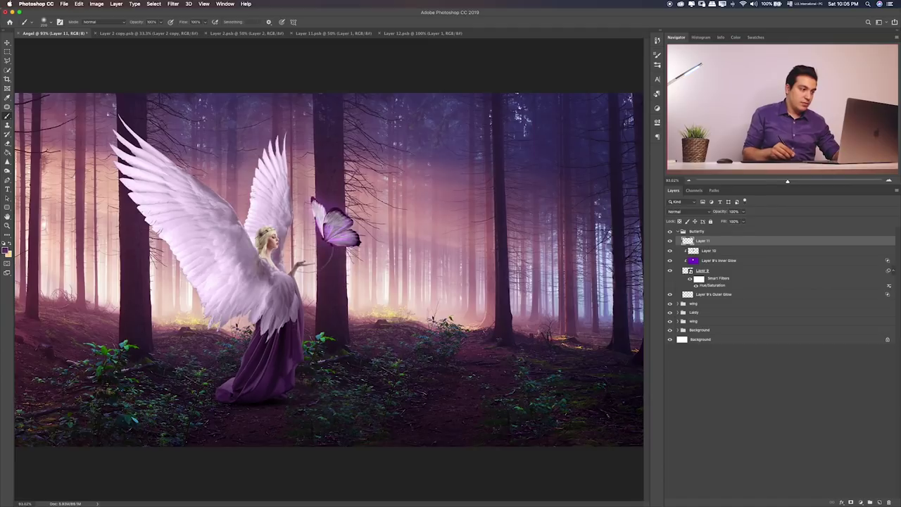
left_click(6, 250)
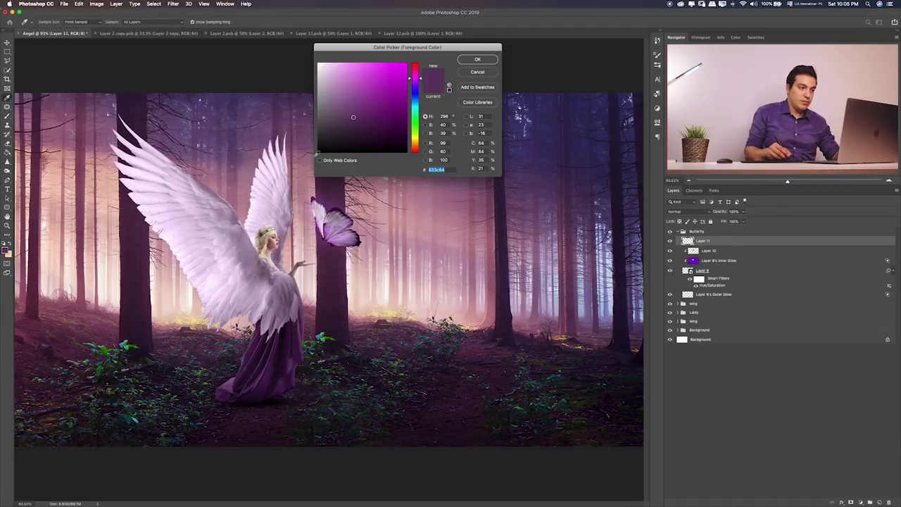
left_click(383, 104)
left_click(477, 59)
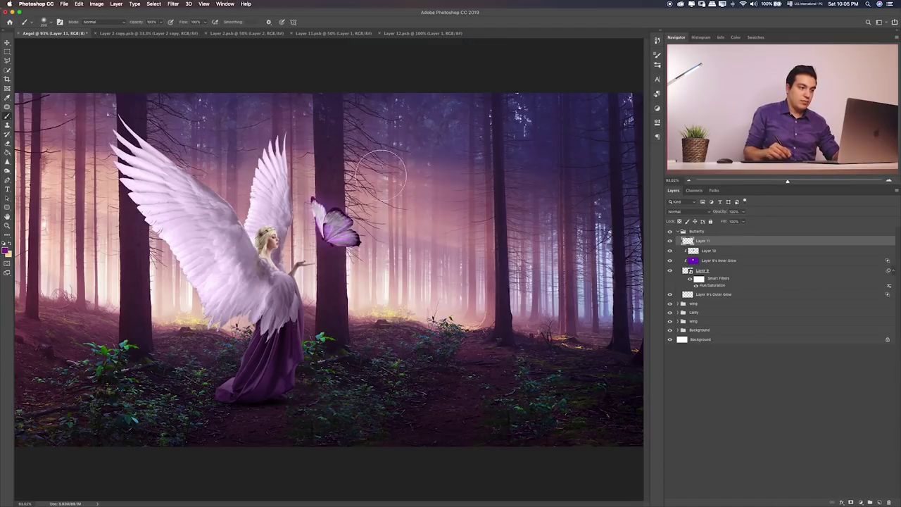
left_click_drag(322, 255, 336, 221)
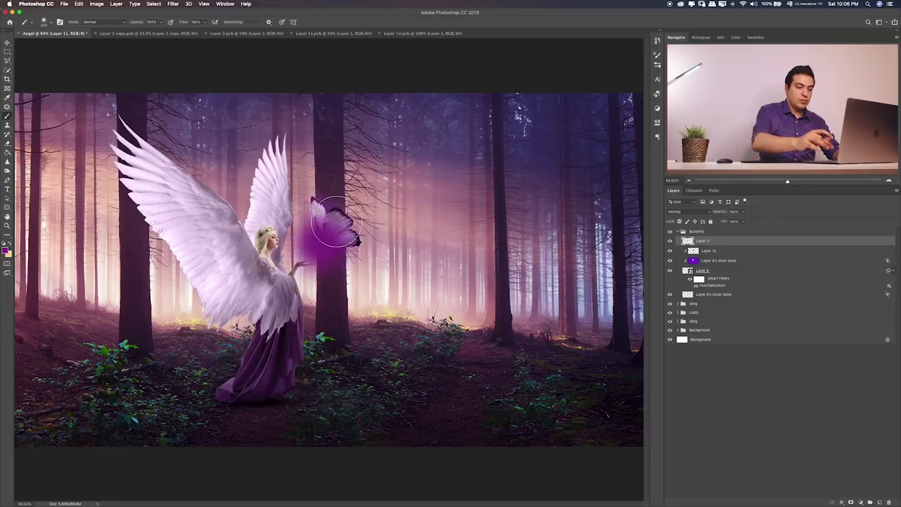
- Set the purple glow layer's blend mode to Screen after comparing other modes
key("v")
key("shift+plus")
key("shift+plus")
key("shift+plus")
key("shift+plus")
key("shift+plus")
key("shift+plus")
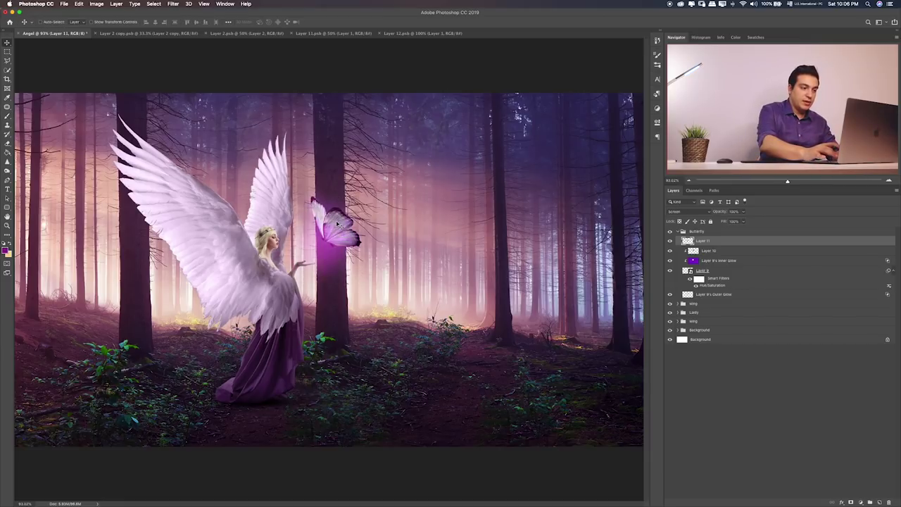
key("shift+plus")
key("shift+plus")
key("shift+plus")
key("shift+plus")
key("shift+minus")
key("shift+minus")
key("shift+minus")
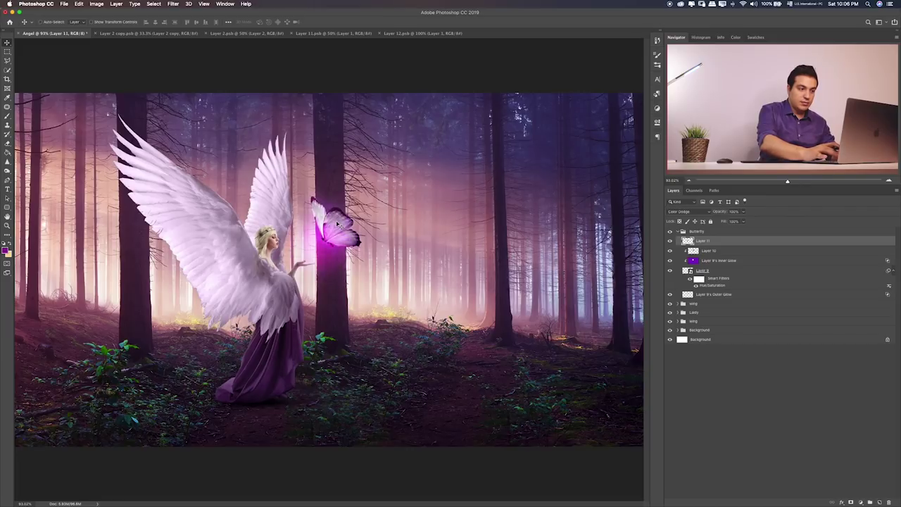
key("shift+minus")
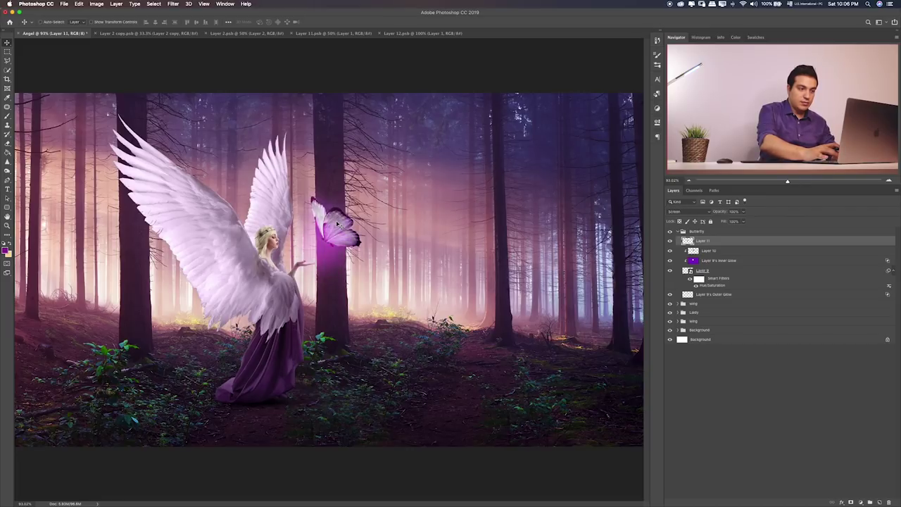
key("ctrl+plus")
key("ctrl+plus")
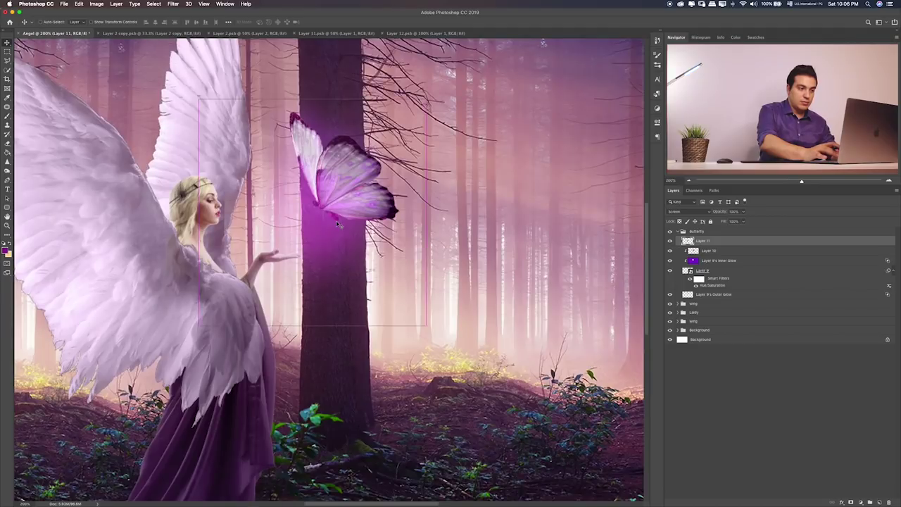
- Shrink and rotate the purple glow about 47° onto the butterfly, then collapse the Butterfly group
key("ctrl+t")
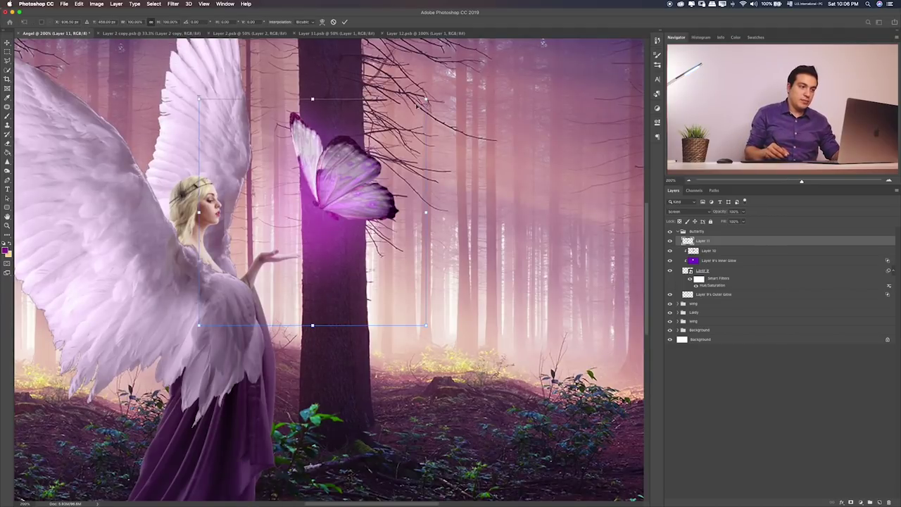
mouse_move(426, 100)
left_mouse_down()
mouse_move(302, 216)
mouse_move(343, 215)
left_mouse_up()
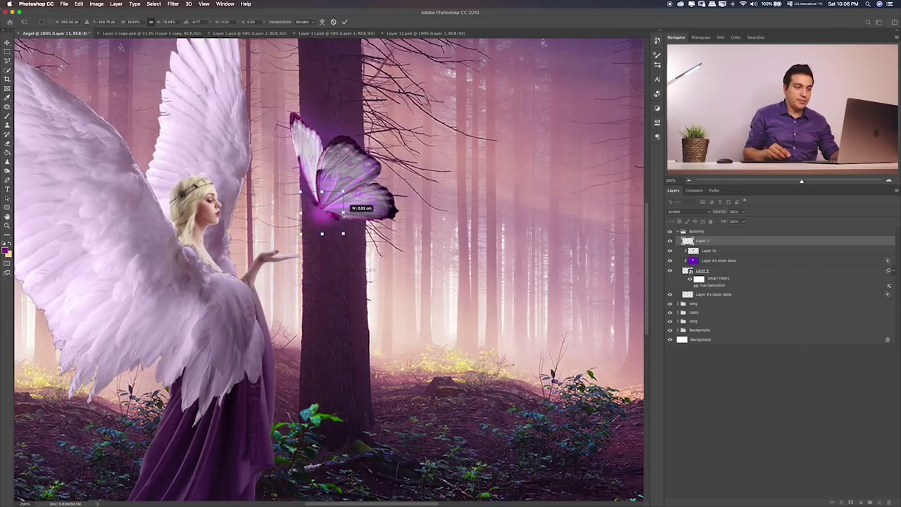
left_click_drag(299, 261, 330, 221)
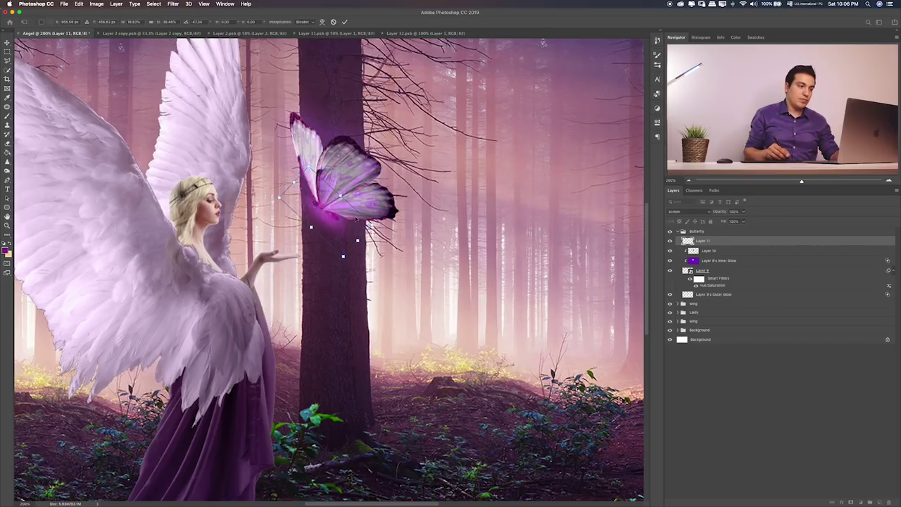
key("Return")
key("ctrl+0")
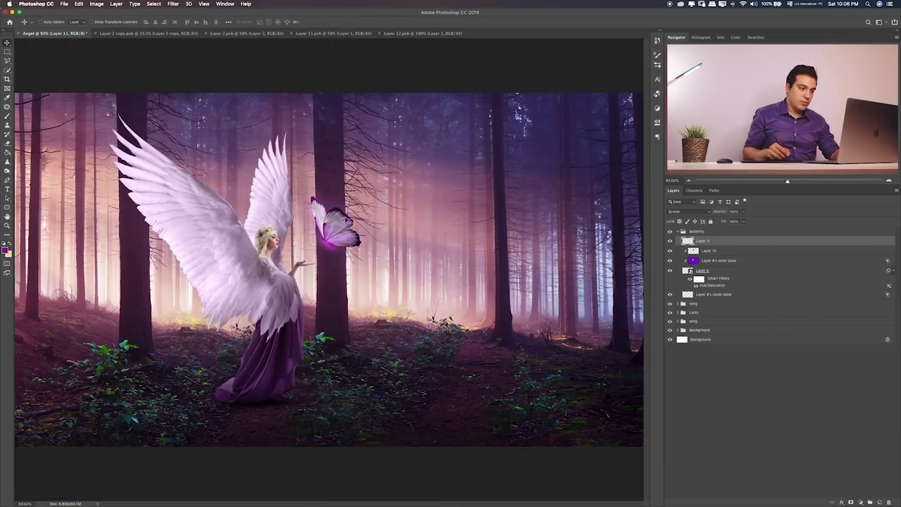
left_click_drag(376, 252, 369, 246)
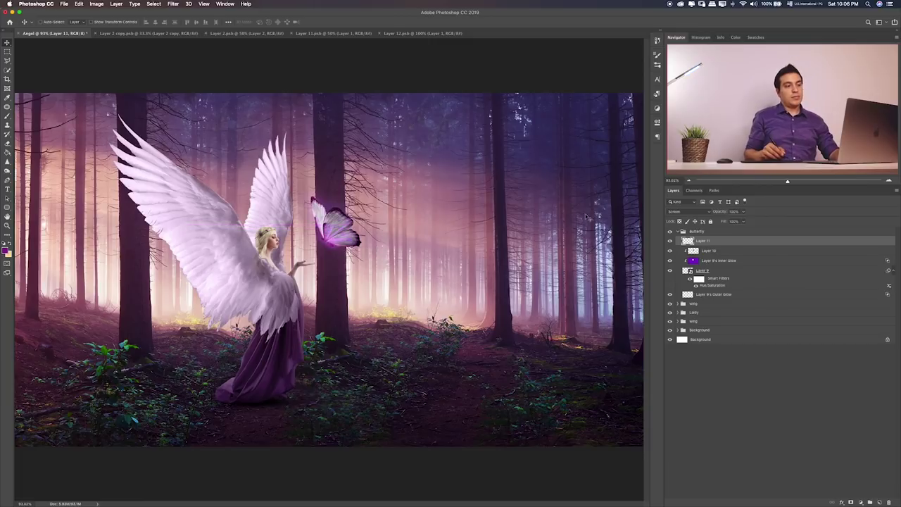
left_click(671, 241)
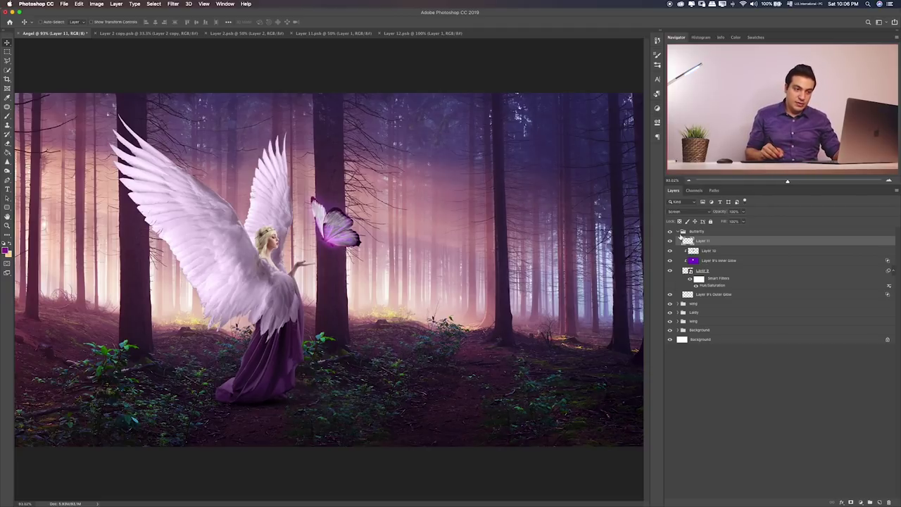
left_click(680, 233)
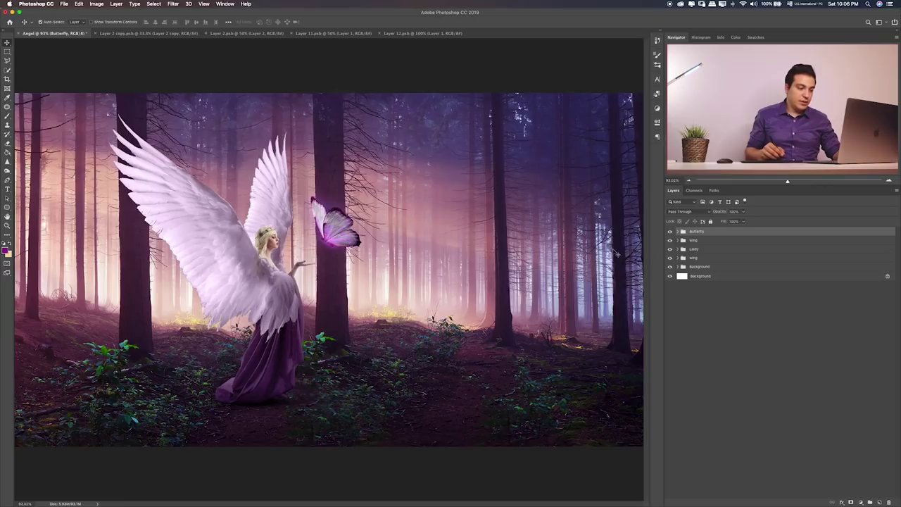
- Preview the mushroom images in the Items folder and open Layer 4.psb in Photoshop
key("super+Tab")
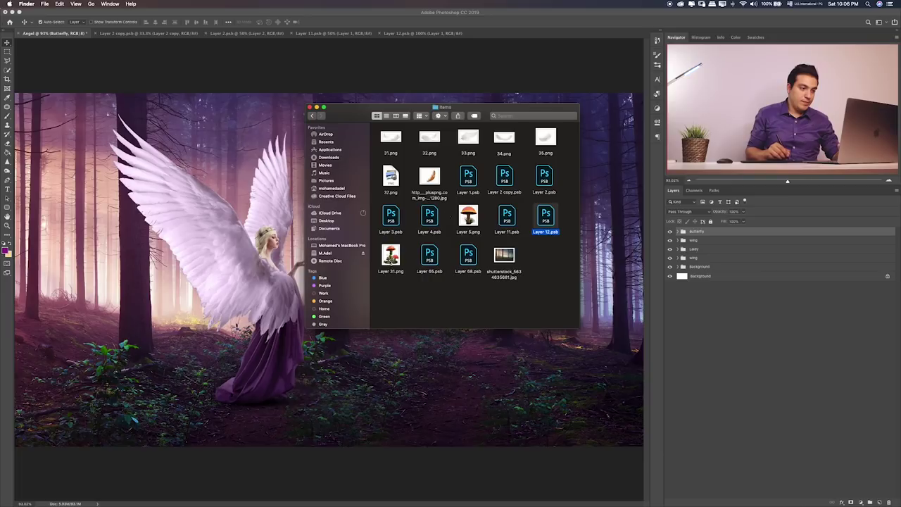
left_click(391, 255)
key("space")
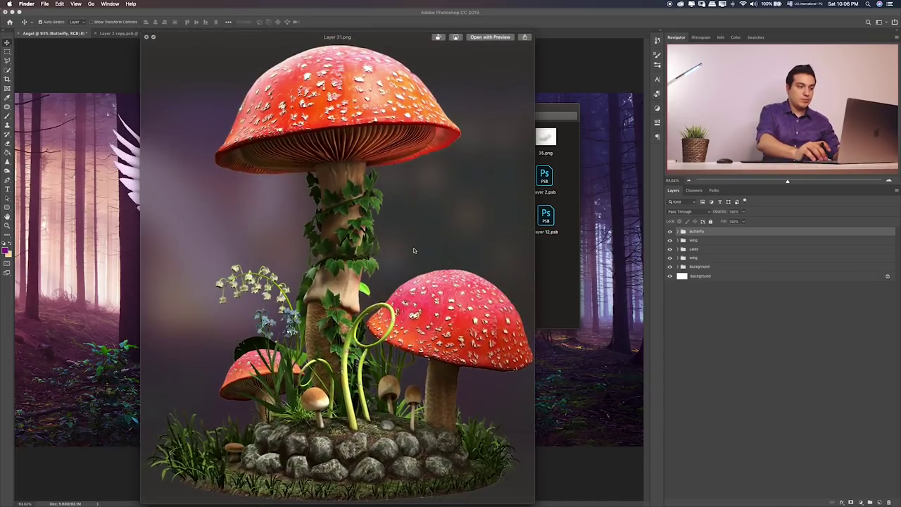
key("space")
key("Right")
key("space")
key("Right")
key("Right")
key("space")
key("Up")
key("space")
key("Left")
key("Left")
key("Right")
key("Left")
key("space")
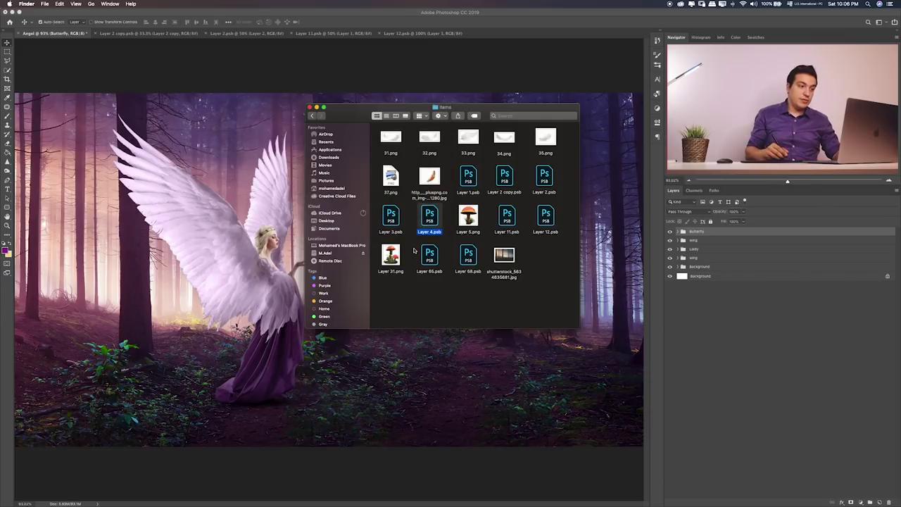
double_click(432, 220)
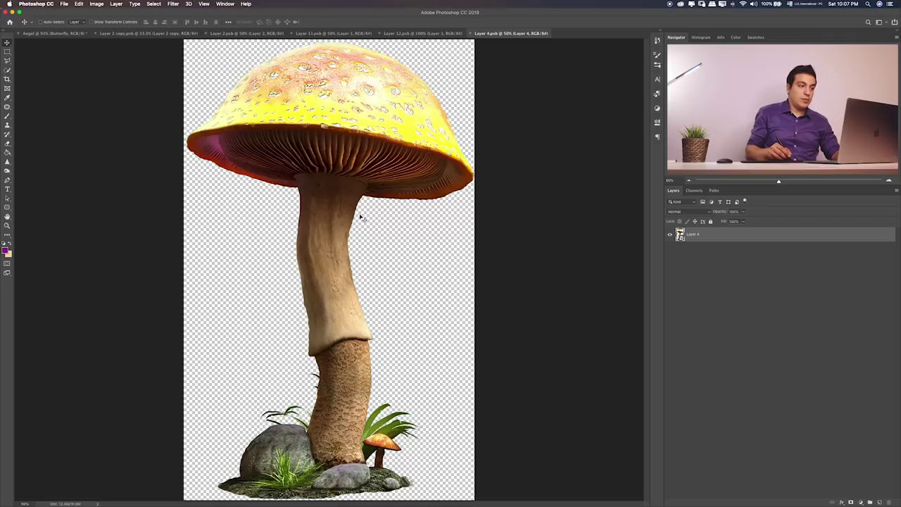
- Drag the yellow mushroom into the Angel scene and close all other source documents
left_click_drag(359, 215, 66, 36)
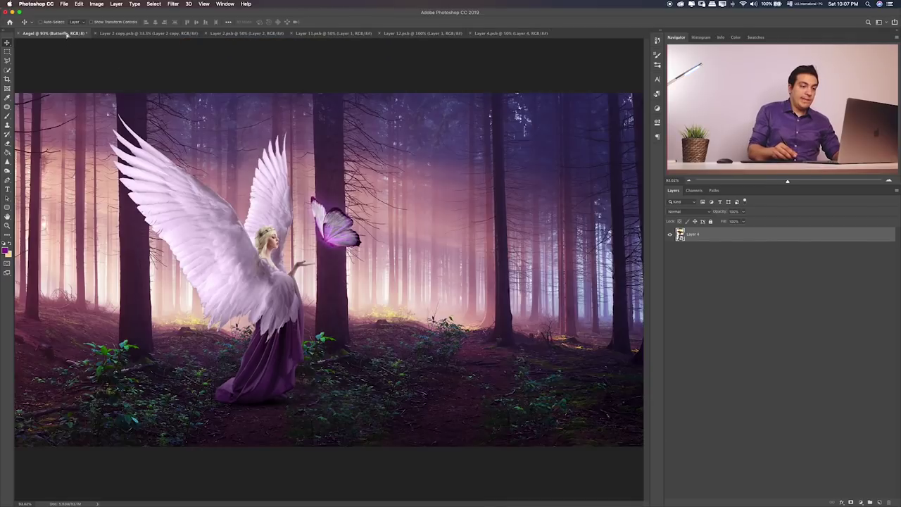
left_click_drag(332, 90, 503, 208)
left_click(507, 34)
key("super+w")
left_click(414, 33)
key("super+w")
left_click(341, 33)
key("super+w")
left_click(273, 33)
key("super+w")
left_click(179, 33)
key("super+w")
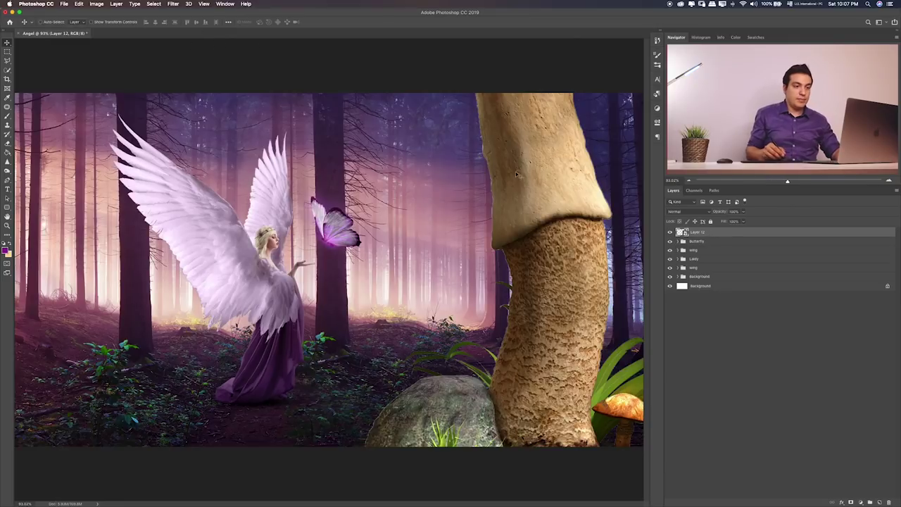
- Scale the mushroom down to fit the forest and move it to the right edge
key("super+t")
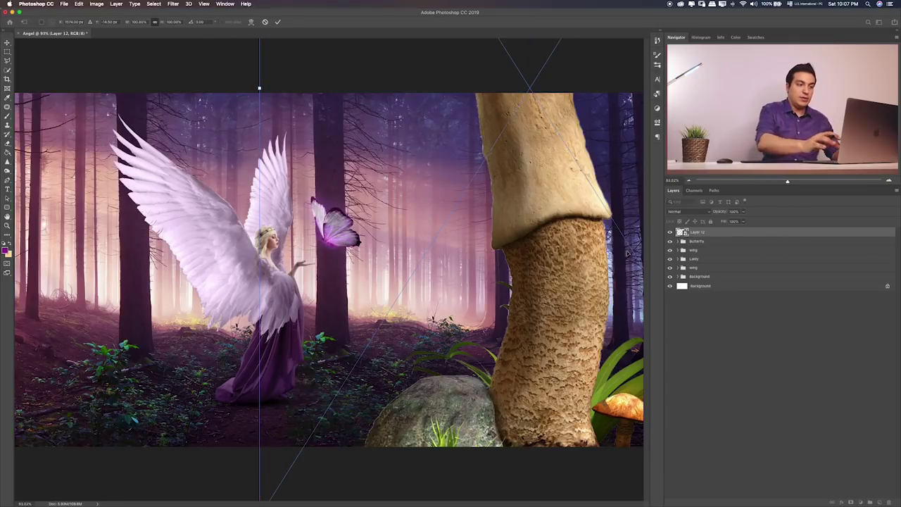
key("super+0")
mouse_move(505, 40)
left_mouse_down()
mouse_move(391, 221)
mouse_move(421, 202)
mouse_move(448, 240)
left_mouse_up()
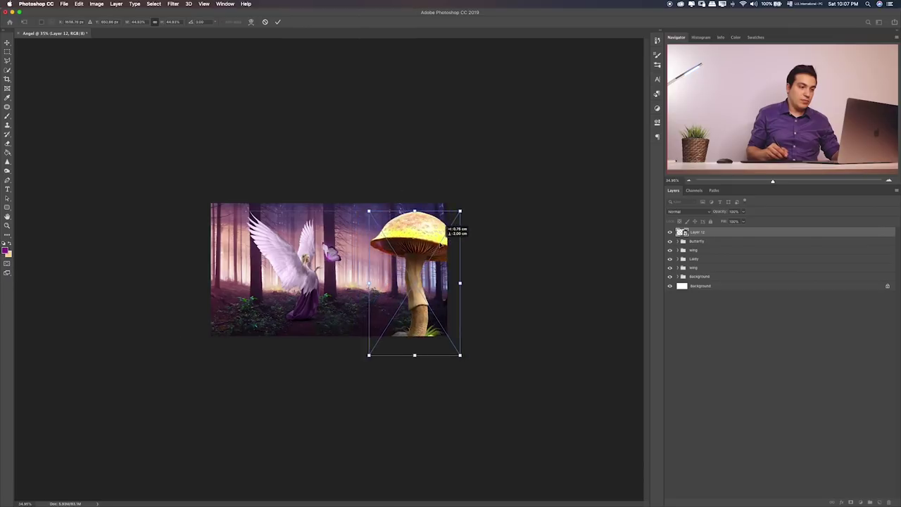
left_click_drag(448, 240, 444, 228)
key("Return")
key("super+0")
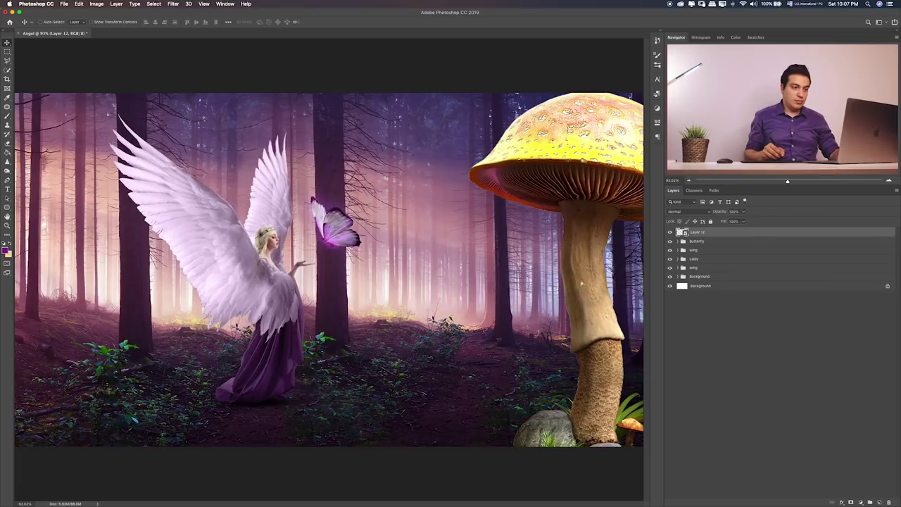
left_click_drag(581, 283, 584, 270)
- Shrink the mushroom slightly more and lower it so its base meets the ground
key("super+t")
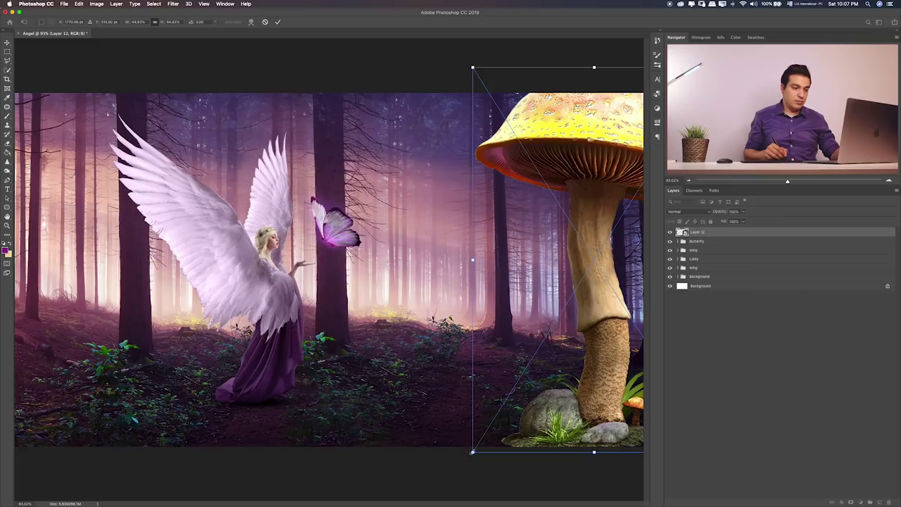
left_click_drag(471, 452, 483, 438)
mouse_move(538, 384)
left_mouse_down()
mouse_move(535, 402)
mouse_move(542, 400)
left_mouse_up()
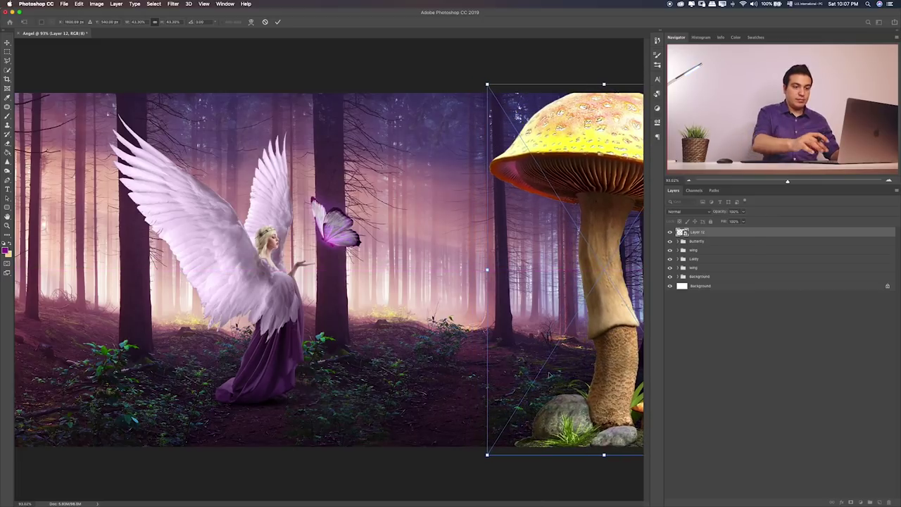
key("Return")
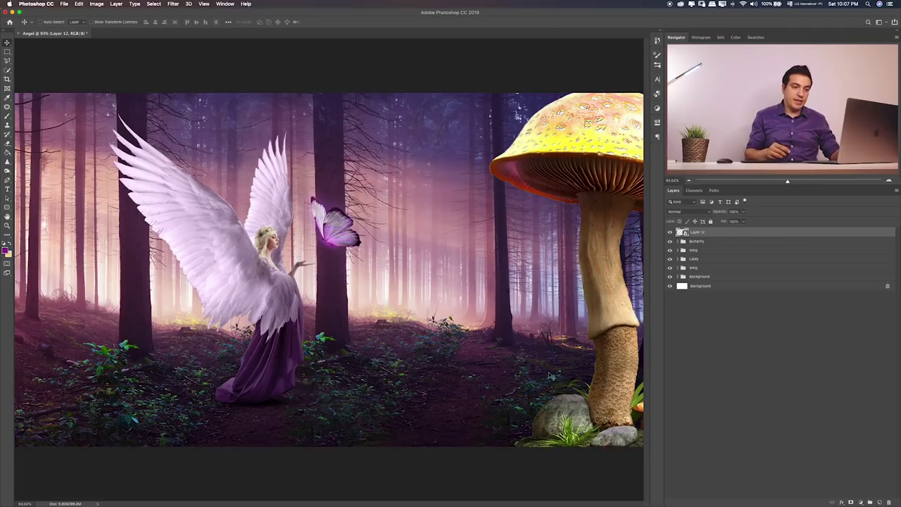
- Shift the Butterfly, wing and Lady groups slightly down and to the left
left_click(719, 243)
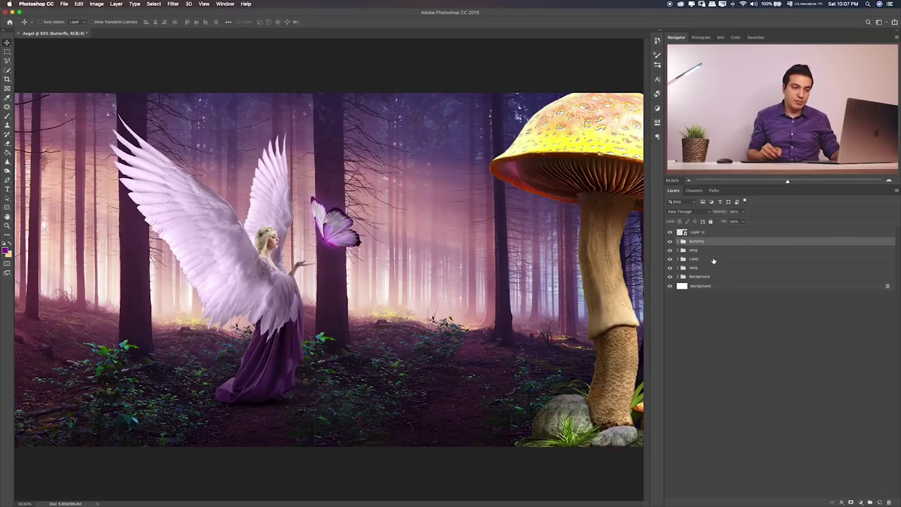
left_click(705, 269, "shift")
left_click_drag(444, 309, 438, 317)
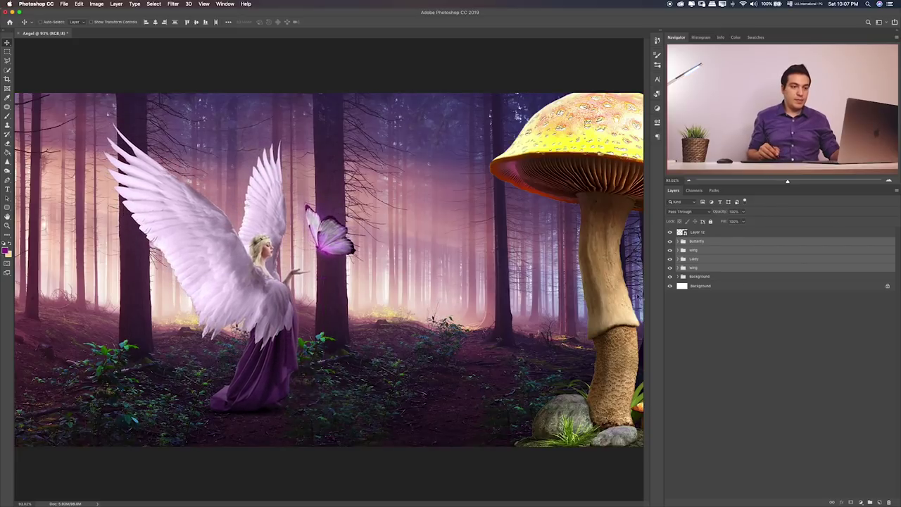
- Put mushroom Layer 12 into a new Group 1
left_click(745, 233)
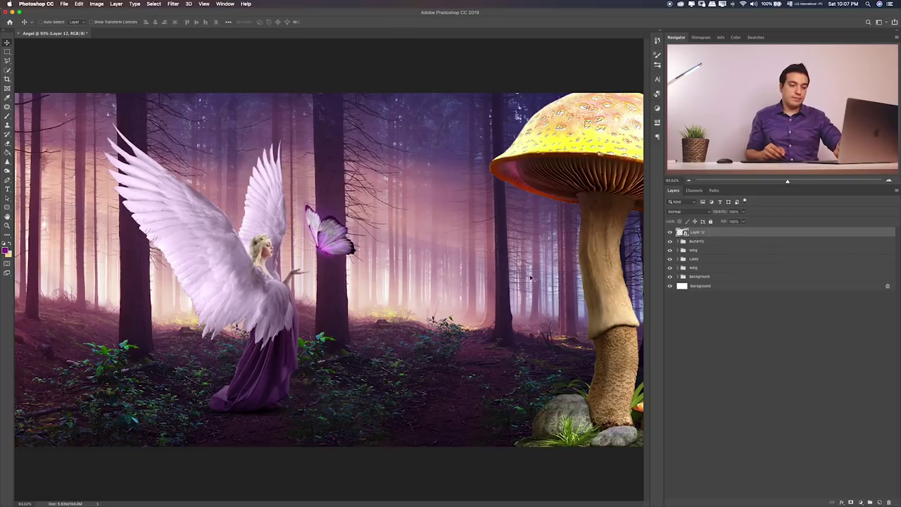
key("ctrl+1")
scroll(521, 277, "right", 5)
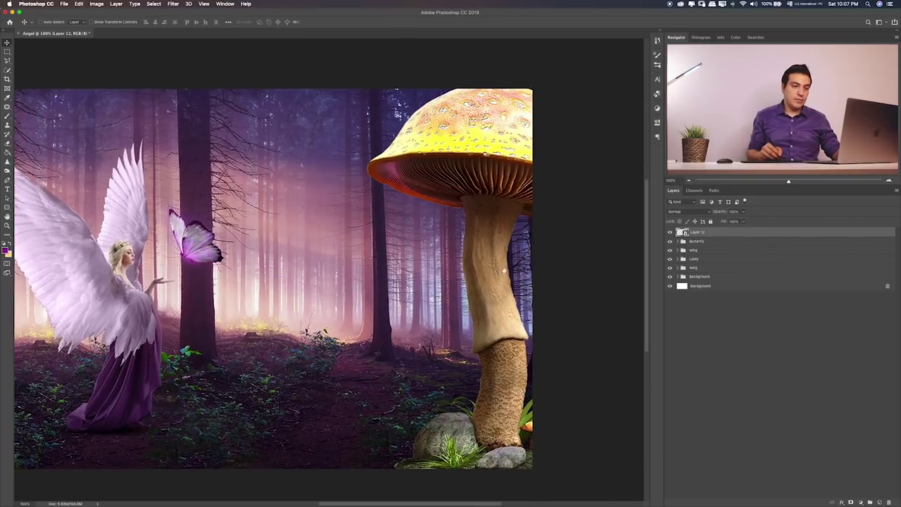
key("ctrl+g")
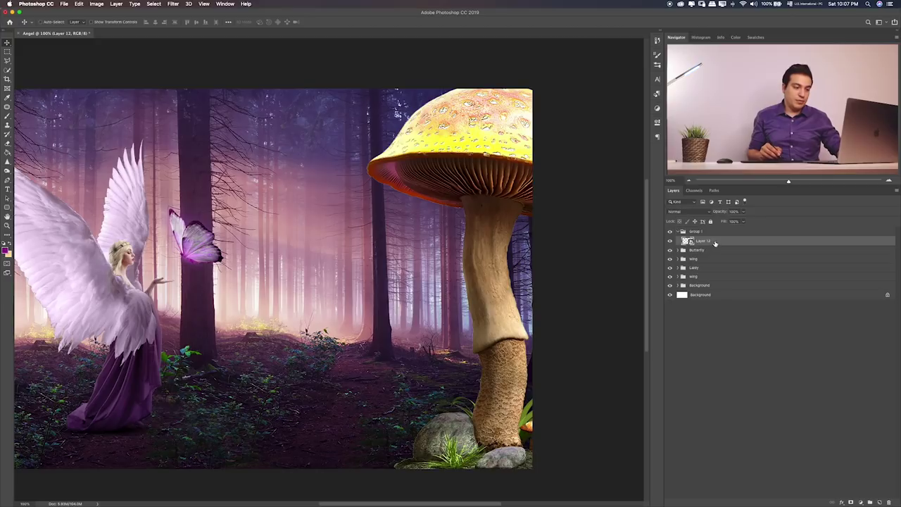
- Apply Hue -72, Saturation +23, Lightness -24 to the mushroom, then nudge it slightly left
key("ctrl+u")
left_click_drag(499, 180, 514, 180)
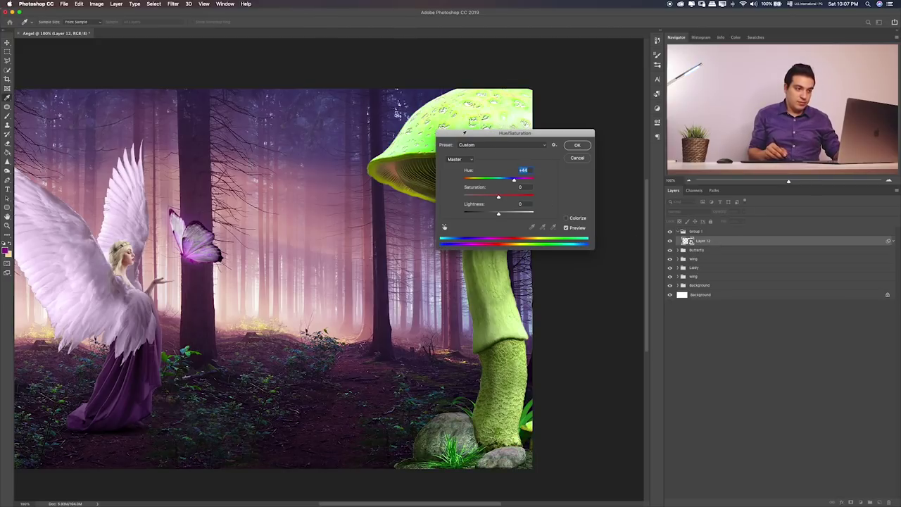
left_click_drag(463, 133, 164, 180)
mouse_move(214, 226)
left_mouse_down()
mouse_move(225, 226)
mouse_move(178, 235)
mouse_move(184, 244)
mouse_move(206, 244)
mouse_move(181, 263)
left_mouse_up()
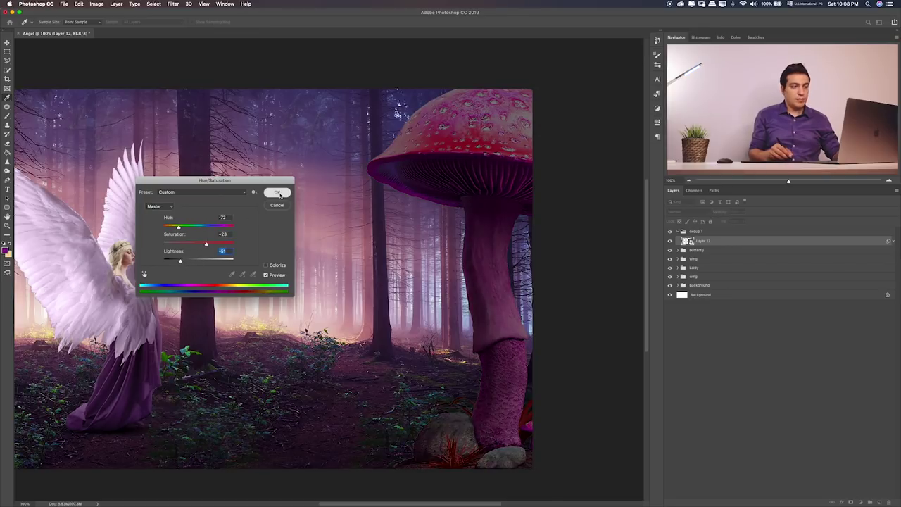
left_click_drag(185, 264, 190, 261)
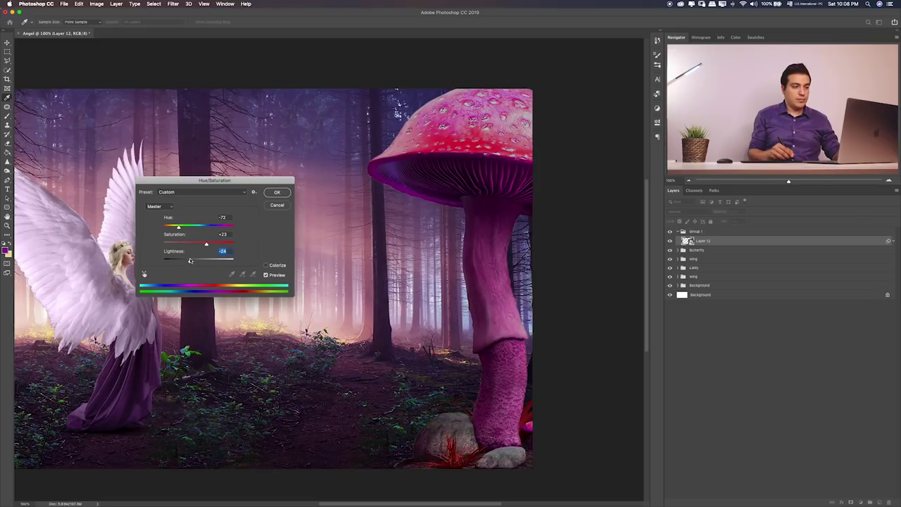
left_click(276, 192)
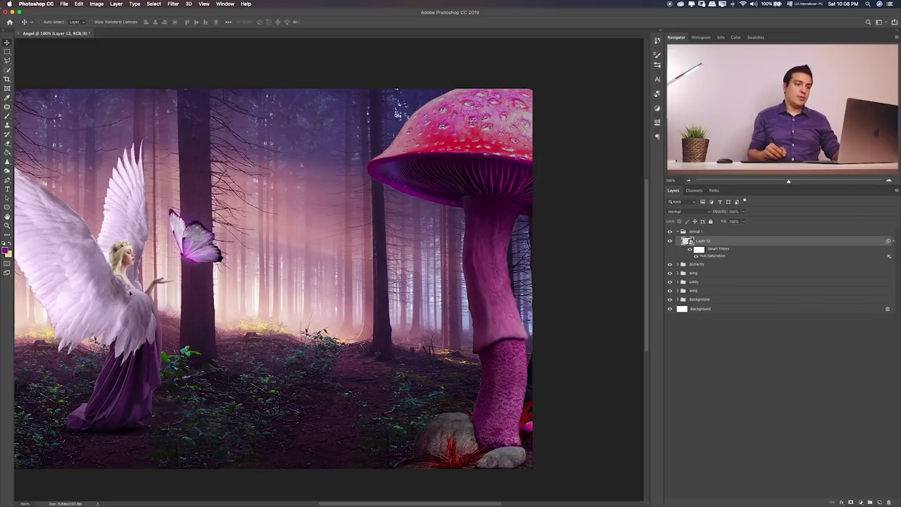
scroll(368, 281, "down", 1)
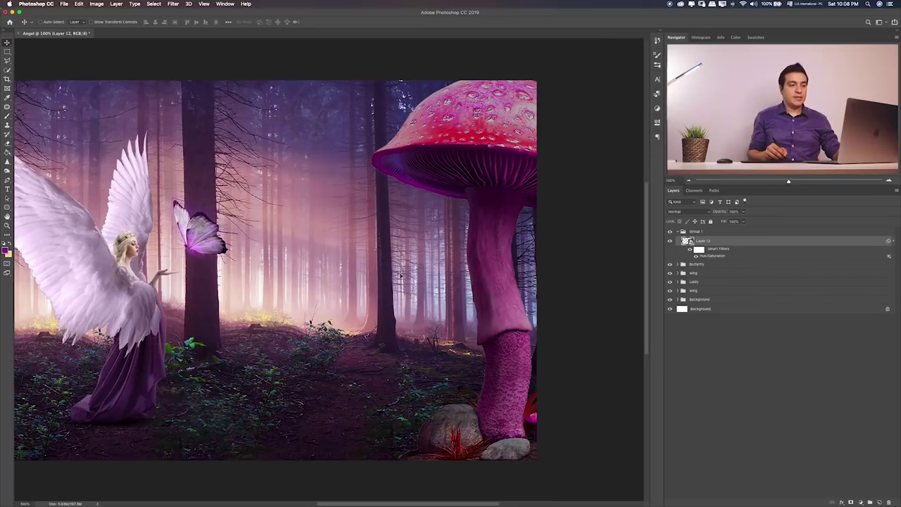
left_click_drag(480, 281, 482, 284)
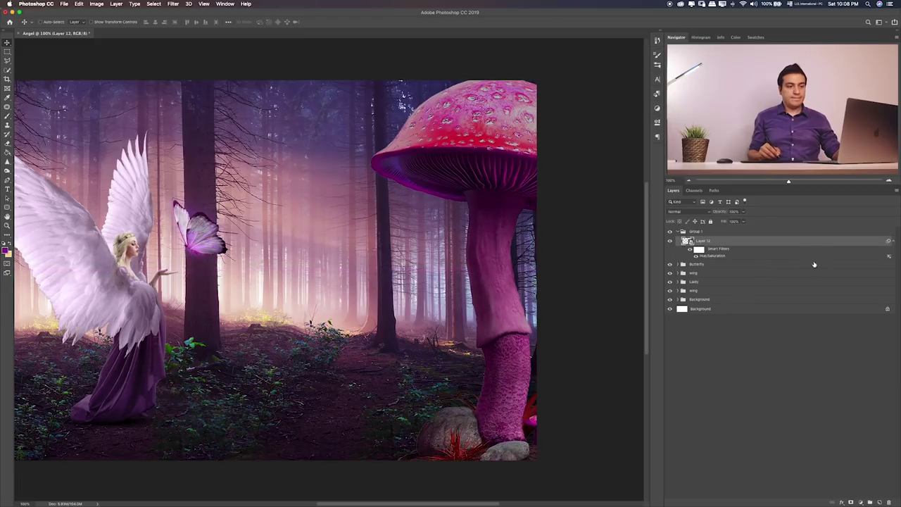
left_click(698, 251)
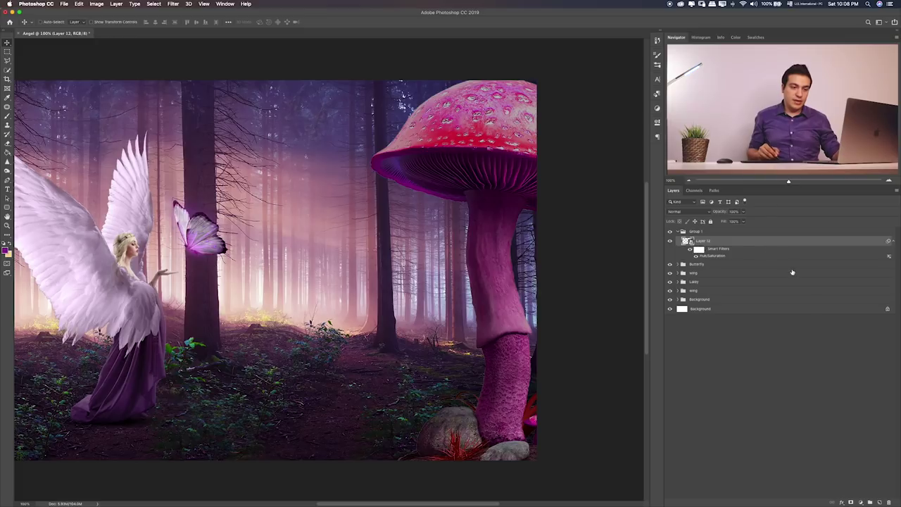
- On new Layer 13, paint magenta over the mushroom cap and stem in Lighten mode
left_click(879, 501)
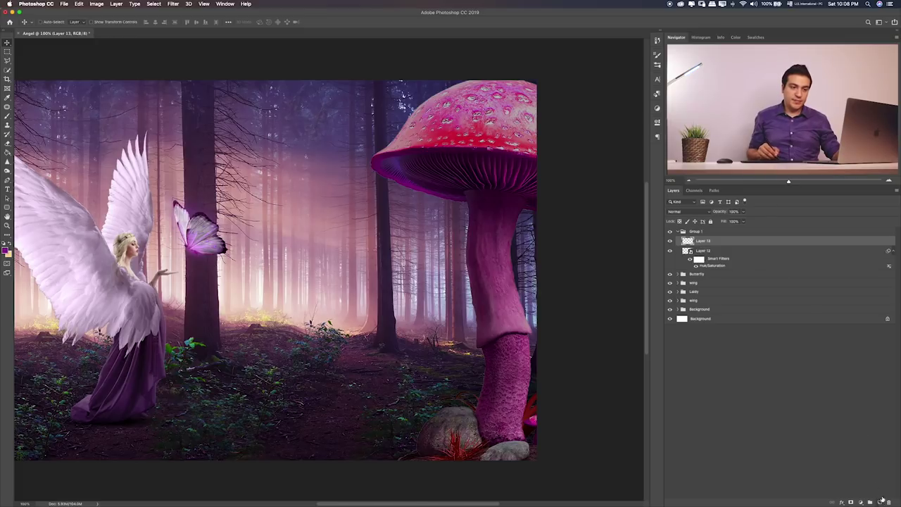
left_click(737, 250)
key("b")
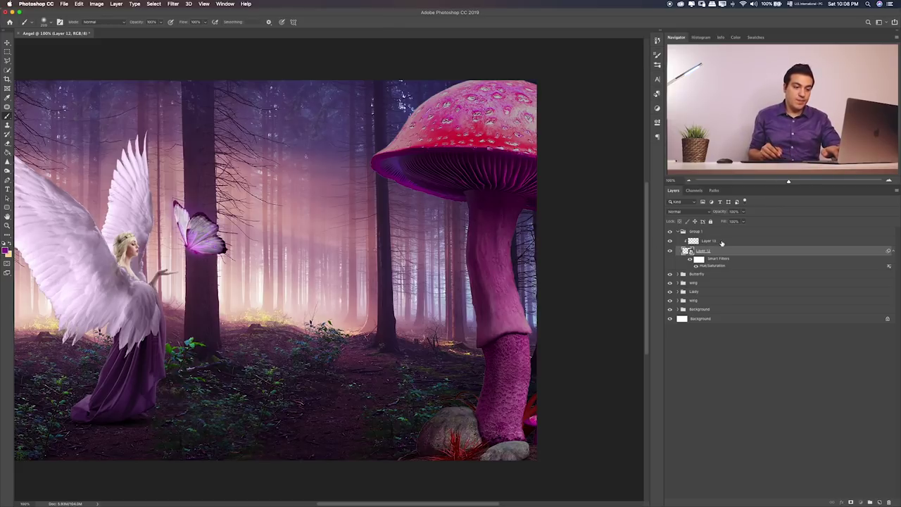
left_click(721, 243)
key("bracketright")
key("bracketright")
mouse_move(527, 161)
left_mouse_down()
mouse_move(533, 207)
mouse_move(440, 444)
left_mouse_up()
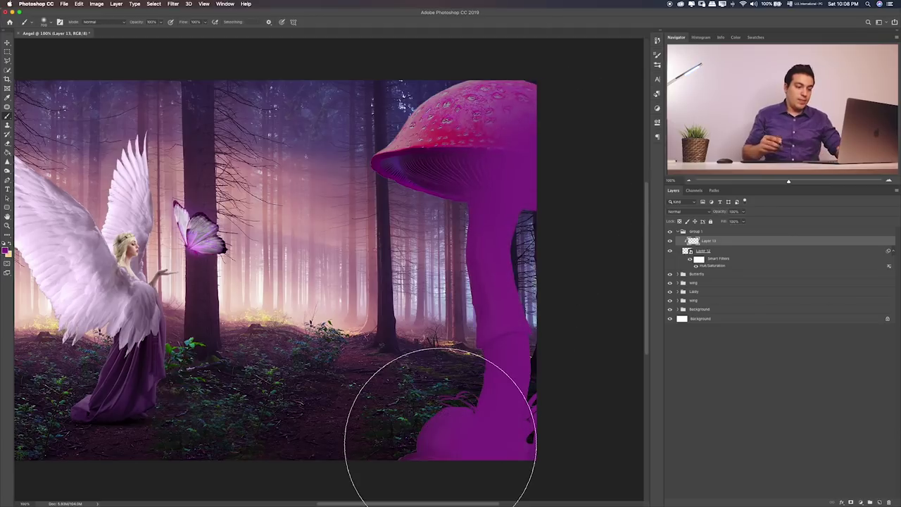
key("v")
key("shift+plus")
key("shift+plus")
key("shift+plus")
key("shift+plus")
key("shift+plus")
key("shift+plus")
key("shift+plus")
key("shift+plus")
key("shift+plus")
key("shift+plus")
key("shift+plus")
key("shift+plus")
key("shift+plus")
key("shift+plus")
key("shift+plus")
key("shift+plus")
key("shift+plus")
key("shift+plus")
key("shift+plus")
key("shift+plus")
key("shift+plus")
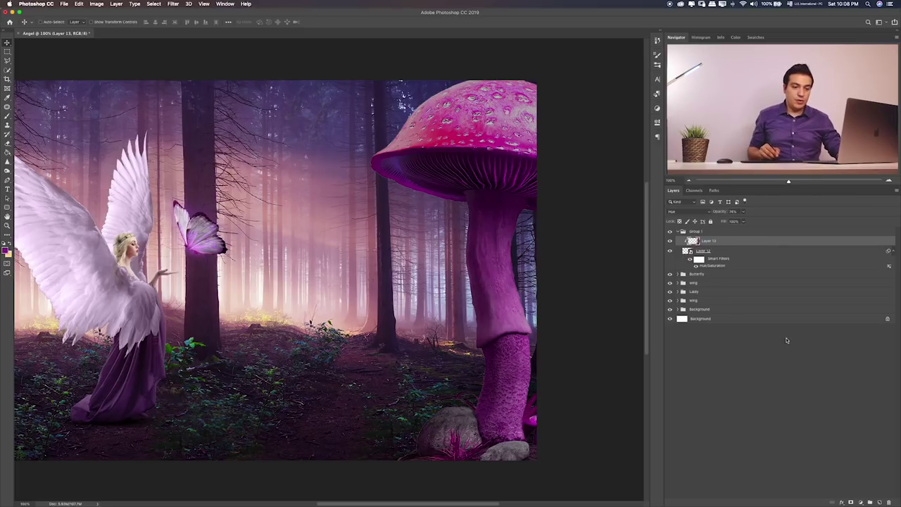
- On new Layer 14, paint magenta over the cap and blend it in Saturation mode
left_click(877, 502)
key("b")
mouse_move(439, 110)
left_mouse_down()
mouse_move(422, 134)
mouse_move(435, 164)
left_mouse_up()
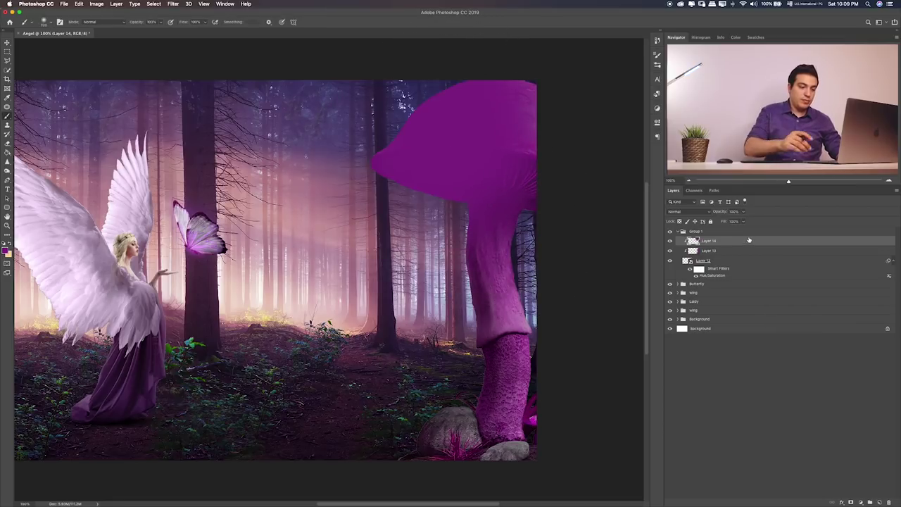
key("v")
key("shift+plus")
key("shift+plus")
key("shift+plus")
key("shift+plus")
key("shift+plus")
key("shift+plus")
key("shift+plus")
key("shift+plus")
key("shift+plus")
key("shift+plus")
key("shift+plus")
key("shift+plus")
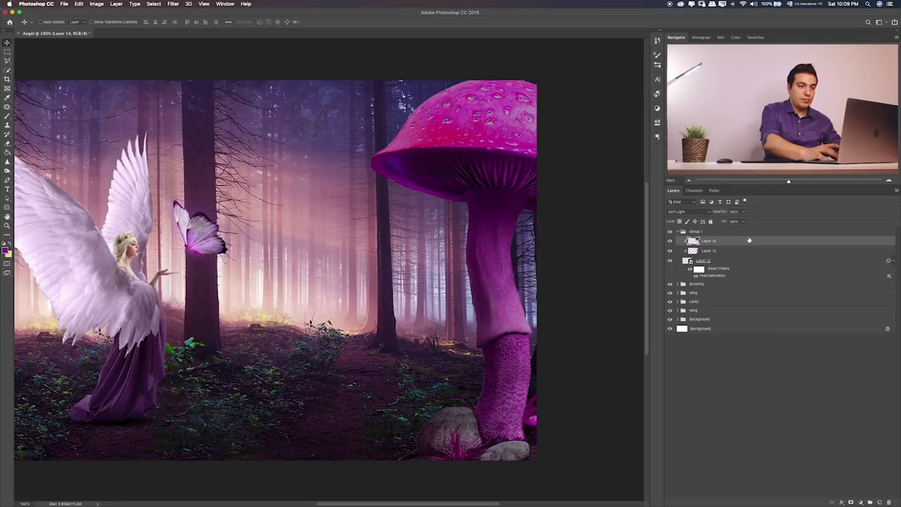
key("shift+minus")
key("shift+plus")
key("shift+plus")
key("shift+plus")
key("shift+plus")
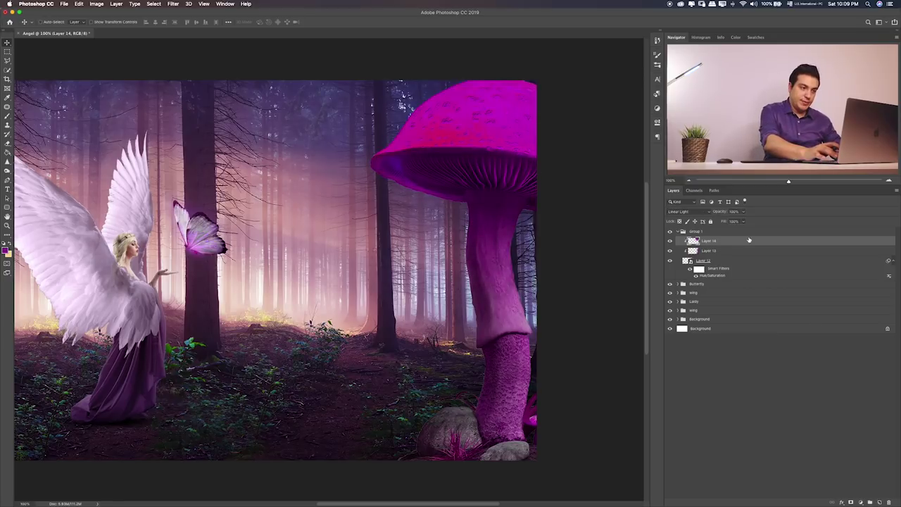
key("shift+plus")
key("shift+plus")
key("shift+plus")
key("shift+plus")
key("shift+plus")
key("shift+plus")
key("shift+plus")
key("shift+minus")
key("shift+plus")
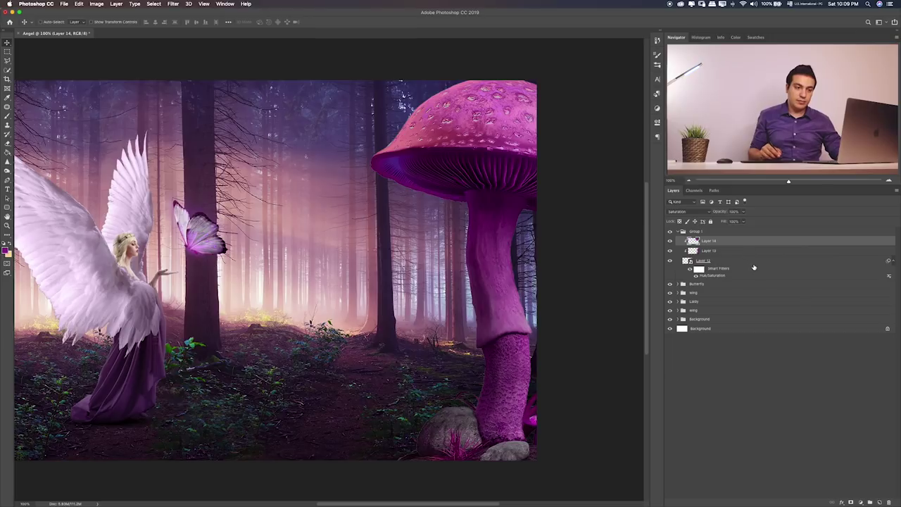
- On a new layer above Layer 12, paint black over the mushroom stem and rocks
left_click(759, 261)
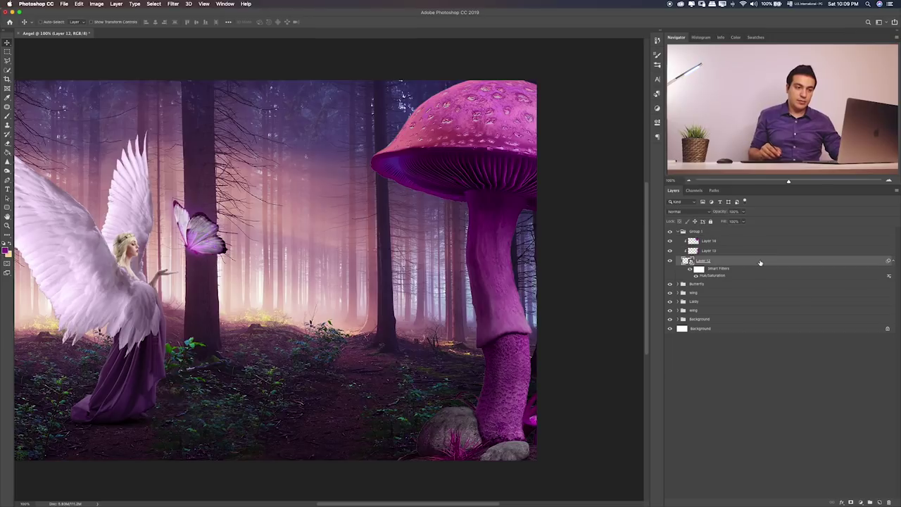
left_click(878, 502)
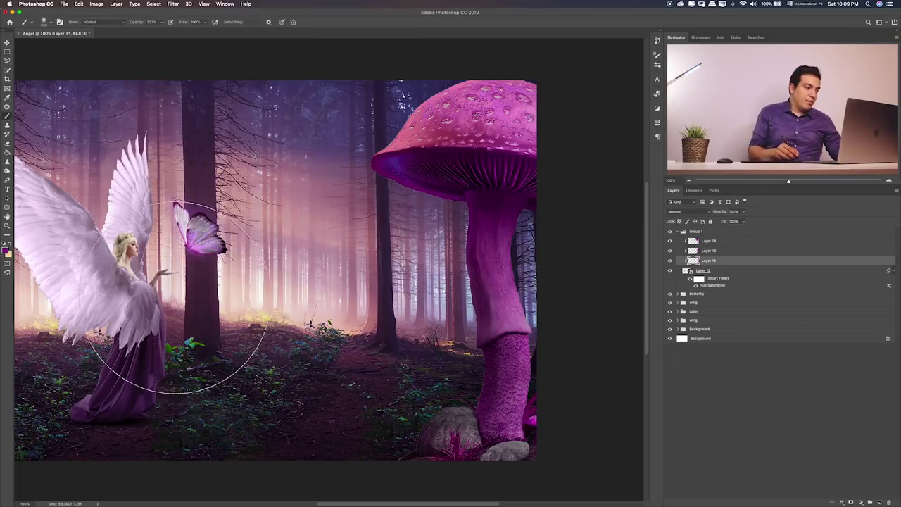
left_click(5, 250)
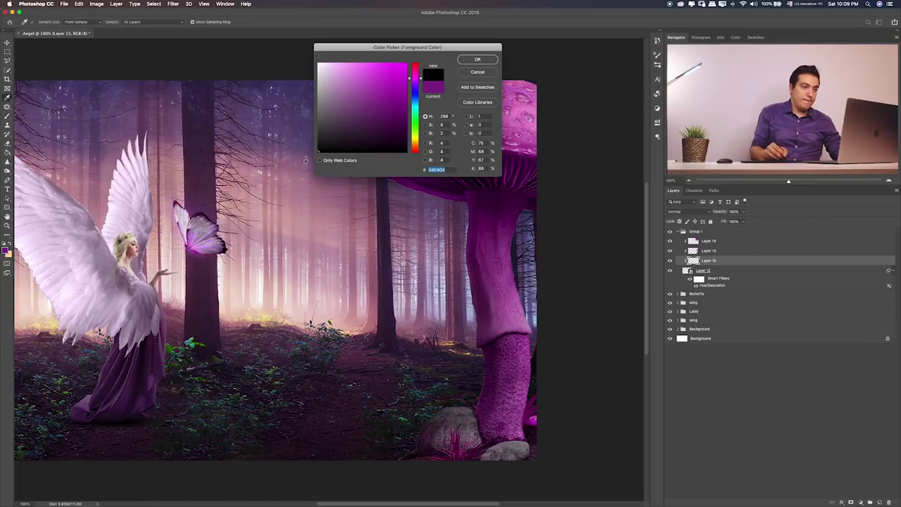
left_click(492, 63)
key("b")
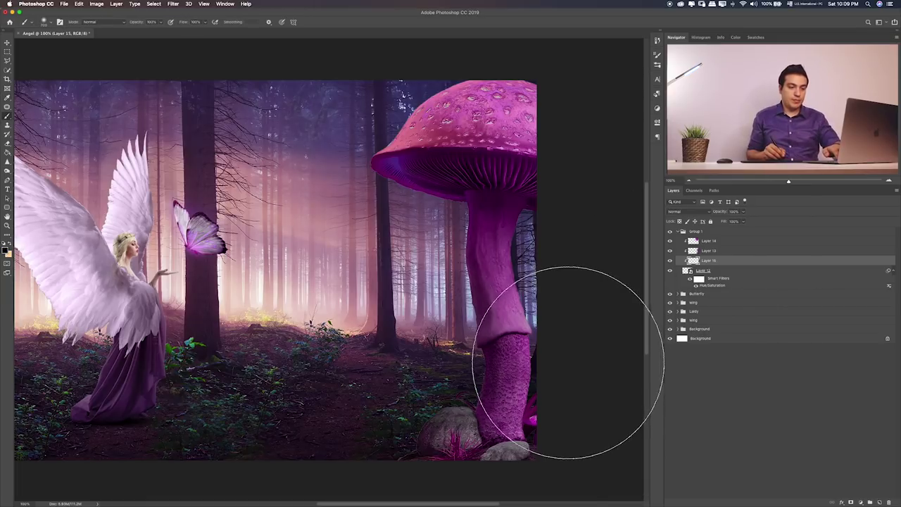
mouse_move(560, 365)
left_mouse_down()
mouse_move(378, 422)
mouse_move(493, 376)
mouse_move(539, 312)
mouse_move(536, 383)
left_mouse_up()
key("[")
key("[")
- Set the black shading layer's blend mode to Soft Light
key("v")
key("shift+alt+s")
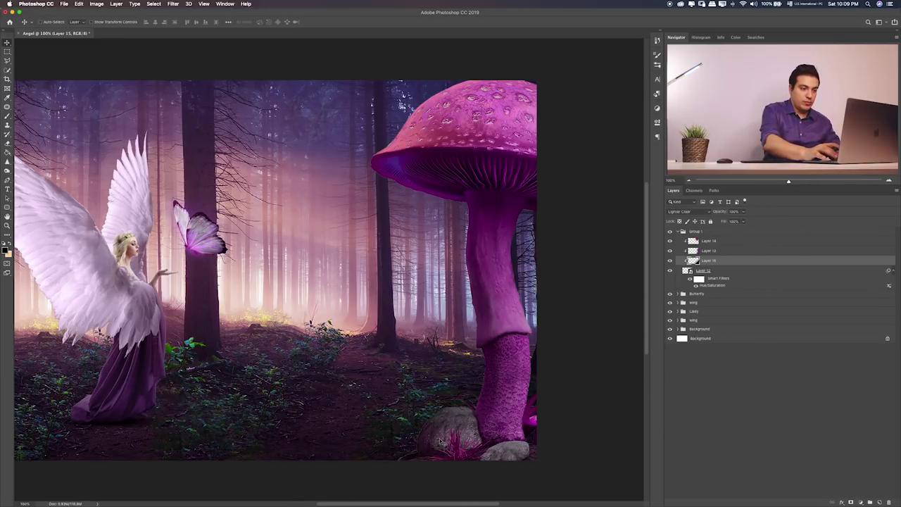
key("shift+plus")
key("shift+plus")
key("shift+plus")
key("shift+minus")
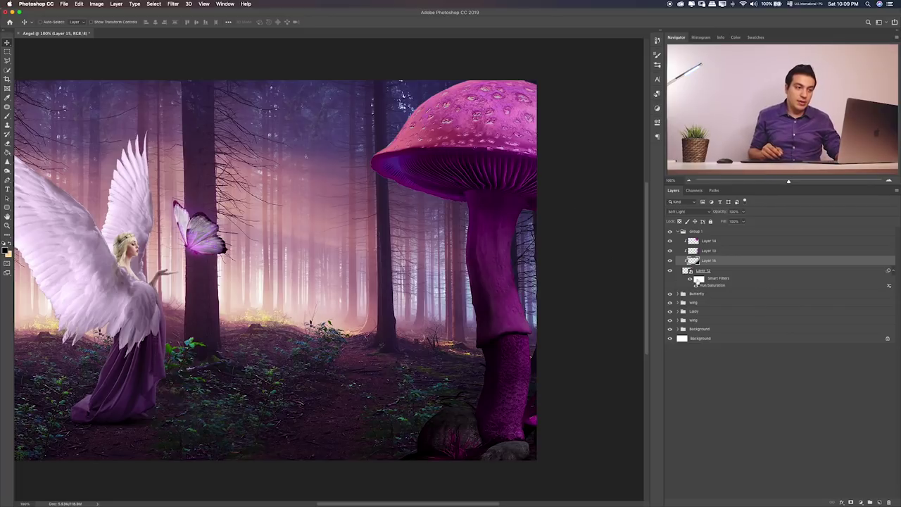
- Darken the underside of the mushroom cap and lower the shading layer's opacity
key("b")
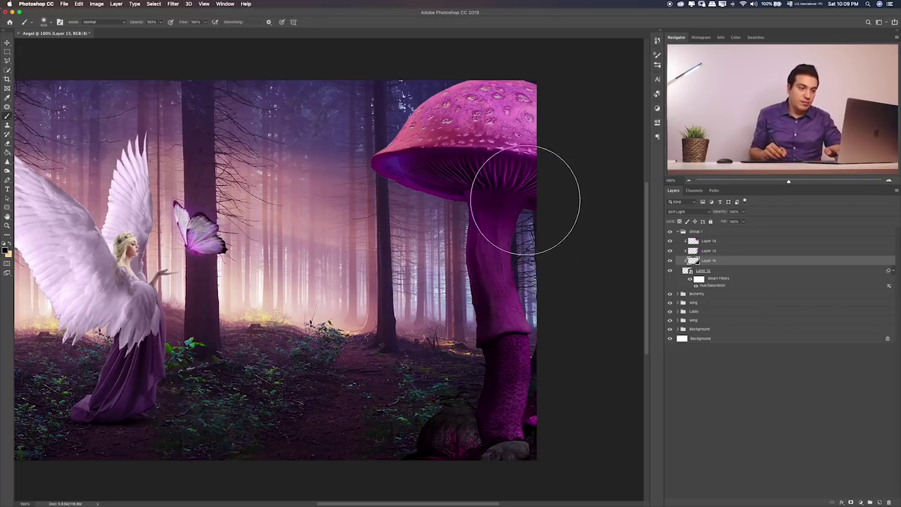
mouse_move(542, 196)
left_mouse_down()
mouse_move(475, 187)
mouse_move(485, 184)
left_mouse_up()
mouse_move(558, 190)
left_mouse_down()
mouse_move(409, 181)
mouse_move(515, 185)
left_mouse_up()
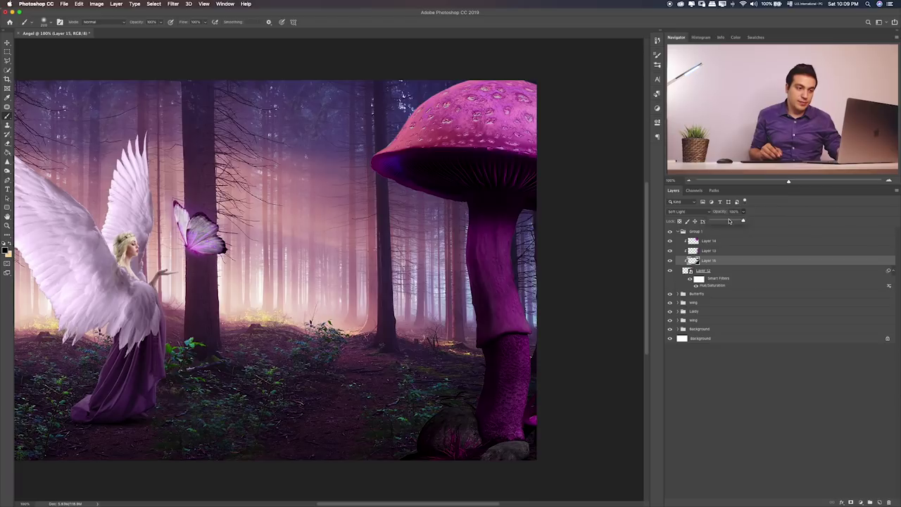
left_click(729, 221)
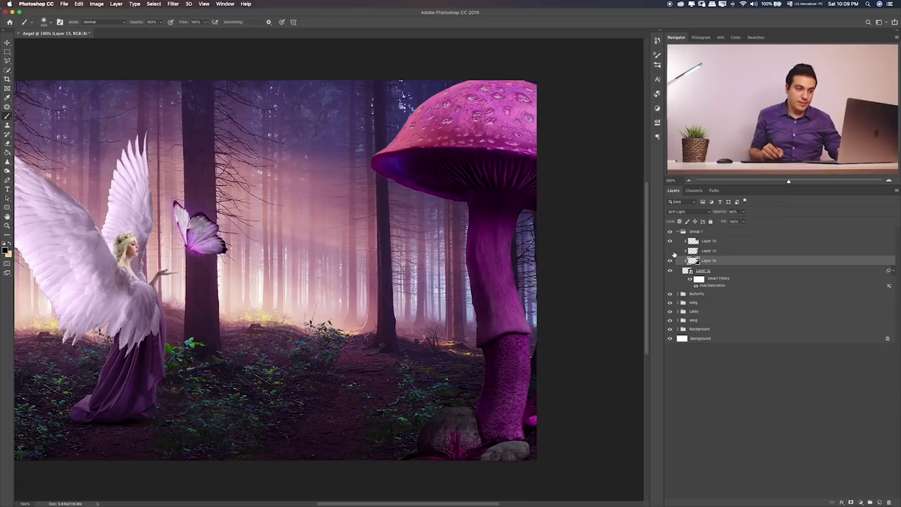
- Paint Layer 12's filter mask at 20% opacity to restore warm orange along the cap's upper-left edge
left_click(698, 280)
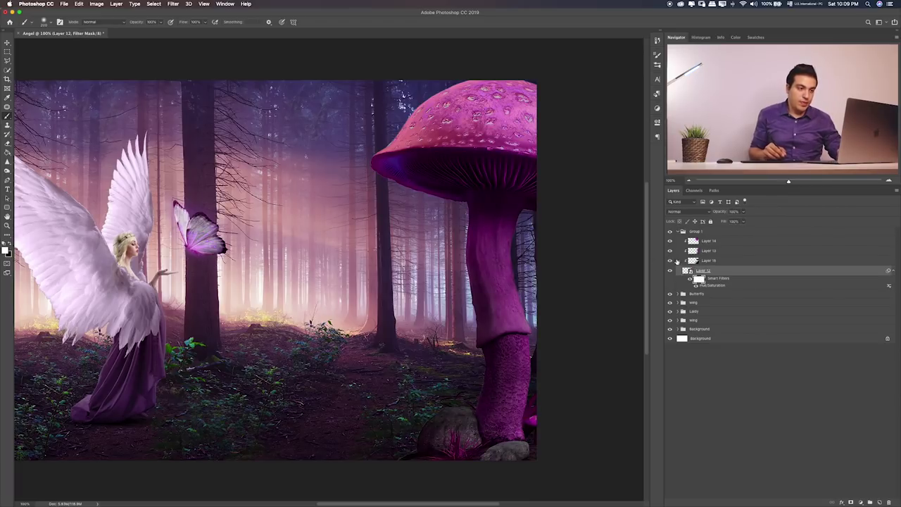
key("bracketright")
key("bracketright")
key("bracketright")
key("2")
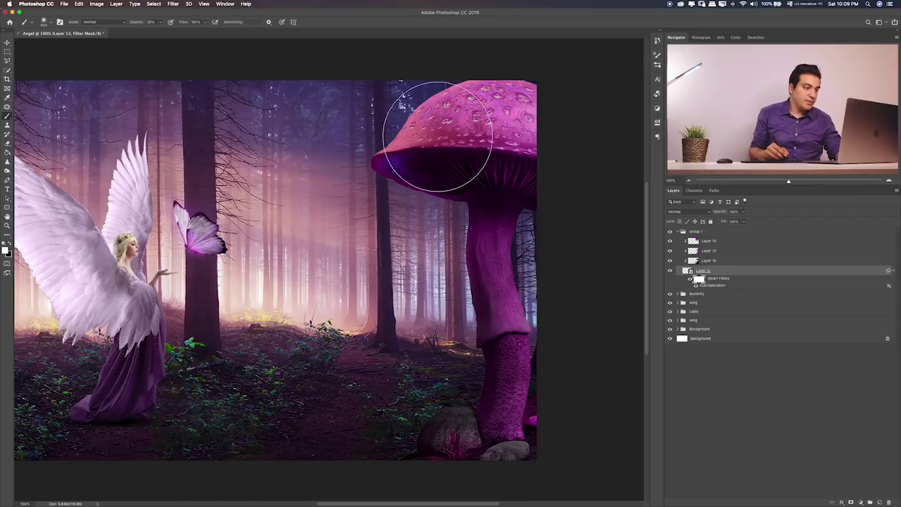
key("bracketleft")
key("bracketleft")
key("bracketleft")
mouse_move(476, 73)
left_mouse_down()
mouse_move(418, 91)
mouse_move(426, 91)
mouse_move(381, 174)
mouse_move(412, 181)
mouse_move(407, 191)
left_mouse_up()
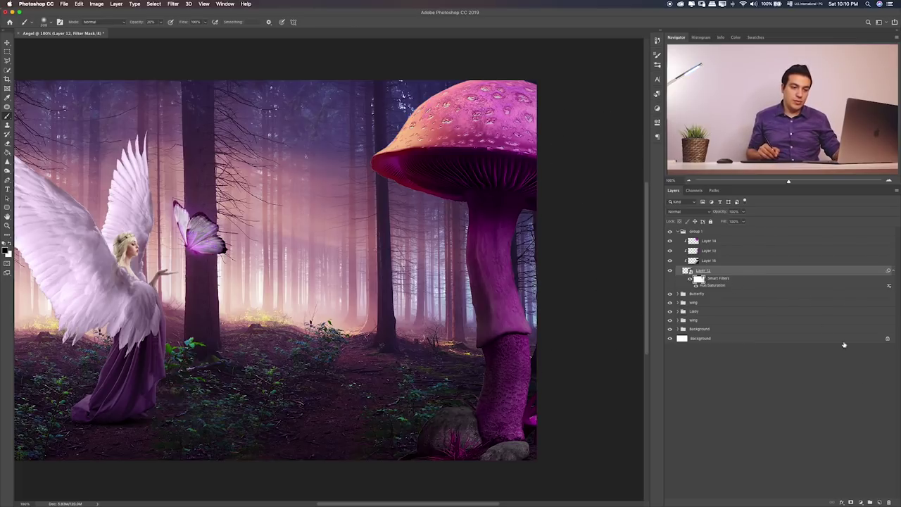
- Add a new layer and paint black over the mushroom with a large, full-opacity brush
left_click(878, 503)
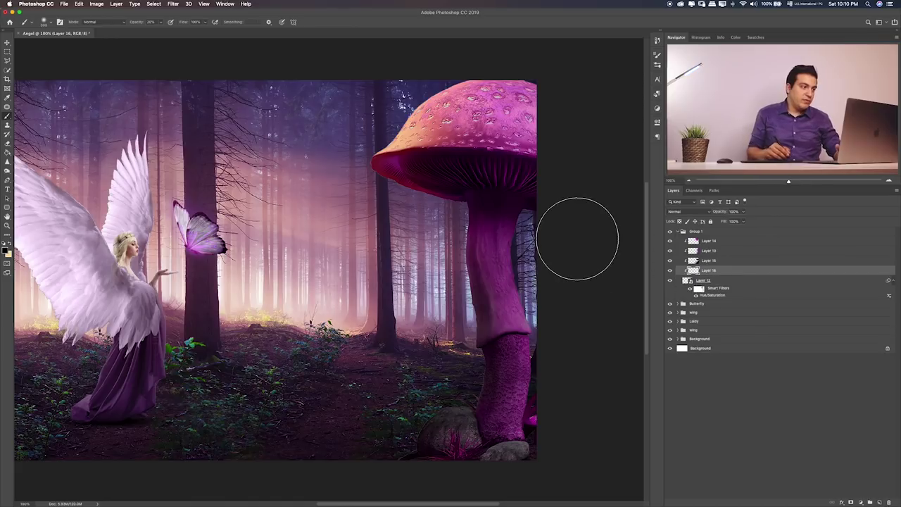
key("bracketright")
key("bracketright")
key("bracketright")
key("bracketright")
mouse_move(513, 141)
left_mouse_down()
mouse_move(507, 137)
mouse_move(525, 156)
mouse_move(521, 389)
left_mouse_up()
key("0")
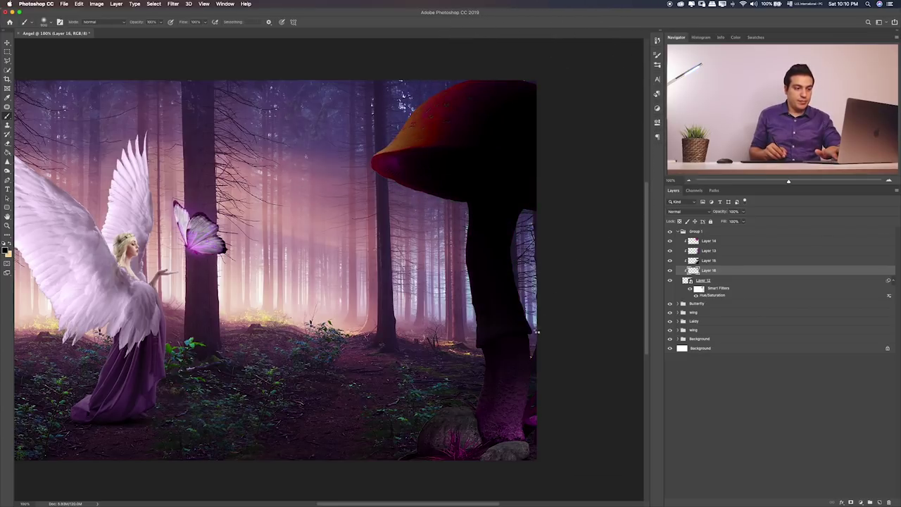
- Cycle the shading layer through Multiply, Overlay, Luminosity, Lighten, Hard Light and other blend modes
key("v")
key("shift+alt+m")
key("shift+plus")
key("shift+plus")
key("shift+plus")
key("shift+plus")
key("shift+plus")
key("shift+plus")
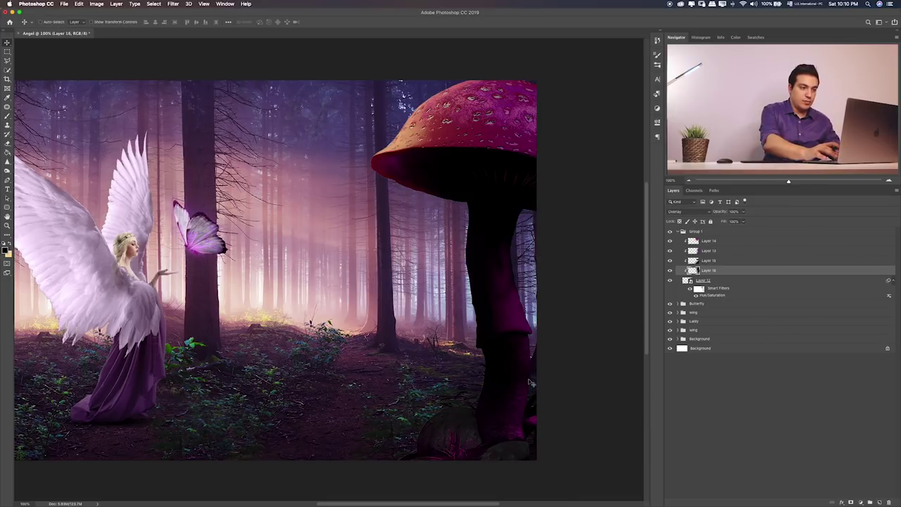
key("shift+plus")
key("shift+plus")
key("shift+plus")
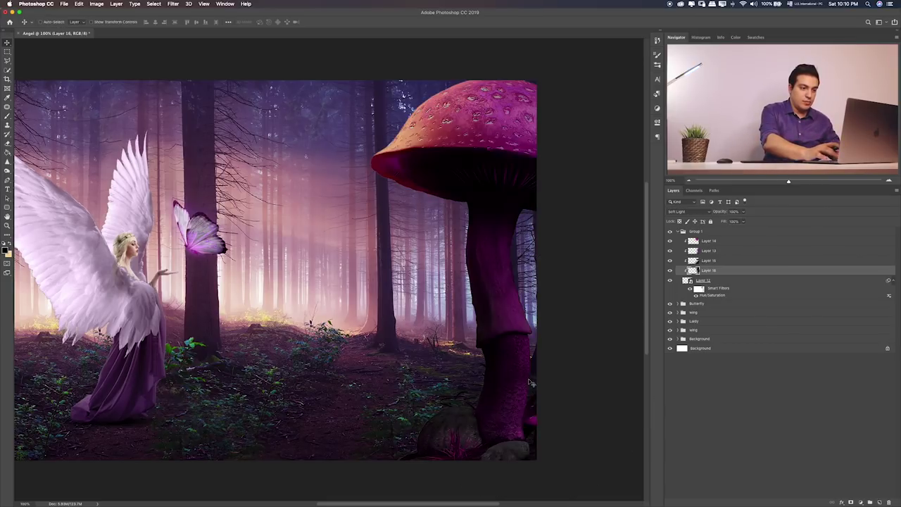
key("shift+plus")
key("shift+plus")
key("shift+plus")
key("shift+plus")
key("shift+plus")
key("shift+plus")
key("shift+plus")
key("shift+plus")
key("shift+plus")
key("shift+plus")
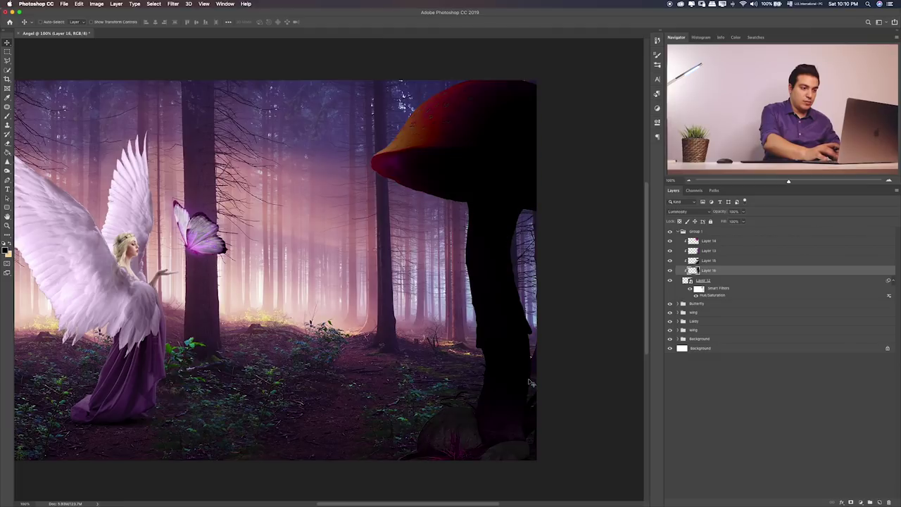
key("shift+plus")
key("shift+plus")
key("shift+plus")
key("shift+plus")
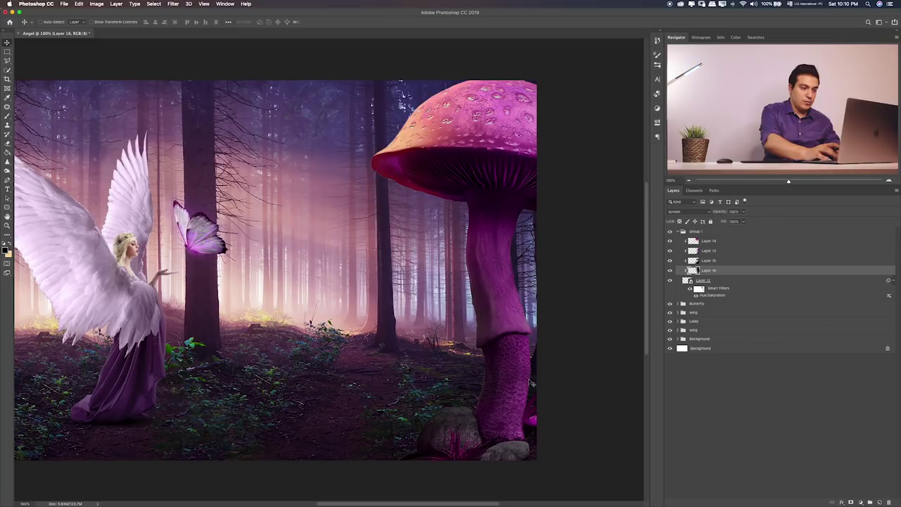
key("shift+plus")
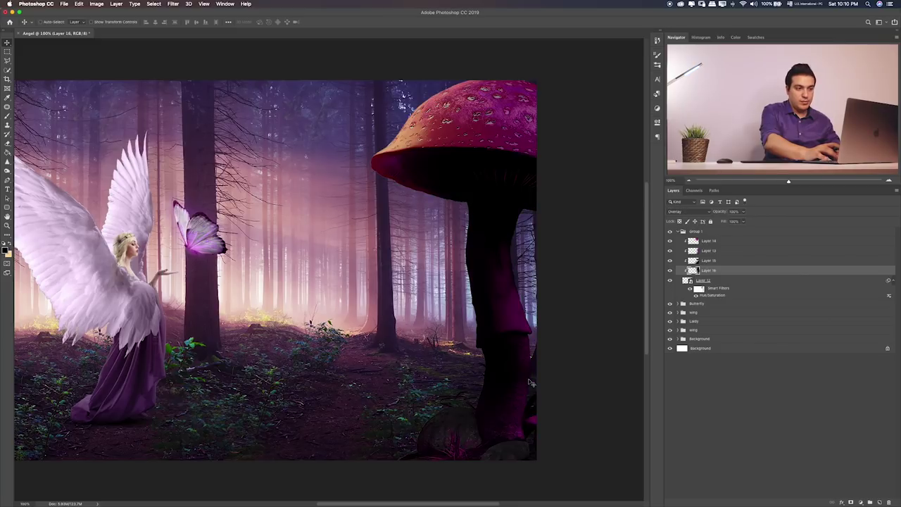
key("shift+plus")
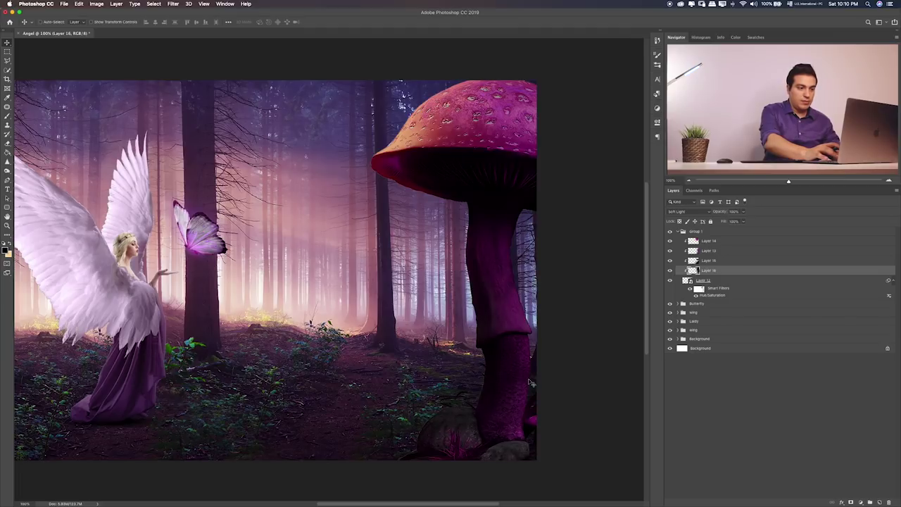
key("shift+plus")
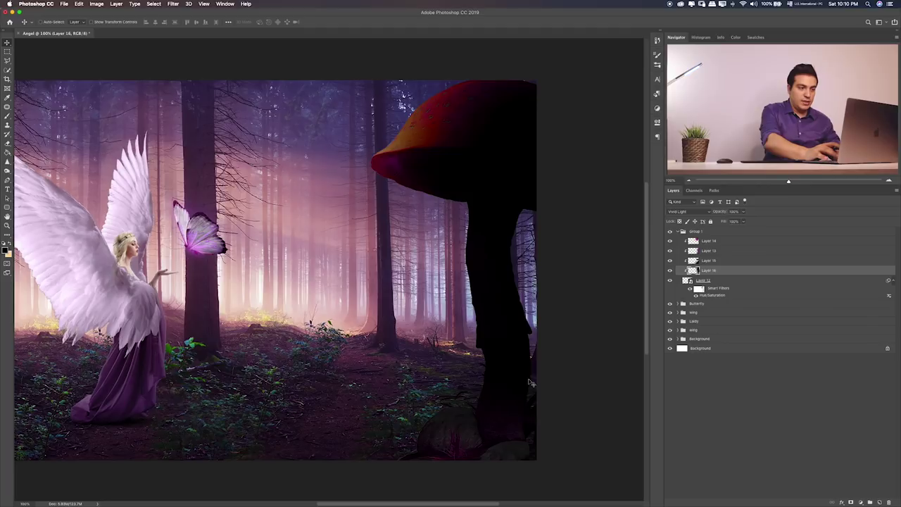
key("shift+plus")
key("shift+plus")
key("shift+plus")
key("shift+plus")
key("shift+plus")
key("shift+plus")
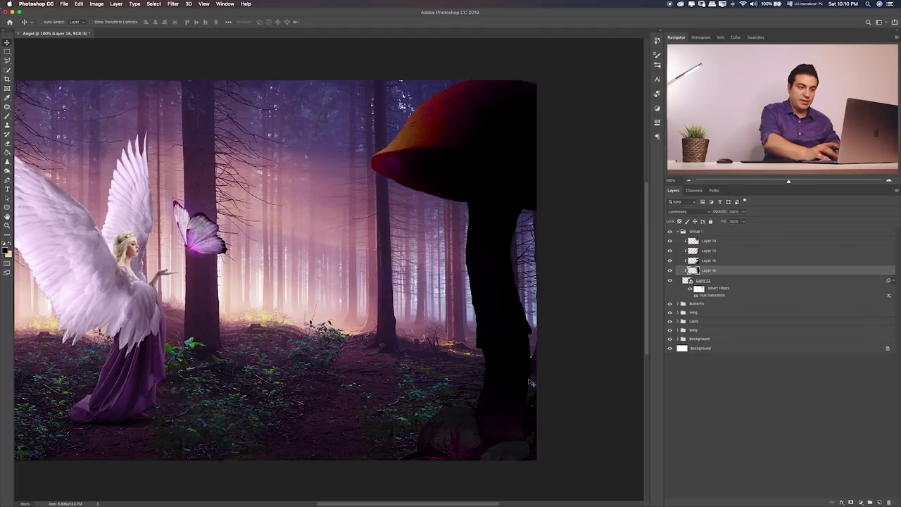
key("shift+plus")
key("shift+plus")
key("shift+plus")
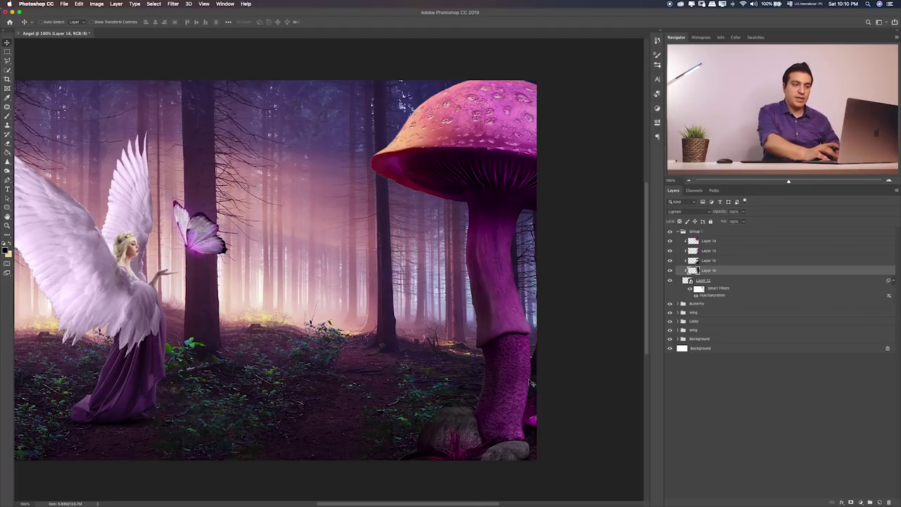
key("shift+plus")
key("shift+plus")
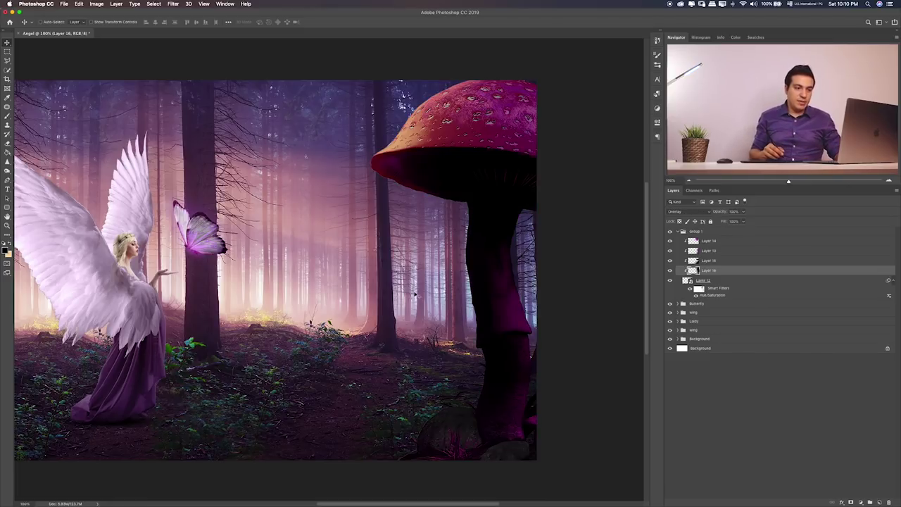
- Zoom to 200% and erase Layer 16's shading over the cap edge and gills with a small eraser
key("ctrl+plus")
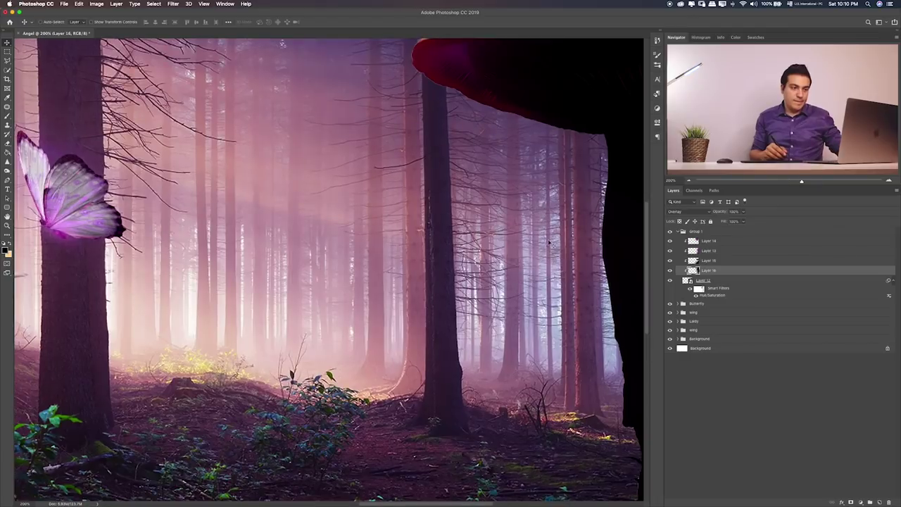
mouse_move(525, 213)
left_mouse_down()
mouse_move(381, 258)
mouse_move(311, 326)
left_mouse_up()
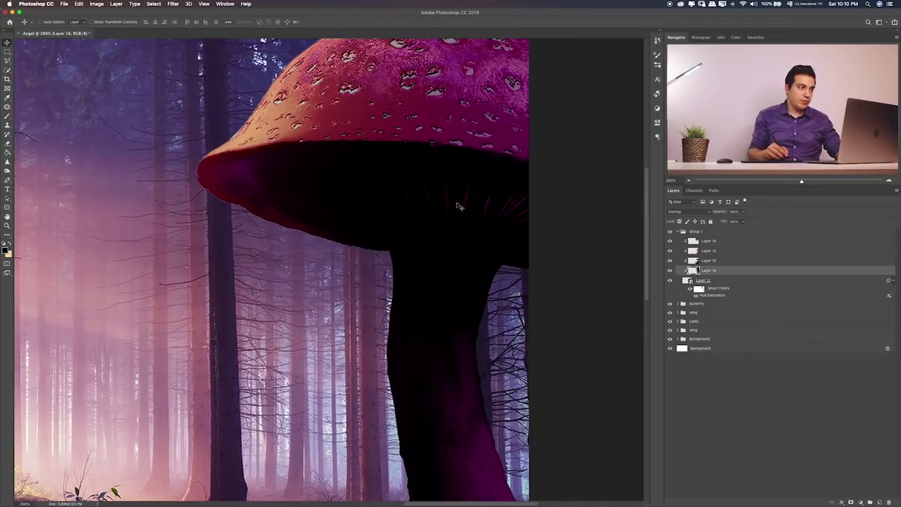
key("b")
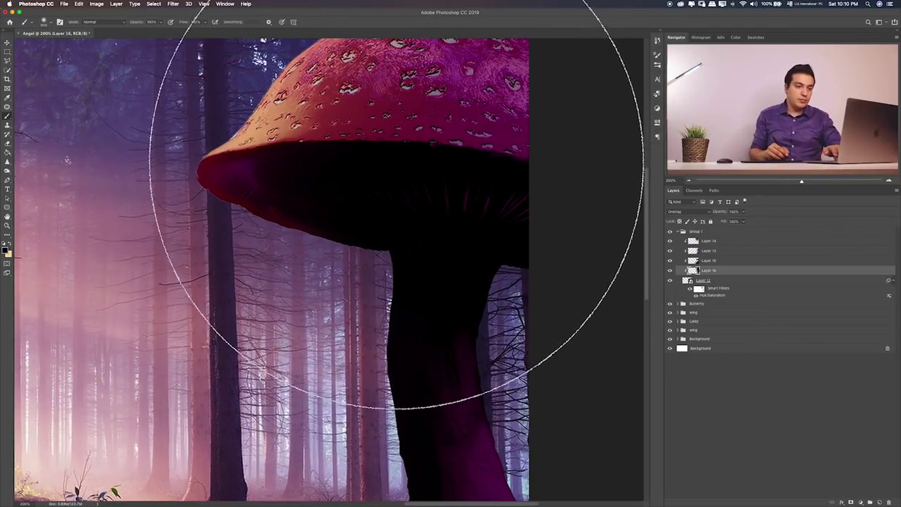
key("e")
key("bracketleft")
key("bracketleft")
key("bracketleft")
key("bracketleft")
key("bracketleft")
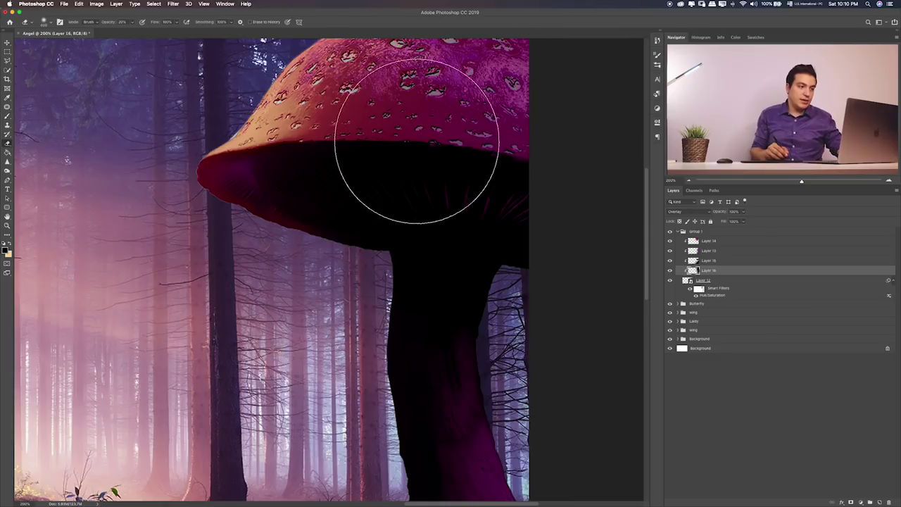
left_click_drag(418, 131, 405, 162)
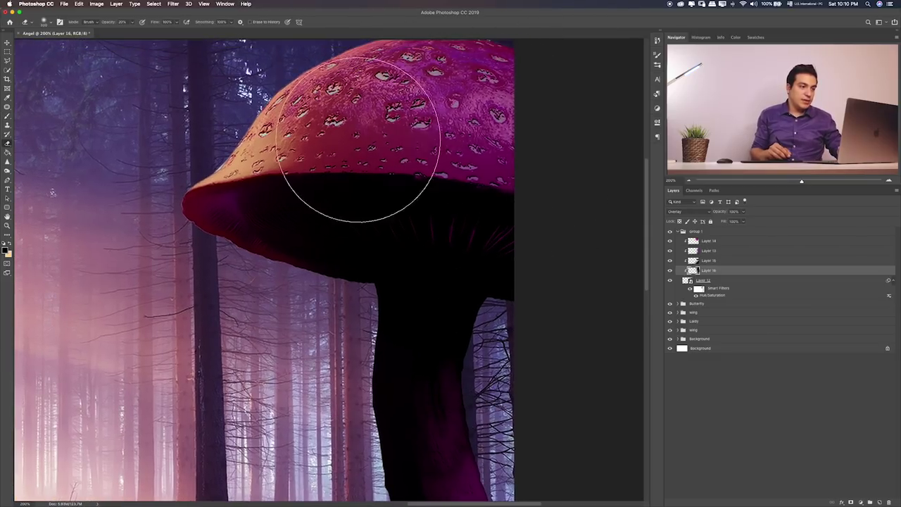
mouse_move(359, 141)
left_mouse_down()
mouse_move(345, 177)
mouse_move(272, 191)
mouse_move(536, 185)
mouse_move(412, 191)
mouse_move(342, 218)
left_mouse_up()
mouse_move(366, 180)
left_mouse_down()
mouse_move(380, 204)
mouse_move(375, 163)
left_mouse_up()
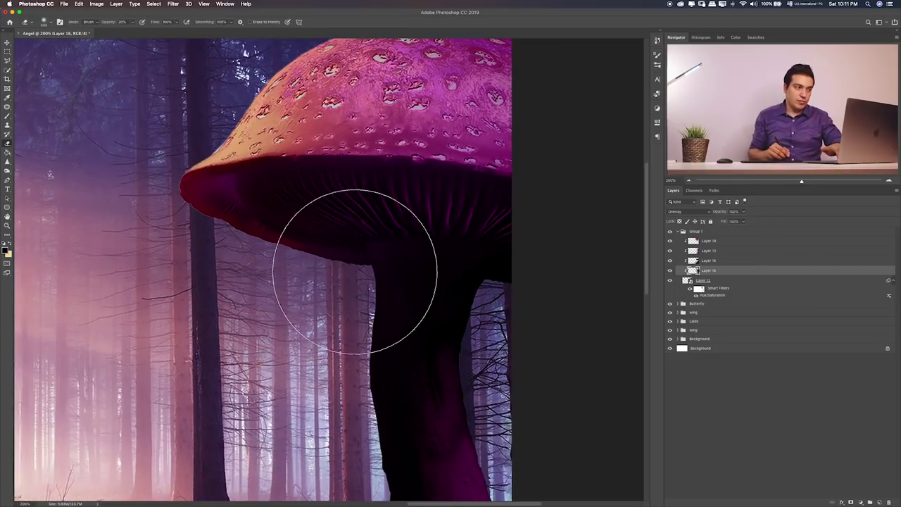
- Erase the shading along the stem's left edge with the eraser at 80% opacity
key("8")
left_click_drag(428, 283, 408, 211)
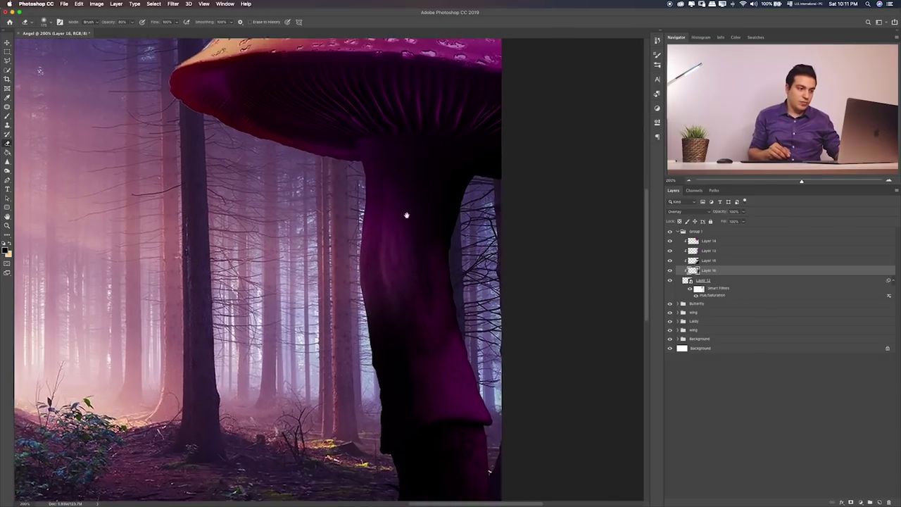
left_click_drag(418, 373, 487, 326)
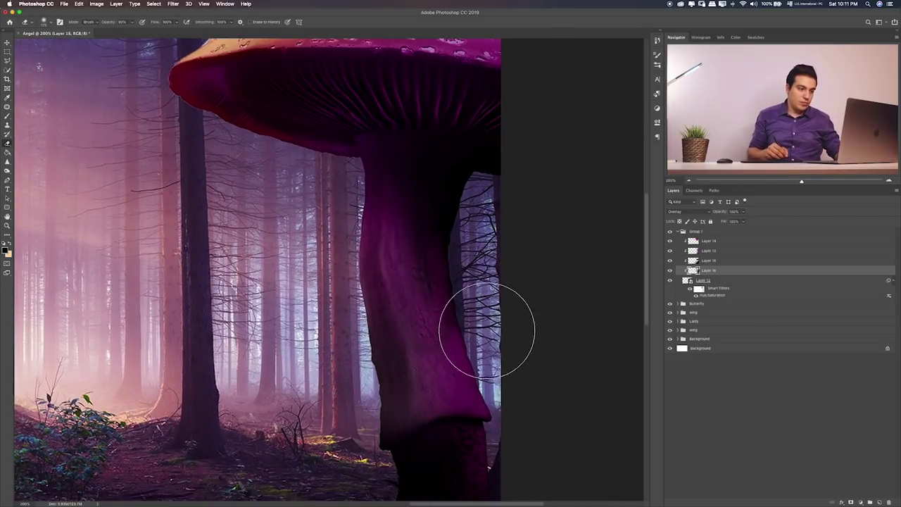
left_click_drag(366, 320, 365, 318)
scroll(365, 318, "down", 4)
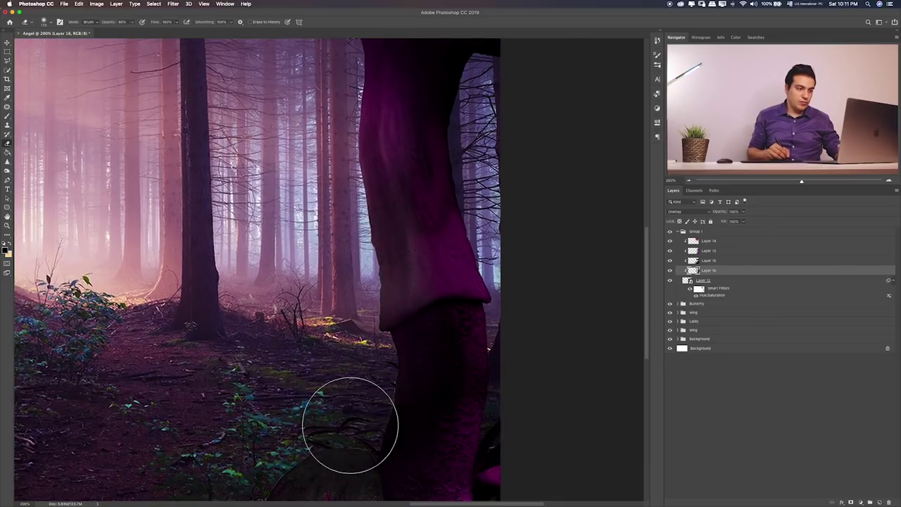
scroll(373, 368, "down", 5)
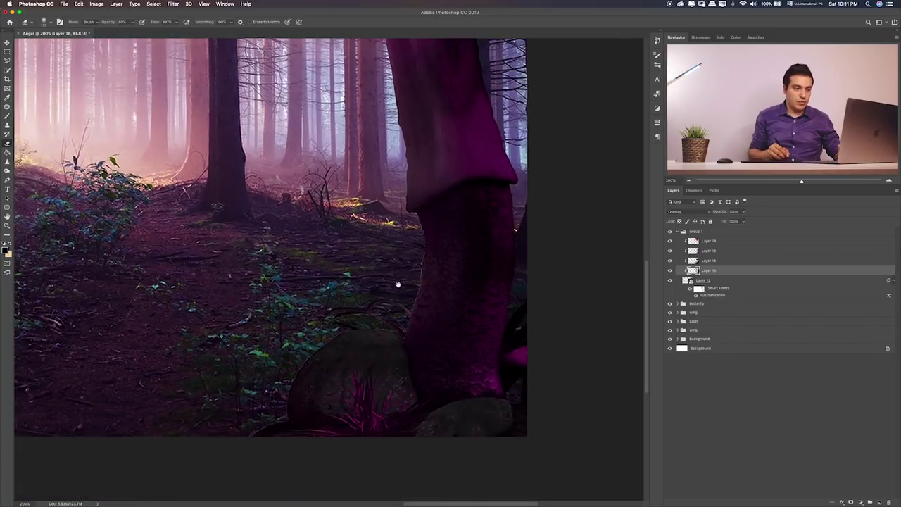
scroll(388, 288, "up", 3)
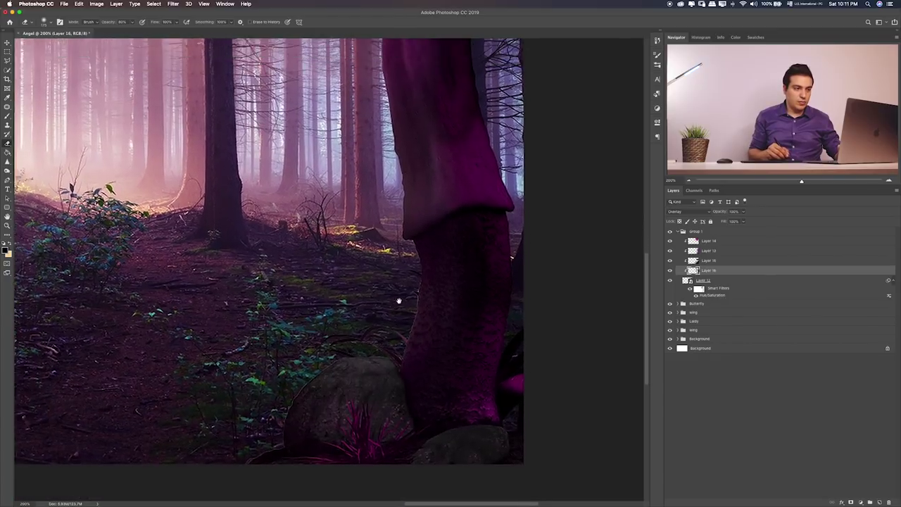
scroll(380, 331, "up", 5)
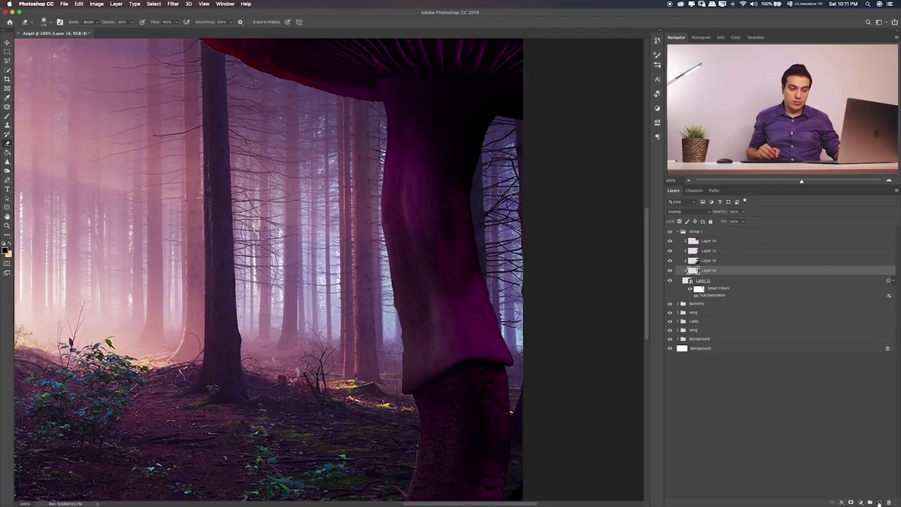
- Add Layer 17 above Layer 16 and prepare a smaller brush for shading
left_click(878, 502)
key("b")
key("bracketleft")
key("bracketleft")
key("bracketleft")
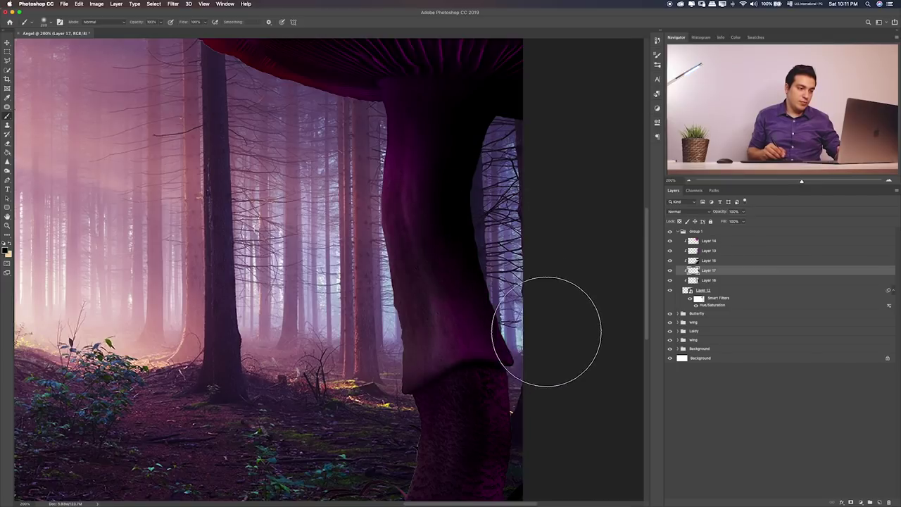
scroll(517, 307, "down", 3)
scroll(513, 246, "down", 2)
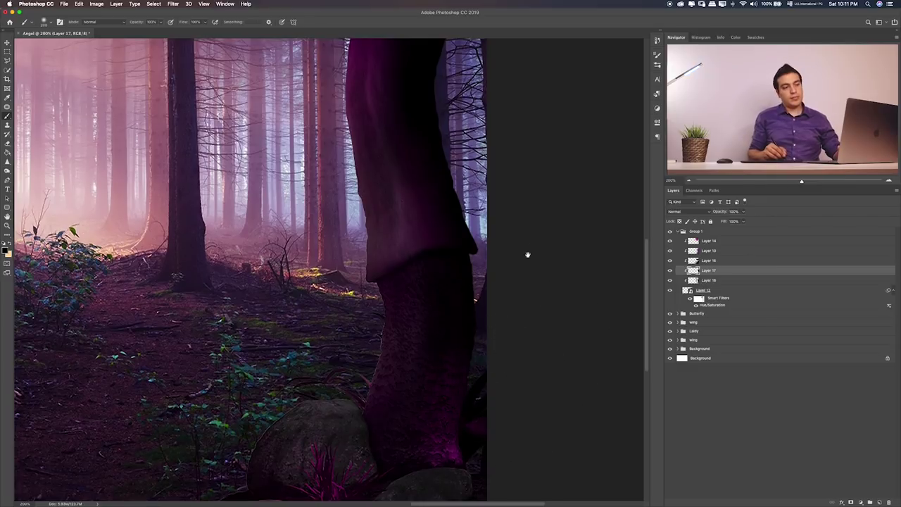
scroll(527, 253, "up", 6)
scroll(517, 221, "up", 3)
scroll(507, 275, "up", 3)
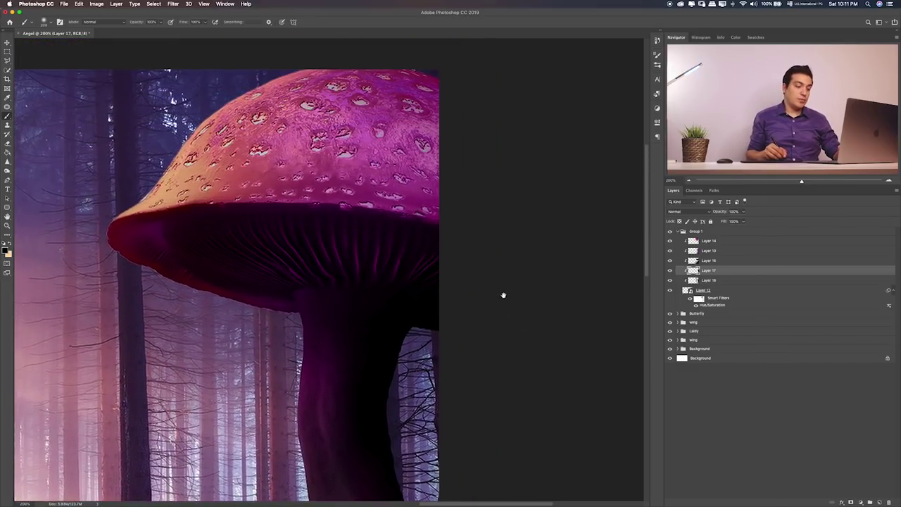
key("e")
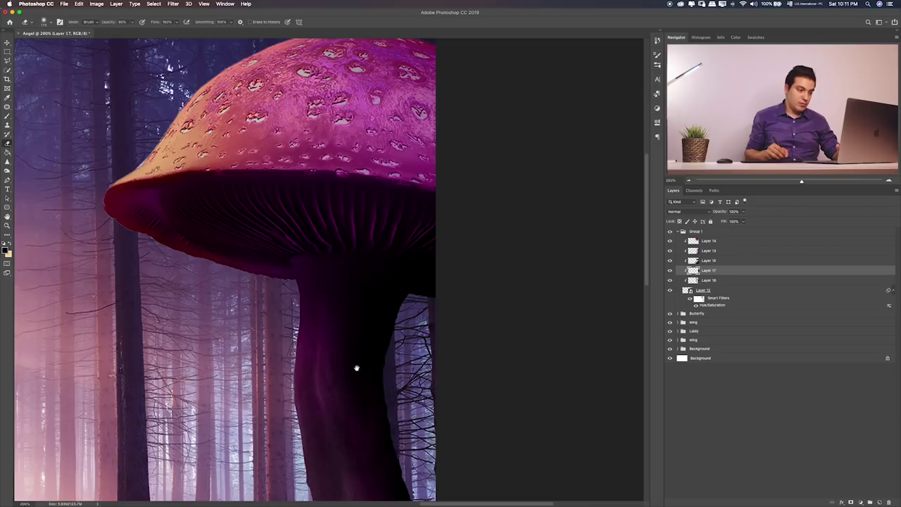
scroll(412, 261, "down", 2)
scroll(398, 290, "down", 4)
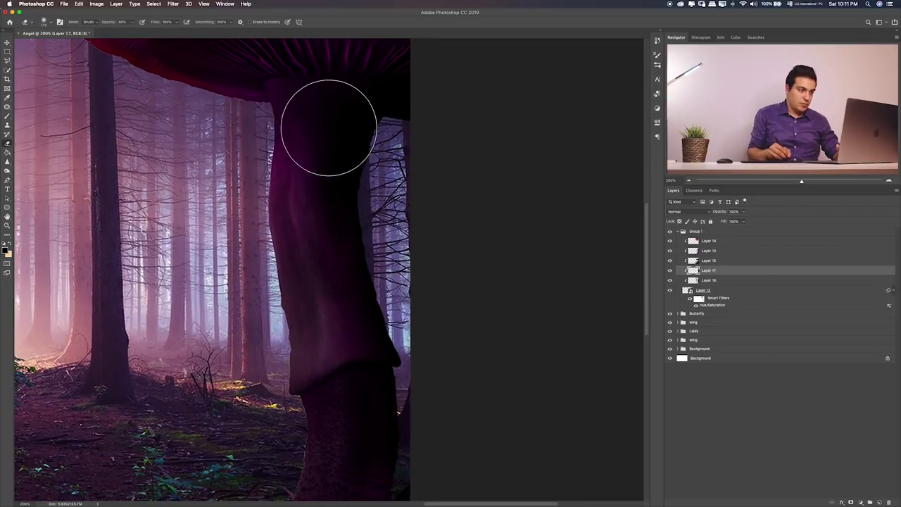
scroll(451, 253, "up", 3)
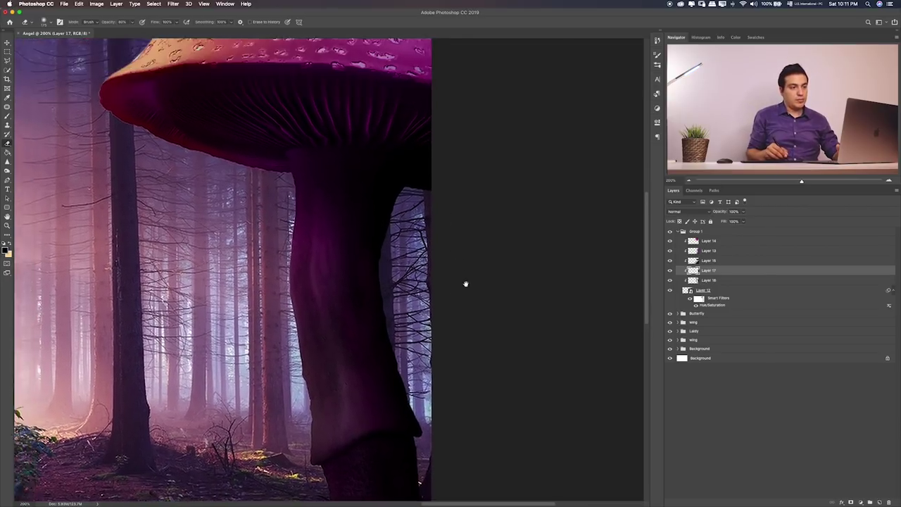
scroll(467, 281, "up", 3)
scroll(446, 248, "up", 2)
scroll(428, 260, "up", 3)
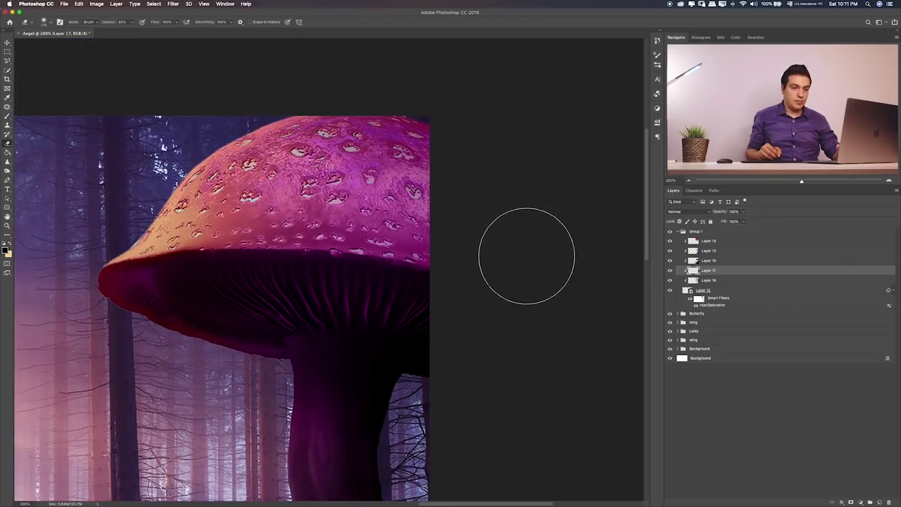
- Paint black shading on the cap's upper right, then soften it erasing at 20% and 10% opacity
key("b")
mouse_move(401, 120)
left_mouse_down()
mouse_move(429, 161)
mouse_move(353, 111)
mouse_move(490, 189)
mouse_move(415, 175)
mouse_move(442, 214)
left_mouse_up()
key("e")
mouse_move(378, 177)
left_mouse_down()
mouse_move(311, 158)
mouse_move(316, 147)
mouse_move(373, 204)
left_mouse_up()
key("2")
key("bracketright")
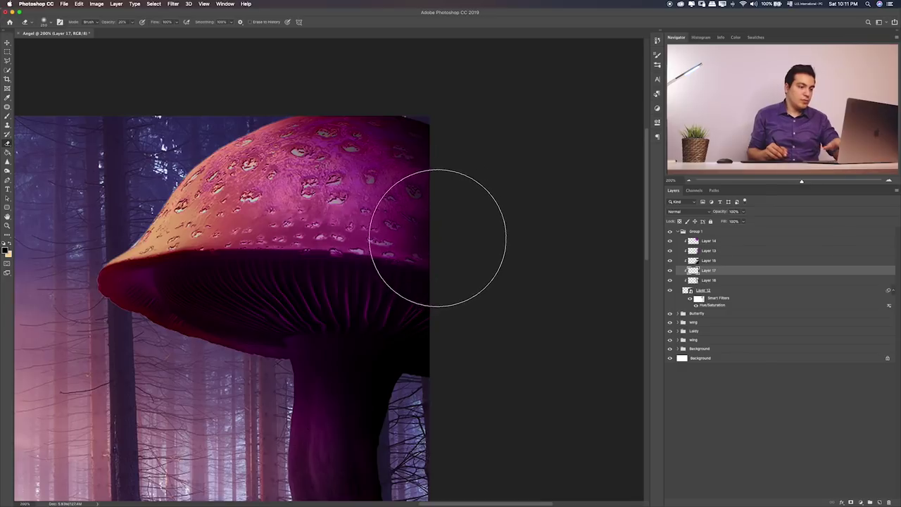
key("b")
key("e")
key("1")
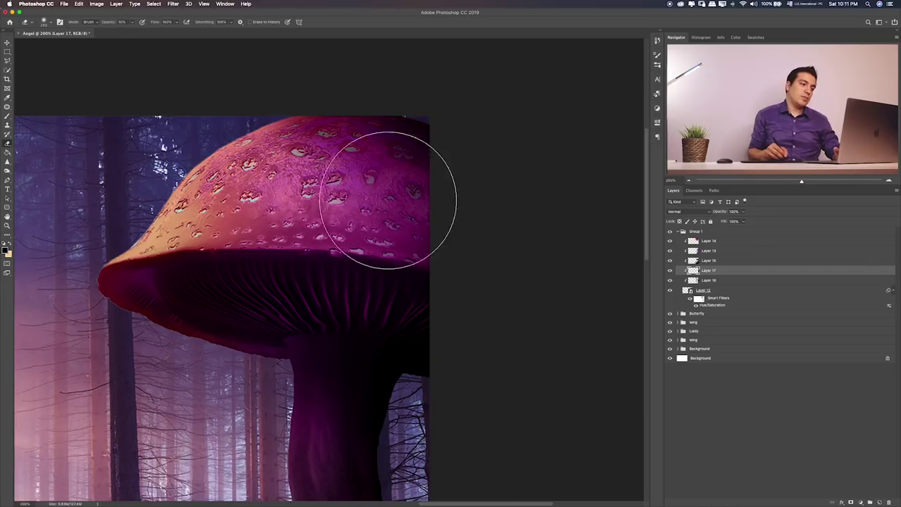
scroll(491, 267, "down", 5)
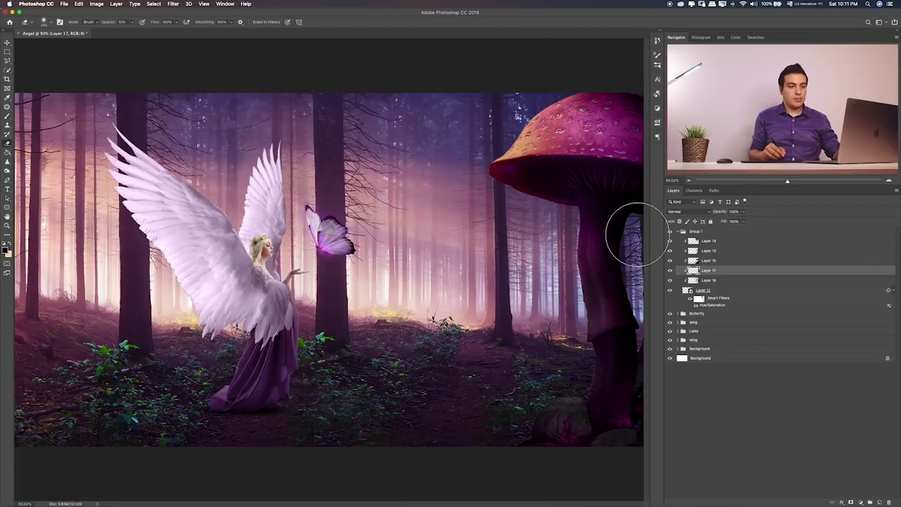
left_click(669, 280)
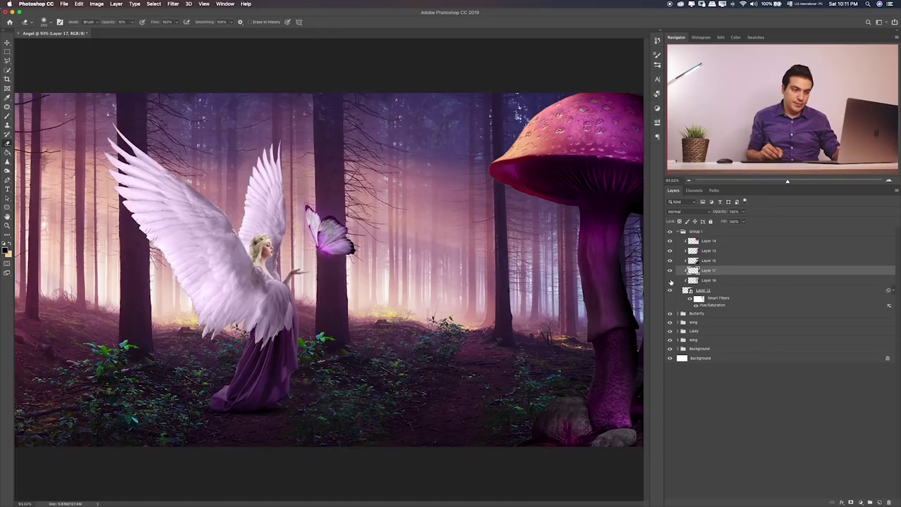
left_click(670, 260)
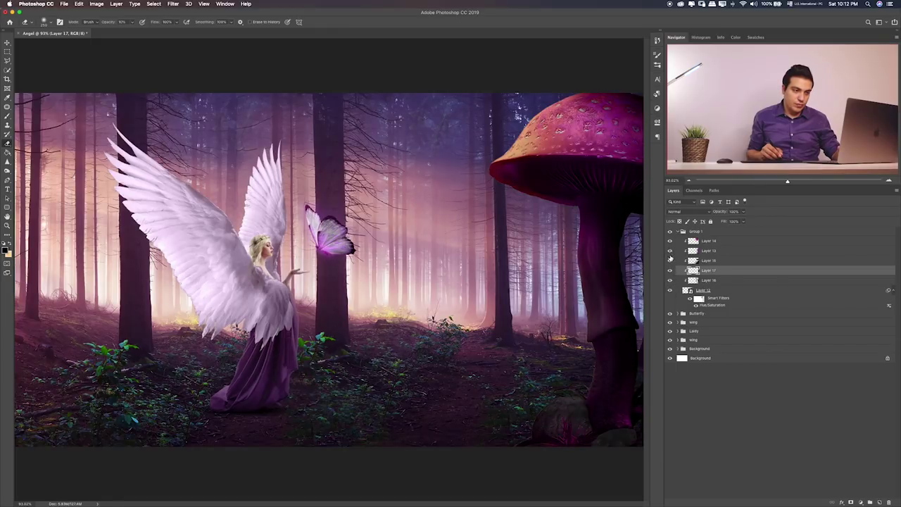
left_click(669, 280)
left_click(669, 280)
left_click(671, 271)
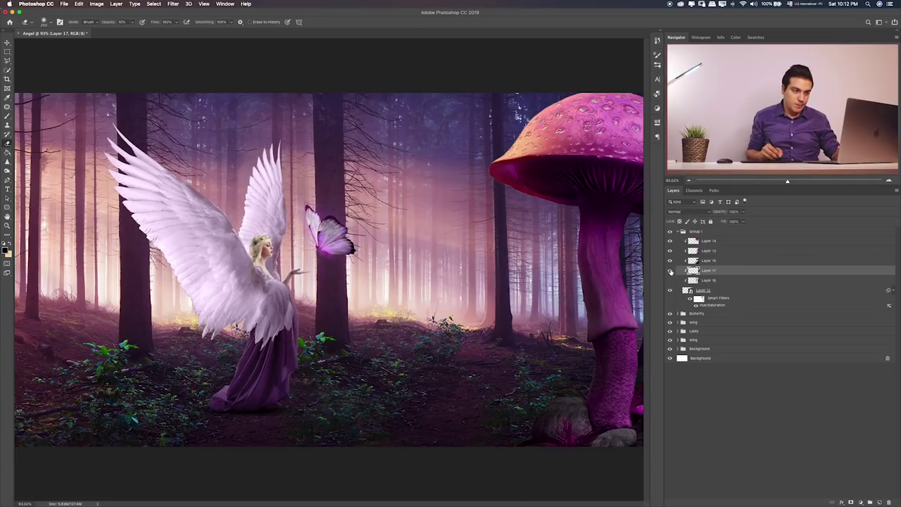
left_click(670, 271)
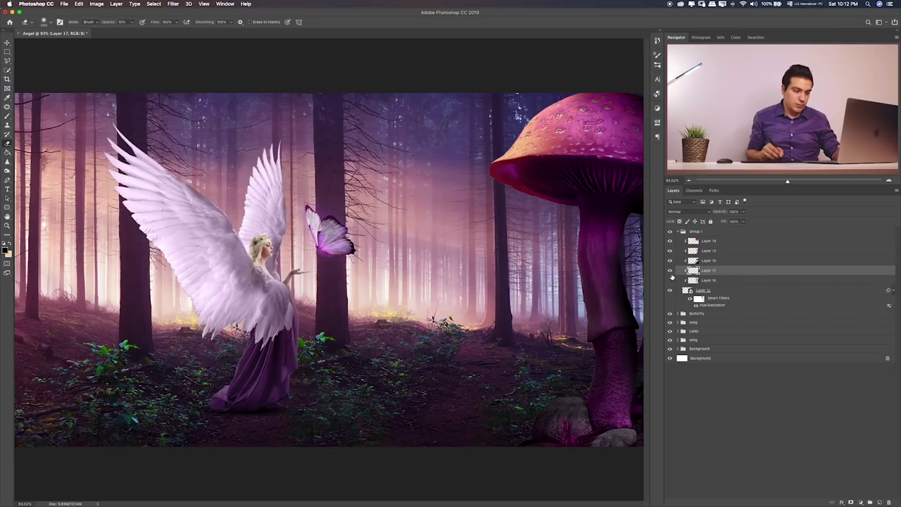
key("2")
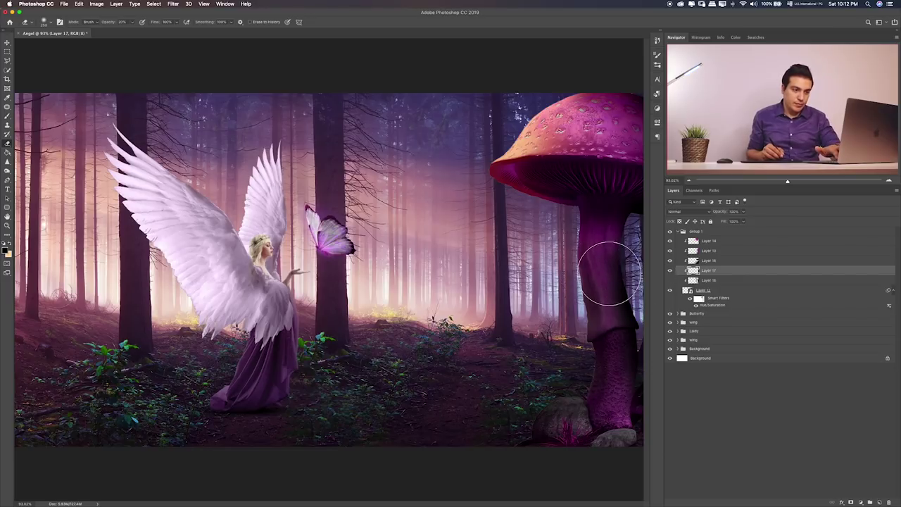
left_click_drag(607, 274, 624, 352)
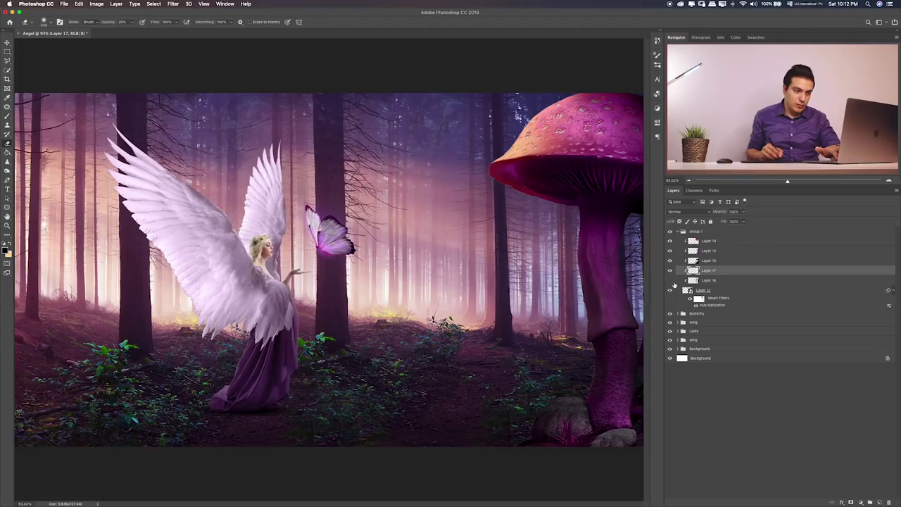
left_click(670, 281)
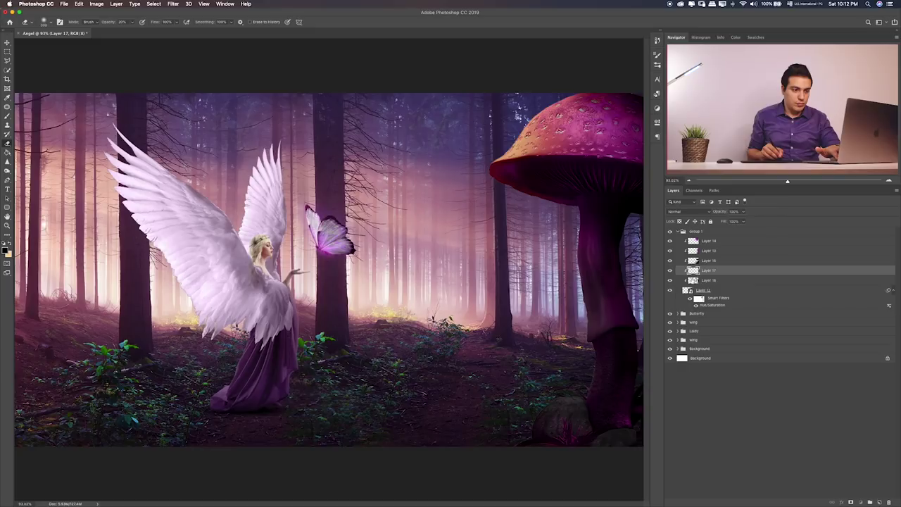
left_click(693, 281)
left_click_drag(596, 205, 608, 362)
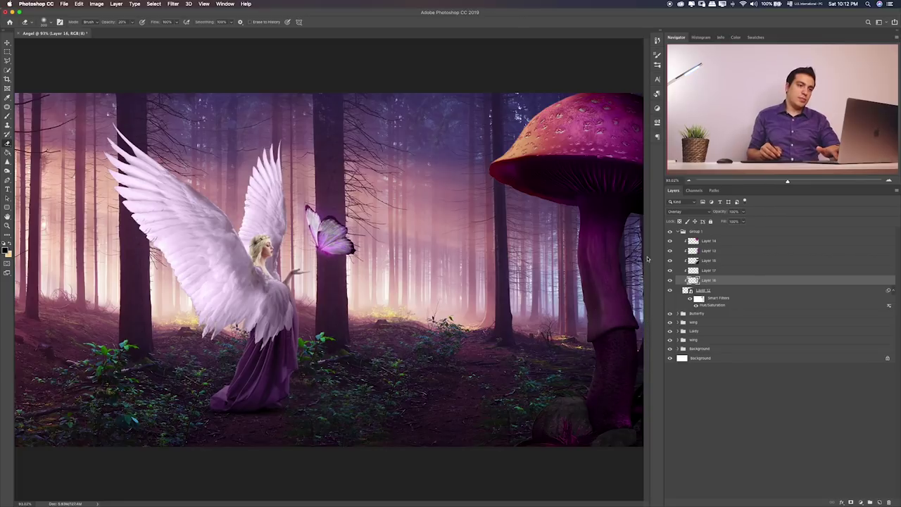
left_click(730, 235)
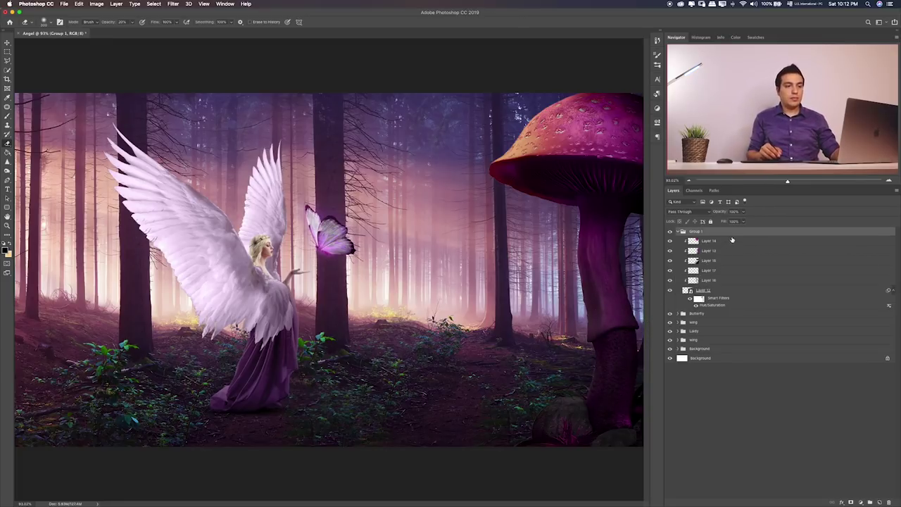
left_click(669, 262)
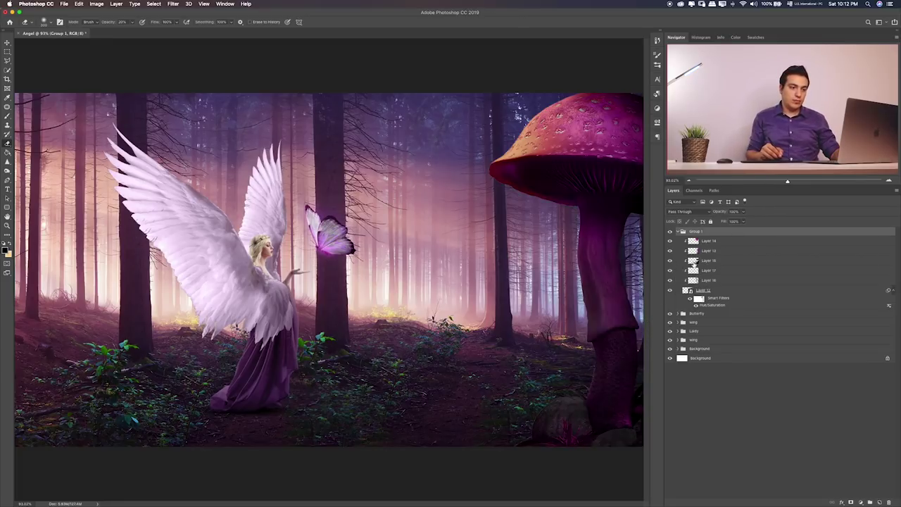
left_click(670, 277)
left_click(709, 270)
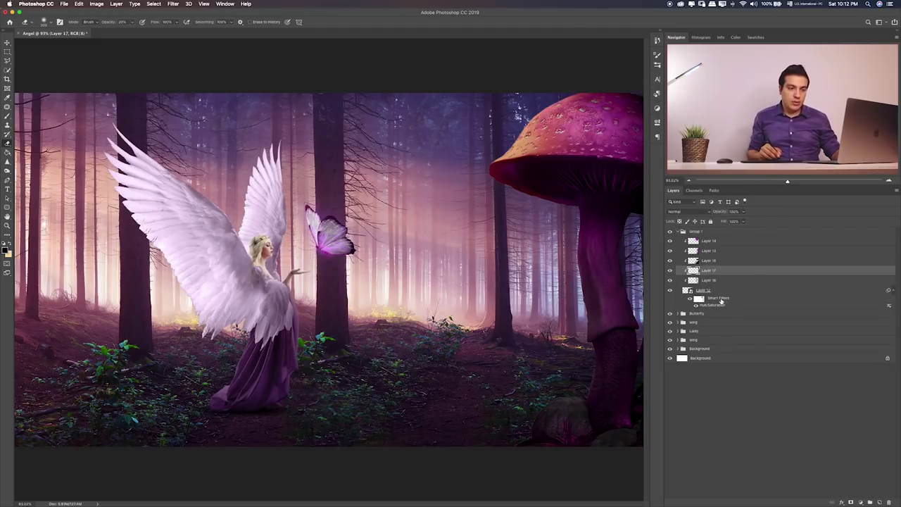
left_click(779, 290)
- Give Layer 12 a purple Screen-mode Outer Glow, 43 px size and spread 4, with raised opacity
double_click(785, 290)
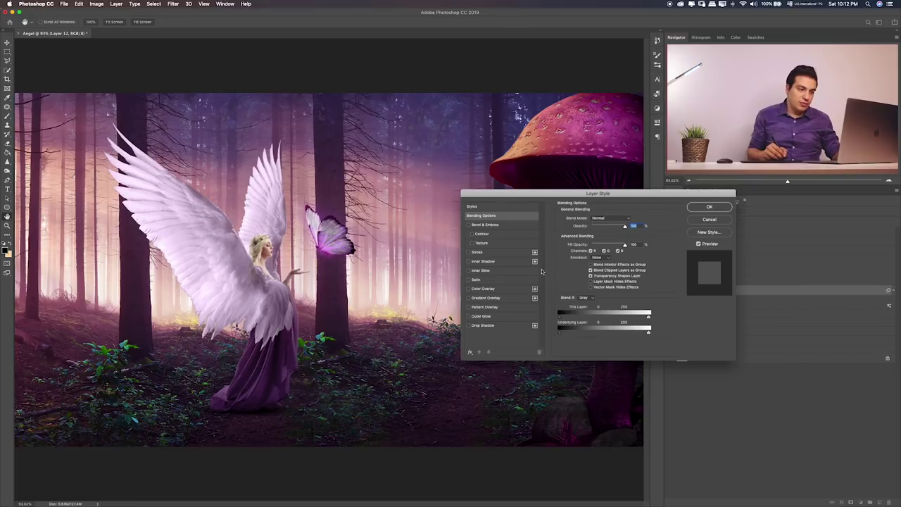
left_click(485, 316)
left_click_drag(552, 198, 213, 204)
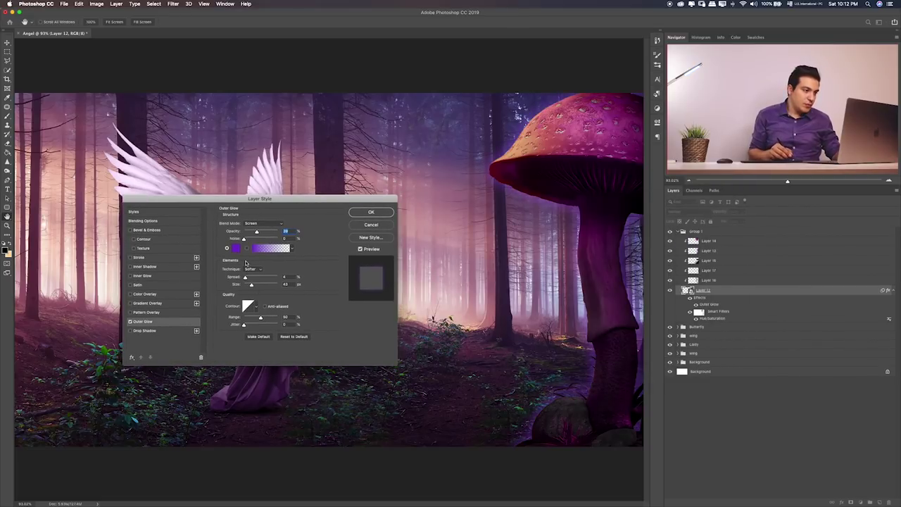
left_click_drag(264, 233, 268, 233)
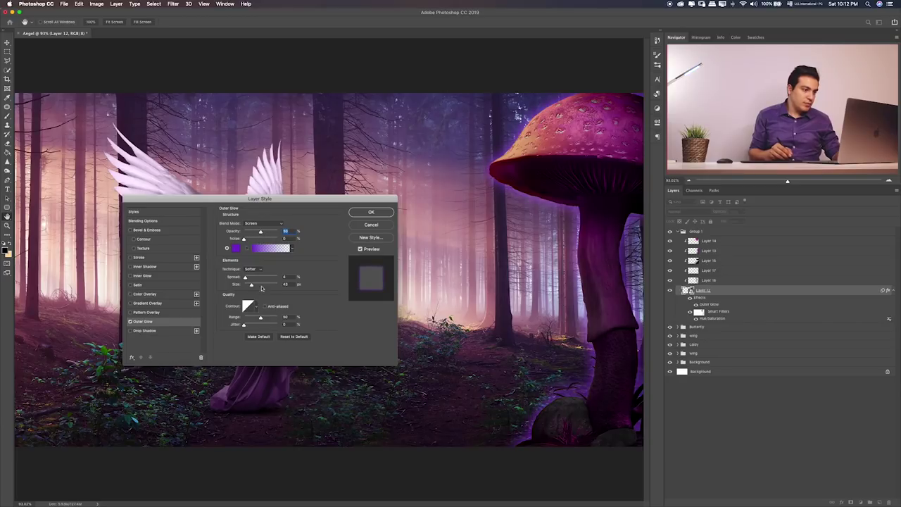
left_click(378, 213)
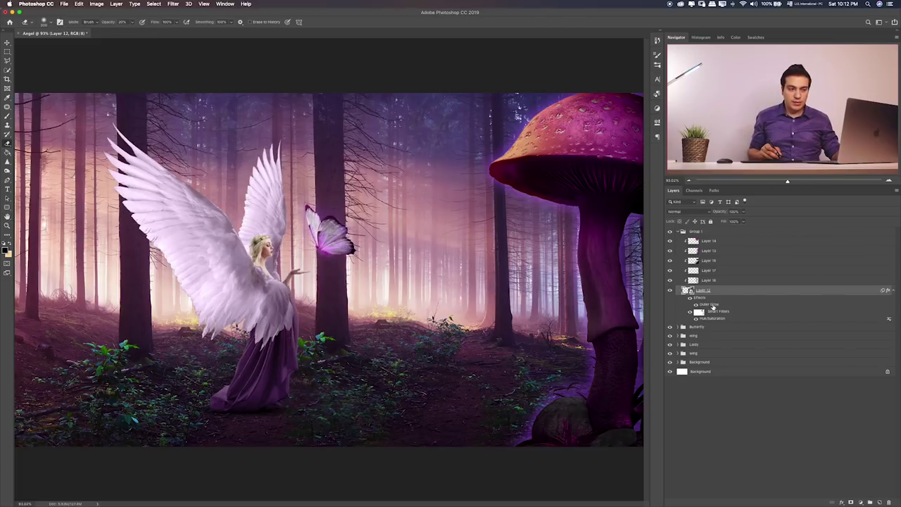
- Split Layer 12's Outer Glow effect into its own layer and select it
right_click(713, 305)
left_click(752, 420)
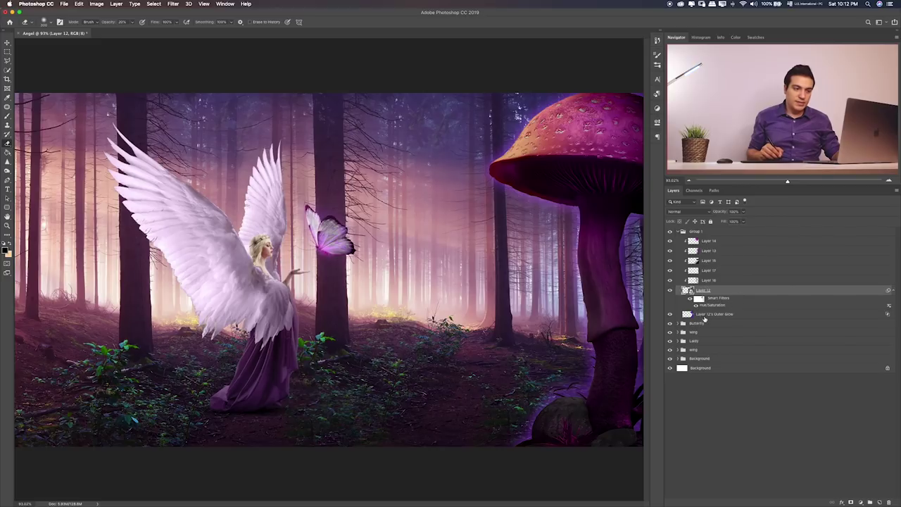
left_click(703, 317)
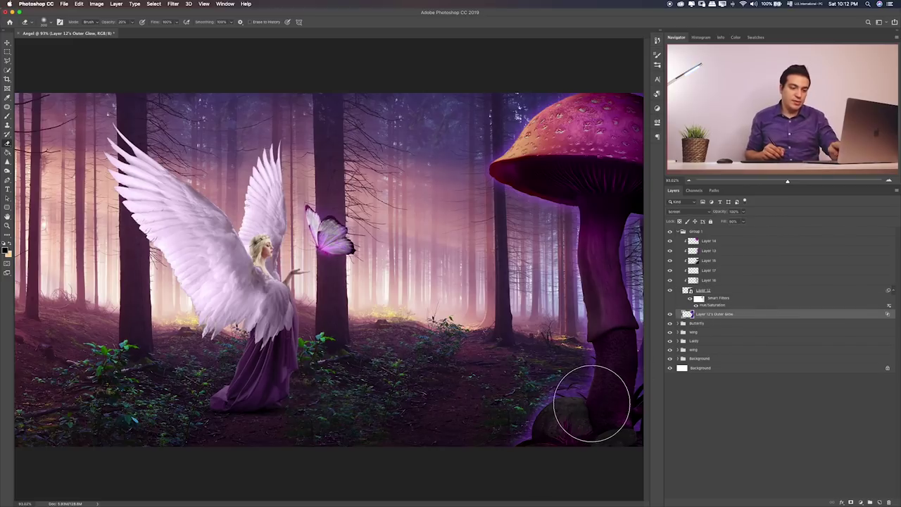
- Erase the glow at 100% opacity along the stem's right edge and base
scroll(583, 372, "up", 2)
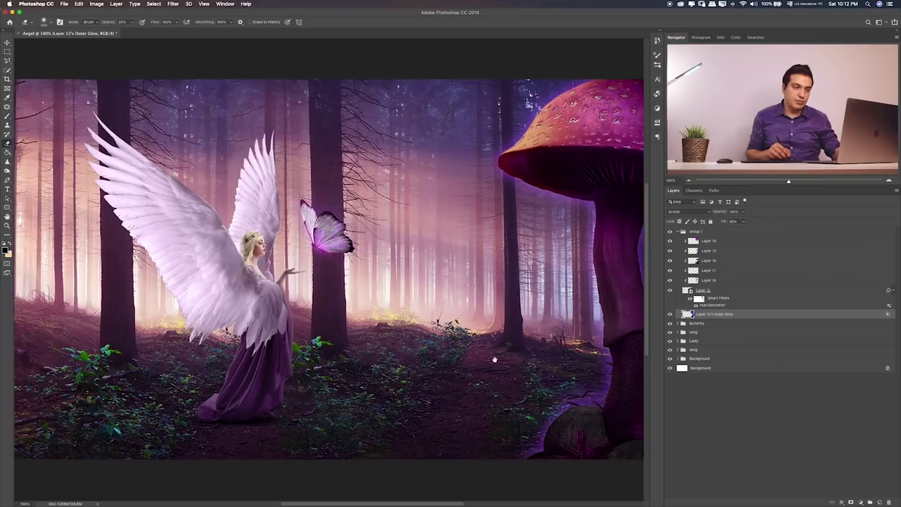
left_click_drag(495, 359, 302, 305)
left_click_drag(460, 181, 464, 206)
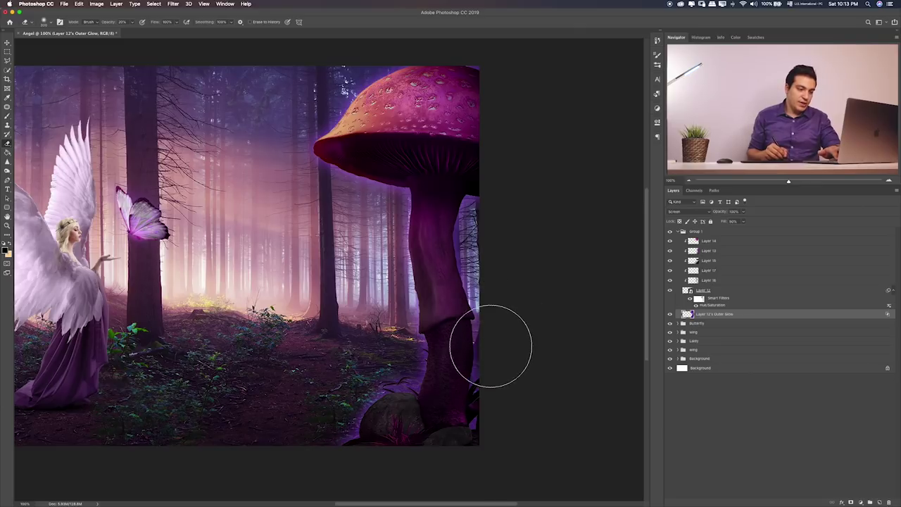
key("0")
mouse_move(482, 389)
left_mouse_down()
mouse_move(385, 418)
mouse_move(497, 226)
left_mouse_up()
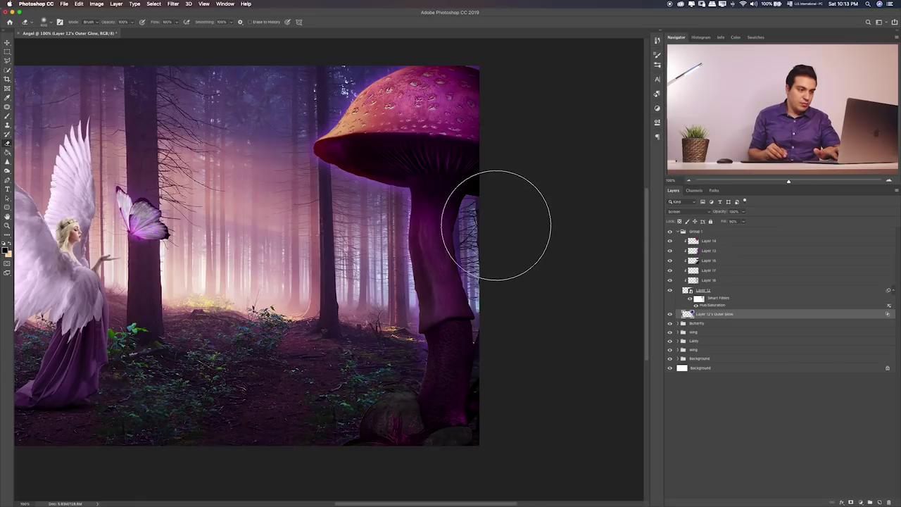
mouse_move(497, 226)
left_mouse_down()
mouse_move(497, 86)
mouse_move(479, 216)
left_mouse_up()
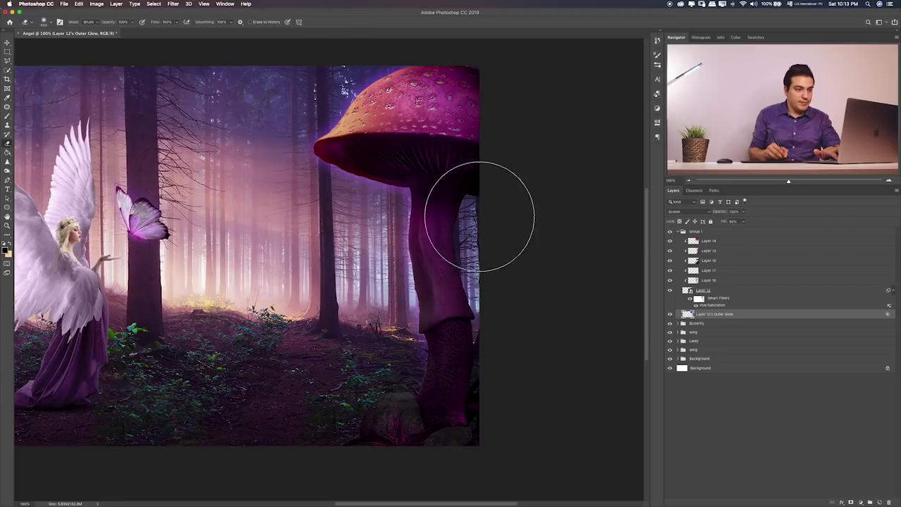
mouse_move(480, 217)
left_mouse_down()
mouse_move(449, 267)
mouse_move(503, 318)
mouse_move(469, 375)
mouse_move(539, 352)
mouse_move(560, 225)
left_mouse_up()
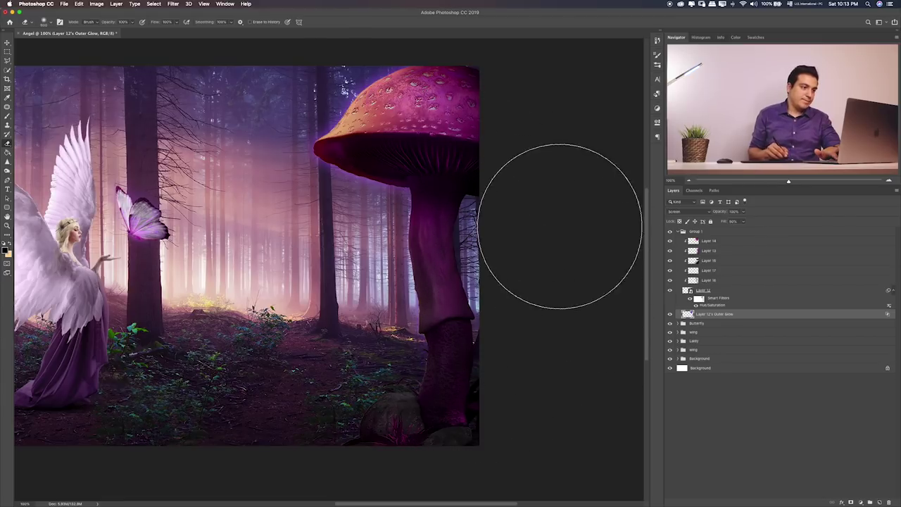
key("super+0")
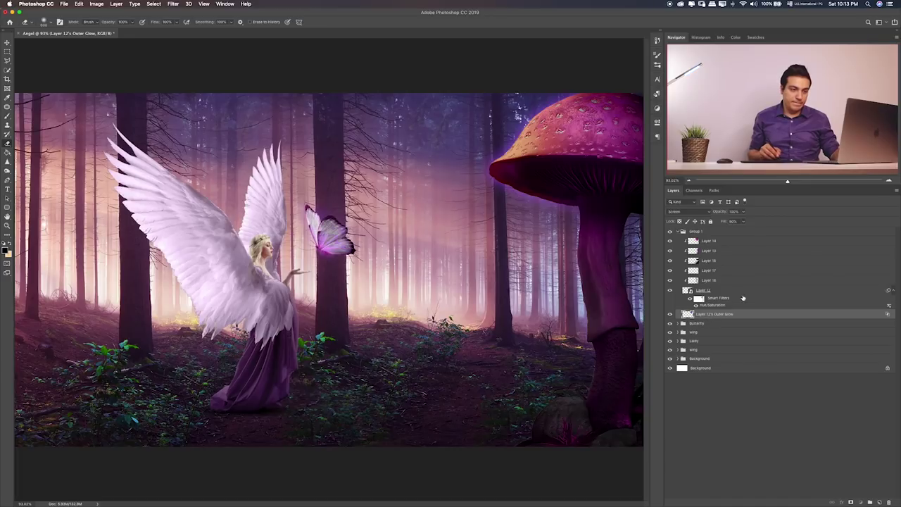
- Add Layer 18 above Layer 12 and paint a black shadow over the mushroom's base
left_click(742, 297)
left_click(880, 502)
key("b")
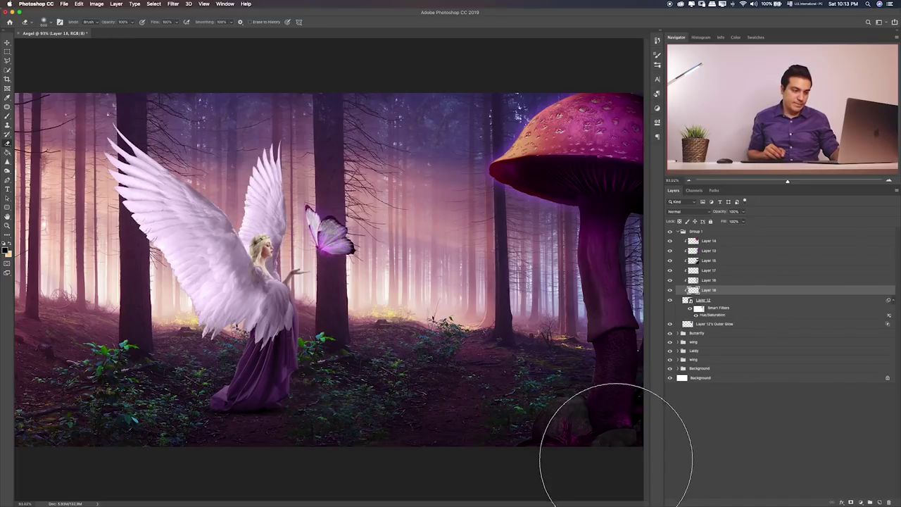
left_click_drag(564, 445, 582, 439)
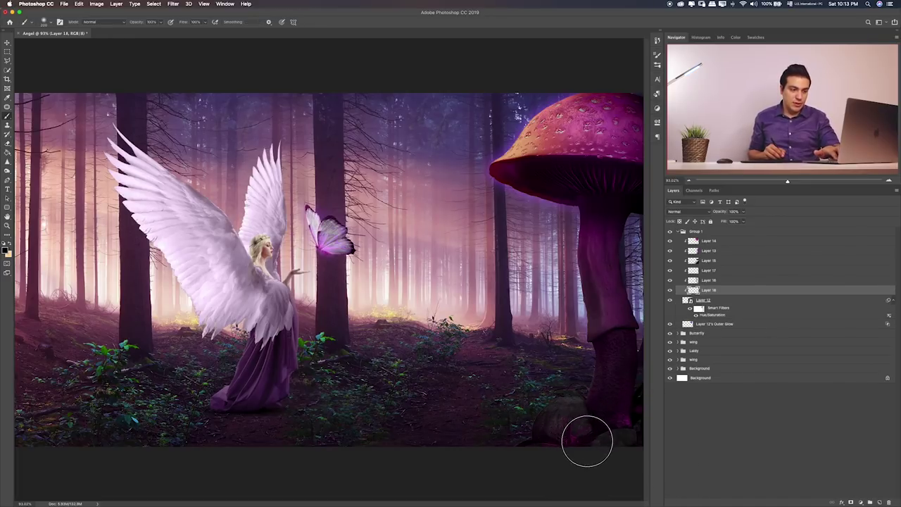
key("ctrl+1")
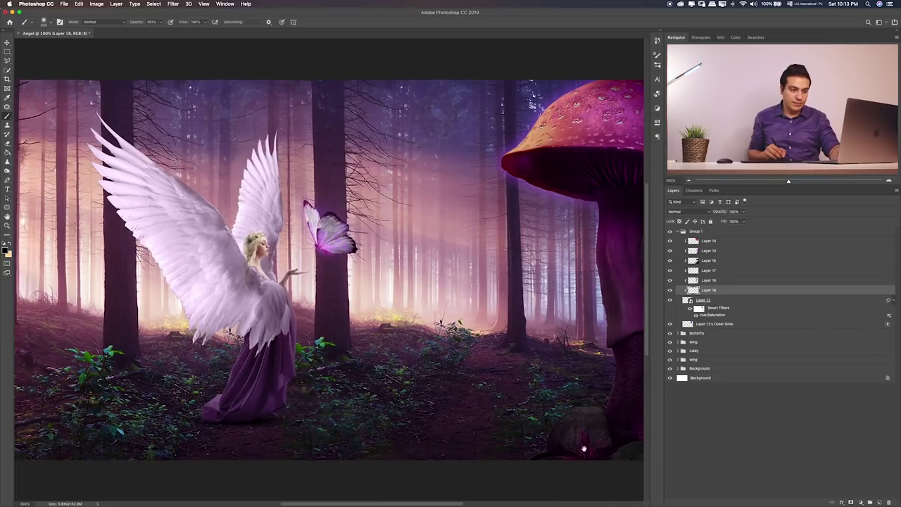
left_click_drag(584, 448, 437, 404)
key("bracketright")
key("bracketright")
key("bracketright")
key("ctrl+plus")
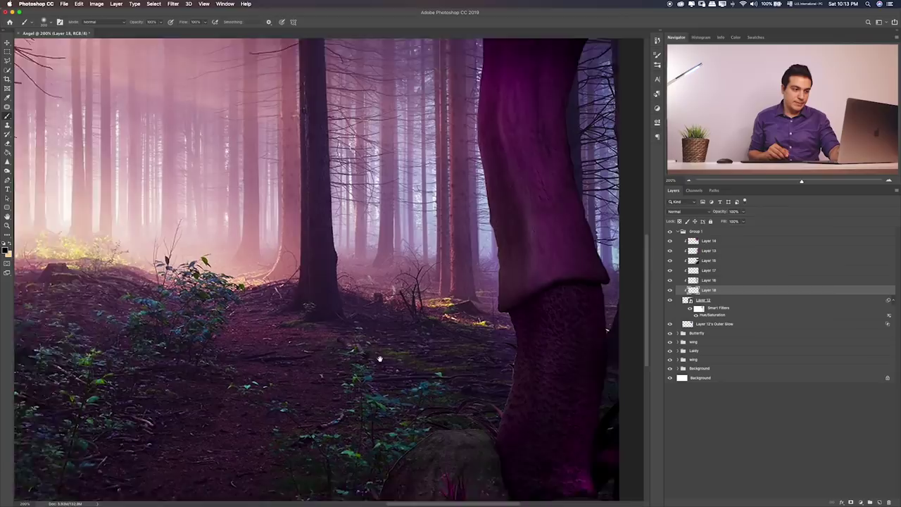
scroll(424, 378, "right", 10)
scroll(424, 378, "down", 3)
mouse_move(480, 398)
left_mouse_down()
mouse_move(328, 443)
mouse_move(242, 432)
mouse_move(272, 432)
mouse_move(274, 441)
left_mouse_up()
- Compare blend modes on Layer 18 and set the shadow to Soft Light
key("v")
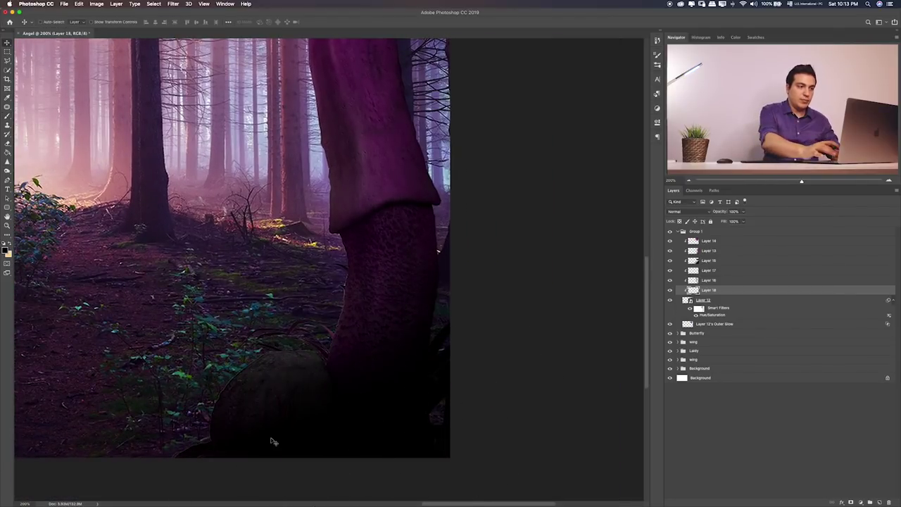
key("alt+shift+s")
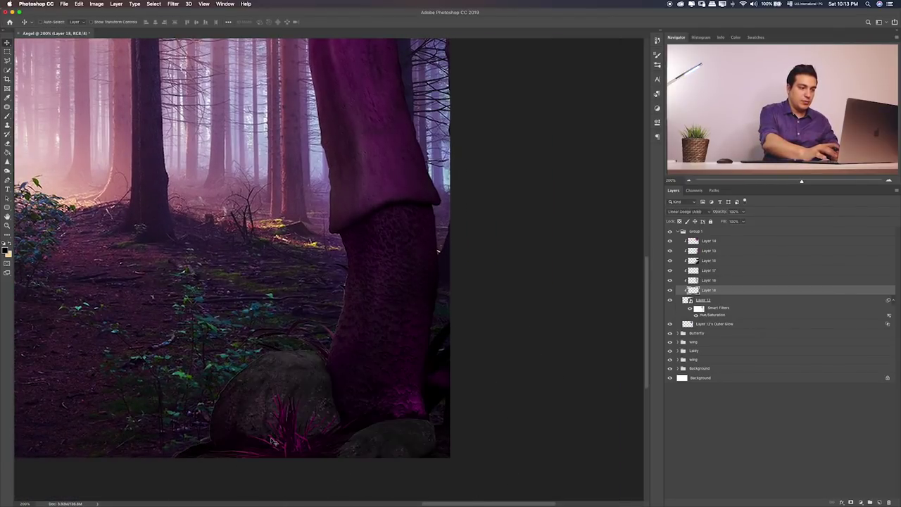
key("shift+plus")
key("shift+plus")
key("shift+plus")
key("shift+plus")
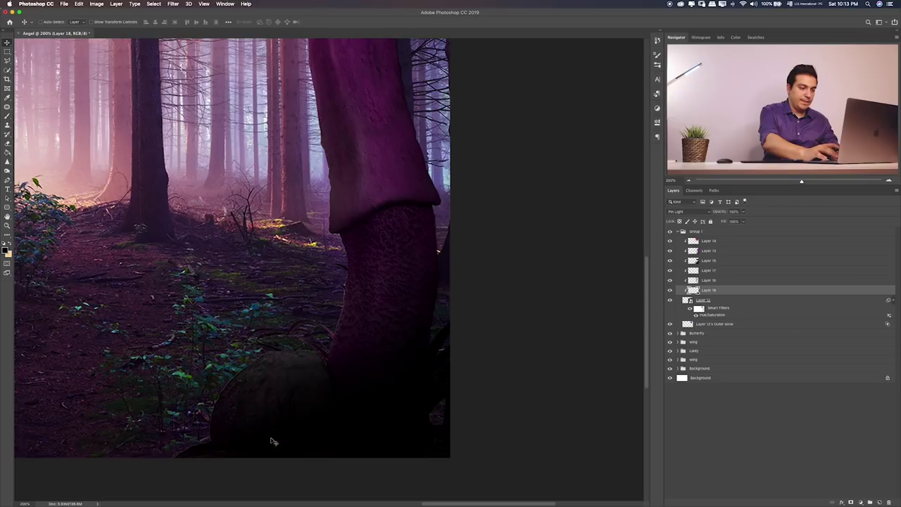
key("shift+plus")
key("shift+plus")
key("shift+plus")
key("shift+plus")
key("shift+plus")
key("shift+plus")
key("shift+plus")
key("shift+minus")
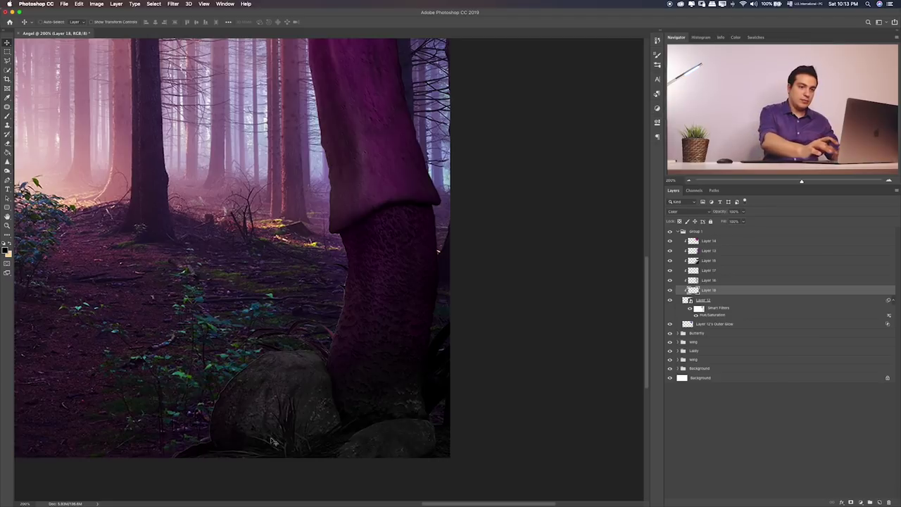
key("shift+BackSpace")
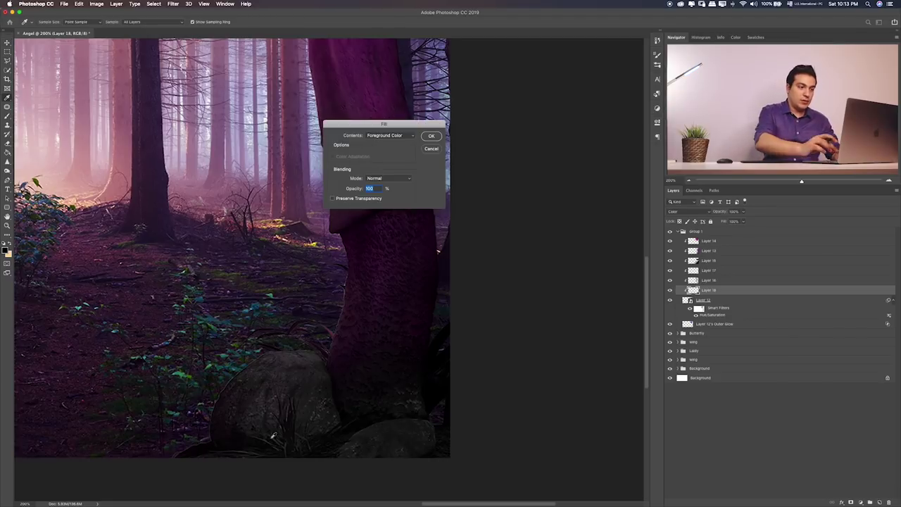
left_click(432, 149)
key("shift+plus")
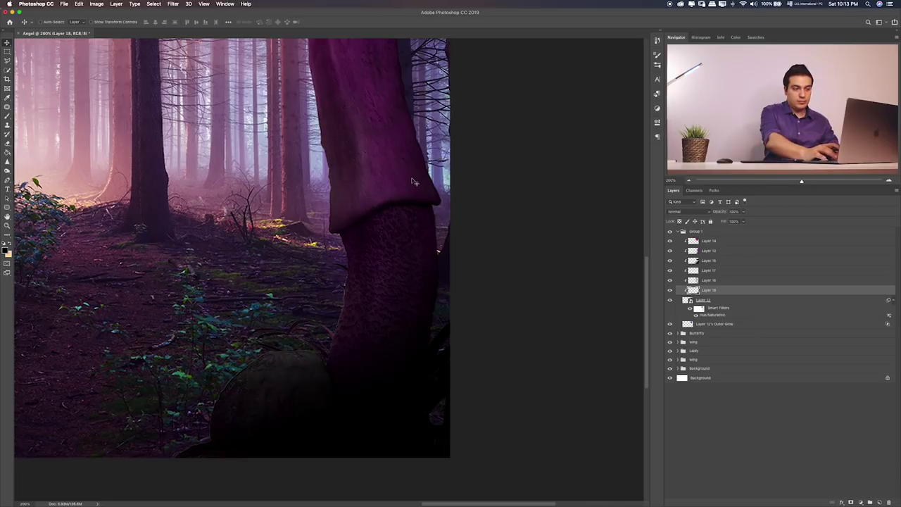
key("shift+plus")
key("shift+plus")
key("shift+plus")
key("shift+plus")
key("shift+plus")
key("shift+plus")
key("shift+plus")
- Erase the shadow off the rock and pink grass beneath the mushroom
key("e")
key("bracketleft")
key("bracketleft")
key("bracketleft")
left_click_drag(412, 305, 257, 338)
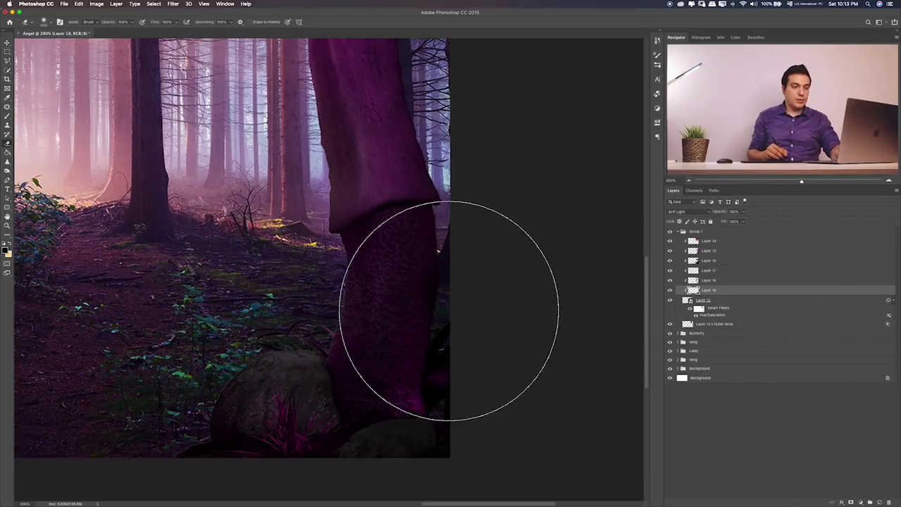
key("ctrl+0")
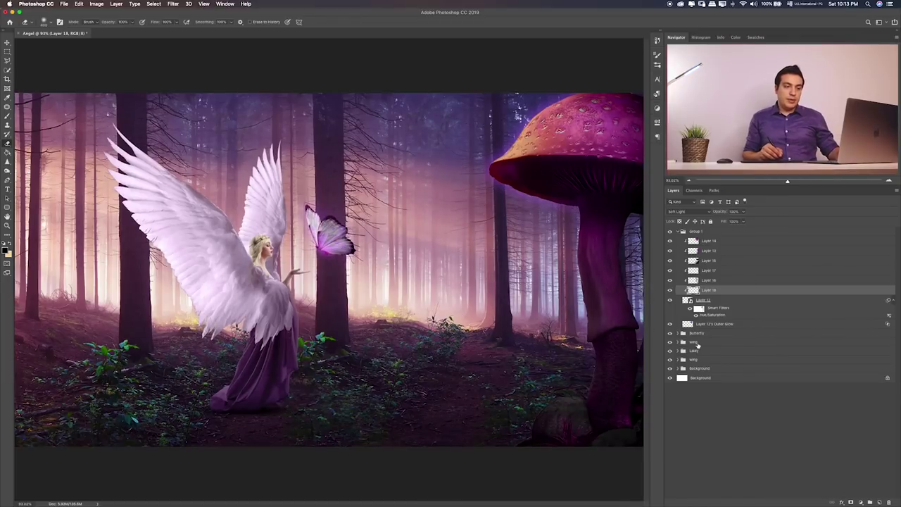
- Collapse Group 1 and rename it 'mushroom'
left_click(678, 232)
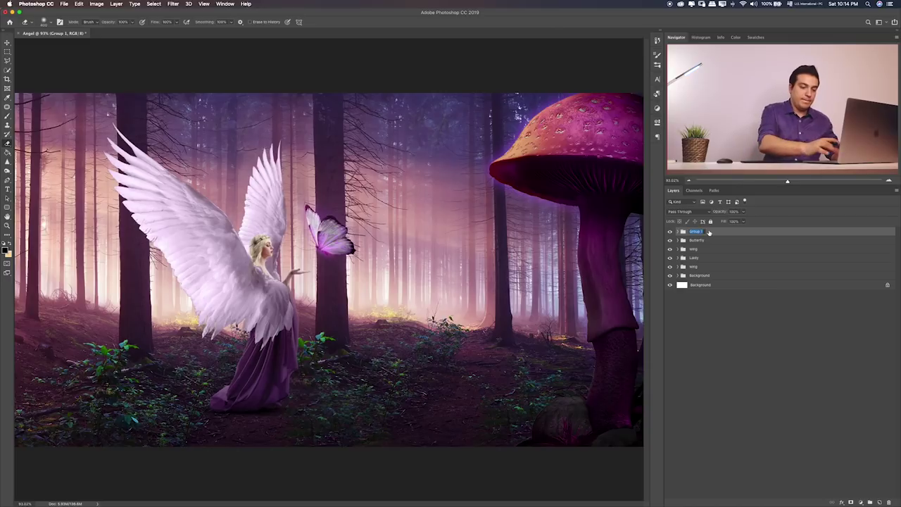
type("mushroom")
key("Return")
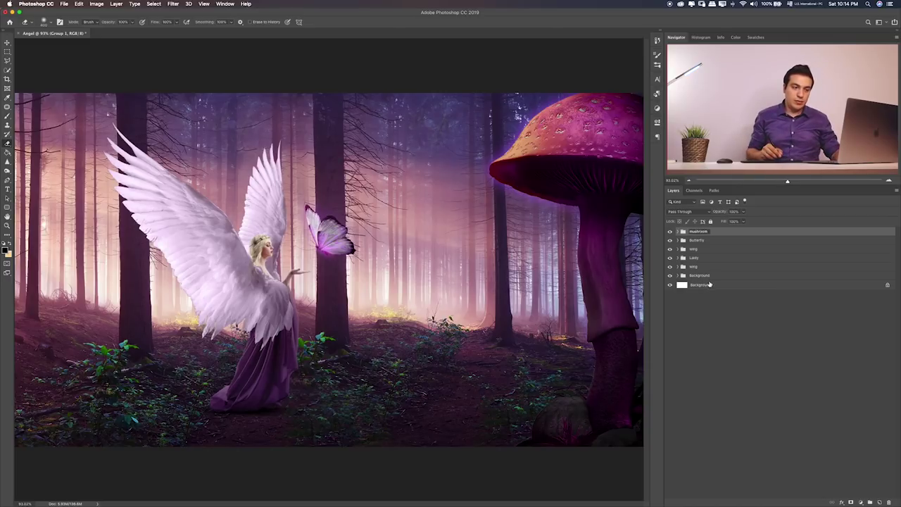
- Add a black Solid Color fill above the forest photo, blended Soft Light at 67% opacity
left_click(679, 275)
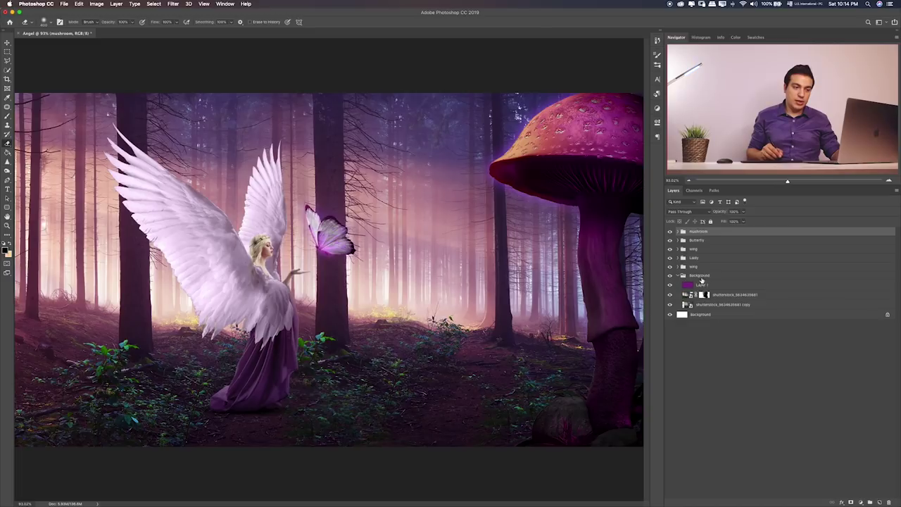
left_click(715, 286)
left_click(757, 297)
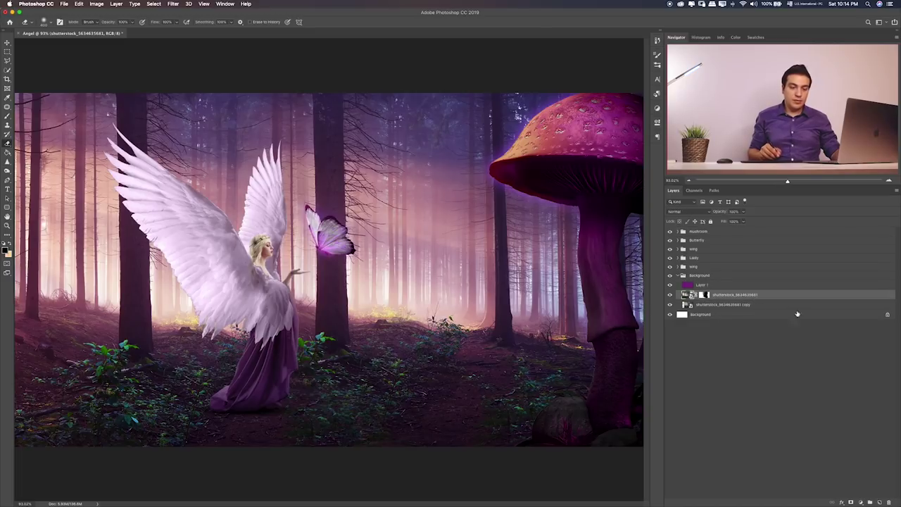
left_click(861, 501)
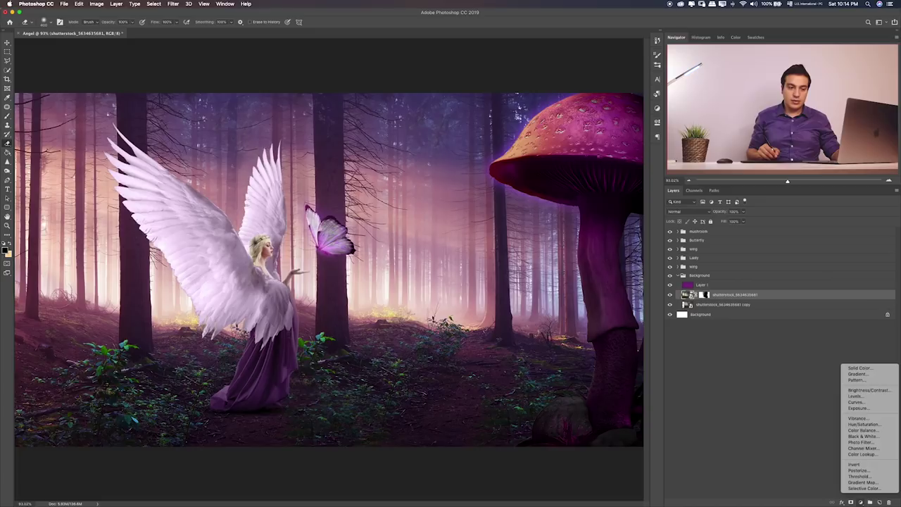
left_click(880, 369)
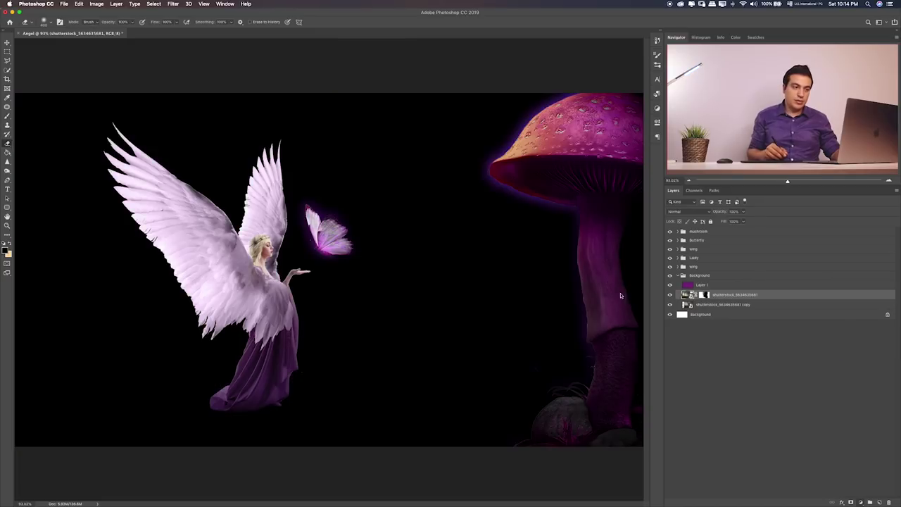
left_click(479, 60)
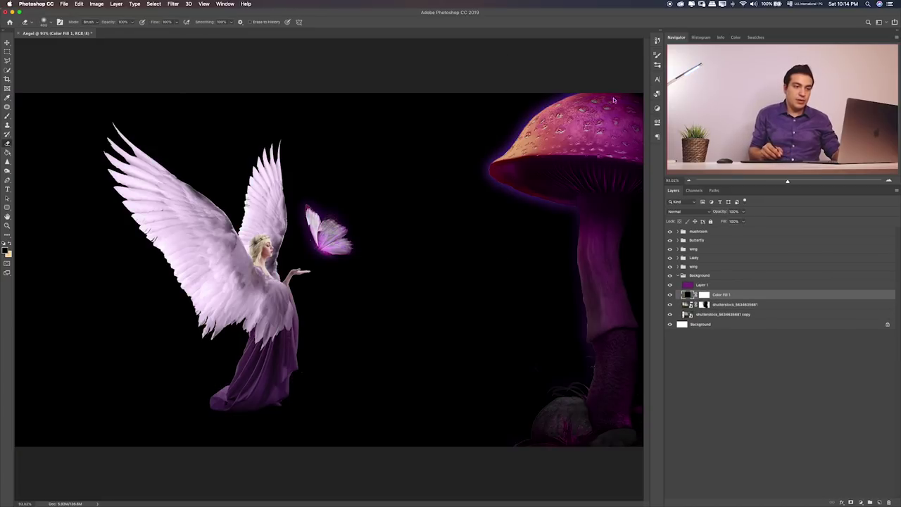
left_click(694, 212)
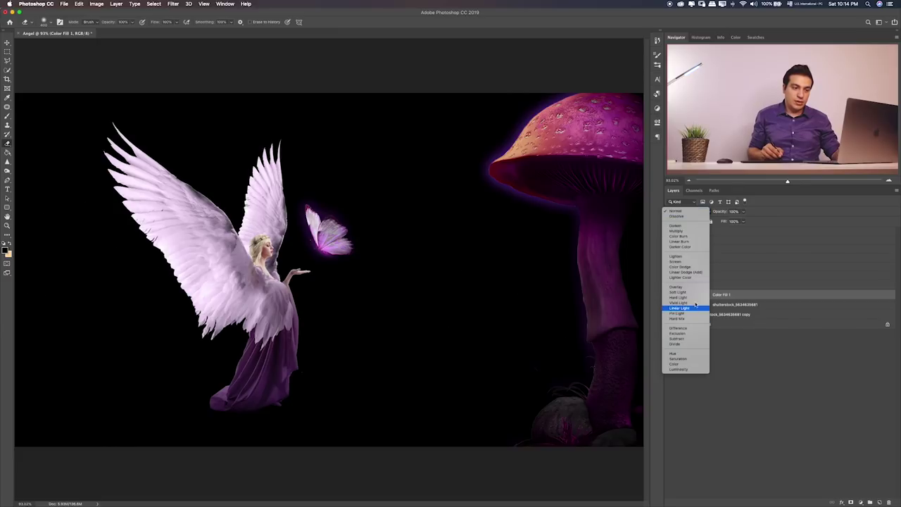
left_click(699, 294)
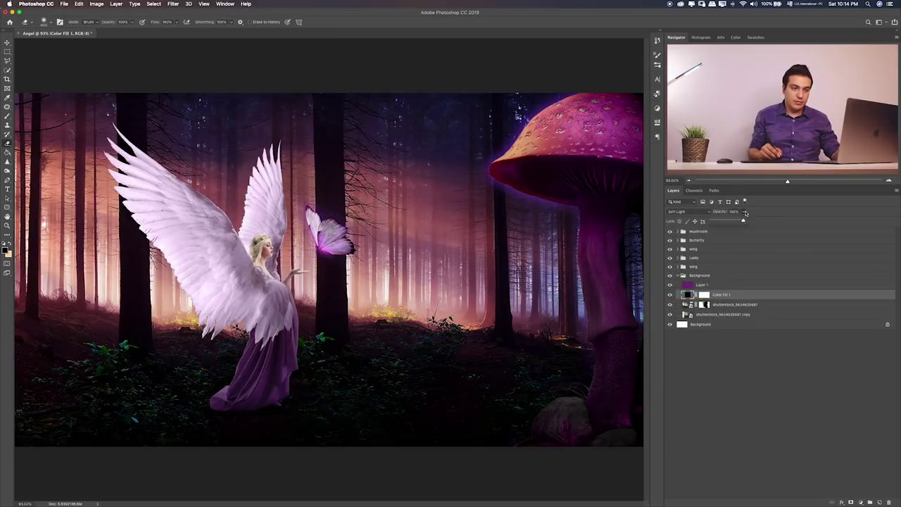
left_click_drag(733, 221, 733, 221)
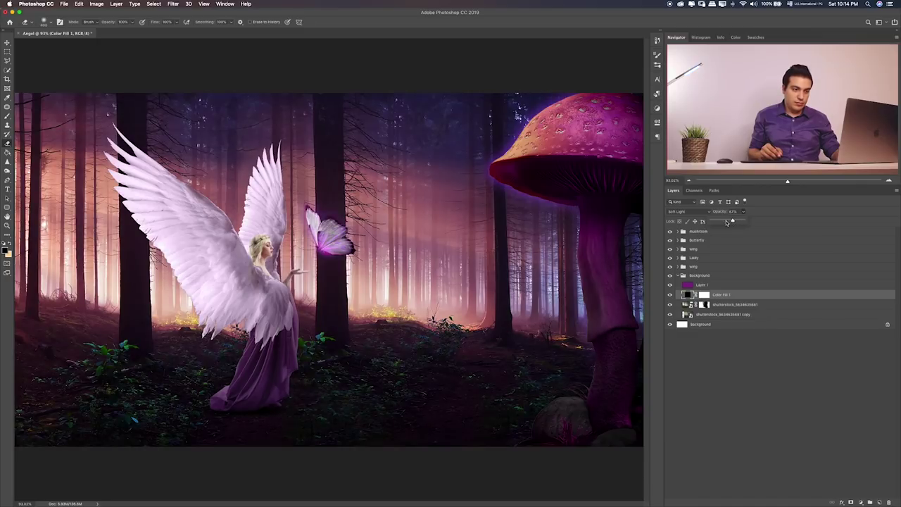
- Paint the fill's mask with a large brush to brighten the forest's central haze
key("b")
key("bracketright")
key("bracketright")
key("bracketright")
key("bracketright")
key("bracketright")
key("bracketright")
key("bracketright")
key("bracketright")
key("bracketright")
mouse_move(490, 238)
left_mouse_down()
mouse_move(225, 244)
mouse_move(382, 247)
mouse_move(190, 243)
mouse_move(427, 242)
mouse_move(177, 237)
mouse_move(91, 225)
mouse_move(533, 252)
mouse_move(171, 281)
mouse_move(245, 261)
mouse_move(527, 248)
left_mouse_up()
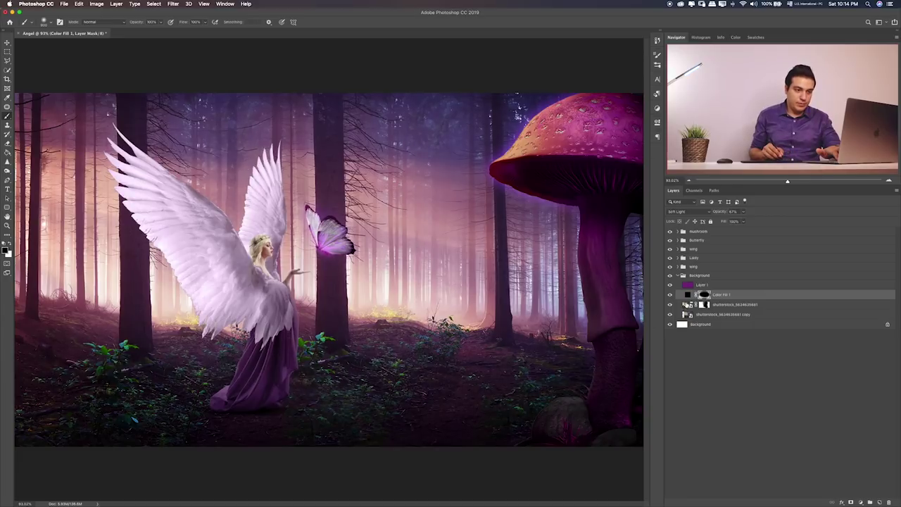
left_click(669, 298)
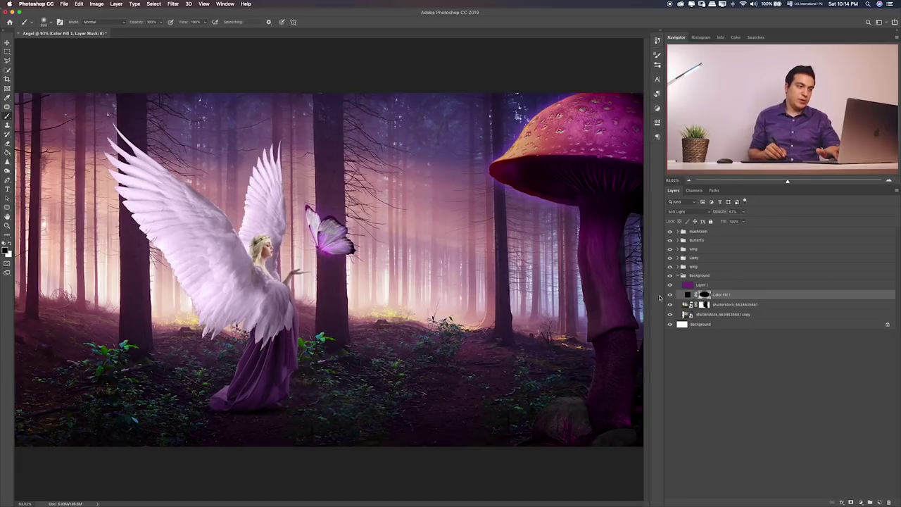
- Add Layer 19 above the forest photo and paint black around the mushroom's cap and stem
left_click(753, 305)
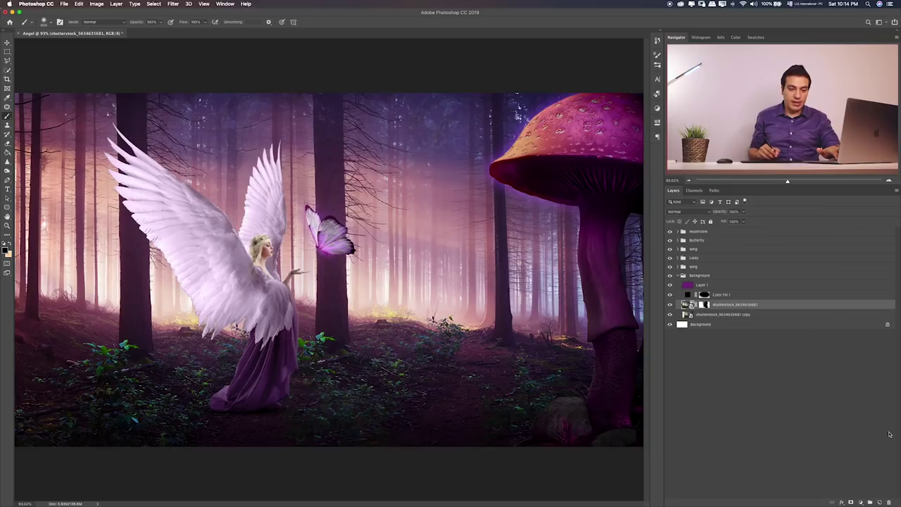
left_click(878, 501)
key("bracketleft")
key("bracketleft")
key("bracketleft")
key("bracketleft")
key("bracketleft")
left_click_drag(626, 203, 652, 346)
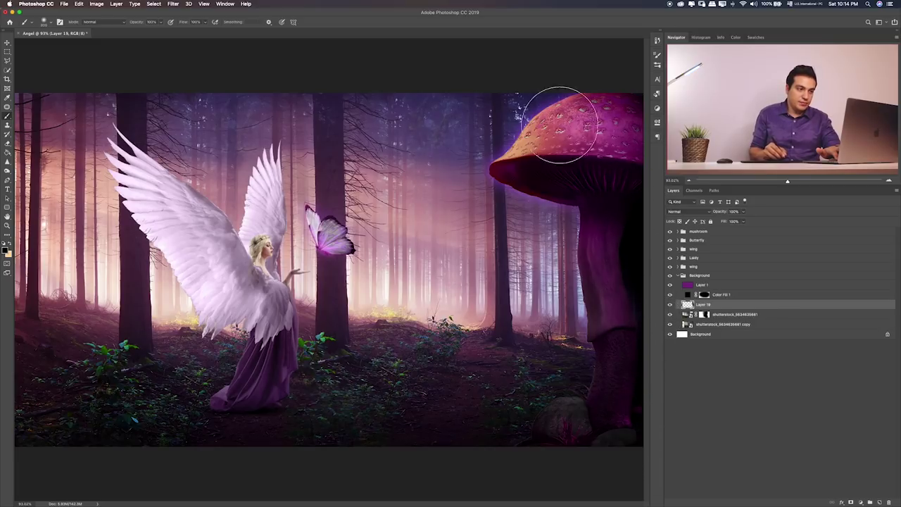
mouse_move(533, 84)
left_mouse_down()
mouse_move(549, 125)
mouse_move(576, 306)
mouse_move(649, 338)
mouse_move(546, 438)
mouse_move(577, 353)
left_mouse_up()
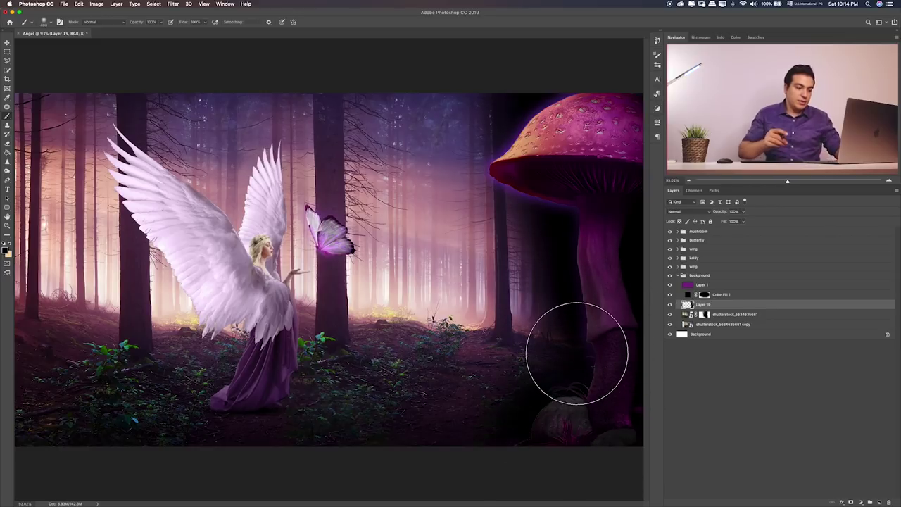
- Set Layer 19's blend mode to Color by cycling modes with Shift+Plus
key("v")
key("shift+alt+g")
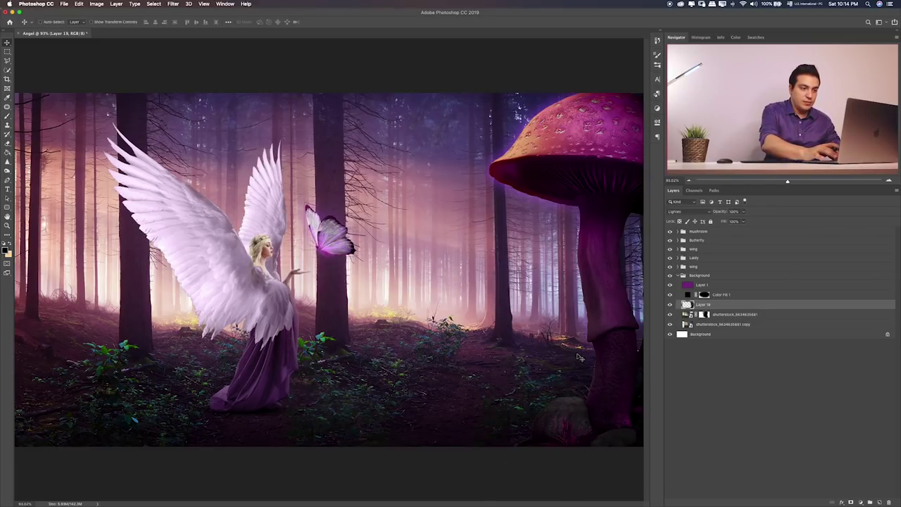
key("shift+plus")
key("shift+plus")
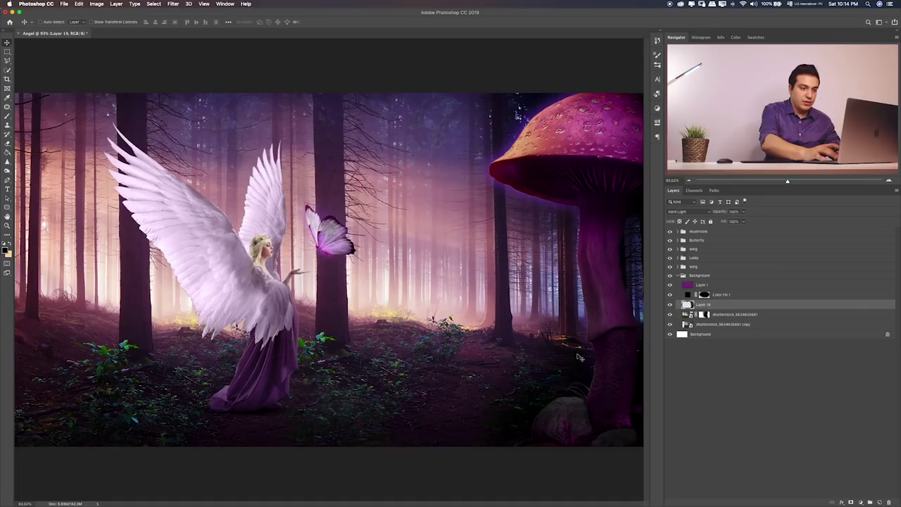
key("shift+plus")
key("shift+plus")
key("shift+plus")
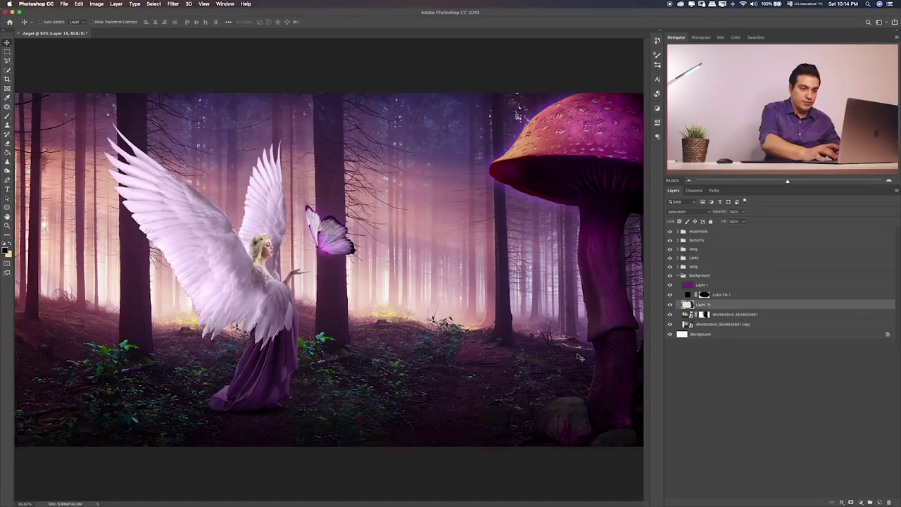
key("shift+plus")
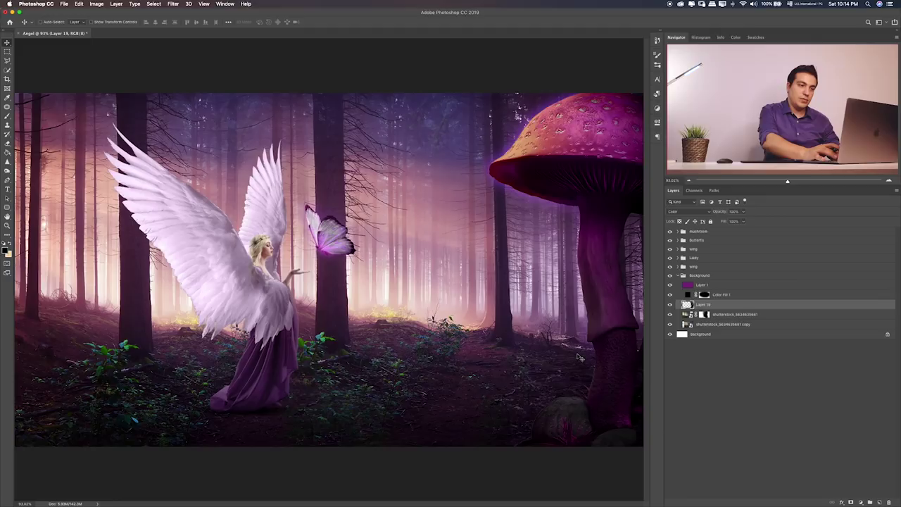
key("e")
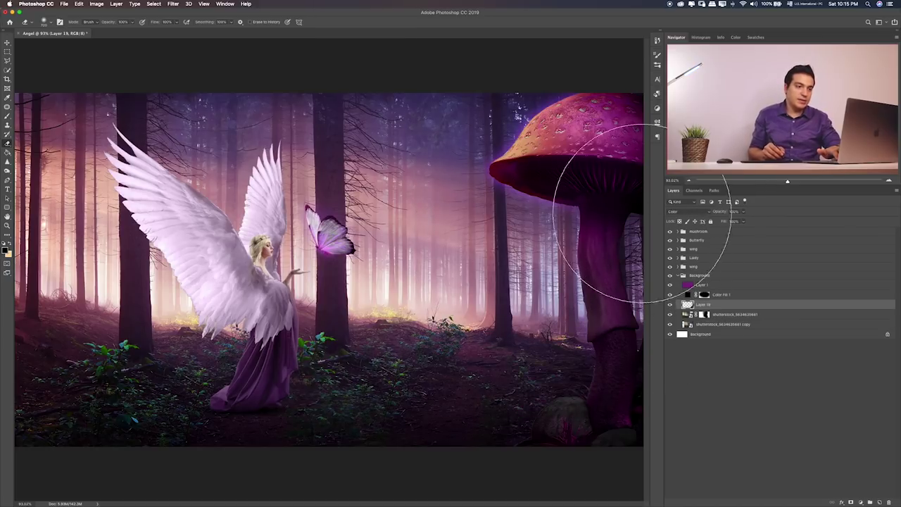
- Collapse the Background group, expand the mushroom group and select Layer 12
left_click(8, 52)
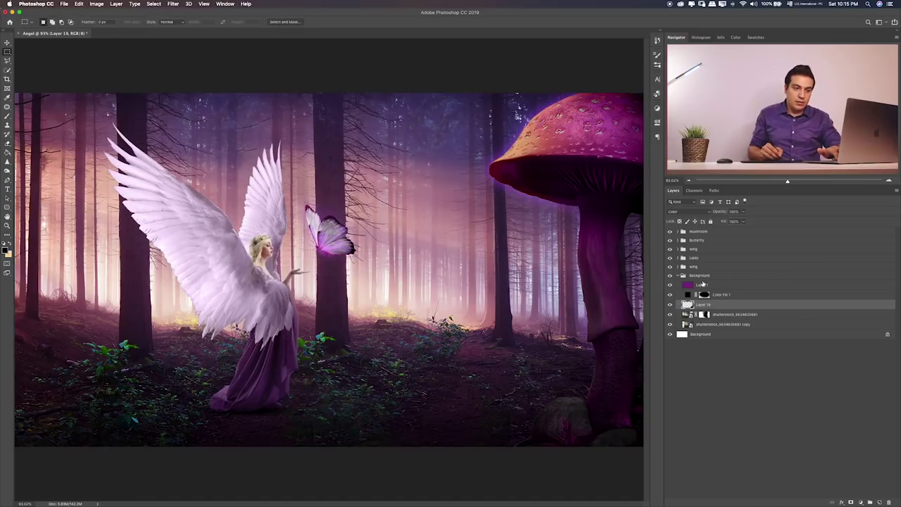
left_click(685, 276)
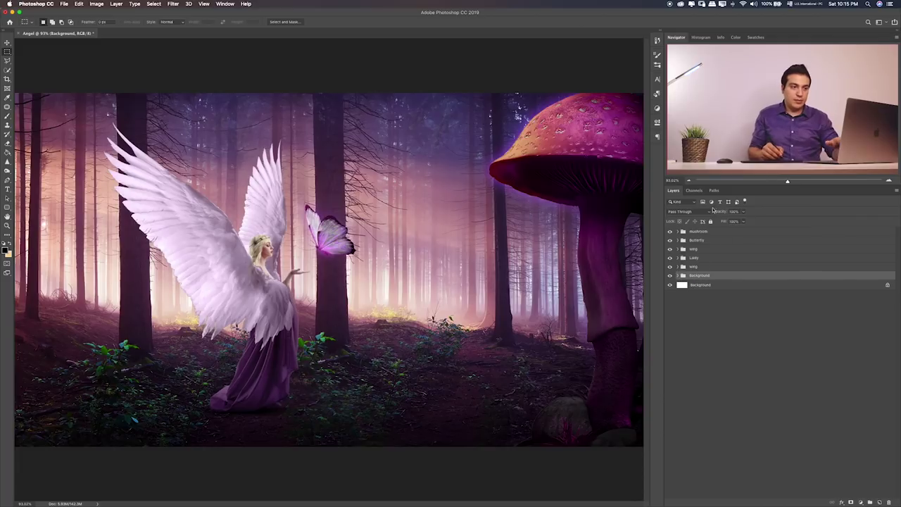
left_click(678, 233)
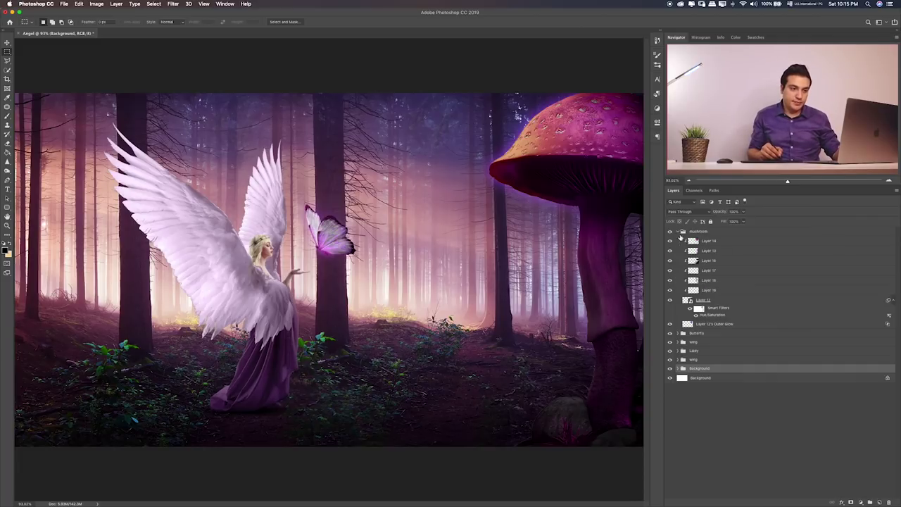
left_click(670, 324)
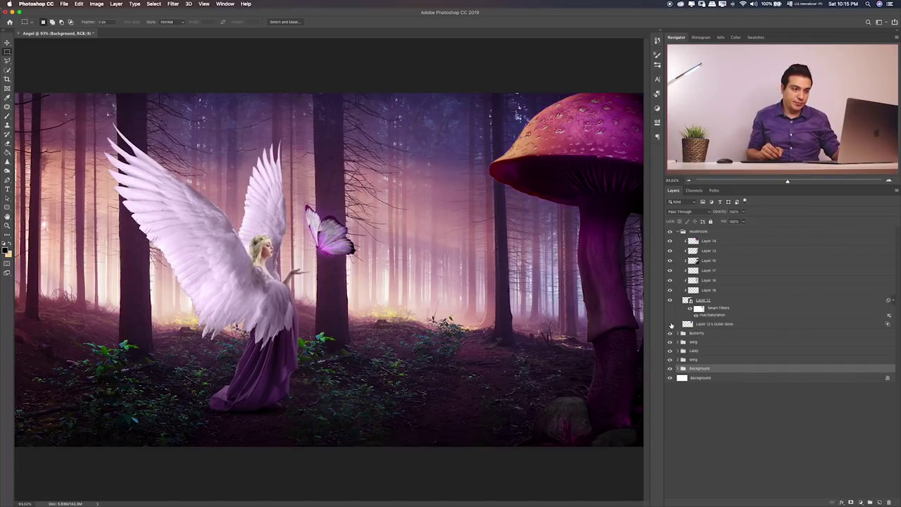
left_click(700, 325)
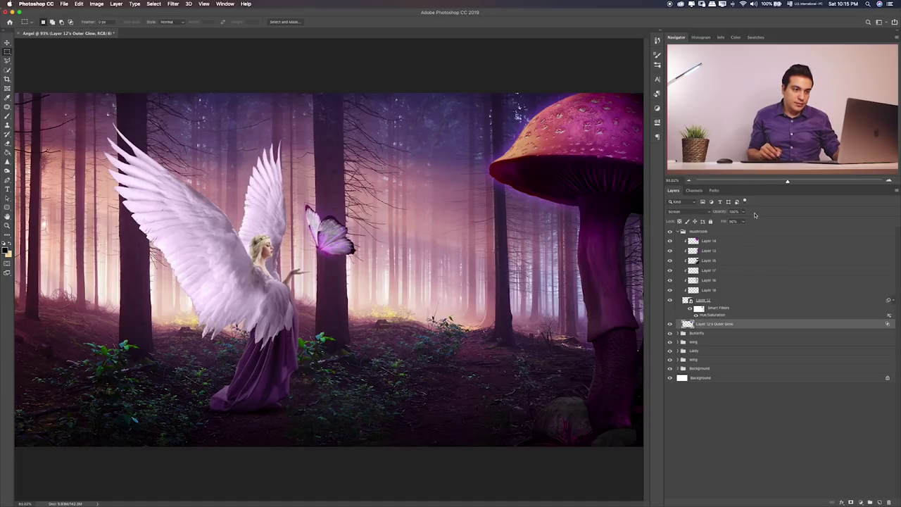
left_click(725, 302)
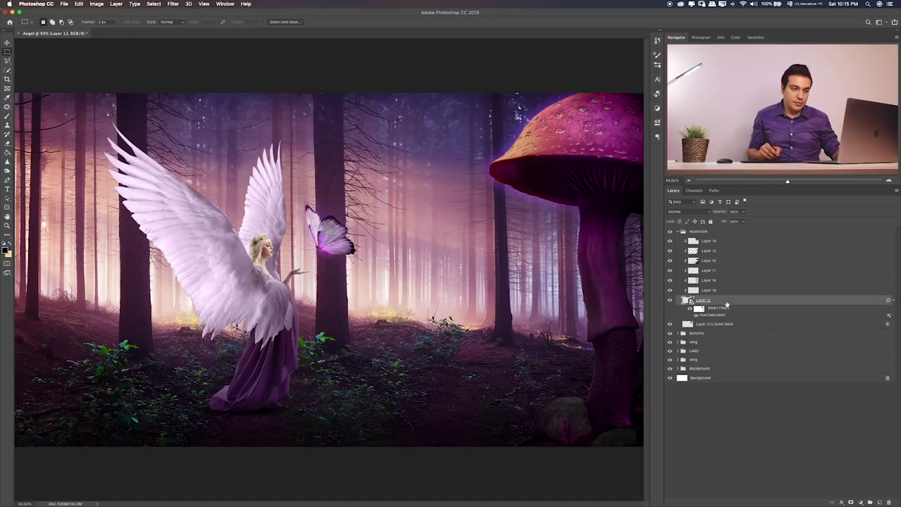
- Add Layer 20 above Layer 12 and pick a bright magenta brush colour
left_click(879, 502)
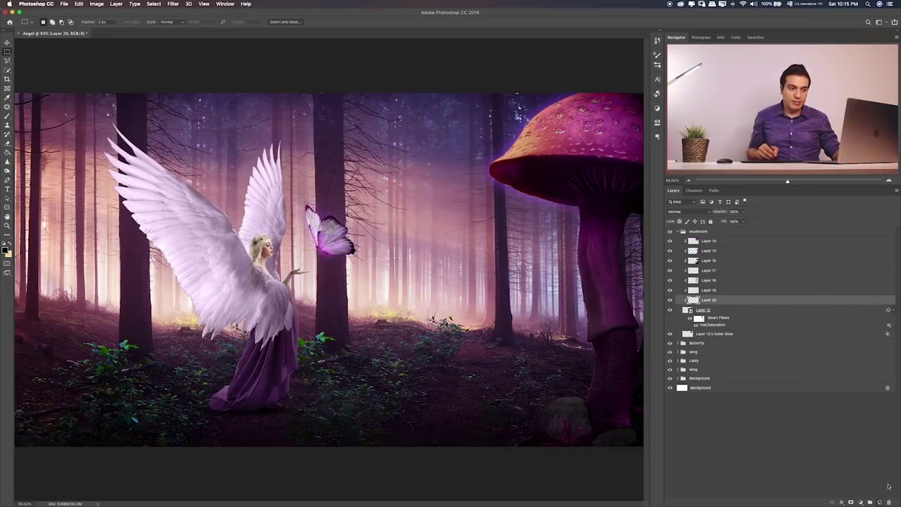
key("b")
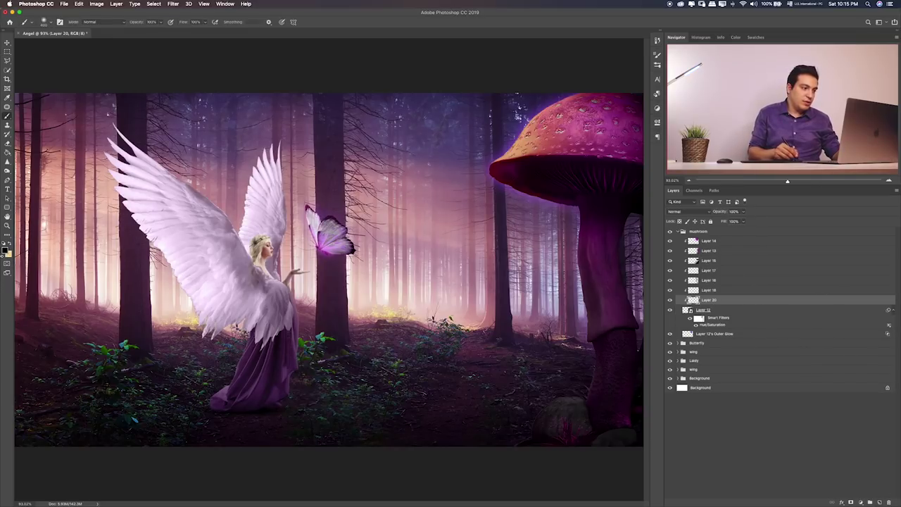
left_click(6, 250)
- Pick a purple colour and paint rim light along the mushroom cap's top and left edges
left_click(389, 89)
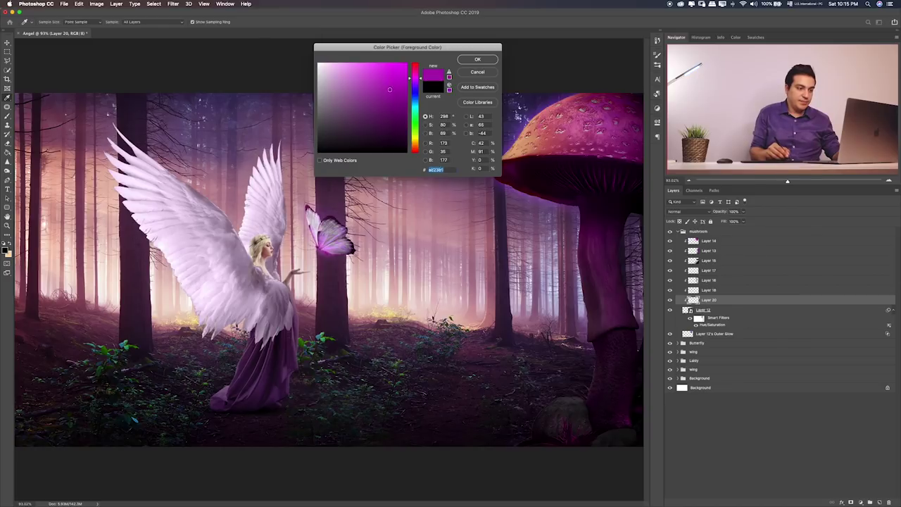
left_click(477, 59)
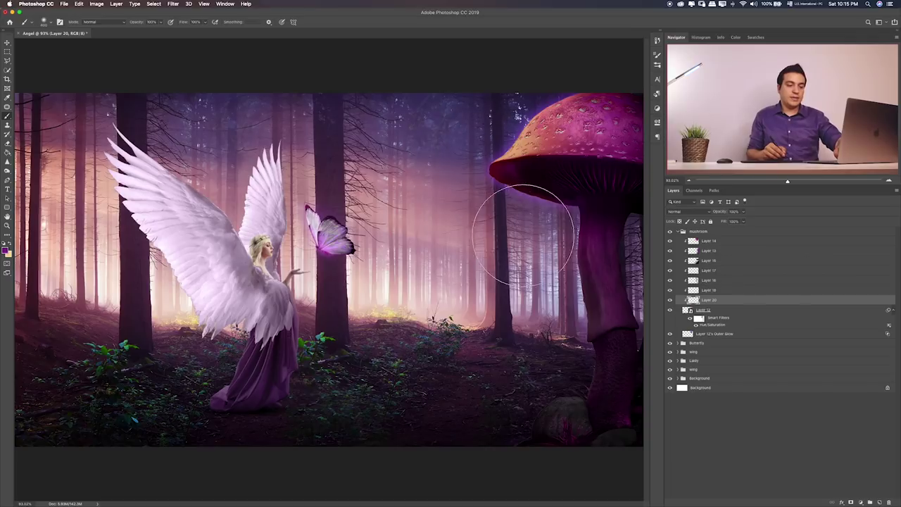
key("ctrl+plus")
key("ctrl+plus")
scroll(475, 273, "right", 5)
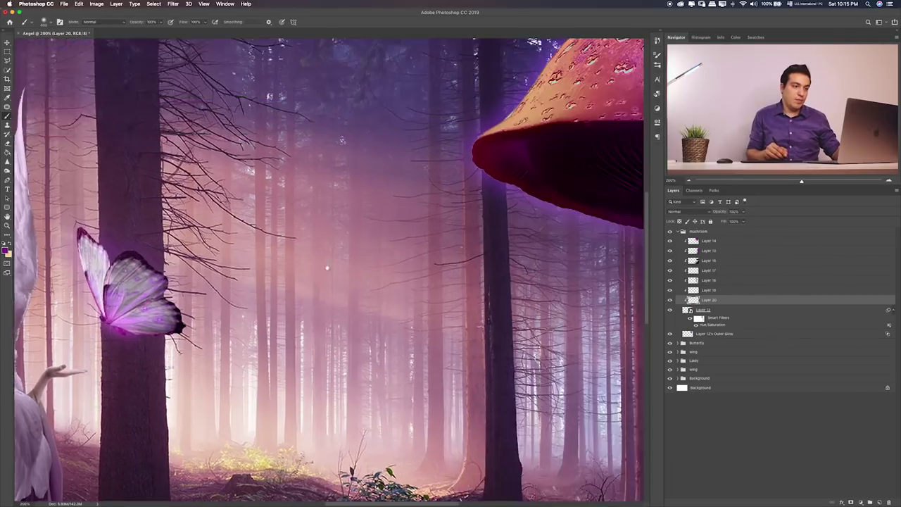
key("ctrl+plus")
key("bracketleft")
key("bracketleft")
key("bracketleft")
key("bracketleft")
key("bracketleft")
key("bracketleft")
mouse_move(432, 113)
left_mouse_down()
mouse_move(463, 118)
mouse_move(423, 107)
left_mouse_up()
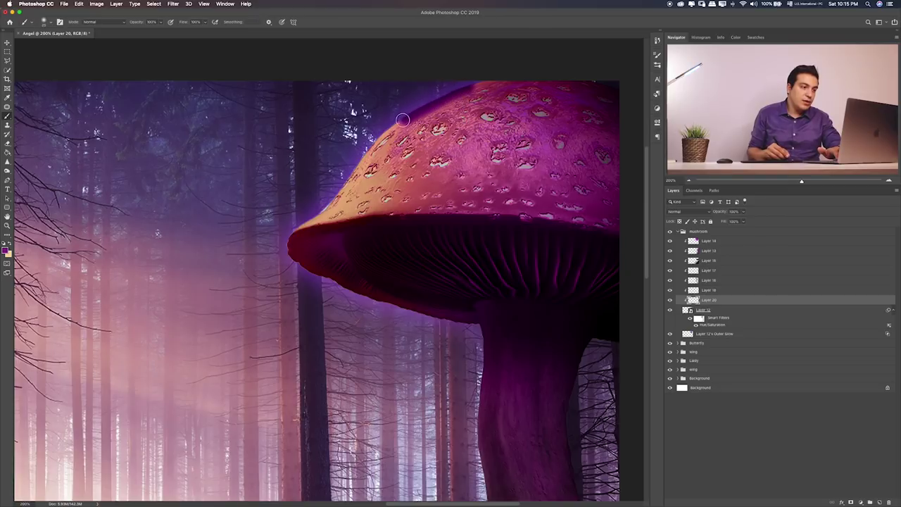
left_click_drag(367, 151, 347, 178)
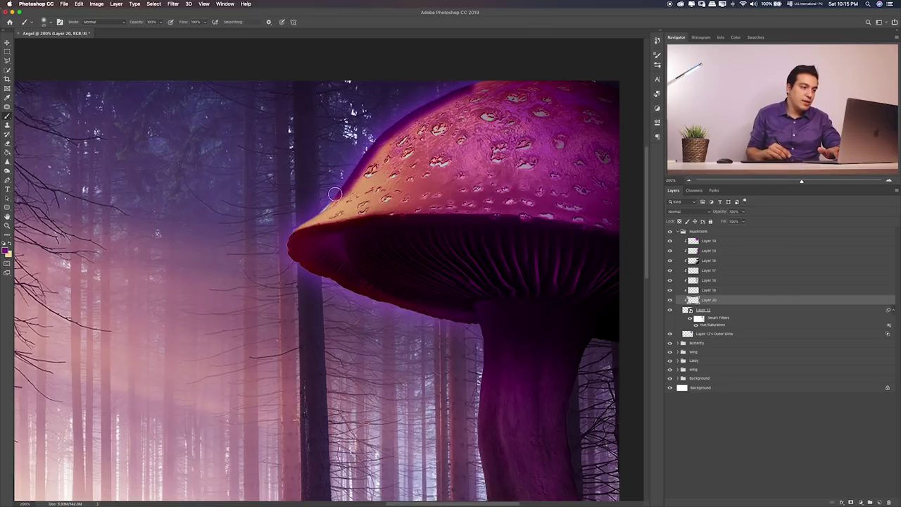
left_click_drag(295, 228, 302, 261)
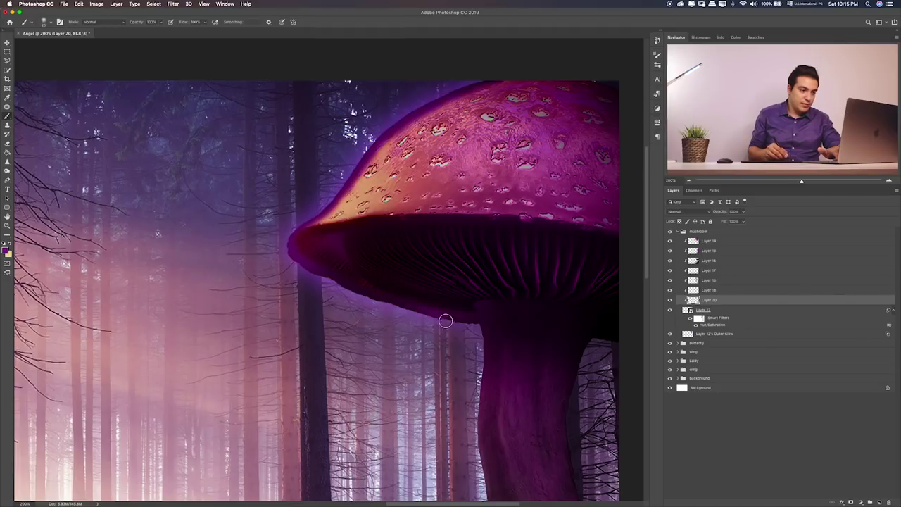
left_click_drag(517, 316, 455, 111)
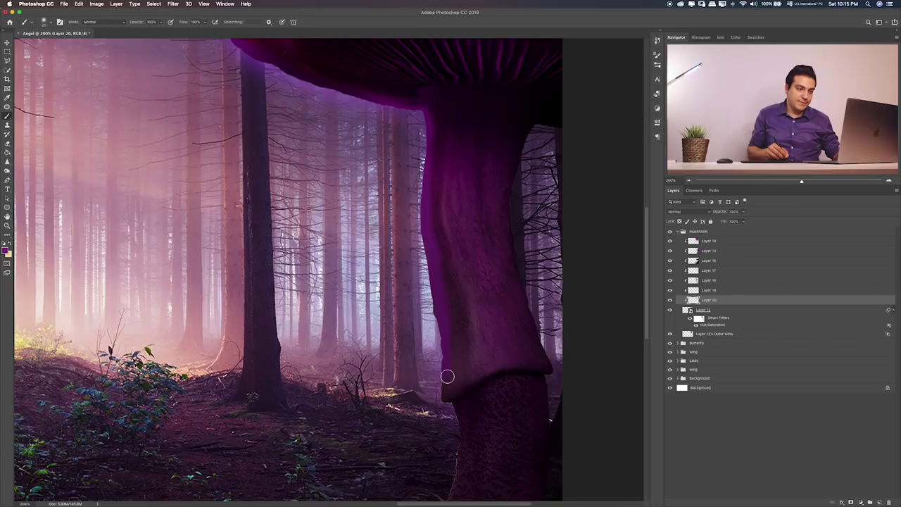
left_click_drag(442, 419, 434, 268)
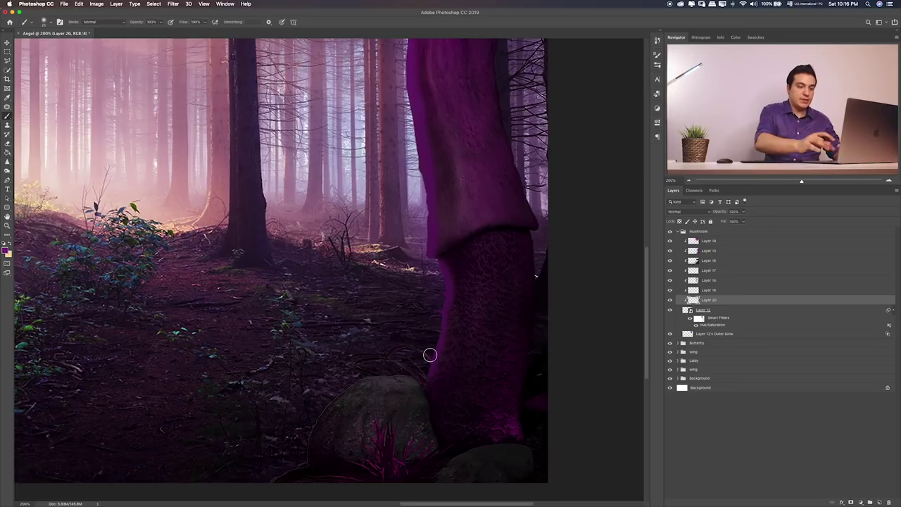
- Cycle Layer 20's blend modes and settle on Color Dodge
key("v")
key("shift+alt+b")
key("shift+plus")
key("shift+plus")
key("shift+plus")
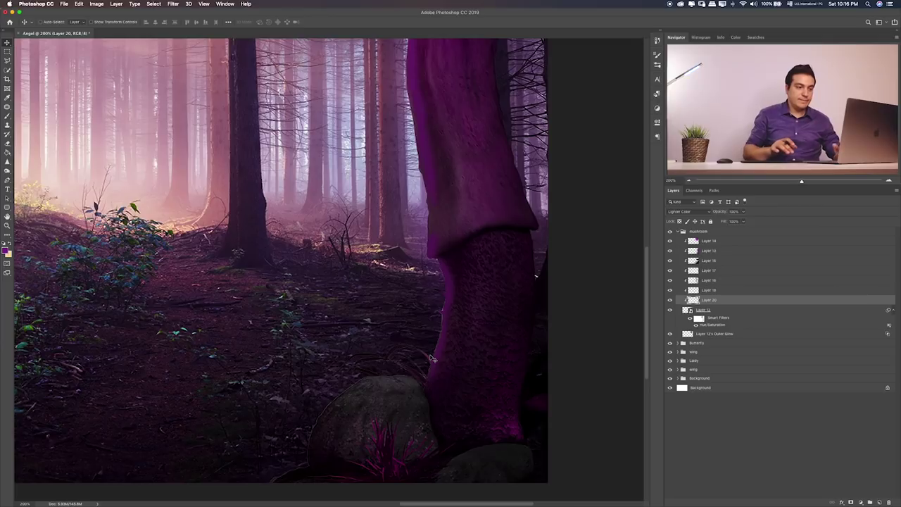
scroll(432, 358, "up", 5)
key("shift+plus")
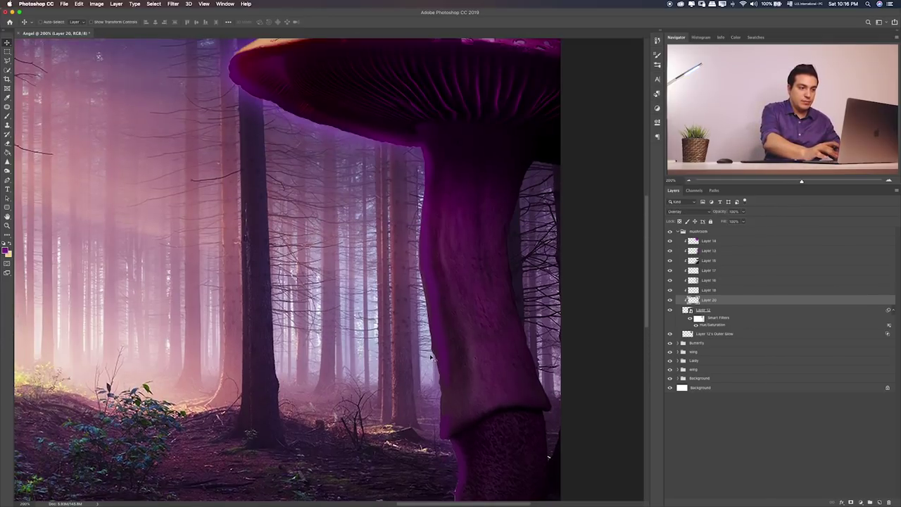
key("shift+plus")
key("shift+plus")
key("shift+plus")
key("shift+plus")
key("shift+plus")
key("shift+plus")
key("shift+plus")
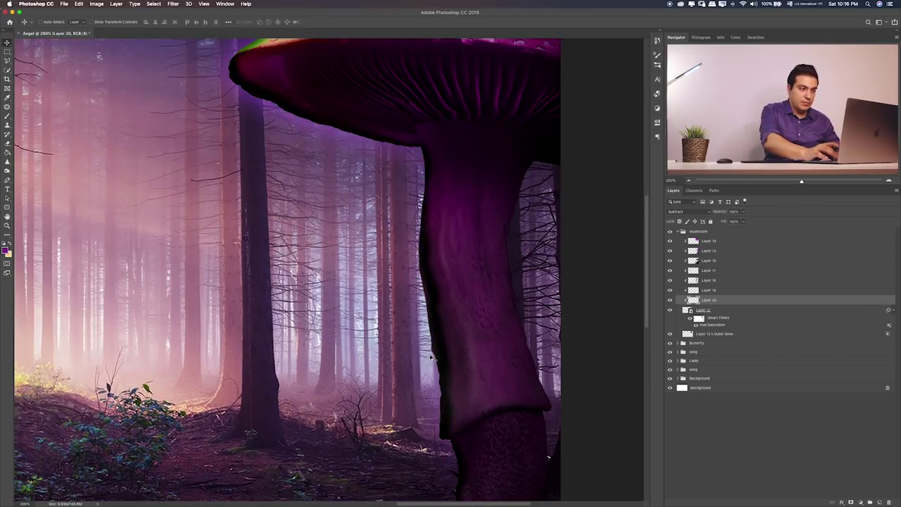
scroll(432, 357, "up", 4)
key("shift+plus")
key("shift+plus")
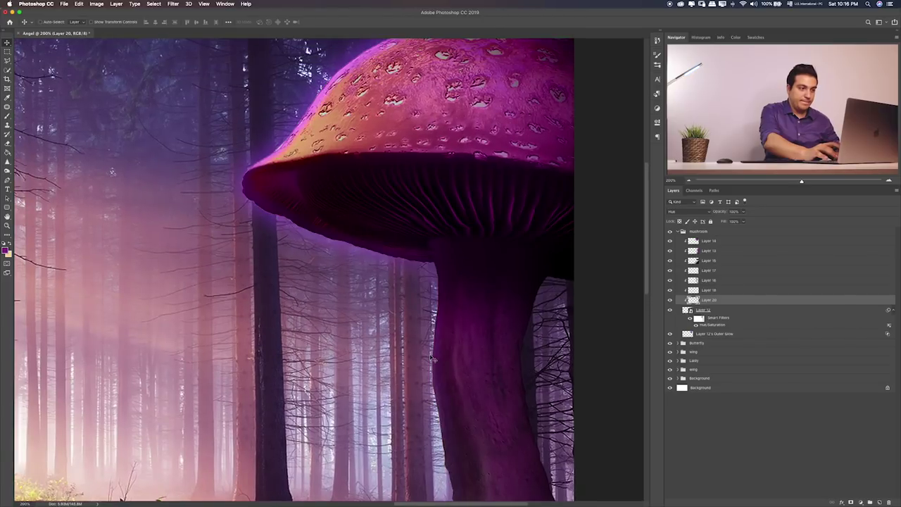
key("shift+minus")
key("shift+minus")
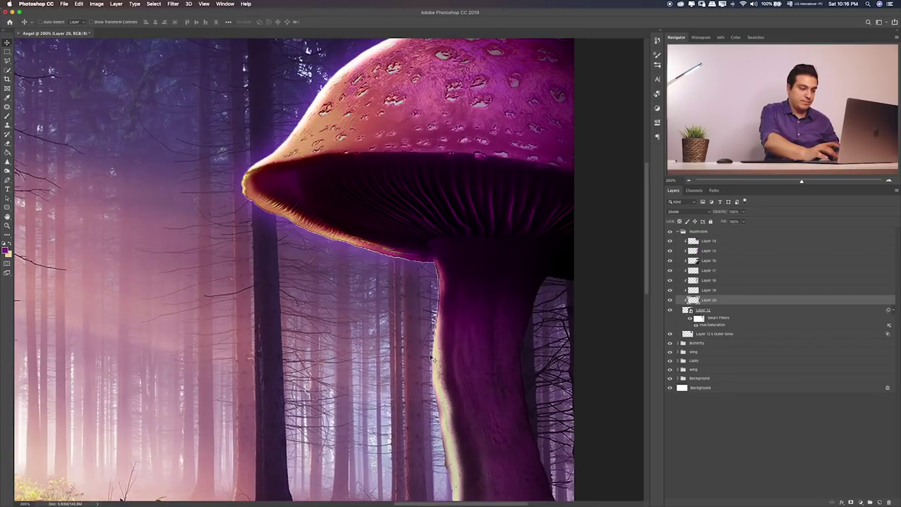
key("ctrl+0")
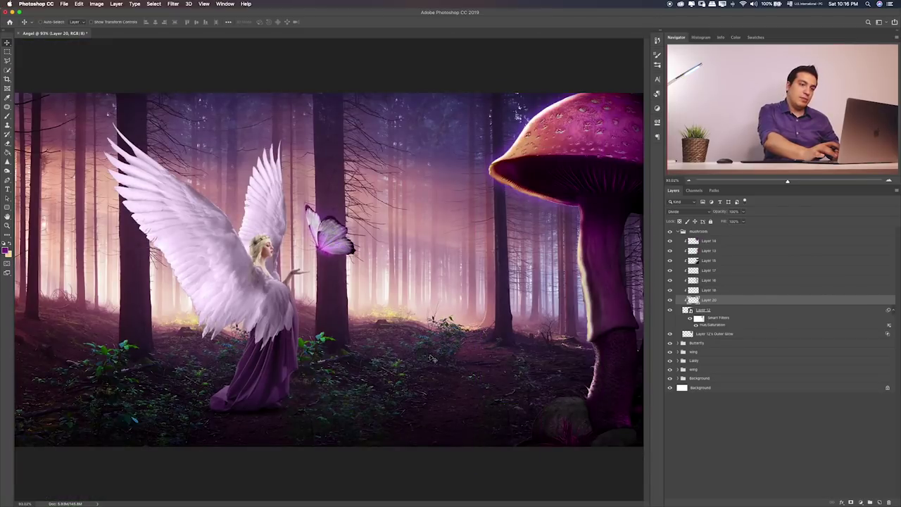
key("shift+plus")
key("shift+plus")
key("shift+plus")
key("shift+plus")
key("shift+plus")
key("shift+plus")
key("shift+plus")
key("shift+plus")
key("shift+plus")
key("shift+plus")
key("shift+plus")
key("shift+plus")
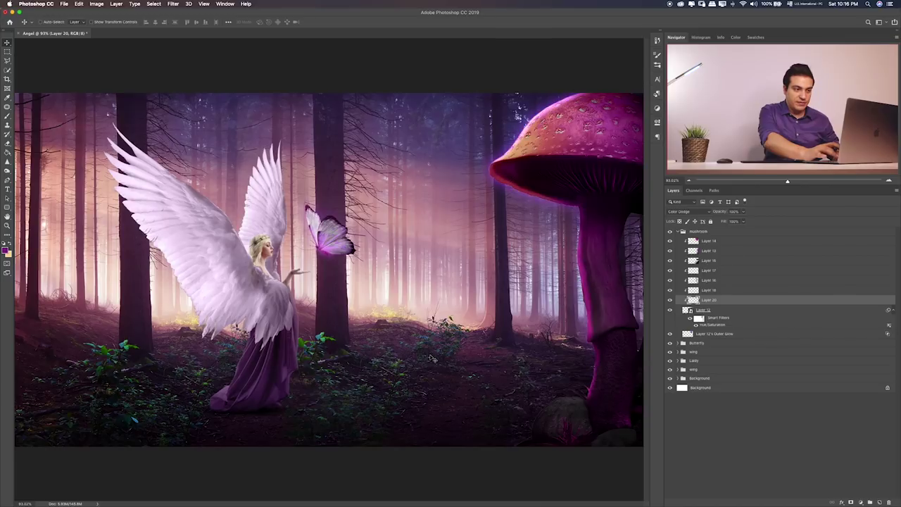
key("shift+plus")
- Erase excess glow from the top of the mushroom cap with a small eraser
key("ctrl+plus")
key("ctrl+plus")
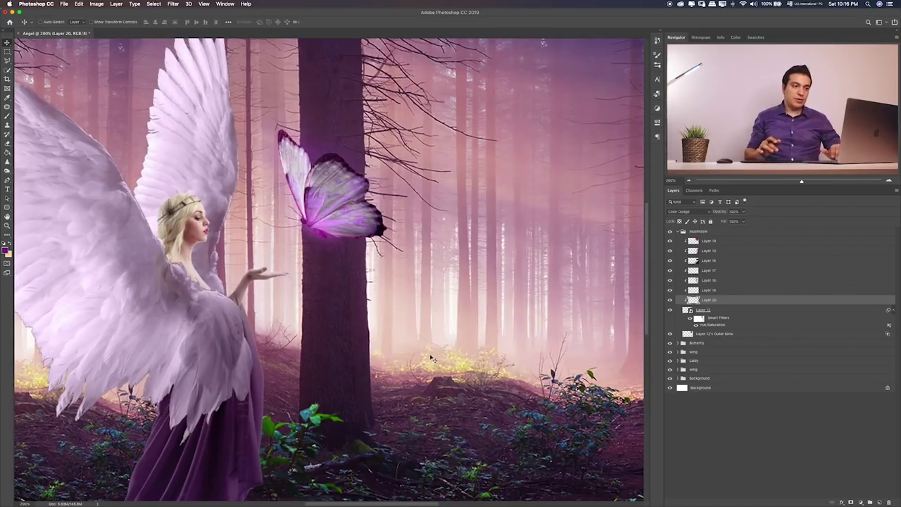
scroll(432, 359, "right", 5)
scroll(432, 359, "up", 8)
scroll(432, 359, "down", 2)
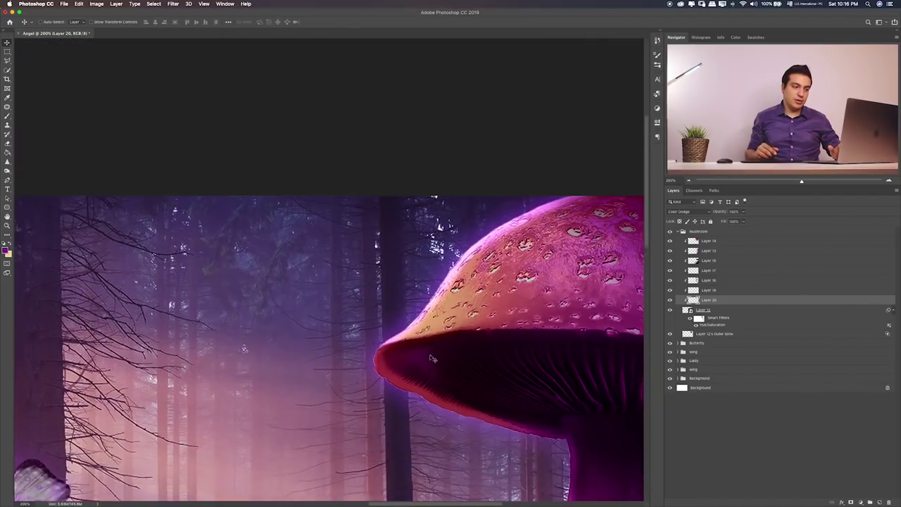
scroll(432, 359, "down", 1)
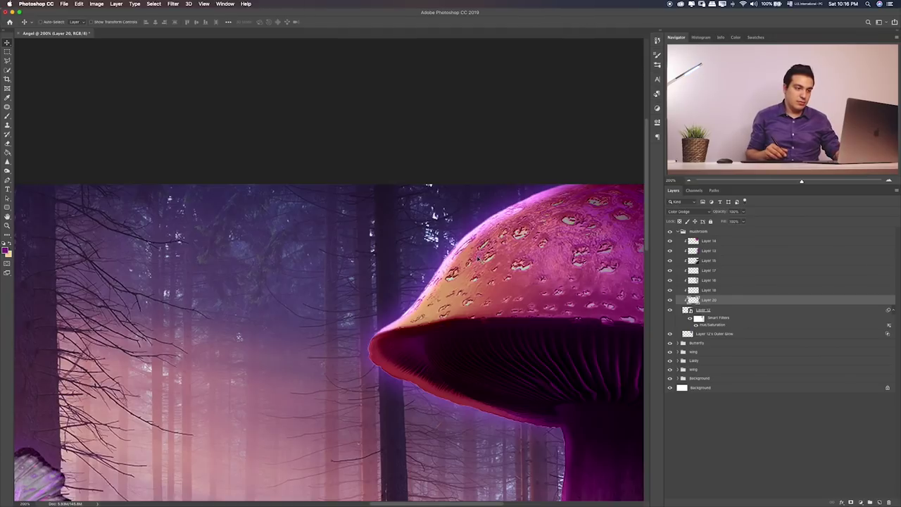
scroll(478, 258, "down", 3)
scroll(478, 258, "right", 4)
key("e")
key("bracketleft")
key("bracketleft")
key("bracketleft")
left_click_drag(426, 169, 391, 201)
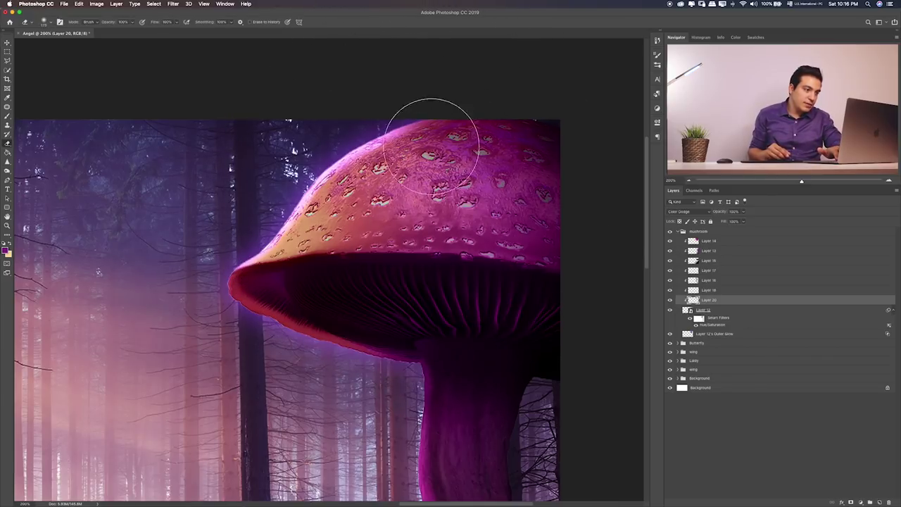
- Erase glow on the mushroom stem, then select Layer 12
scroll(422, 212, "down", 6)
scroll(423, 211, "right", 2)
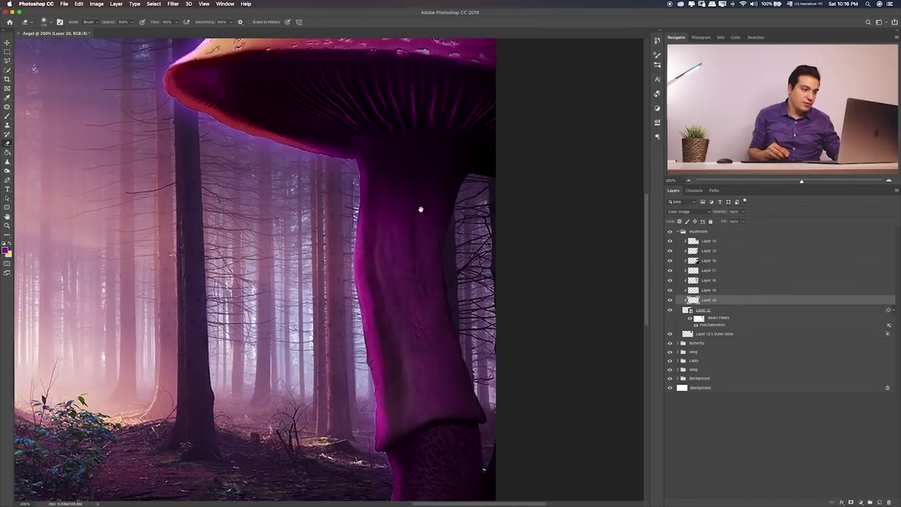
mouse_move(391, 233)
left_mouse_down()
mouse_move(422, 302)
mouse_move(452, 302)
mouse_move(428, 302)
mouse_move(414, 283)
mouse_move(406, 297)
mouse_move(388, 282)
mouse_move(392, 306)
left_mouse_up()
key("bracketleft")
key("bracketleft")
key("bracketleft")
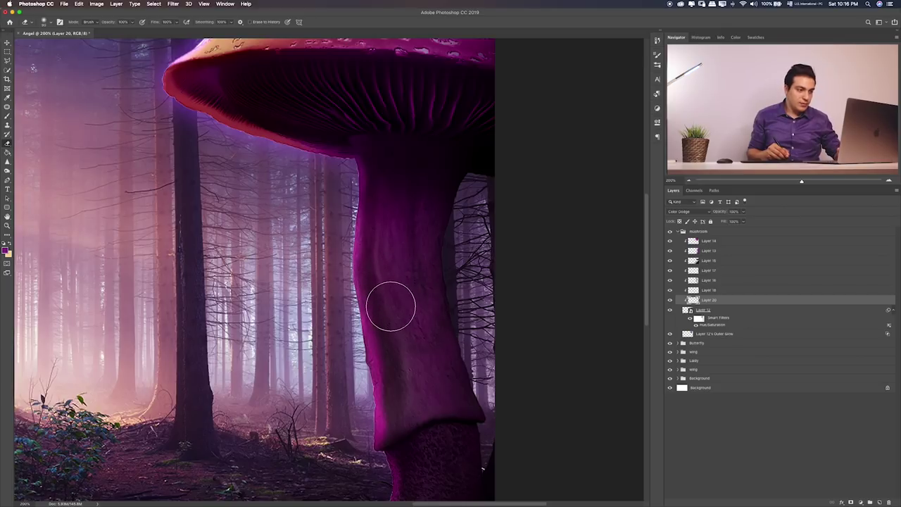
left_click_drag(434, 361, 413, 160)
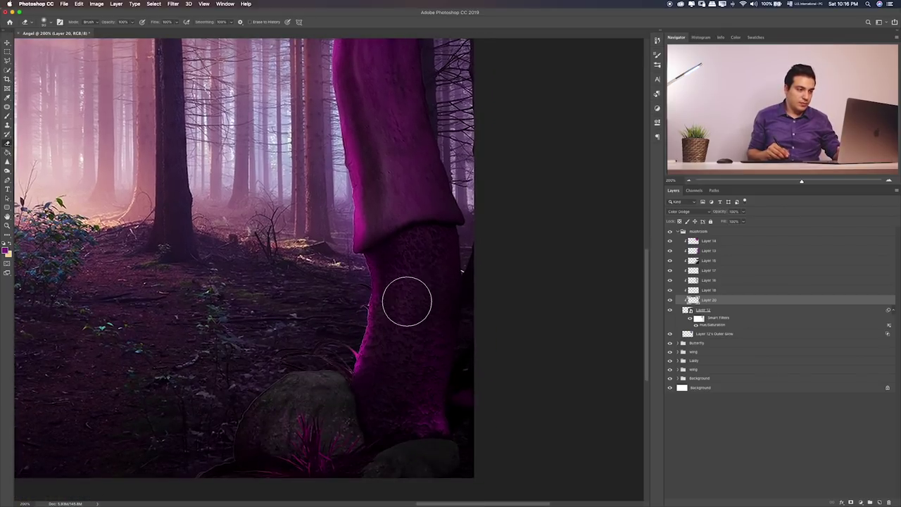
left_click_drag(399, 197, 428, 247)
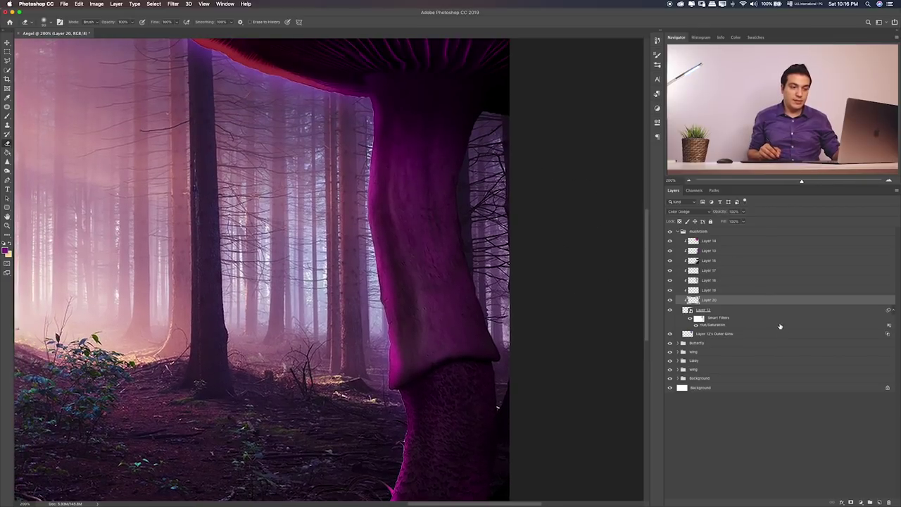
left_click(780, 321)
- Add Layer 21 and paint down the mushroom stem at 45% brush opacity
left_click(879, 502)
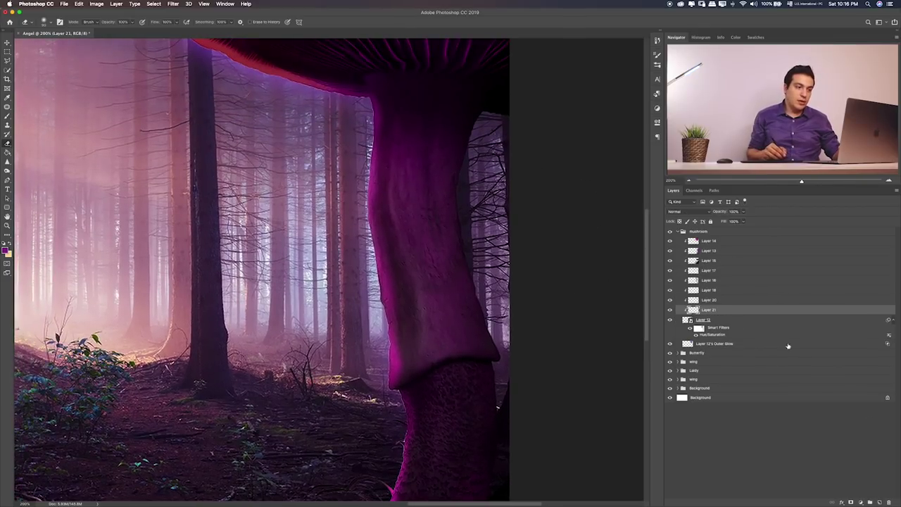
key("b")
key("bracketright")
key("bracketright")
key("4")
key("5")
left_click_drag(406, 106, 414, 174)
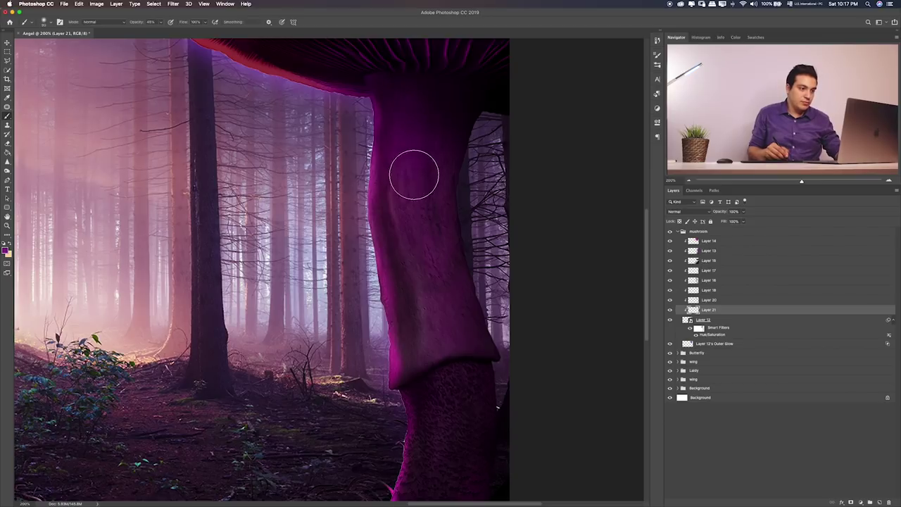
left_click_drag(400, 110, 431, 314)
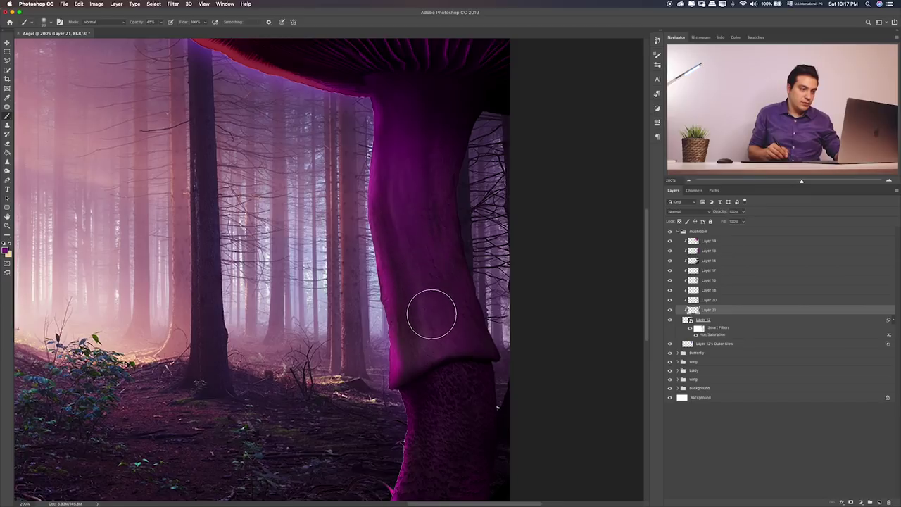
left_click_drag(432, 314, 392, 201)
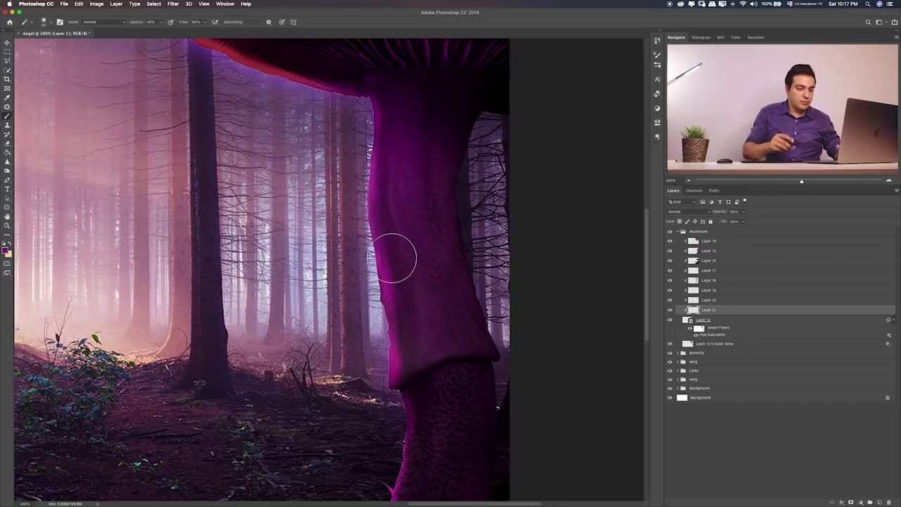
- Cycle Layer 21's blend modes and settle on Overlay
key("v")
key("shift+plus")
key("shift+plus")
key("shift+plus")
key("shift+plus")
key("shift+plus")
key("shift+plus")
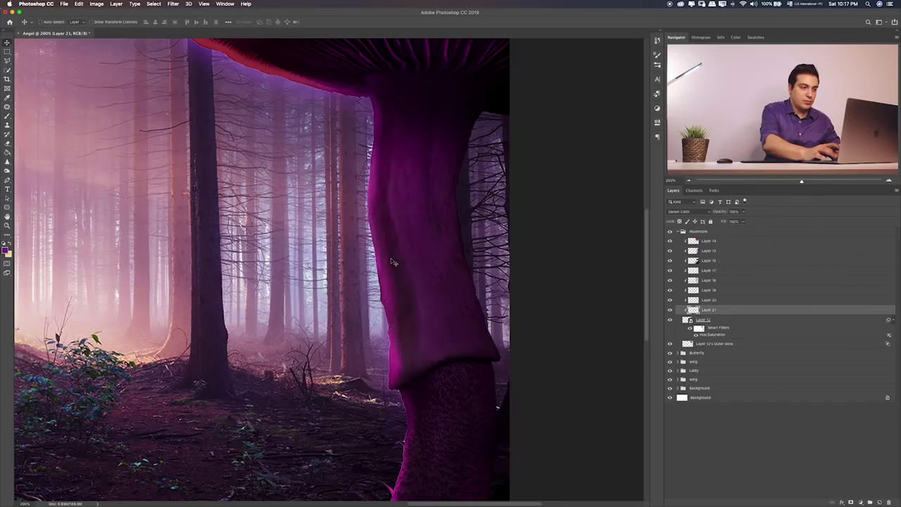
key("shift+plus")
key("shift+plus")
key("shift+plus")
key("shift+plus")
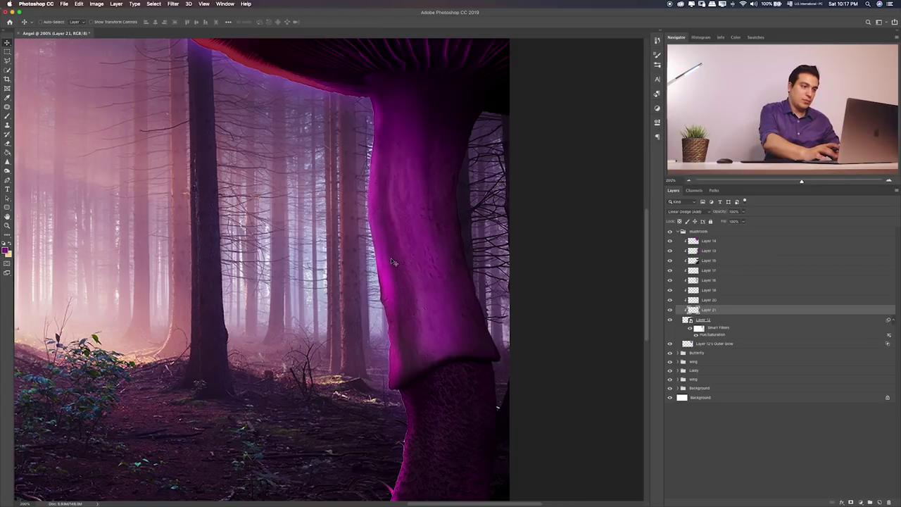
key("shift+plus")
key("shift+plus")
key("shift+plus")
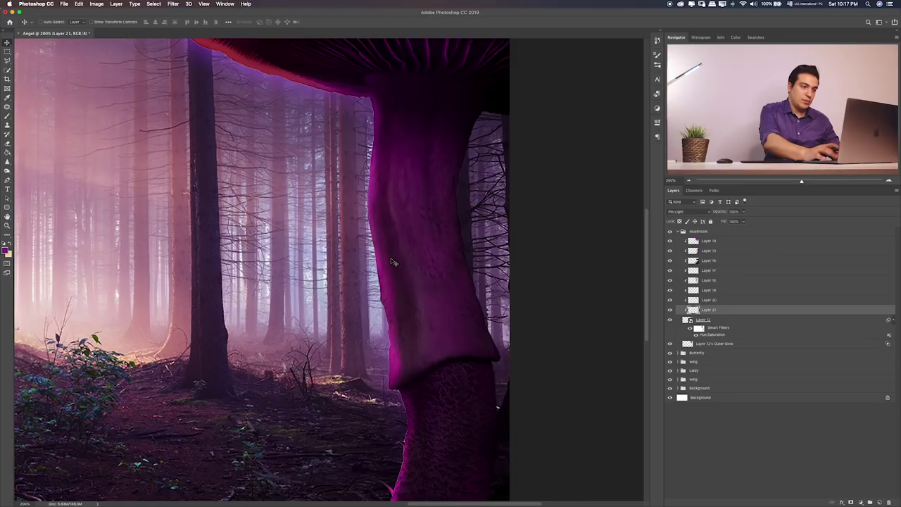
key("shift+plus")
key("shift+plus")
key("shift+minus")
key("shift+plus")
key("shift+plus")
key("shift+plus")
key("shift+plus")
key("shift+plus")
key("shift+plus")
key("shift+plus")
key("shift+plus")
key("shift+plus")
key("shift+plus")
key("shift+plus")
key("shift+plus")
key("shift+plus")
key("shift+plus")
key("shift+plus")
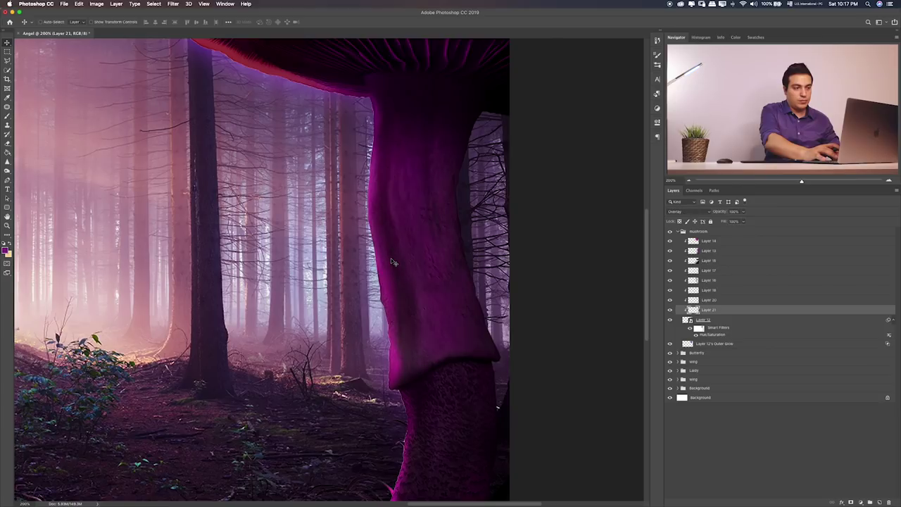
key("shift+plus")
key("shift+plus")
key("shift+plus")
key("shift+plus")
key("shift+plus")
key("shift+plus")
key("shift+plus")
key("shift+plus")
key("shift+plus")
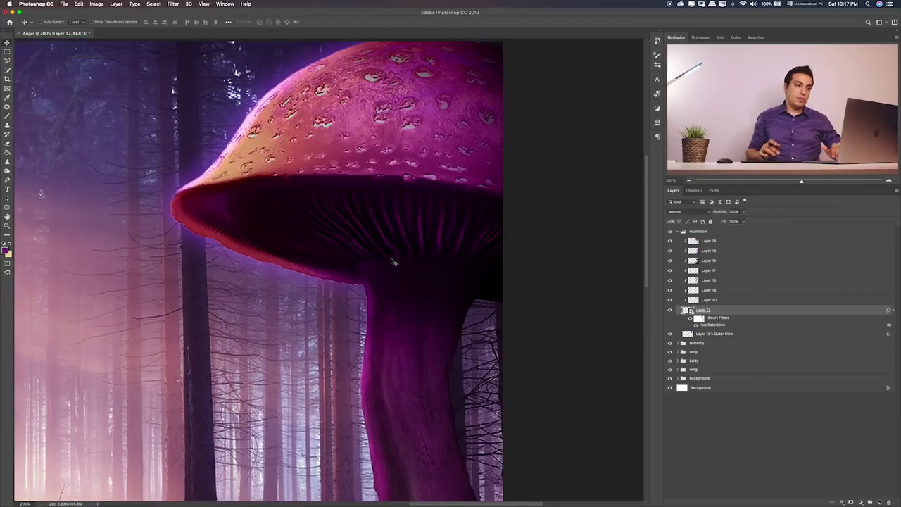
- Add another empty layer above Layer 12 and toggle Layer 20's visibility to compare
scroll(393, 262, "up", 1)
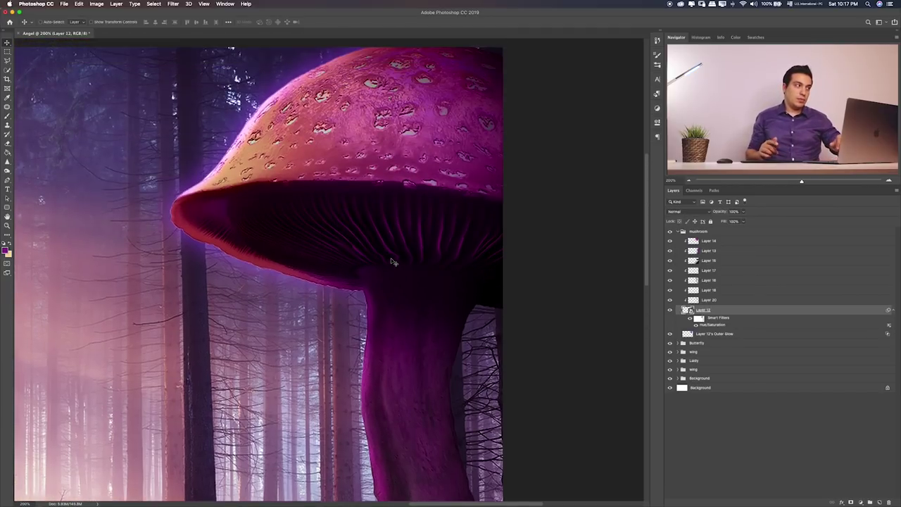
key("ctrl+minus")
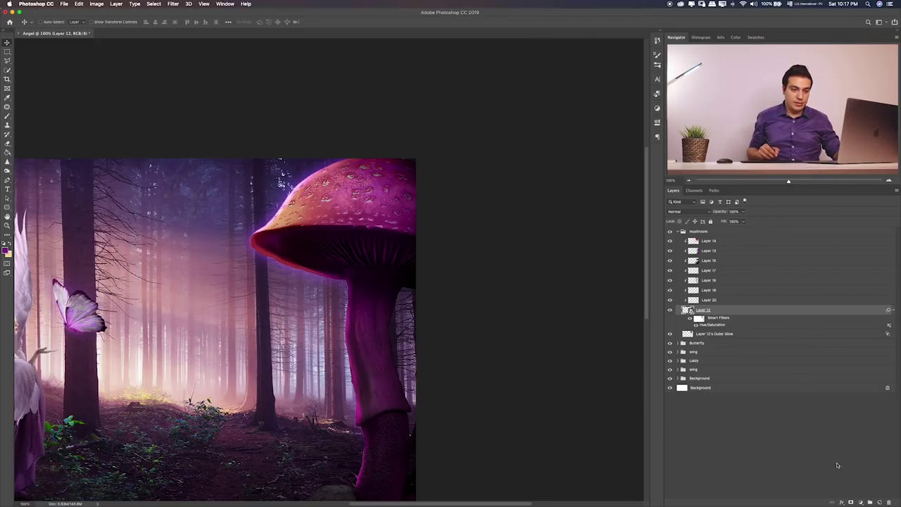
left_click(879, 502)
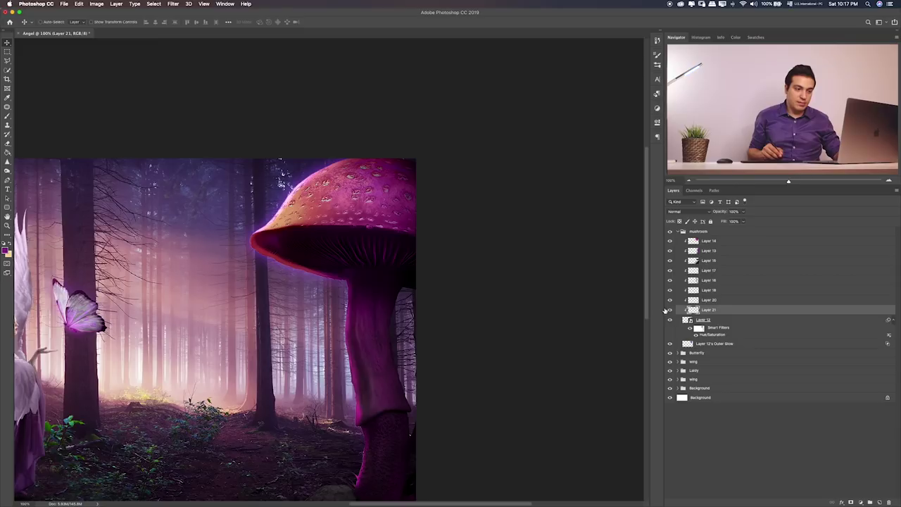
left_click(672, 301)
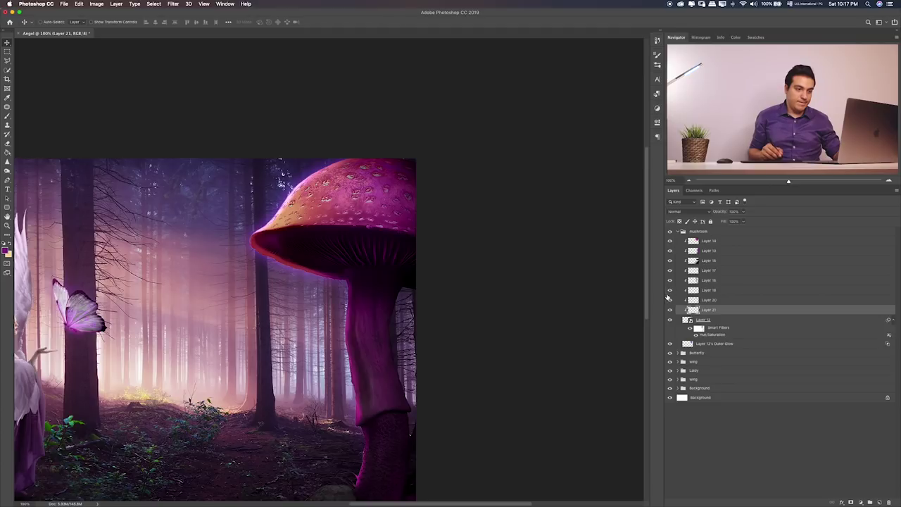
- Paint deeper magenta over the mushroom cap and its upper-right spots on Layer 21
key("b")
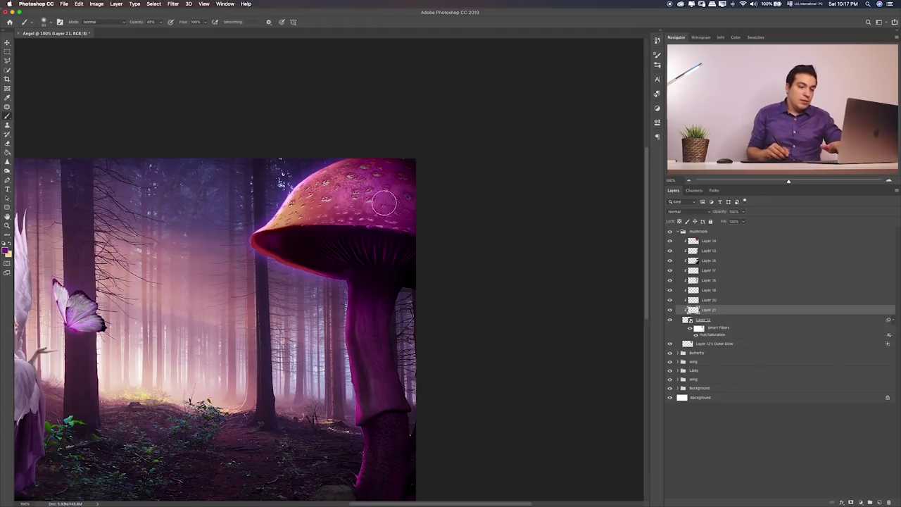
key("bracketright")
key("bracketright")
key("bracketright")
mouse_move(394, 164)
left_mouse_down()
mouse_move(394, 191)
mouse_move(360, 198)
mouse_move(394, 176)
mouse_move(354, 195)
left_mouse_up()
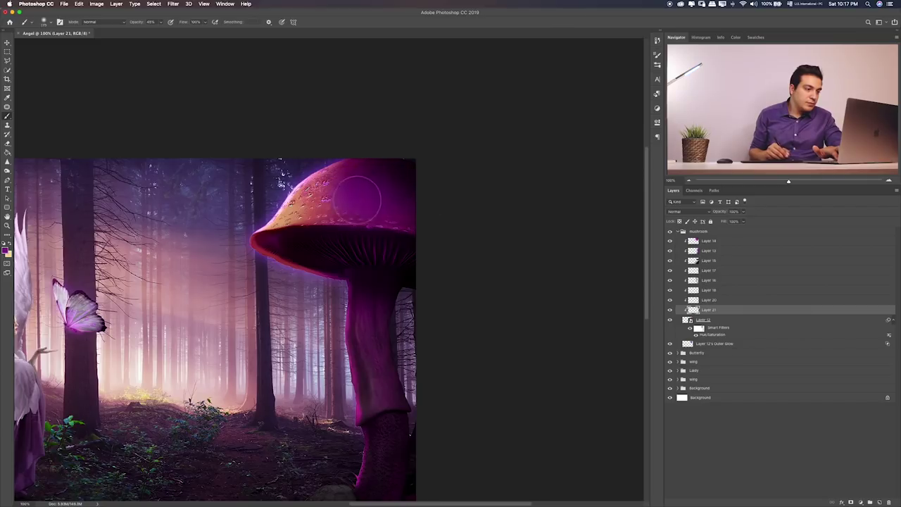
mouse_move(407, 210)
left_mouse_down()
mouse_move(350, 204)
mouse_move(392, 177)
mouse_move(360, 195)
mouse_move(411, 214)
left_mouse_up()
mouse_move(437, 284)
left_mouse_down()
mouse_move(438, 217)
mouse_move(397, 246)
mouse_move(387, 237)
mouse_move(397, 299)
left_mouse_up()
left_click_drag(430, 326, 437, 273)
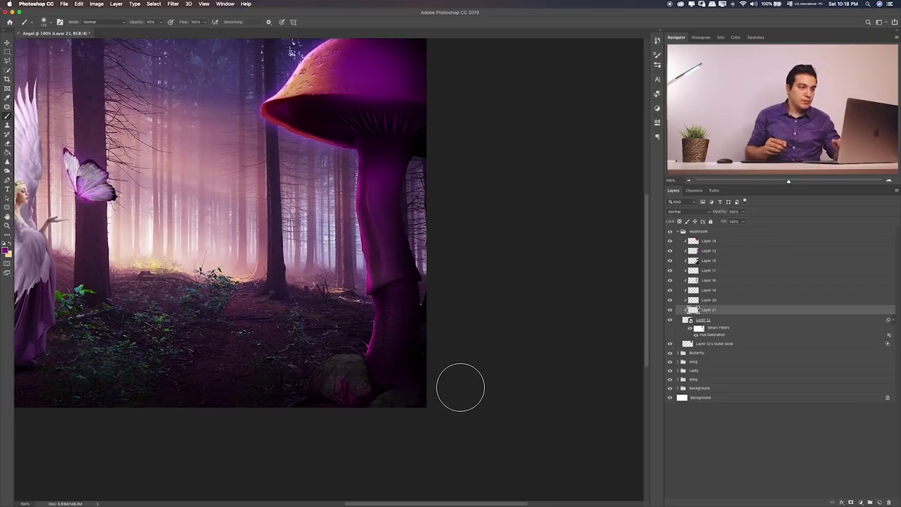
scroll(460, 388, "up", 5)
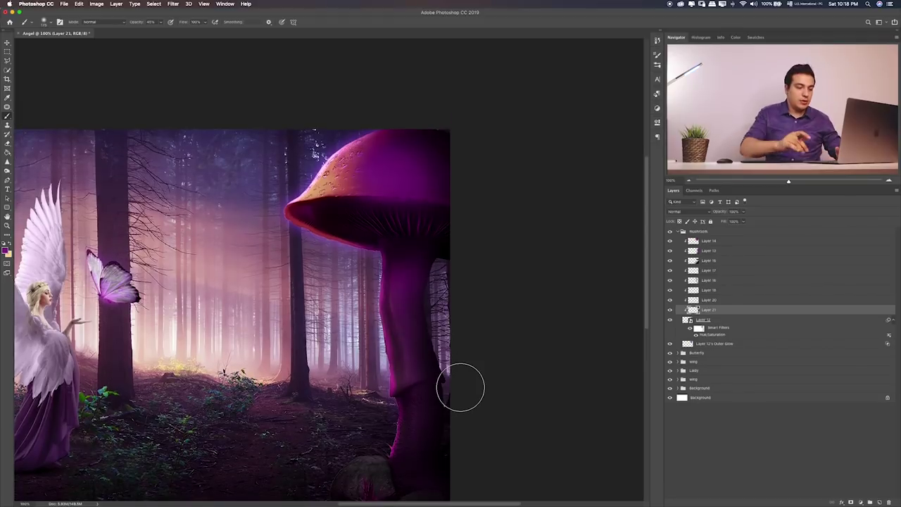
- Cycle Layer 21's blend modes to settle on Hue
key("v")
key("shift+plus")
key("shift+plus")
key("shift+plus")
key("shift+plus")
key("shift+plus")
key("shift+plus")
key("shift+plus")
key("shift+plus")
key("shift+plus")
key("shift+plus")
key("shift+plus")
key("shift+minus")
key("shift+minus")
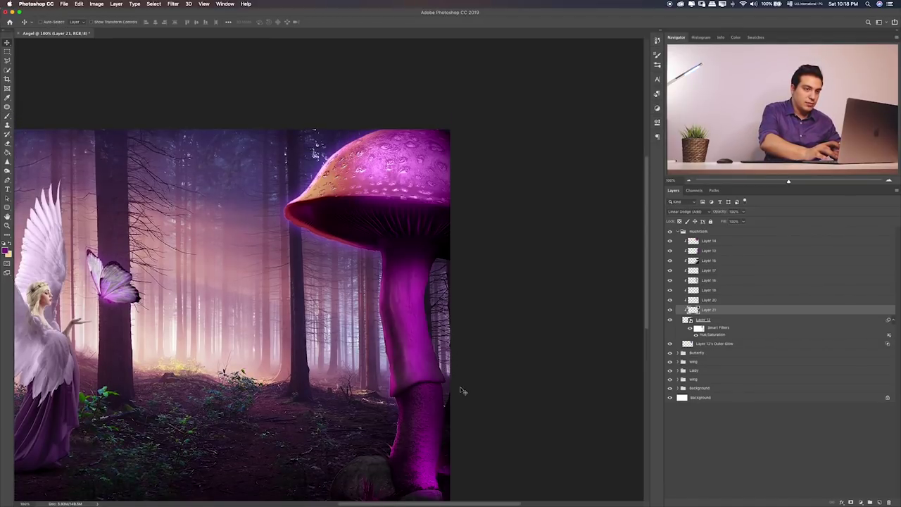
key("shift+plus")
key("shift+plus")
key("shift+plus")
key("shift+plus")
key("shift+plus")
key("shift+plus")
key("shift+plus")
key("shift+plus")
key("shift+plus")
key("shift+plus")
key("shift+plus")
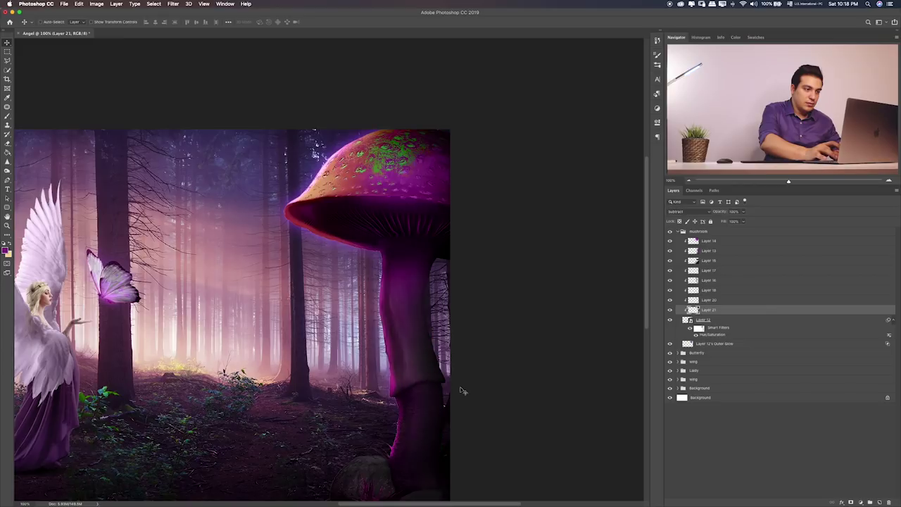
key("shift+plus")
key("shift+plus")
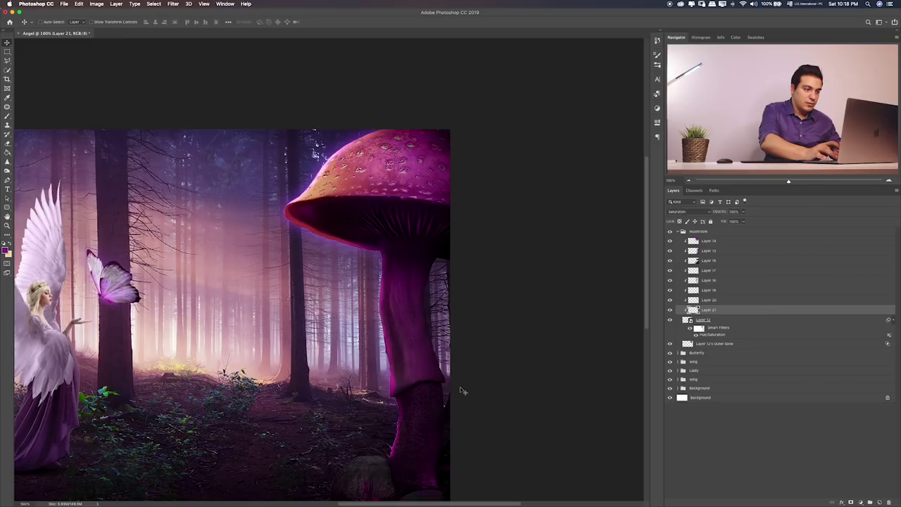
key("shift+plus")
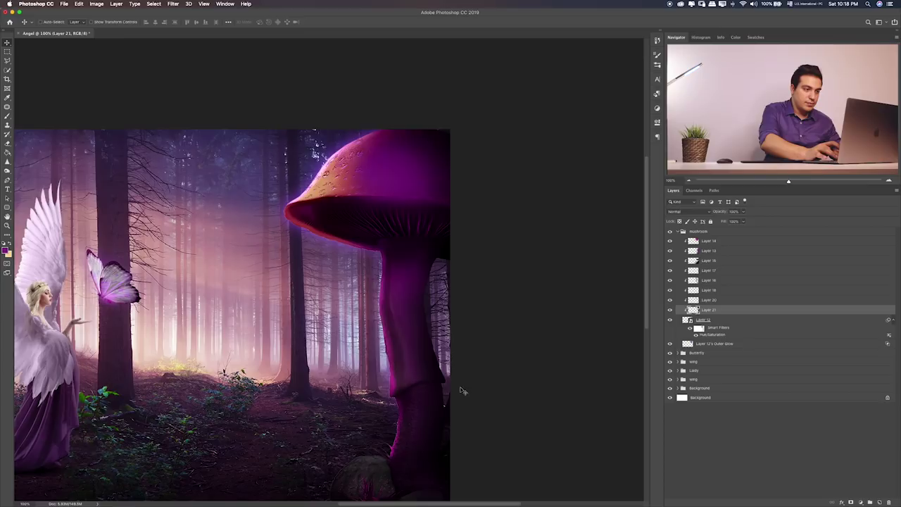
key("shift+plus")
key("shift+plus")
key("shift+plus")
key("shift+plus")
key("shift+plus")
key("shift+plus")
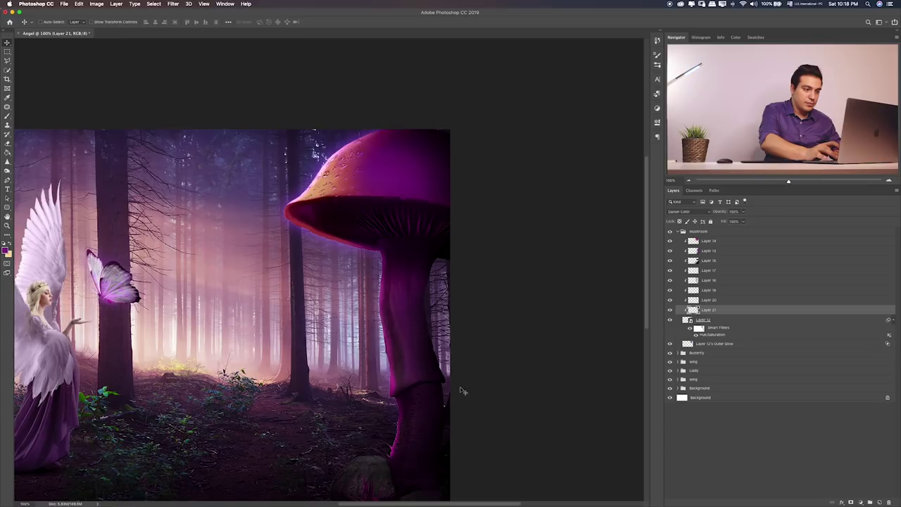
key("shift+plus")
key("shift+plus")
key("shift+plus")
key("shift+plus")
key("shift+plus")
key("shift+plus")
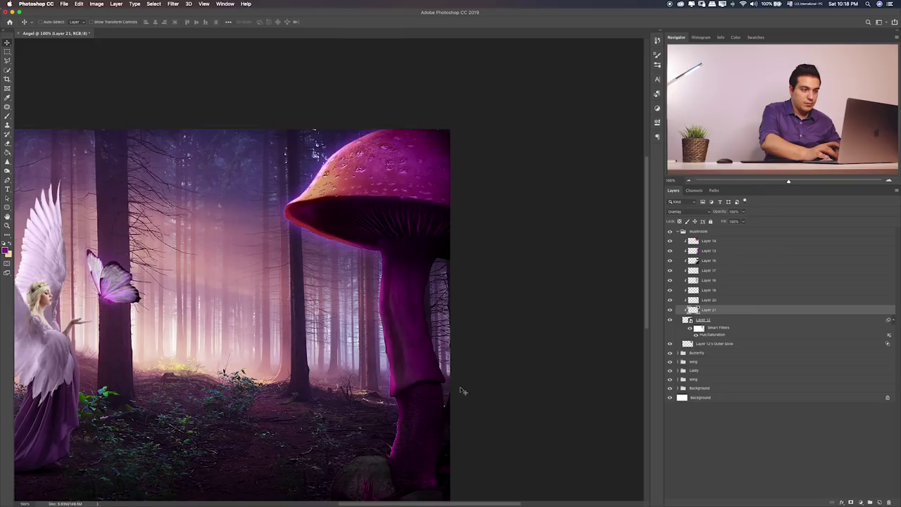
key("shift+plus")
key("shift+plus")
key("shift+plus")
key("shift+plus")
key("shift+plus")
key("shift+plus")
key("shift+plus")
key("shift+plus")
key("shift+plus")
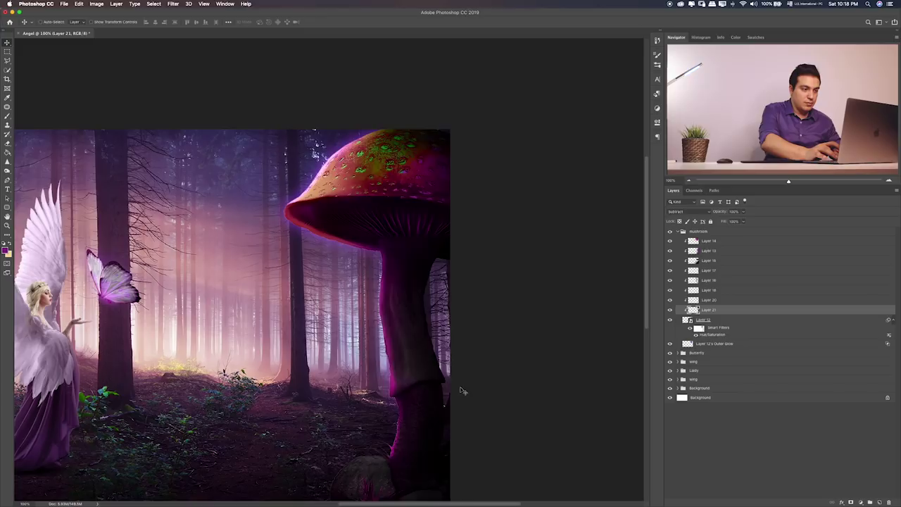
key("shift+plus")
key("shift+plus")
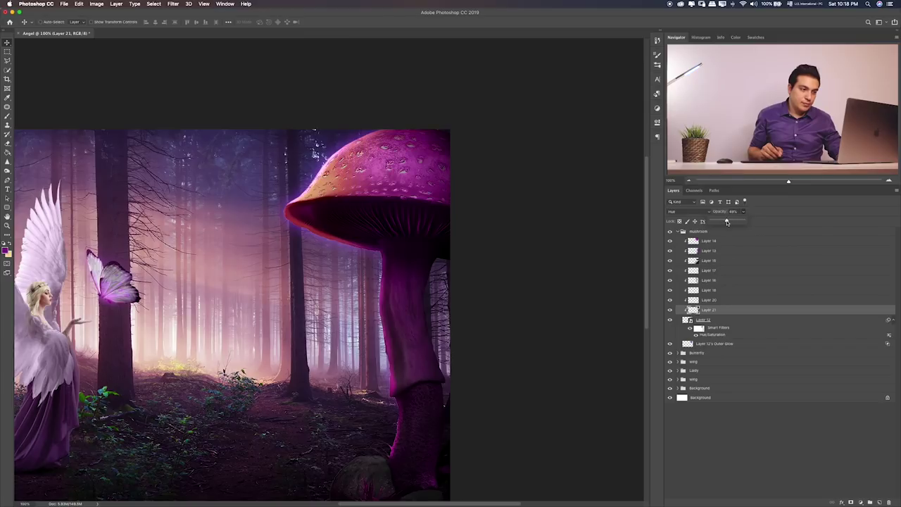
- Toggle Layer 21's visibility to compare the cap and view the whole composite
left_click(671, 310)
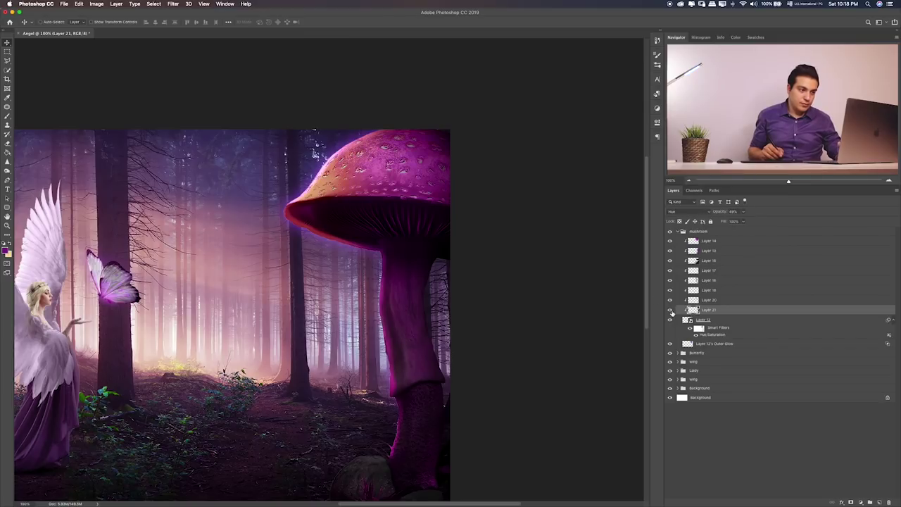
left_click_drag(336, 346, 377, 288)
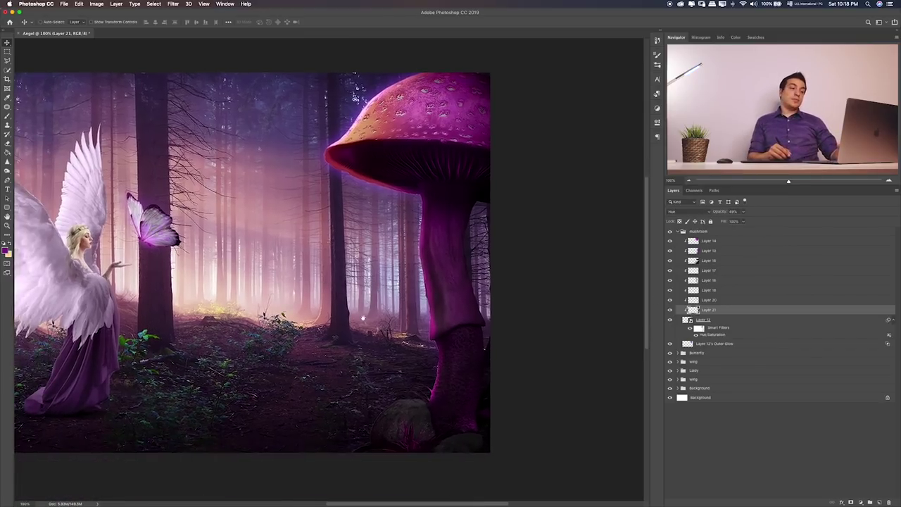
scroll(366, 321, "left", 3)
scroll(380, 326, "left", 3)
scroll(387, 327, "left", 3)
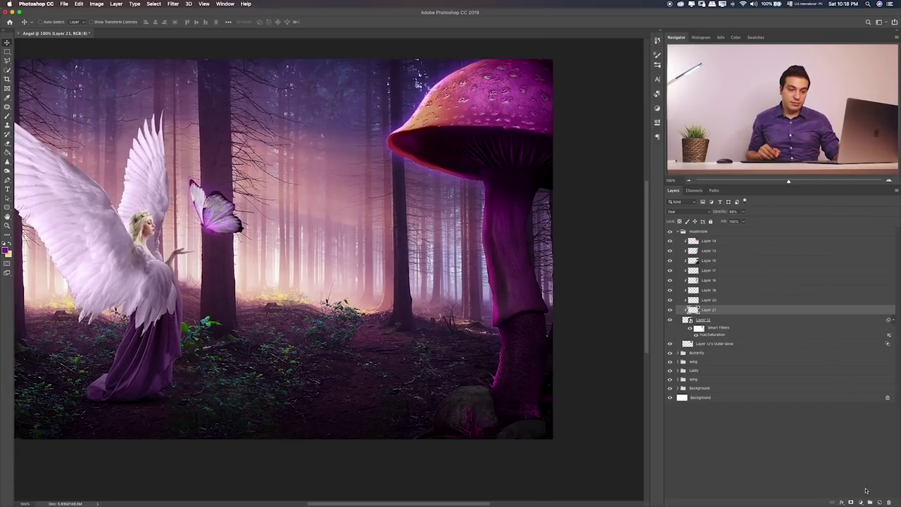
- Add Layer 22 and paint black shading along the mushroom stem
left_click(879, 501)
key("b")
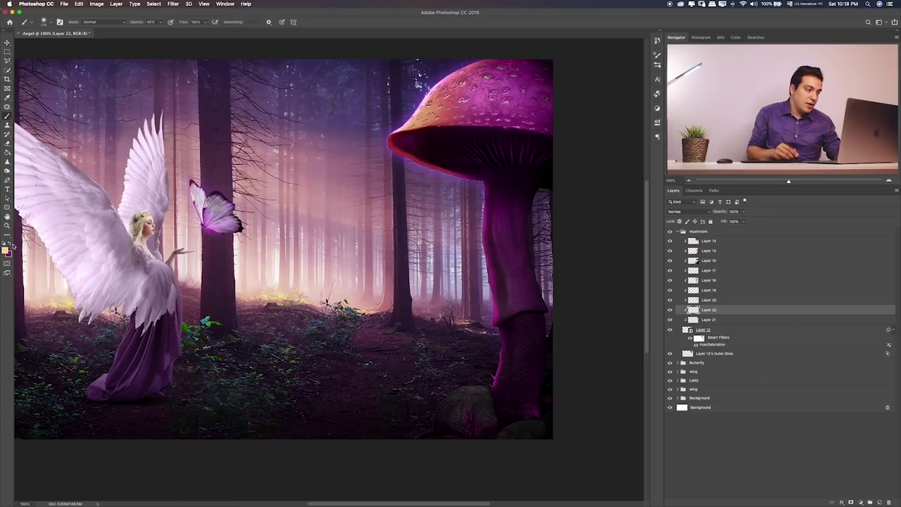
left_click(5, 249)
left_click_drag(318, 150, 299, 164)
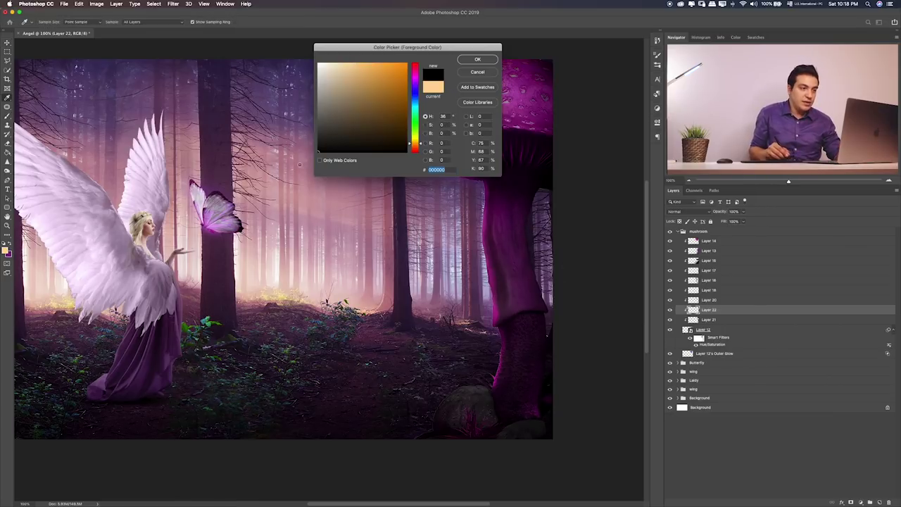
left_click(492, 62)
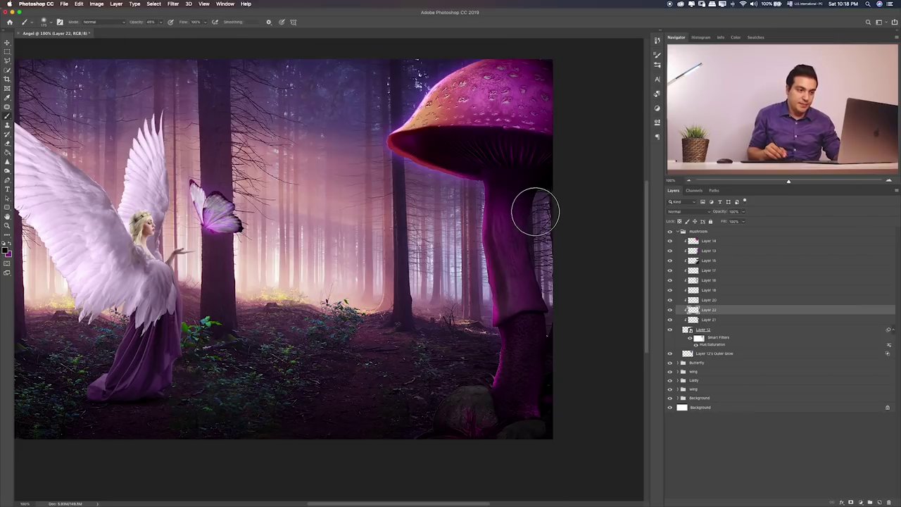
mouse_move(554, 288)
left_mouse_down()
mouse_move(537, 274)
mouse_move(528, 195)
mouse_move(521, 217)
left_mouse_up()
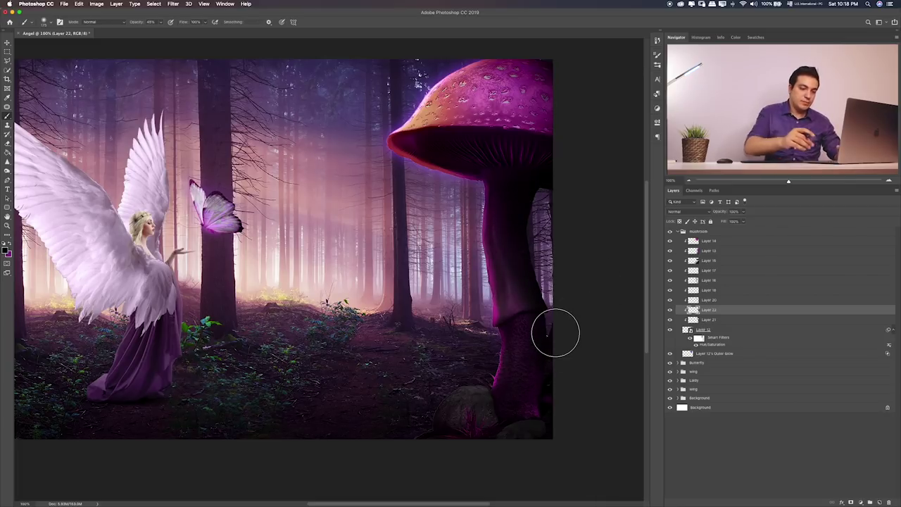
- Set Layer 22's blend mode to Soft Light
key("v")
key("alt+shift+m")
key("alt+shift+h")
key("alt+shift+f")
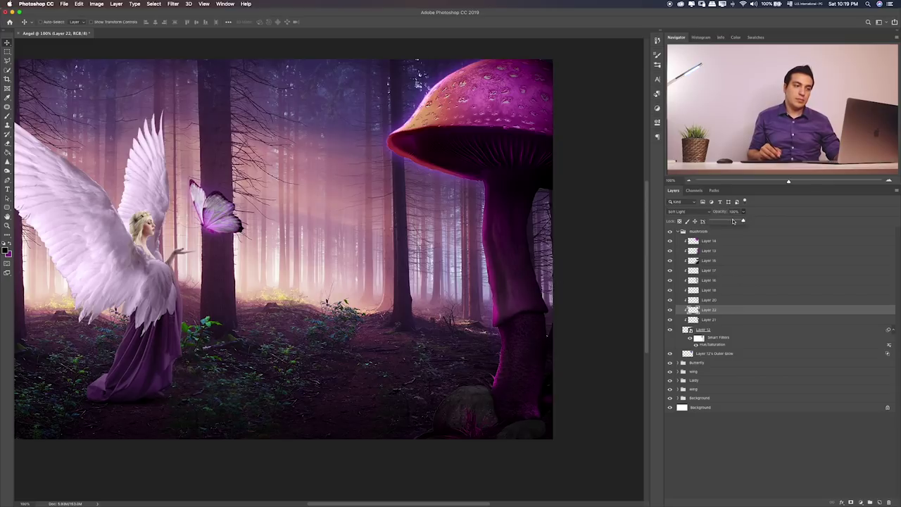
- Select Layer 12, compare it alone, and target its smart filter mask for brushing
left_click(743, 331)
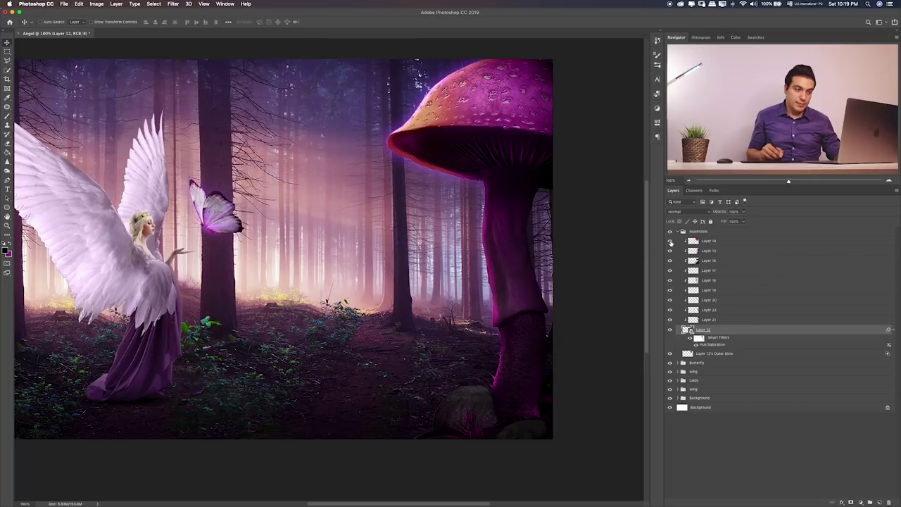
left_click(669, 328)
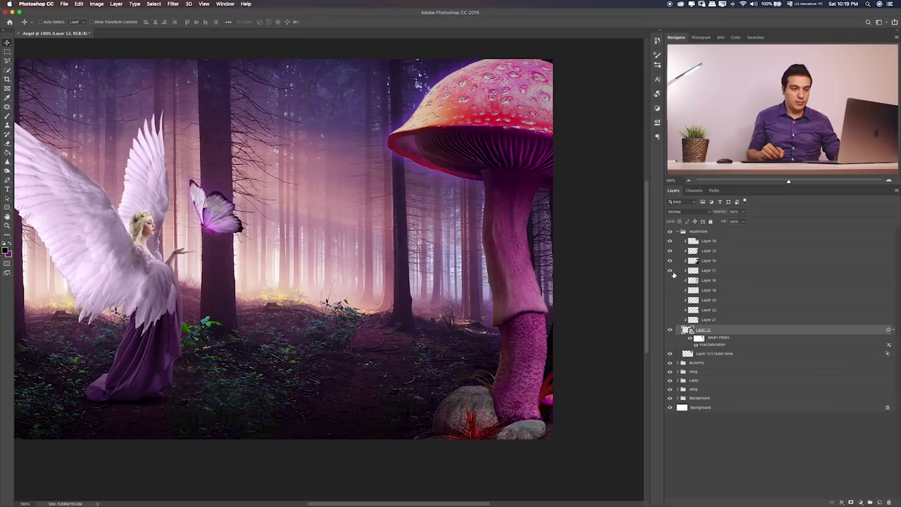
left_click(670, 311)
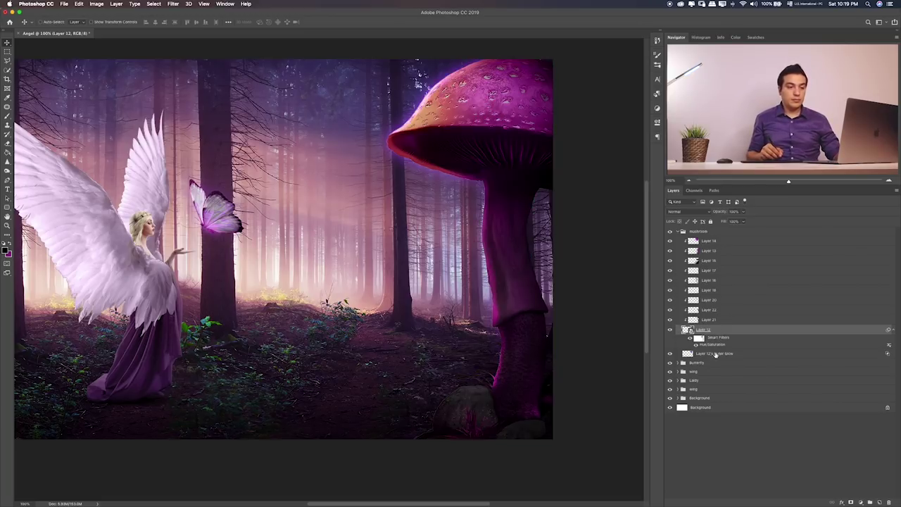
left_click(698, 341)
key("b")
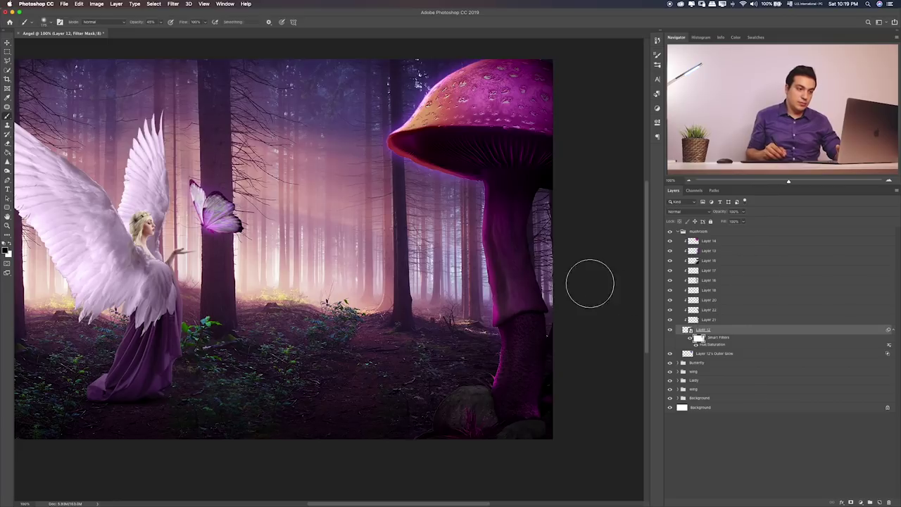
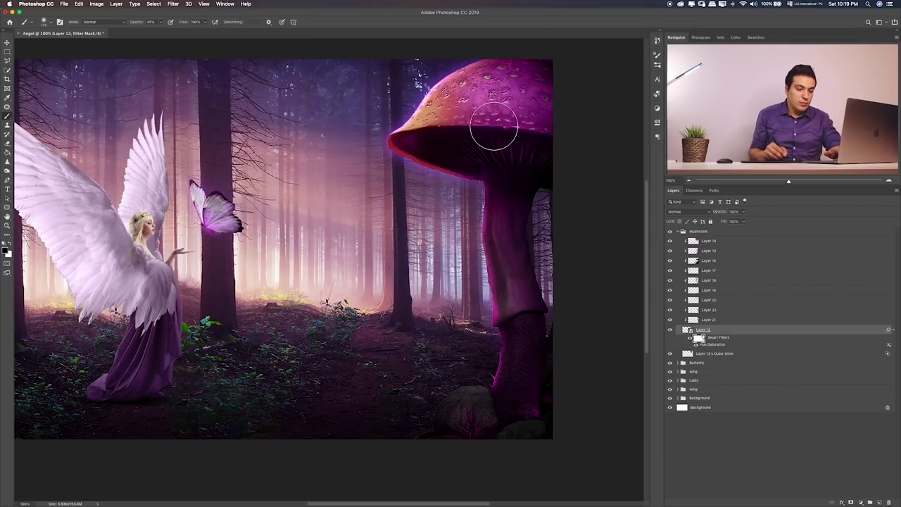
- Set a smaller mask brush at 60% opacity and zoom to 200% on the mushroom
key("bracketleft")
key("bracketleft")
key("bracketleft")
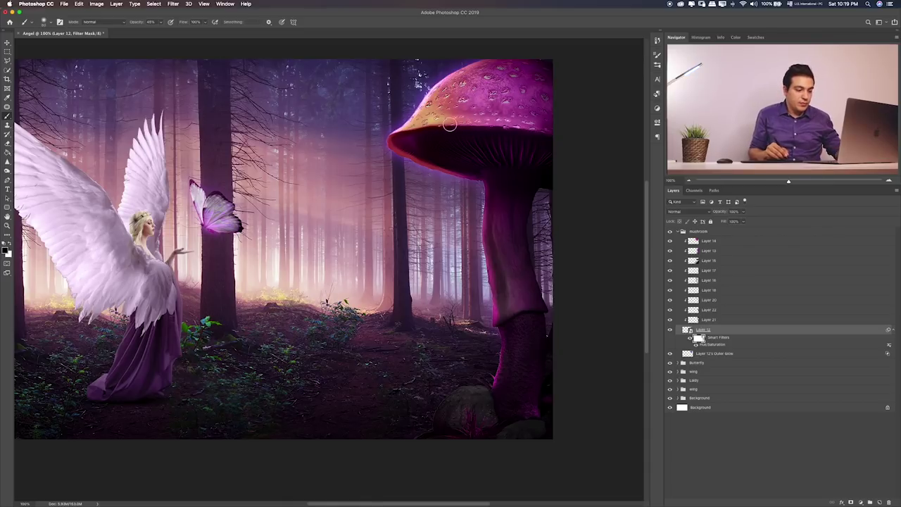
key("6")
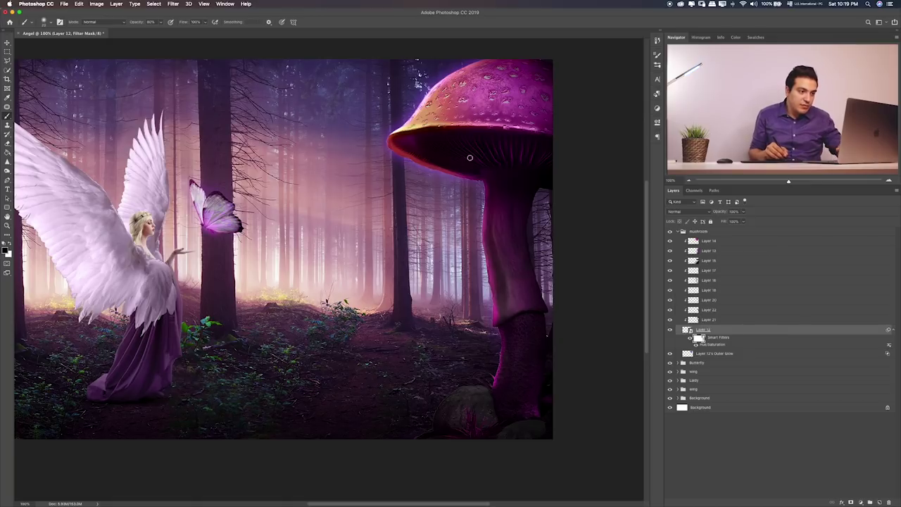
key("ctrl+plus")
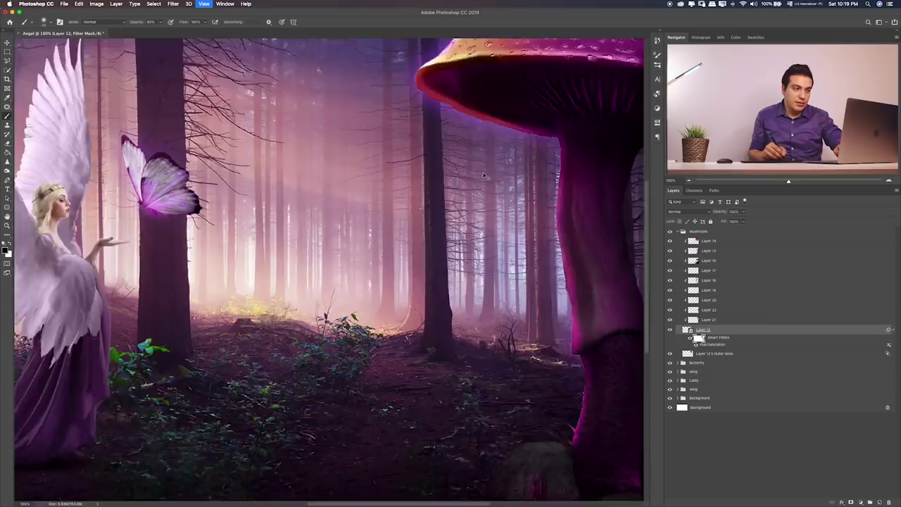
scroll(494, 170, "up", 5)
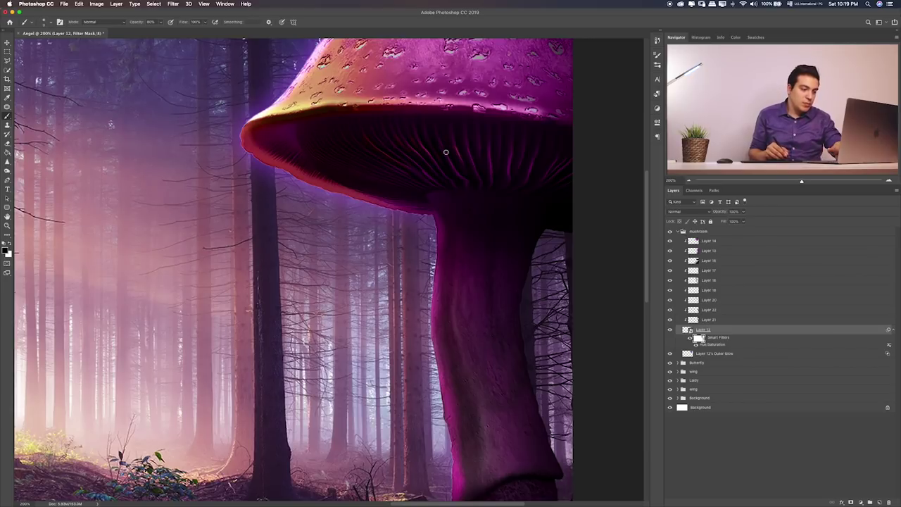
key("bracketright")
key("bracketright")
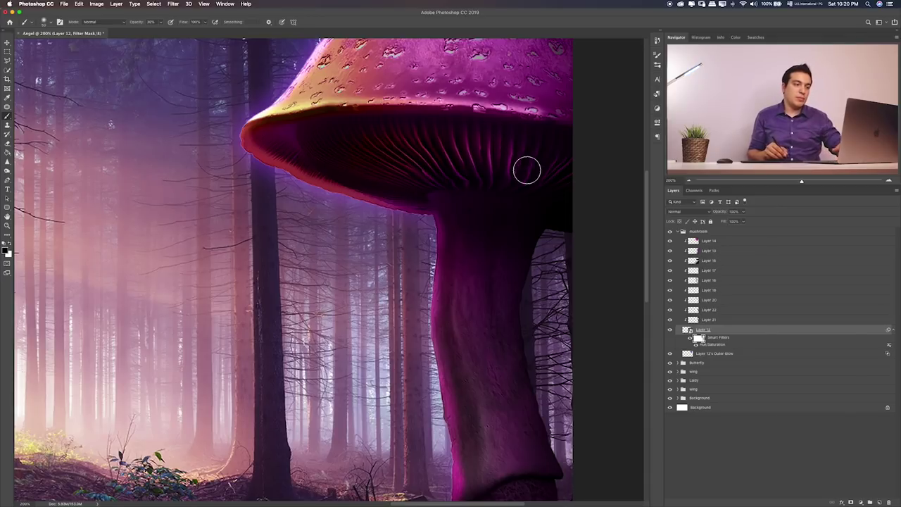
- Paint the stem's left edge at 100% opacity so its base blends into the forest floor
scroll(436, 190, "down", 3)
key("0")
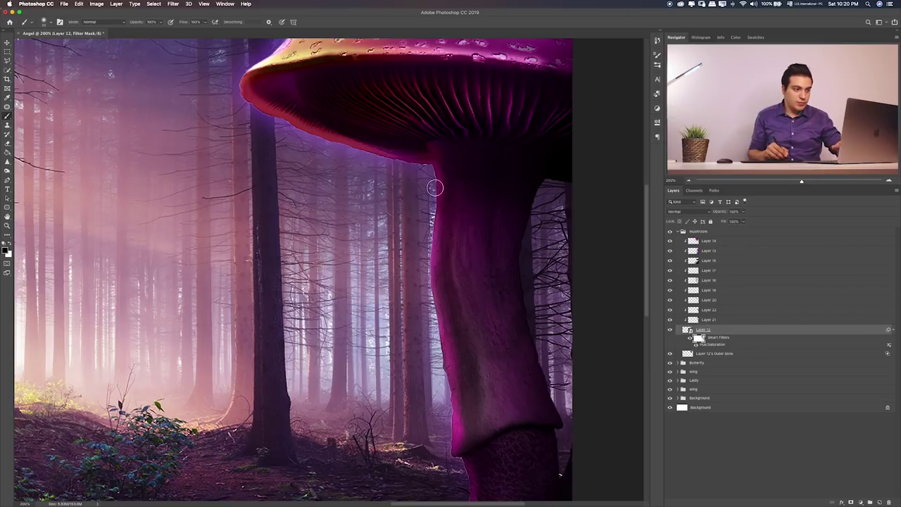
scroll(431, 176, "down", 1)
scroll(427, 184, "down", 2)
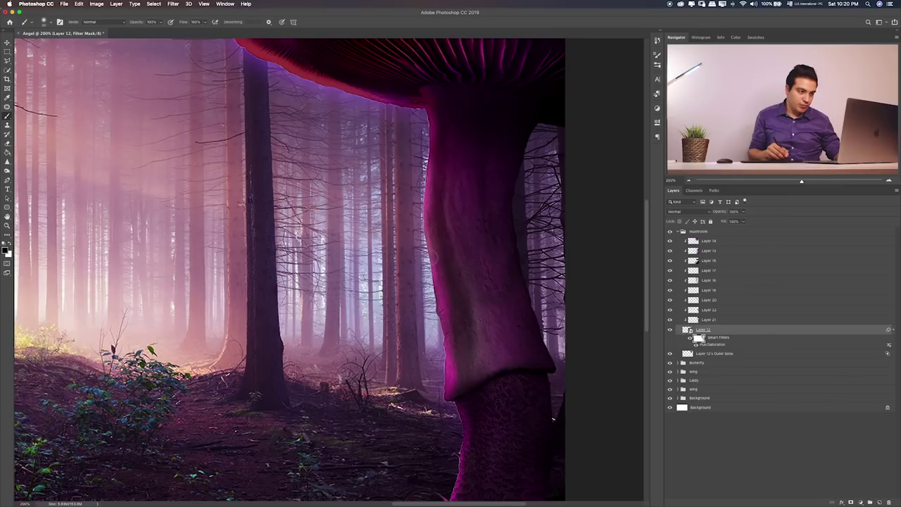
left_click_drag(451, 336, 453, 382)
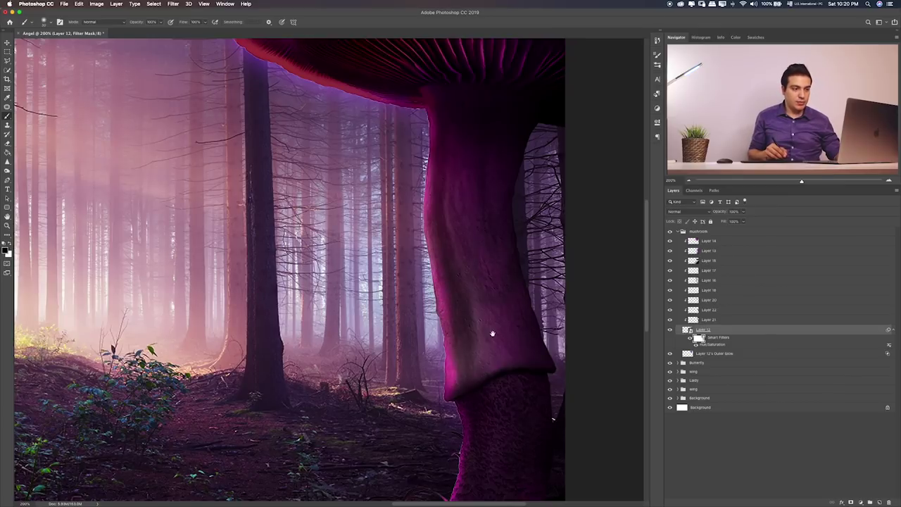
left_click_drag(491, 332, 495, 311)
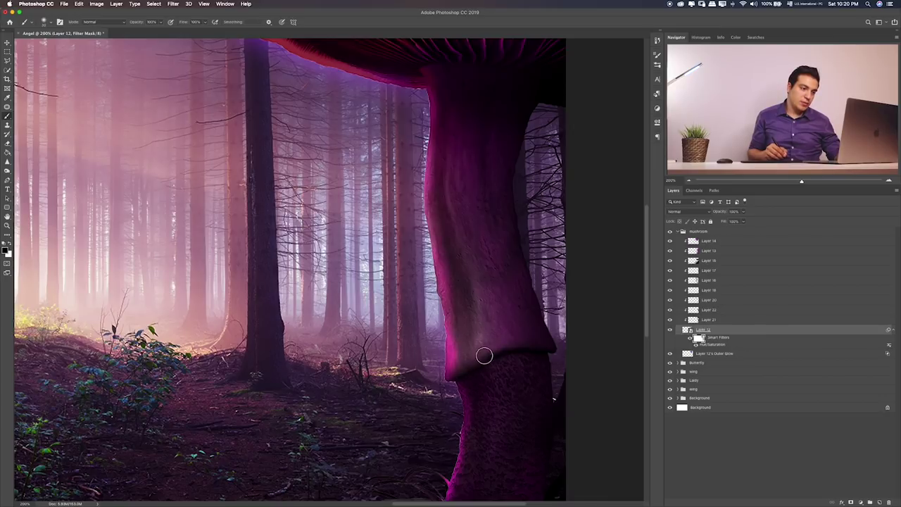
mouse_move(504, 424)
left_mouse_down()
mouse_move(472, 346)
mouse_move(468, 295)
left_mouse_up()
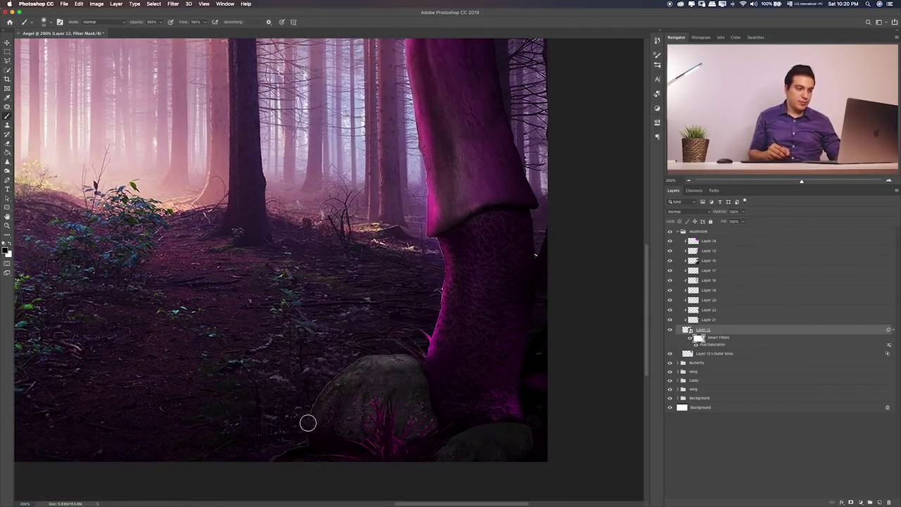
key("ctrl+0")
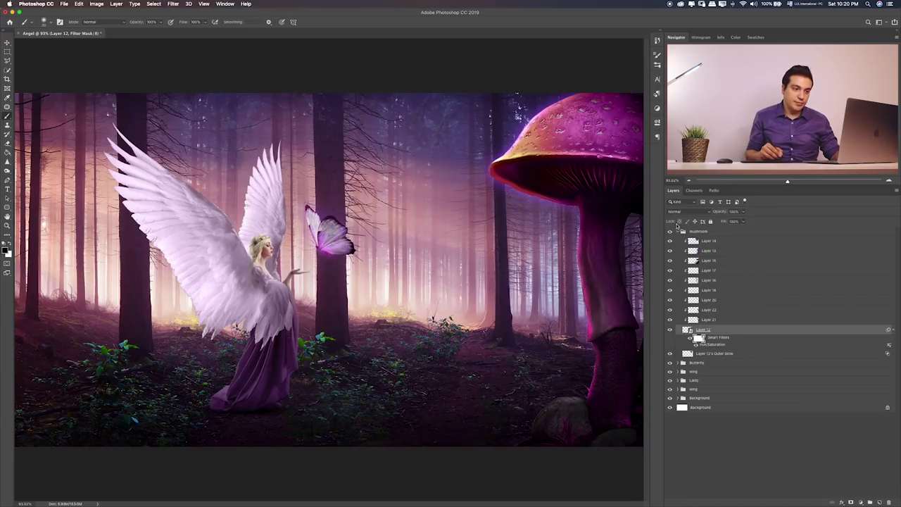
- Add a new layer above Layer 12 and set the foreground colour to orange
left_click(678, 233)
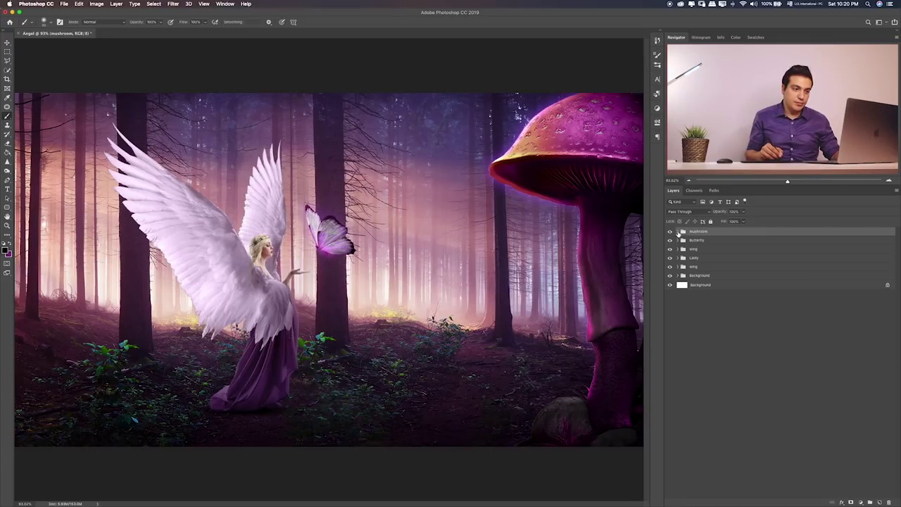
left_click(678, 233)
left_click(733, 333)
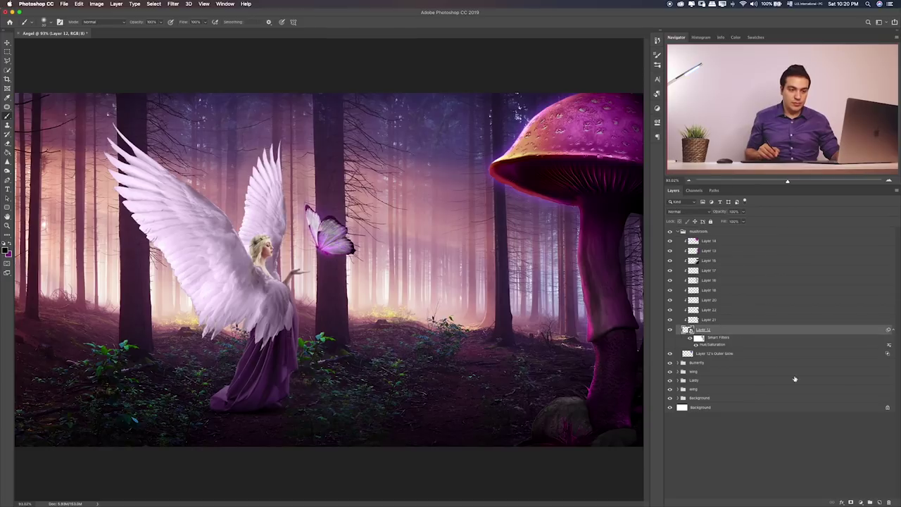
left_click(879, 503)
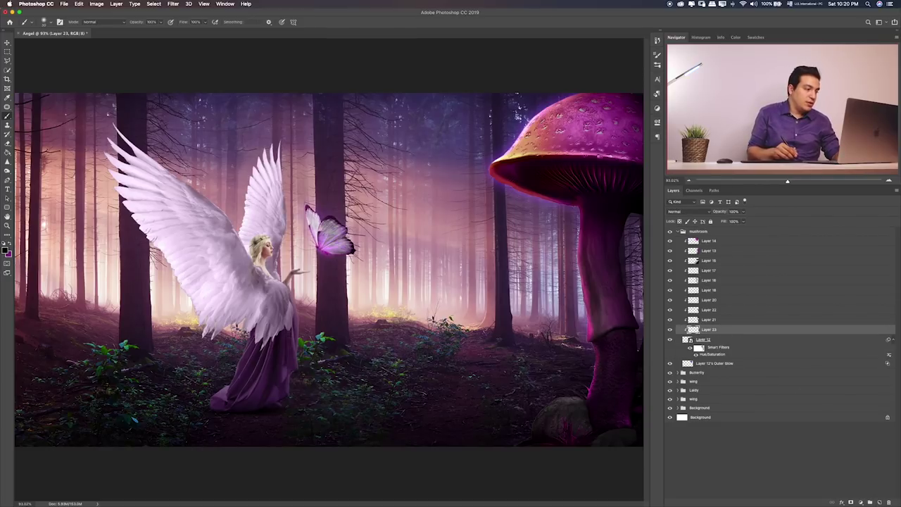
left_click(6, 250)
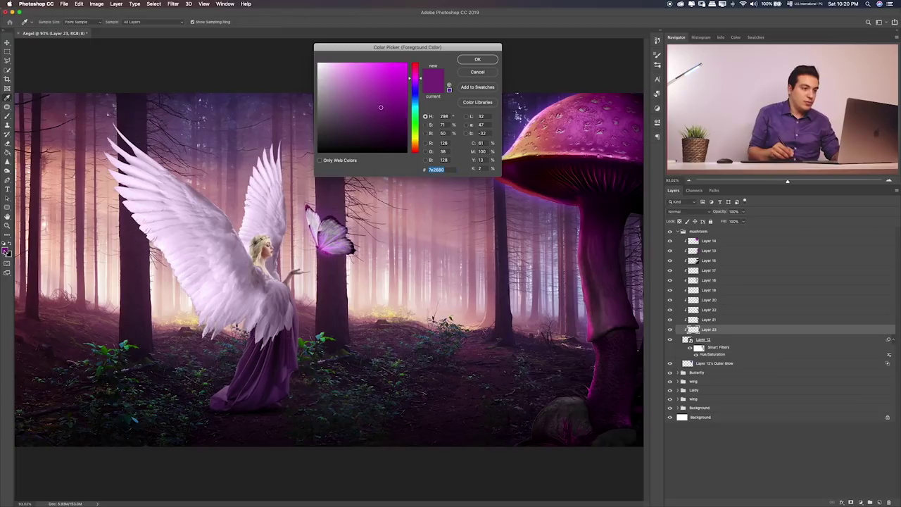
left_click_drag(411, 129, 411, 143)
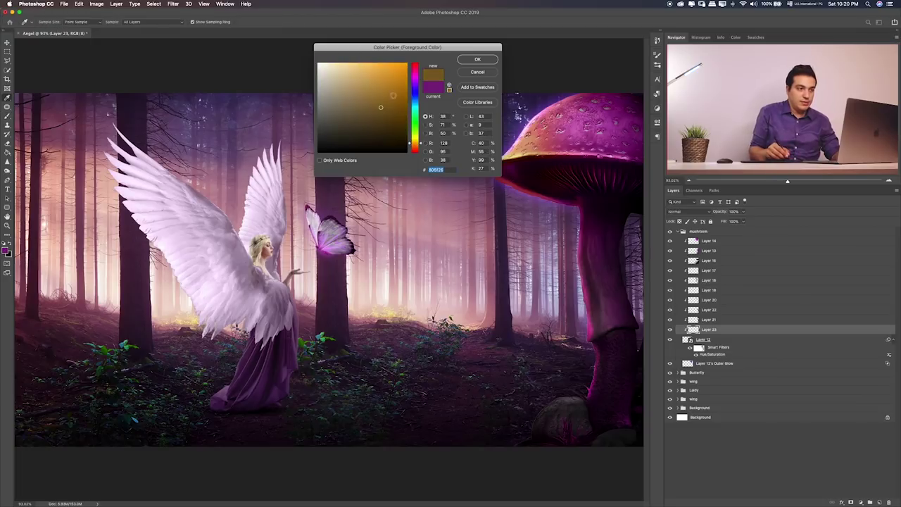
left_click(477, 60)
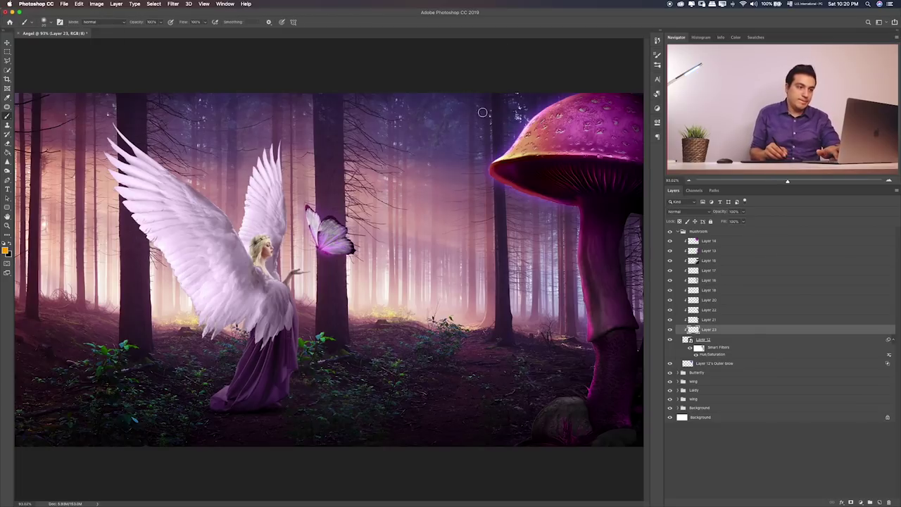
- Paint orange over the mushroom cap and stem, settling on the Soft Light blend mode
mouse_move(570, 91)
left_mouse_down()
mouse_move(499, 136)
mouse_move(567, 101)
mouse_move(507, 147)
mouse_move(598, 221)
mouse_move(593, 342)
mouse_move(574, 392)
left_mouse_up()
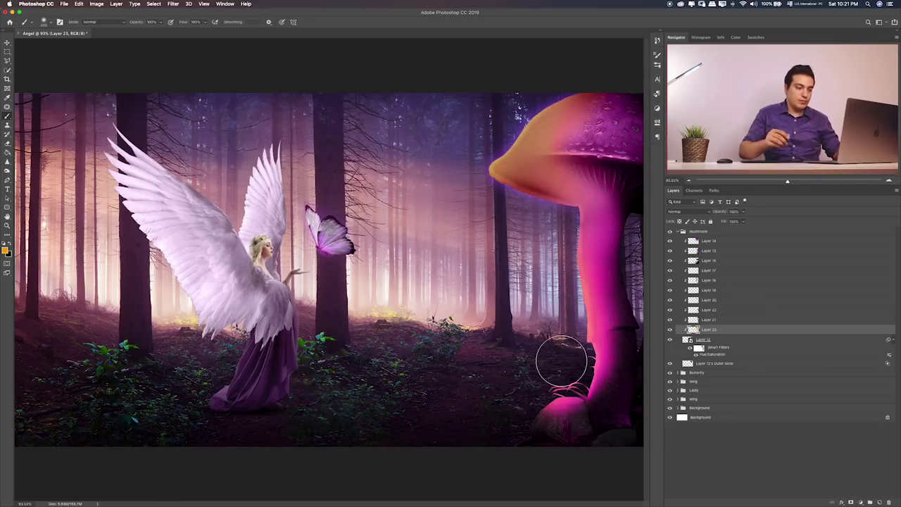
key("v")
key("shift+plus")
key("shift+plus")
key("shift+plus")
key("shift+plus")
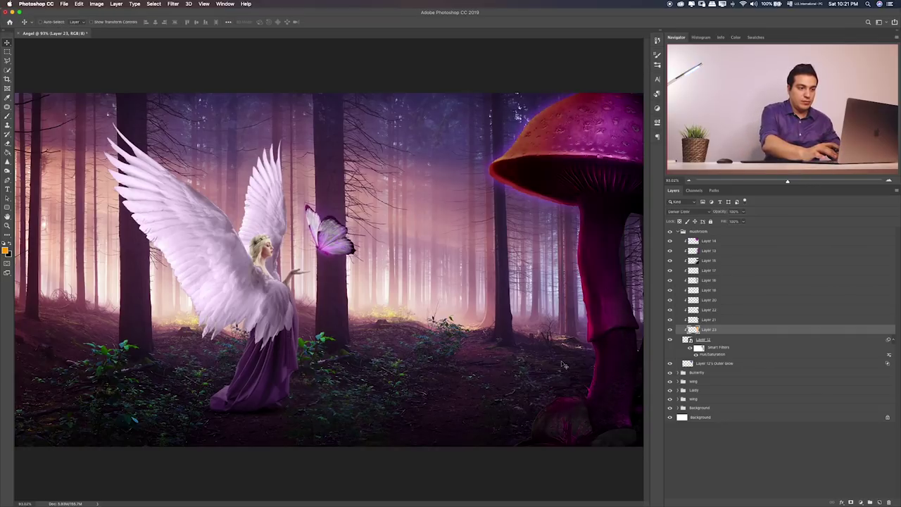
key("shift+plus")
key("shift+plus")
key("shift+plus")
key("shift+plus")
key("shift+plus")
key("shift+plus")
key("shift+minus")
key("shift+plus")
key("shift+plus")
key("shift+plus")
key("shift+plus")
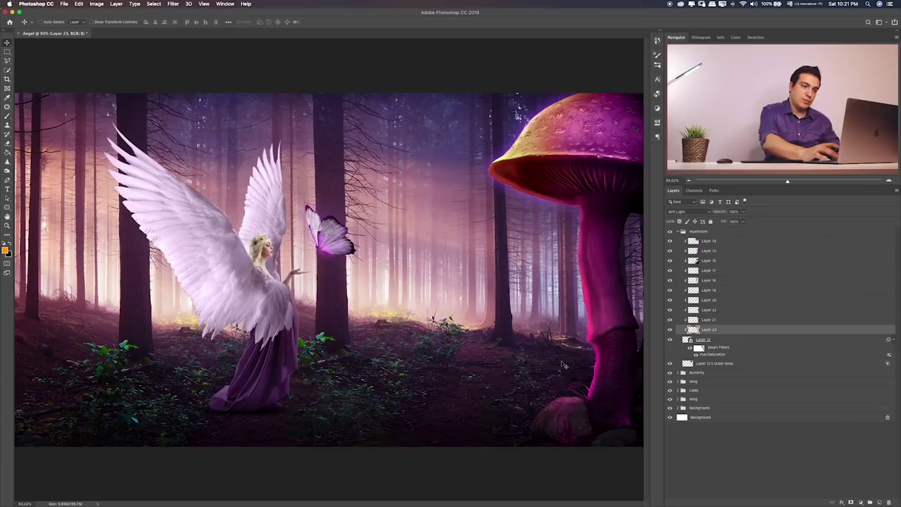
key("shift+plus")
key("shift+plus")
key("shift+plus")
key("shift+plus")
key("shift+plus")
key("shift+plus")
key("shift+plus")
key("shift+plus")
key("shift+plus")
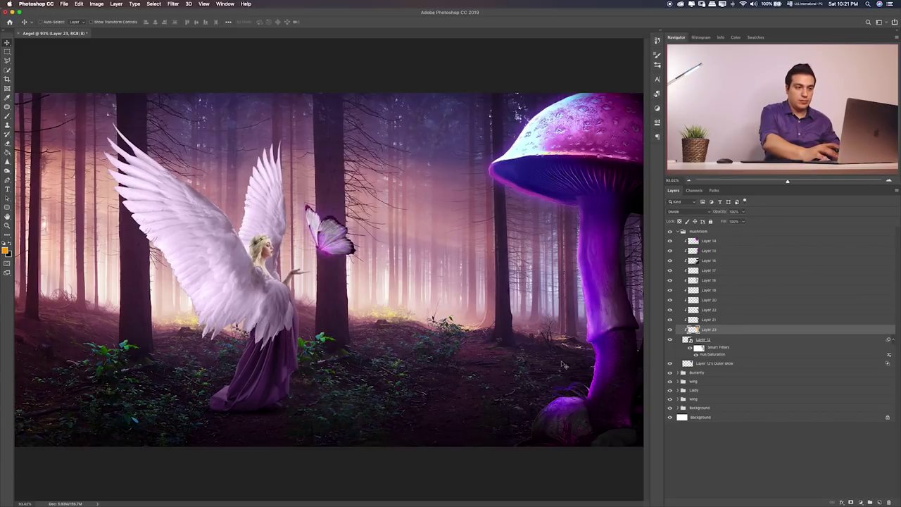
key("shift+plus")
key("shift+plus")
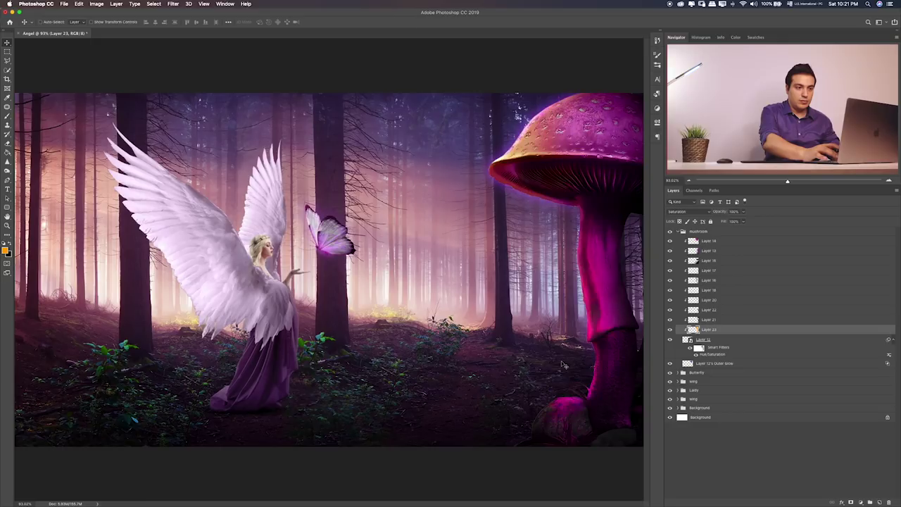
key("shift+plus")
key("shift+plus")
key("shift+plus")
key("shift+plus")
key("shift+plus")
key("shift+plus")
key("shift+plus")
key("shift+plus")
key("shift+plus")
key("shift+plus")
key("shift+plus")
key("shift+plus")
key("shift+plus")
key("shift+plus")
key("shift+plus")
key("shift+plus")
key("shift+plus")
key("shift+minus")
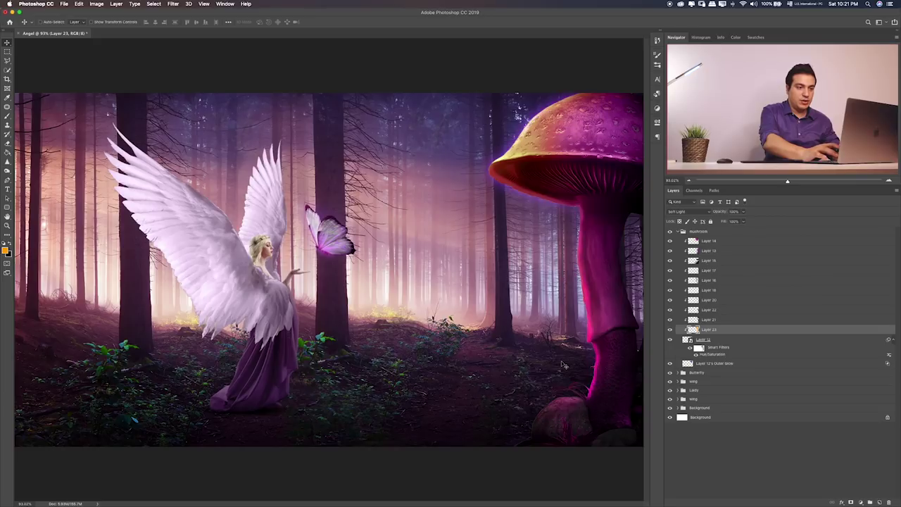
key("shift+plus")
key("shift+minus")
- Erase excess orange glow down the stem toward the rock and compare the result
key("e")
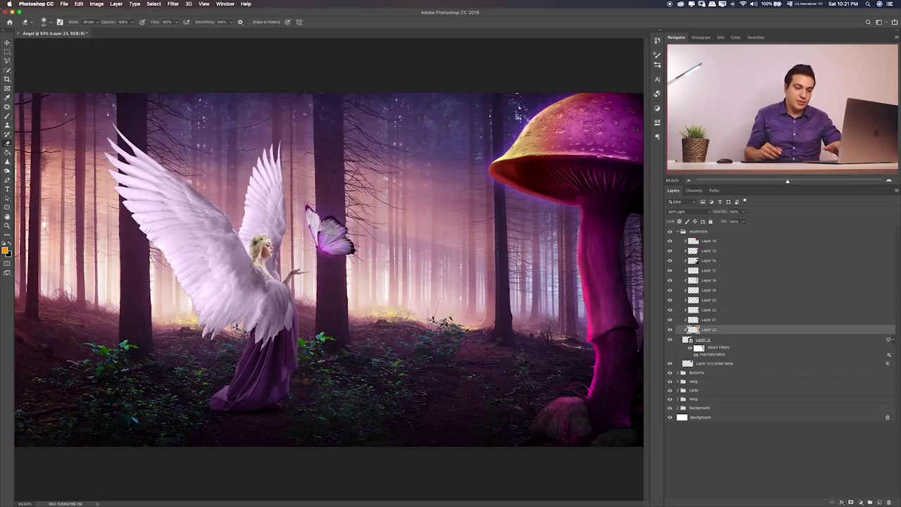
key("bracketright")
key("bracketright")
key("bracketright")
key("bracketright")
key("bracketright")
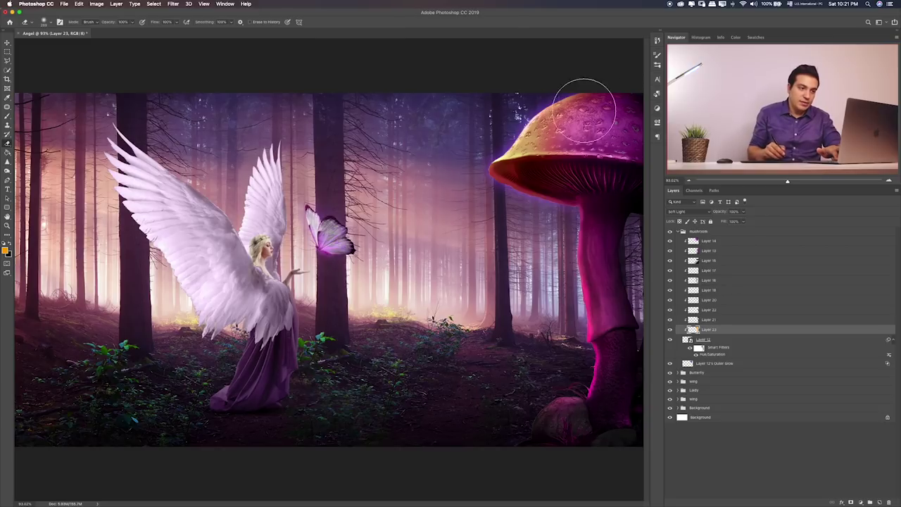
key("bracketright")
key("bracketright")
key("bracketright")
key("bracketright")
key("bracketleft")
key("bracketleft")
key("bracketleft")
left_click_drag(622, 303, 581, 416)
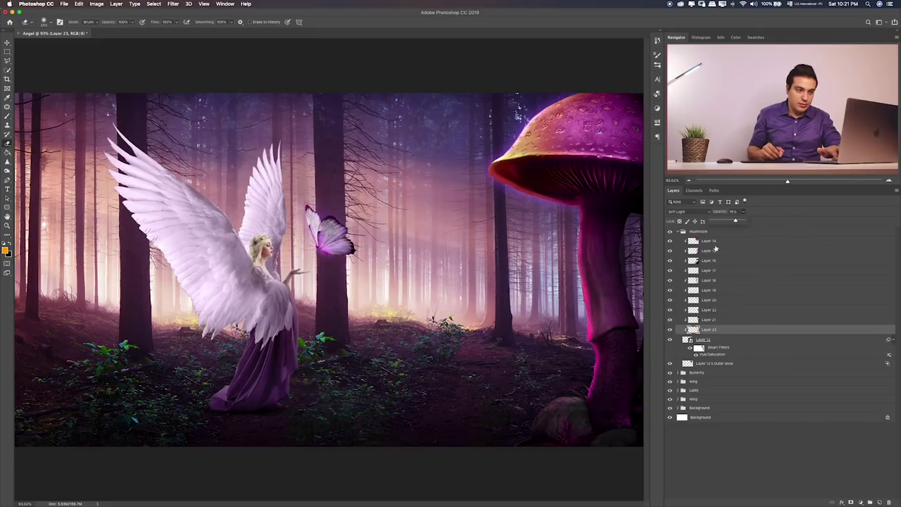
left_click(670, 330)
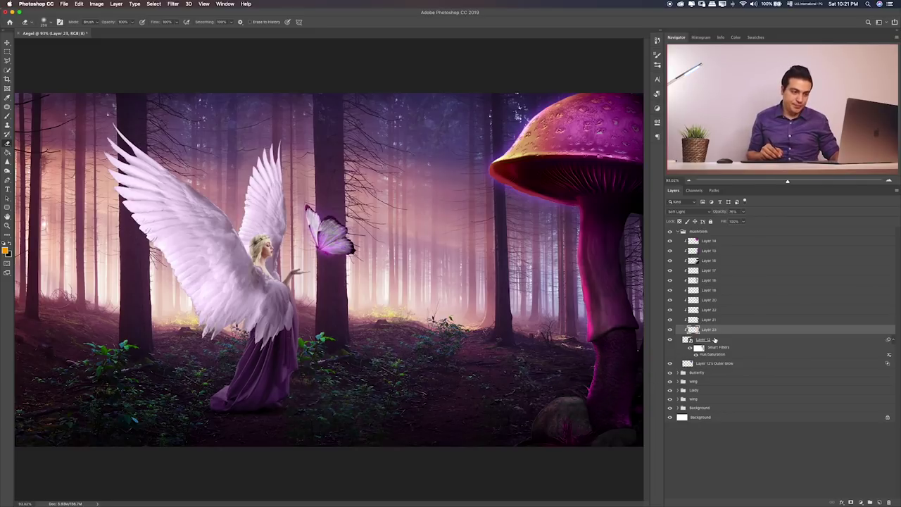
left_click(715, 340)
- Paint pink glow around the mushroom base on a new Overlay Layer 24, erasing excess from the stalk
key("b")
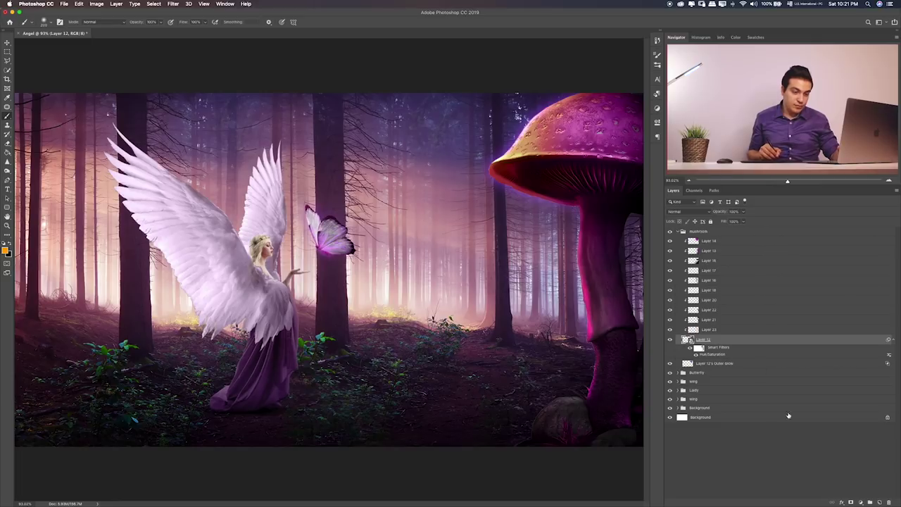
left_click(880, 500)
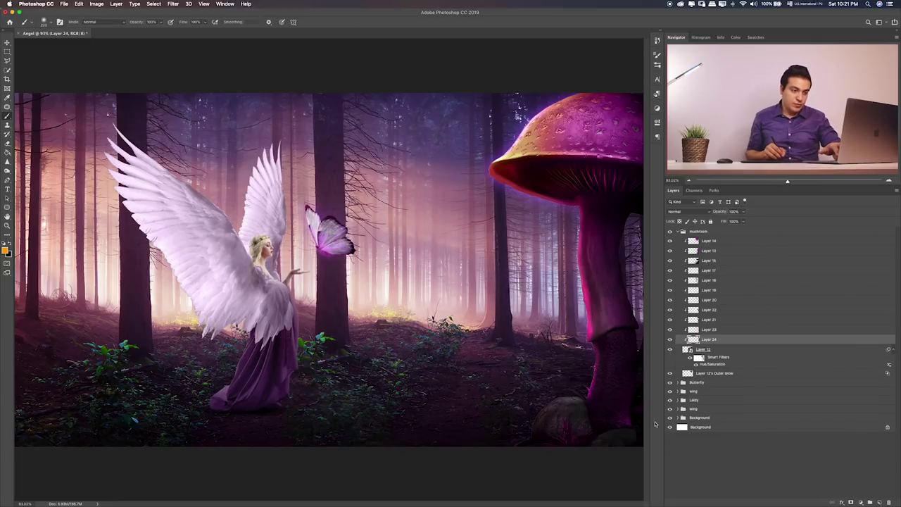
left_click_drag(575, 391, 551, 401)
mouse_move(537, 415)
left_mouse_down()
mouse_move(574, 403)
mouse_move(589, 412)
left_mouse_up()
left_click_drag(531, 431, 547, 426)
key("v")
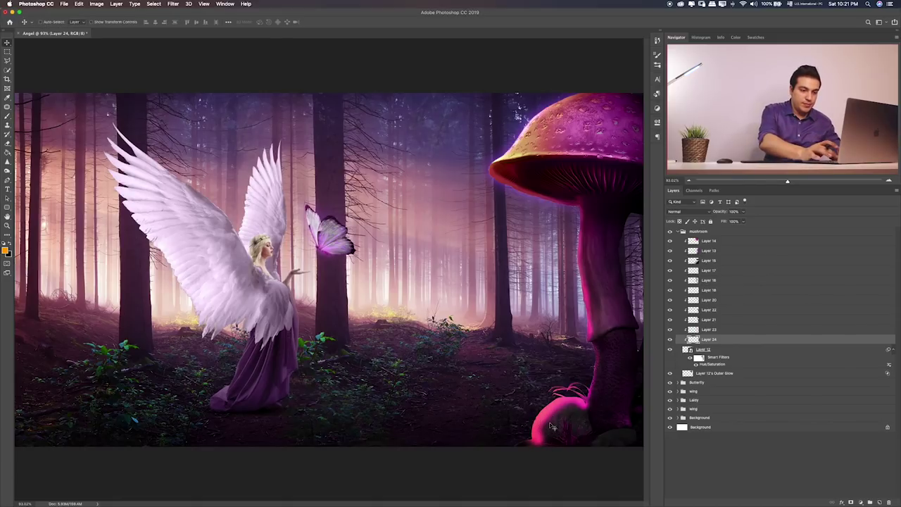
key("shift+plus")
key("shift+plus")
key("shift+plus")
key("shift+plus")
key("shift+plus")
key("shift+plus")
key("shift+plus")
key("shift+plus")
key("shift+plus")
key("shift+plus")
key("shift+plus")
key("shift+plus")
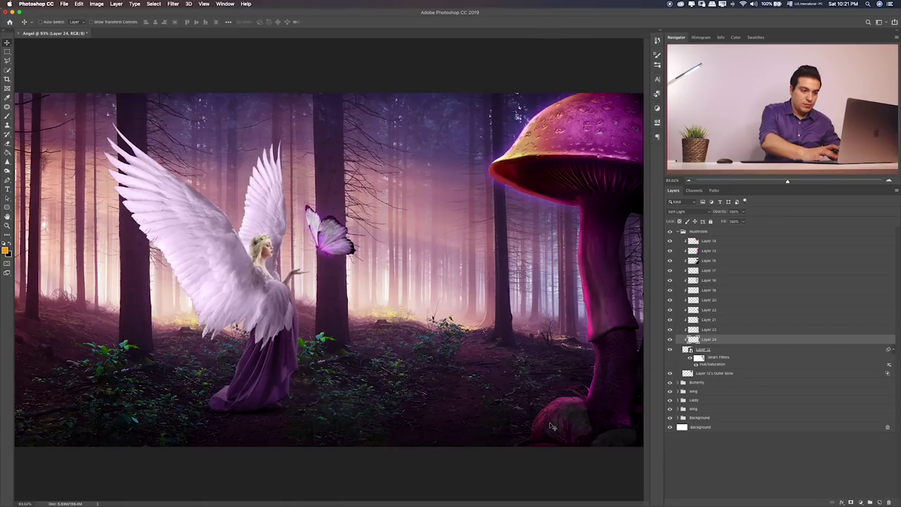
key("e")
mouse_move(574, 376)
left_mouse_down()
mouse_move(561, 428)
mouse_move(599, 390)
left_mouse_up()
mouse_move(599, 206)
left_mouse_down()
mouse_move(617, 402)
mouse_move(636, 301)
left_mouse_up()
- Inspect the stalk up close, fit the scene, and collapse the mushroom group
key("ctrl+plus")
key("ctrl+plus")
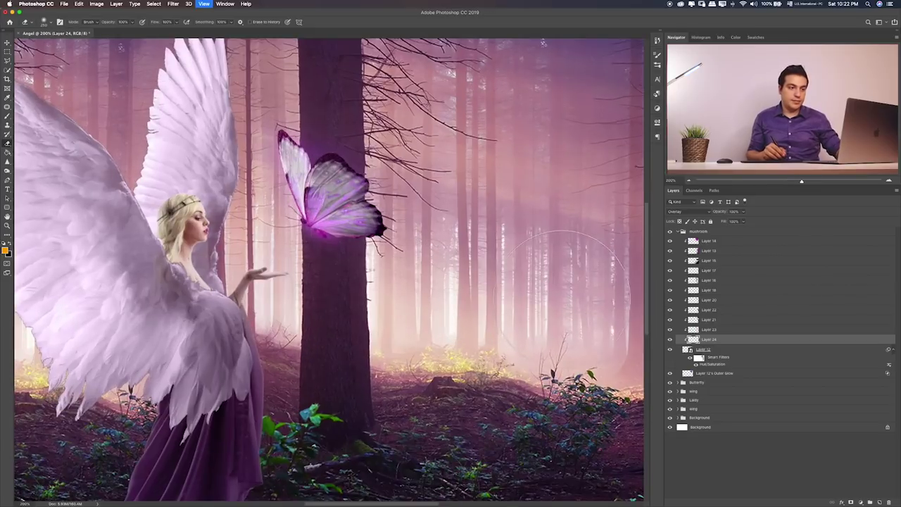
scroll(422, 312, "right", 10)
scroll(422, 312, "up", 2)
scroll(422, 312, "right", 2)
scroll(425, 352, "down", 4)
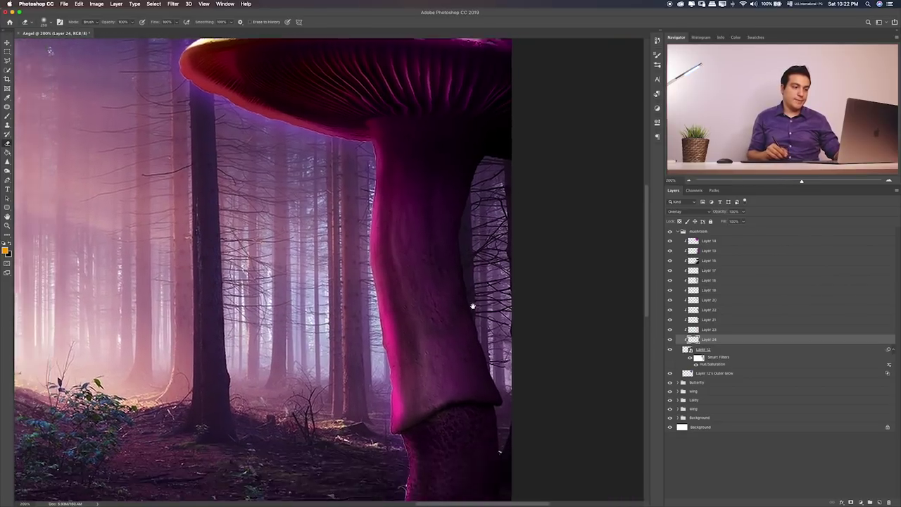
scroll(471, 302, "down", 2)
scroll(466, 336, "down", 4)
scroll(466, 309, "down", 4)
scroll(466, 309, "right", 2)
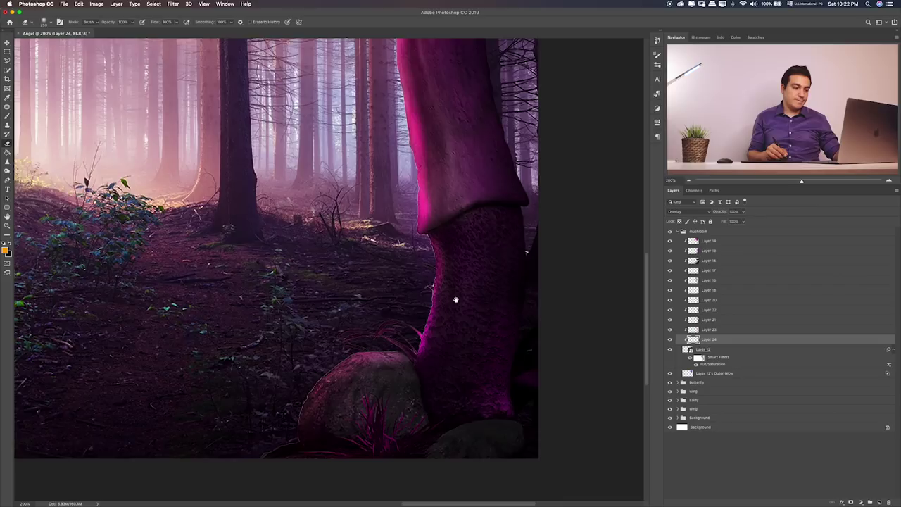
scroll(458, 302, "up", 1)
scroll(451, 354, "up", 5)
key("ctrl+0")
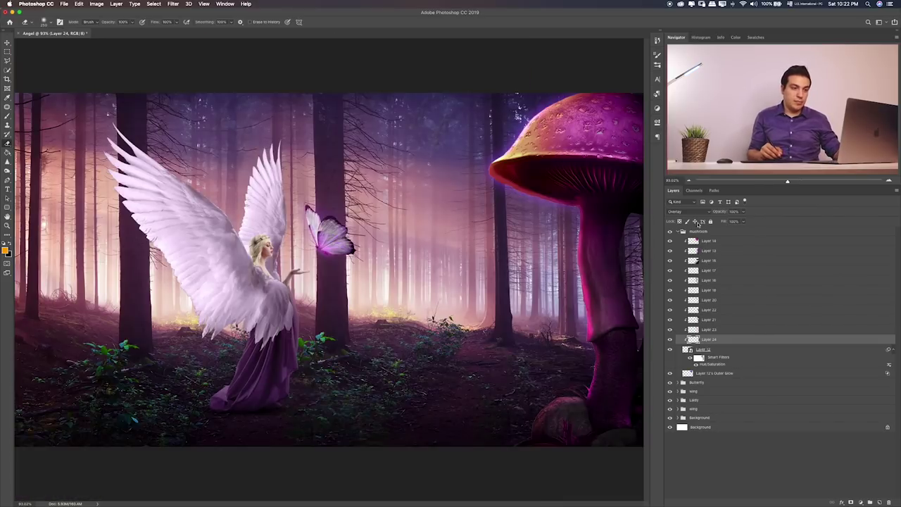
left_click(677, 232)
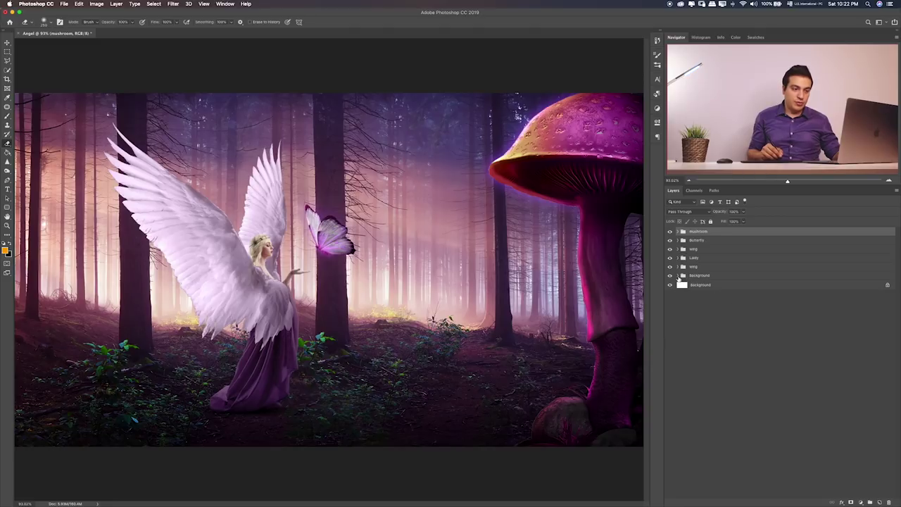
- Add a new layer above Color Fill 1 in the Background group and fill it black
left_click(678, 276)
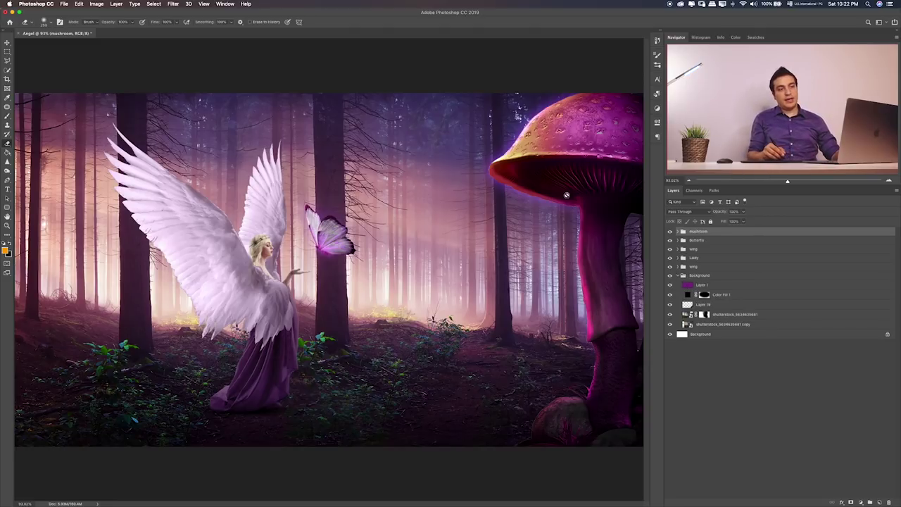
left_click(738, 295)
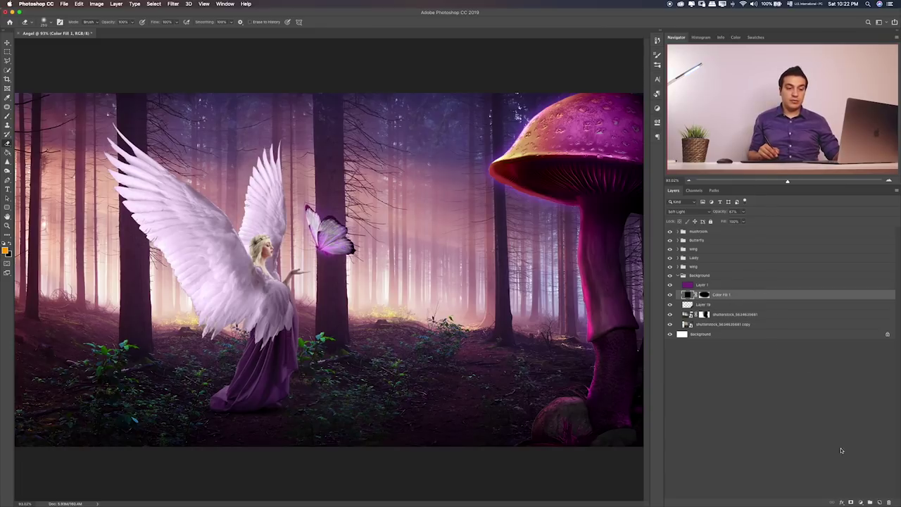
left_click(879, 502)
key("g")
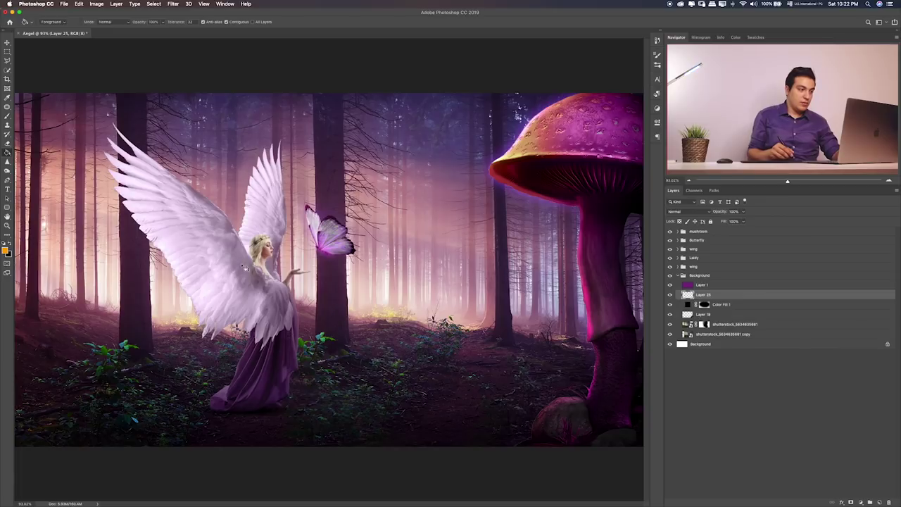
left_click(257, 226)
- Set the black layer to Soft Light and lower its opacity to 30%
key("v")
key("shift+alt+g")
key("shift+alt+h")
key("shift+plus")
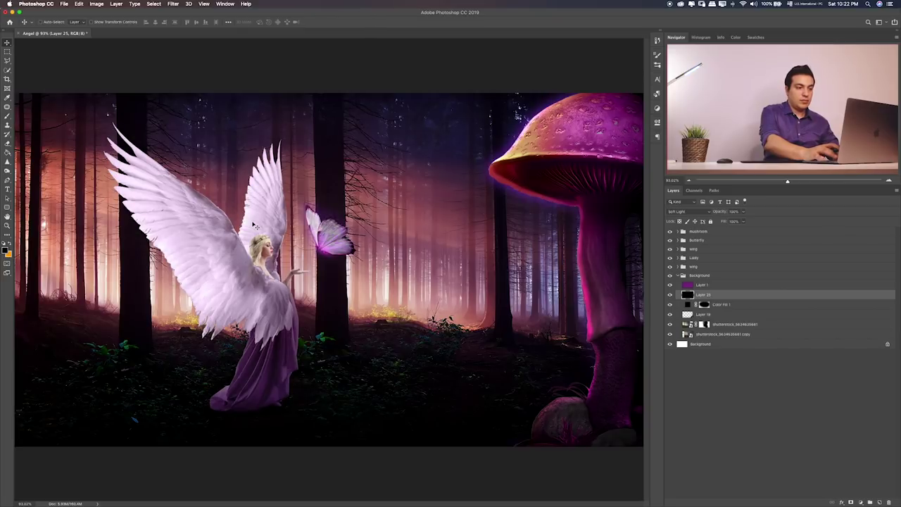
key("shift+plus")
key("shift+plus")
key("shift+plus")
key("shift+plus")
key("shift+plus")
key("shift+plus")
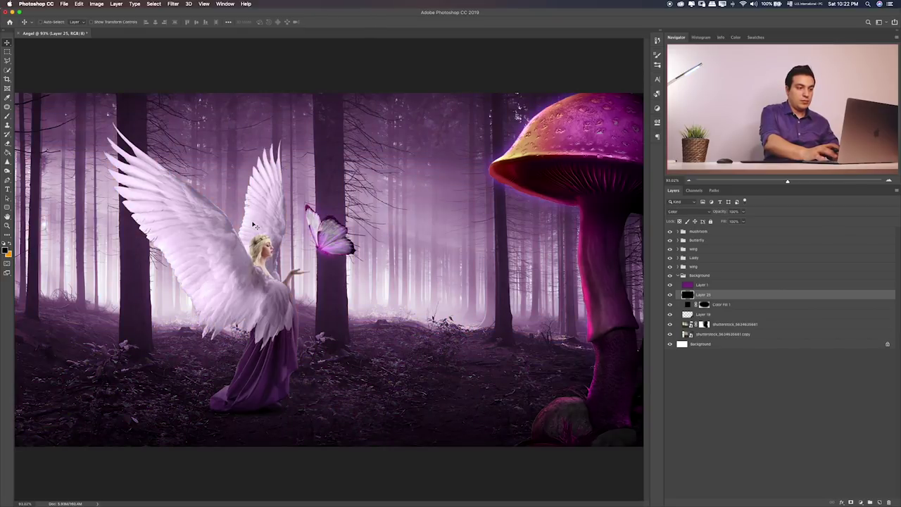
key("shift+plus")
key("shift+plus")
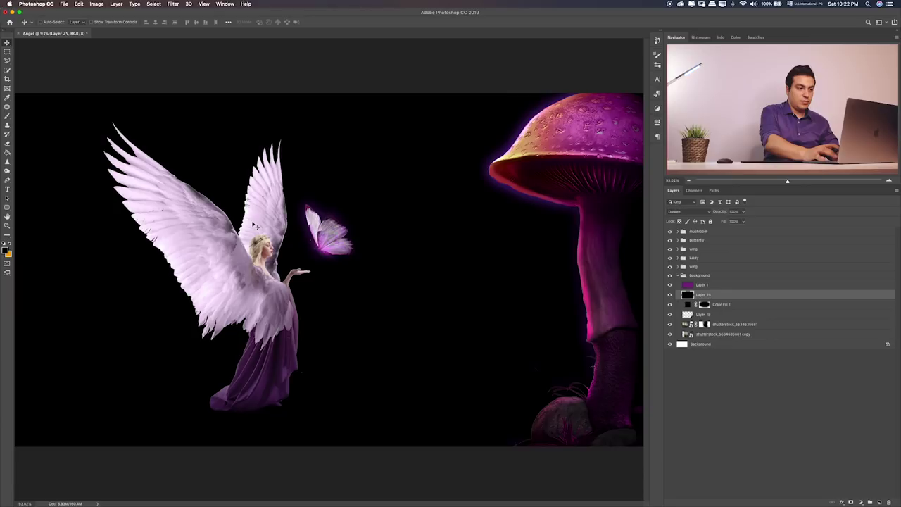
key("shift+plus")
key("shift+plus")
key("shift+plus")
key("shift+plus")
key("shift+plus")
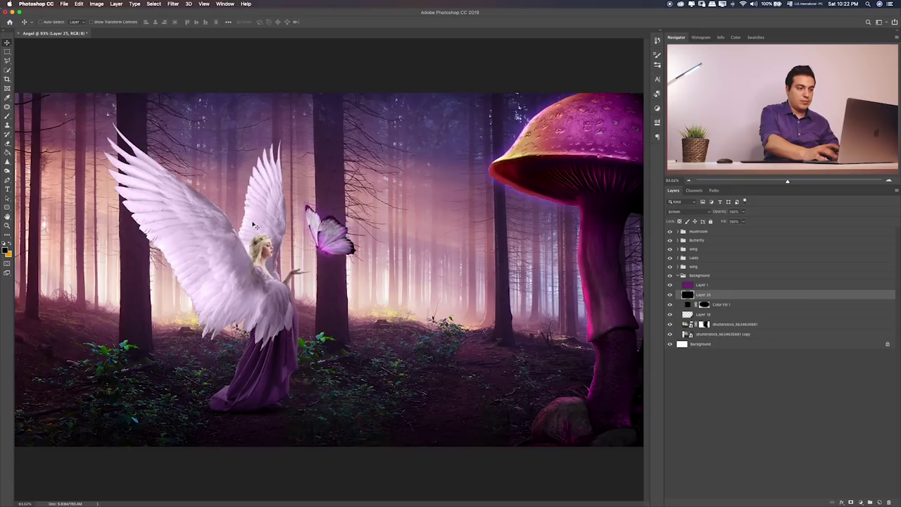
key("shift+plus")
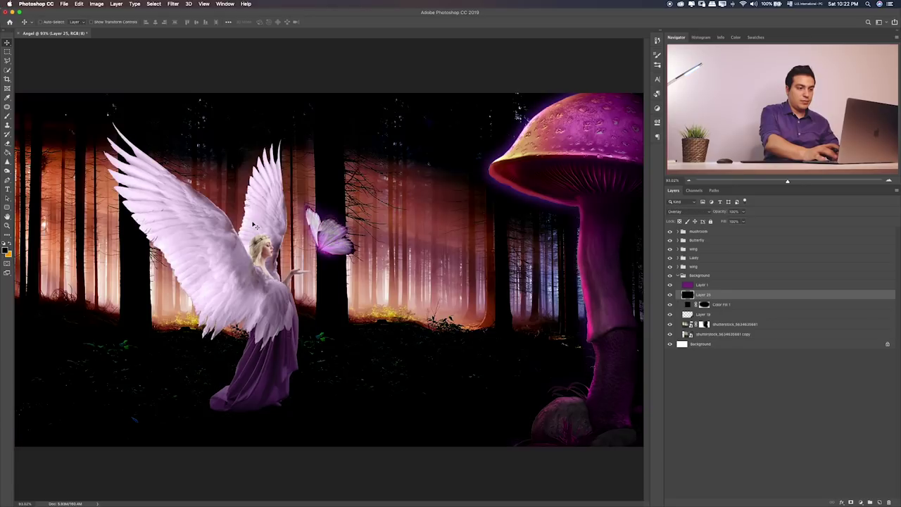
key("shift+plus")
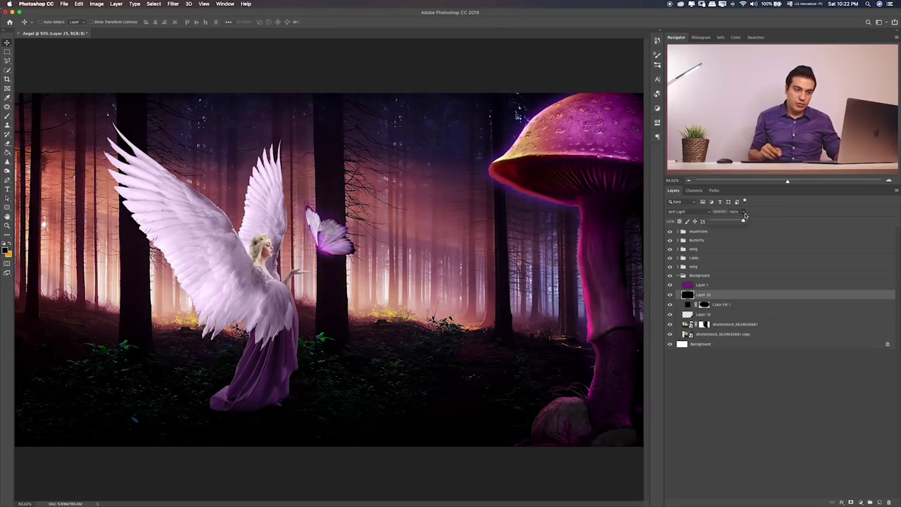
left_click_drag(726, 222, 720, 226)
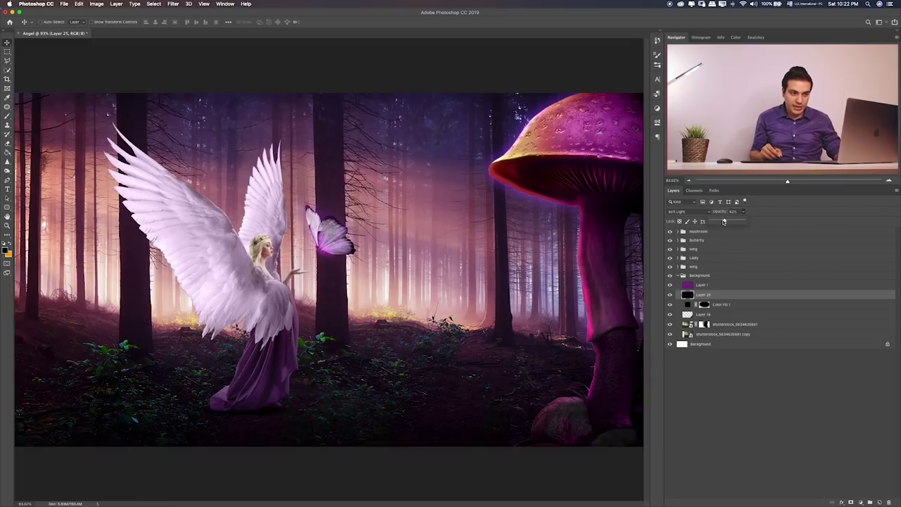
- Erase the darkening near the butterfly, compare with the layer hidden, and select Layer 1
key("e")
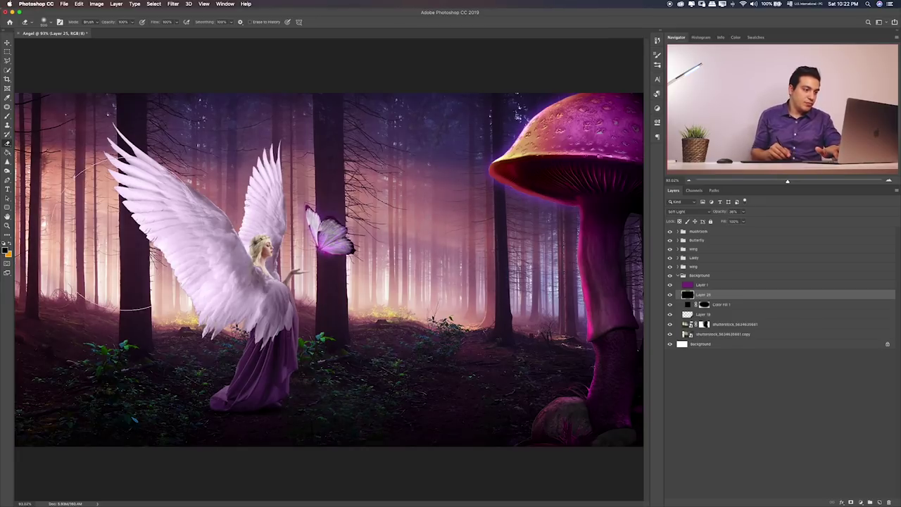
left_click(355, 267)
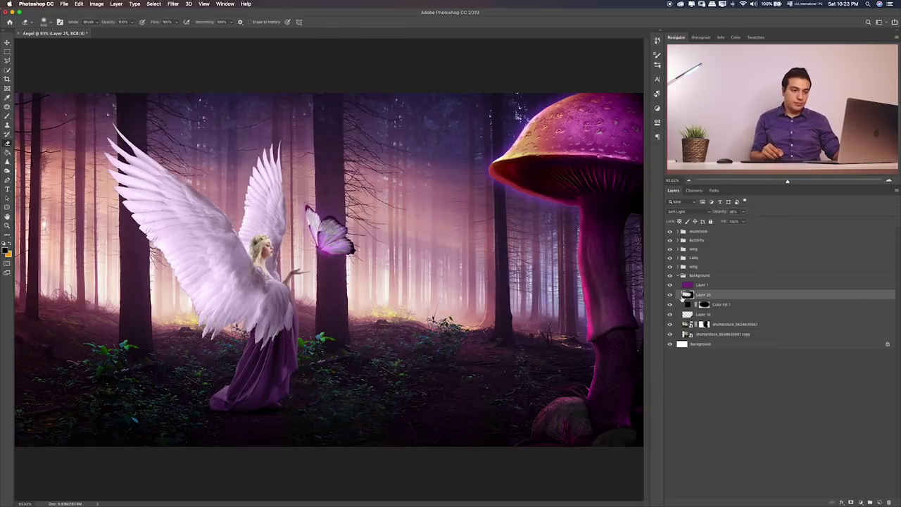
left_click(670, 295)
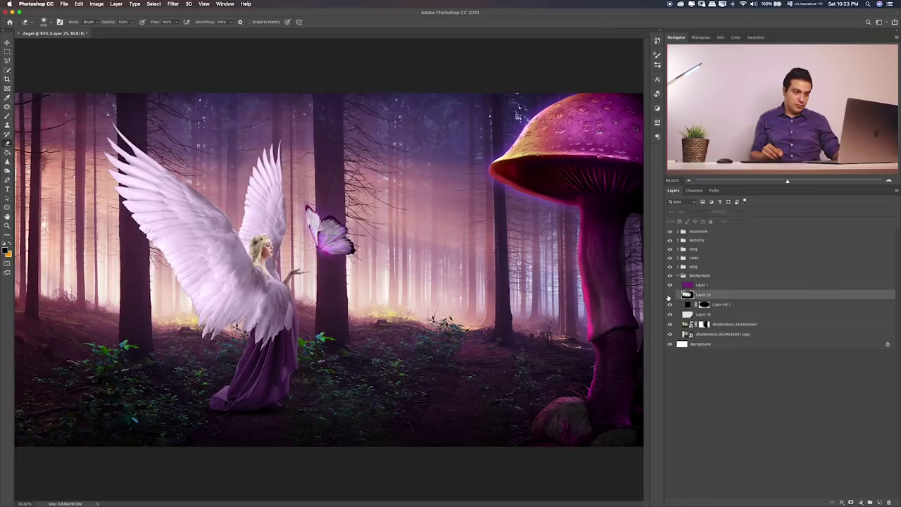
left_click(668, 296)
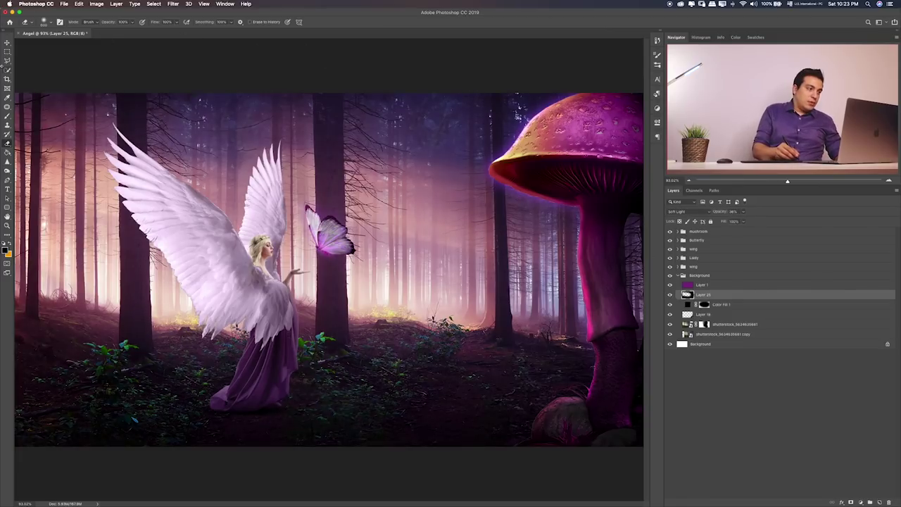
left_click(7, 55)
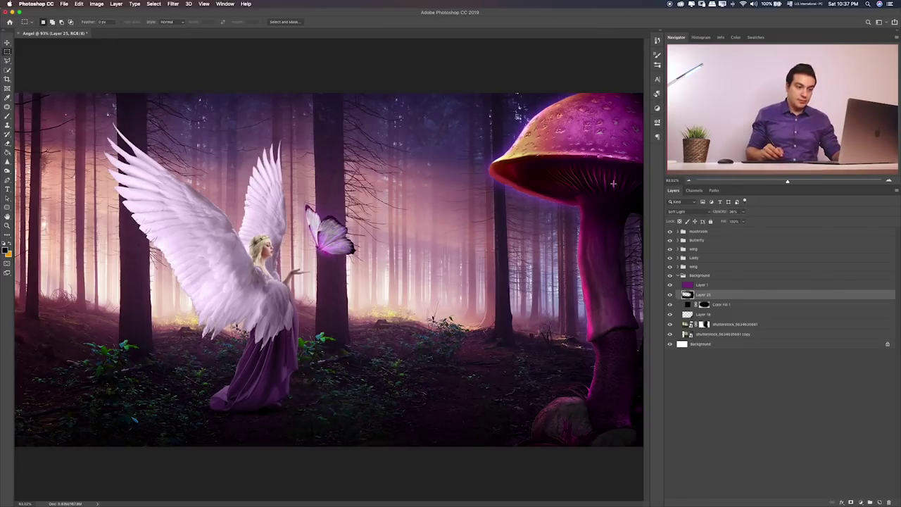
left_click(732, 276)
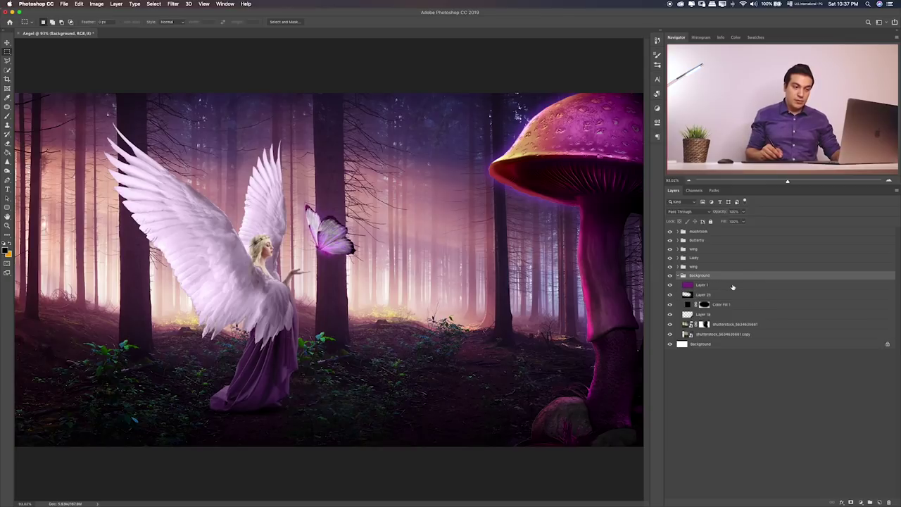
left_click(732, 285)
- Add a layer above Layer 1 and select a band across the forest with the Polygonal Lasso
left_click(880, 501)
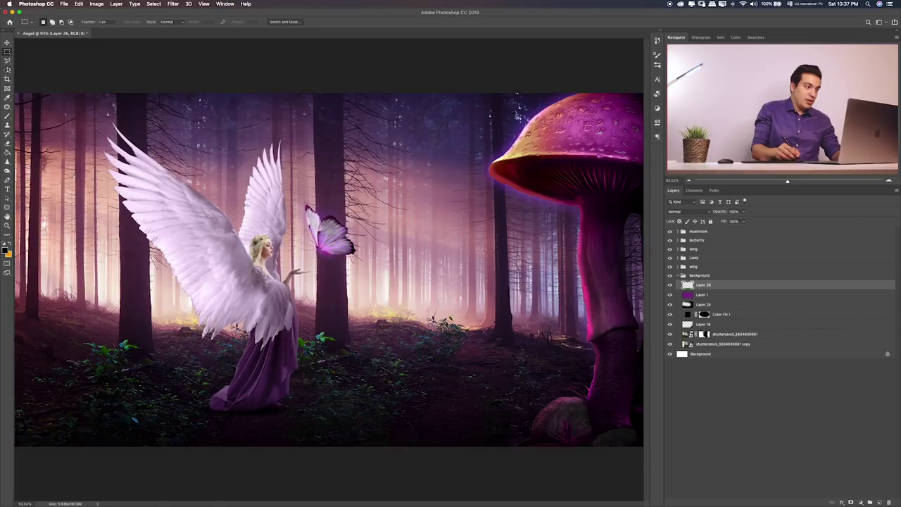
key("l")
key("ctrl+minus")
left_click(97, 161)
left_click(606, 202)
left_click(596, 347)
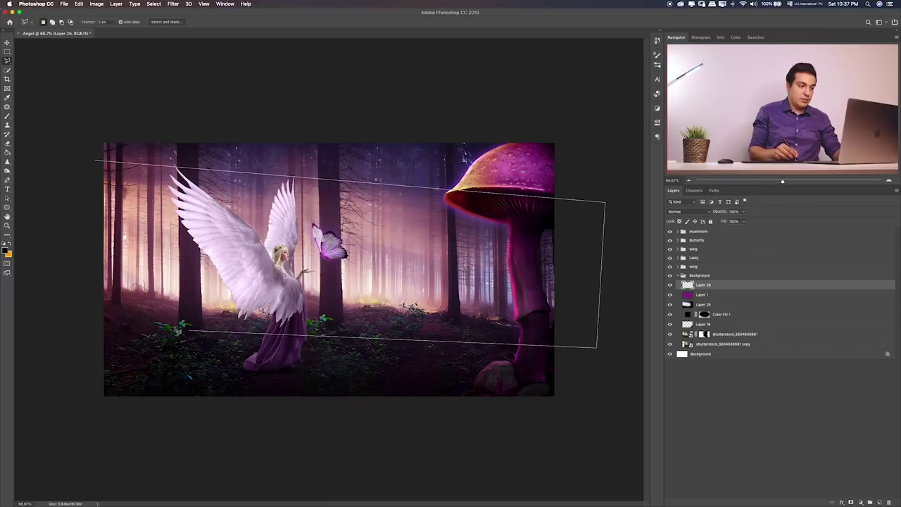
left_click(57, 281)
left_click(99, 164)
- Fill the selected band with saturated magenta using a large brush
key("b")
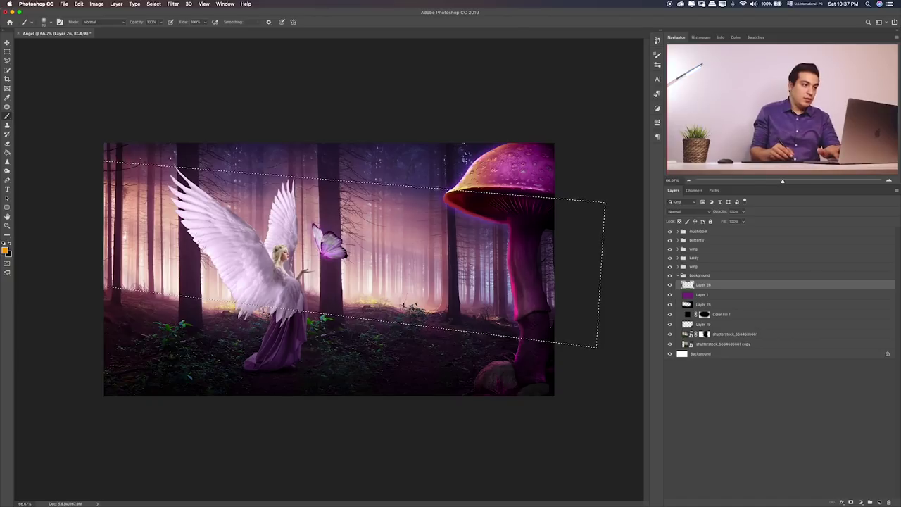
key("bracketright")
key("bracketright")
key("bracketright")
left_click_drag(121, 181, 549, 253)
key("ctrl+z")
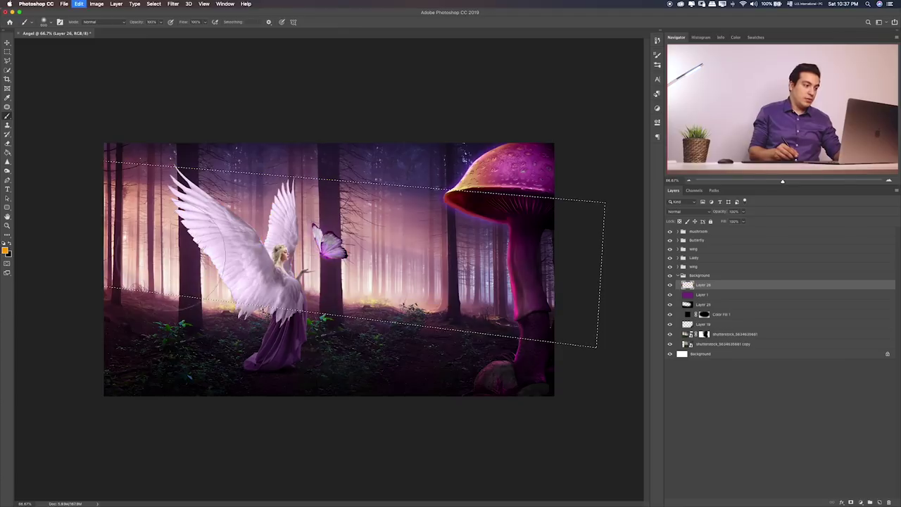
left_click(5, 249)
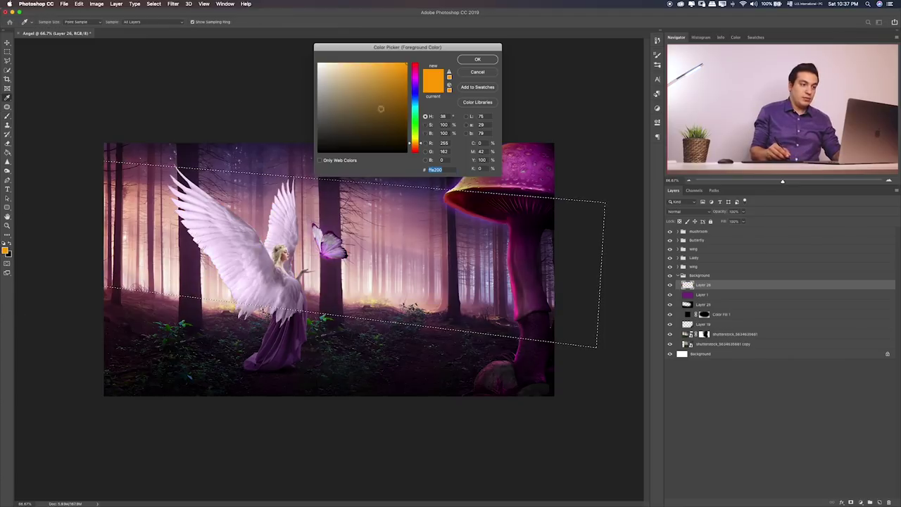
left_click(415, 82)
left_click(360, 73)
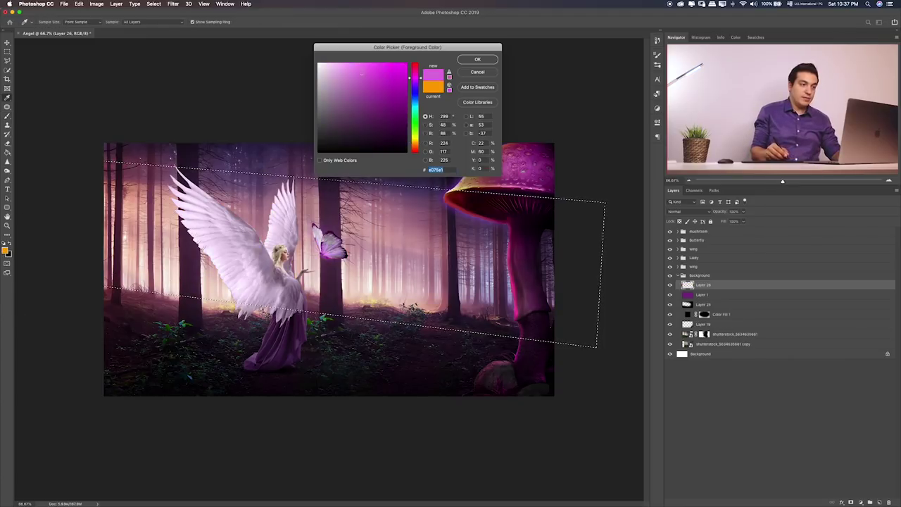
left_click(393, 68)
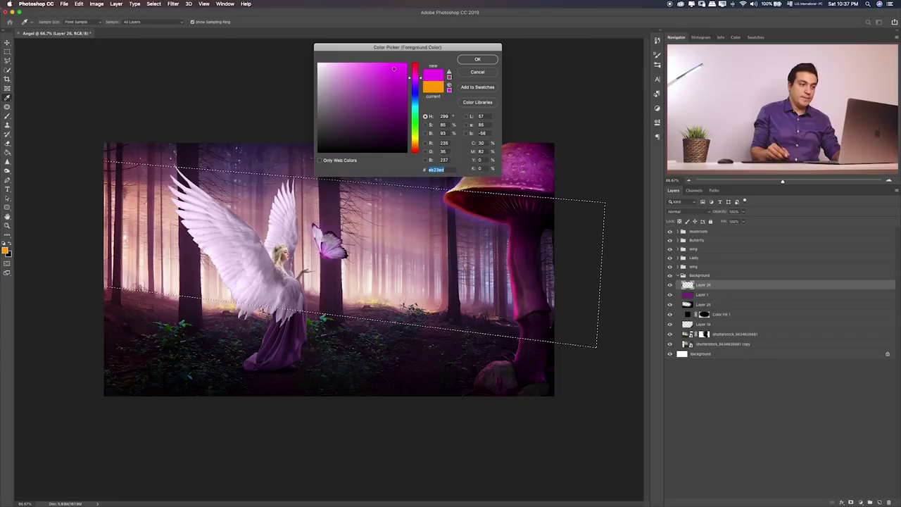
left_click(478, 60)
mouse_move(116, 180)
left_mouse_down()
mouse_move(466, 218)
mouse_move(607, 252)
mouse_move(382, 272)
mouse_move(71, 221)
left_mouse_up()
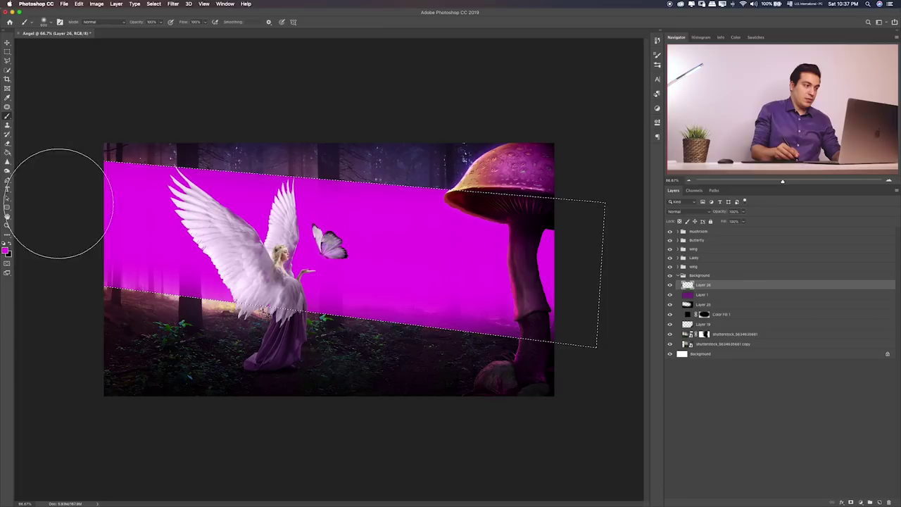
- Deselect the band and set the magenta layer to Soft Light
key("m")
left_click(215, 159)
key("v")
key("shift+plus")
key("shift+plus")
key("shift+plus")
key("shift+plus")
key("shift+plus")
key("shift+plus")
key("shift+plus")
key("shift+plus")
key("shift+plus")
key("shift+plus")
key("shift+plus")
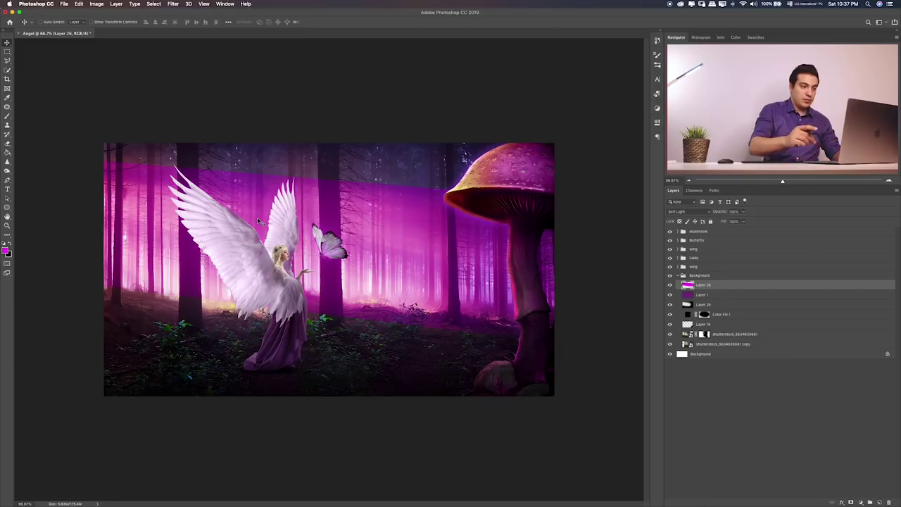
- Gaussian-blur the magenta band, then squash it vertically and move it slightly lower
left_click(172, 4)
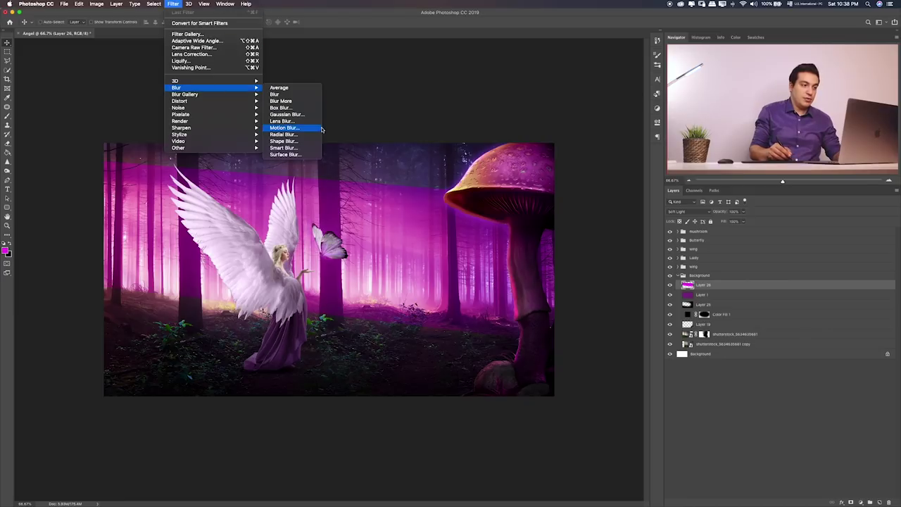
left_click(296, 114)
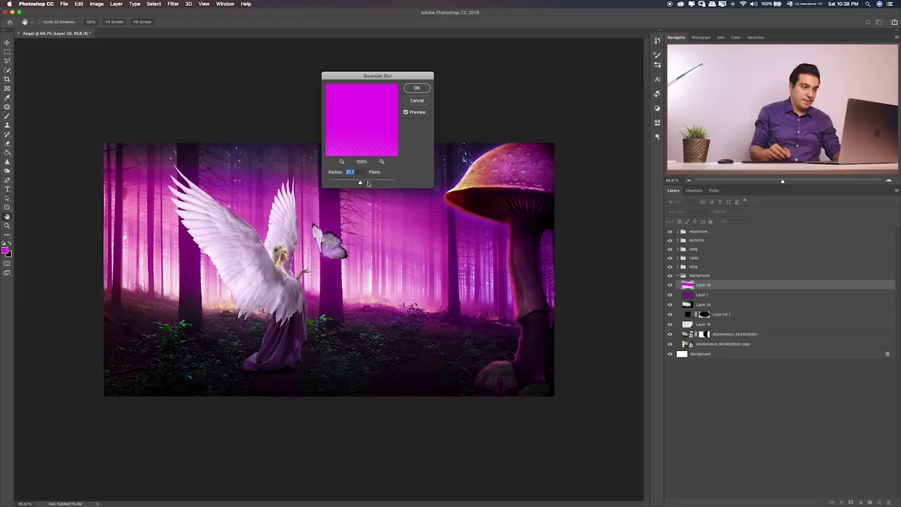
left_click(417, 88)
key("ctrl+t")
left_click_drag(329, 141, 330, 154)
left_click_drag(348, 218, 348, 234)
key("Return")
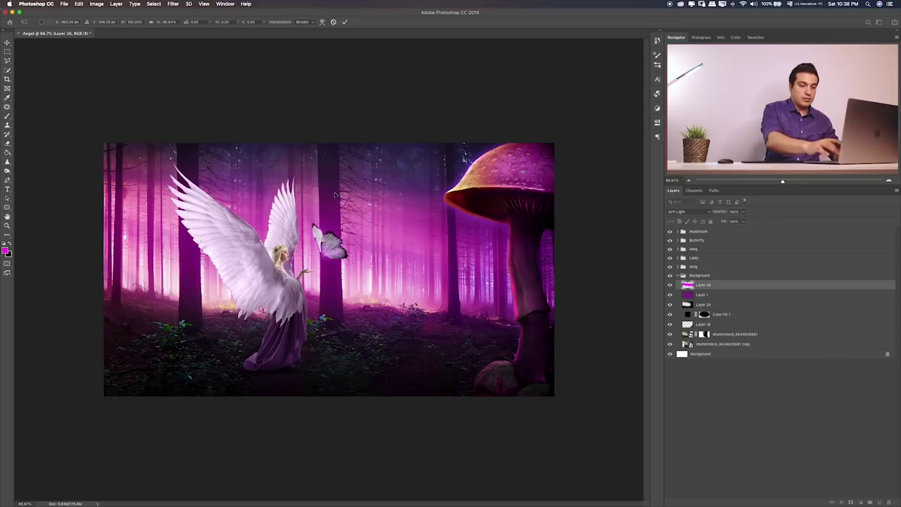
key("ctrl+0")
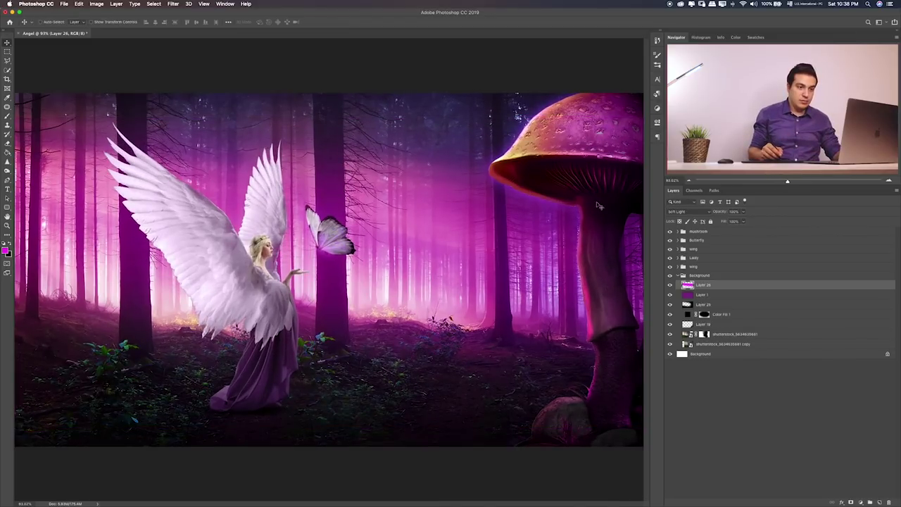
- Reduce Layer 26 opacity to 84% and toggle its visibility to compare
left_click(742, 212)
left_click_drag(731, 222, 732, 222)
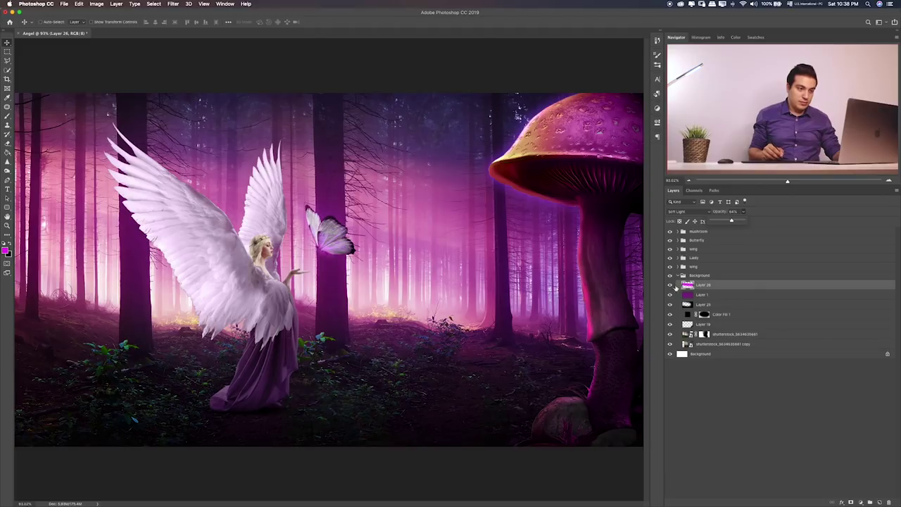
left_click(670, 285)
left_click(670, 285)
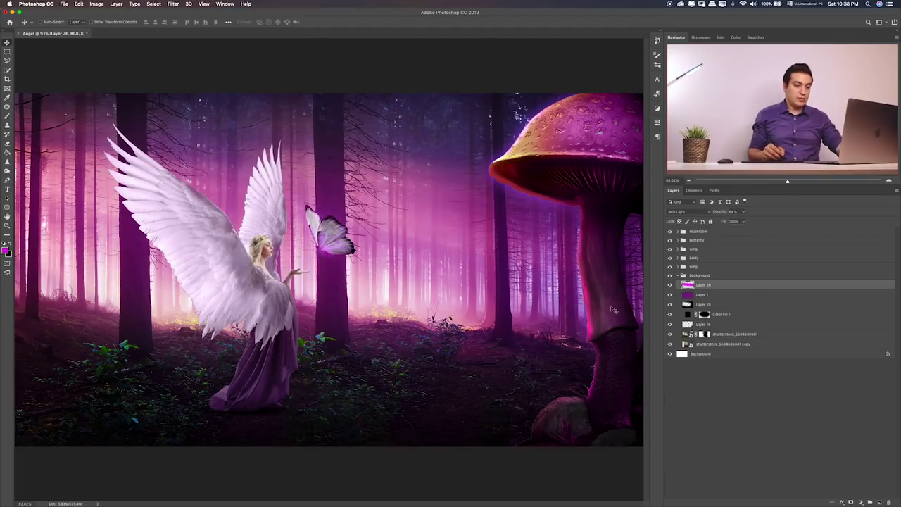
key("ctrl+minus")
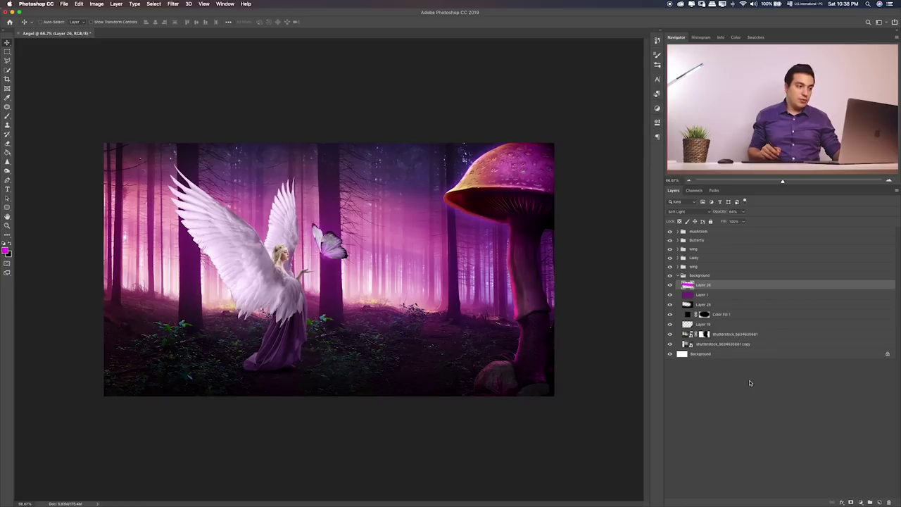
- Add a new layer and select a diagonal band across the upper forest with the Polygonal Lasso
left_click(879, 502)
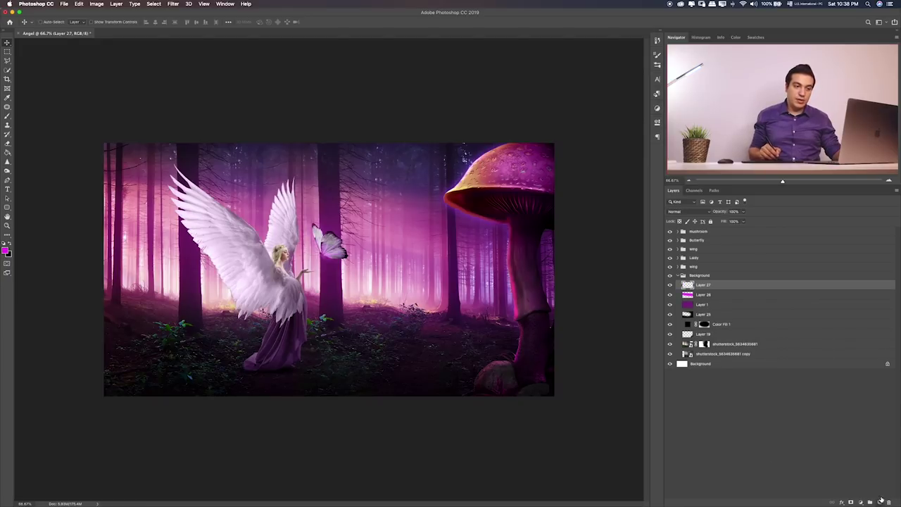
left_click(7, 61)
left_click(103, 172)
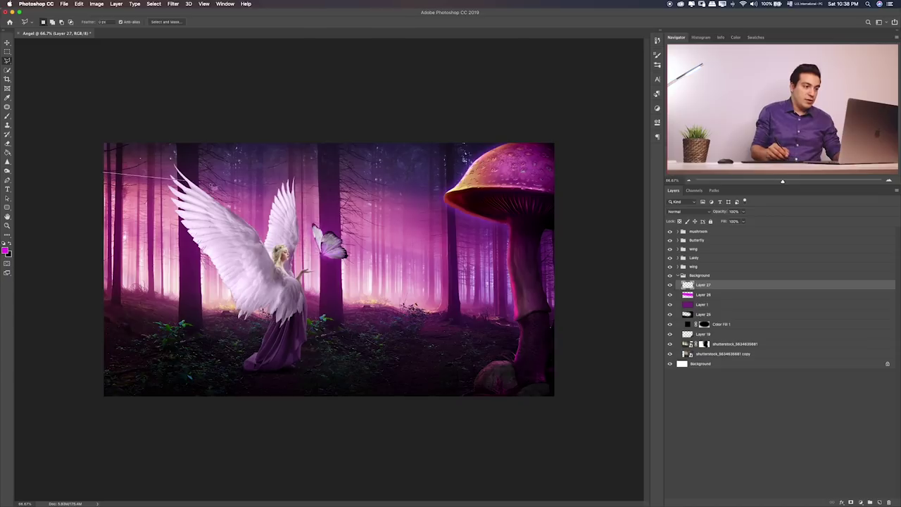
left_click(592, 253)
left_click(46, 187)
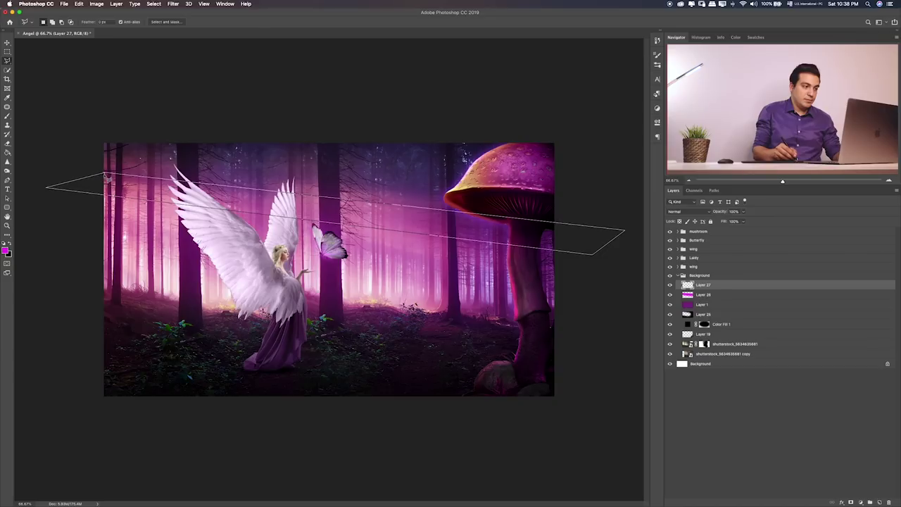
left_click(104, 173)
- Paint the selected band solid white (#ffffff)
key("b")
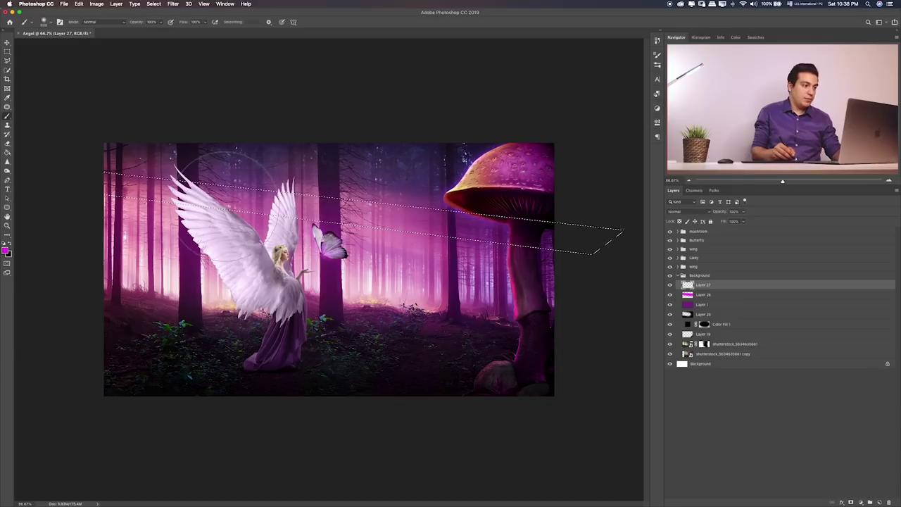
left_click(5, 250)
type("ffffff")
left_click(477, 60)
left_click_drag(563, 224, 66, 180)
- Deselect and set the white band's blend mode to Overlay
key("m")
key("ctrl+d")
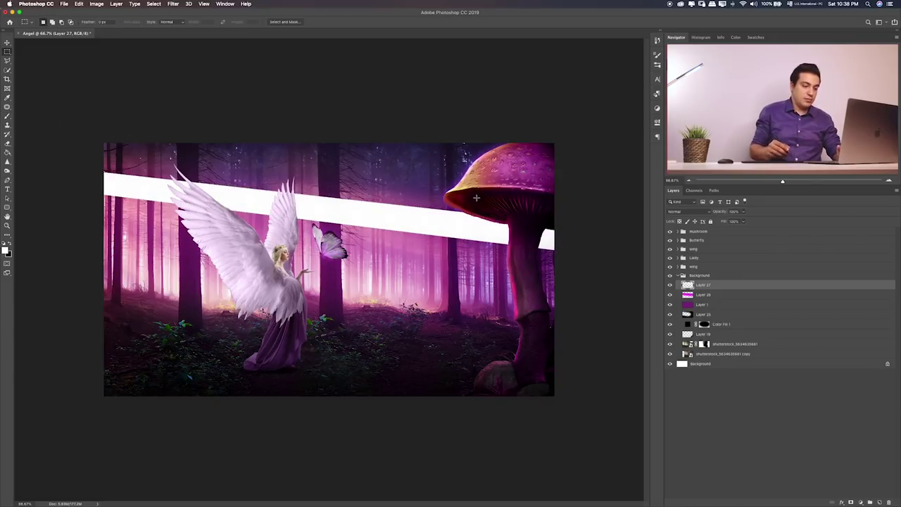
key("v")
key("shift+plus")
key("shift+plus")
key("shift+plus")
key("shift+plus")
key("shift+plus")
key("shift+plus")
key("shift+plus")
key("shift+plus")
key("shift+plus")
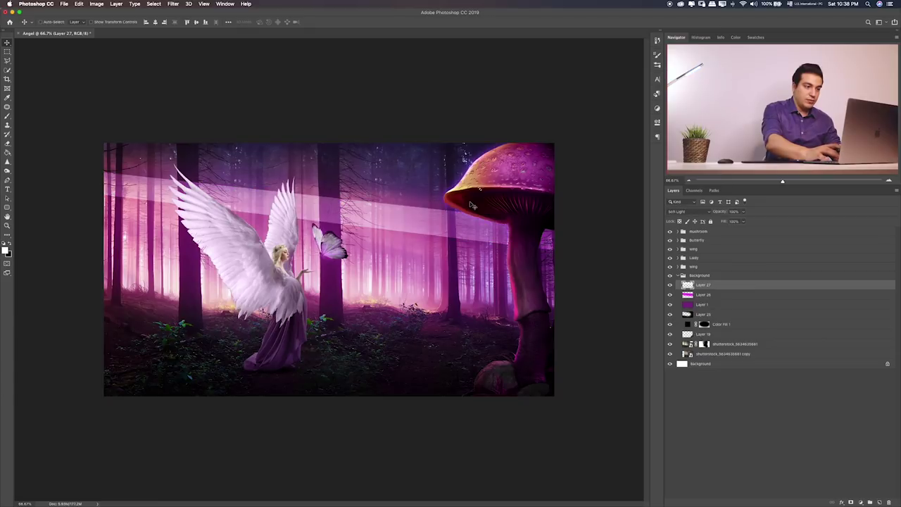
key("shift+plus")
key("shift+minus")
key("shift+minus")
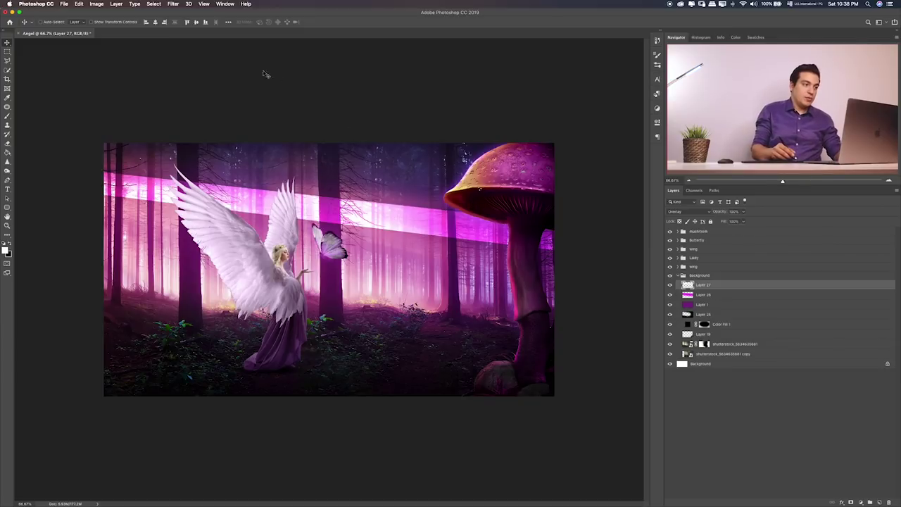
- Soften the pink light streak with a Gaussian Blur, finally at radius 48.7 px
left_click(172, 4)
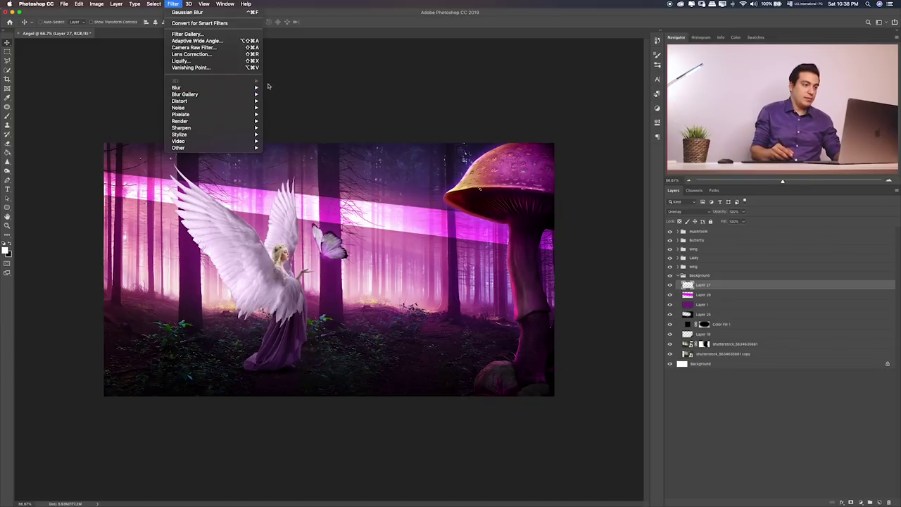
mouse_move(176, 87)
left_click(315, 115)
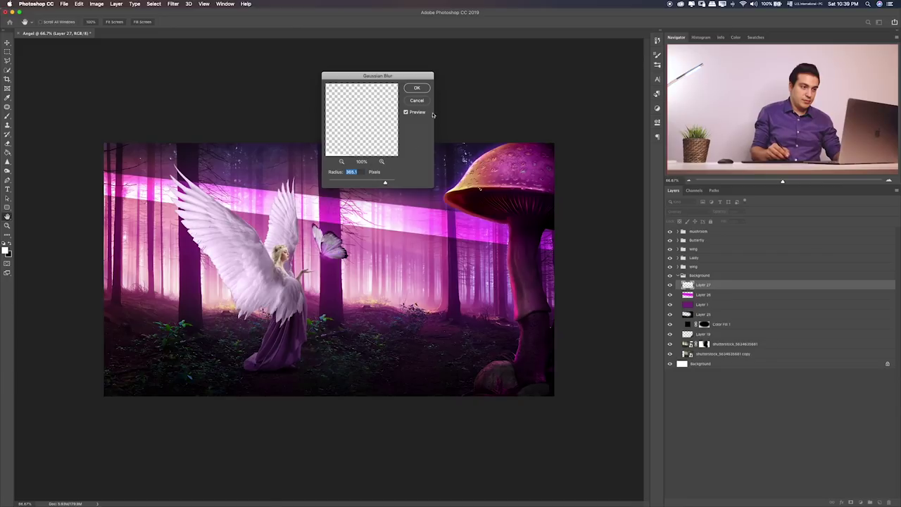
left_click(417, 88)
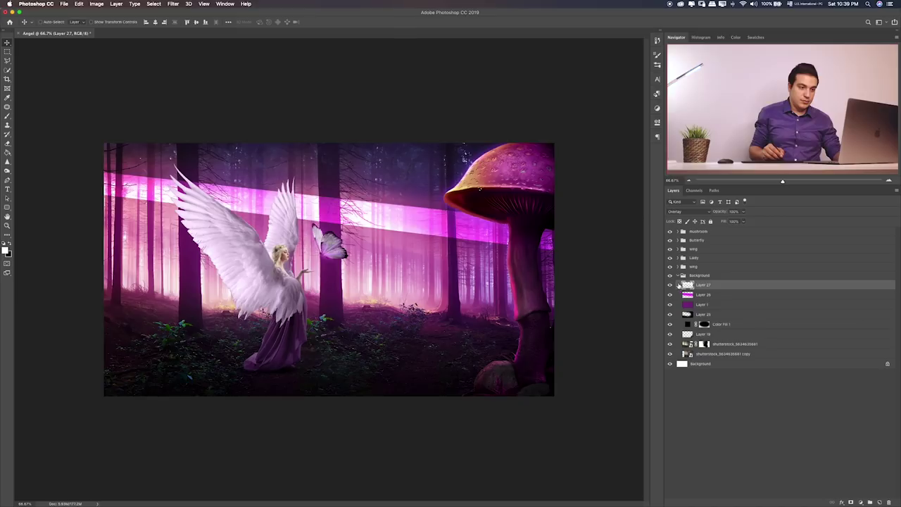
left_click(671, 284)
key("m")
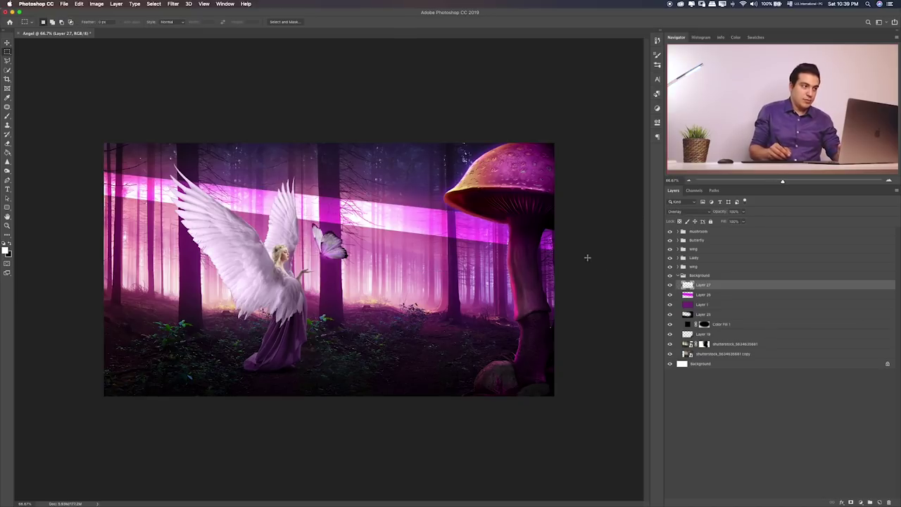
left_click(173, 4)
mouse_move(177, 87)
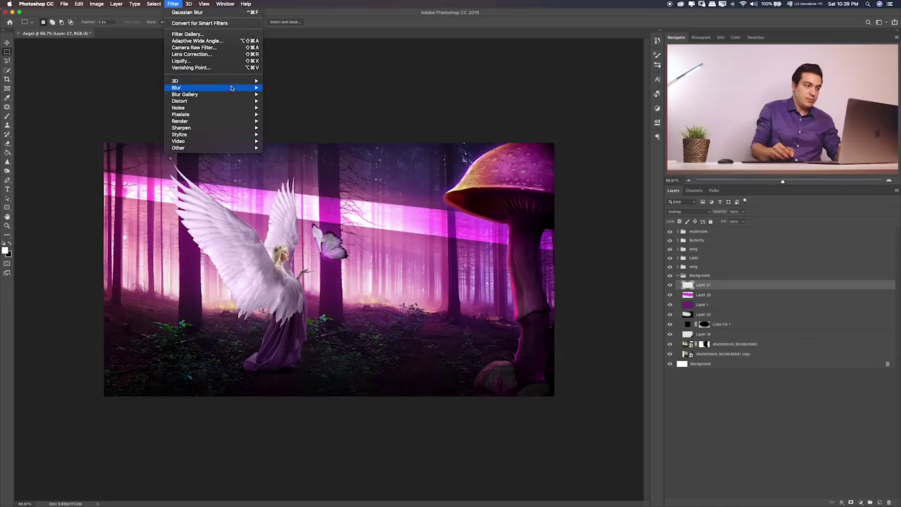
left_click(287, 117)
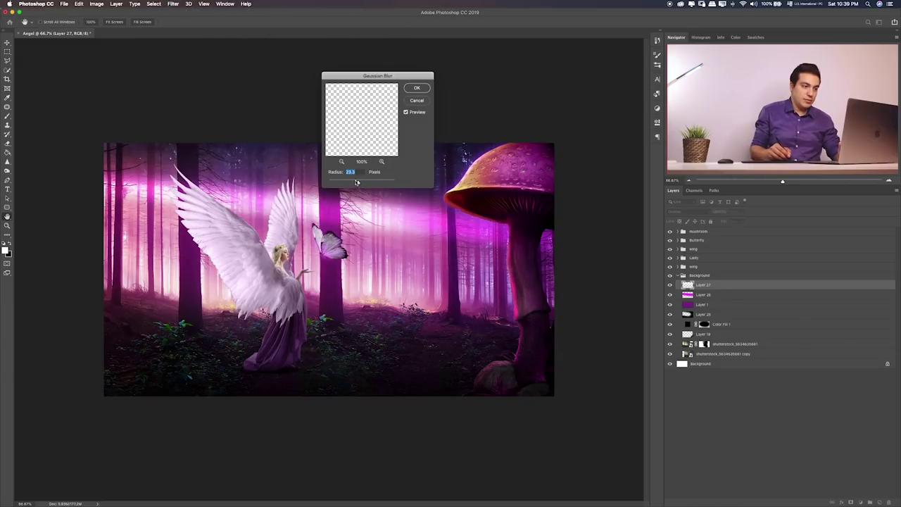
left_click_drag(359, 182, 364, 182)
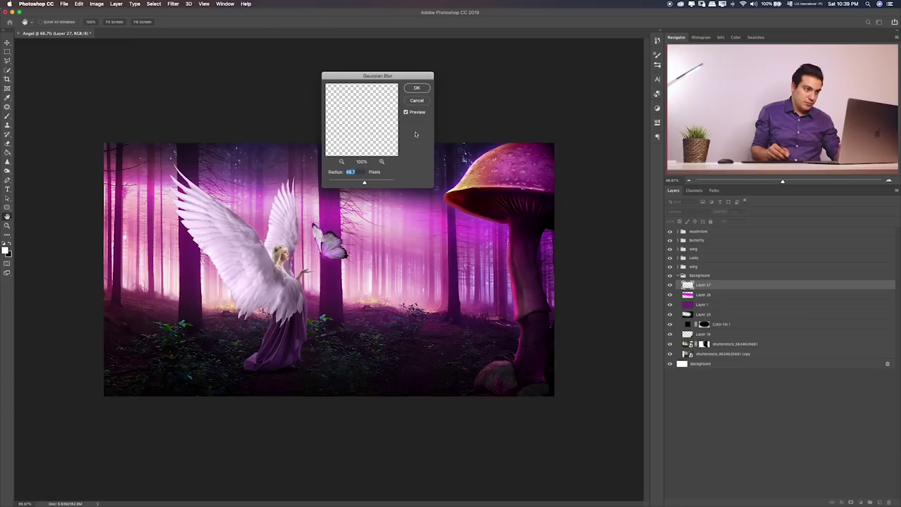
left_click(421, 88)
- Tilt the light ray about 2°, enlarge it and reposition it across the trees
key("ctrl+t")
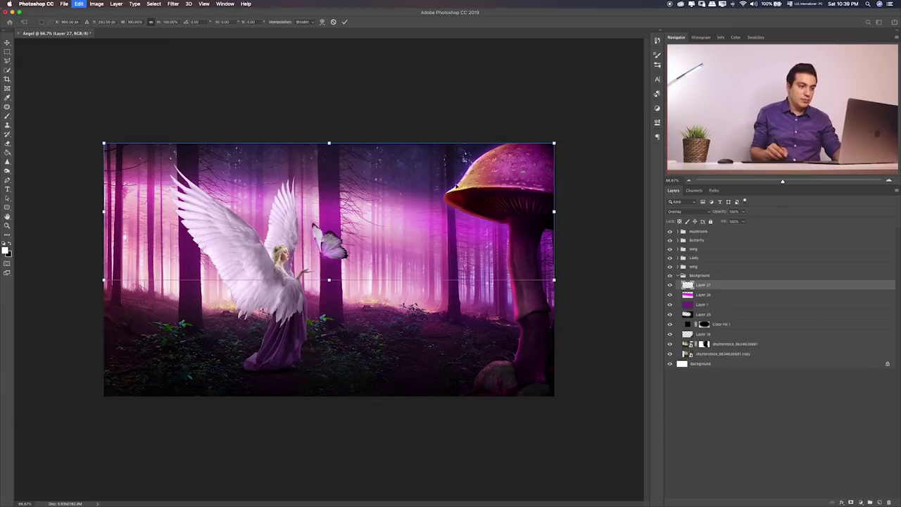
left_click_drag(574, 170, 597, 171)
left_click_drag(514, 199, 518, 201)
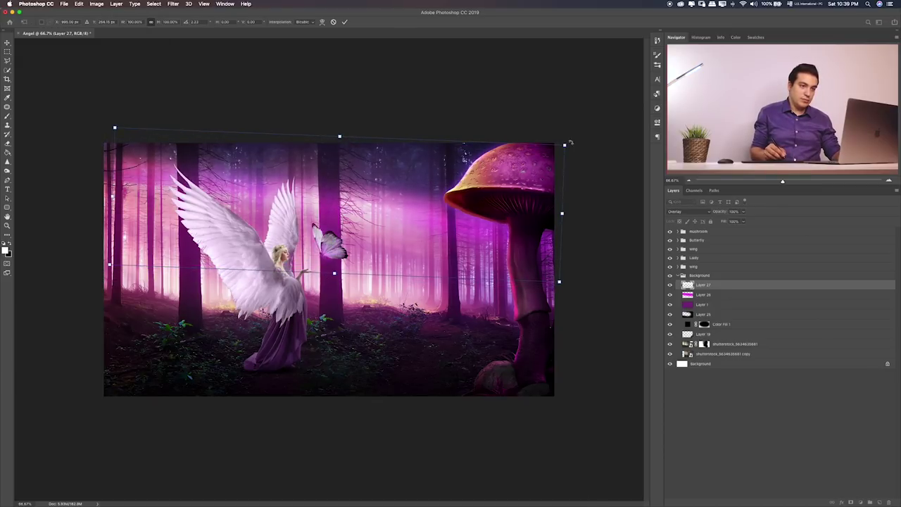
left_click_drag(568, 145, 599, 136)
left_click_drag(514, 175, 503, 173)
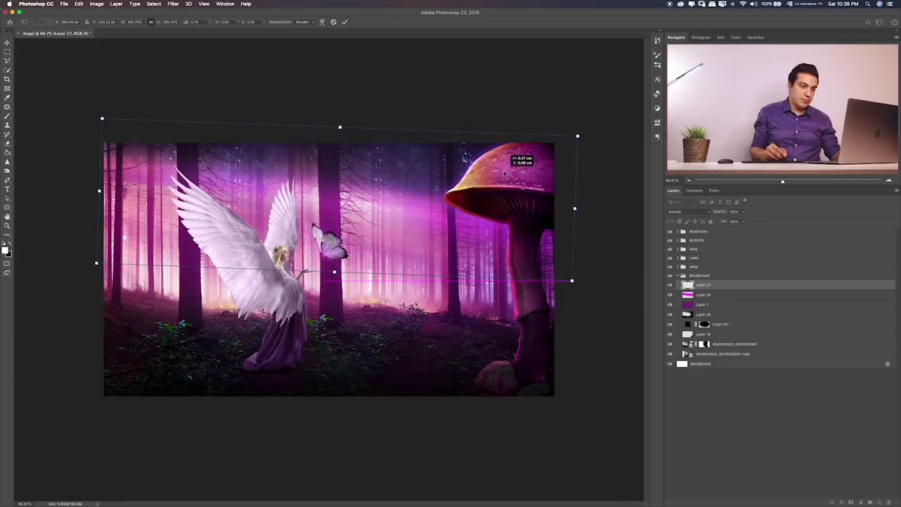
key("Return")
- Fit the image on screen and pick a smaller eraser
key("ctrl+0")
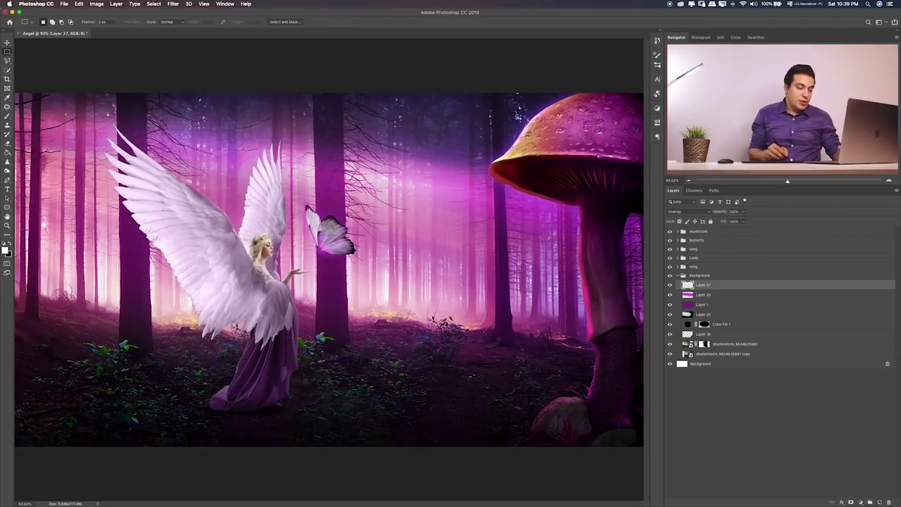
key("b")
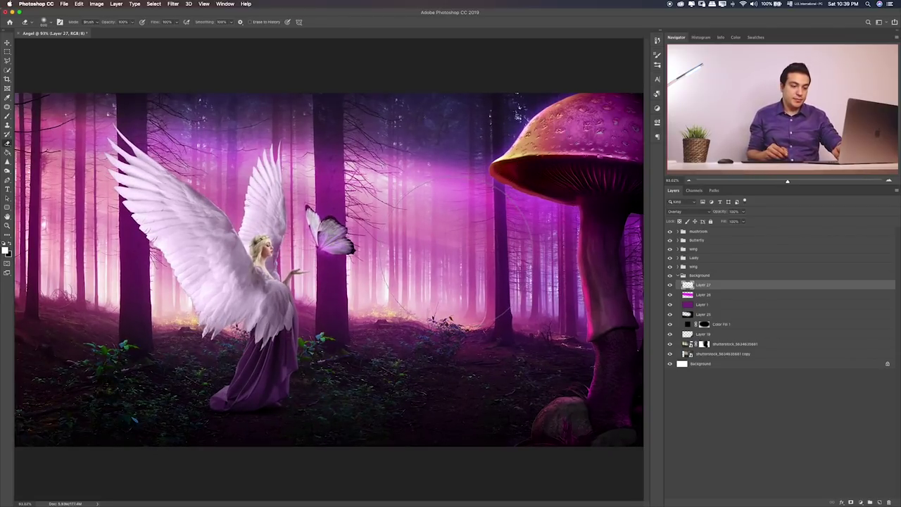
key("ctrl+minus")
key("bracketleft")
key("bracketleft")
key("bracketleft")
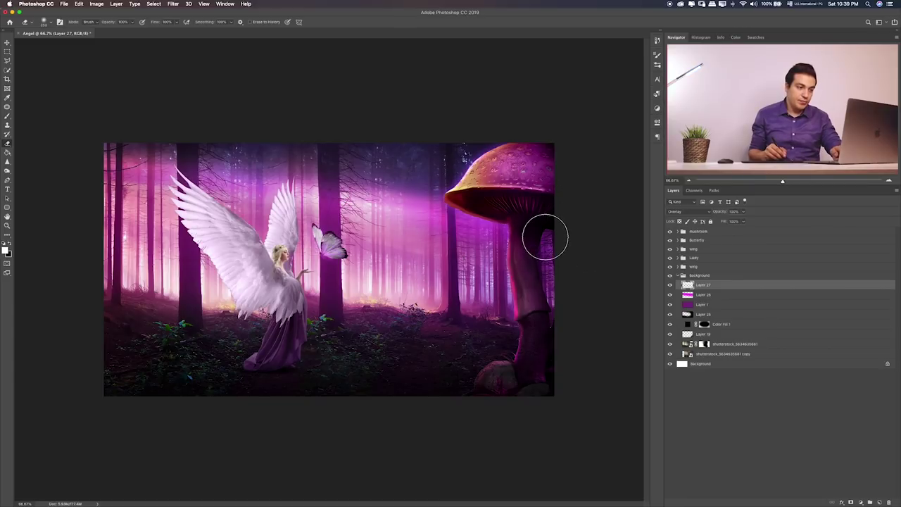
- Erase pink glow off the mushroom stem on Layer 26, then collapse the Background group
left_click(742, 296)
mouse_move(543, 253)
left_mouse_down()
mouse_move(568, 314)
mouse_move(578, 296)
mouse_move(555, 292)
left_mouse_up()
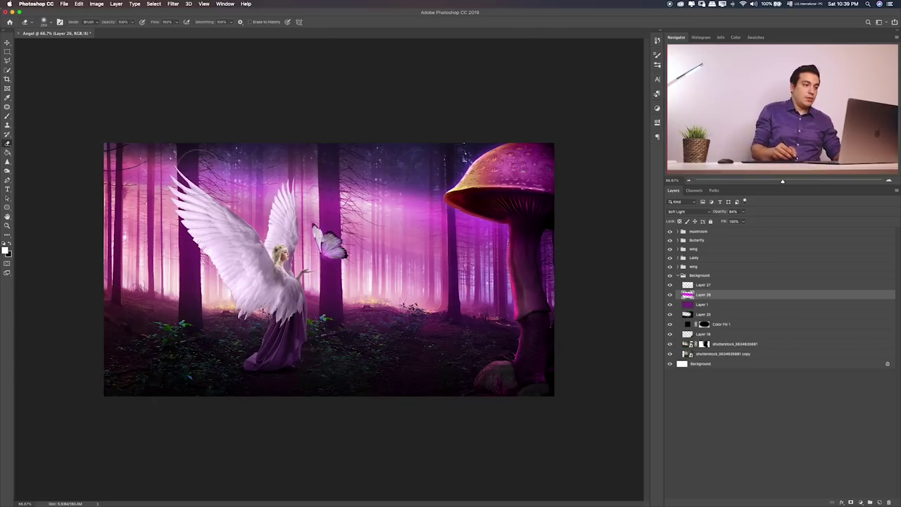
left_click(8, 52)
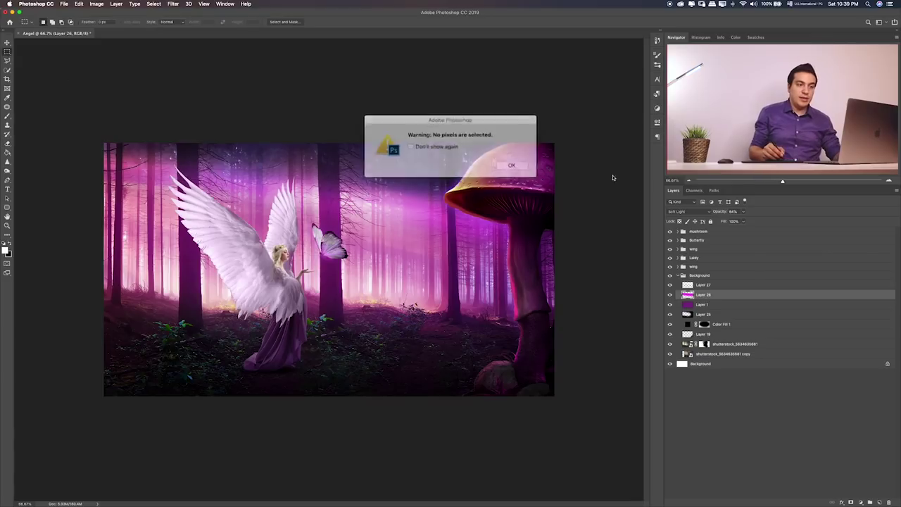
left_click(509, 165)
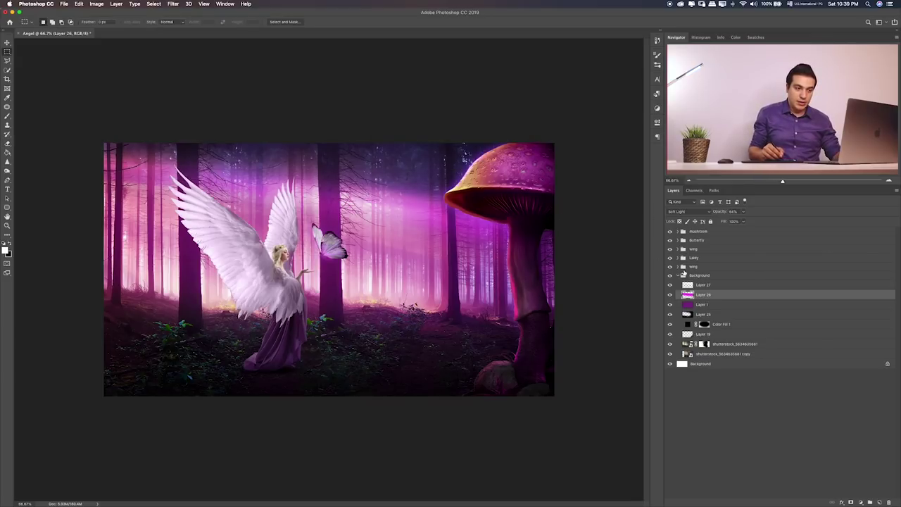
left_click(679, 275)
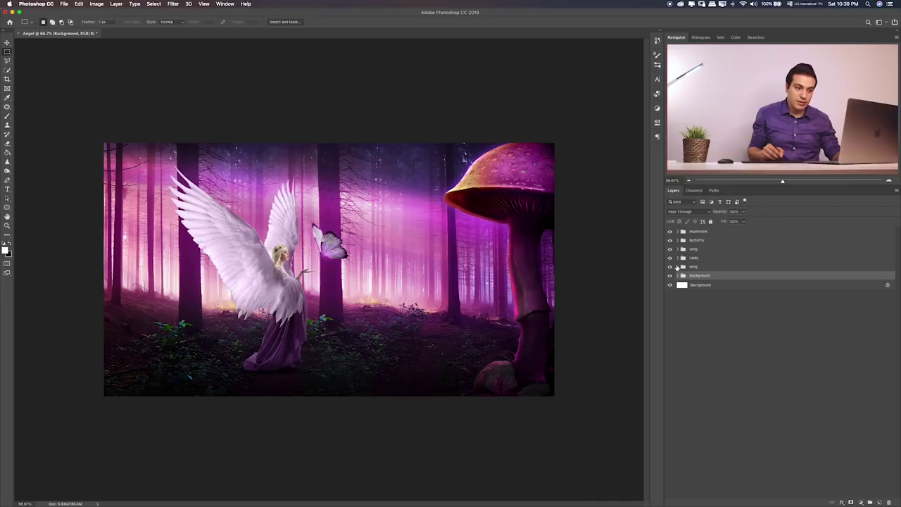
- Expand the wing group, select Layer 7, and zoom in on the angel and butterfly
left_click(679, 267)
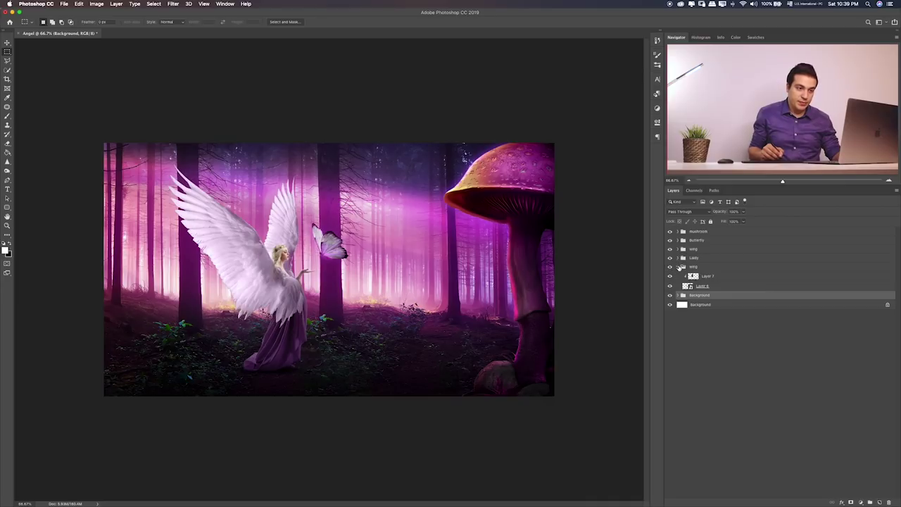
left_click(708, 276)
key("ctrl+plus")
key("ctrl+plus")
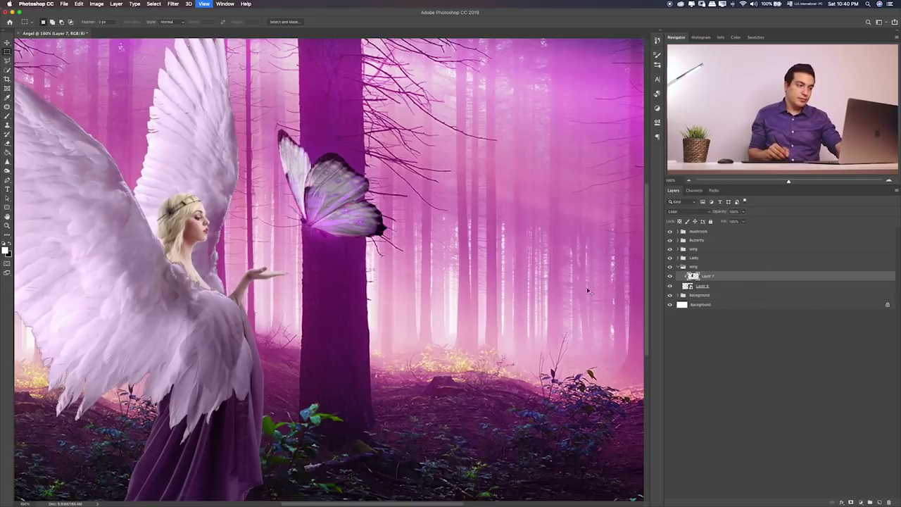
left_click_drag(285, 280, 393, 352)
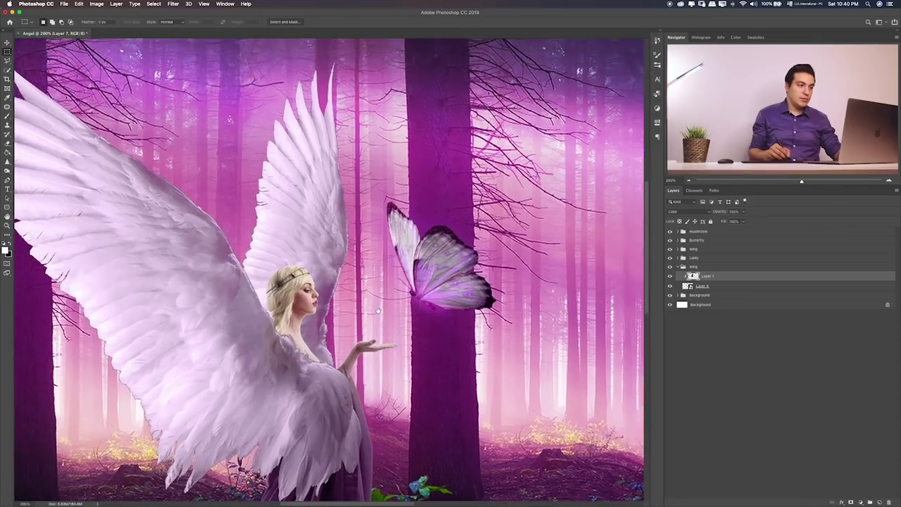
- Open Layer Style for the back wing's Layer 6 and enable Color Overlay
left_click(724, 287)
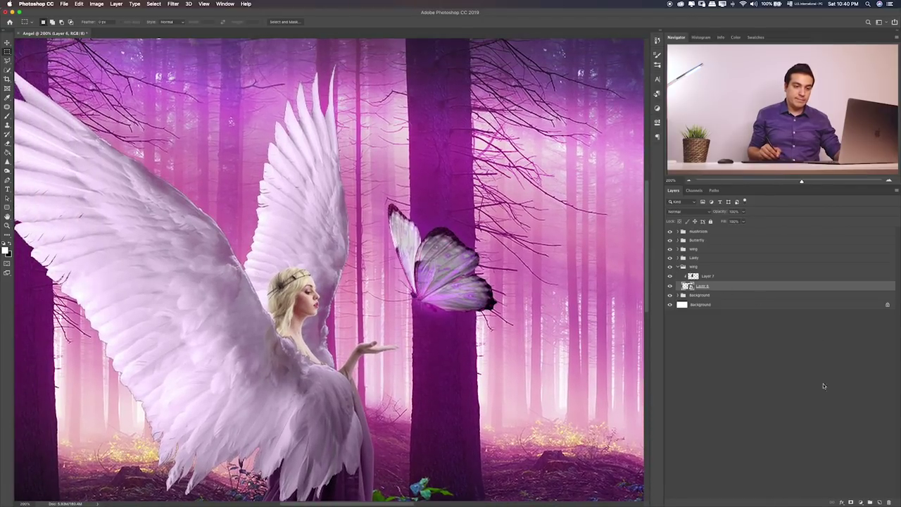
double_click(772, 287)
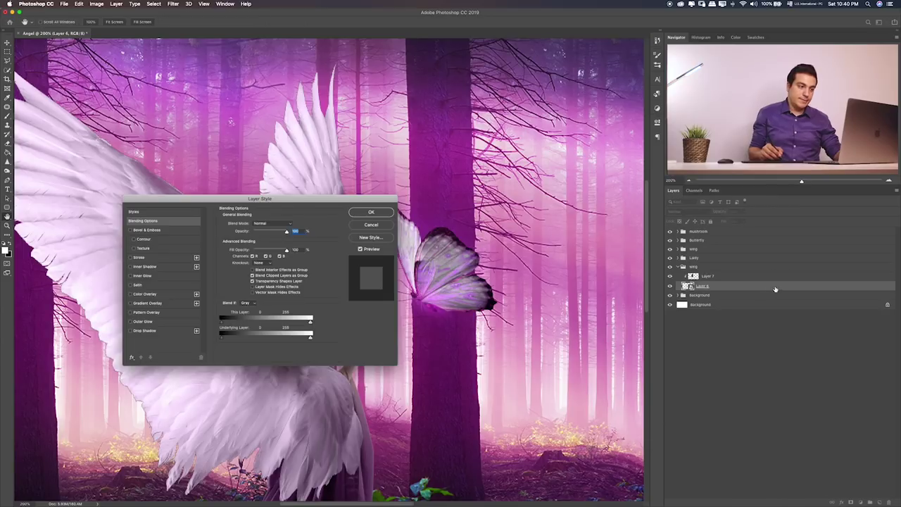
left_click_drag(271, 206, 534, 216)
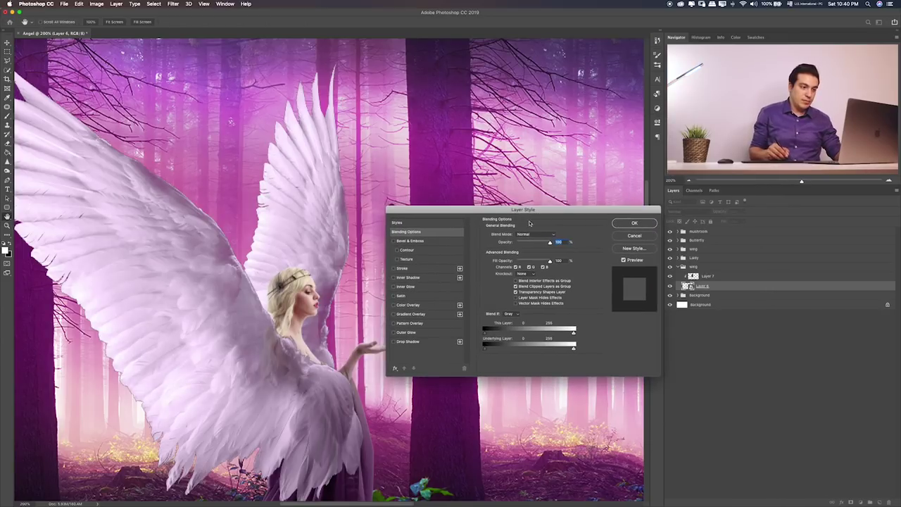
left_click(409, 304)
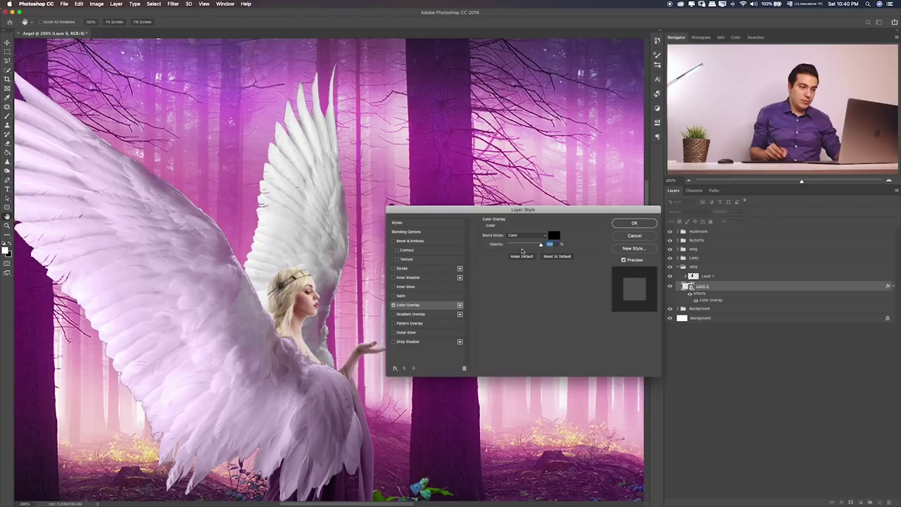
left_click(527, 235)
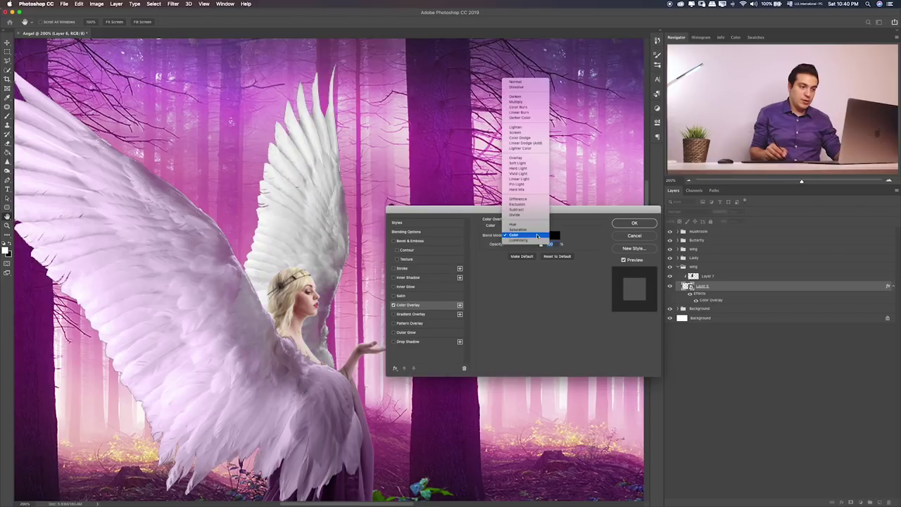
left_click(543, 83)
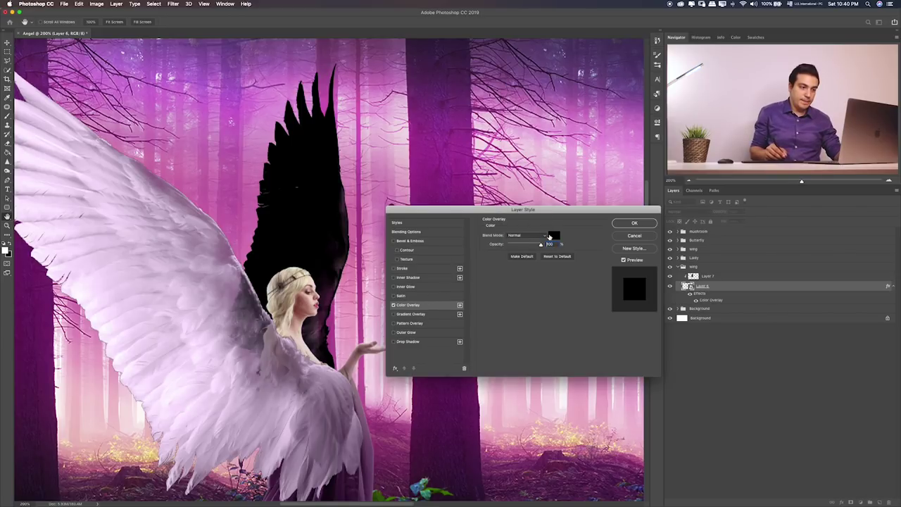
- Make the colour overlay purple, blended in Overlay mode at about 66% opacity
left_click(551, 236)
left_click_drag(415, 90, 419, 81)
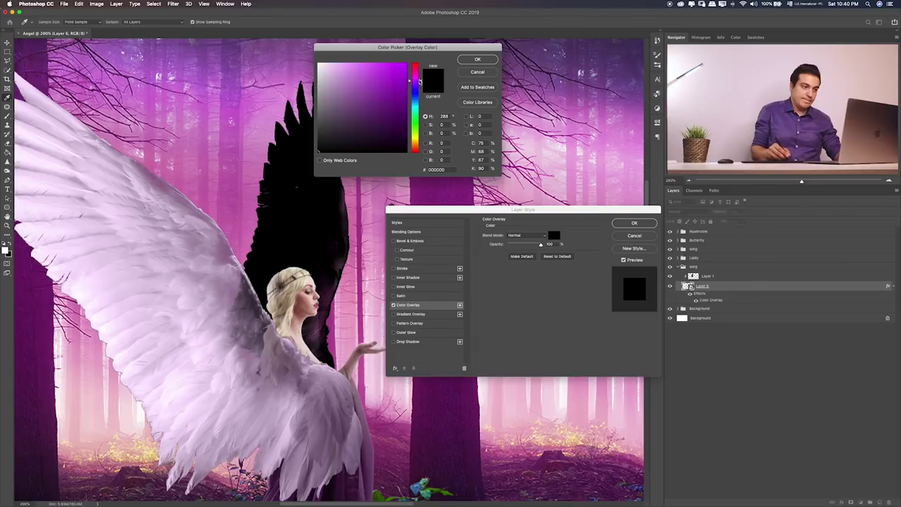
left_click(397, 82)
left_click(477, 61)
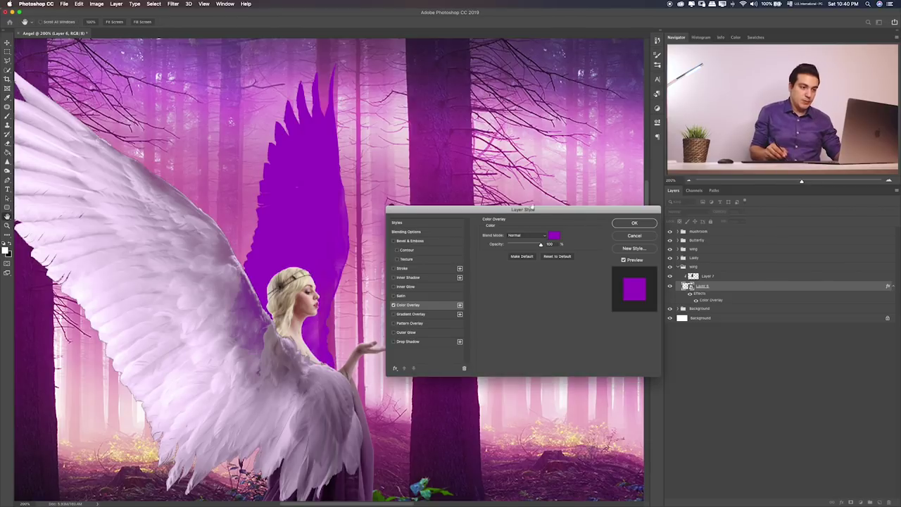
left_click(545, 238)
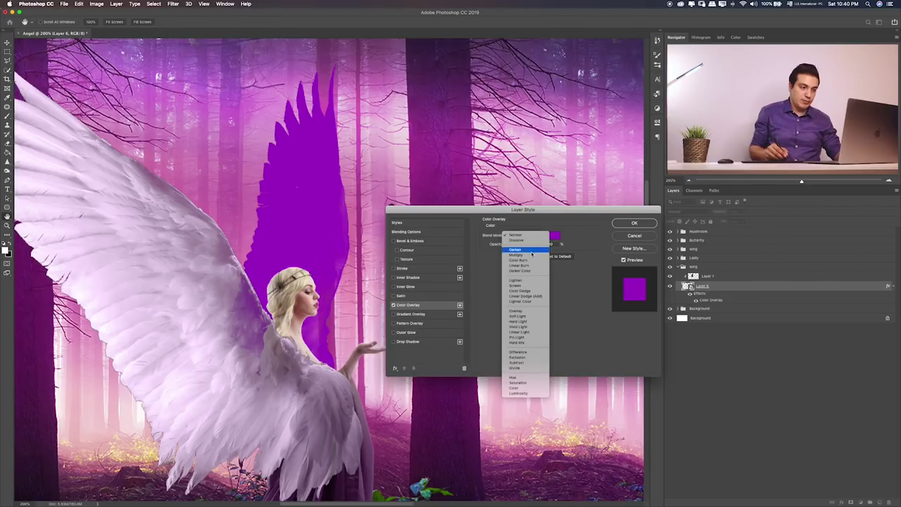
left_click(521, 310)
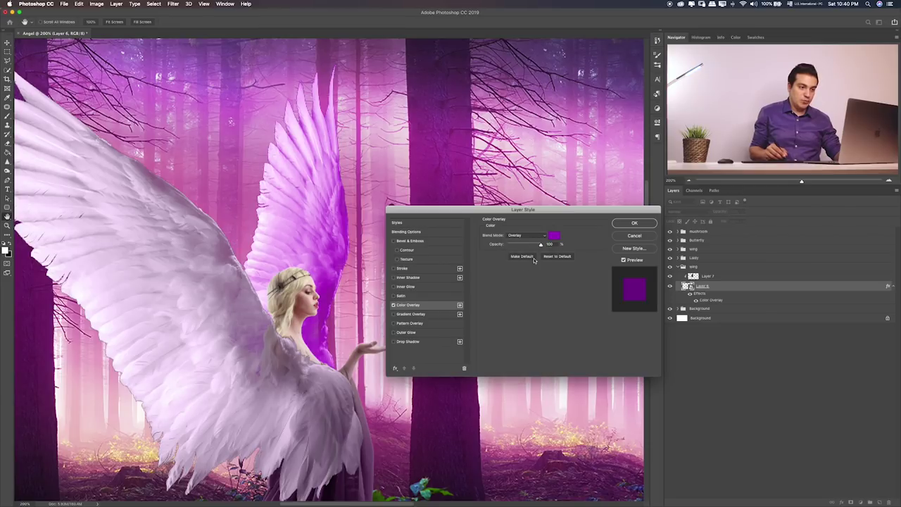
left_click_drag(532, 246, 520, 250)
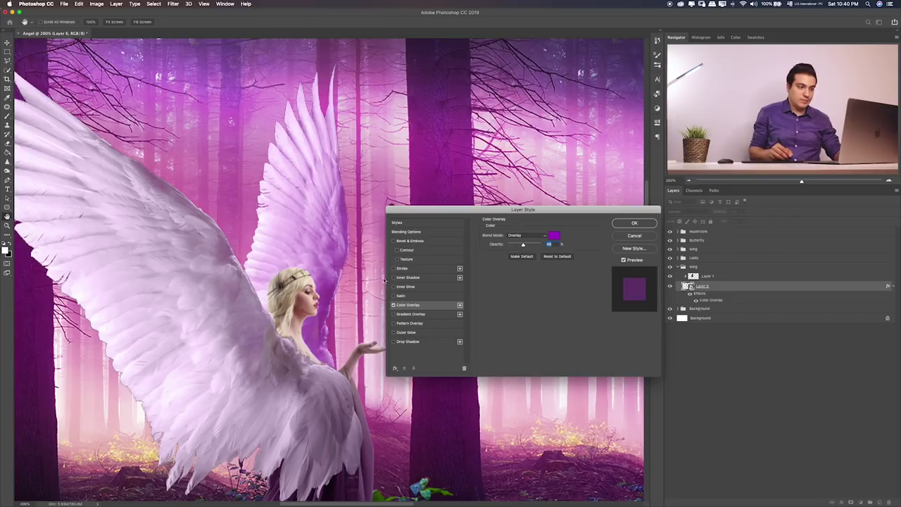
- Add an Outer Glow to the back wing
scroll(385, 290, "up", 3)
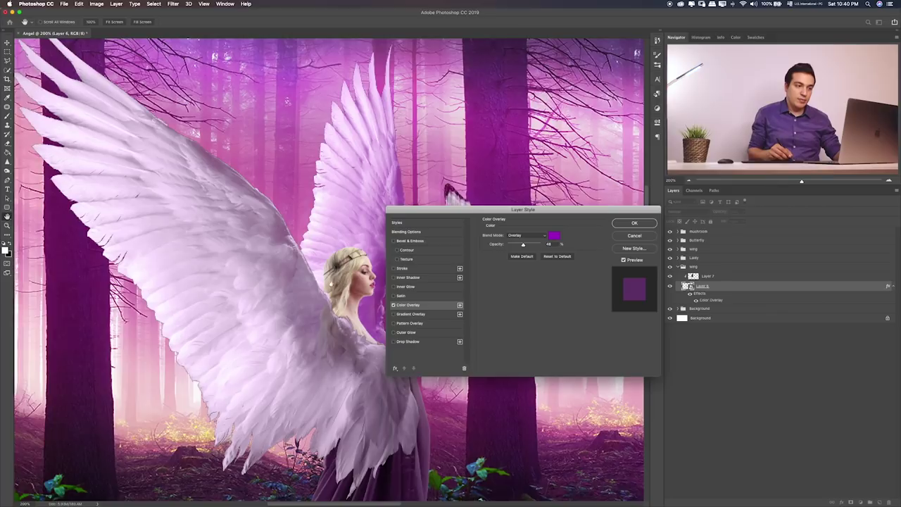
scroll(385, 290, "up", 2)
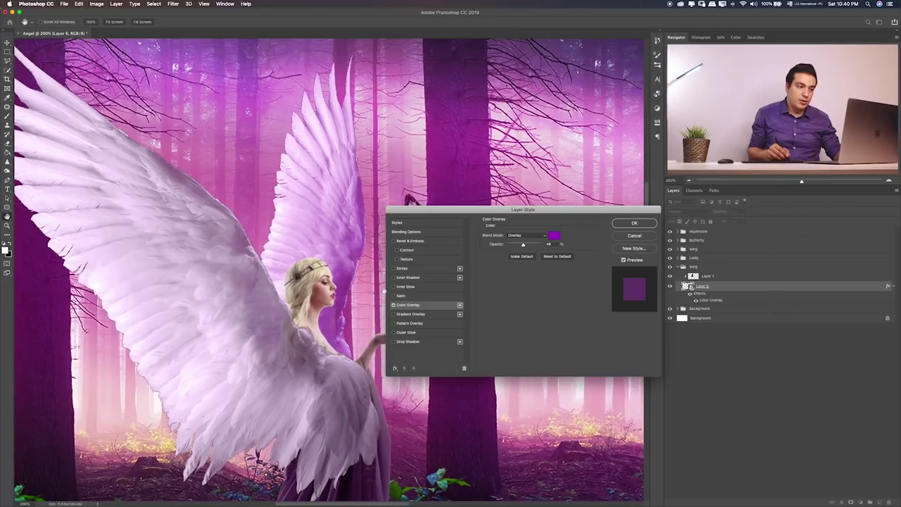
left_click(406, 331)
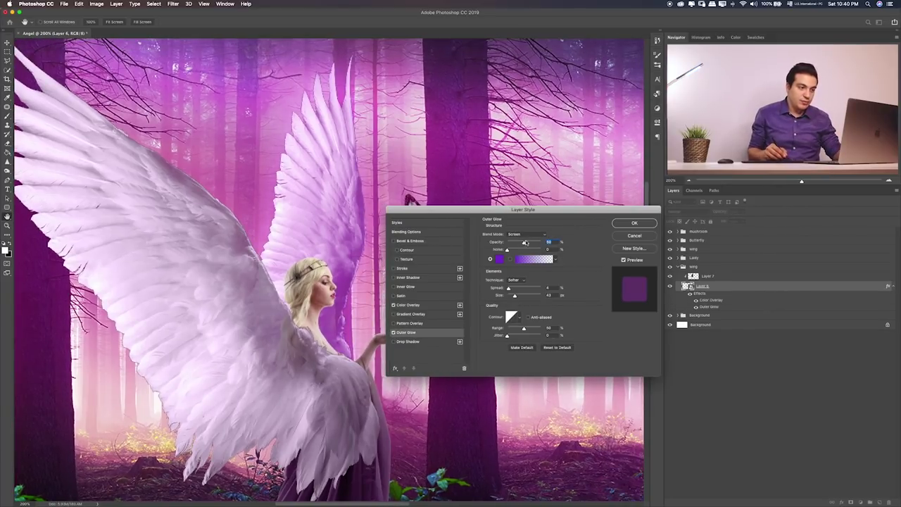
- Enlarge the outer glow and add a Violet, Orange gradient overlay
left_click_drag(516, 295, 525, 296)
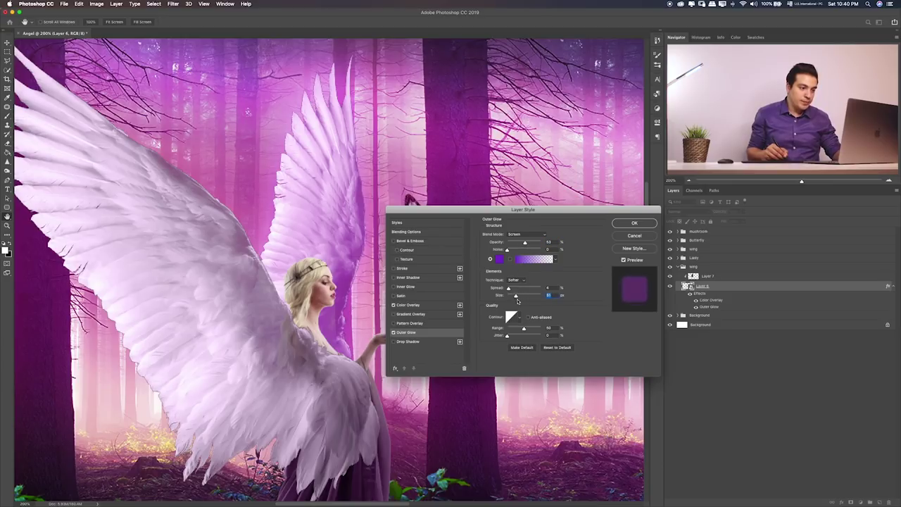
left_click(394, 313)
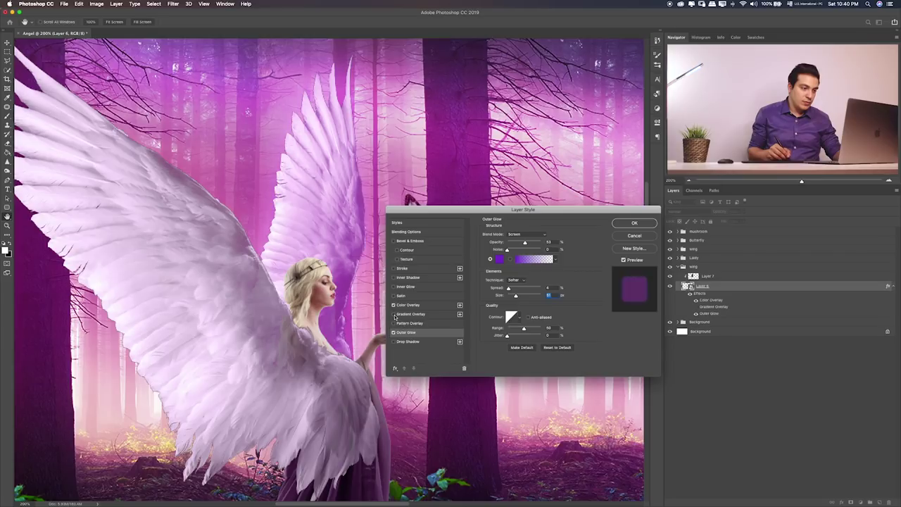
left_click(397, 317)
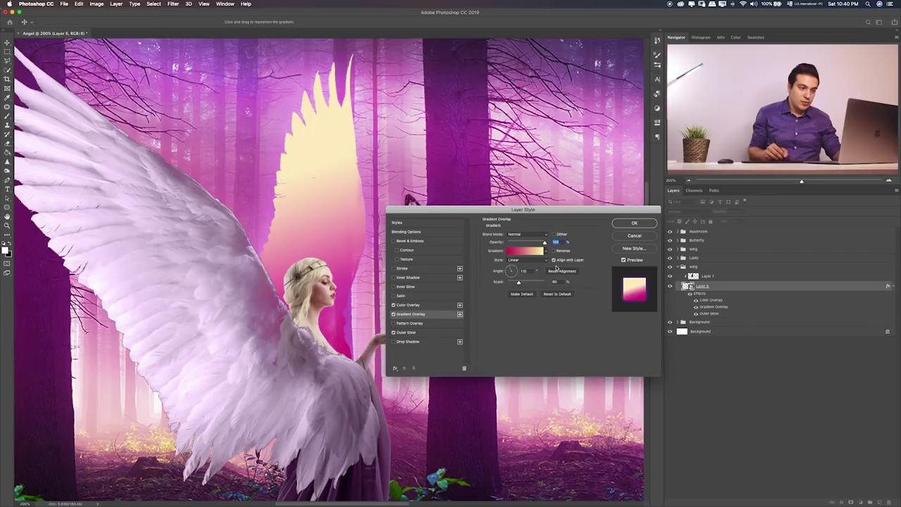
left_click(511, 252)
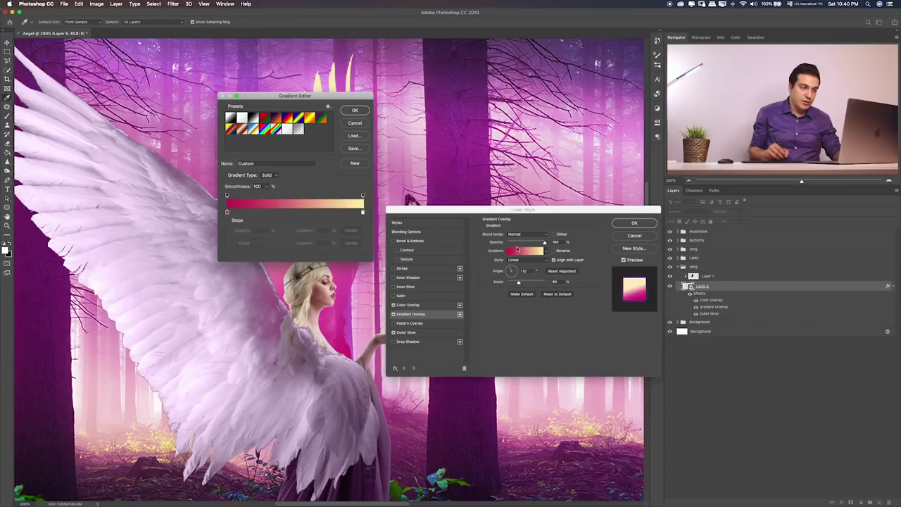
left_click(279, 121)
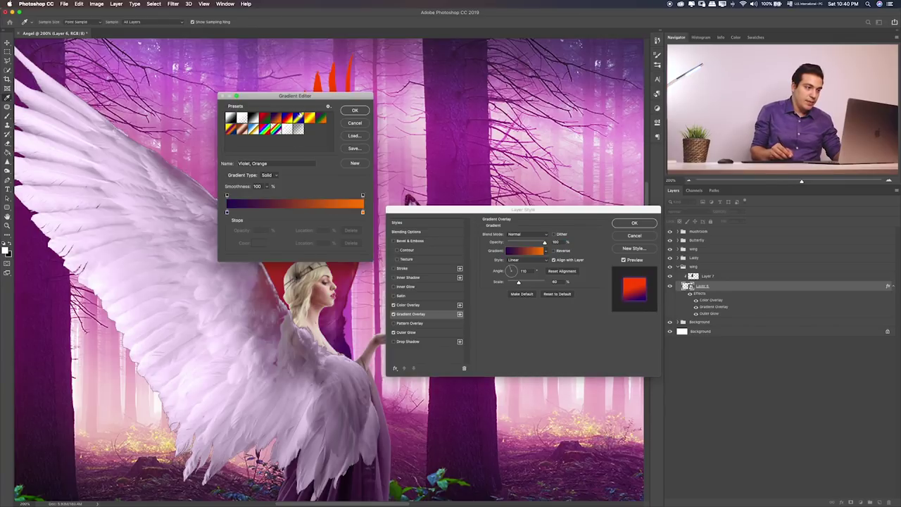
left_click(354, 110)
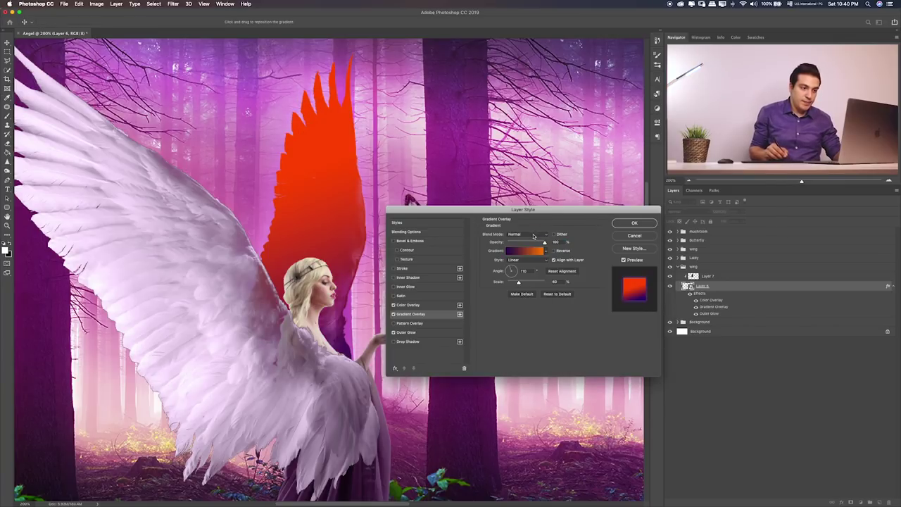
- Try Soft Light and Screen, settle the gradient overlay on Lighten, and apply the style
left_click(533, 236)
left_click(521, 318)
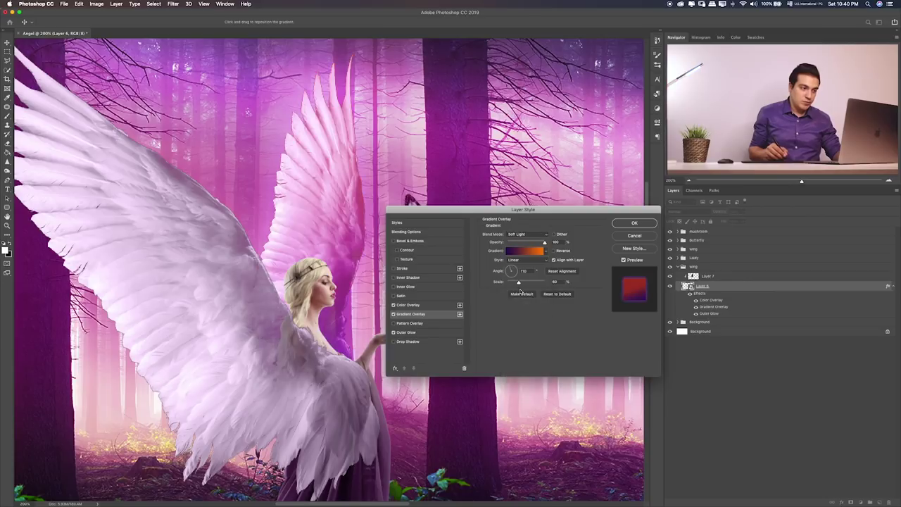
left_click(538, 236)
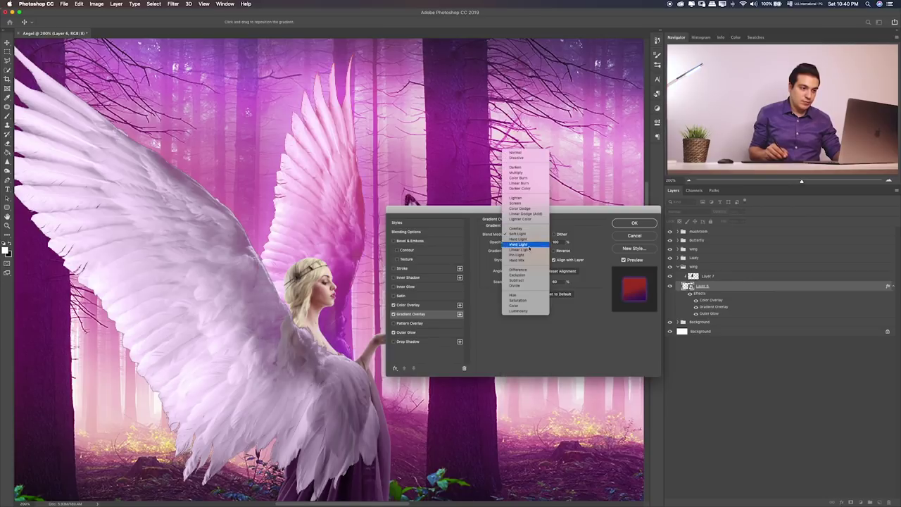
left_click(524, 204)
left_click(536, 235)
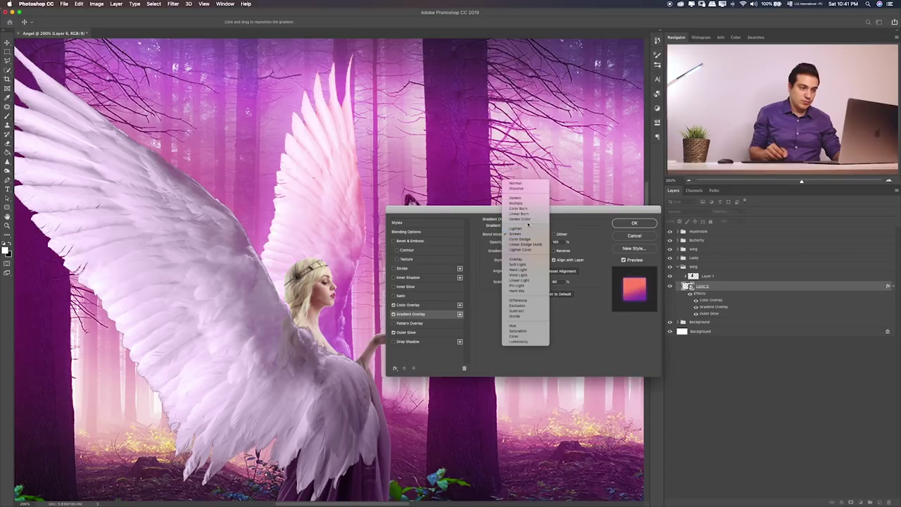
left_click(528, 227)
left_click(532, 225)
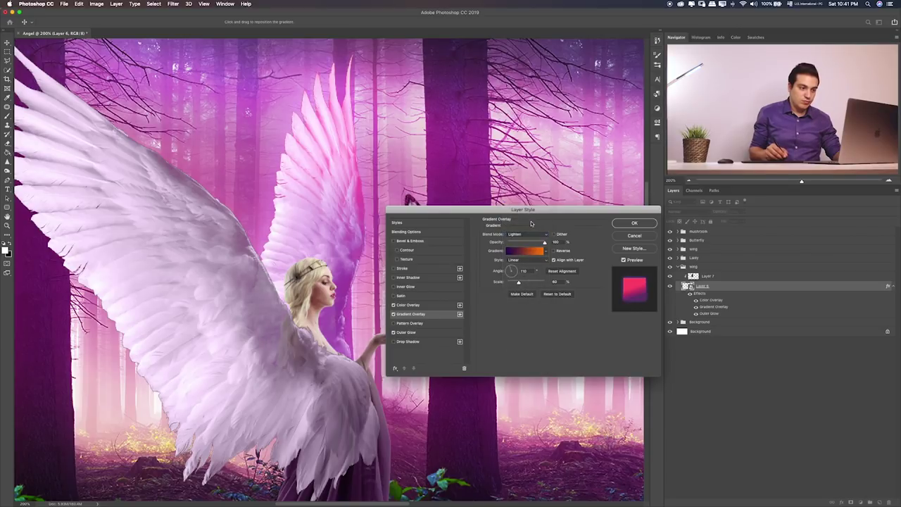
left_click(526, 234)
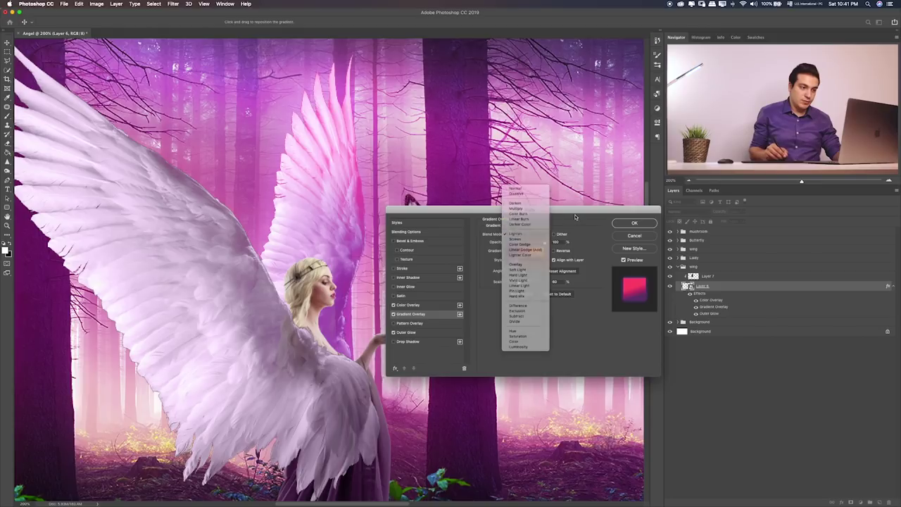
left_click(529, 235)
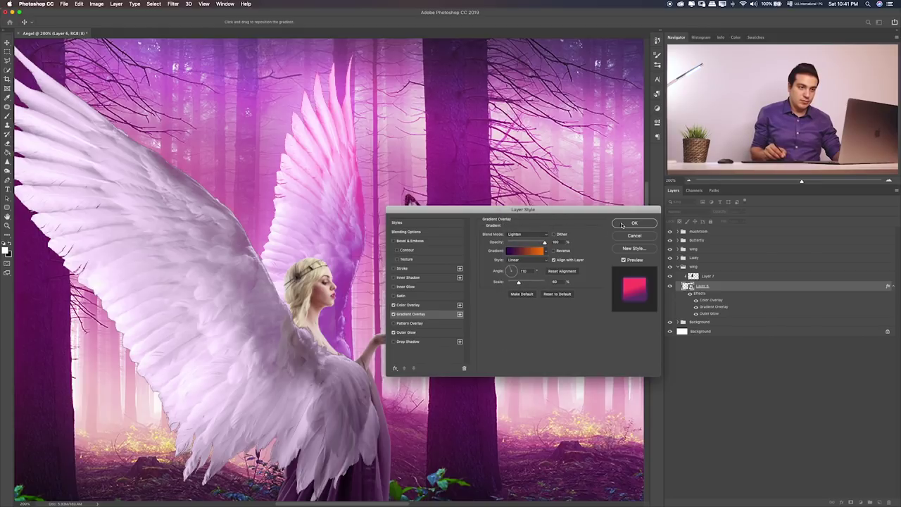
left_click(621, 224)
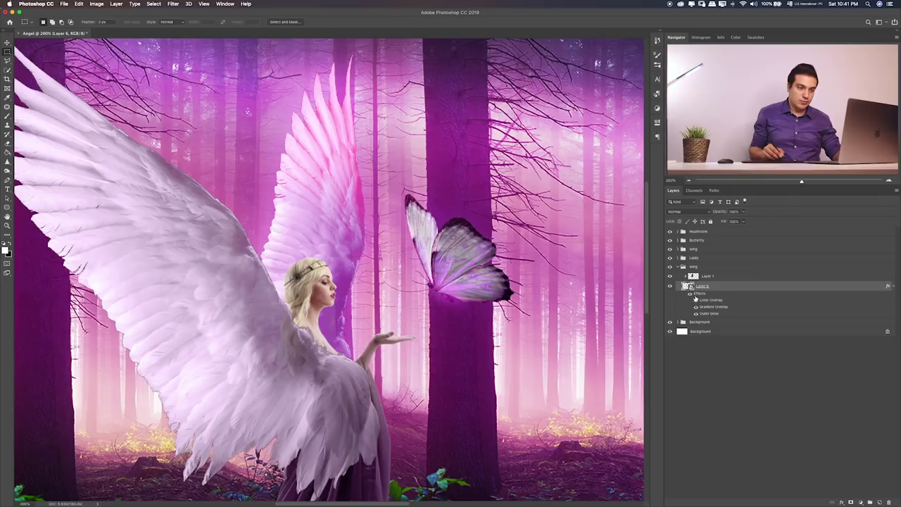
left_click(690, 295)
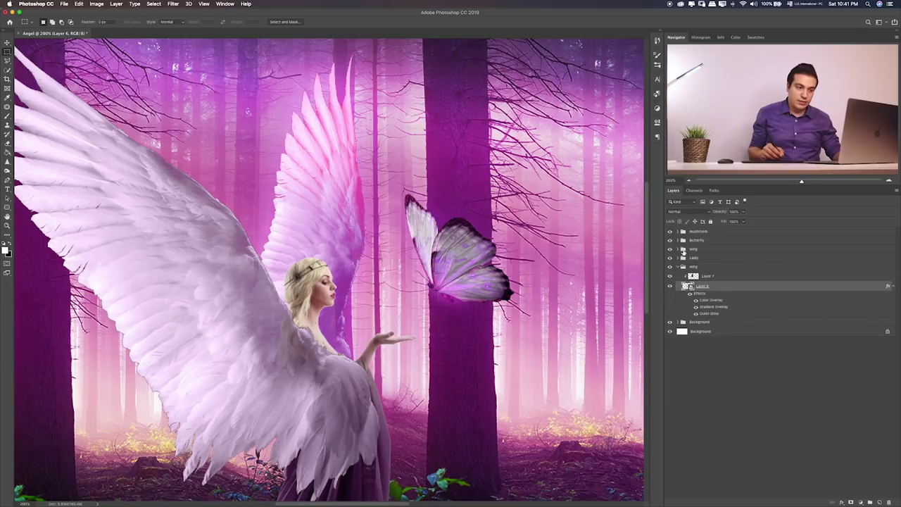
left_click(679, 250)
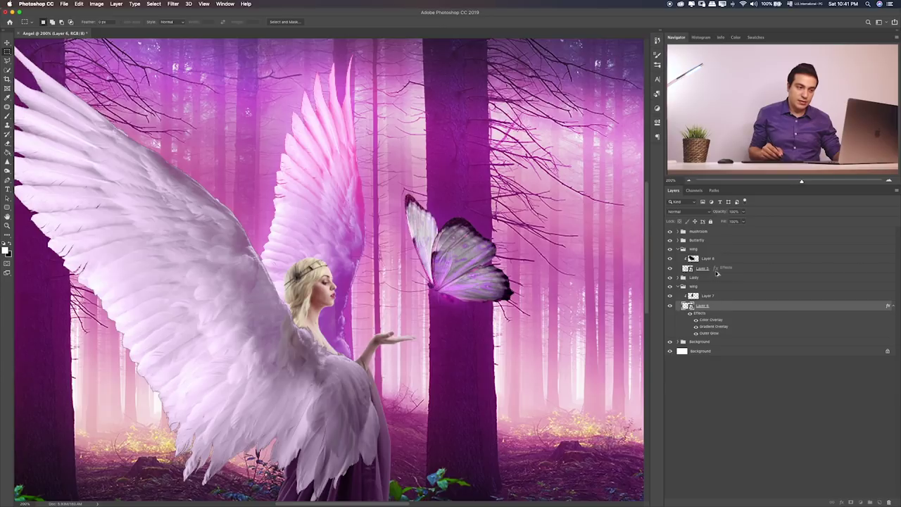
left_click_drag(715, 276, 714, 273)
key("ctrl+minus")
key("ctrl+0")
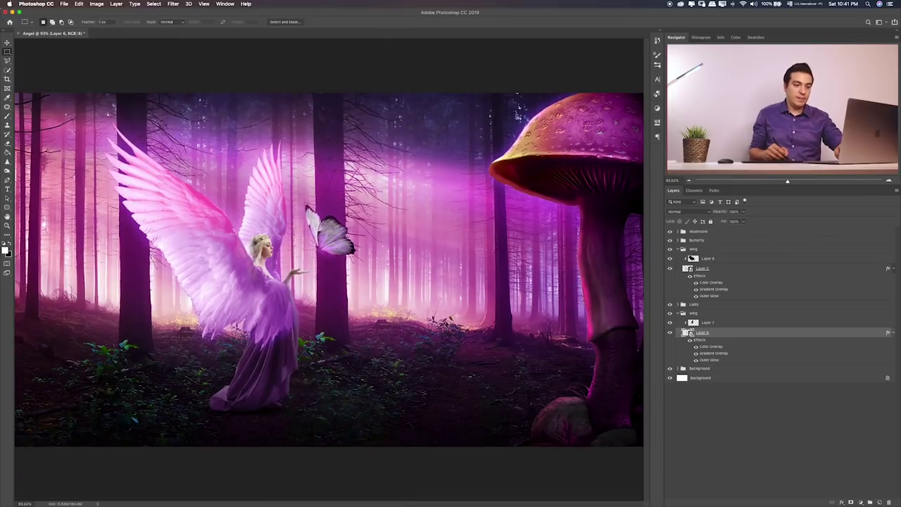
key("ctrl+1")
key("ctrl+plus")
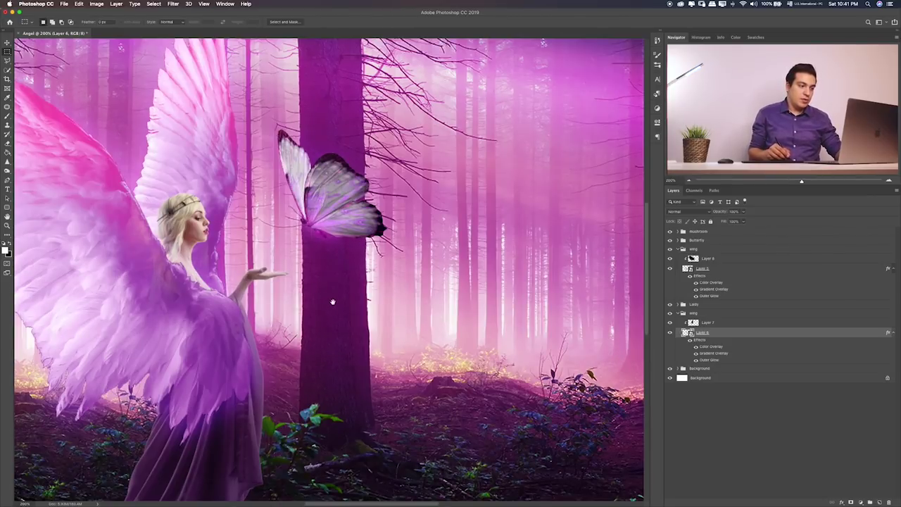
left_click_drag(332, 301, 477, 292)
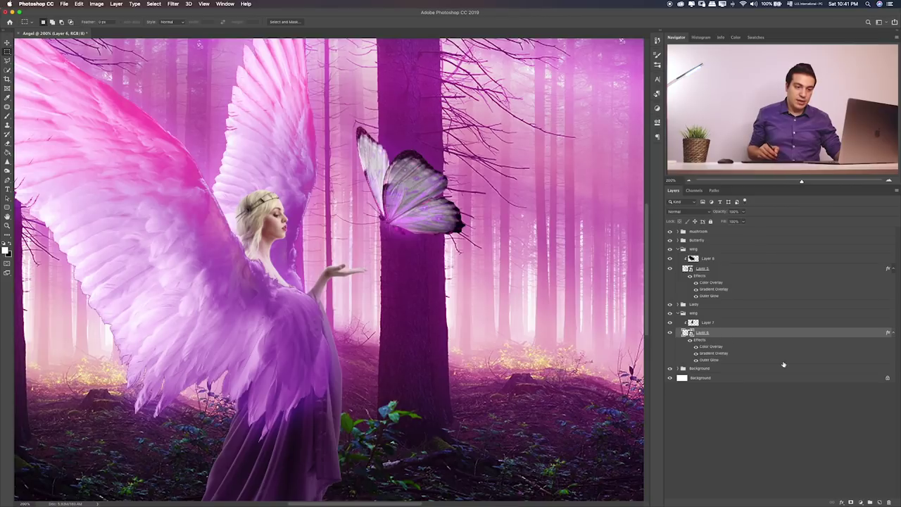
left_click(877, 501)
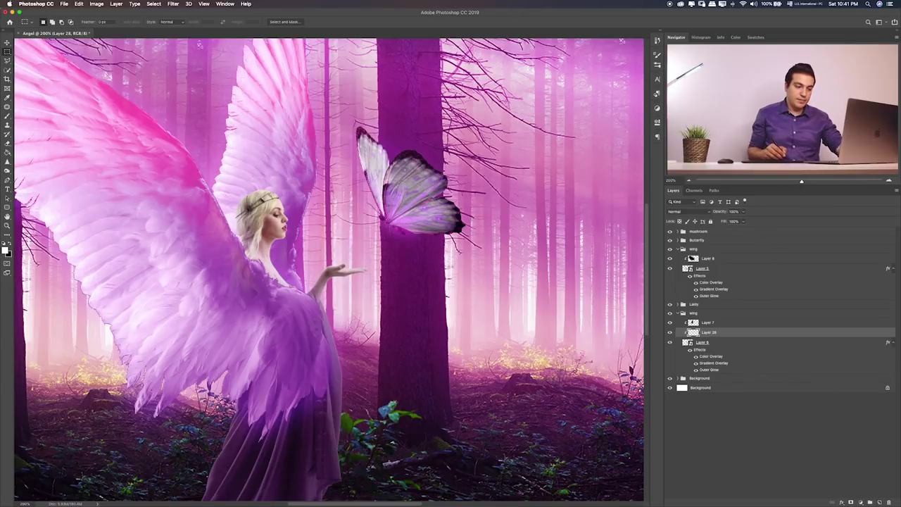
key("ctrl+0")
key("b")
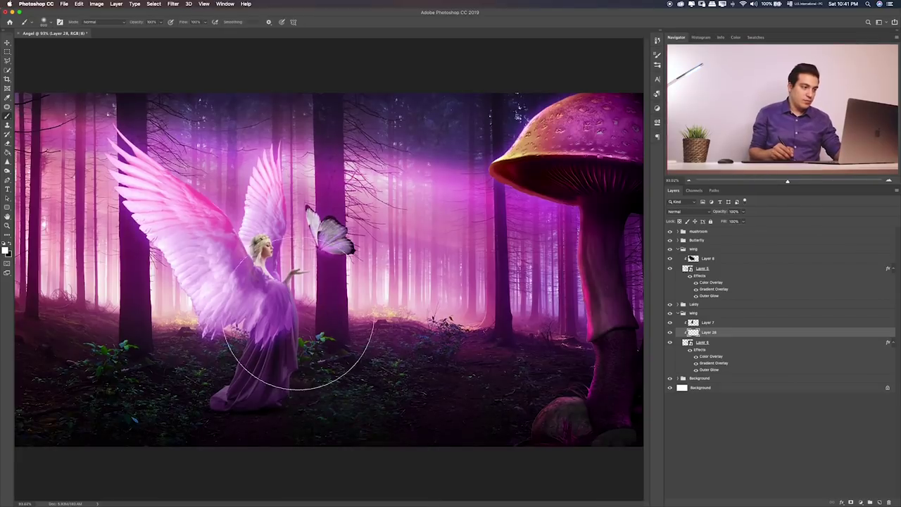
left_click_drag(261, 261, 264, 166)
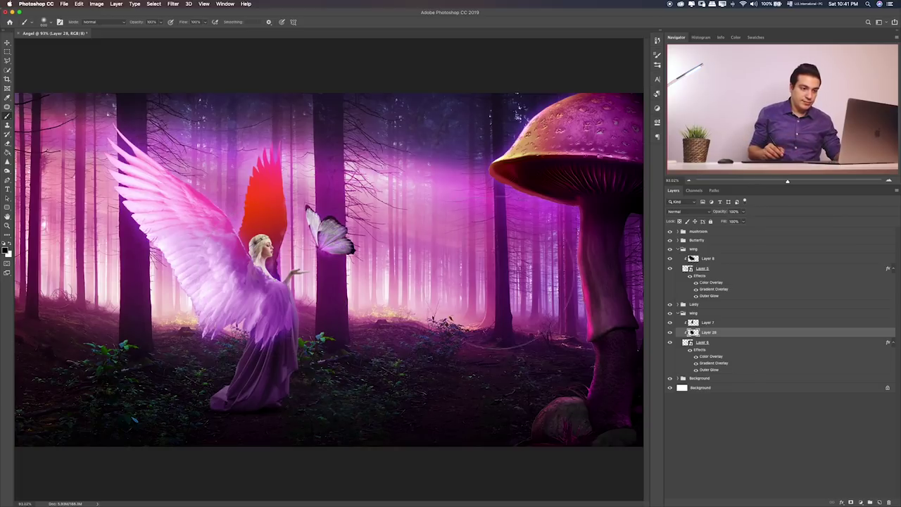
left_click(669, 332)
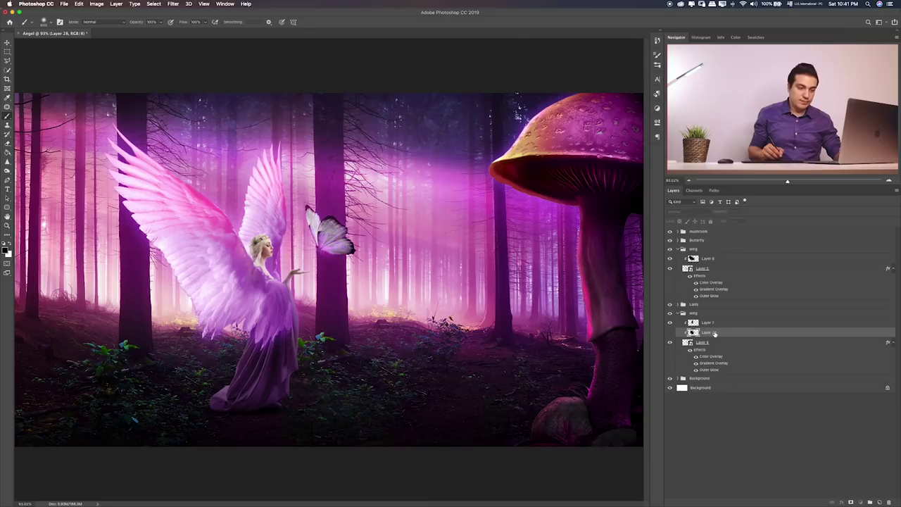
key("BackSpace")
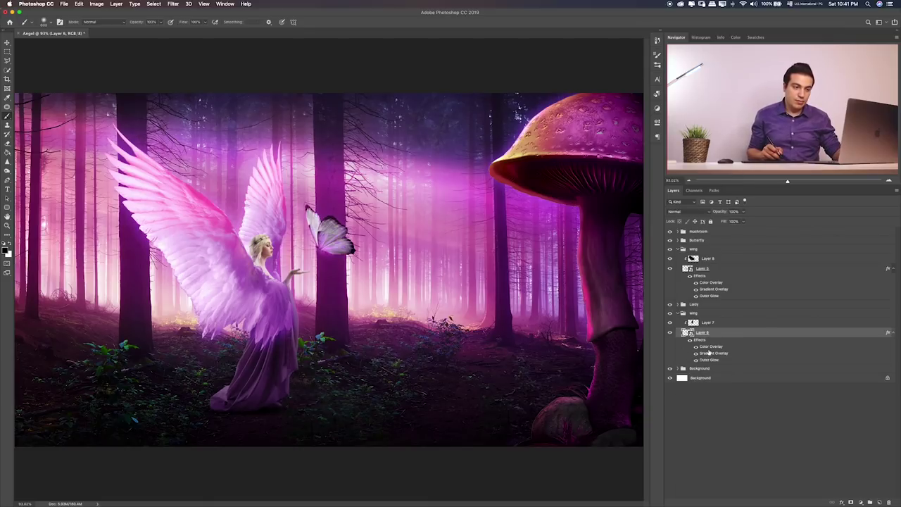
- Split Layer 6's effects into separate layers, compare the gradient fill, then undo
right_click(707, 342)
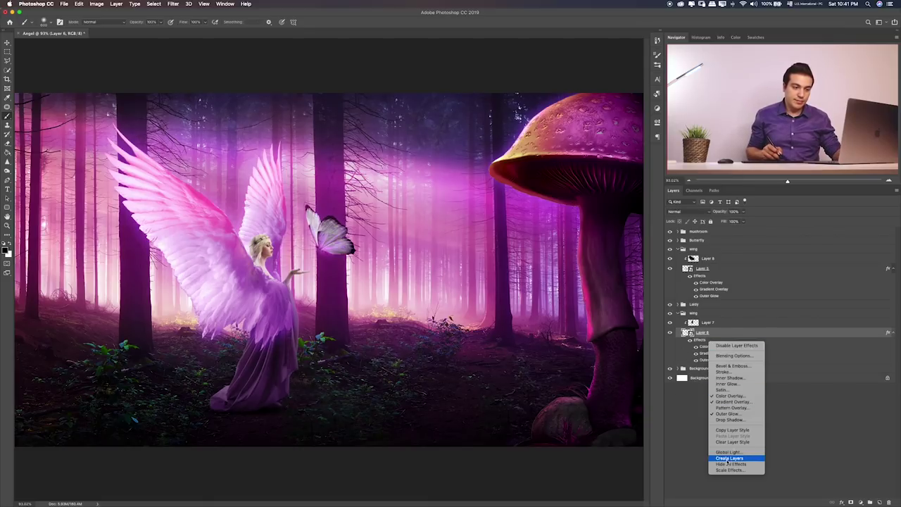
left_click(729, 458)
left_click(670, 342)
left_click(671, 343)
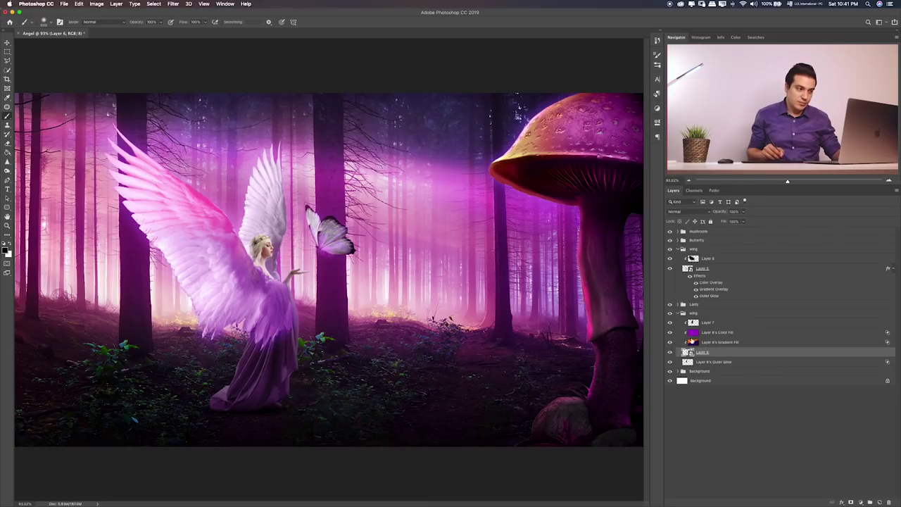
left_click(669, 362)
key("ctrl+z")
key("ctrl+z")
key("ctrl+z")
key("ctrl+z")
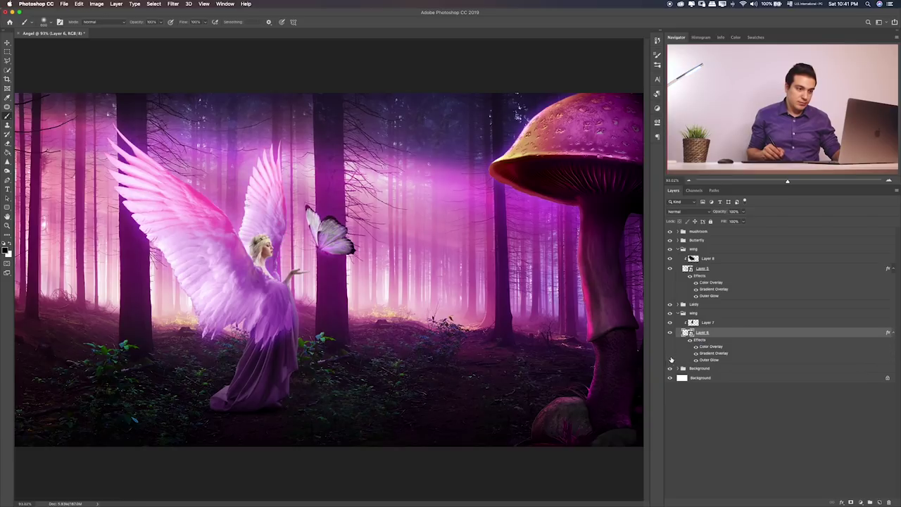
- Split the effects into layers again and toggle the gradient fill, colour fill and outer glow
right_click(706, 354)
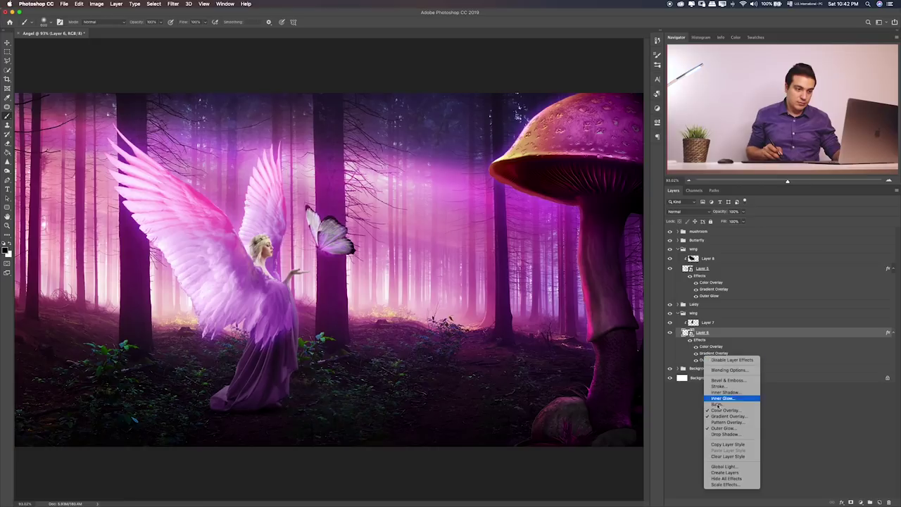
left_click(719, 472)
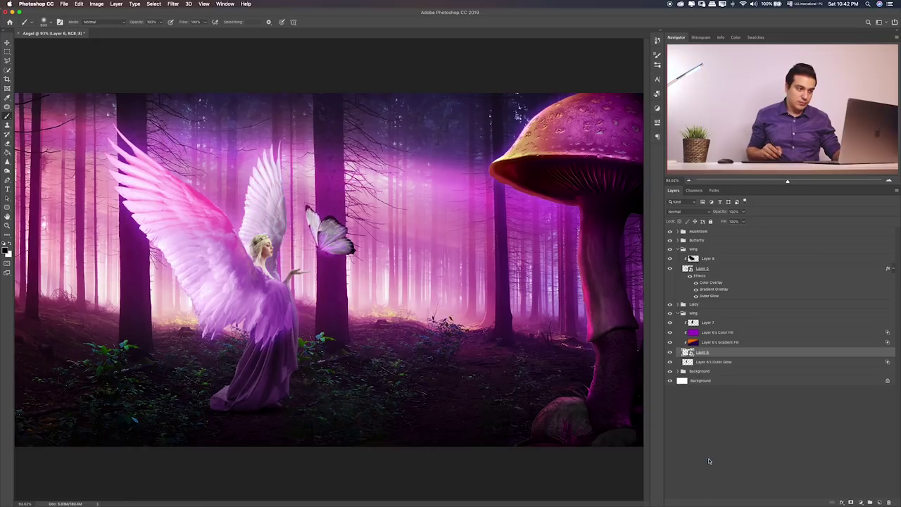
left_click(670, 342)
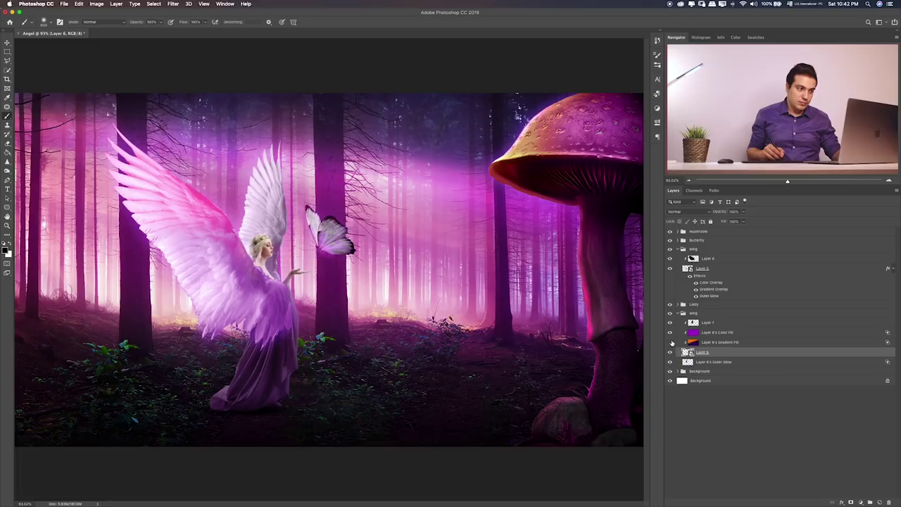
left_click(670, 342)
left_click(701, 342)
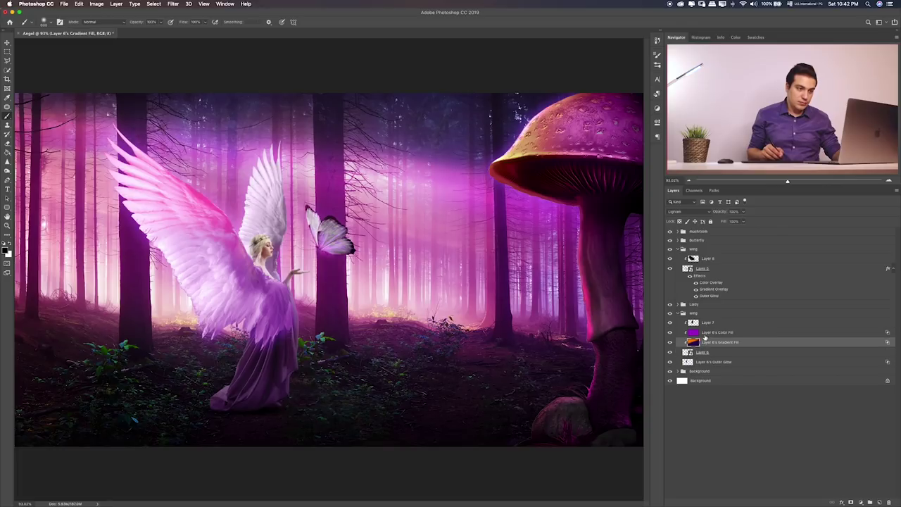
left_click(670, 333)
left_click(670, 333)
left_click(670, 361)
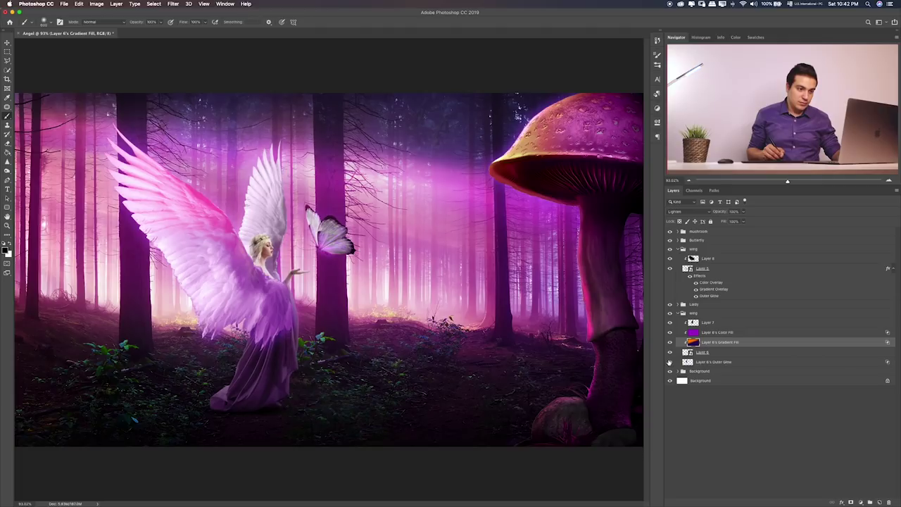
left_click(696, 361)
- Cycle the gradient fill layer through blend modes such as Linear Light and Pin Light
key("e")
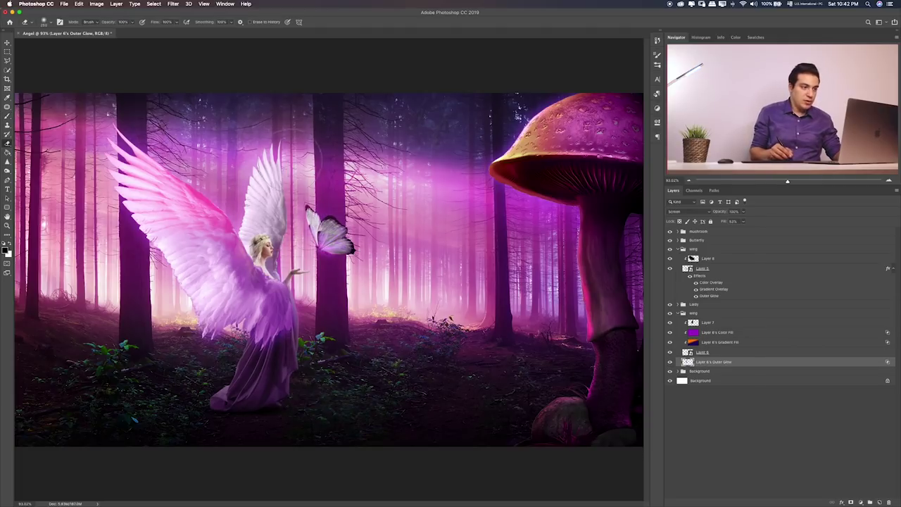
left_click(673, 342)
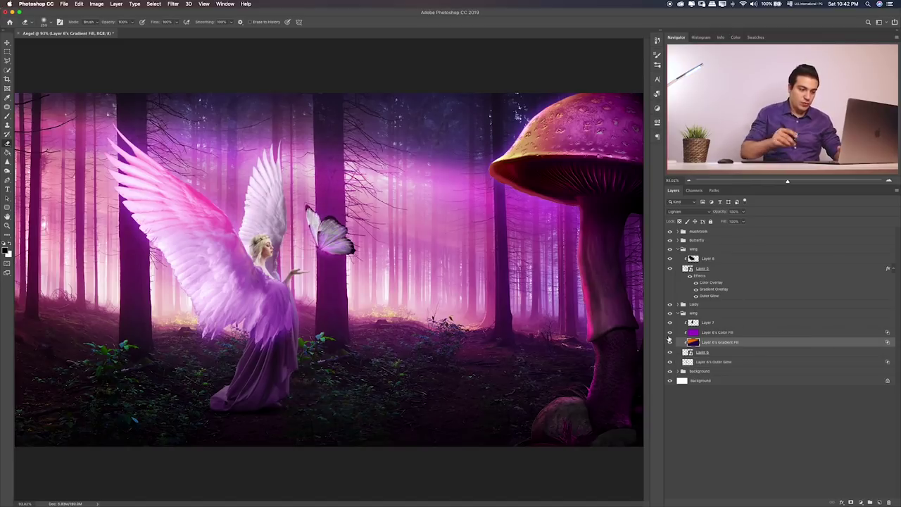
key("v")
key("shift+plus")
key("shift+plus")
key("shift+plus")
key("shift+plus")
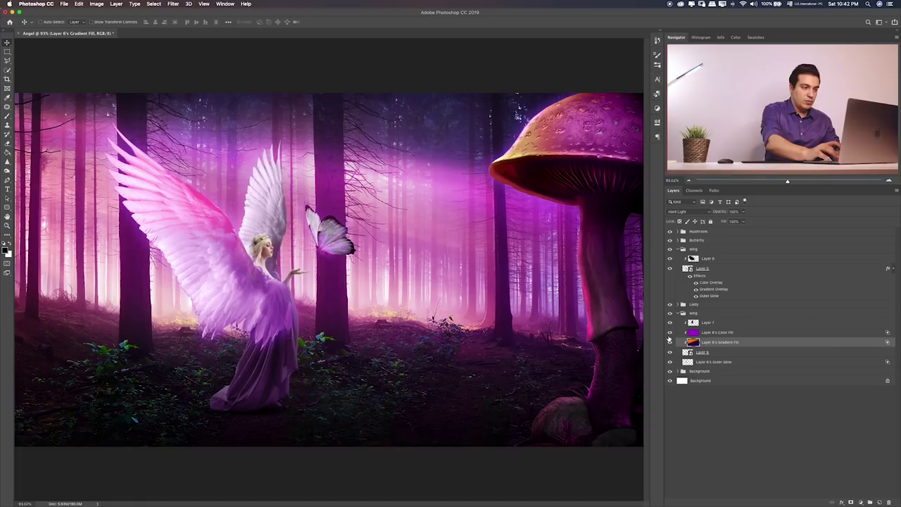
key("shift+plus")
key("shift+plus")
key("shift+plus")
key("ctrl+plus")
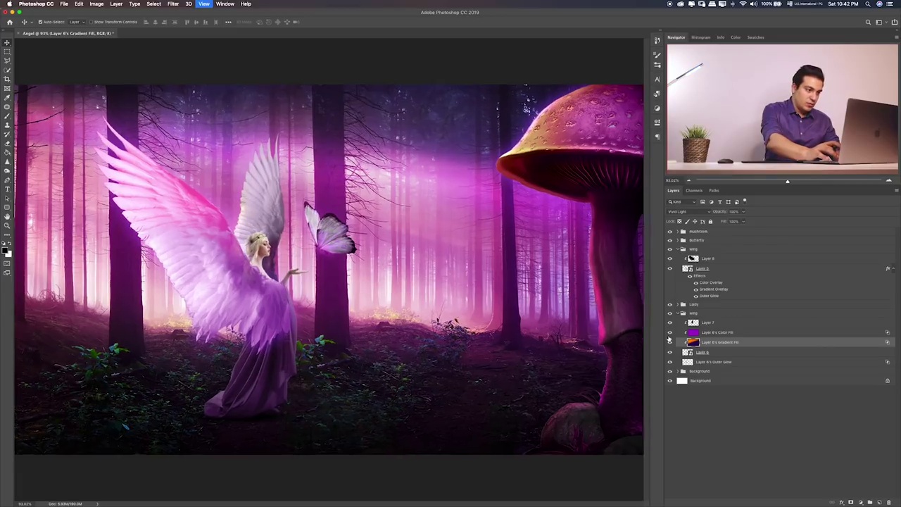
key("ctrl+plus")
key("shift+plus")
key("shift+plus")
key("shift+plus")
key("shift+plus")
key("shift+plus")
key("shift+plus")
key("shift+plus")
key("shift+plus")
key("shift+plus")
key("shift+plus")
key("shift+plus")
key("shift+plus")
key("shift+plus")
key("shift+plus")
key("shift+plus")
key("shift+plus")
key("shift+plus")
key("shift+plus")
key("shift+plus")
key("shift+plus")
key("shift+plus")
key("shift+plus")
key("shift+plus")
key("shift+plus")
key("shift+plus")
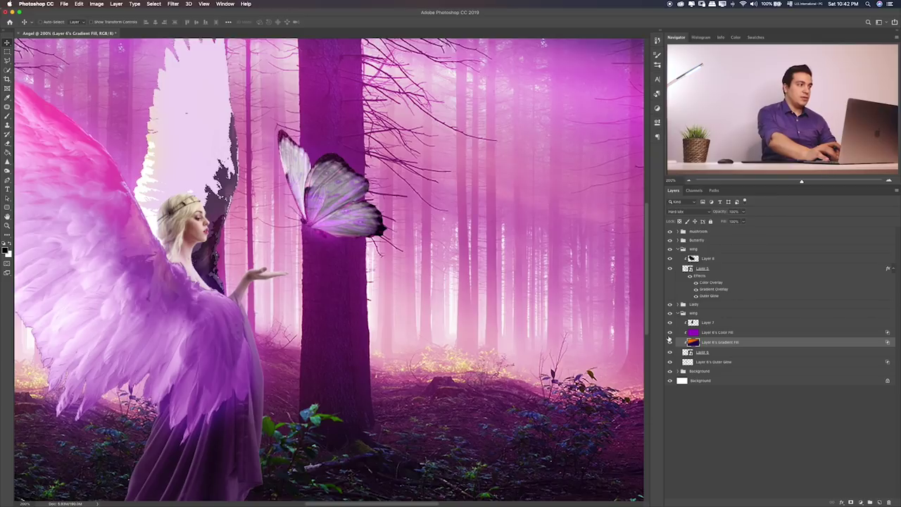
key("shift+plus")
key("shift+plus")
key("shift+plus")
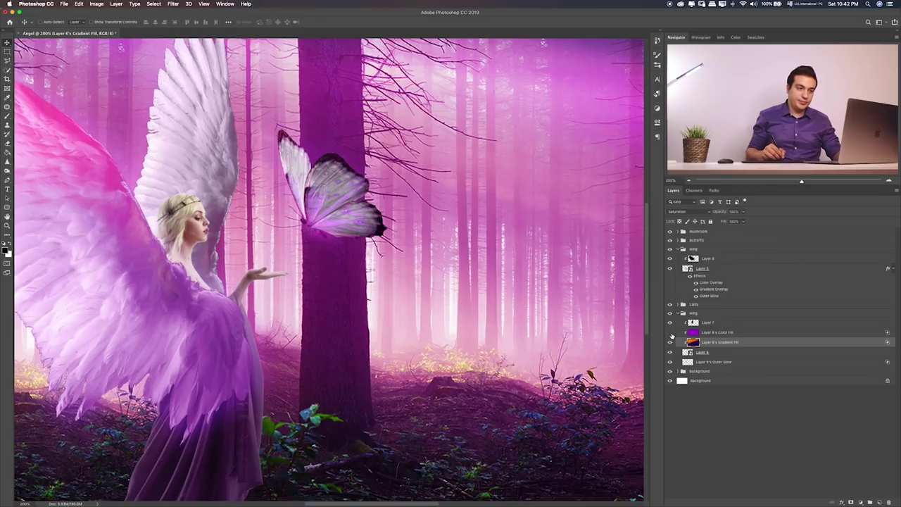
- Cycle the colour fill layer through blend modes such as Soft Light and Lighter Color
left_click(718, 332)
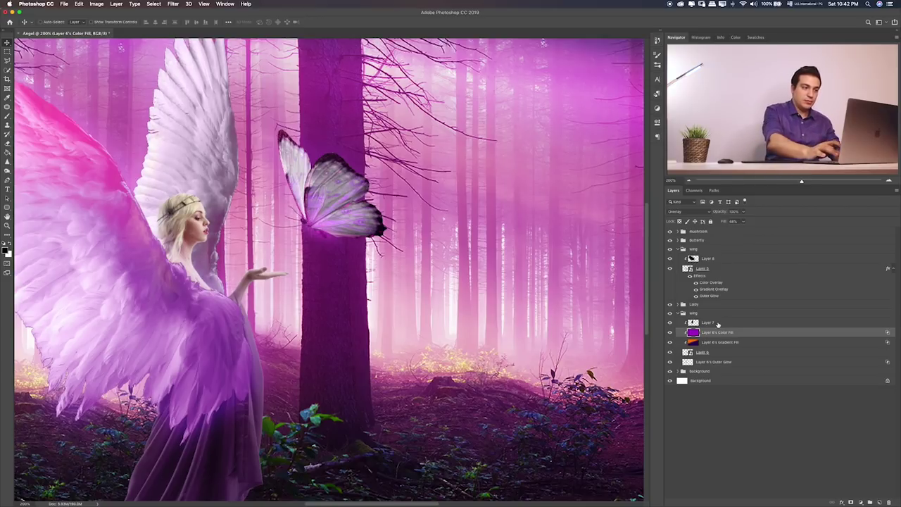
key("shift+minus")
key("shift+minus")
key("shift+minus")
key("shift+minus")
key("shift+minus")
key("shift+minus")
key("shift+minus")
key("shift+minus")
key("shift+minus")
key("shift+minus")
key("shift+minus")
key("shift+minus")
key("shift+minus")
key("shift+minus")
key("shift+minus")
key("shift+minus")
key("shift+minus")
key("shift+minus")
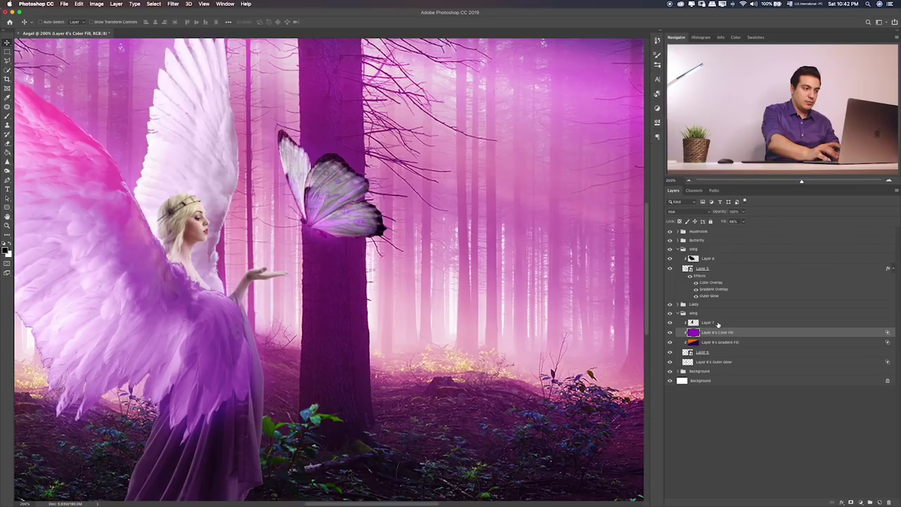
key("shift+plus")
key("shift+plus")
key("shift+plus")
key("shift+plus")
key("shift+plus")
key("shift+plus")
key("shift+plus")
key("shift+plus")
key("shift+plus")
key("shift+plus")
key("shift+plus")
key("shift+plus")
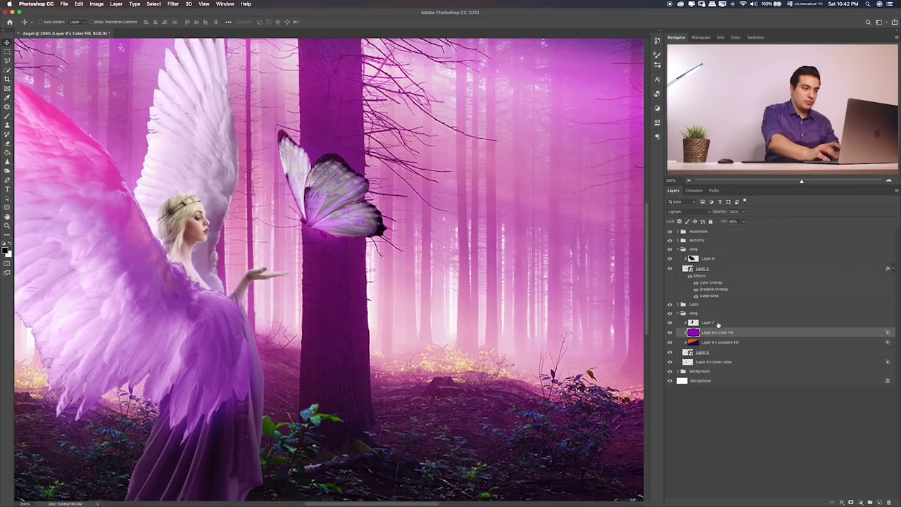
key("shift+plus")
key("shift+plus")
key("shift+plus")
key("shift+plus")
key("shift+plus")
key("shift+plus")
key("shift+plus")
key("shift+plus")
key("shift+plus")
key("shift+minus")
key("shift+minus")
key("shift+minus")
key("shift+minus")
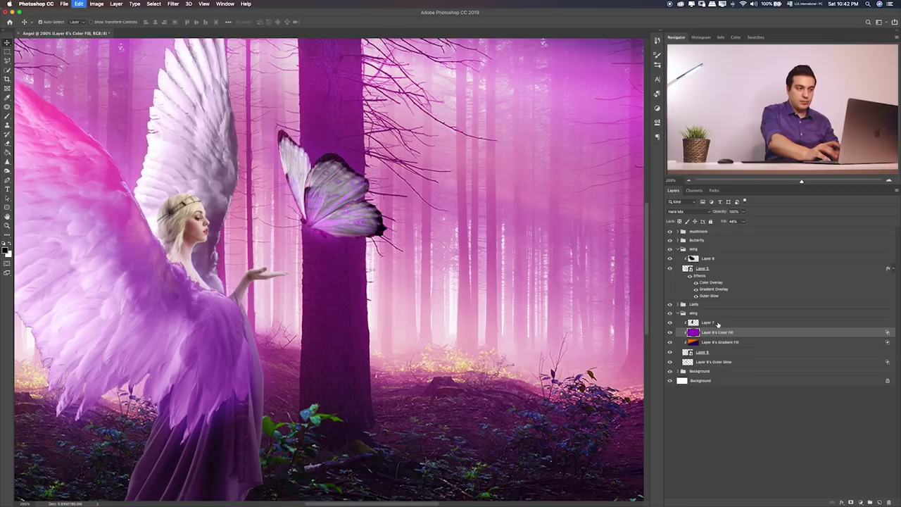
key("shift+minus")
key("shift+minus")
key("shift+minus")
key("shift+minus")
key("shift+minus")
key("shift+minus")
key("shift+minus")
key("z")
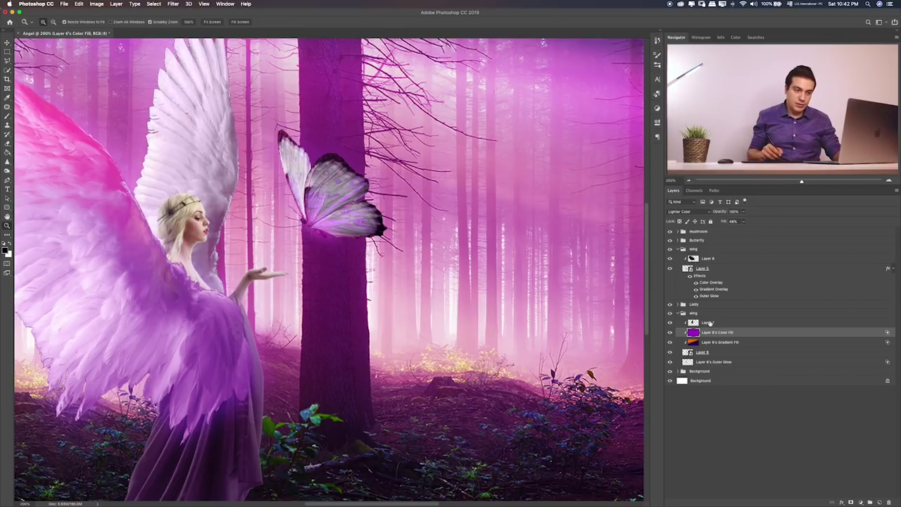
- Step back through history to restore Layer 6 with its combined live effects
left_click(718, 342, "ctrl")
left_click(708, 363, "ctrl")
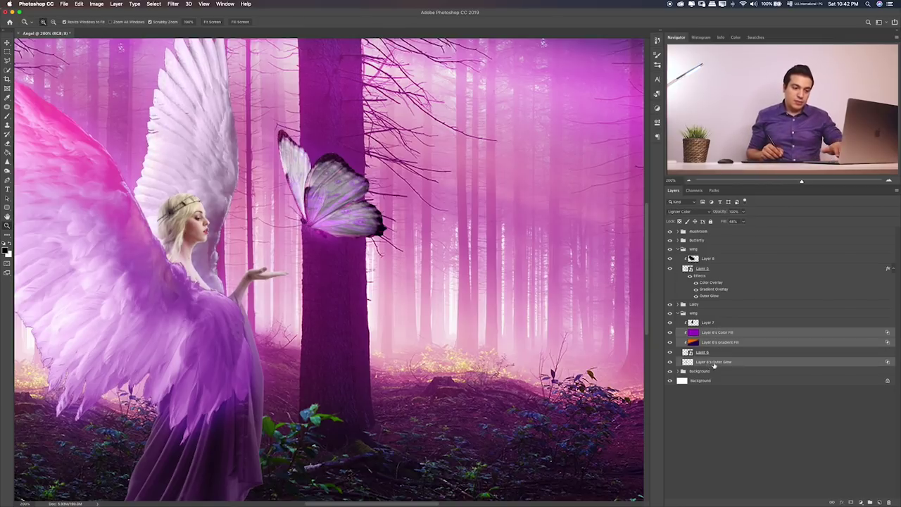
key("ctrl+e")
left_click_drag(709, 280, 707, 330)
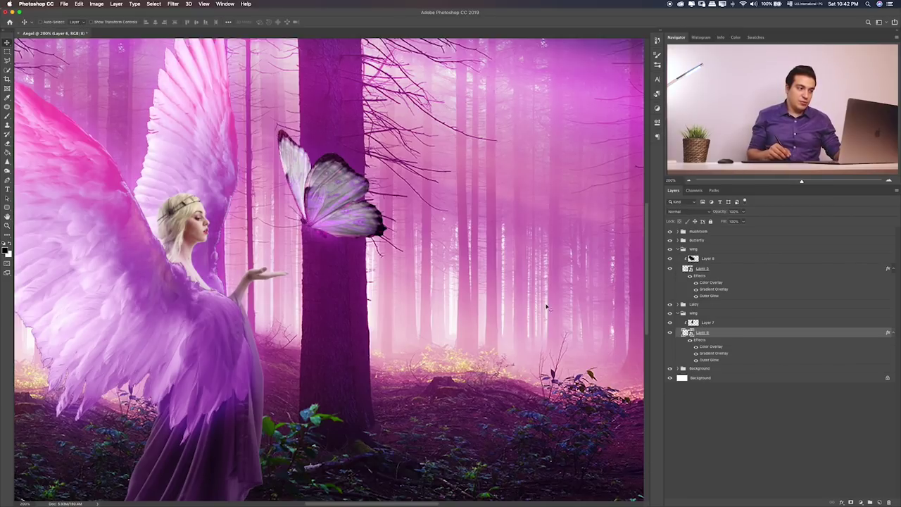
- Reopen Layer 6's layer style, compare the gradient overlay on and off, and confirm
scroll(546, 307, "left", 5)
scroll(546, 307, "up", 1)
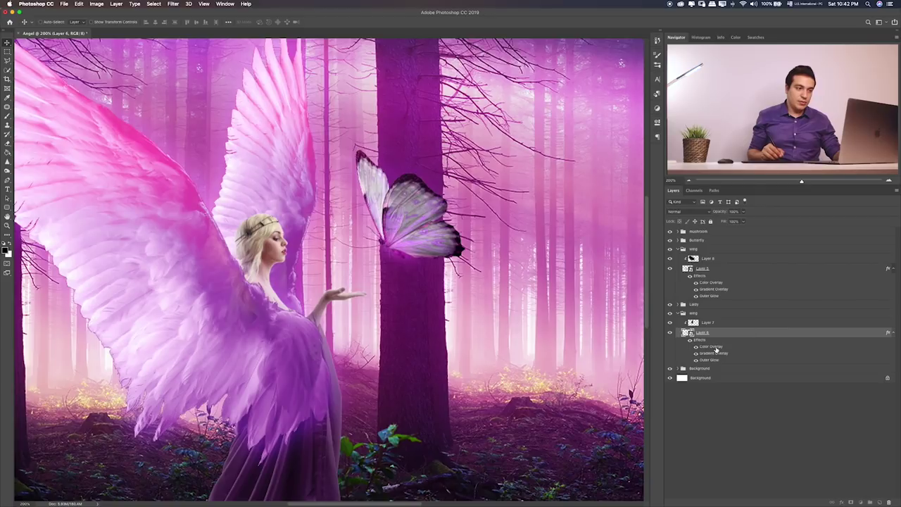
double_click(712, 346)
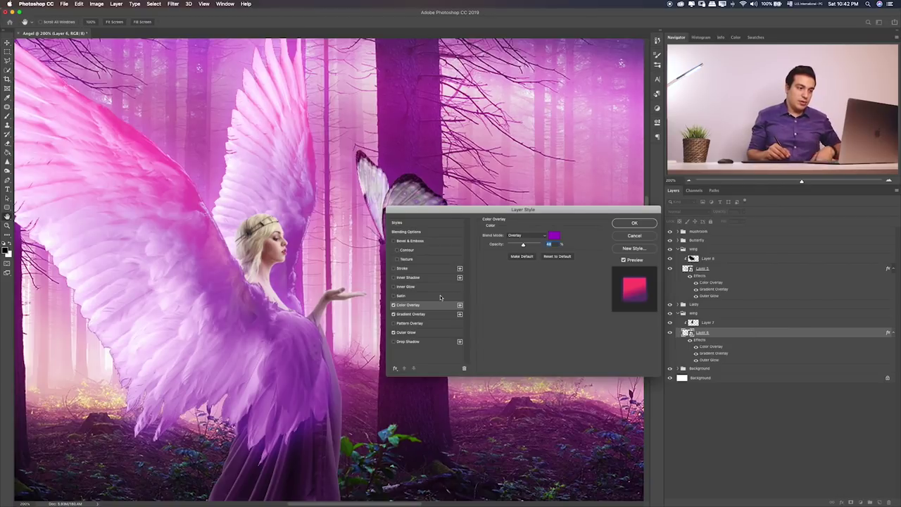
left_click(394, 314)
left_click(393, 313)
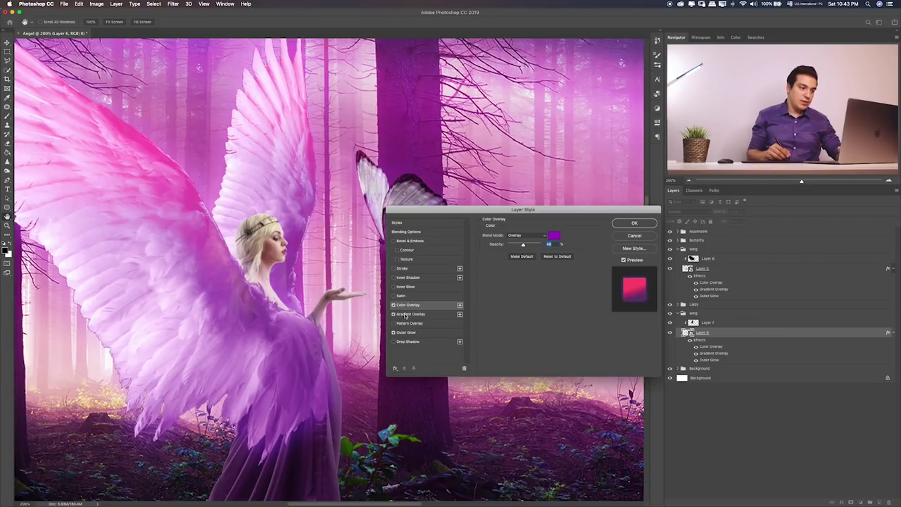
left_click(417, 315)
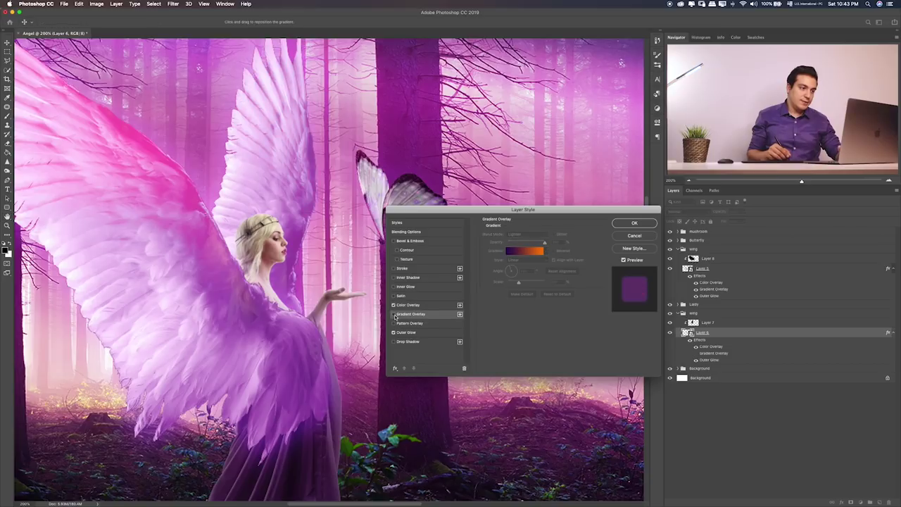
left_click(411, 305)
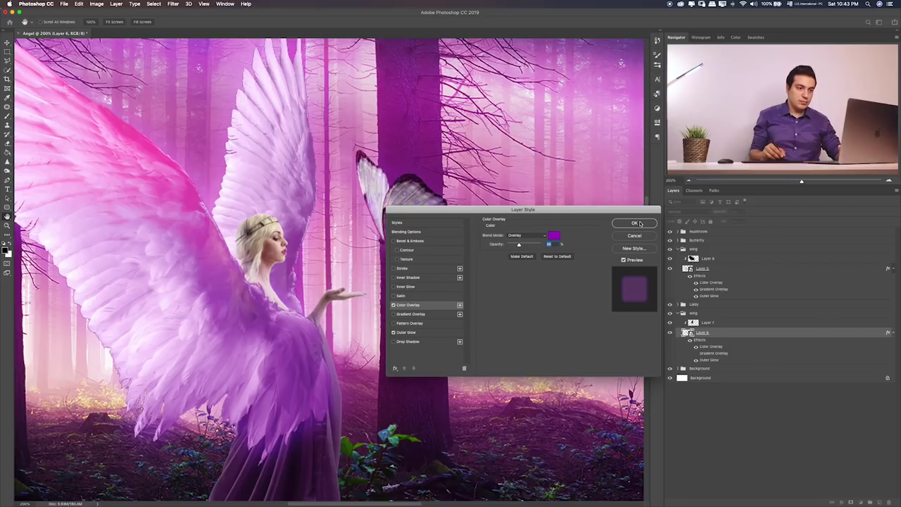
key("Return")
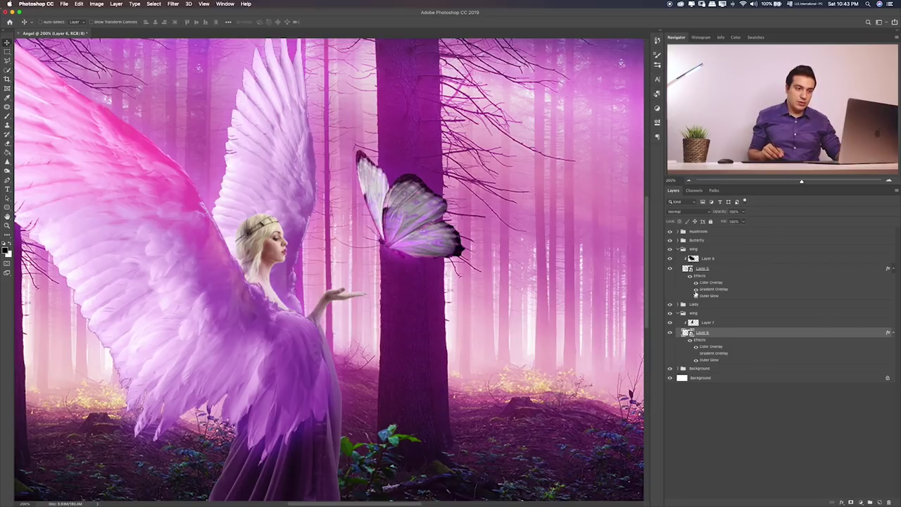
- Confirm the purple colour overlay on front-wing Layer 5 and fit the whole image on screen
left_click(715, 291)
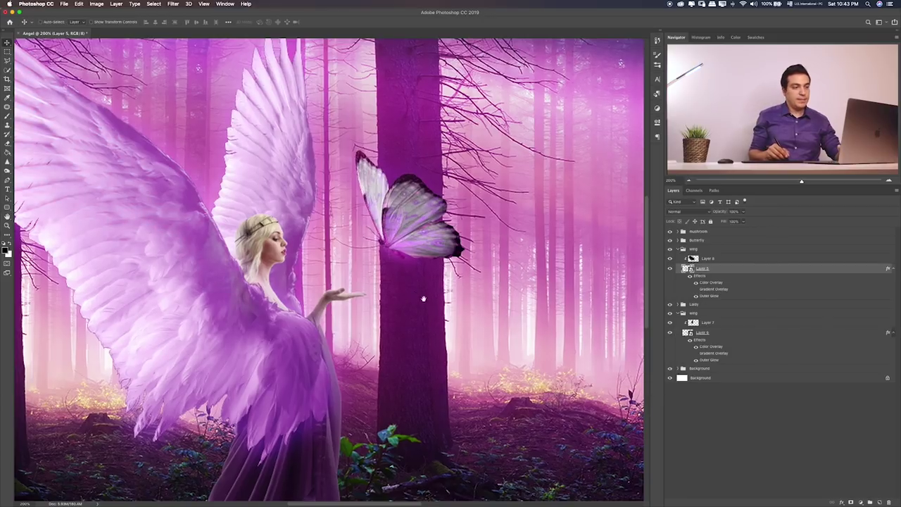
scroll(493, 294, "left", 4)
scroll(492, 294, "up", 2)
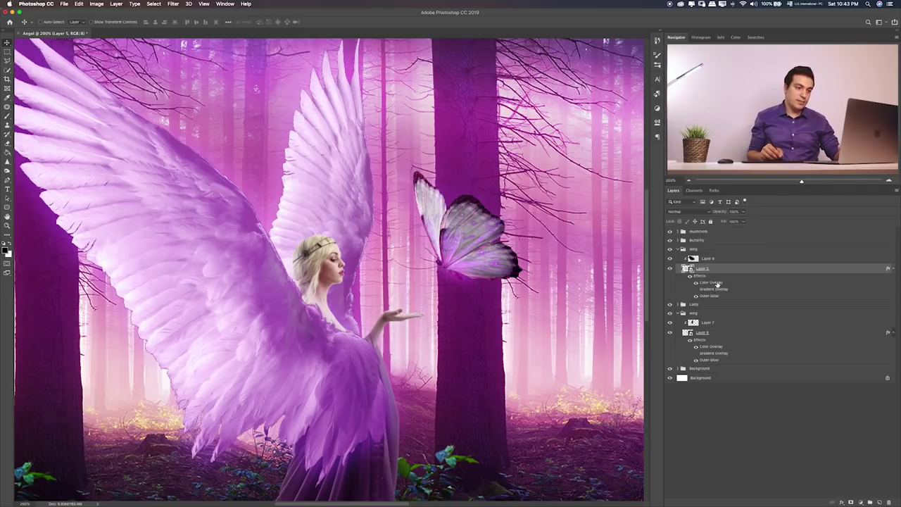
double_click(717, 284)
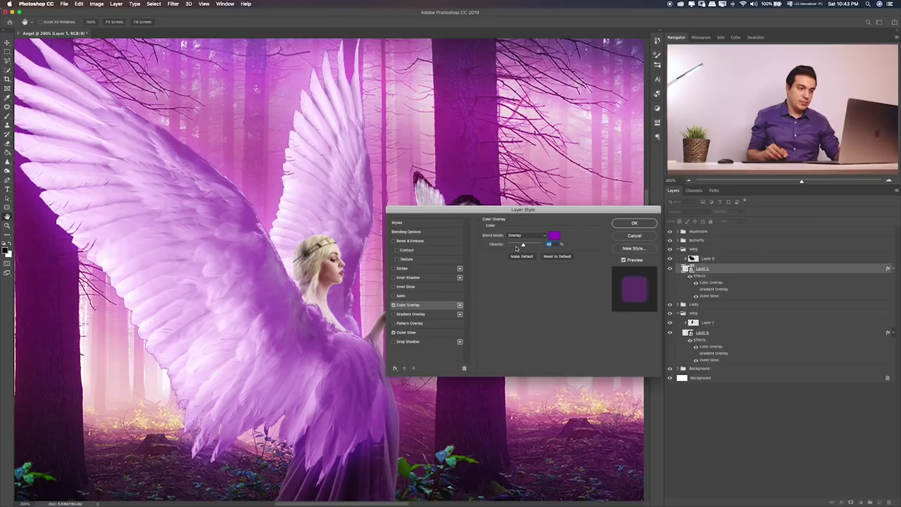
left_click(633, 223)
key("ctrl+0")
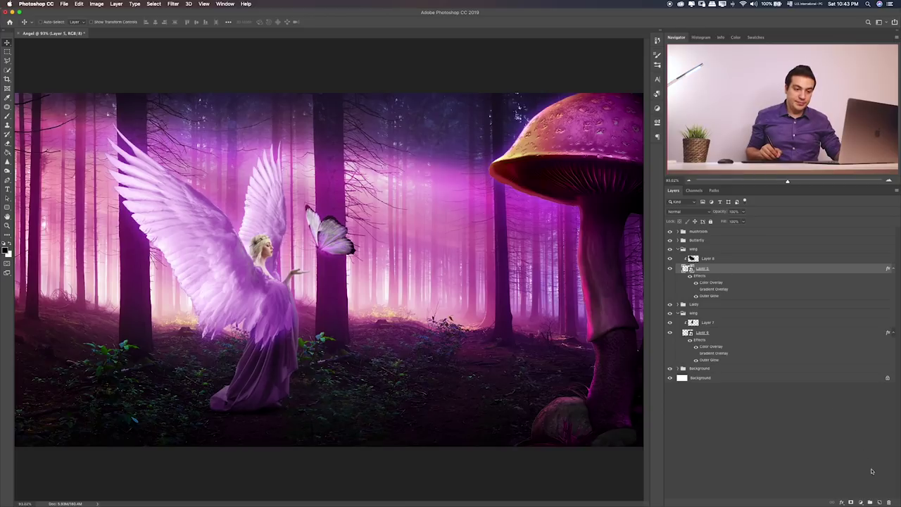
- Add a new layer filling the front wing with black, blended in Soft Light
left_click(879, 503)
key("g")
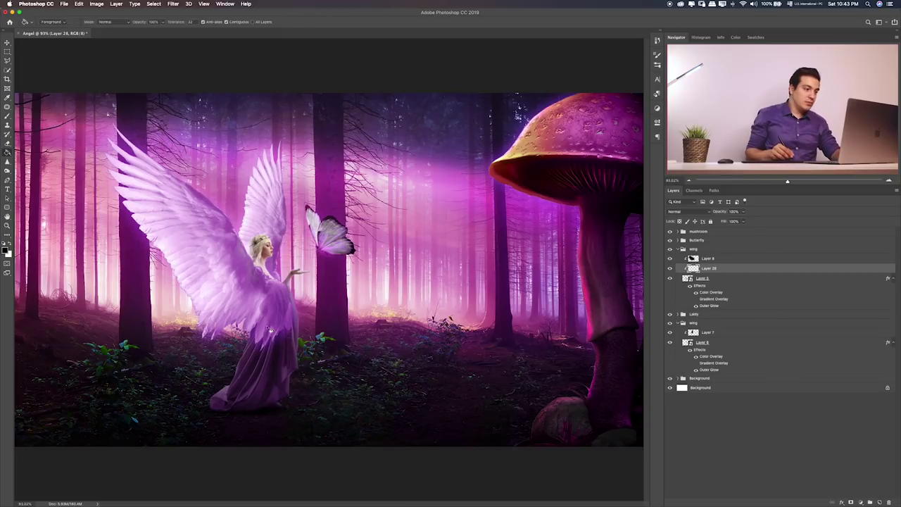
left_click(289, 338)
key("v")
key("shift+plus")
key("shift+plus")
key("shift+plus")
key("shift+plus")
key("shift+plus")
key("shift+plus")
key("shift+plus")
key("shift+plus")
key("shift+plus")
key("shift+plus")
key("shift+plus")
key("shift+plus")
key("shift+plus")
key("shift+minus")
key("ctrl+plus")
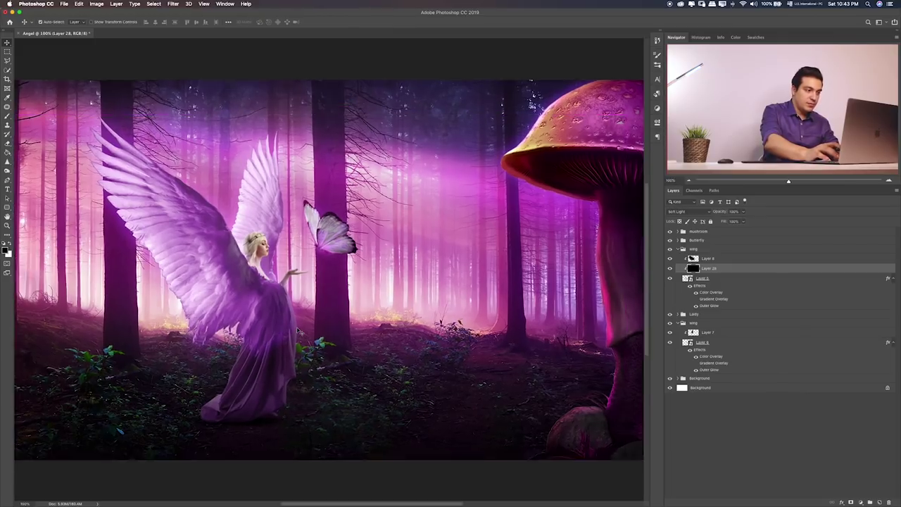
- Copy the black Soft Light shading layer into the back-wing group
key("ctrl+plus")
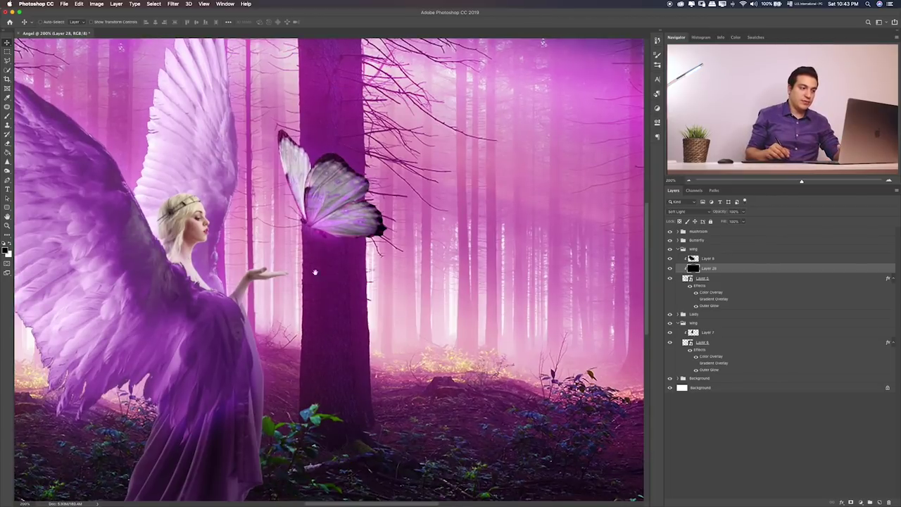
left_click_drag(315, 271, 527, 320)
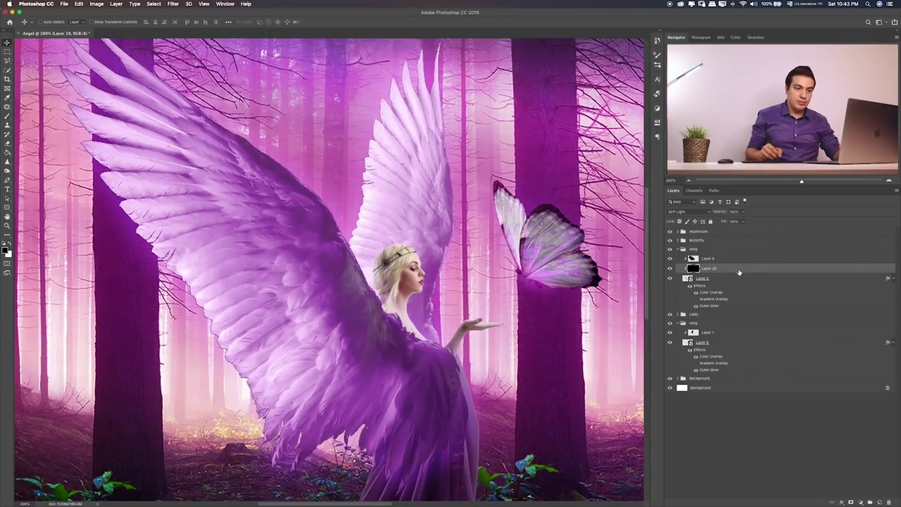
left_click_drag(738, 272, 710, 337)
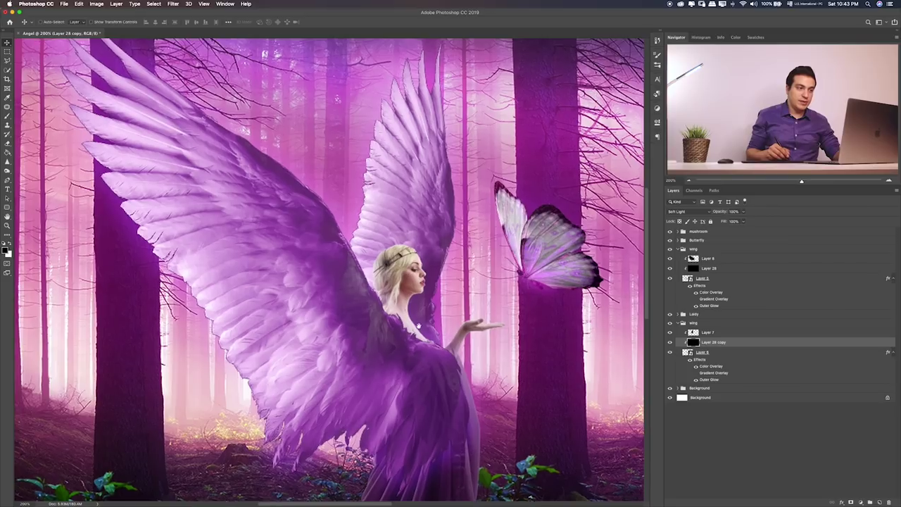
left_click_drag(417, 323, 440, 314)
scroll(356, 261, "left", 5)
scroll(356, 260, "up", 3)
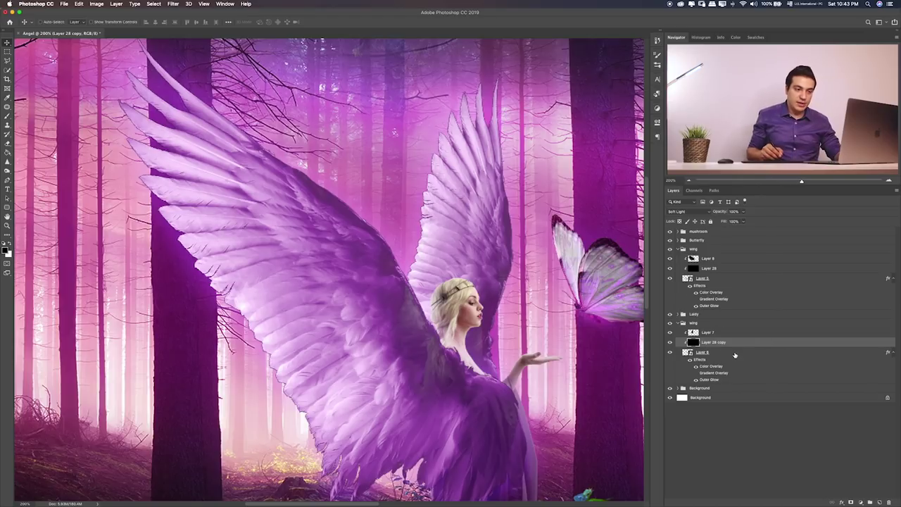
- Add a white Inner Shadow to the back wing's Layer 6
double_click(735, 356)
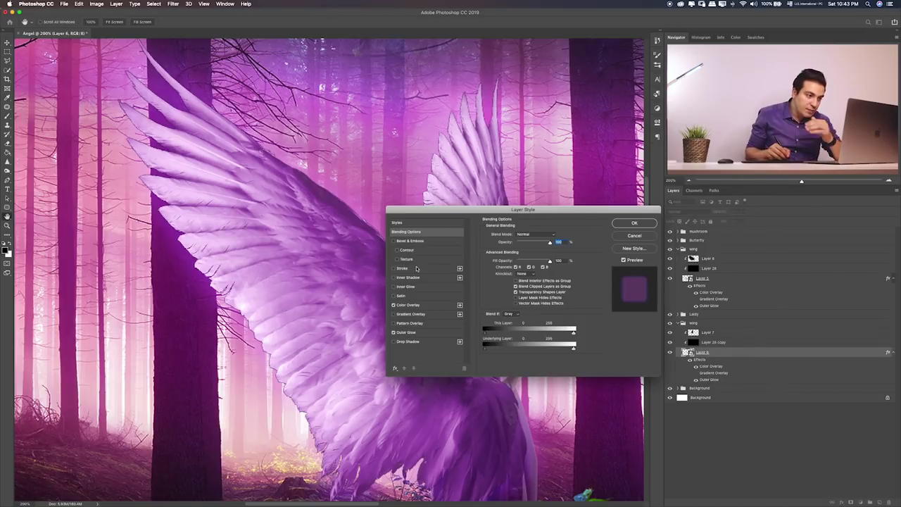
left_click(398, 279)
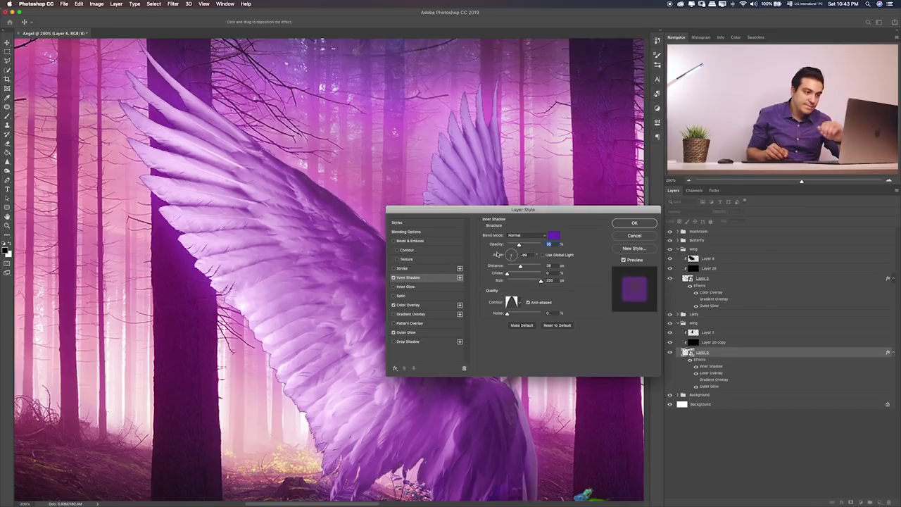
mouse_move(520, 266)
left_mouse_down()
mouse_move(507, 270)
mouse_move(514, 283)
left_mouse_up()
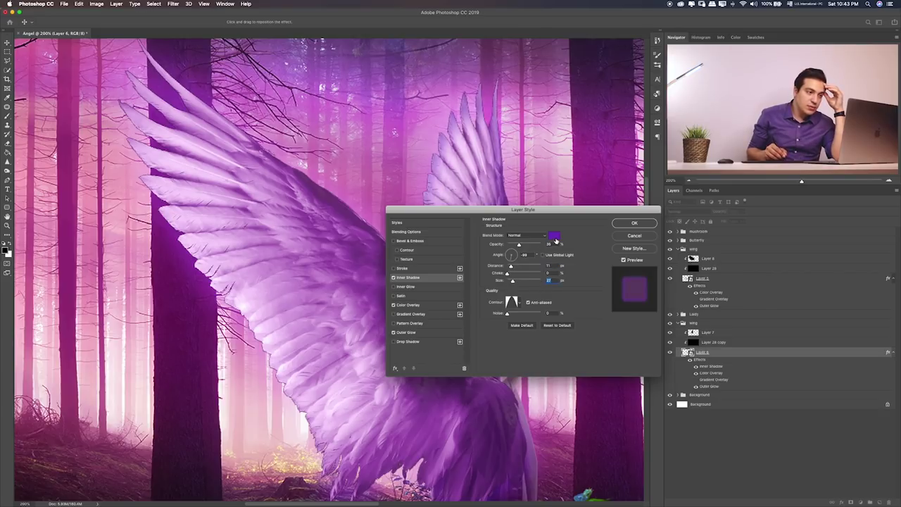
left_click(554, 235)
left_click_drag(331, 77, 283, 49)
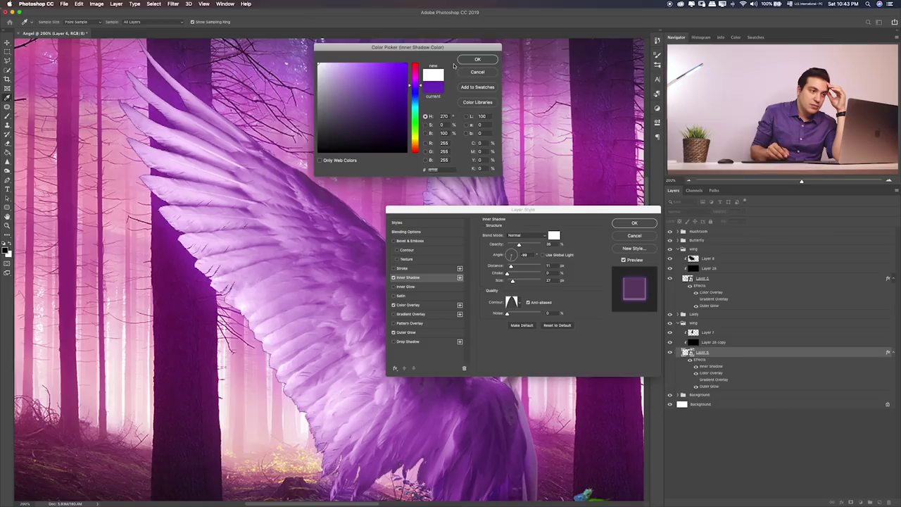
left_click(477, 59)
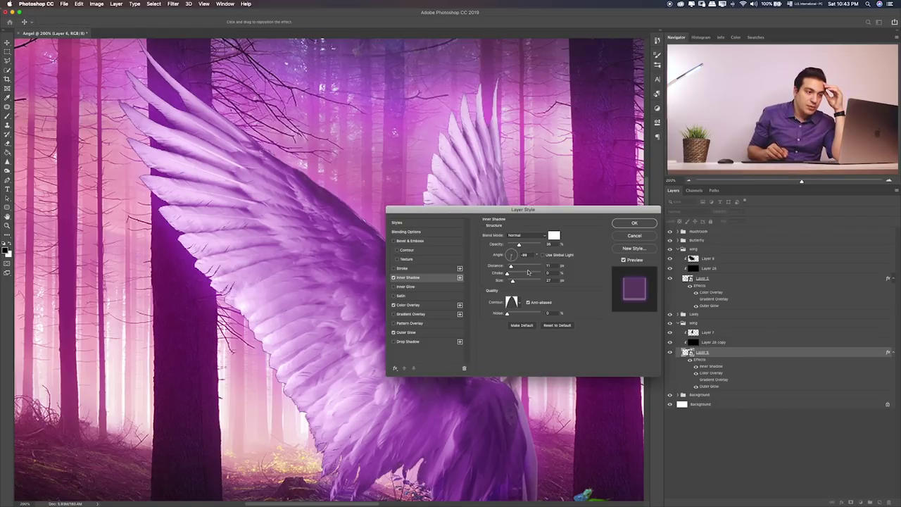
- Set the inner shadow to distance 0, size 7, opacity 76, then copy the colour overlay to the front wing
left_click_drag(516, 269, 513, 272)
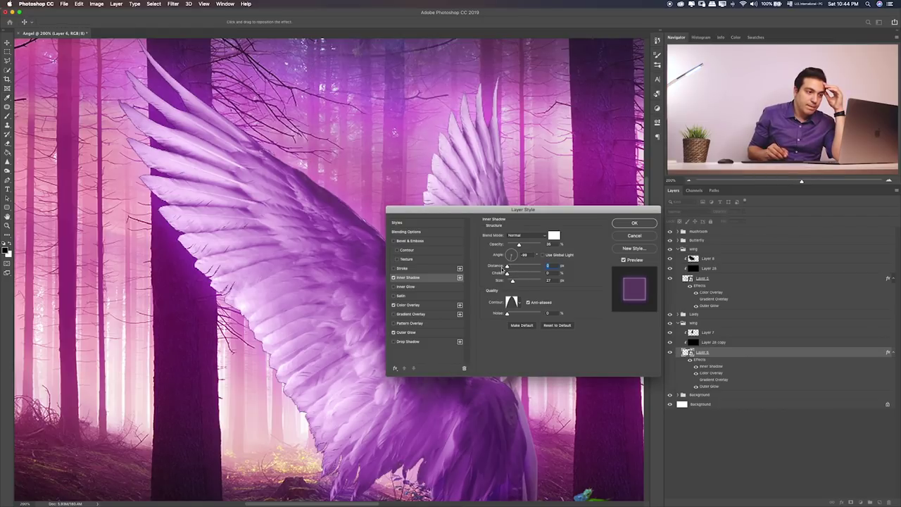
left_click_drag(513, 281, 510, 283)
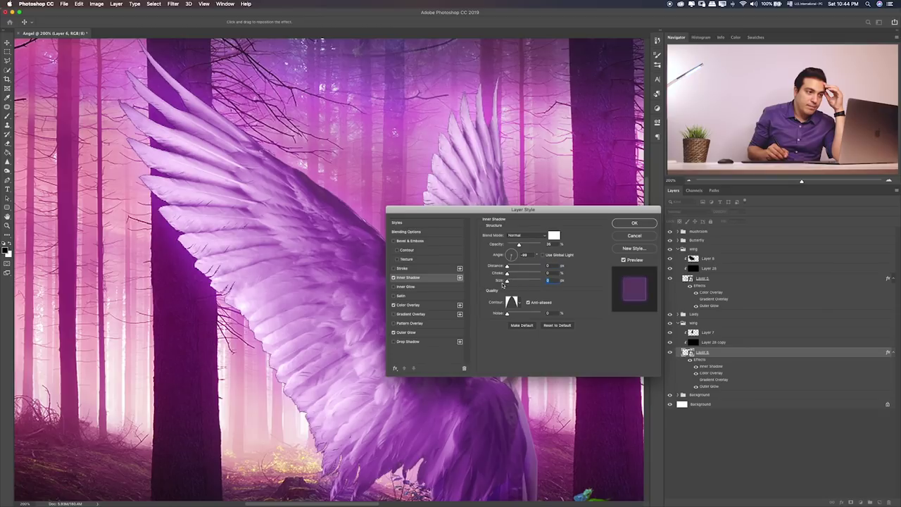
left_click_drag(525, 247, 531, 246)
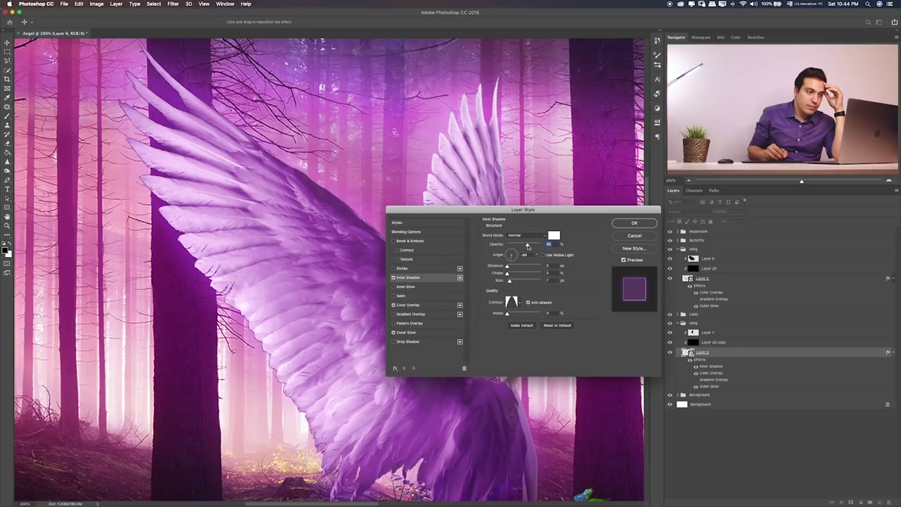
mouse_move(540, 210)
left_mouse_down()
mouse_move(740, 306)
mouse_move(696, 272)
left_mouse_up()
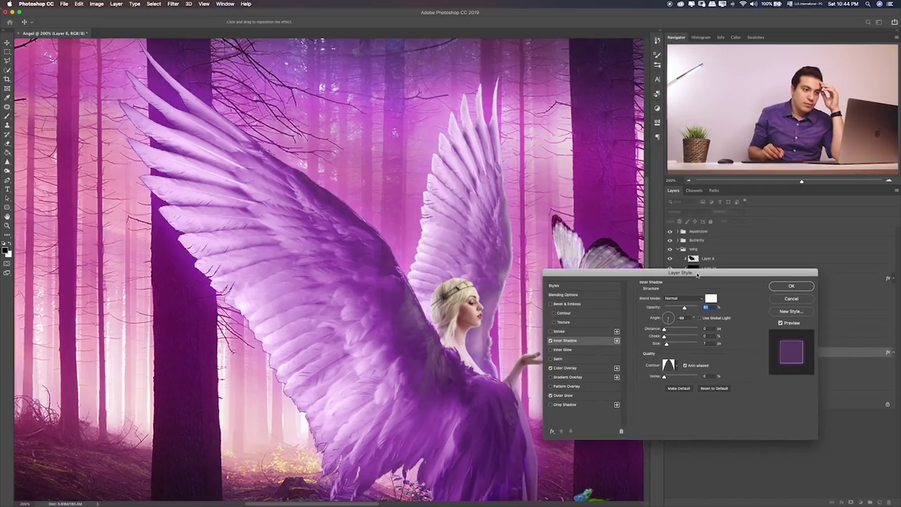
left_click(792, 284)
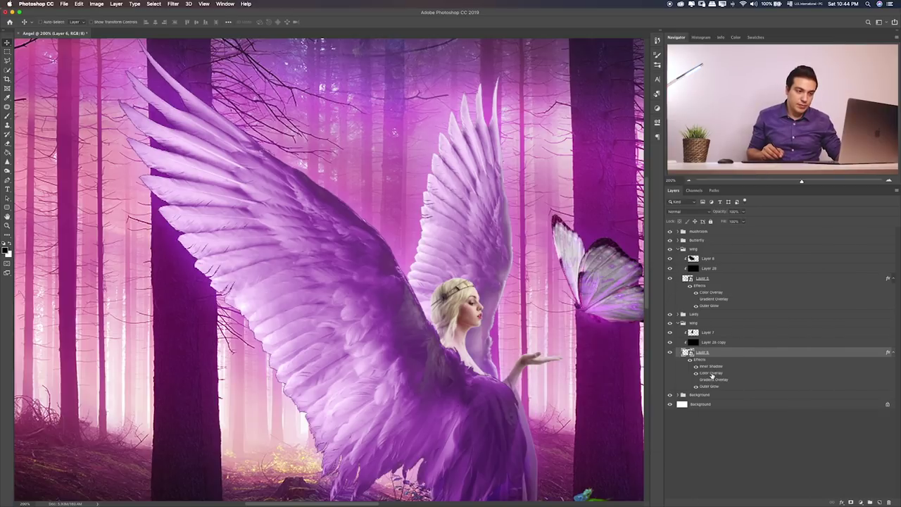
left_click_drag(711, 373, 718, 296)
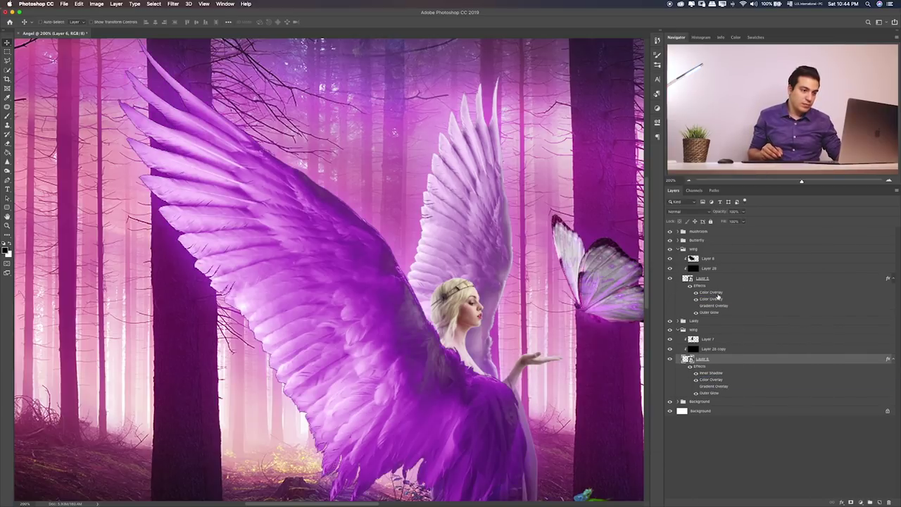
- Replace the front wing's Layer 5 effects with a copy of the back wing's effects
key("ctrl+z")
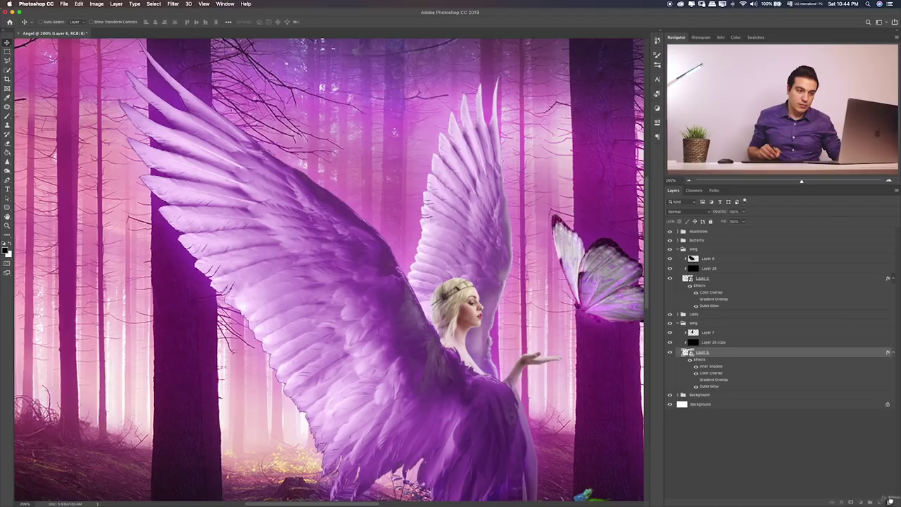
left_click_drag(749, 325, 888, 501)
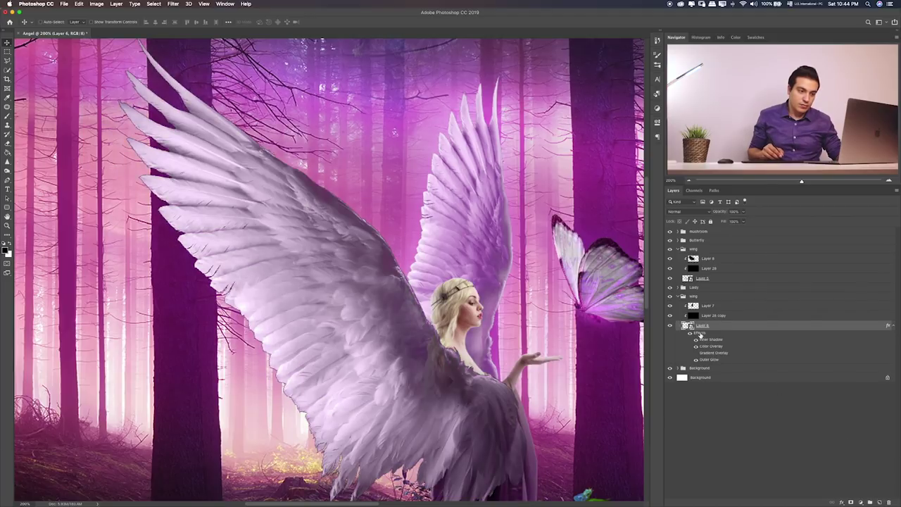
left_click_drag(701, 334, 704, 279)
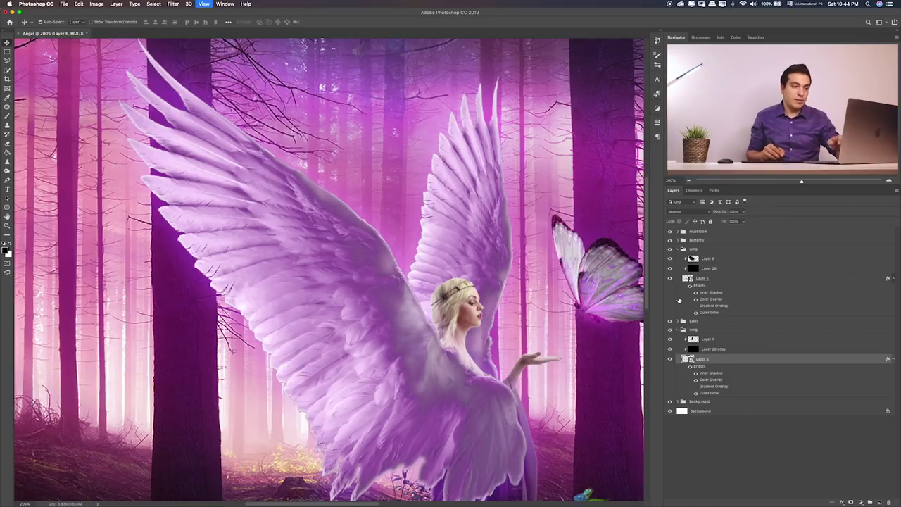
key("ctrl+0")
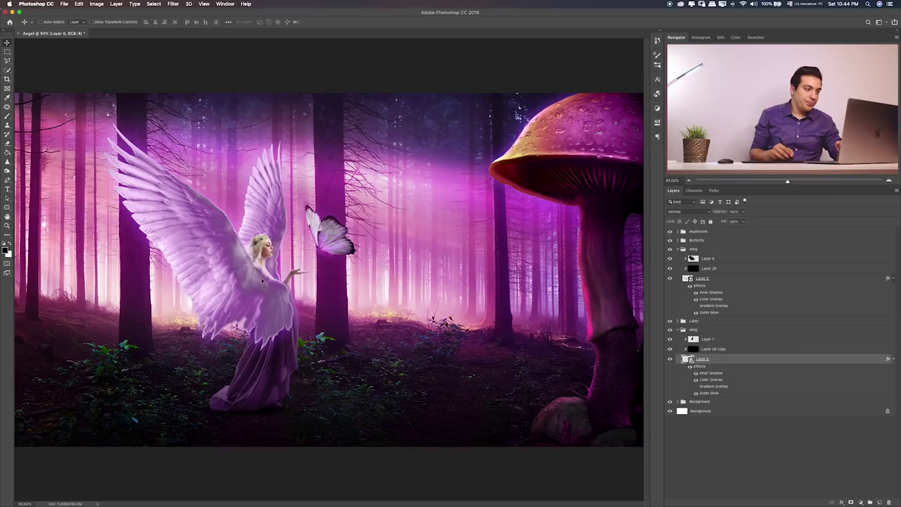
- Switch off the front wing's Color Overlay effect on Layer 5
left_click(695, 298)
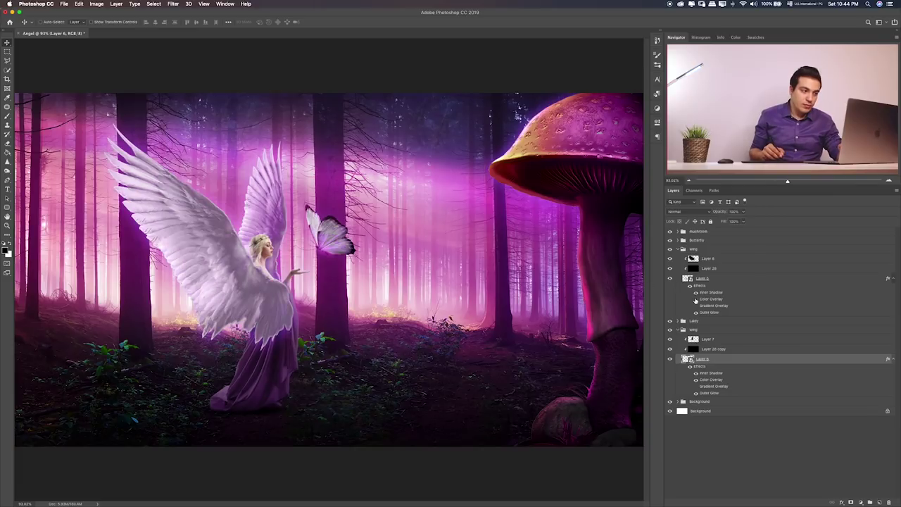
left_click(696, 299)
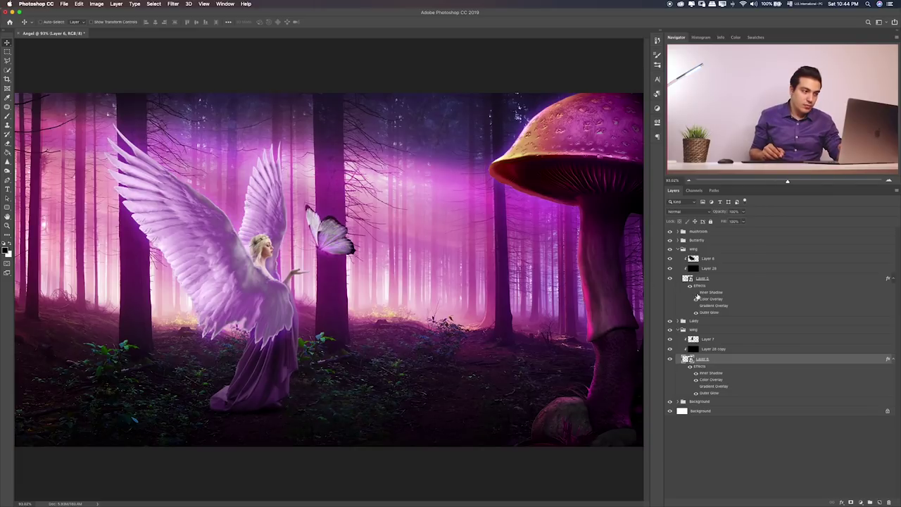
left_click(698, 298)
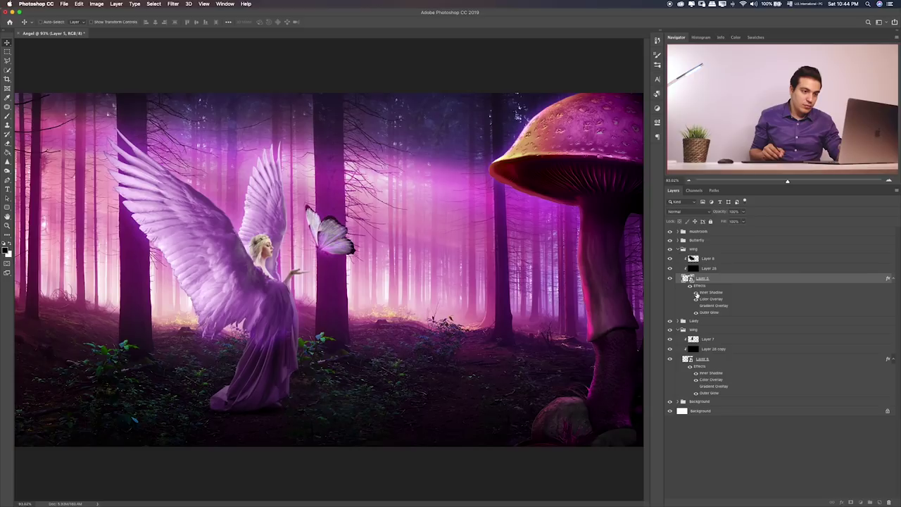
left_click(696, 299)
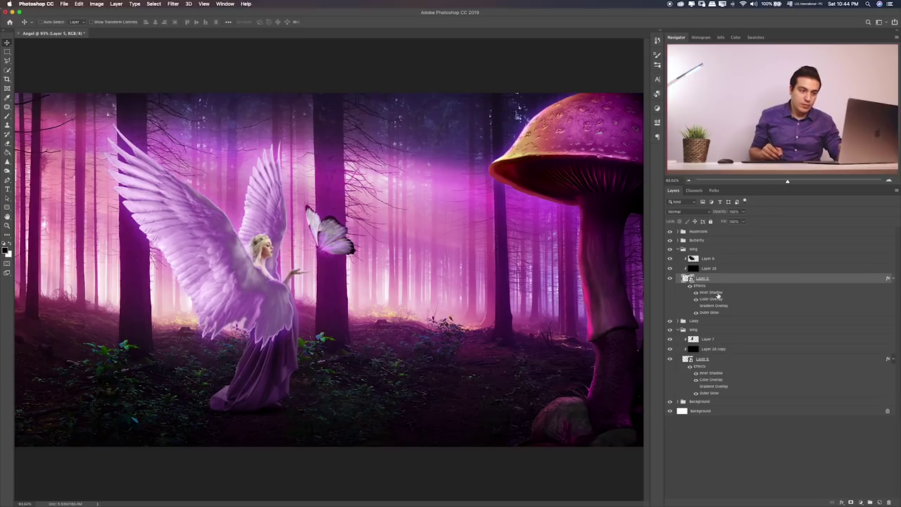
- Try adjusting the front wing's Inner Shadow distance and splitting its effects into layers, then undo
double_click(718, 293)
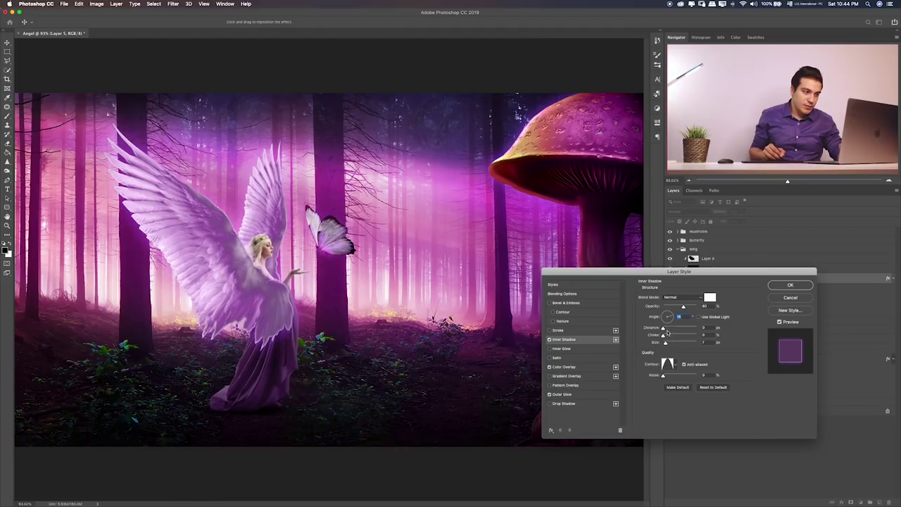
left_click_drag(669, 330, 677, 329)
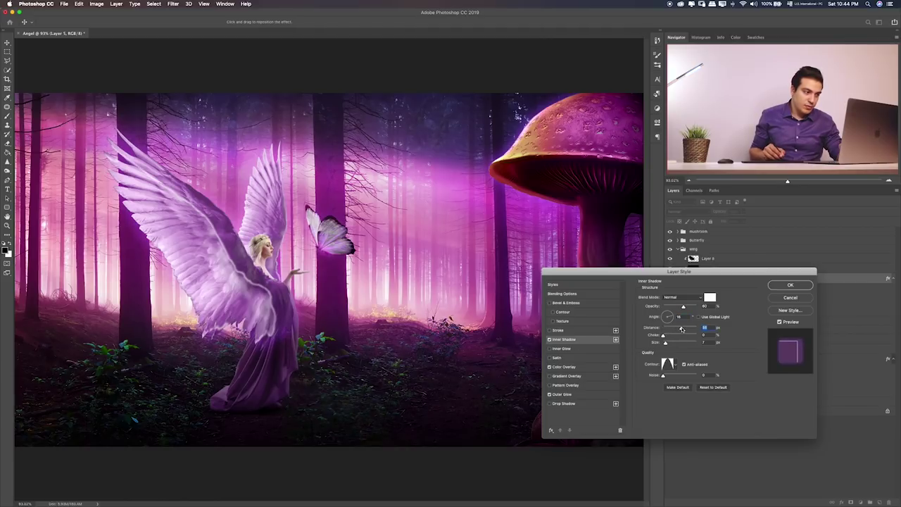
left_click_drag(677, 329, 662, 332)
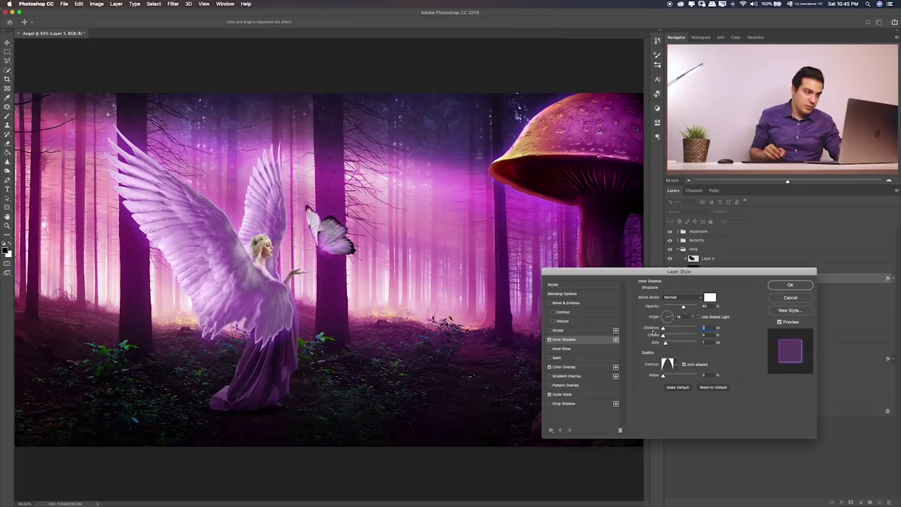
left_click(793, 298)
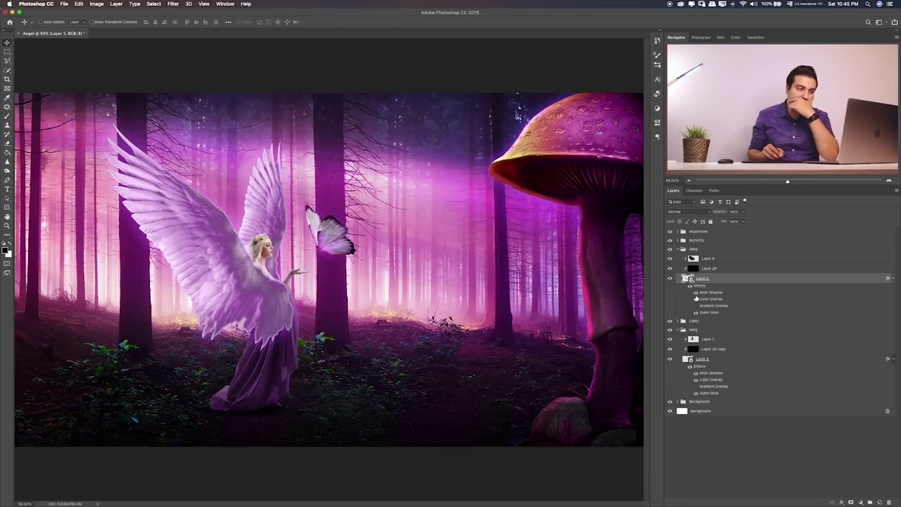
left_click(696, 298)
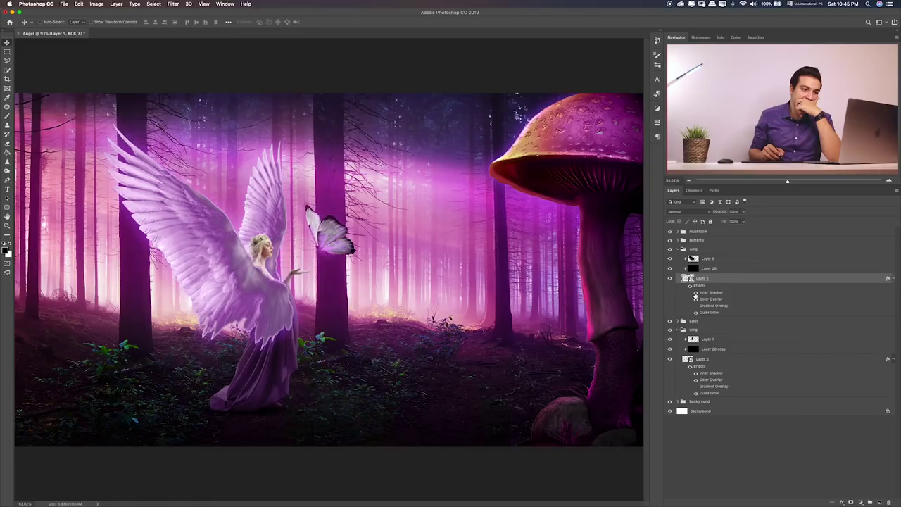
right_click(713, 298)
left_click(748, 406)
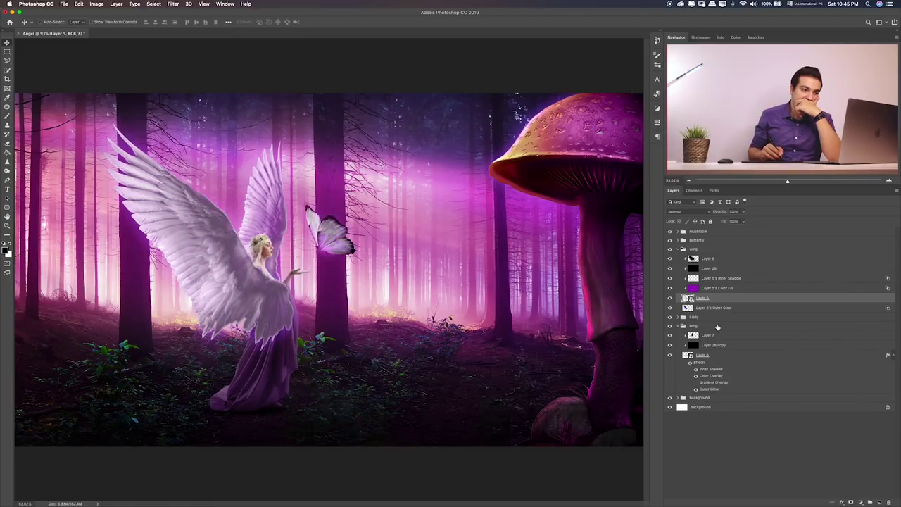
key("ctrl+z")
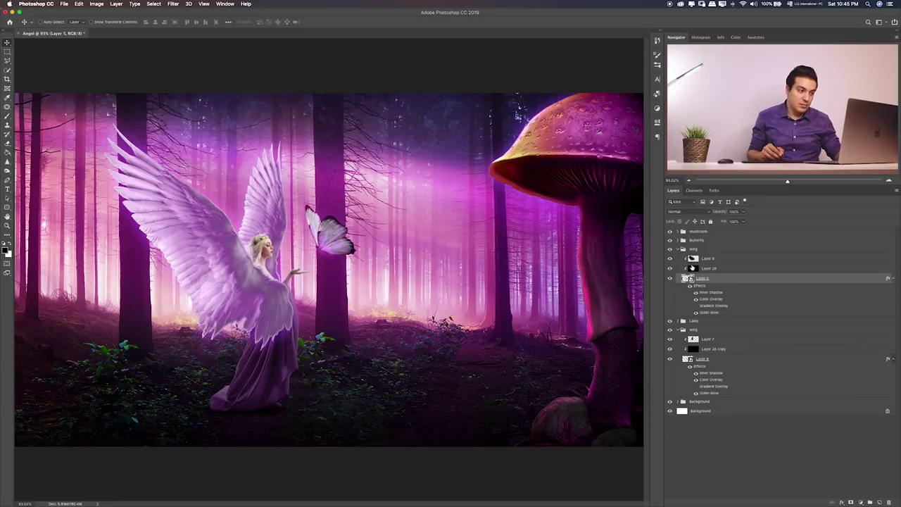
- Lower the front wing's Inner Shadow opacity and collapse the wing group
left_click(696, 292)
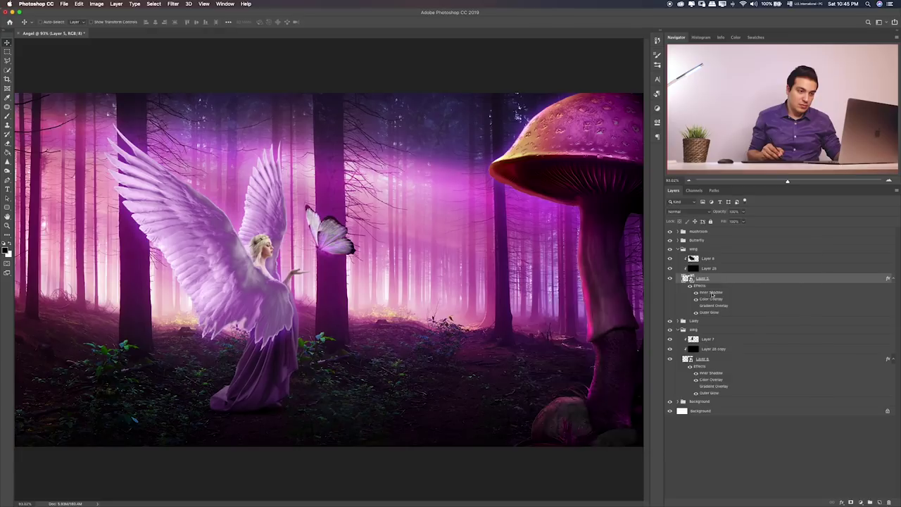
double_click(711, 293)
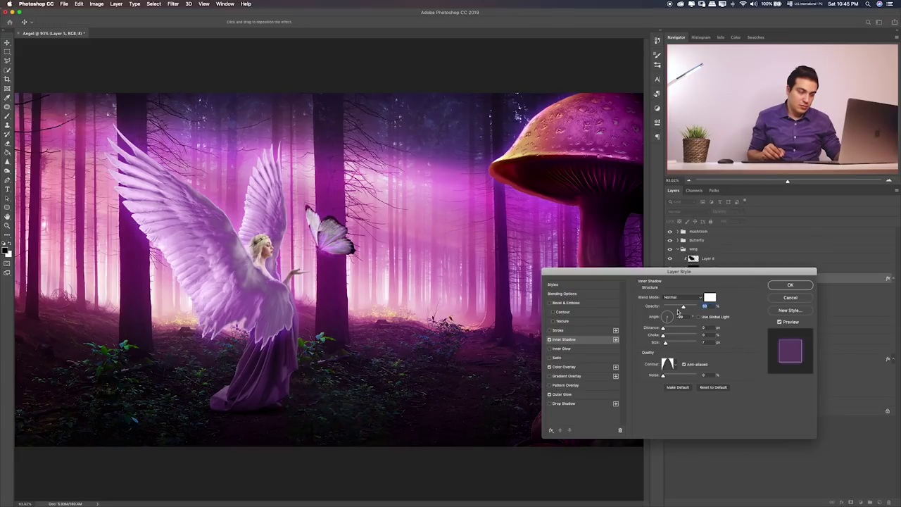
left_click_drag(681, 307, 679, 308)
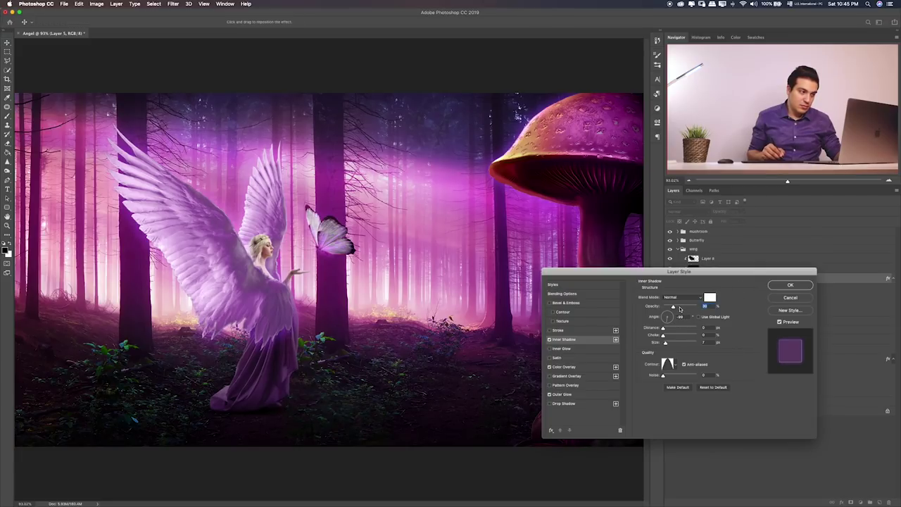
left_click(785, 285)
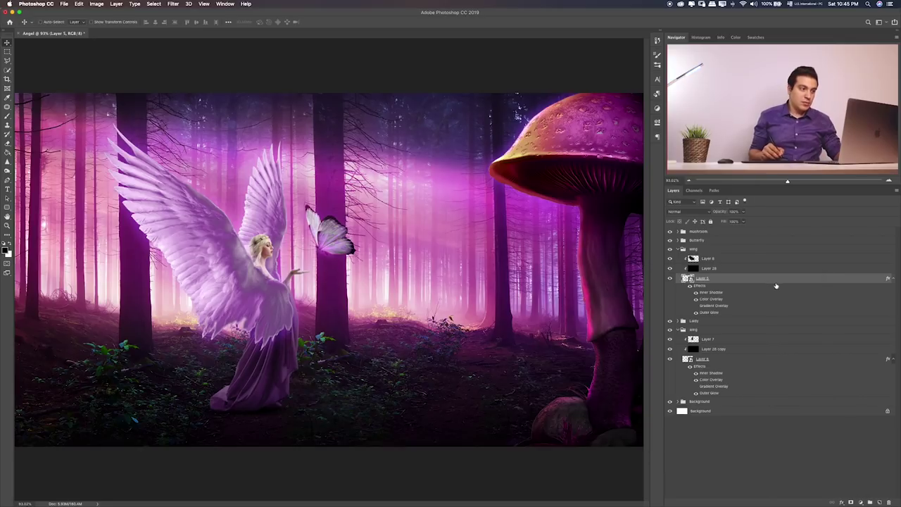
left_click(681, 250)
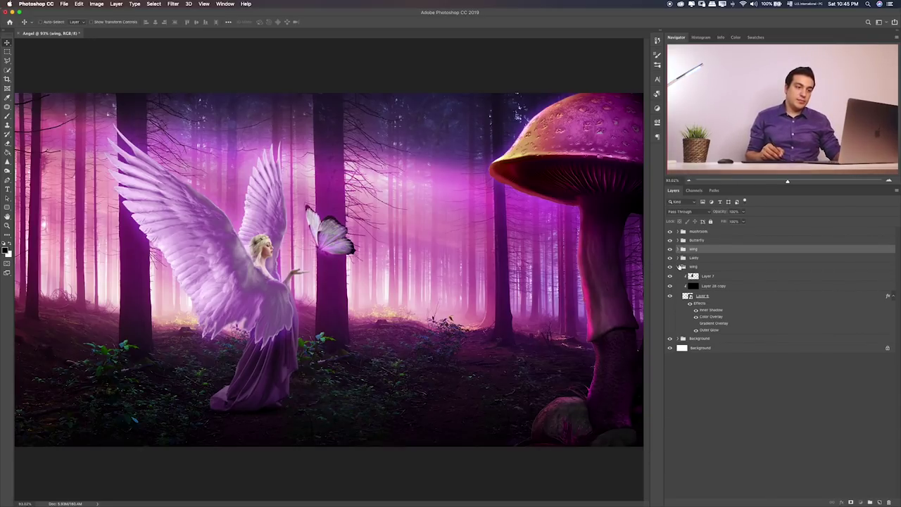
- Zoom in to 200% on the angel
left_click(680, 267)
key("ctrl+1")
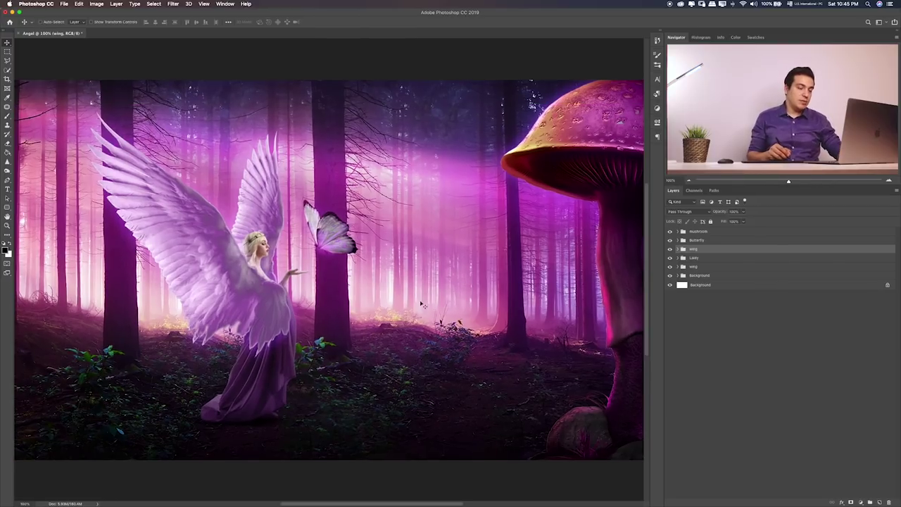
scroll(421, 304, "left", 3)
key("ctrl+plus")
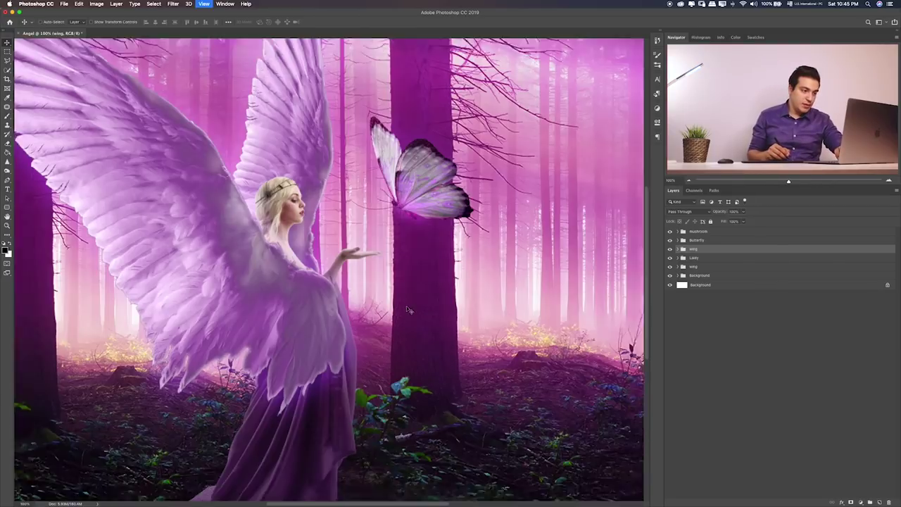
key("ctrl+plus")
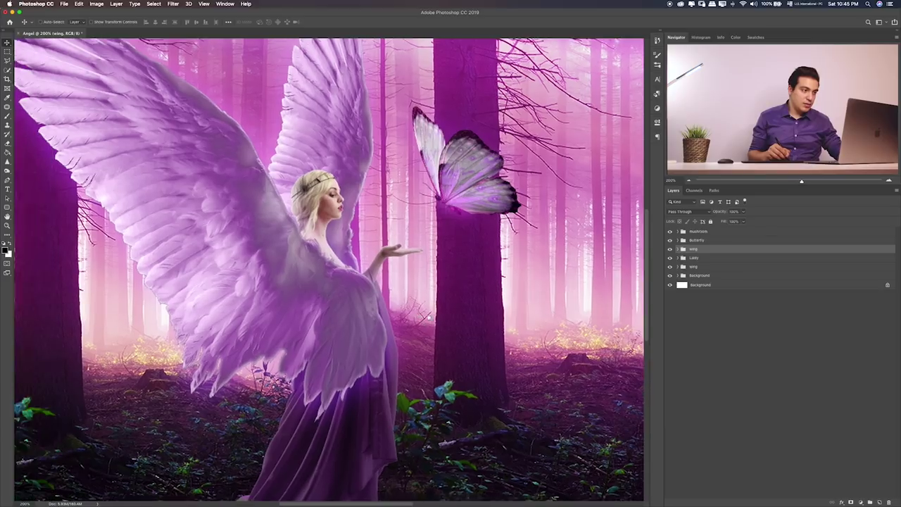
scroll(329, 271, "left", 2)
scroll(527, 299, "left", 2)
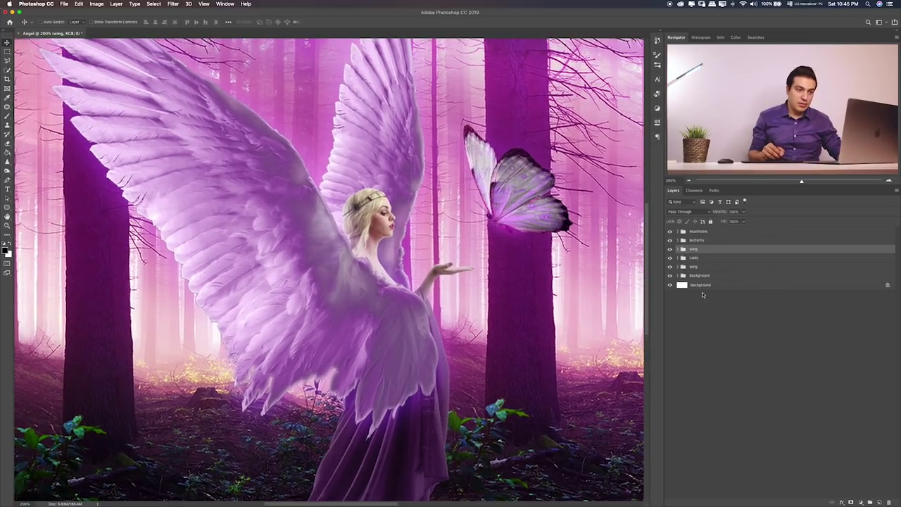
- Expand both wing groups, compare the Inner Shadows, and select the back wing's Layer 6
left_click(670, 249)
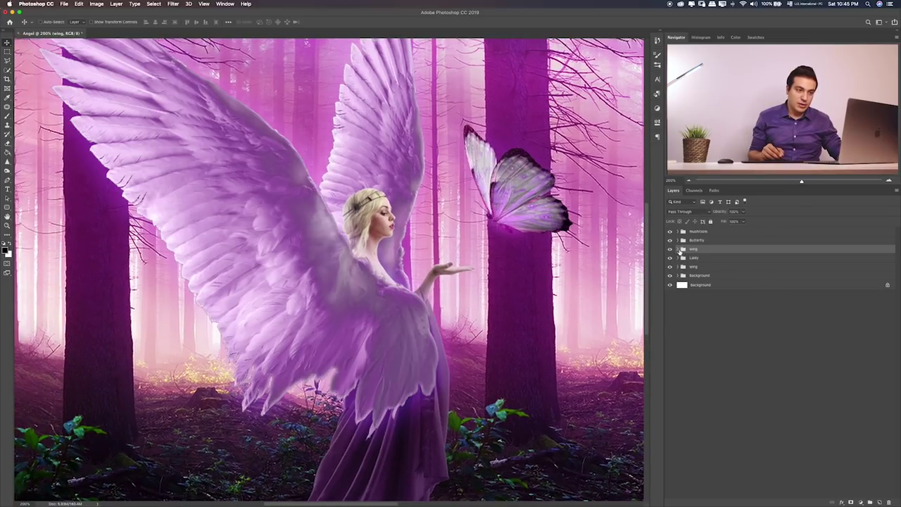
left_click(678, 249)
left_click(696, 292)
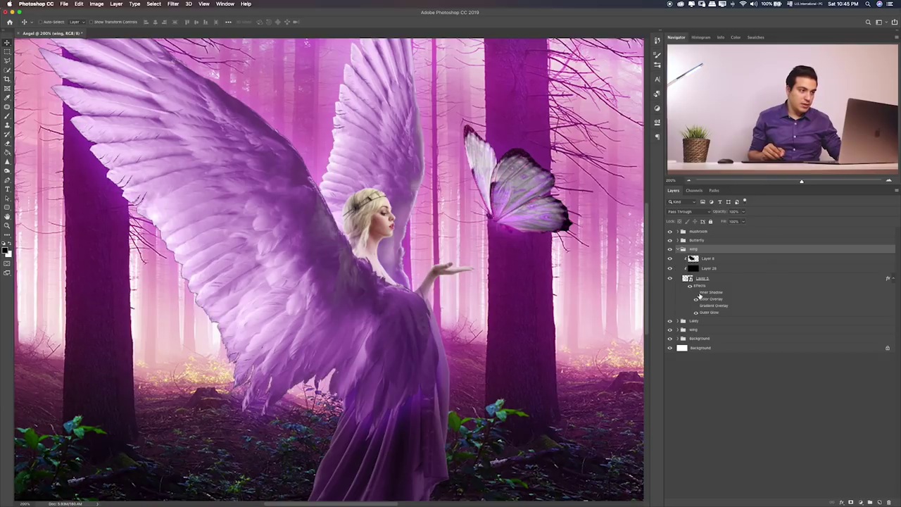
scroll(590, 309, "up", 3)
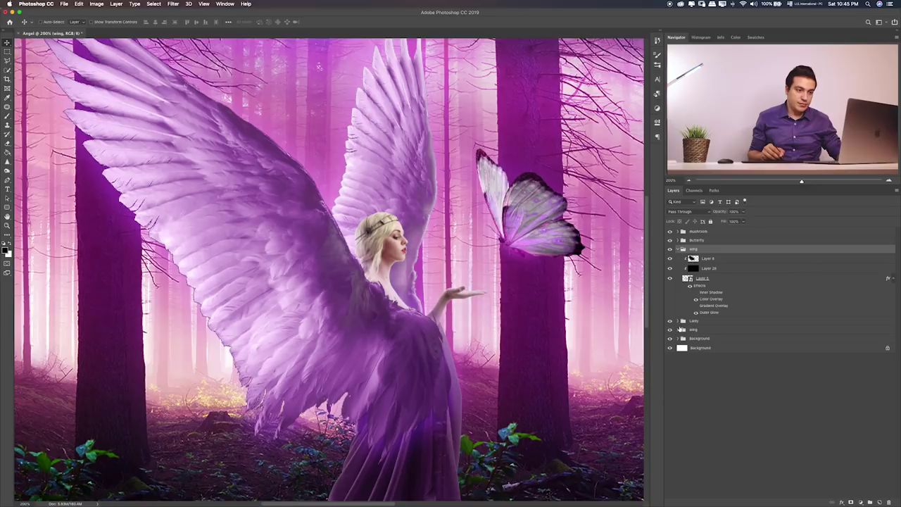
left_click(678, 330)
left_click(697, 373)
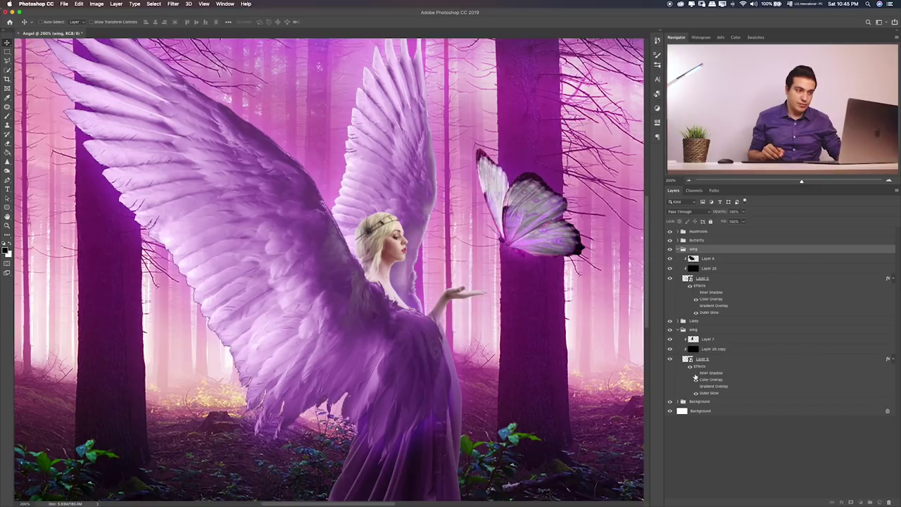
left_click(696, 373)
left_click(708, 373)
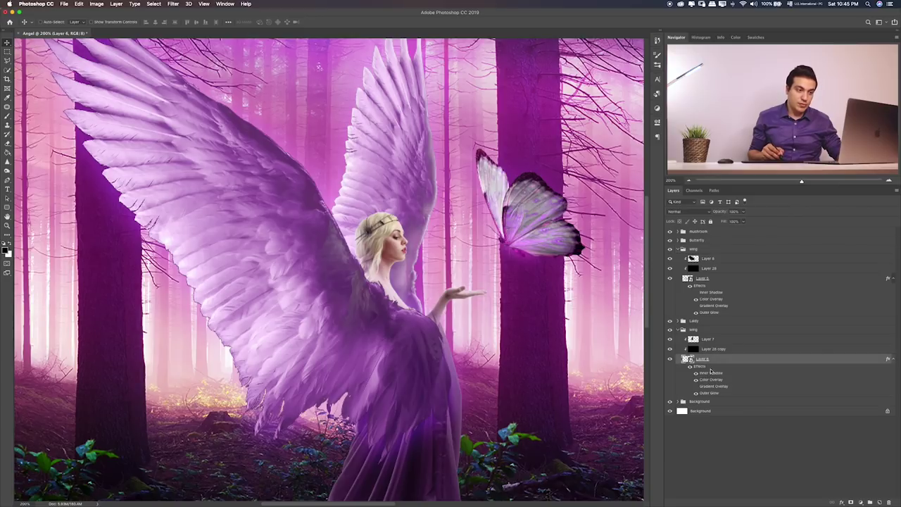
- Lower Layer 6's Inner Shadow opacity, collapse both wing groups and fit the image on screen
double_click(711, 372)
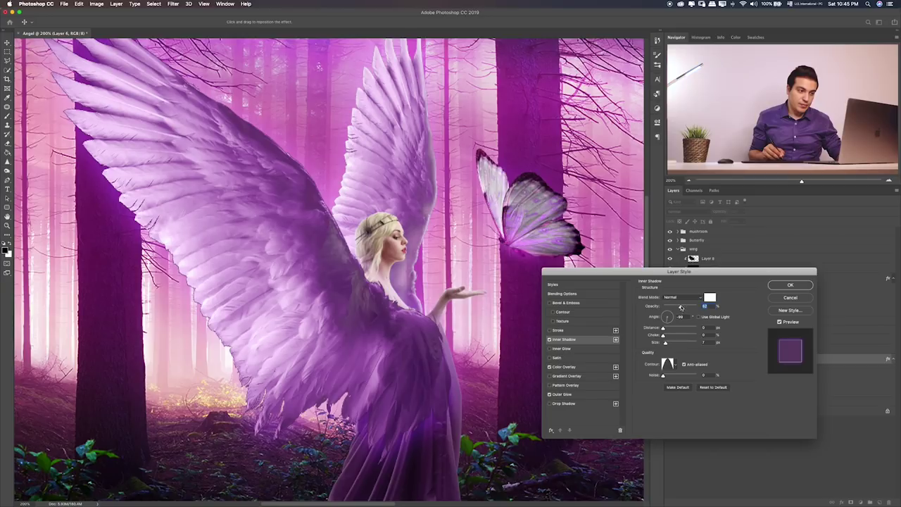
left_click_drag(681, 307, 675, 308)
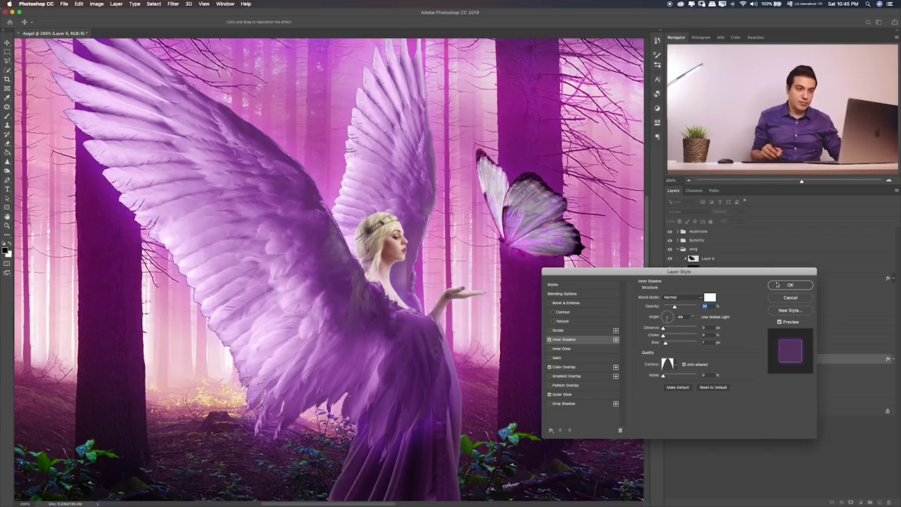
left_click(780, 284)
left_click(677, 250)
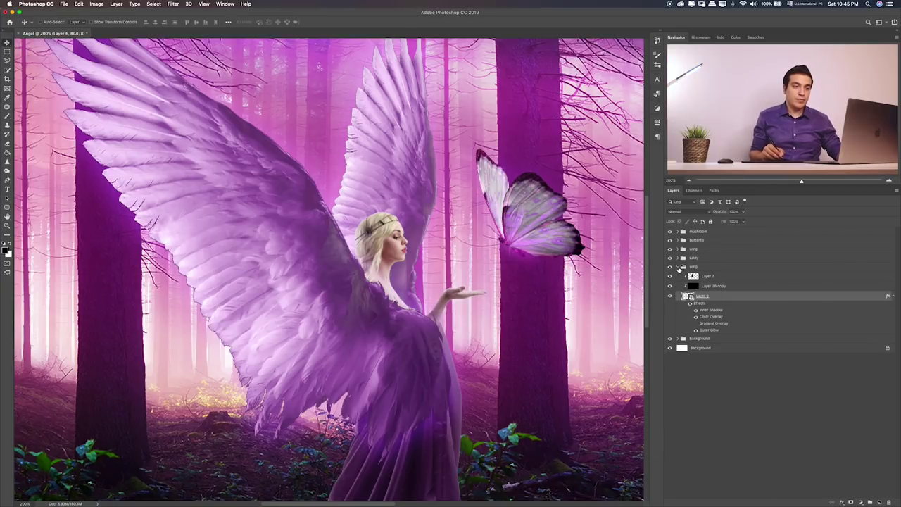
left_click(682, 268)
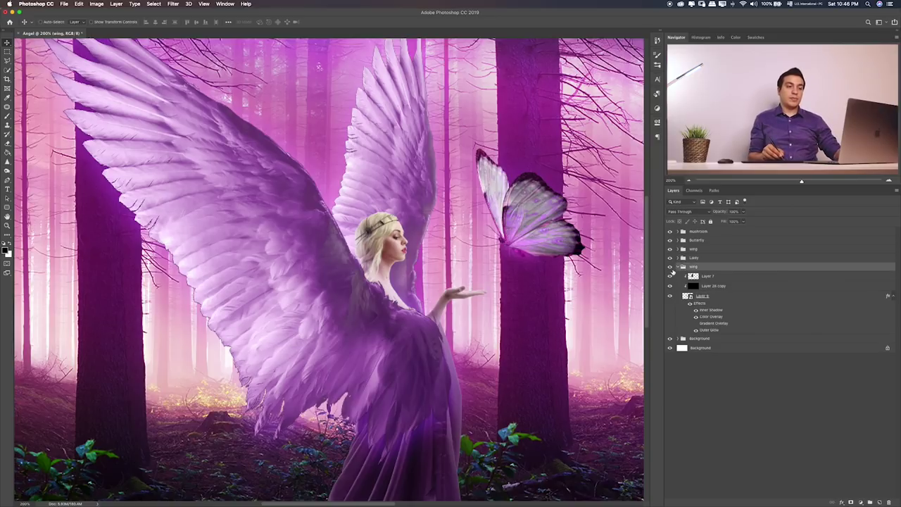
left_click(679, 267)
key("ctrl+0")
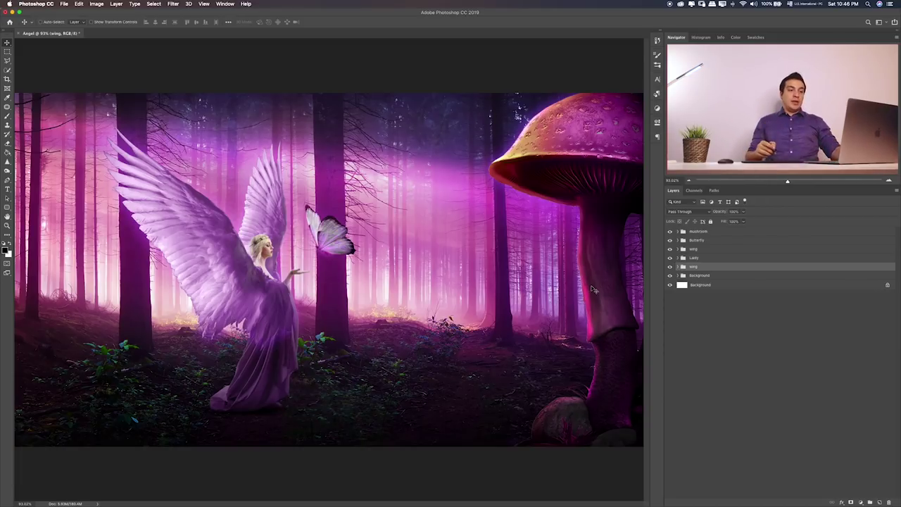
- Place Layer 5.png from Finder into the composite above the mushroom group
left_click(709, 231)
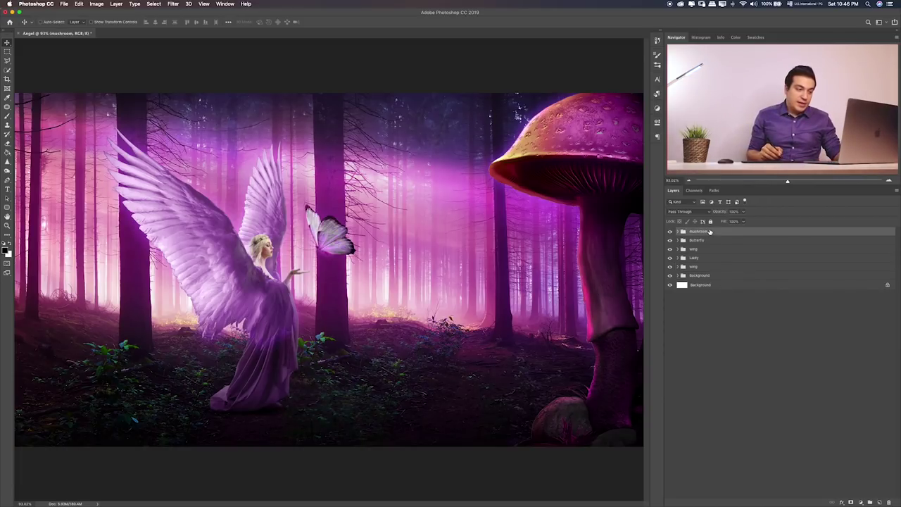
key("super+Tab")
key("super+Tab")
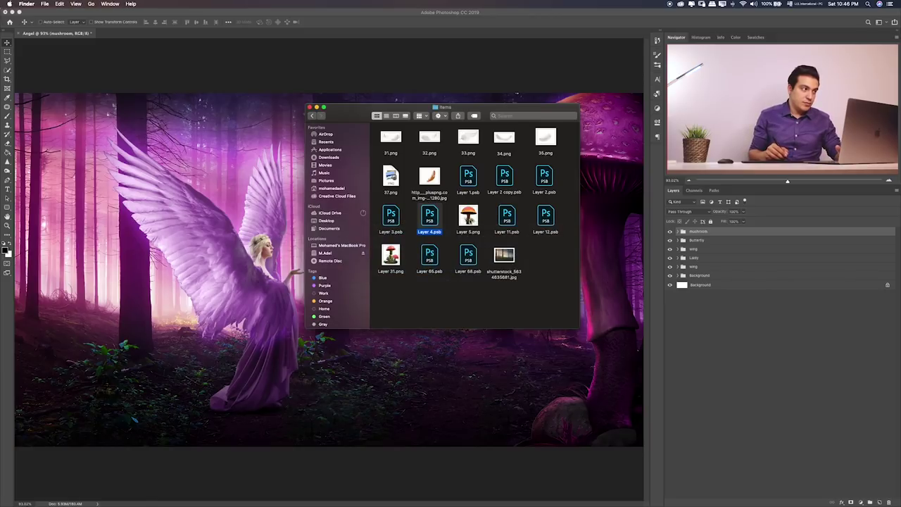
left_click(474, 224)
key("space")
key("space")
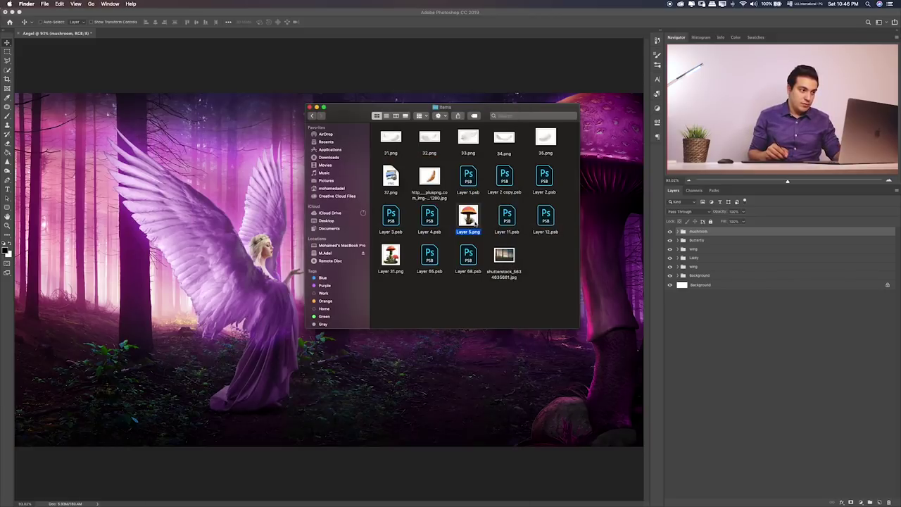
left_click_drag(476, 223, 250, 251)
key("Return")
- Scale the orange mushroom down and set it on the forest floor beside the giant mushroom
key("super+t")
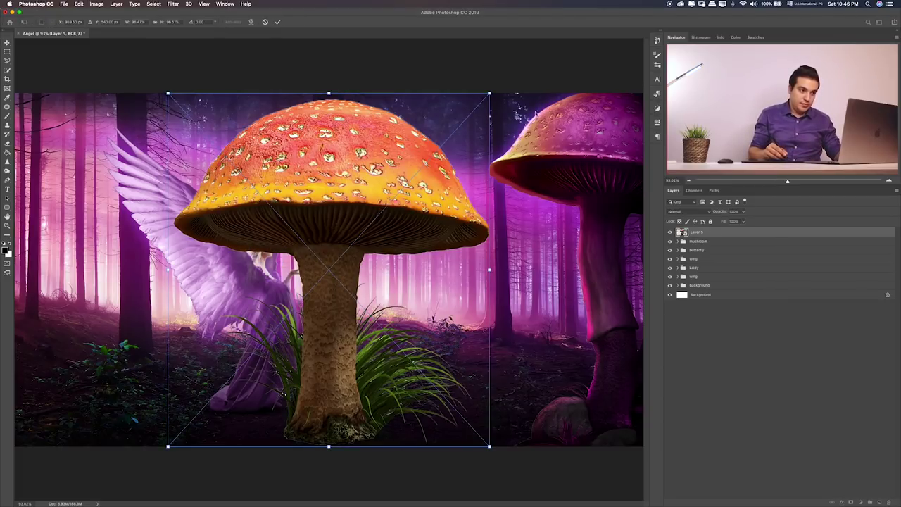
left_click_drag(489, 93, 298, 303)
left_click_drag(273, 348, 516, 254)
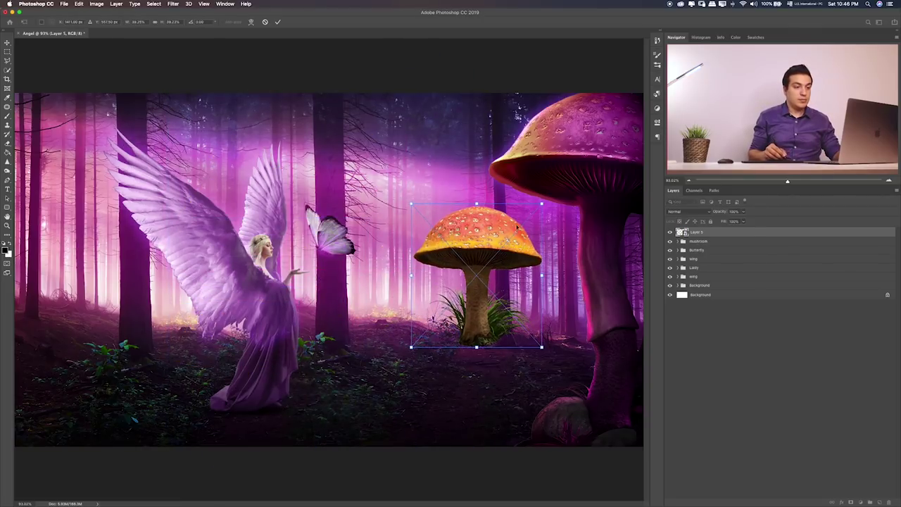
mouse_move(543, 202)
left_mouse_down()
mouse_move(483, 281)
mouse_move(521, 294)
mouse_move(501, 294)
left_mouse_up()
key("ctrl+h")
- Apply Hue -77, Saturation -30, Lightness -45 to the small mushroom and nudge it into place
key("Return")
key("ctrl+u")
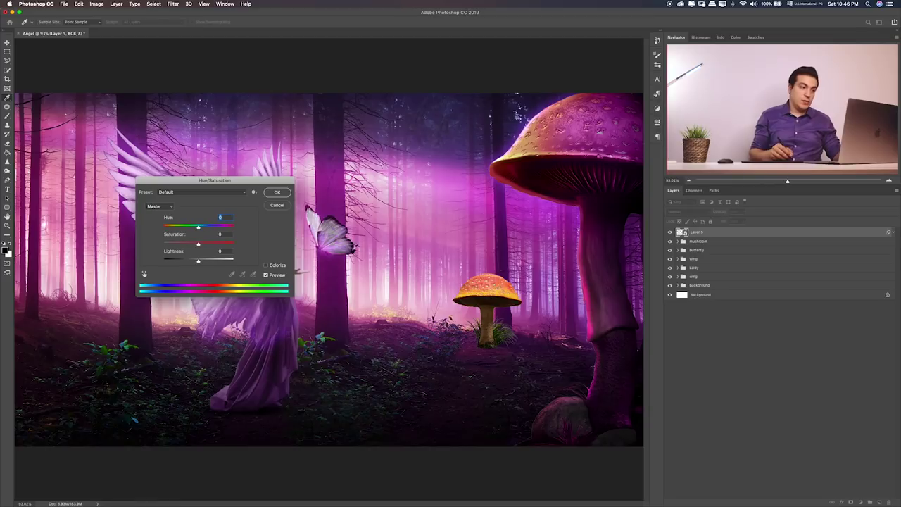
mouse_move(197, 226)
left_mouse_down()
mouse_move(234, 226)
mouse_move(195, 231)
left_mouse_up()
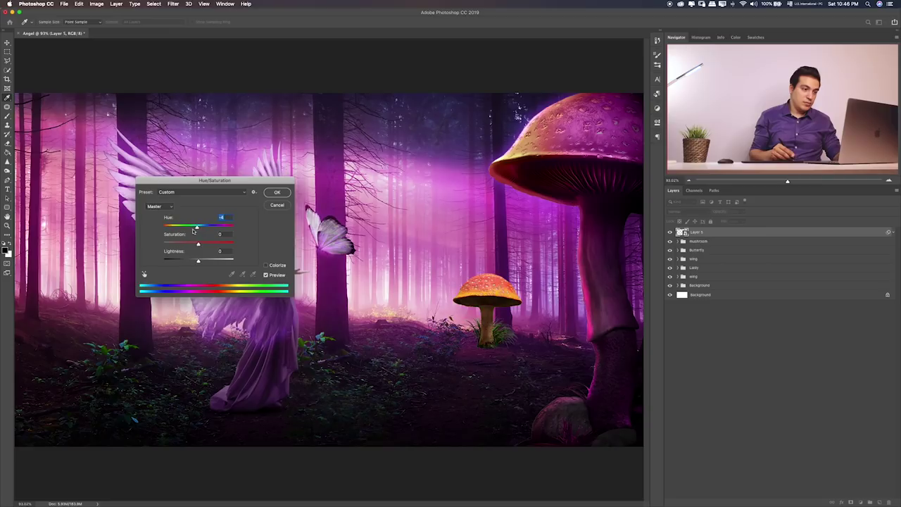
mouse_move(187, 229)
left_mouse_down()
mouse_move(174, 228)
mouse_move(178, 244)
left_mouse_up()
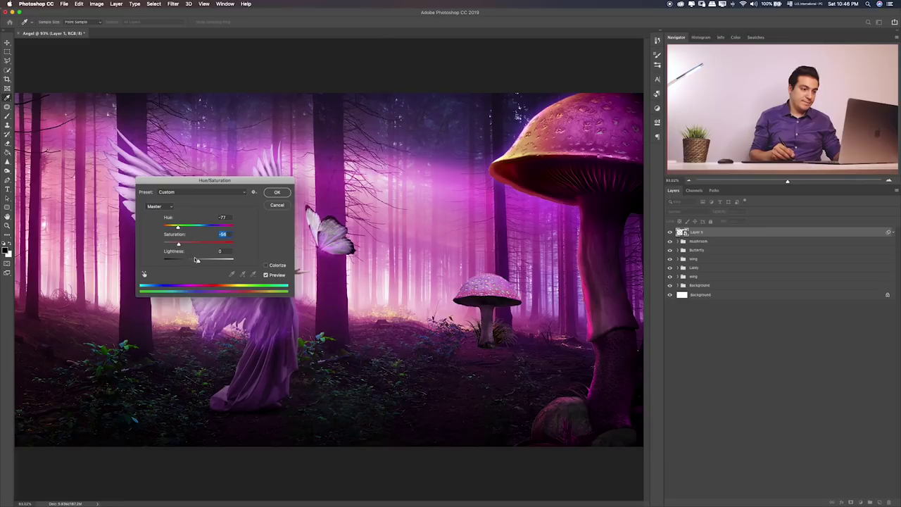
left_click(186, 244)
left_click_drag(197, 258, 189, 261)
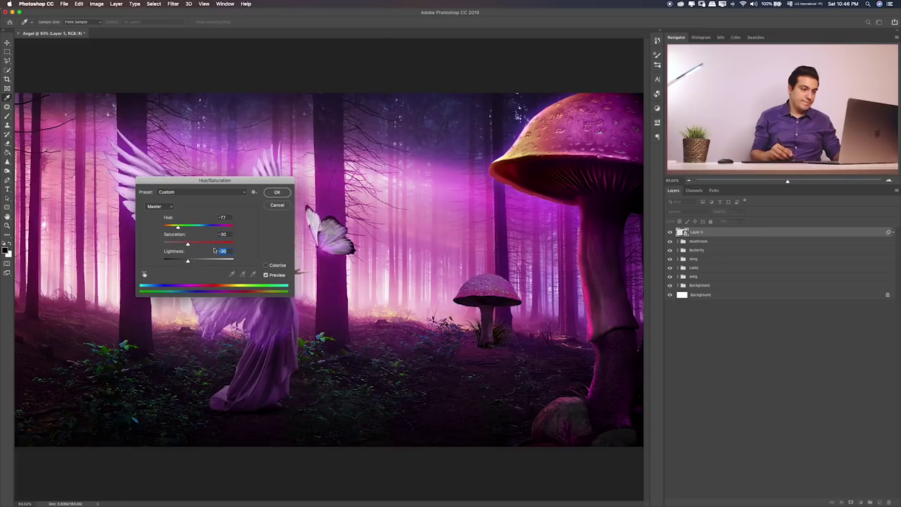
left_click_drag(188, 259, 184, 263)
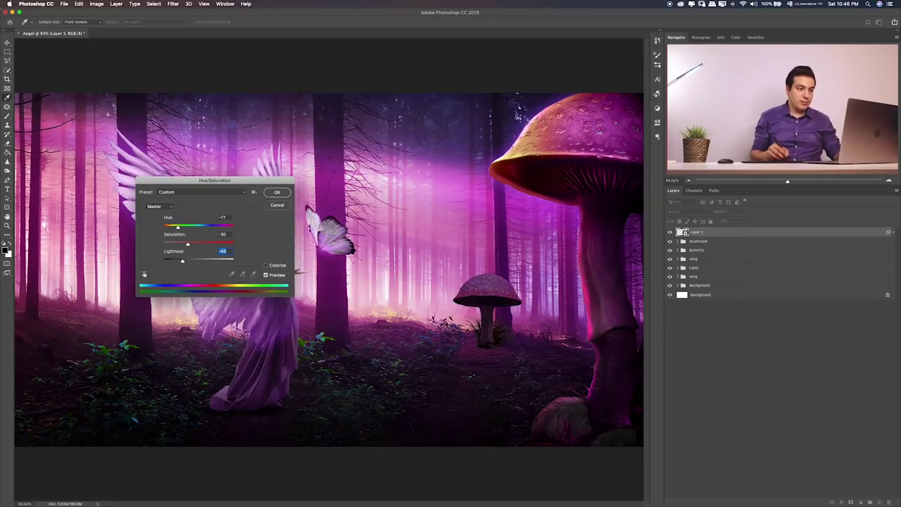
left_click(277, 193)
key("v")
left_click_drag(493, 333, 499, 344)
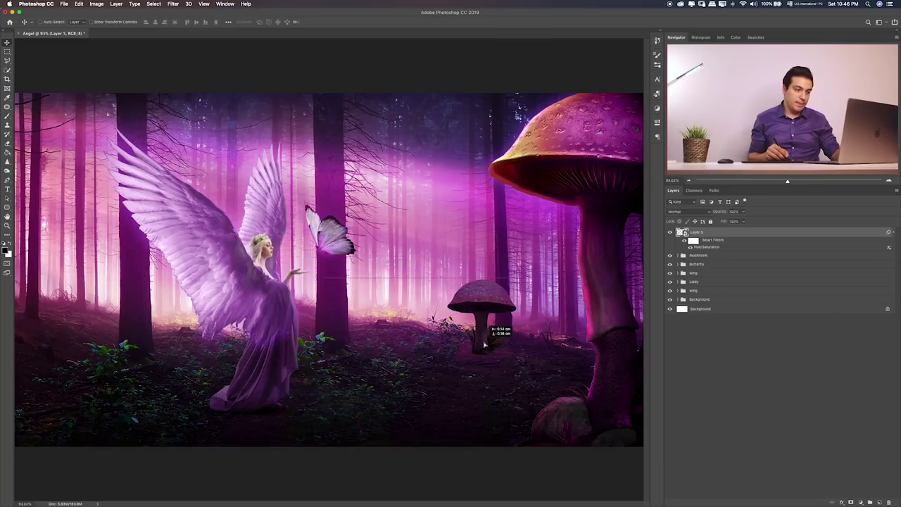
- Paint on the Hue/Saturation filter mask to bring back the mushroom's orange cap
left_click_drag(499, 344, 498, 340)
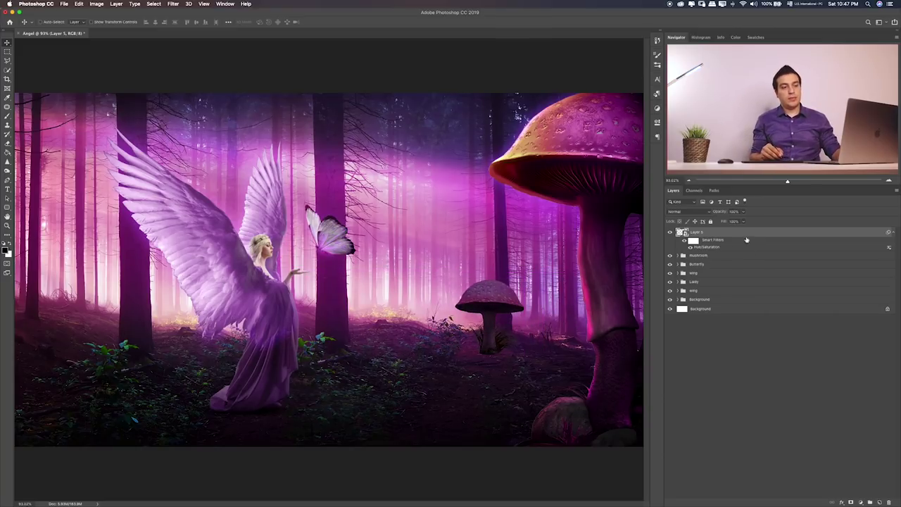
left_click(694, 241)
key("b")
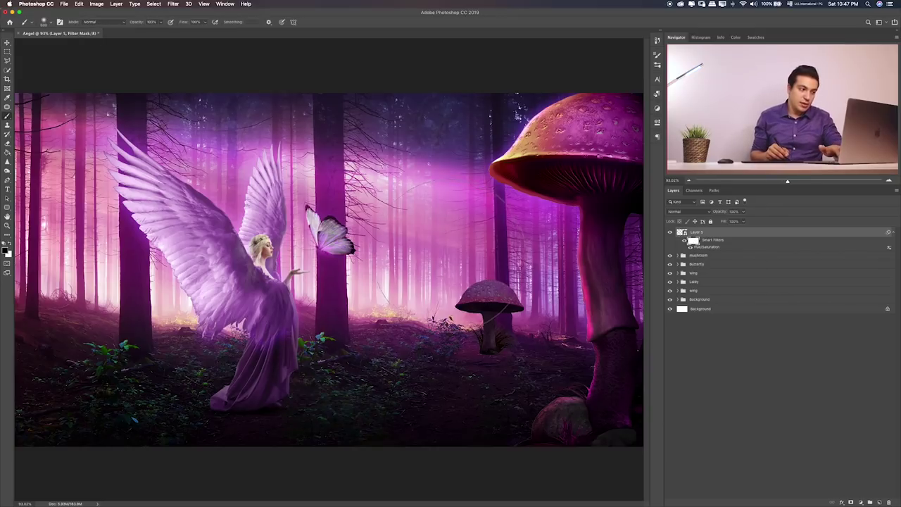
left_click_drag(489, 268, 475, 292)
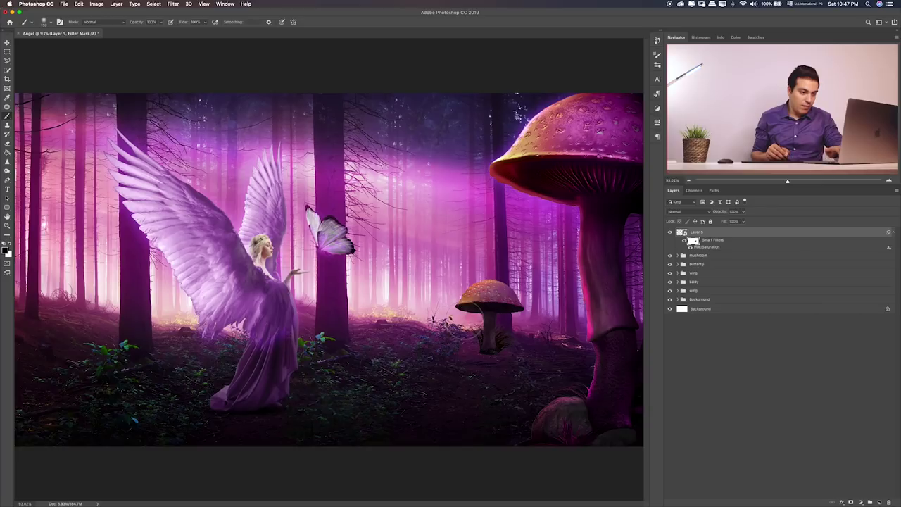
key("super+1")
key("super+equal")
scroll(425, 299, "right", 5)
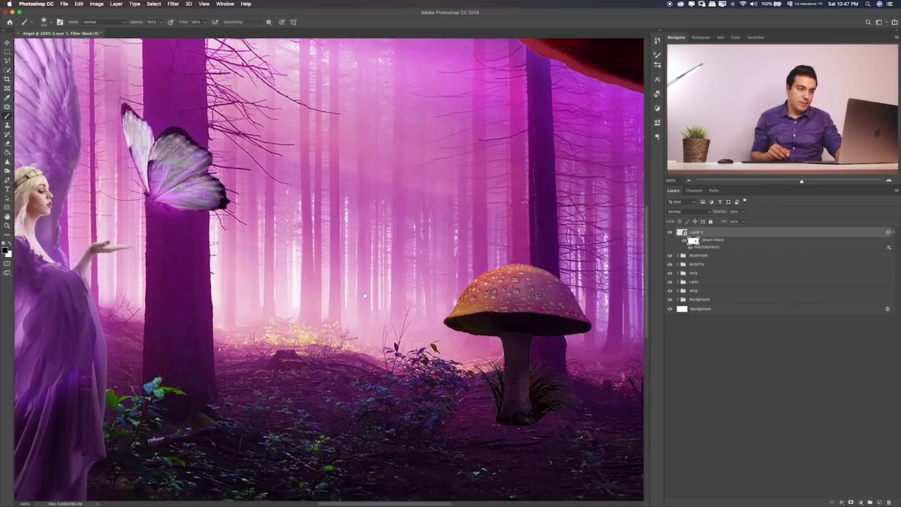
scroll(426, 299, "right", 5)
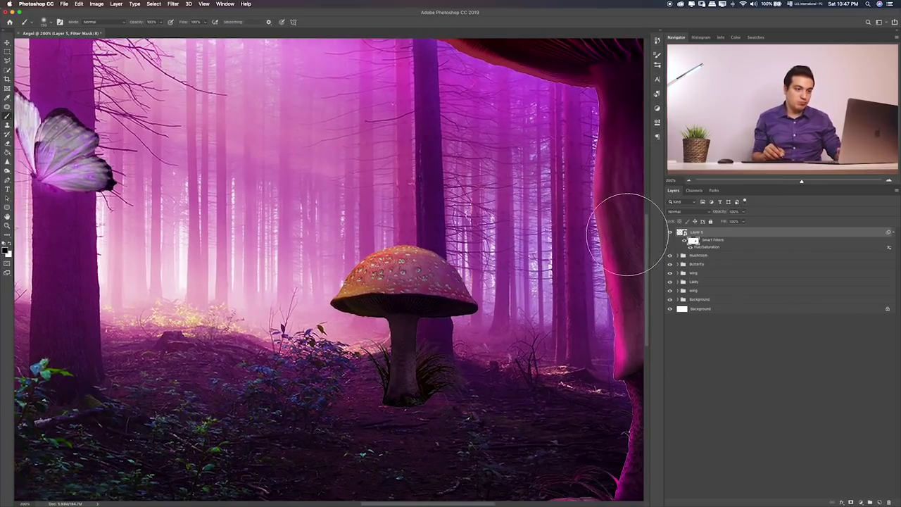
- Nudge the small mushroom up and right and put its layer into Group 1
left_click(695, 232)
key("v")
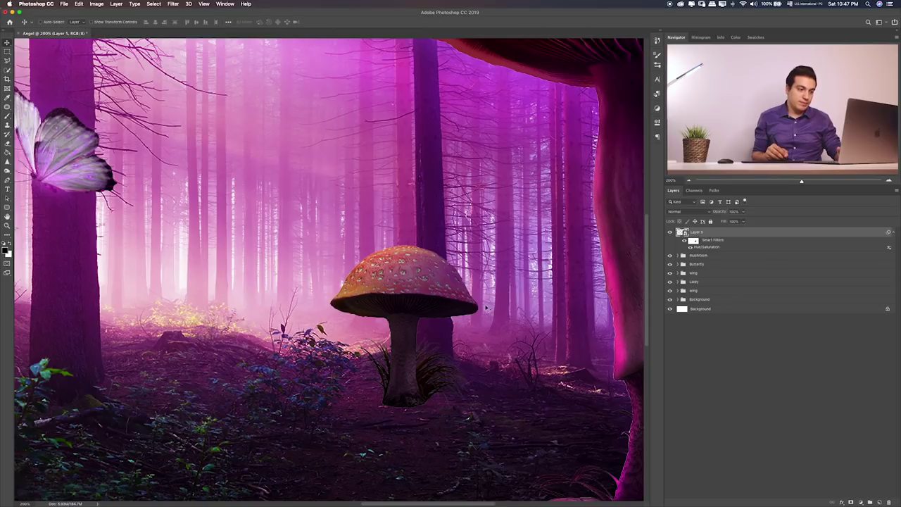
left_click_drag(495, 286, 498, 281)
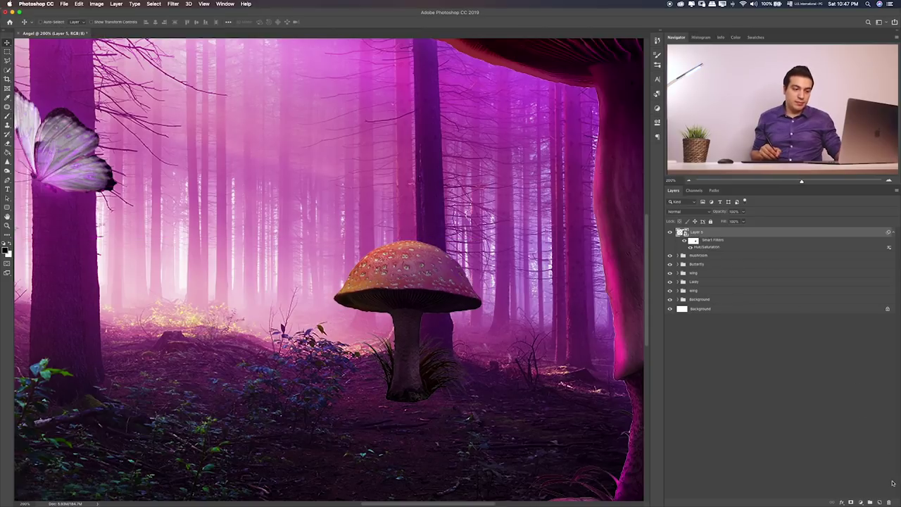
key("super+g")
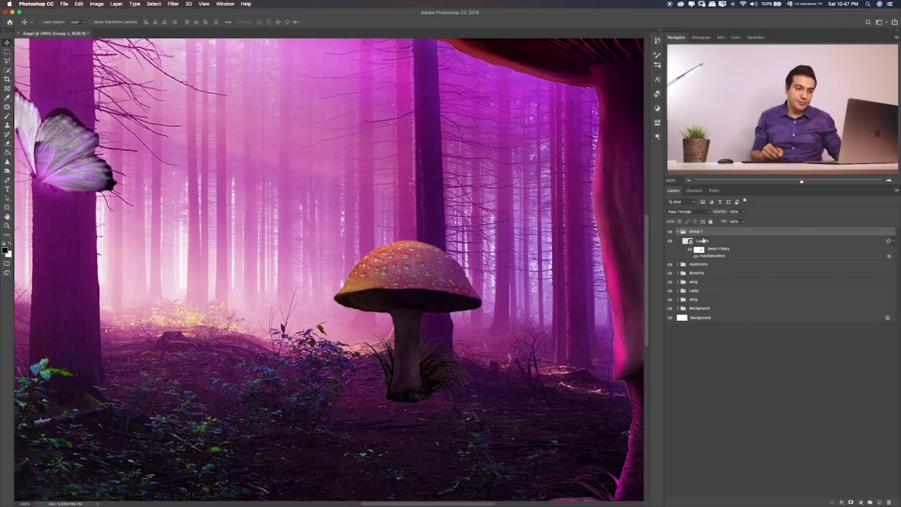
- Add a new layer above the mushroom and paint purple over its cap and stem
left_click(702, 240)
left_click(879, 501)
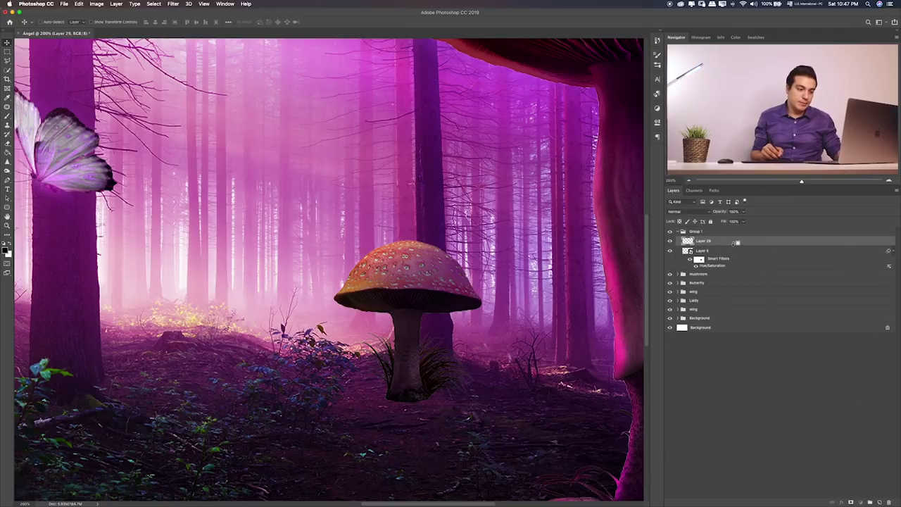
key("b")
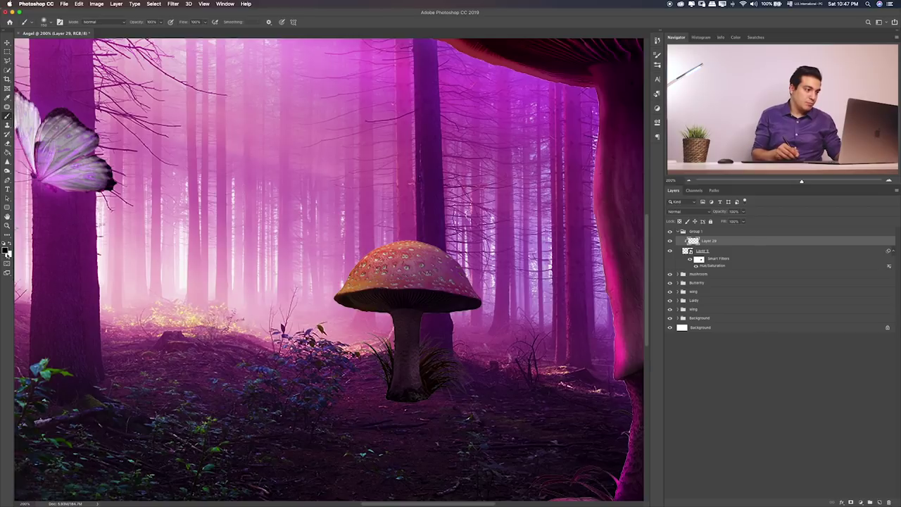
left_click(5, 250)
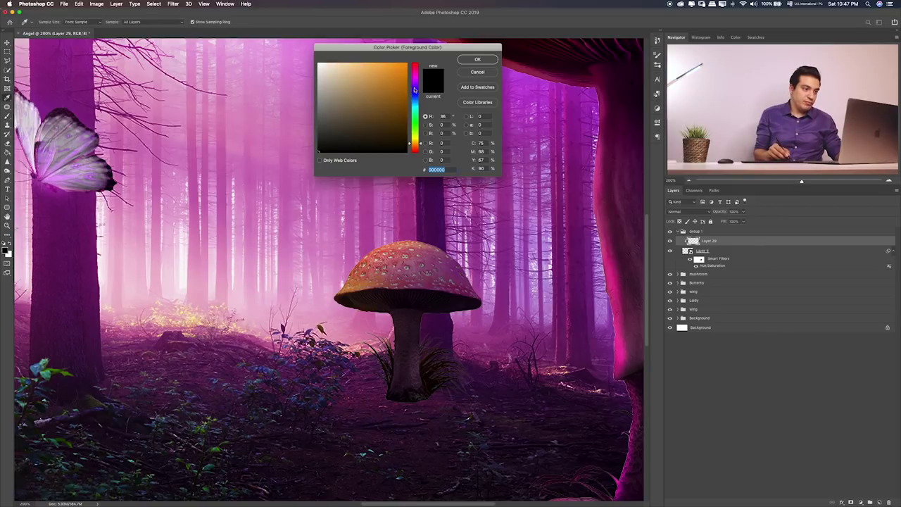
left_click_drag(415, 89, 417, 83)
left_click(390, 78)
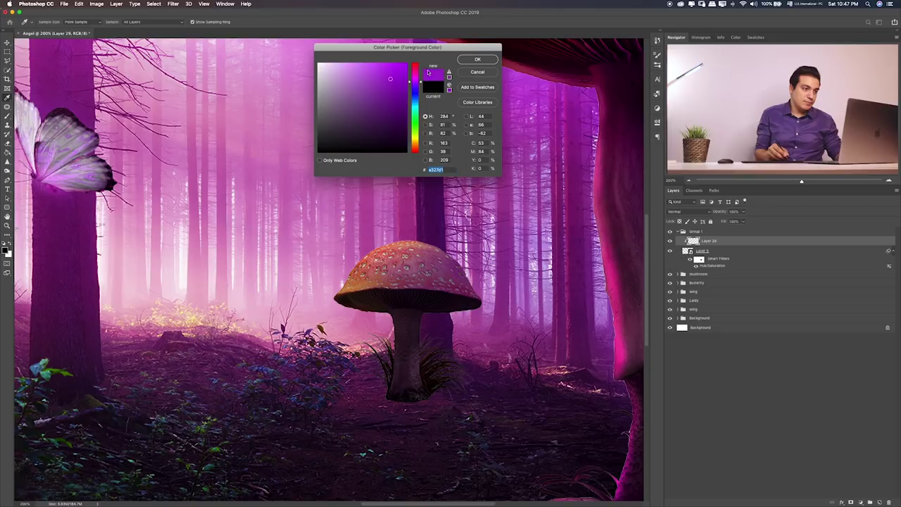
left_click(476, 61)
mouse_move(412, 211)
left_mouse_down()
mouse_move(413, 311)
mouse_move(378, 289)
left_mouse_up()
left_click_drag(411, 331, 423, 383)
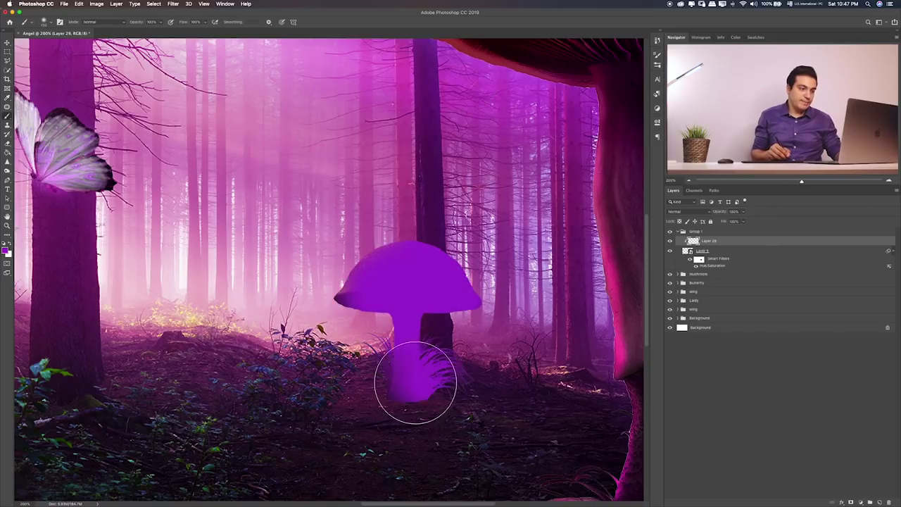
- Cycle the purple layer's blend modes toward a soft tint, undoing a trial erase stroke
key("shift+BackSpace")
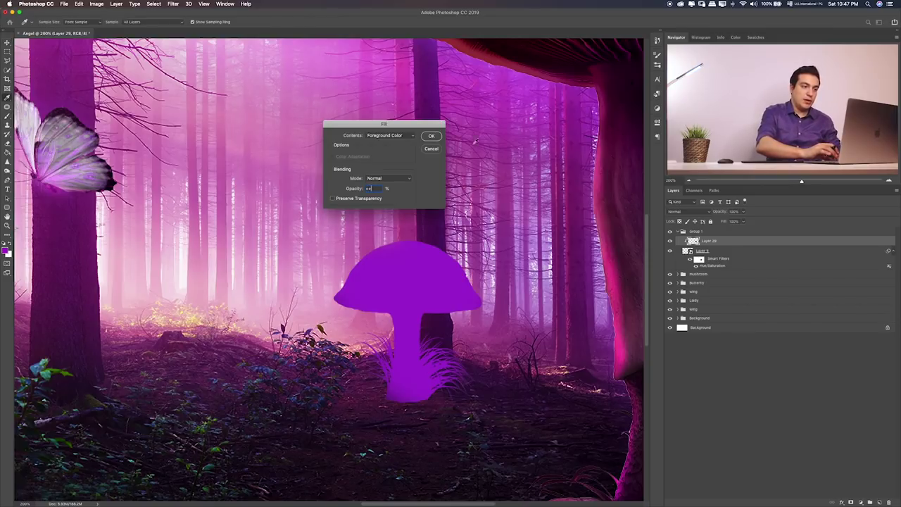
left_click(433, 149)
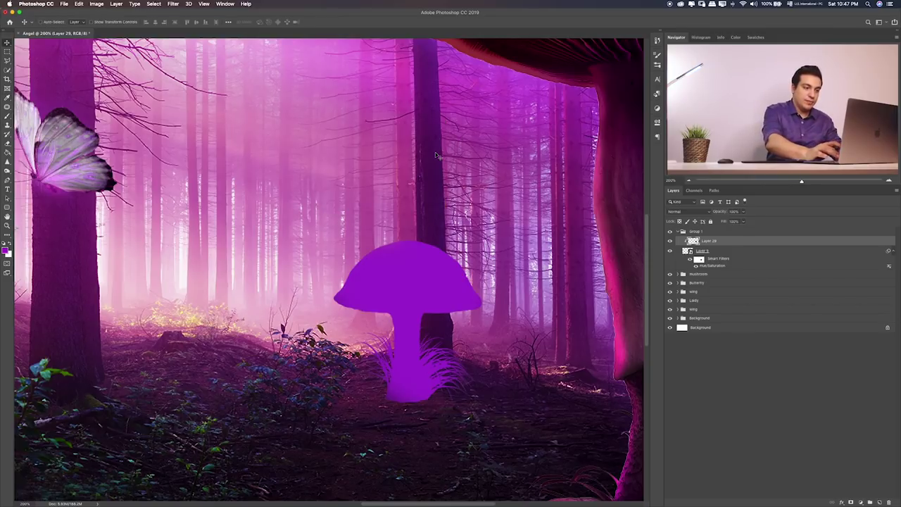
key("shift+plus")
key("shift+plus")
key("shift+plus")
key("shift+plus")
key("shift+plus")
key("shift+plus")
key("shift+plus")
key("shift+plus")
key("shift+plus")
key("shift+plus")
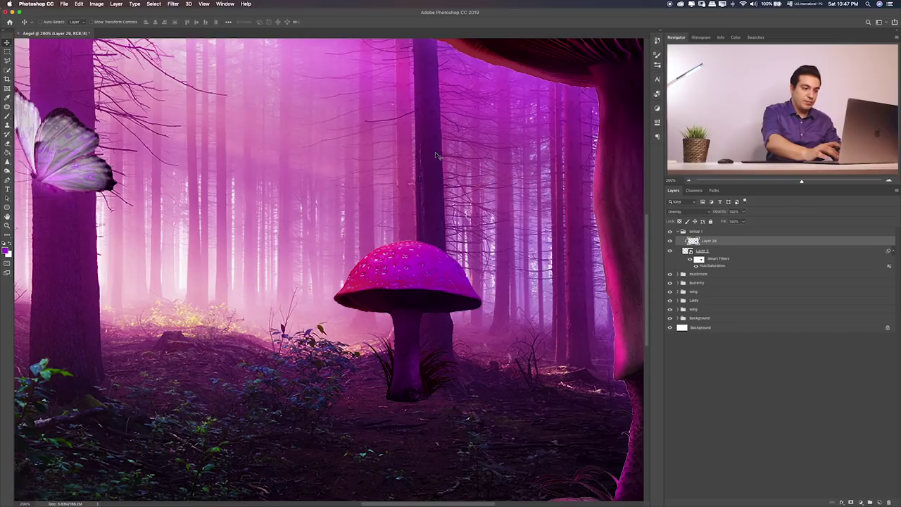
key("shift+plus")
key("shift+plus")
key("shift+plus")
key("shift+minus")
key("shift+minus")
key("shift+plus")
key("shift+plus")
key("shift+plus")
key("shift+plus")
key("shift+plus")
key("shift+plus")
key("shift+plus")
key("shift+plus")
key("shift+plus")
key("shift+plus")
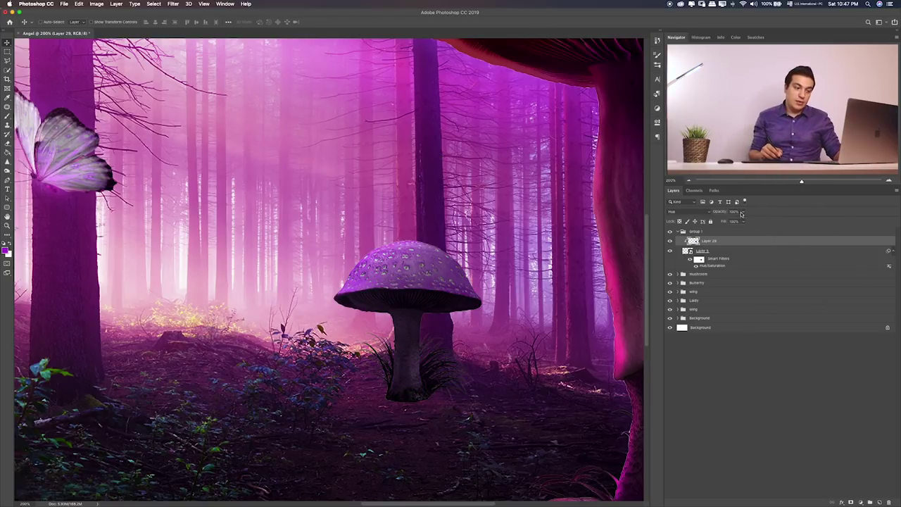
key("e")
left_click_drag(422, 253, 409, 317)
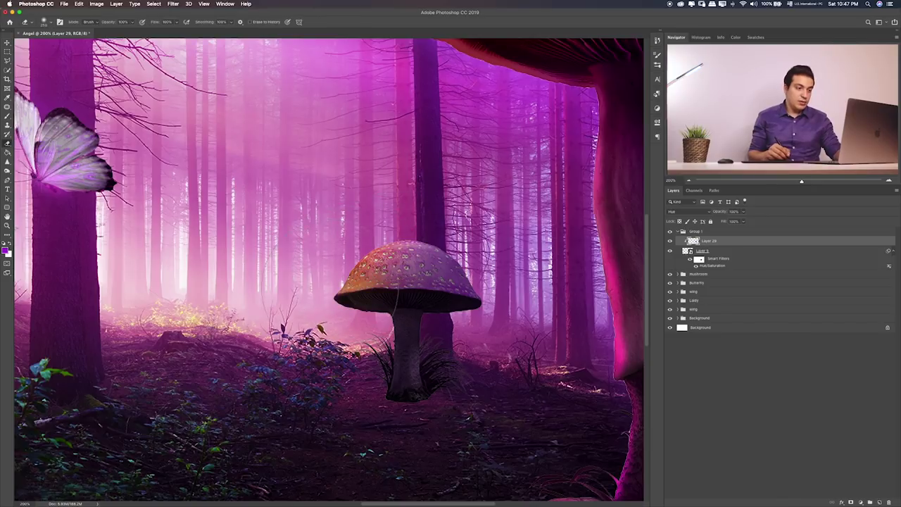
key("ctrl+z")
- Set the purple layer to 81% opacity and move the mushroom slightly higher and left
left_click(744, 212)
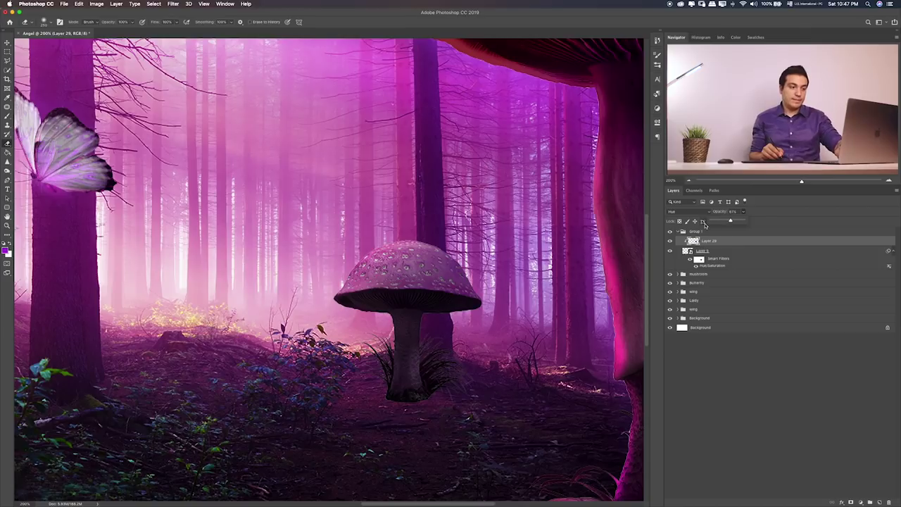
key("ctrl+0")
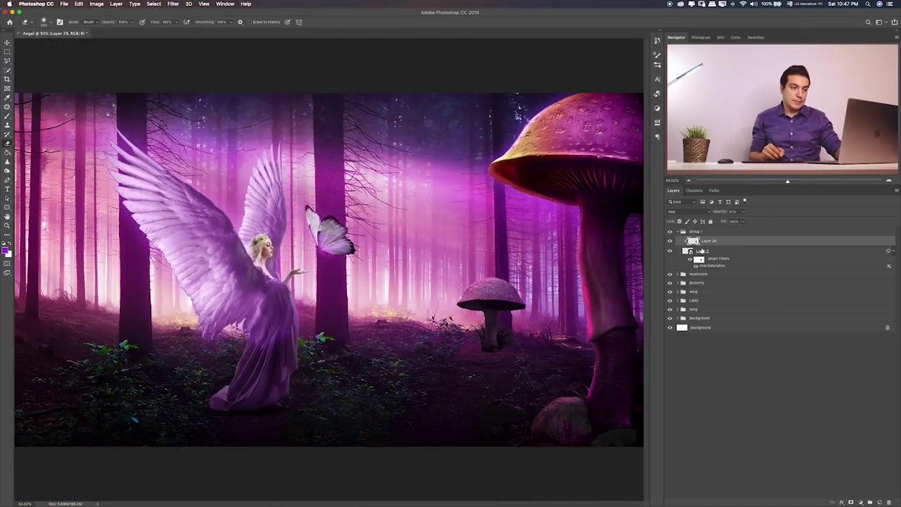
left_click(726, 252, "shift")
key("v")
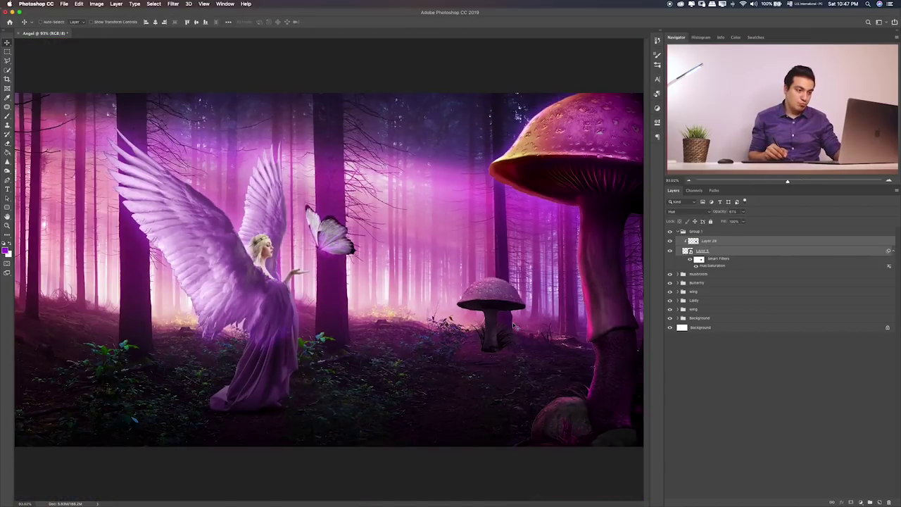
left_click_drag(514, 326, 513, 321)
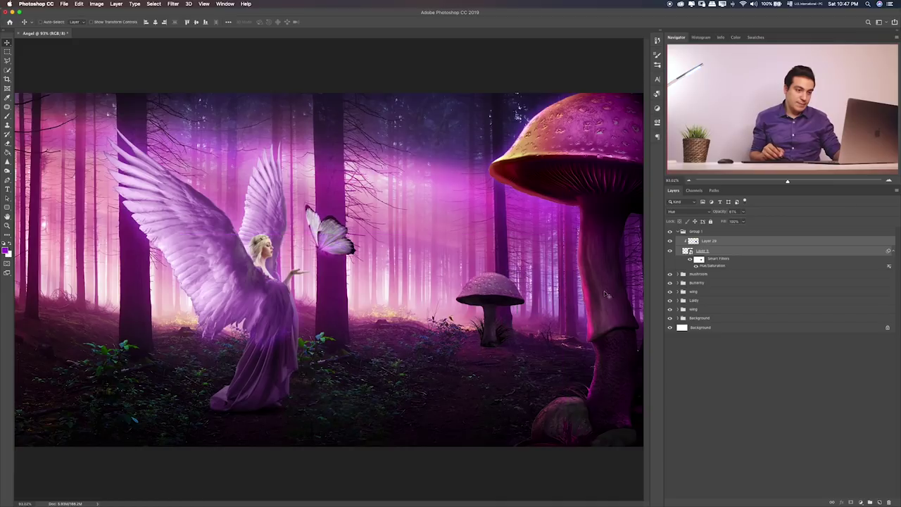
left_click(720, 253)
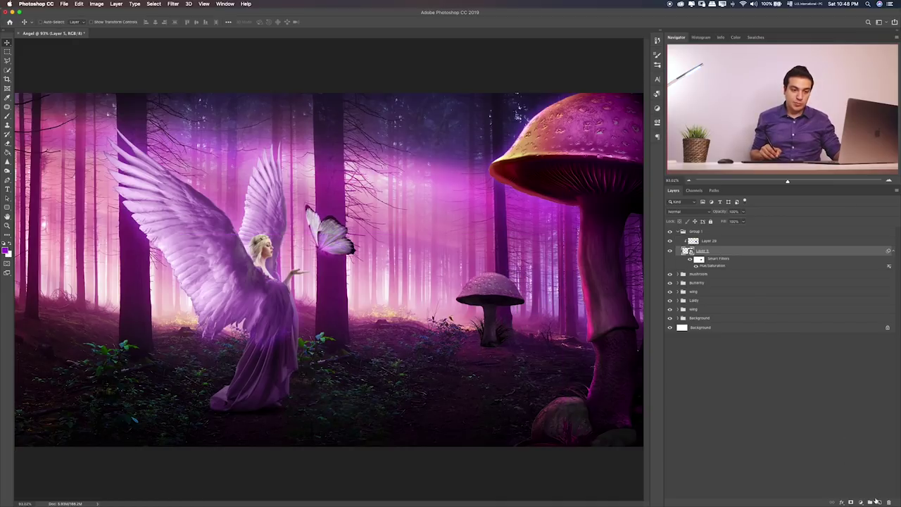
- Add a new layer in Group 1 and paint over the small mushroom's cap
left_click(877, 501)
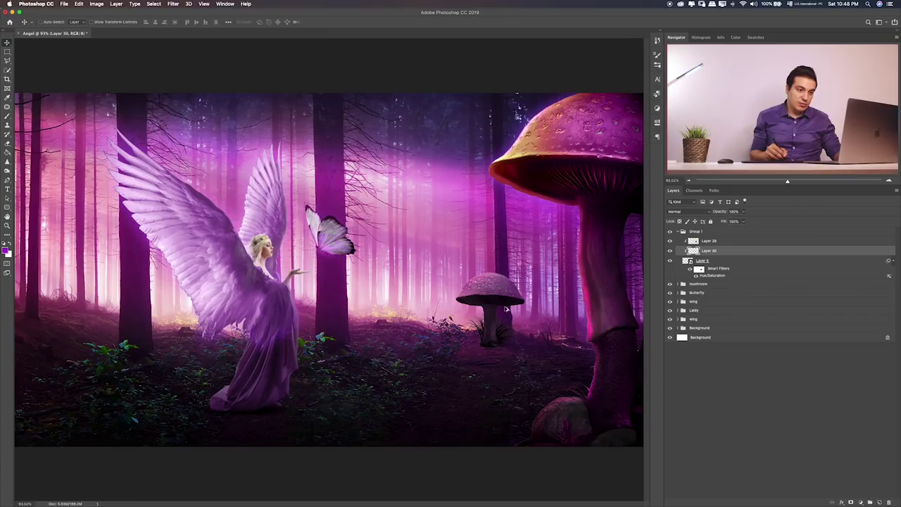
key("b")
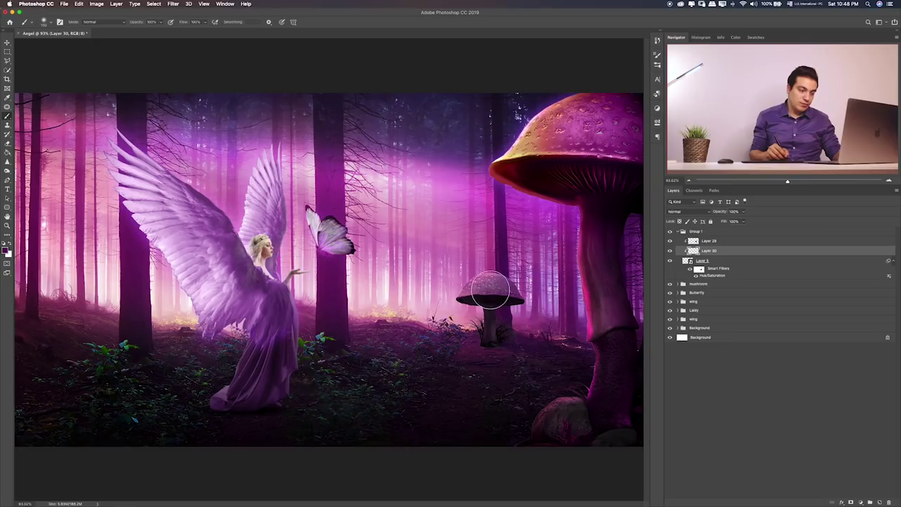
mouse_move(489, 287)
left_mouse_down()
mouse_move(496, 290)
mouse_move(468, 292)
mouse_move(495, 288)
mouse_move(483, 321)
mouse_move(491, 289)
left_mouse_up()
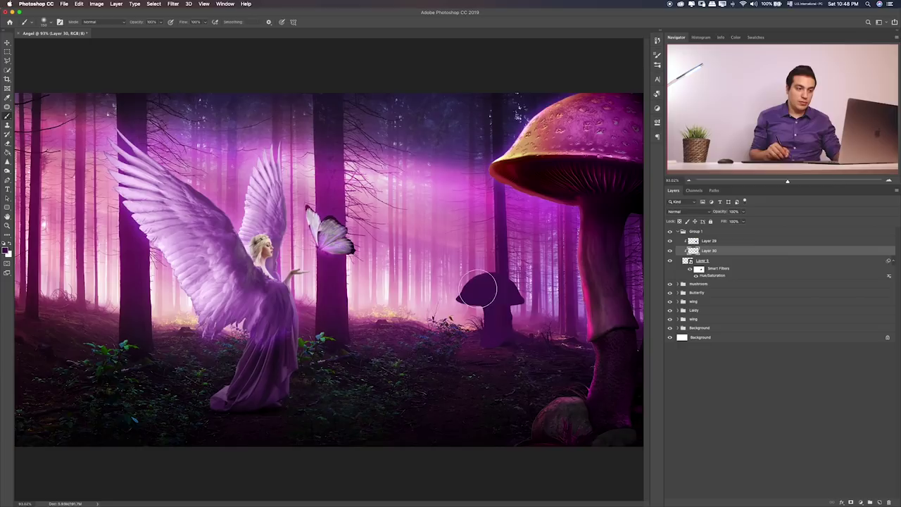
- Set the new layer to Color Dodge so the cap glows pink, undoing an eraser stroke
key("v")
key("shift+alt+k")
key("shift+plus")
key("shift+plus")
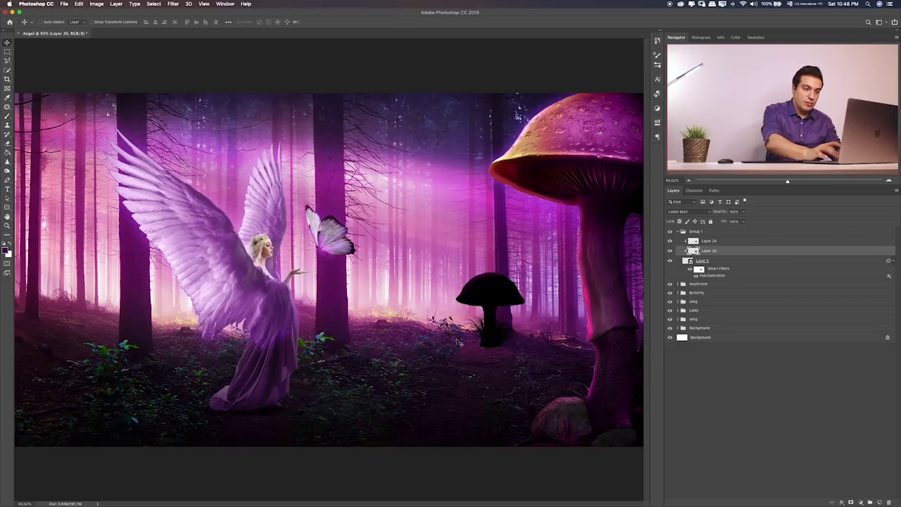
key("shift+plus")
key("shift+plus")
key("shift+plus")
key("shift+plus")
key("shift+plus")
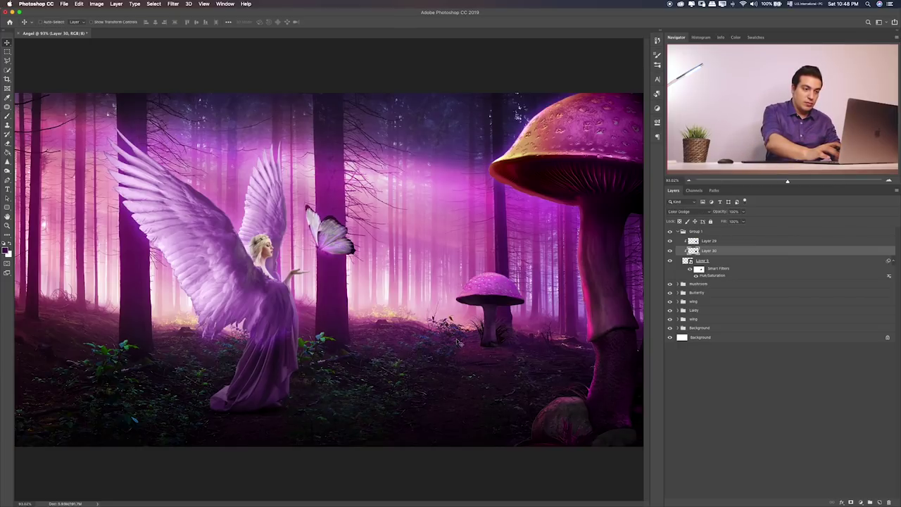
key("shift+plus")
key("shift+minus")
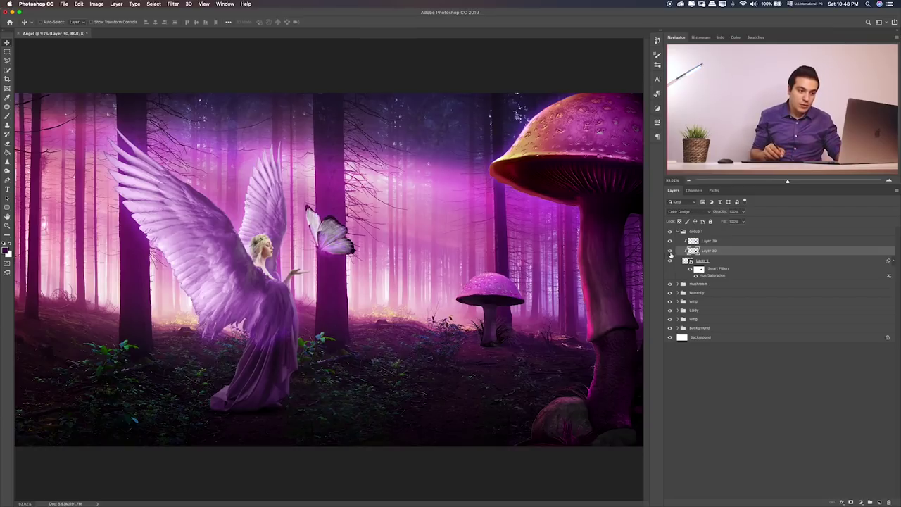
key("shift+minus")
key("shift+plus")
key("e")
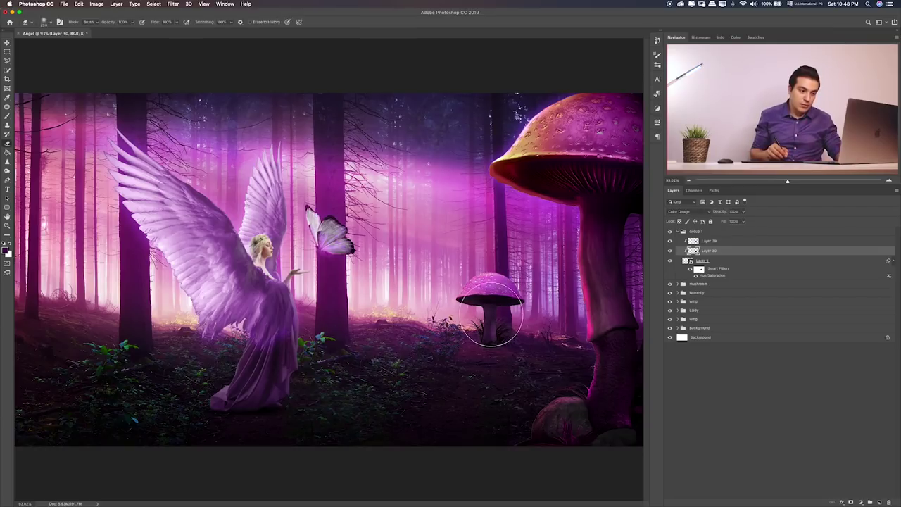
key("ctrl+z")
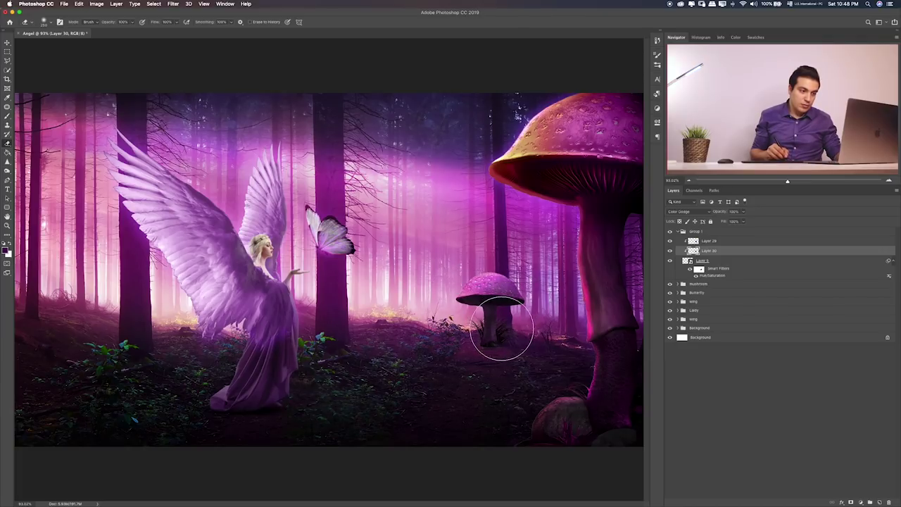
- On a new layer in the mushroom group, paint a black patch under the small mushroom
left_click(742, 283)
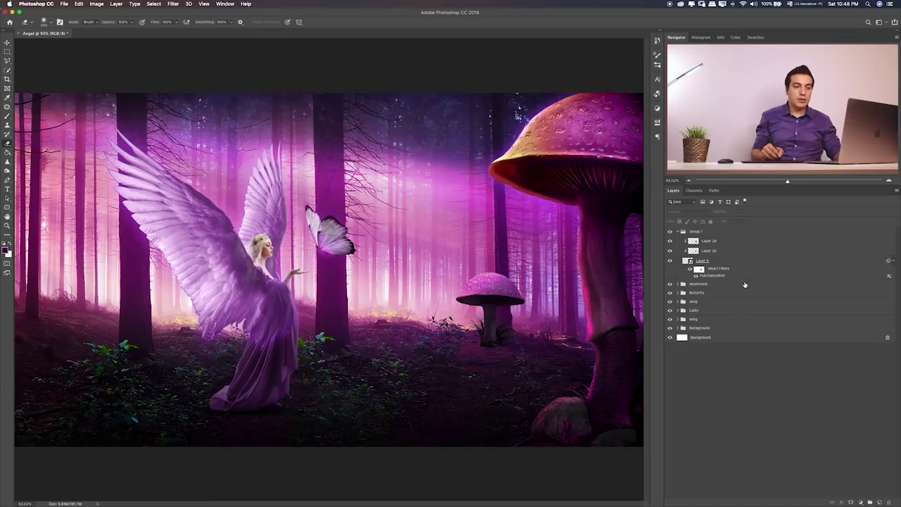
left_click(880, 502)
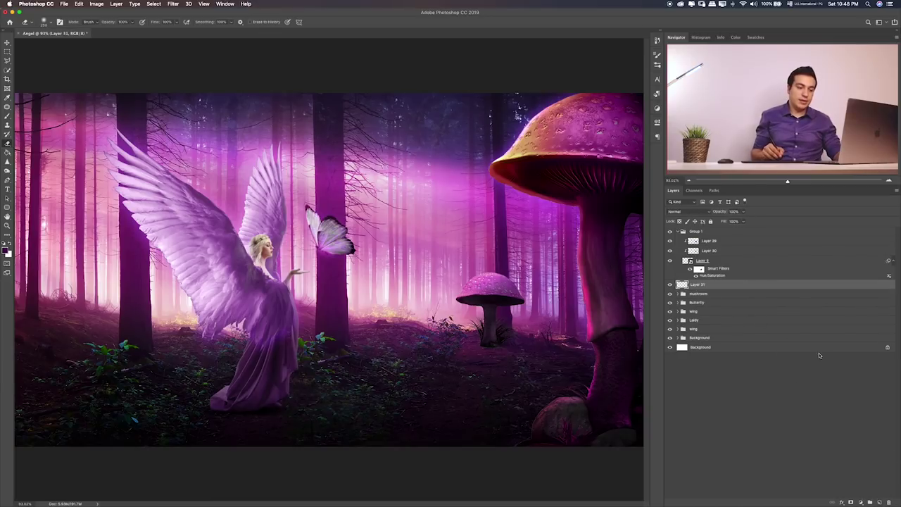
key("b")
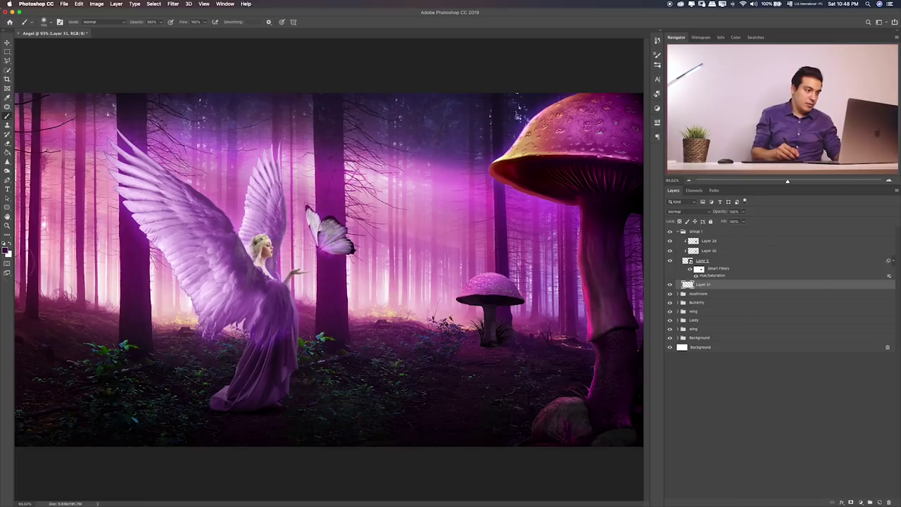
left_click(5, 250)
left_click_drag(342, 144, 318, 152)
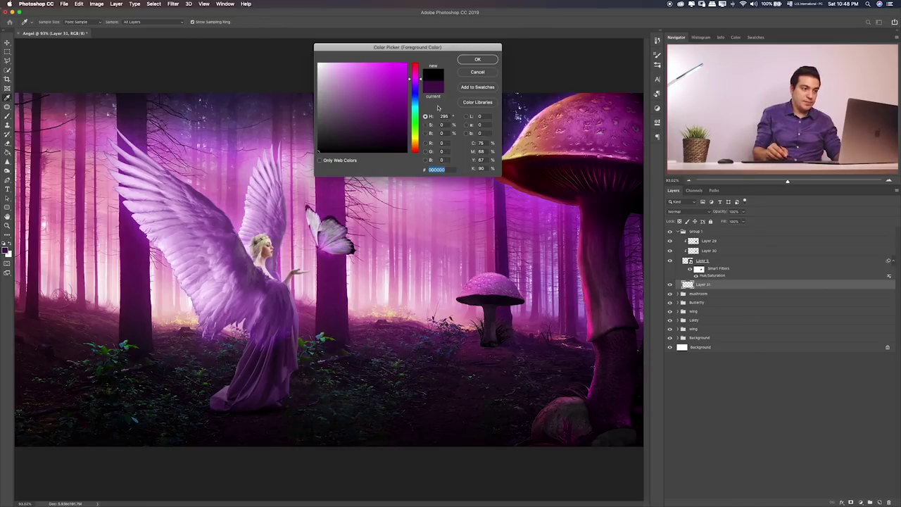
left_click(477, 59)
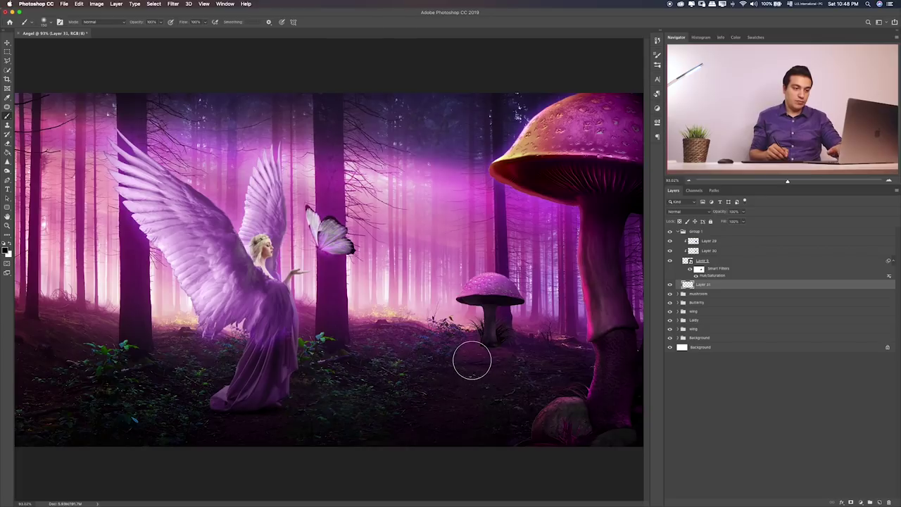
mouse_move(473, 357)
left_mouse_down()
mouse_move(476, 371)
mouse_move(505, 345)
left_mouse_up()
- Squash the black patch into a flat contact shadow and zoom in closer
key("ctrl+t")
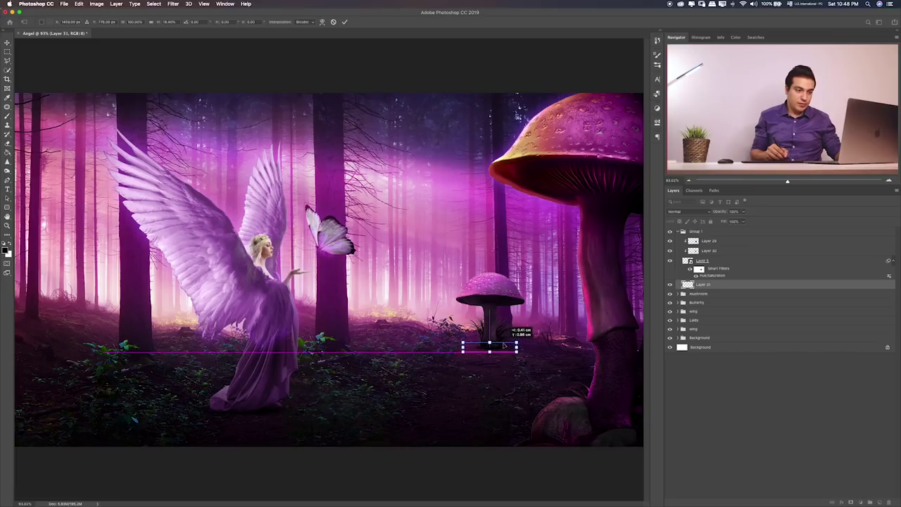
key("Return")
key("ctrl+plus")
key("ctrl+plus")
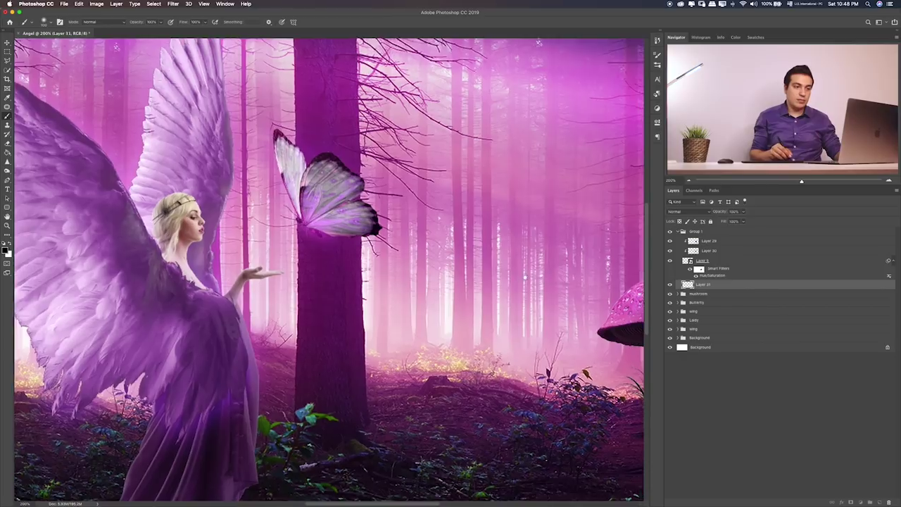
scroll(493, 240, "right", 10)
- Add an empty Layer 32 above the small mushroom's Layer 5, then reselect Layer 31
key("v")
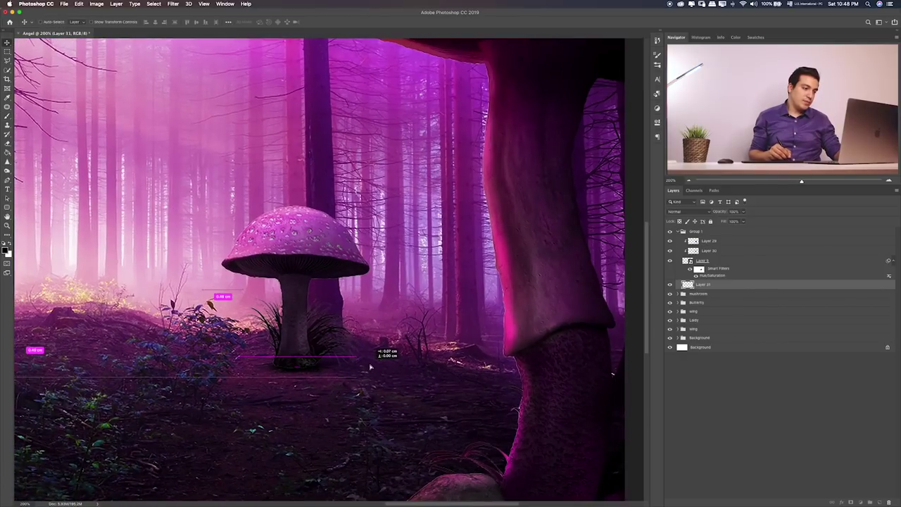
left_click(734, 263)
left_click(880, 502)
key("b")
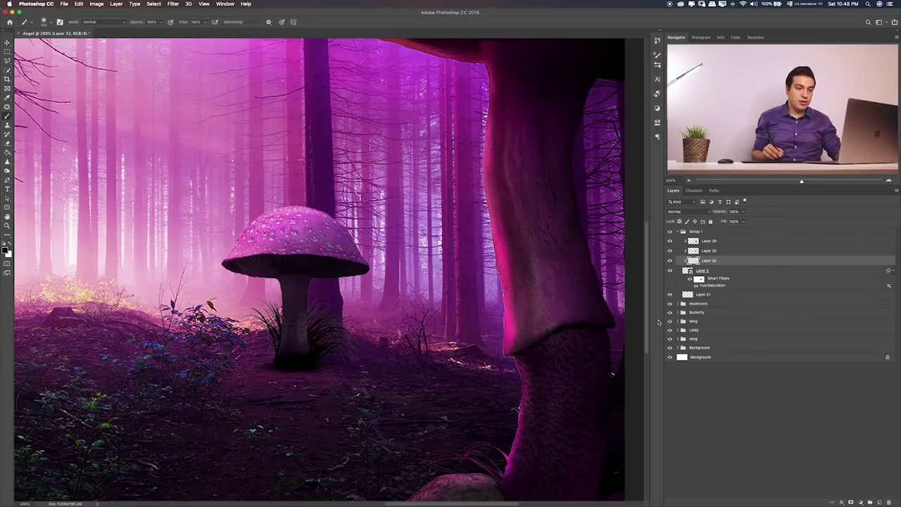
left_click(713, 296)
key("v")
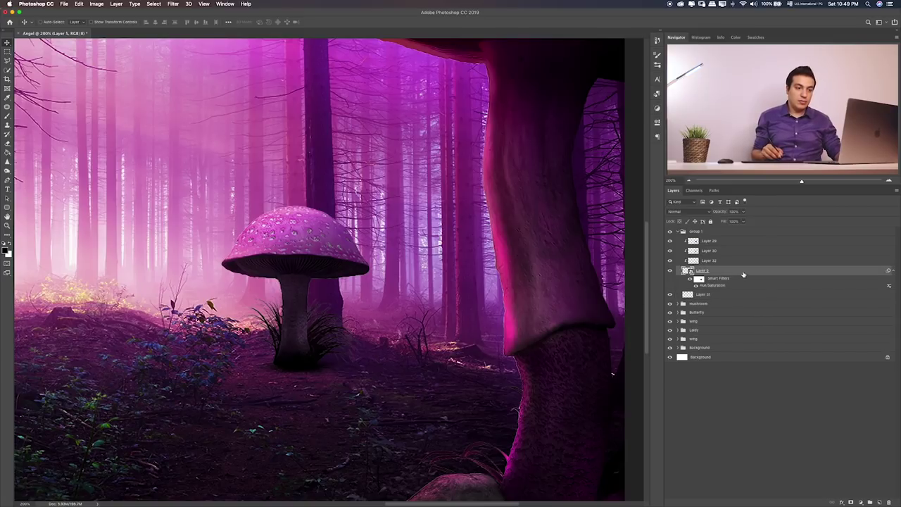
- Duplicate Layer 5 as a smart object and give it a near-black Color Overlay
left_click_drag(735, 274, 746, 290)
right_click(812, 302)
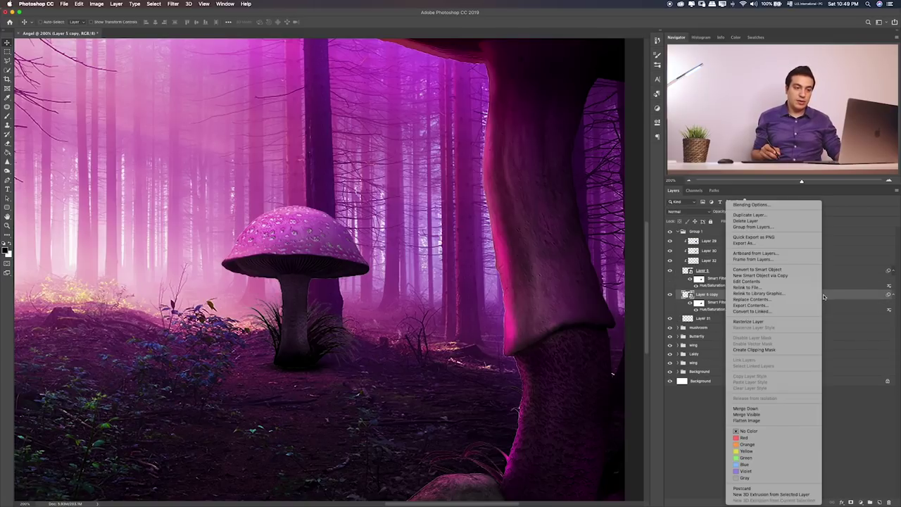
left_click(789, 271)
double_click(831, 296)
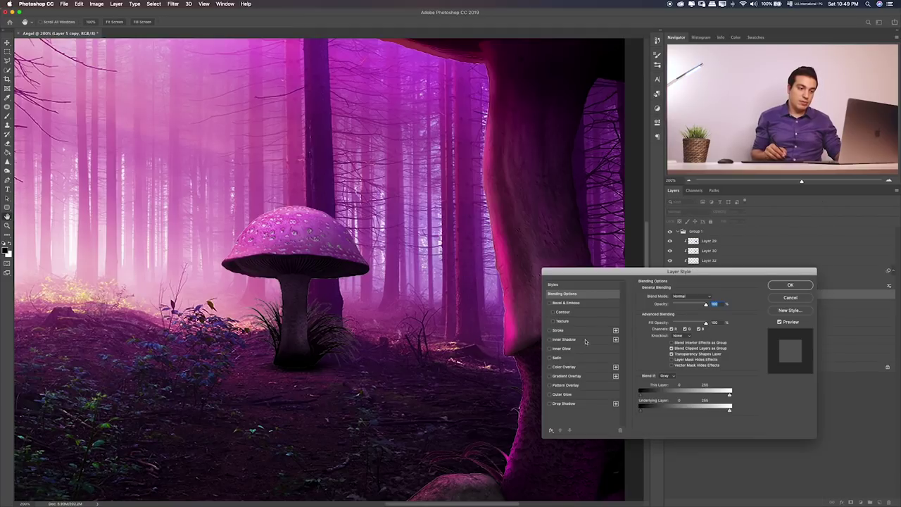
left_click(575, 366)
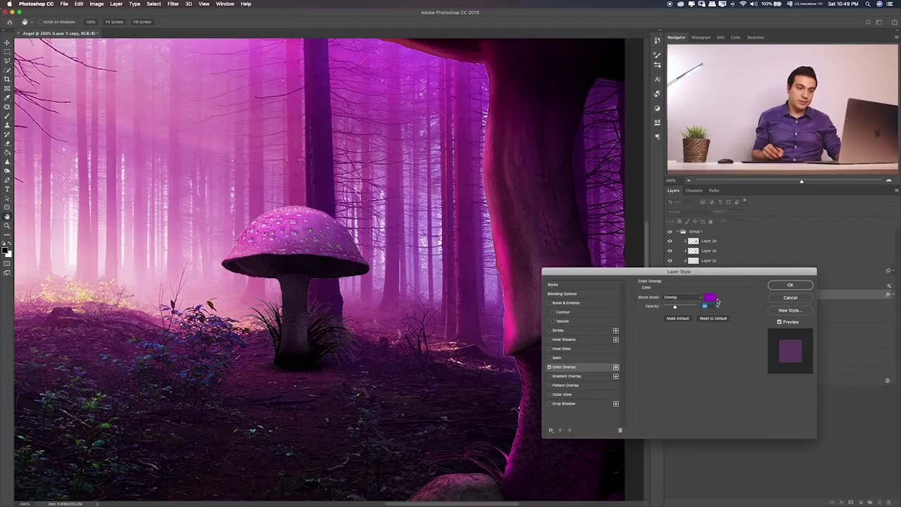
left_click(711, 299)
left_click_drag(369, 136, 283, 163)
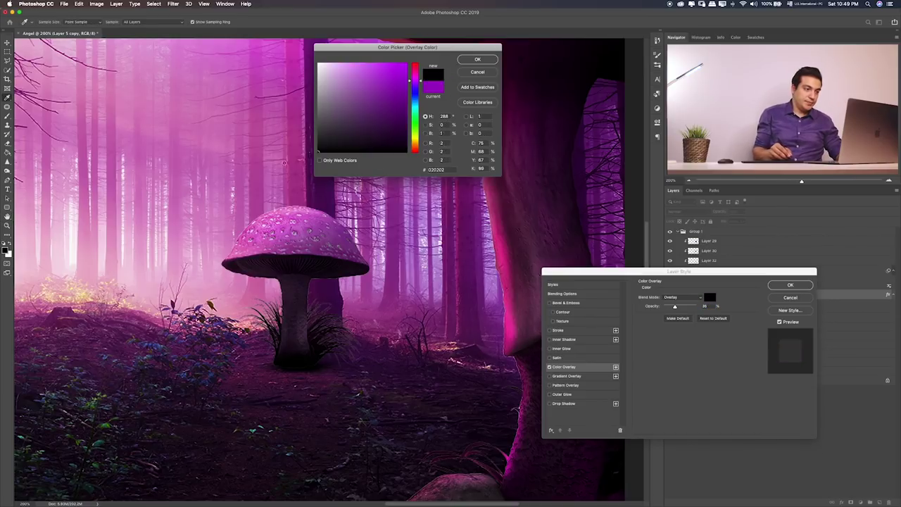
left_click(802, 284)
- Make an independent smart object copy and flip and skew it into a ground shadow
right_click(746, 296)
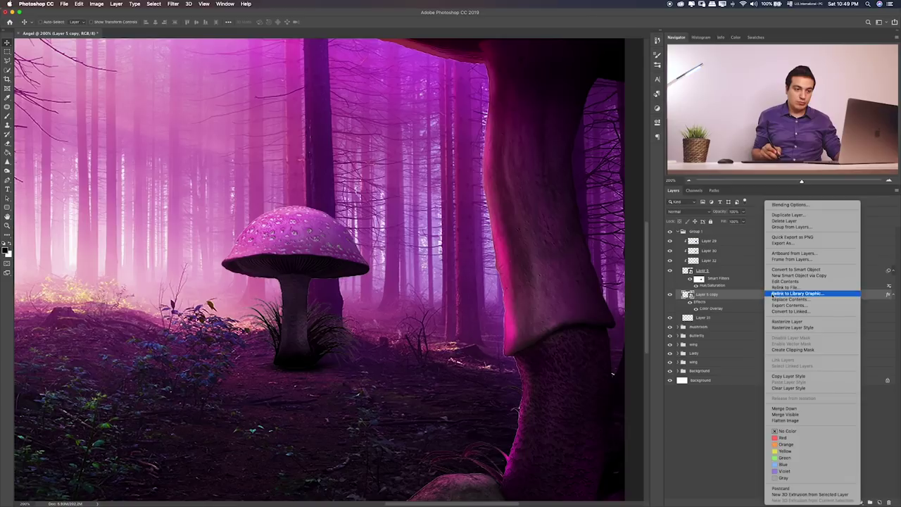
left_click(811, 274)
key("ctrl+t")
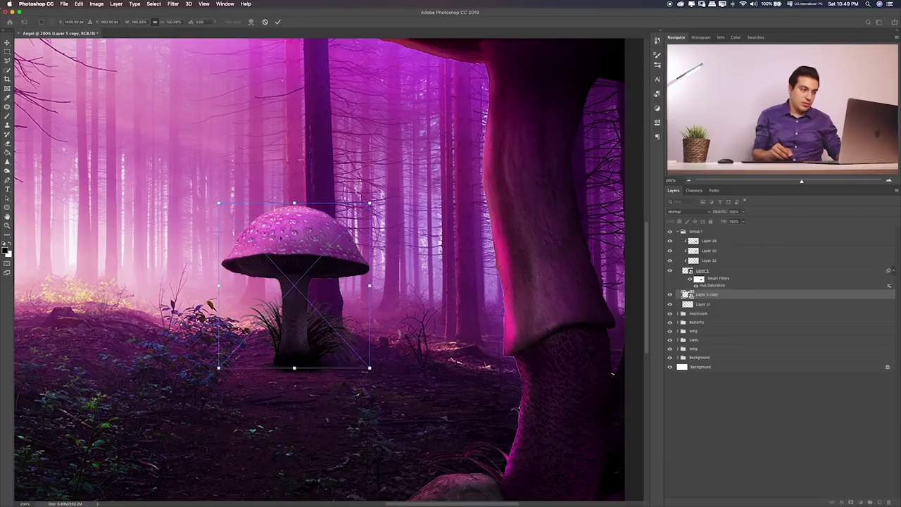
mouse_move(294, 203)
left_mouse_down()
mouse_move(297, 420)
mouse_move(547, 360)
left_mouse_up()
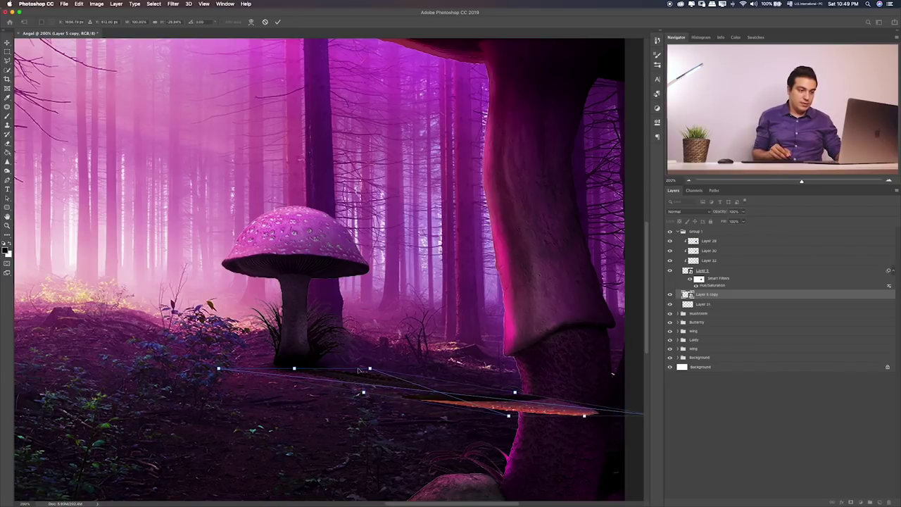
left_click_drag(370, 369, 344, 368)
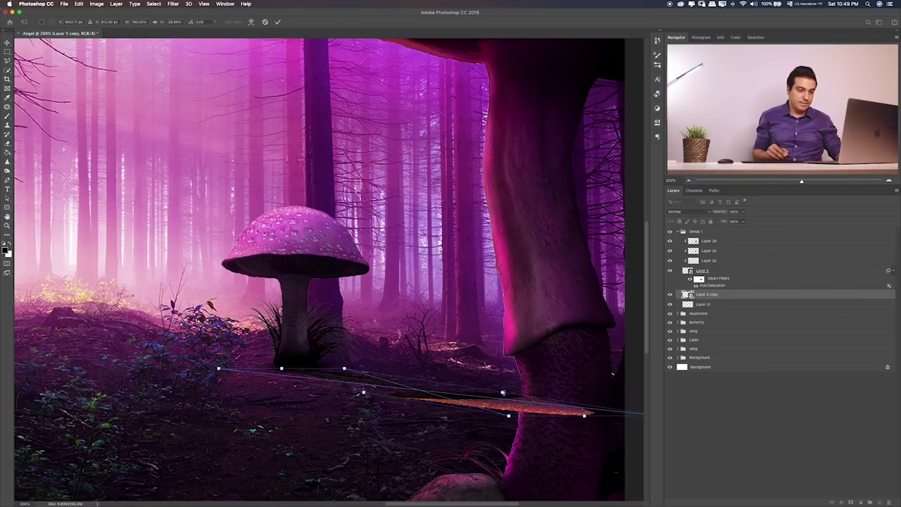
left_click_drag(585, 416, 496, 398)
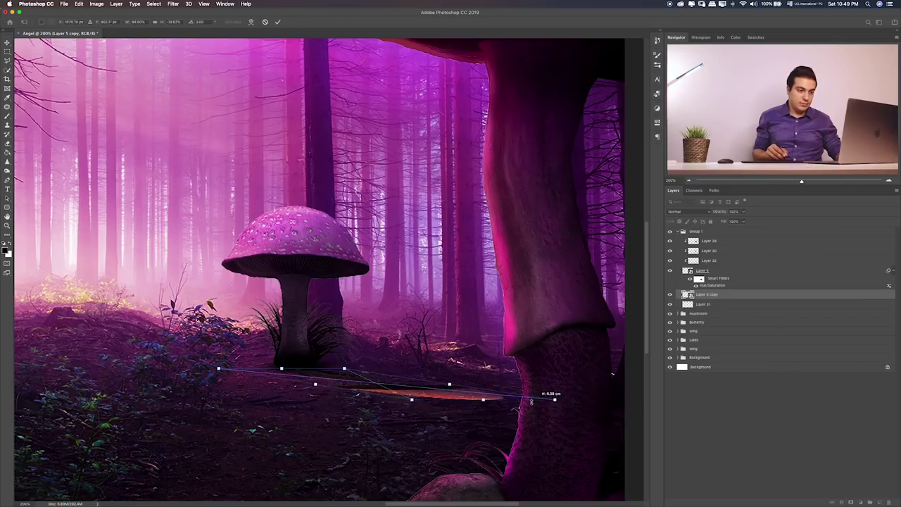
key("Return")
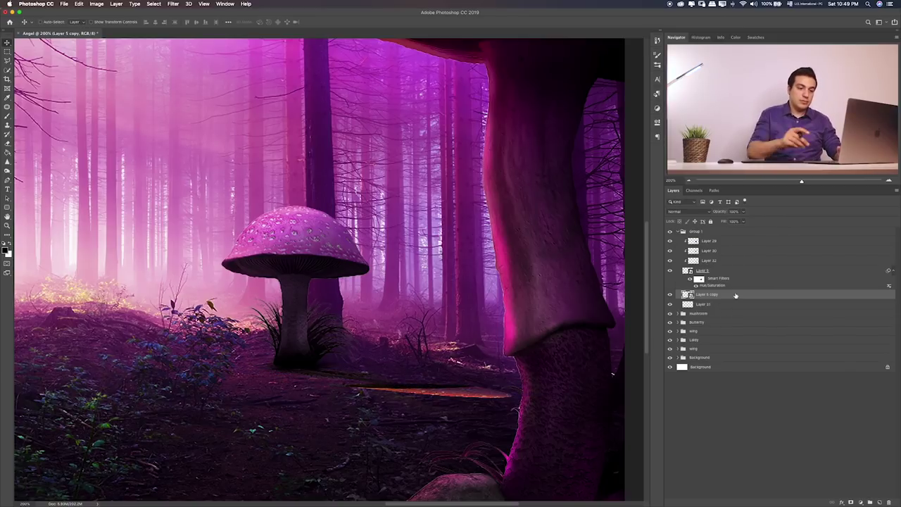
- Set the shadow to Darker Color at 72% opacity and add a layer mask
key("alt+shift+b")
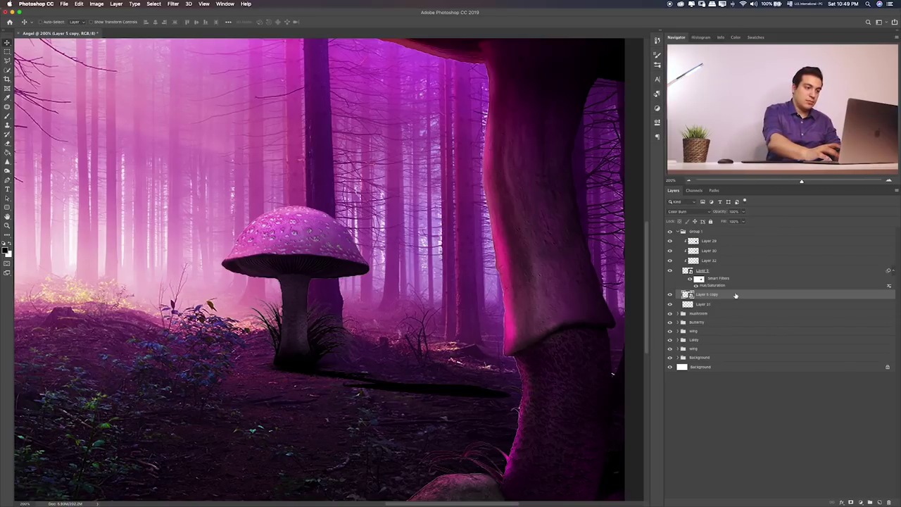
key("shift+plus")
key("shift+plus")
key("shift+plus")
key("ctrl+0")
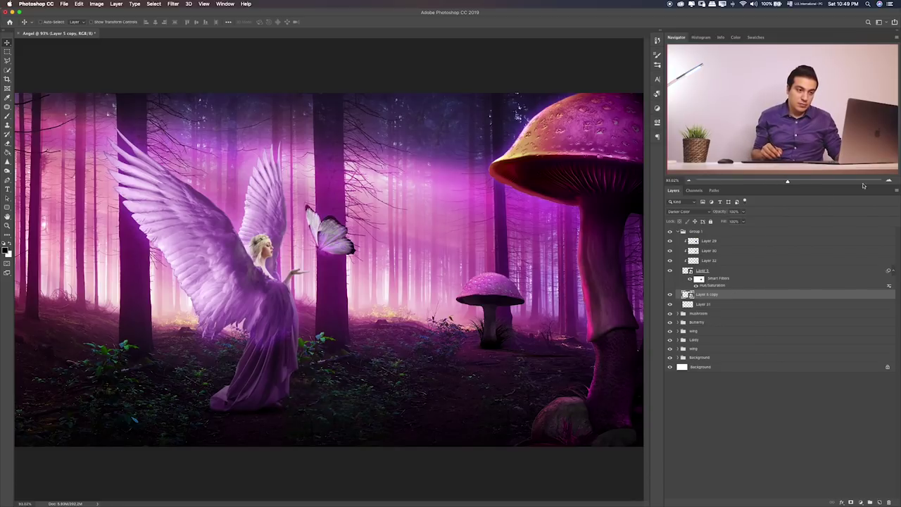
left_click(742, 213)
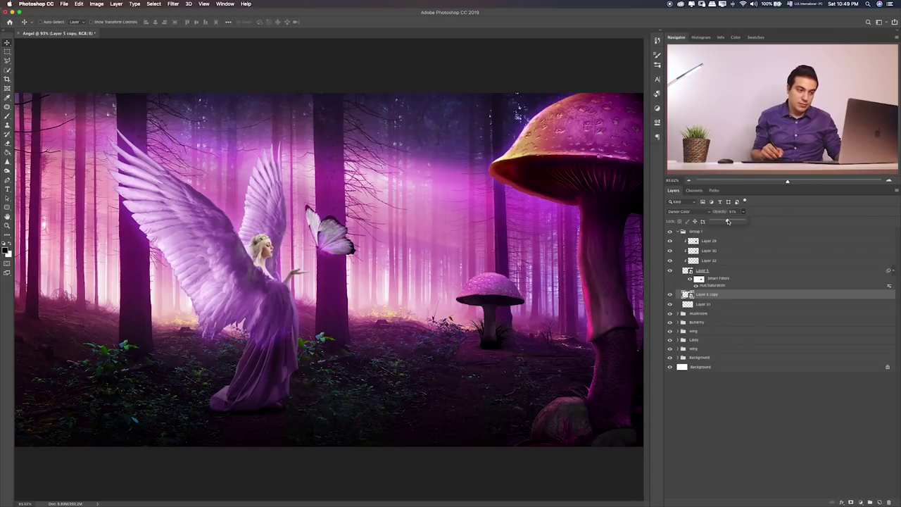
left_click(850, 503)
key("b")
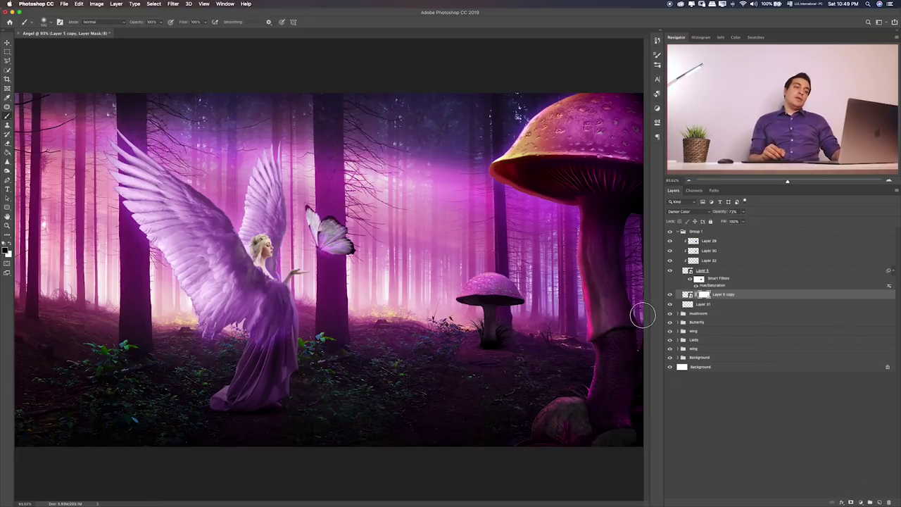
- Lower the small mushroom's Layer 5 opacity to 83%
left_click(704, 273)
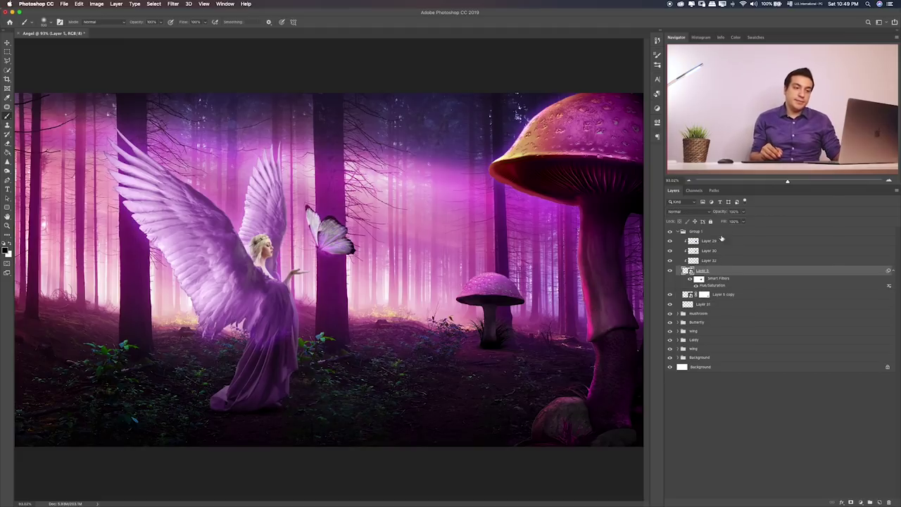
left_click(744, 211)
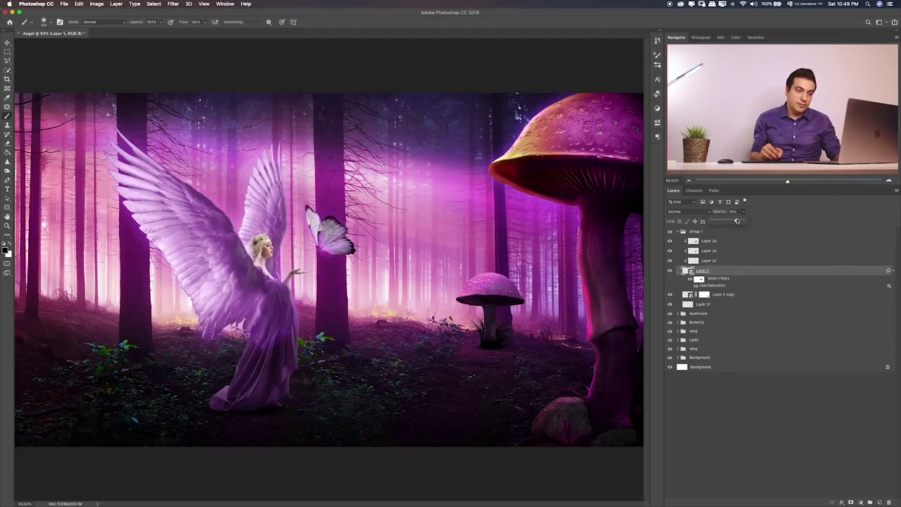
left_click_drag(737, 221, 739, 221)
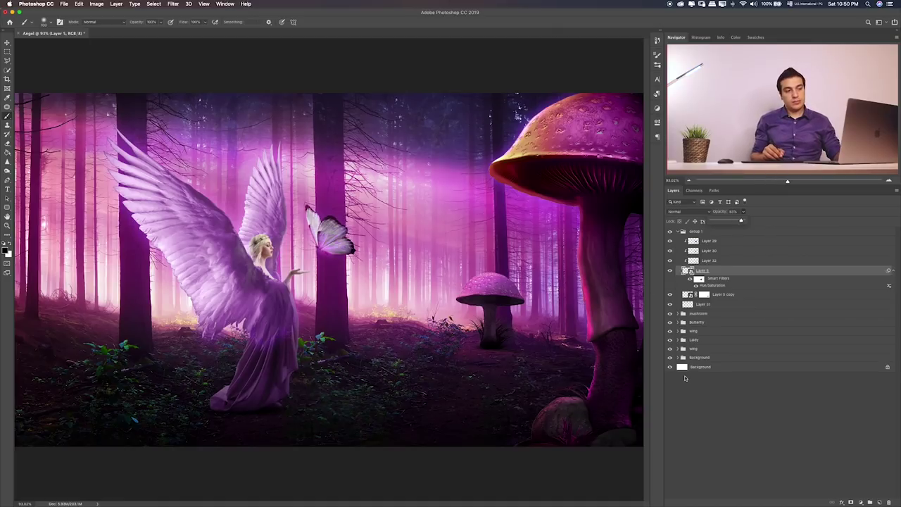
left_click(779, 276)
left_click(878, 496)
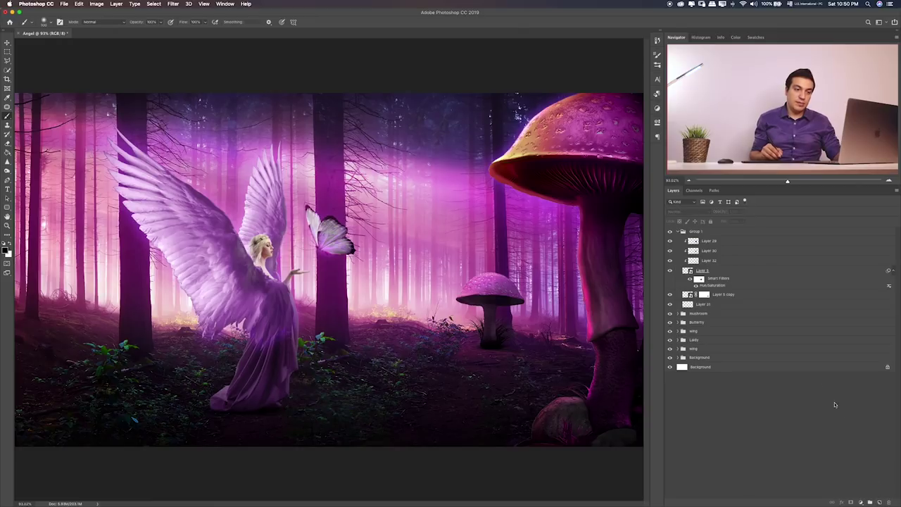
left_click(751, 272)
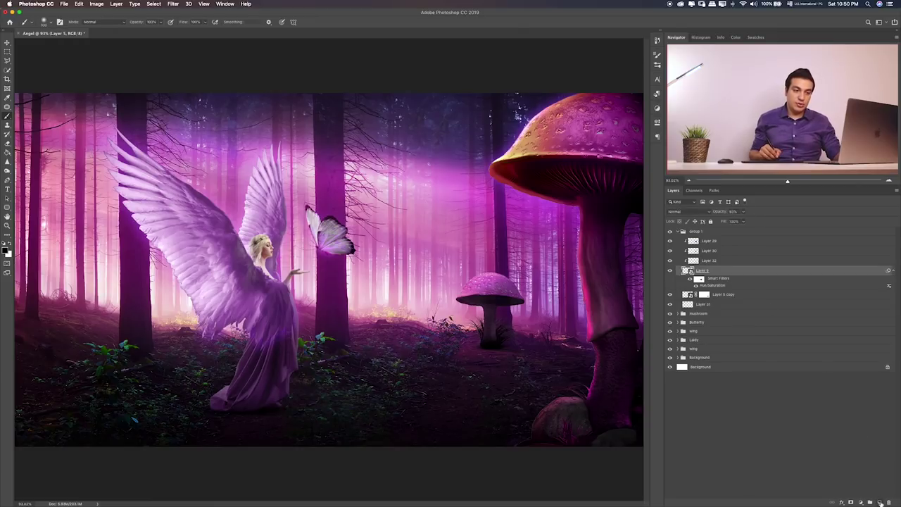
- Paint purple over the small mushroom on a new layer and set it to Color Dodge
left_click(879, 502)
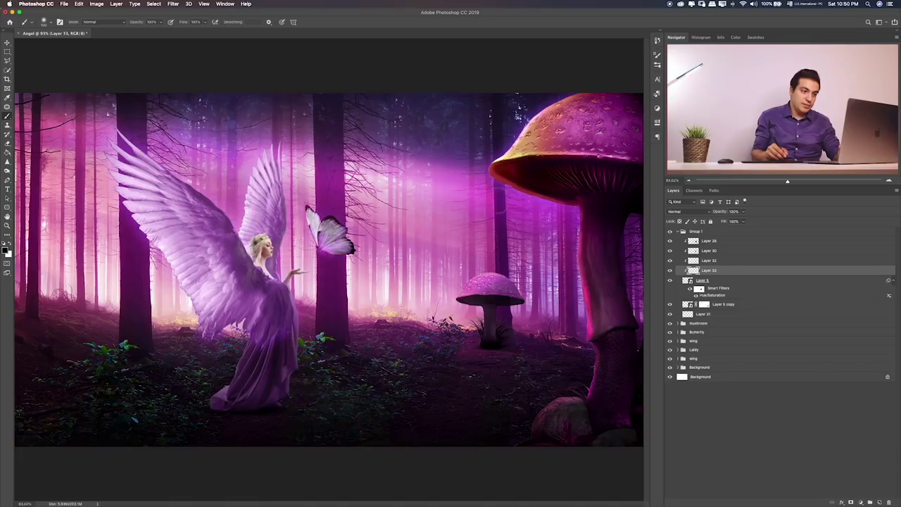
mouse_move(498, 265)
left_mouse_down()
mouse_move(486, 293)
mouse_move(507, 296)
mouse_move(500, 338)
mouse_move(508, 310)
left_mouse_up()
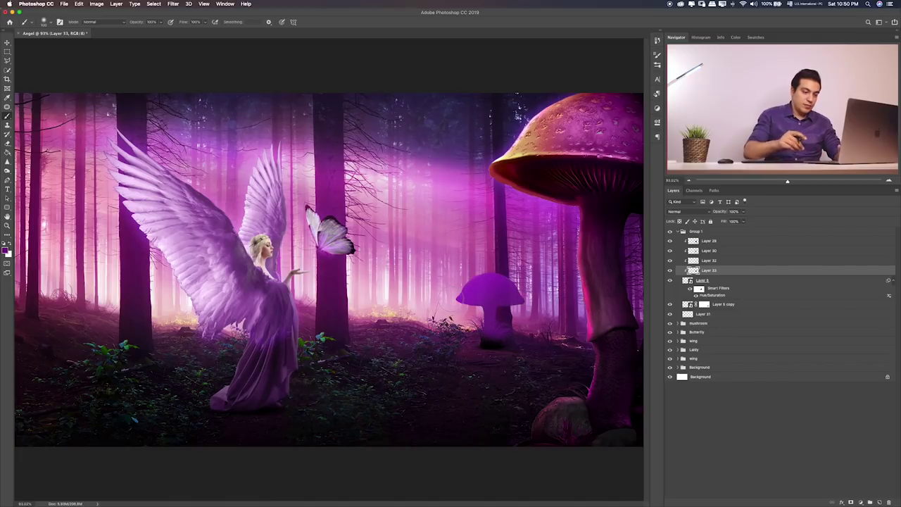
key("v")
key("shift+alt+m")
key("shift+plus")
key("shift+plus")
key("shift+plus")
key("shift+plus")
key("shift+plus")
key("shift+plus")
key("shift+plus")
key("shift+plus")
key("shift+minus")
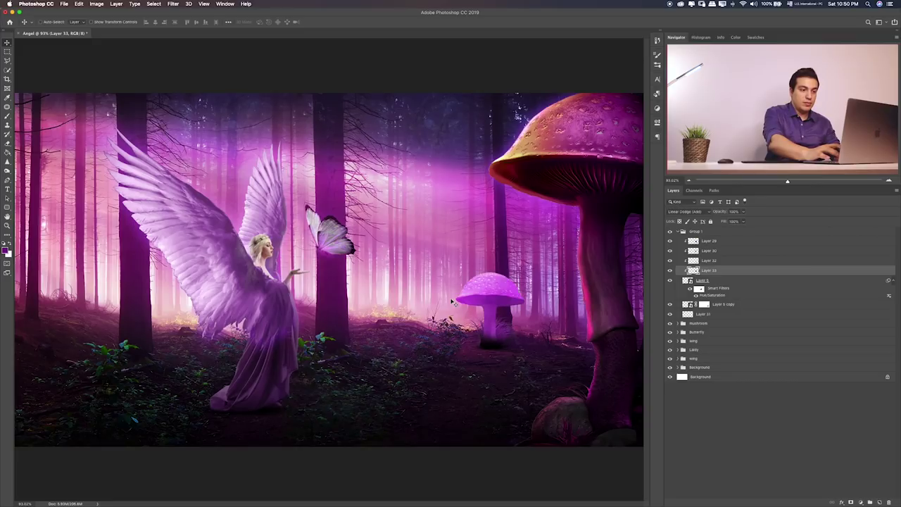
key("shift+minus")
key("shift+plus")
key("shift+minus")
key("e")
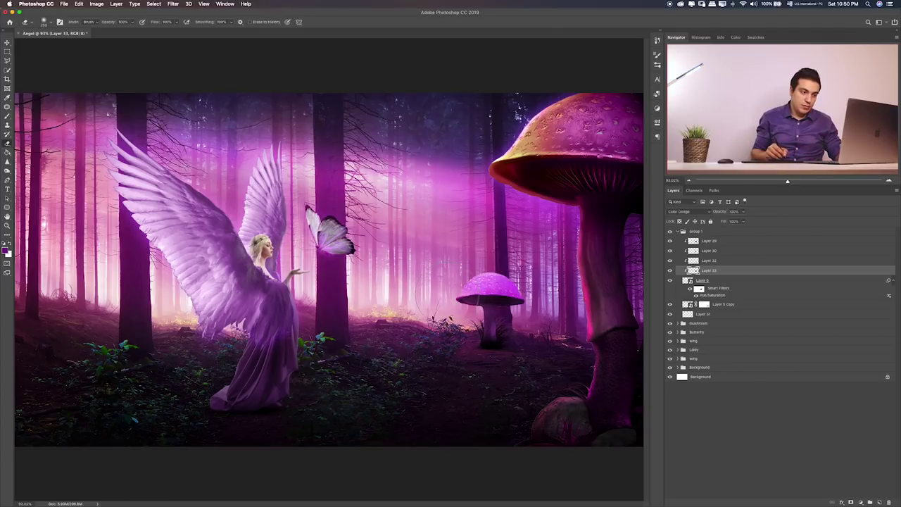
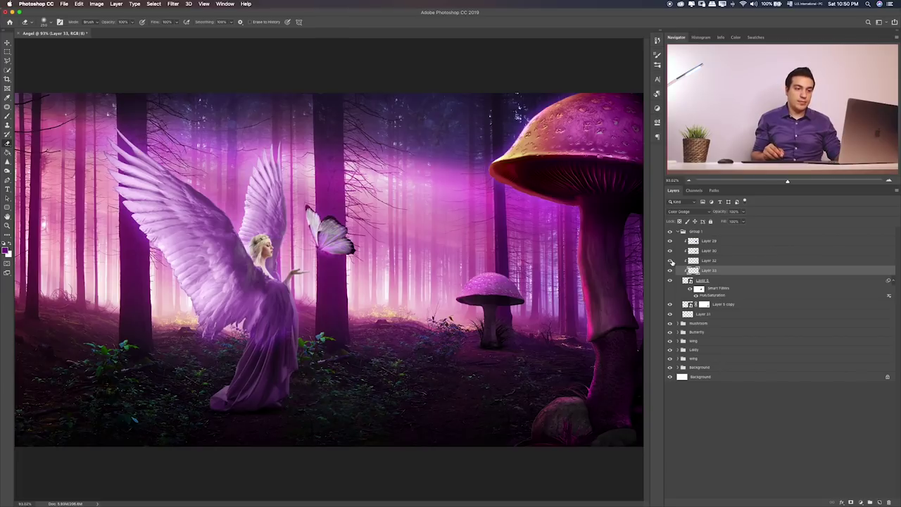
- Darken and desaturate the small mushroom on Layer 5 with a Hue/Saturation adjustment
left_click(669, 251)
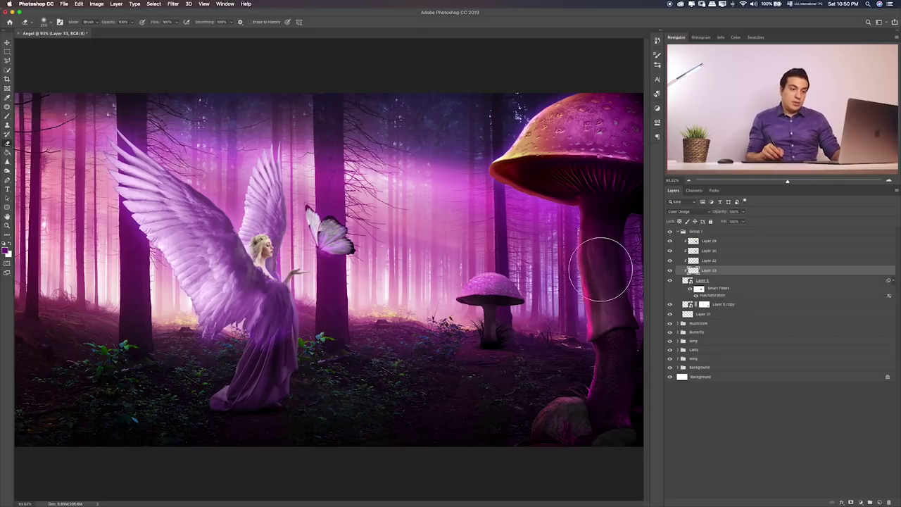
left_click(718, 281)
left_click(743, 212)
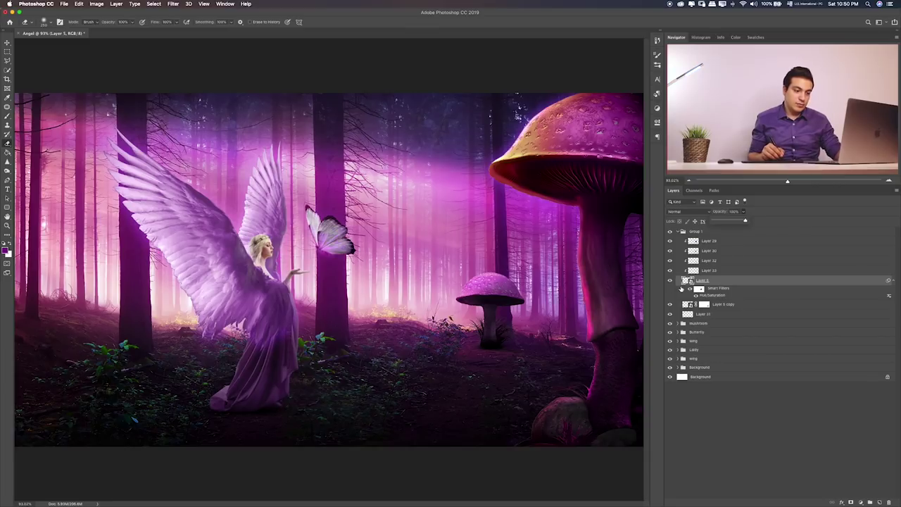
key("ctrl+u")
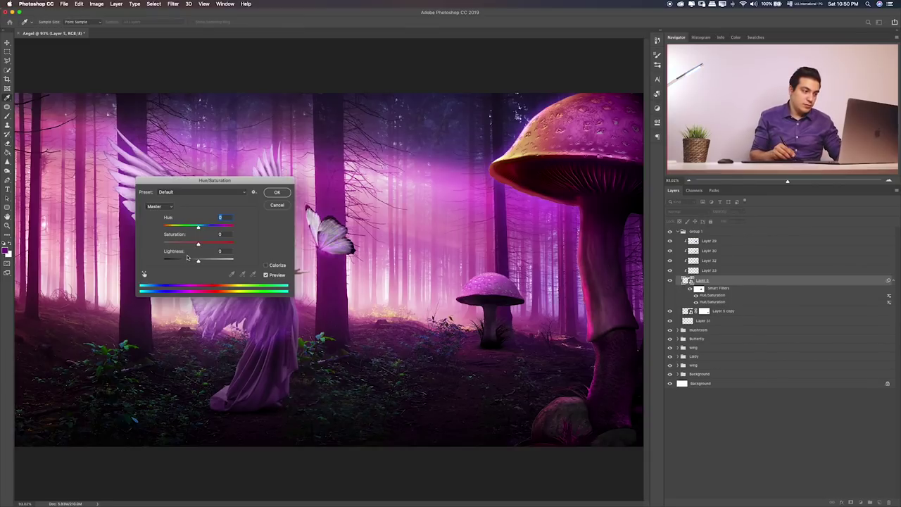
left_click_drag(185, 263, 181, 262)
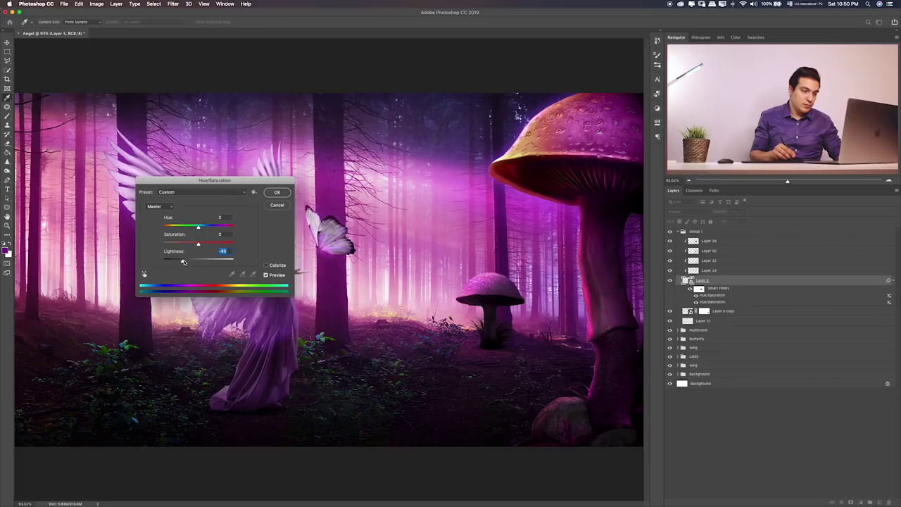
mouse_move(198, 244)
left_mouse_down()
mouse_move(178, 244)
mouse_move(194, 244)
left_mouse_up()
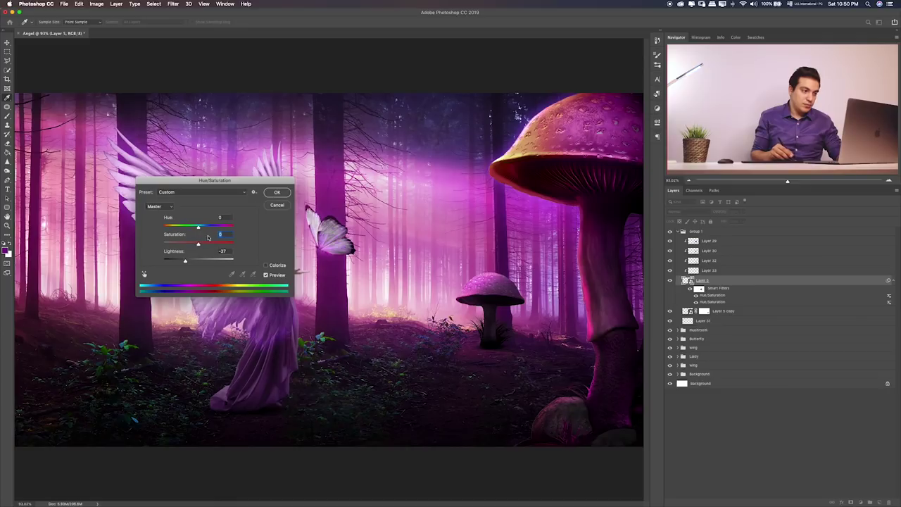
left_click(277, 193)
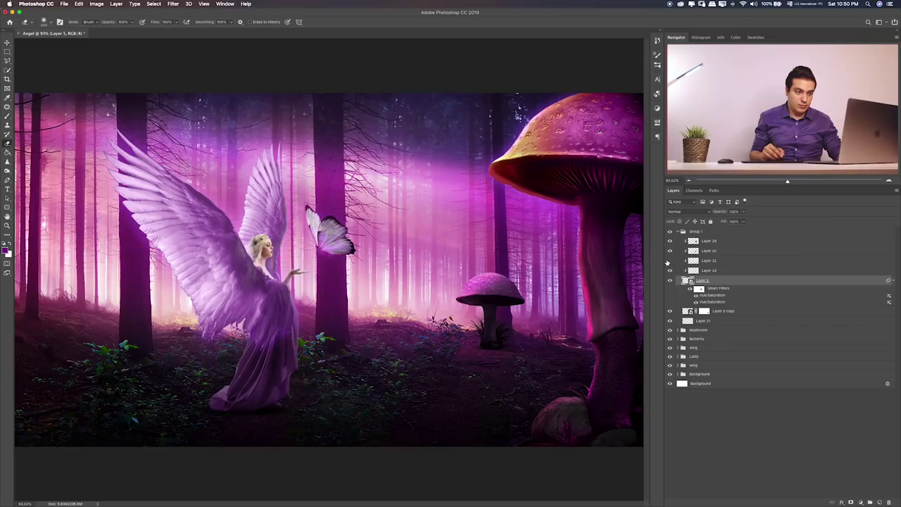
- Keep Layer 30 at 63% opacity and lower Layer 29's opacity to 40%
left_click(669, 250)
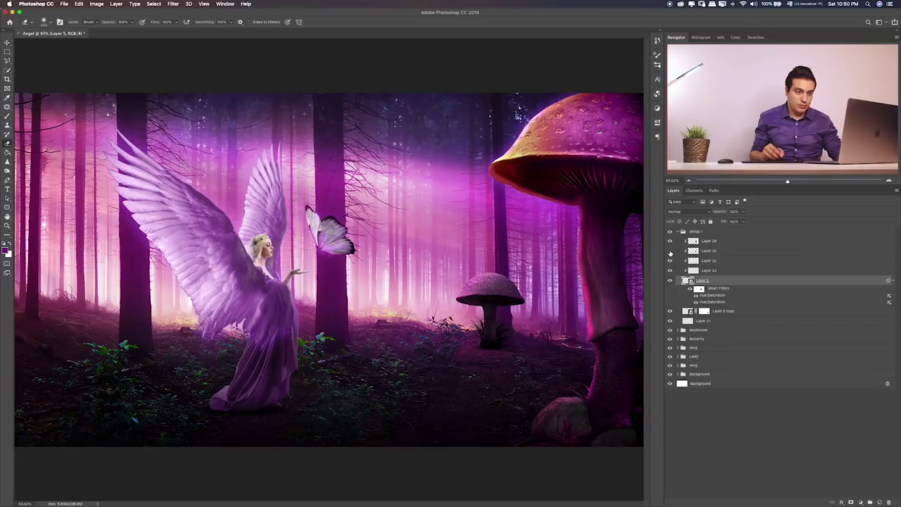
left_click(669, 250)
left_click(706, 250)
left_click(744, 212)
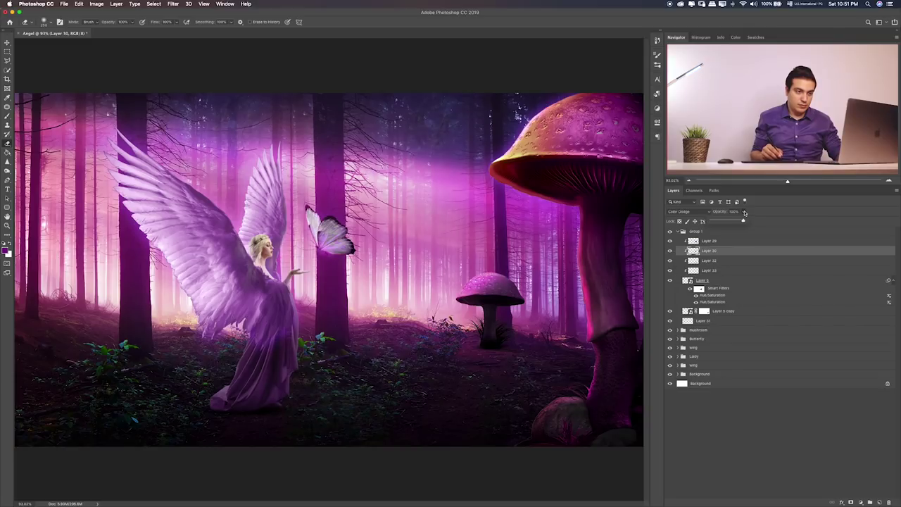
left_click(669, 243)
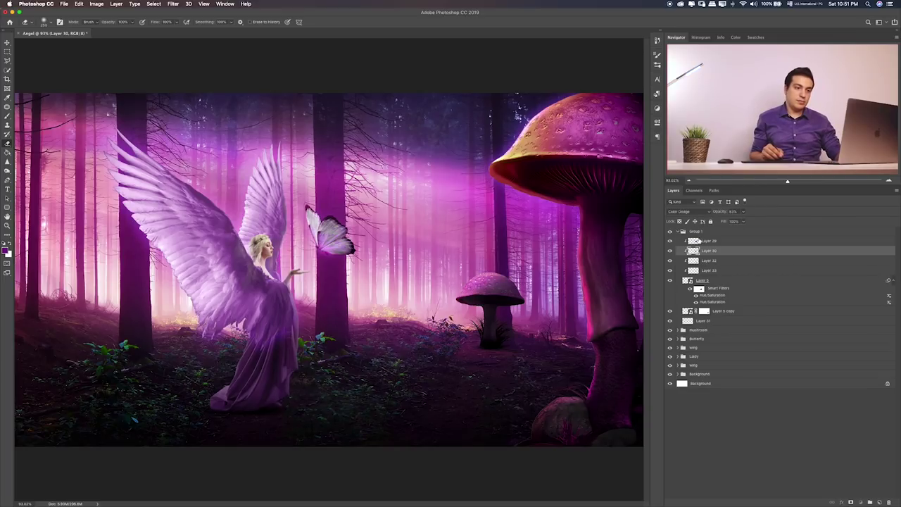
left_click(701, 241)
left_click_drag(744, 212, 737, 222)
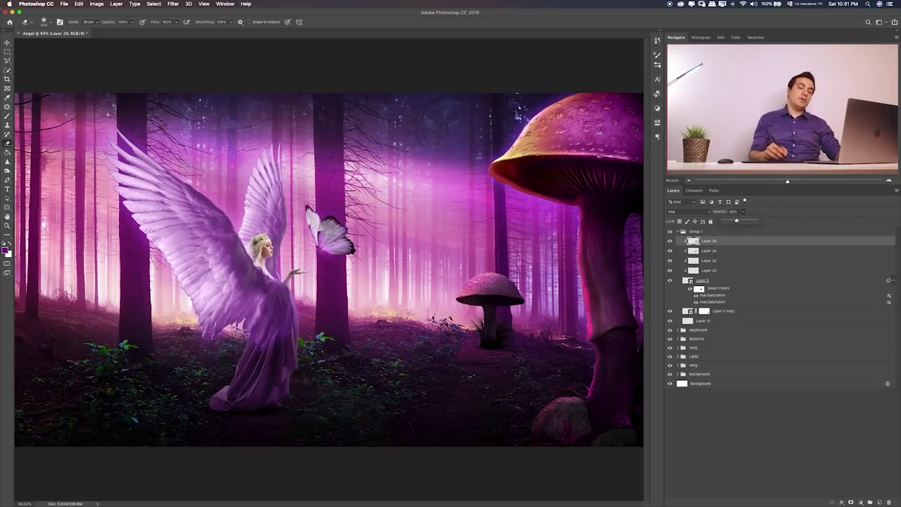
- Zoom to 200% on the scene and reselect the small mushroom's Layer 5
key("ctrl+plus")
key("ctrl+plus")
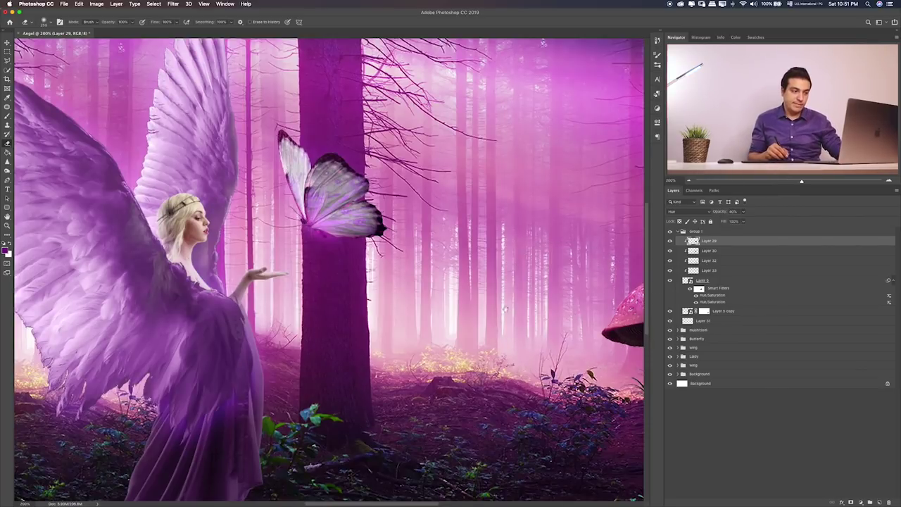
scroll(504, 309, "right", 10)
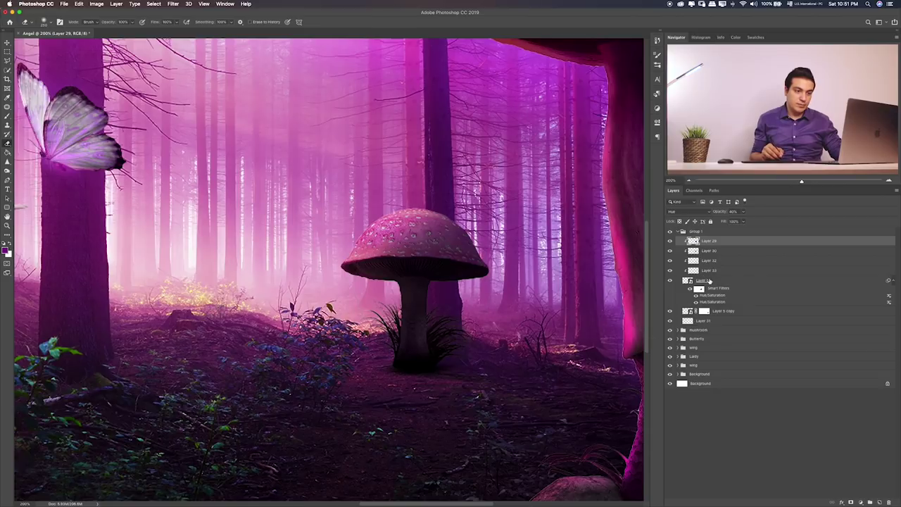
left_click(709, 280)
- On new Layer 34, paint dark purple shading over the mushroom cap and try blend modes
left_click(879, 501)
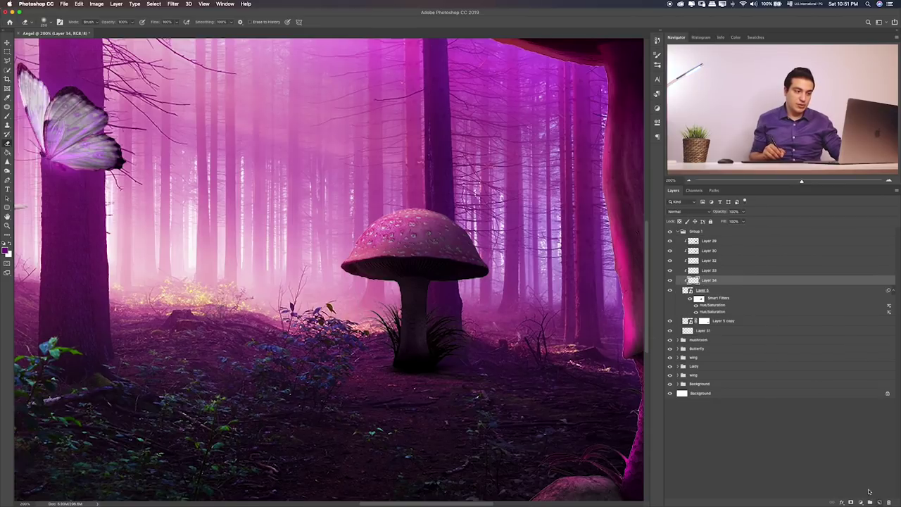
key("b")
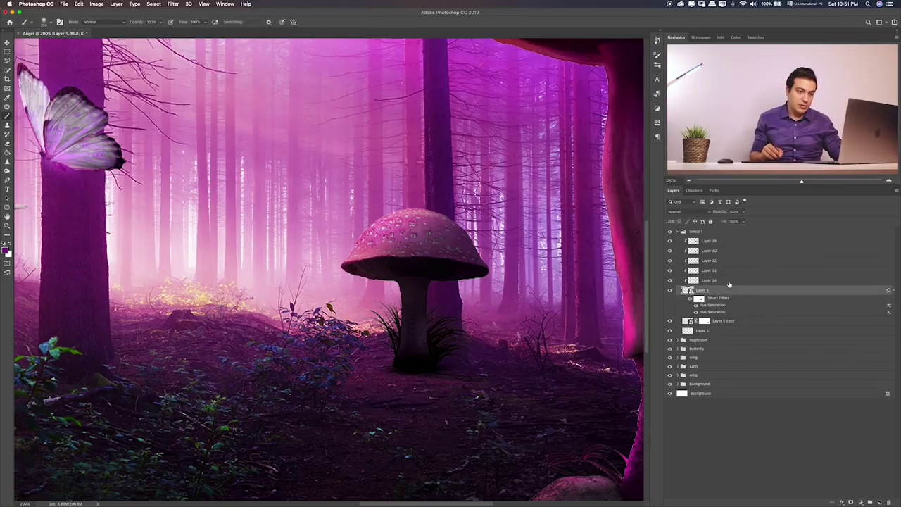
left_click(708, 280)
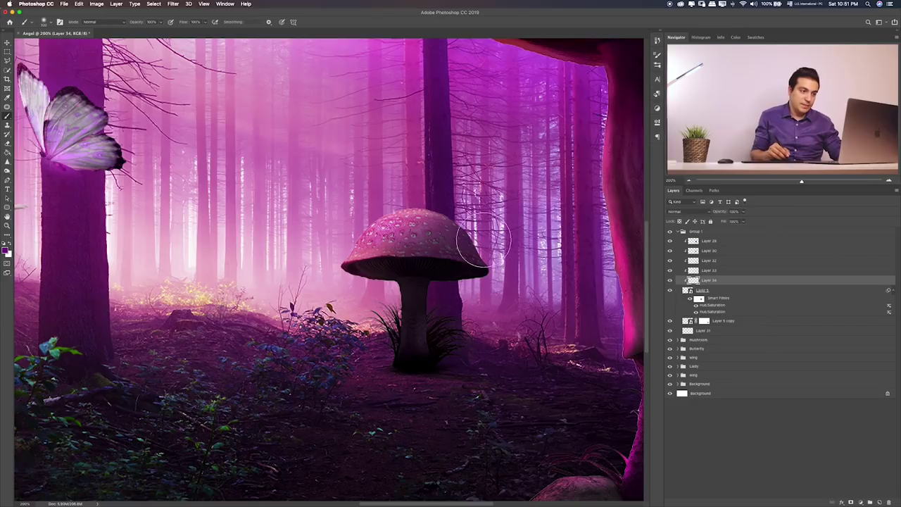
mouse_move(446, 251)
left_mouse_down()
mouse_move(409, 267)
mouse_move(451, 256)
left_mouse_up()
key("v")
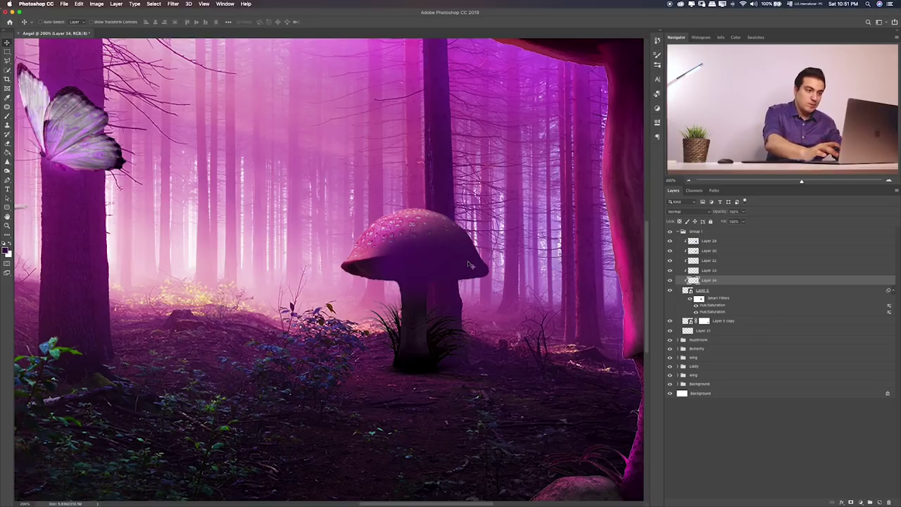
key("shift+alt+b")
key("shift+plus")
key("shift+plus")
key("shift+plus")
key("shift+plus")
key("shift+plus")
key("shift+plus")
key("shift+plus")
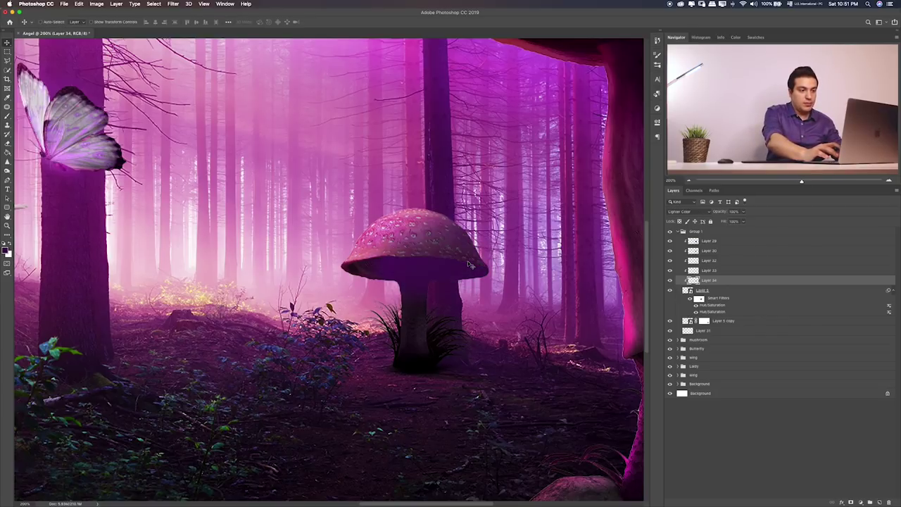
key("shift+plus")
key("shift+plus")
key("shift+plus")
key("shift+plus")
key("shift+plus")
key("shift+plus")
key("shift+plus")
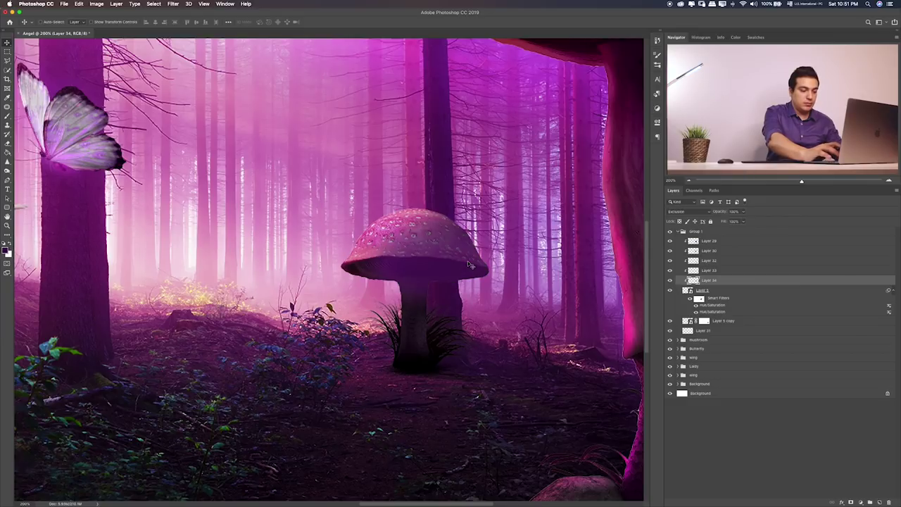
- Paint dark purple along the underside of the mushroom cap with a smaller brush
key("e")
key("bracketleft")
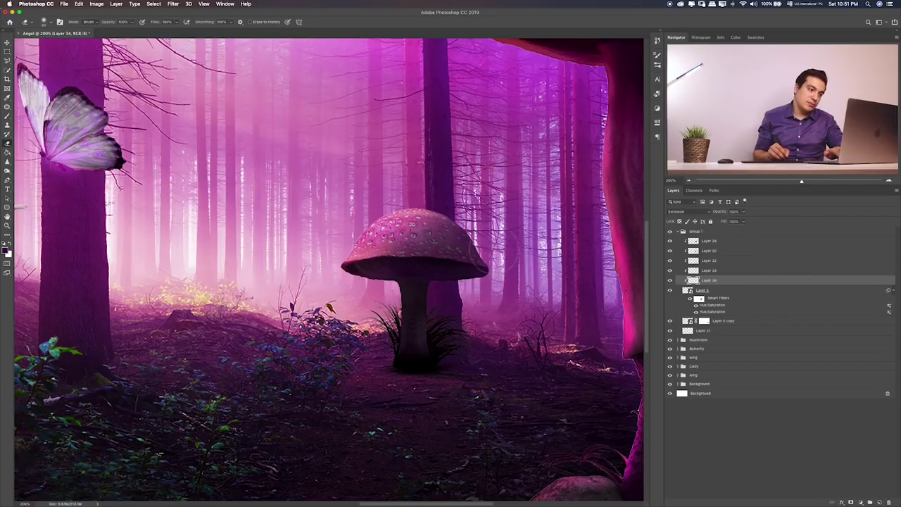
left_click(669, 280)
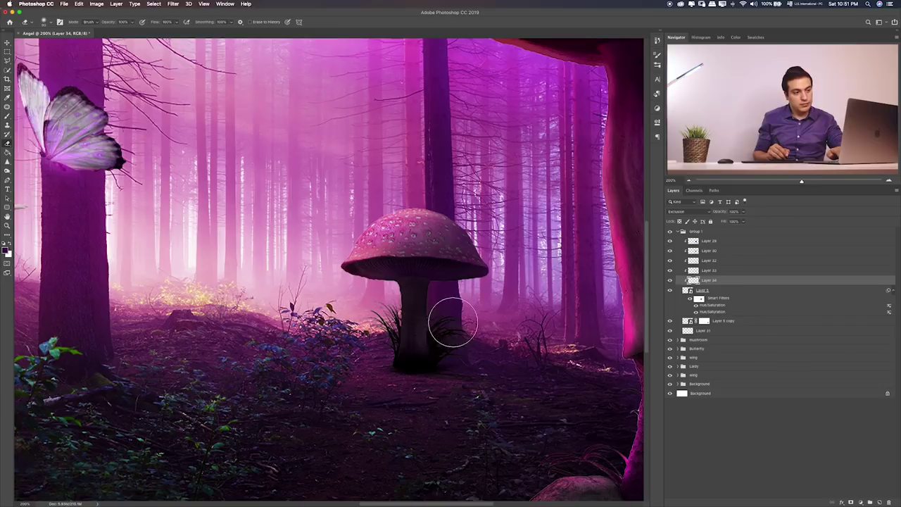
key("b")
key("bracketleft")
key("bracketleft")
key("bracketleft")
left_click_drag(446, 263, 367, 264)
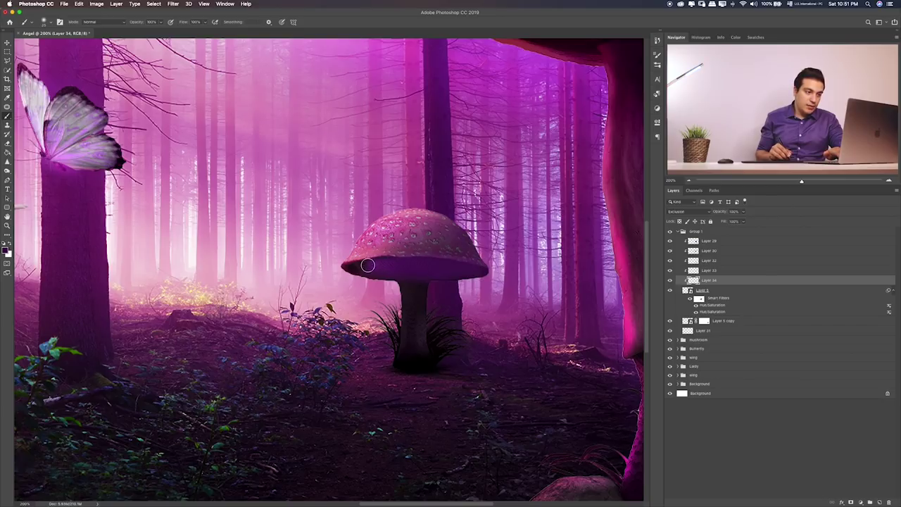
- Cycle Layer 34's blend mode until it glows as Linear Dodge (Add)
key("v")
key("shift+plus")
key("shift+plus")
key("shift+plus")
key("shift+plus")
key("shift+plus")
key("shift+plus")
key("shift+plus")
key("shift+plus")
key("shift+plus")
key("shift+plus")
key("shift+plus")
key("shift+plus")
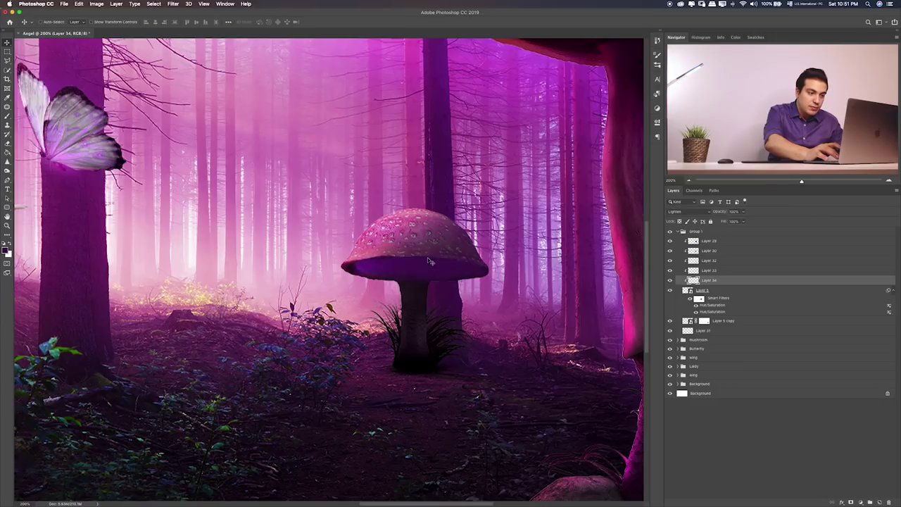
key("shift+plus")
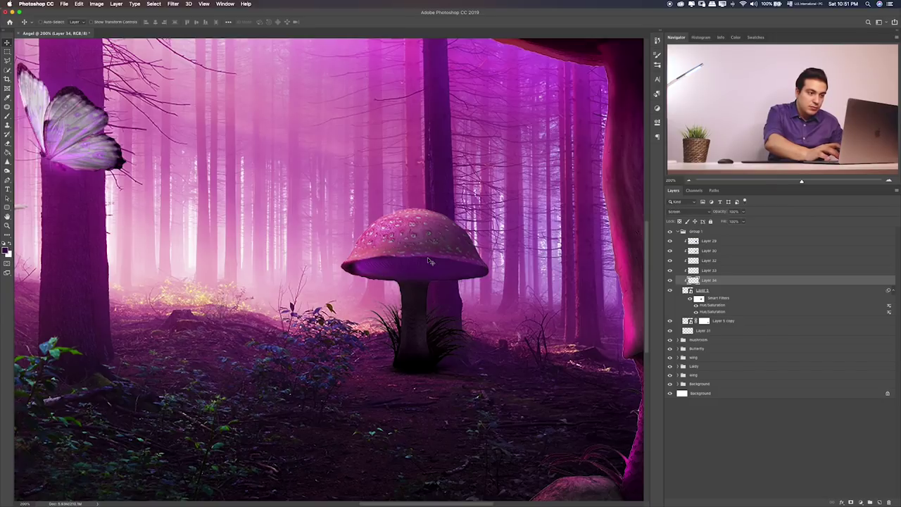
key("shift+plus")
key("shift+plus")
key("shift+plus")
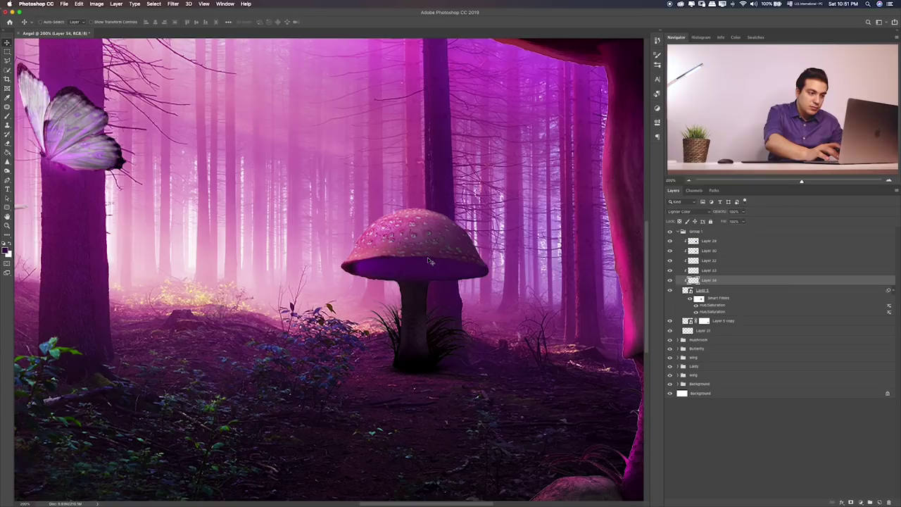
key("shift+plus")
key("shift+plus")
key("shift+plus")
key("shift+plus")
key("shift+plus")
key("shift+plus")
key("shift+plus")
key("shift+plus")
key("shift+minus")
key("shift+plus")
key("shift+plus")
key("shift+plus")
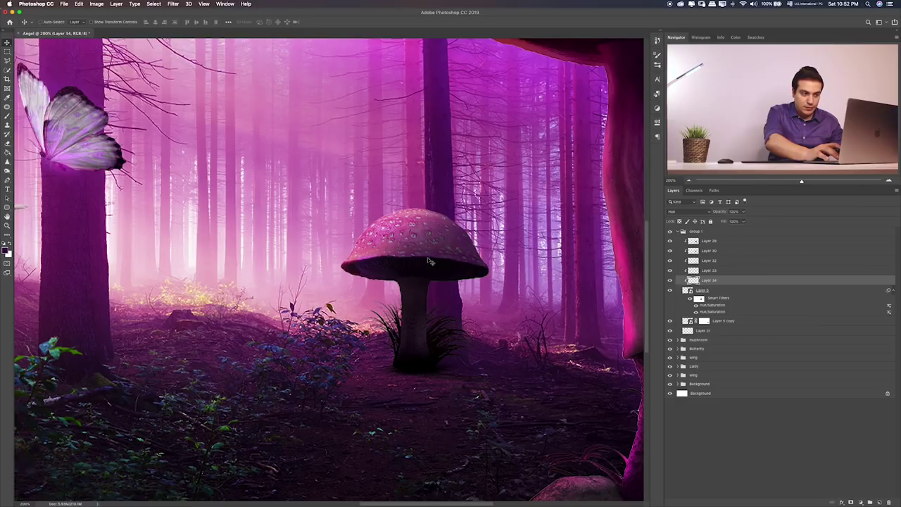
key("shift+plus")
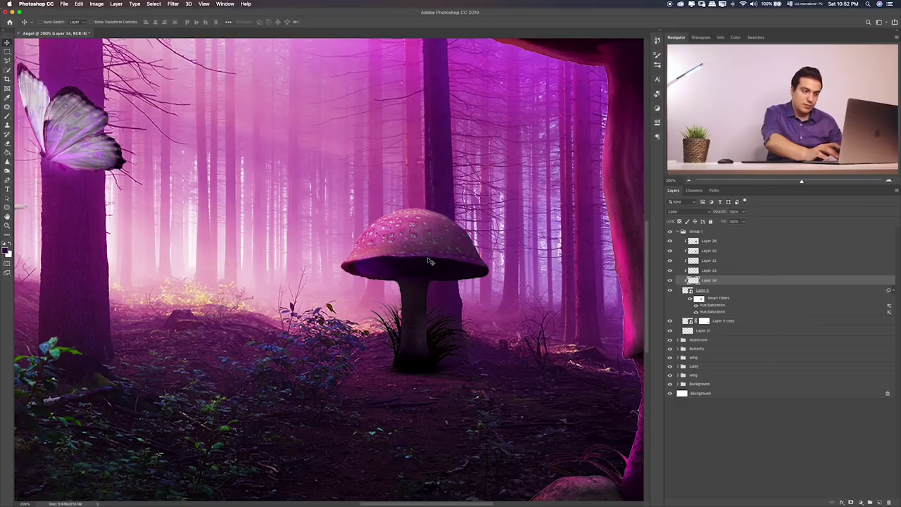
key("shift+plus")
key("shift+plus")
key("shift+plus")
key("shift+plus")
key("shift+plus")
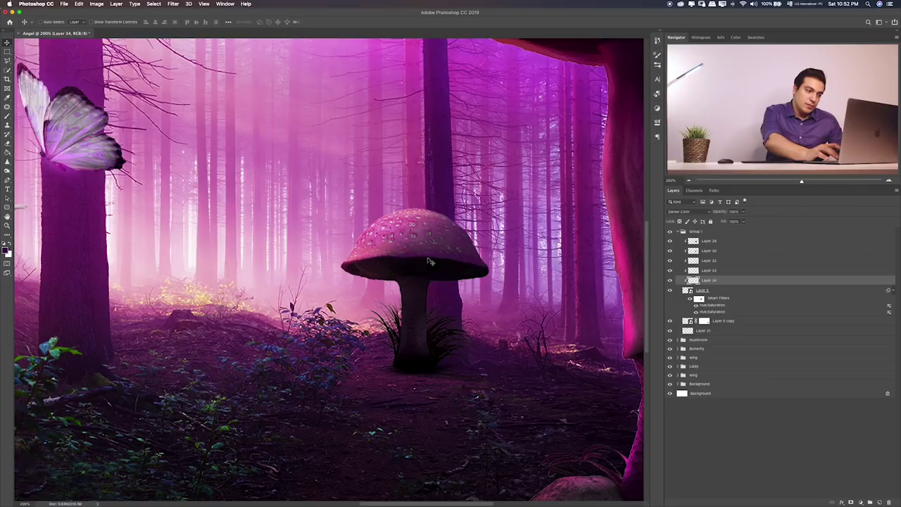
key("shift+plus")
key("shift+plus")
key("shift+plus")
key("shift+plus")
key("shift+plus")
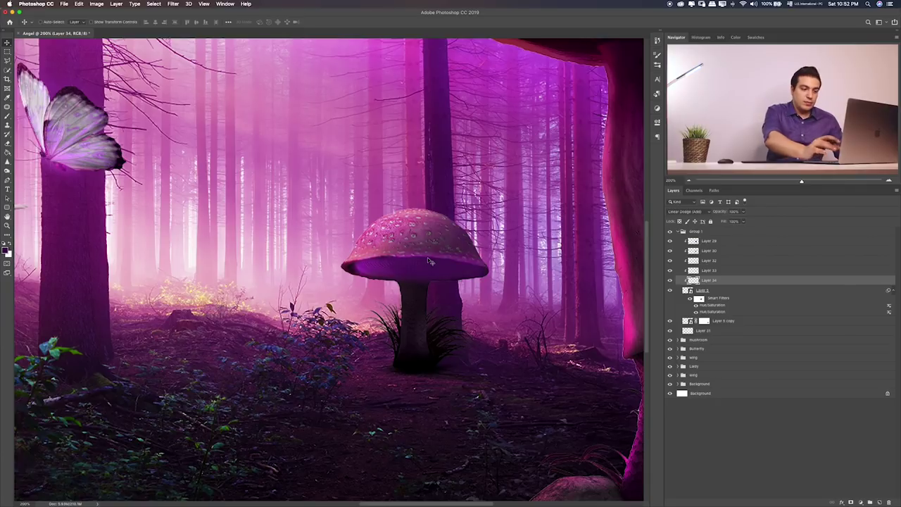
- Erase excess glow under the mushroom cap and reduce Layer 34's opacity
key("e")
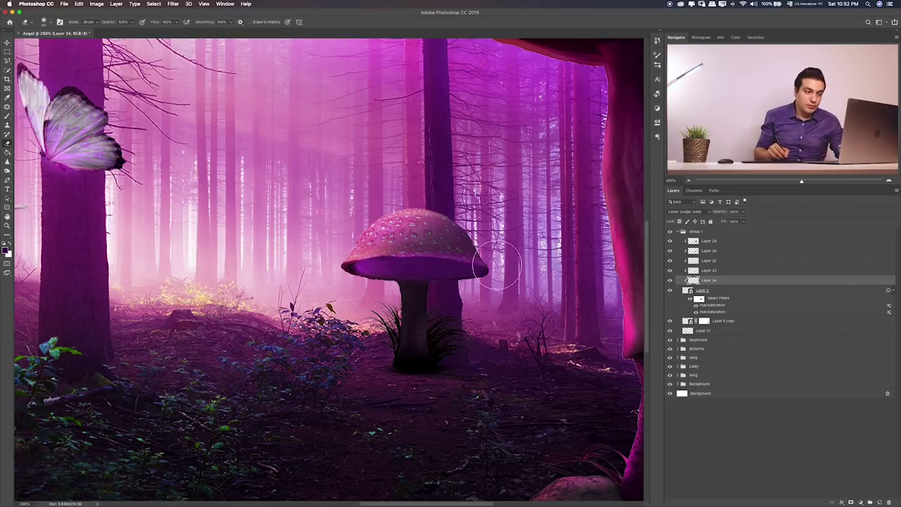
mouse_move(401, 264)
left_mouse_down()
mouse_move(355, 267)
mouse_move(422, 297)
left_mouse_up()
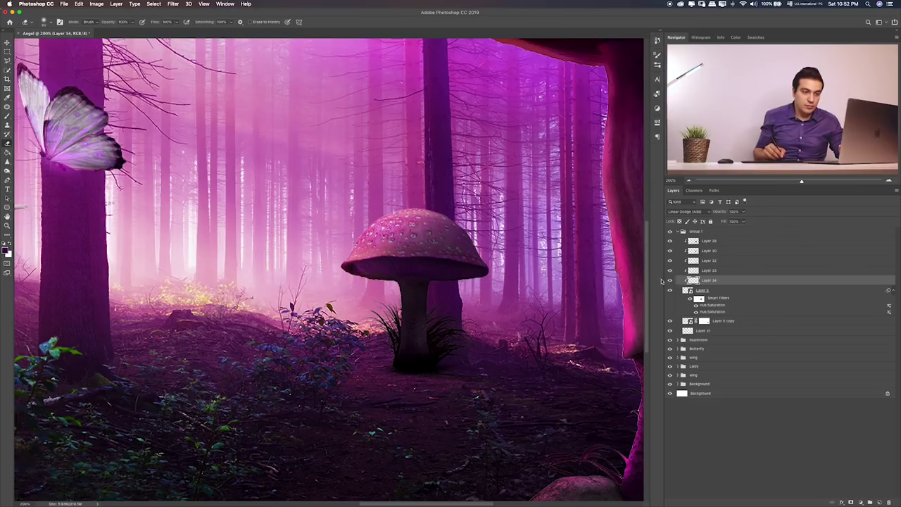
left_click(670, 282)
left_click(744, 212)
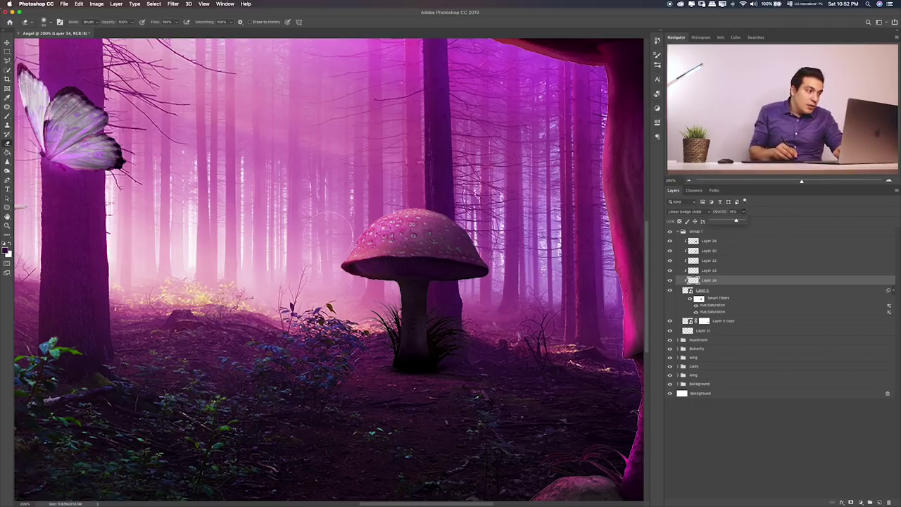
- Fit the whole image on screen and collapse Group 1 in the Layers panel
left_click(7, 51)
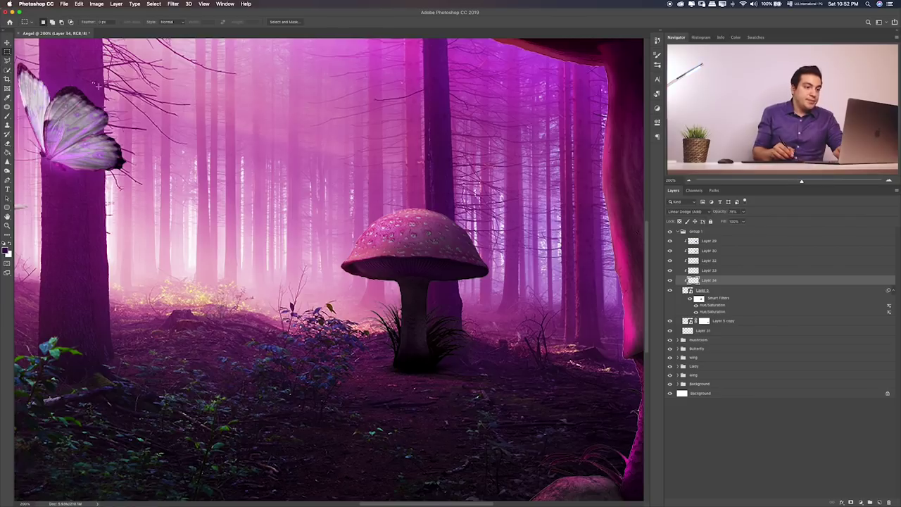
key("ctrl+0")
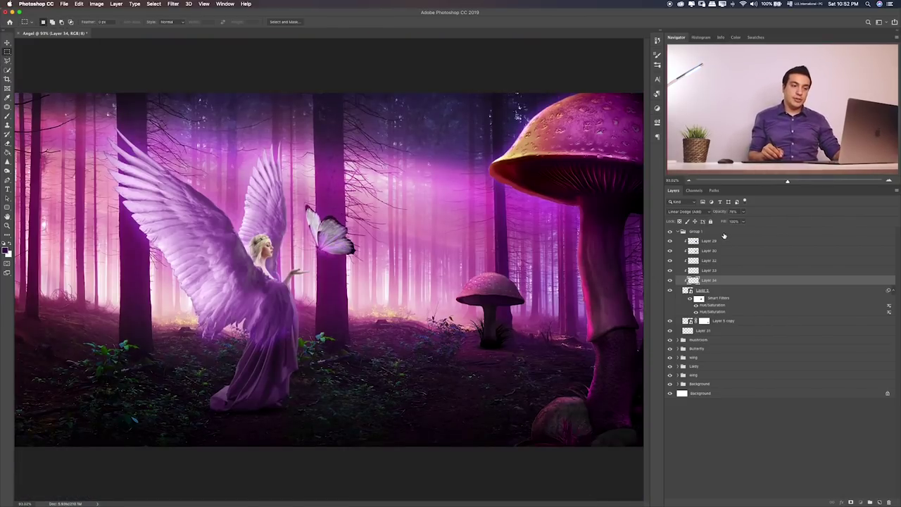
left_click(689, 230)
left_click(678, 231)
- Preview Layer 31.png from the Items folder in Finder and drag it onto the canvas
key("super+Tab")
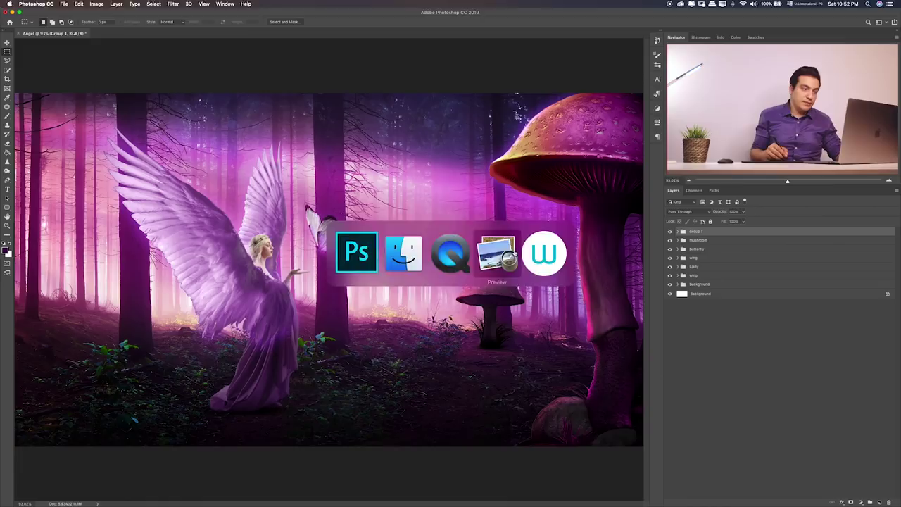
key("super+Tab")
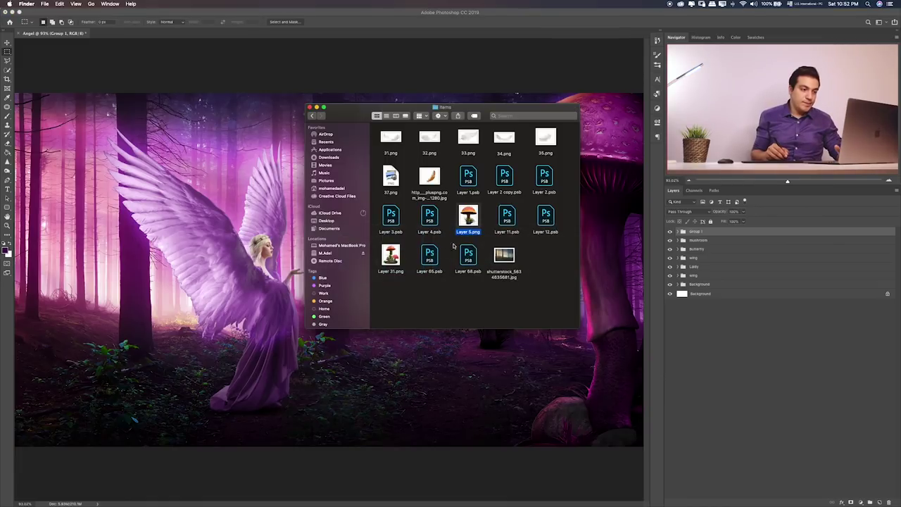
left_click(390, 255)
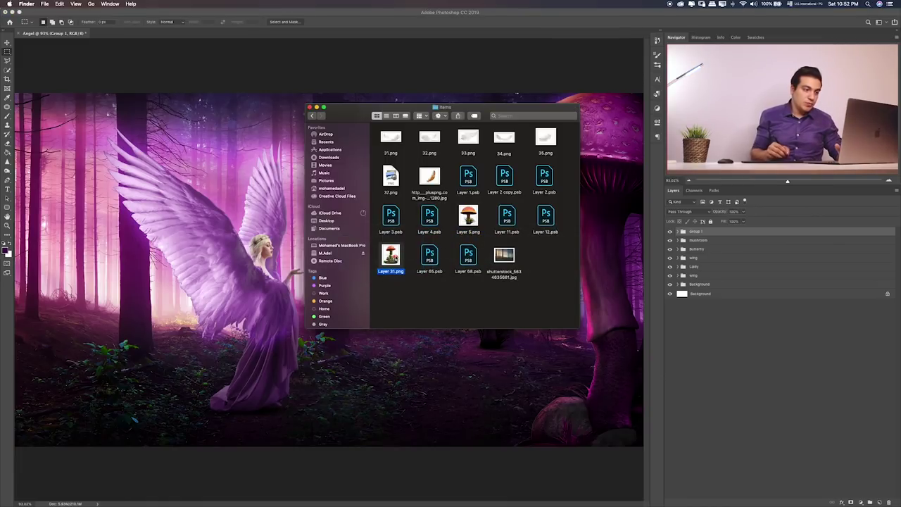
key("space")
key("space")
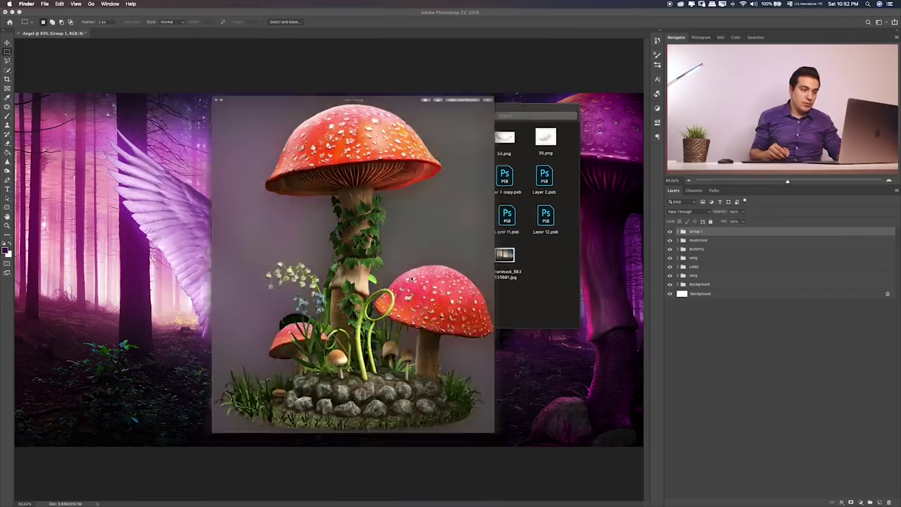
left_click_drag(389, 255, 225, 250)
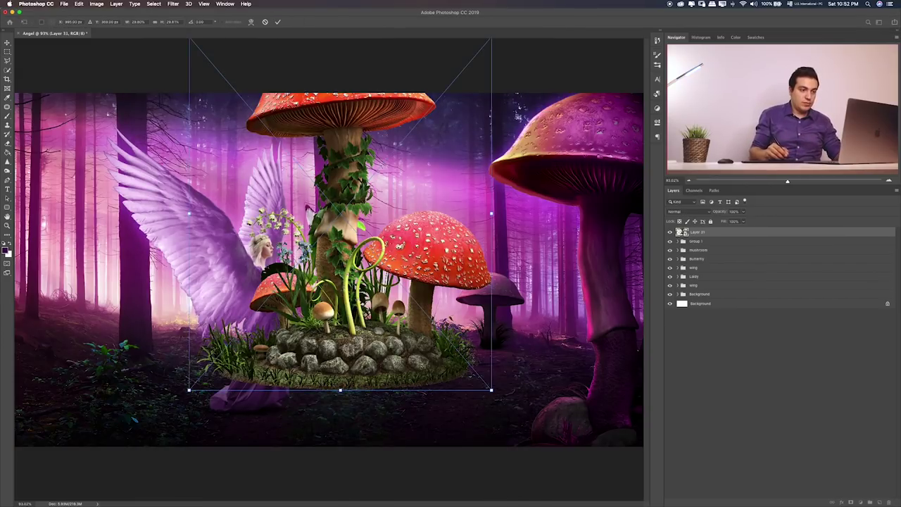
- Scale down the placed mushroom cluster, move it into the forest, and commit
mouse_move(491, 389)
left_mouse_down()
mouse_move(308, 297)
mouse_move(292, 156)
left_mouse_up()
left_click_drag(262, 69, 416, 244)
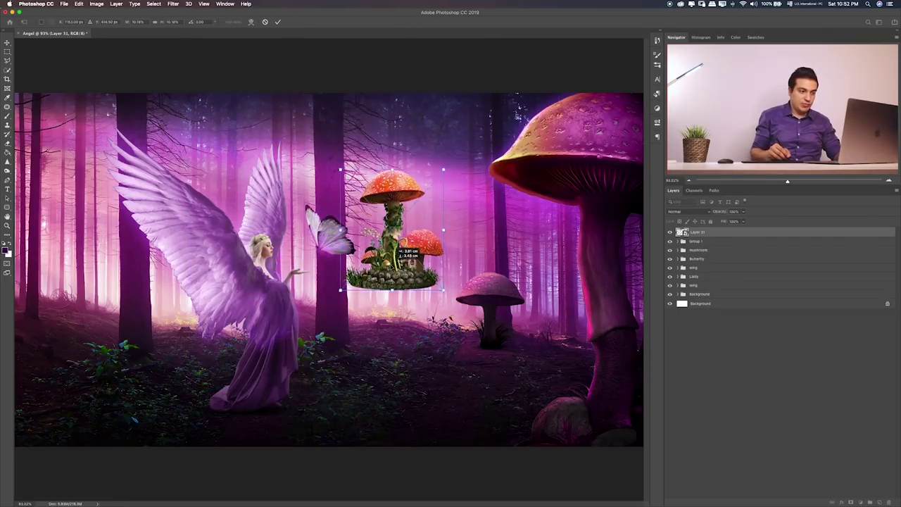
left_click_drag(445, 217, 397, 255)
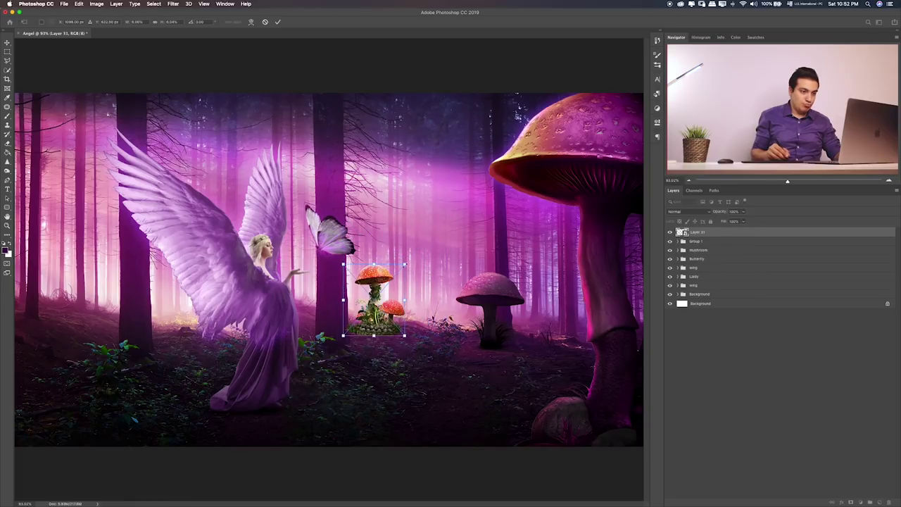
key("Return")
- Scale down the Group 1 content and shift it slightly left
left_click(732, 245)
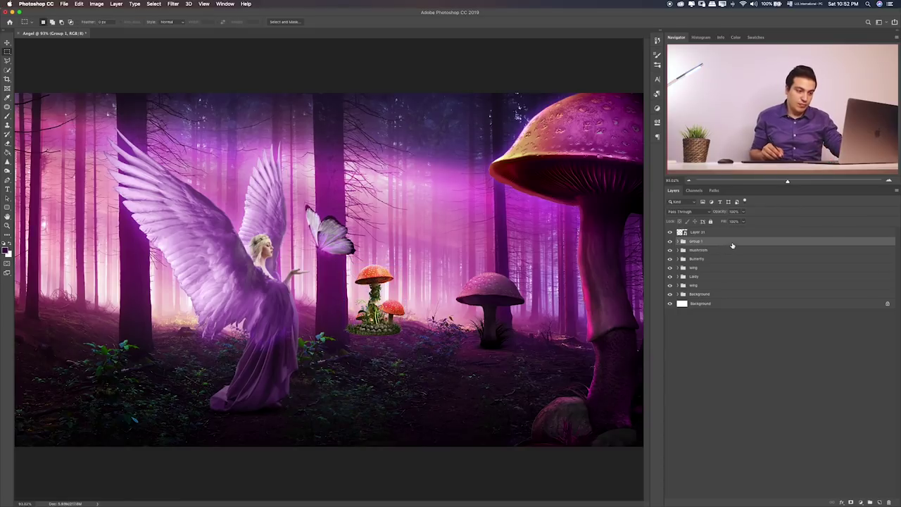
key("ctrl+t")
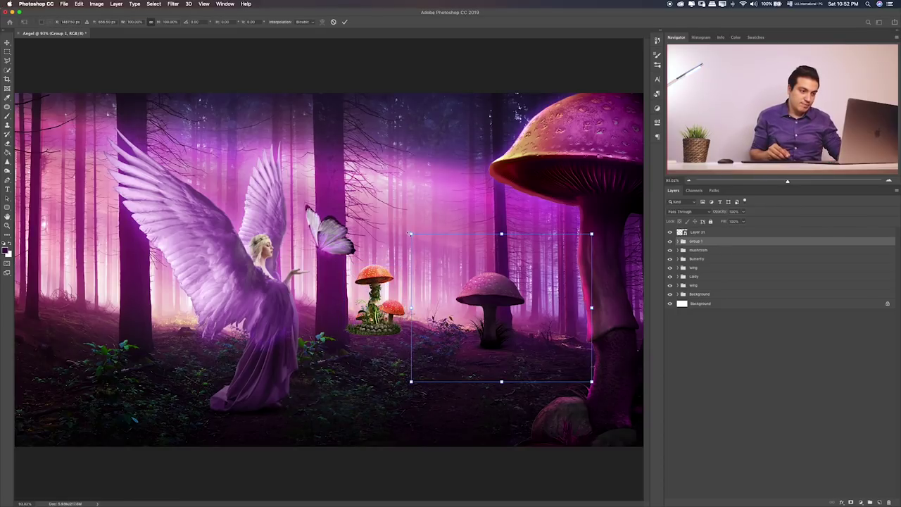
left_click_drag(411, 234, 439, 252)
left_click_drag(481, 271, 461, 268)
key("Return")
- Move Layer 31 next to the tree and put it into a new Group 2
key("v")
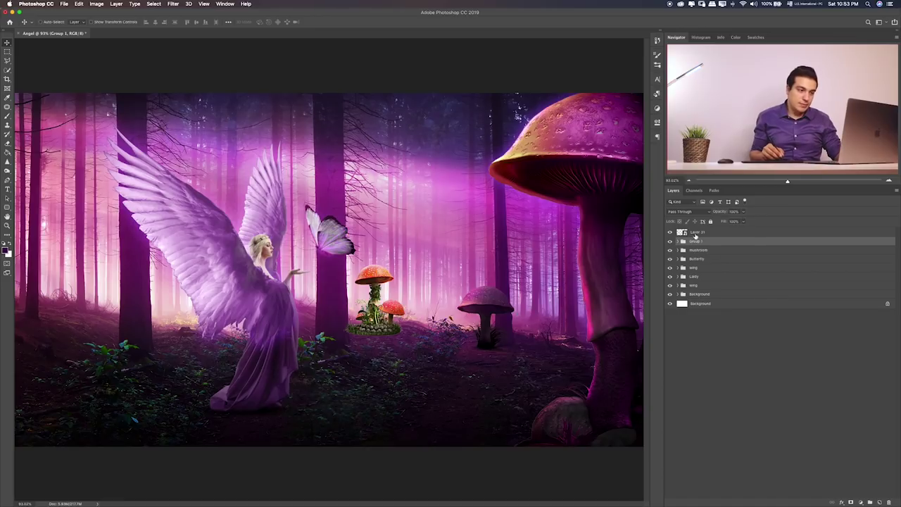
left_click(695, 233)
left_click_drag(418, 298, 413, 301)
key("super+plus")
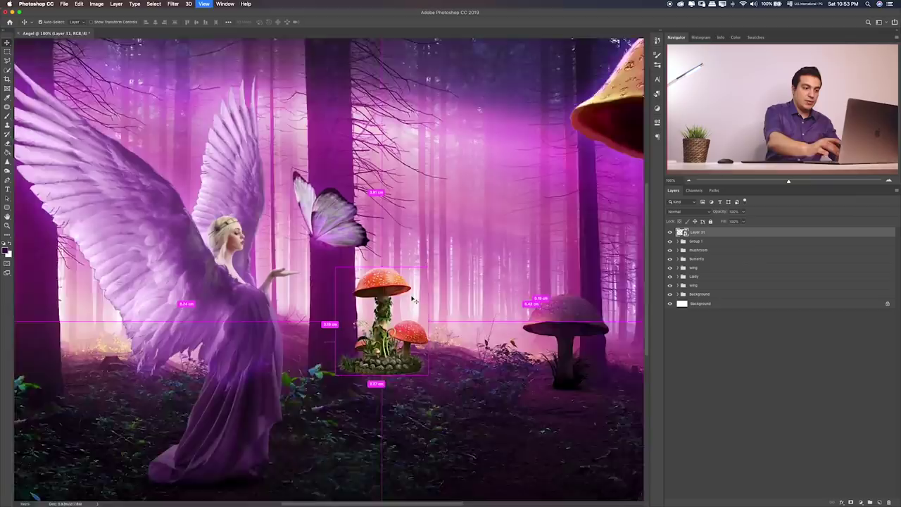
key("super+plus")
scroll(495, 318, "right", 5)
scroll(496, 319, "down", 3)
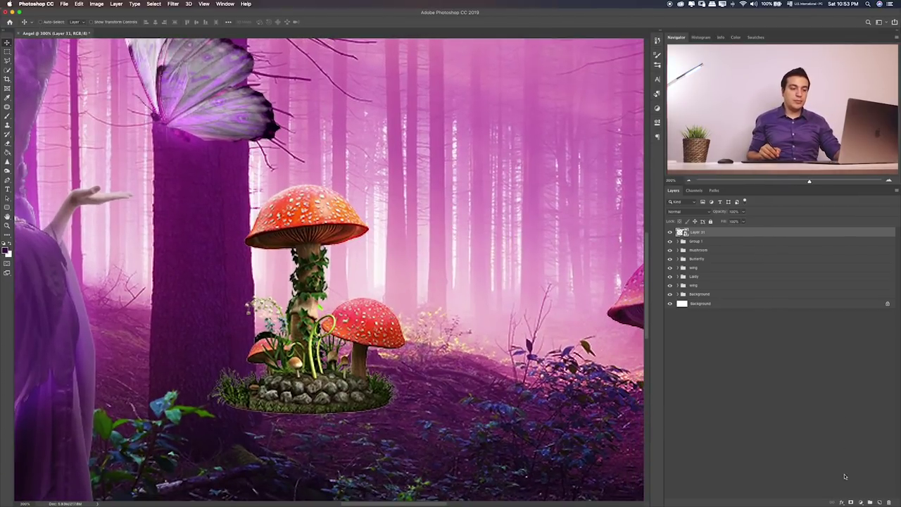
key("super+g")
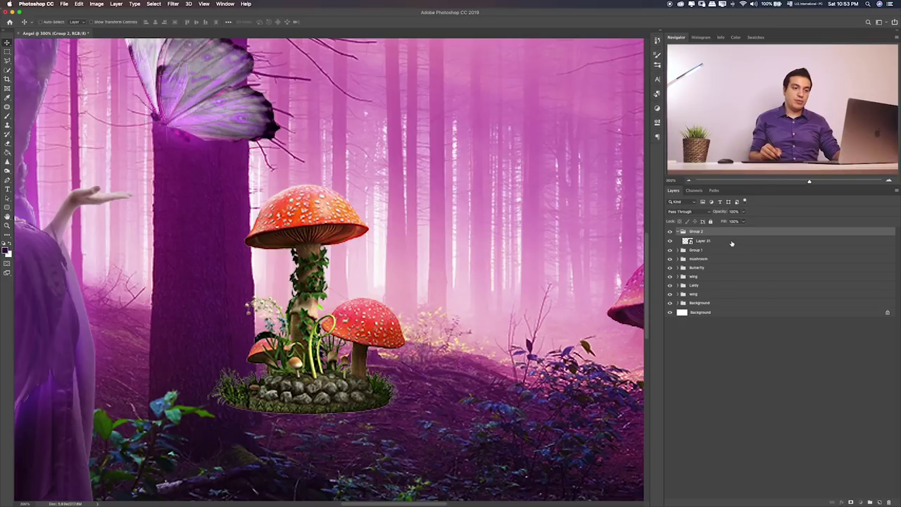
- Add Layer 35 clipped to Layer 31 and give Layer 31 a layer mask
left_click(731, 242)
left_click(879, 502)
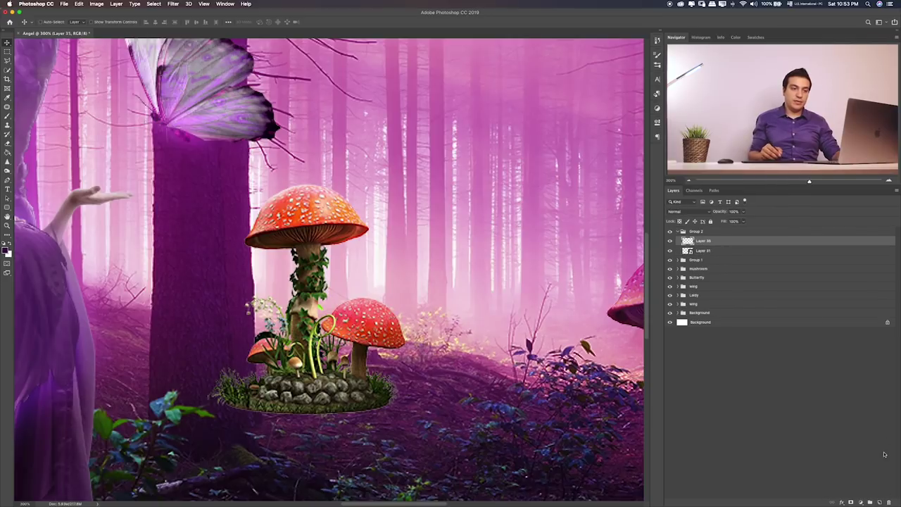
left_click(722, 245, "alt")
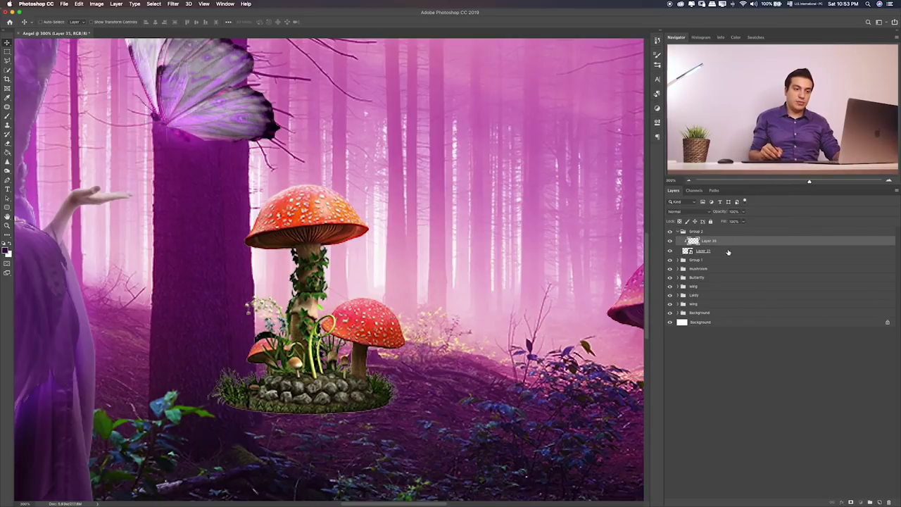
left_click(728, 251)
left_click(852, 501)
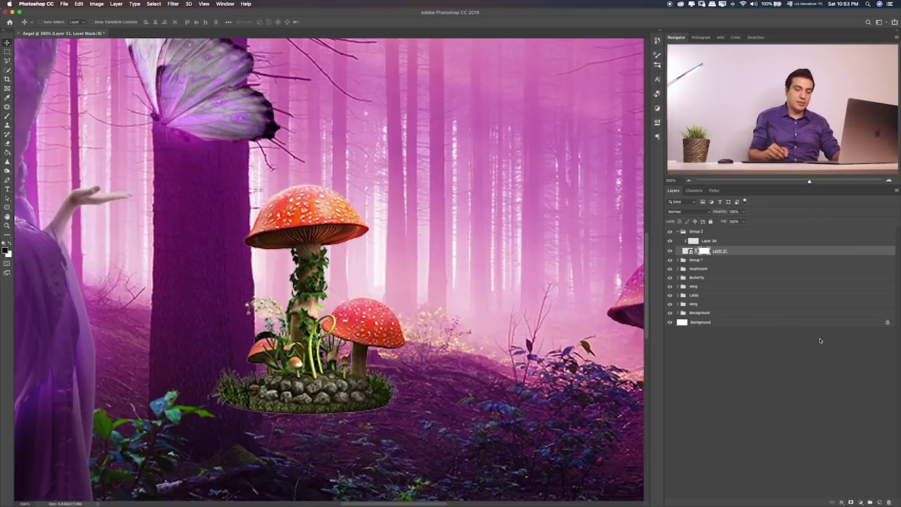
- Lasso around the tree trunk where it overlaps the mushroom cluster
key("m")
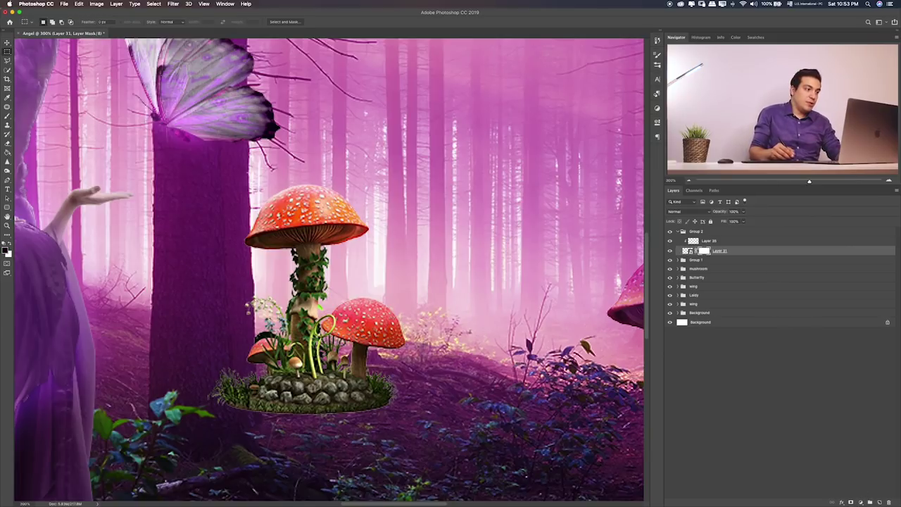
left_click(9, 61)
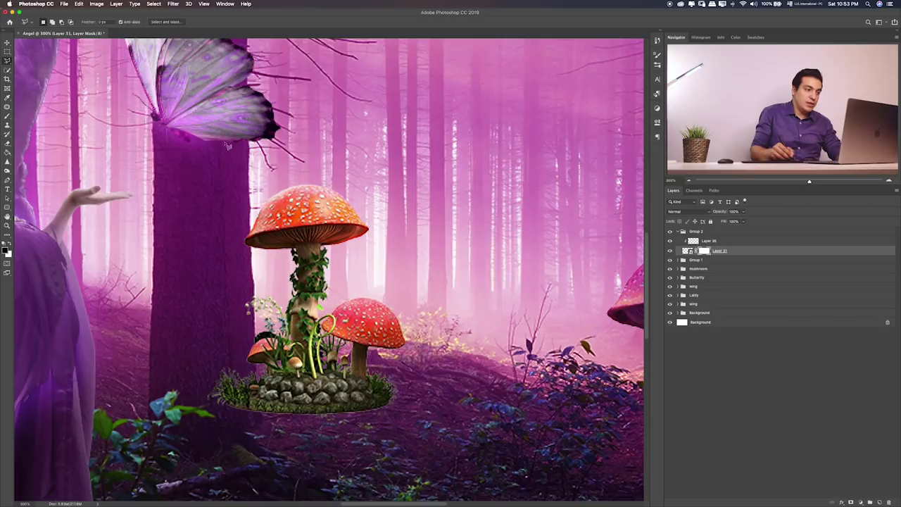
left_click_drag(252, 172, 255, 295)
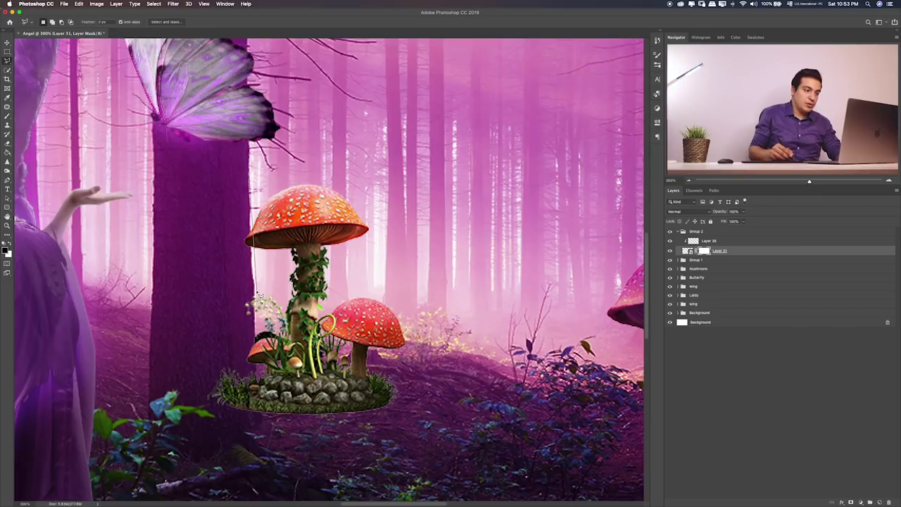
mouse_move(257, 307)
left_mouse_down()
mouse_move(261, 423)
mouse_move(240, 169)
left_mouse_up()
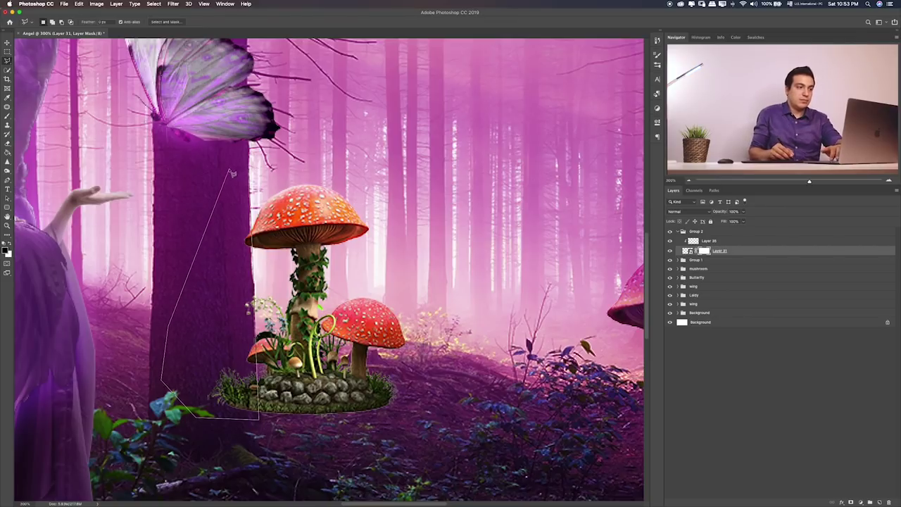
key("ctrl+d")
key("ctrl+shift+d")
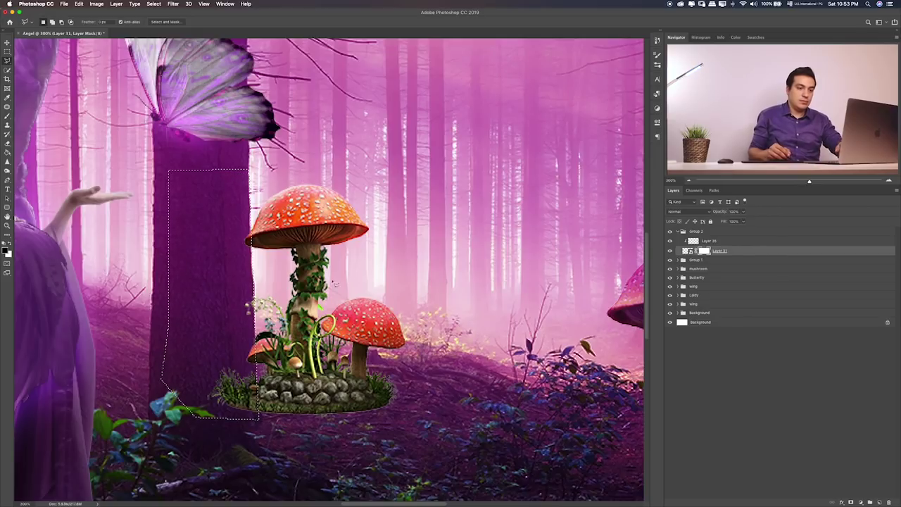
- Paint black on the mask to hide mushroom parts overlapping the trunk
key("b")
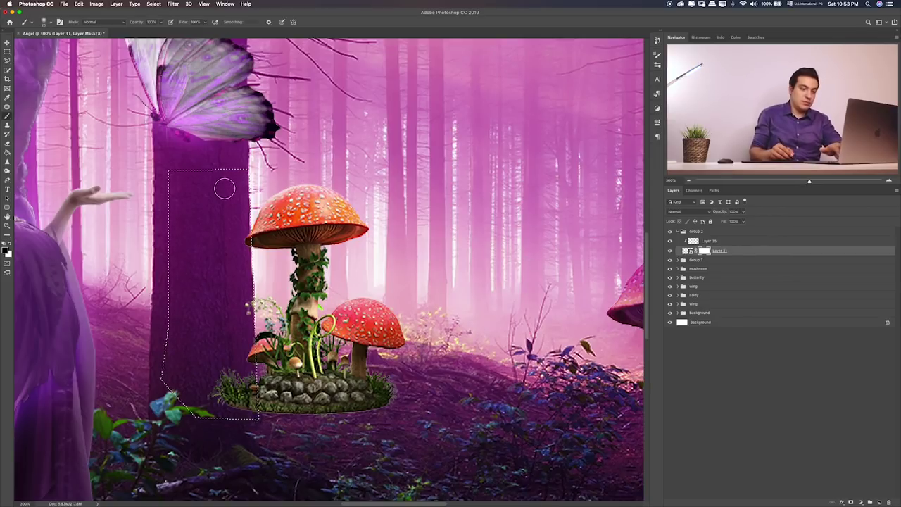
left_click_drag(225, 182, 232, 336)
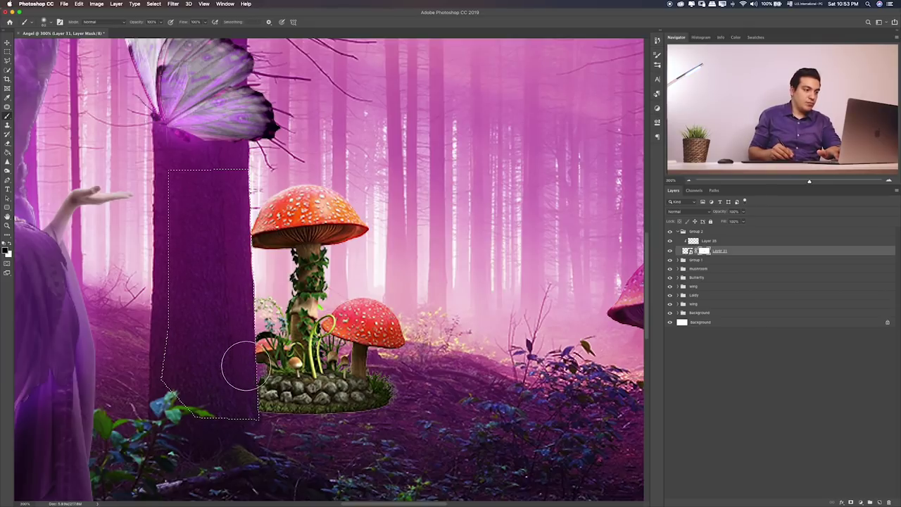
left_click_drag(231, 302, 236, 208)
key("m")
key("ctrl+d")
key("b")
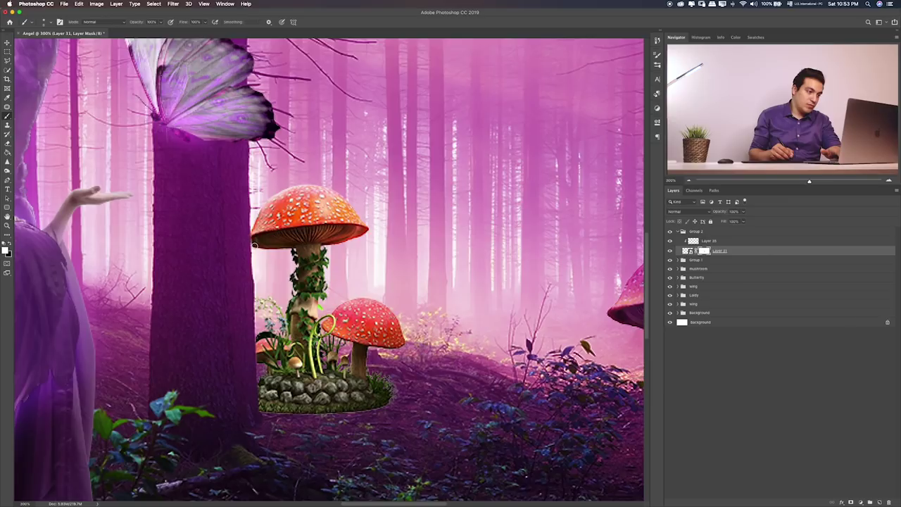
key("x")
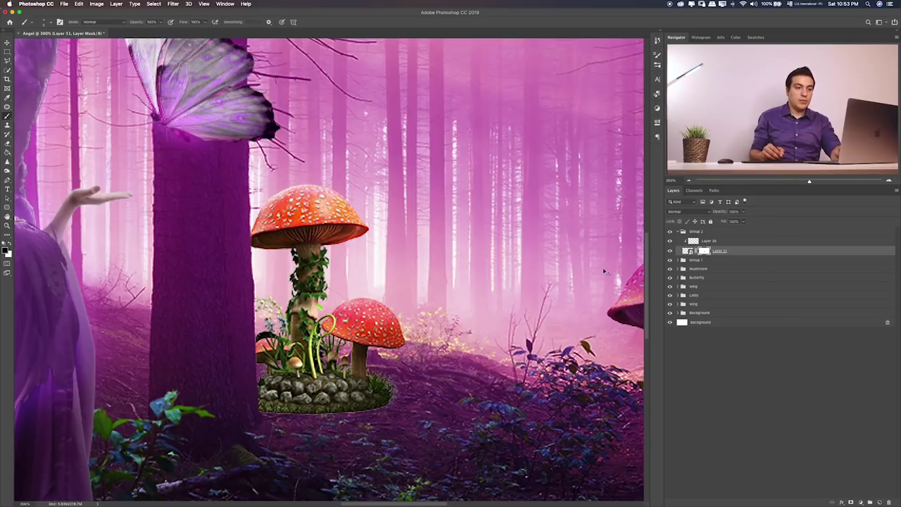
key("super+2")
- Adjust the mushroom cluster's Hue/Saturation to Hue -63, Saturation -34, Lightness -37
key("super+i")
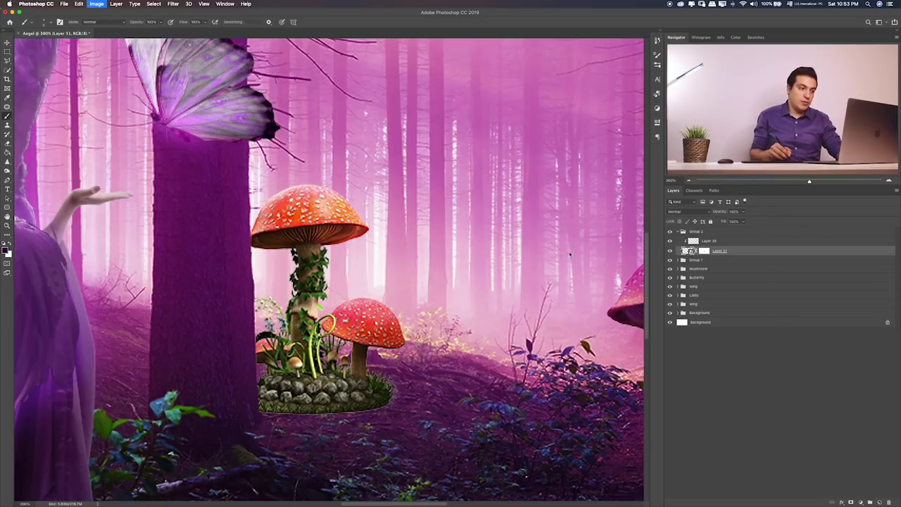
mouse_move(198, 244)
left_mouse_down()
mouse_move(188, 246)
mouse_move(219, 228)
left_mouse_up()
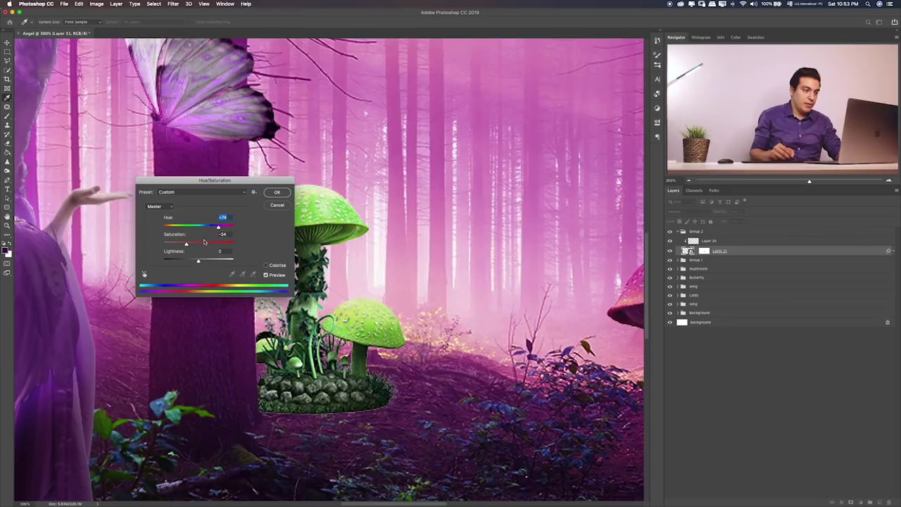
left_click(185, 227)
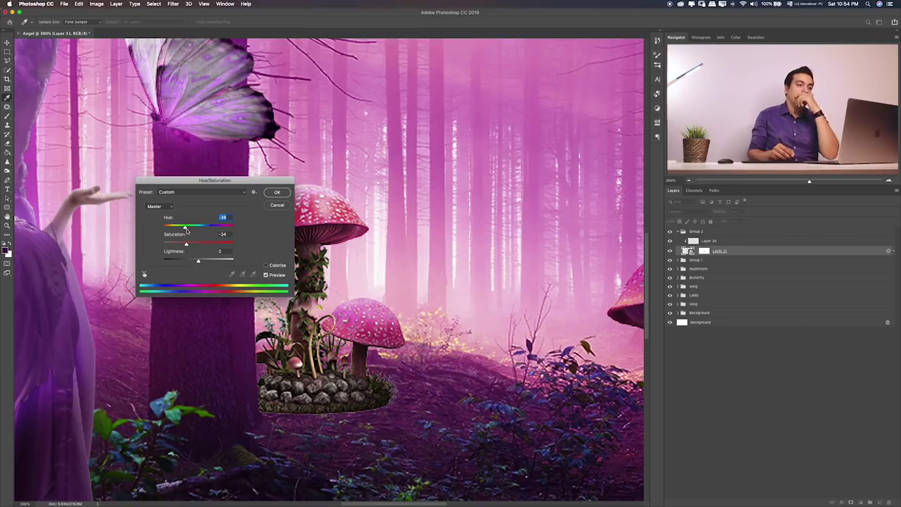
left_click_drag(197, 261, 182, 262)
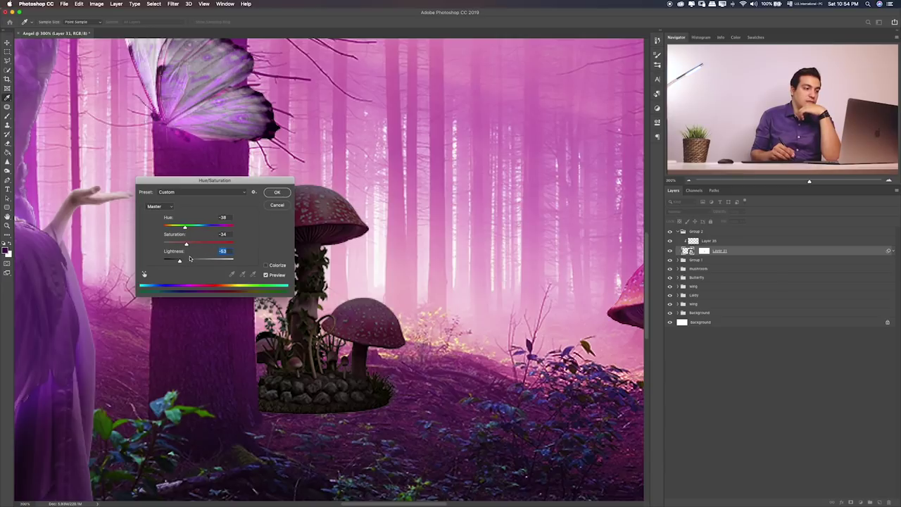
left_click_drag(184, 262, 190, 261)
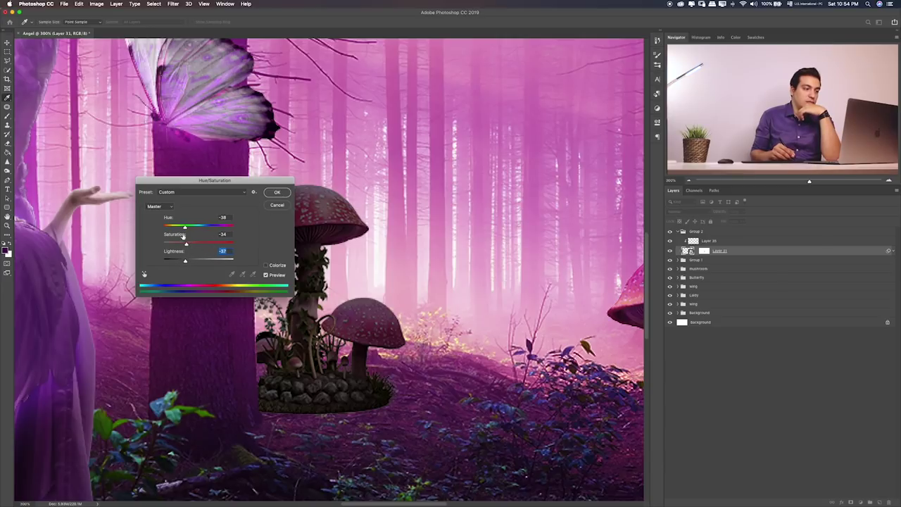
left_click_drag(184, 227, 179, 229)
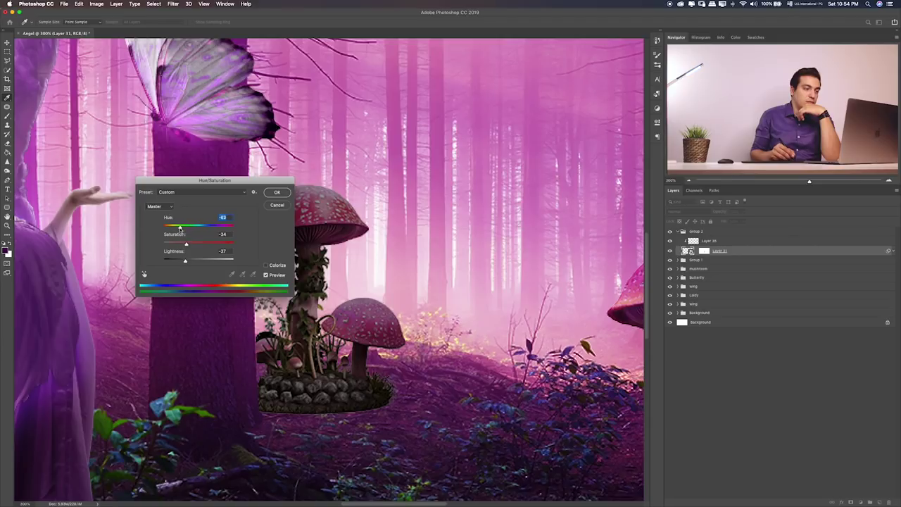
- Apply the Hue/Saturation smart filter and paint its mask at 20% over cap, stem and small mushrooms
left_click(276, 192)
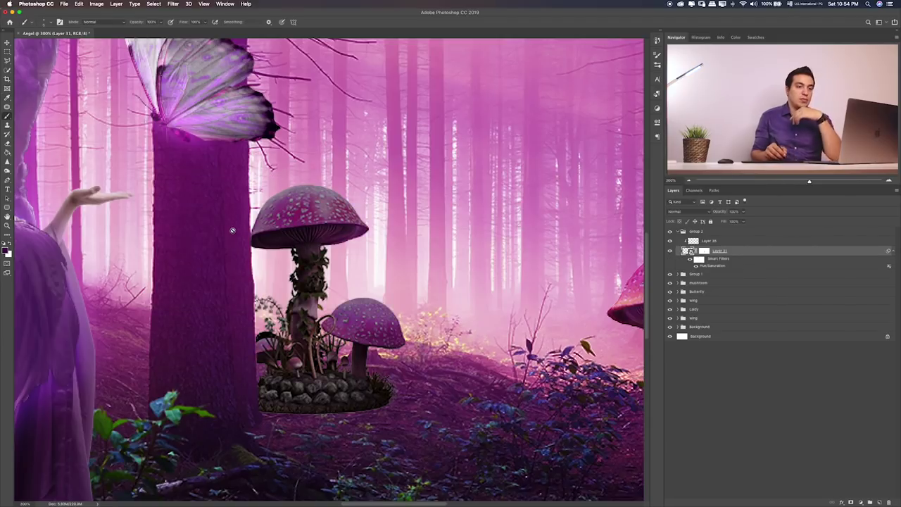
left_click(698, 259)
key("2")
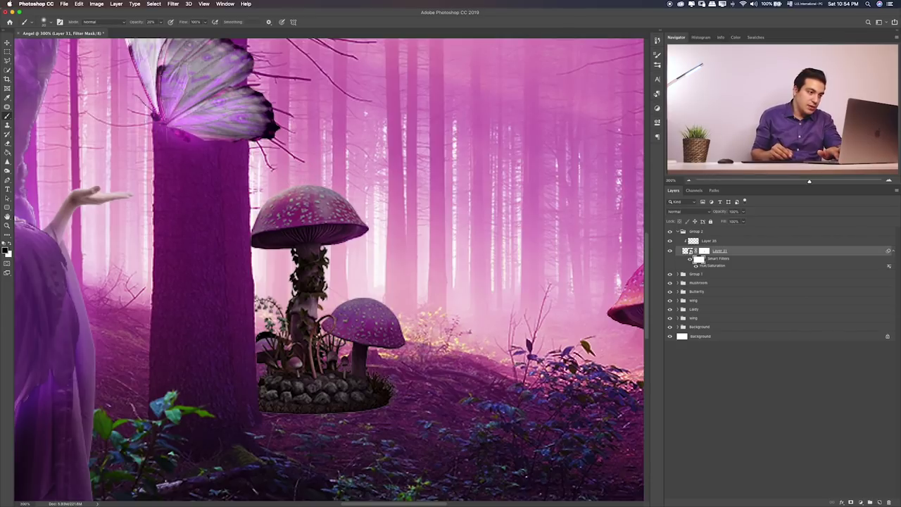
left_click_drag(246, 226, 322, 221)
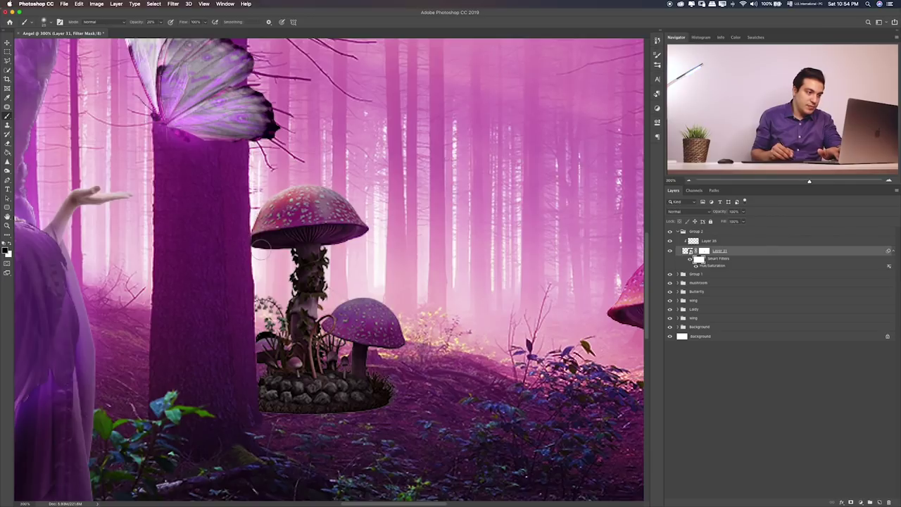
left_click_drag(295, 297, 278, 309)
left_click_drag(263, 340, 331, 321)
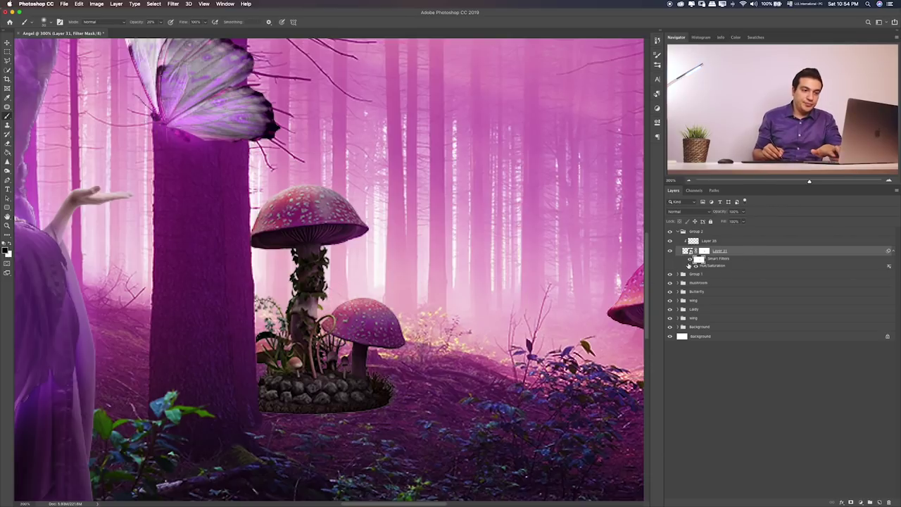
left_click(703, 251)
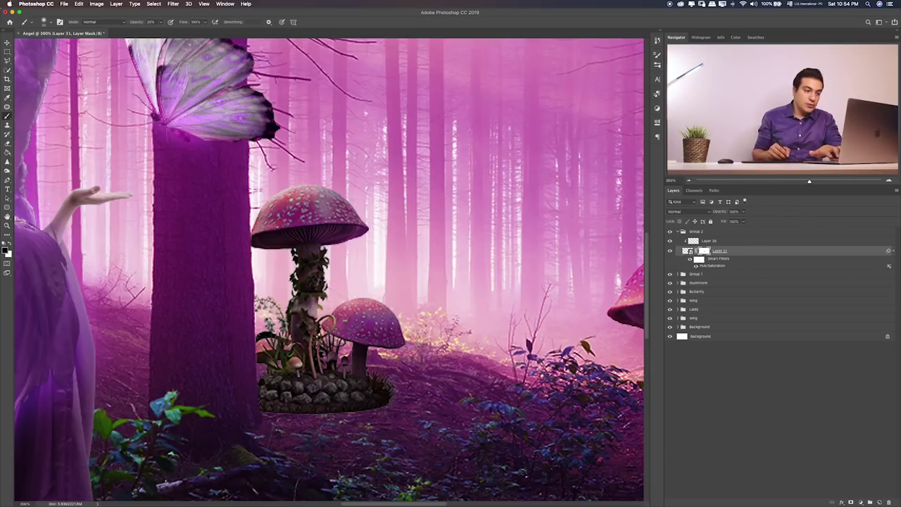
key("[")
key("[")
key("[")
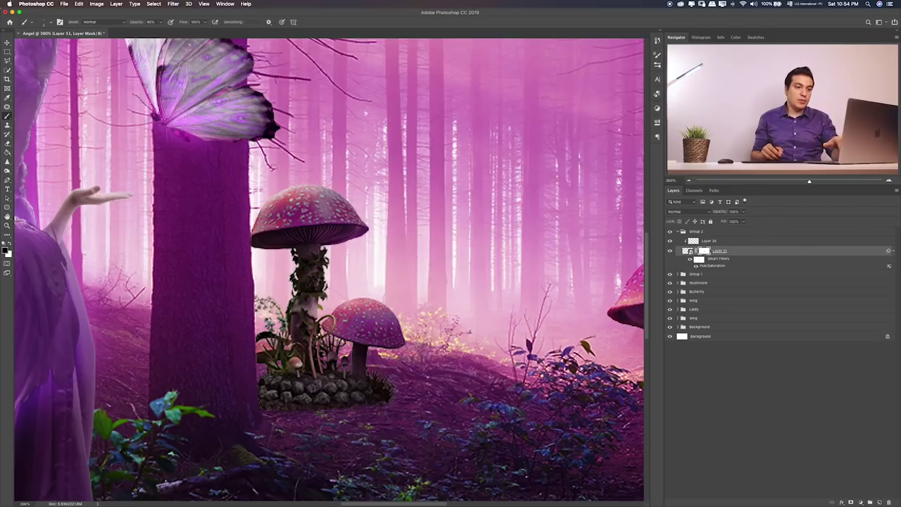
key("alt+bracketright")
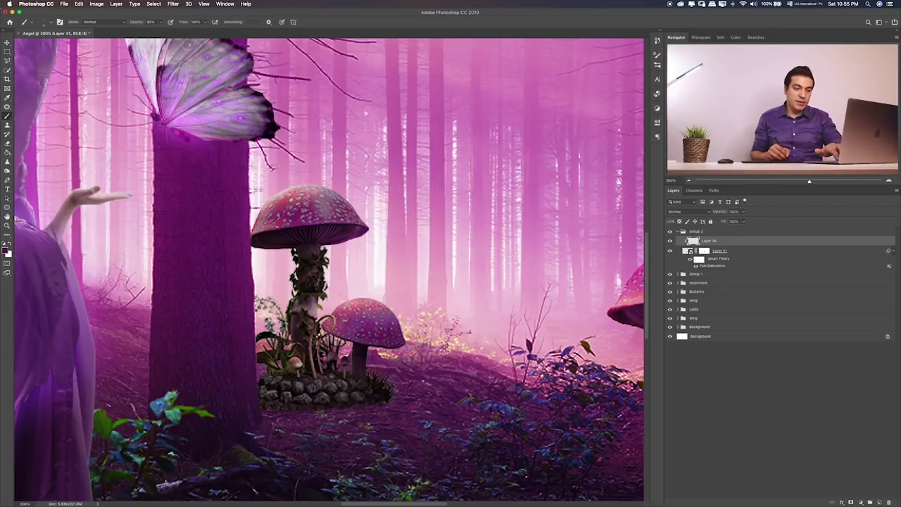
- Paint purple over the rock base on Layer 35 and blend it as Screen
key("bracketright")
key("bracketright")
key("bracketright")
mouse_move(406, 392)
left_mouse_down()
mouse_move(312, 408)
mouse_move(288, 403)
mouse_move(288, 386)
mouse_move(310, 383)
mouse_move(289, 356)
mouse_move(333, 363)
left_mouse_up()
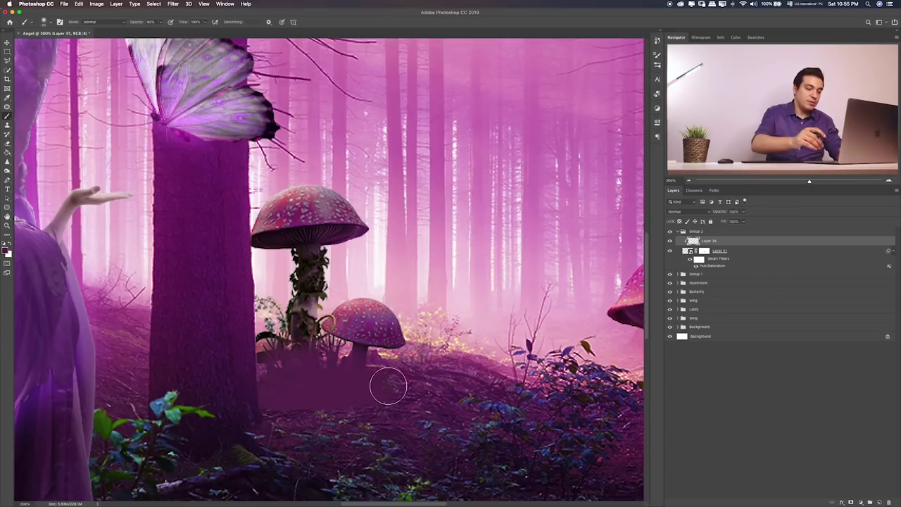
key("v")
key("alt+shift+k")
key("alt+shift+m")
key("alt+shift+s")
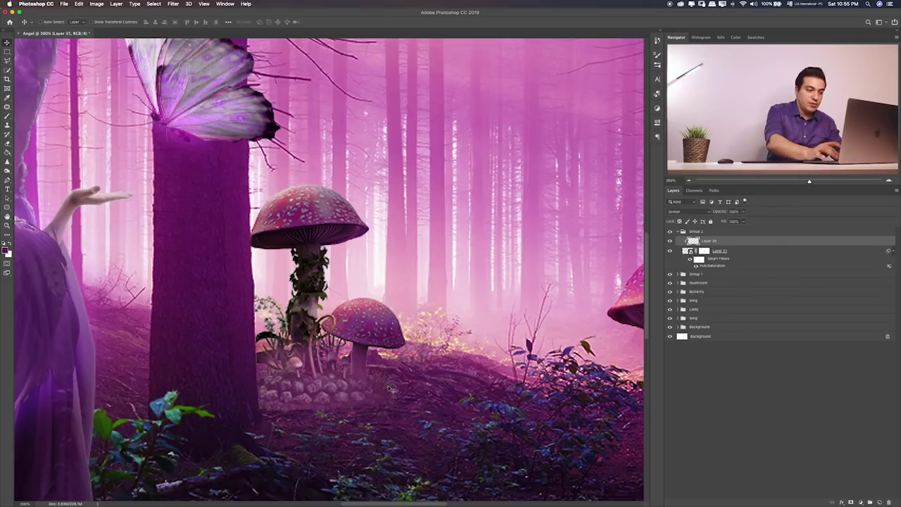
key("shift+plus")
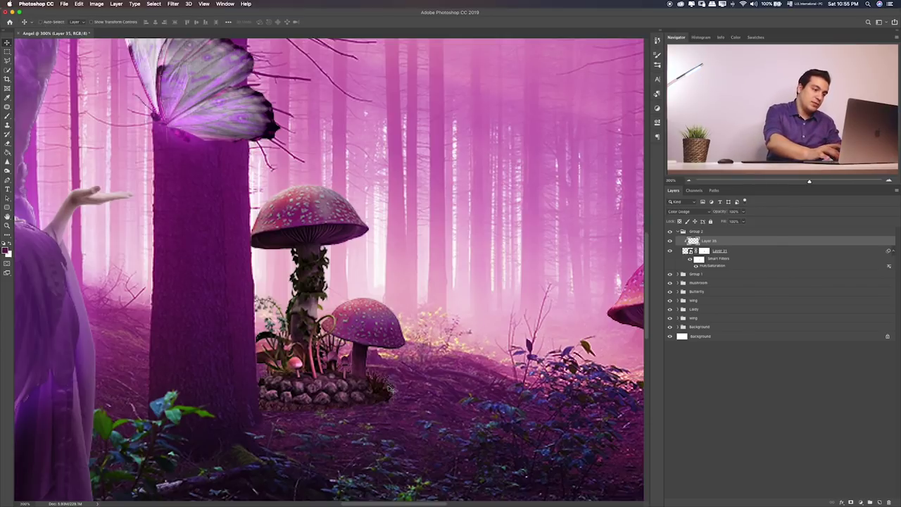
key("shift+minus")
- Brush soft light onto the mushroom stem, erasing it back off the dark vine
key("e")
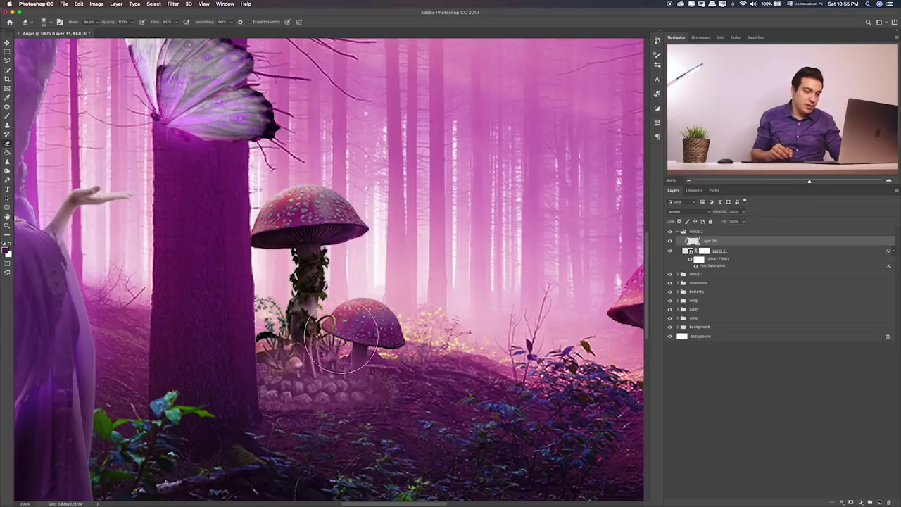
key("b")
left_click_drag(310, 303, 297, 338)
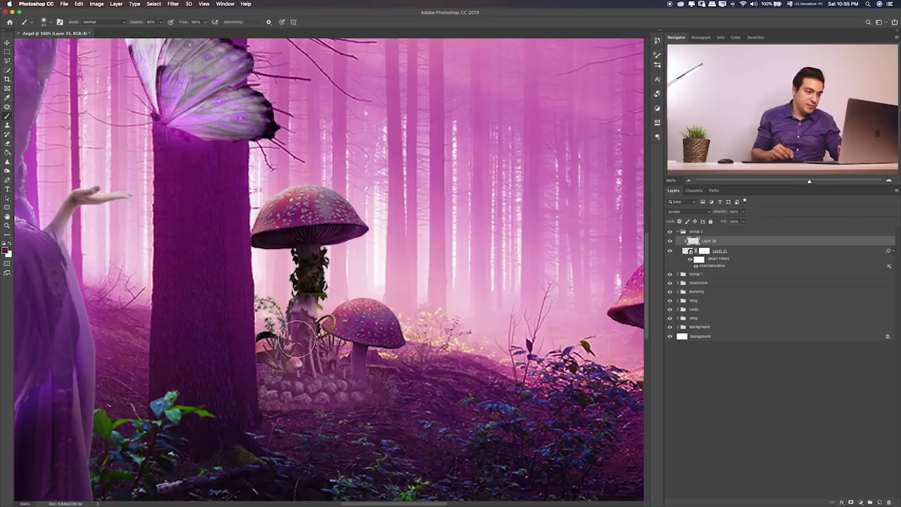
left_click_drag(303, 291, 314, 258)
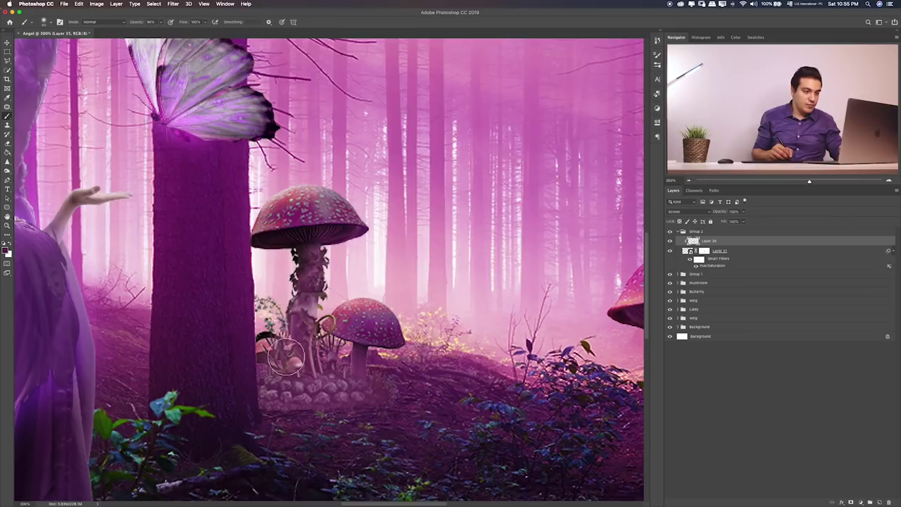
key("e")
mouse_move(306, 266)
left_mouse_down()
mouse_move(282, 331)
mouse_move(332, 342)
left_mouse_up()
key("2")
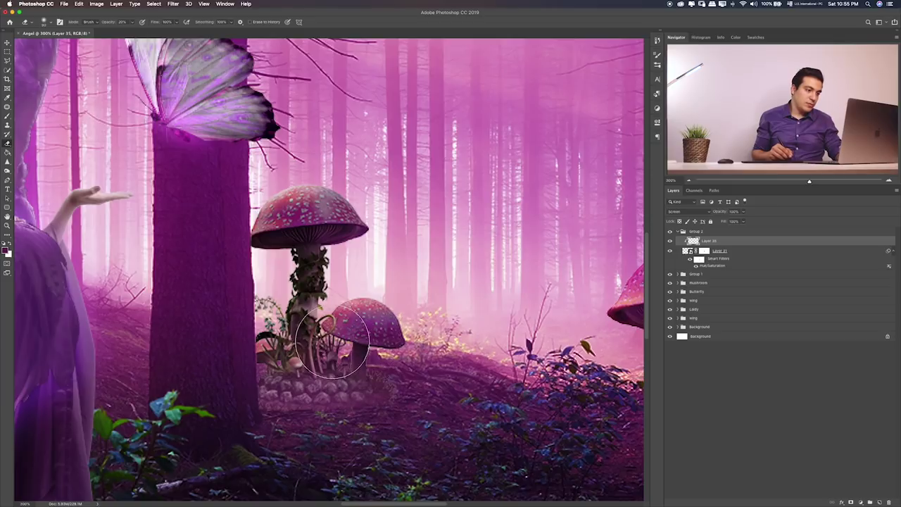
left_click(777, 253)
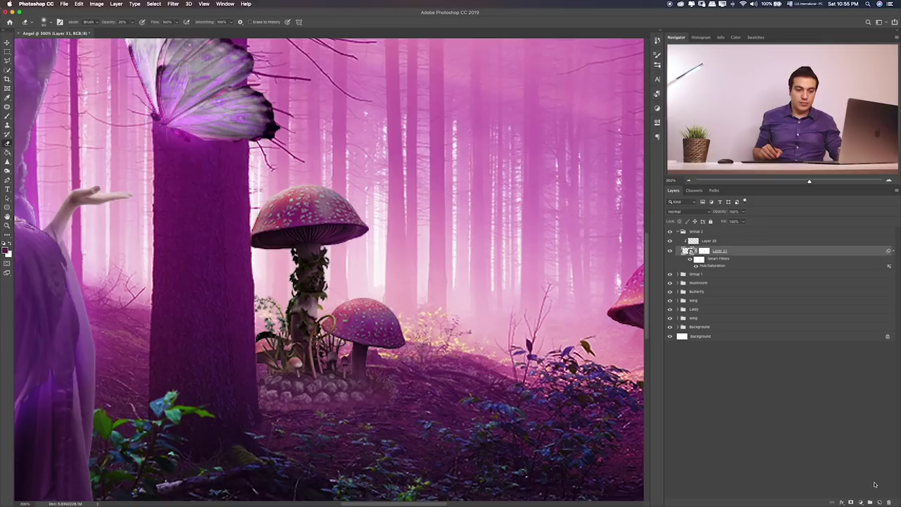
- Paint a pink glow along the stones' base on new Layer 36, blended as Lighter Color
left_click(879, 502)
key("b")
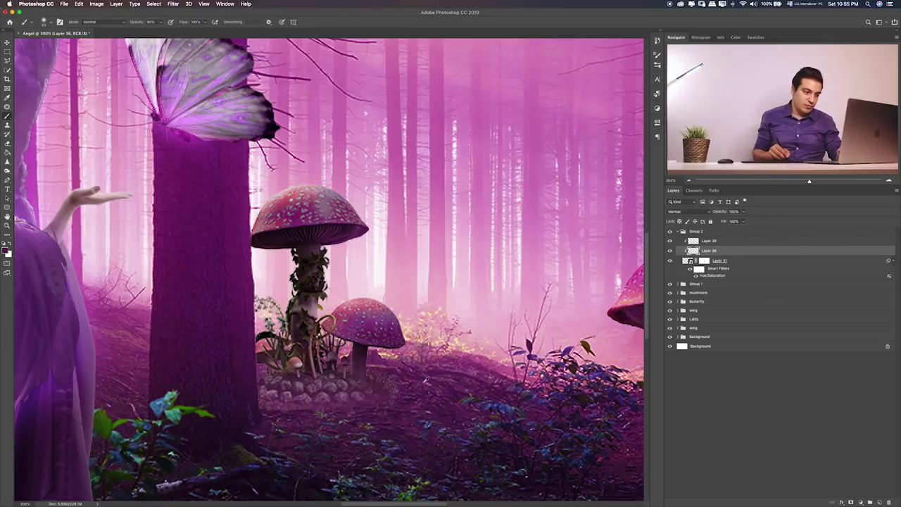
left_click_drag(363, 404, 260, 403)
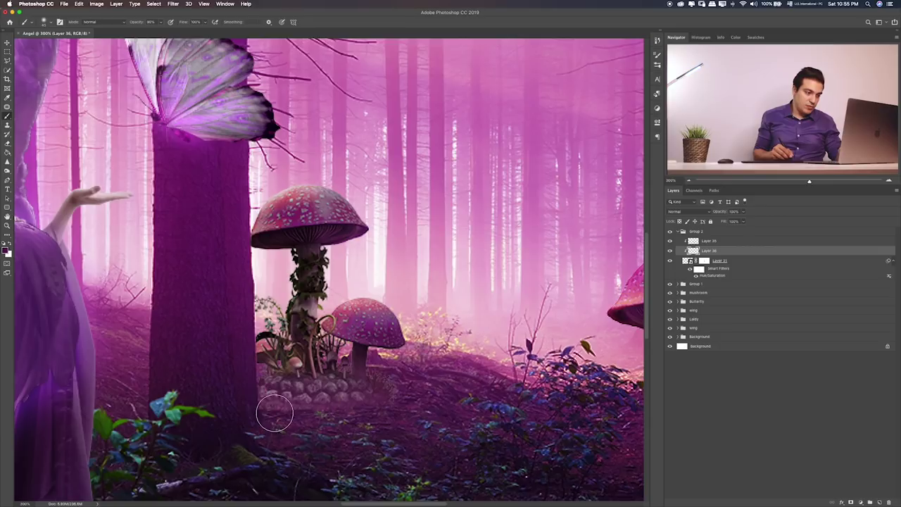
left_click_drag(317, 396, 346, 387)
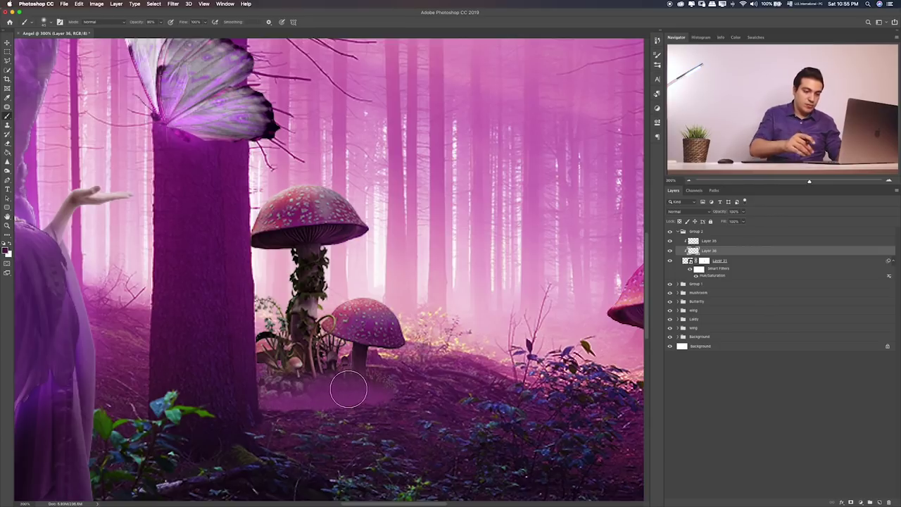
key("ctrl+z")
key("v")
key("shift+plus")
key("shift+plus")
key("shift+plus")
key("shift+plus")
key("shift+plus")
key("shift+plus")
key("shift+plus")
key("shift+plus")
key("shift+plus")
key("shift+plus")
key("shift+plus")
key("shift+minus")
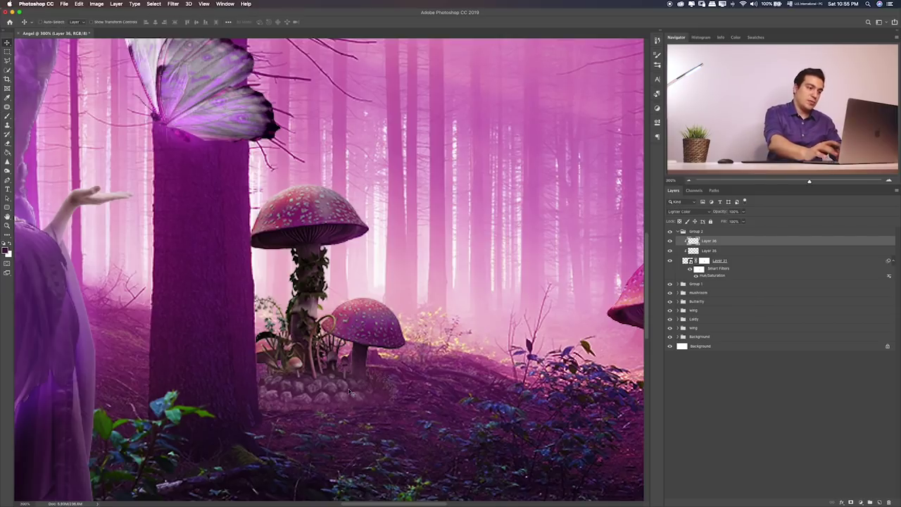
key("ctrl+0")
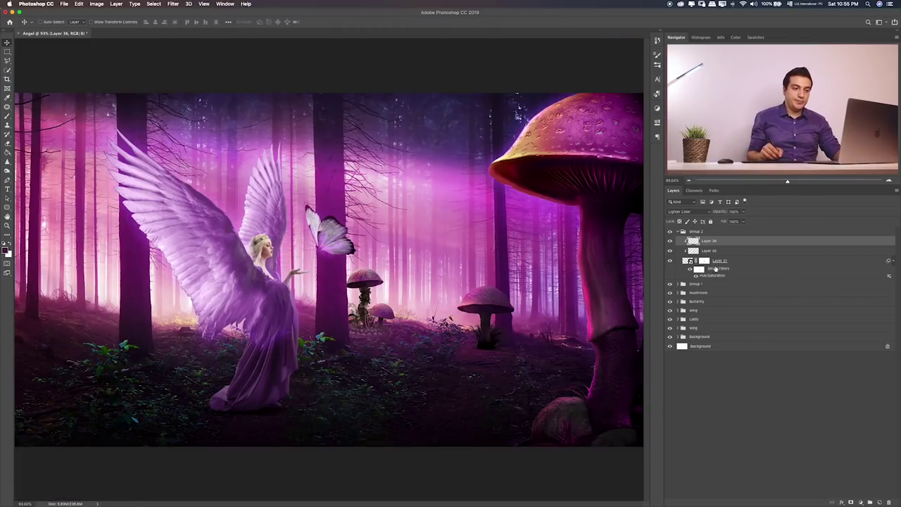
- Lower Layer 31's opacity to 88% and collapse Group 2 in the layer stack
left_click(715, 263)
left_click(744, 212)
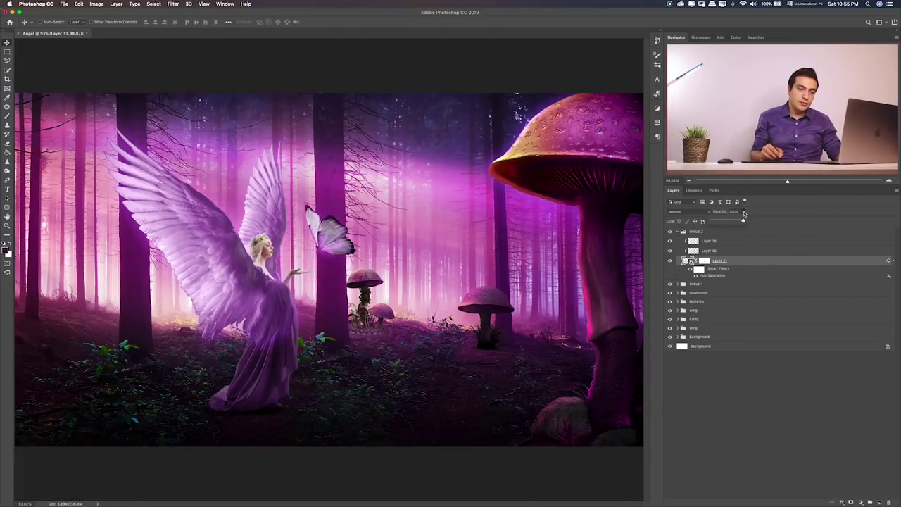
left_click_drag(732, 221, 737, 222)
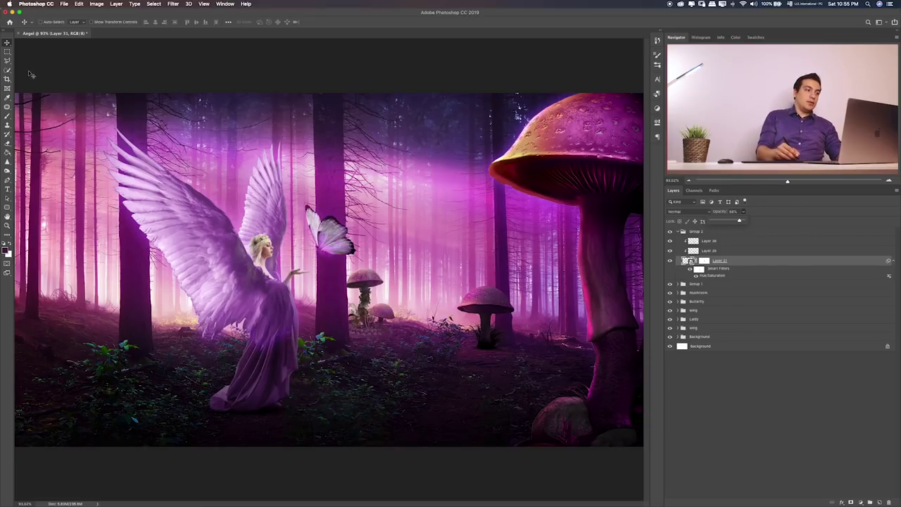
key("m")
key("shift+F6")
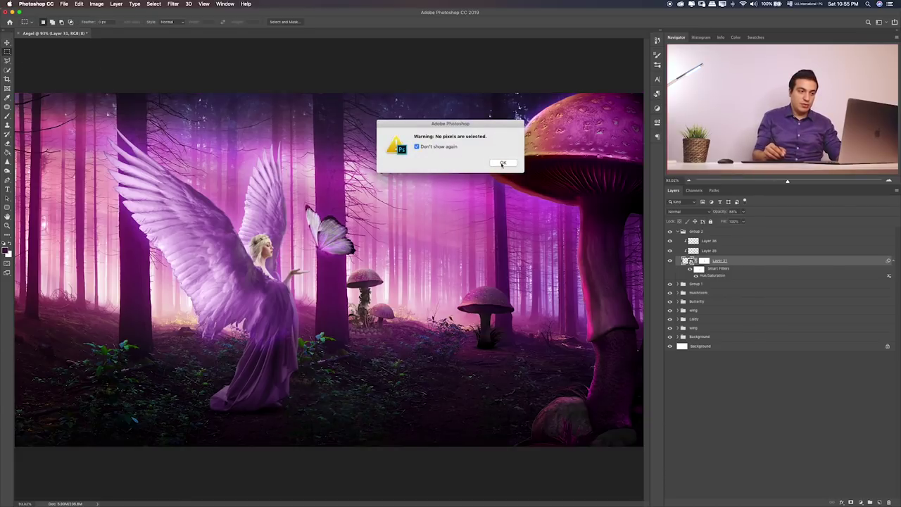
left_click(501, 163)
left_click(702, 233)
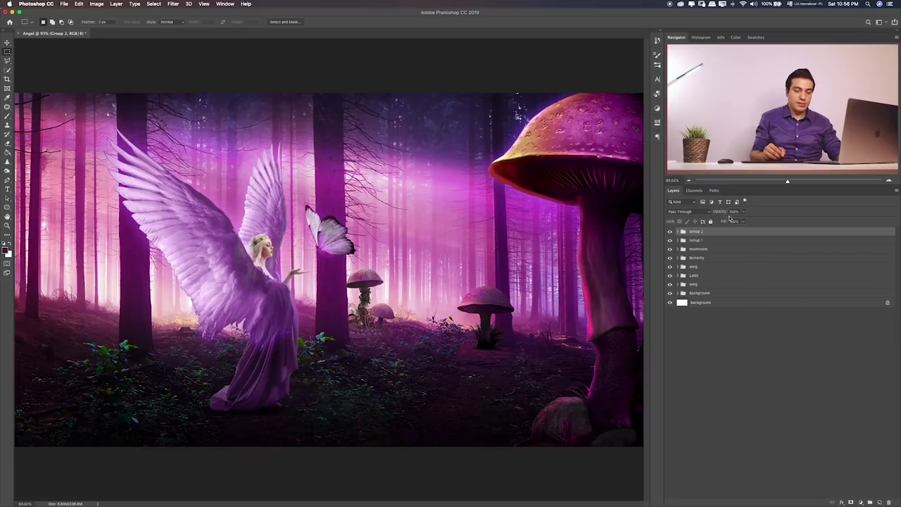
- Preview the frog, forest and butterfly images in the Items folder, then pick out 37.png
key("super+Tab")
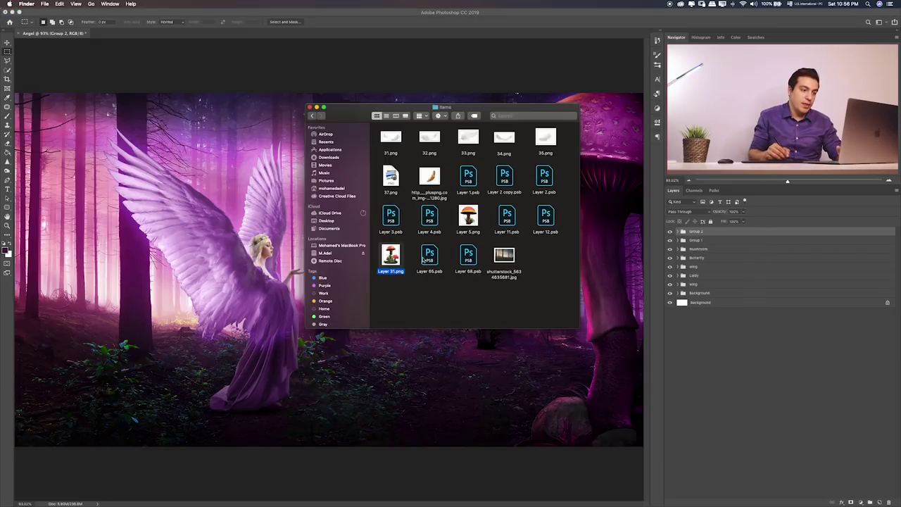
left_click(423, 259)
key("space")
key("Right")
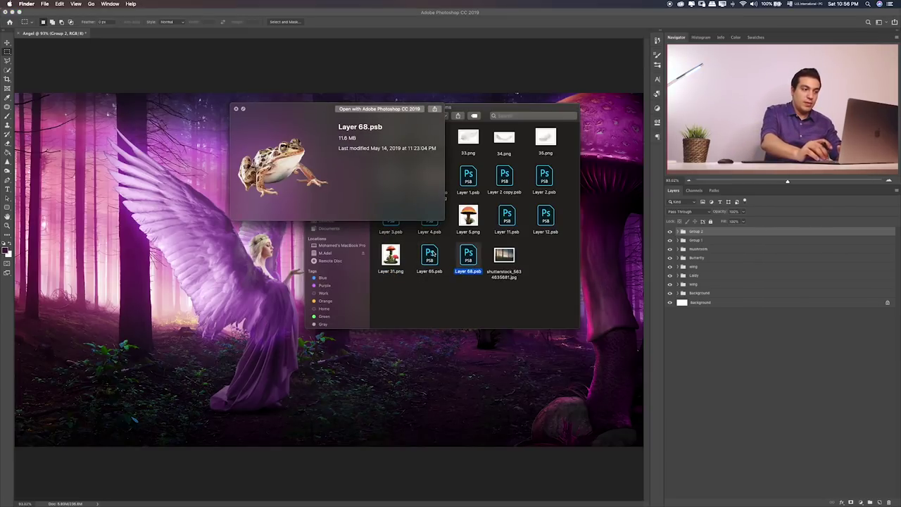
key("Right")
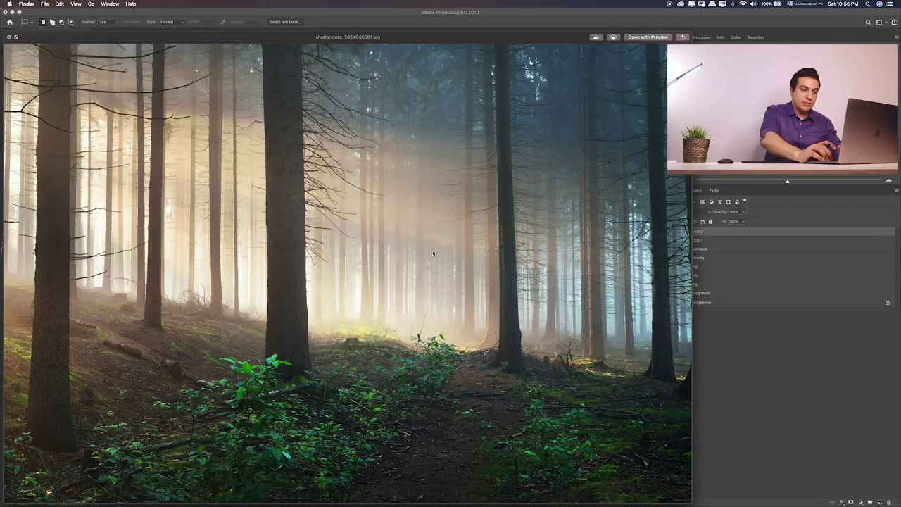
key("Up")
key("Left")
key("Left")
key("Left")
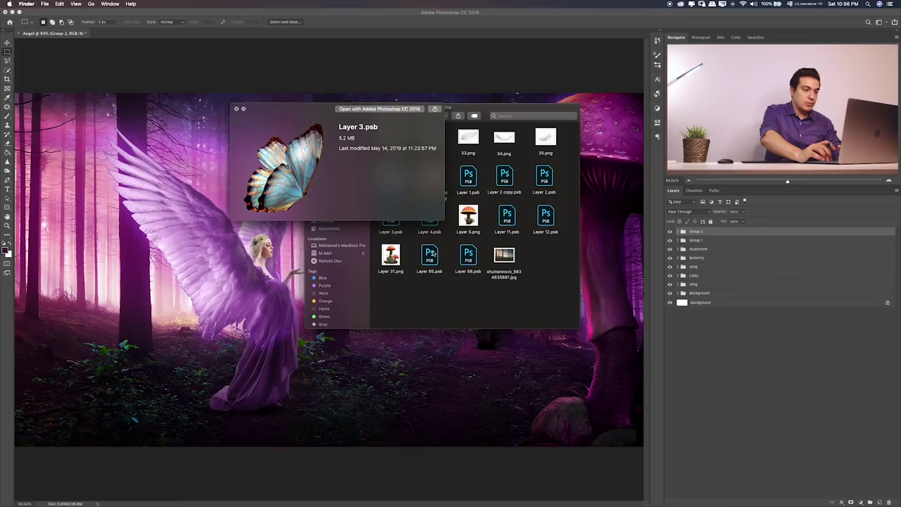
key("Up")
key("space")
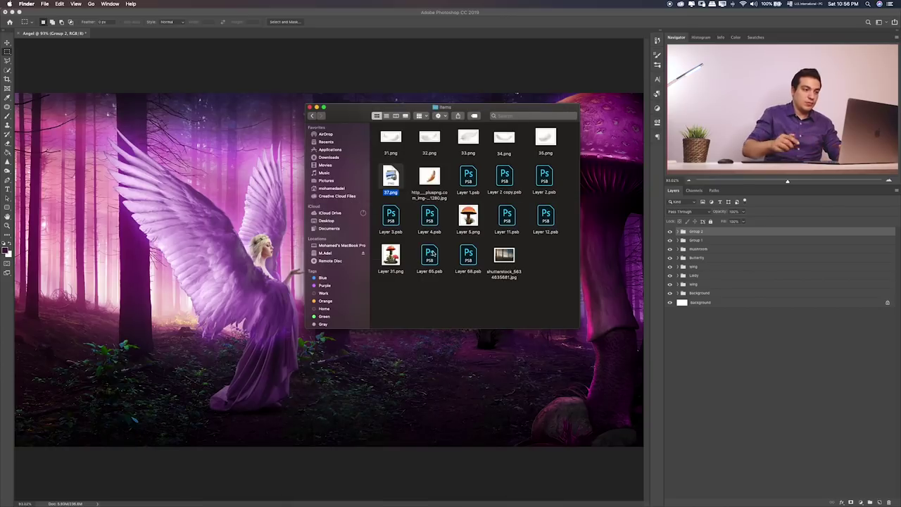
- Place the 37.png light rays tilted about -8.75 degrees, then shift them toward centre-right
left_click_drag(391, 176, 253, 169)
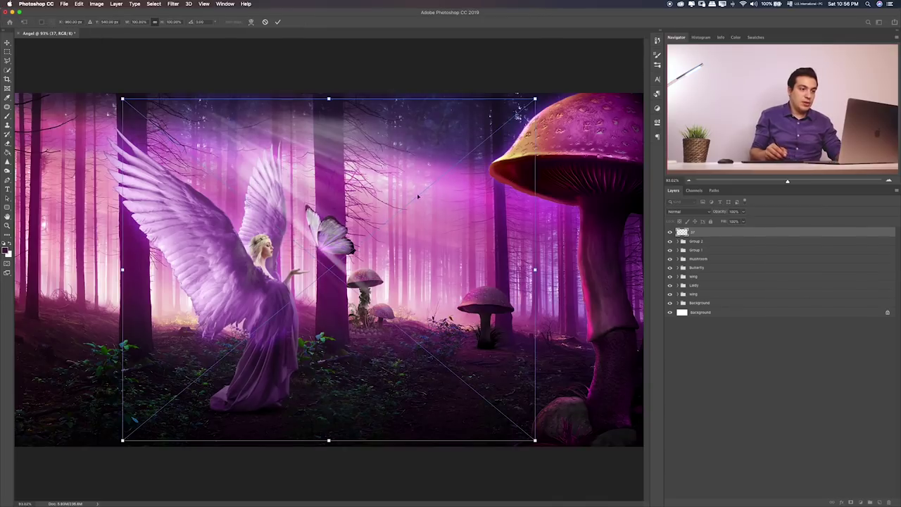
left_click_drag(519, 151, 330, 150)
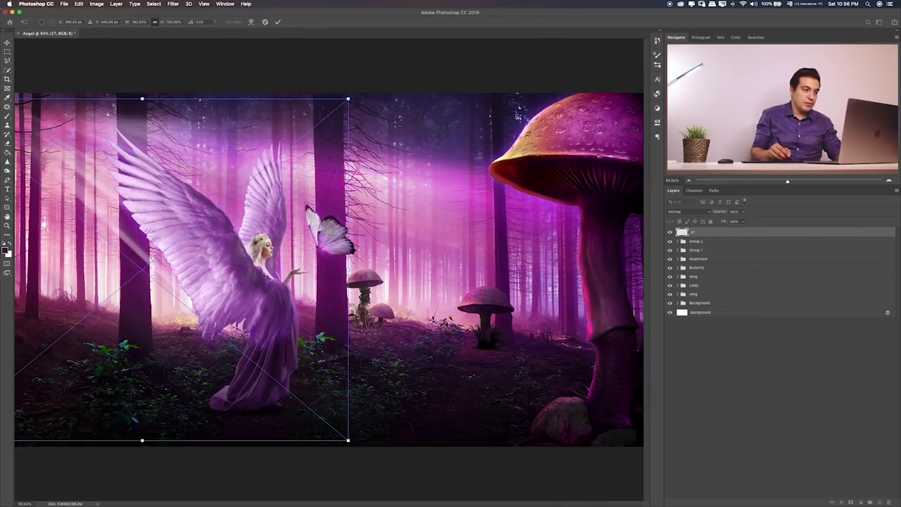
left_click_drag(380, 126, 359, 109)
left_click_drag(288, 191, 296, 194)
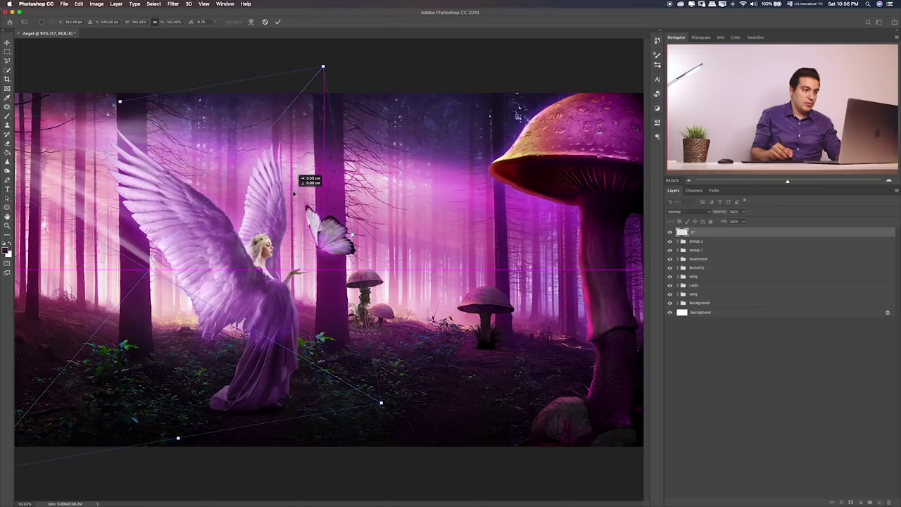
key("Return")
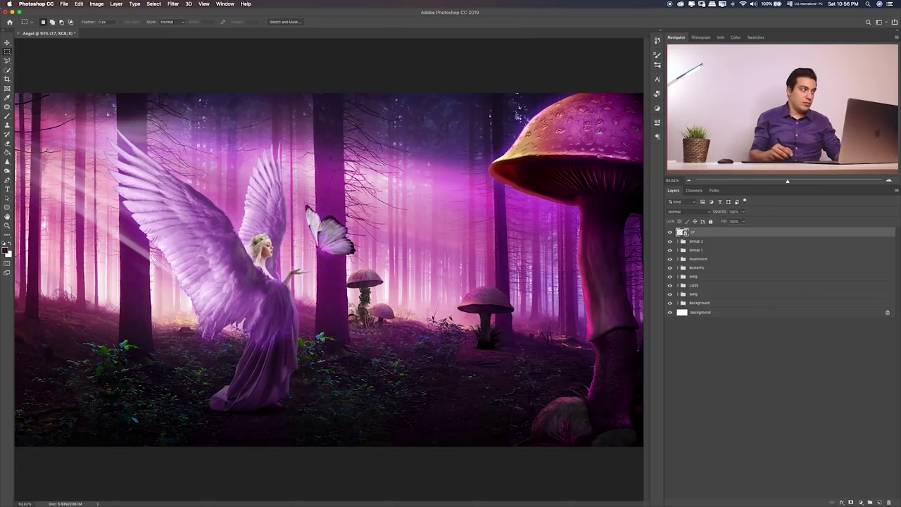
key("v")
mouse_move(208, 259)
left_mouse_down()
mouse_move(490, 308)
mouse_move(381, 285)
mouse_move(481, 294)
left_mouse_up()
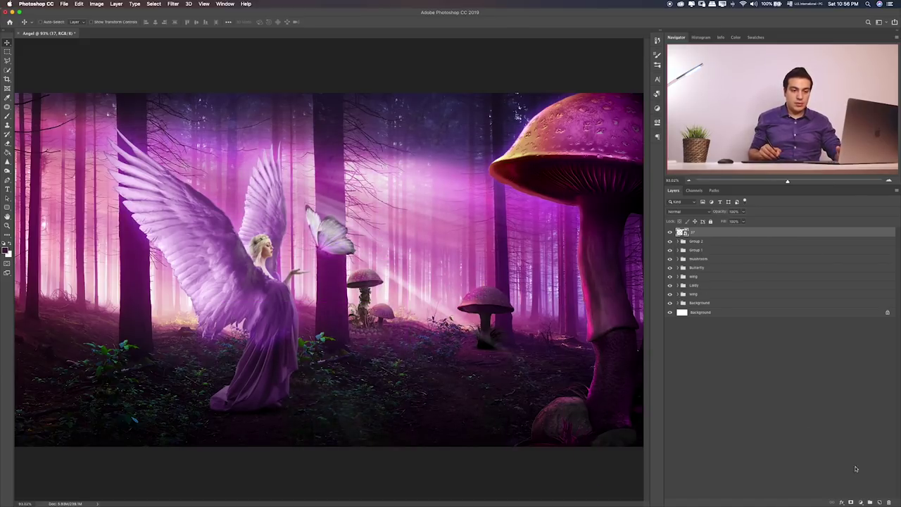
- Add a layer mask to layer 37 and paint out the light rays over the angel
left_click(850, 502)
key("m")
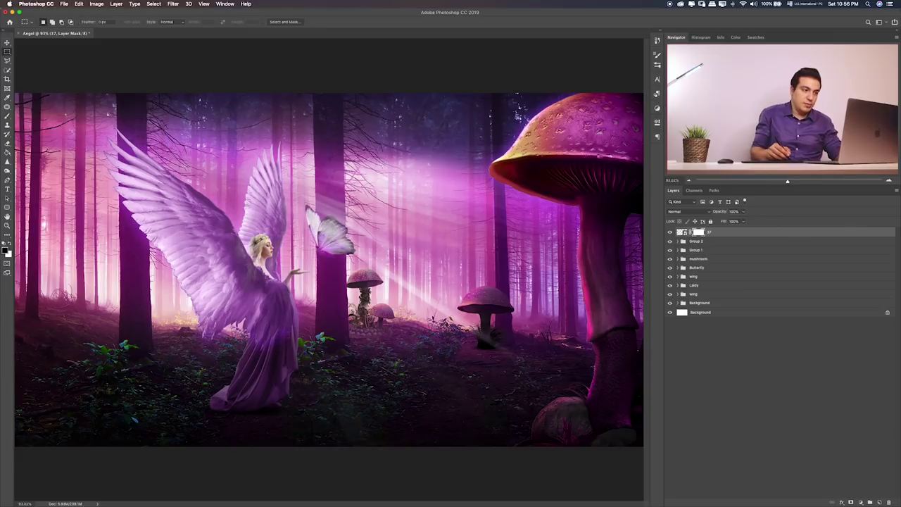
left_click_drag(344, 108, 254, 411)
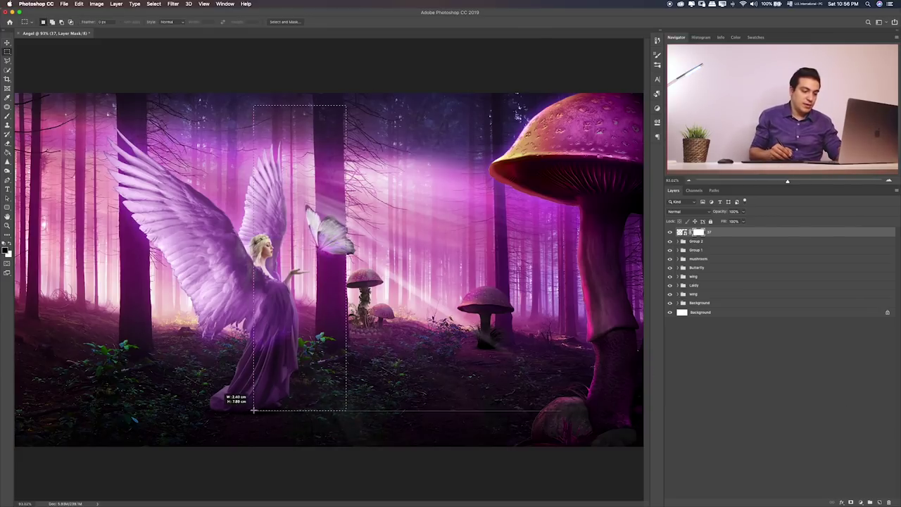
key("b")
key("0")
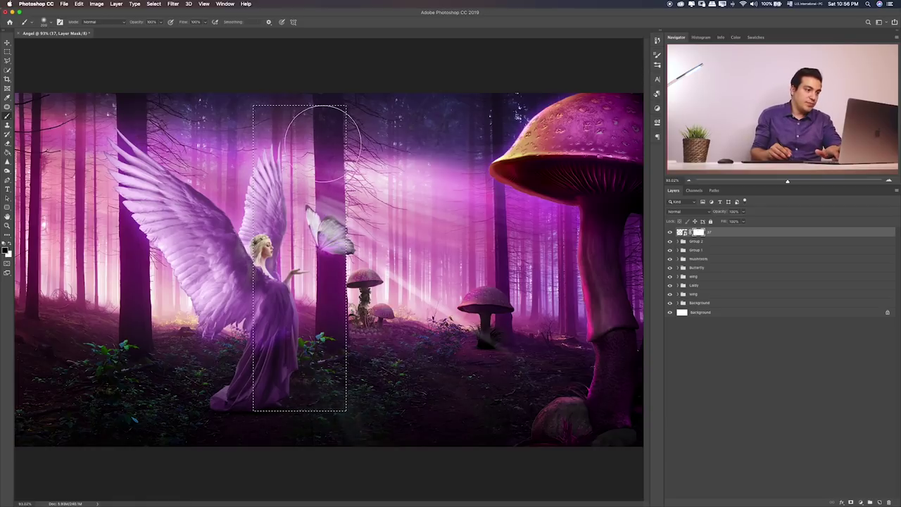
left_click_drag(299, 116, 299, 401)
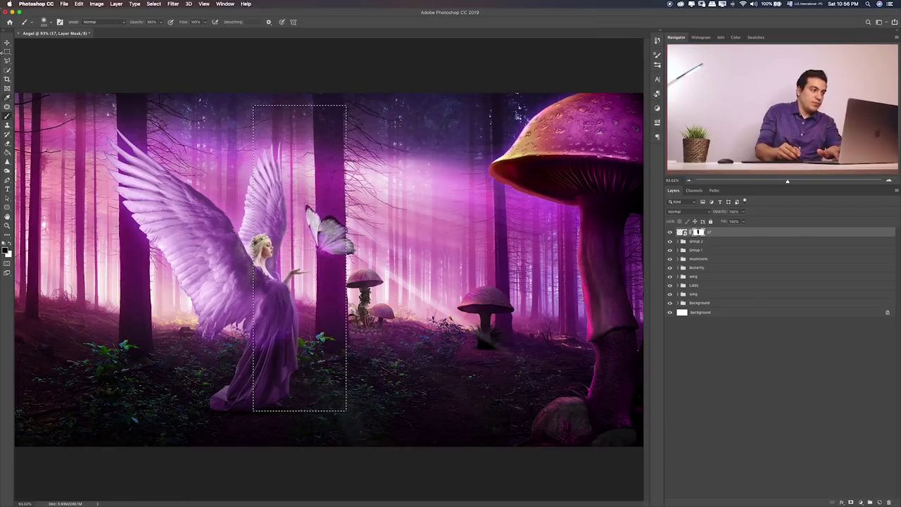
left_click(7, 51)
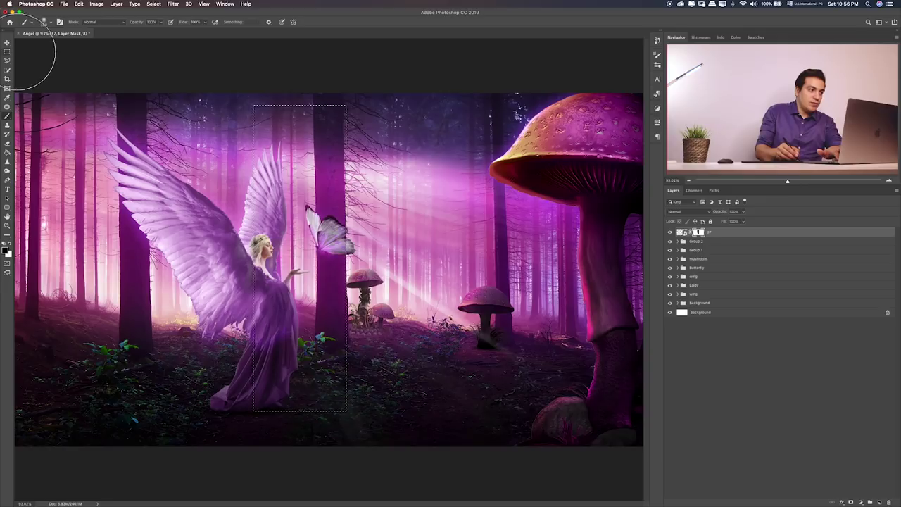
key("ctrl+d")
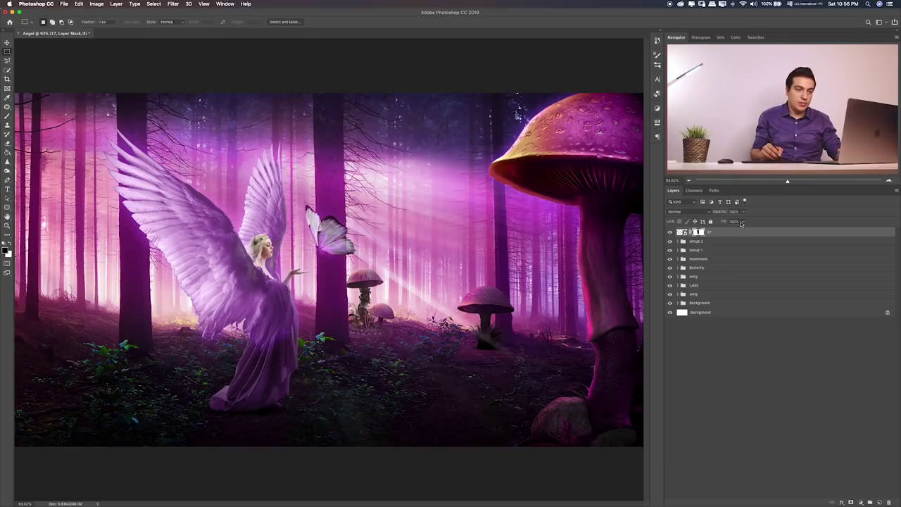
- Reposition the masked light rays, settling them back to the right and slightly lower
key("v")
mouse_move(437, 253)
left_mouse_down()
mouse_move(255, 191)
mouse_move(246, 211)
left_mouse_up()
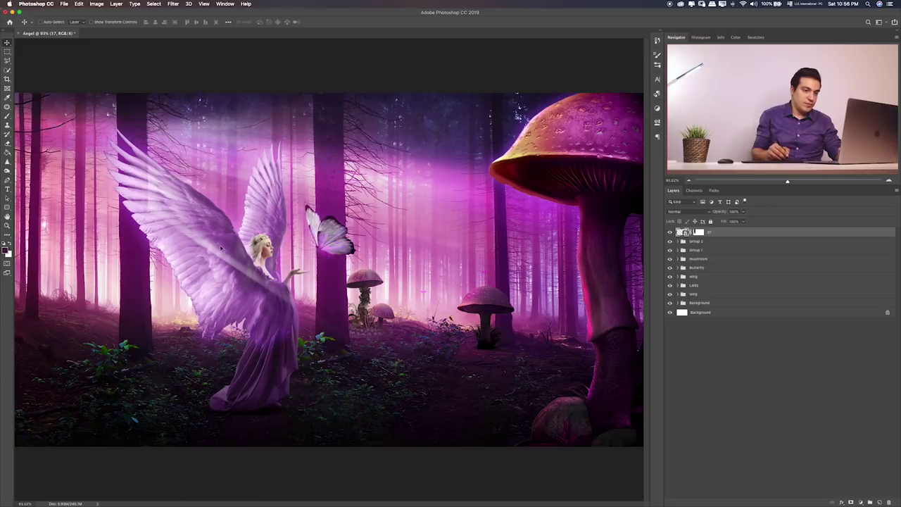
key("b")
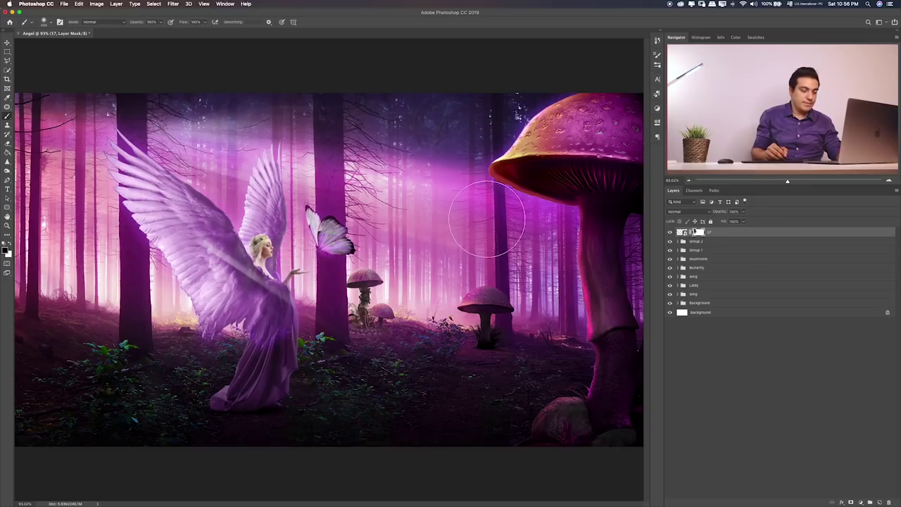
key("ctrl+z")
key("v")
left_click_drag(368, 243, 550, 244)
left_click_drag(459, 273, 457, 290)
- Set a larger 20%-opacity soft brush and rotate the light rays about 1.9 degrees clockwise
key("b")
key("2")
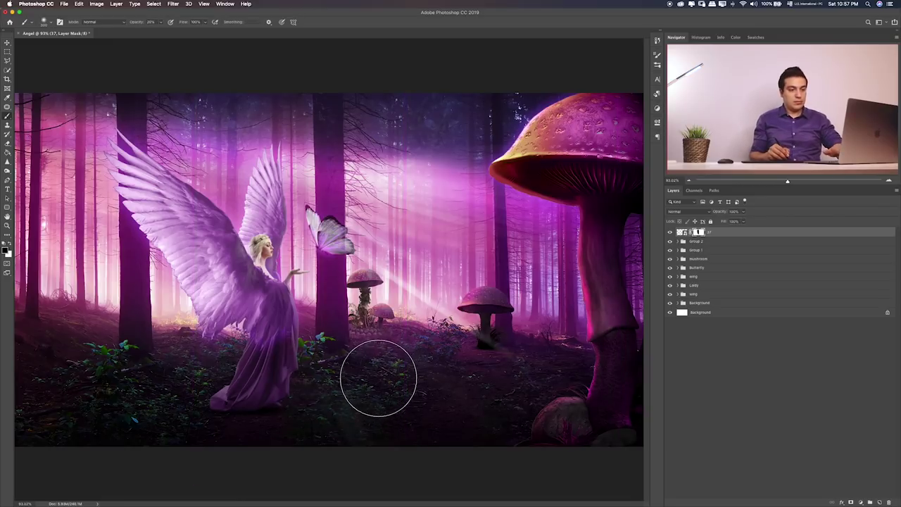
key("bracketright")
key("bracketright")
key("bracketright")
key("bracketright")
key("bracketright")
key("bracketright")
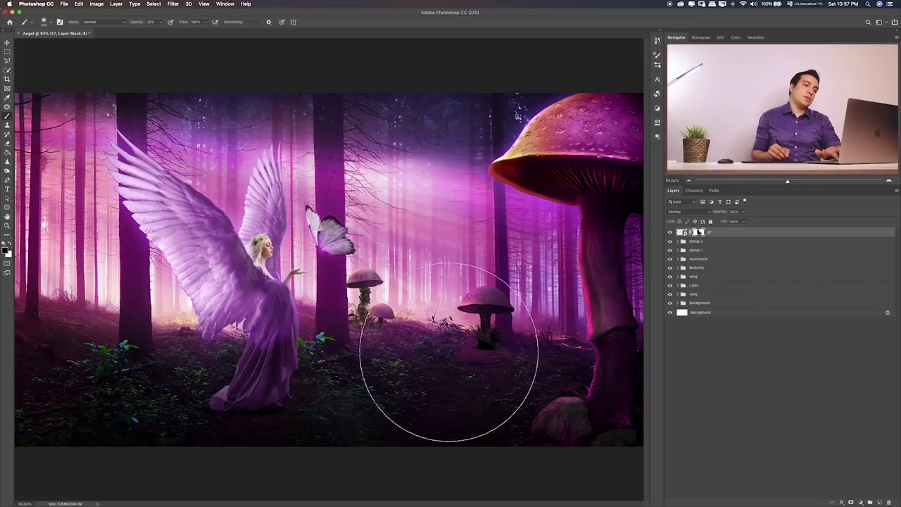
key("ctrl+t")
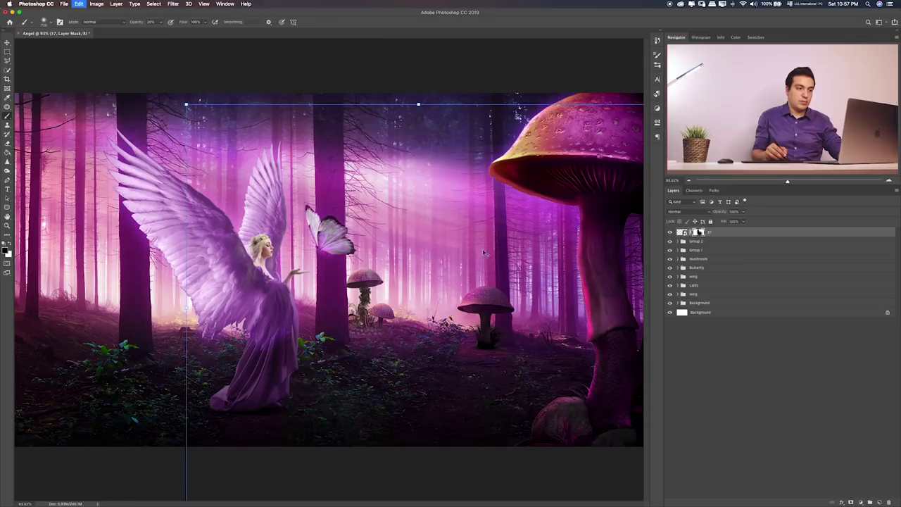
left_click_drag(180, 172, 182, 159)
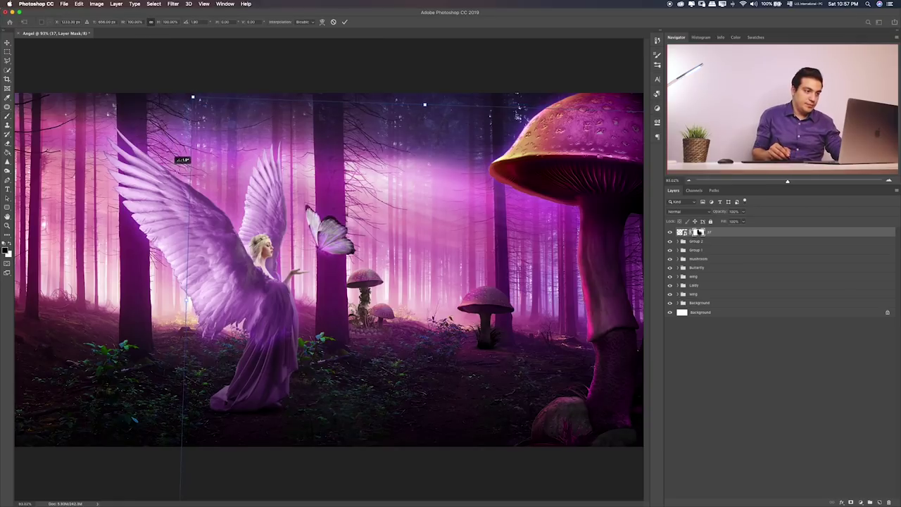
left_click_drag(444, 199, 438, 199)
key("Return")
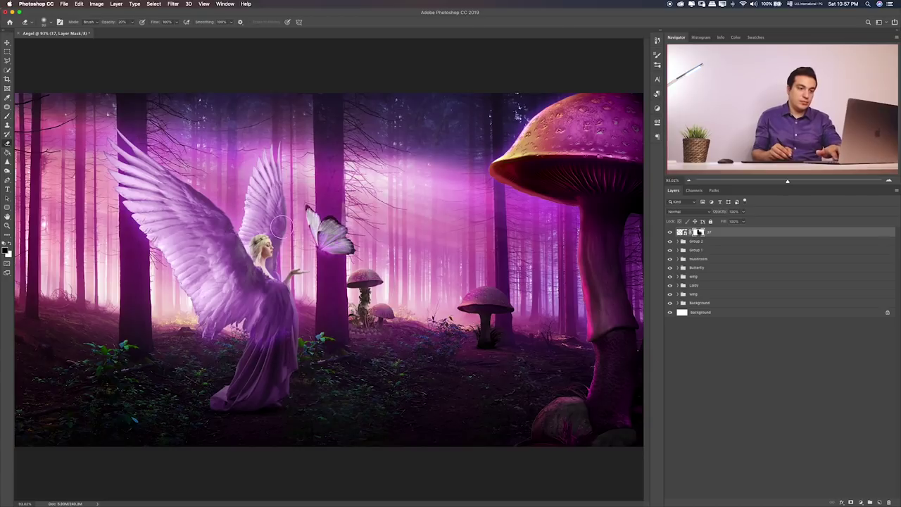
key("b")
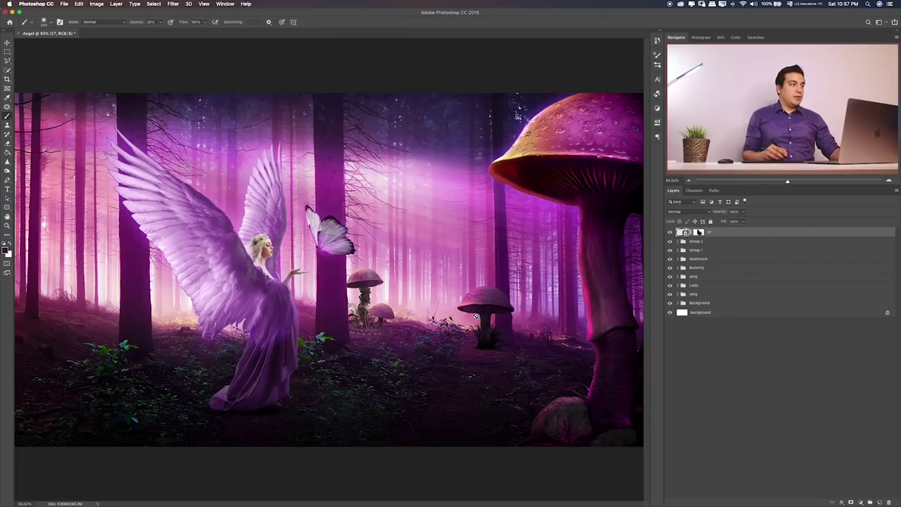
key("super+Tab")
key("super+Tab")
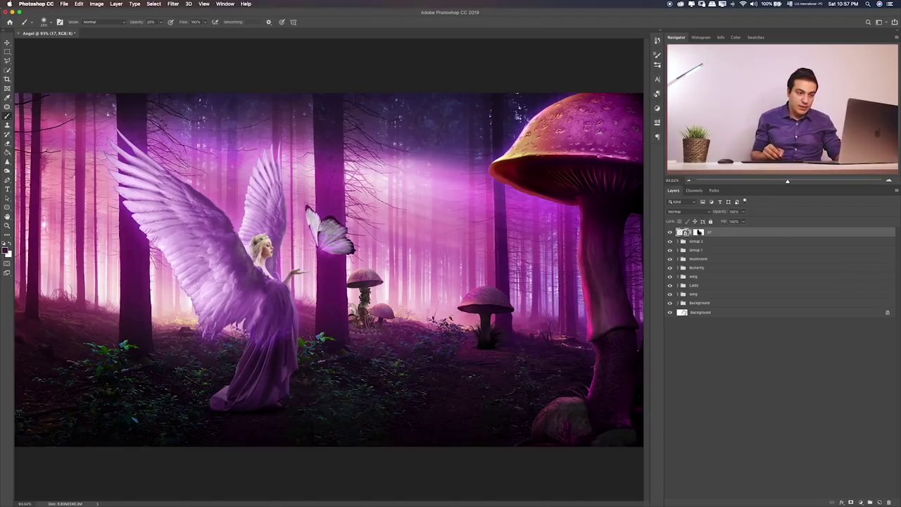
- Select the shutterstock forest layer in the Background group and apply a -121 Hue/Saturation hue shift
left_click(680, 303)
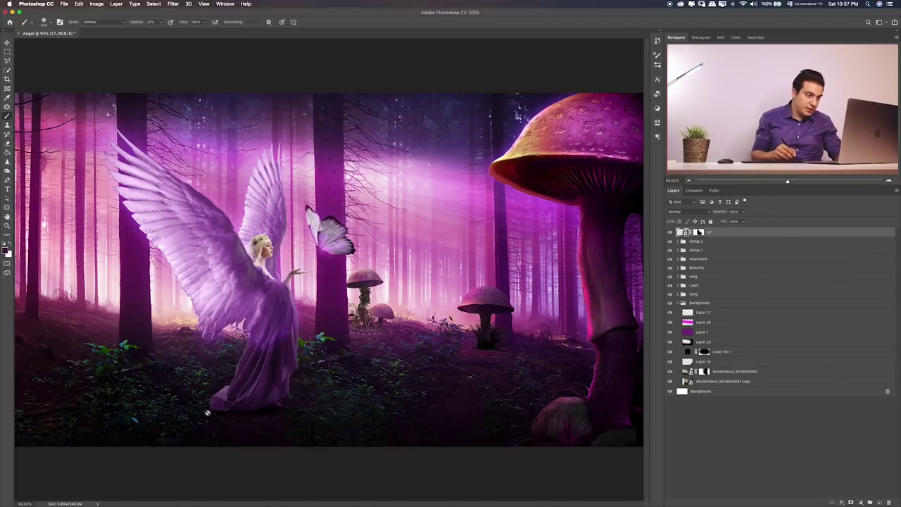
left_click(669, 371)
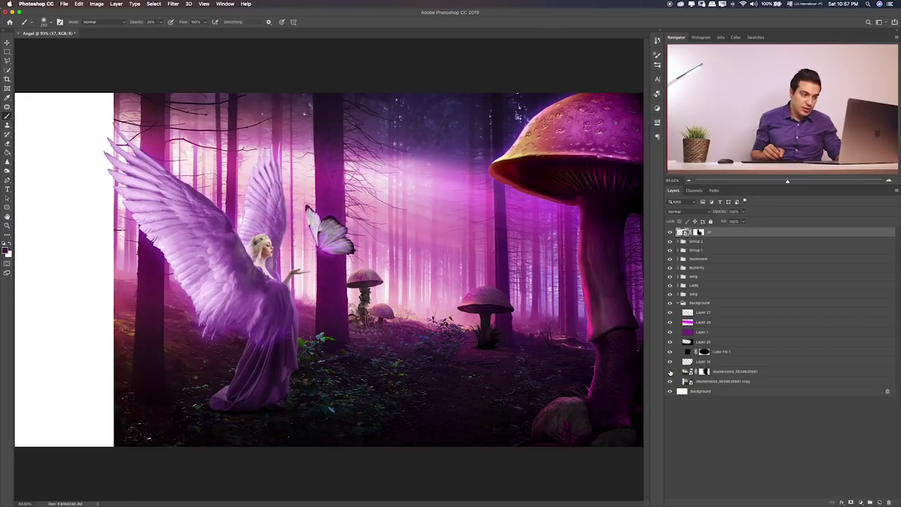
left_click(689, 371)
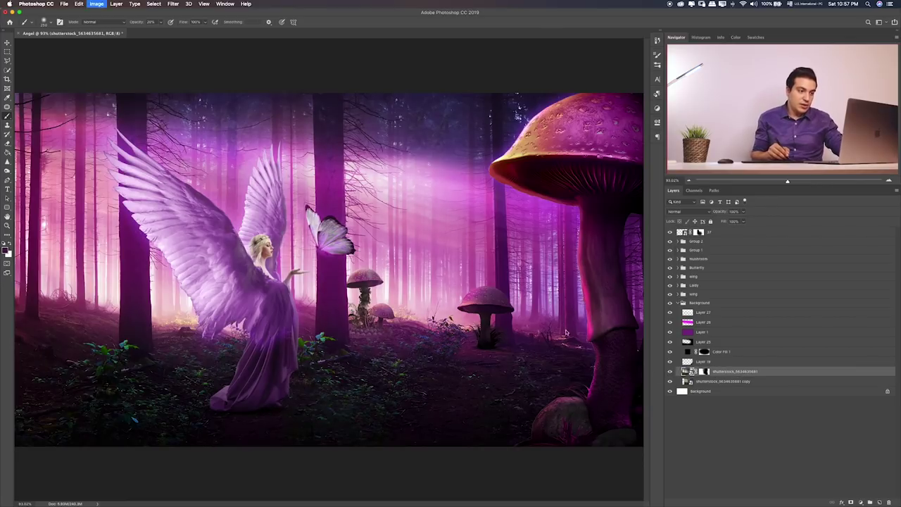
key("ctrl+u")
mouse_move(197, 244)
left_mouse_down()
mouse_move(185, 244)
mouse_move(190, 227)
left_mouse_up()
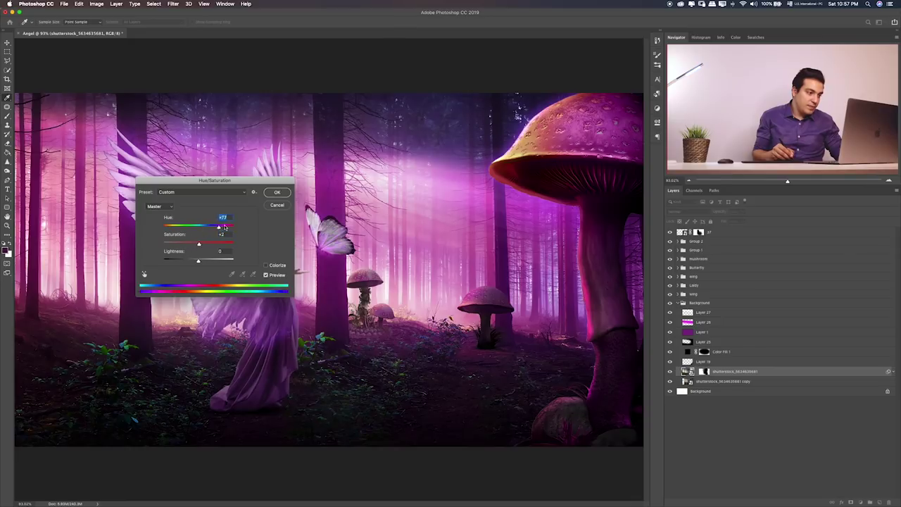
left_click(275, 206)
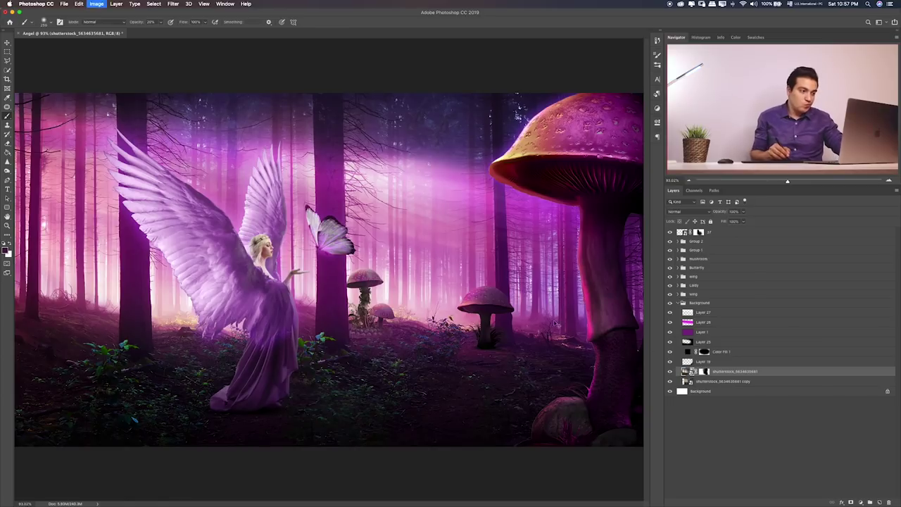
key("ctrl+u")
left_click_drag(197, 226, 170, 226)
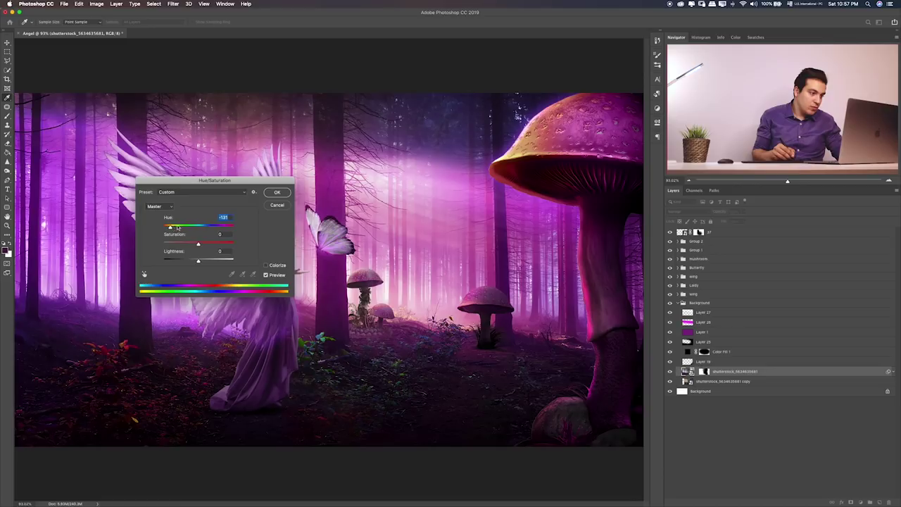
left_click_drag(177, 227, 223, 228)
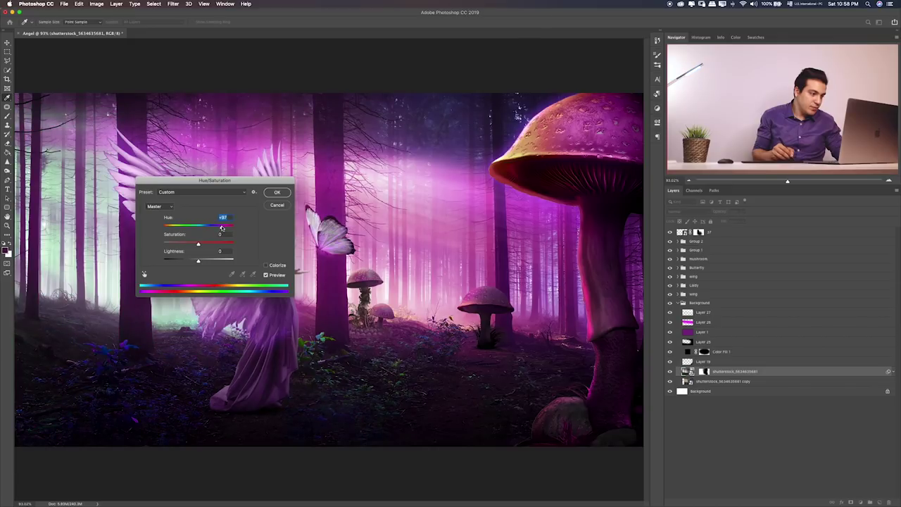
left_click(278, 193)
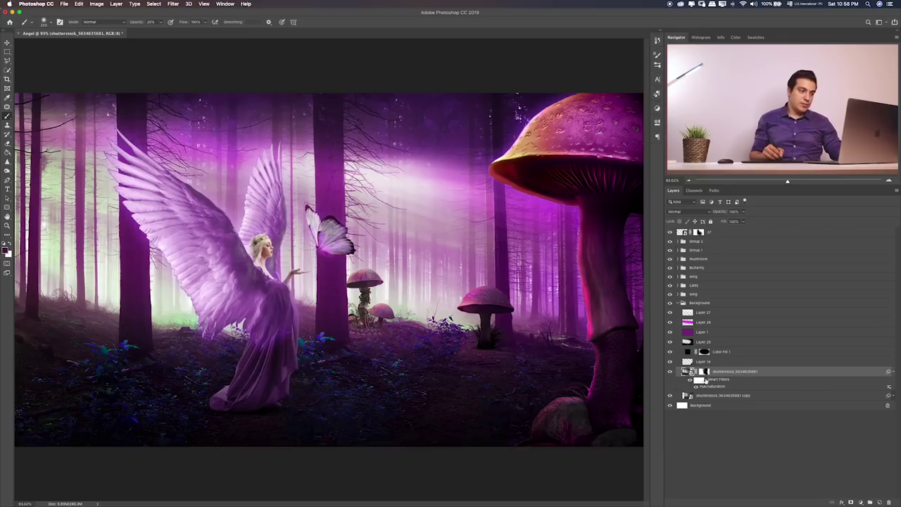
- Zoom to 200% and copy a rectangle of forest around the dress onto its own layer
key("ctrl+plus")
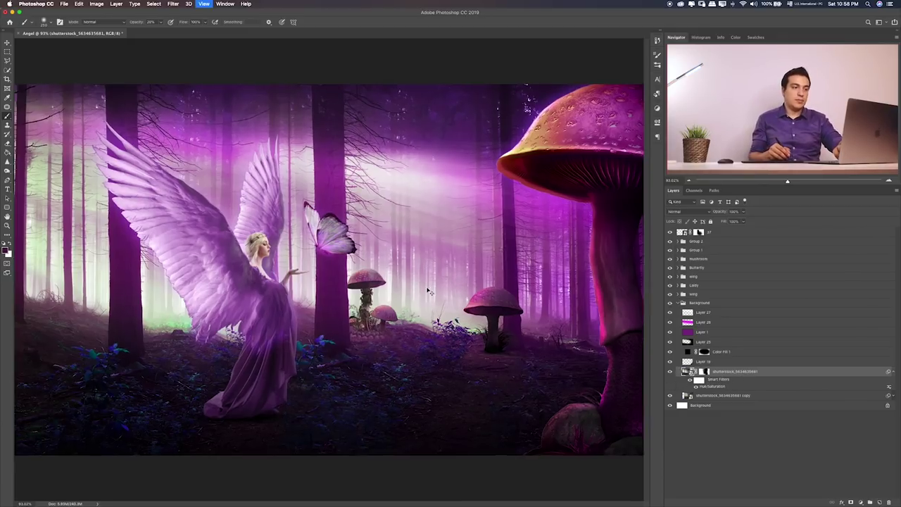
key("ctrl+plus")
scroll(261, 366, "left", 10)
scroll(261, 366, "down", 5)
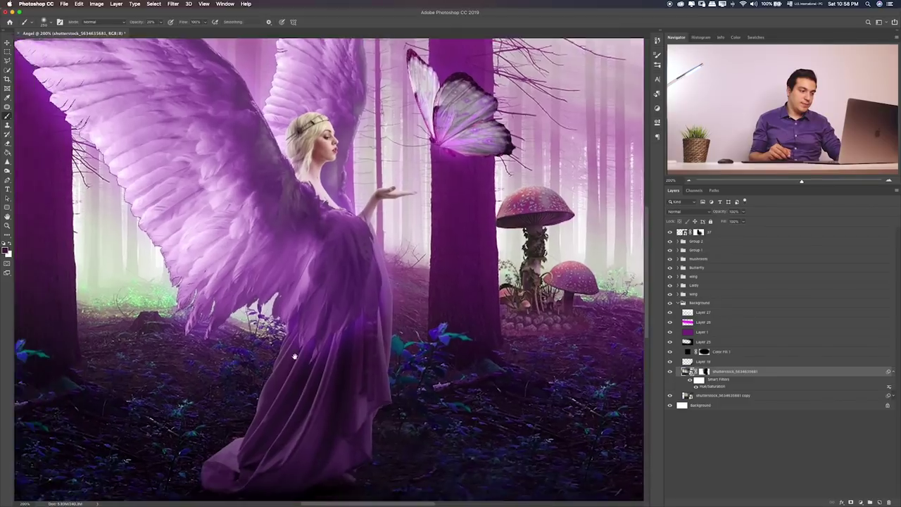
scroll(348, 336, "left", 5)
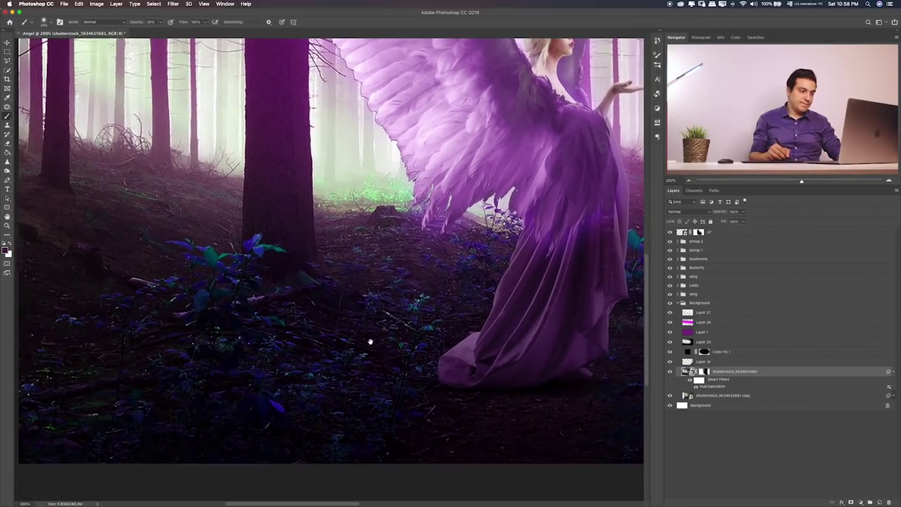
scroll(418, 318, "up", 5)
scroll(443, 310, "right", 3)
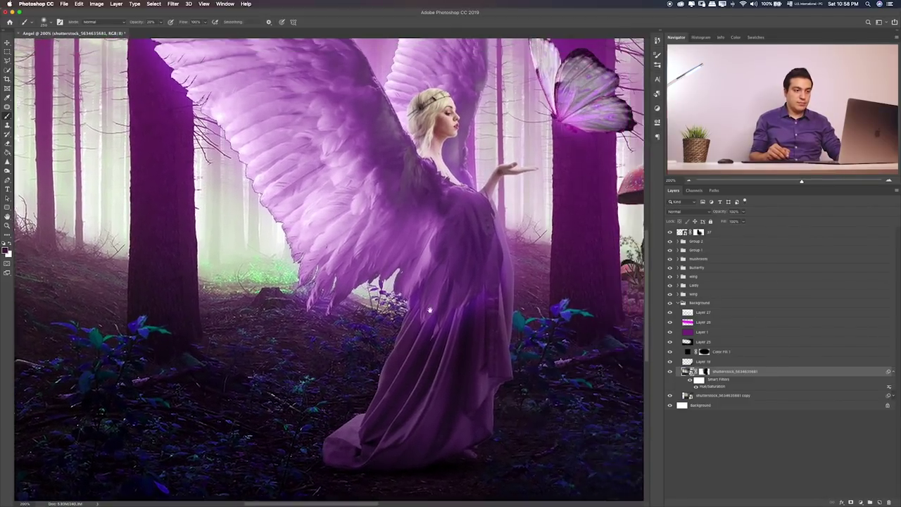
scroll(443, 310, "right", 2)
scroll(442, 310, "right", 2)
scroll(443, 311, "right", 5)
scroll(443, 310, "up", 3)
scroll(398, 341, "right", 2)
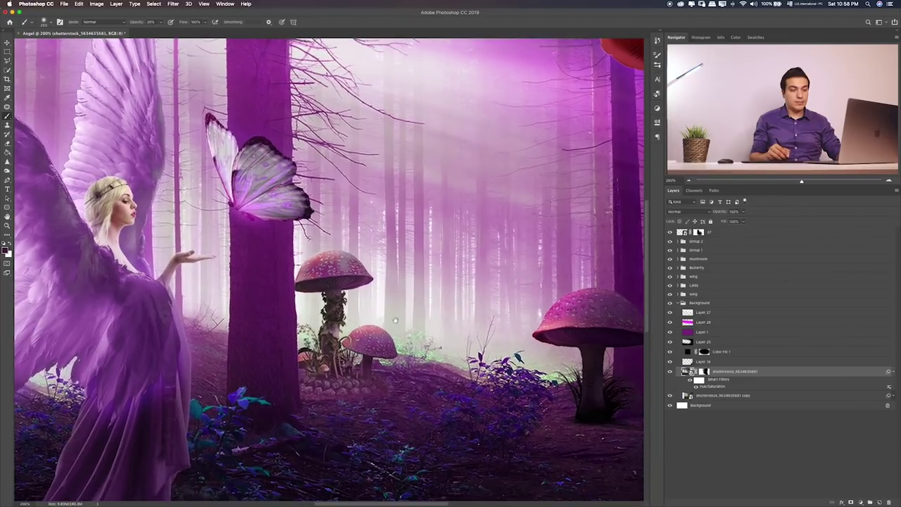
scroll(398, 342, "left", 3)
scroll(397, 341, "left", 4)
scroll(398, 341, "left", 7)
scroll(398, 342, "down", 2)
scroll(398, 341, "left", 3)
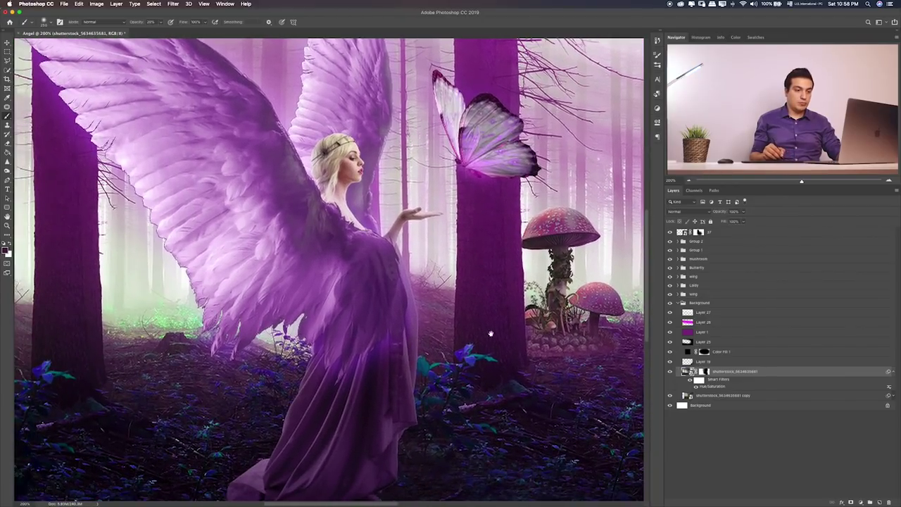
left_click(879, 501)
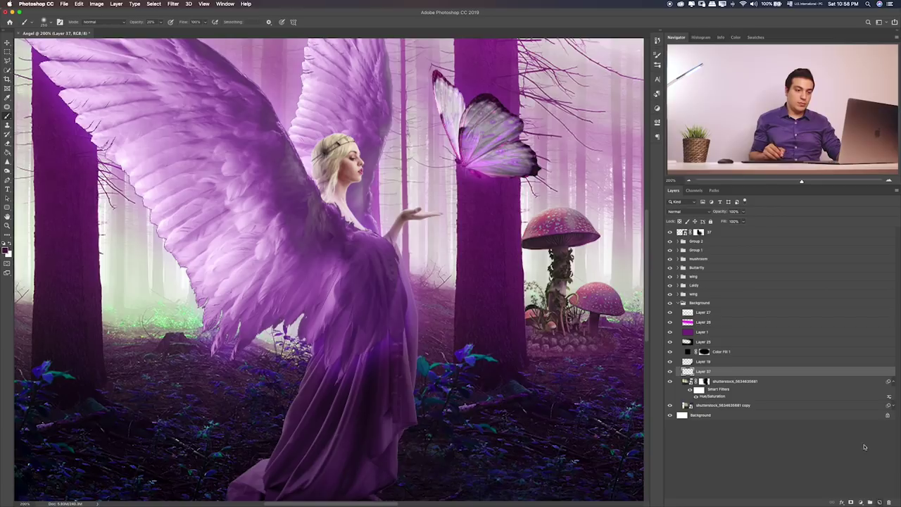
left_click(686, 381)
key("m")
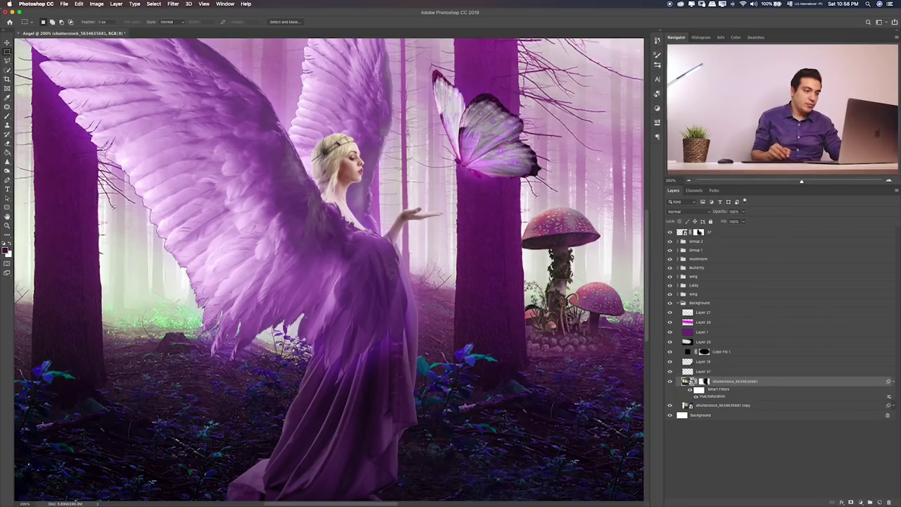
left_click_drag(447, 269, 304, 373)
key("super+c")
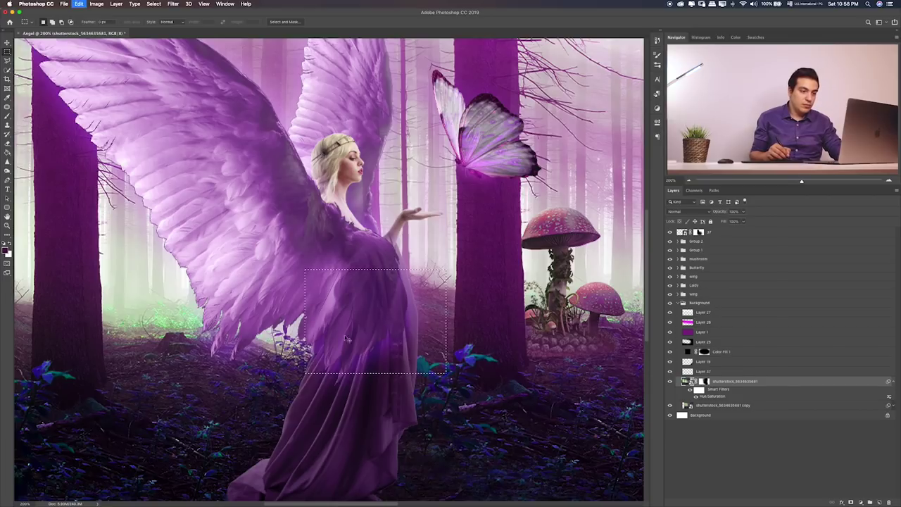
key("super+v")
- Move the forest patch beneath the angel's left wing and enlarge it
key("v")
left_click_drag(423, 318, 325, 304)
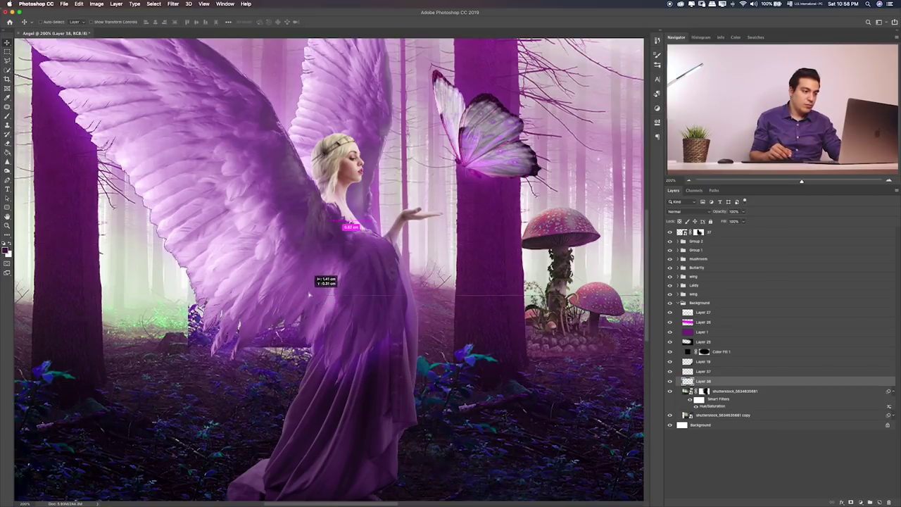
left_click_drag(325, 304, 304, 295)
key("super+t")
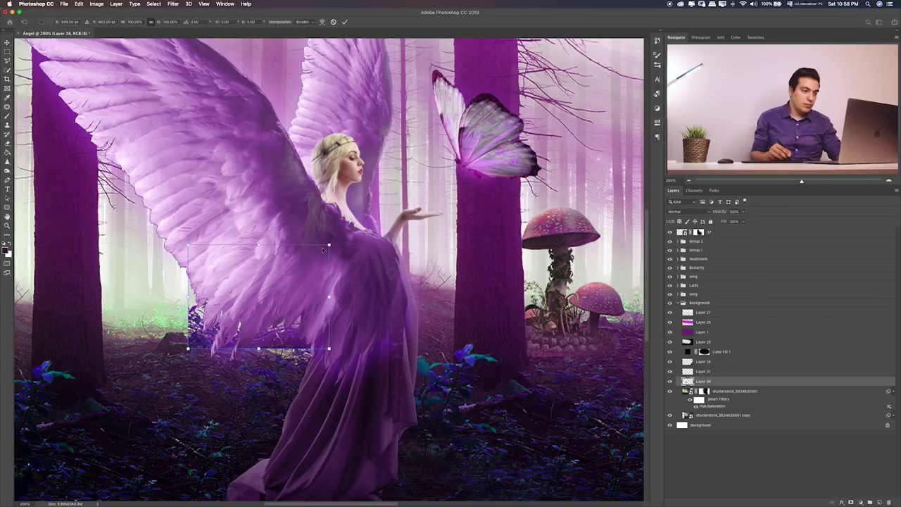
left_click_drag(330, 243, 385, 205)
left_click_drag(343, 272, 308, 286)
mouse_move(347, 216)
left_mouse_down()
mouse_move(364, 200)
mouse_move(310, 247)
left_mouse_up()
key("Return")
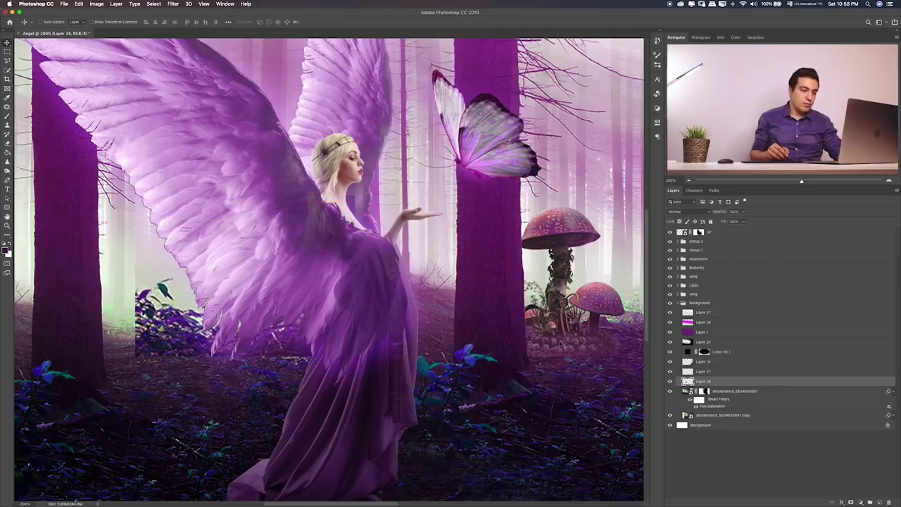
- Erase the patch's top-left edge at full opacity, check the blend, and collapse the Background group
key("e")
key("0")
mouse_move(140, 302)
left_mouse_down()
mouse_move(175, 347)
mouse_move(190, 338)
mouse_move(197, 352)
mouse_move(141, 331)
mouse_move(172, 343)
left_mouse_up()
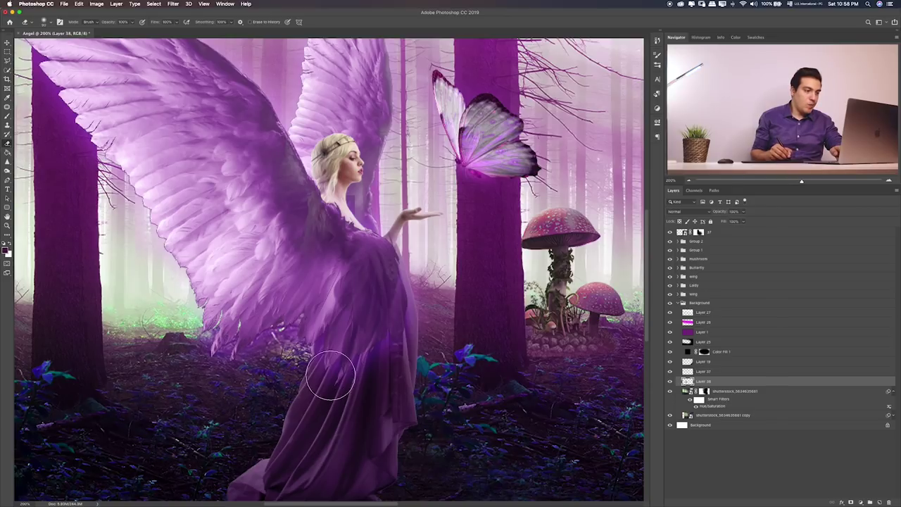
key("ctrl+0")
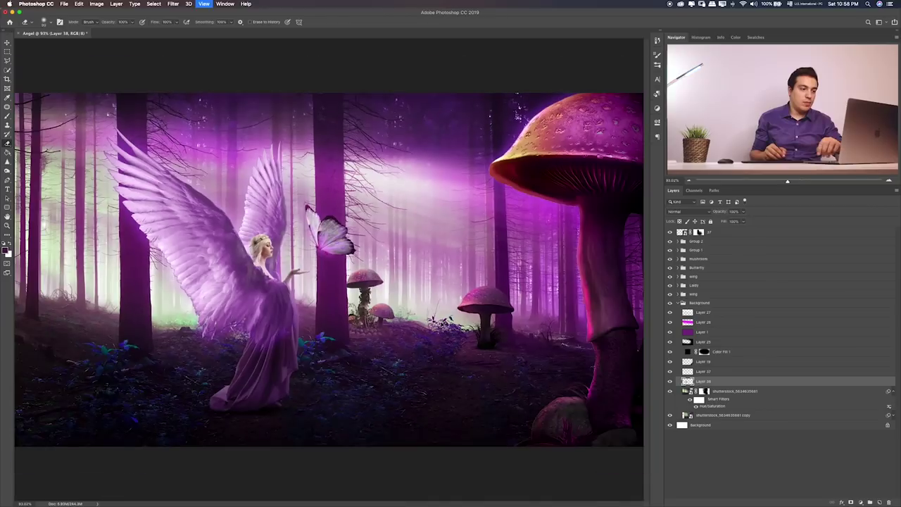
left_click(669, 381)
left_click(670, 381)
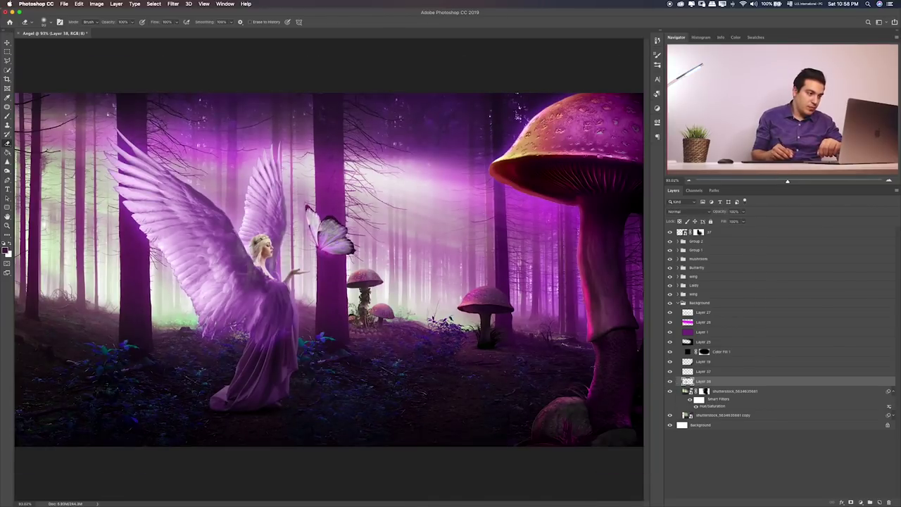
left_click(669, 381)
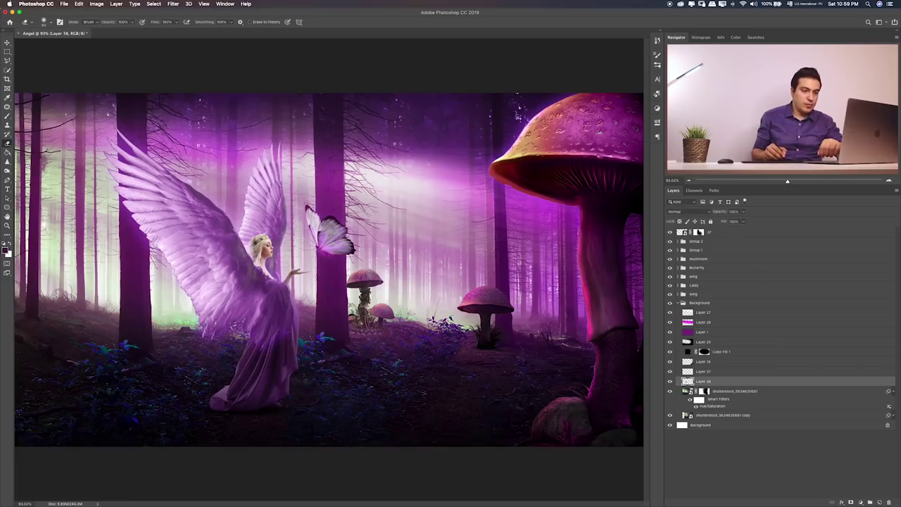
left_click(679, 303)
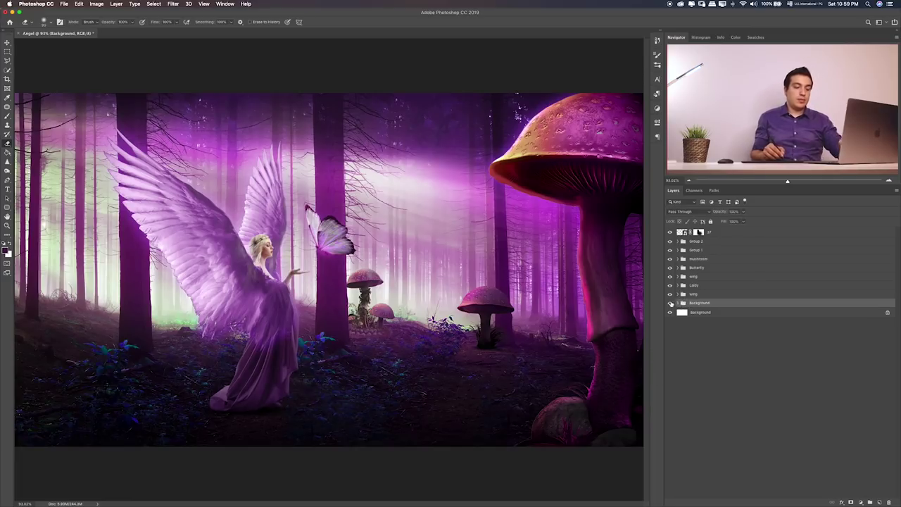
key("m")
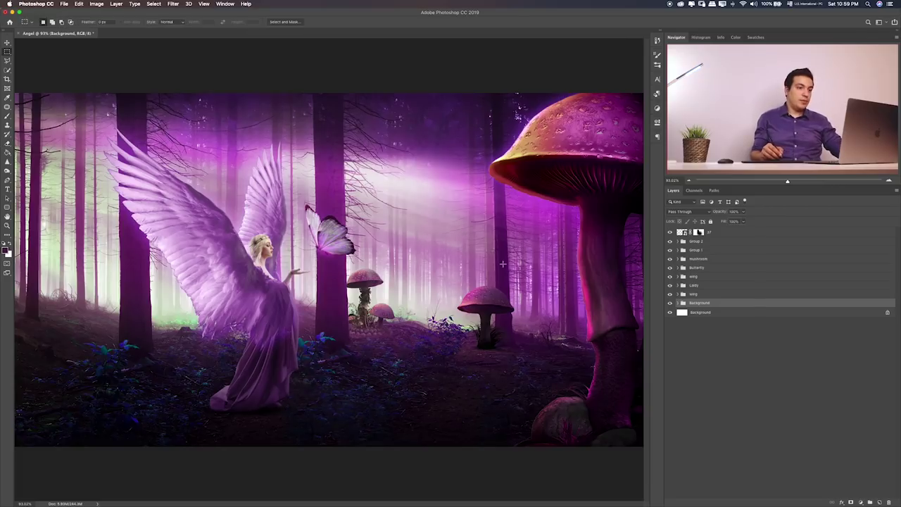
left_click(736, 235)
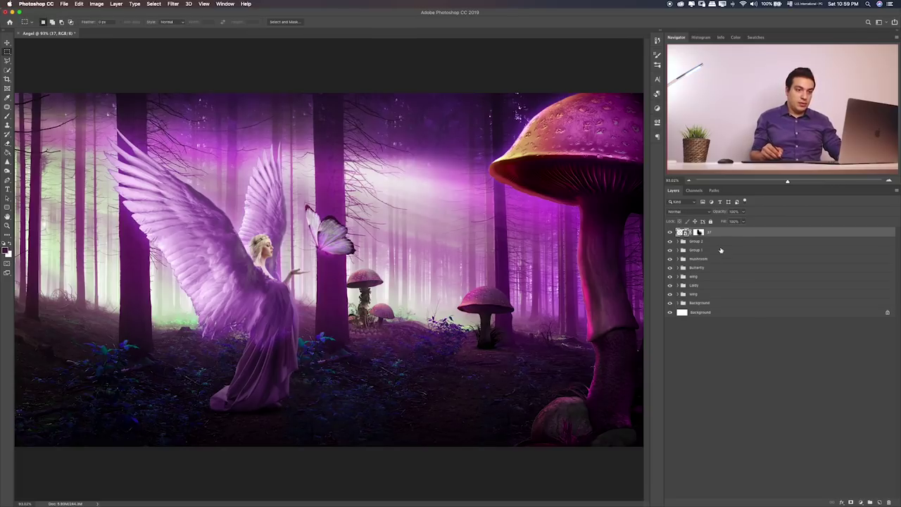
- Preview the Layer 65, Layer 31, wing and Layer 12 butterfly assets in the Items folder
left_click(722, 241)
key("super+Tab")
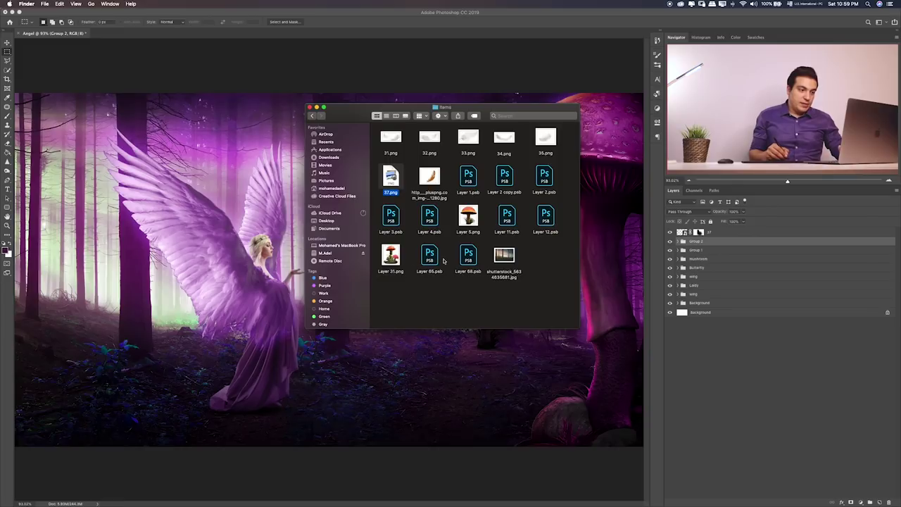
left_click(468, 259)
key("space")
key("space")
key("Left")
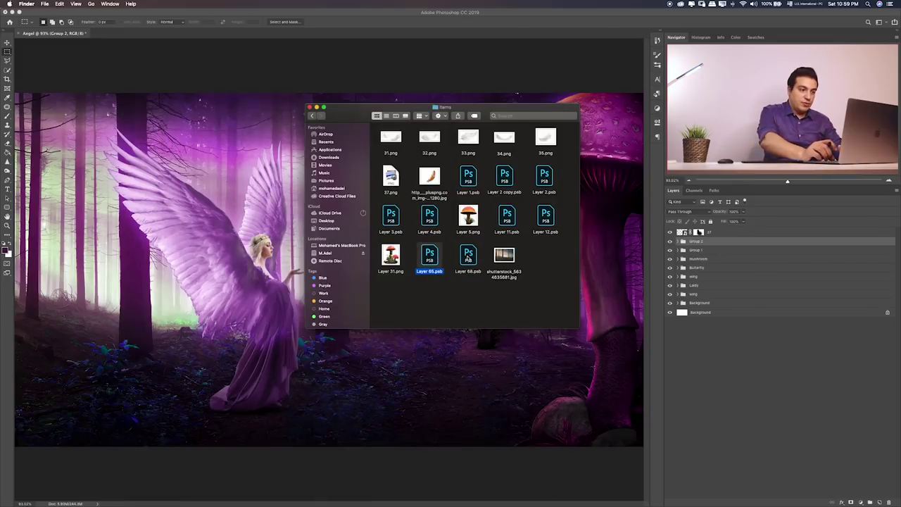
key("space")
key("Left")
key("Right")
key("Right")
key("Right")
key("Right")
key("Up")
key("Down")
key("Up")
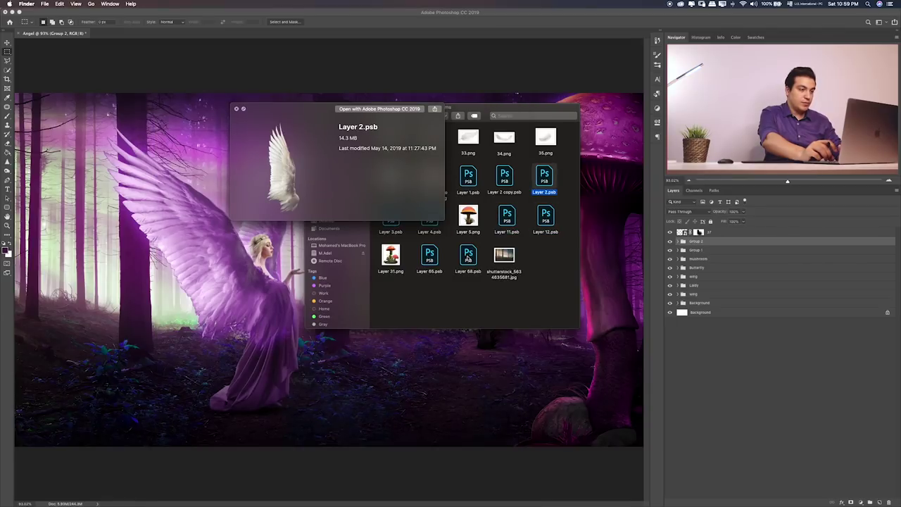
key("Down")
- Browse the white feather PNGs, then open the blue butterfly Layer 3.psb in Photoshop
key("Up")
key("Left")
key("Up")
key("Up")
key("Right")
key("Right")
key("Right")
key("Left")
key("Left")
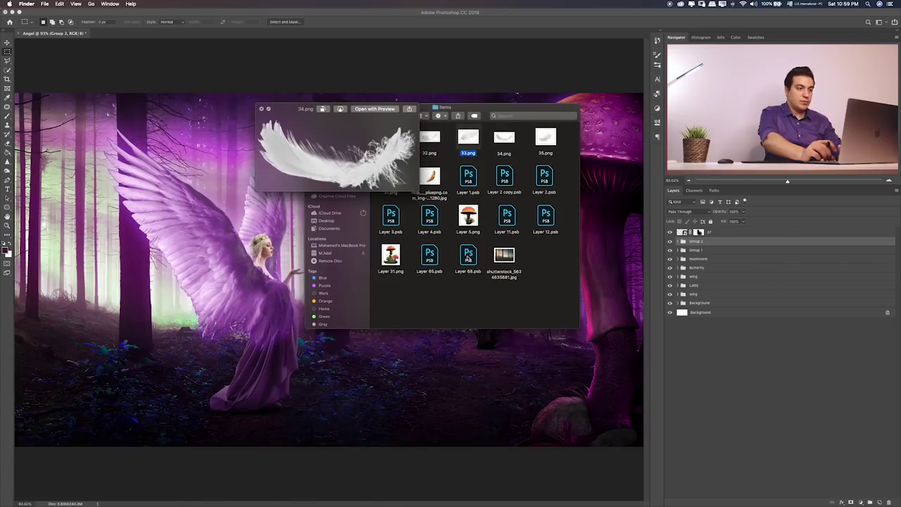
key("Down")
key("Right")
key("Right")
key("Down")
key("Left")
key("Left")
key("Left")
key("Left")
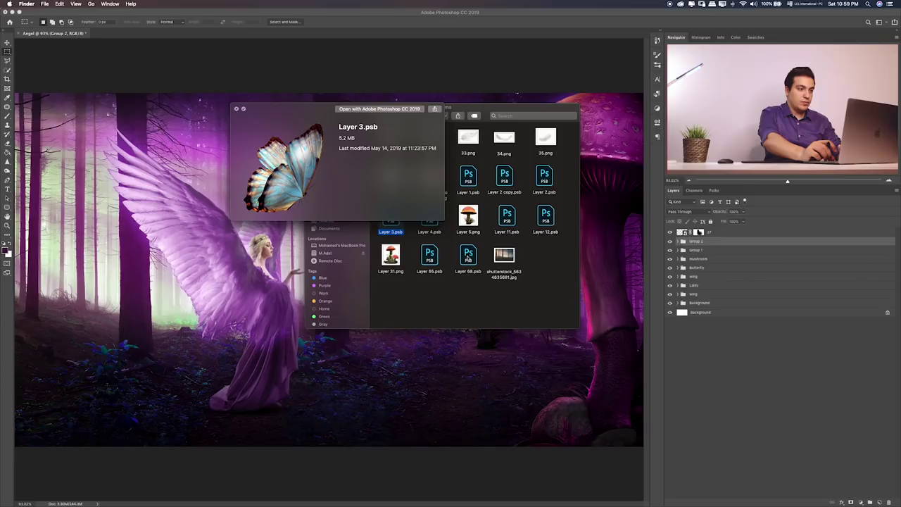
key("space")
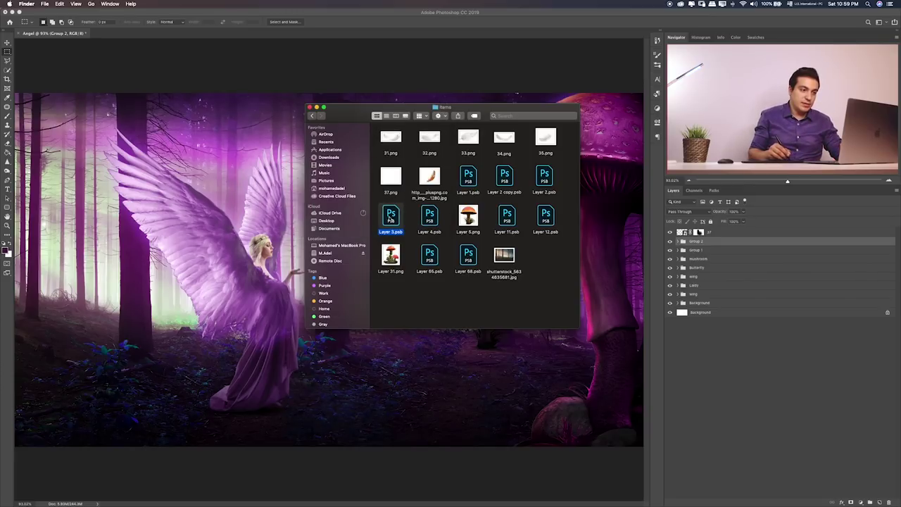
double_click(389, 218)
- Bring the blue butterfly into the Angel document, scaled down and placed at the top right
key("v")
mouse_move(362, 215)
left_mouse_down()
mouse_move(62, 33)
mouse_move(64, 39)
left_mouse_up()
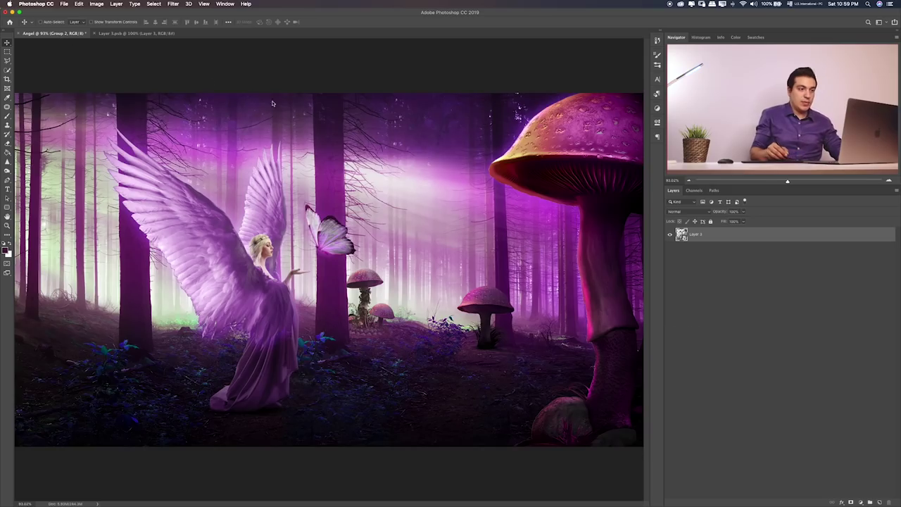
left_click_drag(272, 104, 274, 105)
key("ctrl+t")
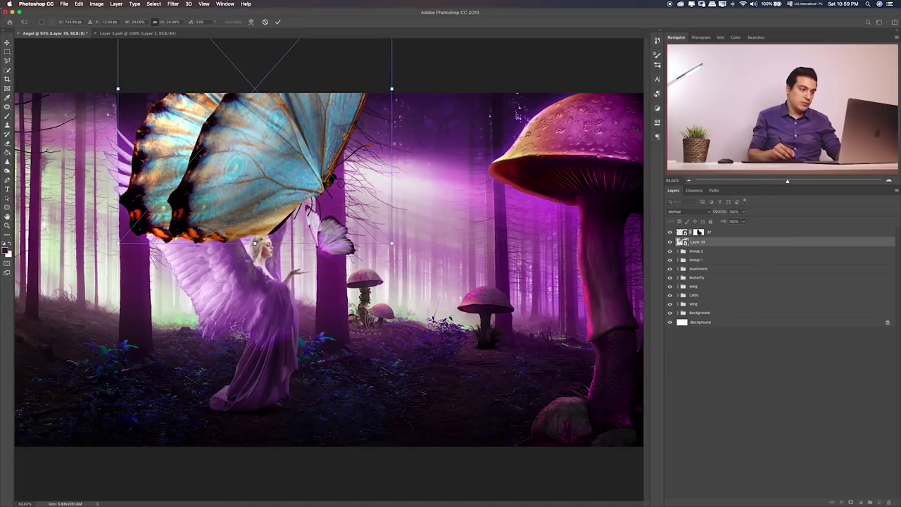
mouse_move(117, 244)
left_mouse_down()
mouse_move(341, 52)
mouse_move(519, 131)
left_mouse_up()
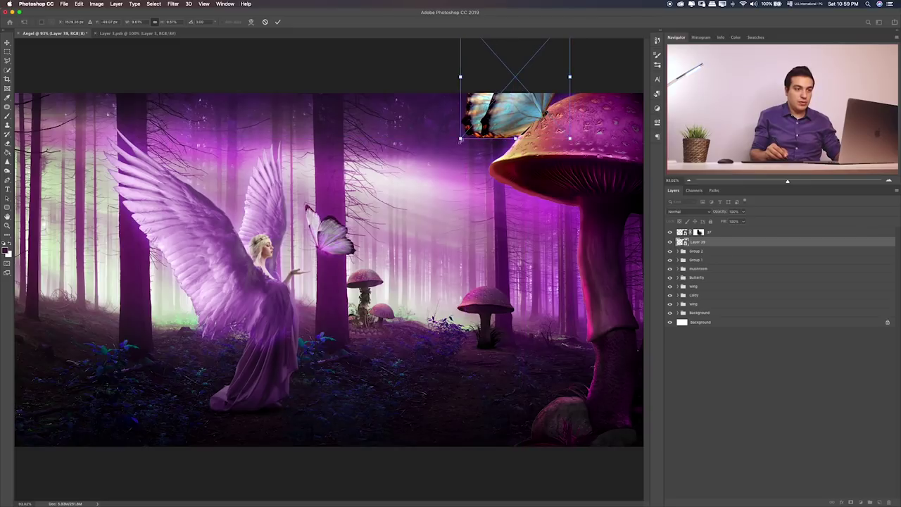
left_click_drag(570, 78, 551, 84)
left_click_drag(508, 121, 508, 125)
key("Return")
- Tilt the butterfly slightly counter-clockwise so it perches on the large mushroom cap edge
key("ctrl+1")
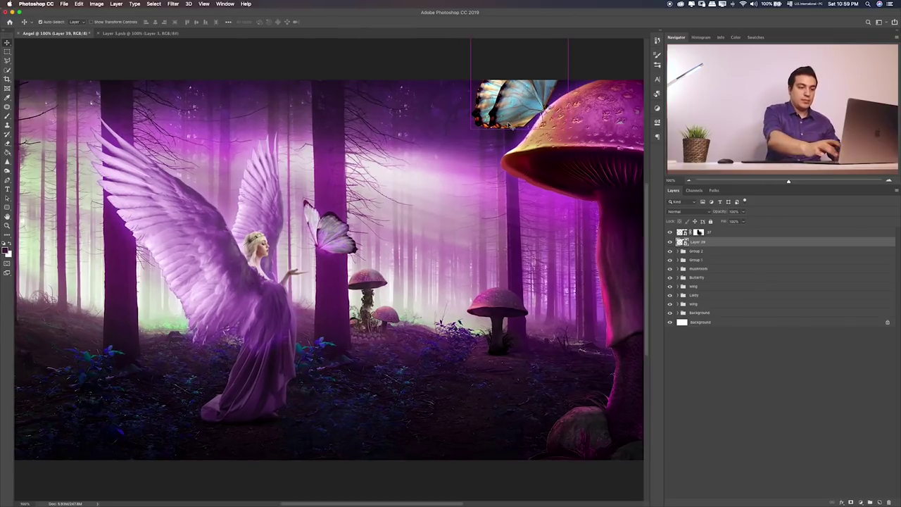
key("ctrl+plus")
mouse_move(458, 168)
left_mouse_down()
mouse_move(273, 243)
mouse_move(304, 248)
left_mouse_up()
key("ctrl+t")
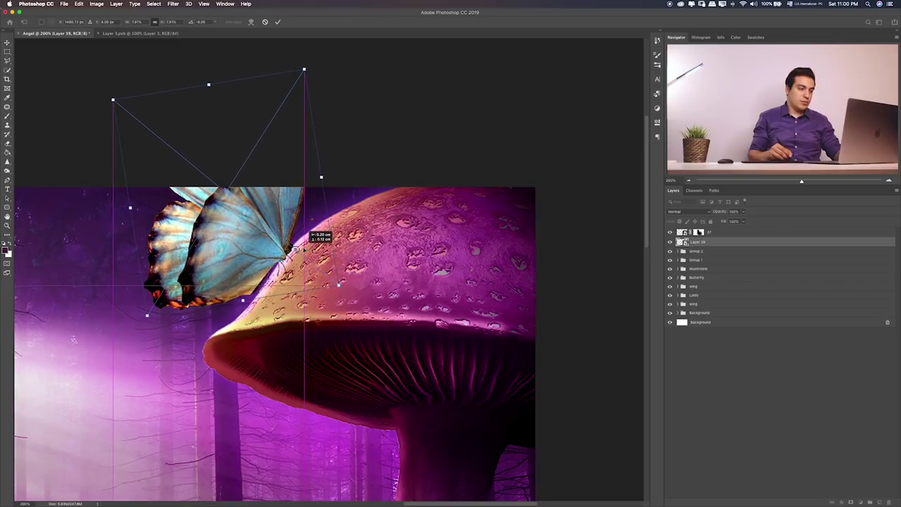
left_click_drag(365, 230, 366, 224)
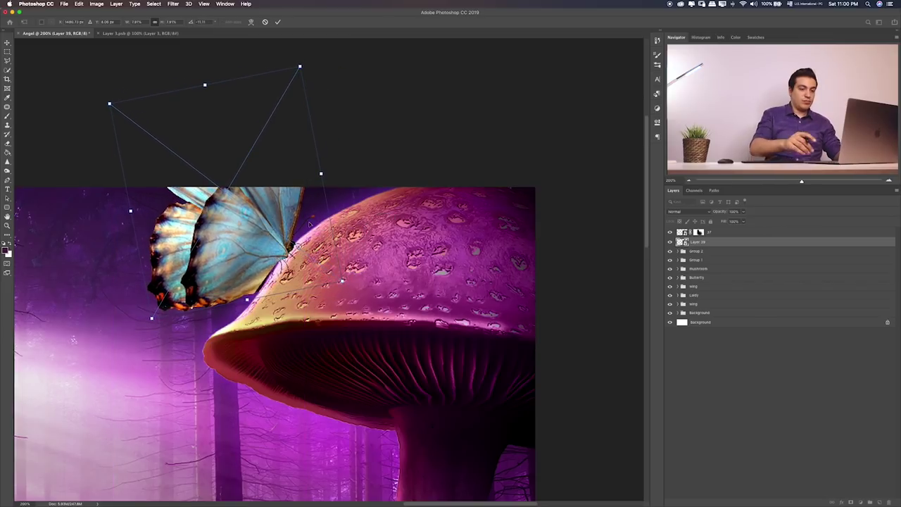
key("Return")
key("ctrl+0")
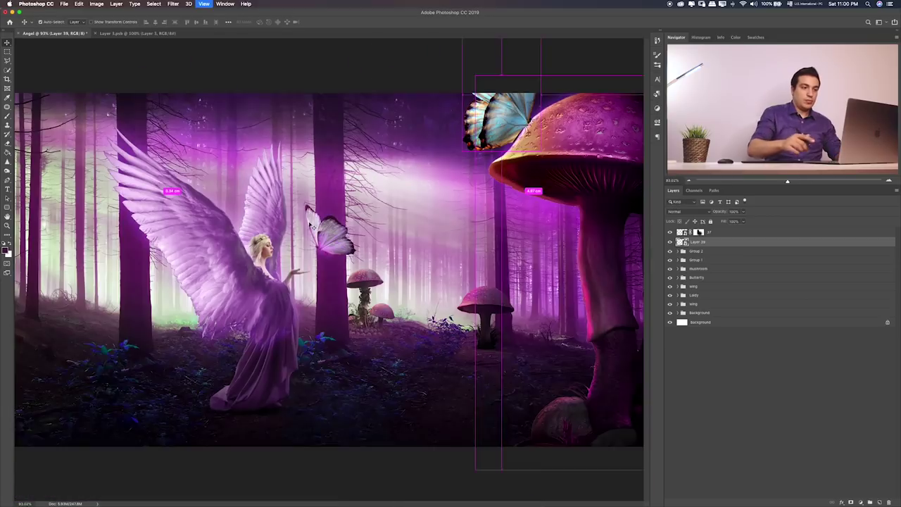
key("m")
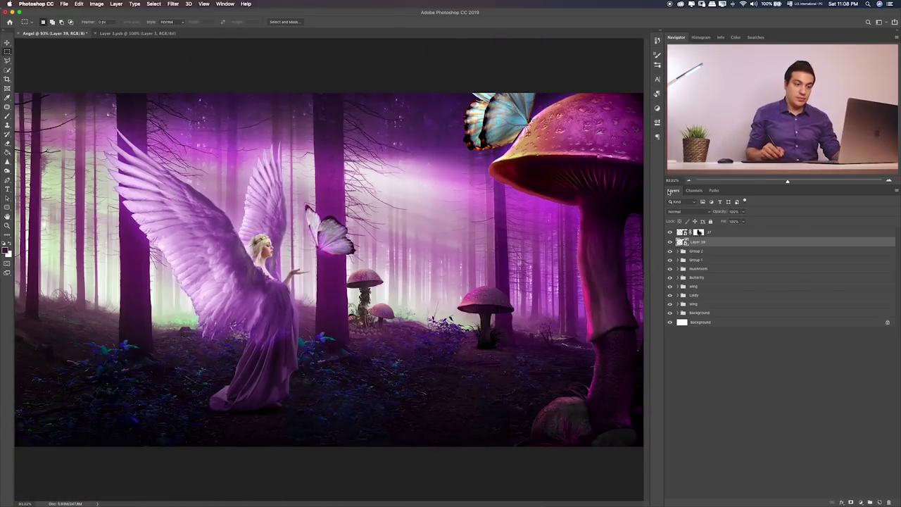
- Group Layer 39 into Group 3, trying a Hue/Saturation shift on the butterfly but cancelling it
left_click(671, 242)
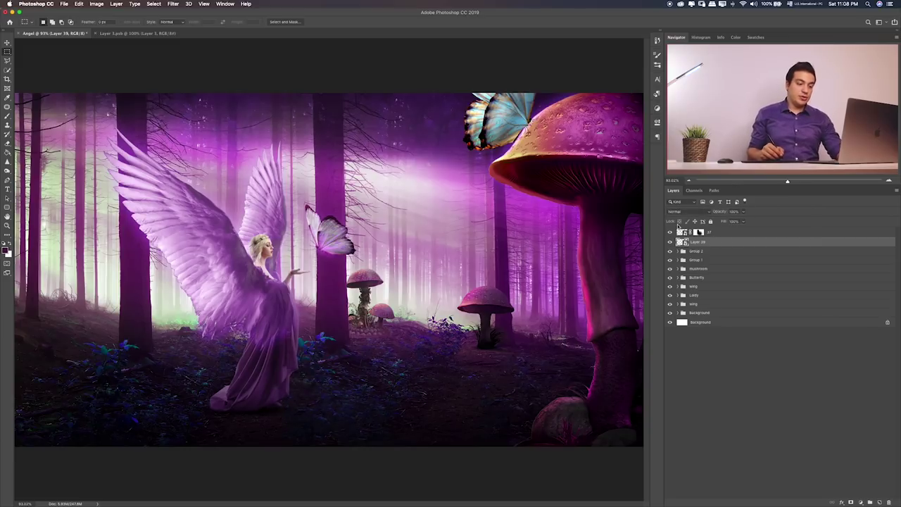
key("ctrl+g")
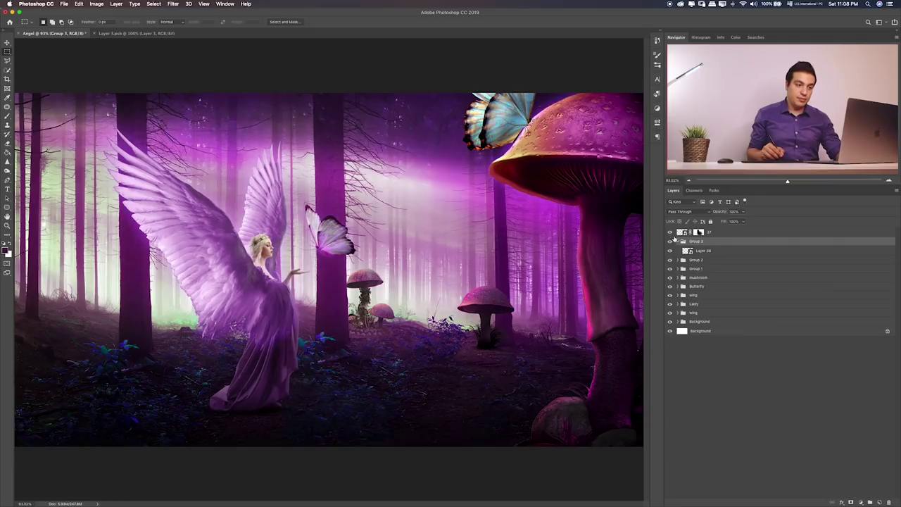
left_click(670, 233)
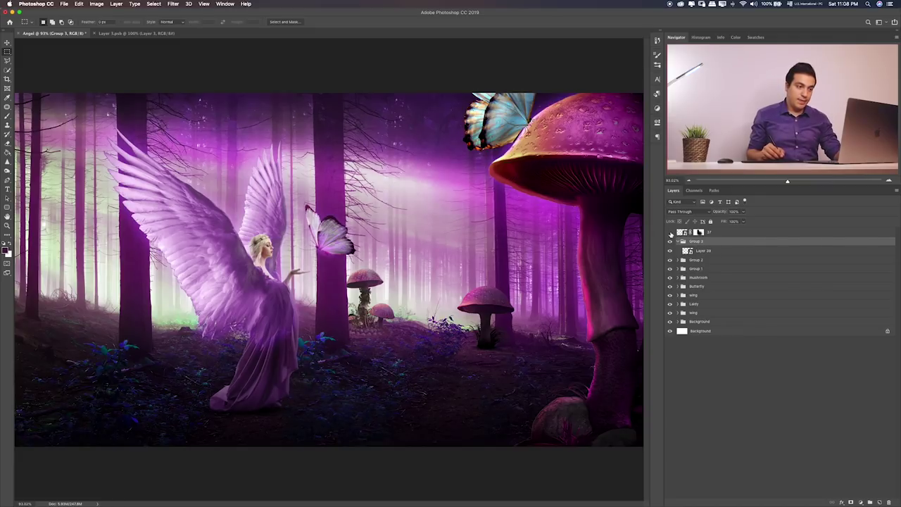
left_click(709, 250)
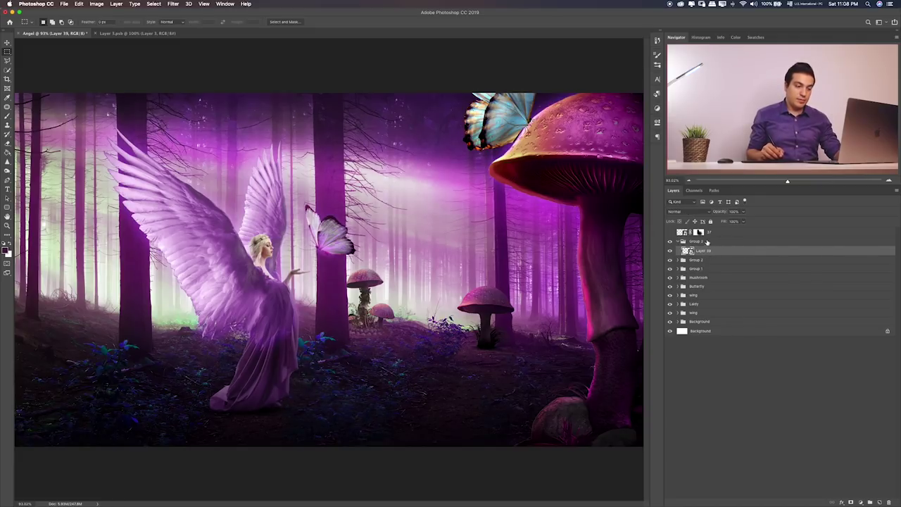
key("ctrl+u")
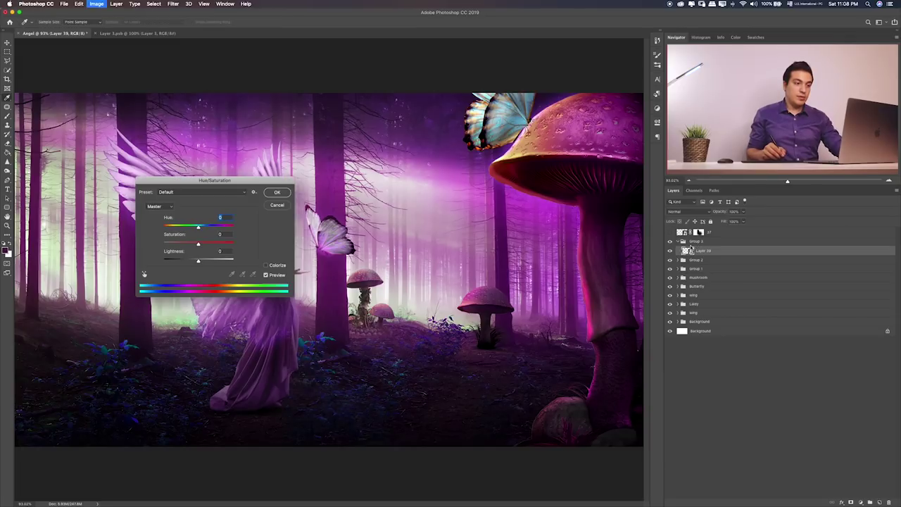
mouse_move(190, 228)
left_mouse_down()
mouse_move(177, 229)
mouse_move(213, 228)
left_mouse_up()
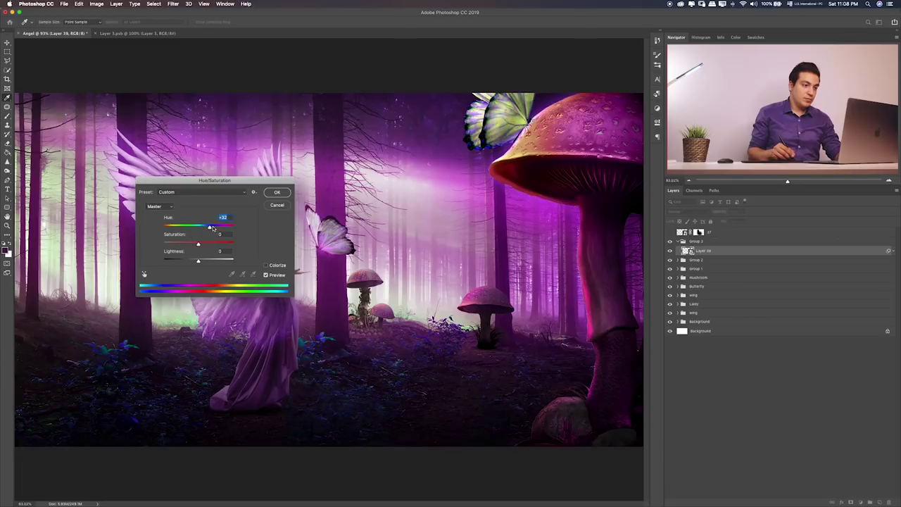
left_click_drag(213, 228, 230, 228)
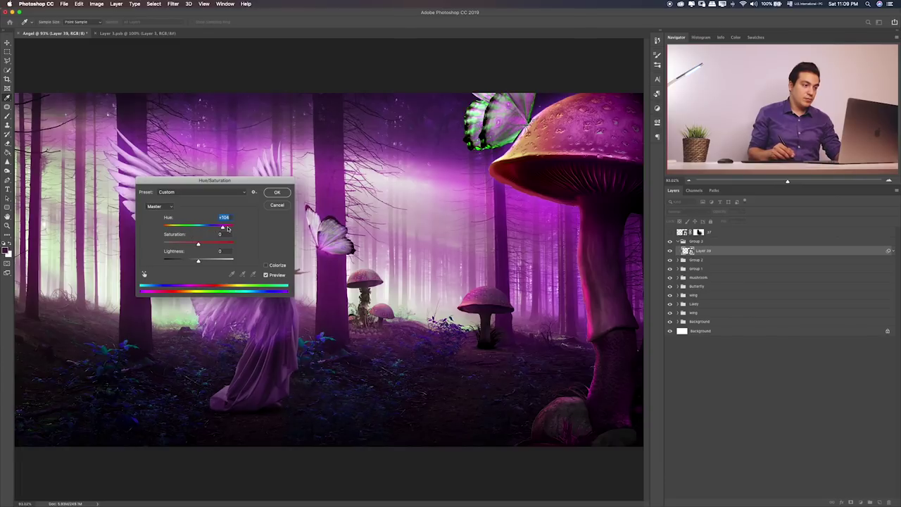
left_click(277, 205)
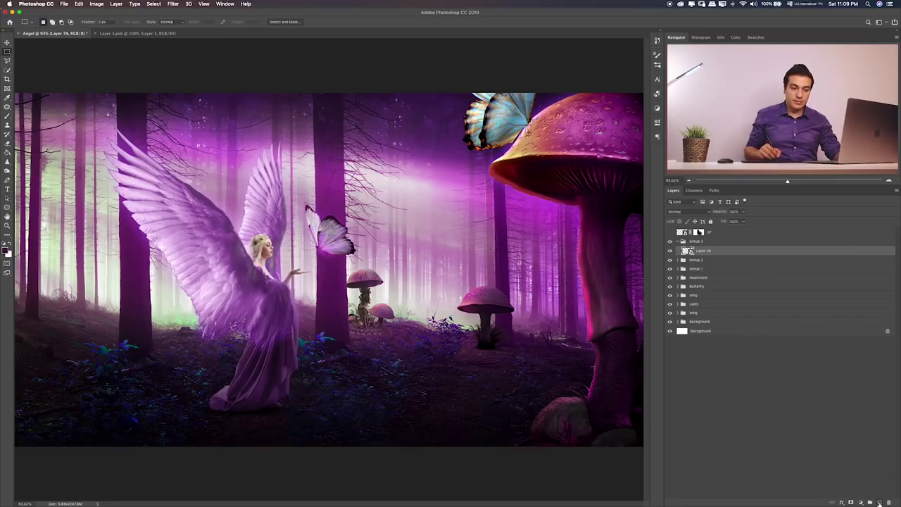
- Add a new layer clipped to Layer 39 and paint magenta over the butterfly at 100% opacity
left_click(879, 502)
left_click(696, 255, "alt")
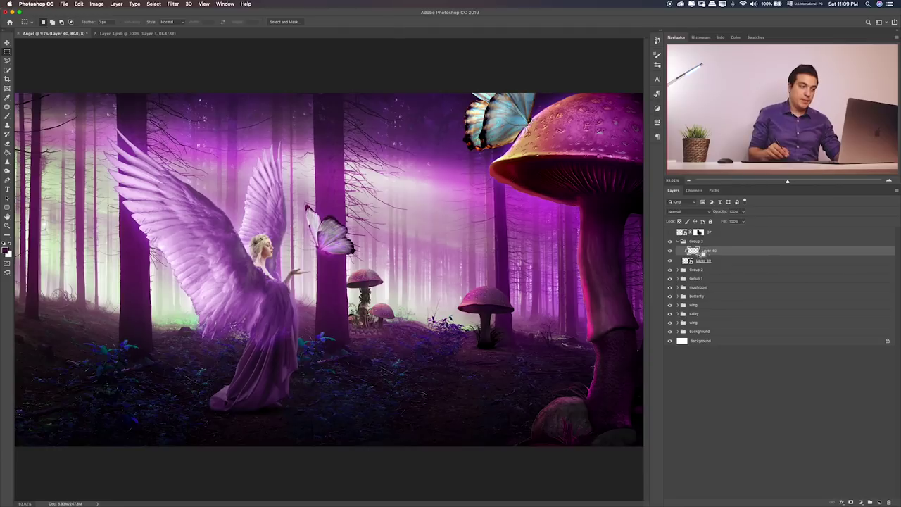
key("b")
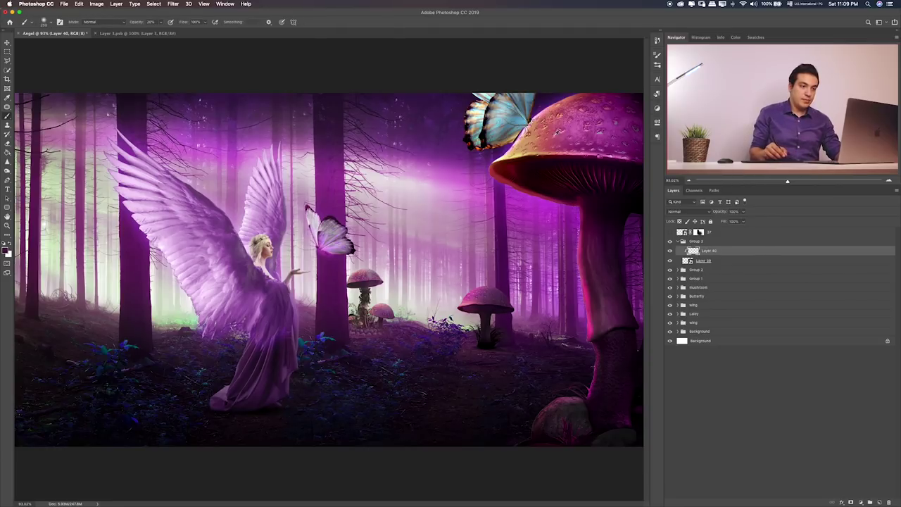
mouse_move(513, 110)
left_mouse_down()
mouse_move(501, 105)
mouse_move(469, 120)
mouse_move(527, 91)
left_mouse_up()
key("0")
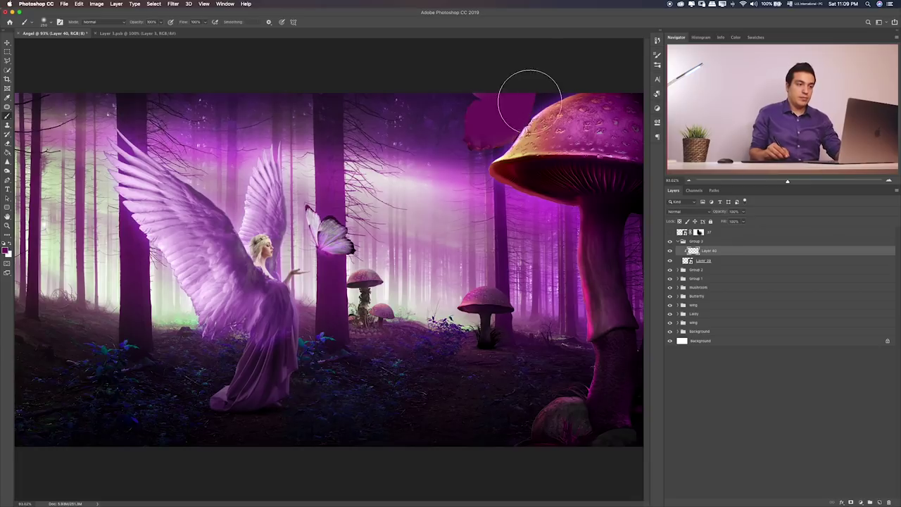
- Blend the magenta paint layer as Color and zoom to 200% on the mushroom
key("v")
key("shift+plus")
key("shift+plus")
key("shift+plus")
key("shift+plus")
key("shift+plus")
key("shift+plus")
key("shift+plus")
key("shift+plus")
key("shift+plus")
key("shift+plus")
key("shift+plus")
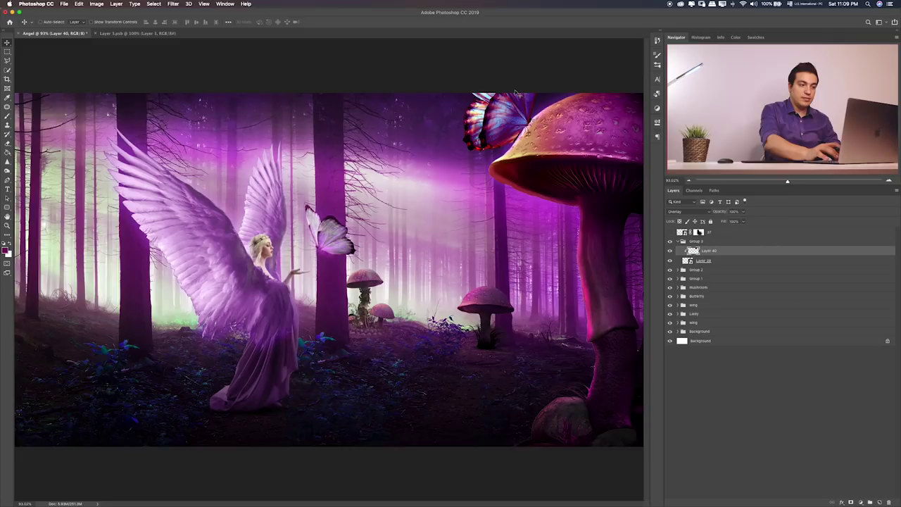
key("shift+plus")
key("shift+plus")
key("shift+plus")
key("shift+plus")
key("shift+plus")
key("shift+plus")
key("shift+plus")
key("shift+plus")
key("shift+plus")
key("shift+plus")
key("shift+plus")
key("shift+plus")
key("shift+plus")
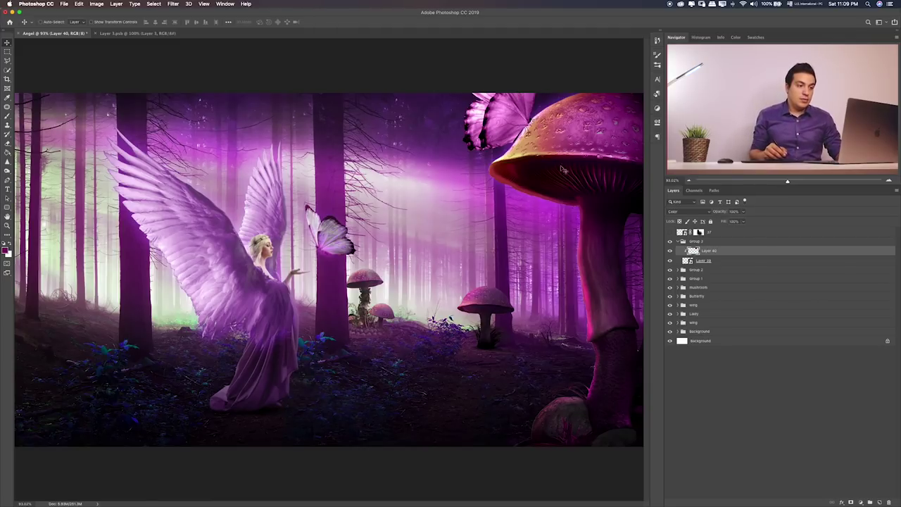
key("super+1")
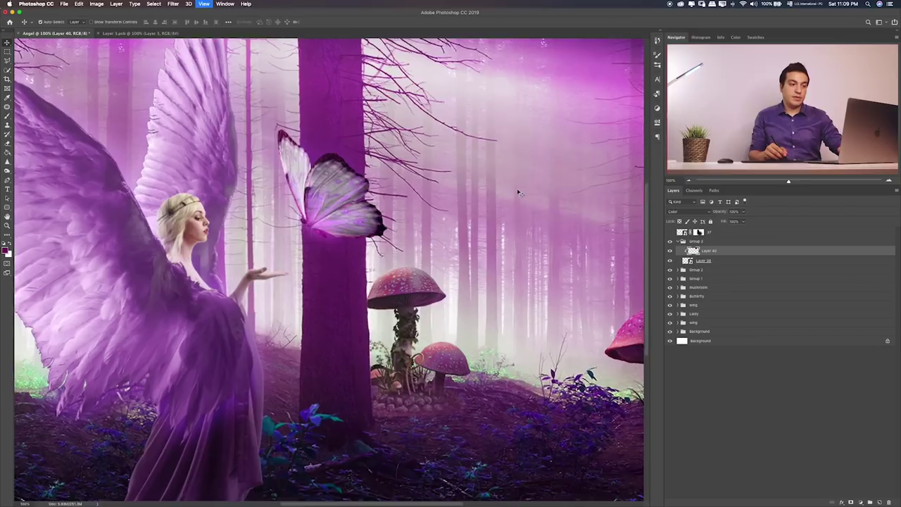
key("super+plus")
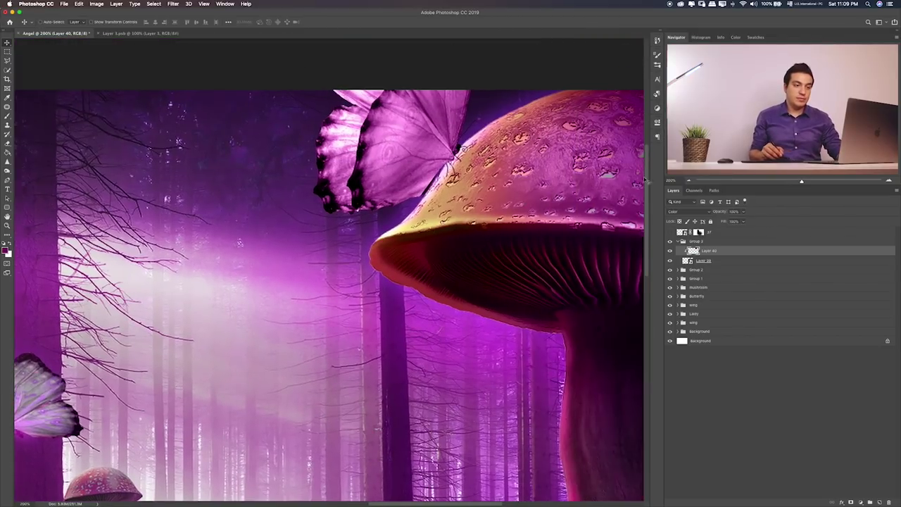
- Duplicate the butterfly layer Layer 39 and make the copy a clipping layer
left_click(752, 259)
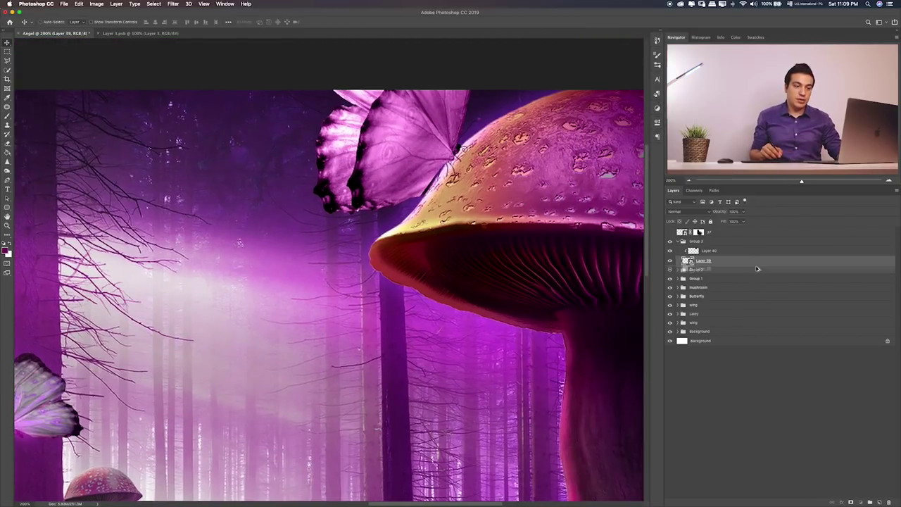
left_click_drag(752, 260, 758, 268)
left_click(707, 267, "alt")
- Flip and rotate the butterfly copy onto the mushroom cap and blend it as Soft Light
key("ctrl+t")
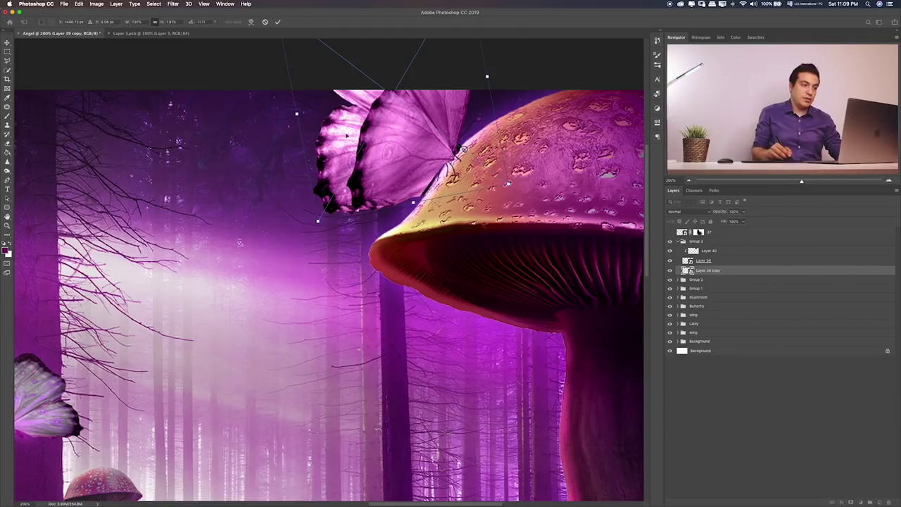
left_click_drag(297, 113, 639, 105)
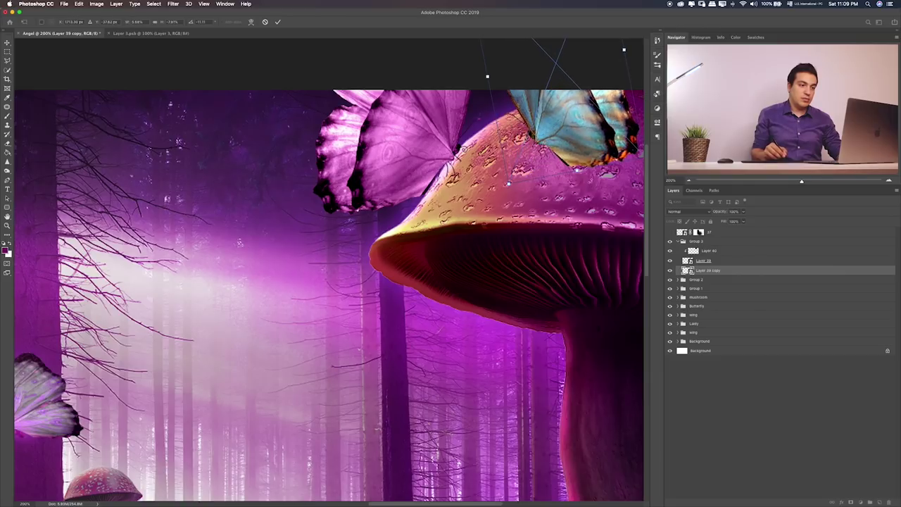
left_click_drag(509, 183, 527, 206)
mouse_move(595, 180)
left_mouse_down()
mouse_move(565, 201)
mouse_move(578, 215)
mouse_move(561, 256)
mouse_move(563, 203)
mouse_move(550, 203)
mouse_move(588, 213)
left_mouse_up()
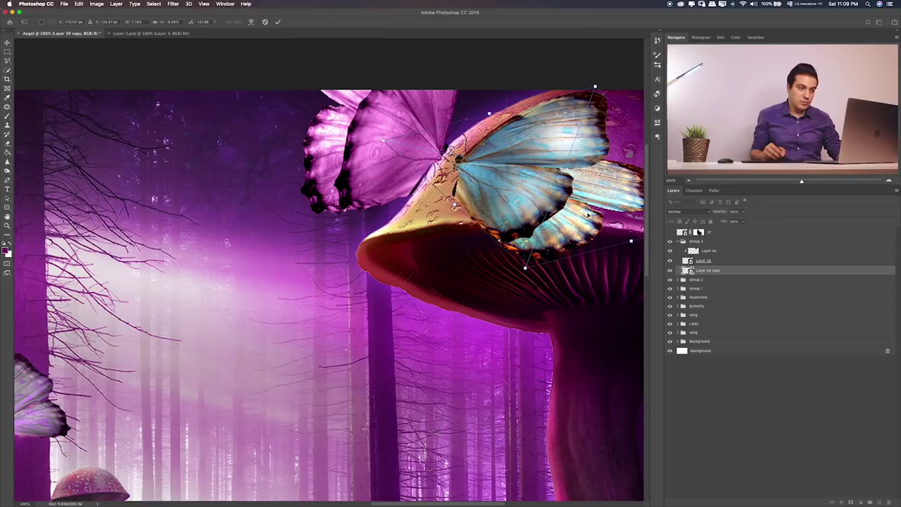
key("Return")
key("shift+plus")
key("shift+plus")
key("shift+plus")
key("shift+plus")
key("shift+plus")
key("shift+plus")
key("shift+plus")
key("shift+plus")
key("shift+plus")
key("shift+plus")
key("shift+plus")
key("shift+plus")
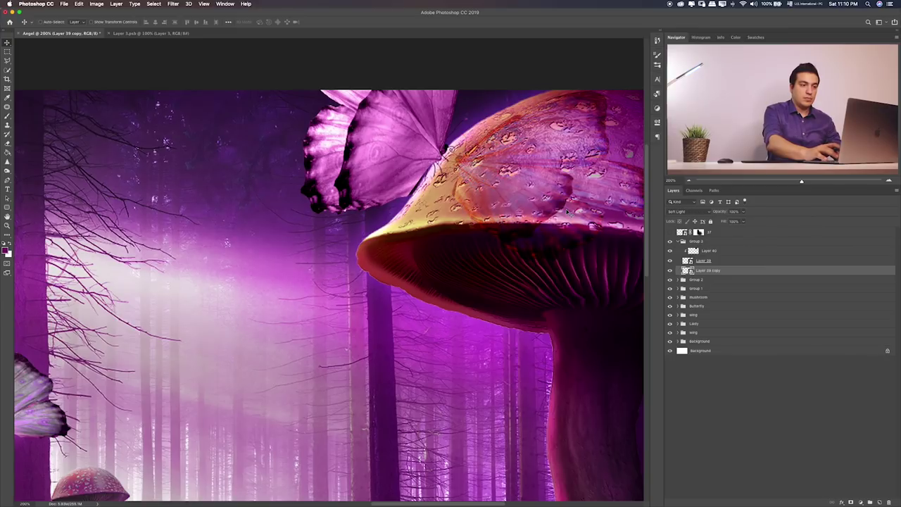
key("shift+plus")
key("shift+plus")
- Give the butterfly copy a Normal-blended Colour Overlay layer effect
key("shift+plus")
key("shift+plus")
key("shift+plus")
key("shift+plus")
key("shift+plus")
key("shift+plus")
key("shift+plus")
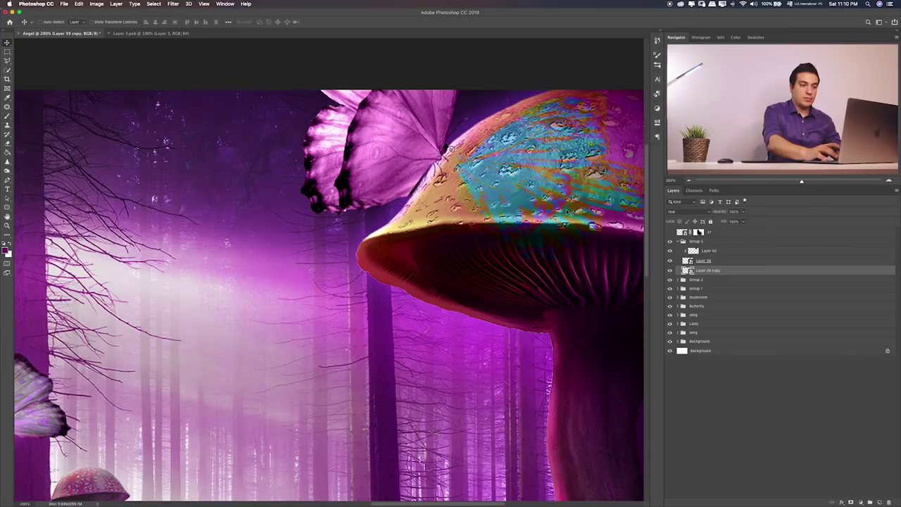
key("shift+plus")
key("shift+plus")
key("shift+plus")
key("shift+plus")
key("shift+plus")
key("shift+plus")
key("shift+plus")
key("shift+plus")
key("shift+plus")
key("shift+plus")
key("shift+plus")
key("shift+plus")
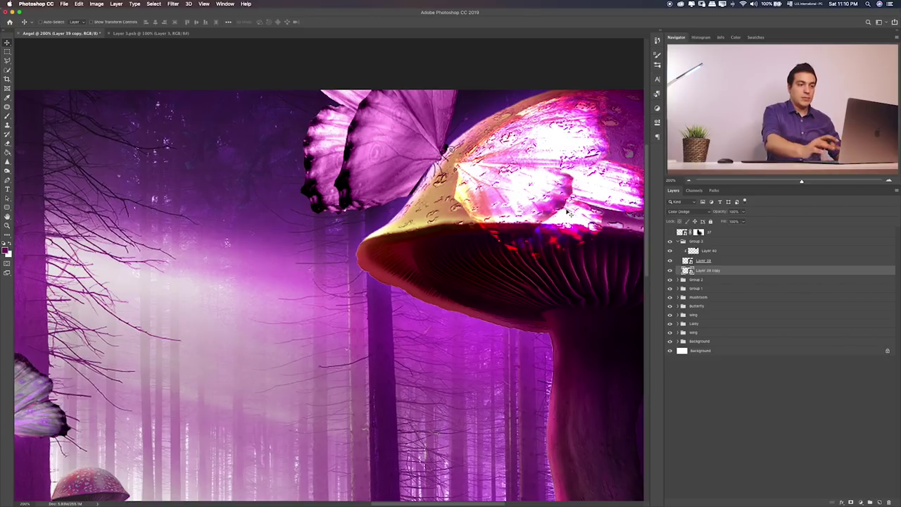
double_click(774, 272)
left_click(578, 368)
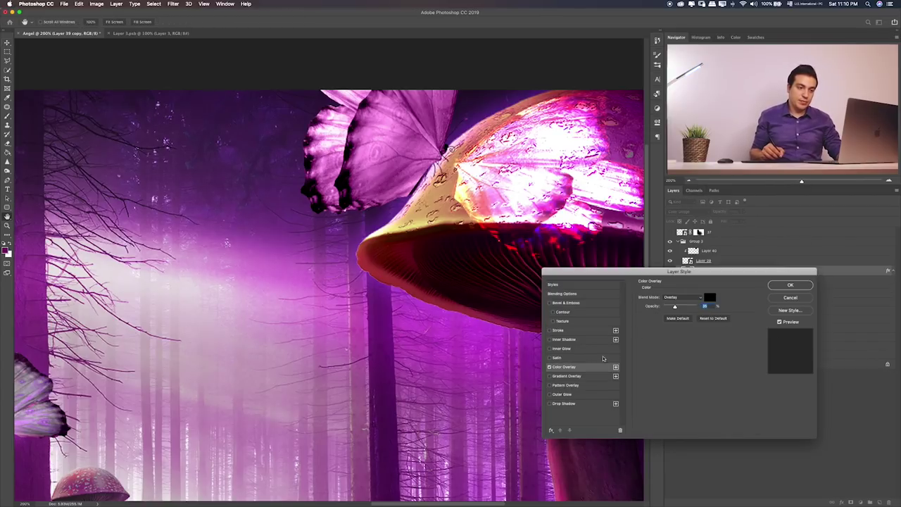
left_click(679, 297)
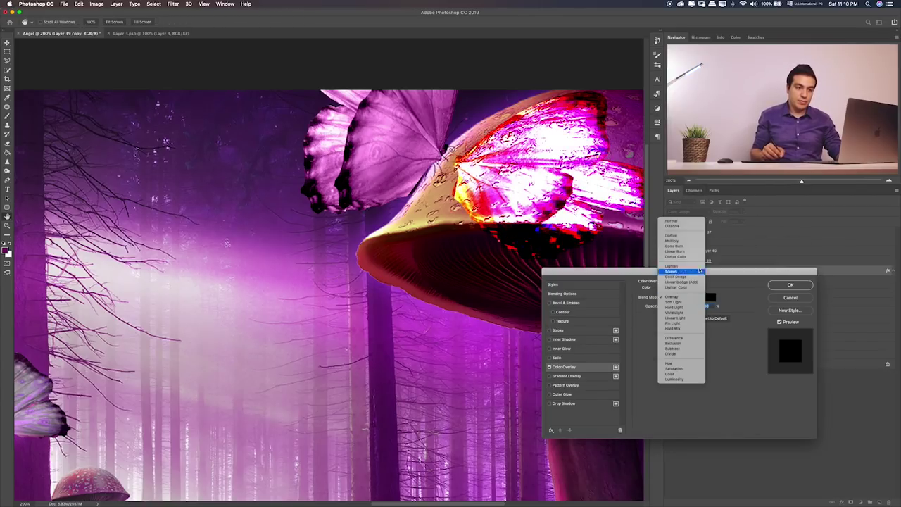
left_click(689, 222)
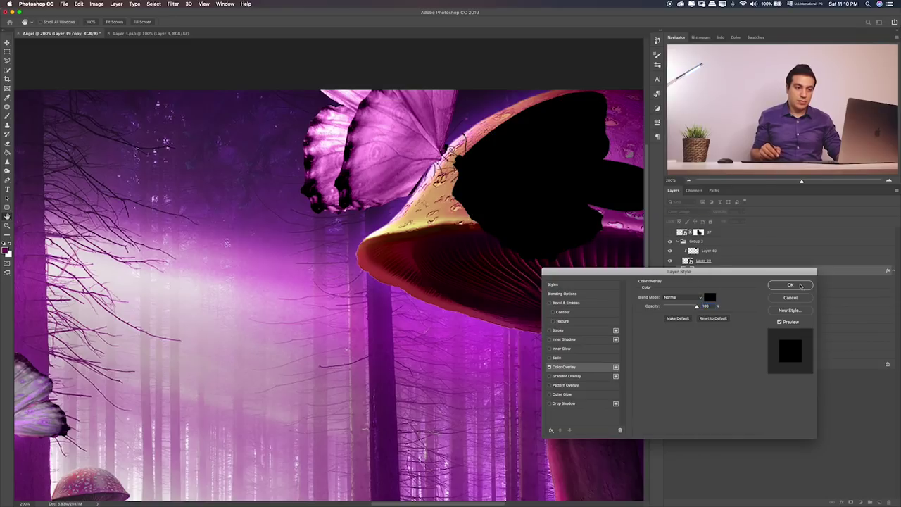
left_click(800, 286)
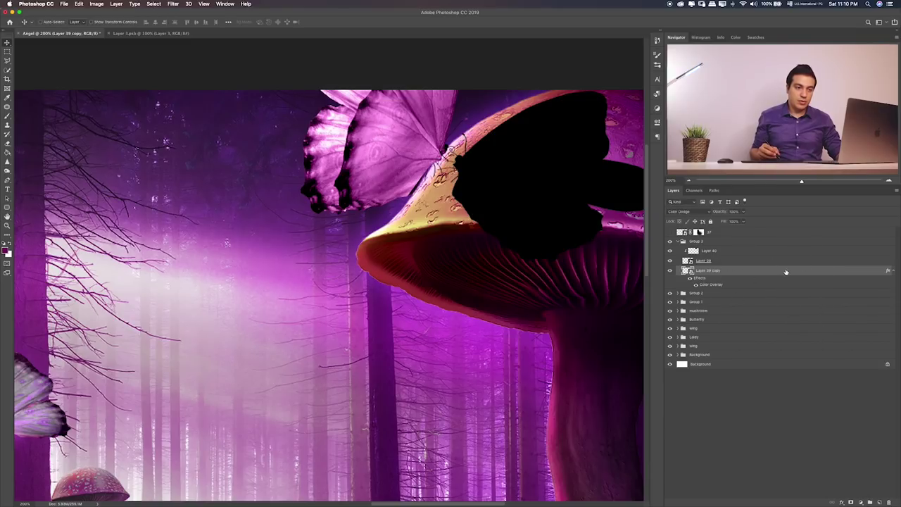
- Reset the copy's blend mode to Normal, then cycle blend modes back to Soft Light
left_click_drag(790, 270, 795, 272)
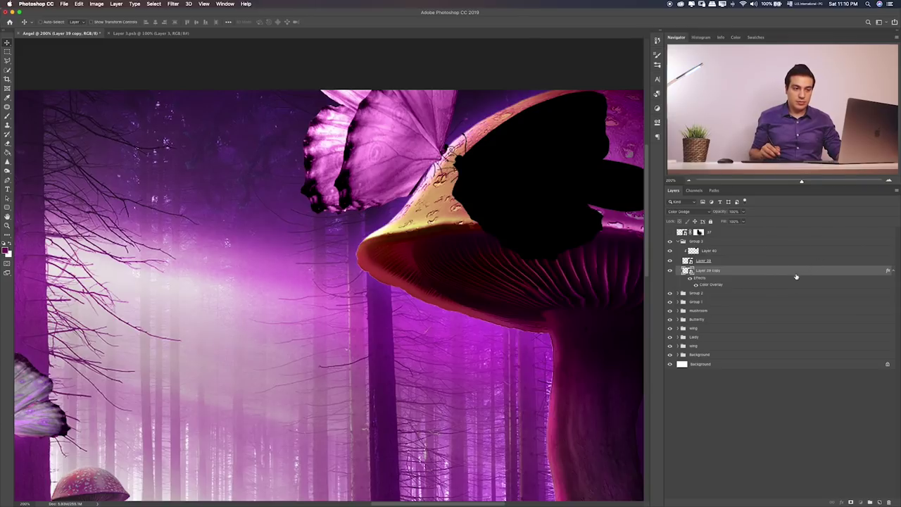
right_click(796, 277)
left_click(836, 272)
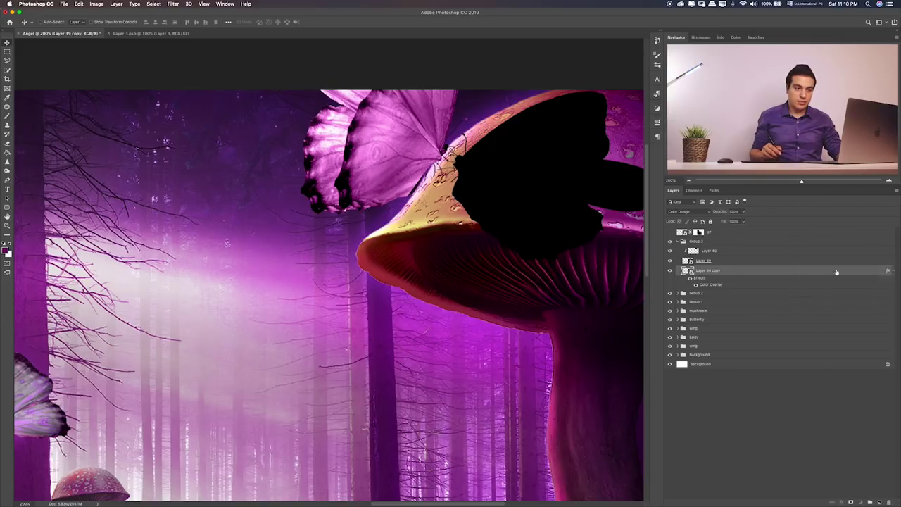
left_click(703, 212)
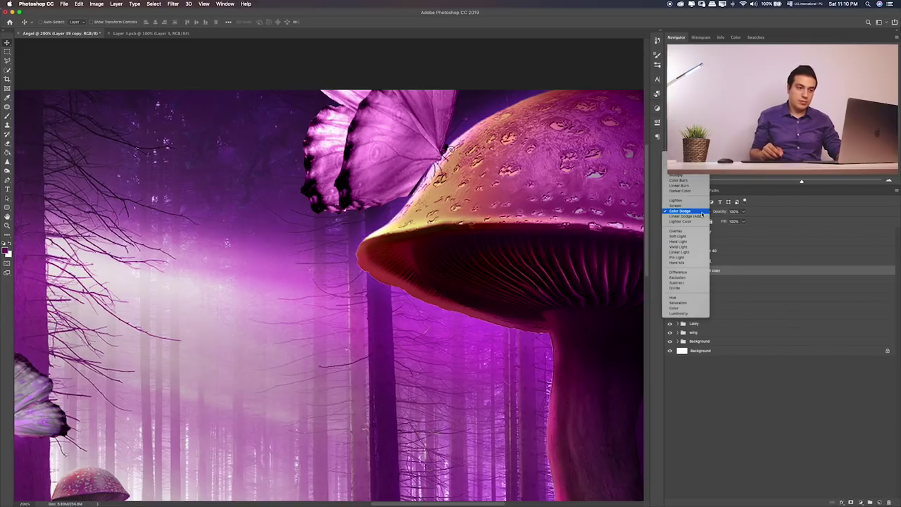
left_click(680, 179)
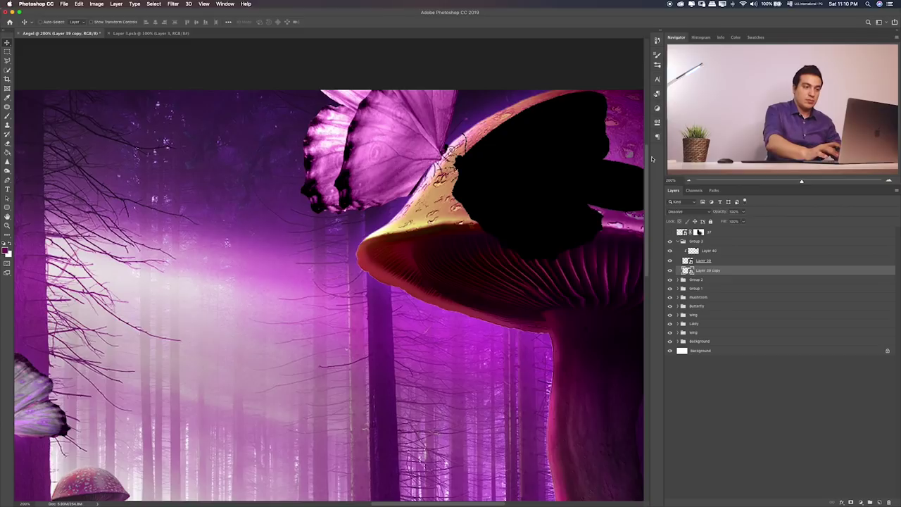
key("alt+shift+s")
key("shift+plus")
key("shift+plus")
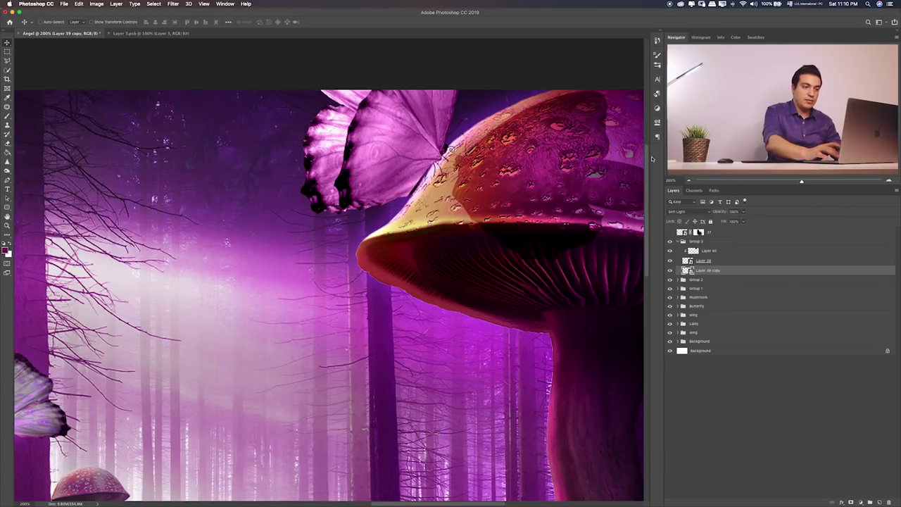
key("shift+plus")
key("shift+plus")
key("shift+plus")
key("shift+plus")
key("shift+plus")
key("shift+plus")
key("shift+plus")
key("shift+plus")
key("shift+plus")
key("shift+plus")
key("shift+plus")
key("shift+plus")
key("shift+plus")
key("shift+plus")
key("shift+plus")
key("shift+plus")
key("shift+plus")
key("shift+plus")
key("shift+plus")
key("shift+plus")
key("shift+plus")
key("shift+plus")
key("shift+plus")
key("shift+plus")
key("shift+plus")
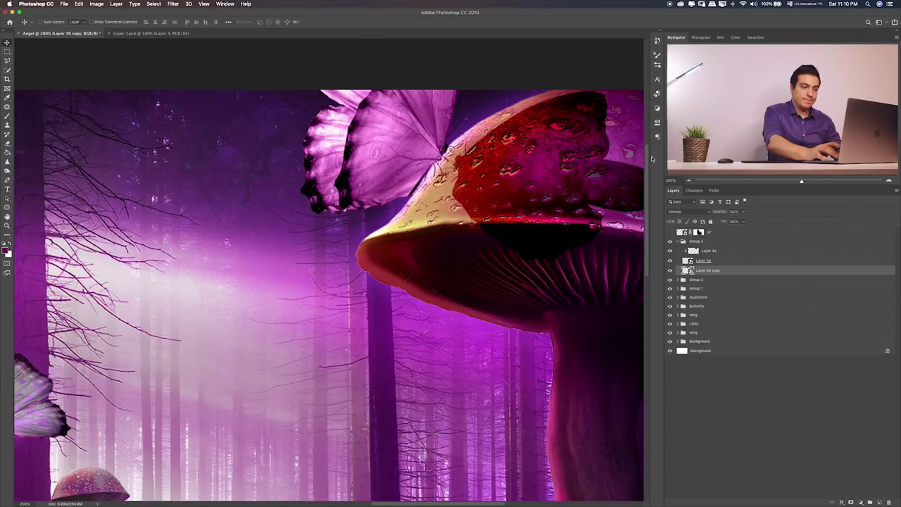
key("shift+plus")
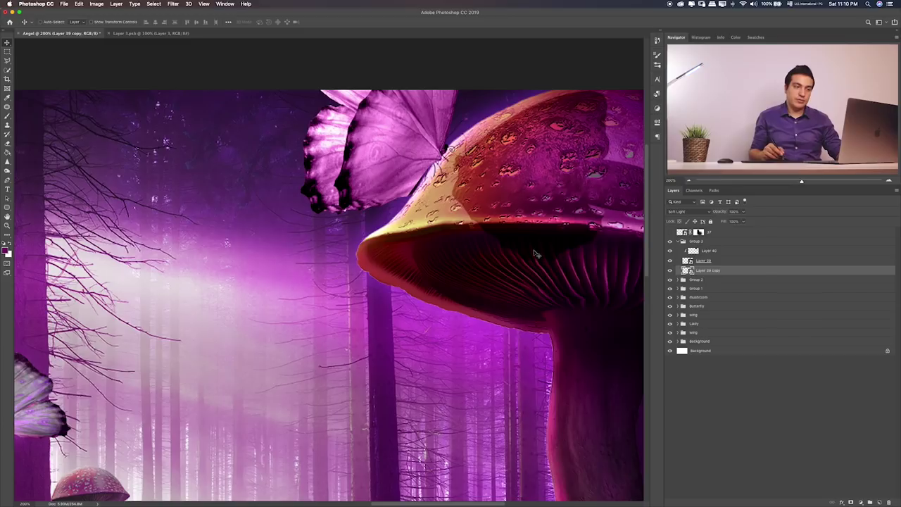
- Lower the cap texture layer's opacity to about 79% and add a layer mask
left_click(743, 213)
mouse_move(733, 222)
left_mouse_down()
mouse_move(724, 223)
mouse_move(734, 222)
left_mouse_up()
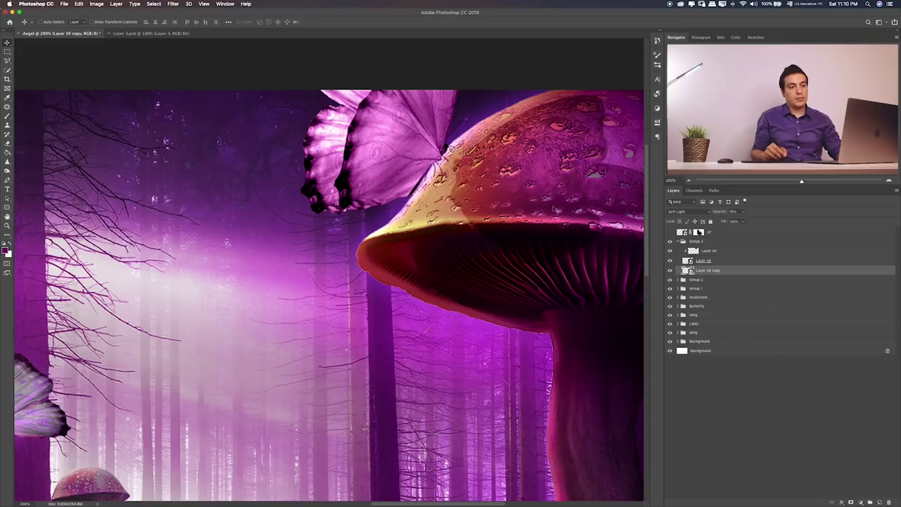
scroll(554, 209, "right", 2)
scroll(573, 227, "right", 4)
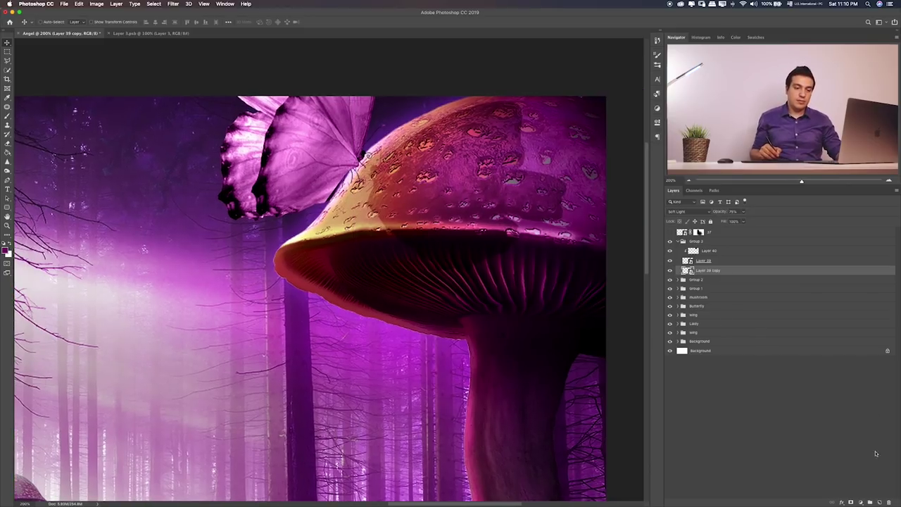
left_click(852, 502)
- Set up a much larger brush at 30% opacity for the mask
key("b")
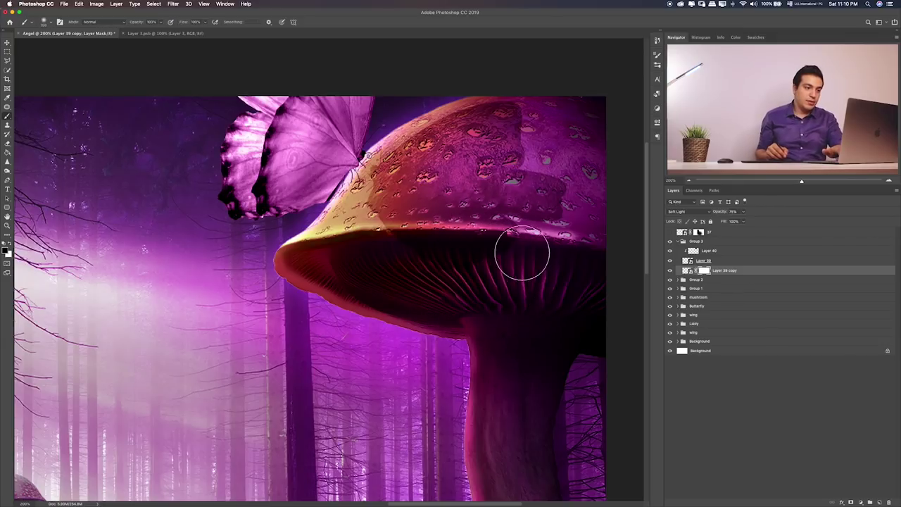
key("bracketright")
key("bracketright")
key("bracketright")
key("3")
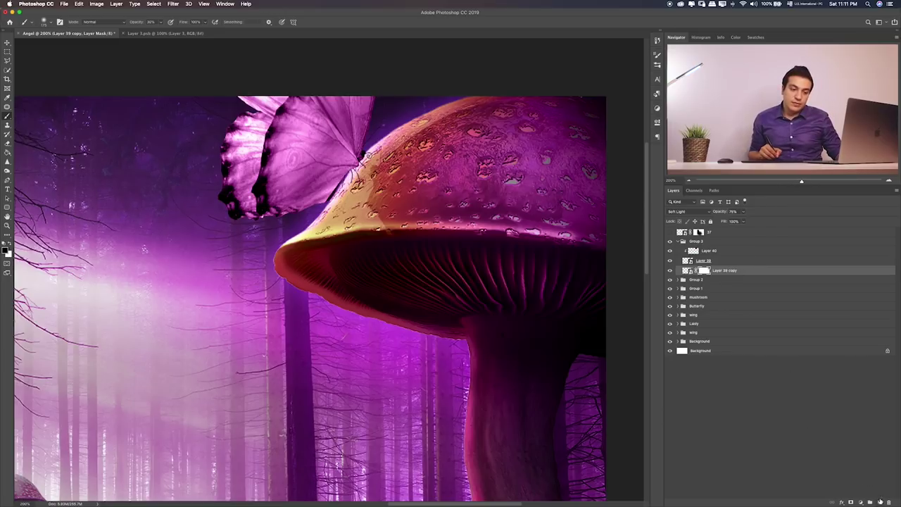
- Add a new layer and paint a black shadow where the butterfly meets the cap
left_click(879, 501)
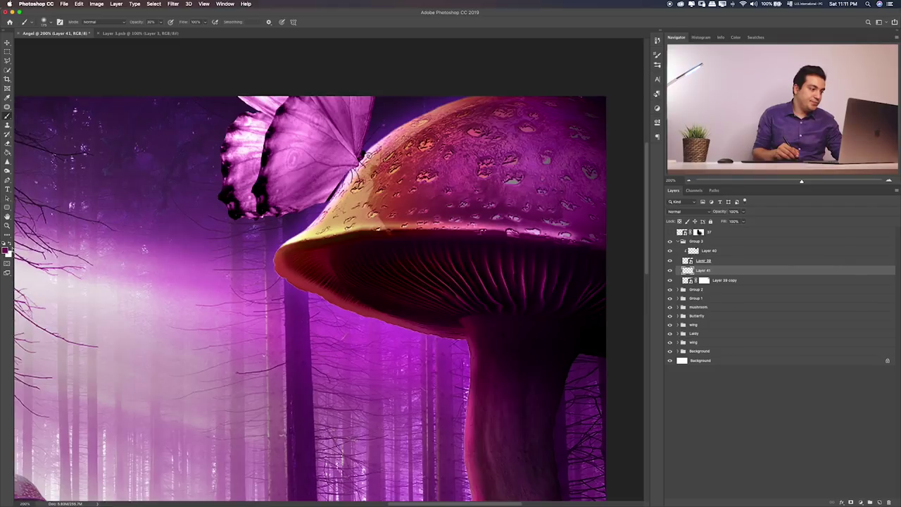
left_click(6, 250)
left_click_drag(342, 133, 319, 152)
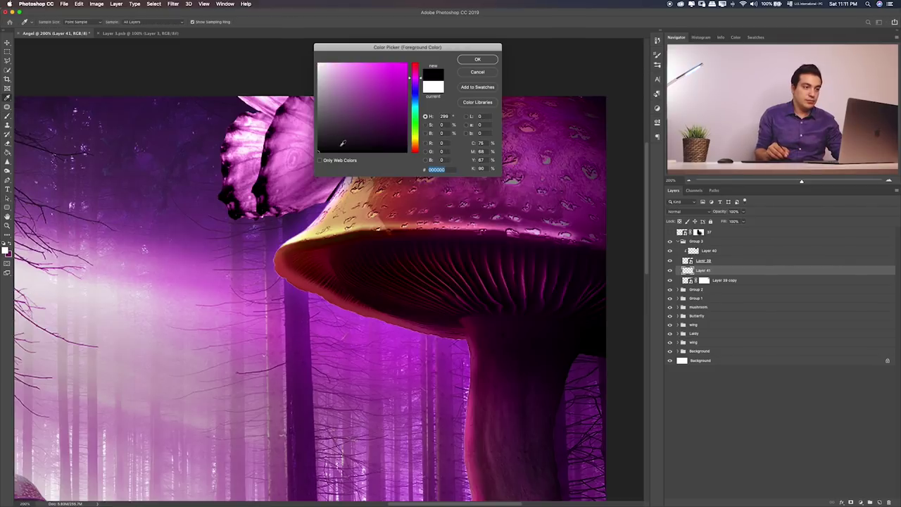
left_click(476, 60)
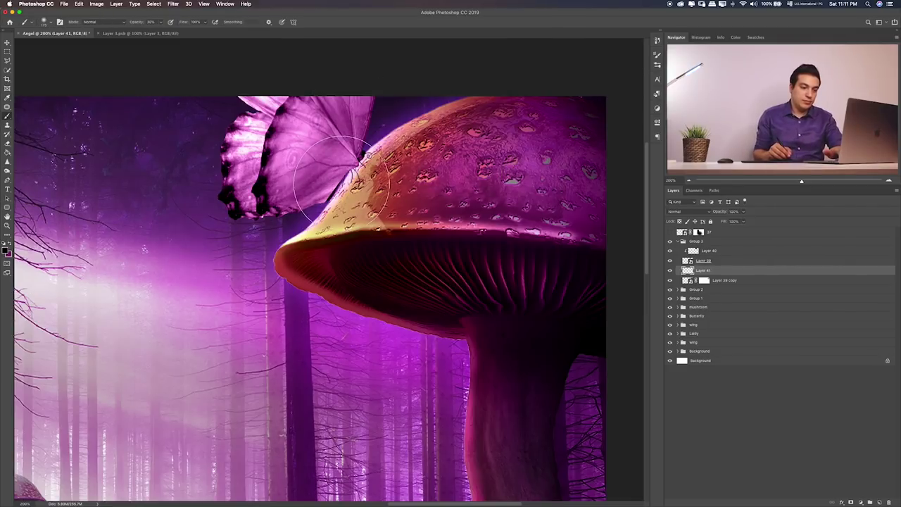
left_click_drag(360, 184, 364, 187)
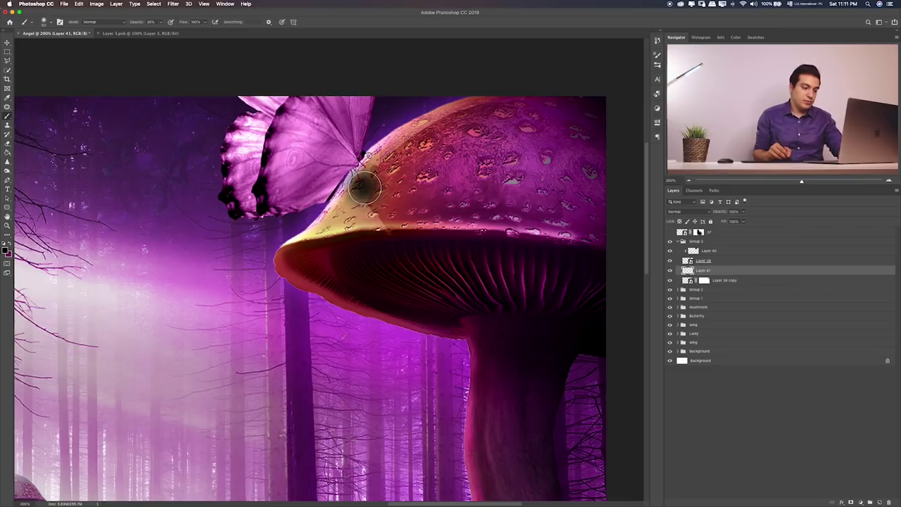
- Squash the shadow patch flatter with Free Transform and blend it as Overlay
key("ctrl+t")
mouse_move(364, 155)
left_mouse_down()
mouse_move(364, 202)
mouse_move(384, 211)
mouse_move(373, 171)
mouse_move(416, 145)
left_mouse_up()
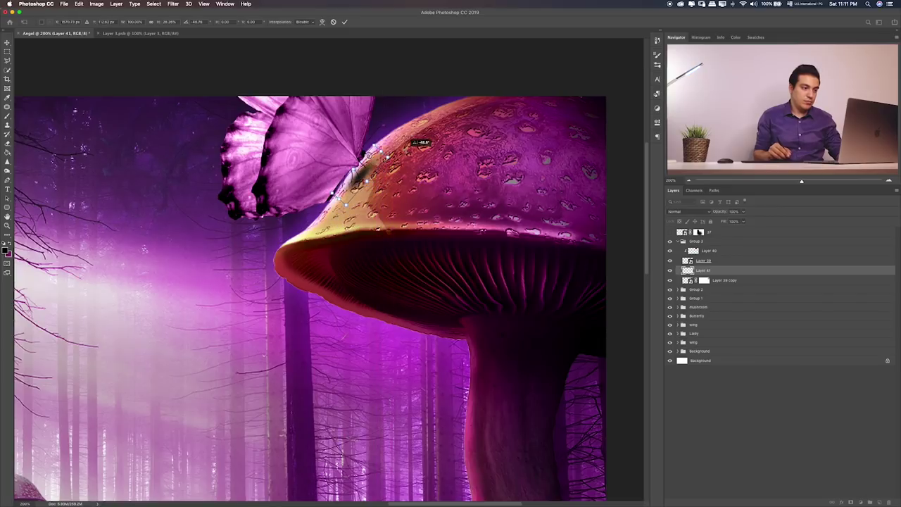
key("Return")
key("shift+plus")
key("shift+plus")
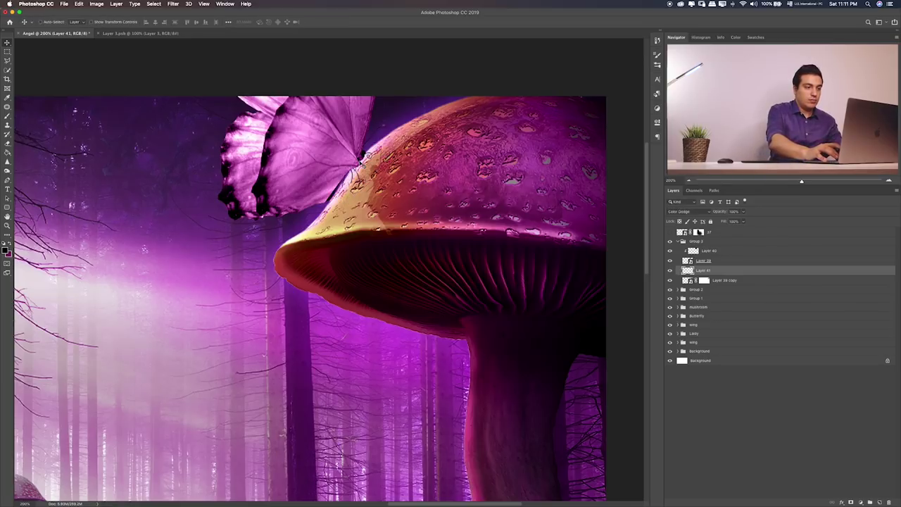
key("shift+plus")
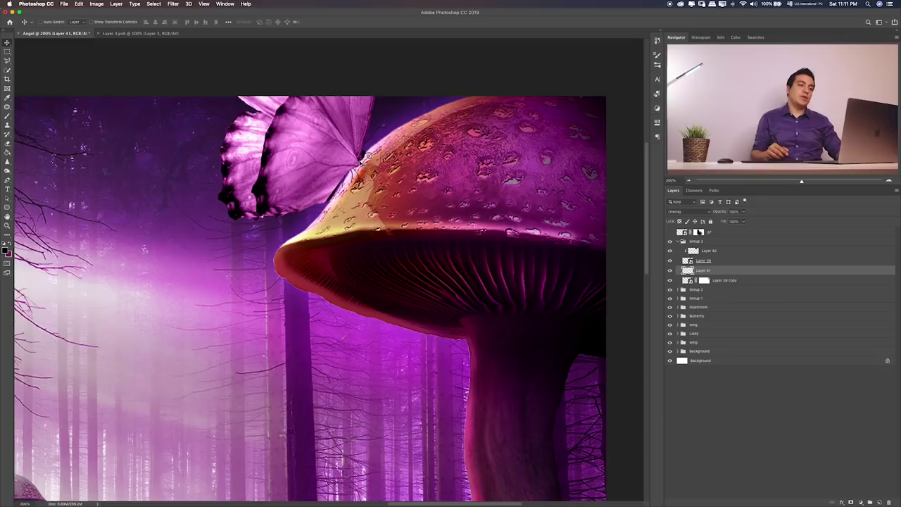
- Switch between the Layer 39 copy and shadow Layer 41, then make Layer 39 active
left_click(735, 281)
left_click_drag(504, 210, 500, 215)
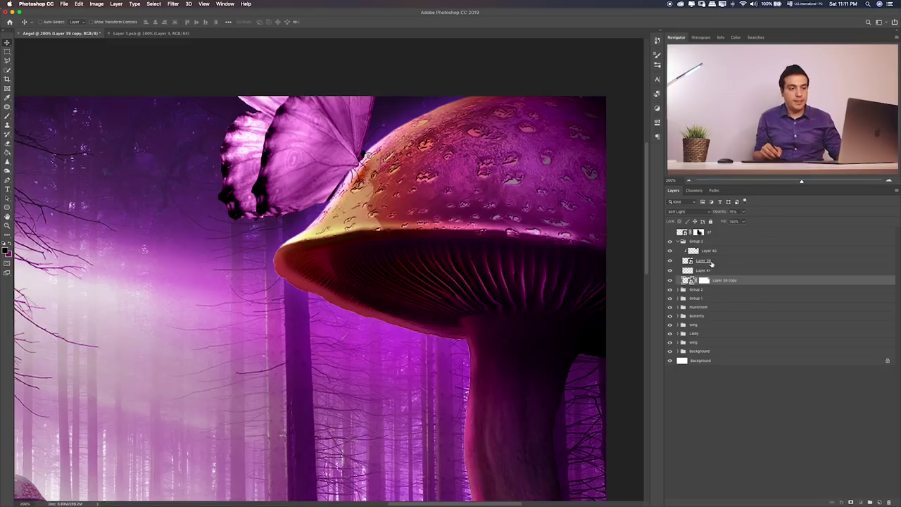
left_click(706, 270)
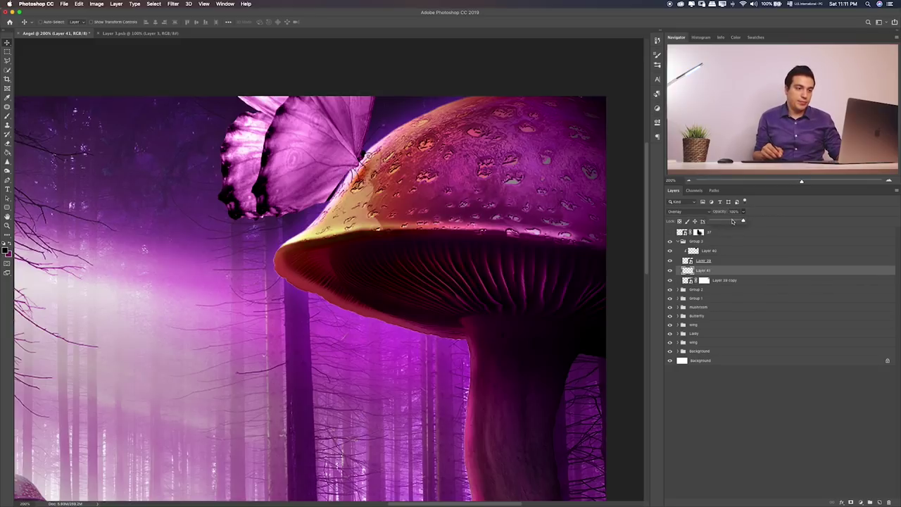
left_click_drag(344, 269, 413, 278)
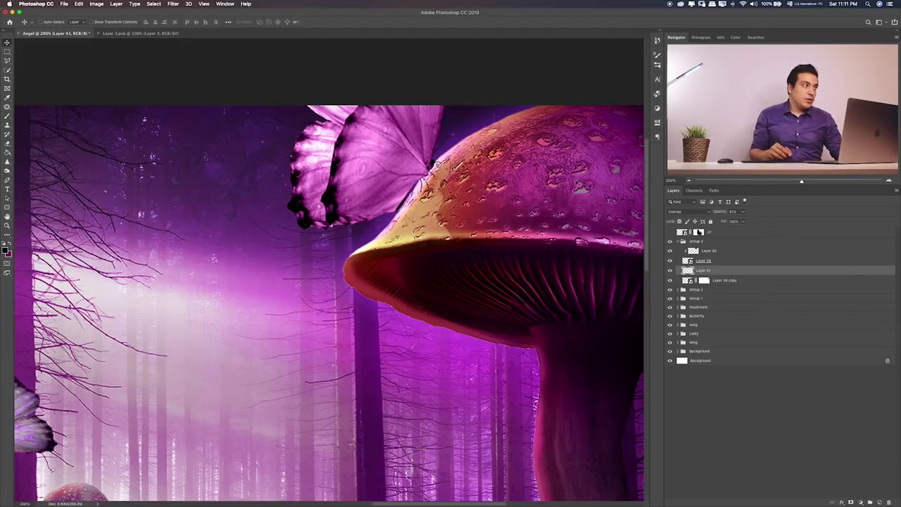
left_click(705, 258)
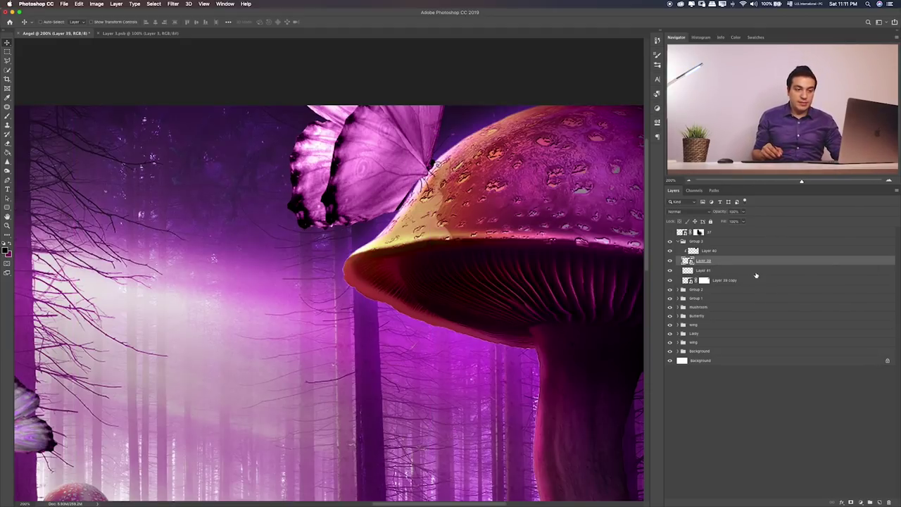
- Add a new layer and paint white over the butterfly's dark left wing edge
left_click(877, 502)
key("b")
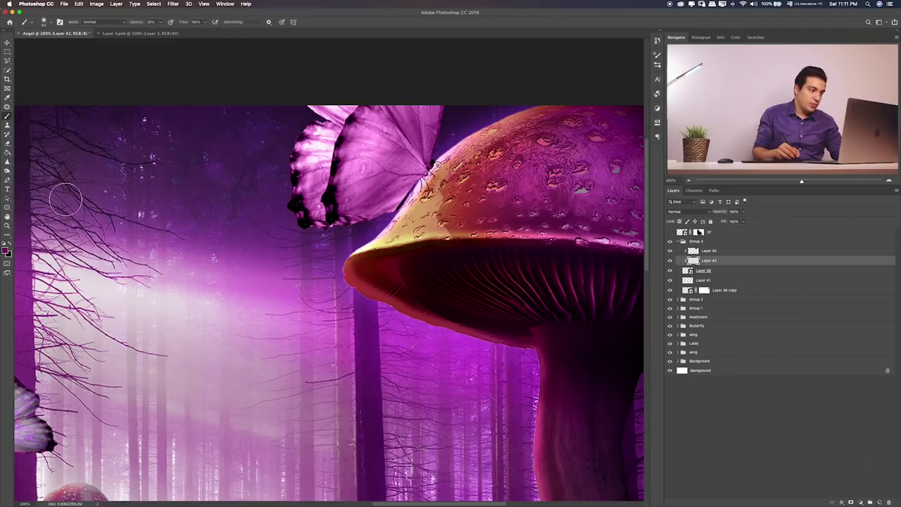
left_click(6, 250)
left_click_drag(336, 111, 296, 55)
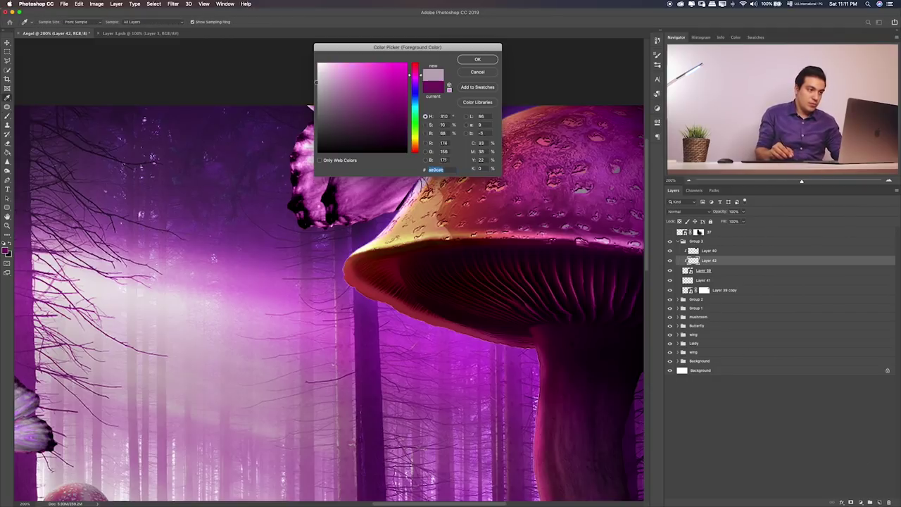
left_click(477, 59)
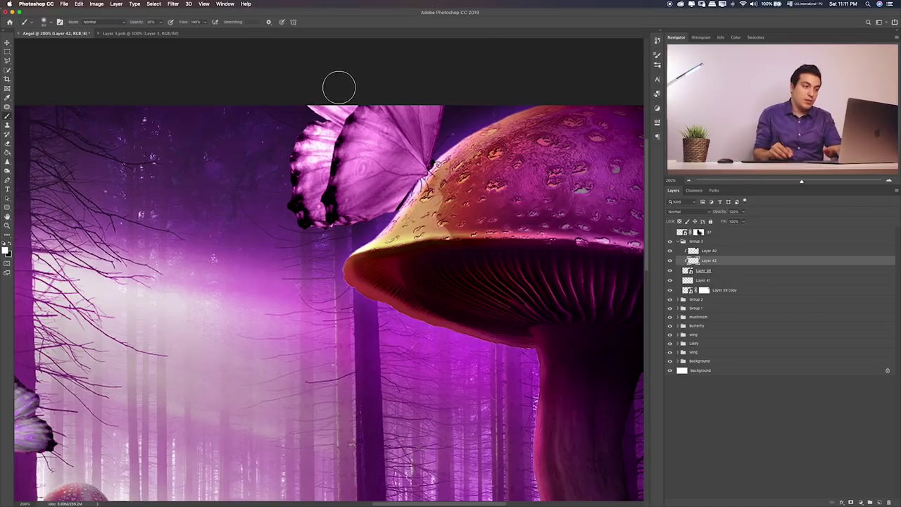
mouse_move(313, 112)
left_mouse_down()
mouse_move(283, 162)
mouse_move(288, 203)
mouse_move(320, 226)
mouse_move(358, 227)
left_mouse_up()
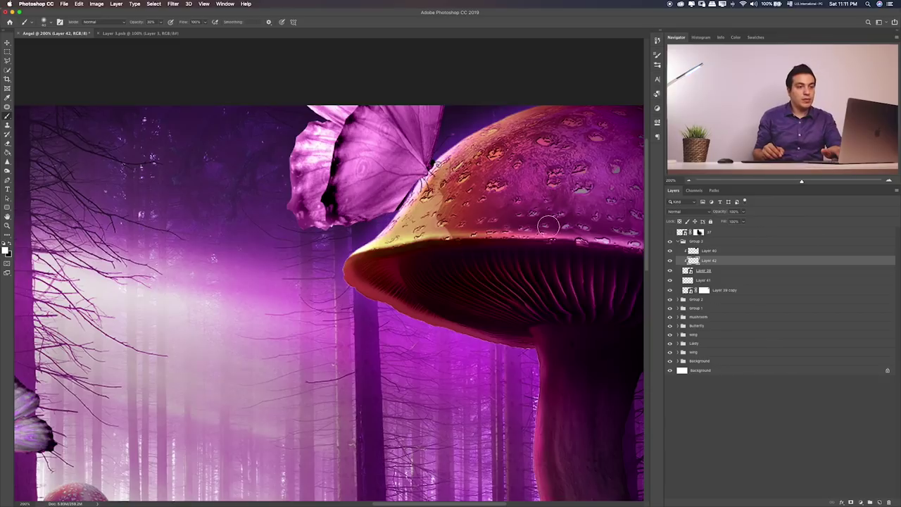
- Give Layer 39 an Outer Glow and split the effect onto its own layer
double_click(752, 272)
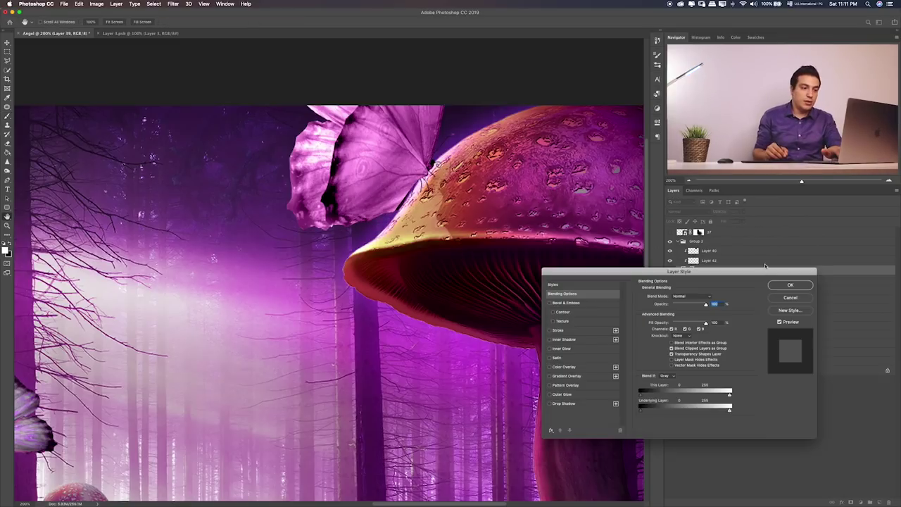
left_click(563, 394)
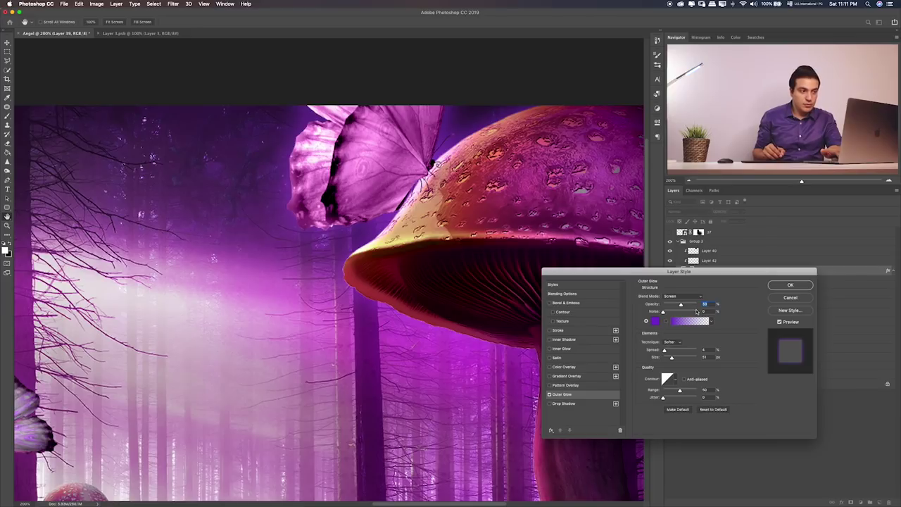
left_click(788, 286)
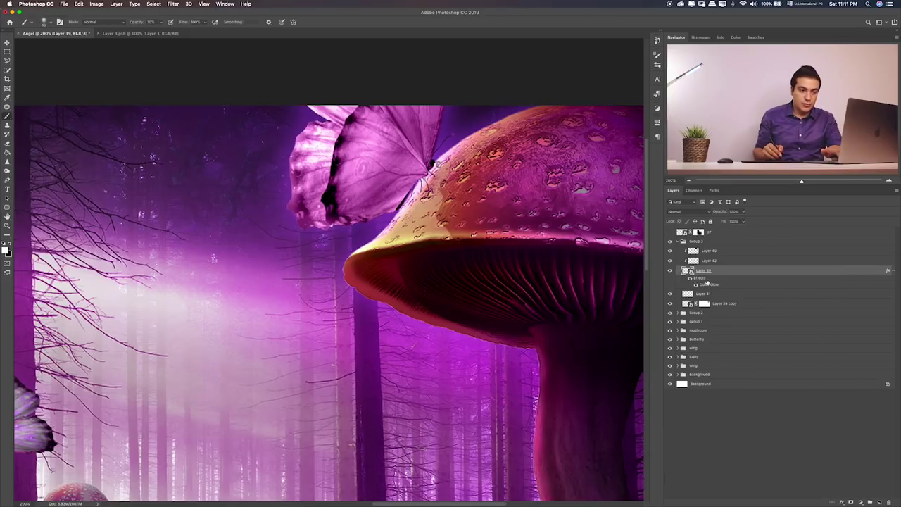
right_click(702, 282)
left_click(725, 400)
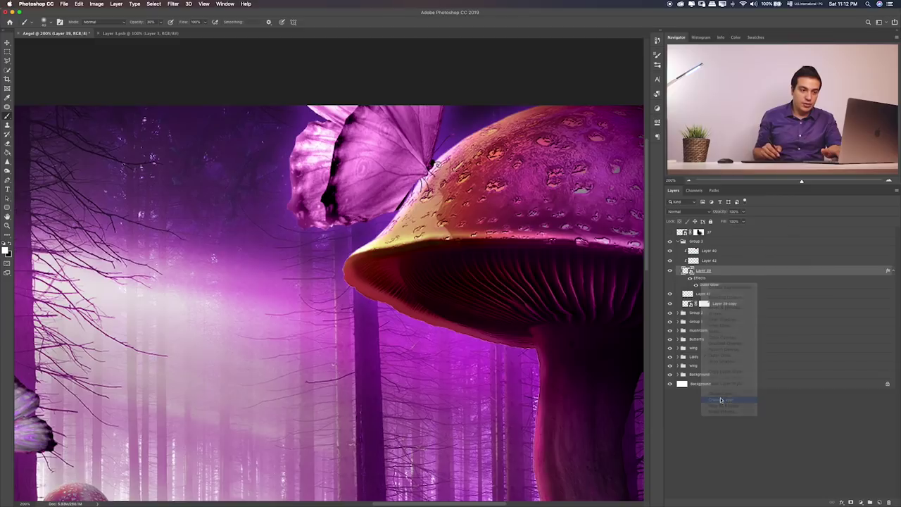
- Erase the glow along the mushroom cap's left edge and fit the image in the window
left_click(709, 281)
key("e")
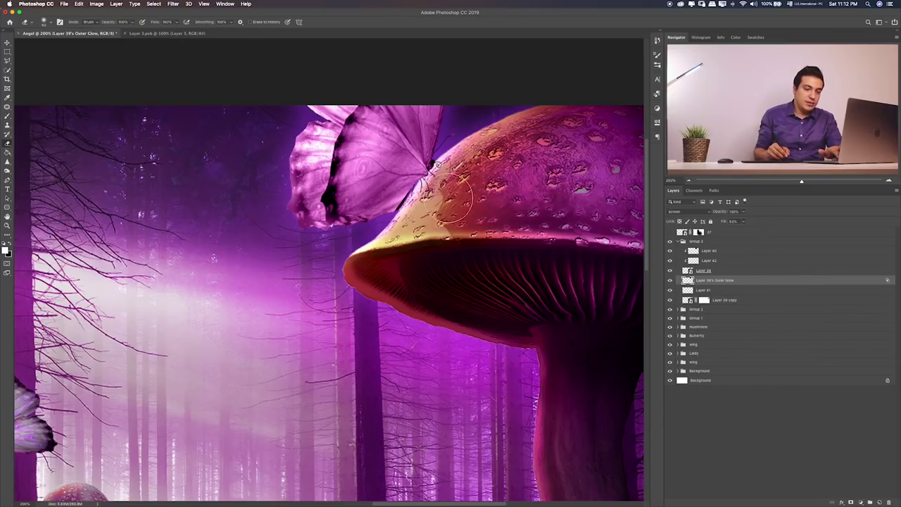
mouse_move(458, 121)
left_mouse_down()
mouse_move(409, 238)
mouse_move(459, 110)
mouse_move(366, 235)
left_mouse_up()
key("ctrl+0")
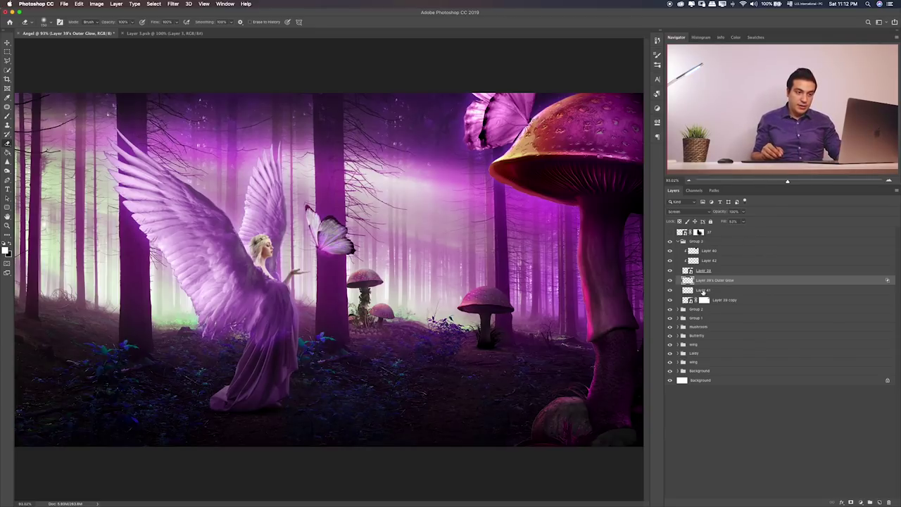
- Collapse Group 3 in the Layers panel and switch over to Finder
left_click(689, 245)
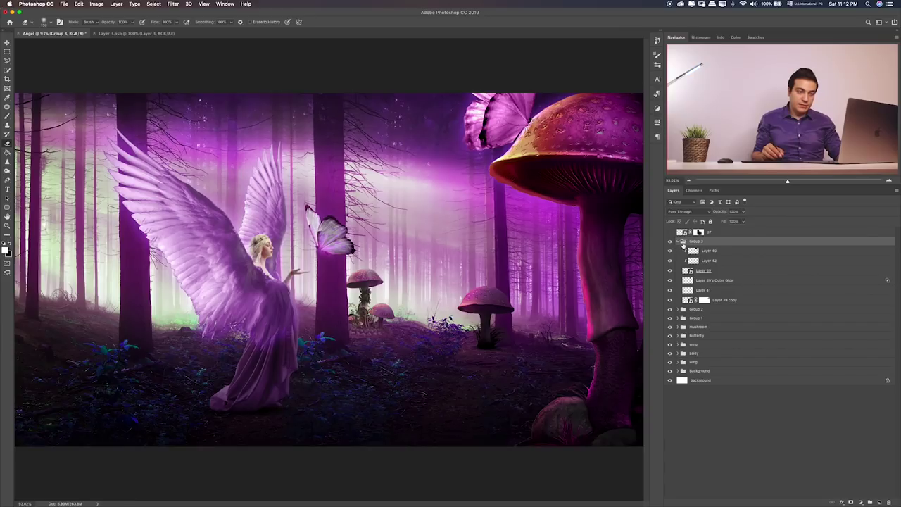
left_click(679, 242)
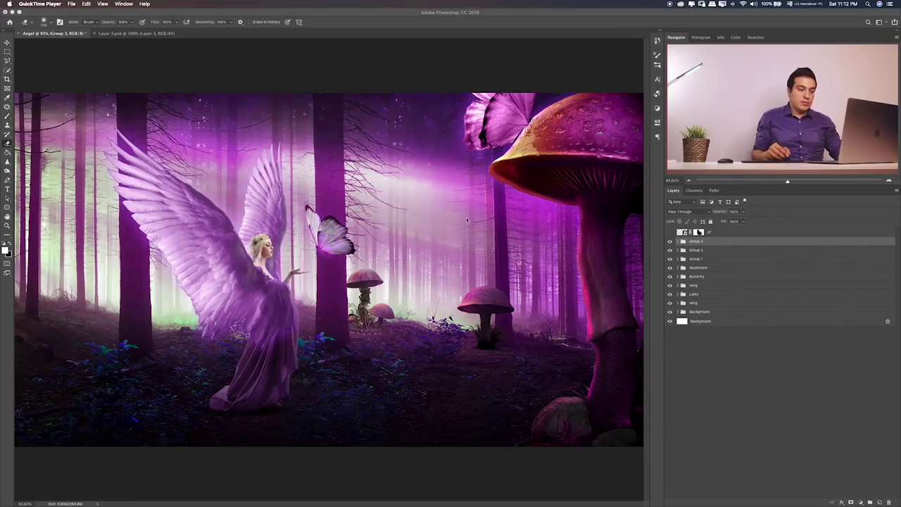
key("super+Tab")
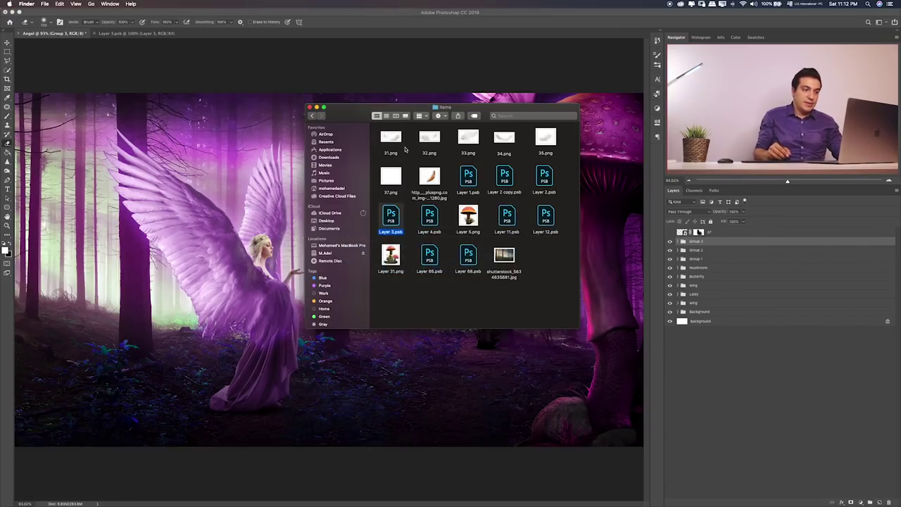
- Preview 37.png, then select feathers 31–35.png and the brown feather image for dragging
left_click(390, 138)
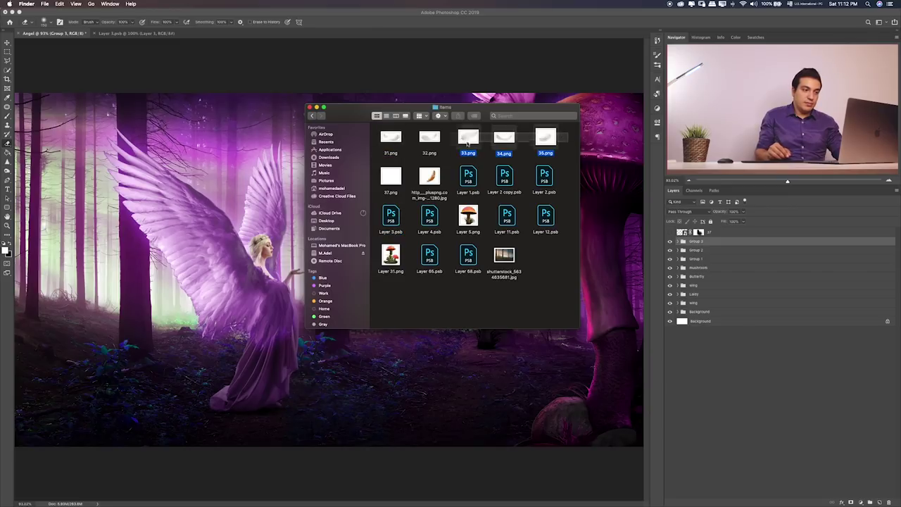
left_click(394, 176)
key("space")
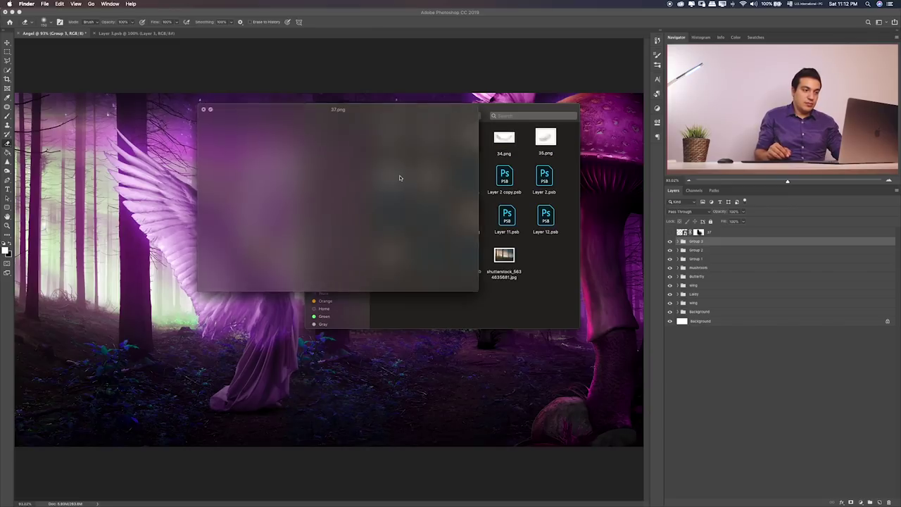
key("space")
left_click(425, 178)
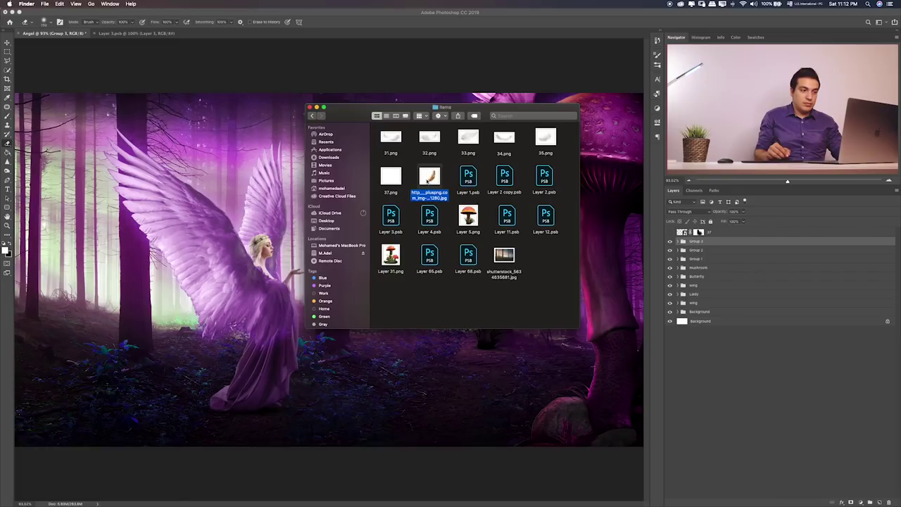
mouse_move(574, 131)
left_mouse_down()
mouse_move(374, 149)
mouse_move(292, 205)
left_mouse_up()
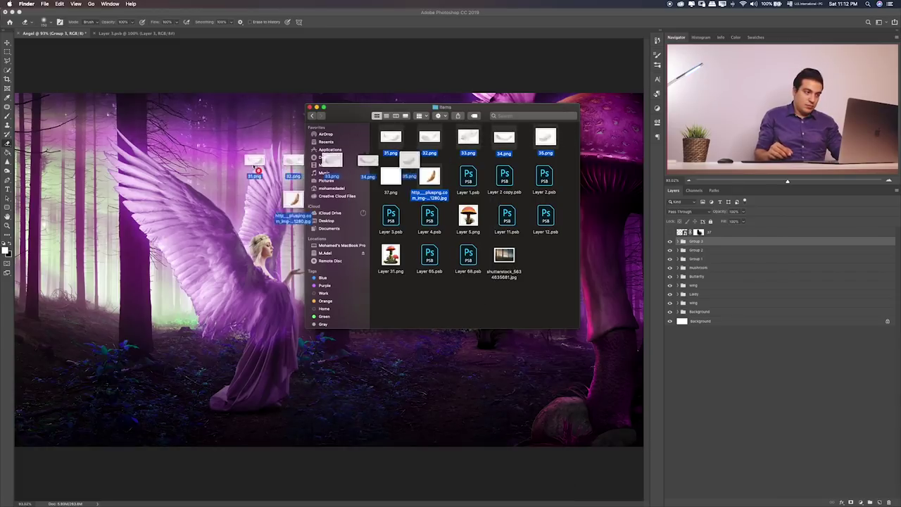
- Place the feathers, undo the brown feather, and group layers 31–35 into Group 4
key("Return")
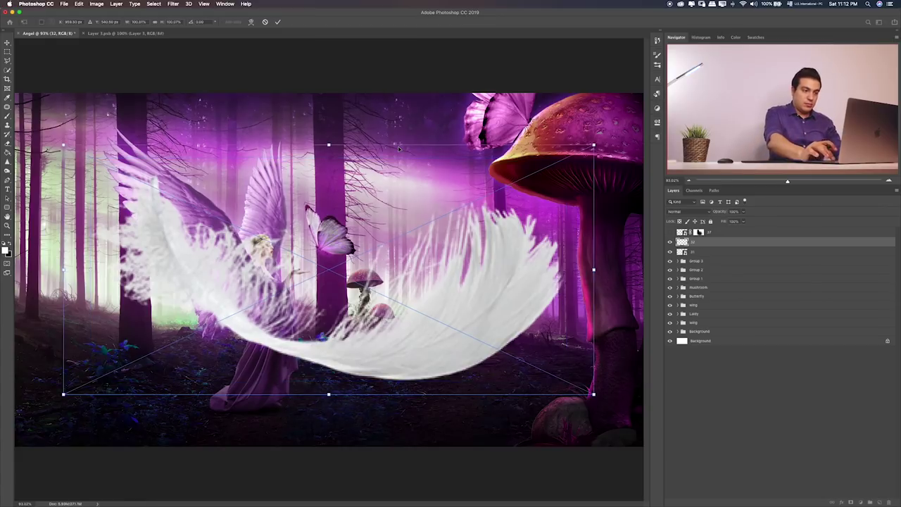
key("Return")
key("Return")
key("Return")
key("Return")
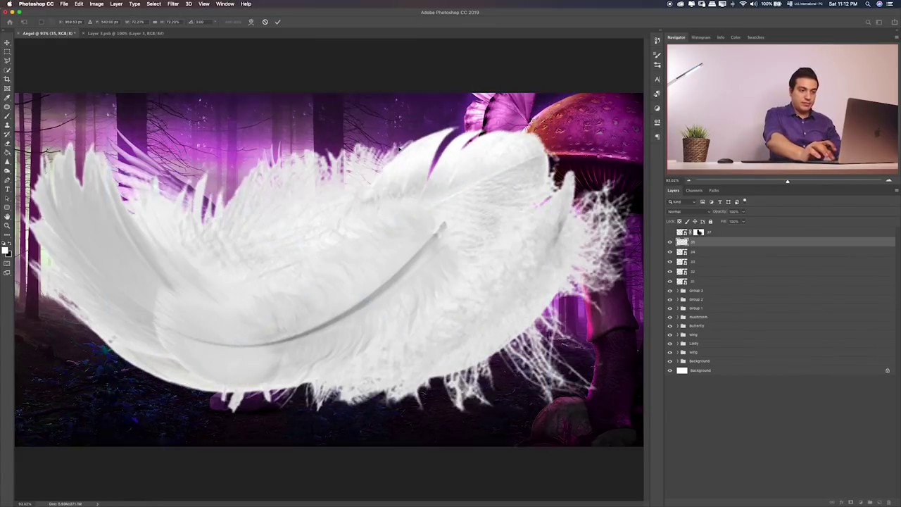
key("Return")
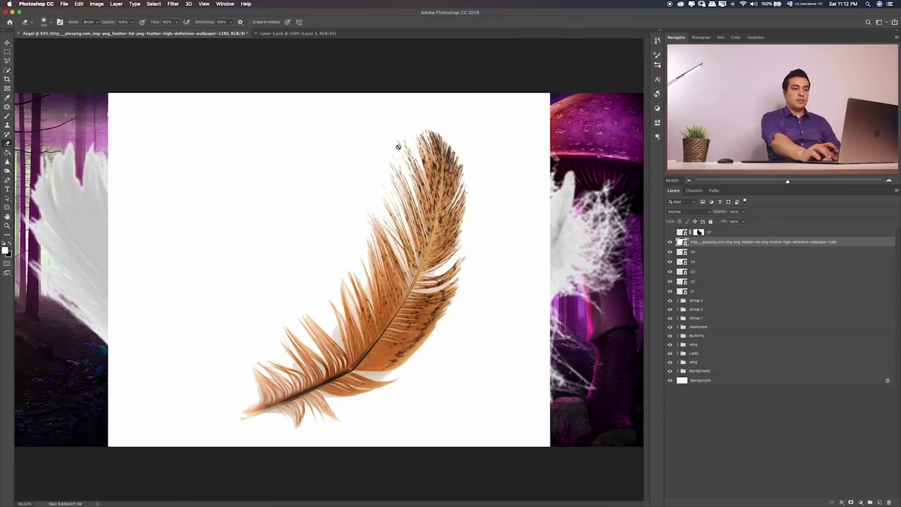
key("ctrl+z")
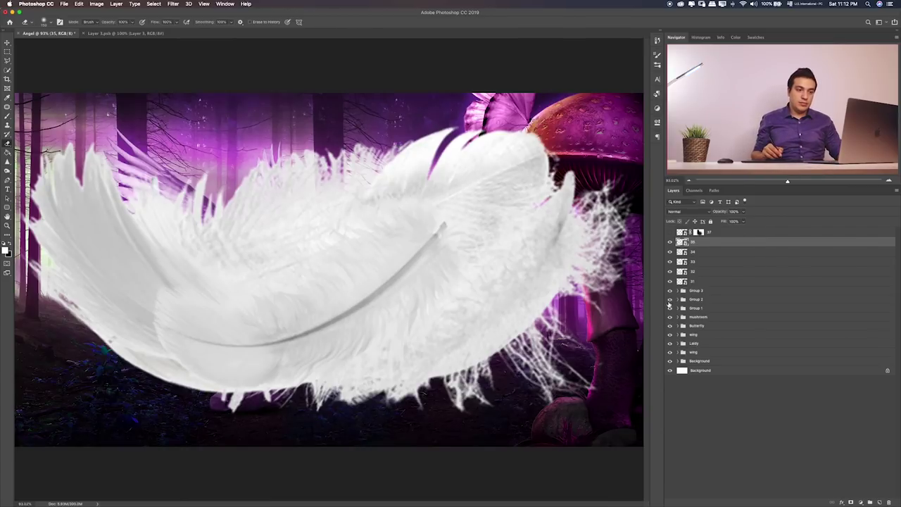
left_click(713, 284, "shift")
key("ctrl+g")
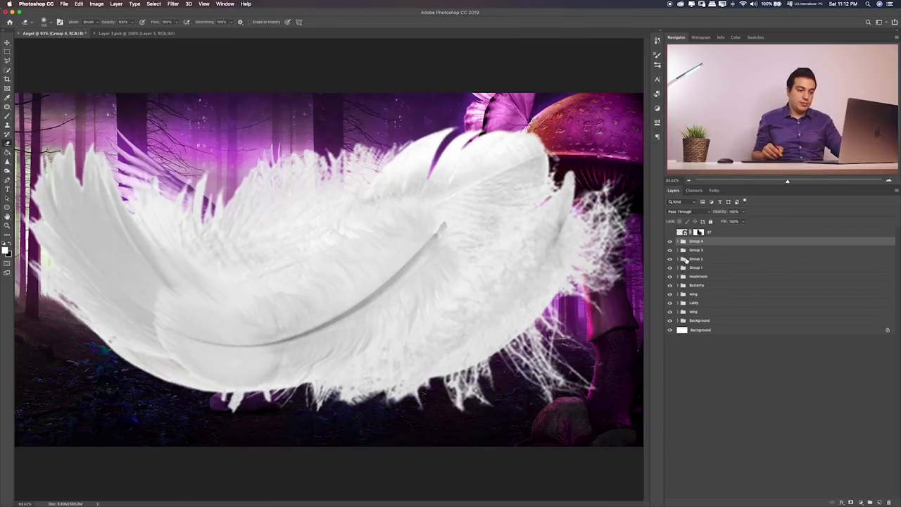
- Shrink the feather group into the lower-left and move it up onto the angel
key("ctrl+t")
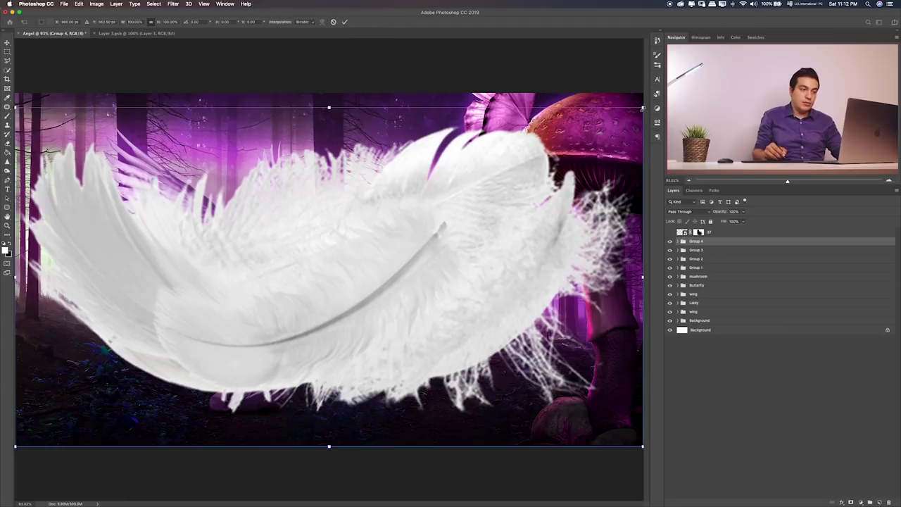
left_click_drag(642, 108, 225, 332)
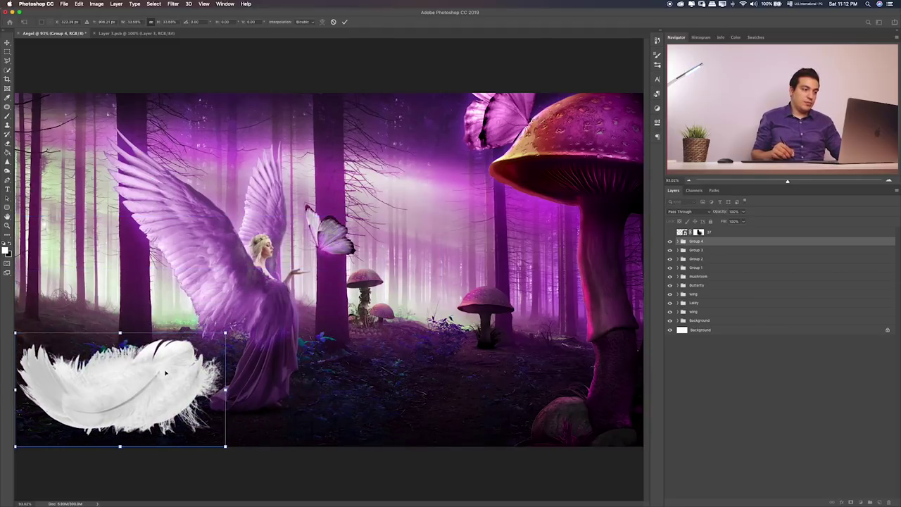
left_click_drag(166, 373, 239, 268)
key("Return")
key("e")
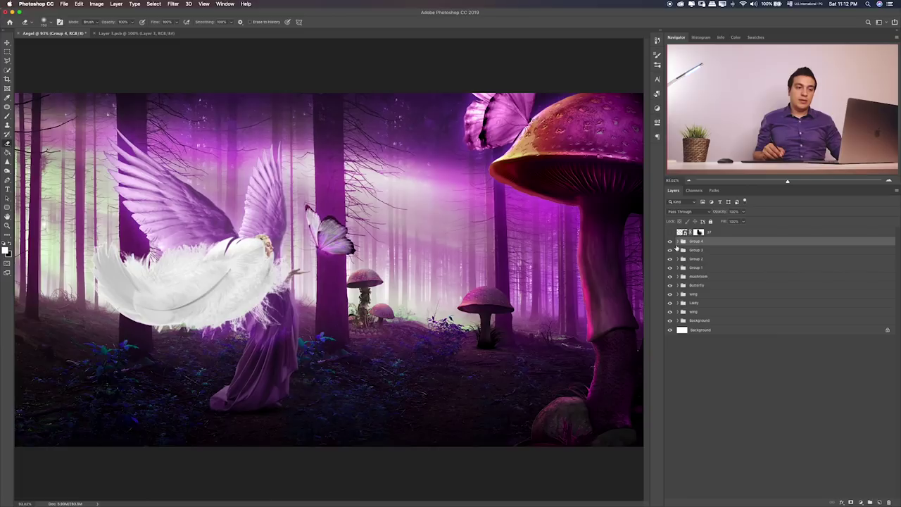
- Show only feather 31, then shrink it to about 27% width and rotate it about 25°
left_click(677, 242)
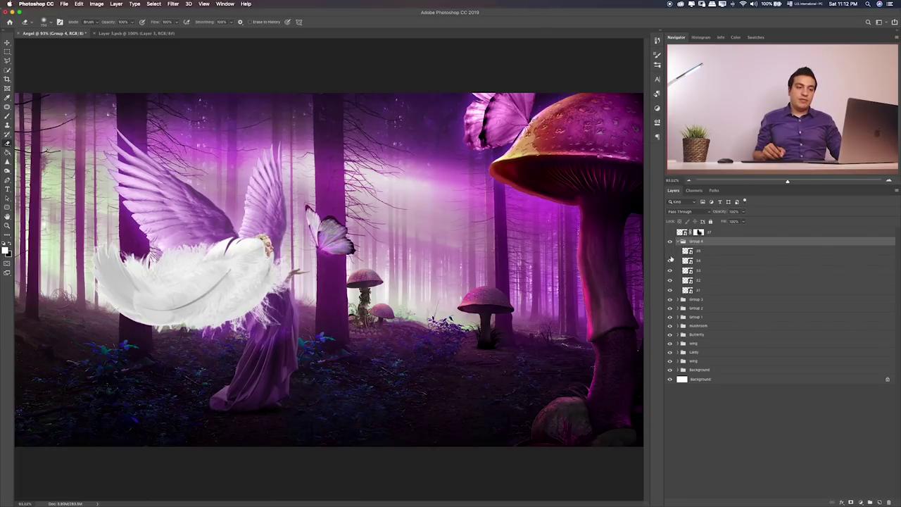
left_click(670, 280)
left_click(694, 290)
key("v")
mouse_move(245, 268)
left_mouse_down()
mouse_move(246, 151)
mouse_move(240, 257)
left_mouse_up()
key("ctrl+t")
left_click_drag(234, 213, 204, 227)
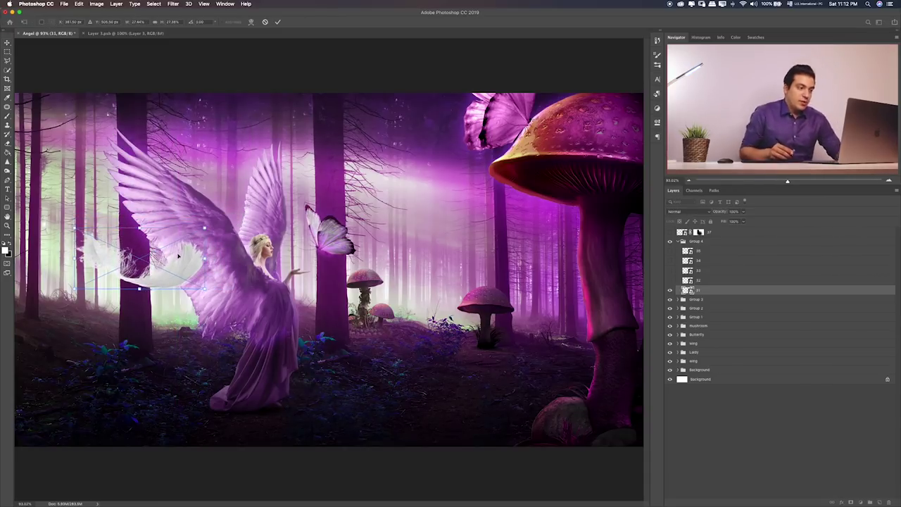
left_click_drag(206, 229, 202, 236)
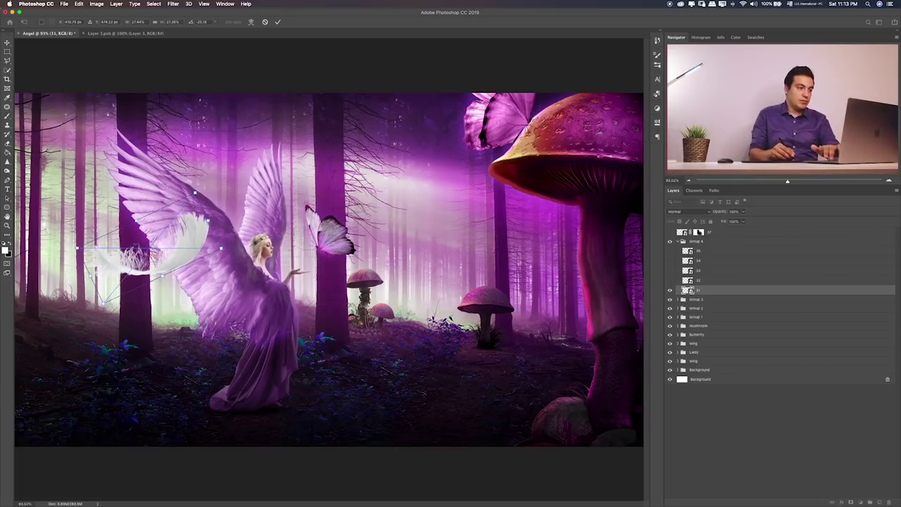
left_click_drag(194, 191, 185, 200)
key("Return")
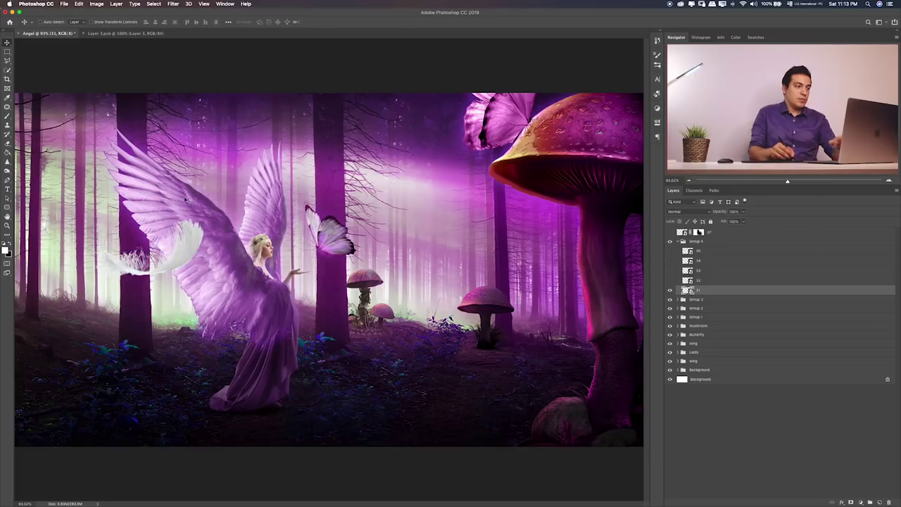
- Reveal the next white feather, shrink it and move it above the angel's wing
left_click(671, 280)
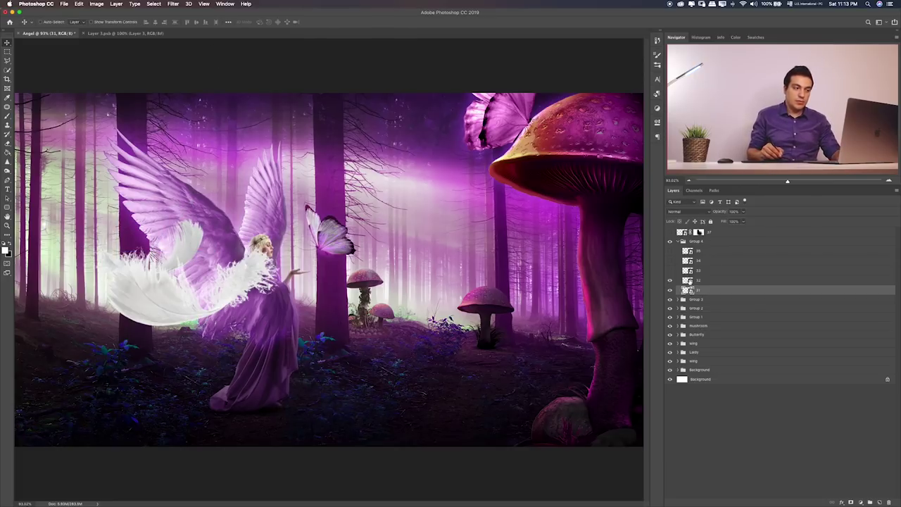
left_click_drag(289, 285, 190, 315)
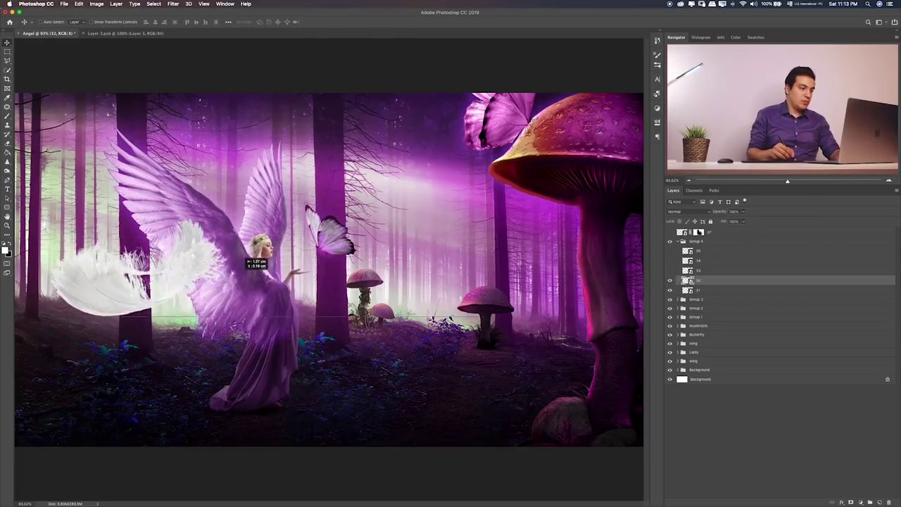
key("ctrl+t")
left_click_drag(179, 290, 134, 317)
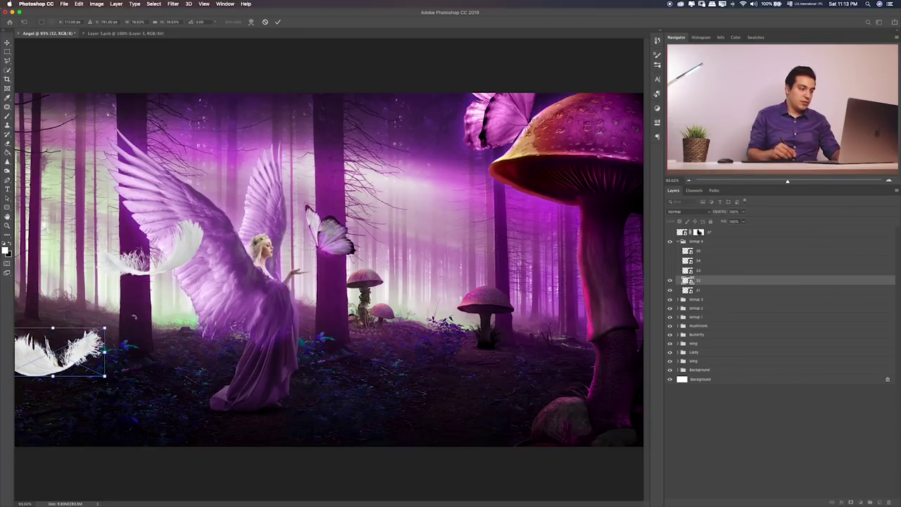
mouse_move(88, 338)
left_mouse_down()
mouse_move(254, 107)
mouse_move(263, 131)
left_mouse_up()
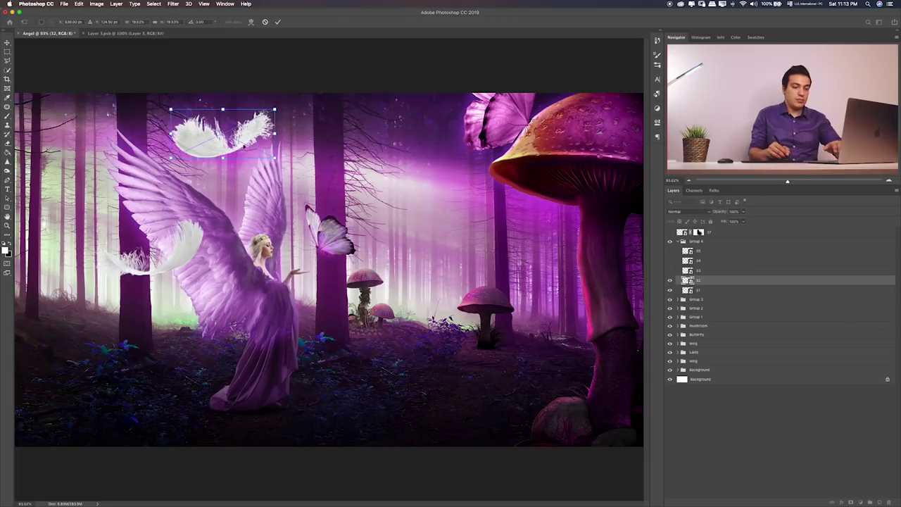
key("Return")
- Reveal another feather, move it top-left, shrink it and rotate it about 12° counter-clockwise
left_click(670, 280)
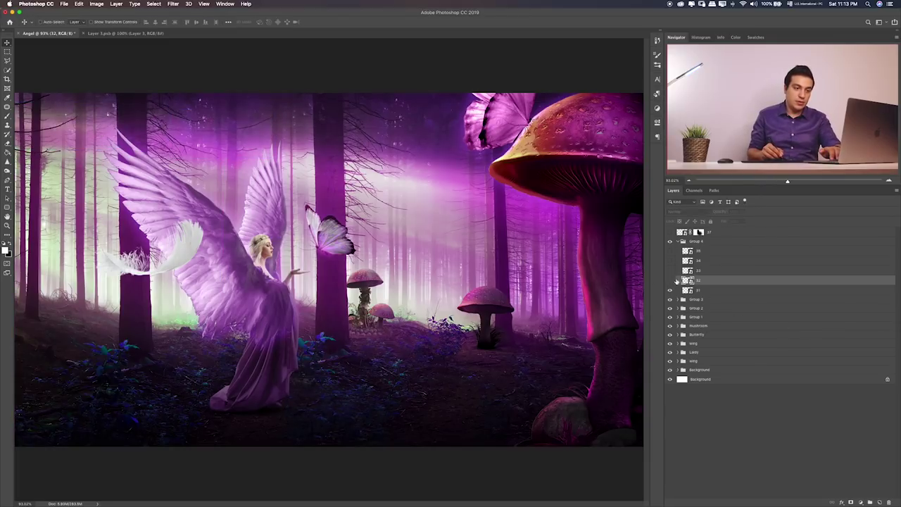
left_click(723, 272)
left_click_drag(280, 271, 301, 139)
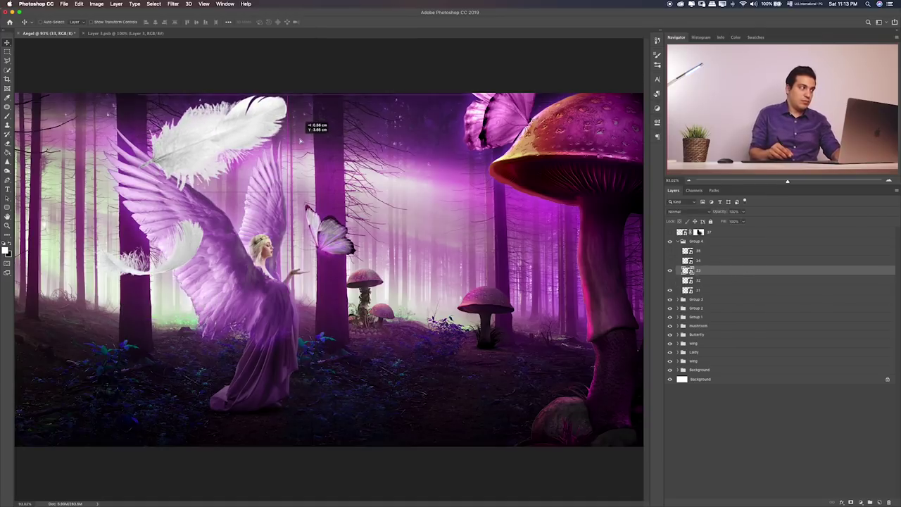
key("ctrl+t")
mouse_move(288, 100)
left_mouse_down()
mouse_move(197, 148)
mouse_move(239, 138)
left_mouse_up()
left_click_drag(273, 114, 265, 104)
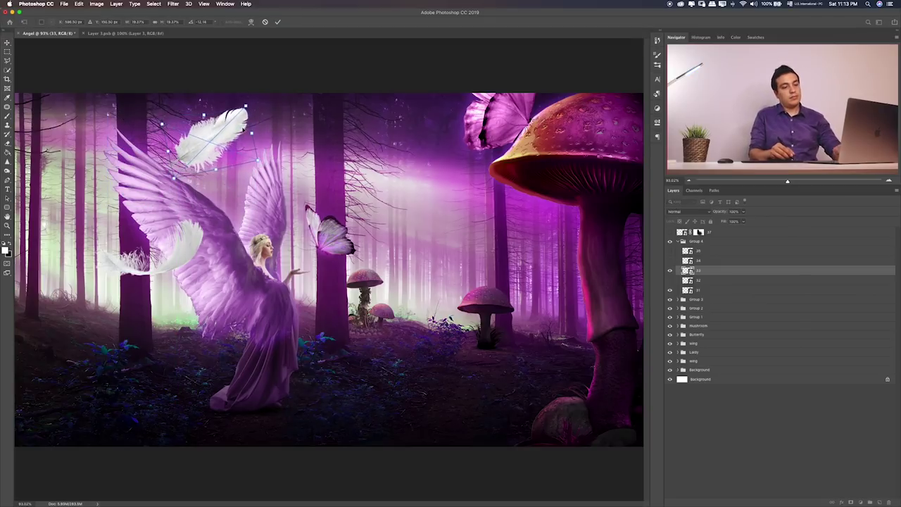
key("Return")
- Move that feather down beside the angel's dress and shrink it
left_click_drag(229, 146, 62, 206)
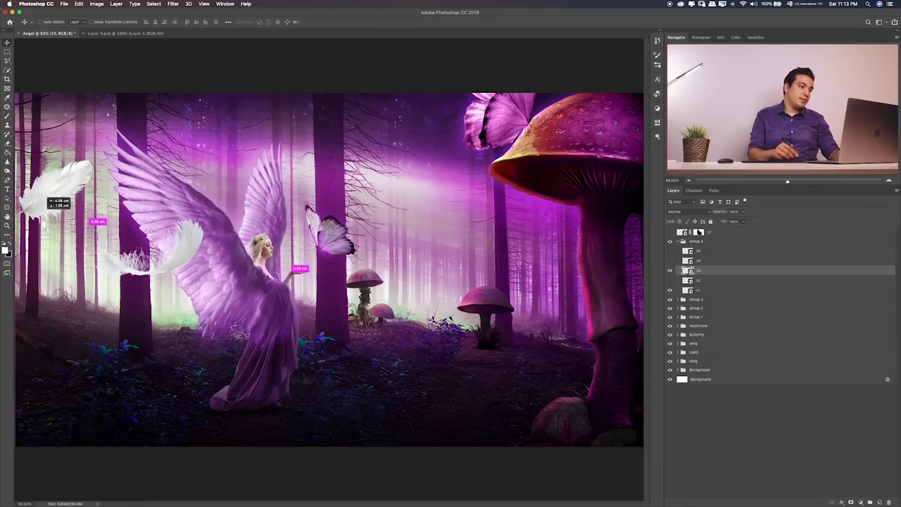
mouse_move(55, 204)
left_mouse_down()
mouse_move(203, 337)
mouse_move(115, 352)
left_mouse_up()
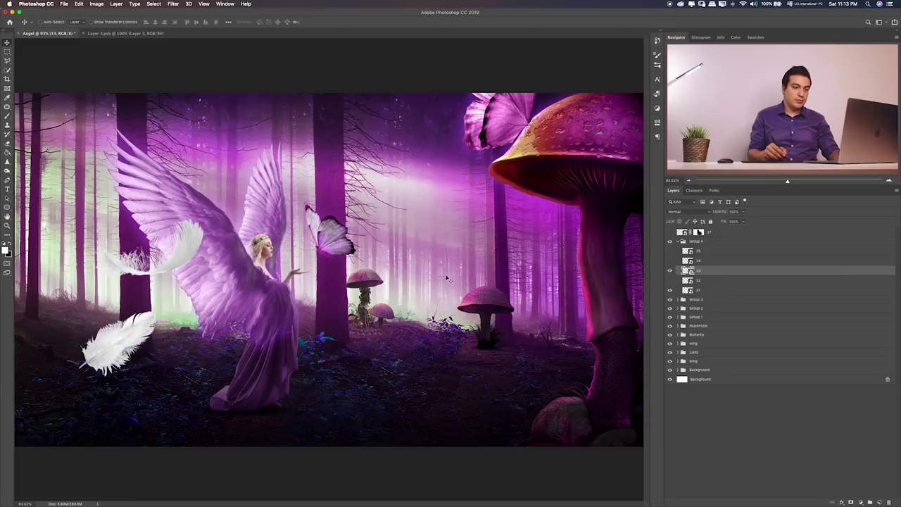
key("ctrl+t")
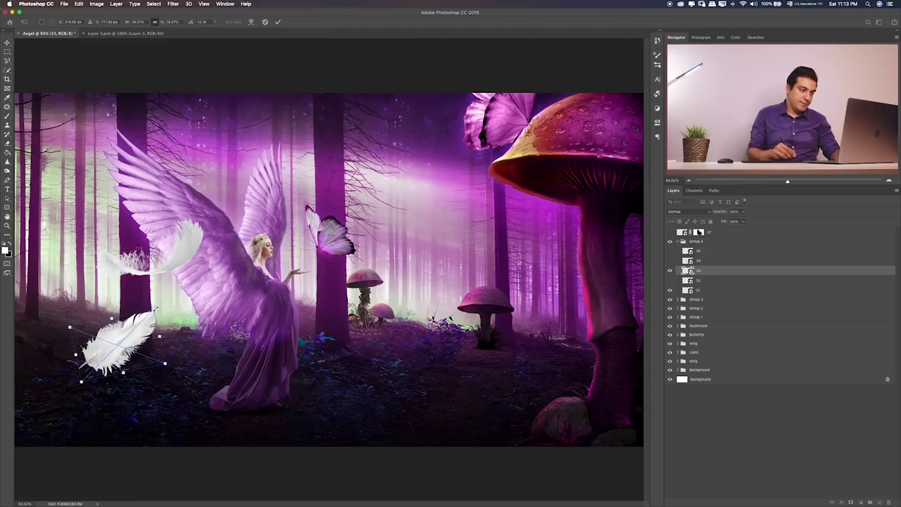
left_click_drag(156, 309, 131, 337)
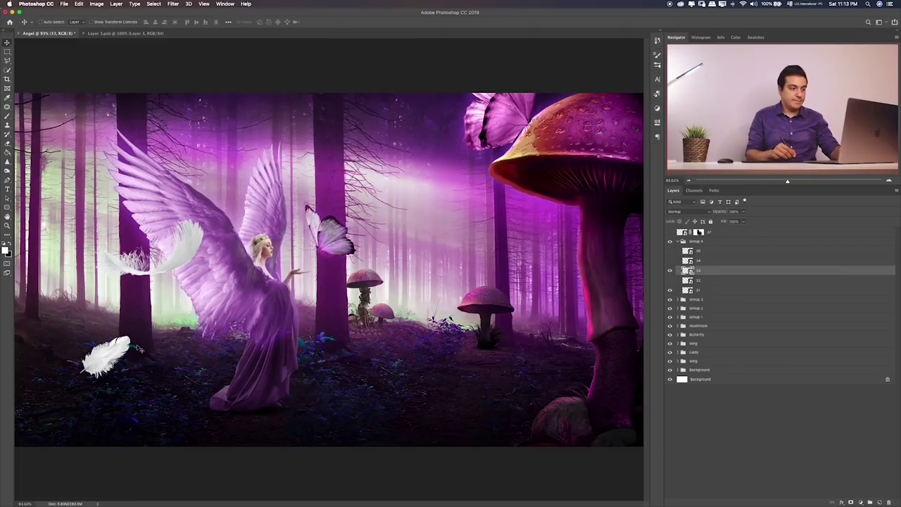
key("Return")
- Show feather layer 34 and move the large feather to the upper left
left_click(670, 260)
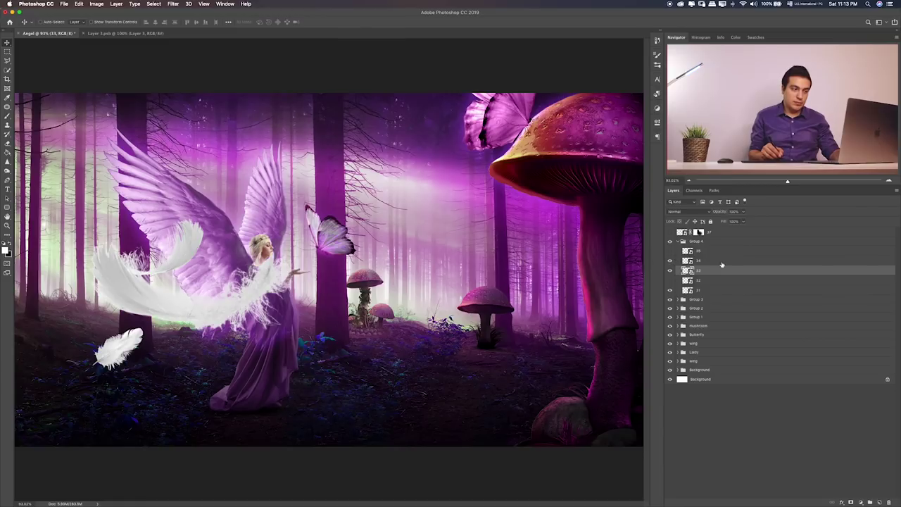
left_click(722, 261)
left_click_drag(339, 289, 399, 342)
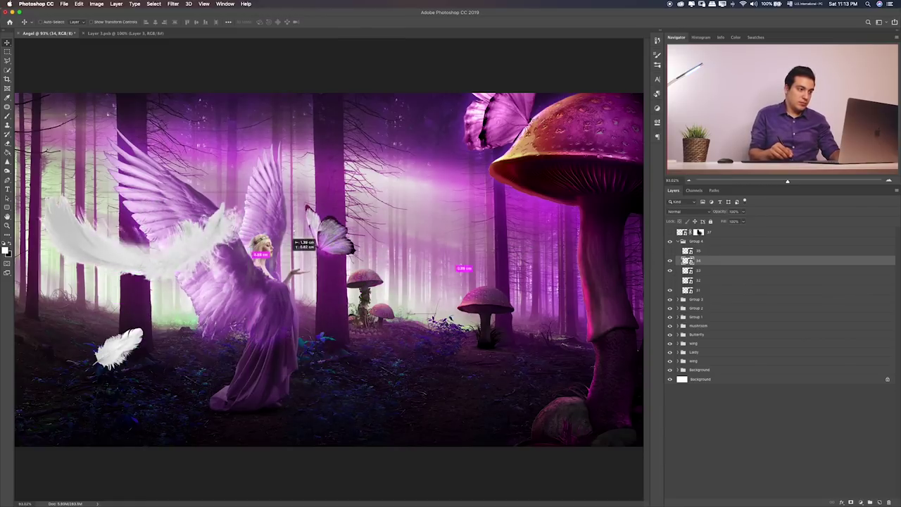
left_click_drag(400, 342, 278, 169)
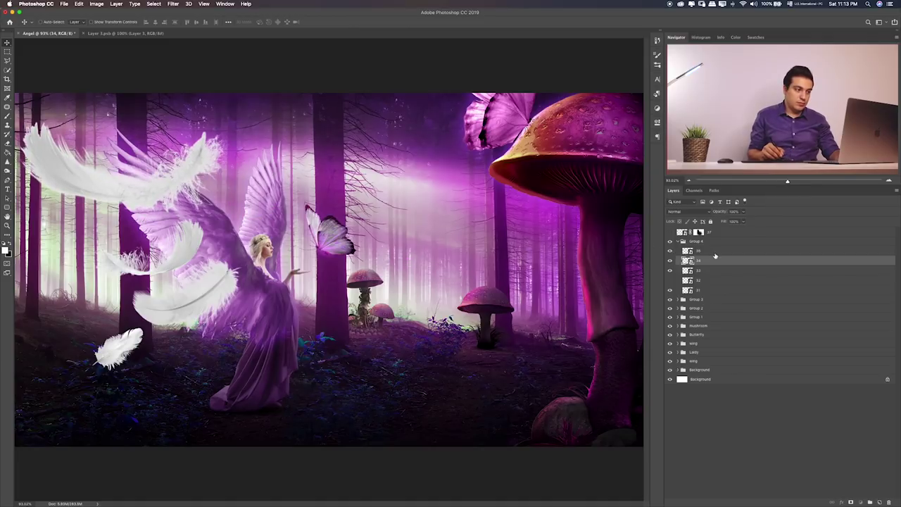
- Move feather 35 onto the angel and shrink it to about 12% width
left_click(711, 251)
mouse_move(226, 247)
left_mouse_down()
mouse_move(260, 238)
mouse_move(185, 209)
left_mouse_up()
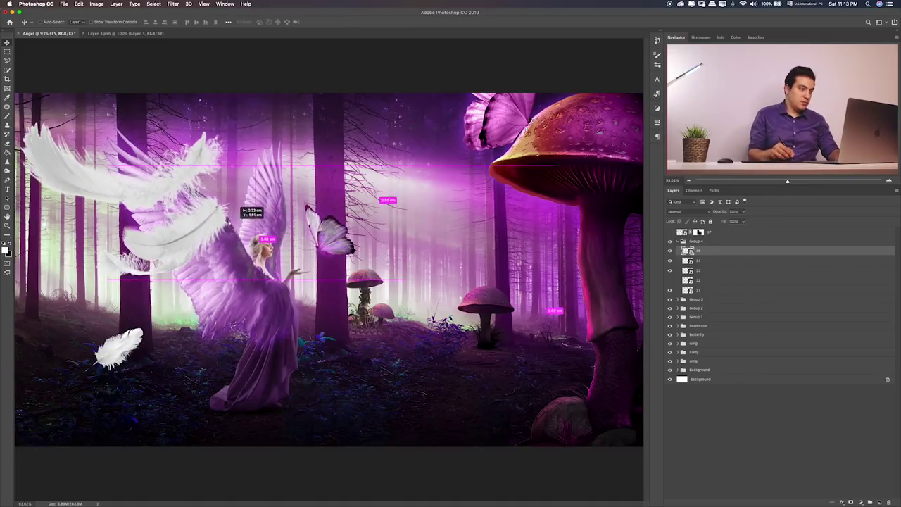
key("ctrl+t")
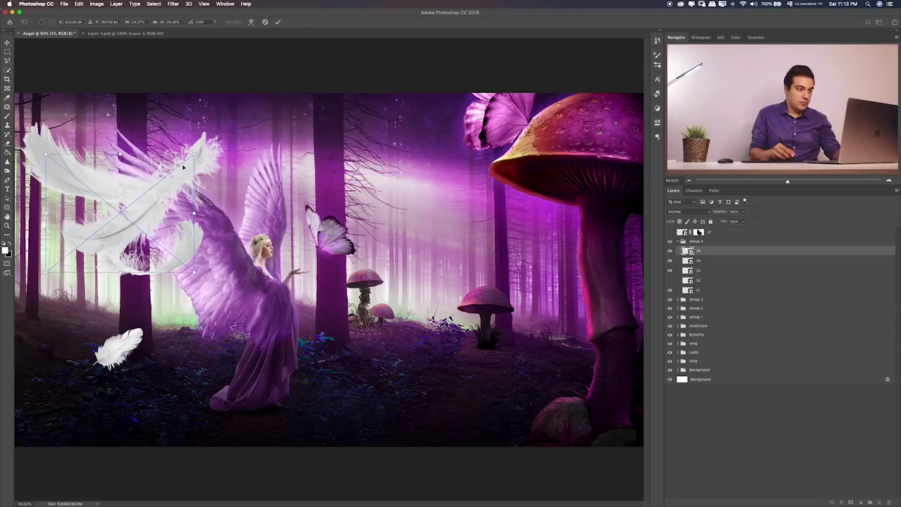
left_click_drag(194, 153, 146, 205)
mouse_move(179, 162)
left_mouse_down()
mouse_move(149, 184)
mouse_move(150, 202)
left_mouse_up()
key("Return")
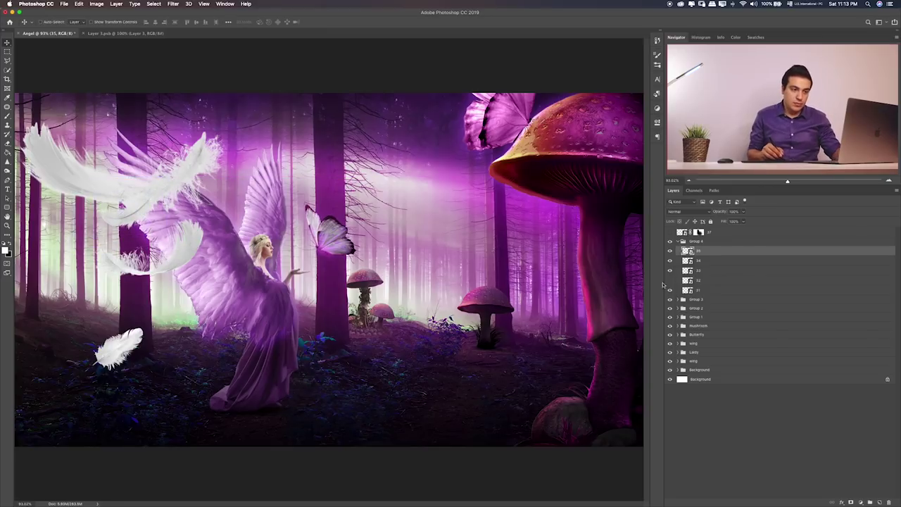
- Show the second feather, move it to the lower left, and enlarge and rotate it
left_click(670, 281)
left_click(718, 281)
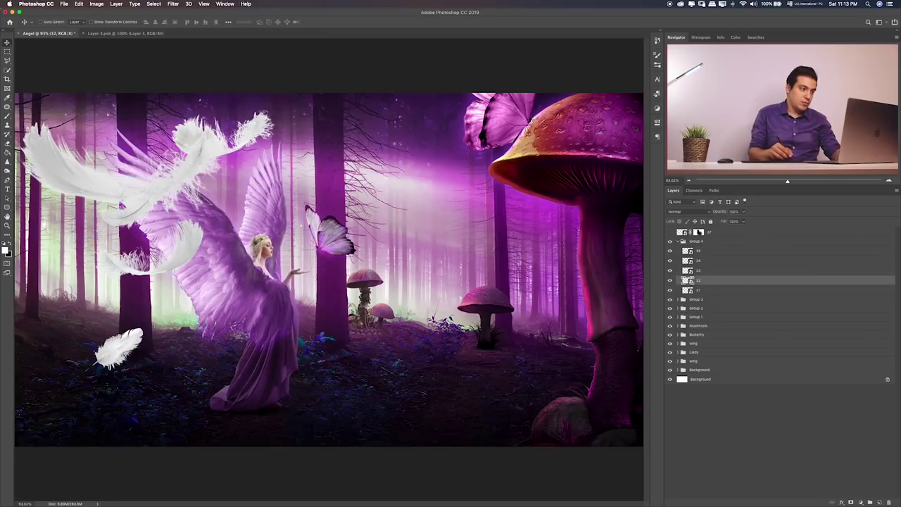
left_click_drag(303, 228, 187, 447)
key("ctrl+t")
left_click_drag(184, 311, 304, 299)
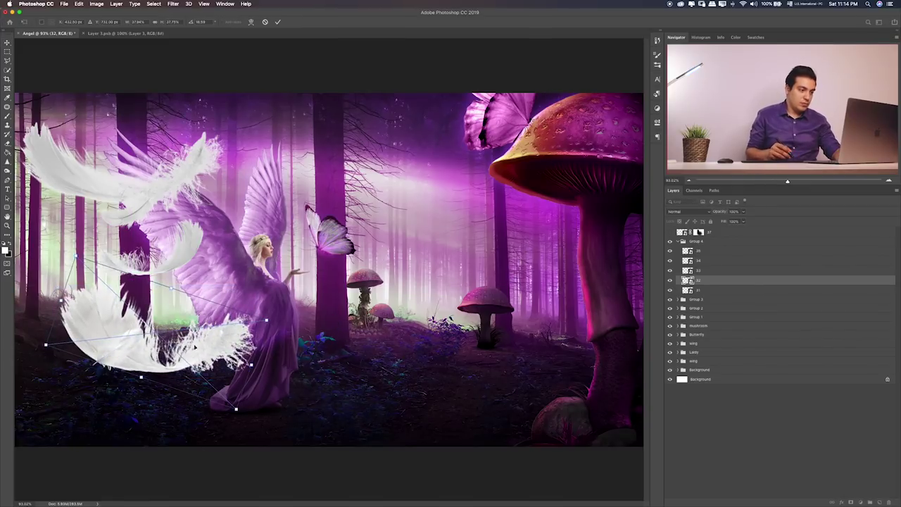
- Flip the selected feather horizontally and move it to the lower-left edge
right_click(217, 342)
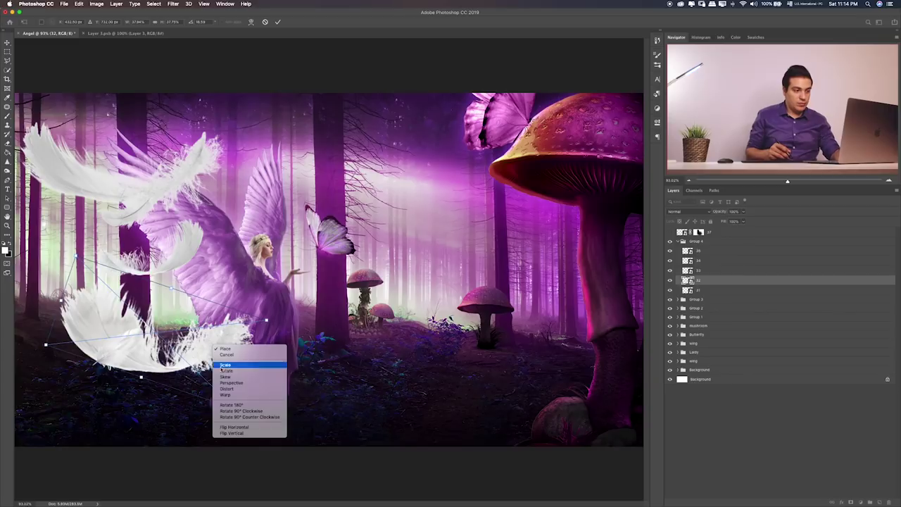
left_click(275, 424)
mouse_move(162, 338)
left_mouse_down()
mouse_move(106, 387)
mouse_move(32, 300)
left_mouse_up()
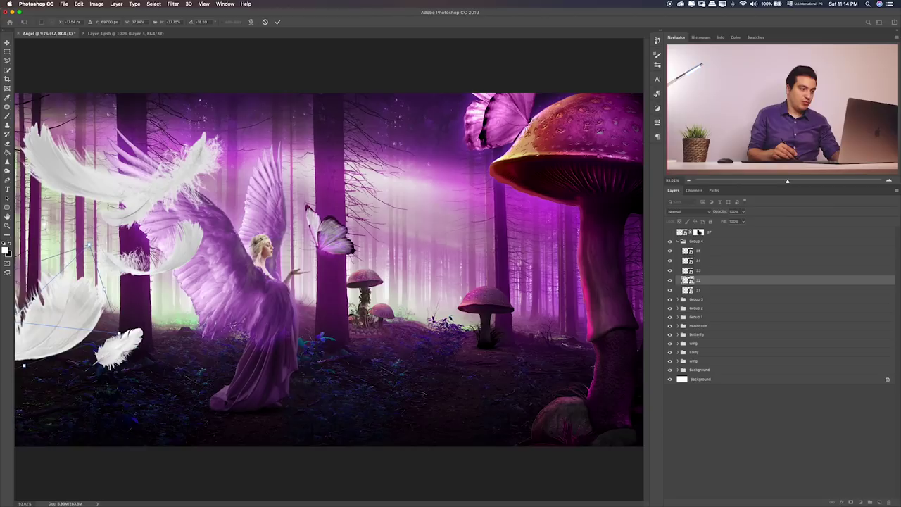
key("Return")
- Toggle a feather's visibility to compare, then move the upper-left feather to the top centre
left_click(704, 271)
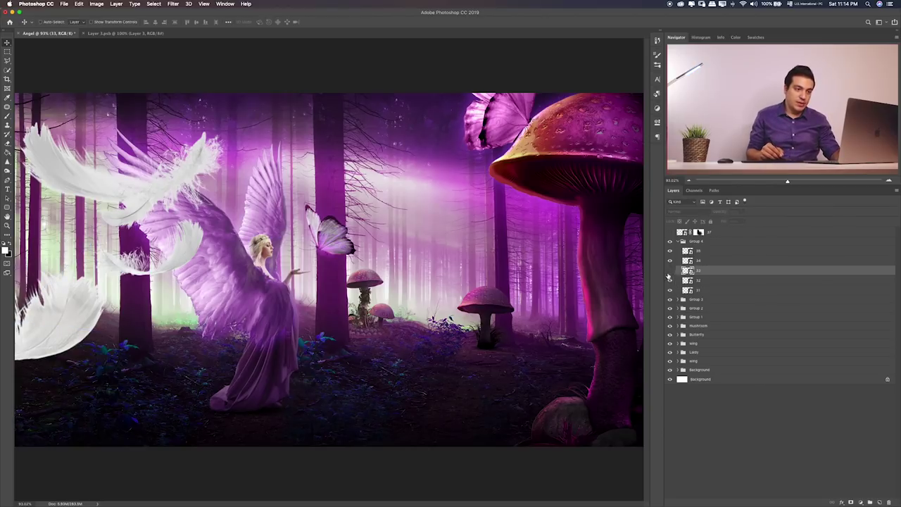
left_click(669, 270)
left_click(669, 260)
left_click(707, 261)
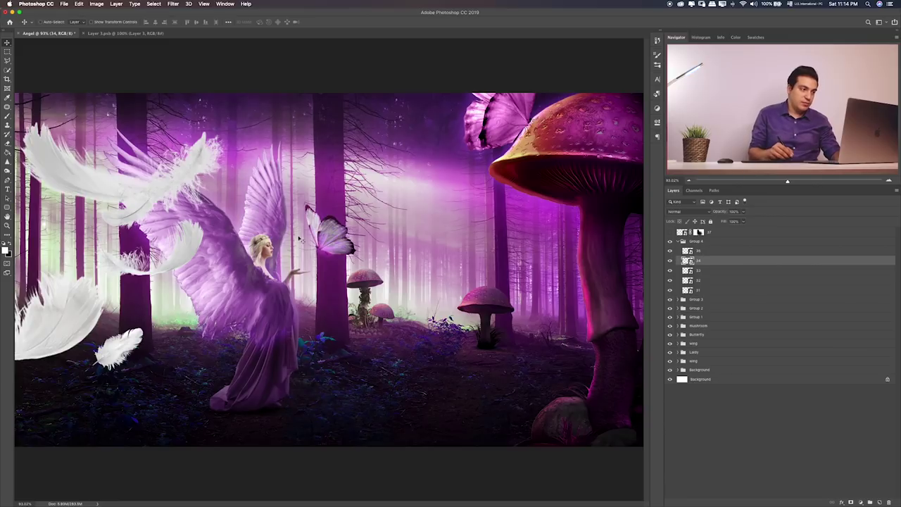
left_click_drag(247, 211, 218, 177)
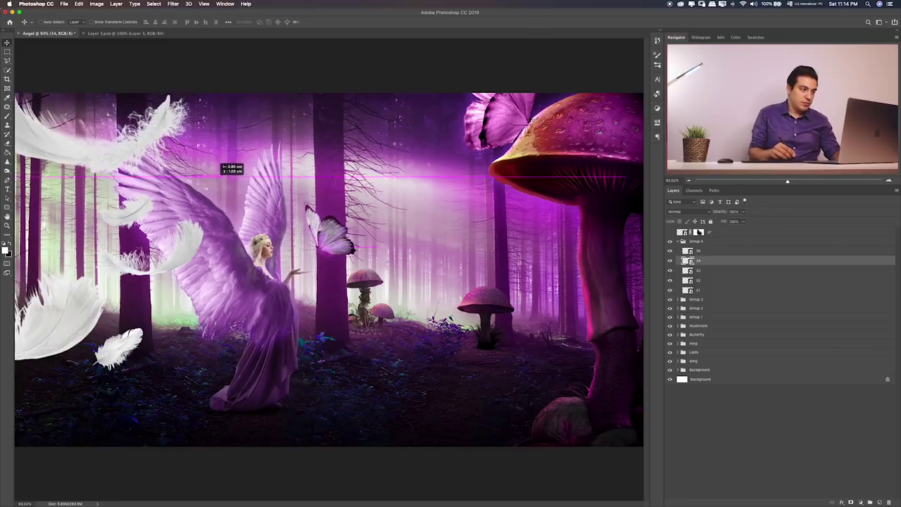
left_click_drag(223, 162, 372, 145)
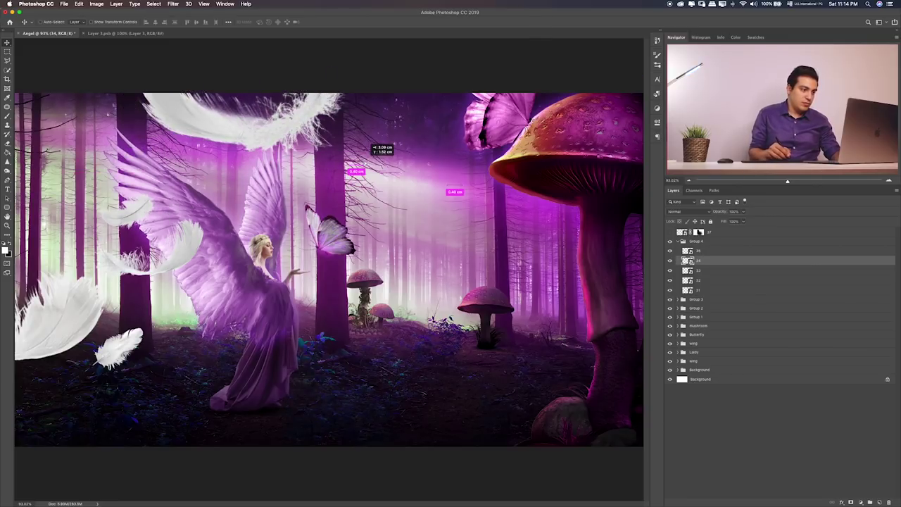
- Flip the top feather horizontally, tuck it into the top-left corner, and reselect Group 4
key("ctrl+t")
right_click(288, 131)
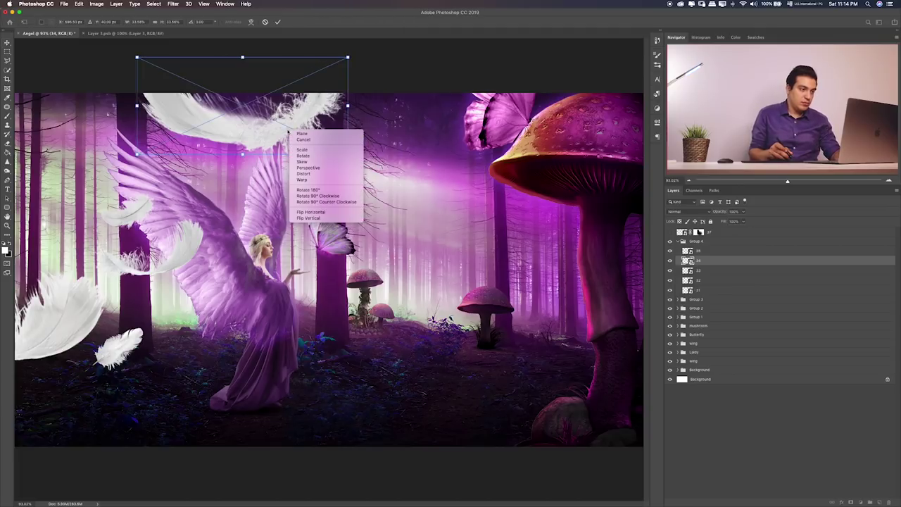
left_click(329, 212)
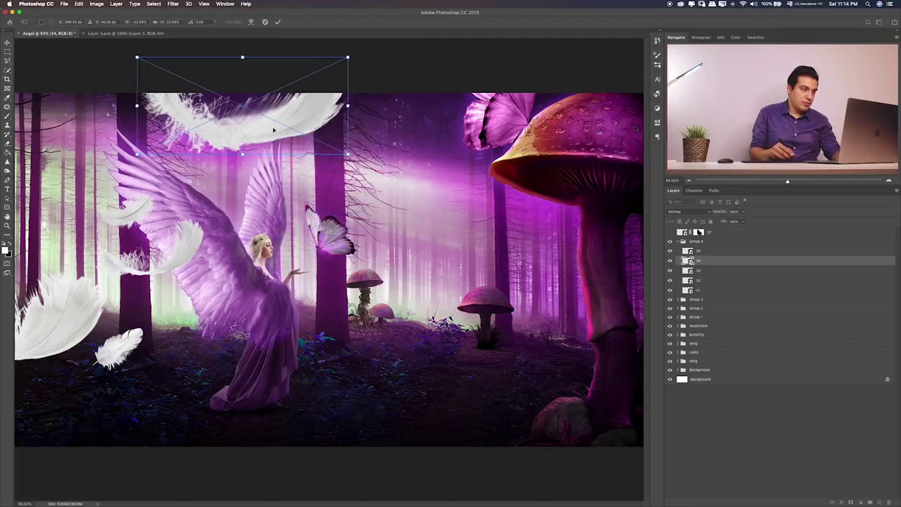
left_click_drag(274, 129, 33, 139)
left_click_drag(14, 160, 59, 166)
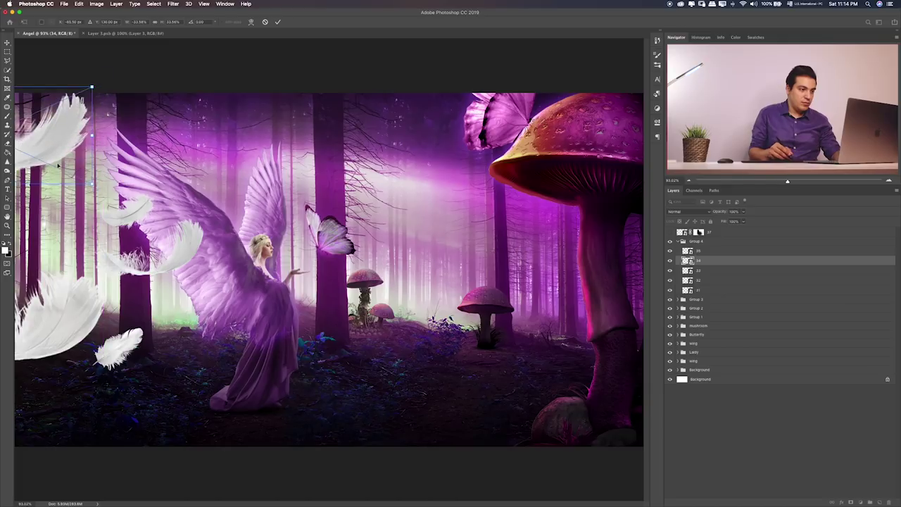
key("Return")
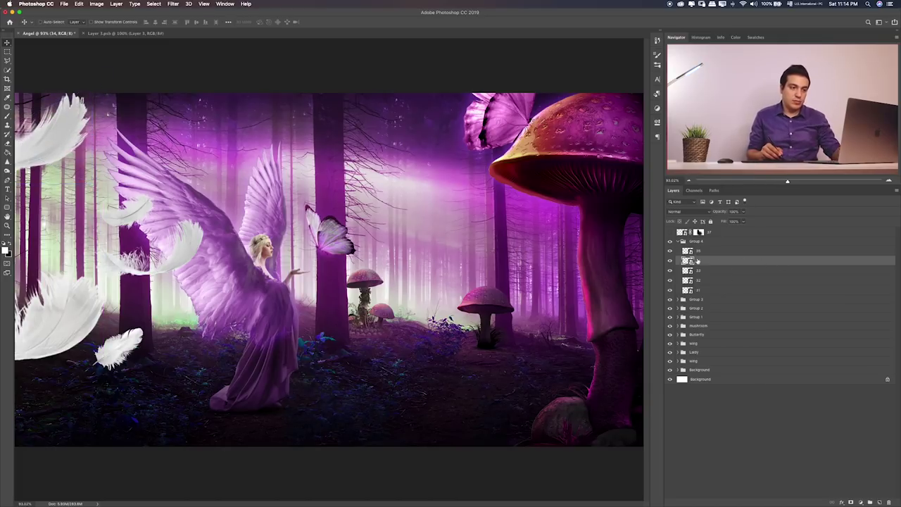
left_click(711, 252)
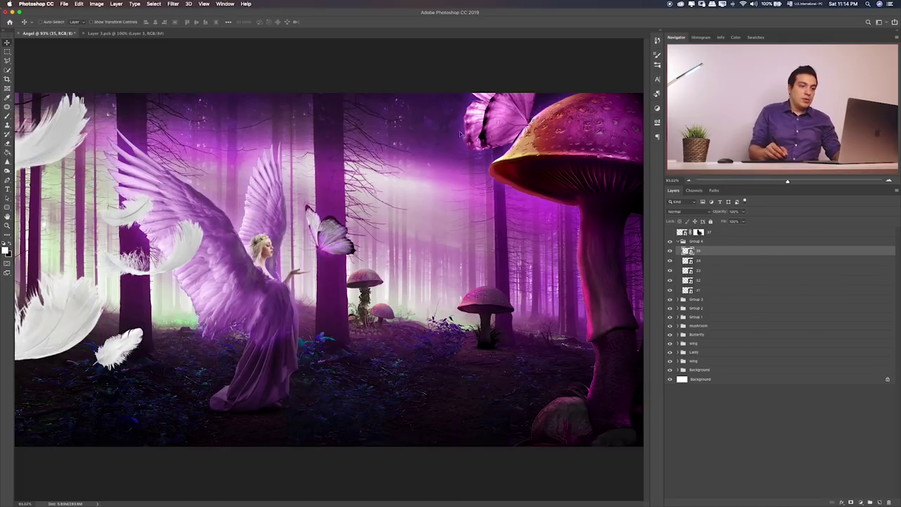
left_click(794, 242)
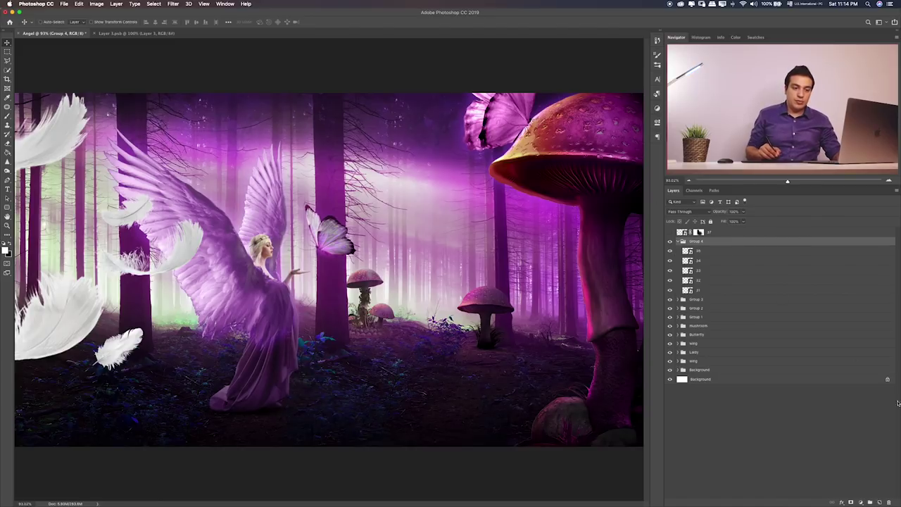
- Add Layer 43 above Group 4 and paint purple sampled from the mushroom over the feathers at 100%
left_click(880, 501)
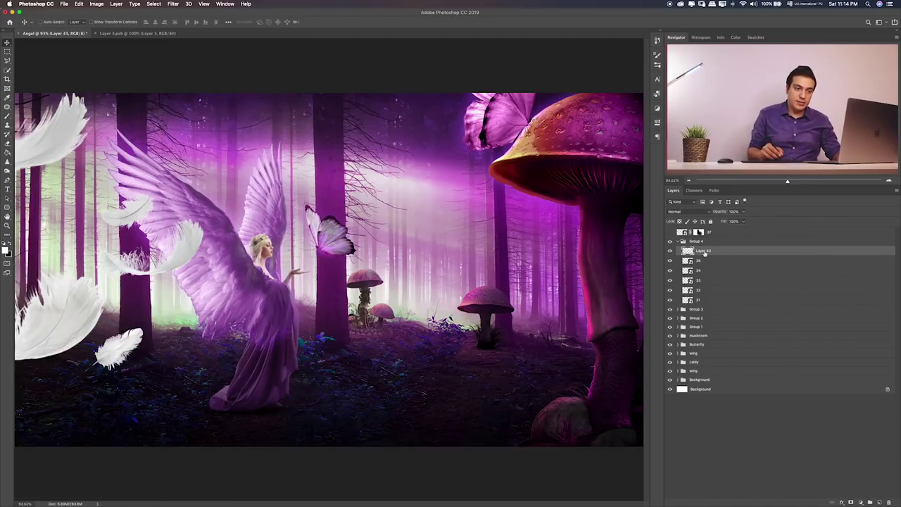
left_click_drag(713, 251, 715, 243)
key("b")
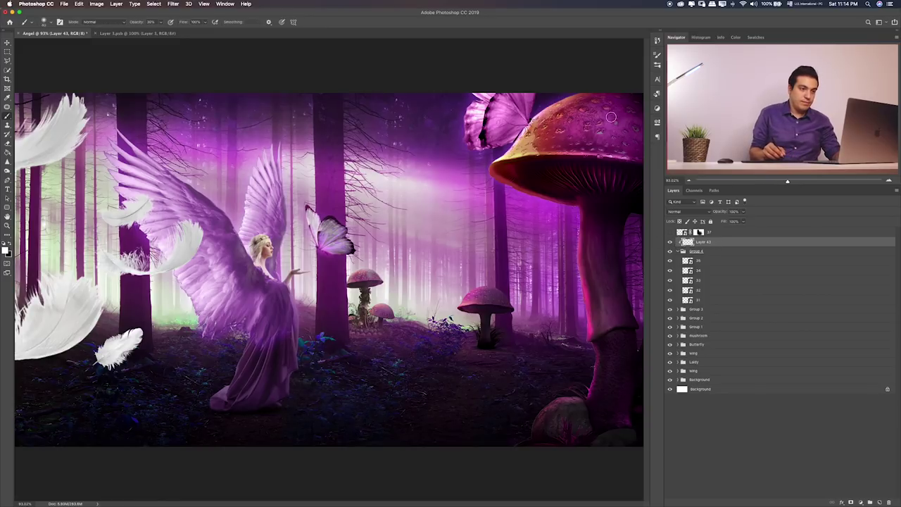
left_click(627, 111, "alt")
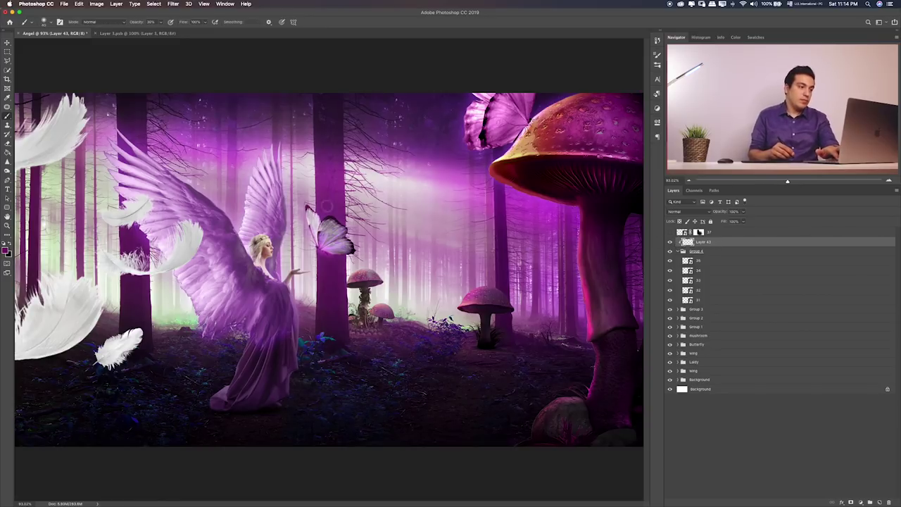
key("0")
left_click_drag(120, 211, 190, 260)
left_click_drag(64, 302, 141, 345)
mouse_move(105, 211)
left_mouse_down()
mouse_move(183, 268)
mouse_move(148, 267)
left_mouse_up()
mouse_move(28, 295)
left_mouse_down()
mouse_move(137, 352)
mouse_move(64, 355)
left_mouse_up()
mouse_move(21, 112)
left_mouse_down()
mouse_move(50, 154)
mouse_move(64, 106)
left_mouse_up()
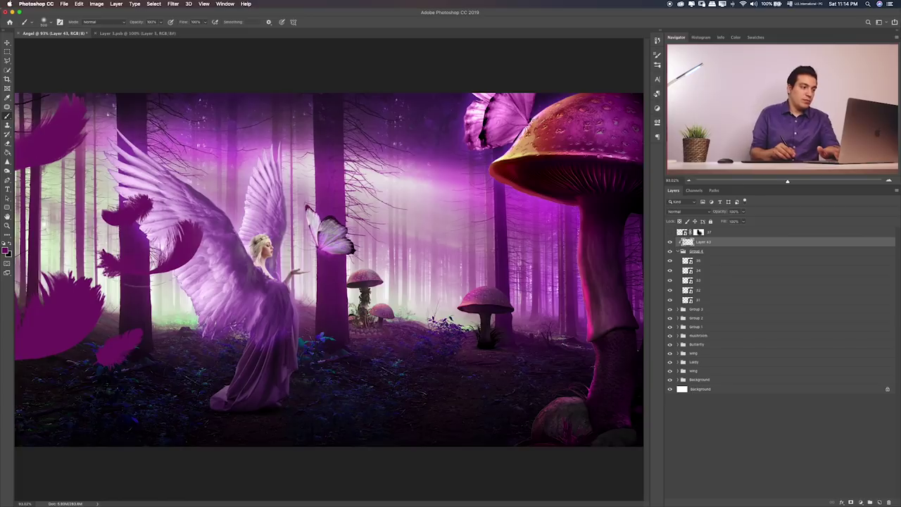
- Cycle Layer 43's blend modes and settle on Color so the feathers turn pink
key("v")
key("shift+plus")
key("shift+plus")
key("shift+plus")
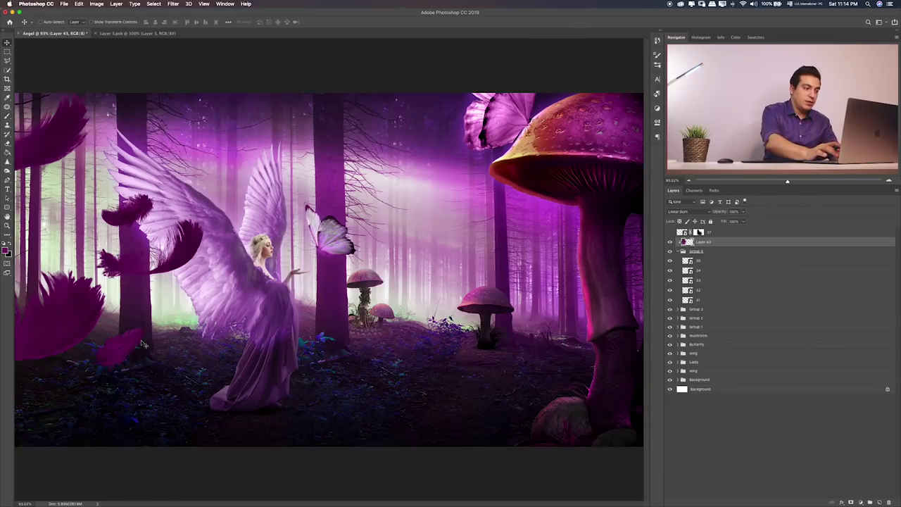
key("shift+plus")
key("shift+plus")
key("shift+plus")
key("shift+plus")
key("shift+plus")
key("shift+plus")
key("shift+plus")
key("shift+plus")
key("shift+plus")
key("shift+plus")
key("shift+plus")
key("shift+plus")
key("shift+plus")
key("shift+plus")
key("shift+plus")
key("shift+plus")
key("shift+plus")
key("shift+plus")
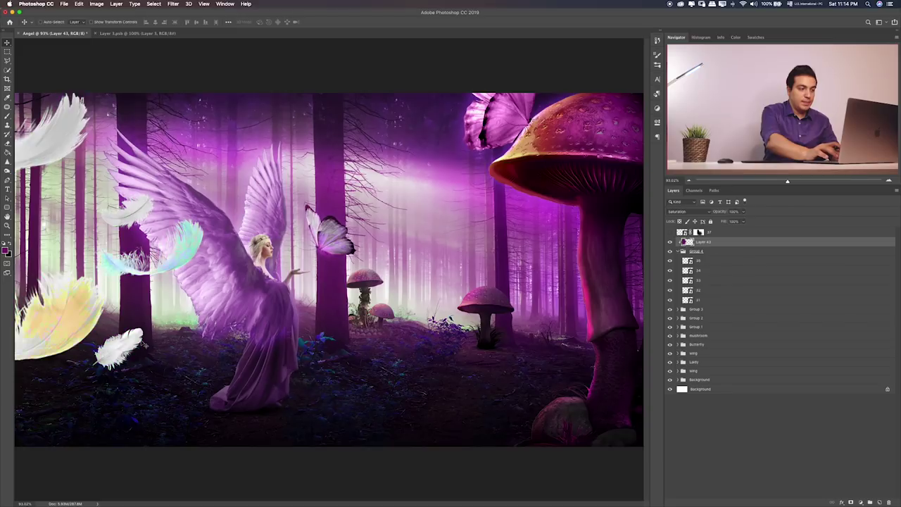
key("shift+plus")
key("shift+plus")
key("shift+minus")
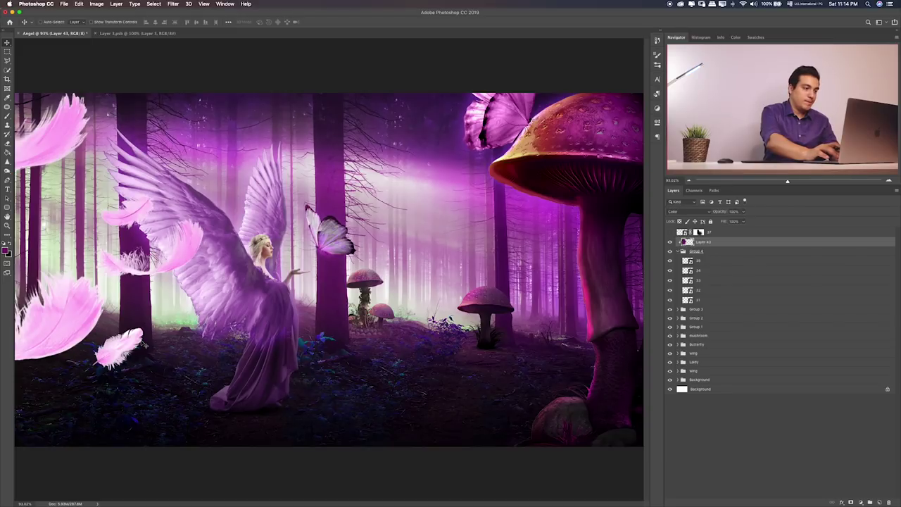
key("shift+plus")
key("shift+plus")
key("shift+plus")
key("shift+plus")
key("shift+plus")
key("shift+plus")
key("shift+plus")
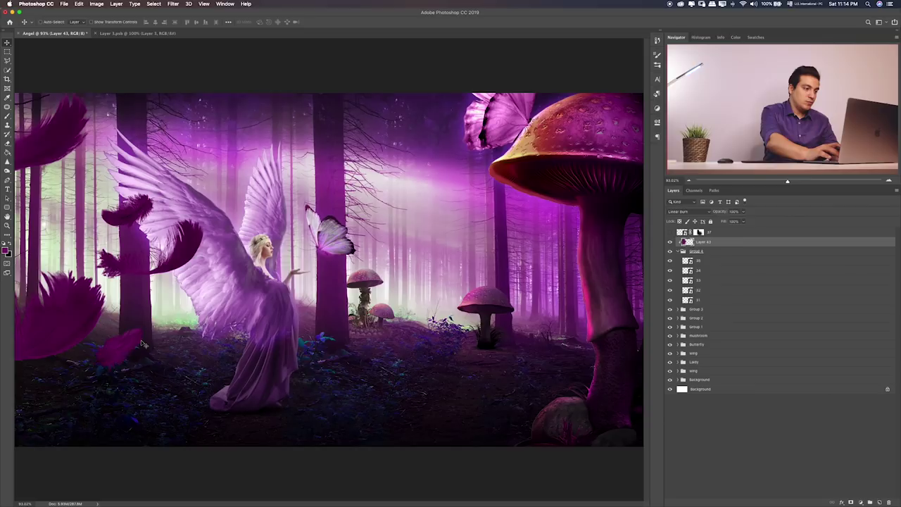
key("shift+minus")
key("shift+plus")
key("shift+plus")
key("shift+plus")
key("shift+plus")
key("shift+plus")
key("shift+plus")
key("shift+plus")
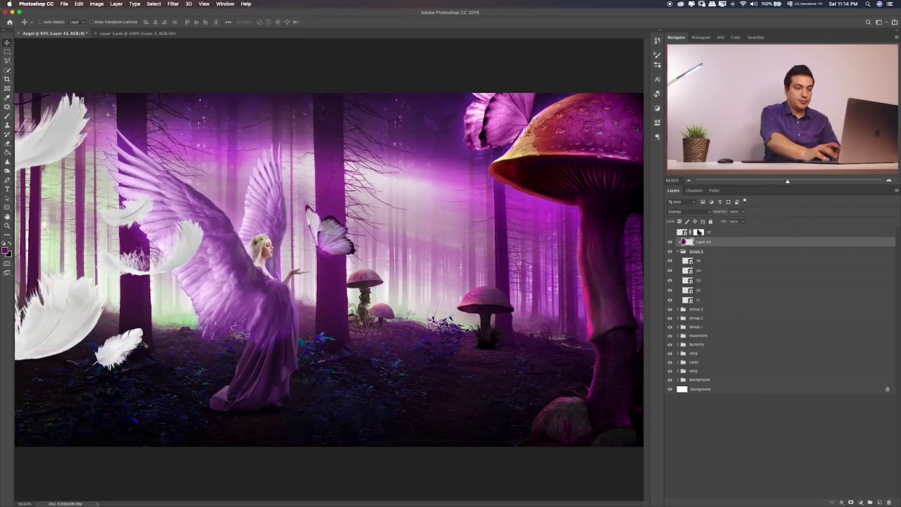
key("shift+plus")
key("shift+plus")
key("shift+plus")
key("shift+plus")
key("shift+plus")
key("shift+minus")
key("shift+plus")
key("shift+plus")
key("shift+plus")
key("shift+plus")
key("shift+plus")
key("shift+plus")
key("shift+plus")
key("shift+plus")
key("shift+plus")
key("shift+minus")
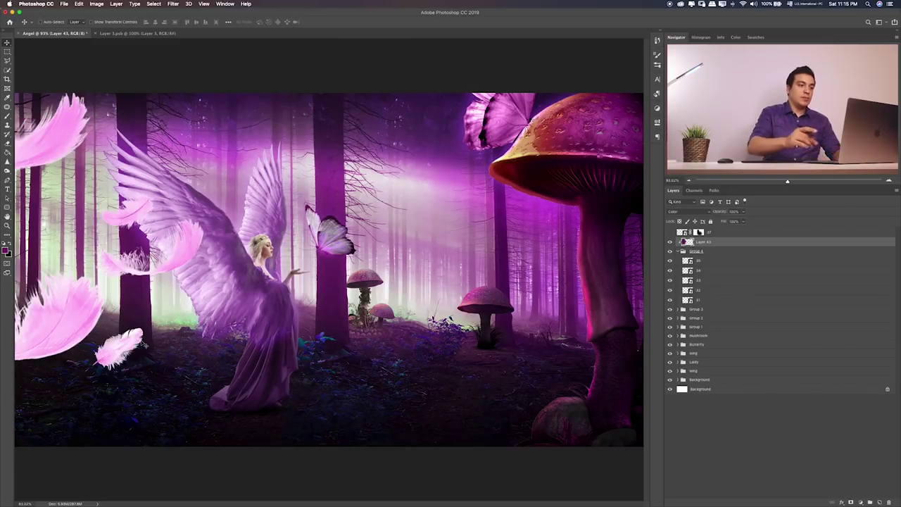
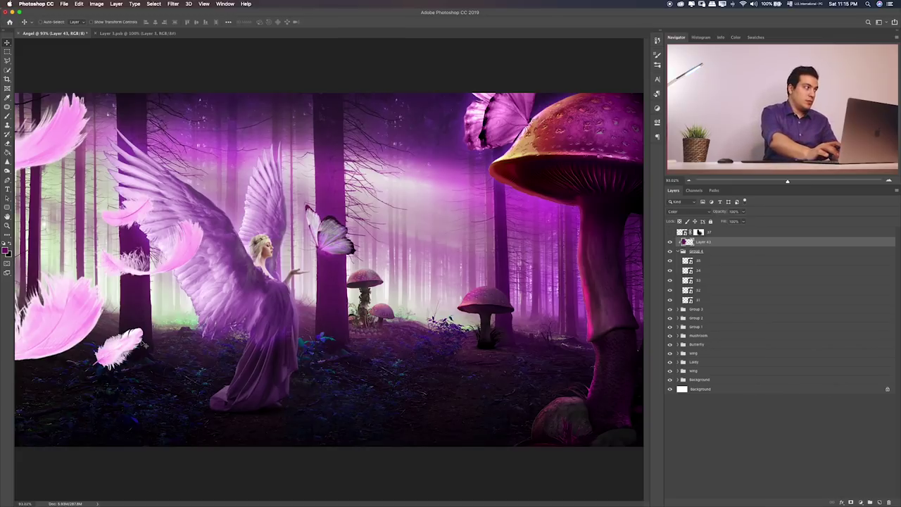
- Give the feather layer a Motion Blur smart filter at Angle 35 and Distance 11
left_click(718, 262)
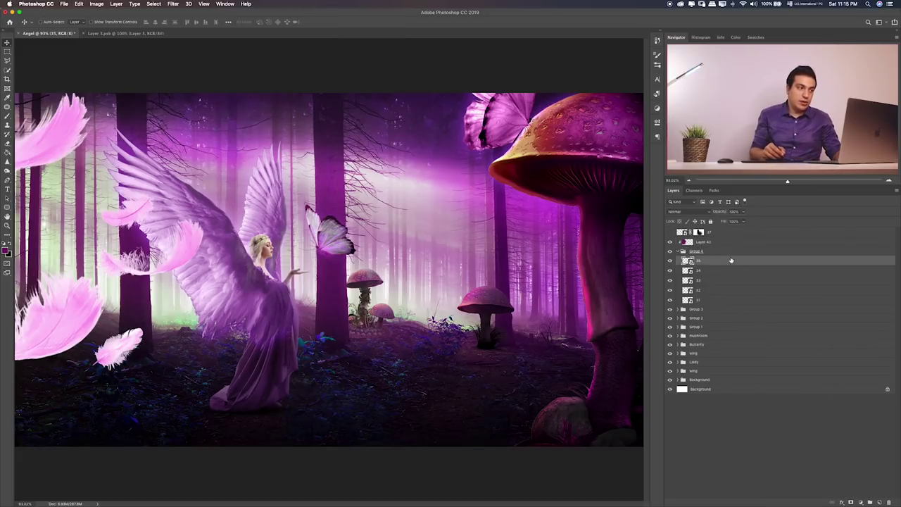
left_click(173, 3)
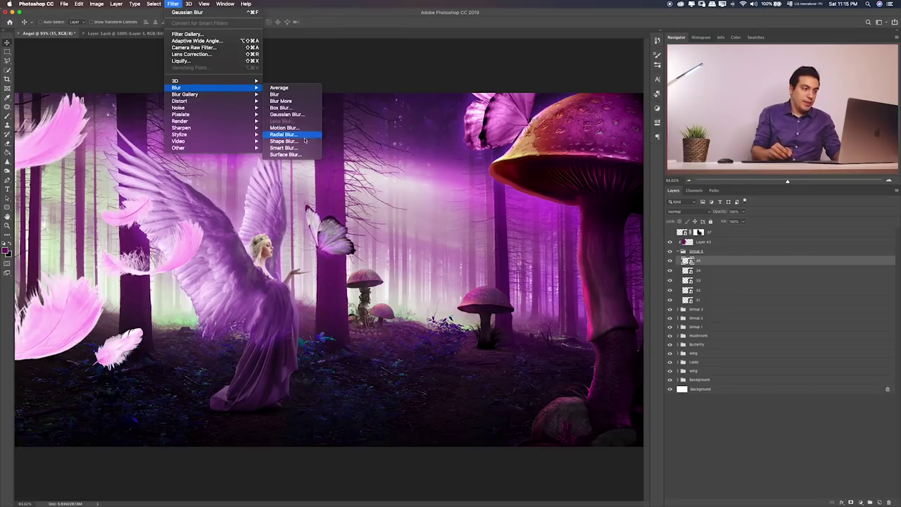
left_click(308, 130)
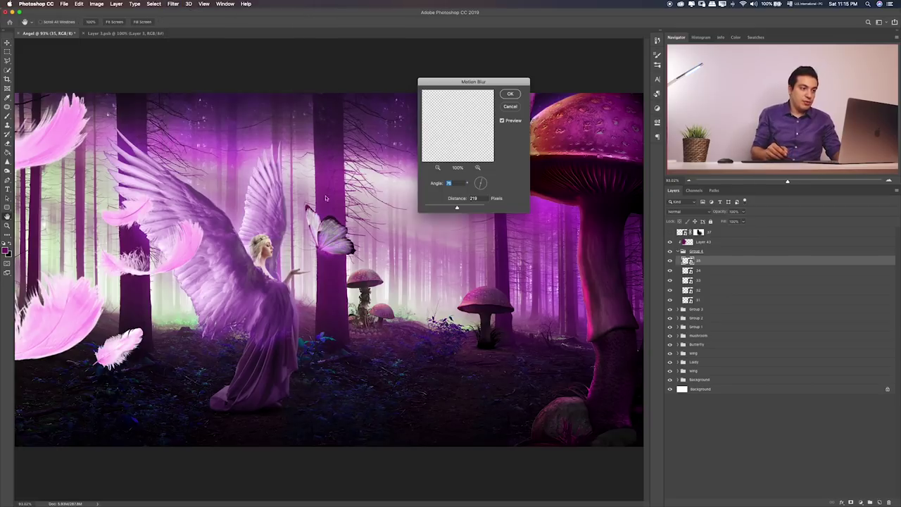
left_click_drag(456, 208, 444, 208)
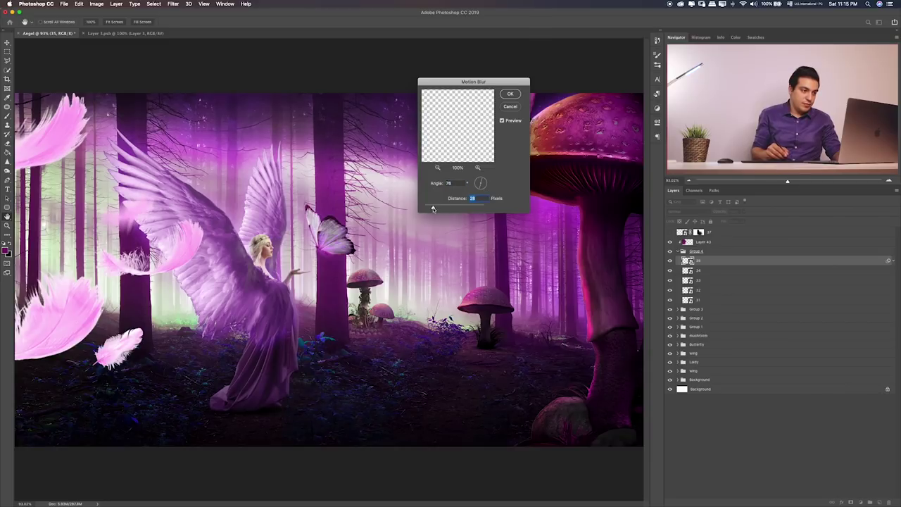
left_click_drag(485, 184, 490, 184)
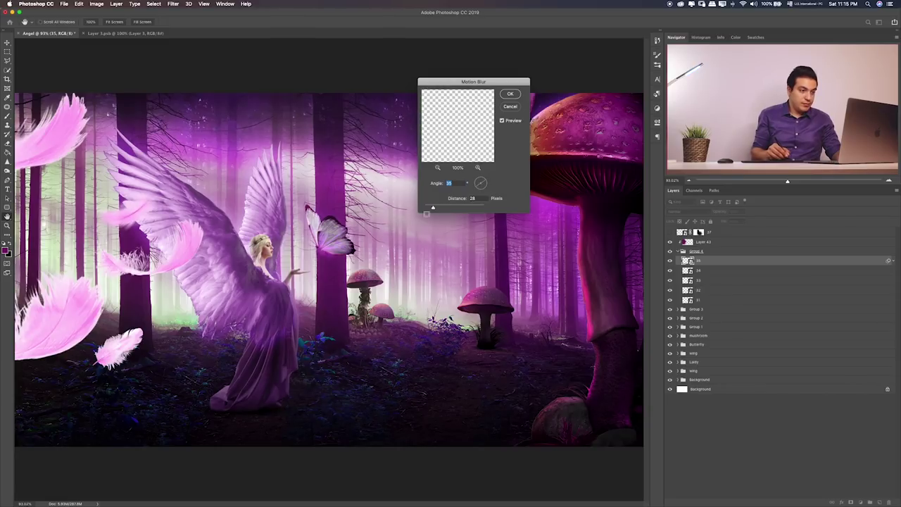
left_click_drag(430, 209, 433, 210)
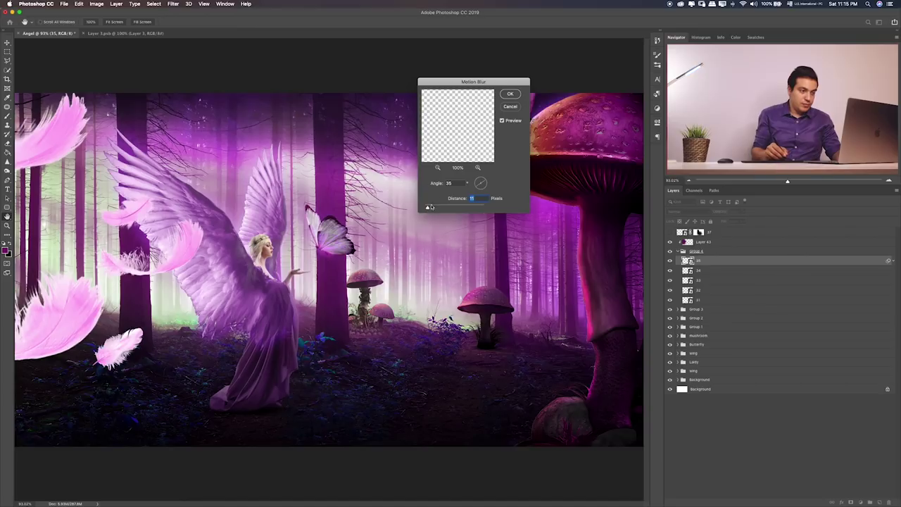
left_click(510, 93)
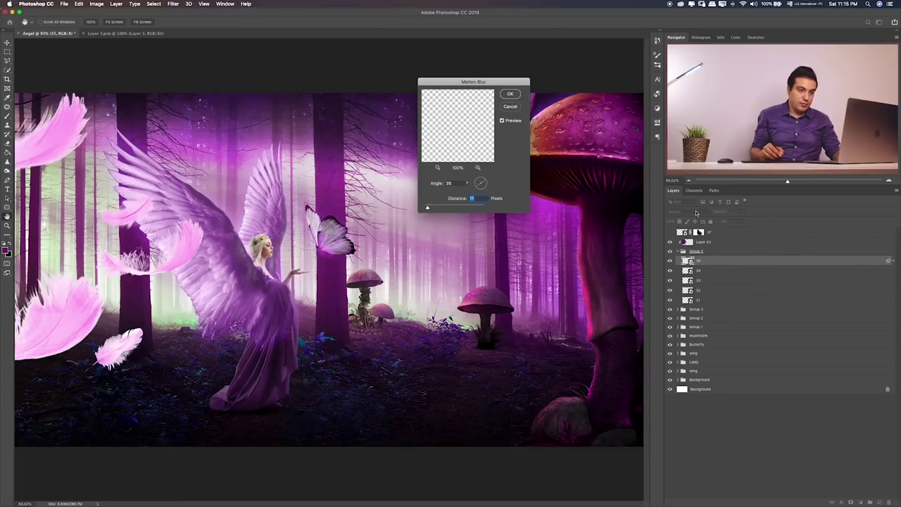
- Toggle the feathers' colour tint off and on to compare, then select Group 4
left_click(670, 242)
left_click(670, 242)
left_click(728, 251)
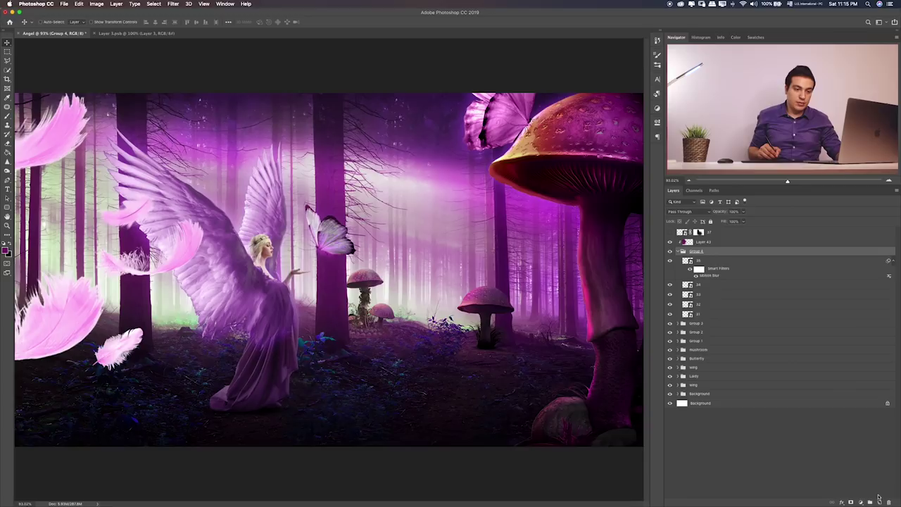
- Add a new layer clipped to the feather group and paint black over the left-side feathers
left_click(879, 502)
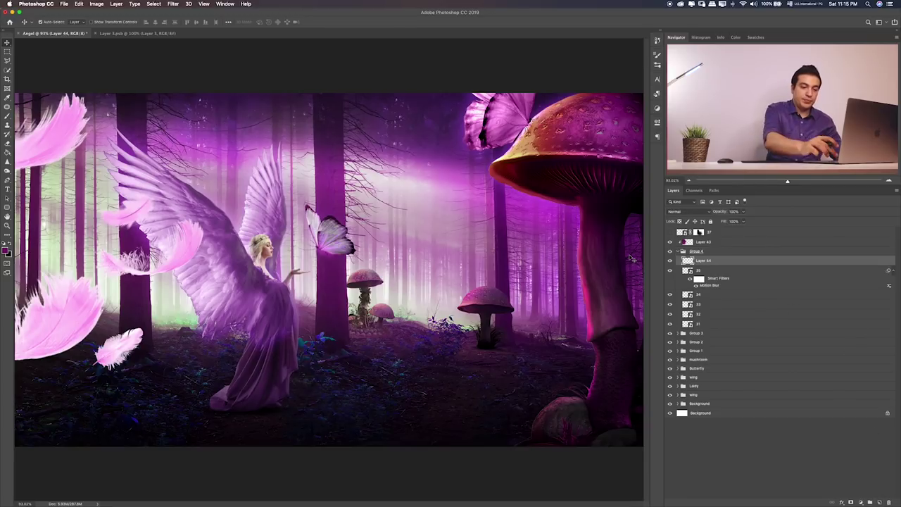
key("ctrl+alt+g")
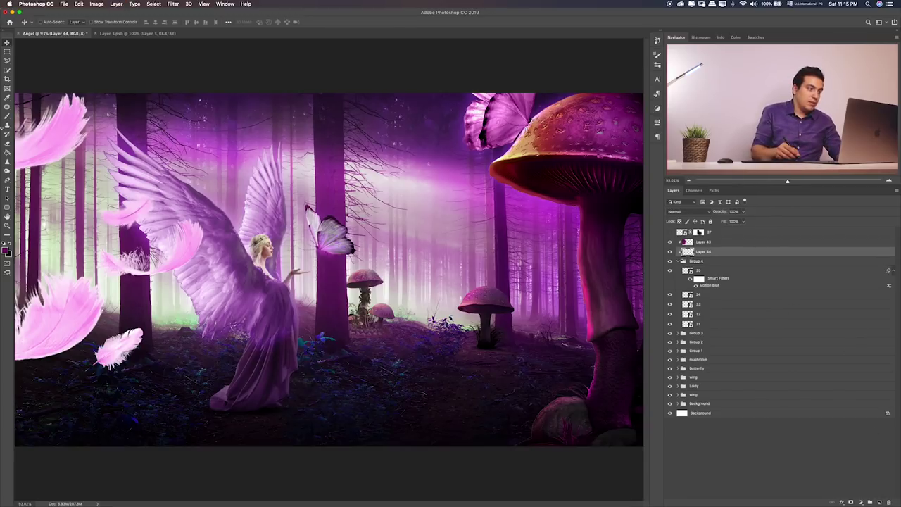
left_click(8, 116)
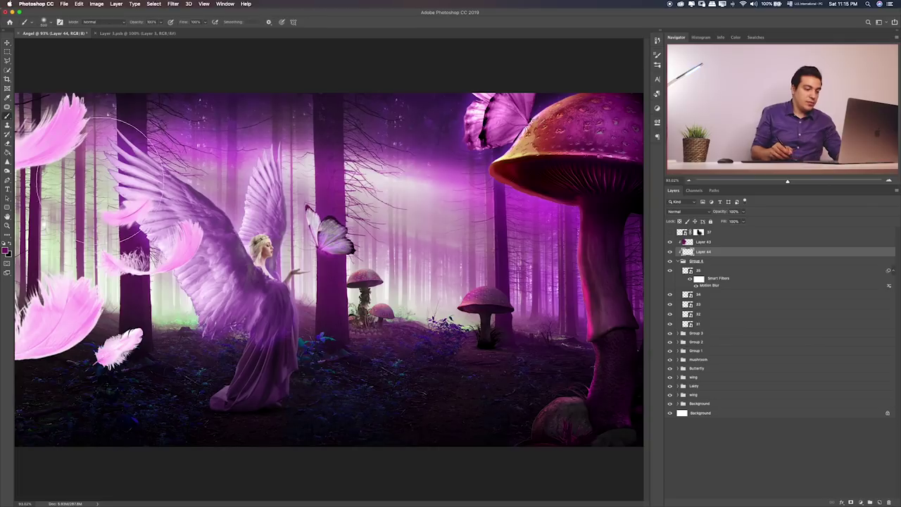
mouse_move(141, 225)
left_mouse_down()
mouse_move(169, 246)
mouse_move(71, 302)
mouse_move(120, 352)
mouse_move(42, 331)
left_mouse_up()
mouse_move(50, 134)
left_mouse_down()
mouse_move(60, 143)
mouse_move(80, 120)
left_mouse_up()
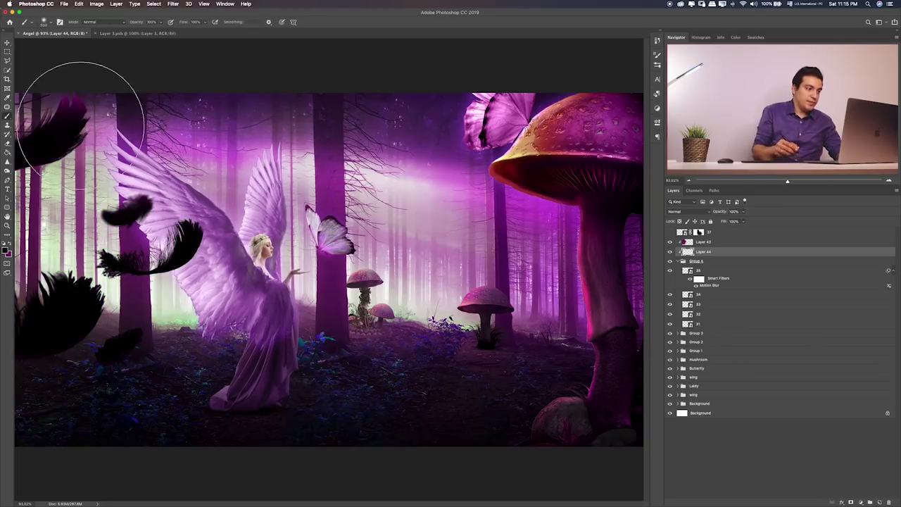
- Set the painted layer to Overlay blend mode at 40% opacity
key("alt+shift+k")
key("v")
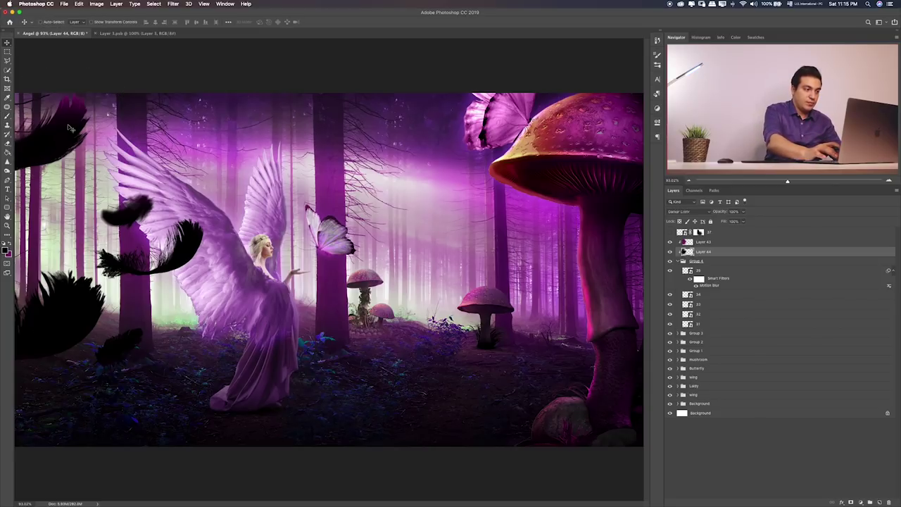
key("alt+shift+d")
key("shift+plus")
key("shift+plus")
key("shift+plus")
key("shift+plus")
key("shift+plus")
key("shift+plus")
key("shift+plus")
key("shift+plus")
key("shift+plus")
key("alt+shift+m")
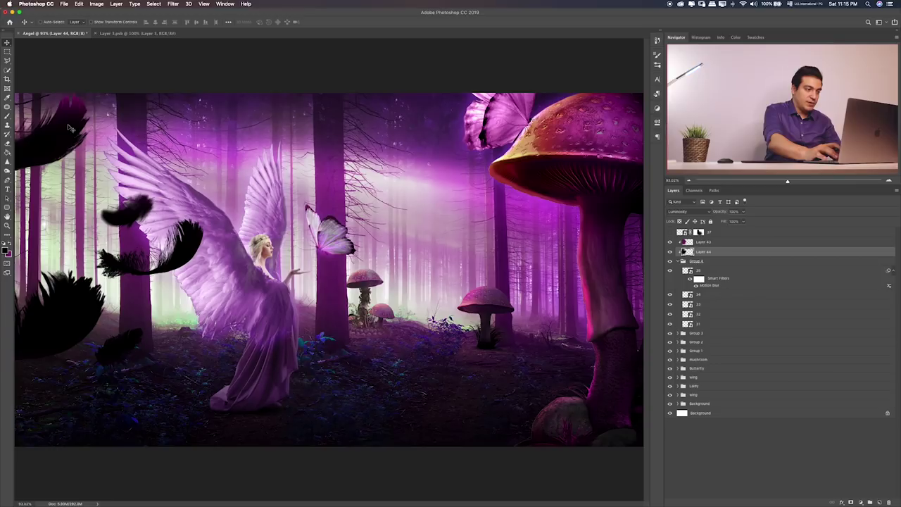
key("shift+plus")
key("shift+plus")
key("shift+plus")
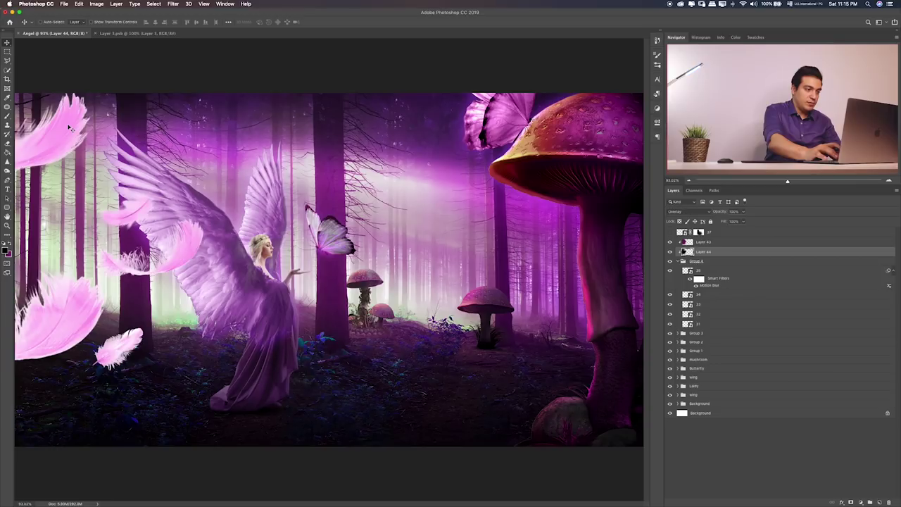
key("shift+plus")
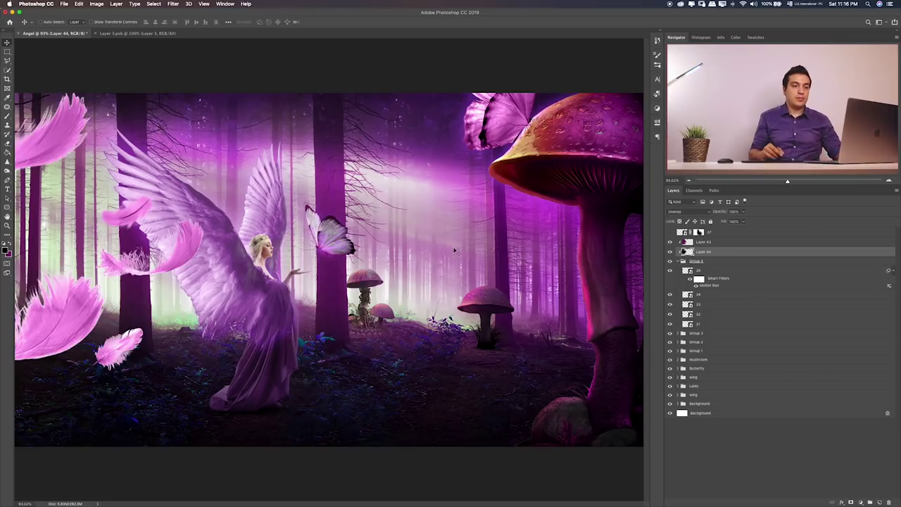
left_click(744, 212)
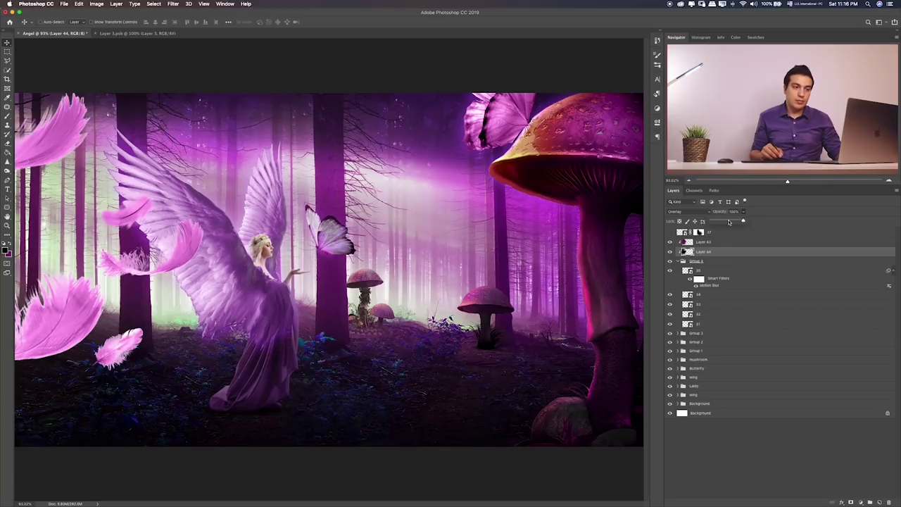
left_click_drag(728, 221, 701, 227)
left_click(722, 222)
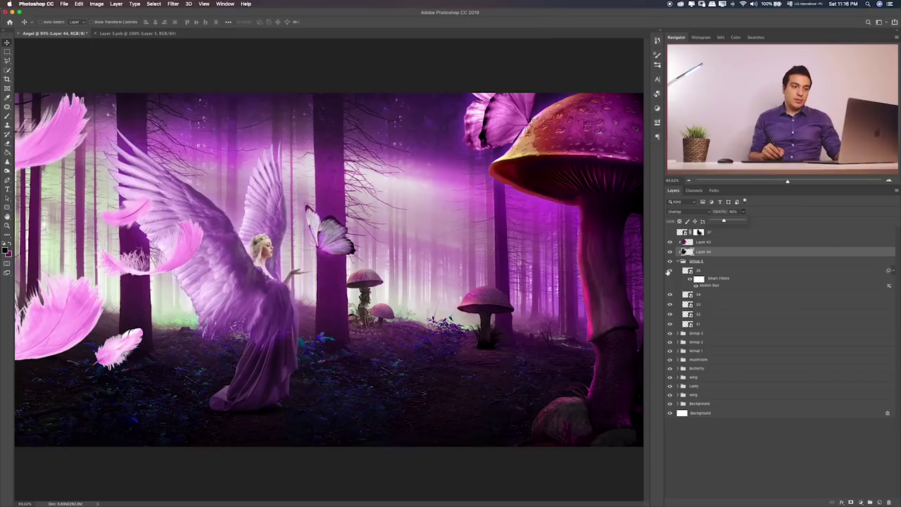
left_click(707, 271)
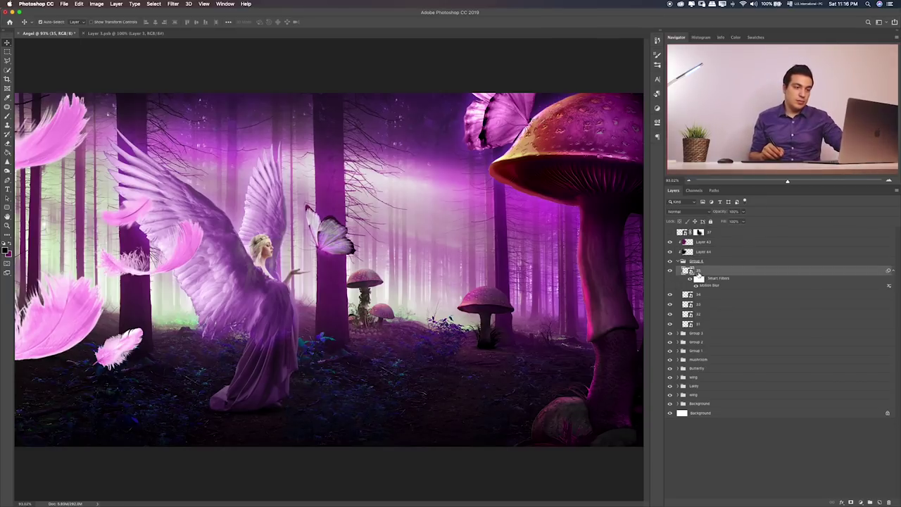
- Apply Hue/Saturation (Hue -68, Saturation +53, Lightness -20) to the blurred feather and nudge it left
key("ctrl+u")
left_click(187, 261)
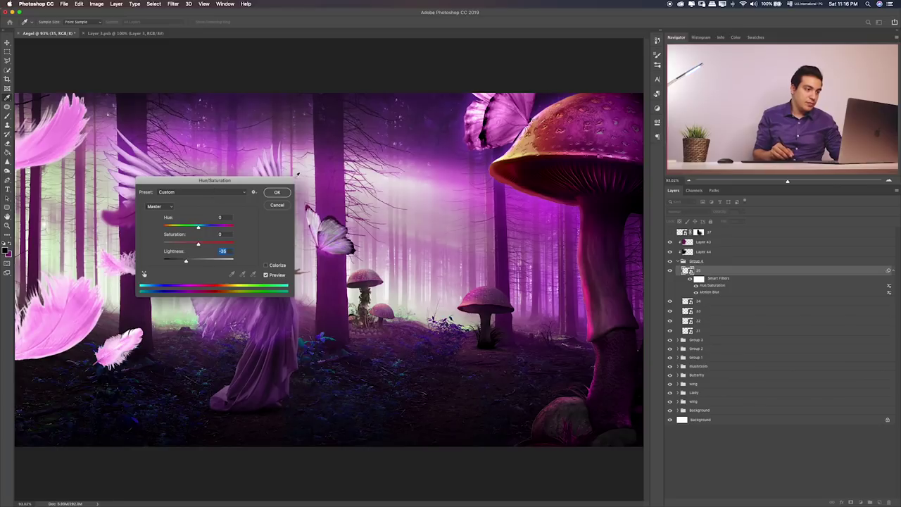
left_click_drag(278, 180, 438, 160)
mouse_move(345, 241)
left_mouse_down()
mouse_move(356, 243)
mouse_move(341, 226)
mouse_move(377, 226)
mouse_move(339, 210)
left_mouse_up()
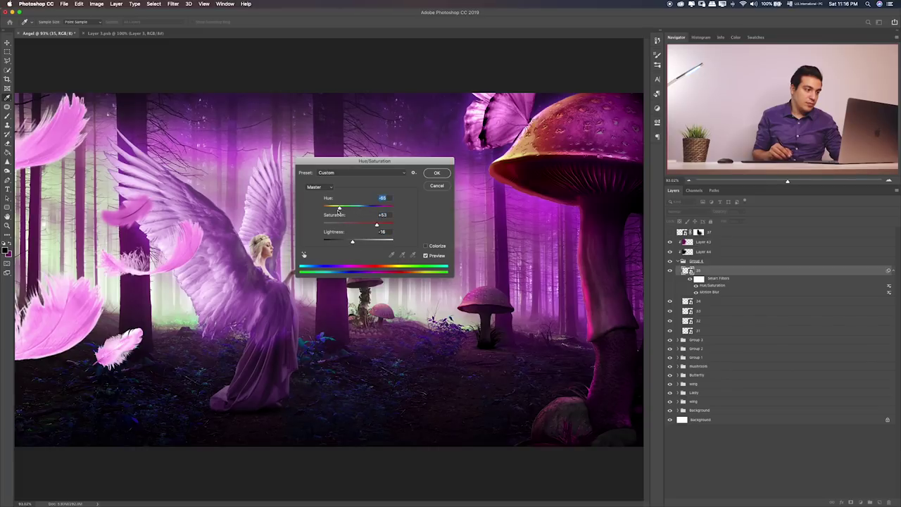
mouse_move(353, 242)
left_mouse_down()
mouse_move(341, 242)
mouse_move(351, 242)
left_mouse_up()
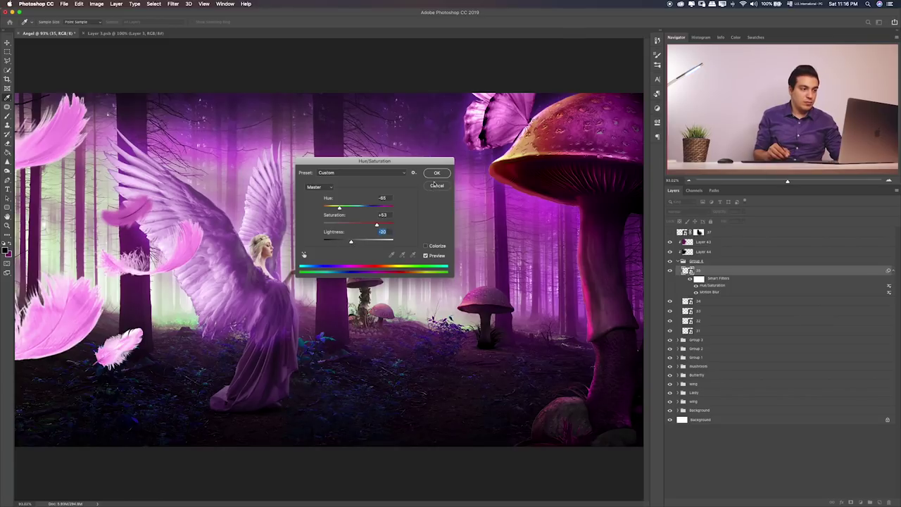
left_click(437, 173)
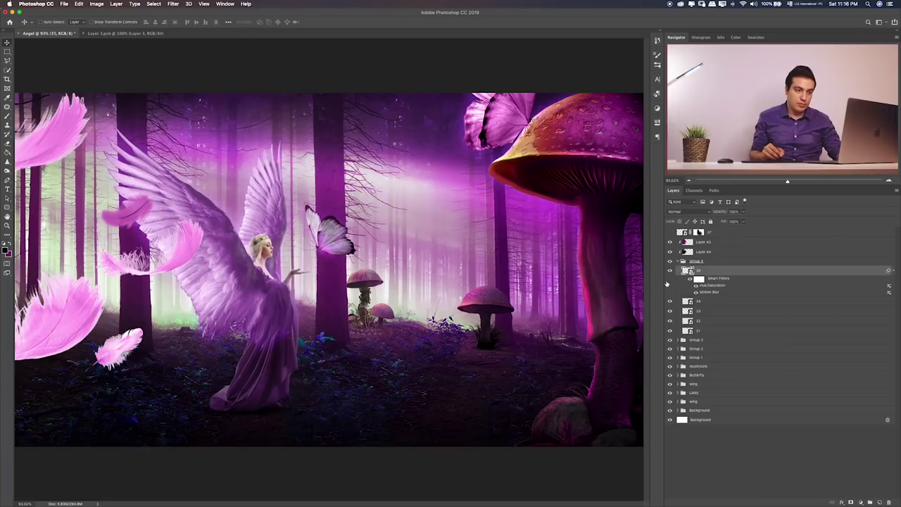
left_click(669, 270)
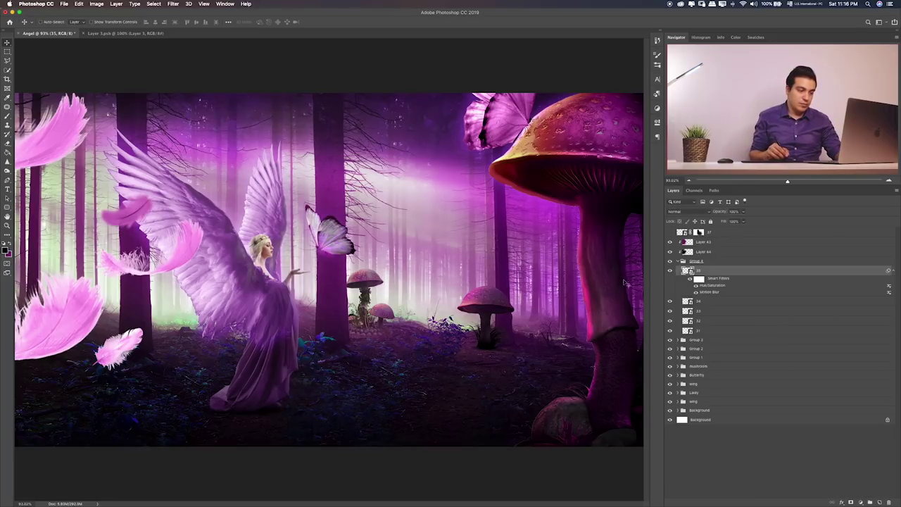
left_click_drag(382, 279, 345, 285)
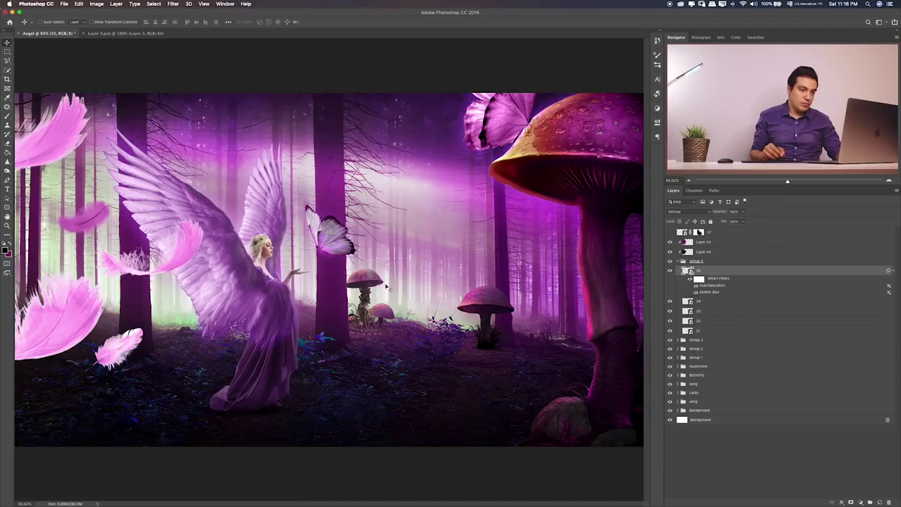
- Lower the feathers' colour tint layer opacity to 80%
left_click(670, 243)
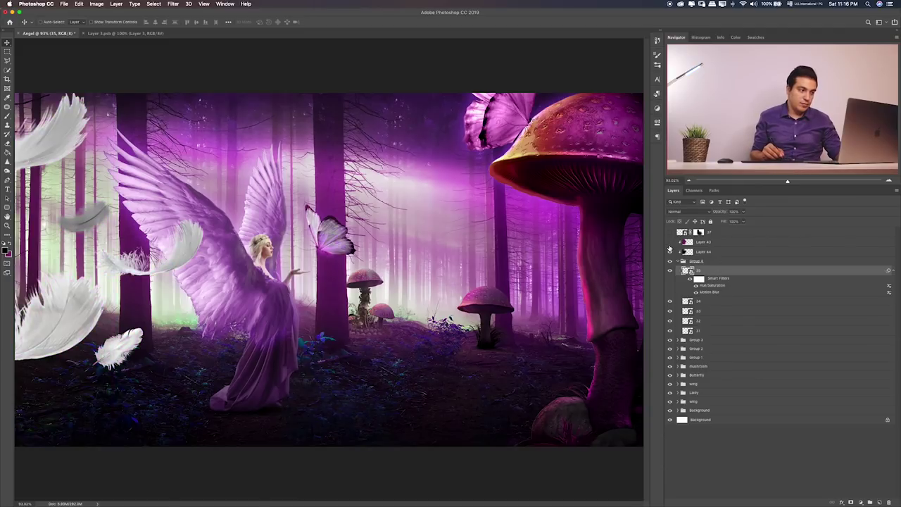
left_click(670, 243)
left_click(708, 241)
left_click(743, 211)
left_click_drag(729, 222, 730, 221)
- Copy the blurred feather's Motion Blur and Hue/Saturation smart filters onto layer 34
left_click(670, 270)
left_click(670, 271)
left_click(670, 301)
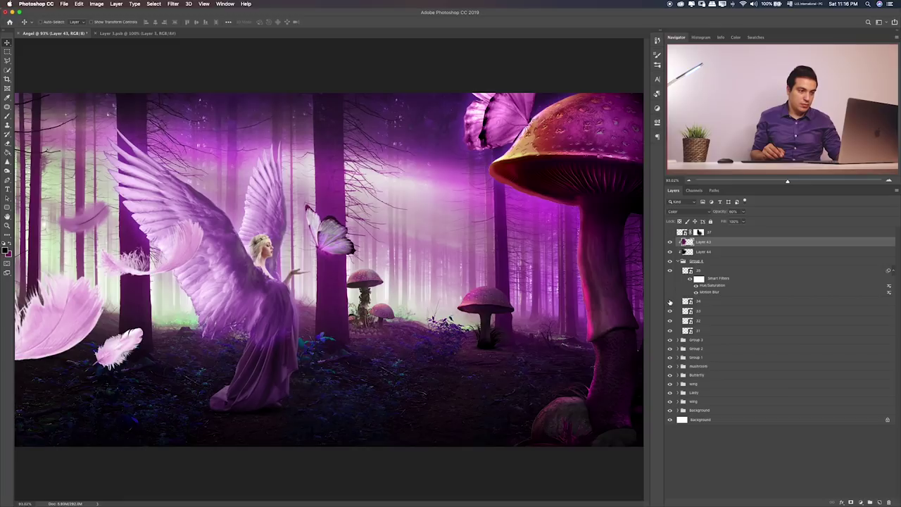
left_click(718, 289)
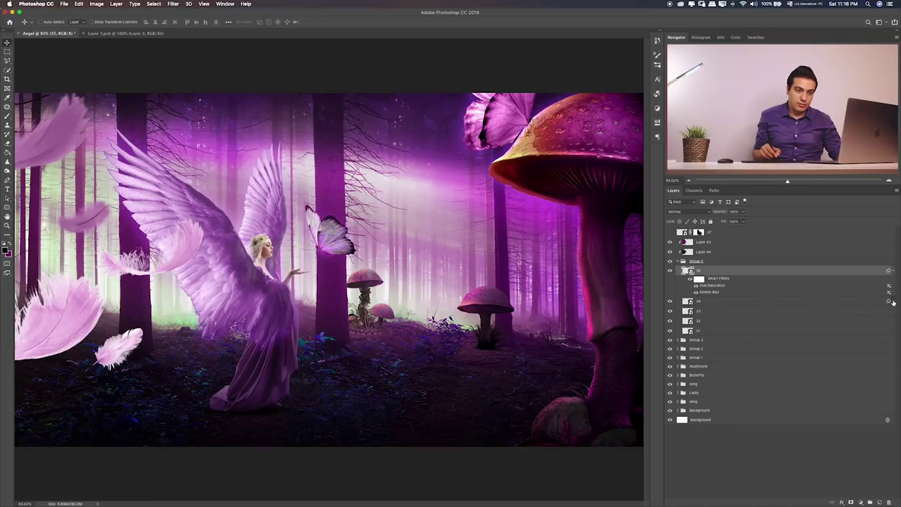
left_click_drag(892, 301, 893, 303)
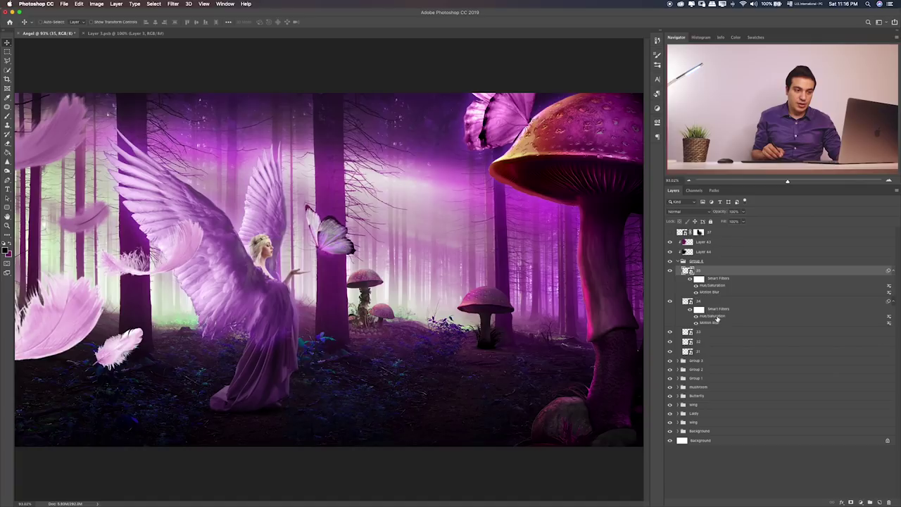
left_click(717, 322)
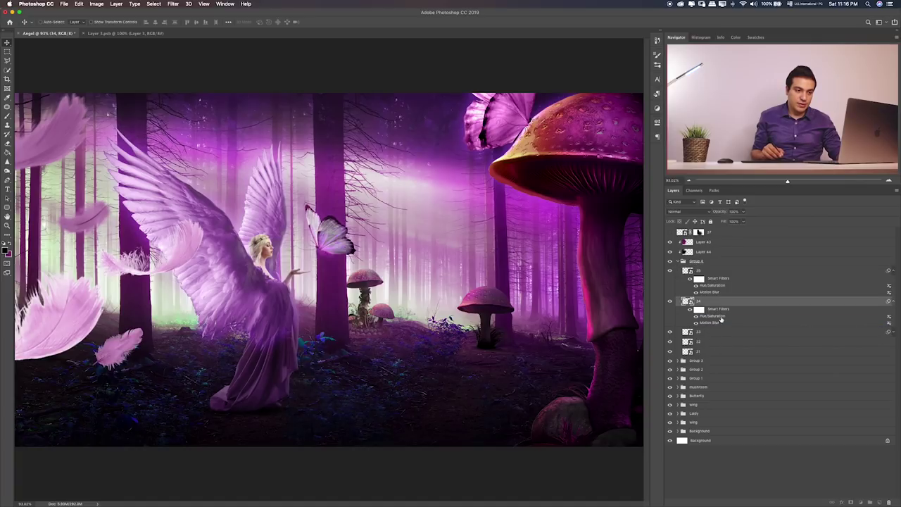
left_click_drag(720, 319, 719, 316)
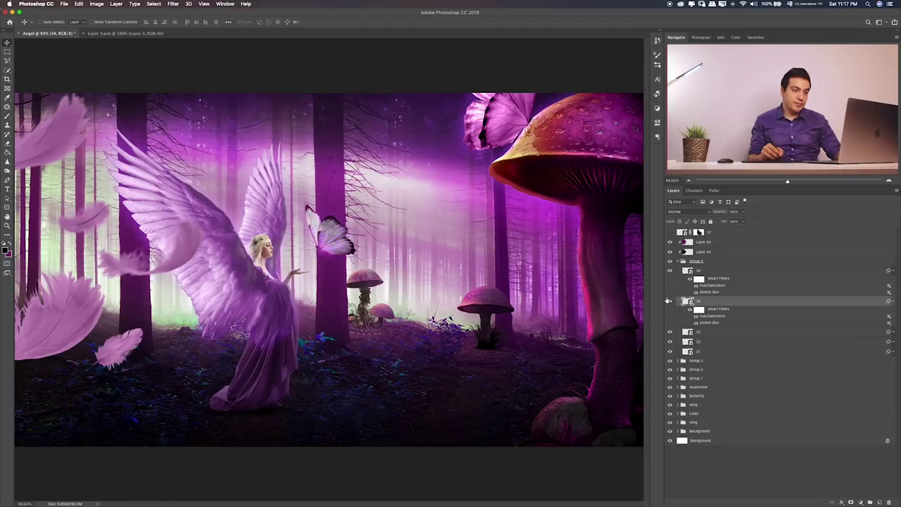
- Compare the feathers, then show layer 31's smart filters zoomed to 200%
left_click(671, 302)
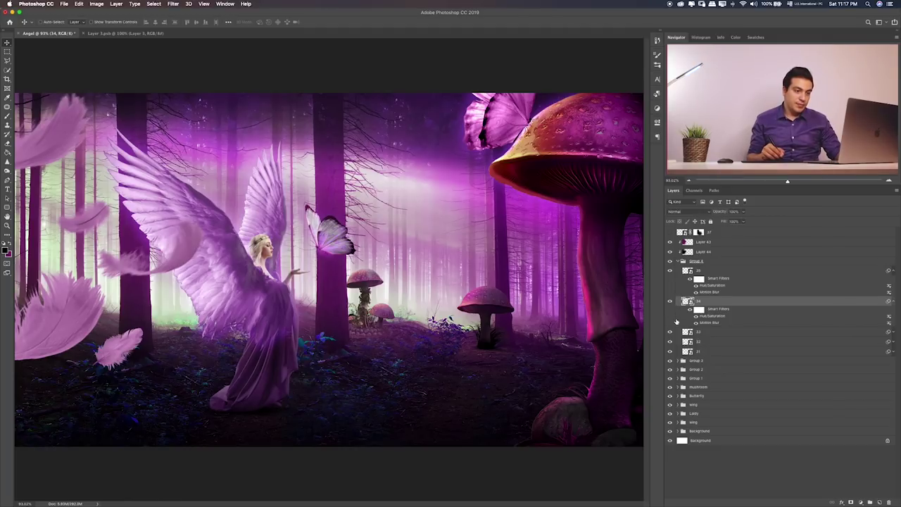
left_click(672, 335)
left_click(670, 348)
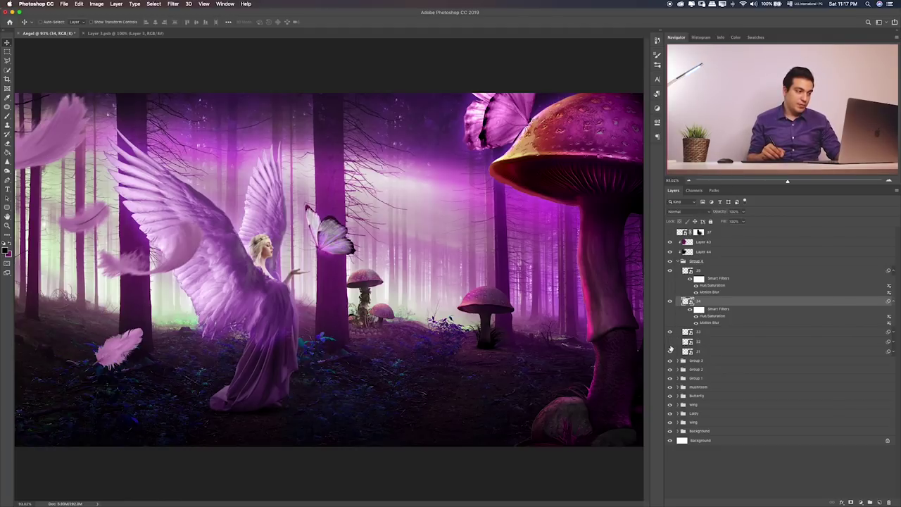
left_click(670, 342)
left_click(670, 352)
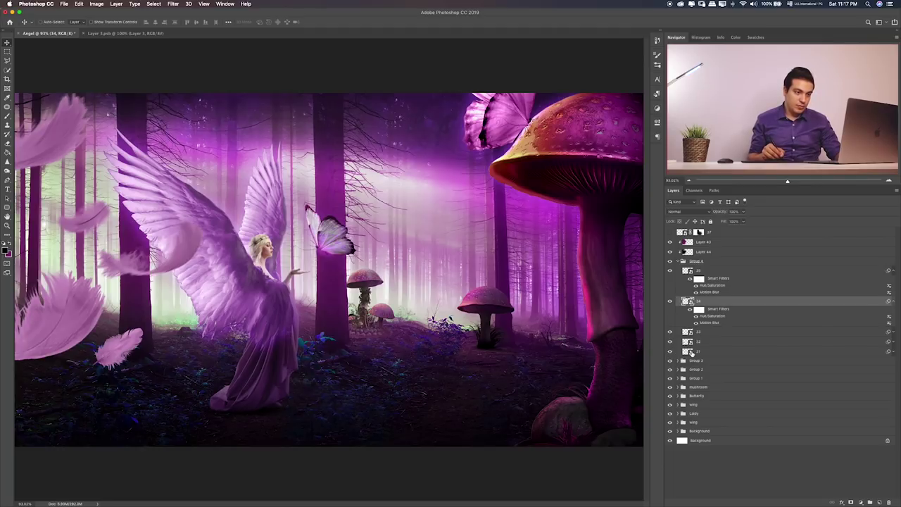
left_click(686, 352)
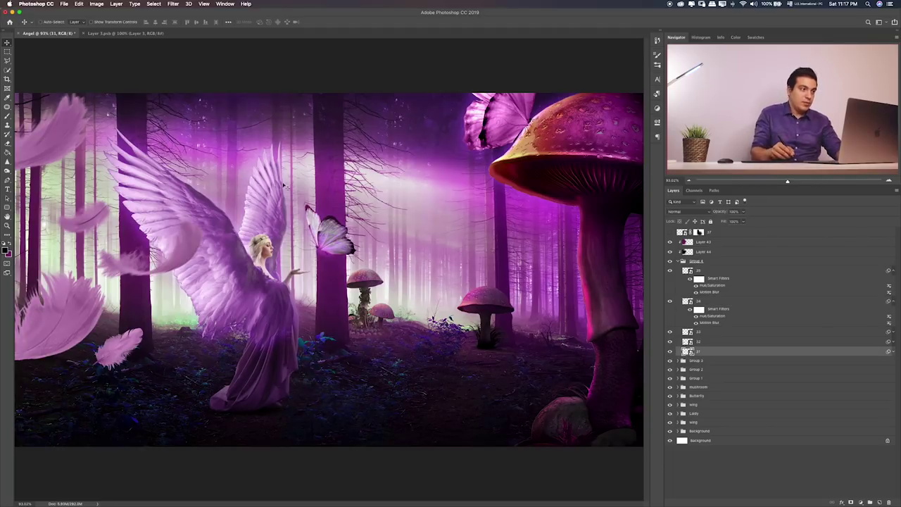
left_click(889, 351)
key("super+plus")
key("super+plus")
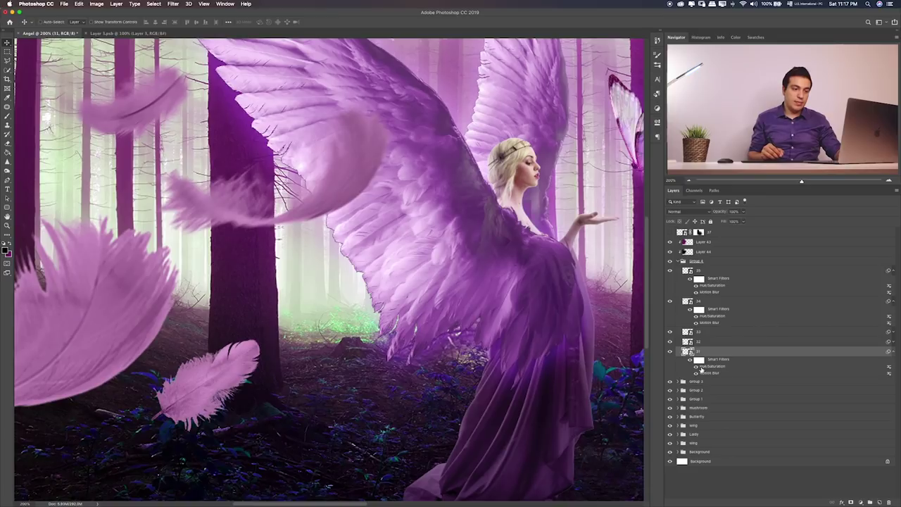
- Increase layer 31's Motion Blur distance to 38 pixels
left_click(696, 371)
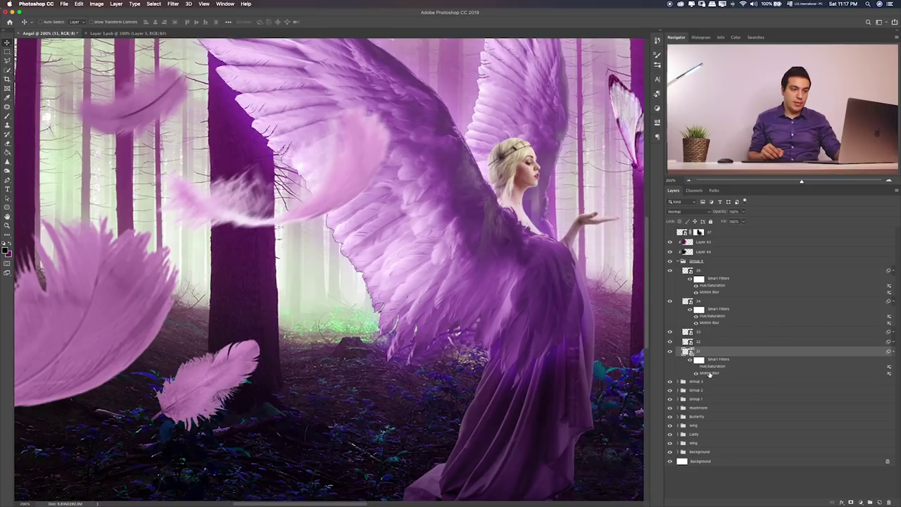
double_click(717, 373)
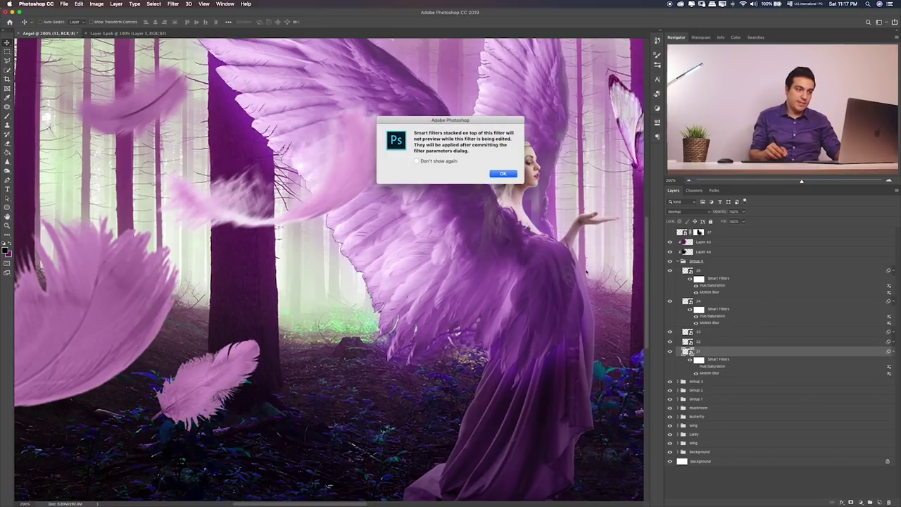
left_click(503, 174)
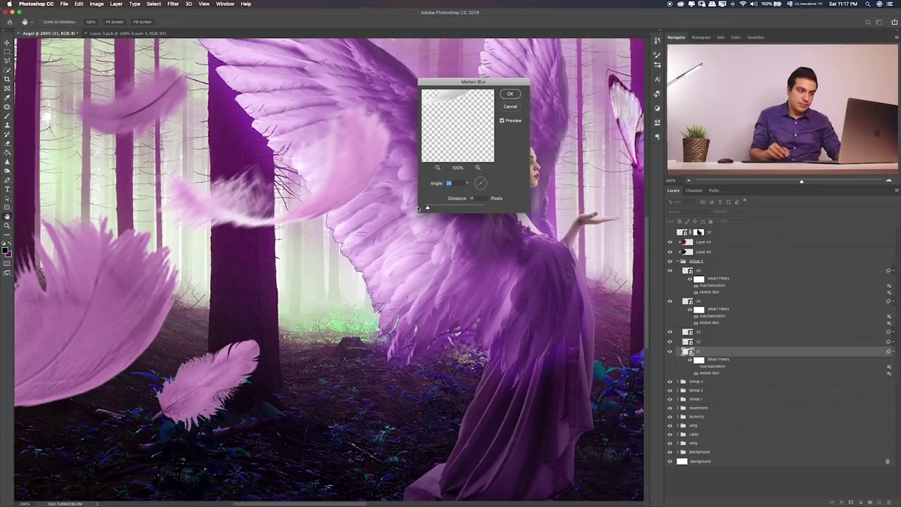
left_click_drag(435, 208, 437, 210)
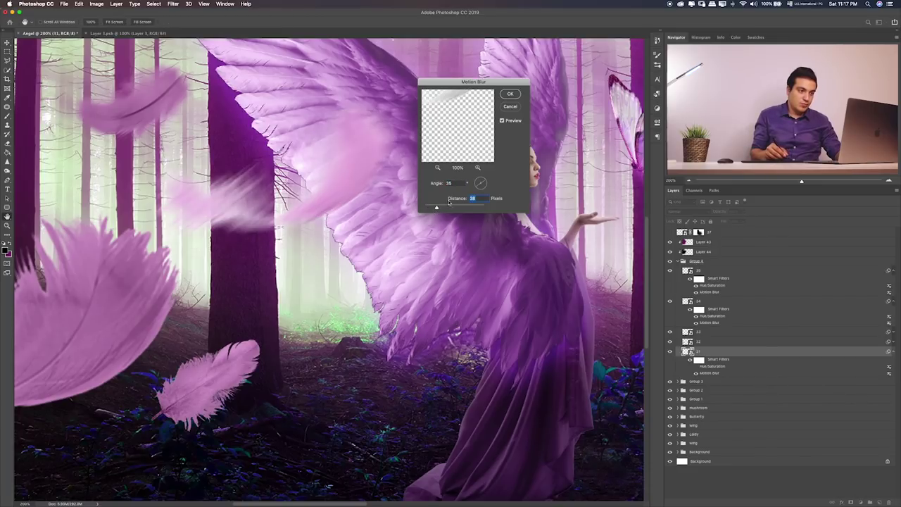
left_click(511, 94)
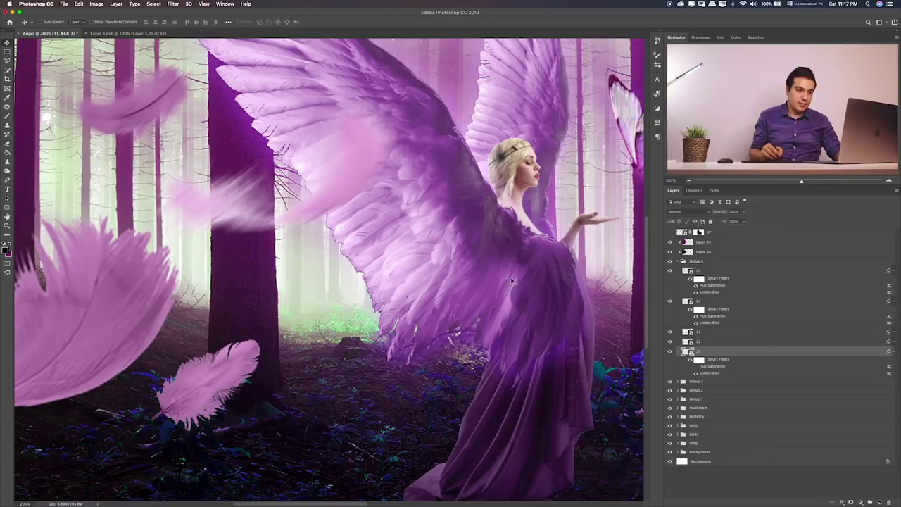
- Add a 140-pixel Motion Blur to the large left feather on layer 32
left_click(671, 342)
left_click(894, 342)
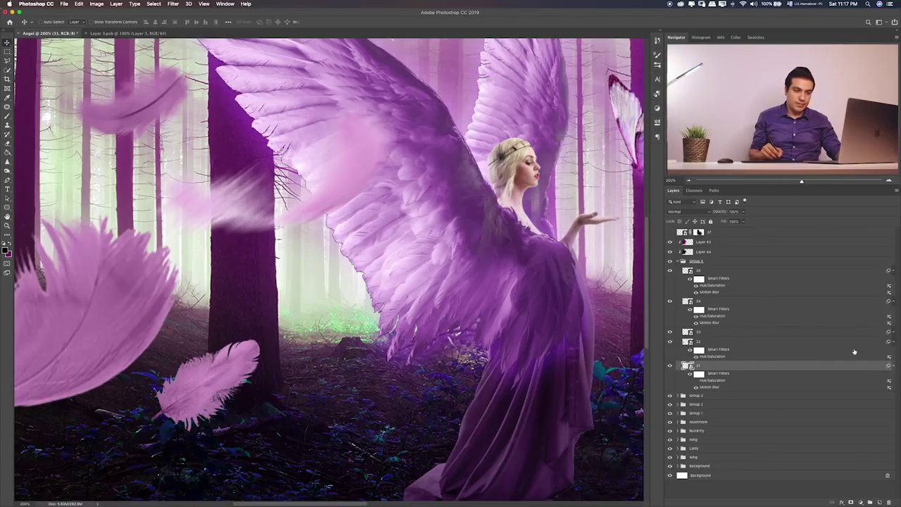
left_click(712, 357)
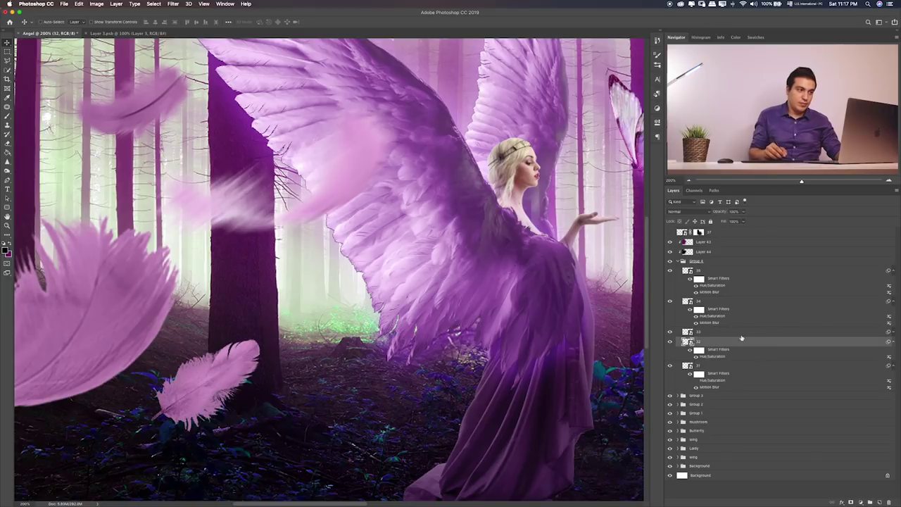
left_click(174, 4)
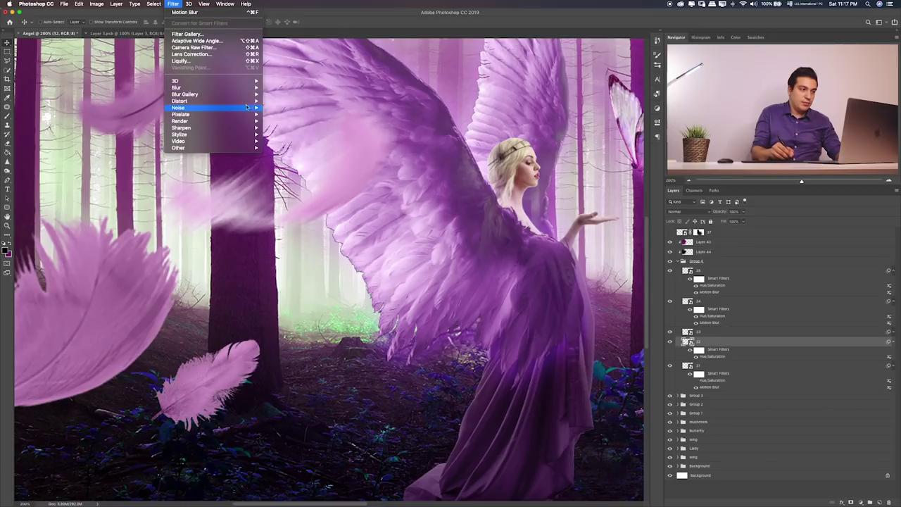
mouse_move(176, 87)
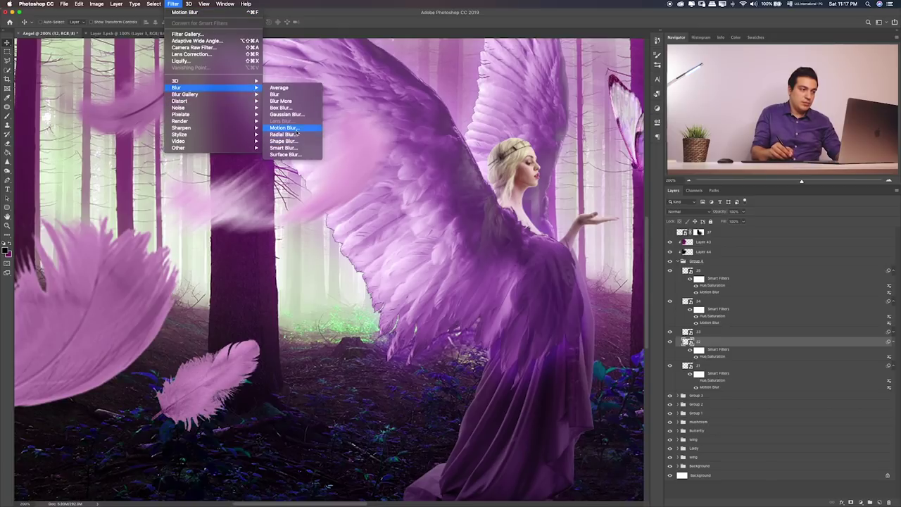
left_click(285, 128)
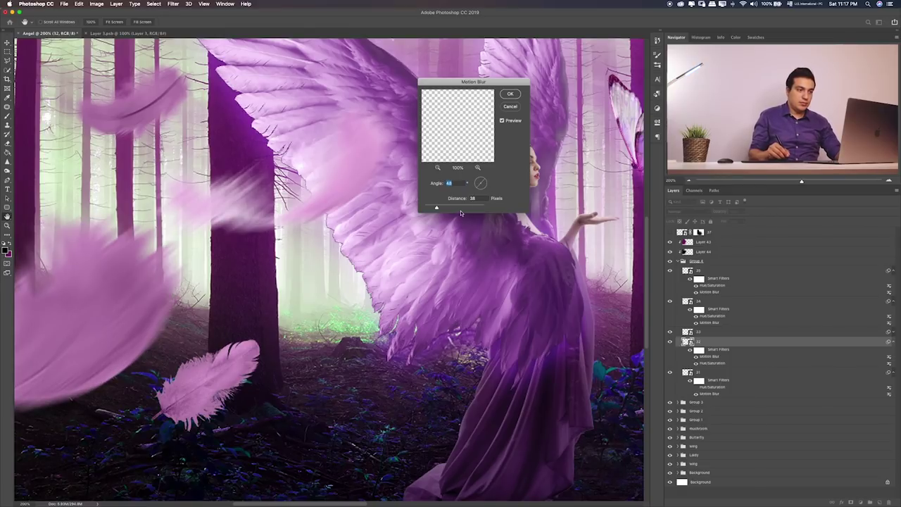
left_click_drag(450, 207, 451, 207)
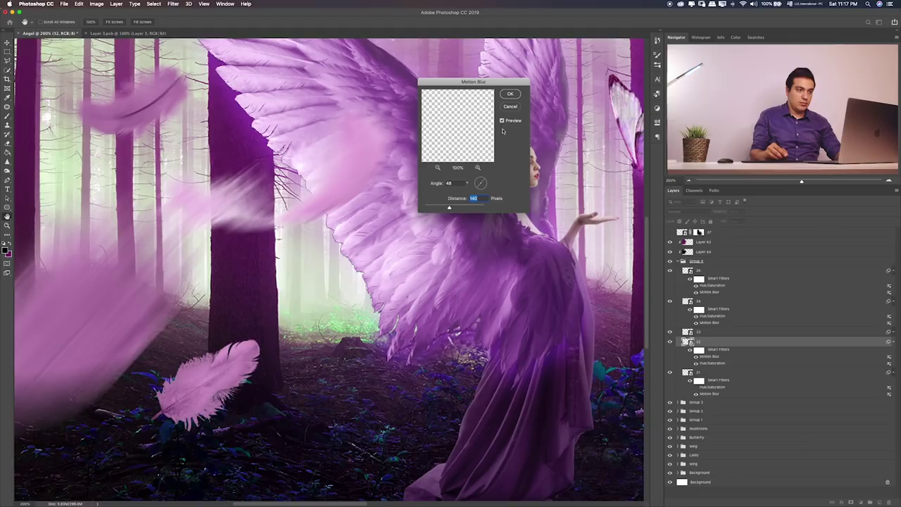
key("Return")
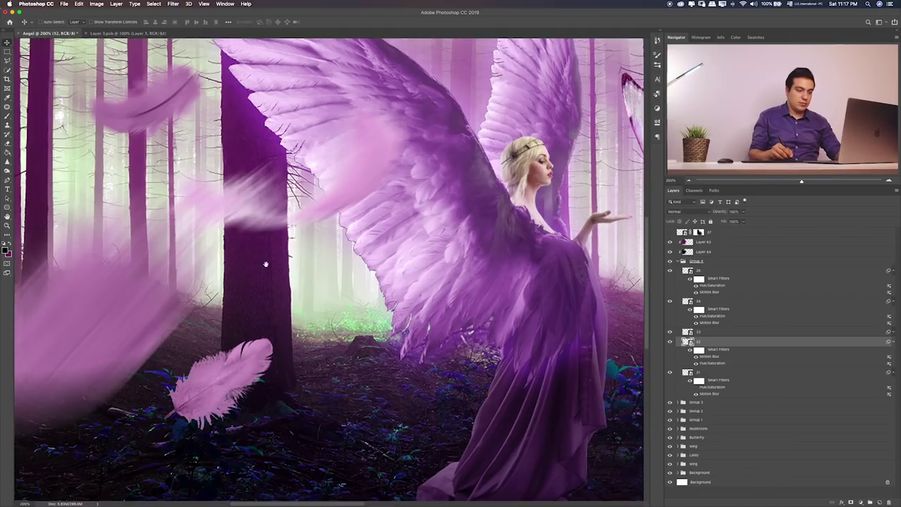
scroll(238, 261, "left", 5)
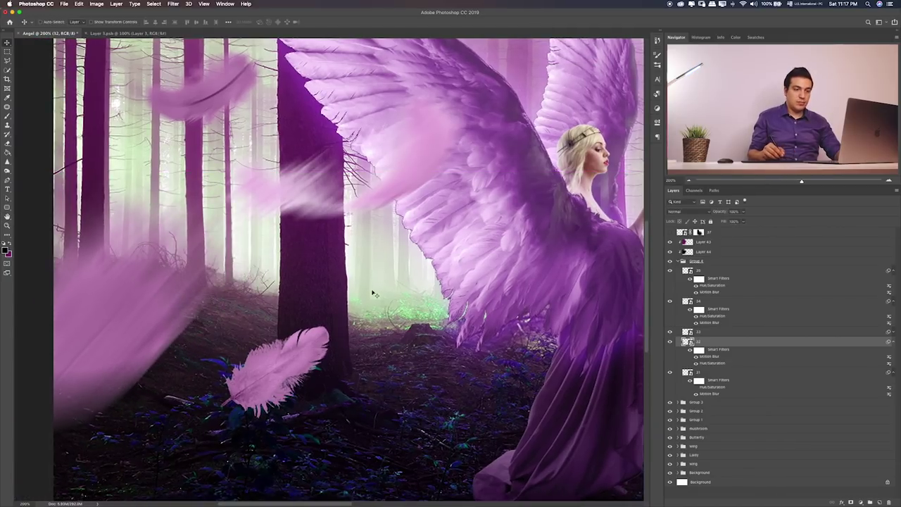
- Lower layer 32's Hue/Saturation saturation to +3 and fit the composition on screen
left_click(696, 362)
double_click(712, 363)
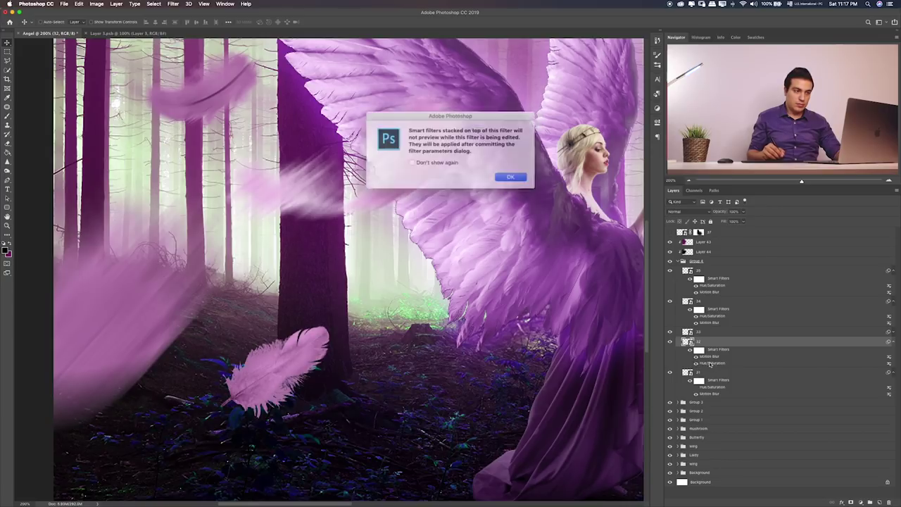
left_click(509, 177)
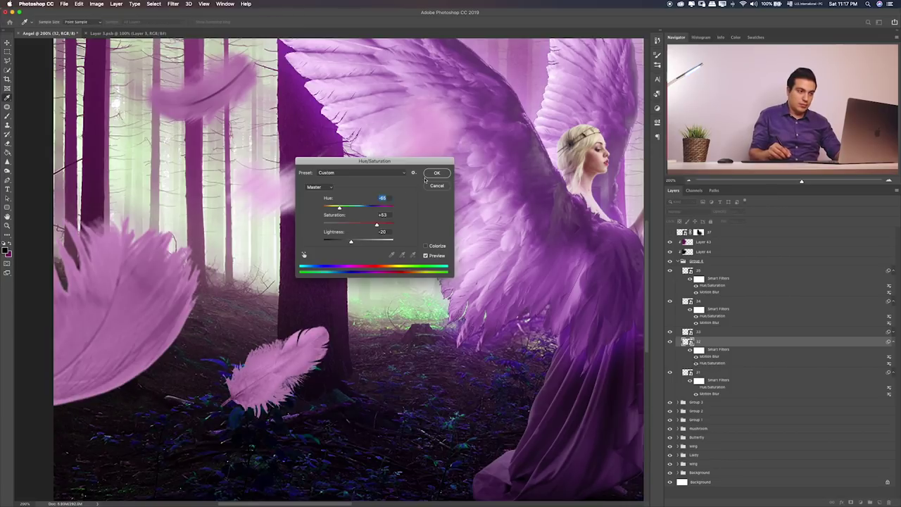
left_click_drag(361, 225, 358, 228)
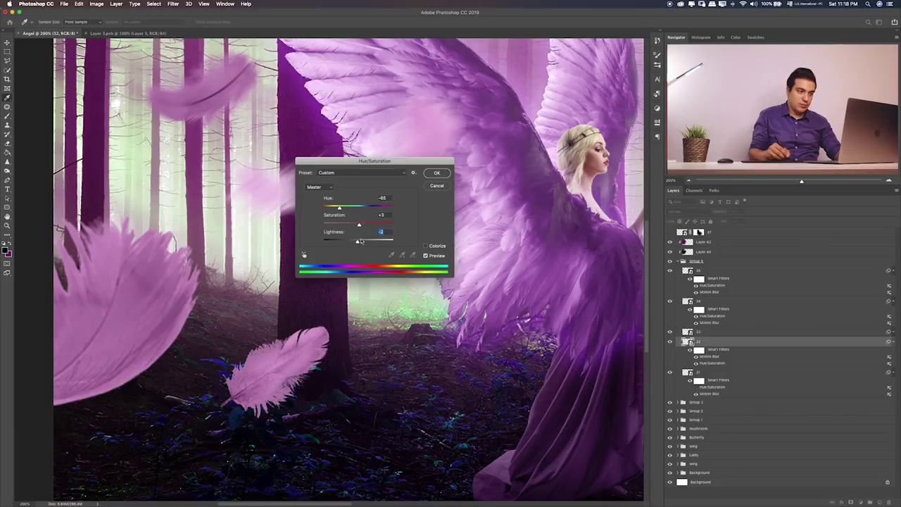
left_click(437, 173)
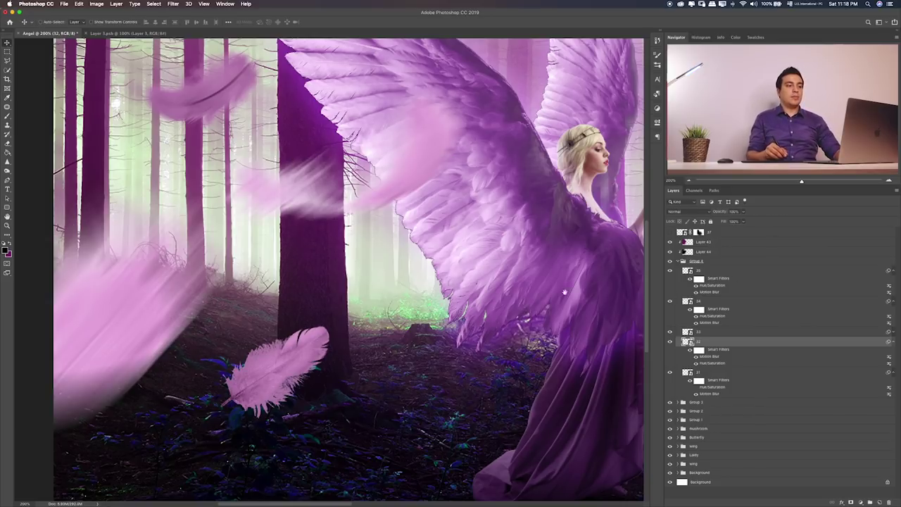
scroll(514, 299, "up", 2)
scroll(515, 299, "right", 2)
key("ctrl+0")
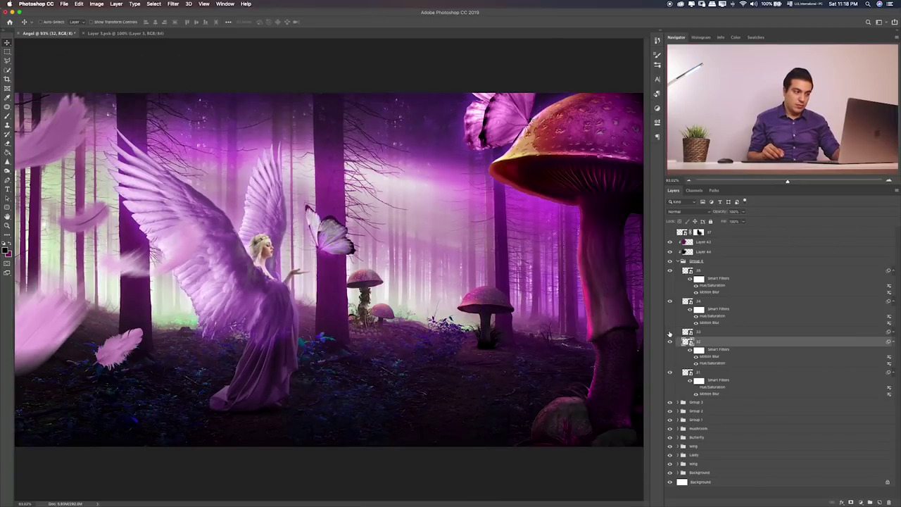
- Shrink the small feather on layer 33 to about 8.64%, set 77% opacity, and reposition it
left_click(669, 333)
left_click(670, 332)
left_click(703, 332)
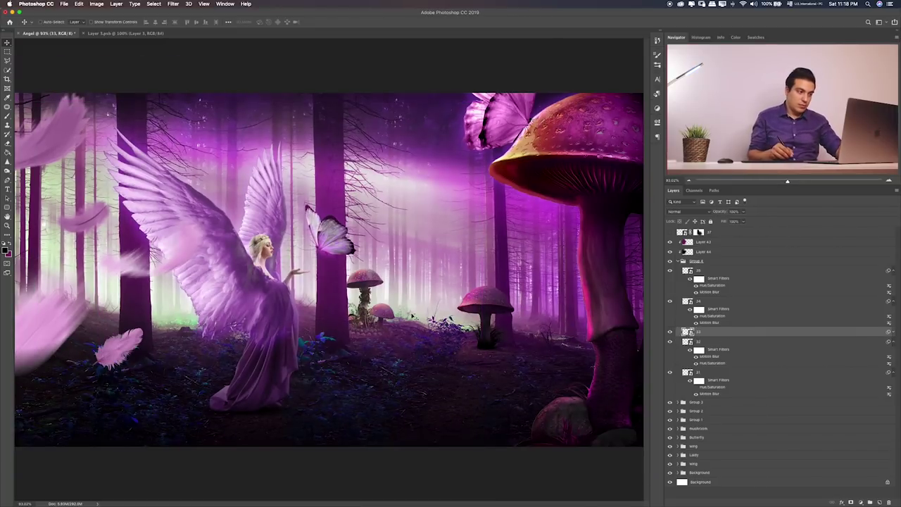
key("ctrl+t")
mouse_move(145, 325)
left_mouse_down()
mouse_move(134, 340)
mouse_move(182, 330)
mouse_move(183, 317)
left_mouse_up()
key("Return")
left_click(743, 212)
left_click_drag(733, 221, 732, 221)
left_click_drag(156, 336, 364, 204)
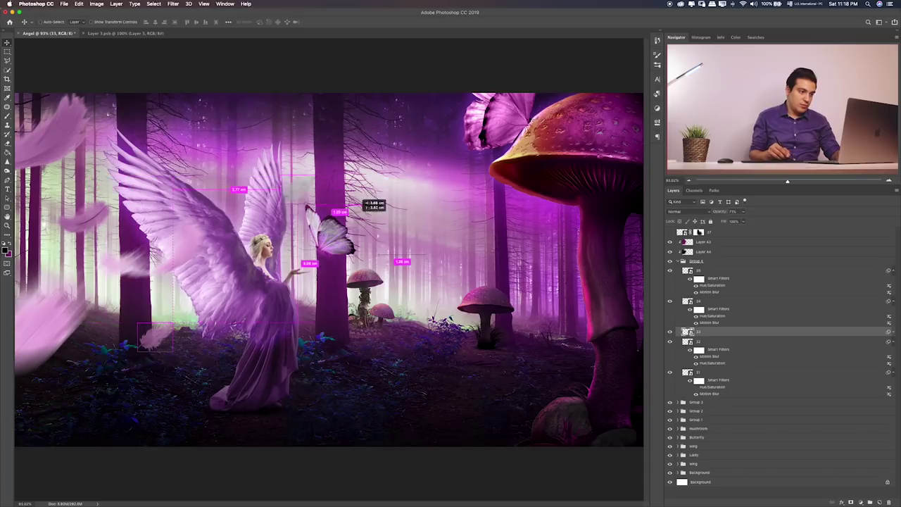
mouse_move(365, 204)
left_mouse_down()
mouse_move(258, 395)
mouse_move(141, 309)
mouse_move(91, 296)
left_mouse_up()
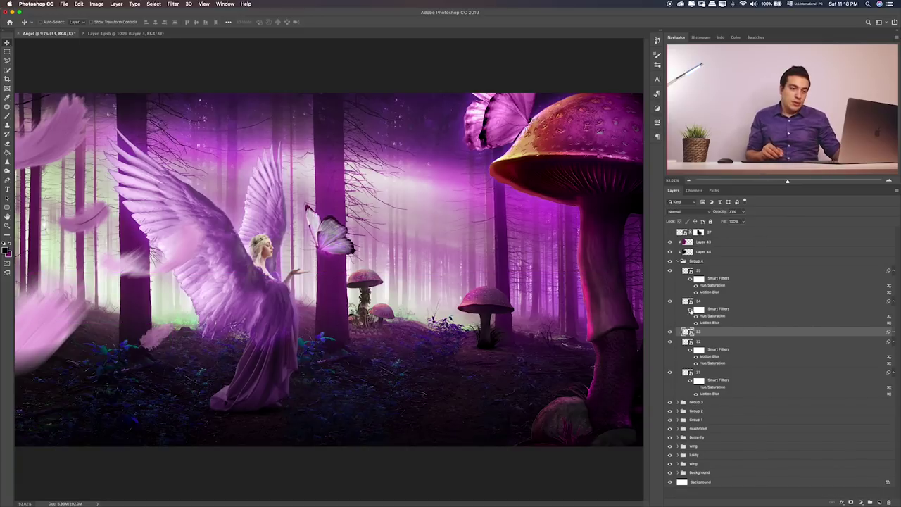
- Rotate layer 34's feather about 39 degrees and place it near the top-left corner
left_click(670, 301)
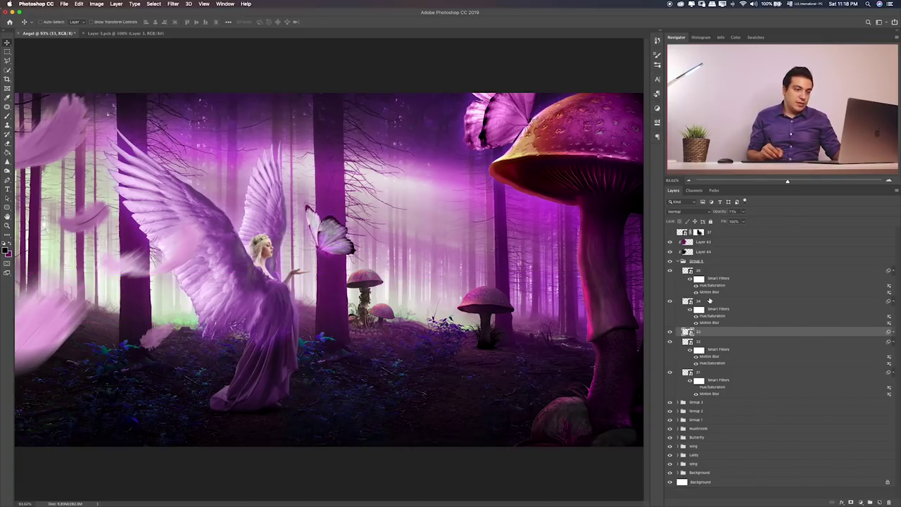
left_click(707, 302)
left_click(670, 301)
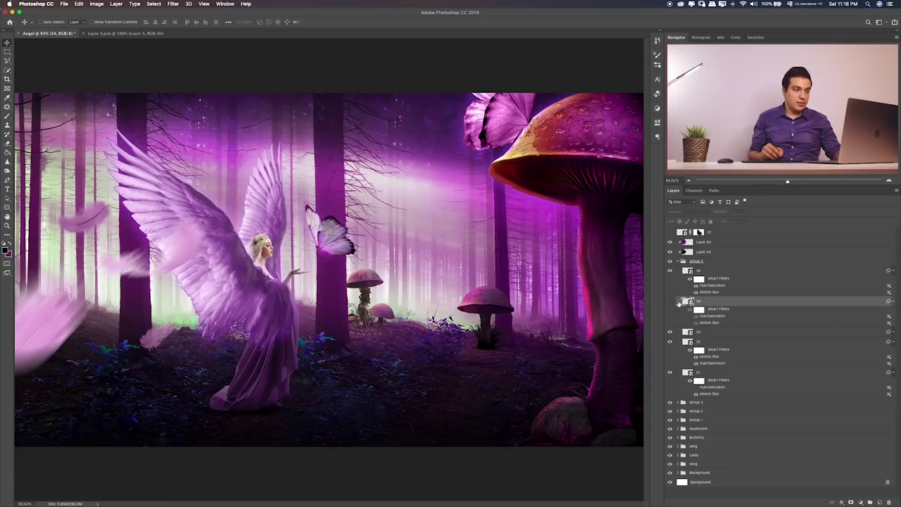
left_click(670, 301)
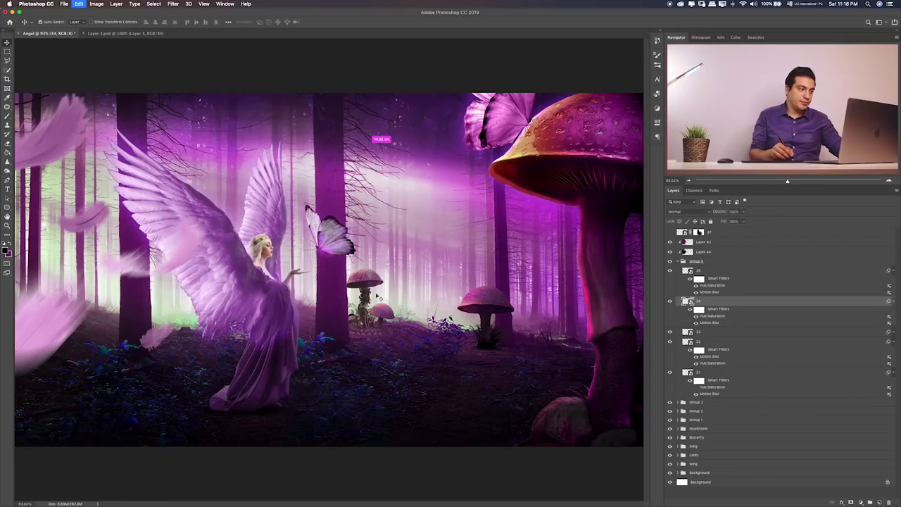
key("ctrl+t")
left_click_drag(107, 192, 67, 262)
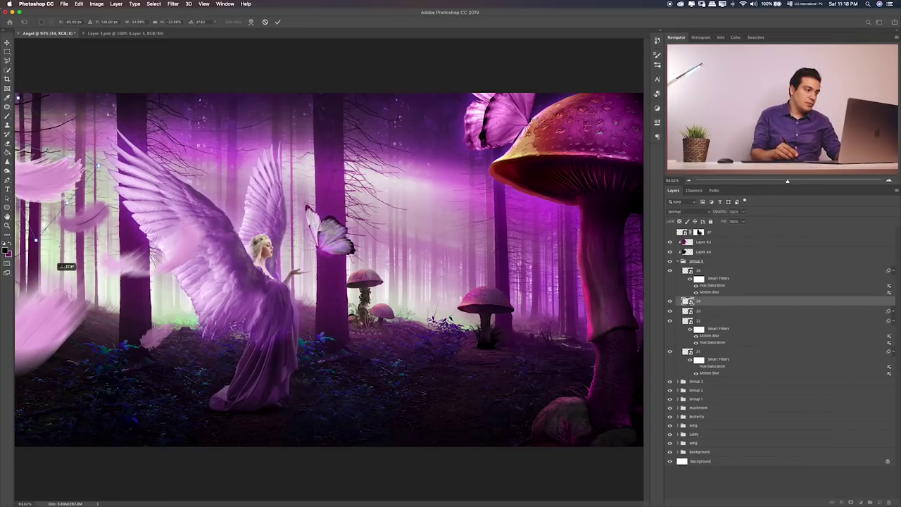
left_click_drag(69, 109, 65, 123)
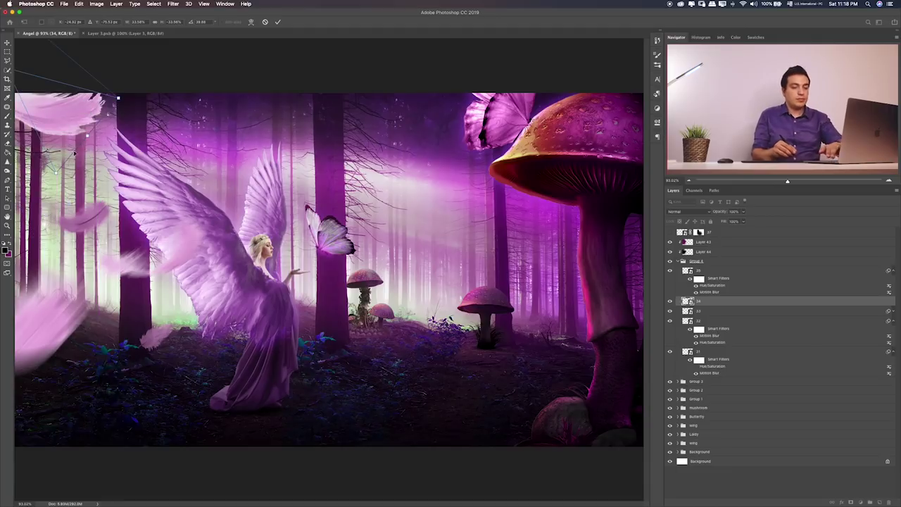
key("Return")
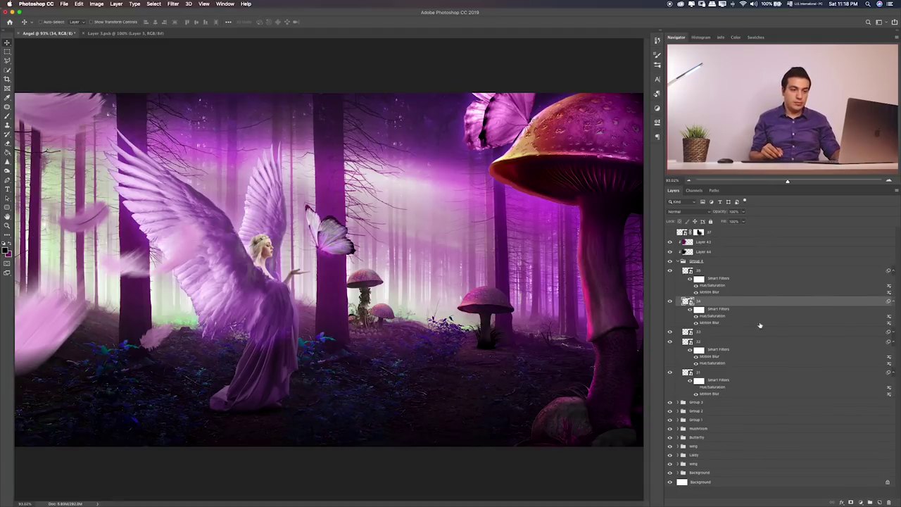
- Raise Layer 34's Motion Blur distance and nudge the blurred feather slightly
double_click(714, 322)
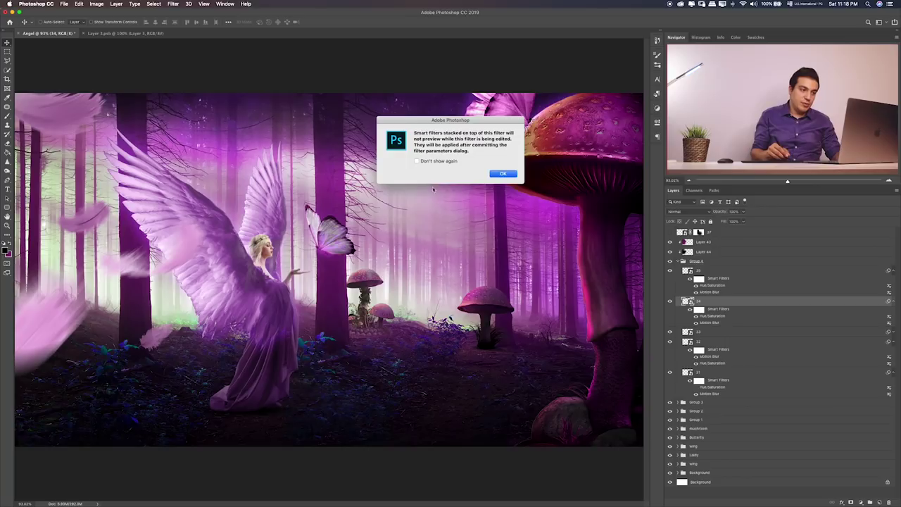
left_click(503, 173)
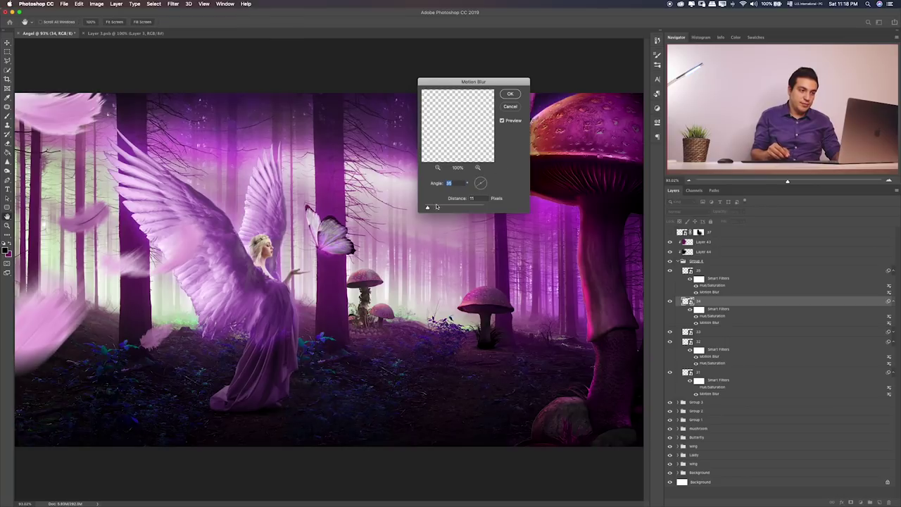
left_click_drag(436, 208, 444, 206)
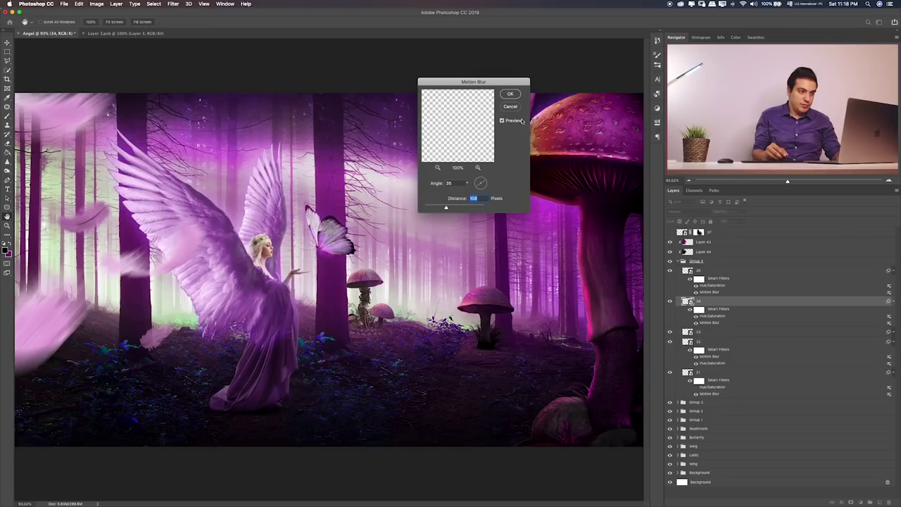
left_click(510, 94)
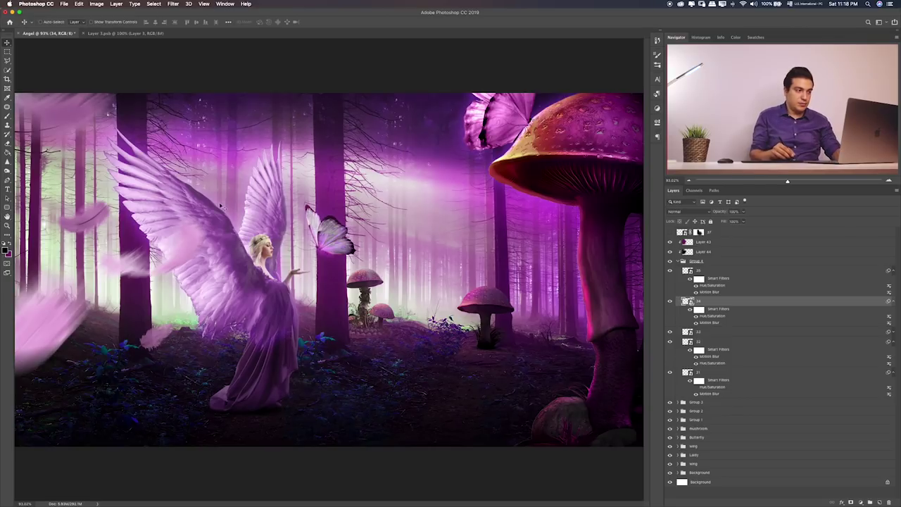
mouse_move(196, 207)
left_mouse_down()
mouse_move(200, 182)
mouse_move(217, 180)
left_mouse_up()
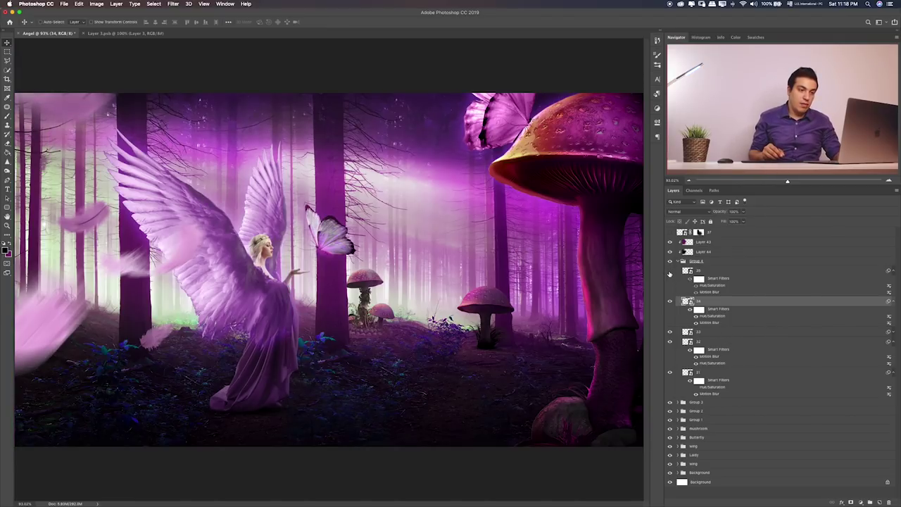
- Lower Layer 35's Hue/Saturation saturation to +17 and collapse Group 4
double_click(706, 286)
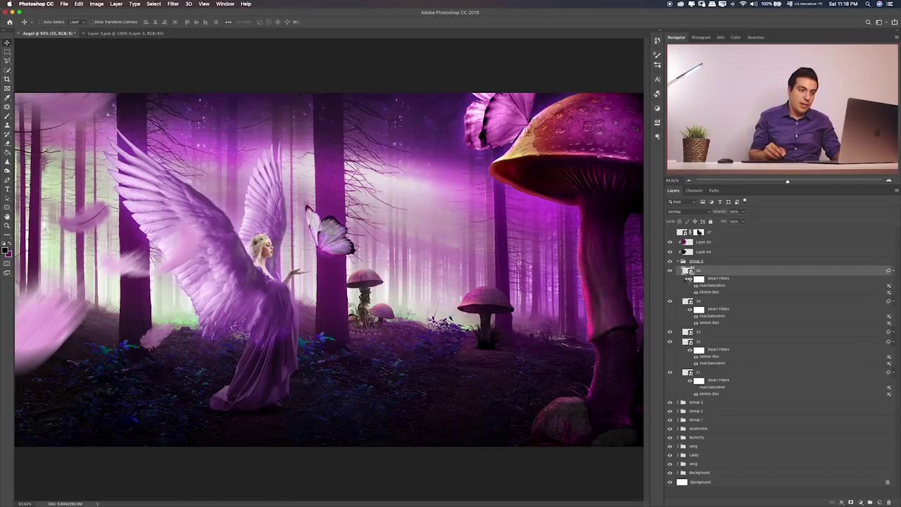
left_click_drag(368, 227, 355, 242)
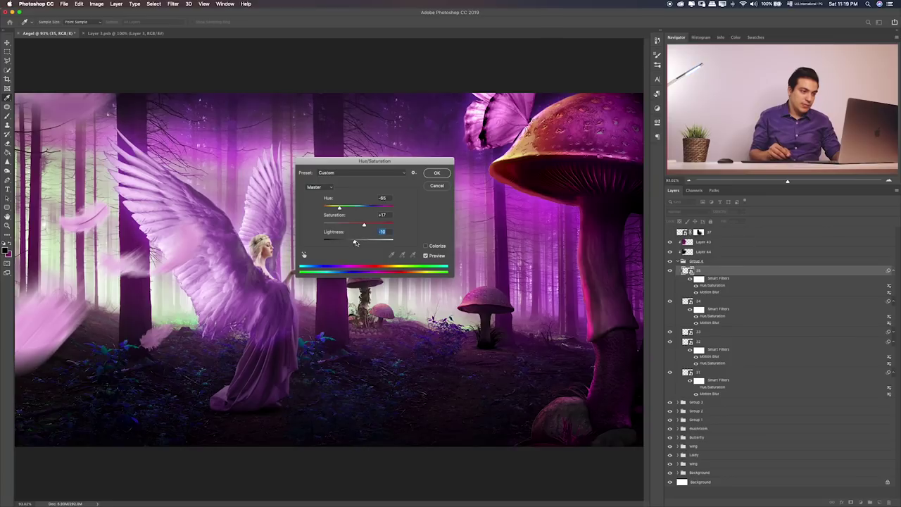
left_click(436, 173)
left_click(8, 52)
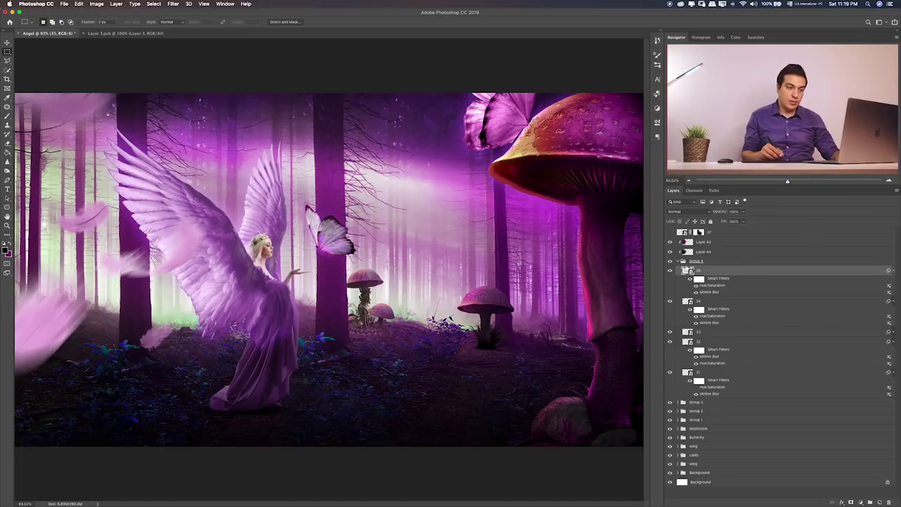
left_click(679, 261)
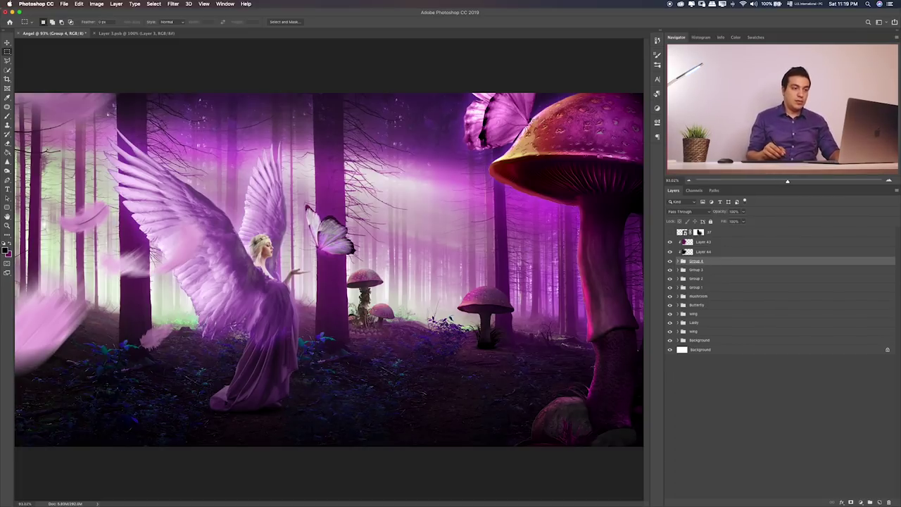
- On a new layer above Layer 43, paint orange dabs on the left side
left_click(732, 236)
left_click(724, 244)
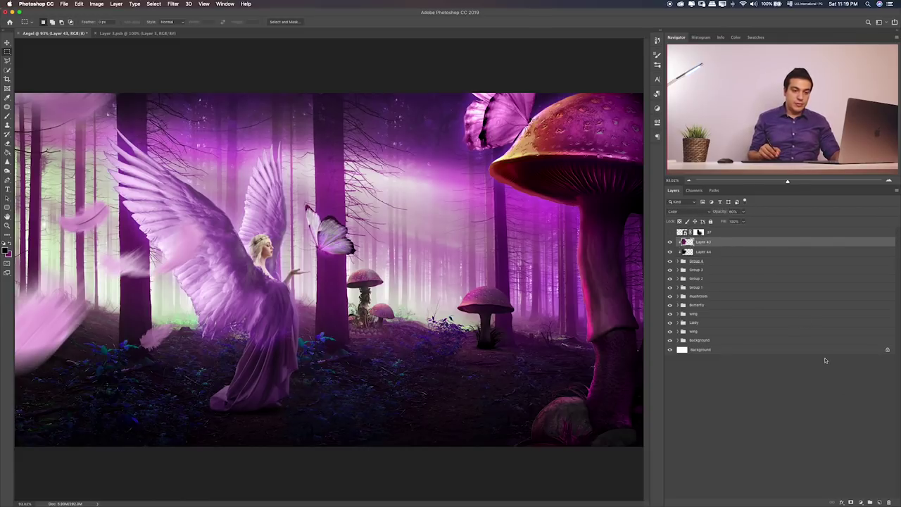
left_click(879, 502)
key("b")
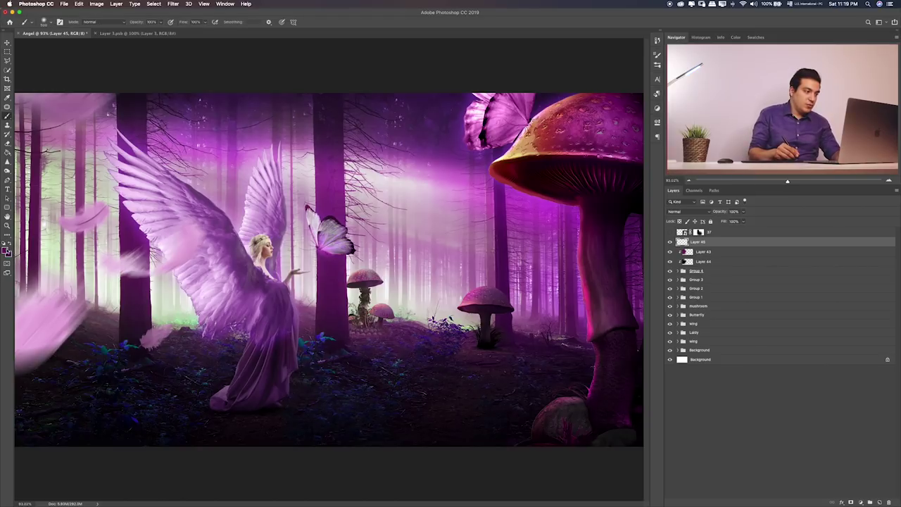
left_click(6, 251)
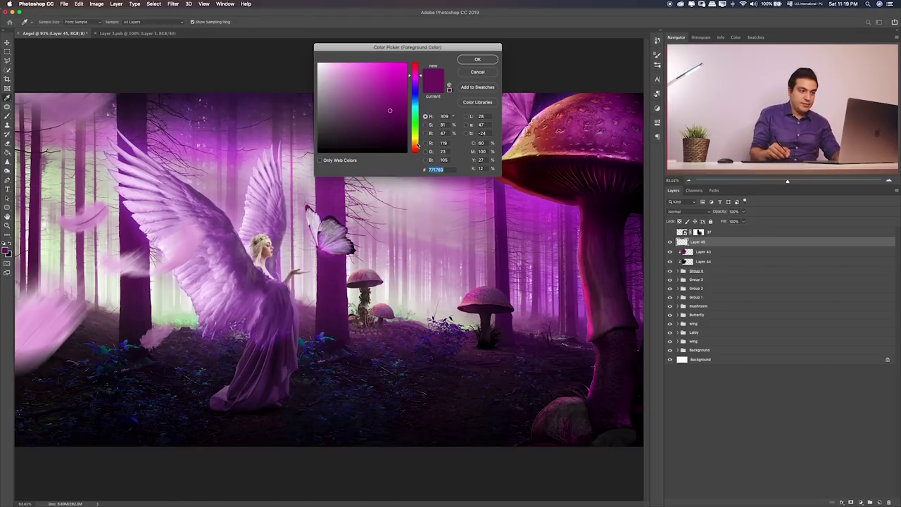
left_click(416, 145)
left_click(477, 59)
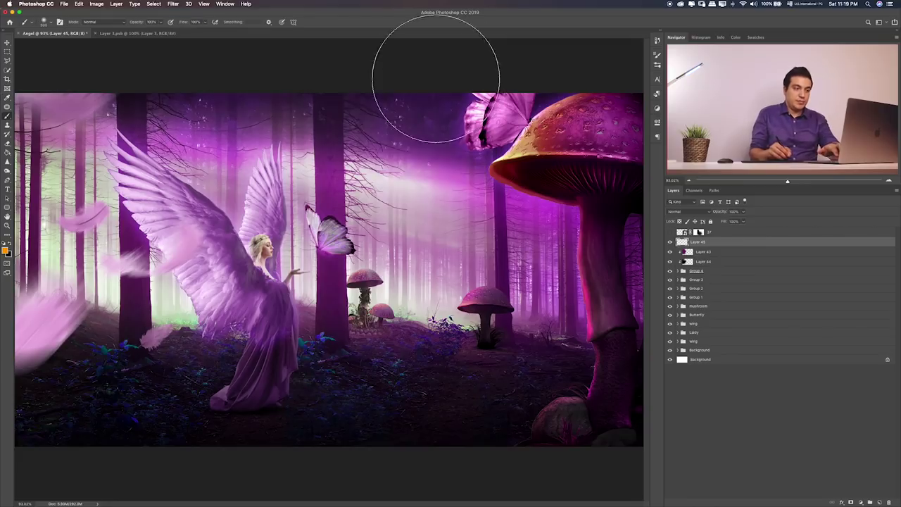
left_click(127, 211)
left_click(134, 247)
- Enlarge the orange patch across the left of the scene and blend it in Color Dodge
key("v")
key("ctrl+t")
mouse_move(234, 112)
left_mouse_down()
mouse_move(237, 194)
mouse_move(555, 192)
left_mouse_up()
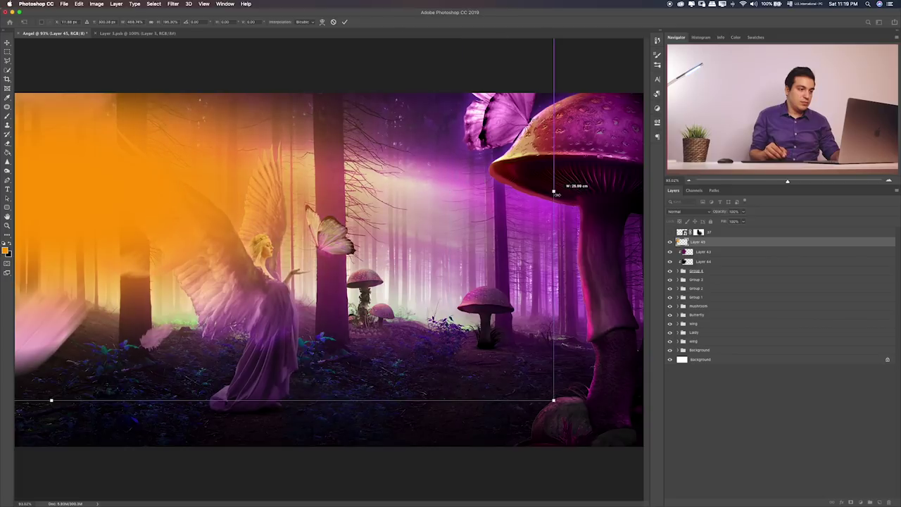
left_click_drag(450, 217, 432, 214)
key("Return")
key("shift+plus")
key("shift+plus")
key("shift+plus")
key("shift+plus")
key("shift+plus")
key("shift+plus")
key("shift+plus")
key("shift+minus")
key("shift+plus")
key("shift+plus")
key("shift+plus")
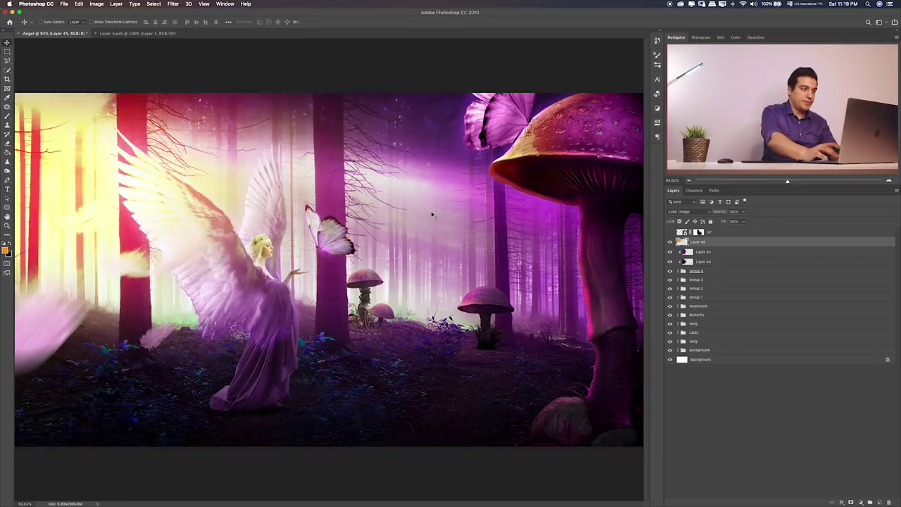
key("shift+plus")
key("shift+plus")
key("shift+plus")
key("shift+plus")
key("shift+plus")
key("shift+plus")
key("shift+plus")
key("shift+plus")
key("shift+plus")
key("shift+plus")
key("shift+plus")
key("shift+plus")
key("shift+plus")
key("shift+plus")
key("shift+plus")
- Cycle the orange glow layer through blend modes and settle on Screen
key("shift+plus")
key("shift+plus")
key("shift+plus")
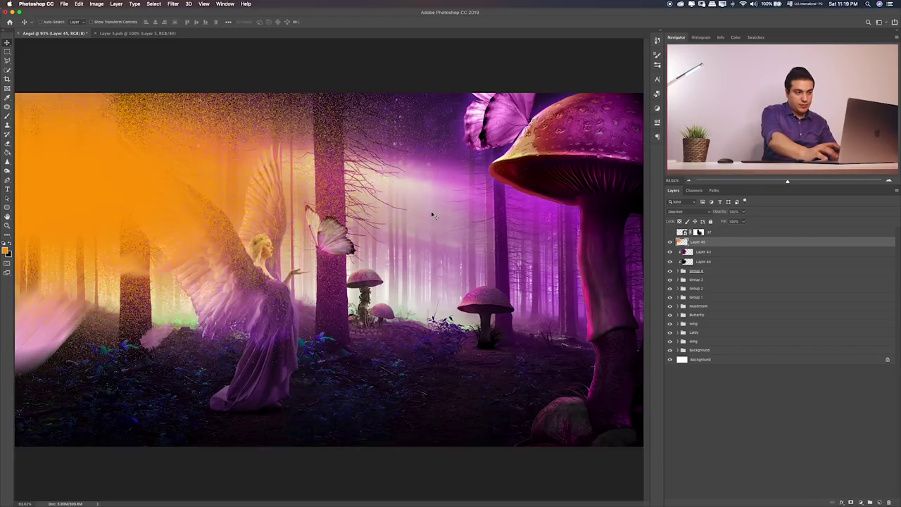
key("shift+plus")
key("shift+plus")
key("shift+plus")
key("shift+plus")
key("shift+plus")
key("shift+plus")
key("shift+plus")
key("shift+minus")
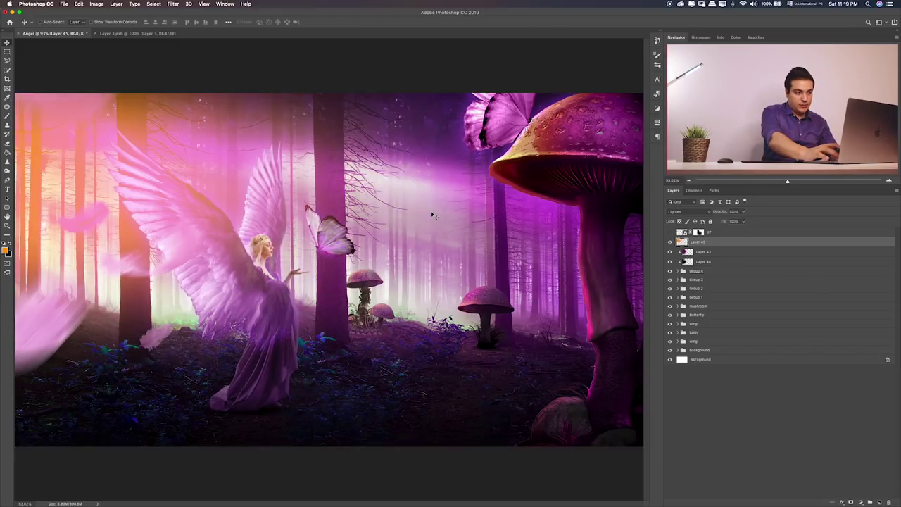
key("shift+minus")
key("shift+plus")
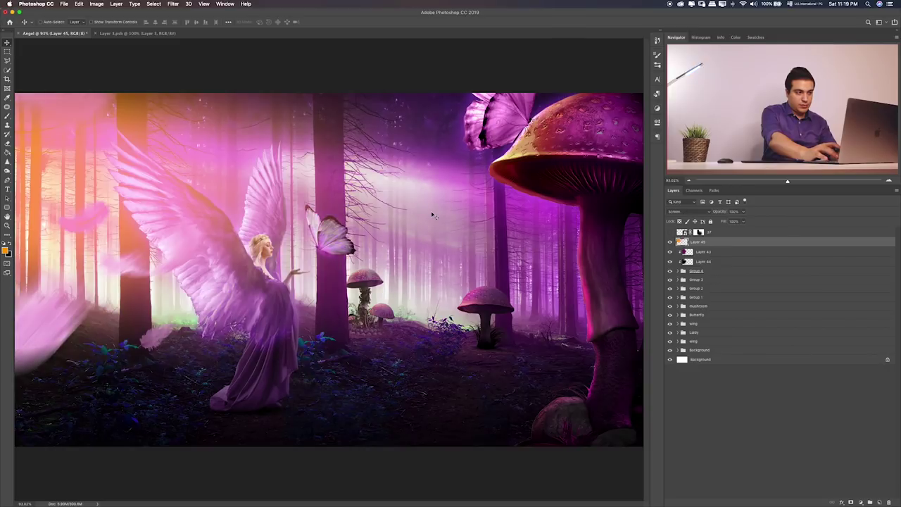
key("shift+plus")
key("shift+minus")
key("shift+minus")
key("shift+plus")
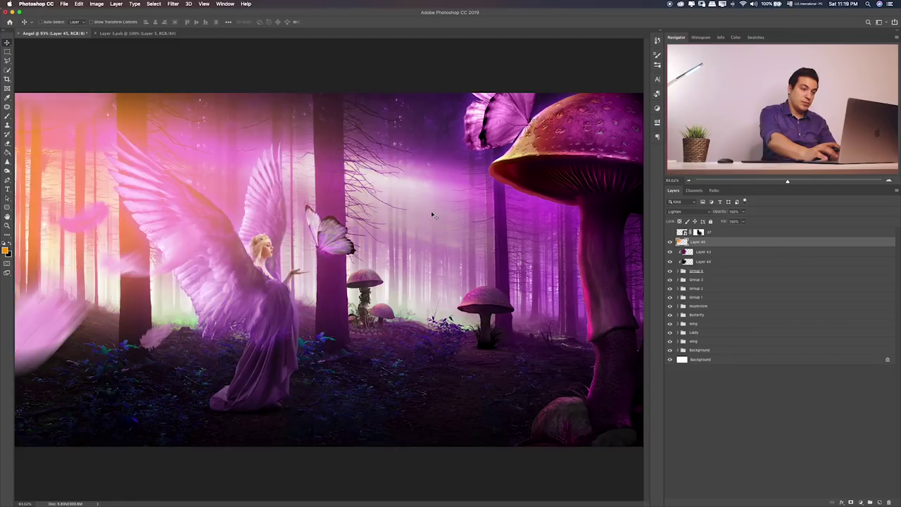
key("shift+plus")
key("shift+plus")
key("shift+plus")
key("shift+plus")
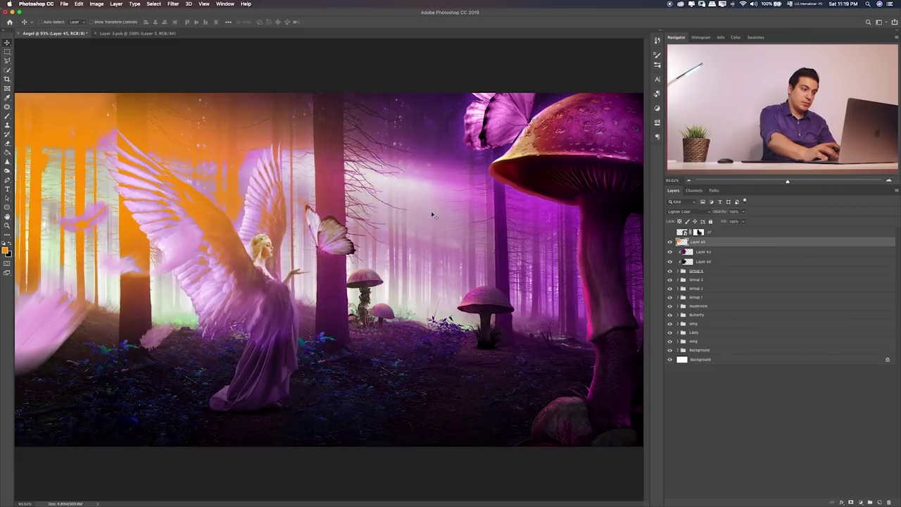
key("shift+plus")
key("shift+plus")
key("shift+minus")
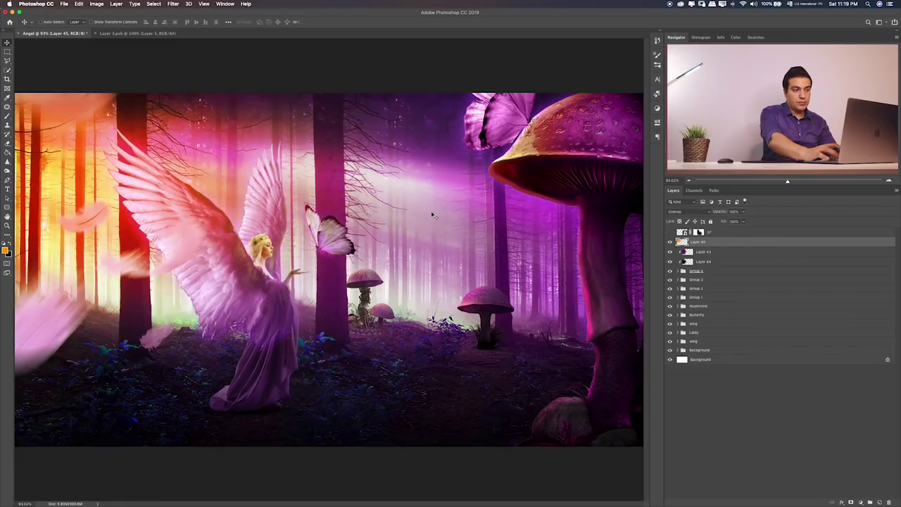
key("shift+minus")
key("shift+minus")
key("shift+minus")
key("shift+minus")
key("shift+minus")
key("shift+minus")
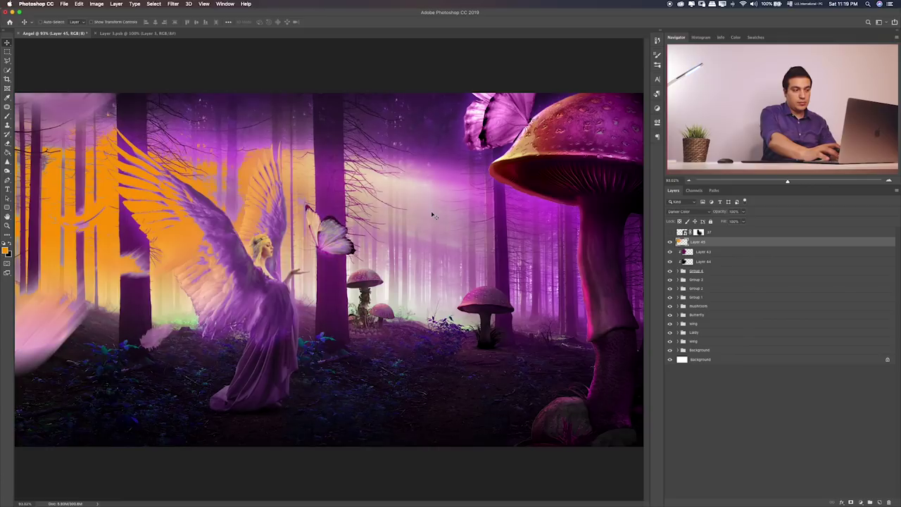
key("shift+minus")
key("shift+minus")
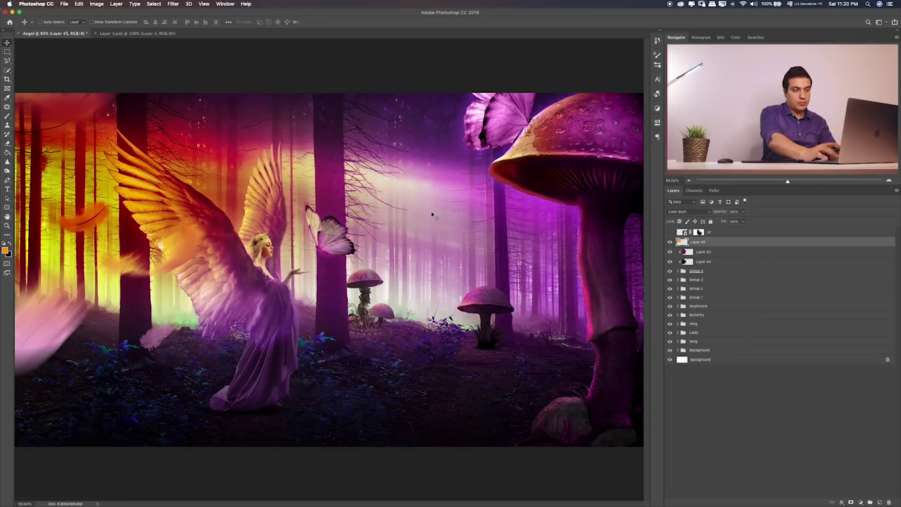
key("shift+equal")
key("shift+equal")
key("shift+equal")
key("shift+minus")
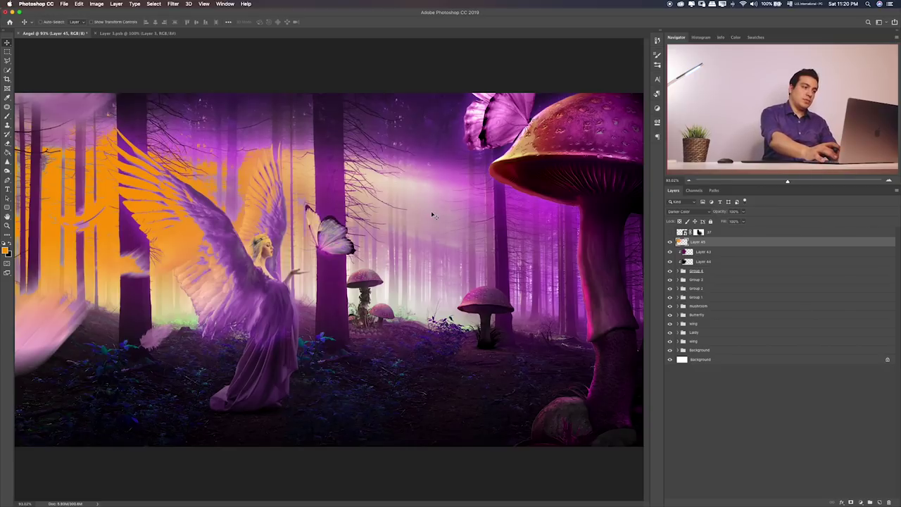
key("shift+equal")
key("shift+equal")
key("shift+equal")
key("shift+minus")
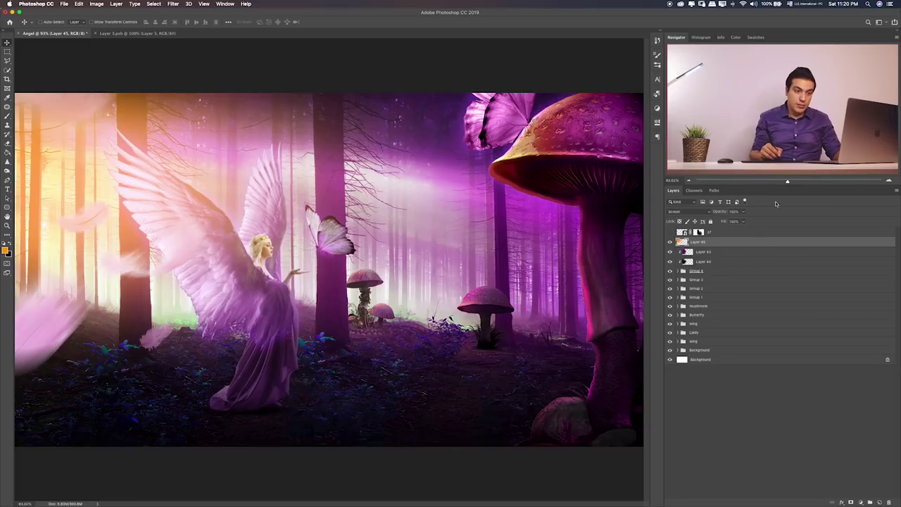
- Lower the glow to 46% opacity, nudge it into place, and toggle it to compare
left_click_drag(744, 212, 720, 223)
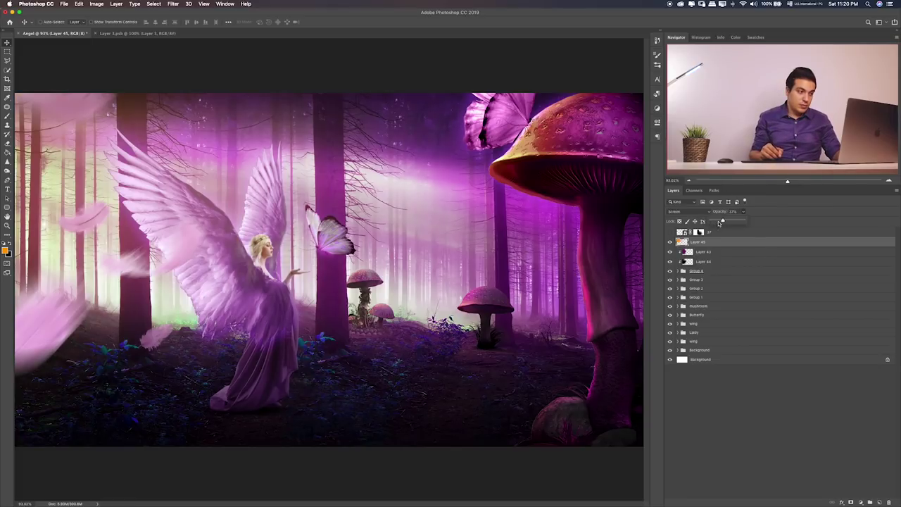
left_click_drag(726, 223, 720, 222)
left_click_drag(219, 231, 226, 215)
left_click(670, 241)
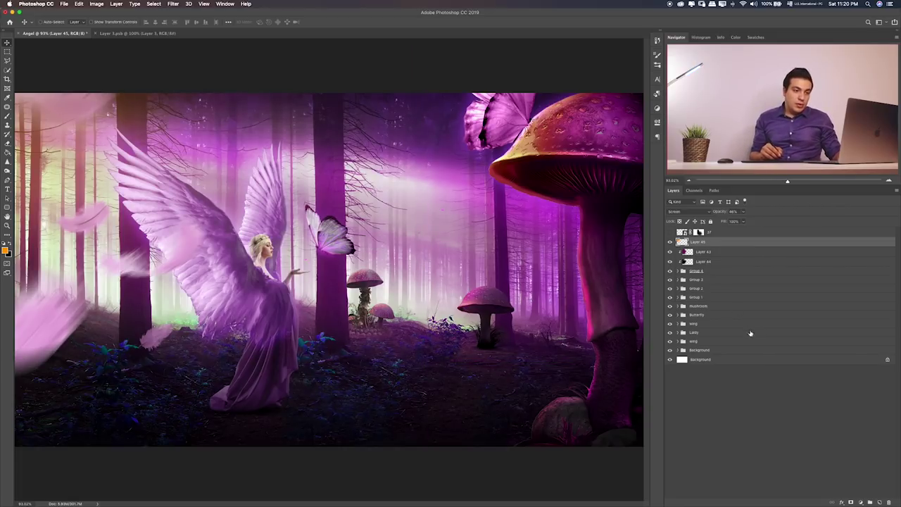
- Paint a soft pink haze band over the forest floor on a new layer above the Background group
left_click(678, 350)
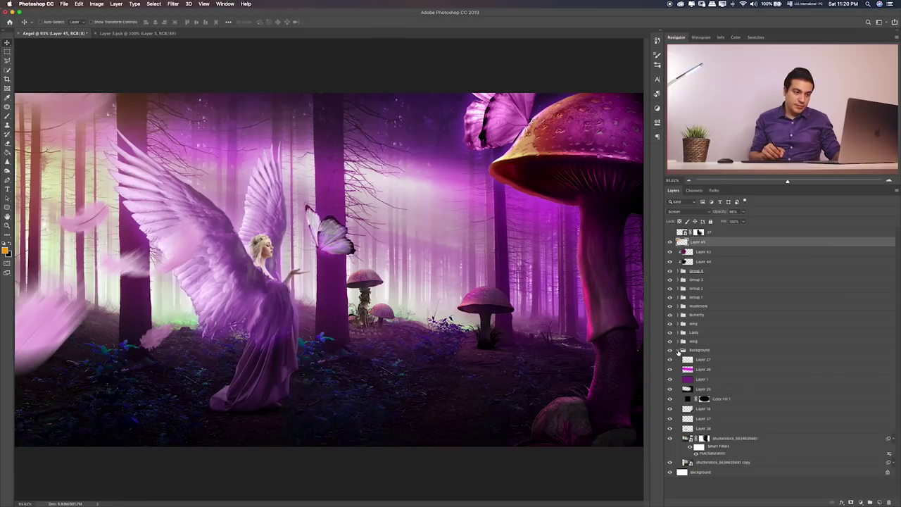
left_click(678, 349)
left_click(718, 350)
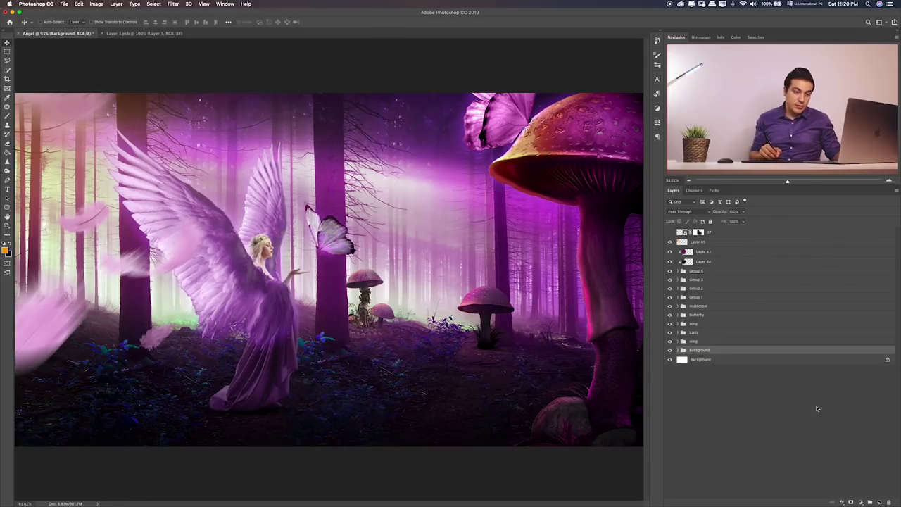
left_click(880, 502)
key("b")
mouse_move(594, 292)
left_mouse_down()
mouse_move(537, 304)
mouse_move(134, 317)
left_mouse_up()
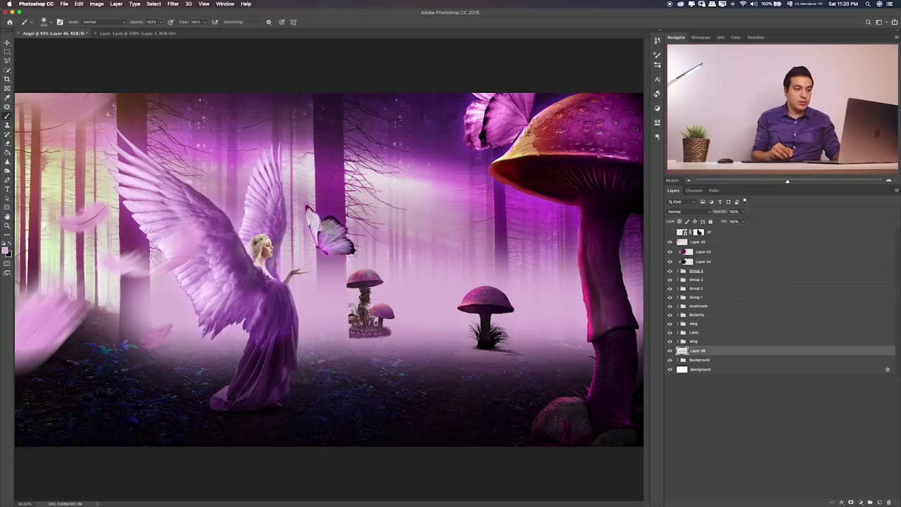
- Move Layer 46 higher in the layer stack and blend it in Linear Burn
mouse_move(700, 350)
left_mouse_down()
mouse_move(728, 271)
mouse_move(714, 289)
left_mouse_up()
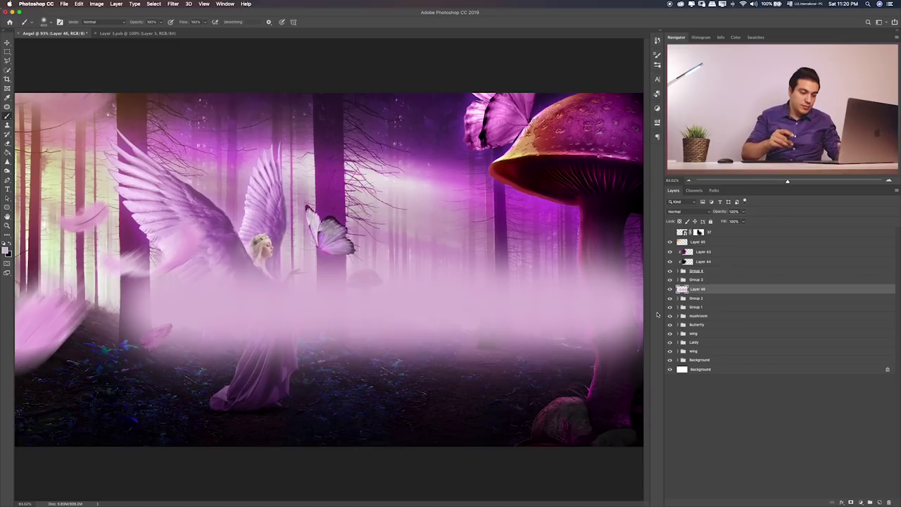
key("v")
key("shift+alt+a")
- Set the haze layer to Pin Light blending at about 70% opacity
key("shift+plus")
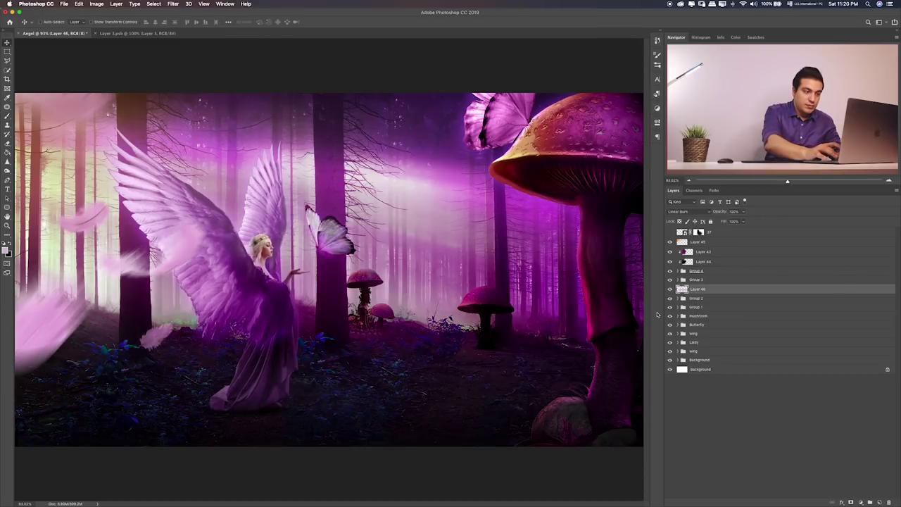
key("shift+plus")
key("shift+plus")
key("shift+plus")
key("shift+plus")
key("shift+plus")
key("shift+plus")
key("shift+plus")
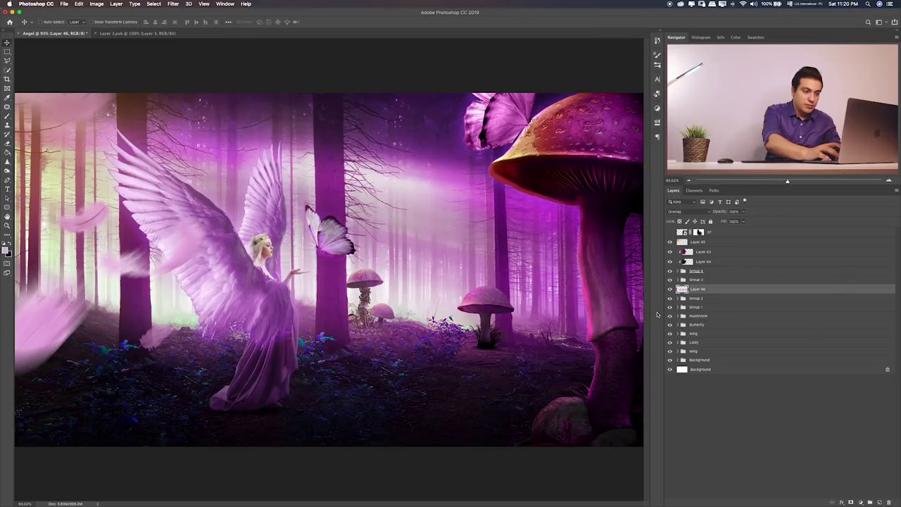
key("shift+plus")
key("shift+plus")
key("shift+plus")
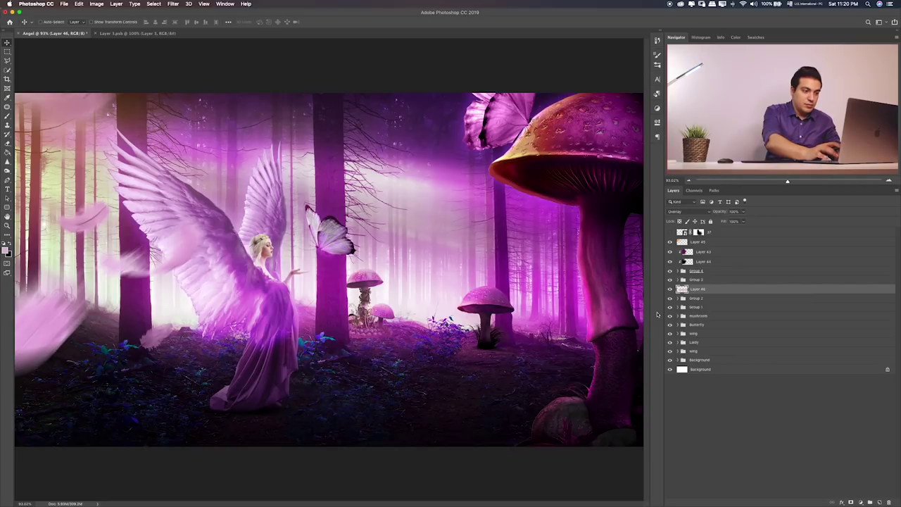
key("shift+plus")
key("shift+plus")
key("shift+plus")
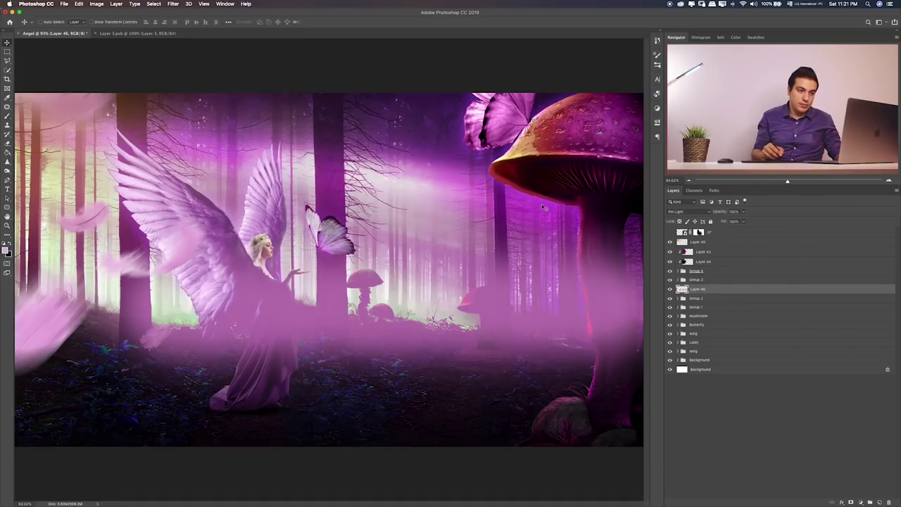
left_click(744, 212)
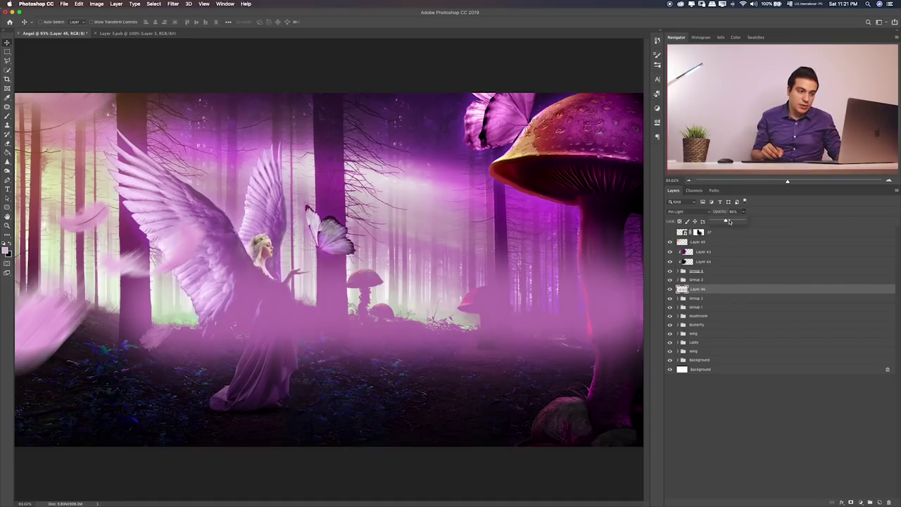
left_click_drag(730, 221, 728, 222)
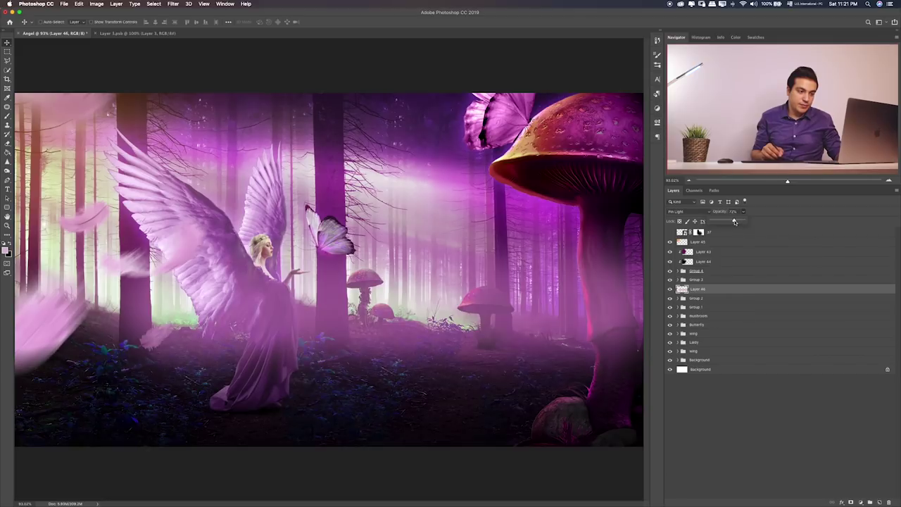
- Erase haze off the dress and mushroom stem base with a 30%, then 20%, Eraser
key("e")
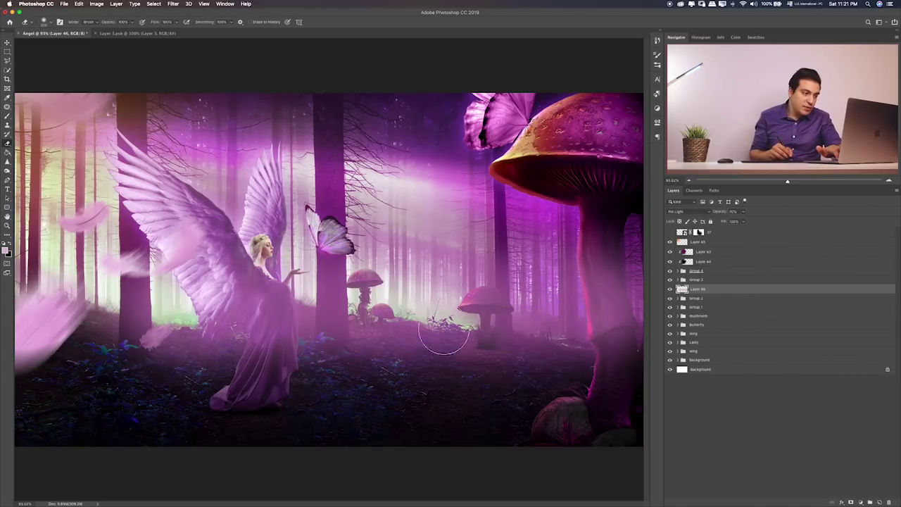
mouse_move(261, 310)
left_mouse_down()
mouse_move(225, 331)
mouse_move(171, 322)
mouse_move(197, 331)
left_mouse_up()
key("3")
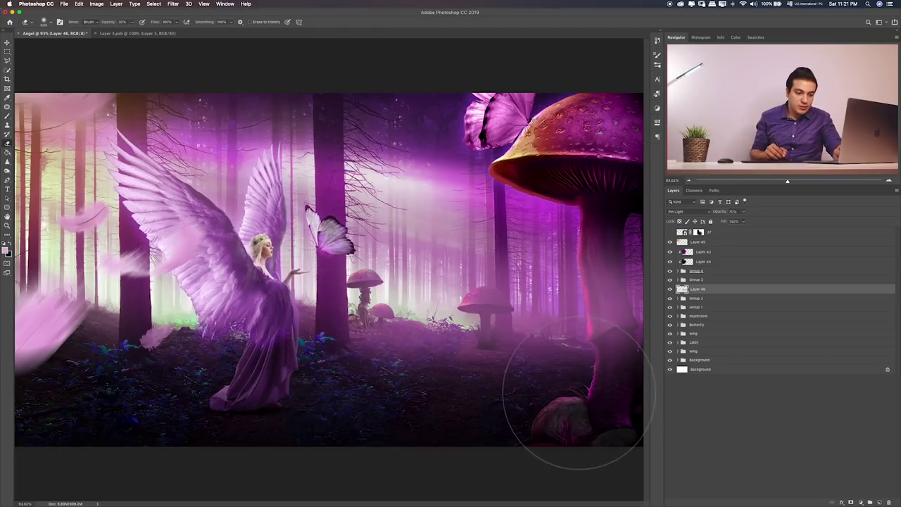
key("ctrl+plus")
key("ctrl+minus")
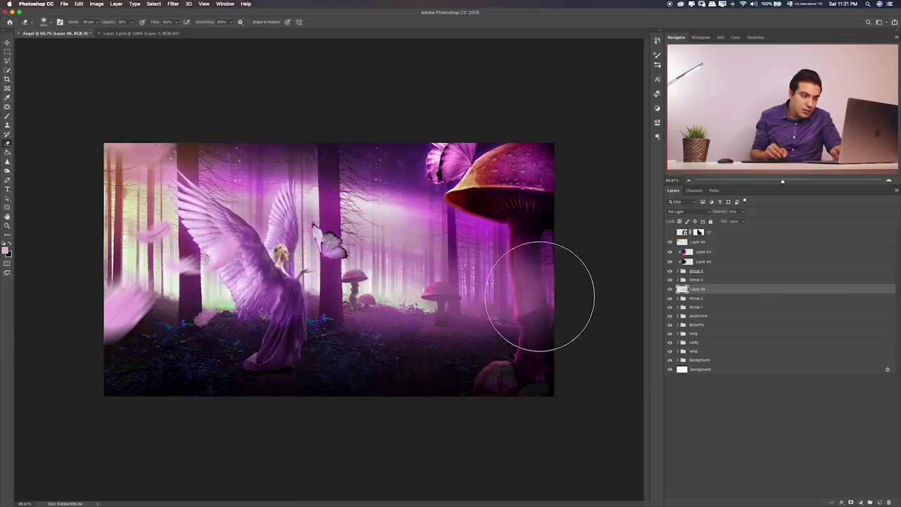
left_click_drag(555, 292, 482, 389)
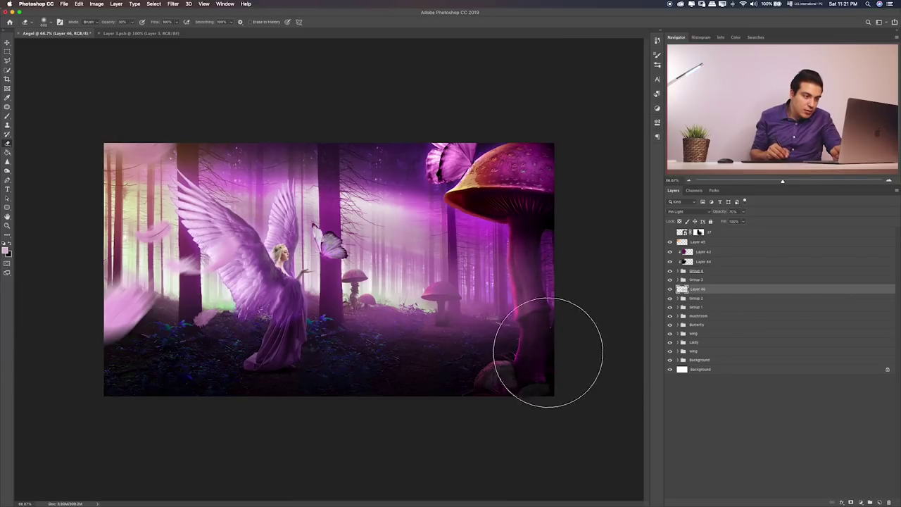
key("2")
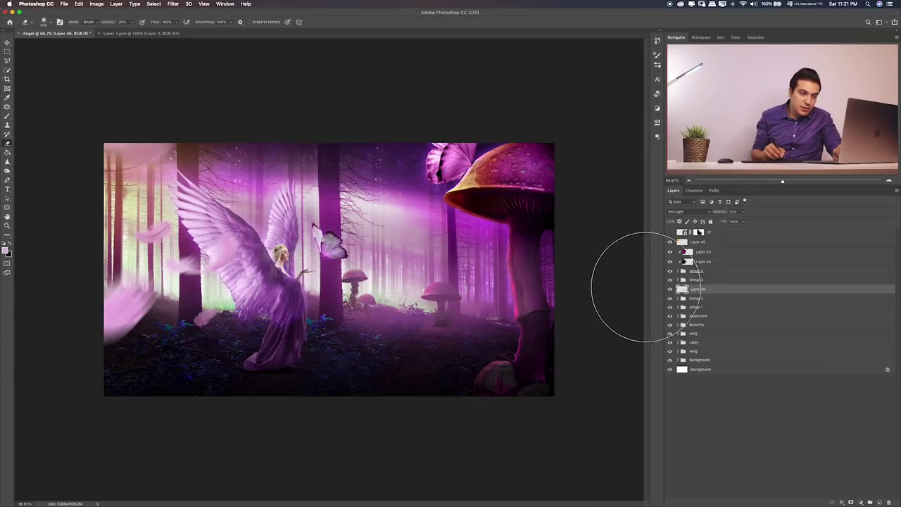
- Toggle the haze layer off and on to compare the scene
left_click(669, 290)
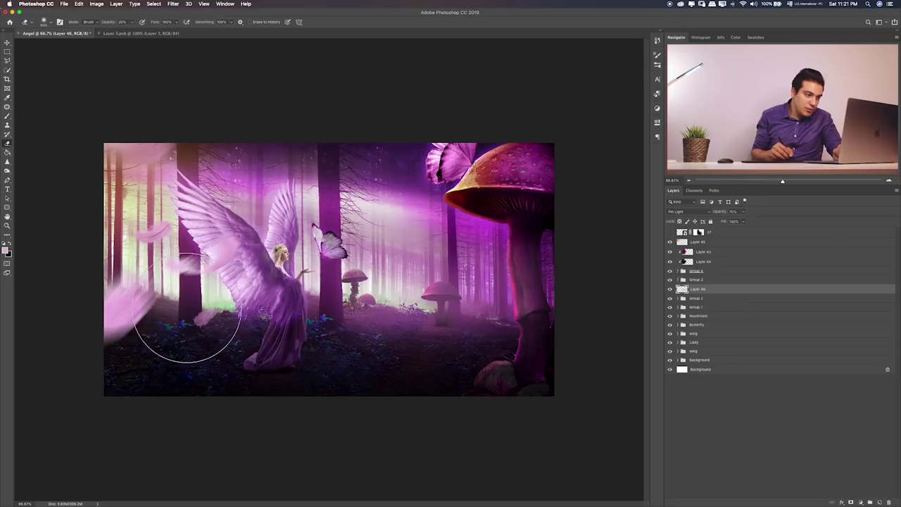
left_click(669, 289)
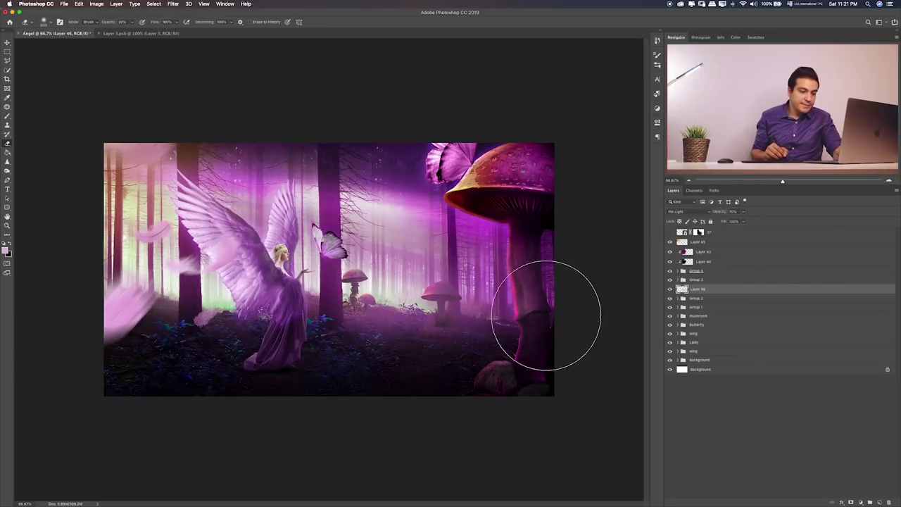
key("ctrl+plus")
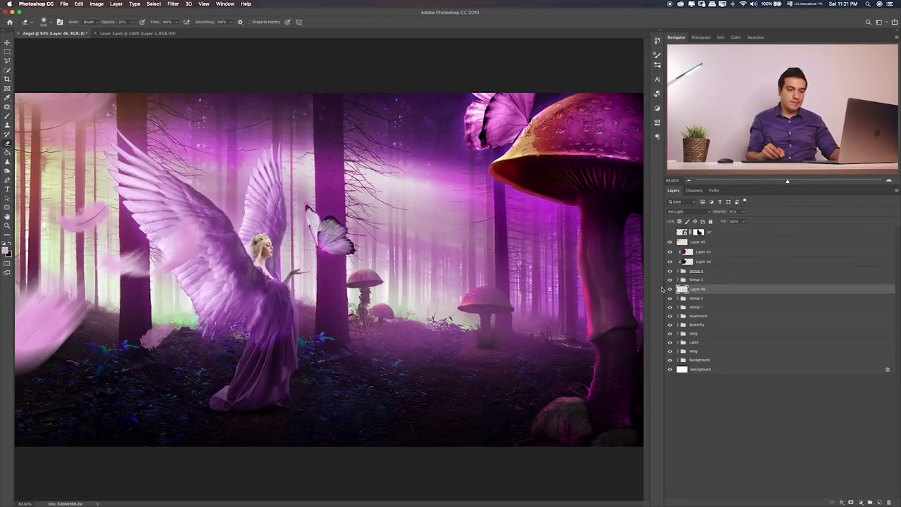
left_click(669, 290)
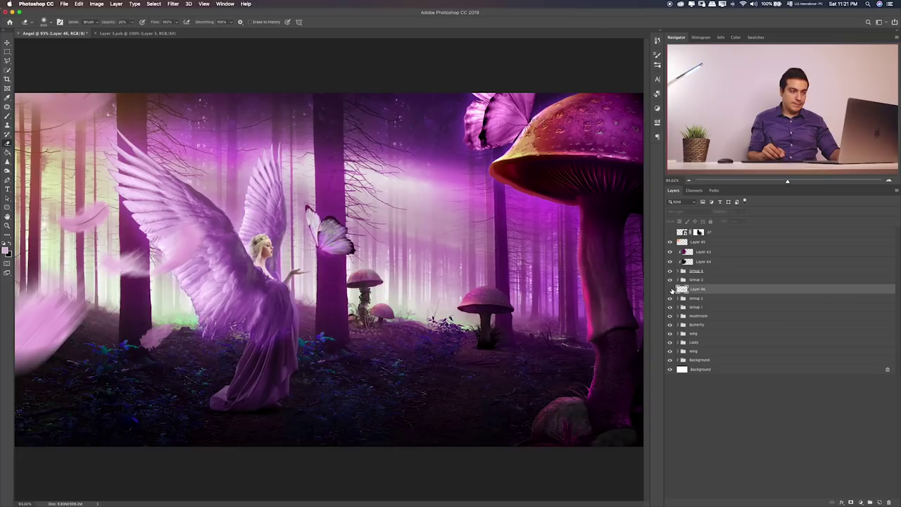
left_click(669, 289)
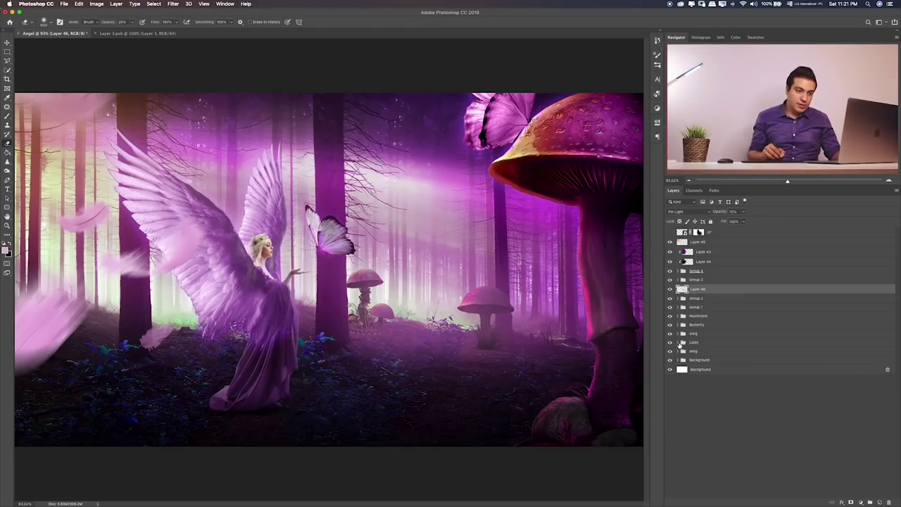
- Add a new layer above Layer 3 in the Lady group and pick magenta b507b7 for the brush
left_click(679, 342)
left_click(707, 396)
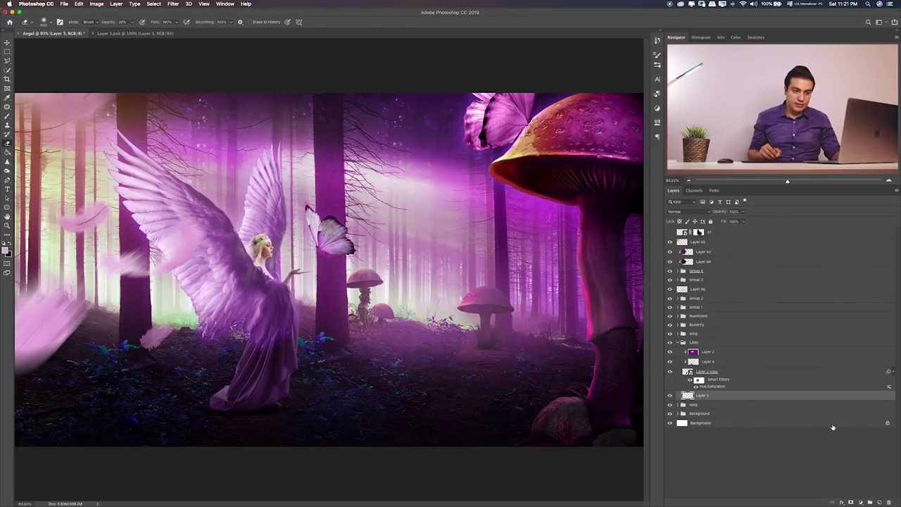
left_click(879, 501)
key("b")
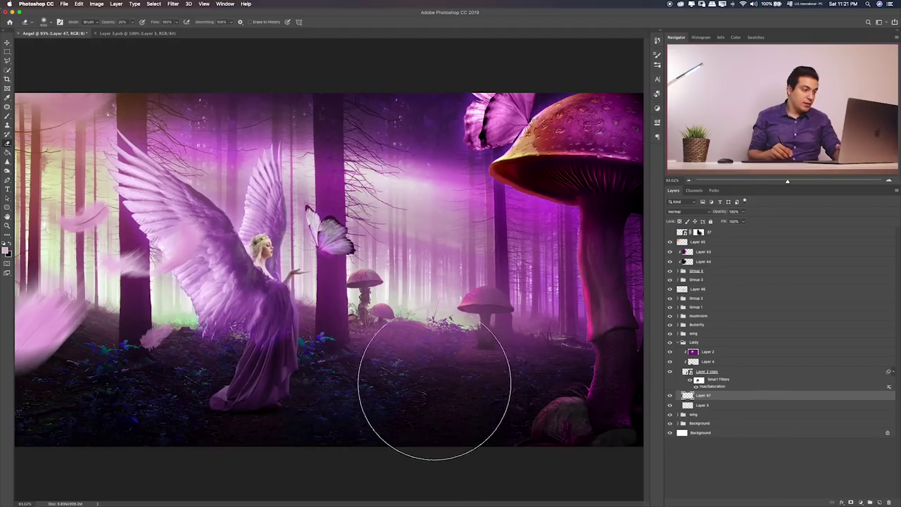
left_click(6, 252)
left_click(403, 88)
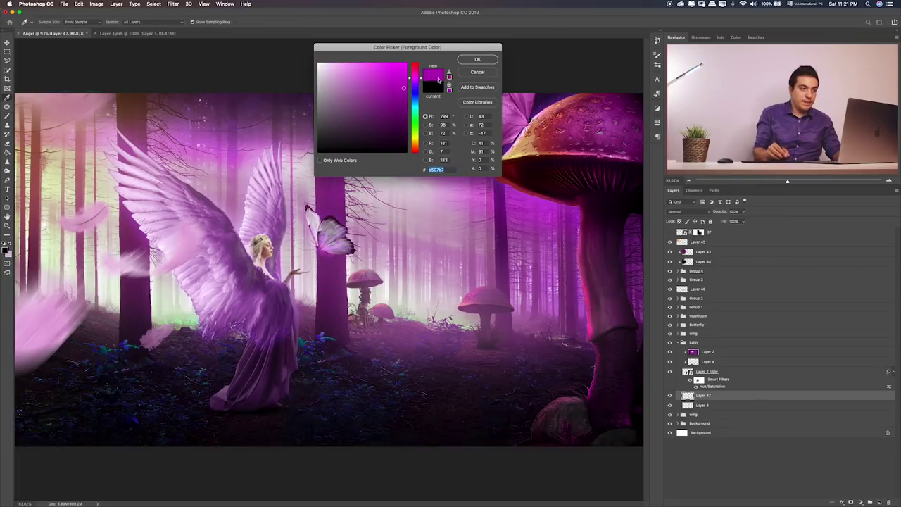
key("Return")
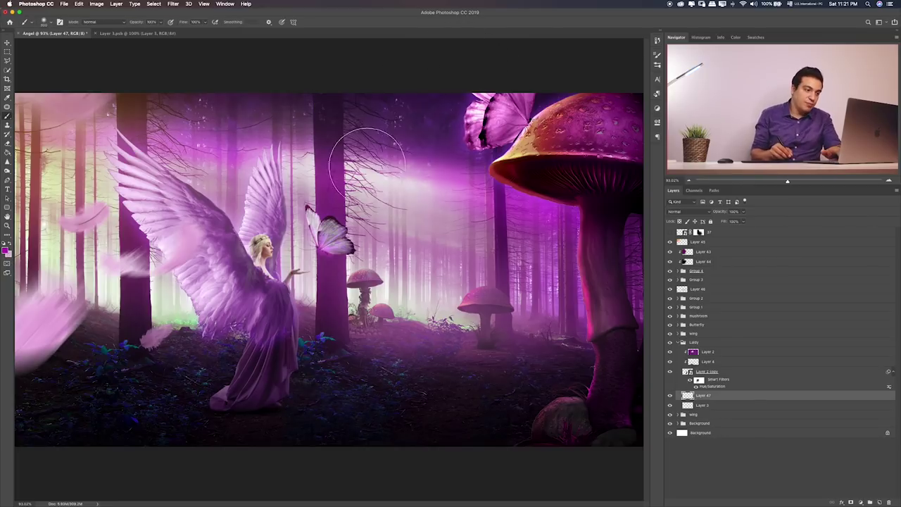
- Paint a magenta dab and squash it into a flat ellipse with Free Transform
left_click(340, 373)
key("ctrl+t")
mouse_move(339, 331)
left_mouse_down()
mouse_move(343, 395)
mouse_move(378, 406)
mouse_move(352, 407)
left_mouse_up()
key("Return")
key("b")
- Place the glow under the dress hem, change its blend mode, and spread copies along the ground
key("v")
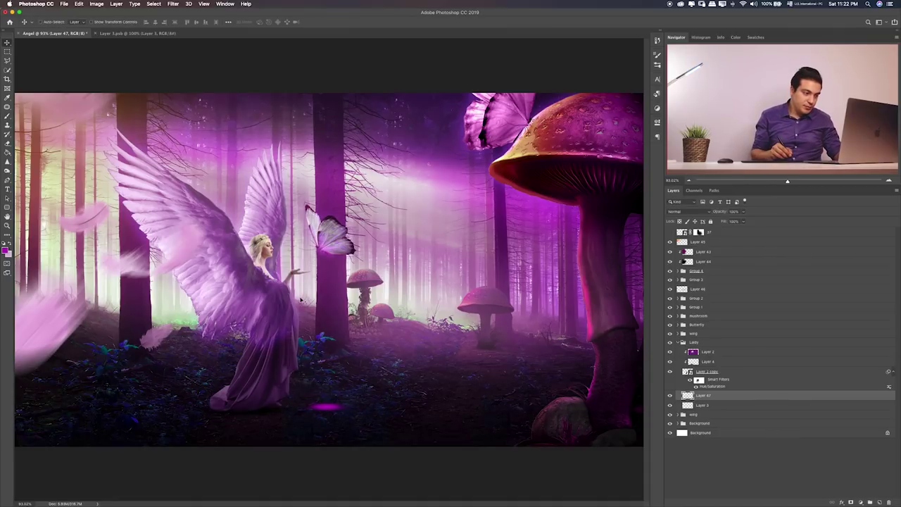
left_click_drag(340, 393, 286, 389)
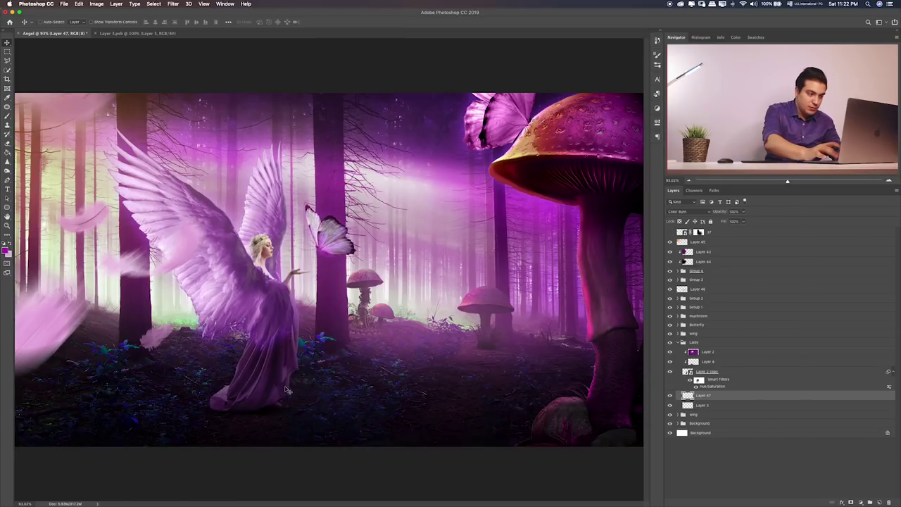
key("ctrl+plus")
key("ctrl+plus")
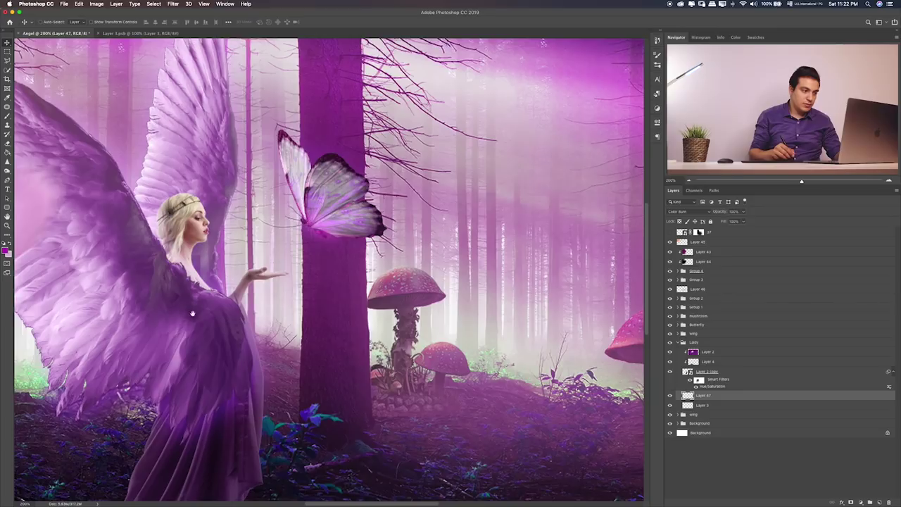
scroll(192, 312, "down", 10)
scroll(242, 331, "left", 8)
key("shift+plus")
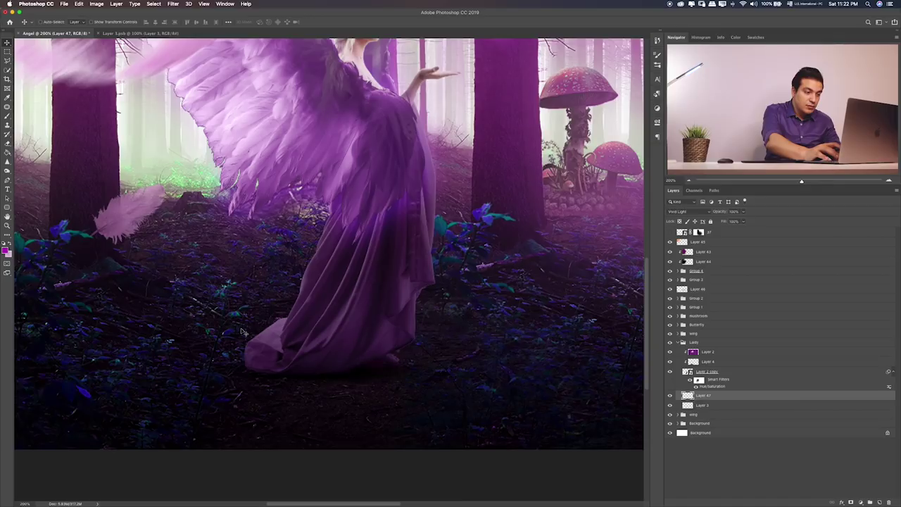
mouse_move(358, 315)
left_mouse_down()
mouse_move(287, 356)
mouse_move(191, 364)
mouse_move(336, 363)
mouse_move(296, 371)
mouse_move(370, 359)
mouse_move(222, 374)
mouse_move(146, 356)
mouse_move(87, 369)
left_mouse_up()
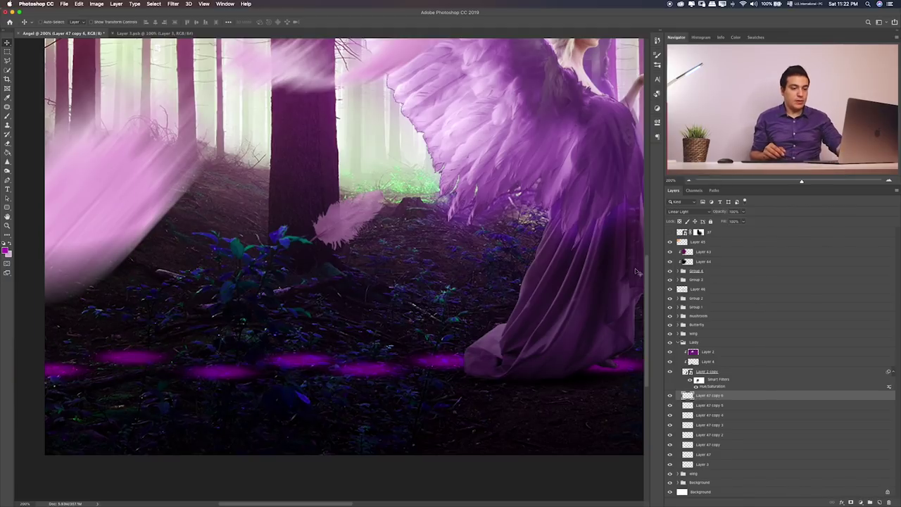
key("ctrl+0")
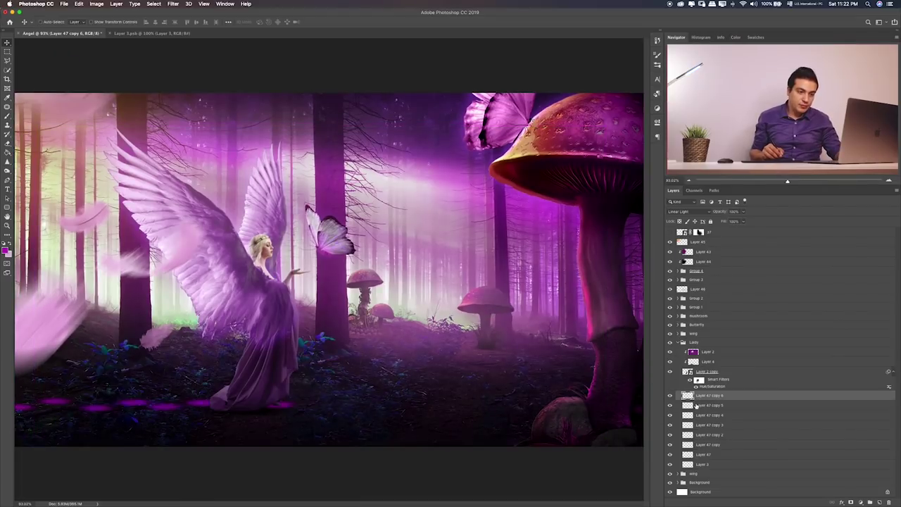
- Shift the magenta glow spots left and nudge them into place
left_click(691, 464)
left_click_drag(388, 420, 340, 419)
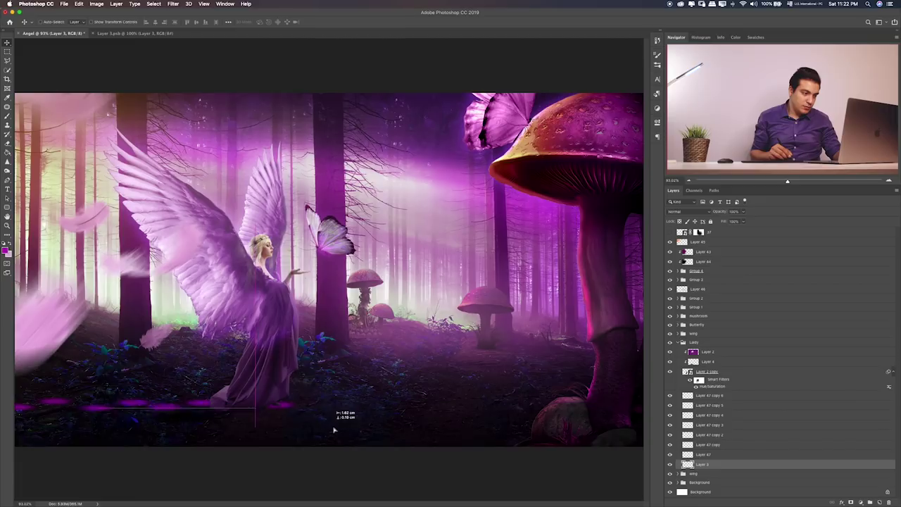
left_click_drag(341, 420, 262, 420)
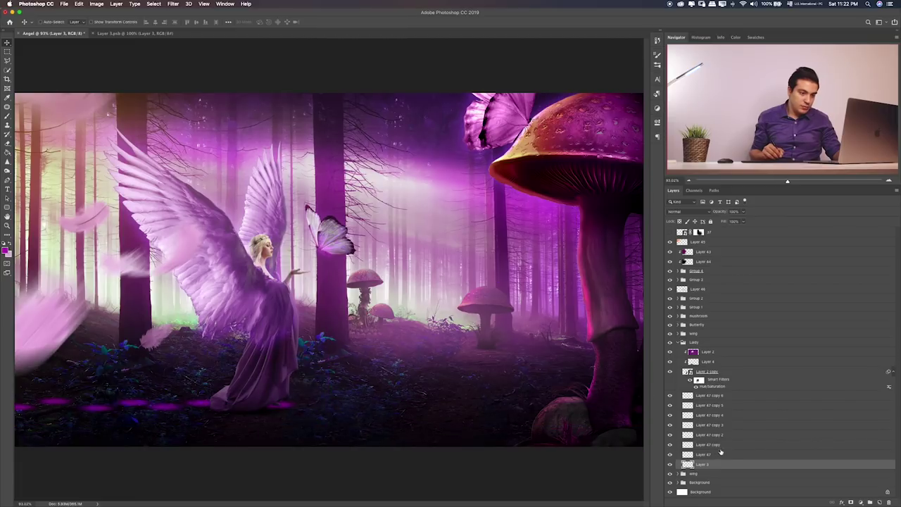
left_click(704, 454)
left_click_drag(425, 432, 432, 428)
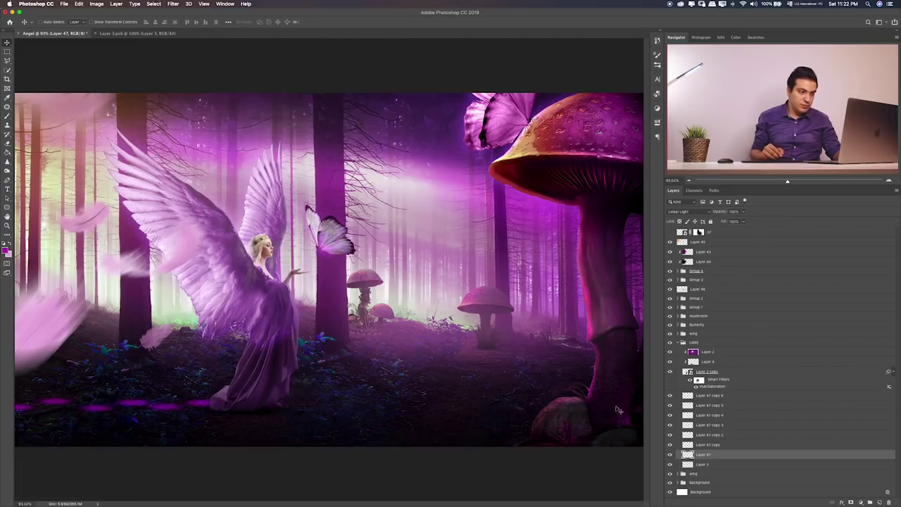
- Group Layer 47 and all its copies into a new group
left_click(743, 398, "shift")
key("ctrl+g")
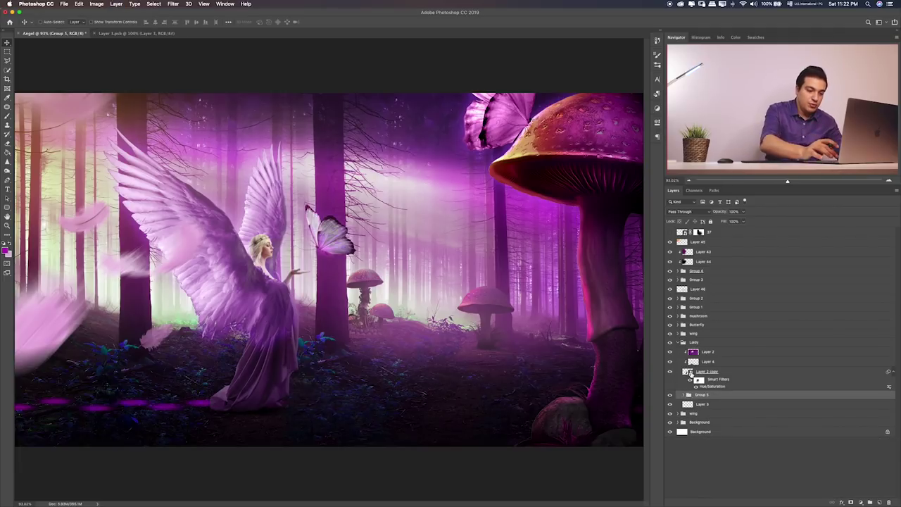
key("alt+shift+g")
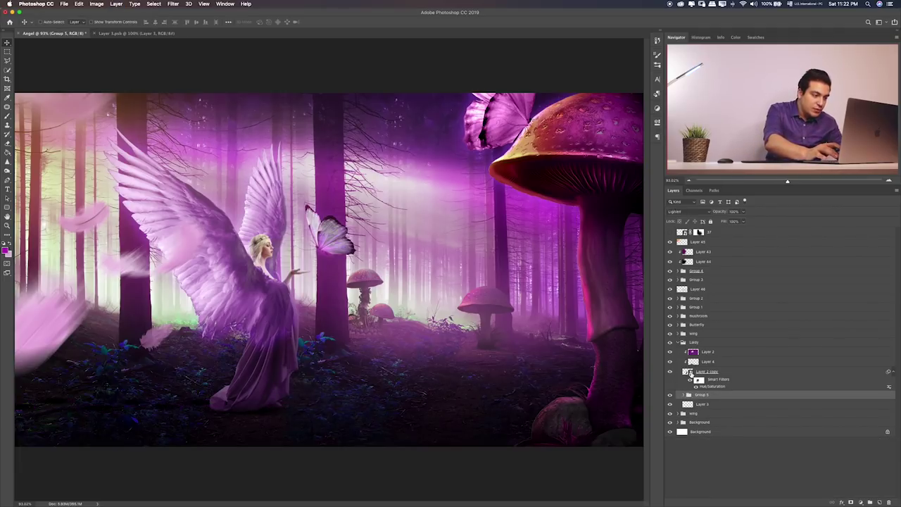
key("ctrl+plus")
key("ctrl+plus")
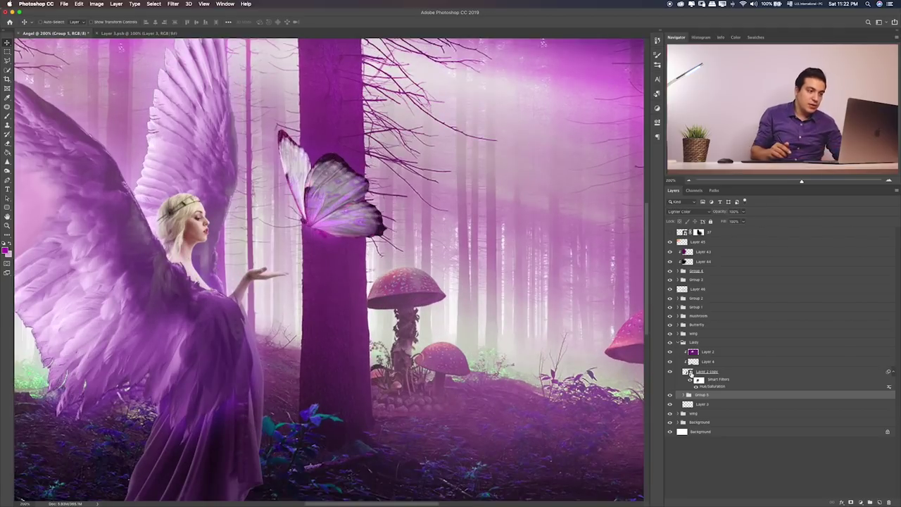
scroll(276, 247, "down", 5)
scroll(276, 247, "left", 10)
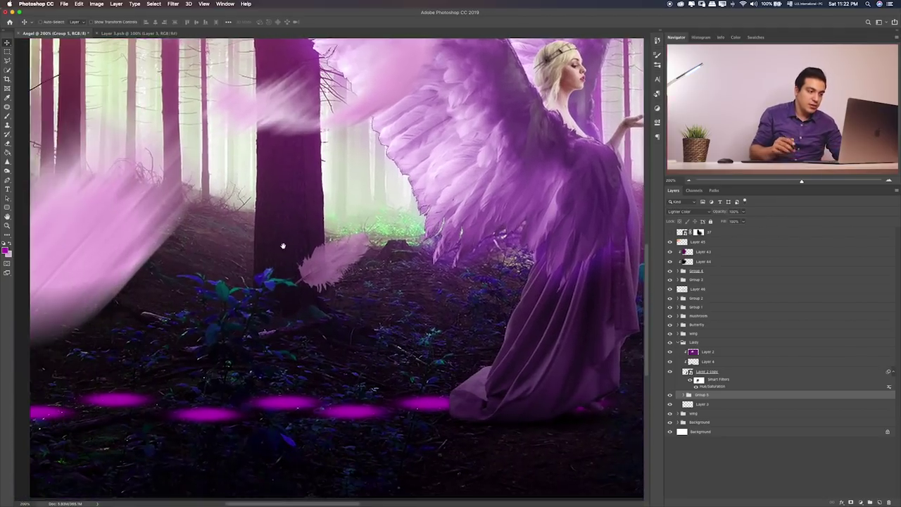
- Cycle the glow group's blend modes, undoing a stray duplicate, and settle on Color Dodge
key("alt+shift+o")
key("shift+plus")
key("shift+plus")
key("shift+plus")
key("shift+plus")
key("shift+plus")
key("shift+plus")
key("shift+plus")
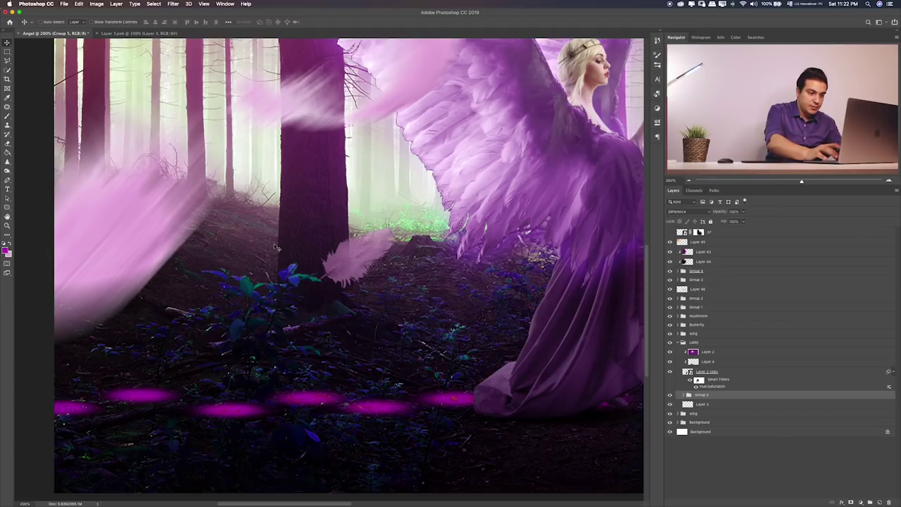
key("shift+plus")
key("shift+plus")
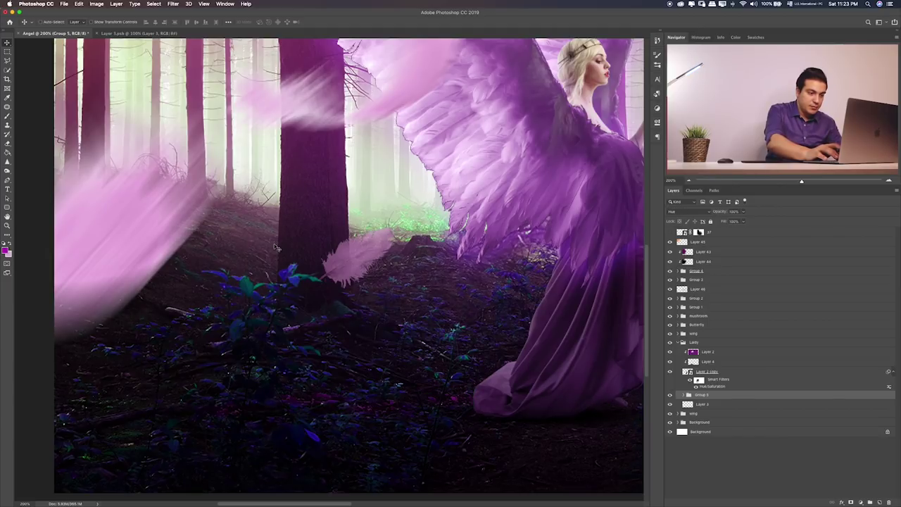
key("shift+plus")
key("shift+plus")
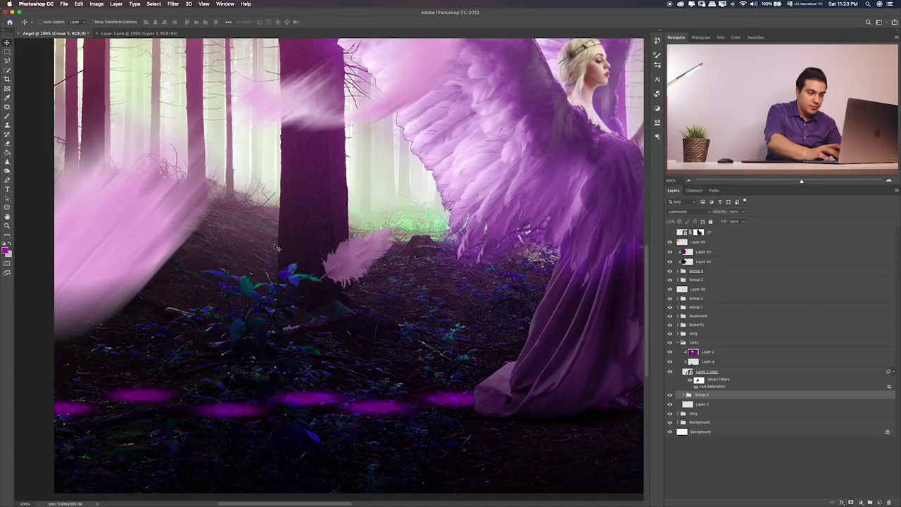
key("shift+minus")
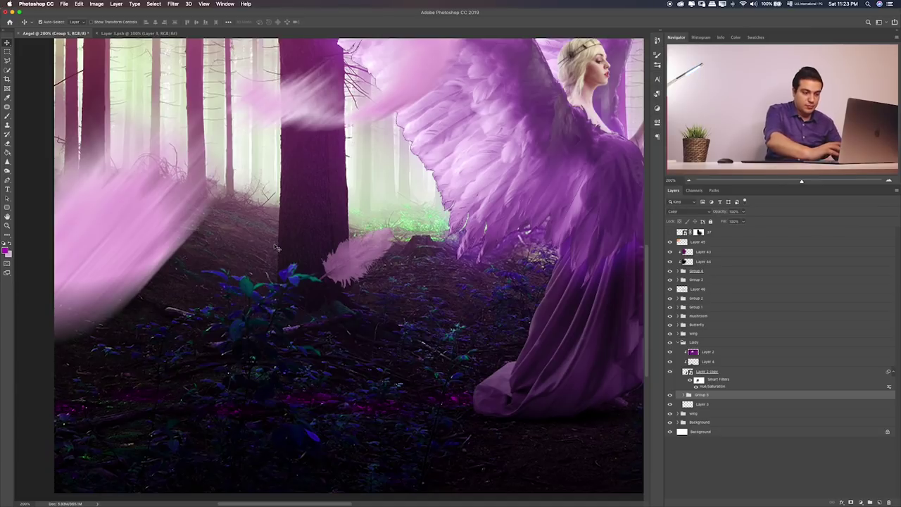
key("ctrl+j")
key("ctrl+z")
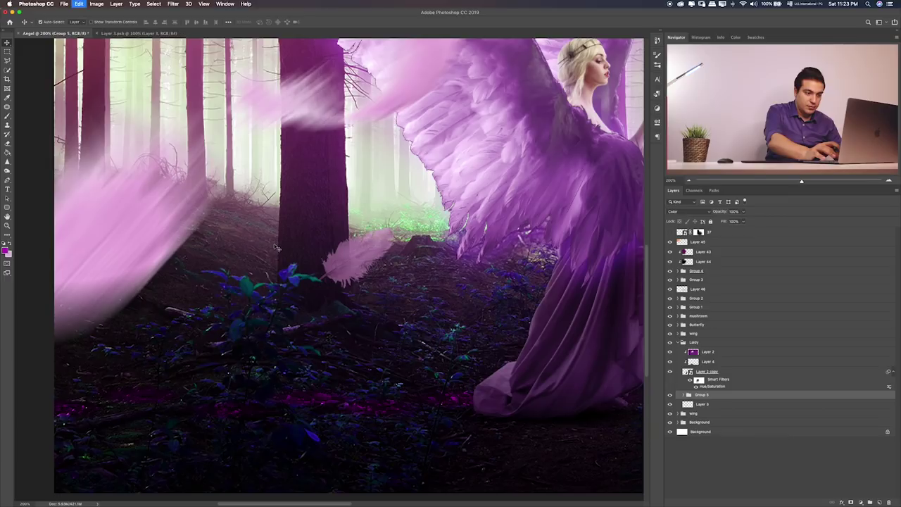
key("shift+plus")
key("shift+plus")
key("shift+plus")
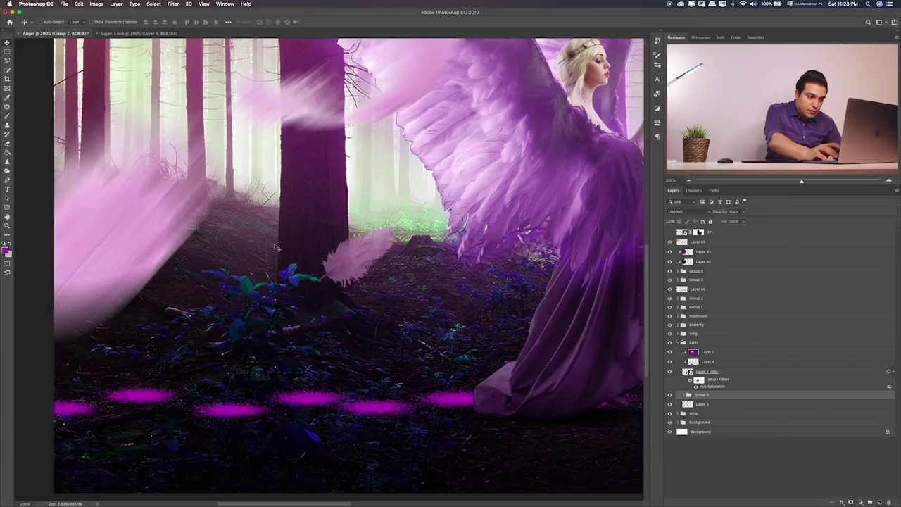
key("shift+plus")
key("shift+plus")
key("shift+plus")
key("shift+plus")
key("shift+plus")
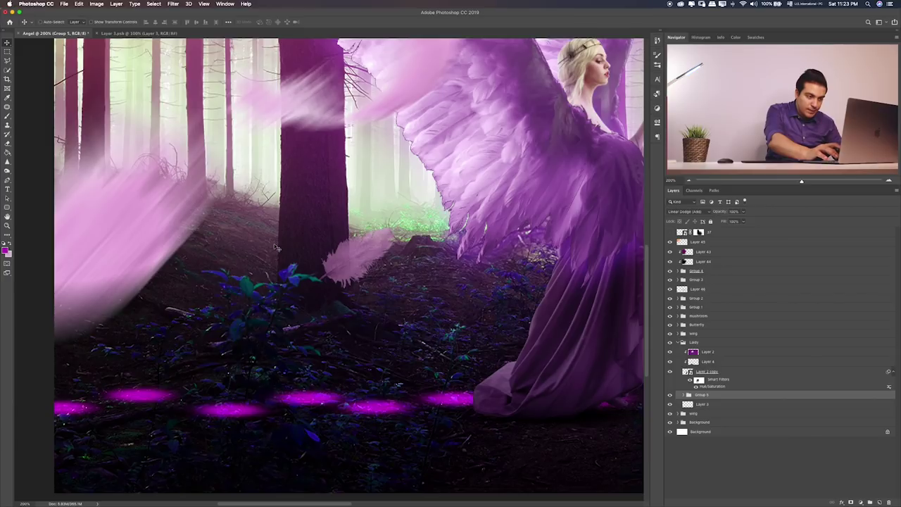
key("shift+plus")
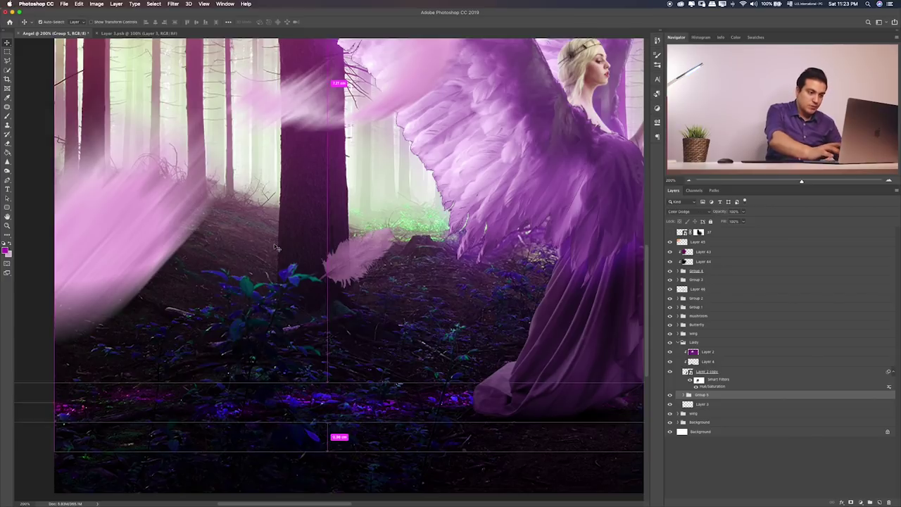
key("ctrl+0")
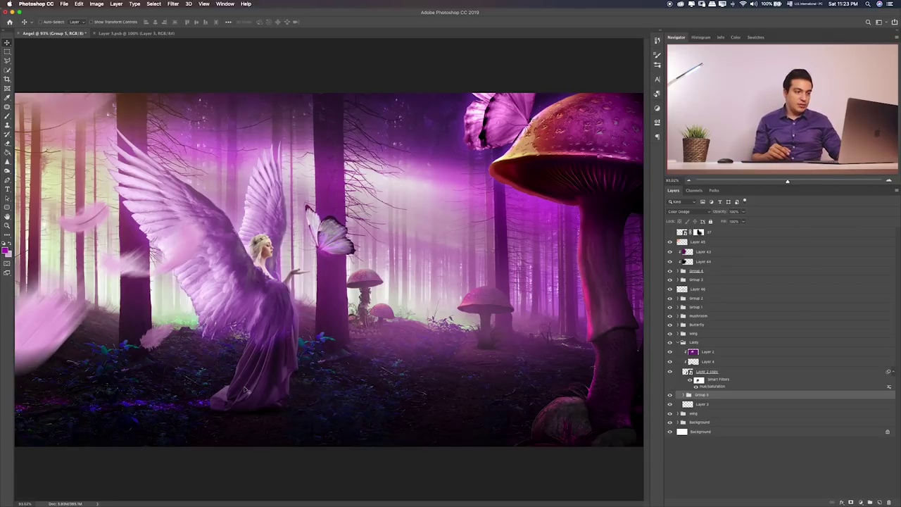
- Add Layer 48 at the top of the Lists group above Layer 2 copy
left_click(695, 343)
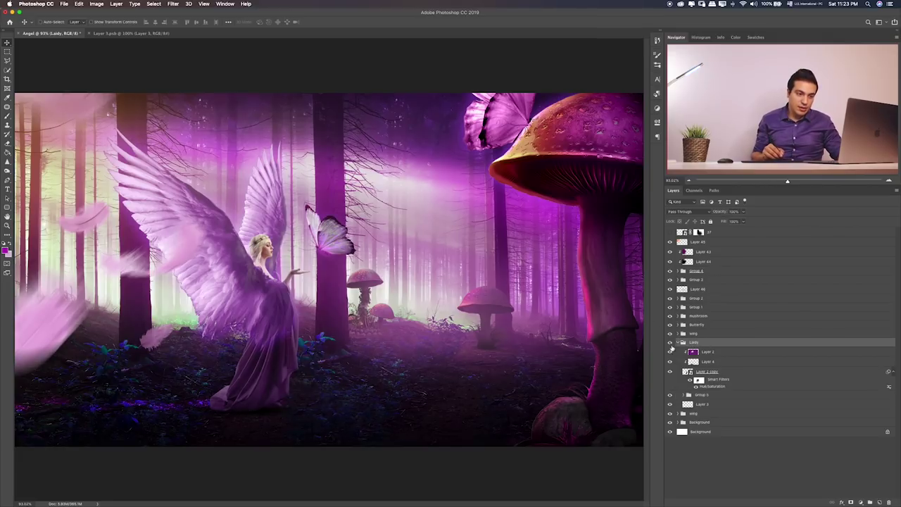
left_click(681, 343)
left_click(670, 343)
left_click(680, 342)
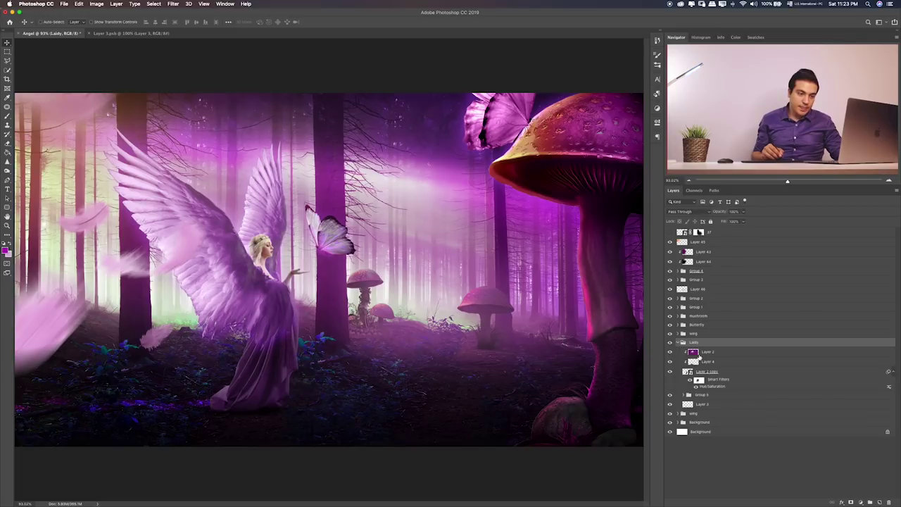
left_click(720, 373)
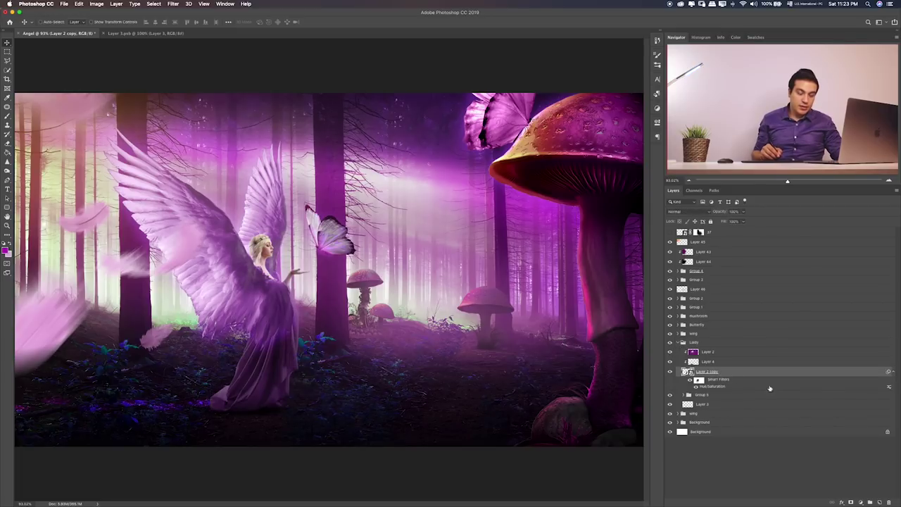
left_click(880, 502)
left_click_drag(720, 371, 725, 353)
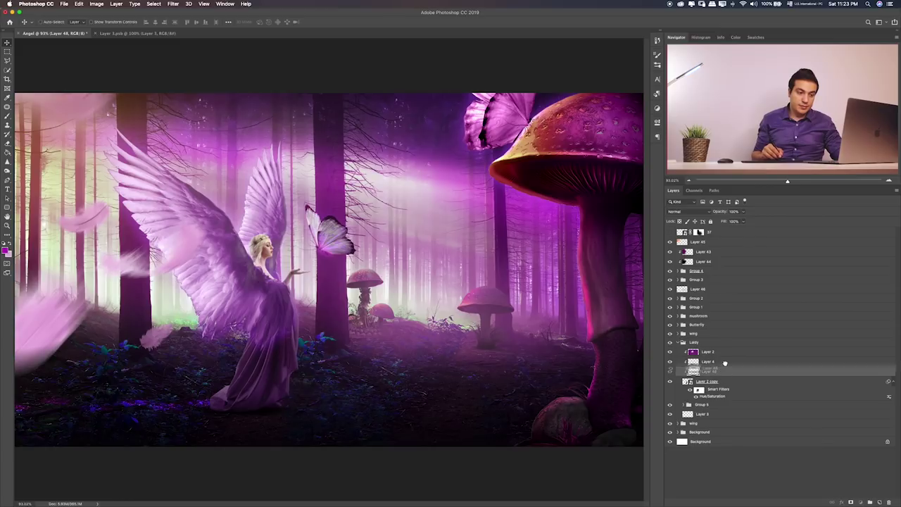
- Paint purple over the angel's hand on Layer 48, undoing a stroke on the hair
key("b")
left_click(258, 246)
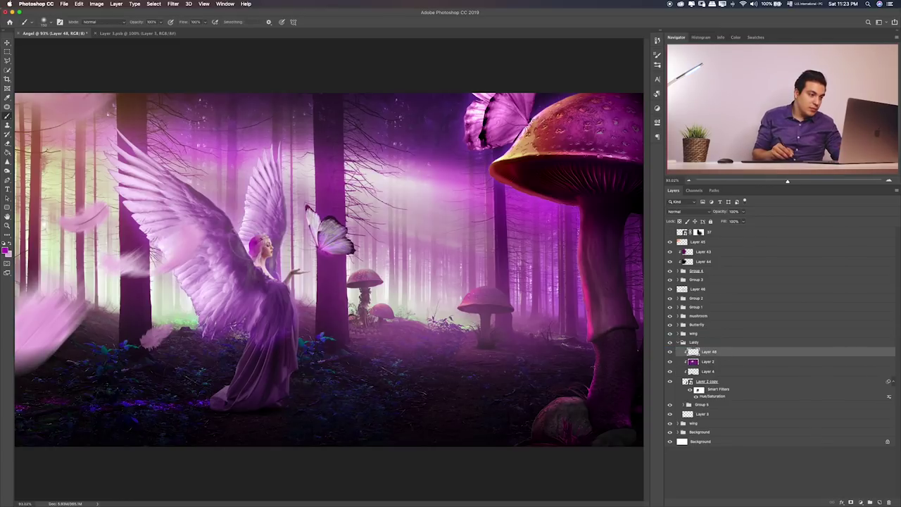
key("ctrl+z")
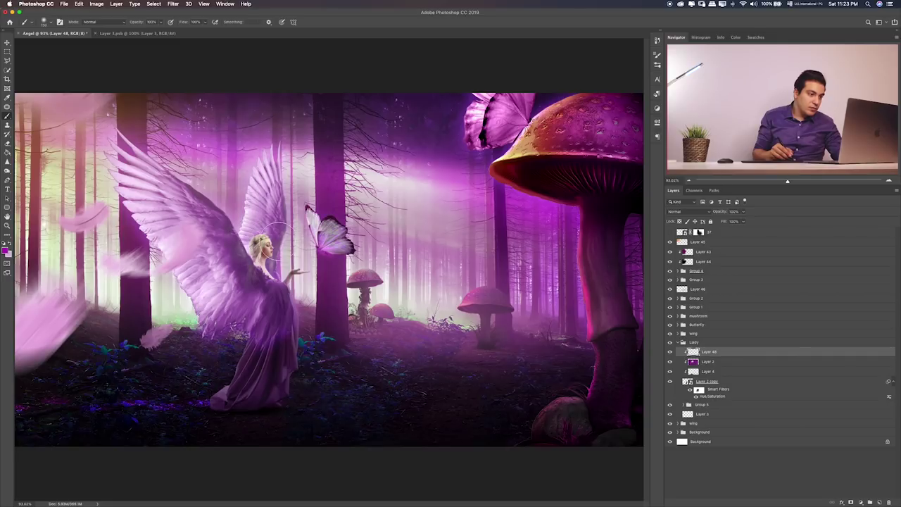
key("ctrl+plus")
key("ctrl+plus")
key("ctrl+plus")
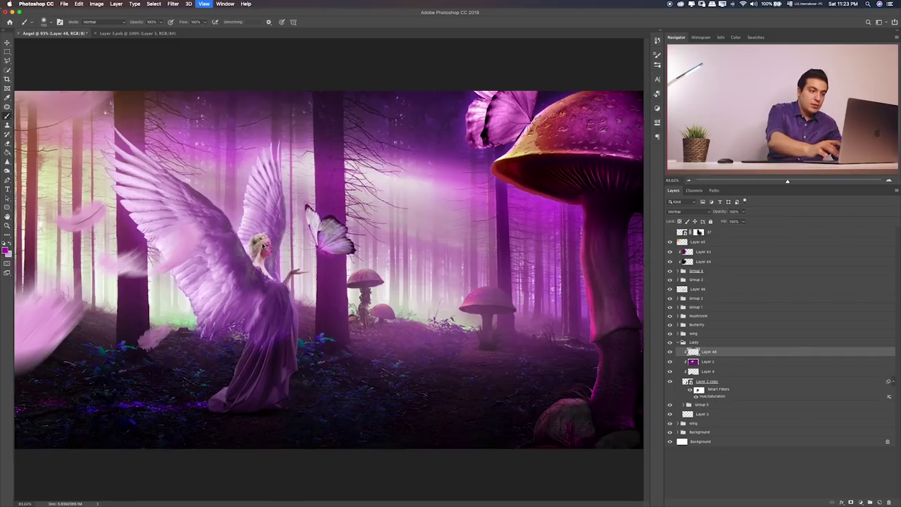
key("ctrl+plus")
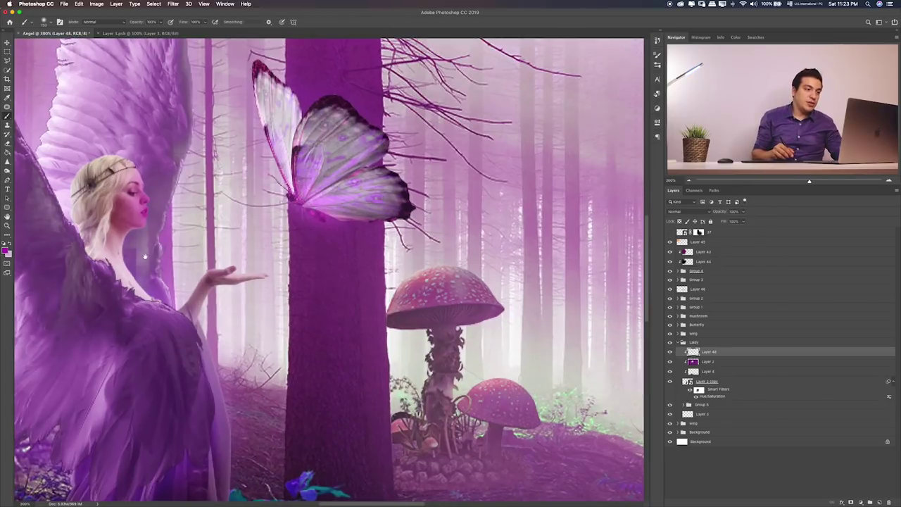
scroll(144, 256, "left", 5)
key("v")
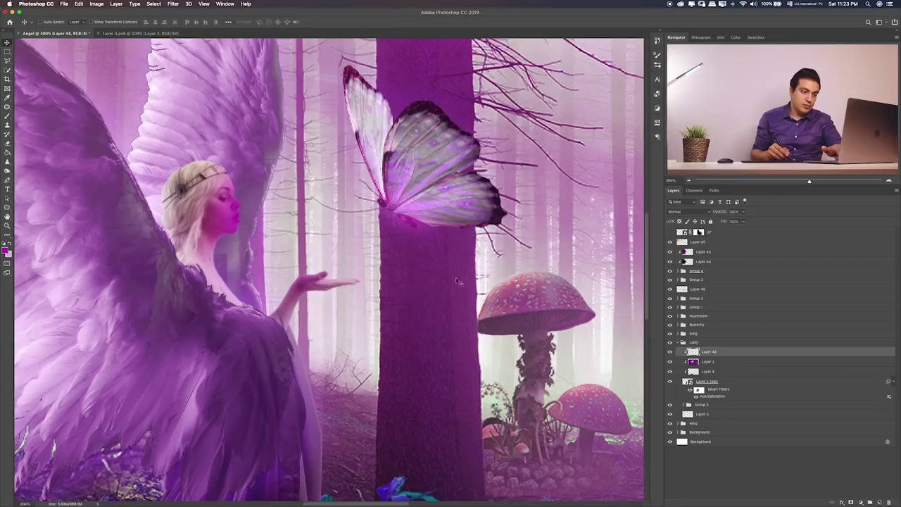
key("b")
left_click(328, 271)
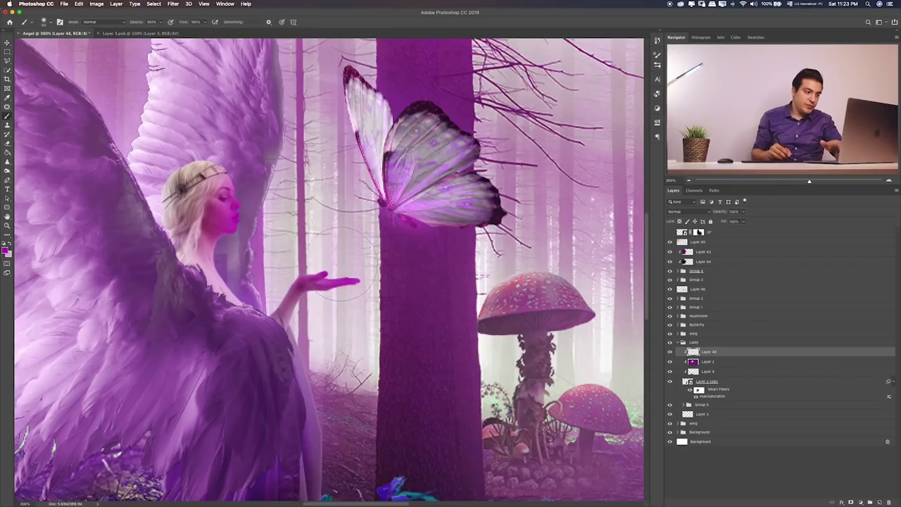
- Cycle Layer 48 through Soft Light, Hard Light and Hue, settling on Color blending
key("v")
key("shift+plus")
key("shift+plus")
key("shift+plus")
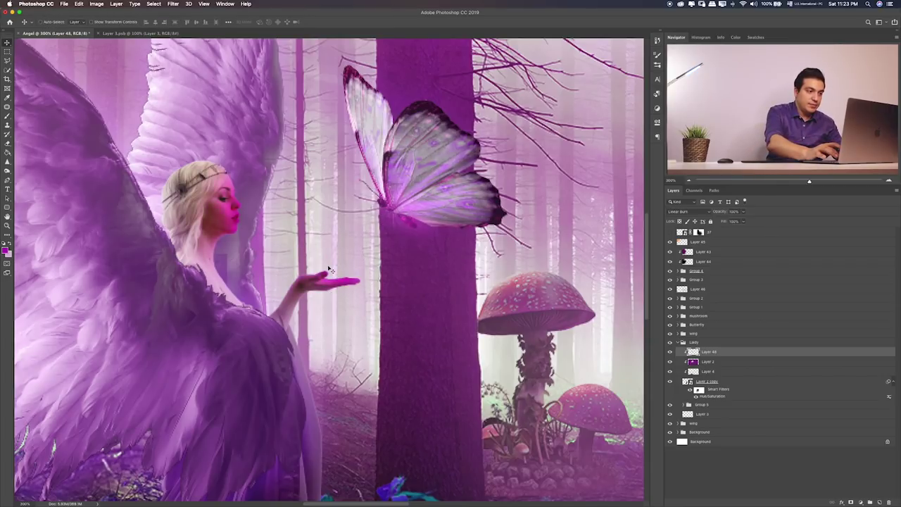
key("shift+plus")
key("shift+plus")
key("shift+plus")
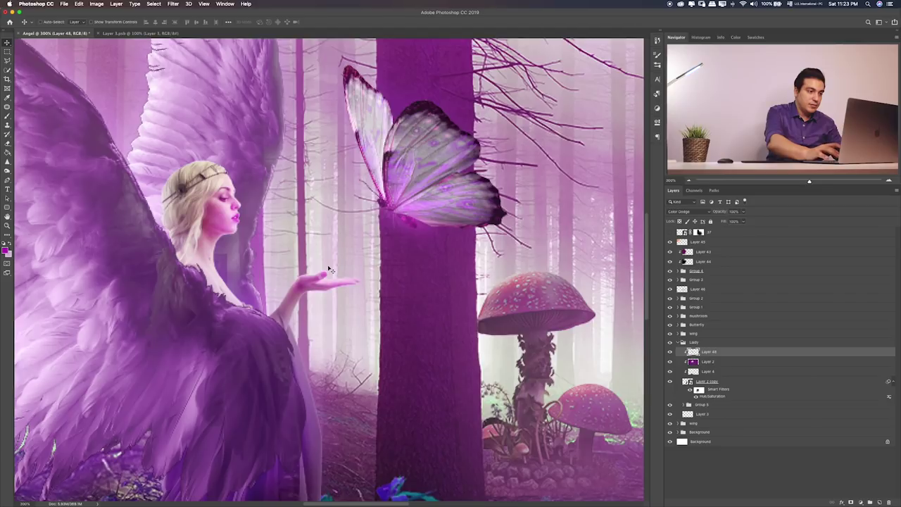
key("shift+plus")
key("shift+plus")
key("shift+plus")
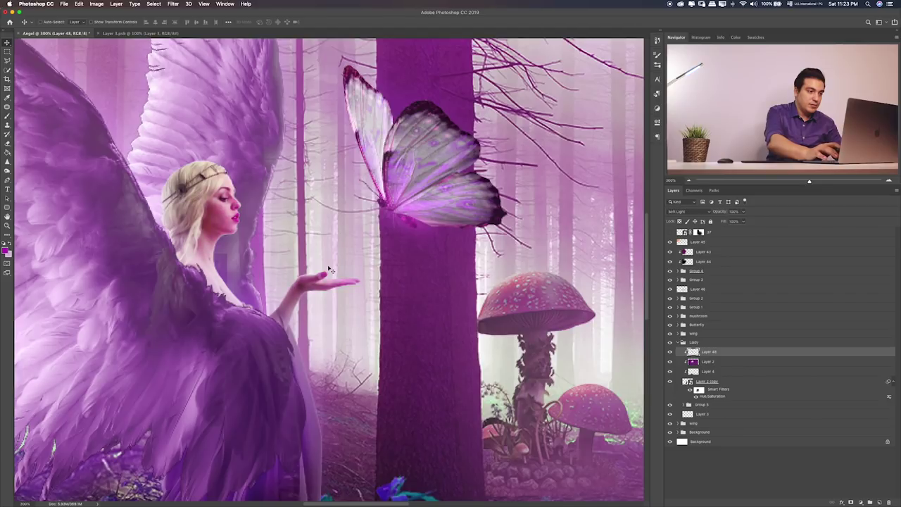
key("shift+plus")
key("shift+plus")
key("shift+plus")
key("shift+plus")
key("shift+plus")
key("shift+plus")
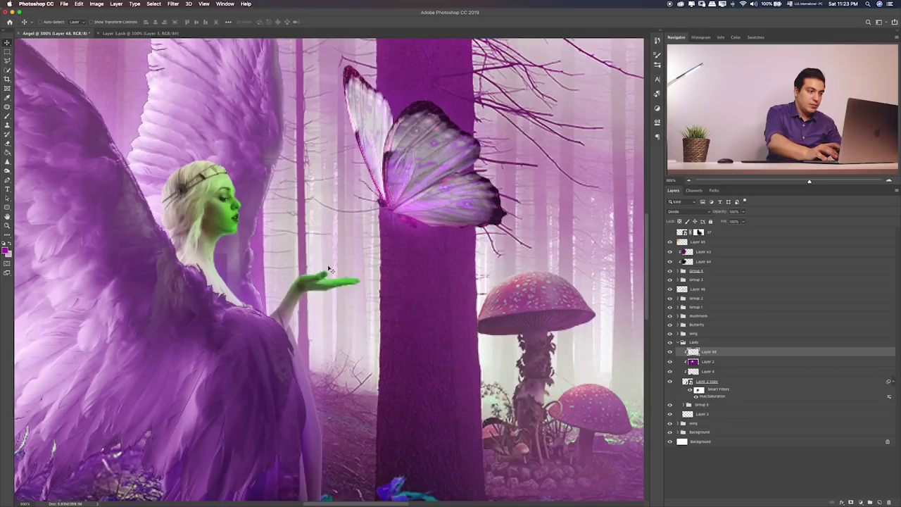
key("shift+plus")
key("shift+plus")
key("shift+plus")
key("shift+plus")
key("shift+plus")
key("shift+plus")
key("shift+plus")
key("shift+plus")
key("shift+plus")
key("shift+plus")
key("shift+plus")
key("shift+plus")
key("shift+plus")
key("shift+plus")
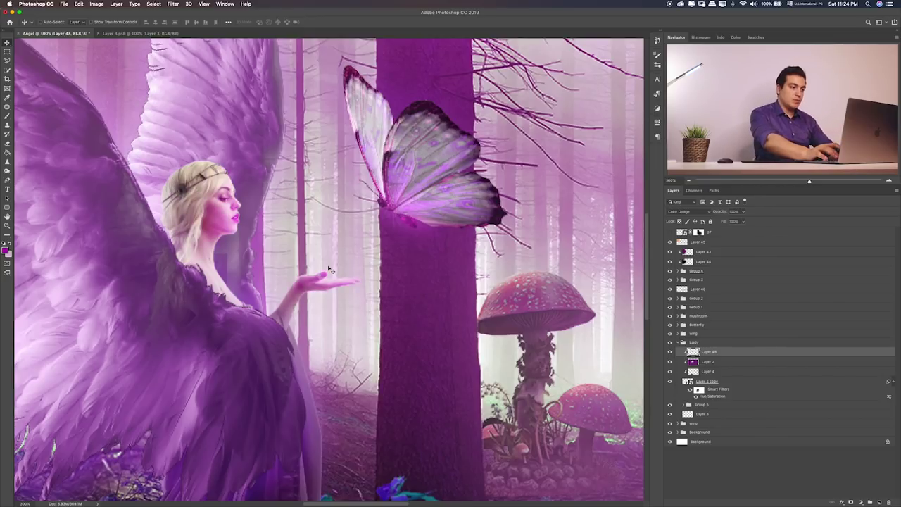
key("shift+plus")
key("shift+plus")
key("shift+plus")
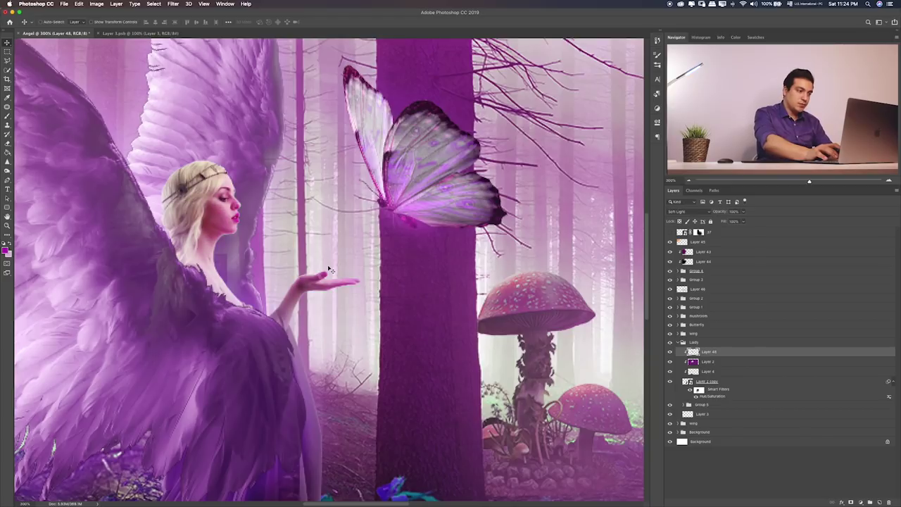
key("shift+plus")
key("shift+minus")
key("shift+plus")
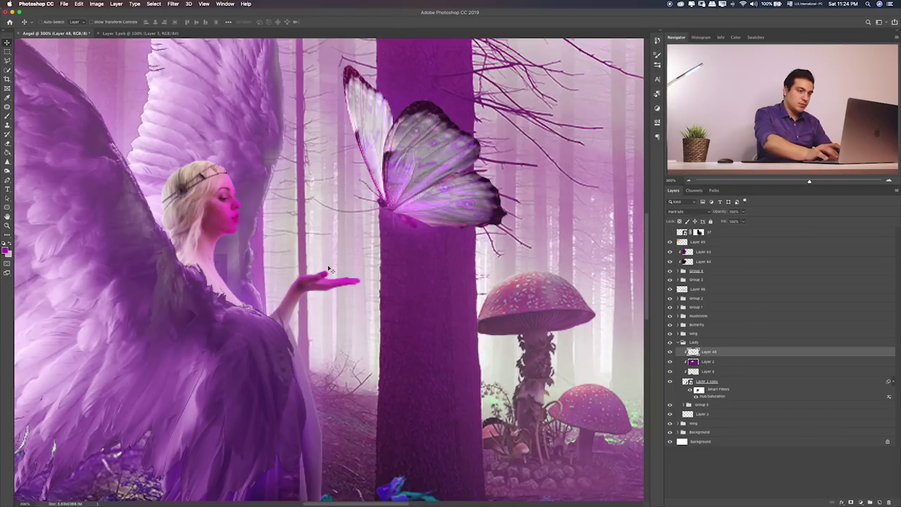
key("shift+plus")
key("shift+plus")
key("shift+plus")
key("shift+plus")
key("shift+plus")
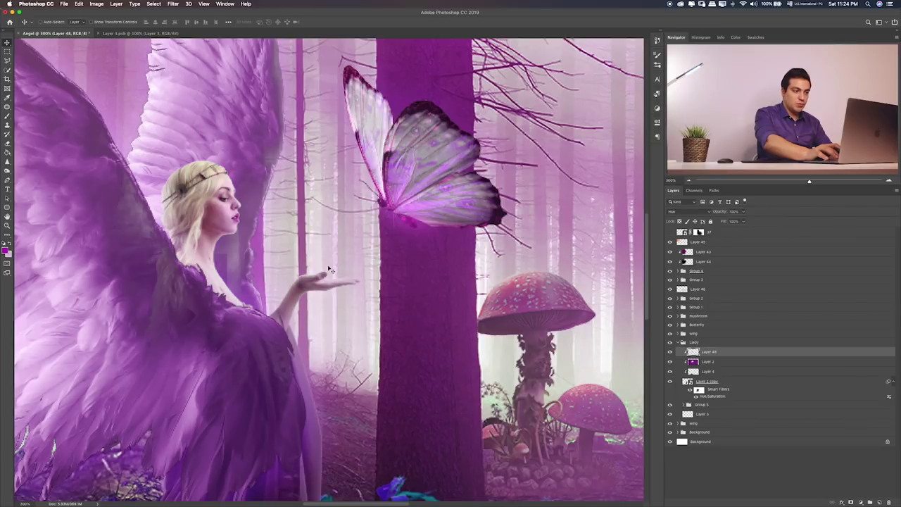
key("shift+plus")
key("shift+minus")
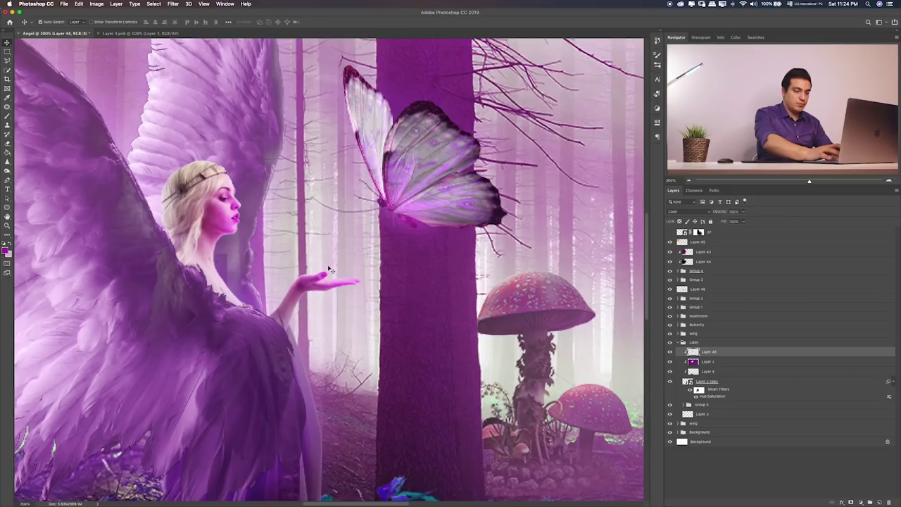
key("ctrl+0")
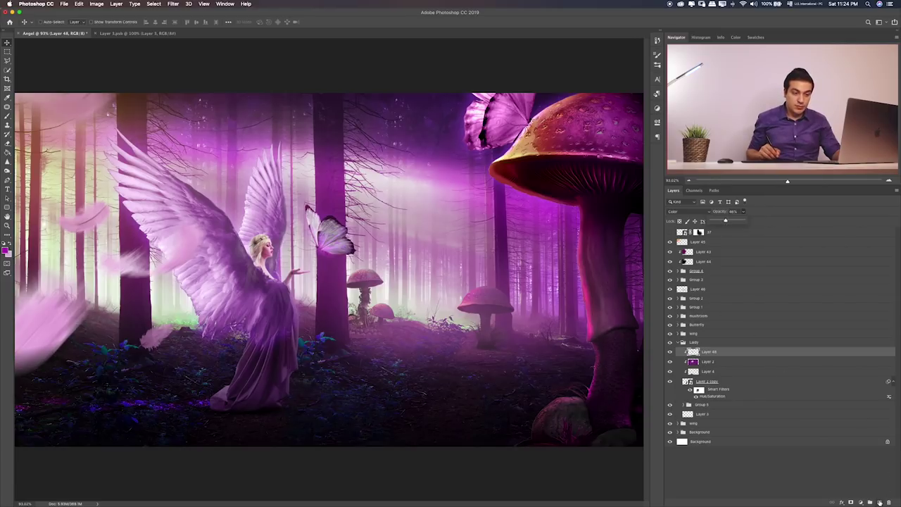
- Paint a purple glow near the angel's hand on a new layer blended in Color Dodge
left_click(879, 502)
key("b")
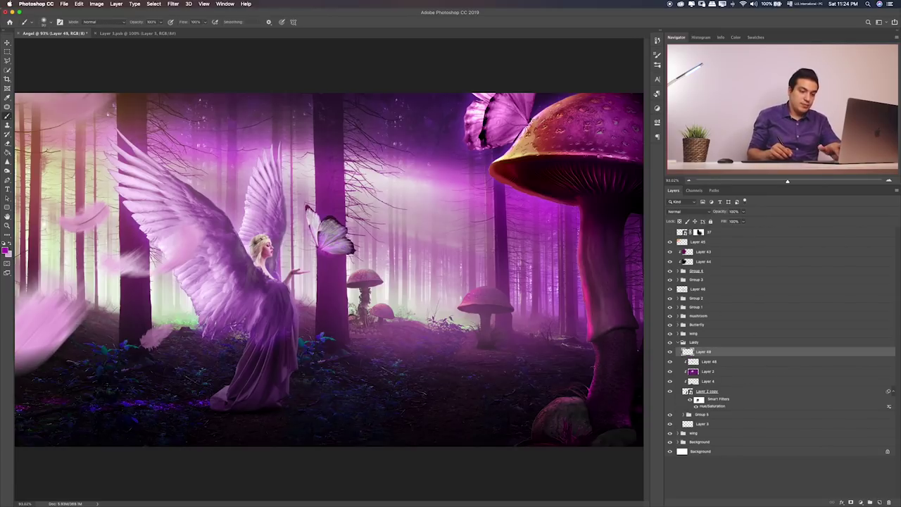
left_click_drag(320, 268, 296, 239)
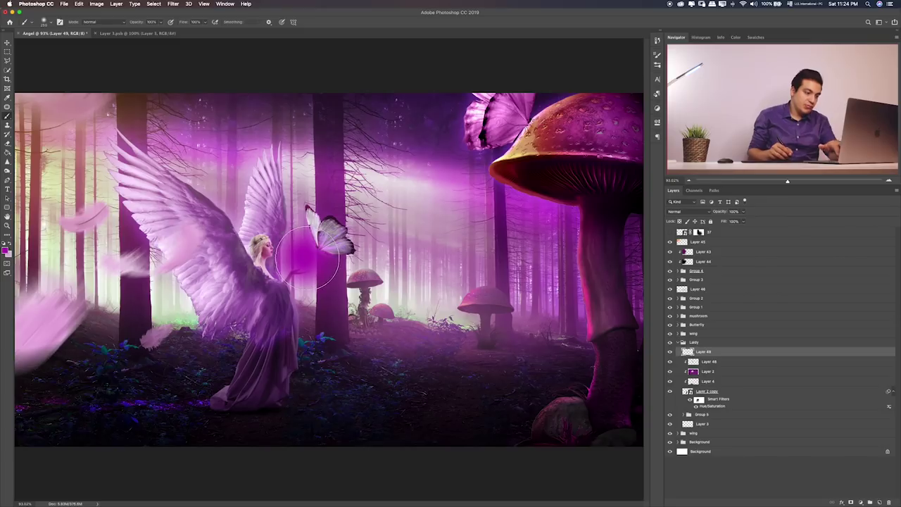
key("v")
key("shift+plus")
key("shift+plus")
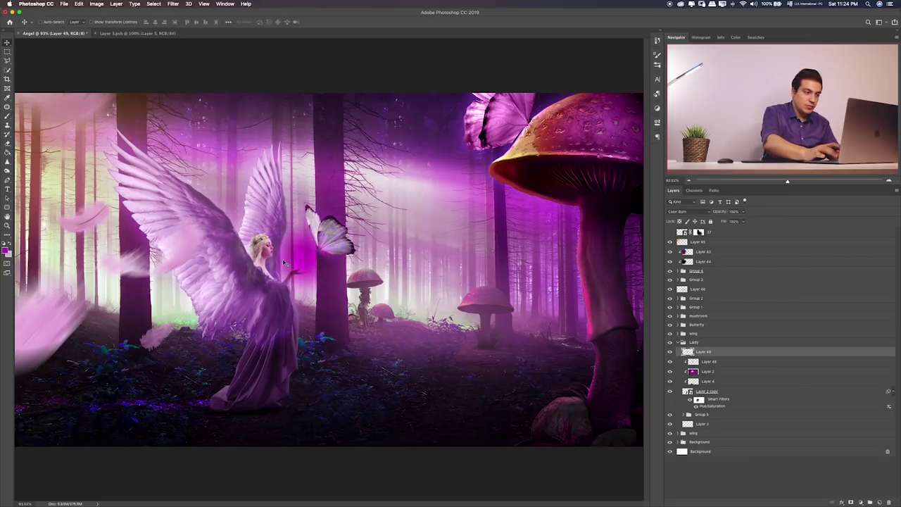
key("shift+plus")
key("shift+plus")
key("shift+plus")
key("shift+plus")
key("shift+plus")
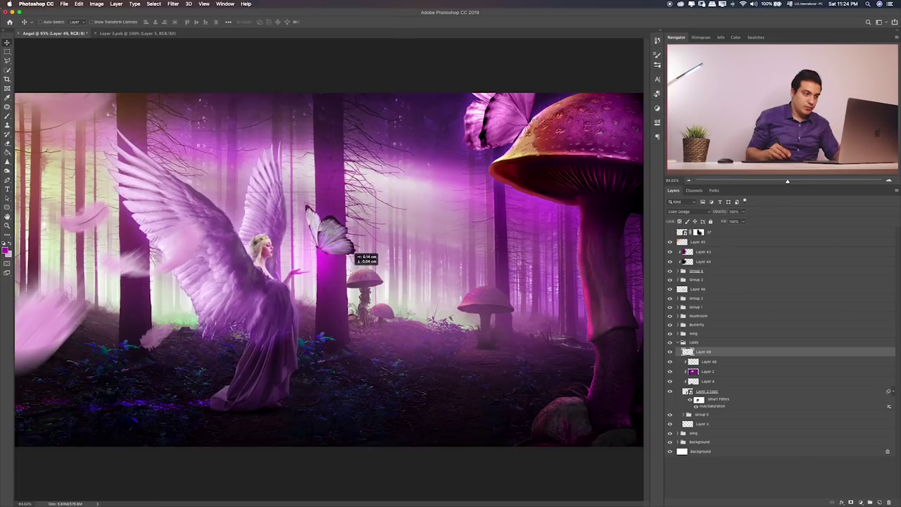
- Lower the glow layer to 64% opacity and collapse the Lady group
left_click(744, 212)
left_click(732, 221)
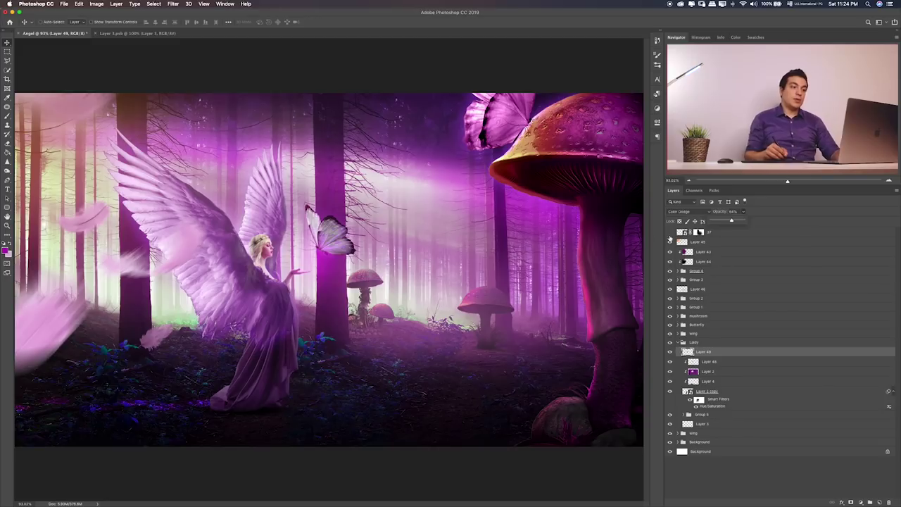
left_click(7, 52)
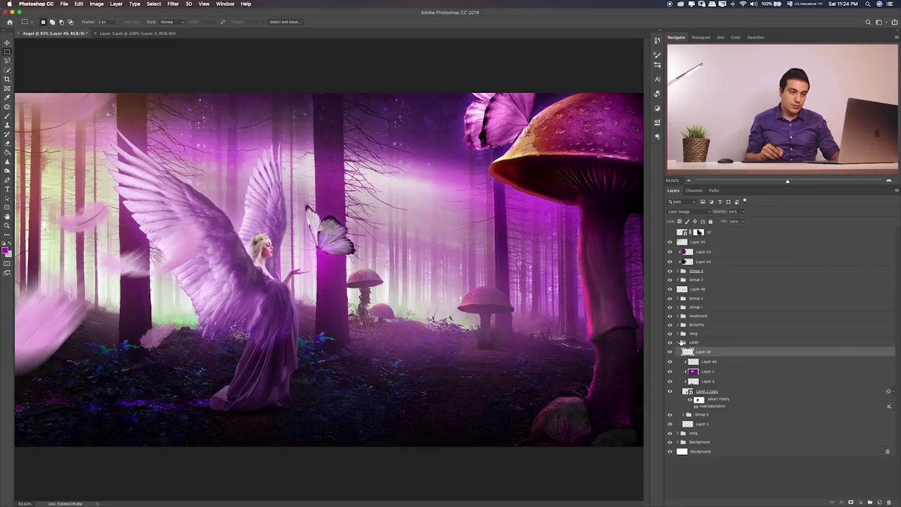
left_click(682, 342)
left_click(680, 342)
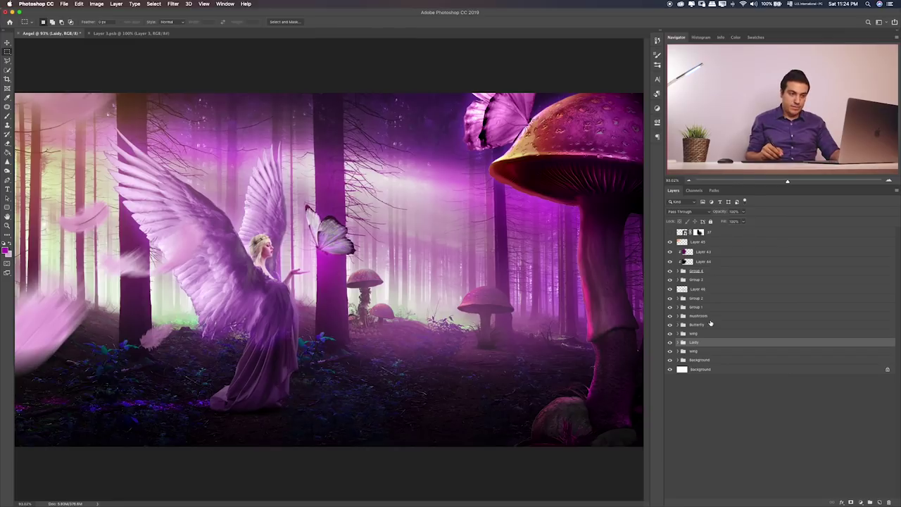
- Preview the source images in the Finder folder, ending on the frog Layer 68.psb
key("super+Tab")
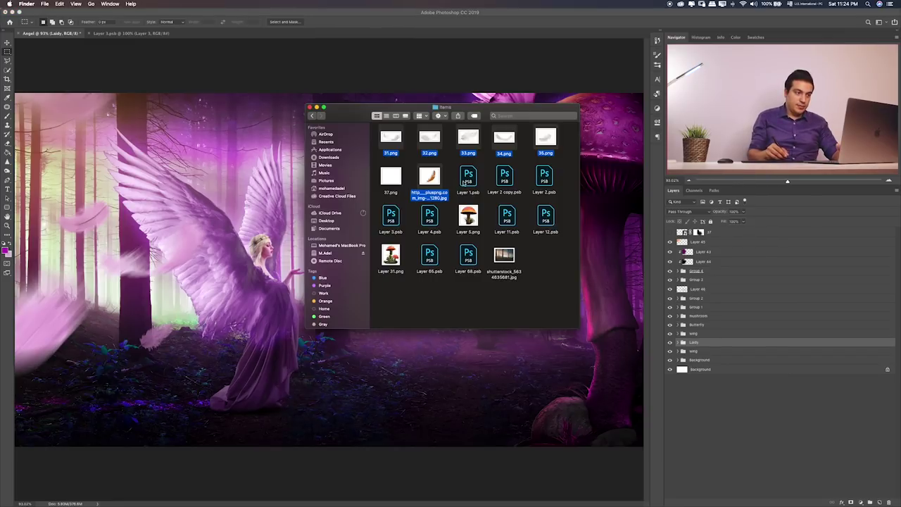
left_click(465, 180)
key("space")
key("Right")
key("Right")
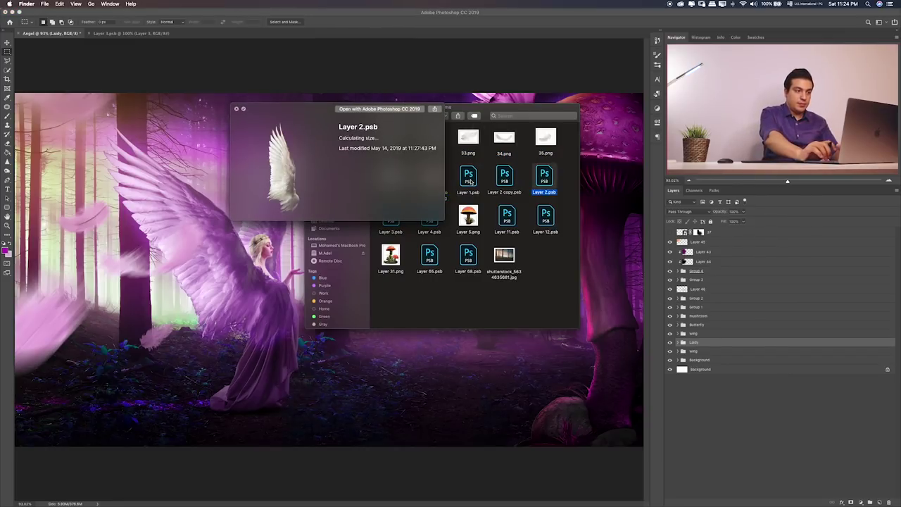
key("Down")
key("Left")
key("Left")
key("Left")
key("Left")
key("Down")
key("Right")
key("Right")
key("Right")
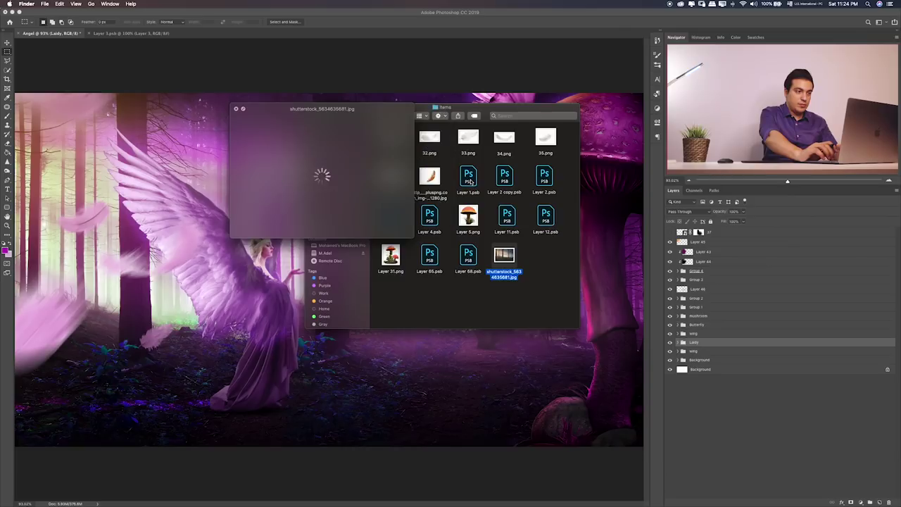
key("Left")
key("Left")
key("space")
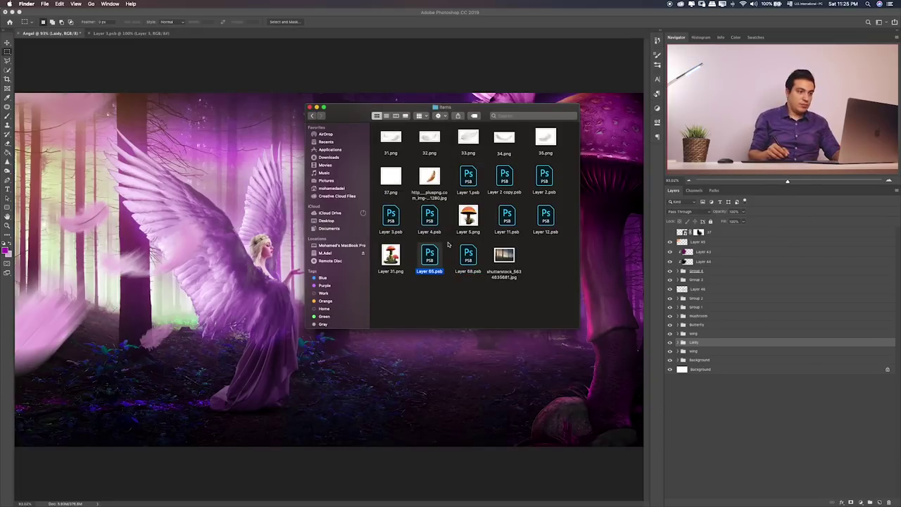
- Open the frog file Layer 68.psb and close the butterfly document opened by mistake
left_click(468, 257)
key("space")
key("space")
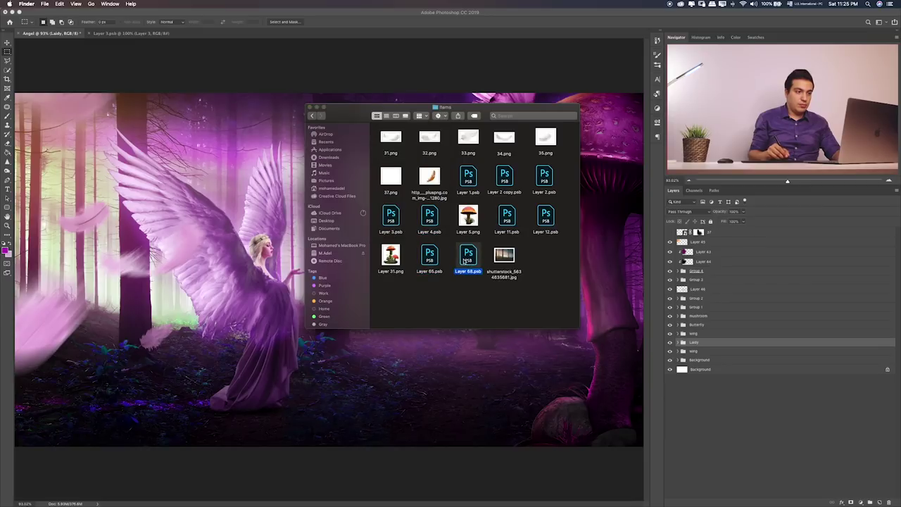
key("super+h")
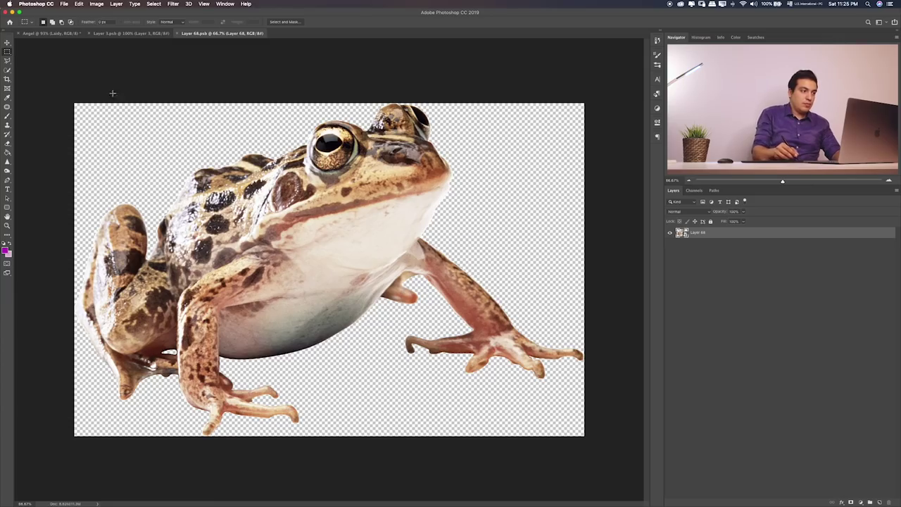
left_click(131, 33)
key("super+w")
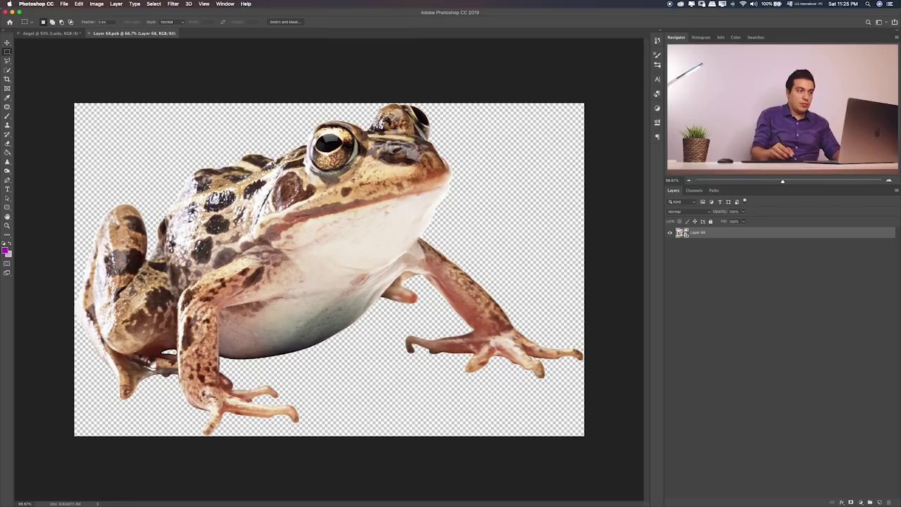
- Preview and open Layer 1.psb, then return to the frog document
key("super+Tab")
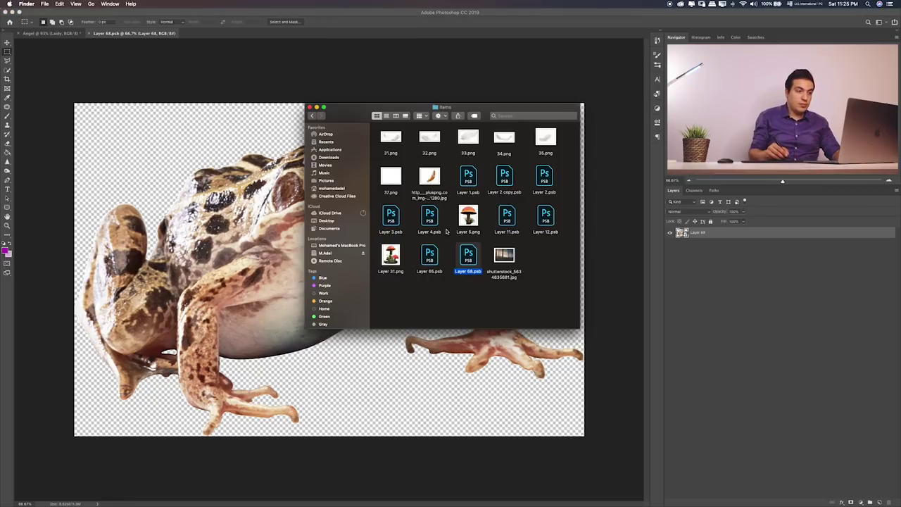
left_click(470, 176)
key("space")
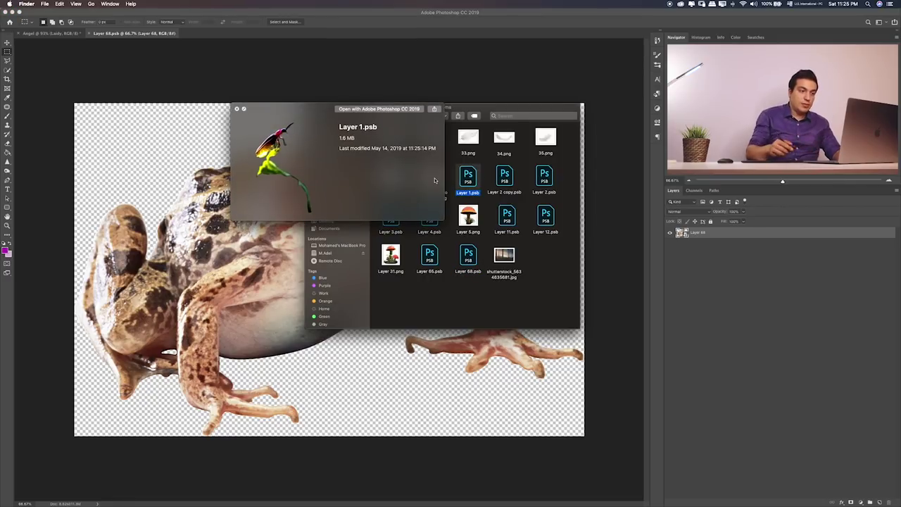
key("space")
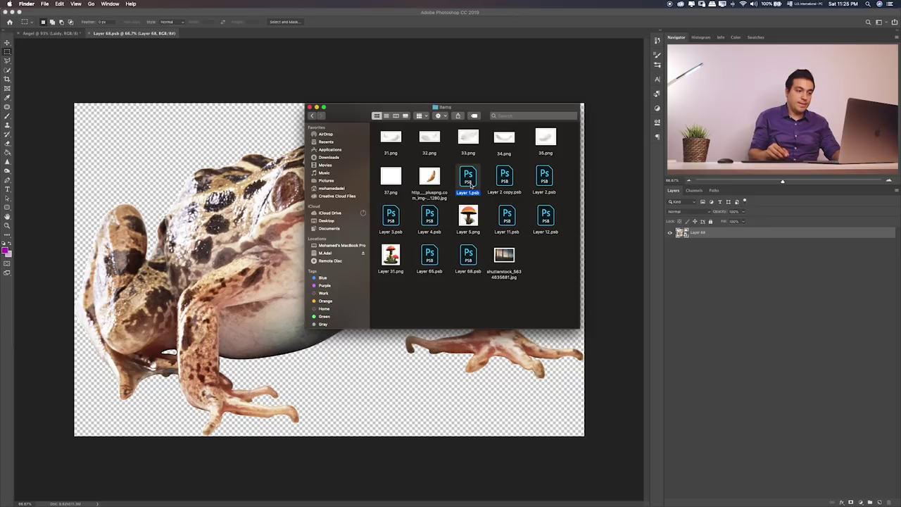
double_click(470, 182)
left_click(153, 34)
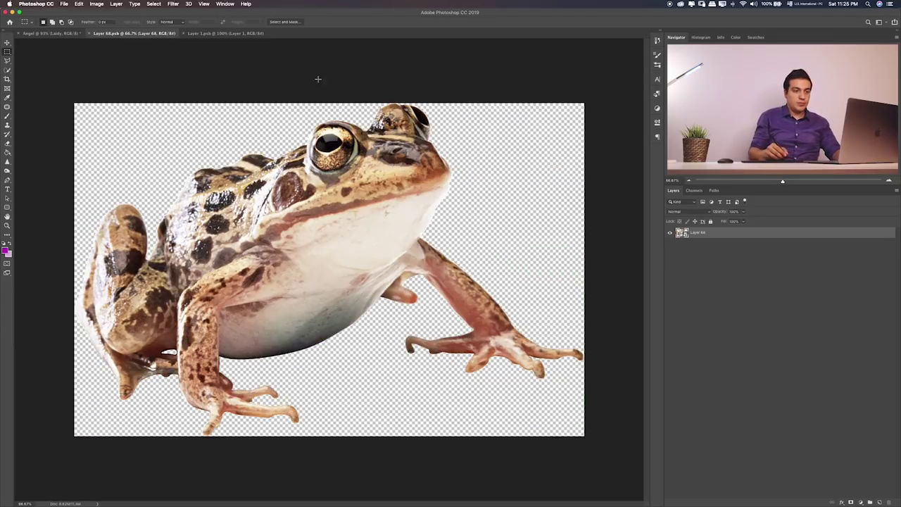
- Drag the frog into the angel composite and scale it small near the angel's feet
key("v")
mouse_move(348, 218)
left_mouse_down()
mouse_move(56, 33)
mouse_move(484, 207)
left_mouse_up()
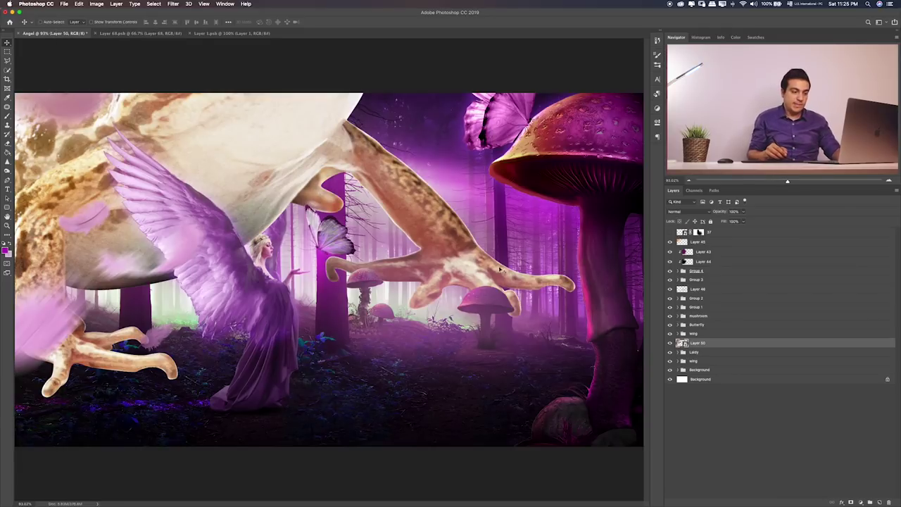
key("ctrl+t")
mouse_move(575, 396)
left_mouse_down()
mouse_move(206, 155)
mouse_move(502, 338)
left_mouse_up()
left_click_drag(445, 304, 521, 354)
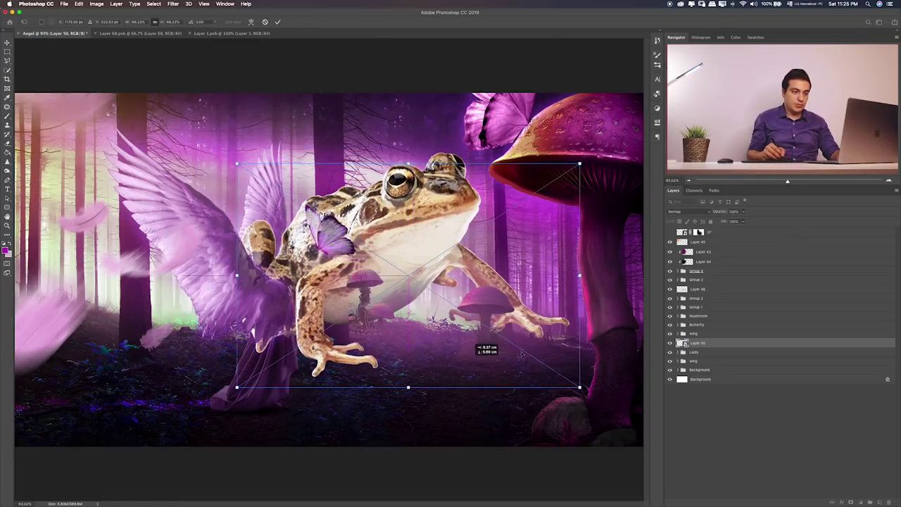
mouse_move(579, 386)
left_mouse_down()
mouse_move(398, 294)
mouse_move(369, 324)
mouse_move(362, 301)
left_mouse_up()
left_click_drag(415, 338, 404, 385)
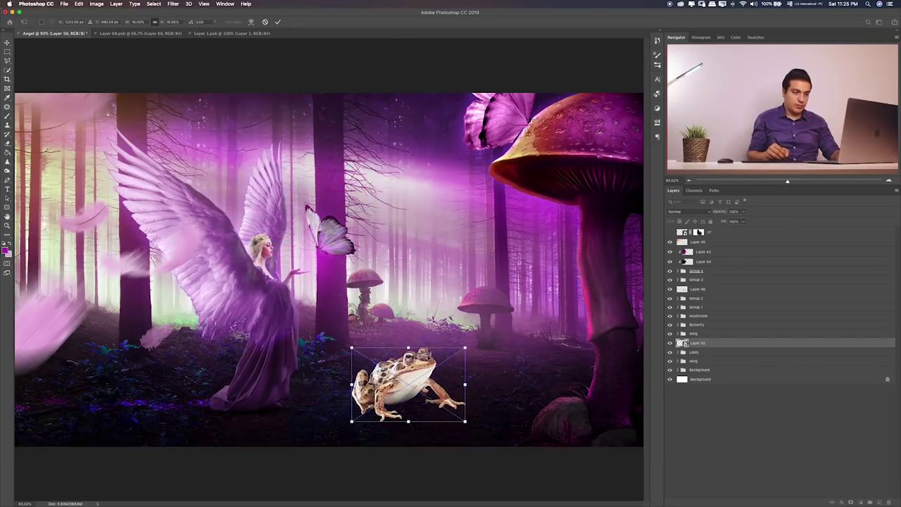
left_click_drag(460, 352, 391, 395)
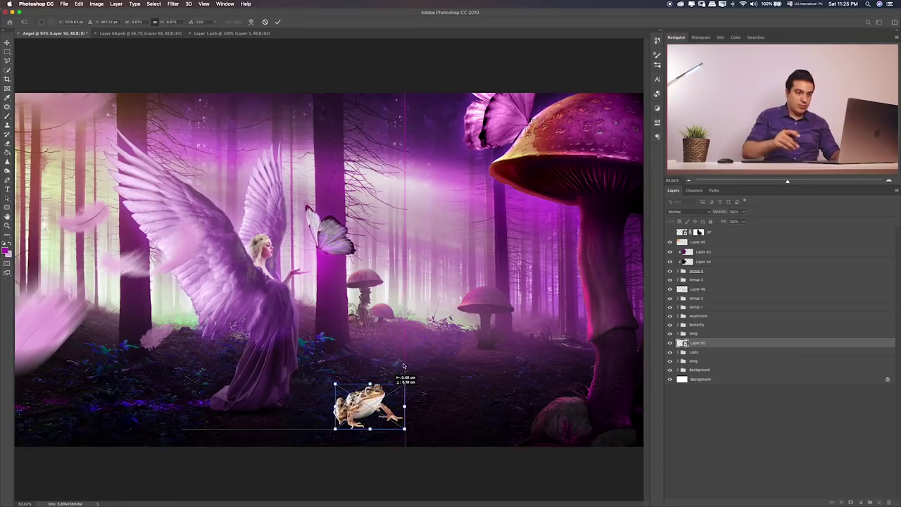
key("Return")
- Raise the frog layer two steps, group it into Group 6, and select Layer 50
key("ctrl+bracketright")
key("ctrl+bracketright")
key("ctrl+bracketright")
key("ctrl+bracketright")
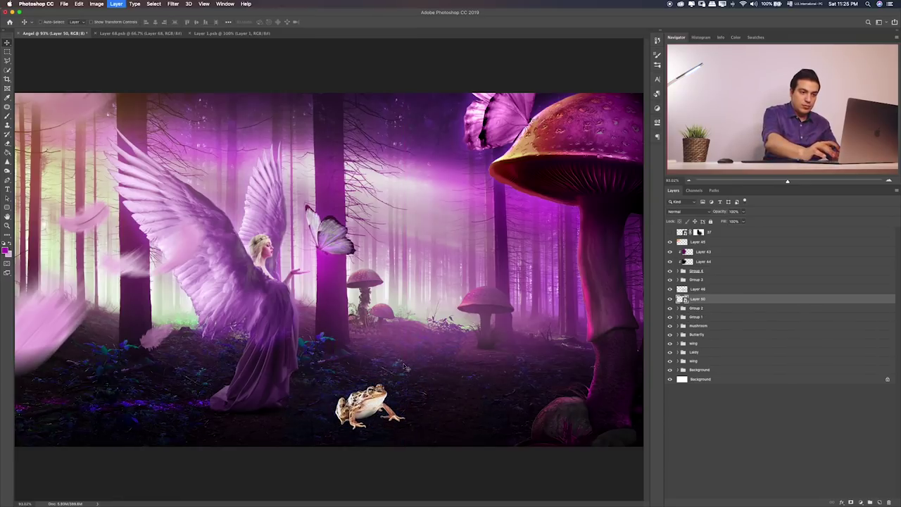
key("ctrl+bracketright")
key("ctrl+bracketright")
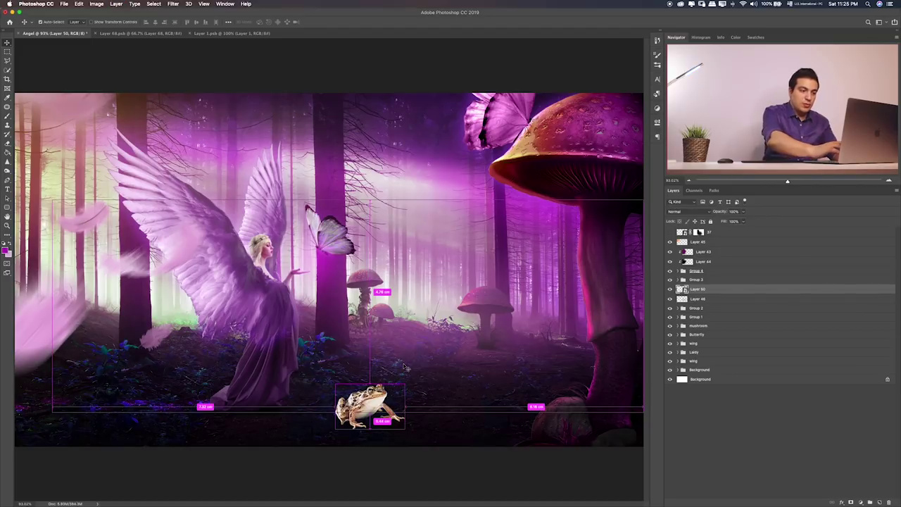
key("ctrl+g")
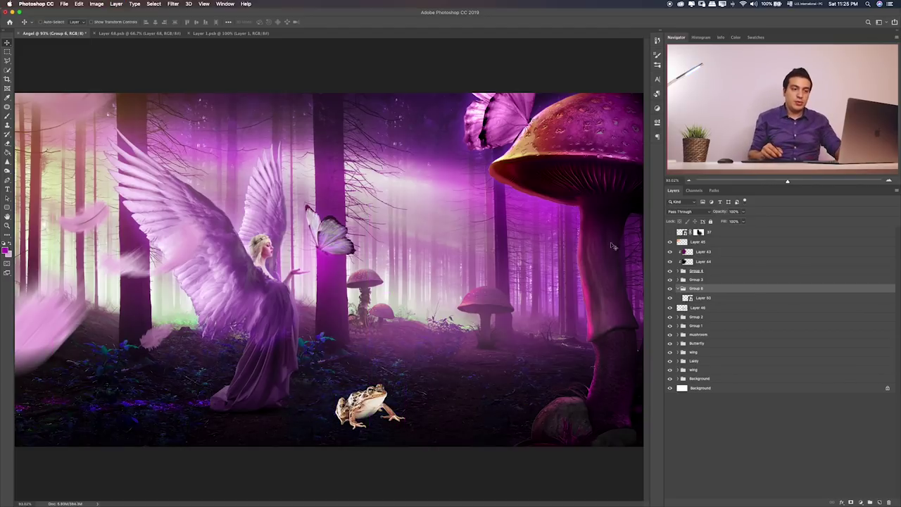
left_click(719, 298)
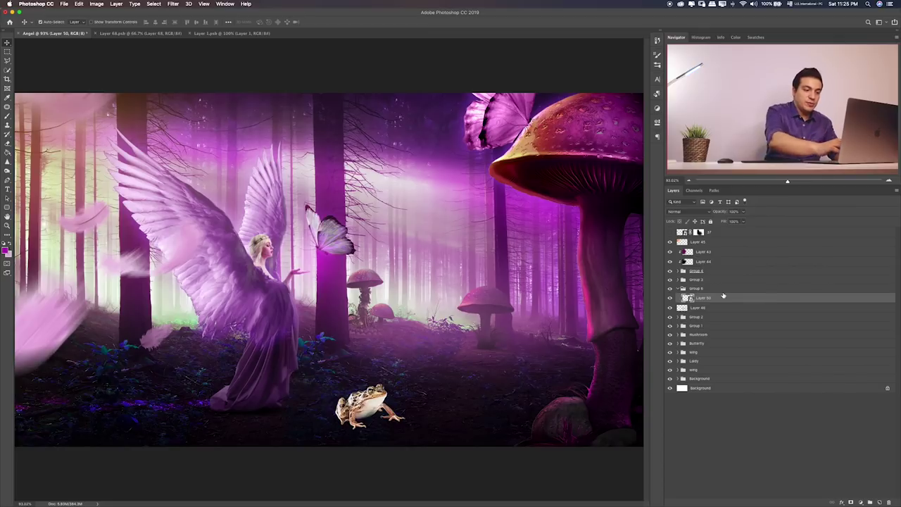
- Apply Hue/Saturation to the frog with Lightness -27 and Hue -62
key("ctrl+u")
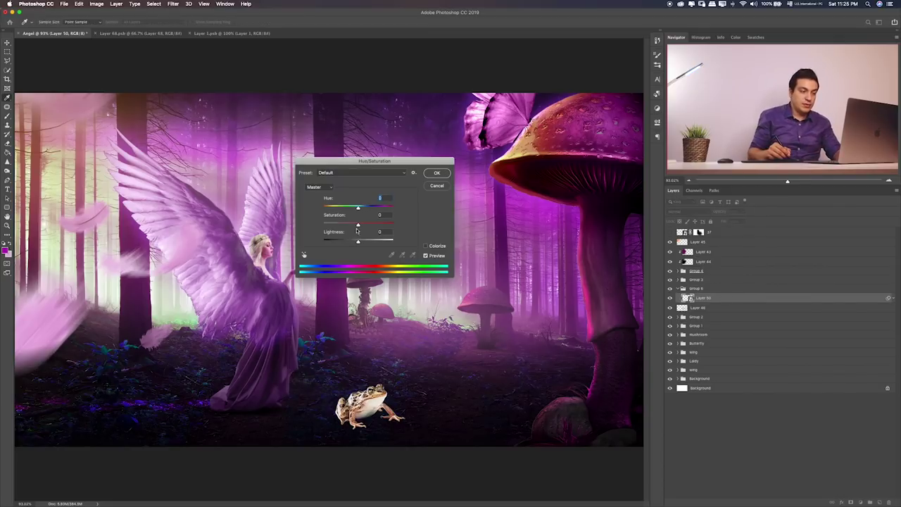
left_click_drag(352, 243, 336, 238)
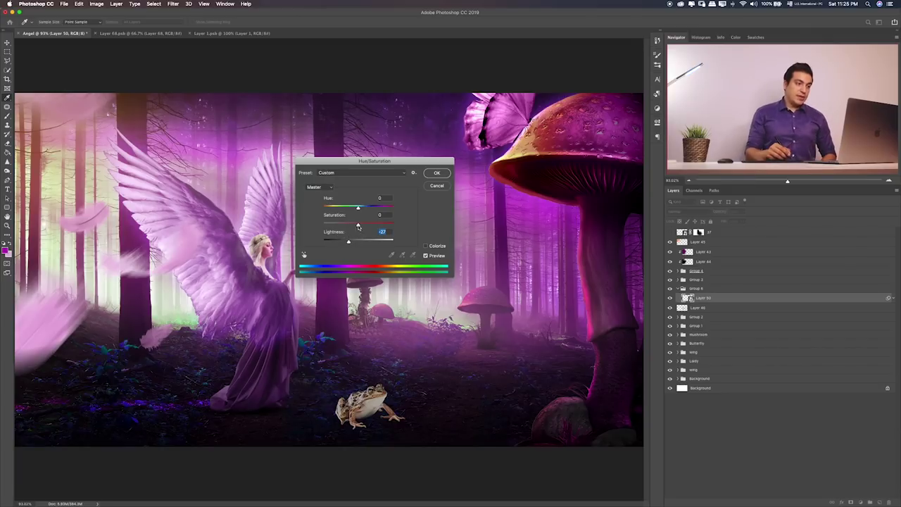
left_click_drag(355, 209, 340, 209)
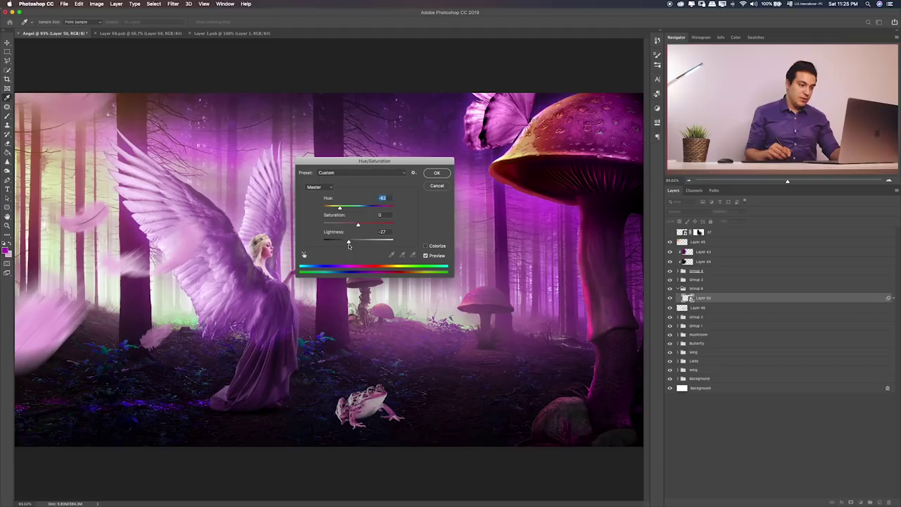
left_click(436, 174)
- Paint the Hue/Saturation filter mask to remove the tint from the frog's body and left side
key("v")
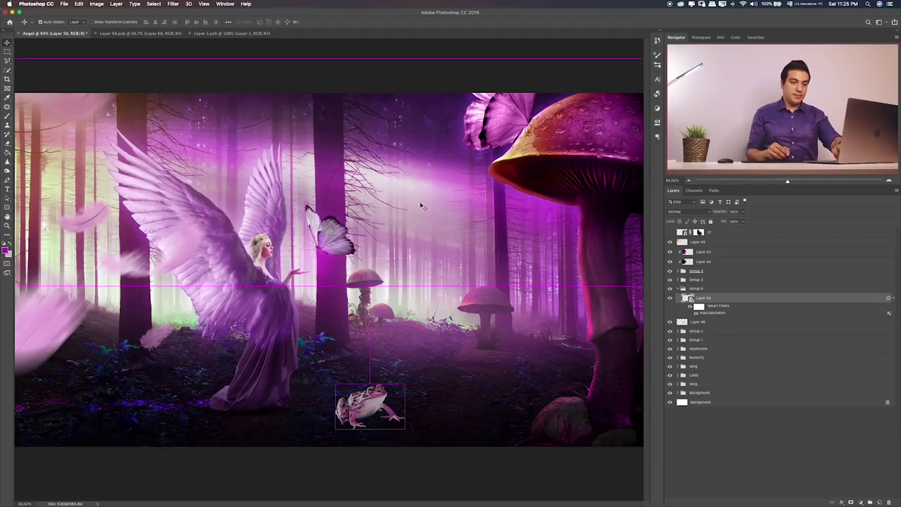
key("super+plus")
key("super+plus")
scroll(376, 258, "down", 5)
scroll(376, 258, "down", 3)
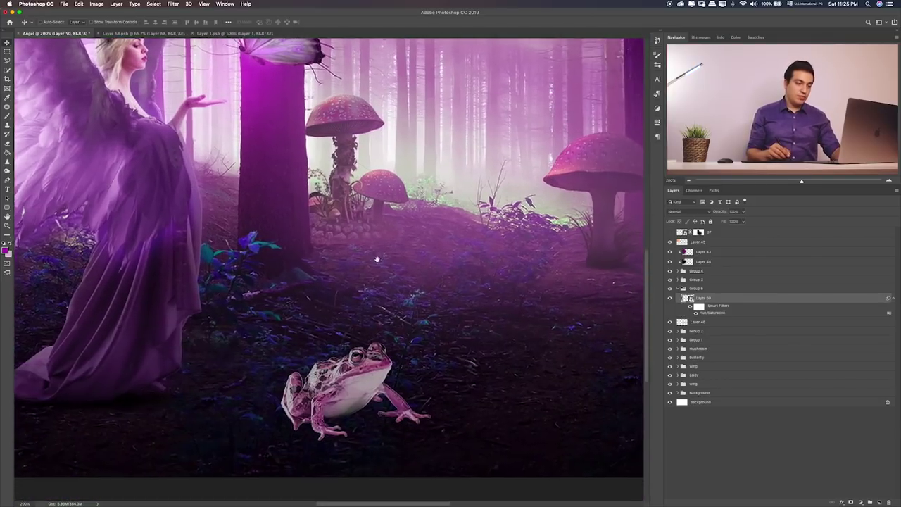
key("b")
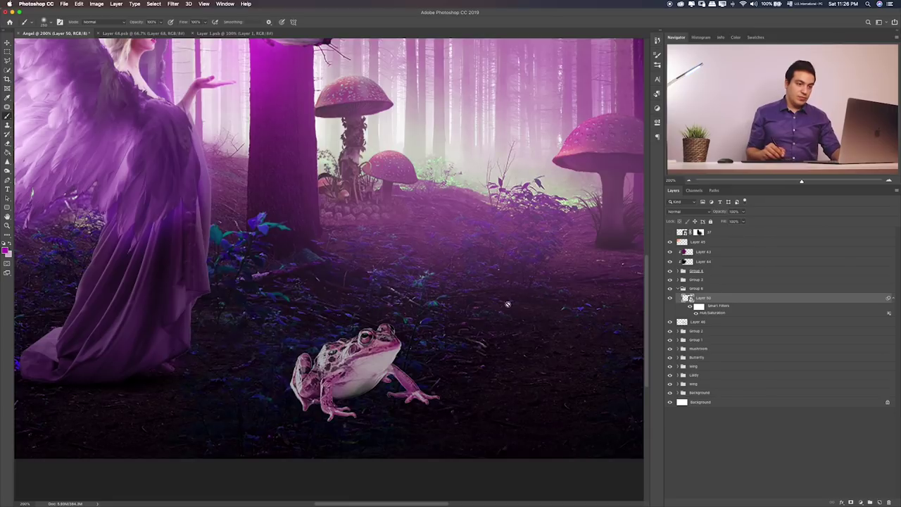
double_click(696, 307)
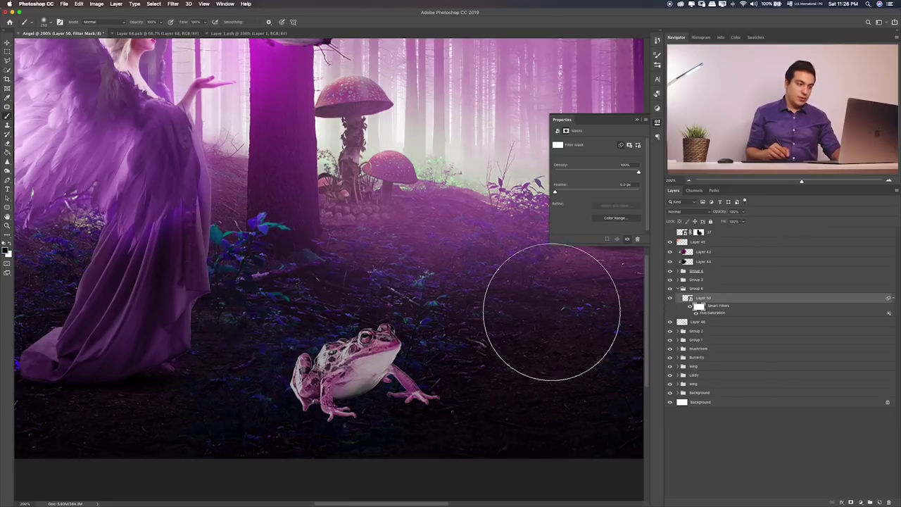
mouse_move(364, 298)
left_mouse_down()
mouse_move(324, 317)
mouse_move(366, 366)
left_mouse_up()
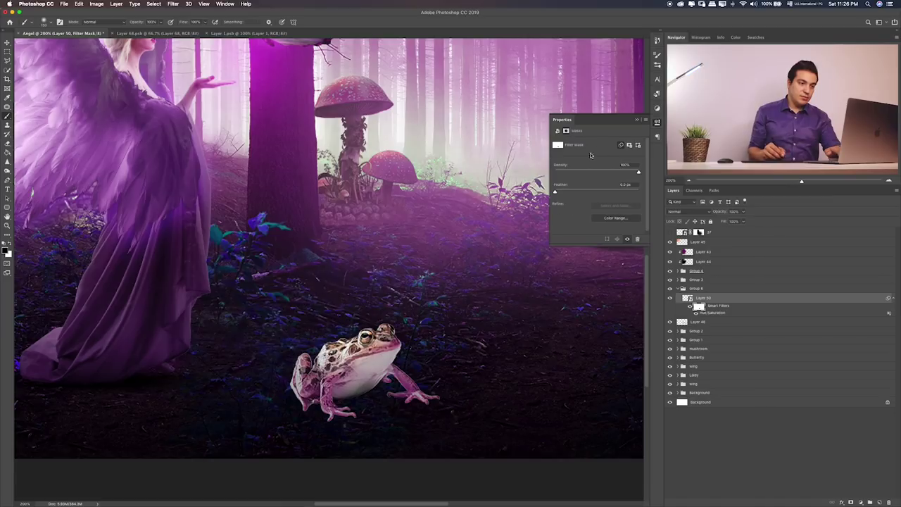
left_click(637, 121)
mouse_move(315, 338)
left_mouse_down()
mouse_move(292, 372)
mouse_move(321, 322)
left_mouse_up()
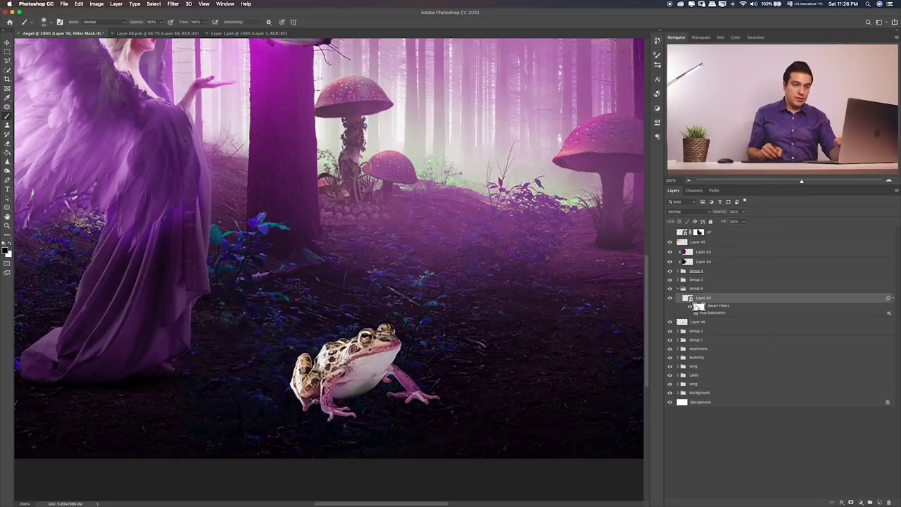
- Add Layer 51 clipped to the frog and paint near-black shading over its lower body
left_click(879, 502)
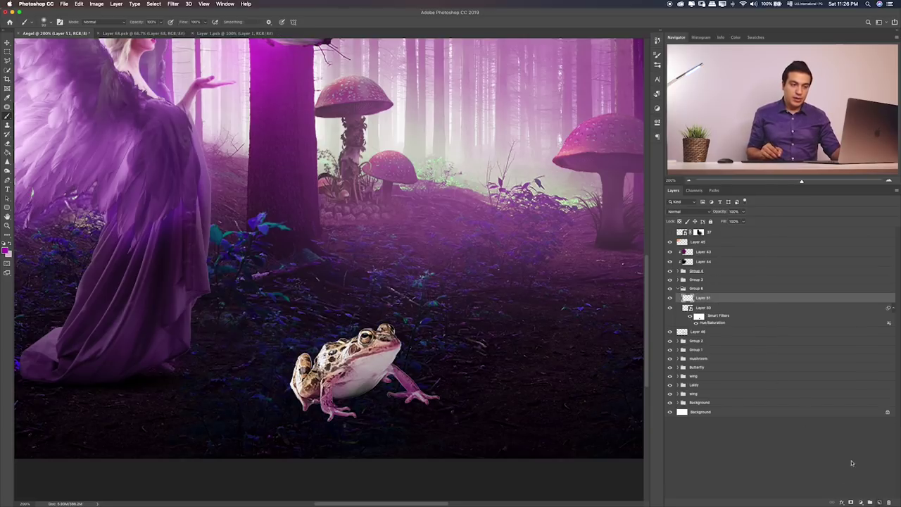
left_click_drag(737, 307, 741, 301)
left_click(741, 301, "alt")
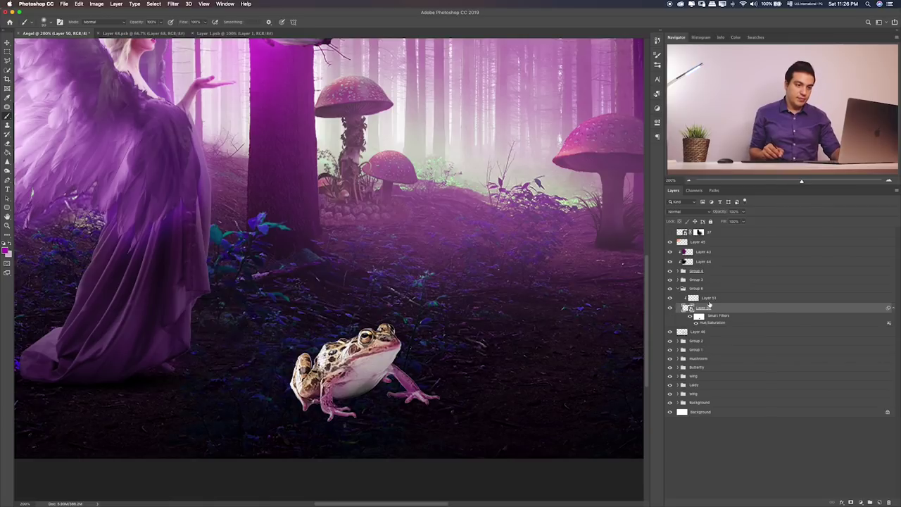
left_click(708, 299)
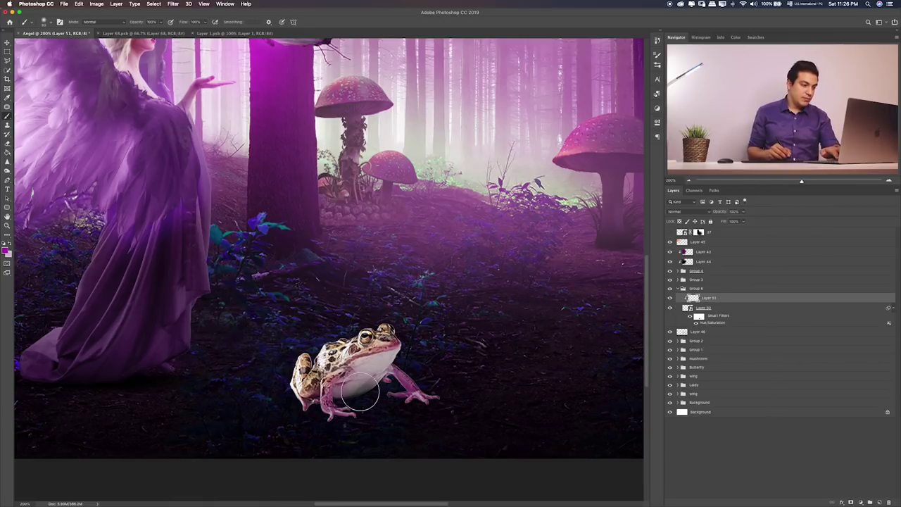
left_click(7, 252)
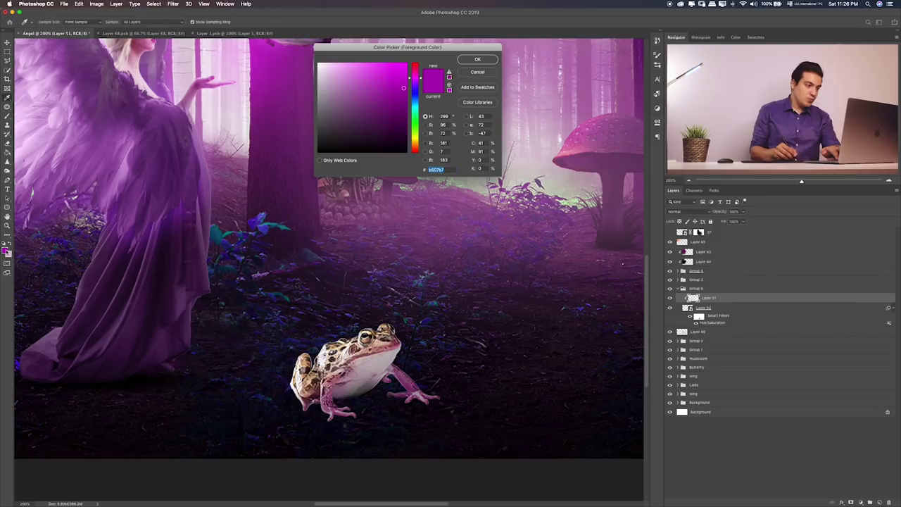
left_click(308, 156)
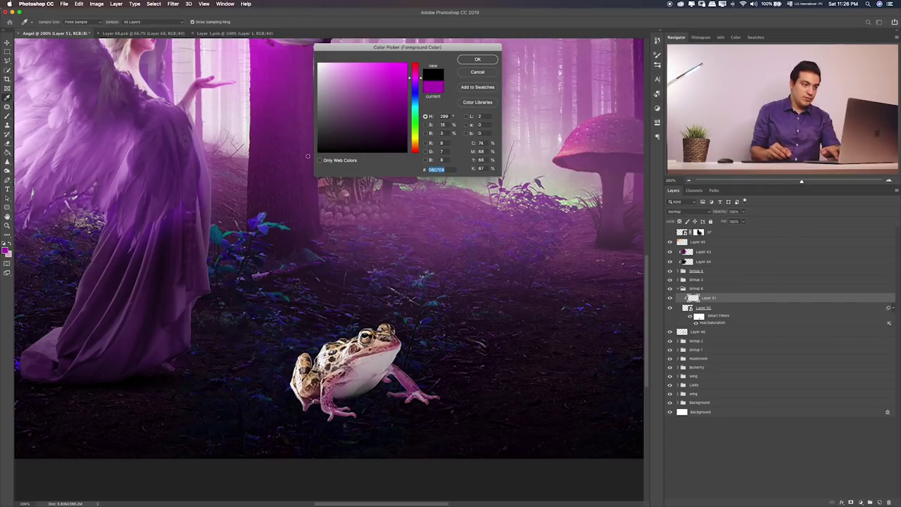
left_click(478, 61)
mouse_move(426, 386)
left_mouse_down()
mouse_move(302, 415)
mouse_move(422, 388)
left_mouse_up()
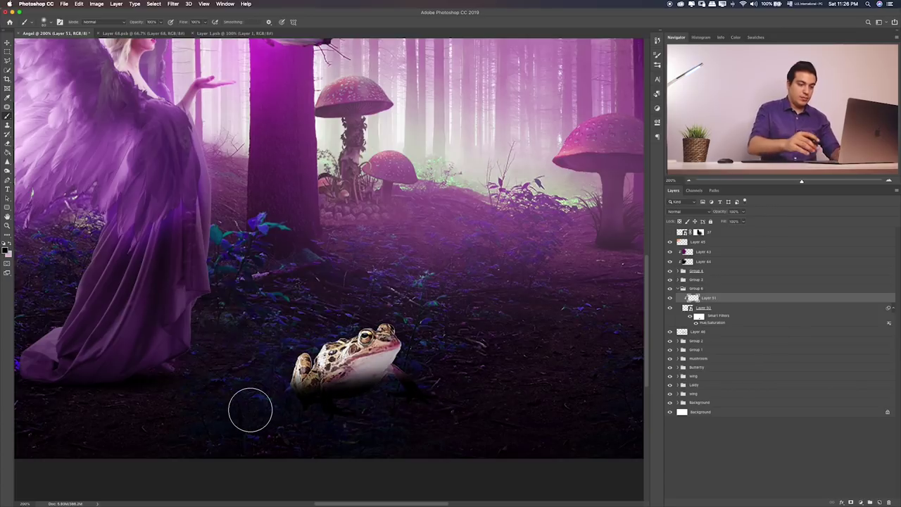
- Cycle Layer 51's blend mode past Screen and zoom out to view the scene
key("v")
key("shift+plus")
key("shift+plus")
key("shift+plus")
key("shift+plus")
key("shift+plus")
key("shift+plus")
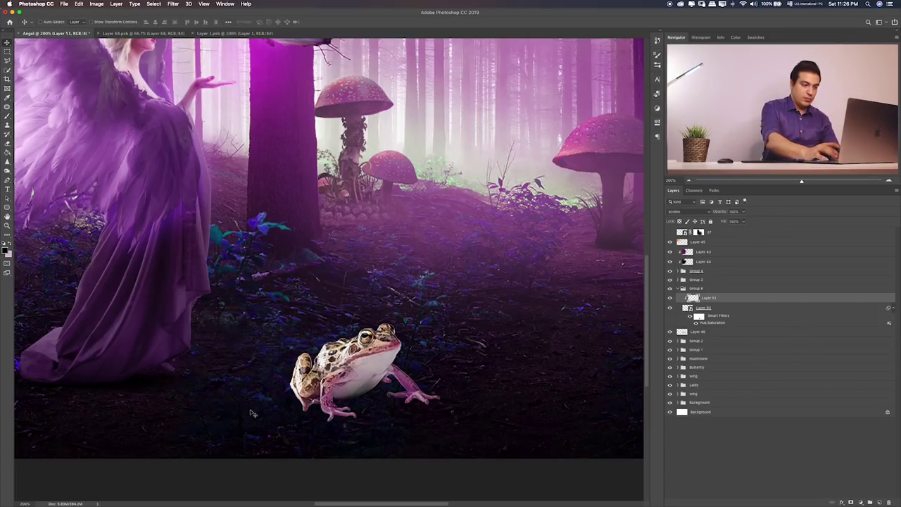
key("shift+plus")
key("shift+plus")
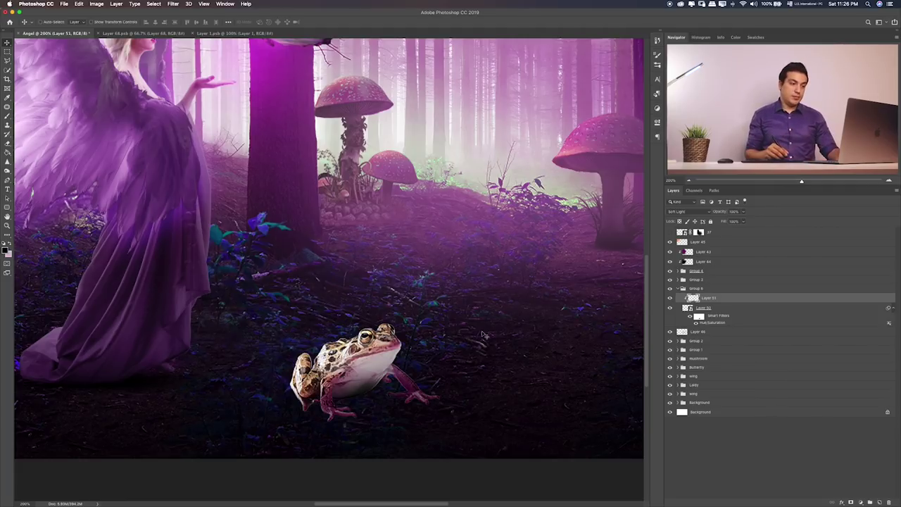
key("super+minus")
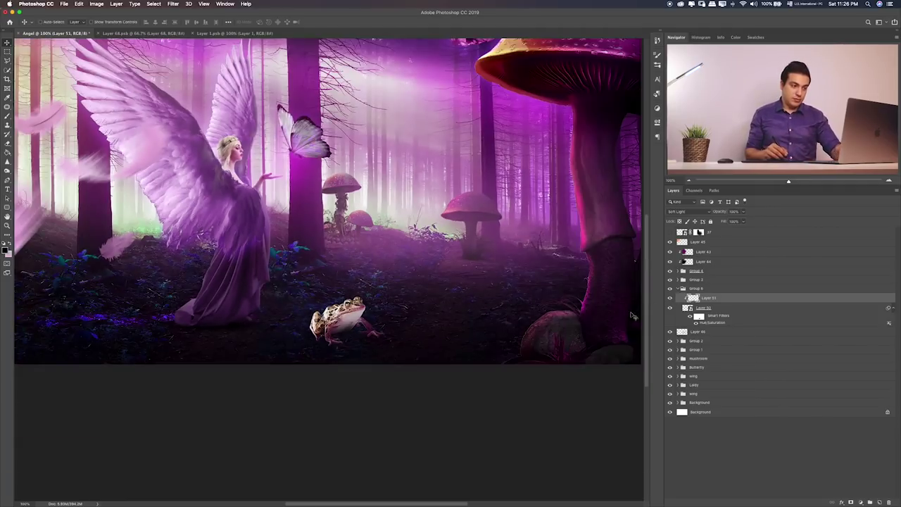
- Add Layer 52 above the frog and paint it with purple sampled from the scene
left_click(731, 309)
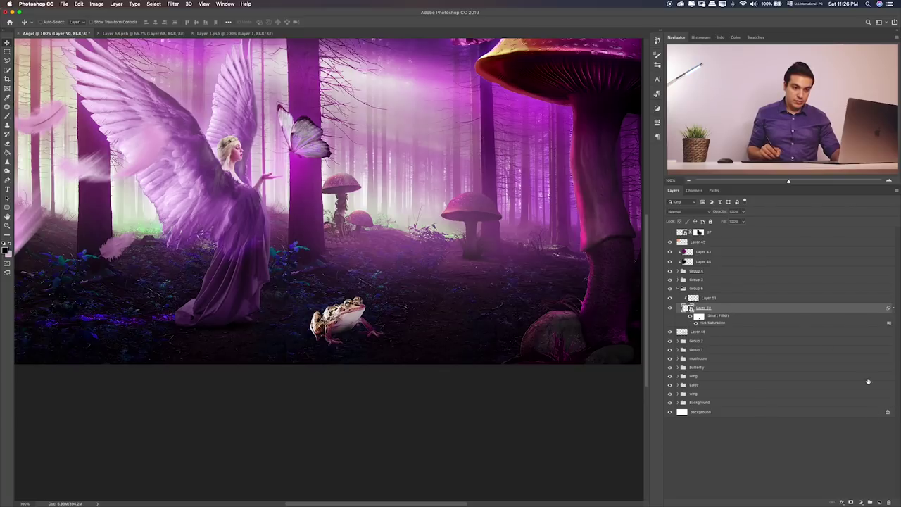
left_click(879, 501)
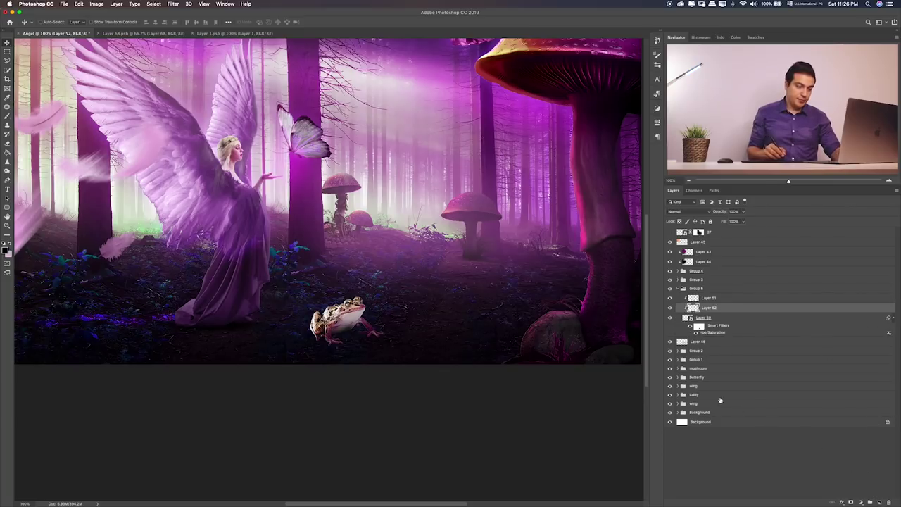
key("b")
left_click(388, 251, "alt")
left_click_drag(352, 298, 307, 325)
- Try blend modes on Layer 52, settle on Overlay, and toggle it to compare
key("v")
key("shift+plus")
key("shift+plus")
key("shift+plus")
key("shift+plus")
key("shift+plus")
key("shift+plus")
key("shift+minus")
key("shift+minus")
key("shift+plus")
key("shift+plus")
key("shift+plus")
key("shift+plus")
key("shift+plus")
key("shift+plus")
key("shift+plus")
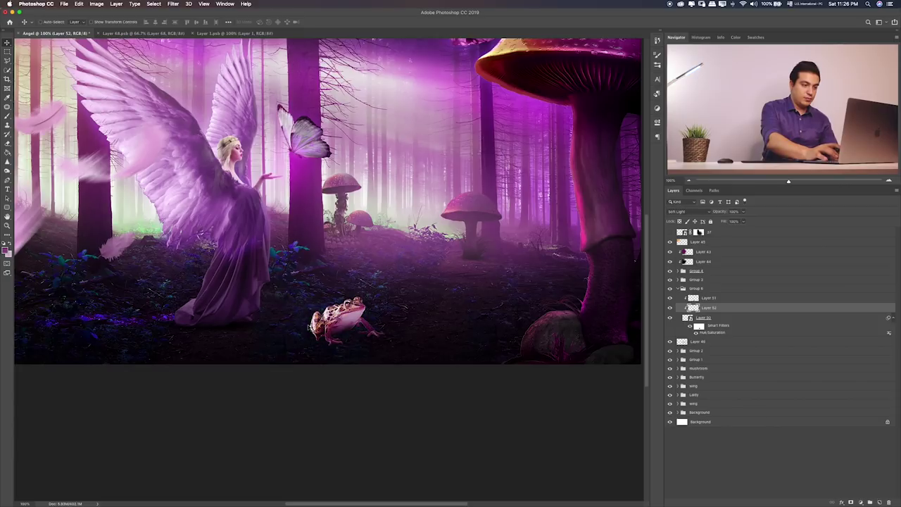
key("shift+plus")
key("shift+minus")
key("shift+plus")
key("shift+minus")
key("shift+minus")
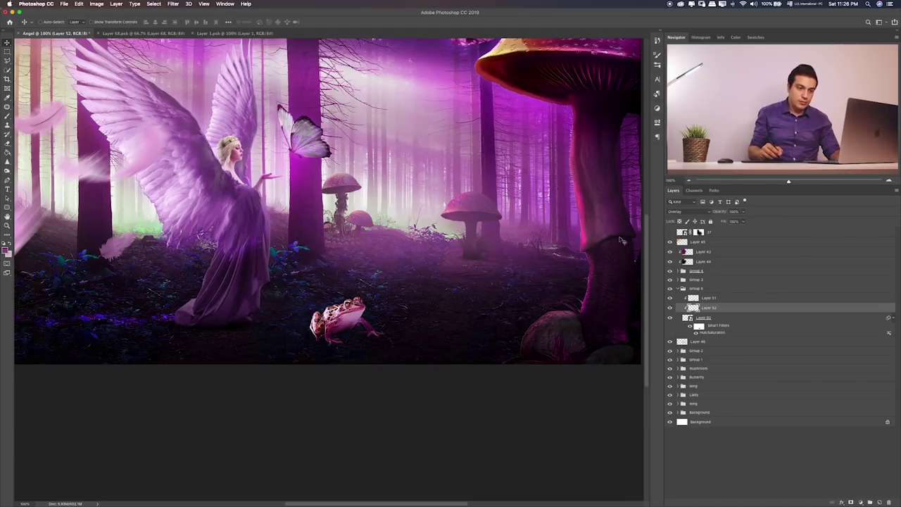
left_click(670, 308)
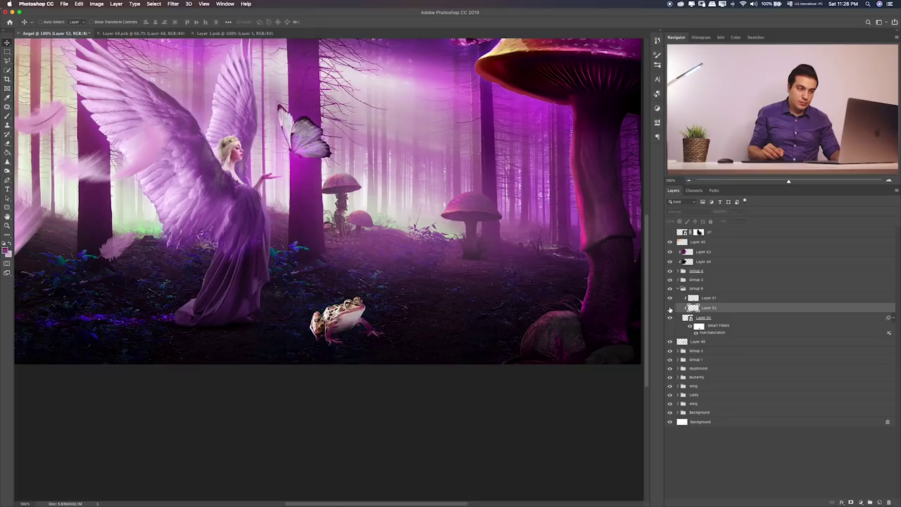
- Add a third clipped layer, Layer 53, above the frog for painting
left_click(734, 318)
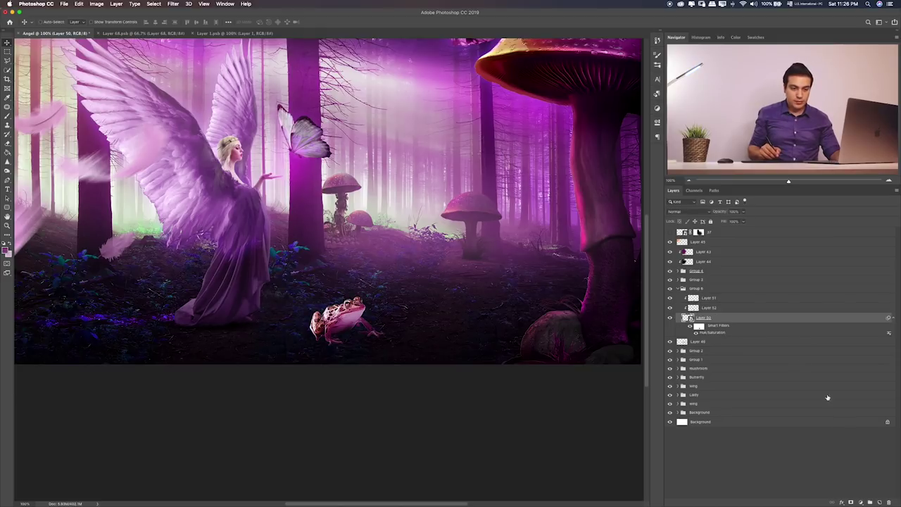
left_click(879, 502)
key("b")
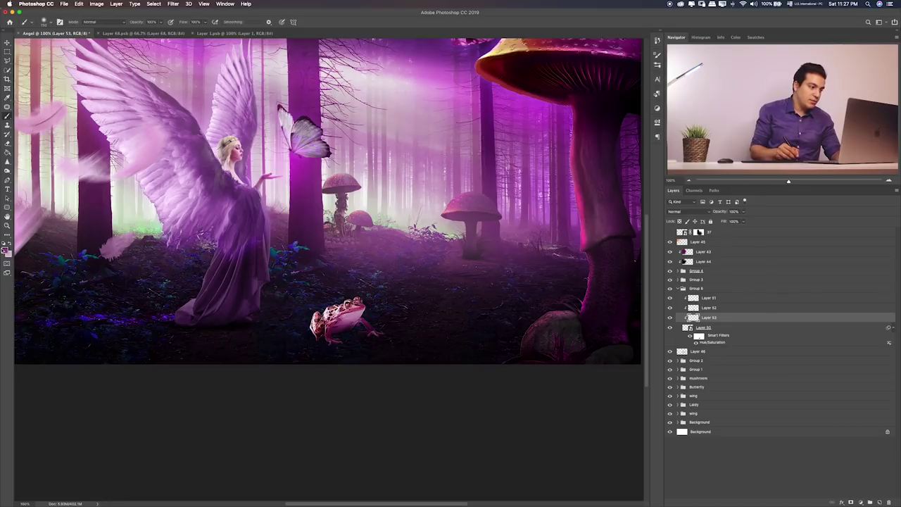
- Paint black shading across the frog on Layer 53
left_click(5, 250)
left_click(318, 151)
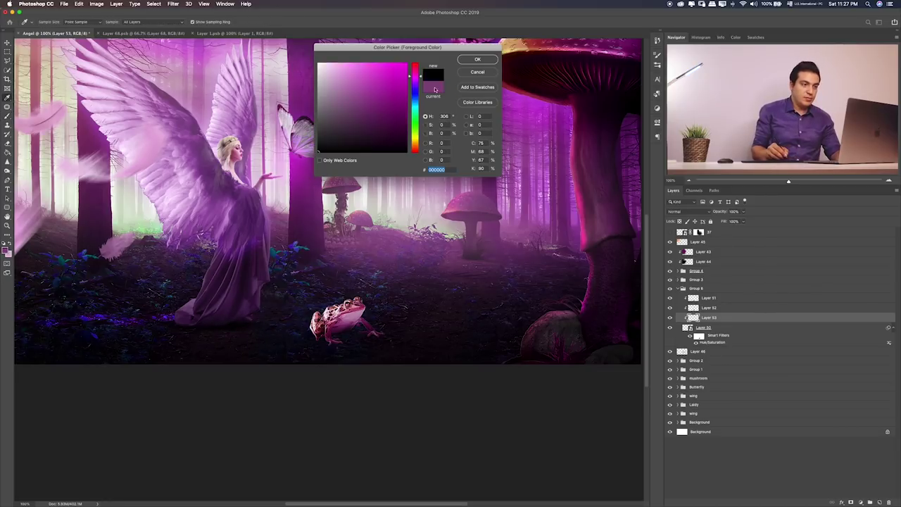
left_click(479, 60)
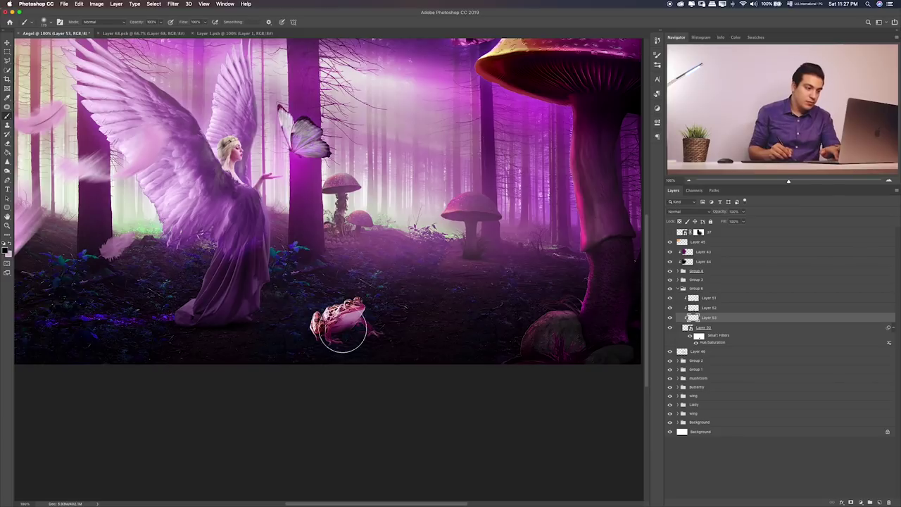
mouse_move(302, 343)
left_mouse_down()
mouse_move(372, 346)
mouse_move(387, 311)
left_mouse_up()
- Set the frog shading layer's blend mode to Soft Light and toggle it to compare
key("v")
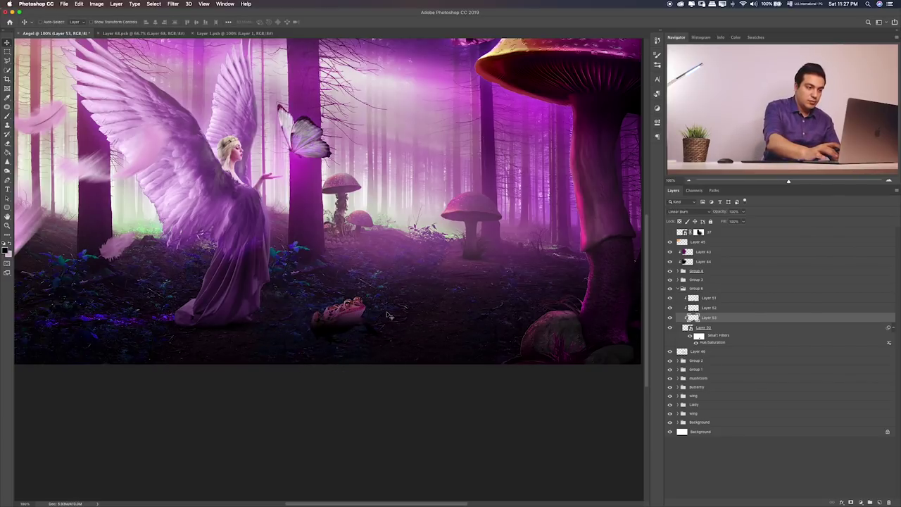
key("alt+shift+s")
key("shift+plus")
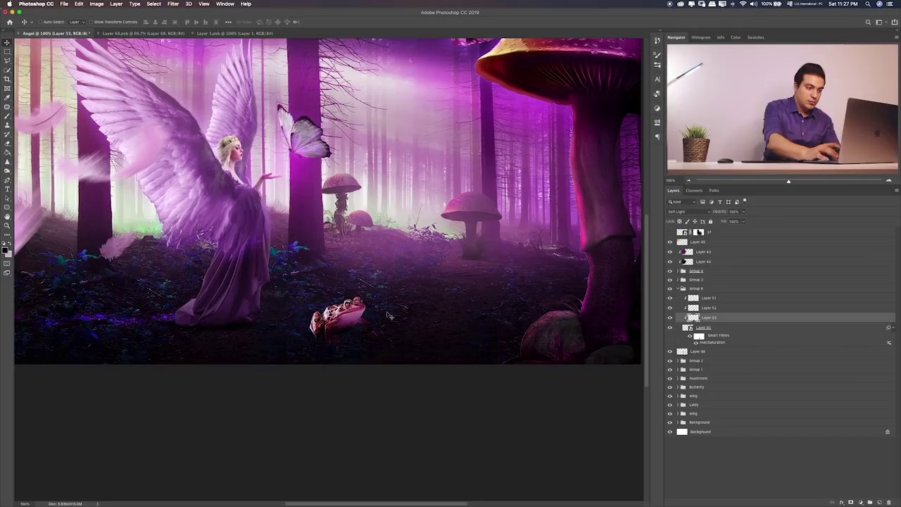
key("shift+plus")
key("shift+plus")
key("shift+minus")
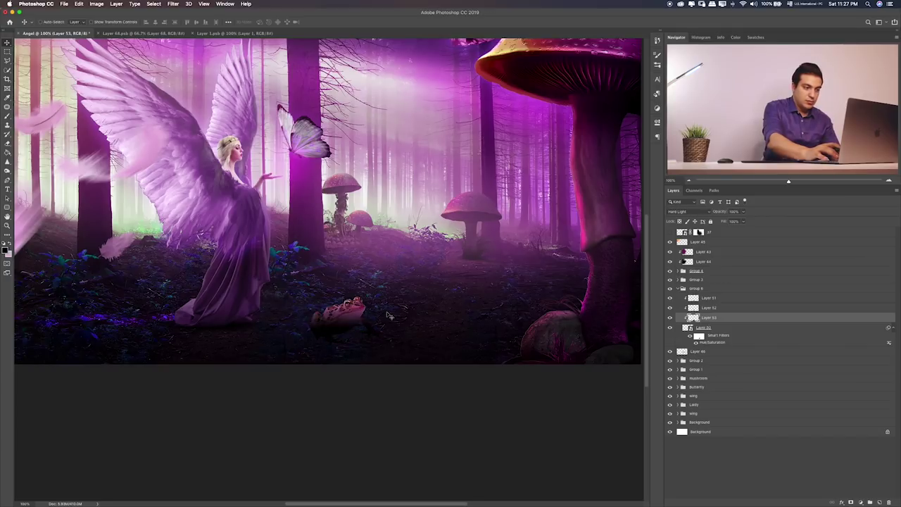
key("shift+minus")
key("e")
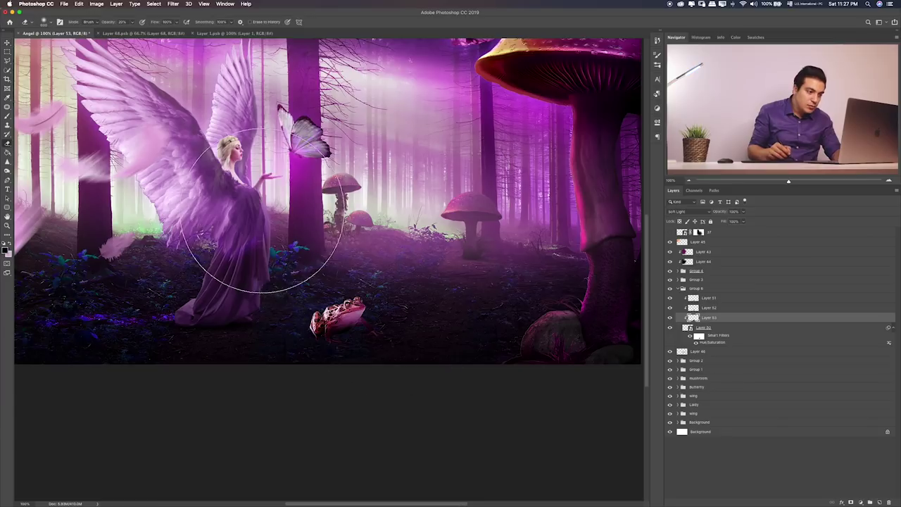
key("bracketleft")
key("bracketleft")
key("bracketleft")
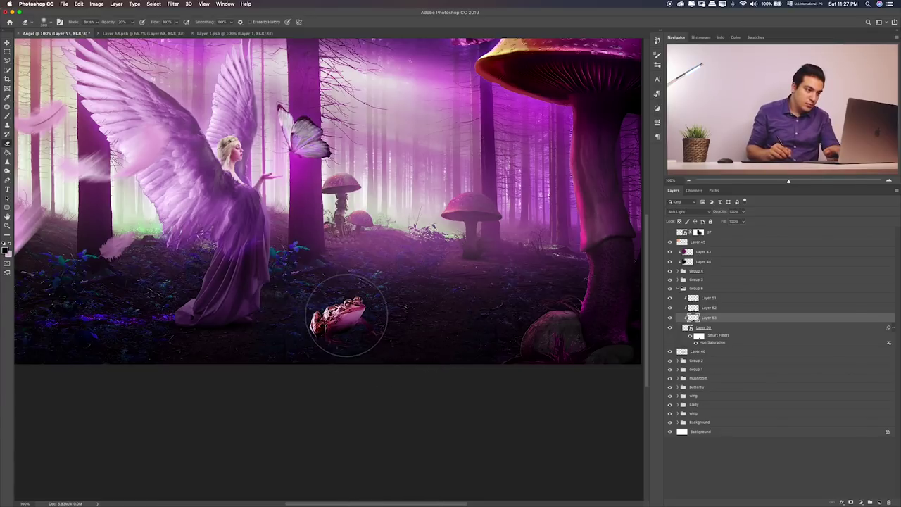
left_click(671, 318)
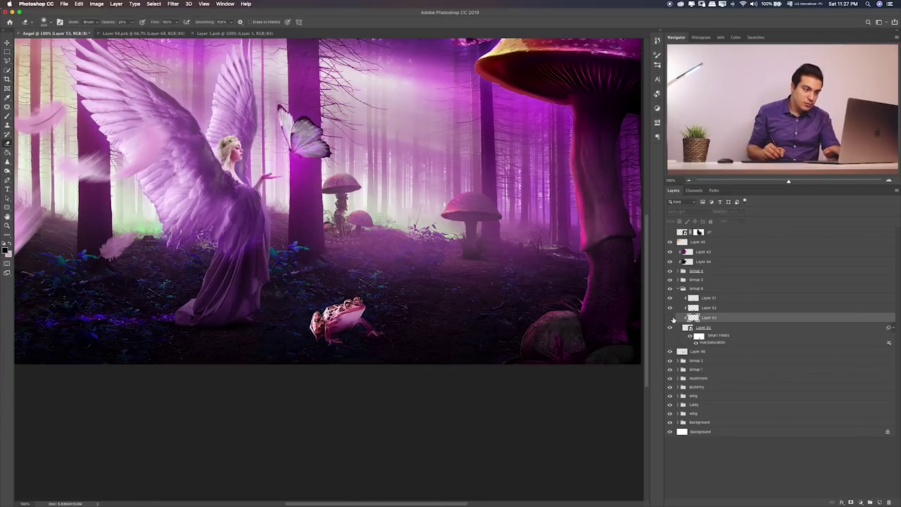
left_click(671, 318)
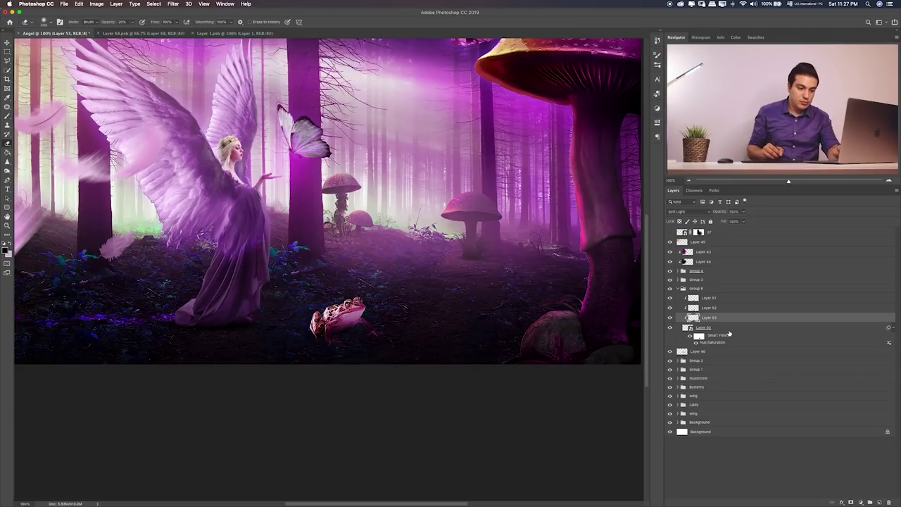
- Add Layer 54 above the frog and paint magenta over it
key("ctrl+plus")
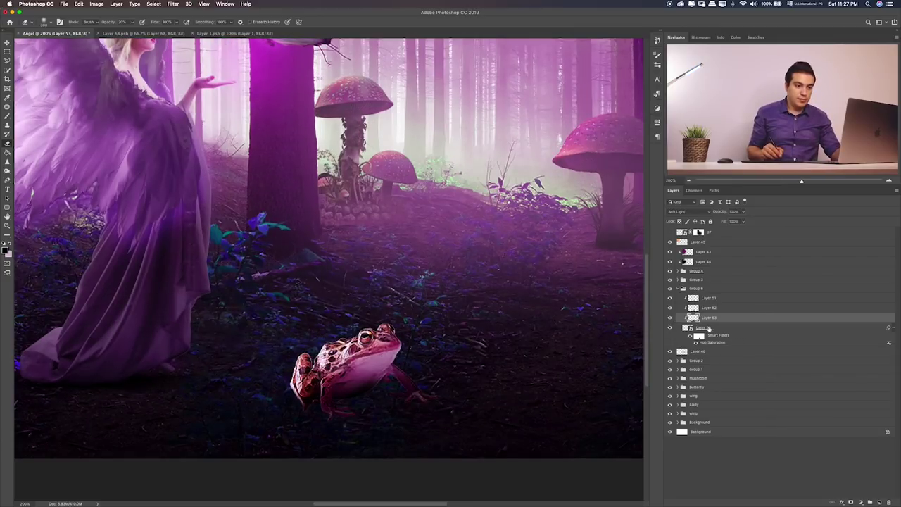
left_click(708, 329)
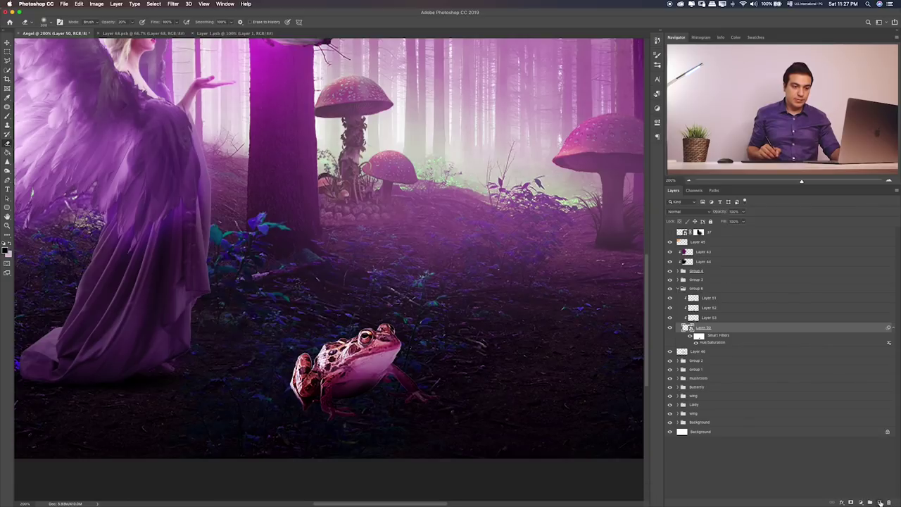
left_click(880, 501)
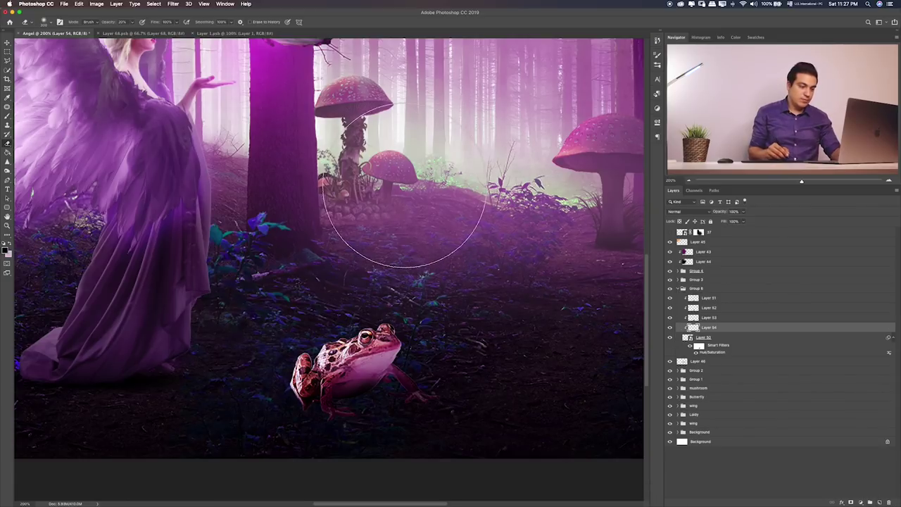
key("b")
mouse_move(306, 359)
left_mouse_down()
mouse_move(298, 382)
mouse_move(312, 392)
mouse_move(387, 406)
left_mouse_up()
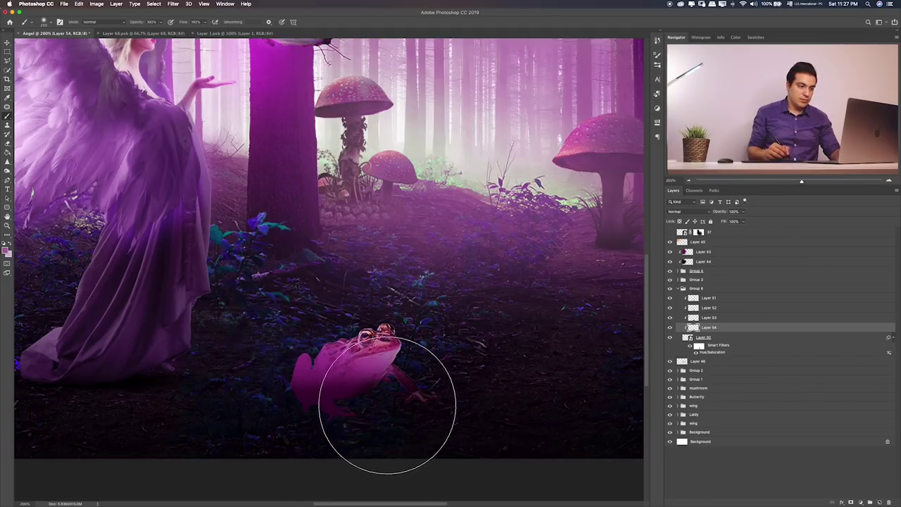
- Set the magenta layer to Difference blend at about 64% opacity
key("v")
key("shift+plus")
key("shift+plus")
key("shift+plus")
key("shift+plus")
key("shift+plus")
key("shift+plus")
key("shift+plus")
key("shift+plus")
key("shift+minus")
key("shift+plus")
key("shift+plus")
key("shift+plus")
key("shift+plus")
key("shift+plus")
key("shift+plus")
key("shift+plus")
key("shift+plus")
key("shift+plus")
key("shift+plus")
key("shift+plus")
key("shift+plus")
key("shift+plus")
key("shift+minus")
key("shift+minus")
key("shift+plus")
key("shift+minus")
key("shift+minus")
key("shift+plus")
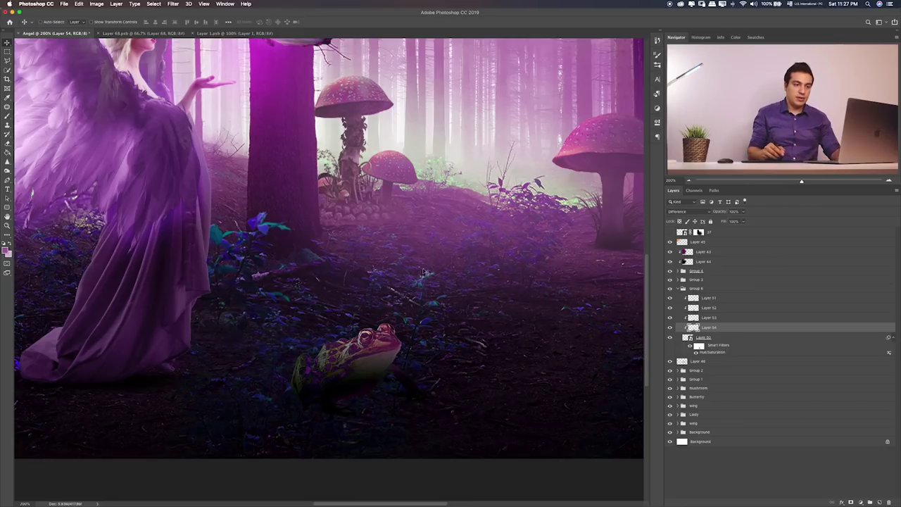
left_click(744, 212)
left_click_drag(721, 224, 728, 222)
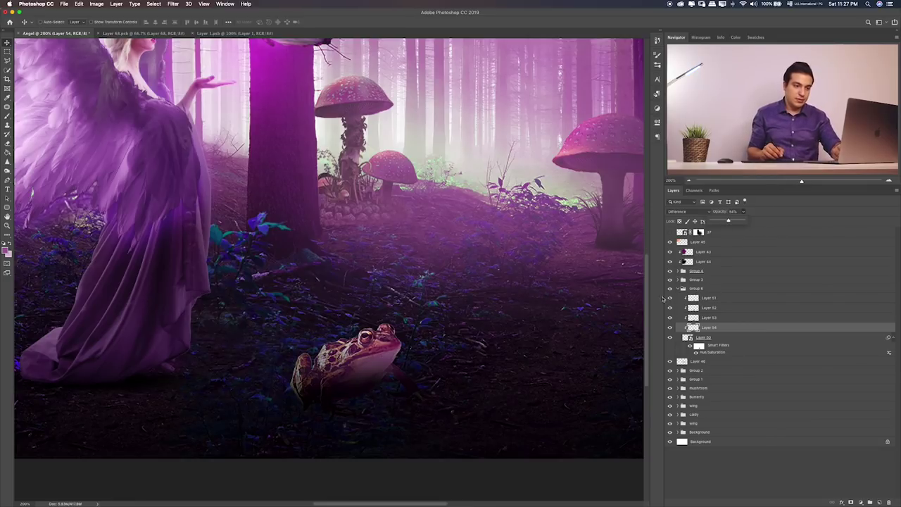
- Compare Layers 52 and 51, then lower Layer 51 opacity to about 49%
left_click(672, 308)
left_click(670, 308)
left_click(670, 300)
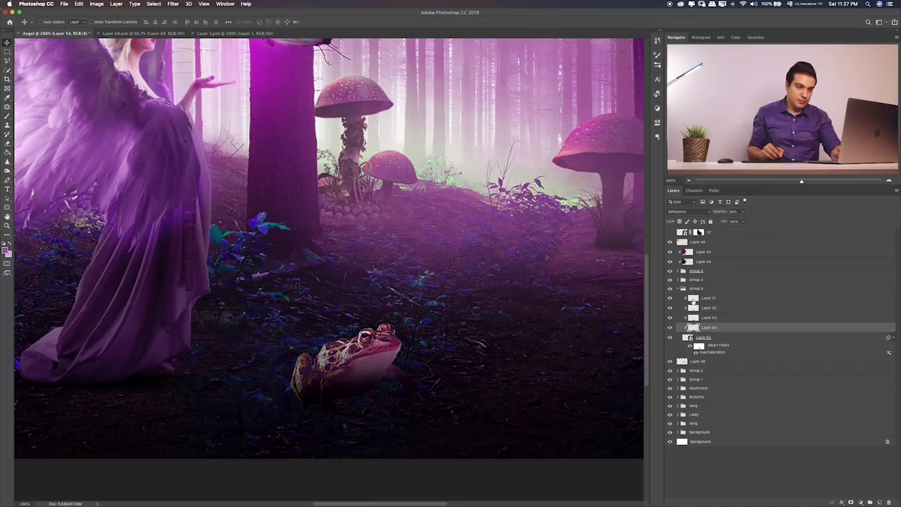
left_click(707, 298)
left_click(742, 212)
left_click(726, 222)
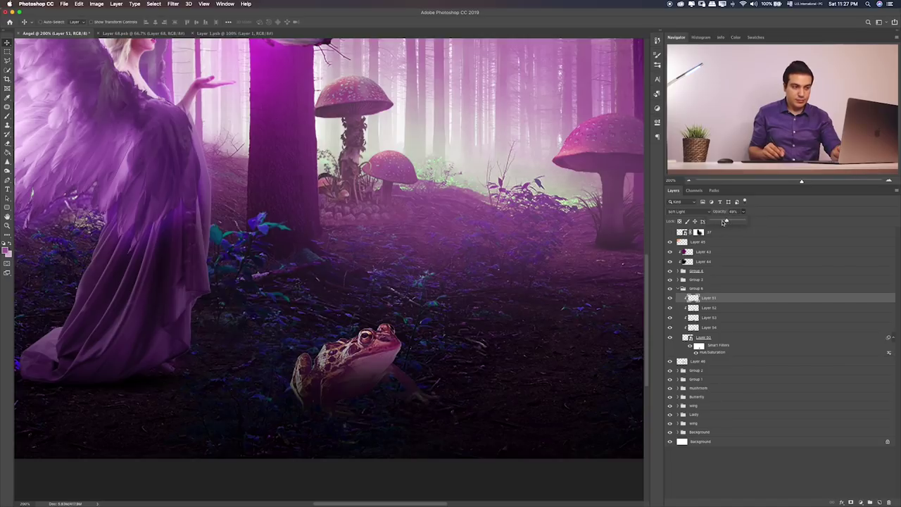
key("ctrl+0")
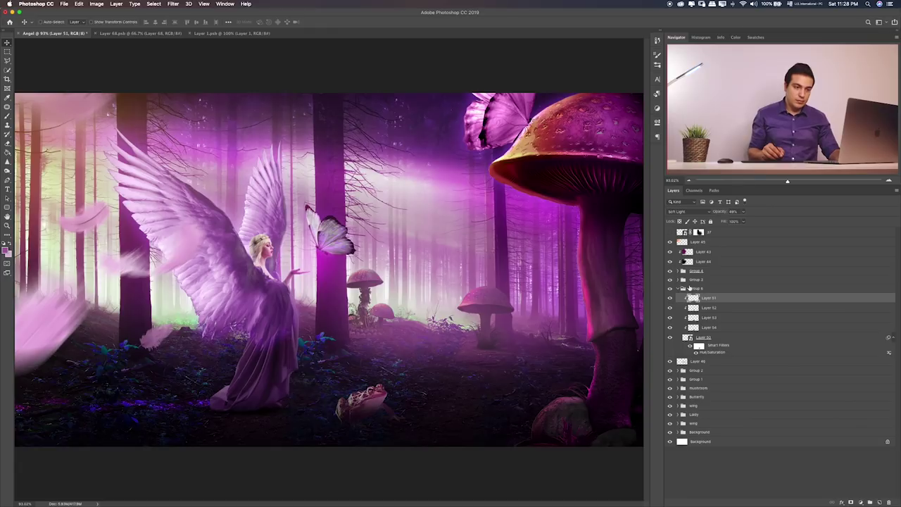
- Hide and reshow Layer 51 to check its effect on the frog
left_click(670, 298)
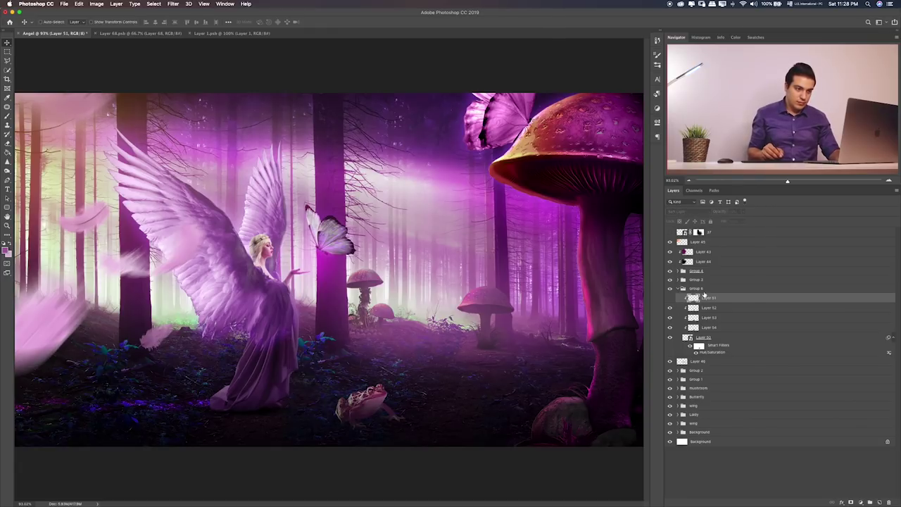
left_click(702, 290)
left_click(670, 299)
left_click(708, 297)
key("e")
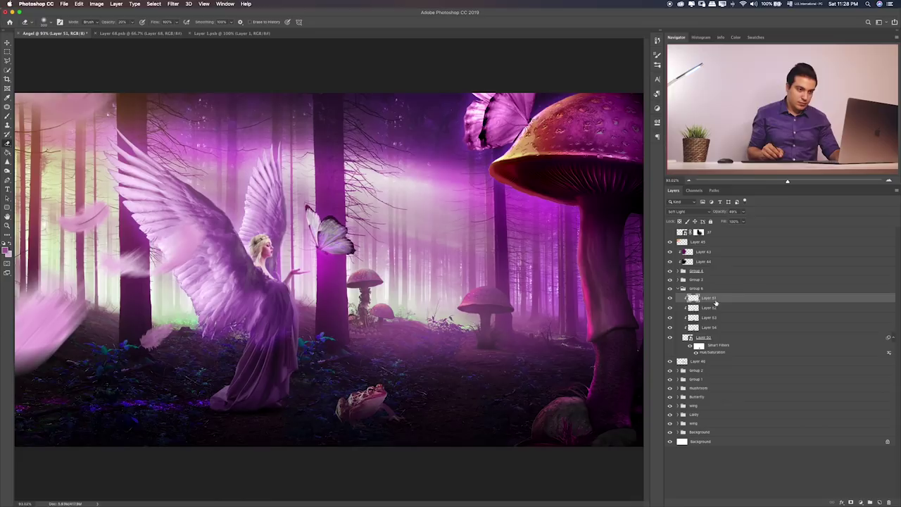
- Scale the whole frog group, Group 6, down to a smaller size
left_click(712, 289)
key("ctrl+t")
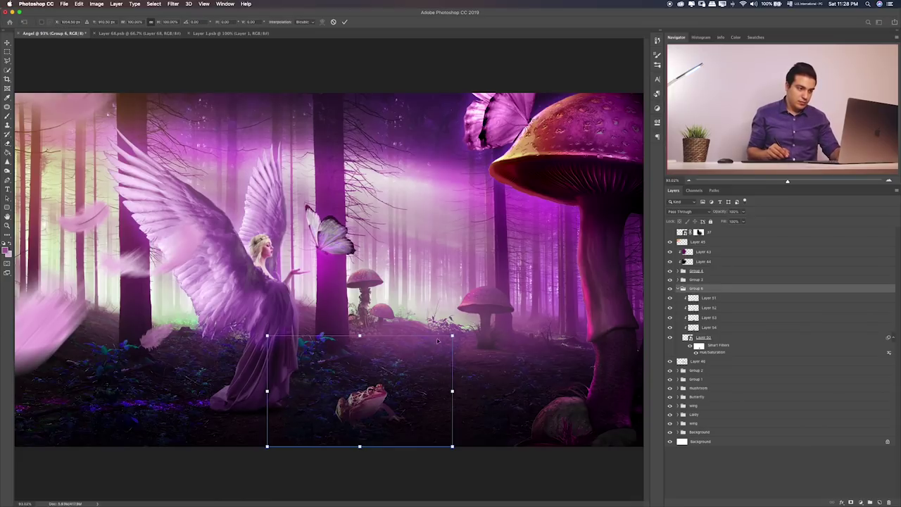
left_click_drag(452, 336, 425, 352)
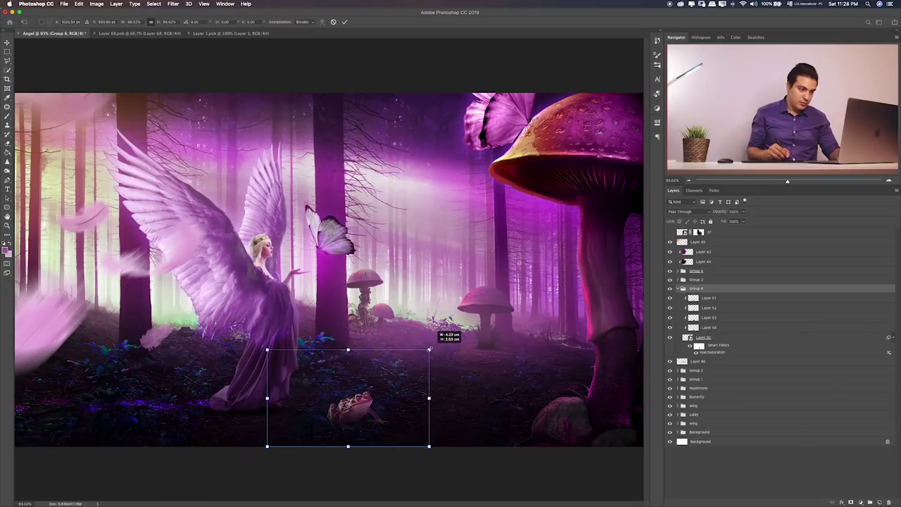
key("Return")
- Zoom to 200% on the frog and nudge it slightly left
key("b")
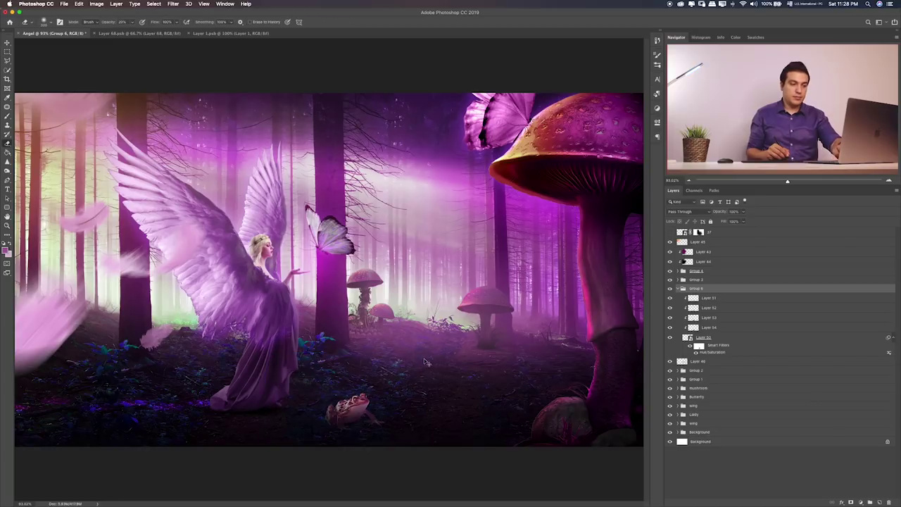
key("ctrl+1")
key("ctrl+plus")
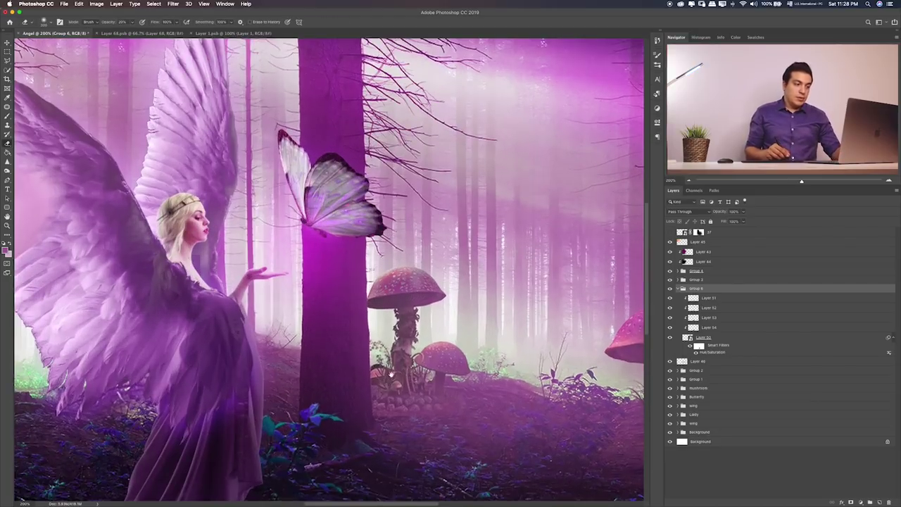
scroll(385, 329, "down", 3)
scroll(384, 329, "down", 1)
scroll(385, 328, "down", 2)
scroll(385, 329, "right", 1)
key("v")
mouse_move(399, 394)
left_mouse_down()
mouse_move(367, 392)
mouse_move(379, 392)
left_mouse_up()
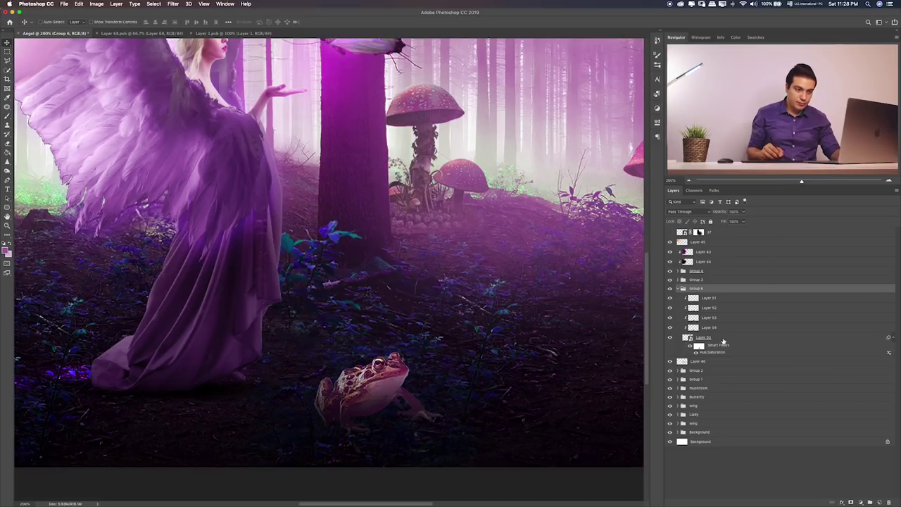
- Add a layer mask to the frog Layer 50 and set a small brush
left_click(723, 341)
left_click(851, 502)
key("b")
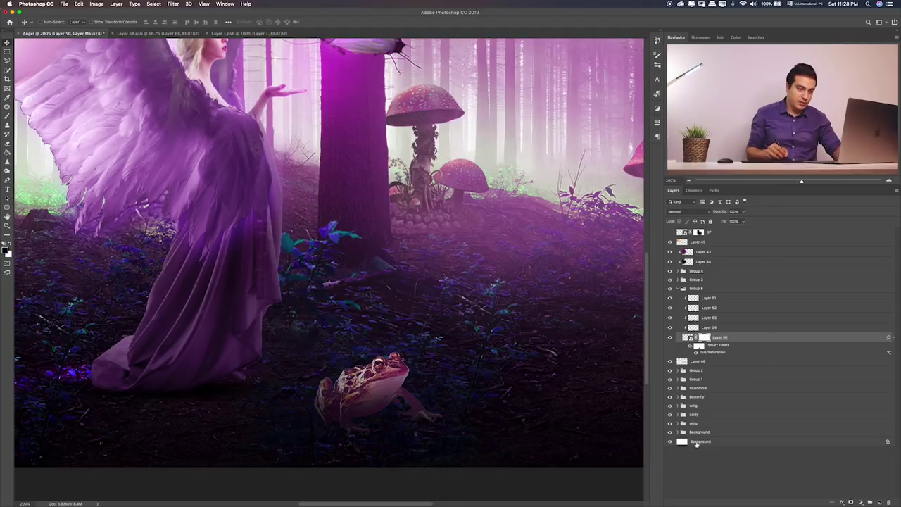
key("bracketleft")
key("bracketleft")
key("bracketleft")
key("bracketleft")
key("bracketleft")
key("bracketleft")
key("bracketleft")
key("bracketleft")
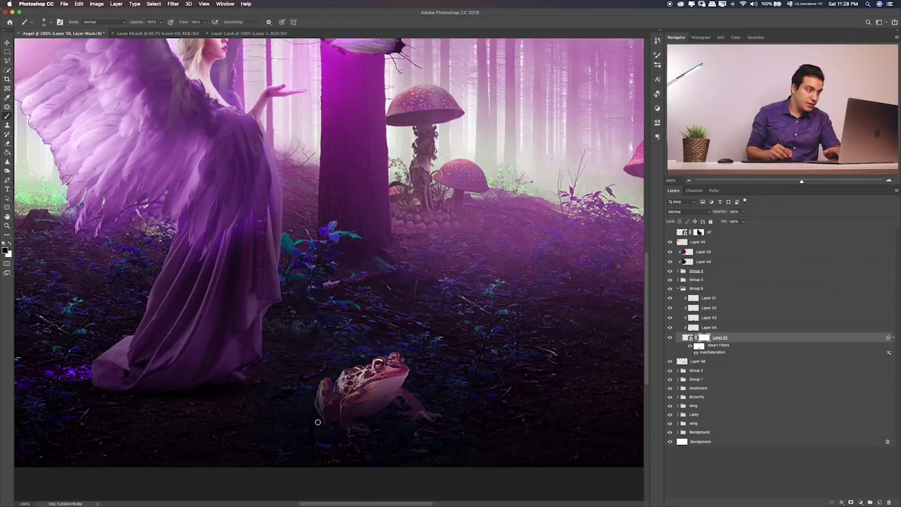
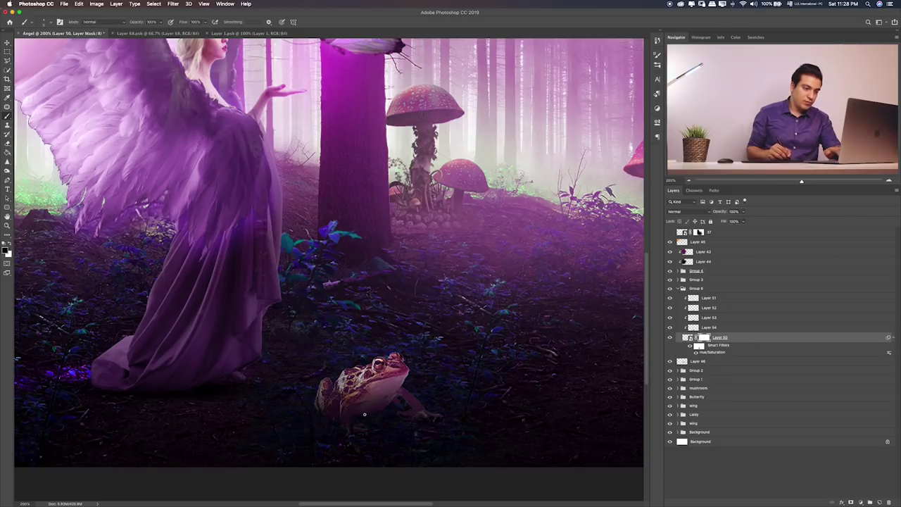
- Fit the forest scene on screen and add an empty Layer 55 above Layer 50
key("ctrl+0")
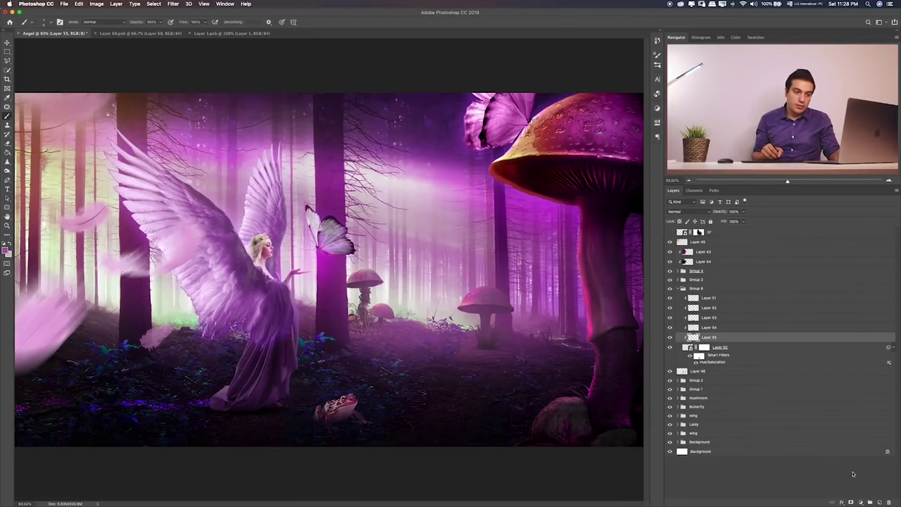
left_click(879, 502)
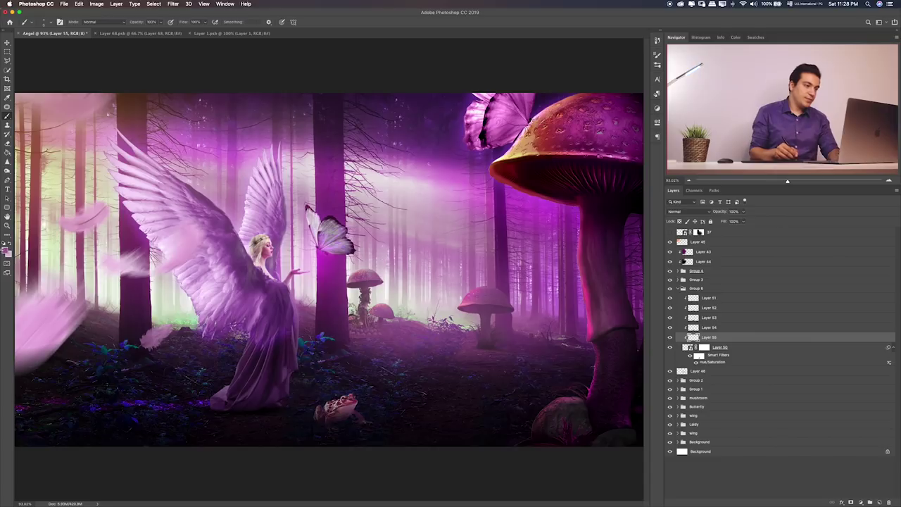
- Set the foreground colour to black
left_click(7, 251)
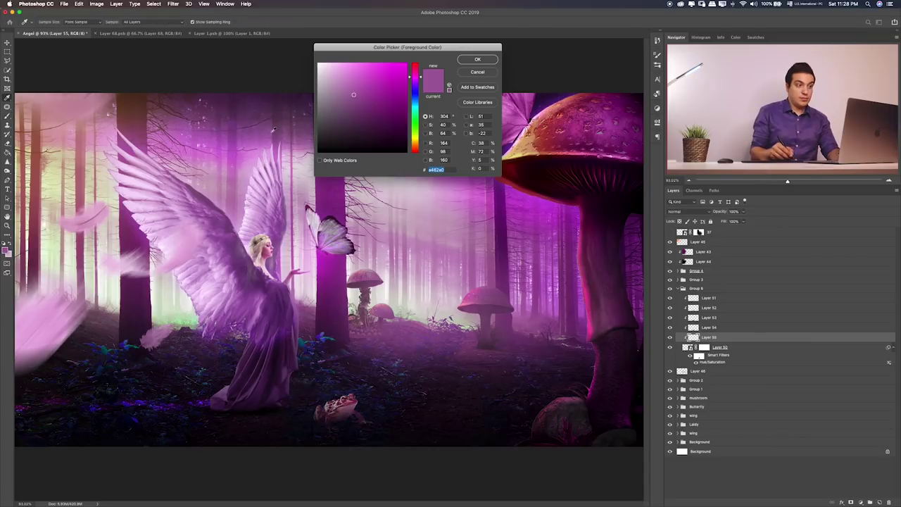
left_click_drag(336, 124, 320, 153)
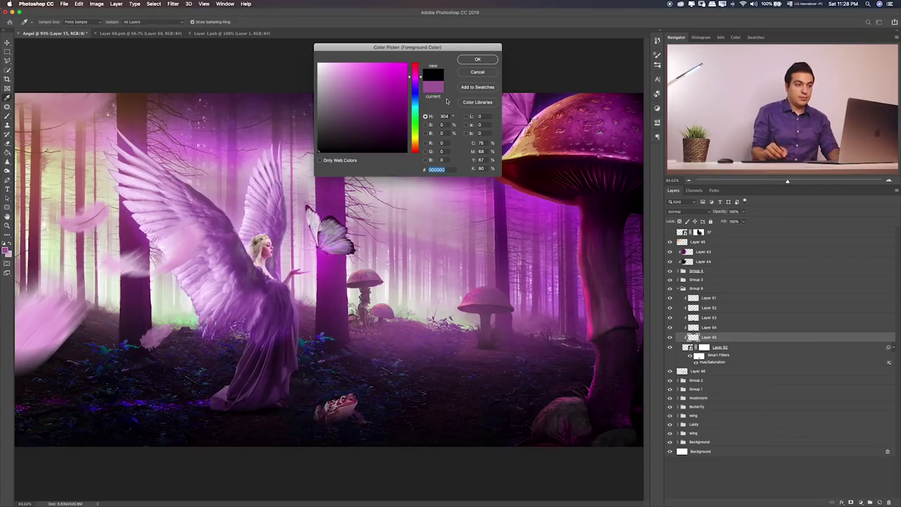
left_click(478, 59)
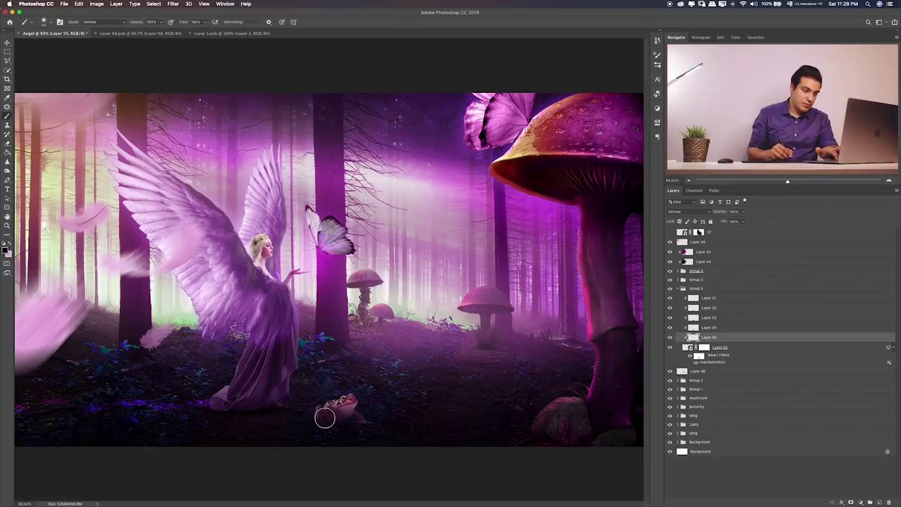
- Clip Layer 55 at the top of Group 6, paint black over the frog, and blend it as Color Burn
left_click_drag(334, 419, 309, 409)
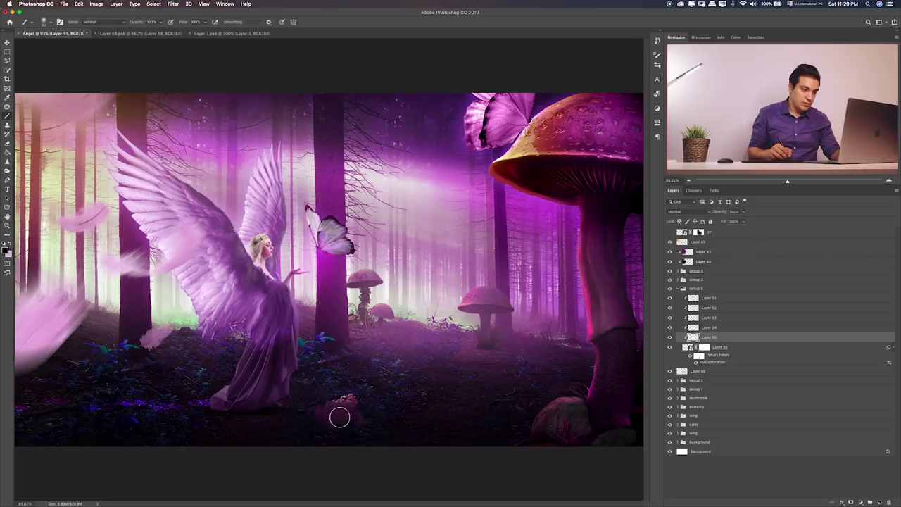
key("ctrl+z")
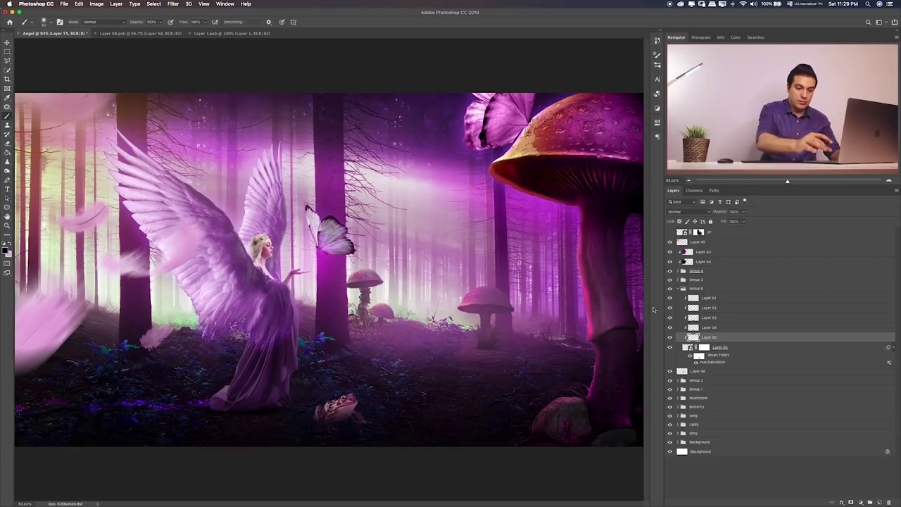
key("ctrl+bracketright")
key("ctrl+bracketright")
key("ctrl+bracketright")
key("ctrl+bracketright")
key("ctrl+bracketright")
key("ctrl+bracketleft")
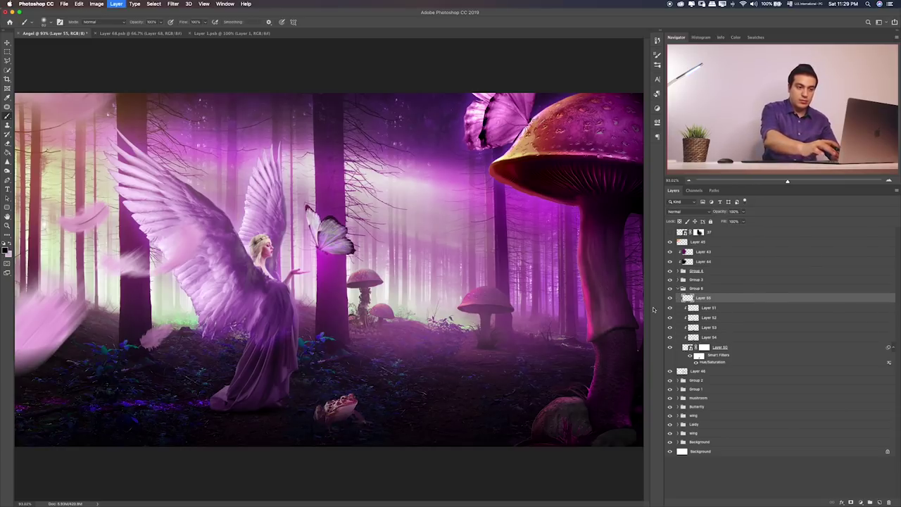
key("ctrl+bracketleft")
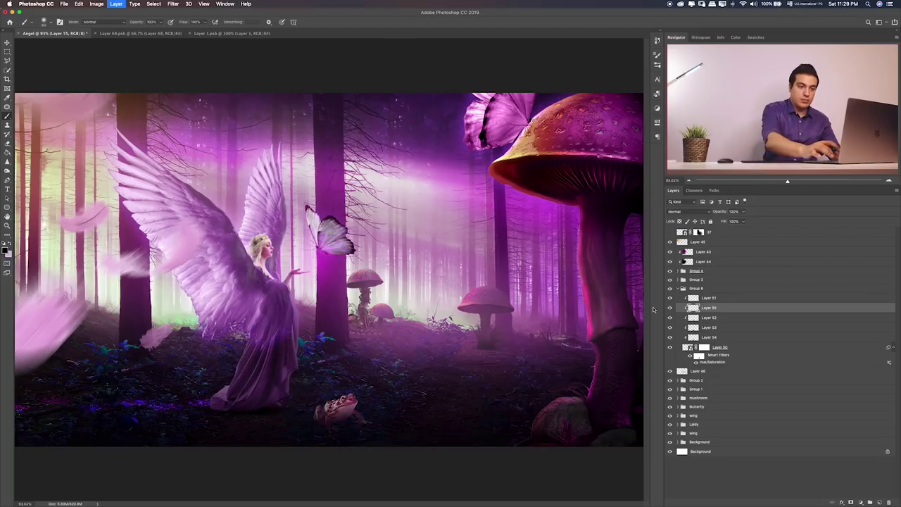
key("ctrl+bracketright")
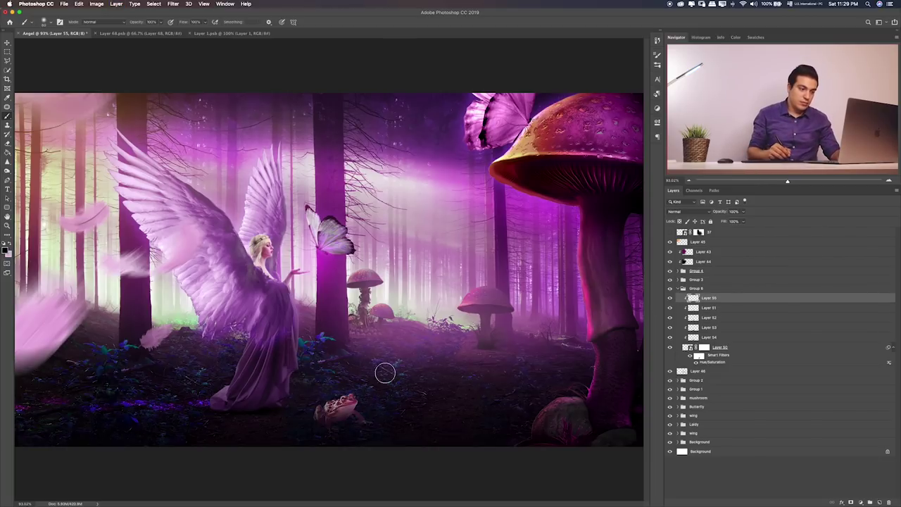
mouse_move(345, 407)
left_mouse_down()
mouse_move(331, 411)
mouse_move(340, 424)
left_mouse_up()
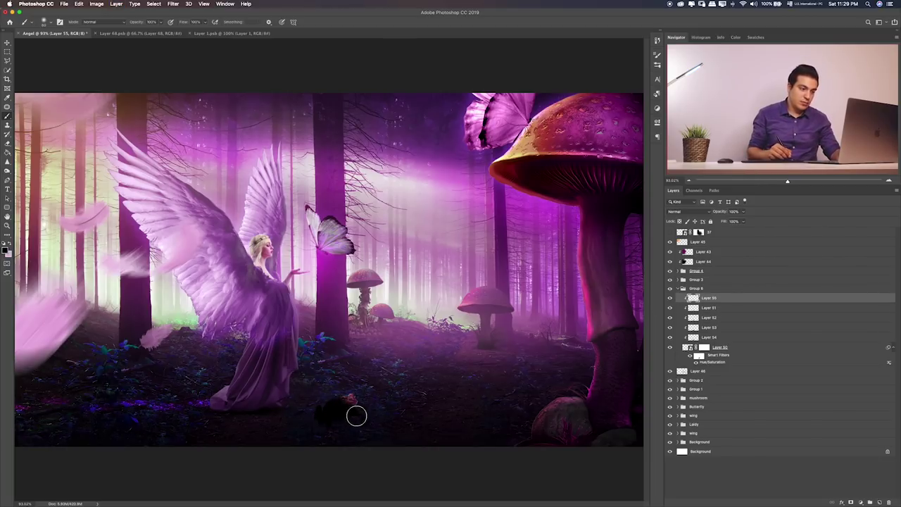
key("v")
key("shift+plus")
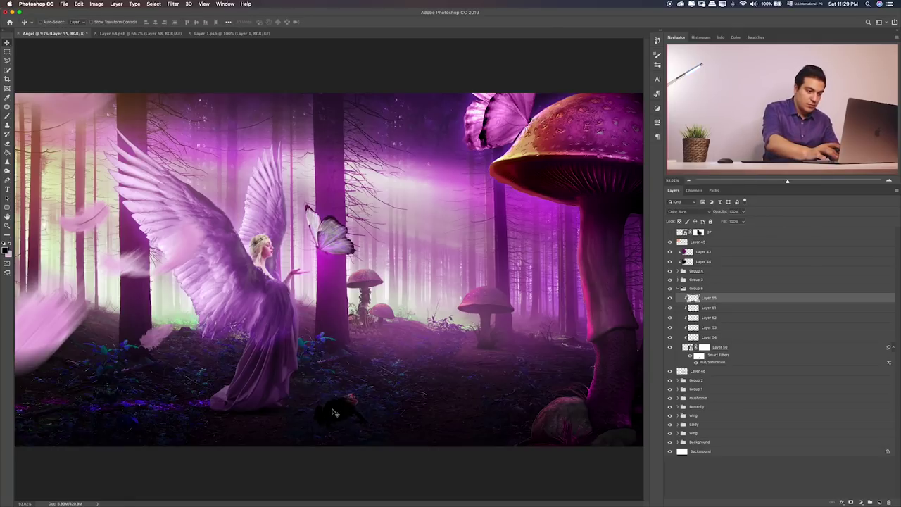
- Switch Layer 55 to Soft Light and zoom in to inspect the frog's shading
key("shift+plus")
key("shift+plus")
key("shift+plus")
key("shift+plus")
key("shift+plus")
key("shift+plus")
key("shift+plus")
key("ctrl+plus")
key("ctrl+plus")
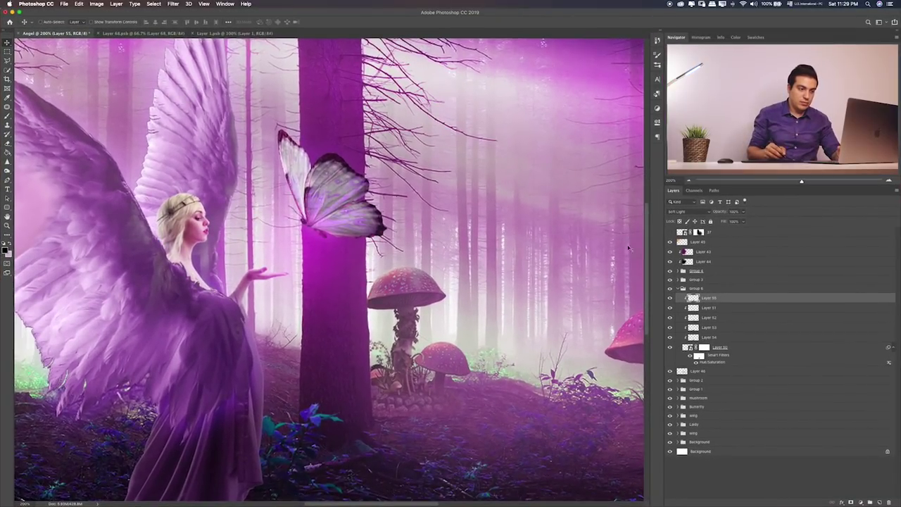
scroll(493, 295, "right", 2)
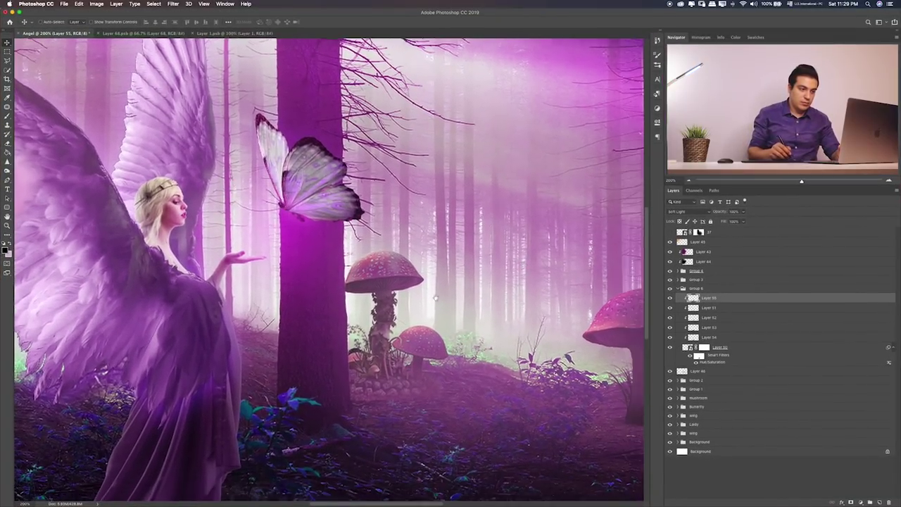
scroll(440, 306, "right", 5)
scroll(440, 306, "right", 2)
scroll(423, 268, "down", 3)
scroll(422, 267, "left", 4)
scroll(354, 298, "down", 3)
scroll(354, 298, "left", 4)
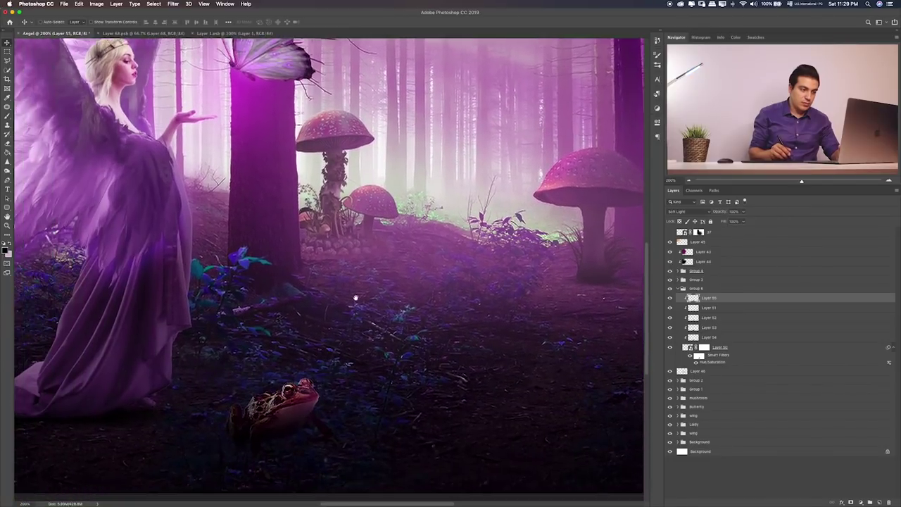
scroll(306, 369, "left", 1)
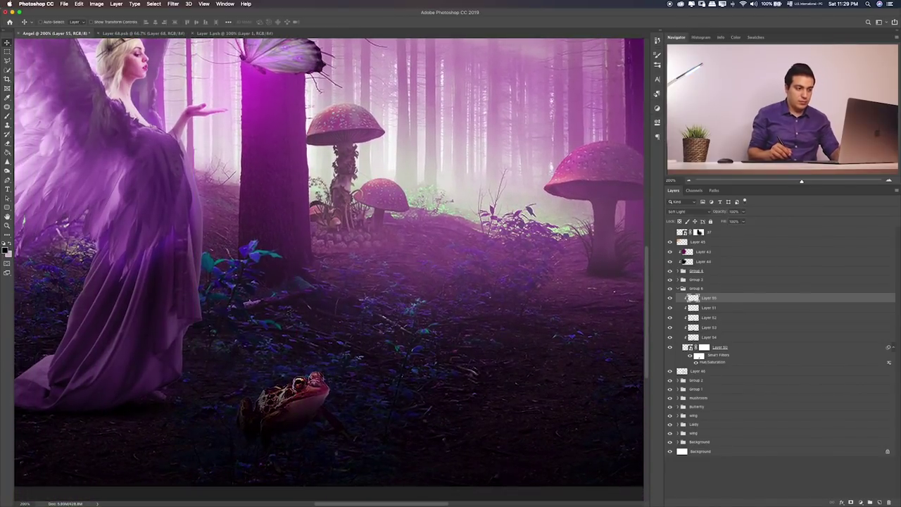
- Toggle Layer 55 to compare the frog, pick the Eraser, and fit the image on screen
left_click(670, 298)
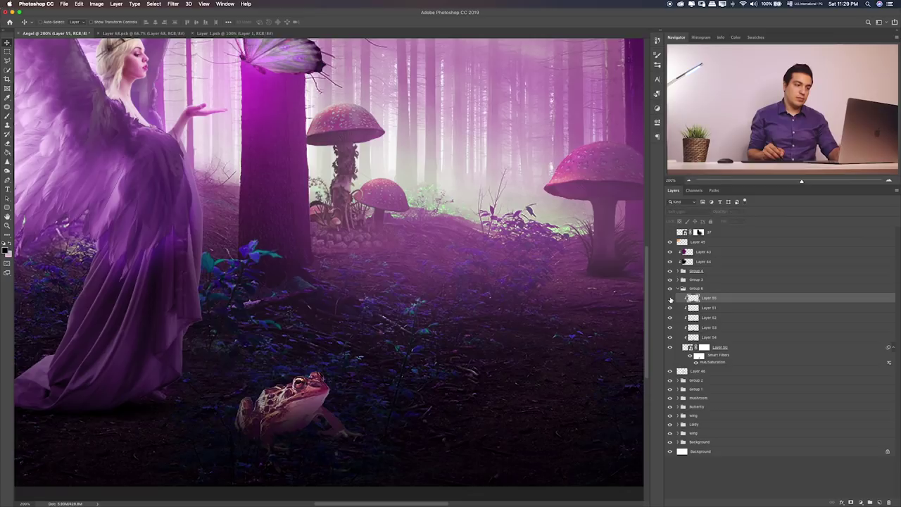
key("e")
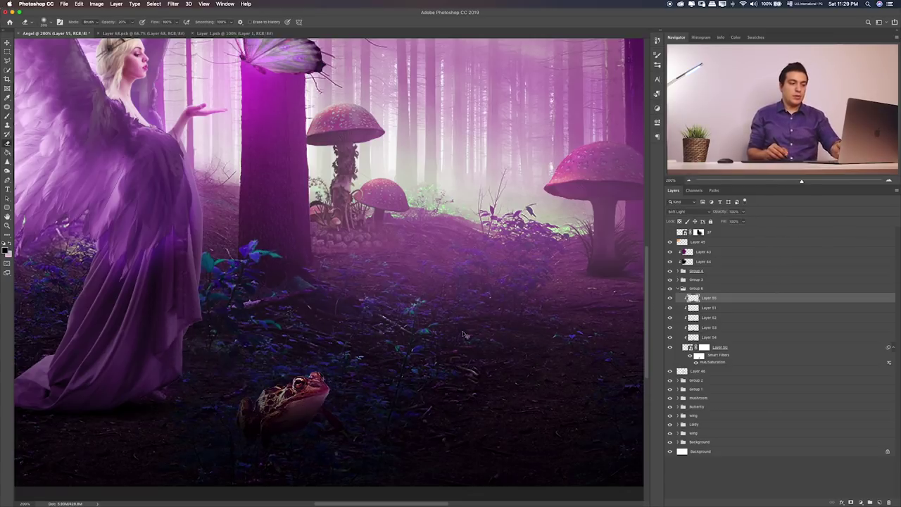
key("super+0")
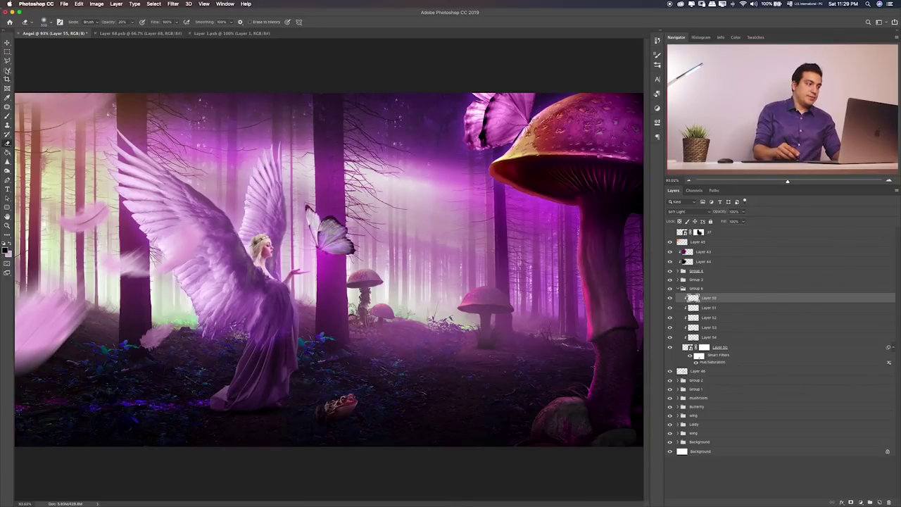
- Slightly scale down Group 6's frog with Free Transform
left_click(7, 53)
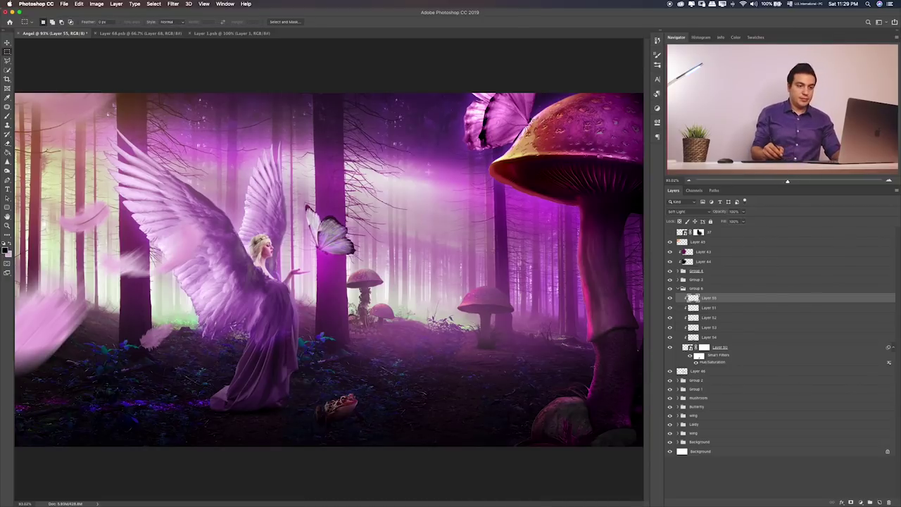
left_click(725, 289)
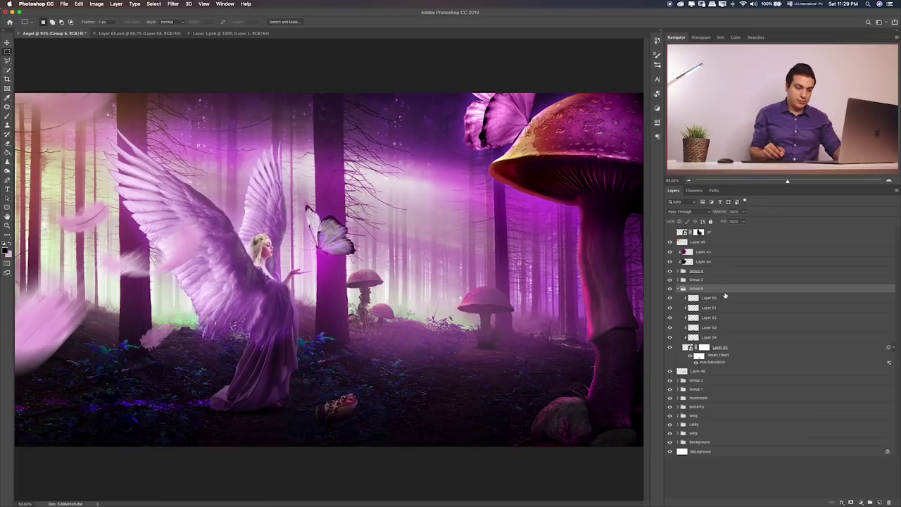
key("super+t")
left_click_drag(415, 350, 412, 354)
key("Return")
key("v")
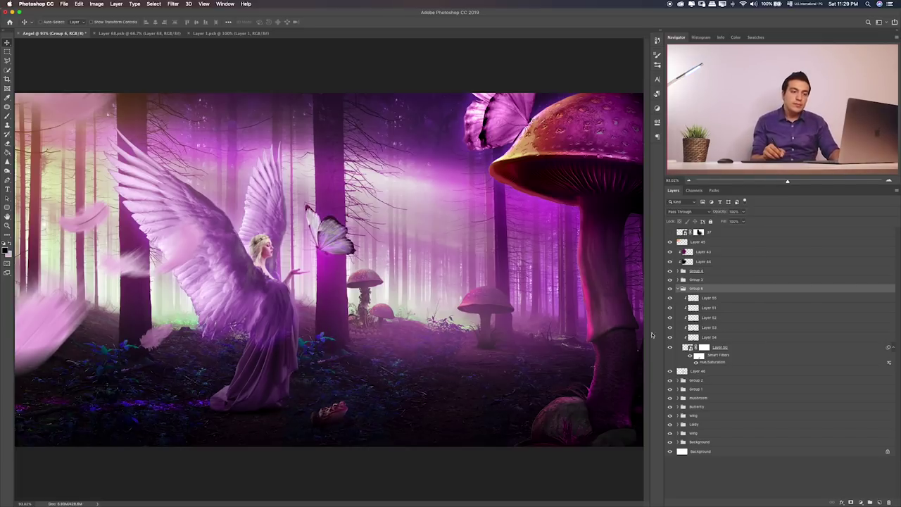
- Lower Layer 54's opacity to 28%, checking it against the frog
left_click(671, 338)
left_click(671, 339)
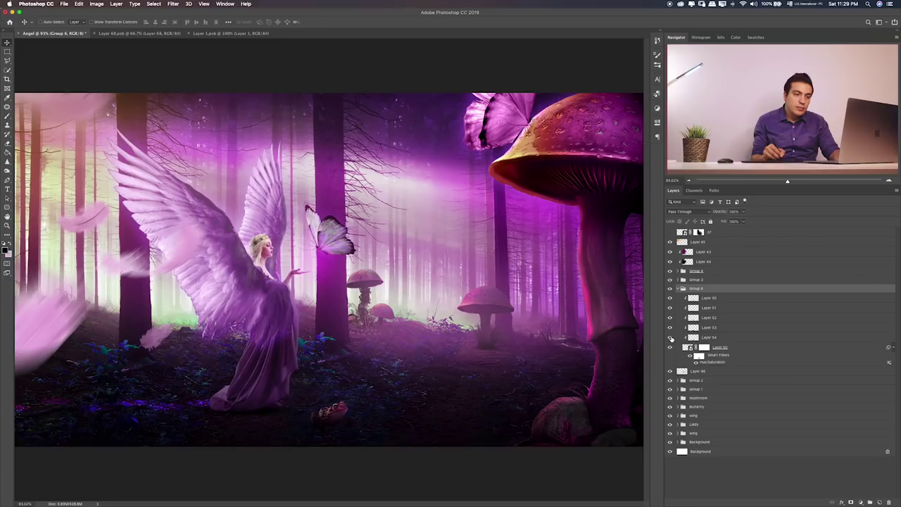
left_click(709, 338)
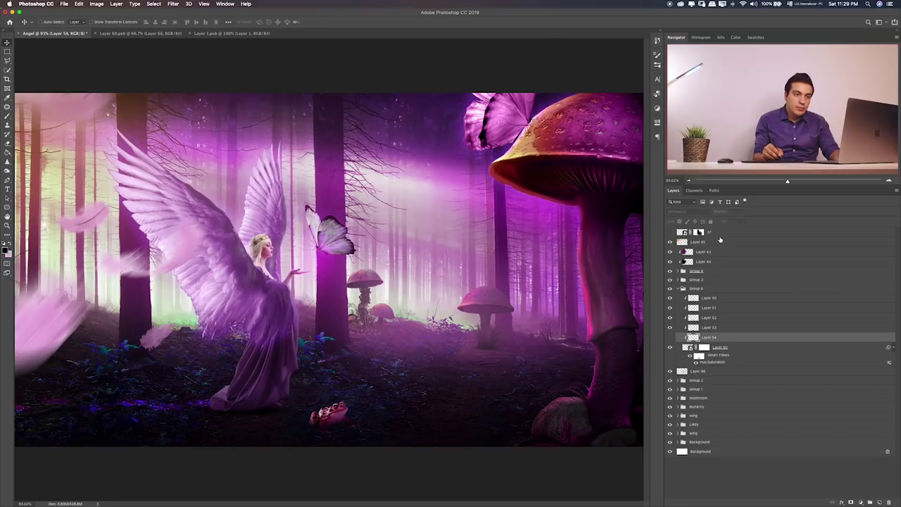
left_click(671, 338)
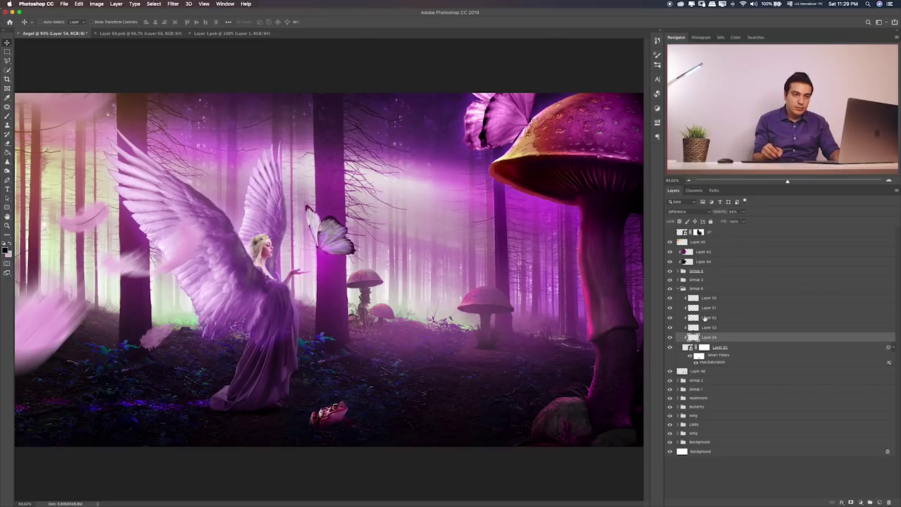
left_click(746, 213)
left_click_drag(742, 221, 734, 222)
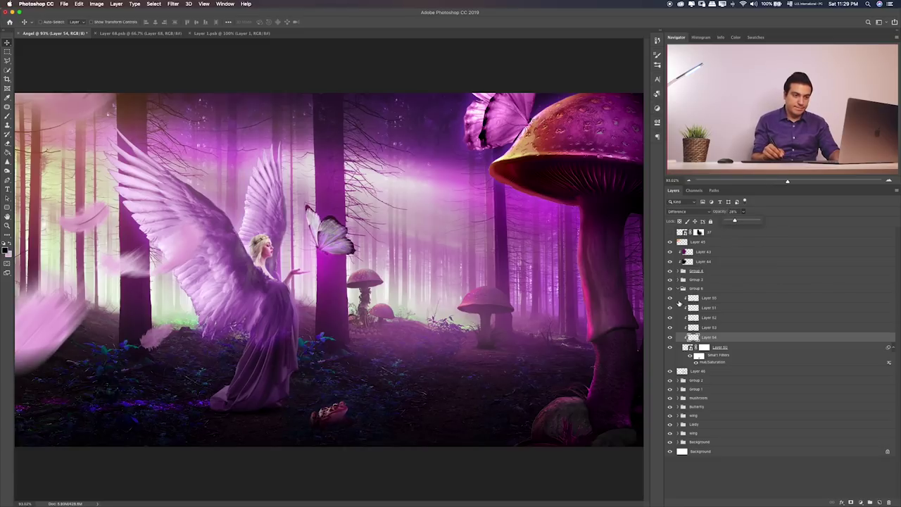
left_click(669, 298)
- Set Layer 55's opacity to 55%, compare Layer 50's smart filters, and collapse Group 6
left_click(699, 298)
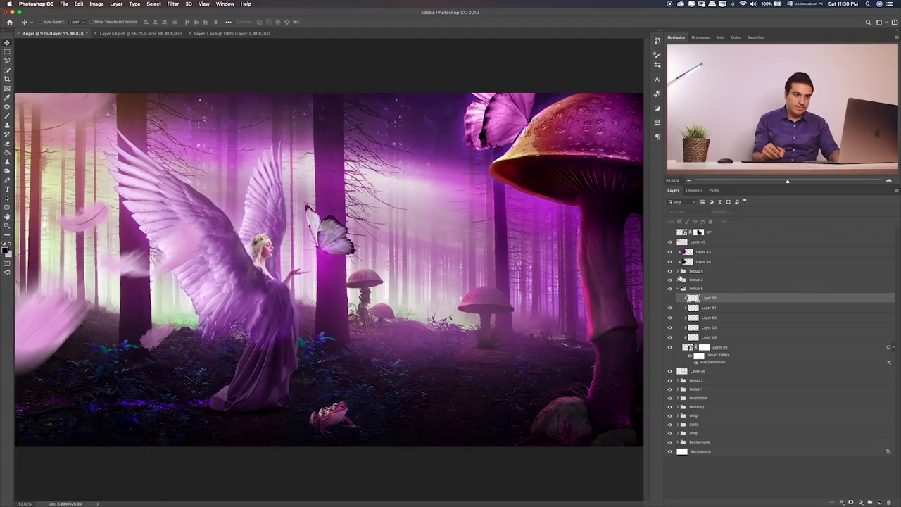
left_click(669, 298)
left_click(743, 212)
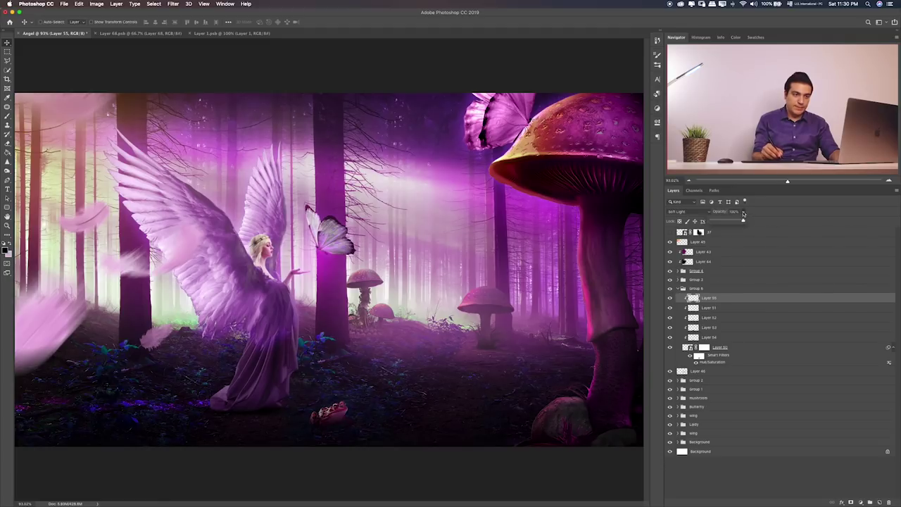
left_click_drag(729, 222, 730, 222)
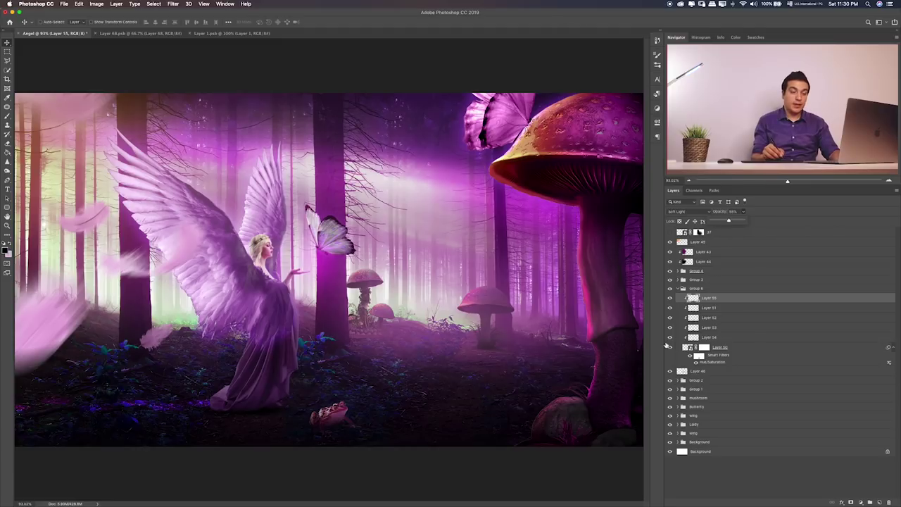
left_click(681, 349)
left_click(689, 357)
left_click(689, 357)
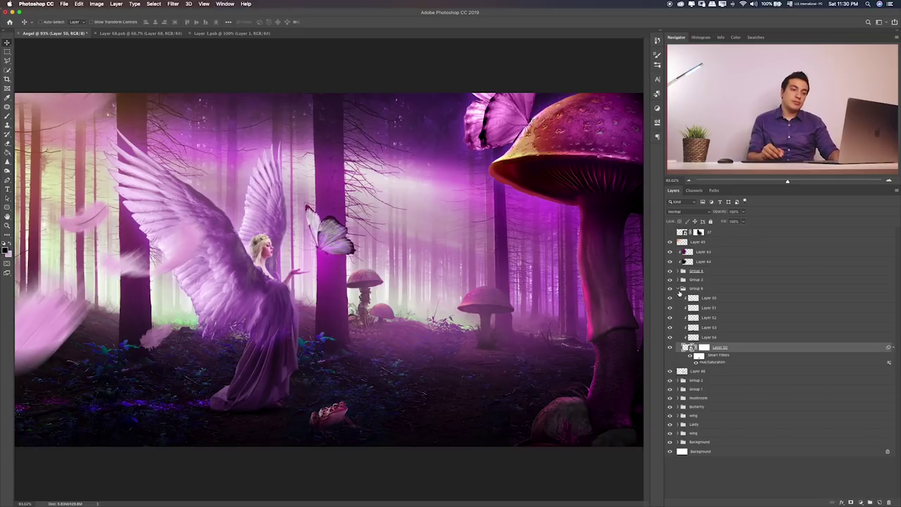
left_click(678, 290)
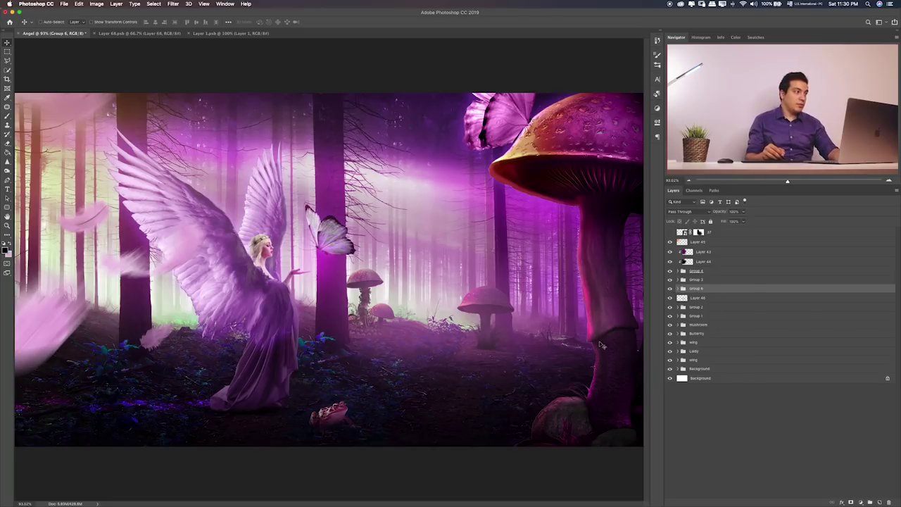
- Open the Layer 1.psb firefly image from the Items folder and close Layer 68.psb
key("super+Tab")
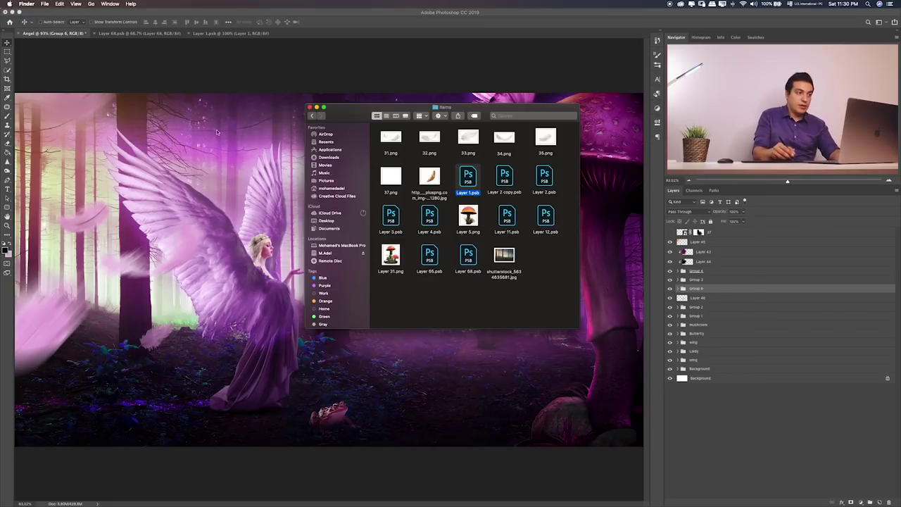
left_click(156, 33)
key("super+w")
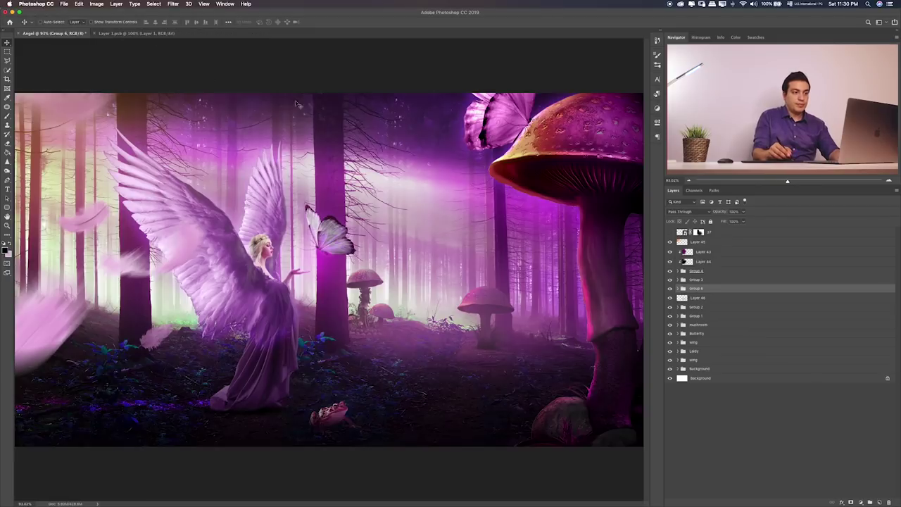
left_click(162, 34)
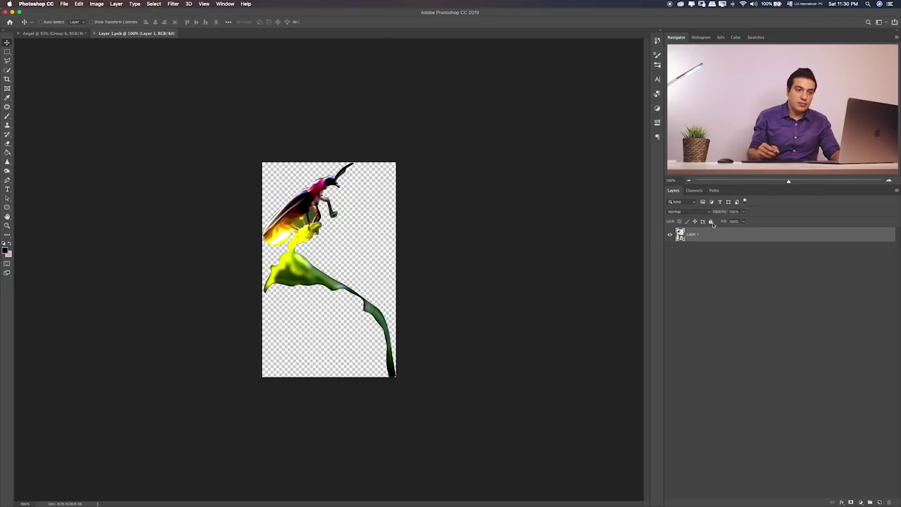
- Rasterize the firefly layer and lasso-delete the flower and leaf beneath the beetle
right_click(760, 234)
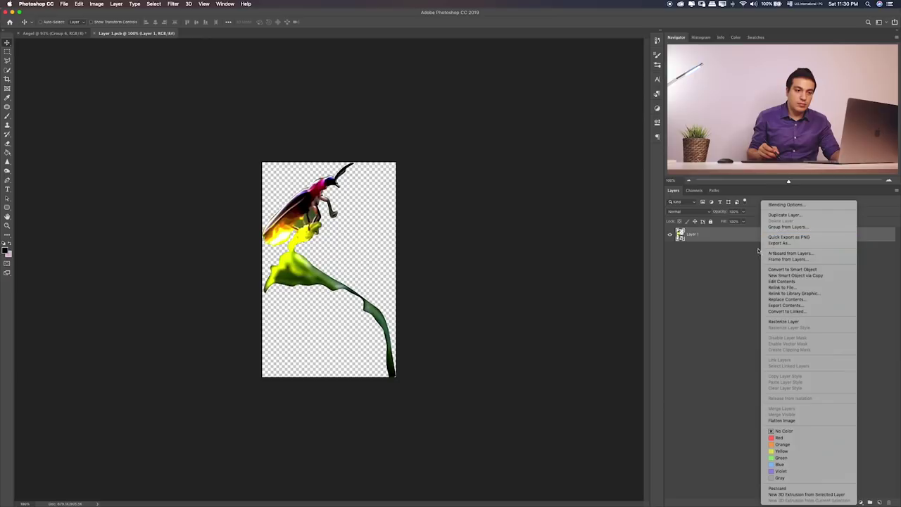
left_click(801, 328)
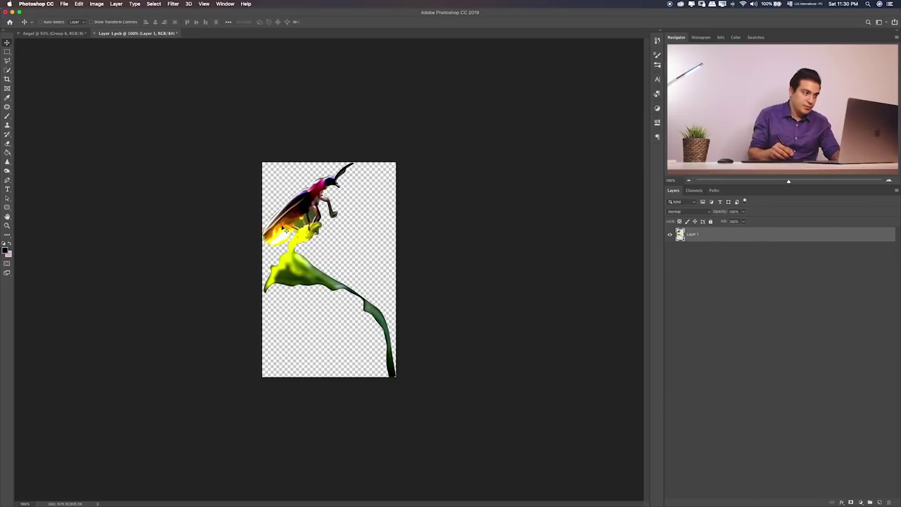
left_click(8, 62)
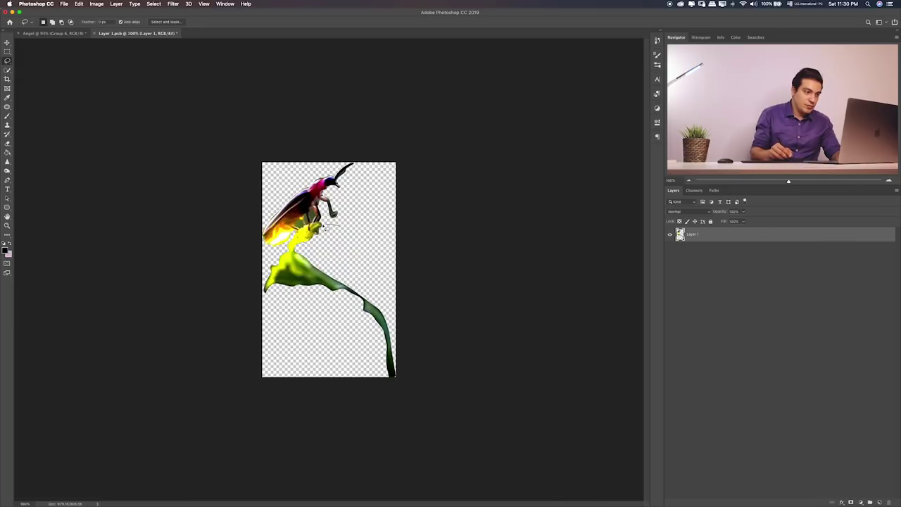
left_click_drag(255, 306, 378, 301)
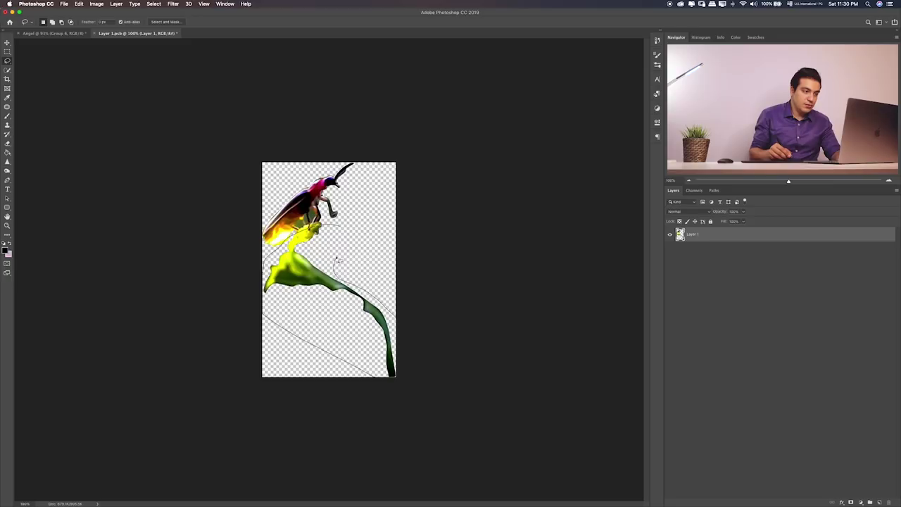
left_click_drag(340, 238, 340, 240)
key("Delete")
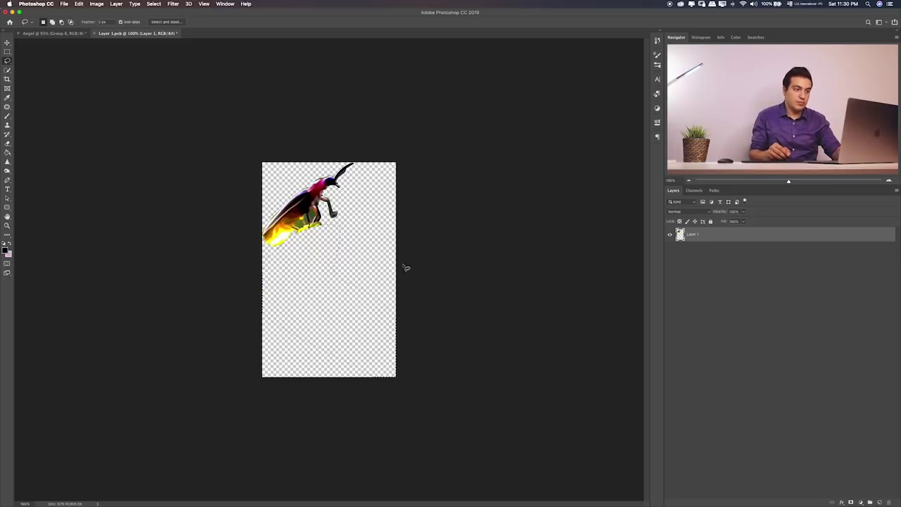
- Move the beetle lower on the canvas and convert it to a Smart Object
key("v")
mouse_move(354, 224)
left_mouse_down()
mouse_move(382, 245)
mouse_move(376, 278)
left_mouse_up()
right_click(794, 242)
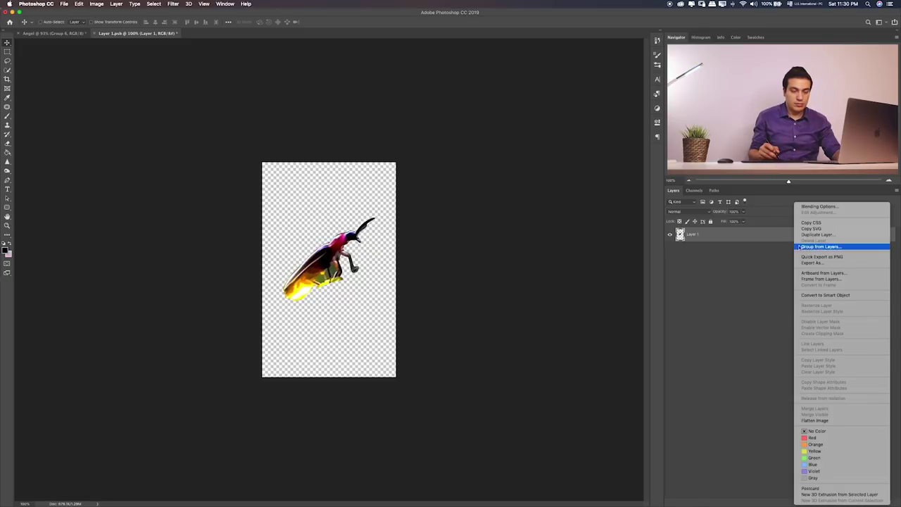
left_click(809, 291)
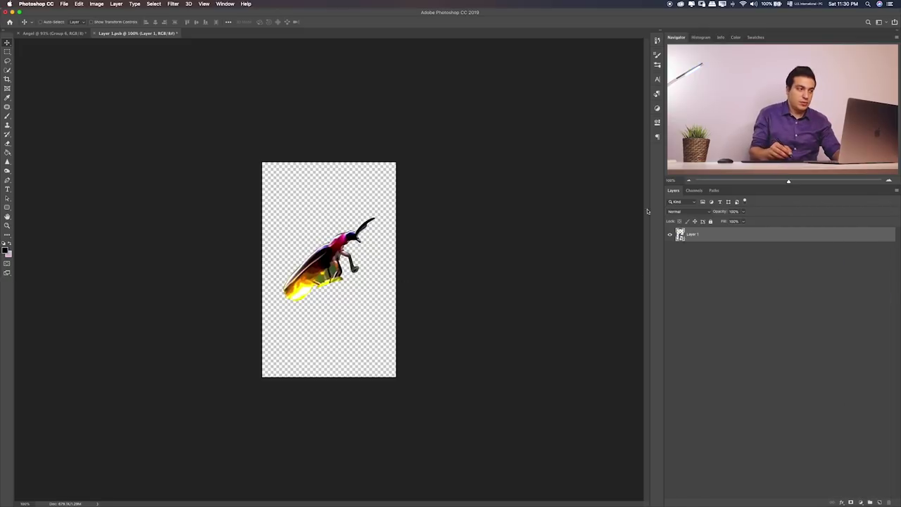
left_click(7, 52)
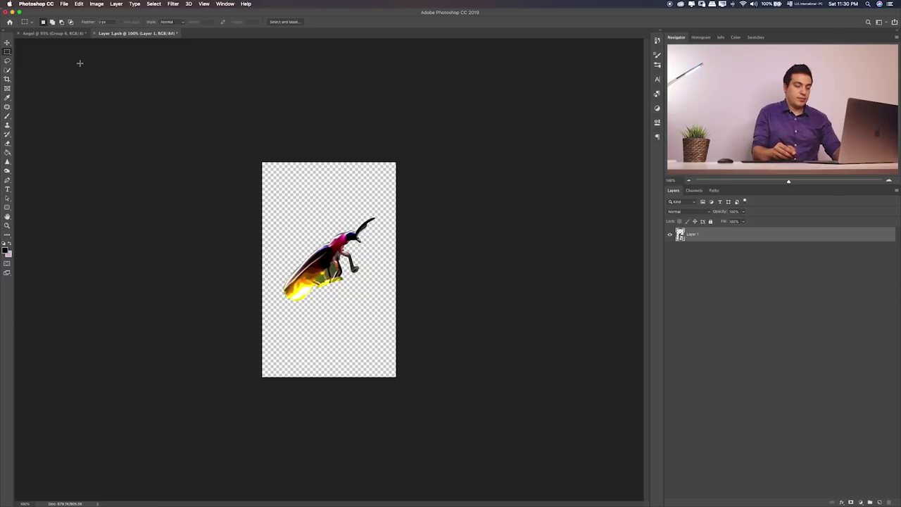
key("super+0")
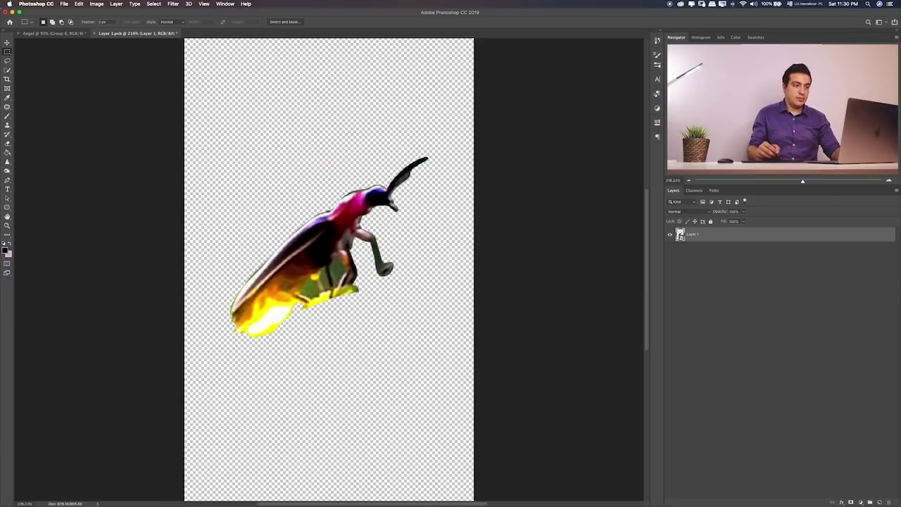
- Drag the firefly into the angel scene as Layer 56, shrink it, and set it on the mushroom-base rock
key("v")
mouse_move(432, 217)
left_mouse_down()
mouse_move(86, 42)
mouse_move(378, 150)
left_mouse_up()
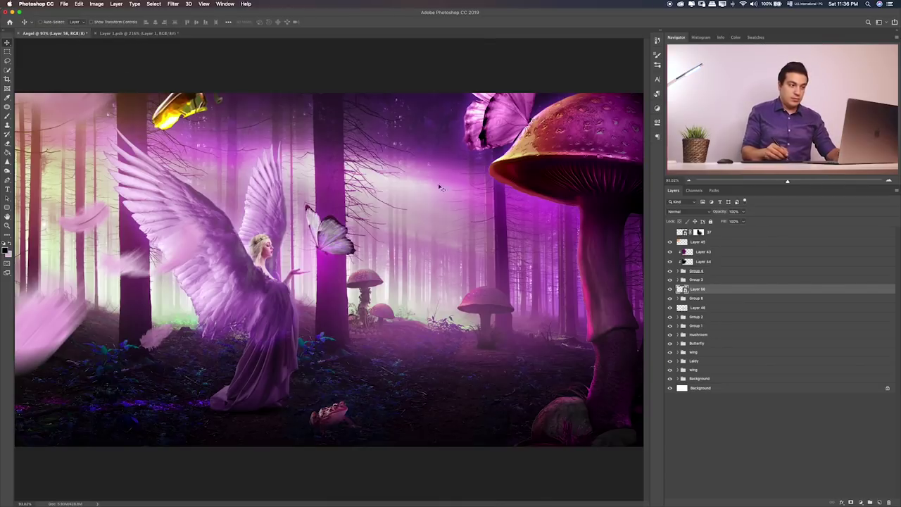
left_click_drag(307, 121, 578, 257)
key("ctrl+t")
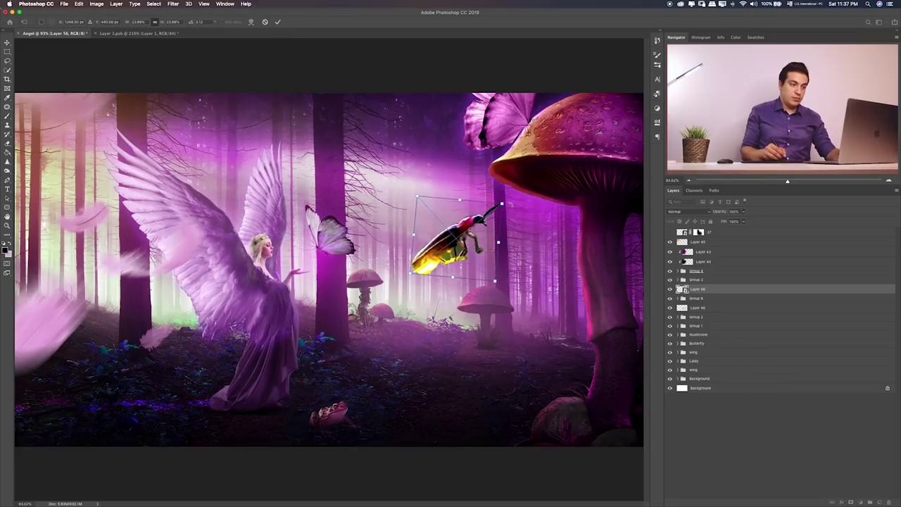
left_click_drag(503, 203, 434, 253)
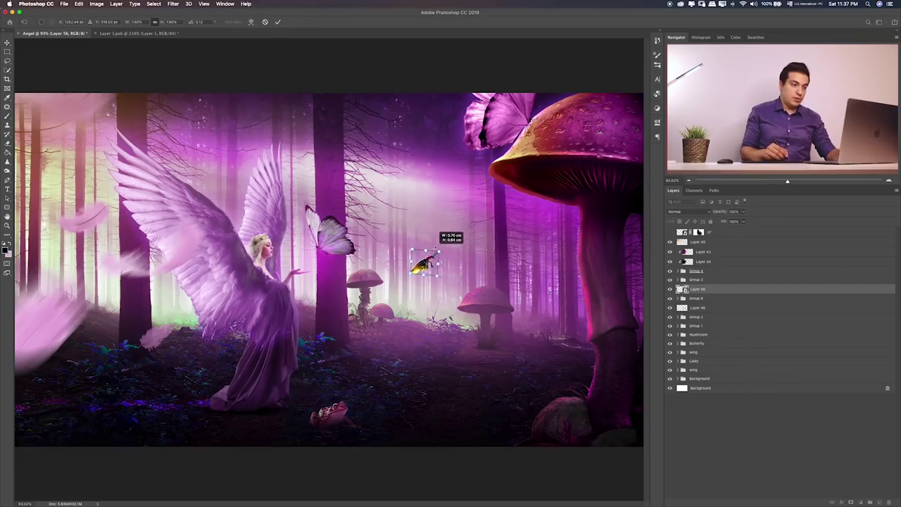
key("Return")
mouse_move(445, 254)
left_mouse_down()
mouse_move(573, 367)
mouse_move(579, 386)
left_mouse_up()
- Shift the firefly's hue to -45 for a magenta glow and group it into Group 7
key("ctrl+u")
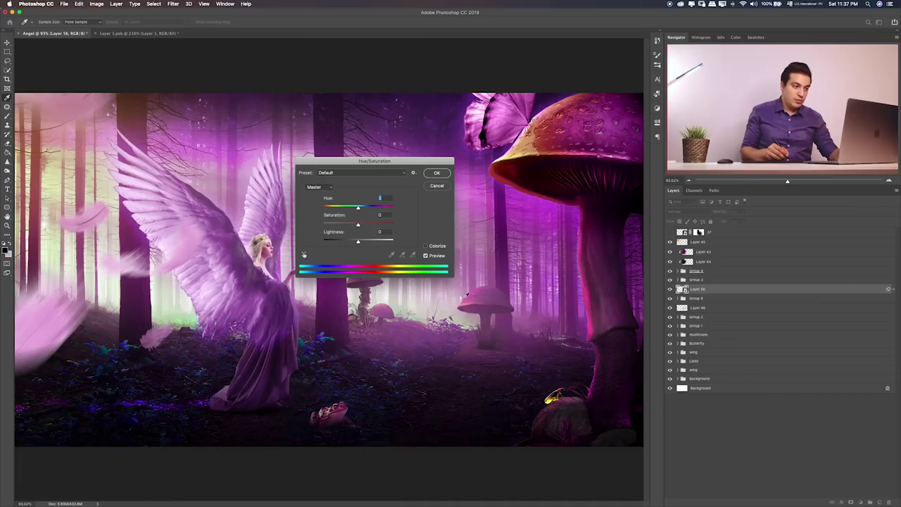
left_click_drag(338, 210, 335, 210)
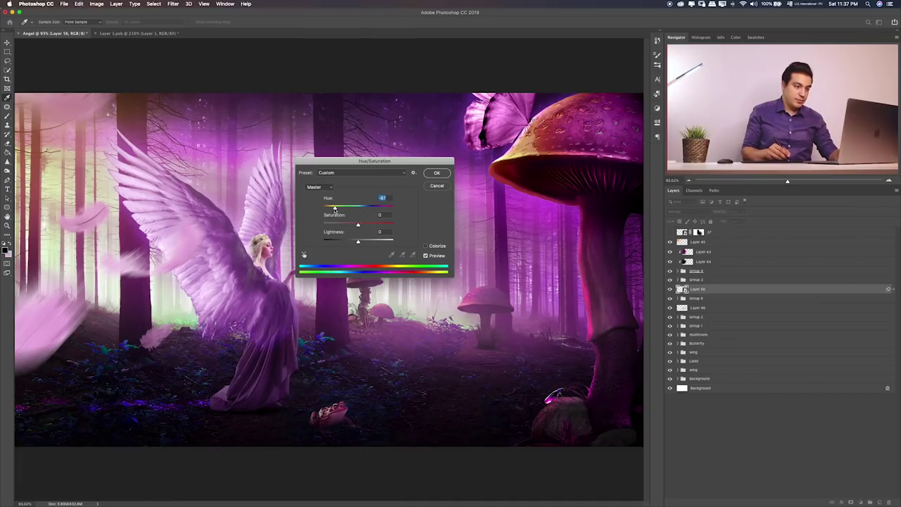
left_click(438, 173)
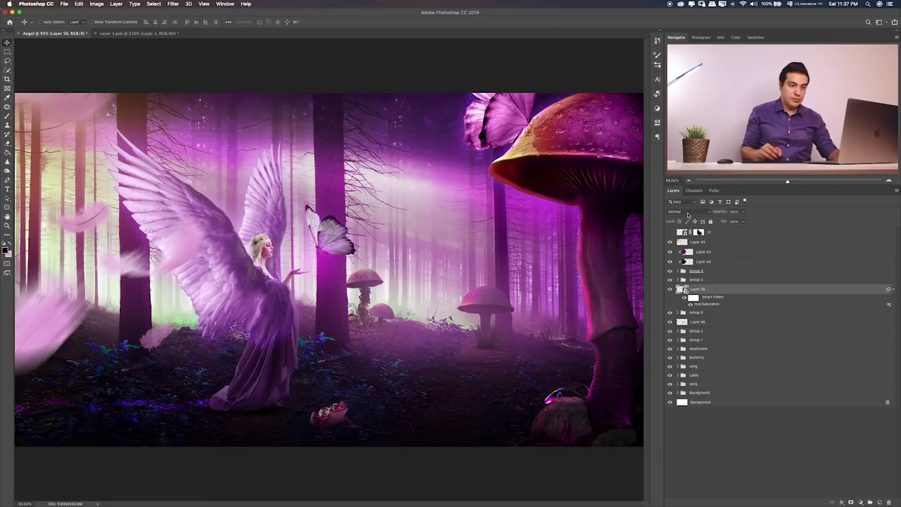
key("ctrl+g")
left_click(707, 299)
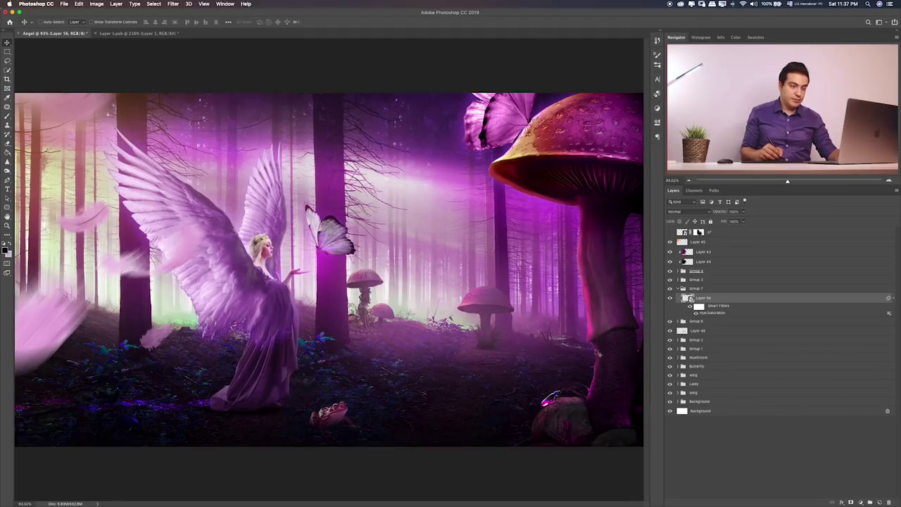
- Zoom in and rotate the firefly about -4.6° so it tilts on the rock
key("ctrl+plus")
key("ctrl+plus")
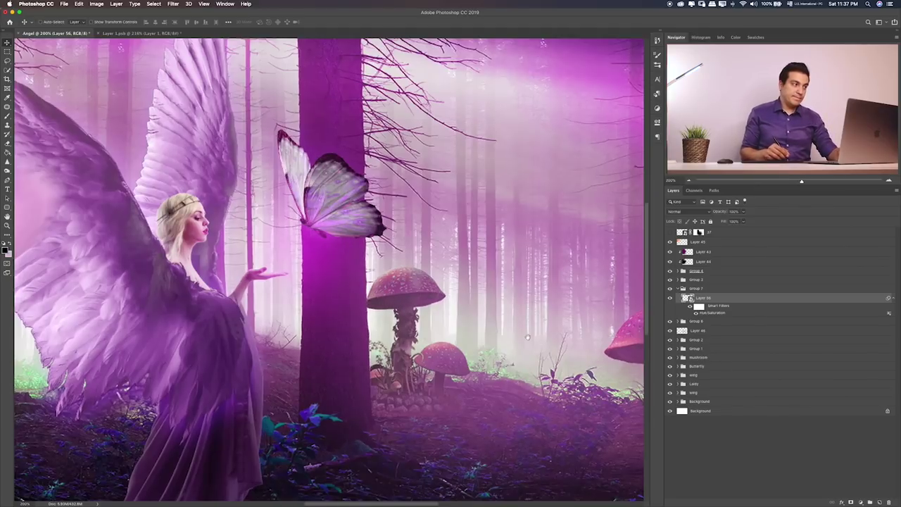
scroll(404, 319, "right", 5)
scroll(450, 318, "right", 5)
scroll(492, 321, "down", 5)
scroll(492, 318, "right", 3)
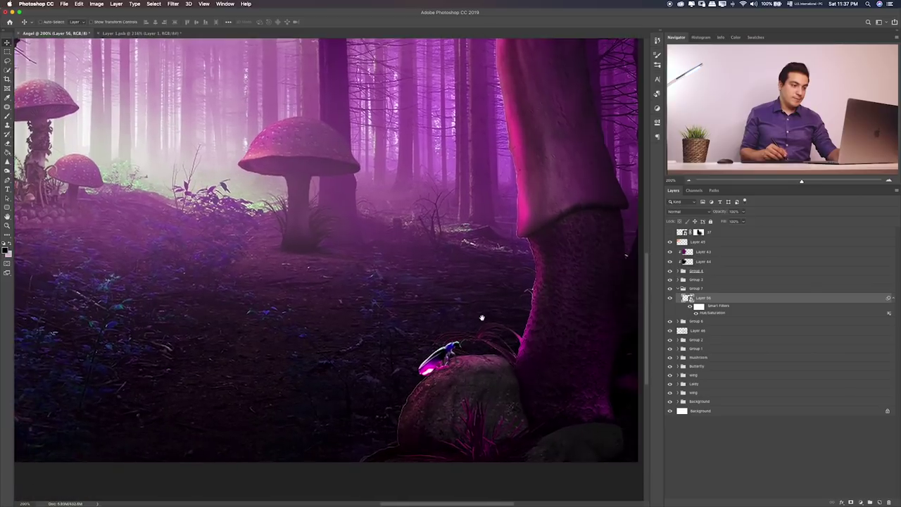
key("ctrl+t")
left_click_drag(471, 332, 469, 342)
key("Return")
key("ctrl+t")
left_click_drag(470, 342, 475, 330)
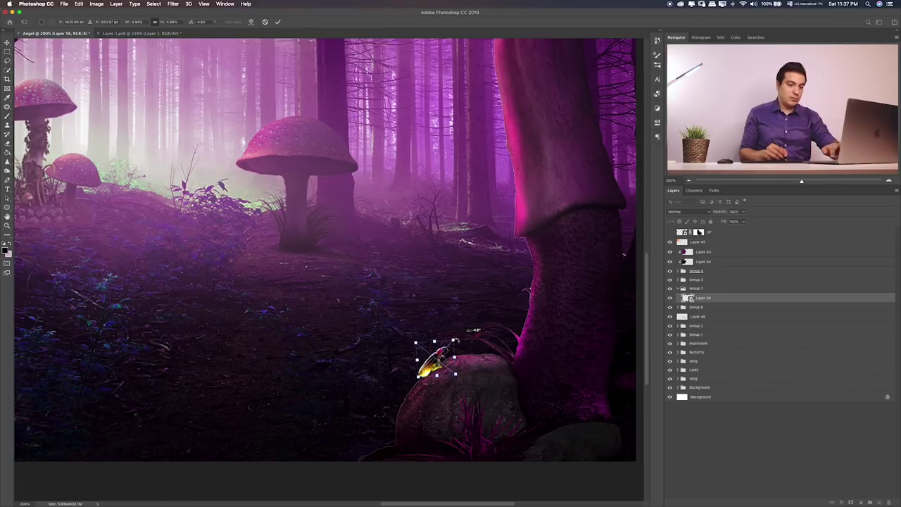
key("Return")
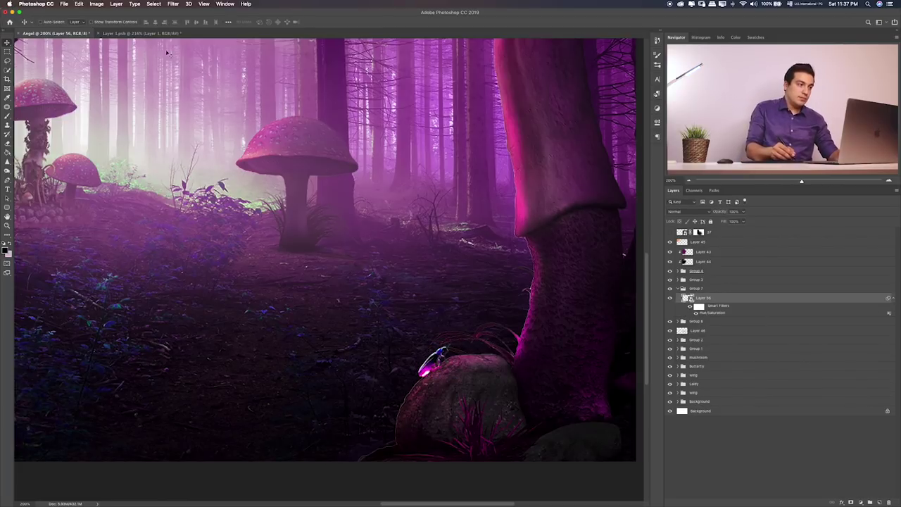
left_click(172, 3)
mouse_move(177, 87)
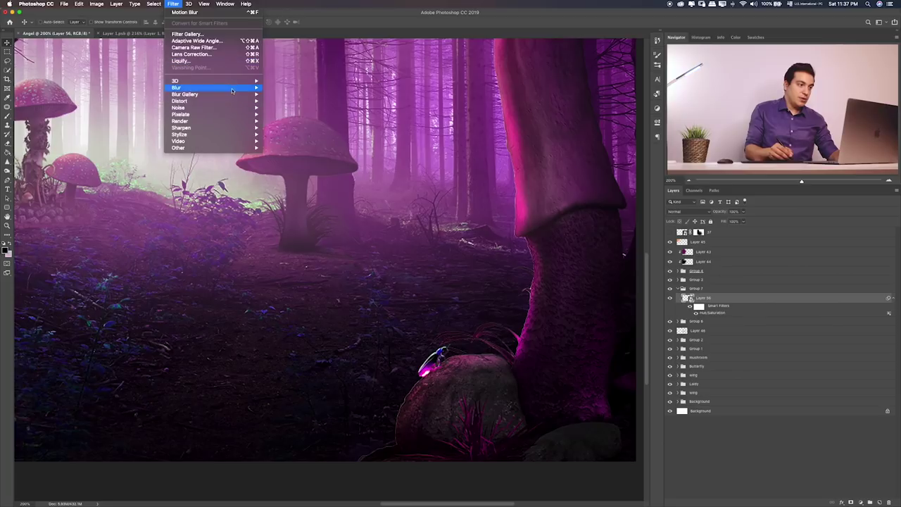
left_click(315, 118)
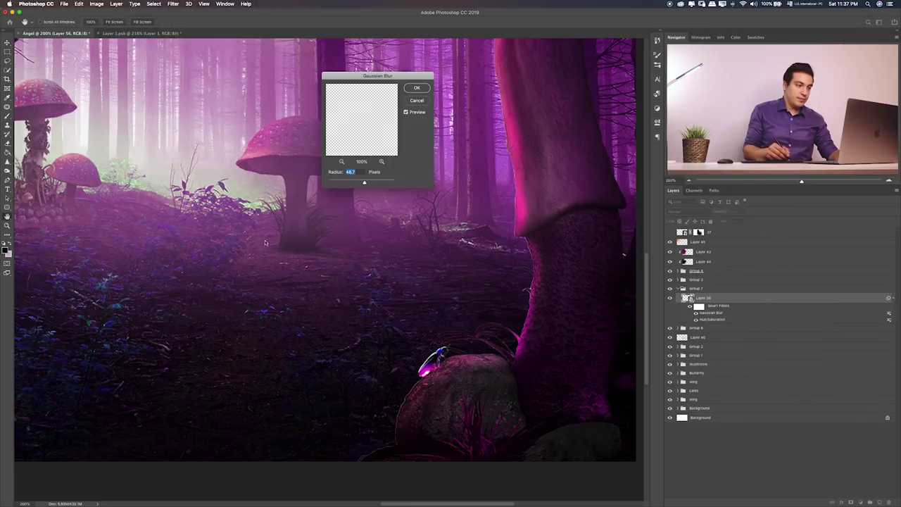
left_click_drag(344, 184, 339, 183)
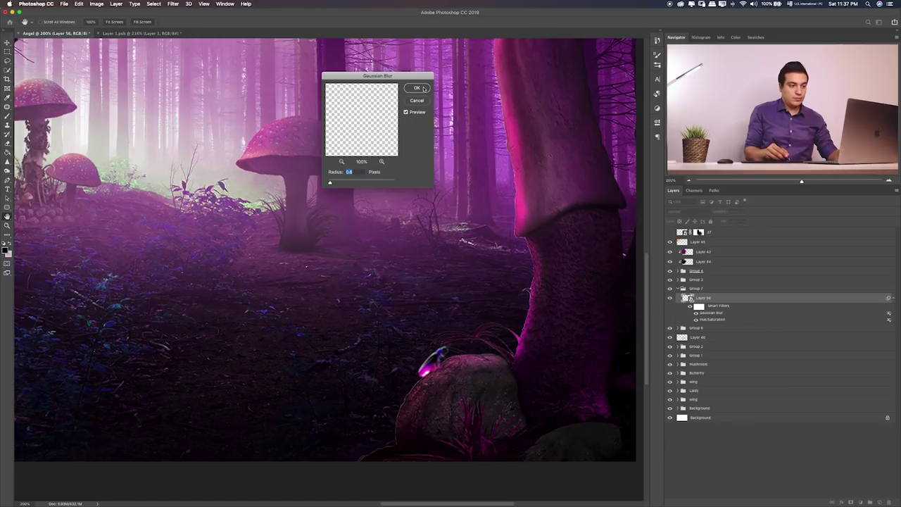
left_click(418, 105)
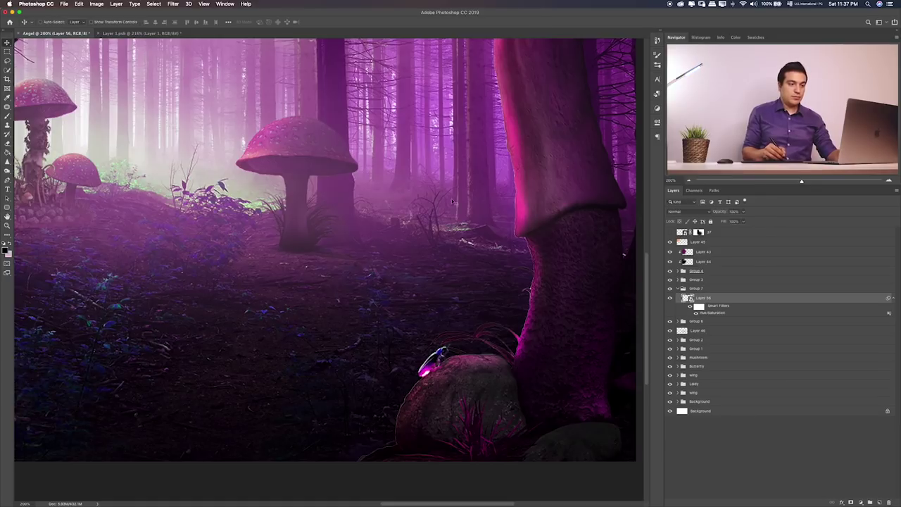
key("ctrl+minus")
key("ctrl+minus")
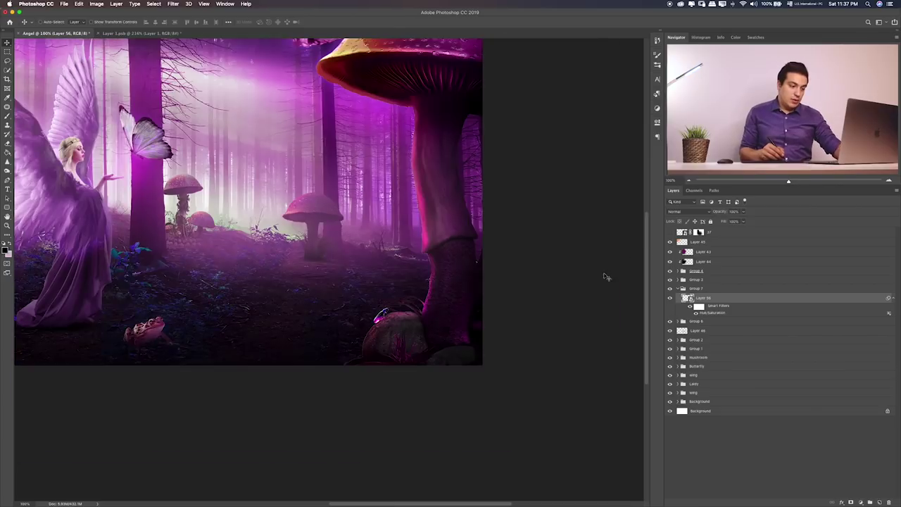
- Duplicate the firefly as Layer 56 copy, place it beside the mushroom stem, and rotate it slightly
key("ctrl+j")
left_click_drag(389, 287, 435, 195)
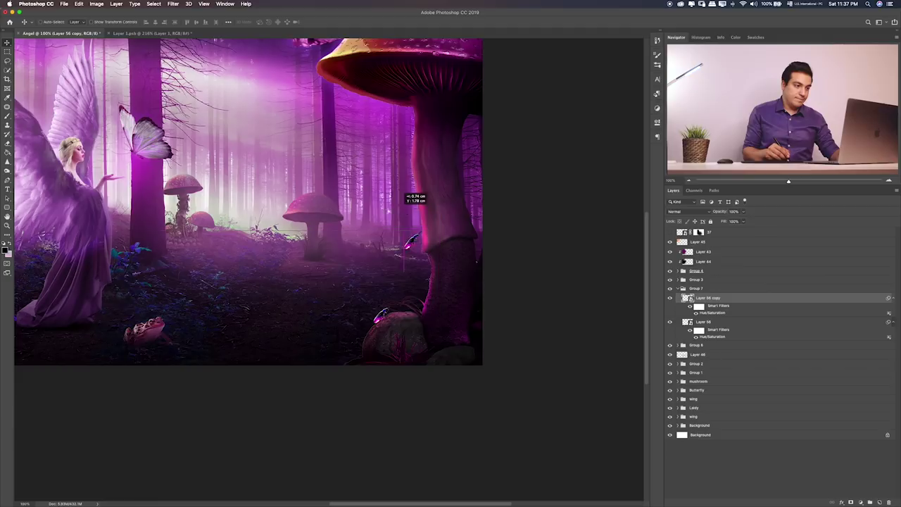
left_click_drag(435, 195, 378, 224)
left_click_drag(405, 195, 427, 215)
key("ctrl+t")
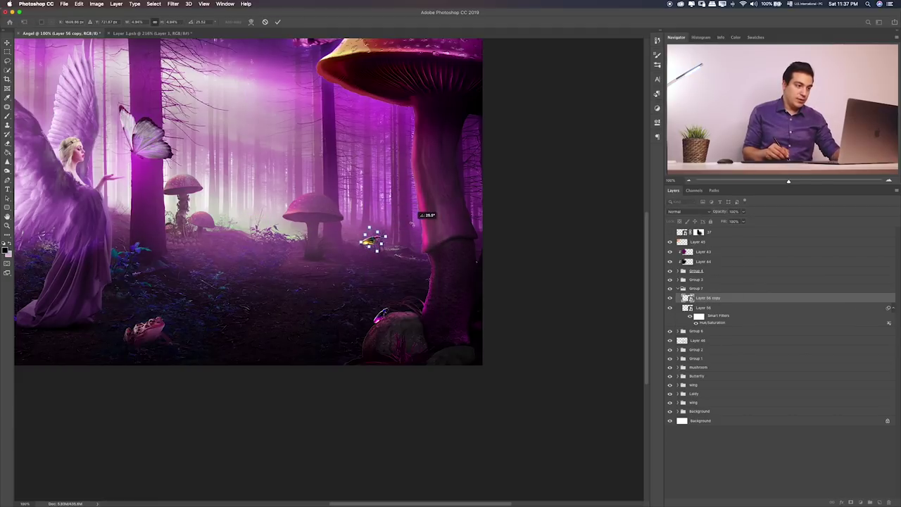
key("Return")
left_click_drag(395, 246, 406, 209)
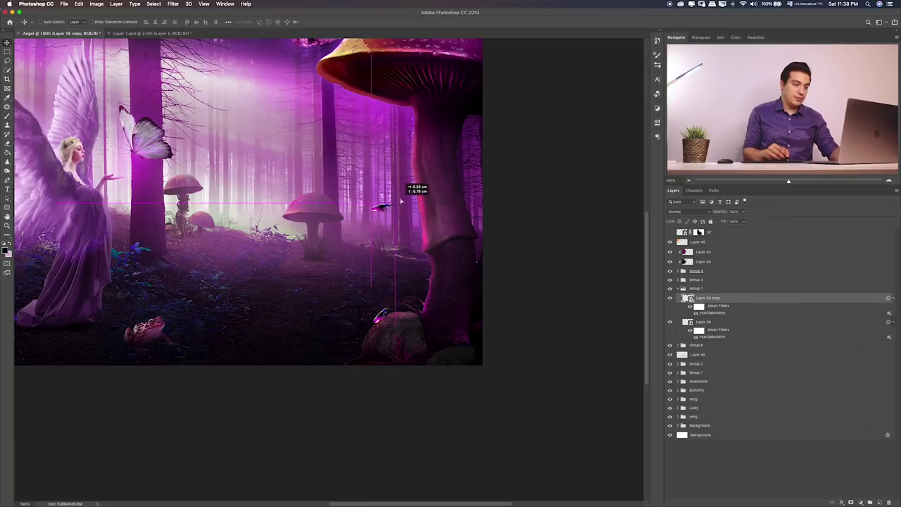
key("ctrl+t")
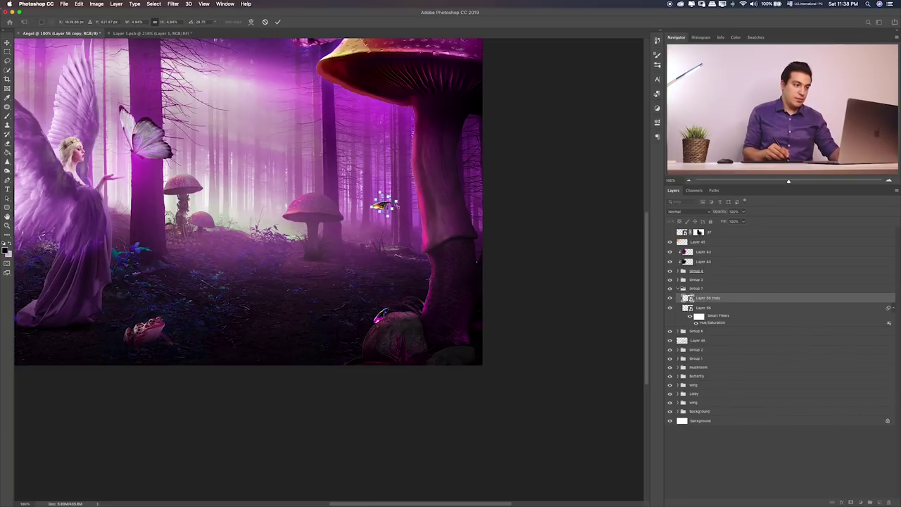
left_click_drag(401, 202, 413, 200)
key("Return")
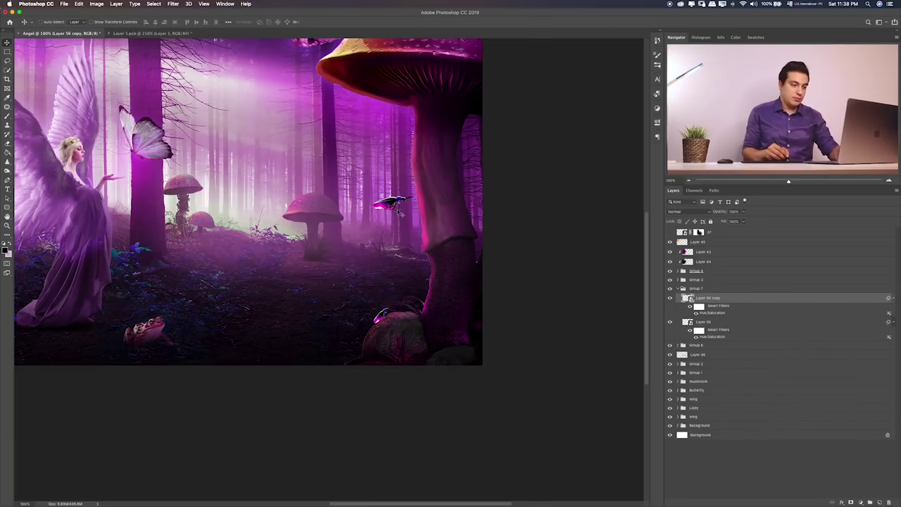
- Apply a Motion Blur of 12° angle and 23 pixels distance to the copy
left_click(173, 4)
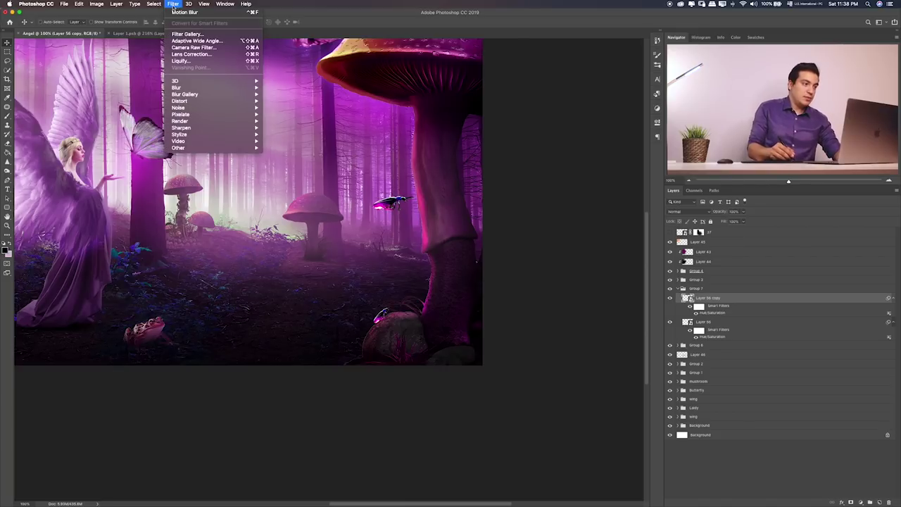
left_click(186, 13)
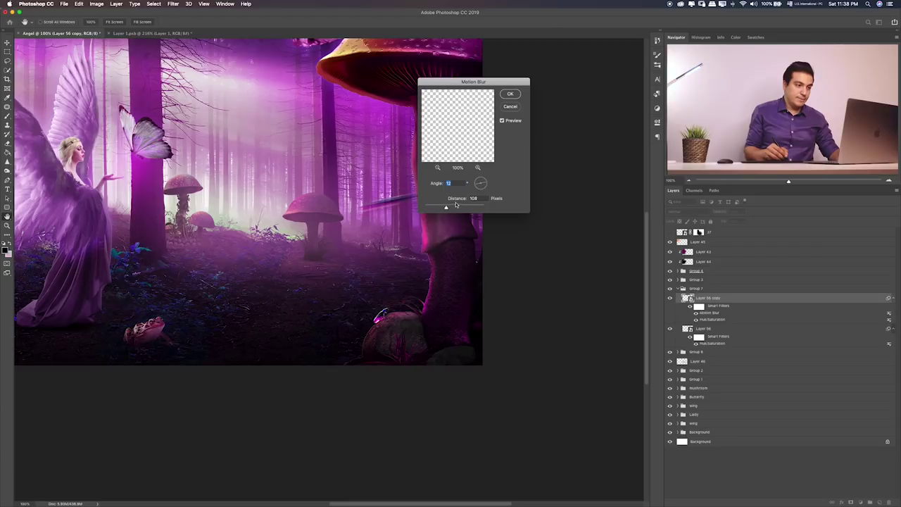
left_click_drag(440, 207, 434, 208)
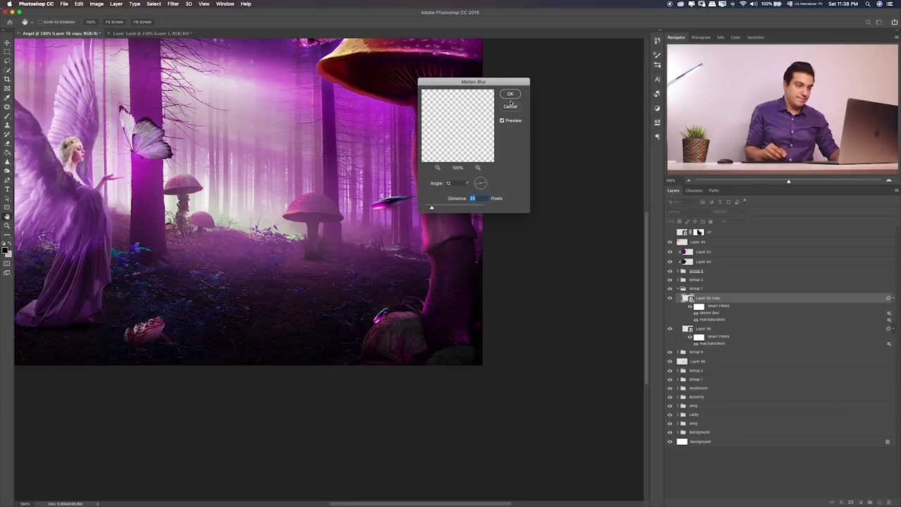
key("Return")
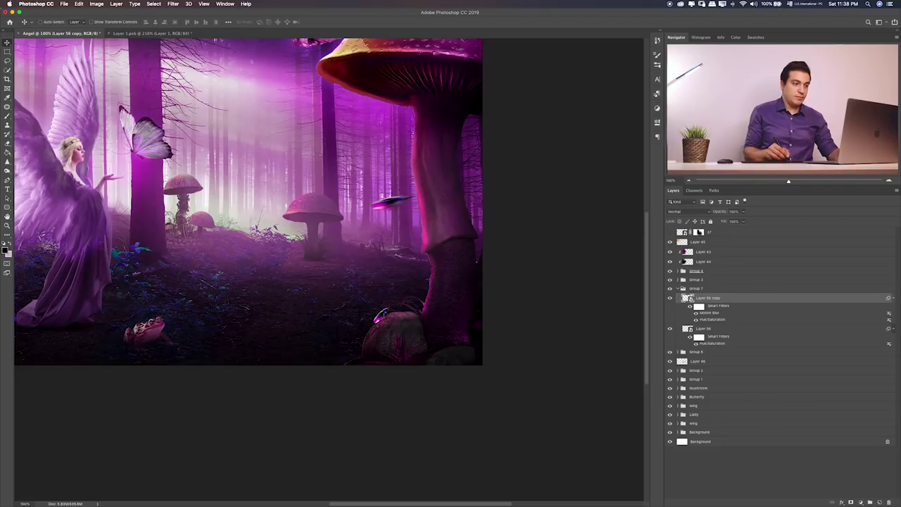
- Shrink the blurred streak and move it down beside the mushroom stem
left_click_drag(367, 197, 483, 180)
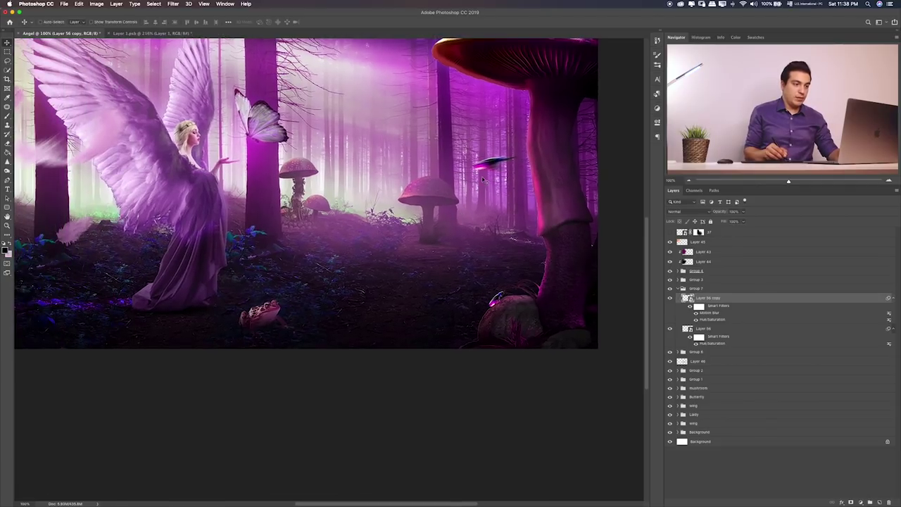
key("ctrl+t")
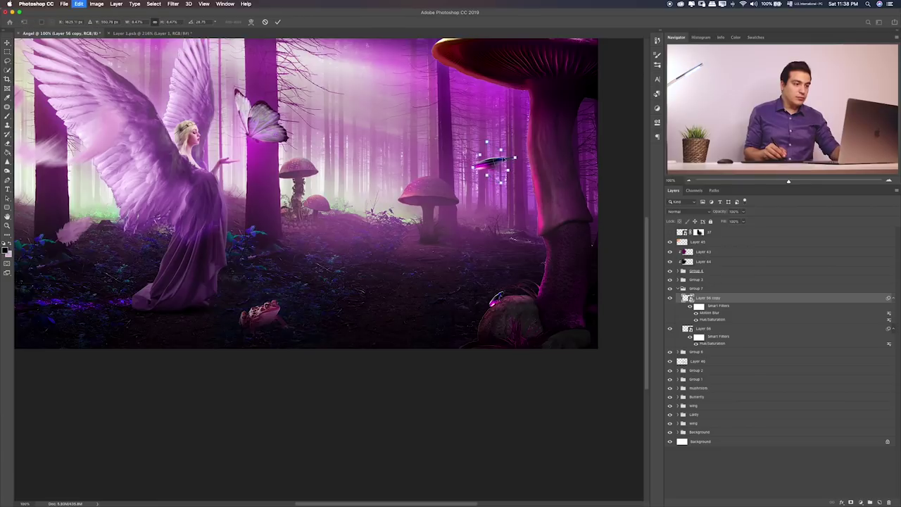
mouse_move(513, 157)
left_mouse_down()
mouse_move(497, 162)
mouse_move(611, 162)
left_mouse_up()
key("Return")
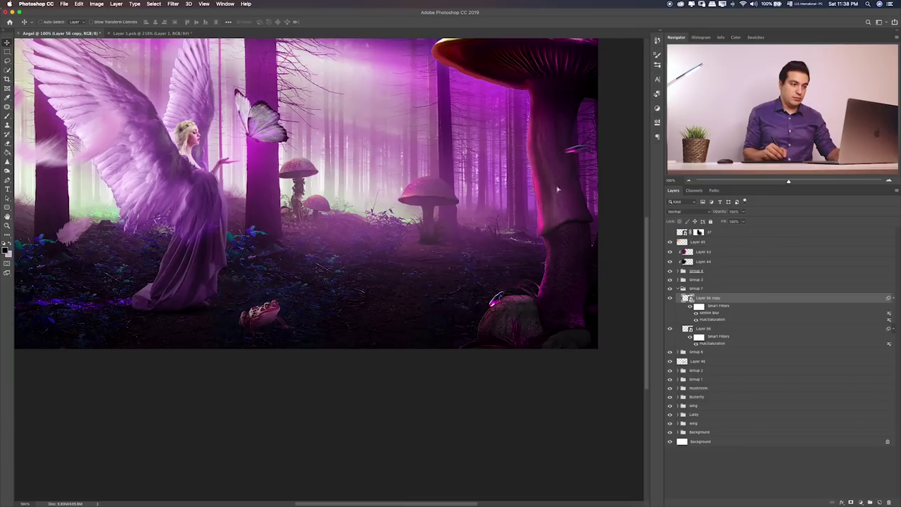
mouse_move(611, 162)
left_mouse_down()
mouse_move(491, 262)
mouse_move(470, 246)
mouse_move(539, 259)
mouse_move(562, 247)
left_mouse_up()
scroll(445, 257, "right", 3)
scroll(545, 250, "up", 2)
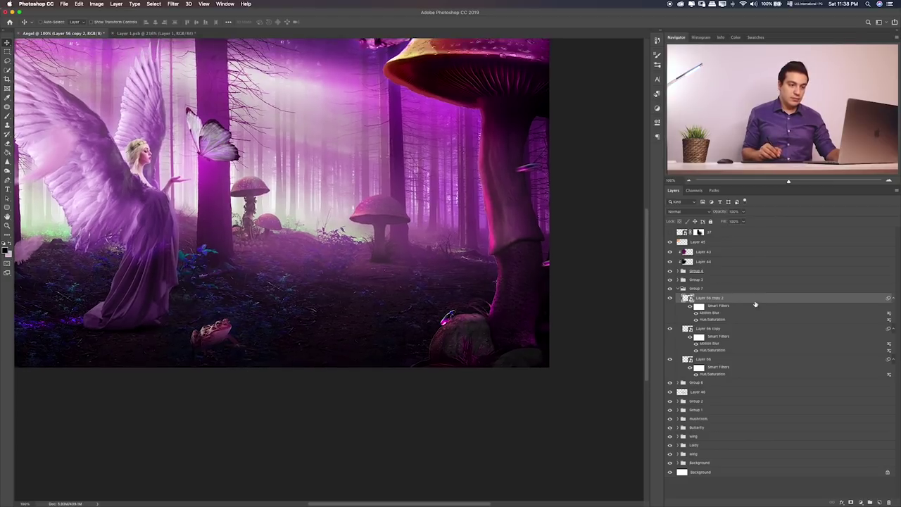
key("ctrl+0")
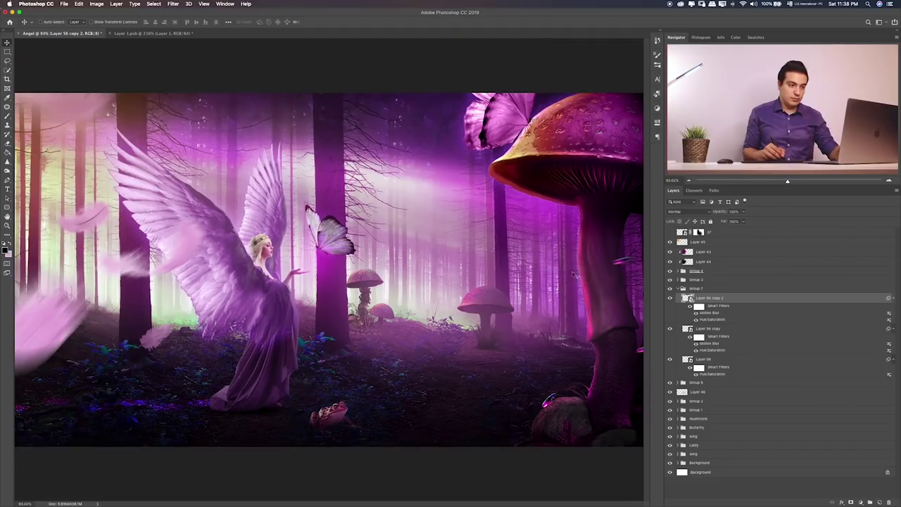
- Scatter streak duplicates (copy 2 to copy 5) across the forest, including the angel's wing area
mouse_move(613, 313)
left_mouse_down()
mouse_move(525, 307)
mouse_move(137, 366)
left_mouse_up()
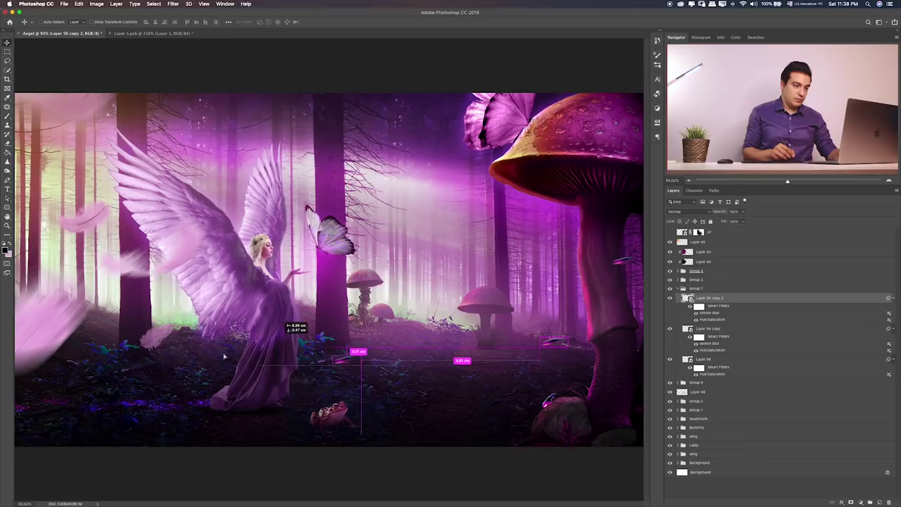
key("Delete")
key("Delete")
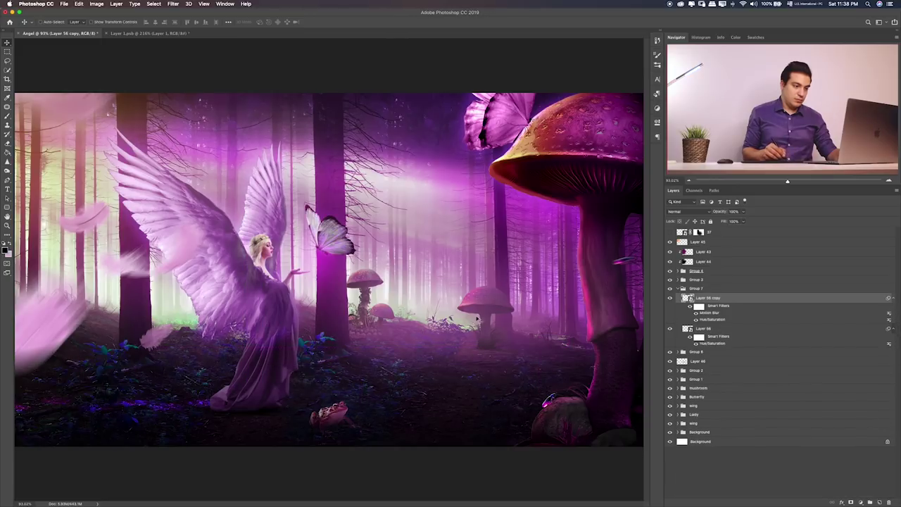
mouse_move(611, 331)
left_mouse_down()
mouse_move(226, 302)
mouse_move(137, 384)
mouse_move(438, 112)
mouse_move(385, 107)
left_mouse_up()
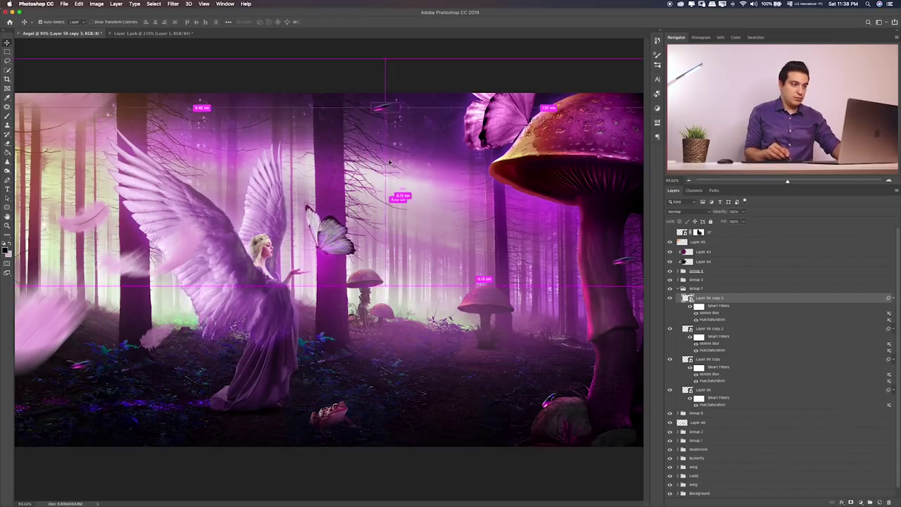
key("ctrl+j")
key("ctrl+t")
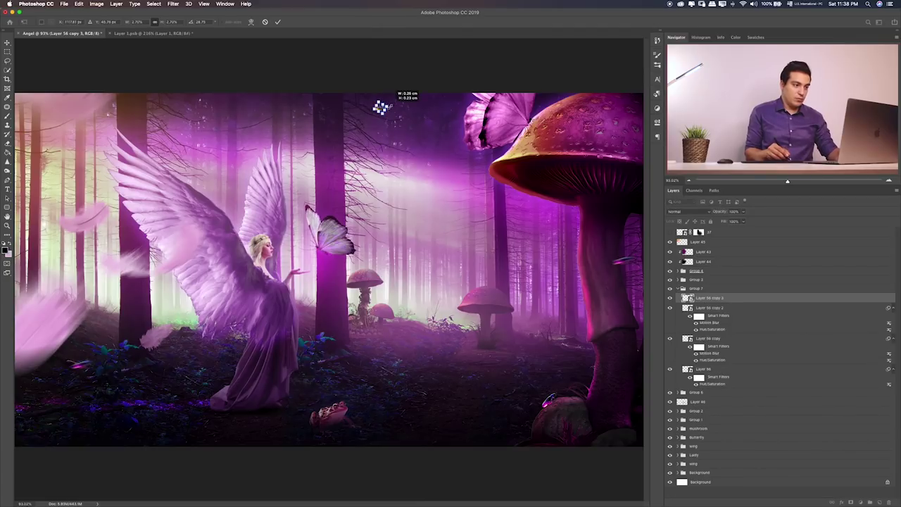
key("Return")
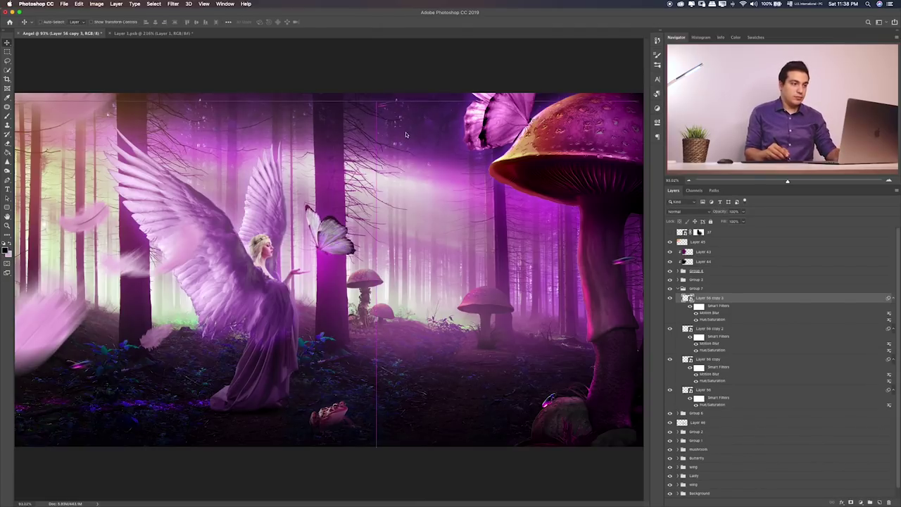
mouse_move(409, 128)
left_mouse_down()
mouse_move(401, 177)
mouse_move(277, 176)
mouse_move(477, 361)
mouse_move(471, 366)
left_mouse_up()
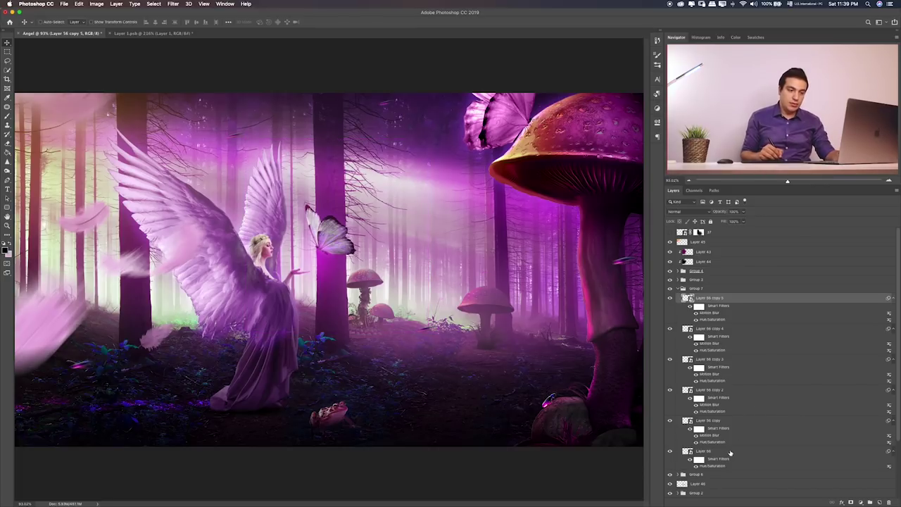
- Add a new layer above Layer 56 and set the brush colour to magenta #b12ca9
left_click(750, 443)
left_click(783, 454)
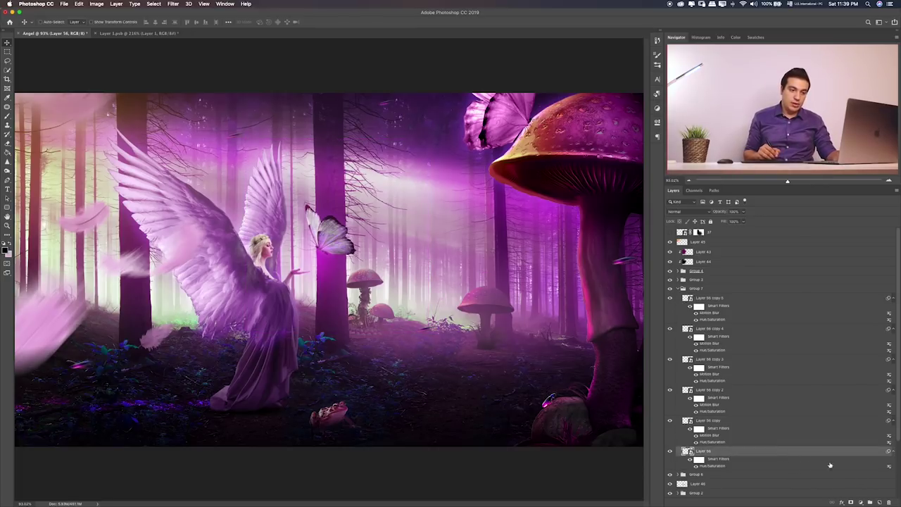
left_click(881, 502)
key("b")
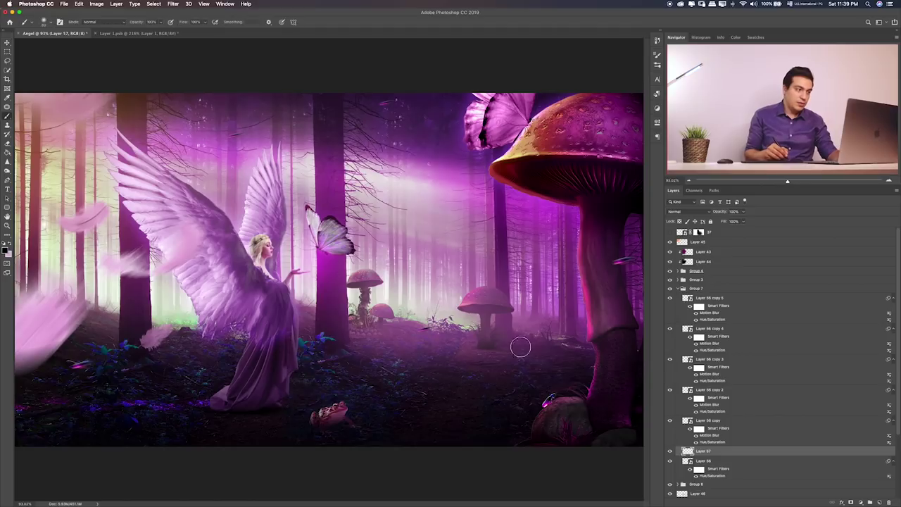
left_click(6, 249)
left_click(383, 90)
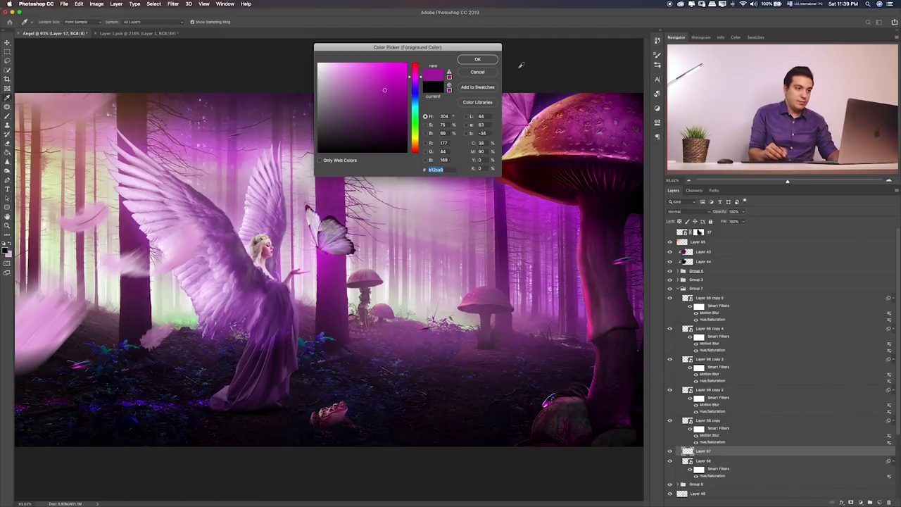
left_click(477, 59)
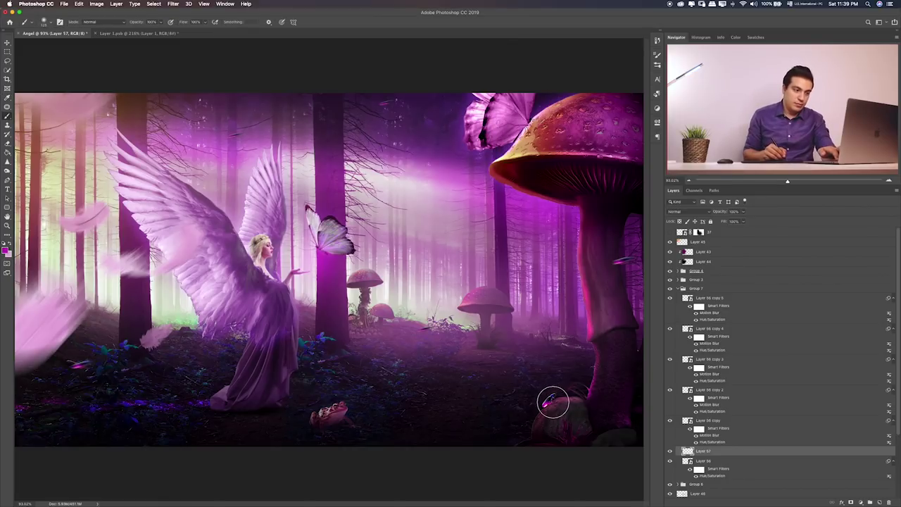
- Dab magenta glows on the mushroom, upper forest and lower left, moving Layer 57 above the streaks
left_click(548, 406)
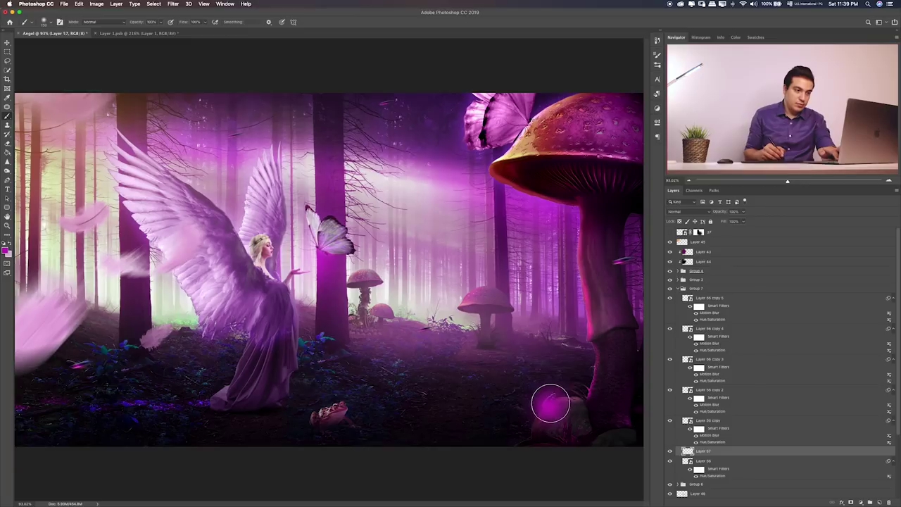
left_click(618, 263)
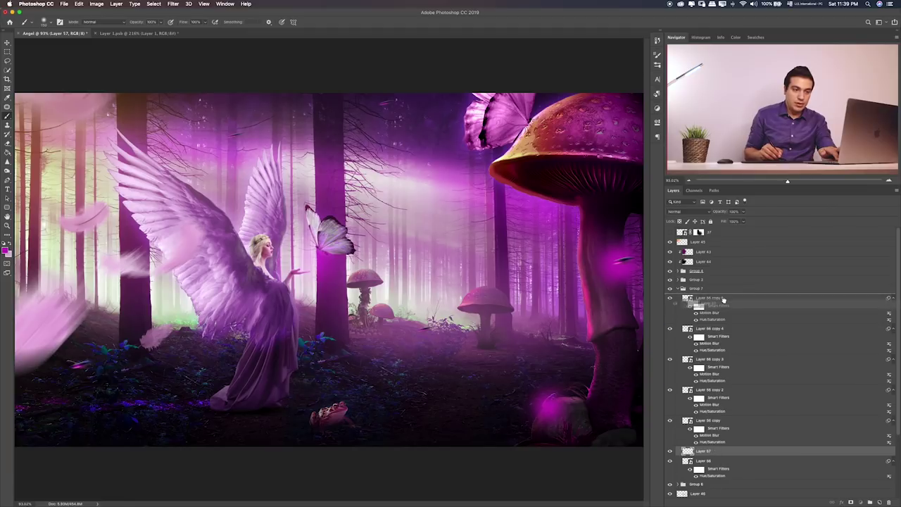
left_click_drag(703, 451, 711, 299)
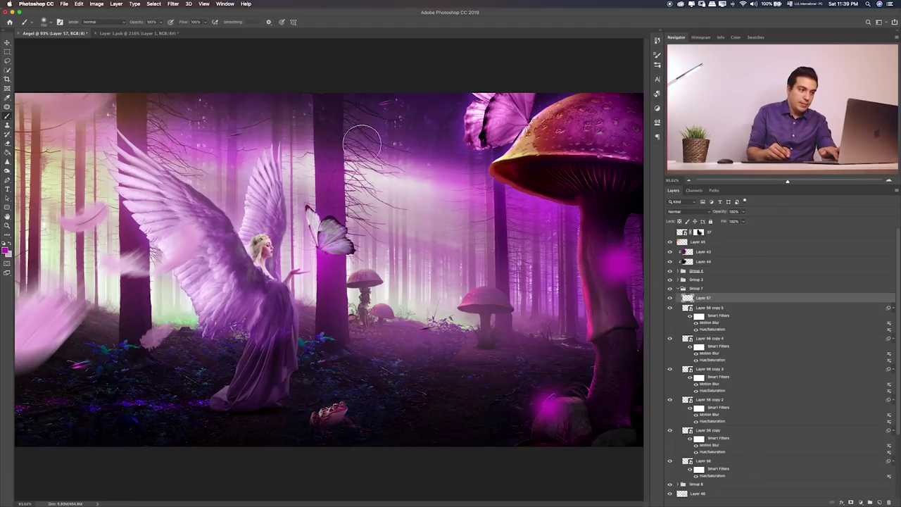
left_click(384, 105)
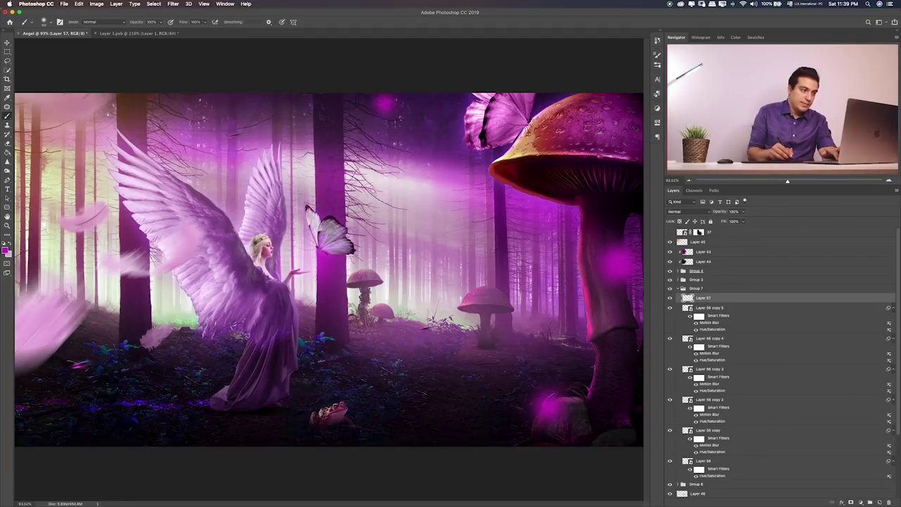
left_click(231, 138)
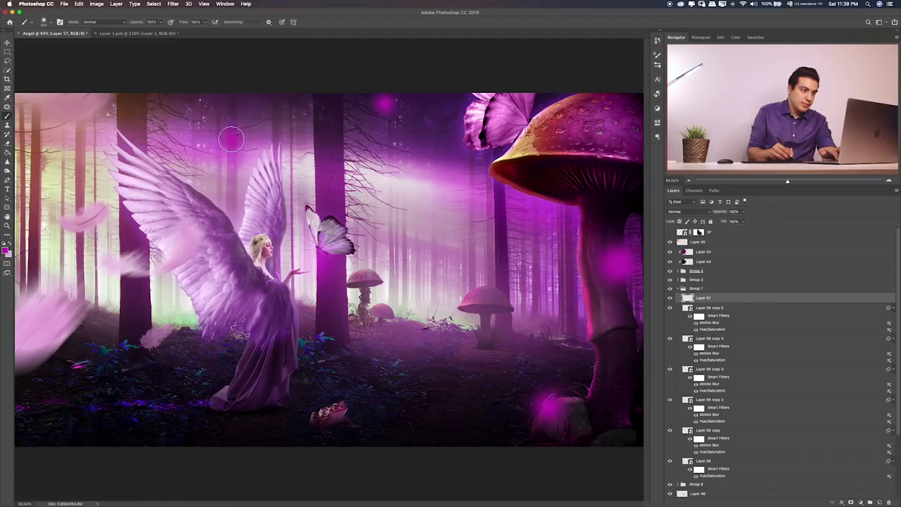
left_click(75, 370)
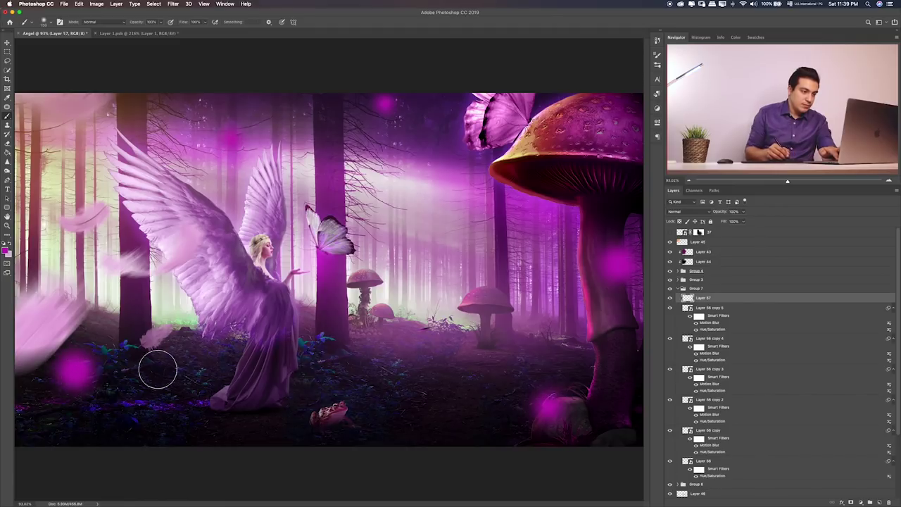
left_click(423, 330)
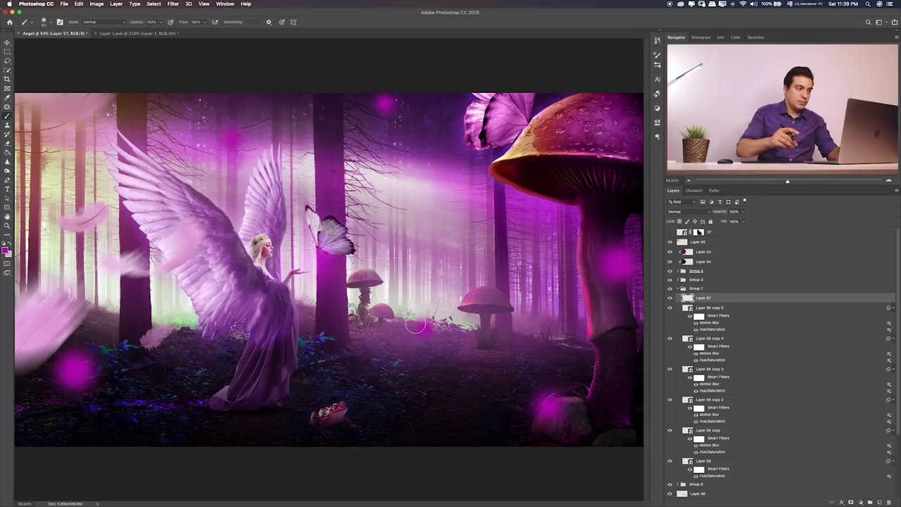
- Blend Layer 57 as Overlay at about 81% opacity and add a new Layer 58 above it
key("v")
key("alt+shift+a")
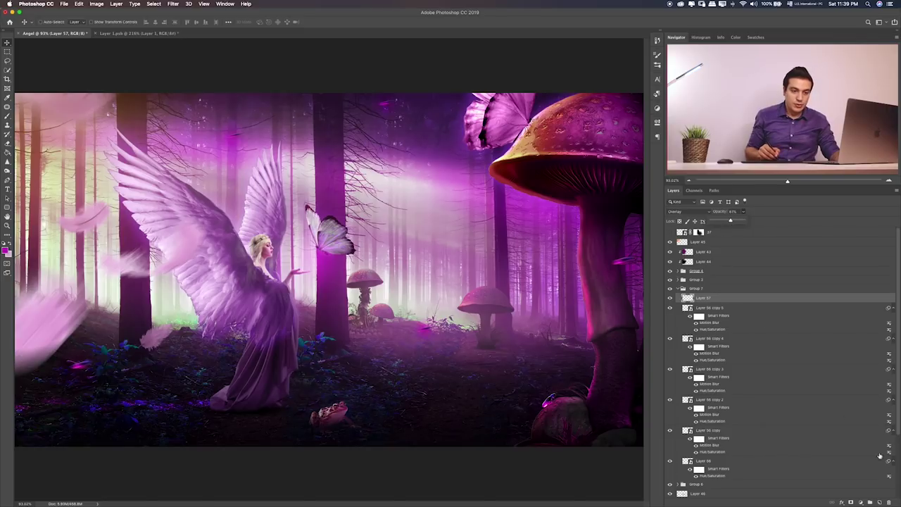
left_click(879, 502)
- With a larger brush on Layer 58, dab magenta glows on the mushroom, upper sky and forest floor
key("b")
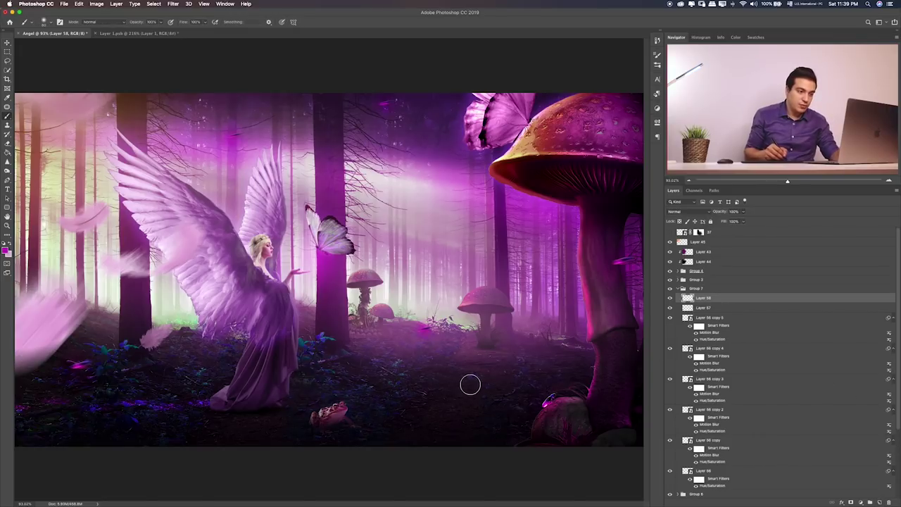
key("bracketright")
key("bracketright")
key("bracketright")
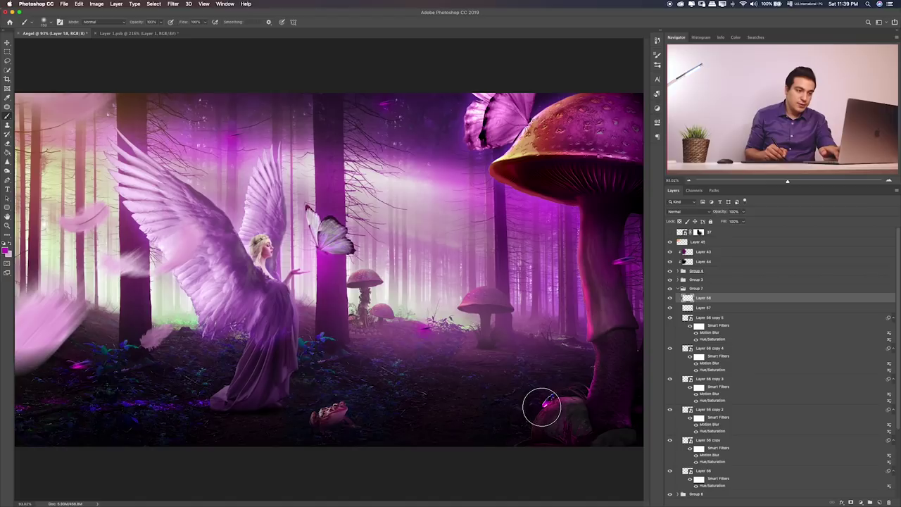
left_click(544, 410)
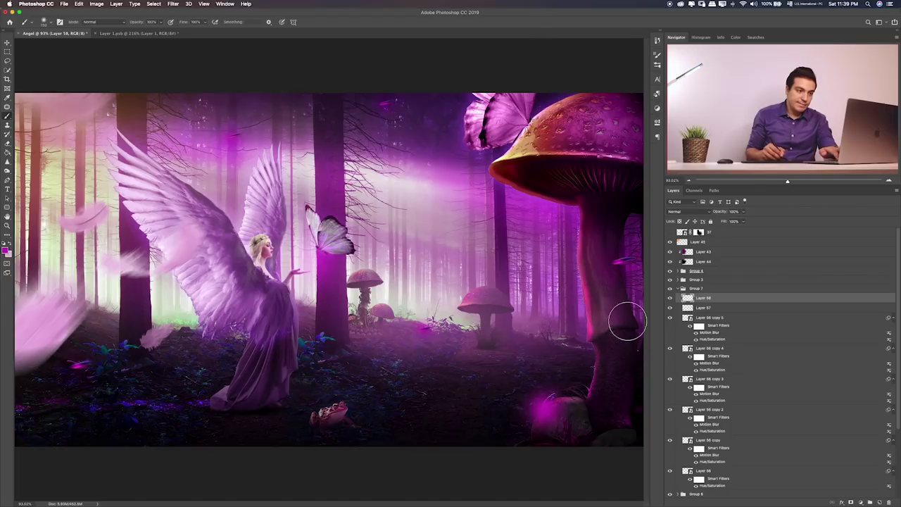
left_click(612, 262)
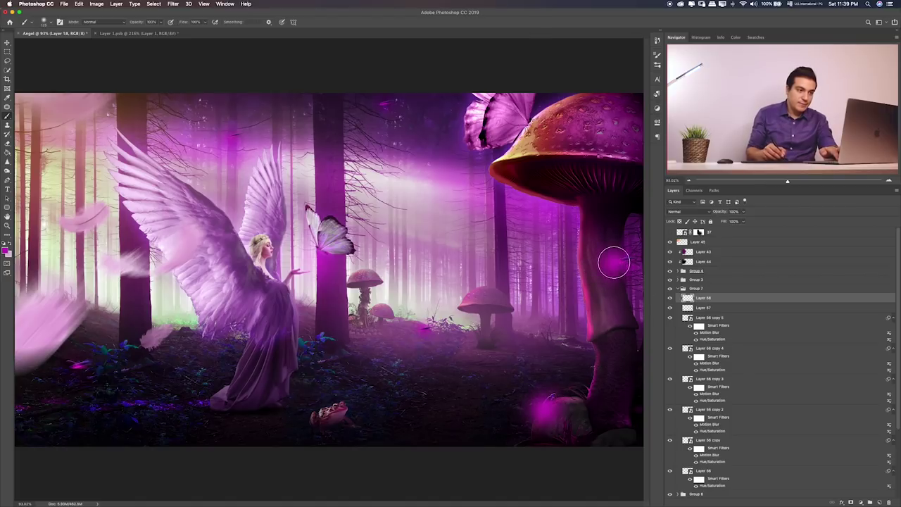
left_click(383, 105)
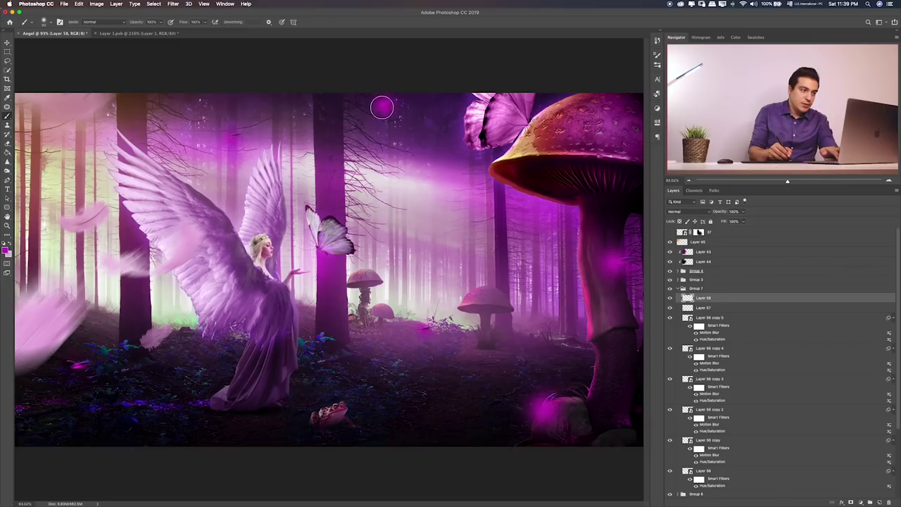
left_click(227, 138)
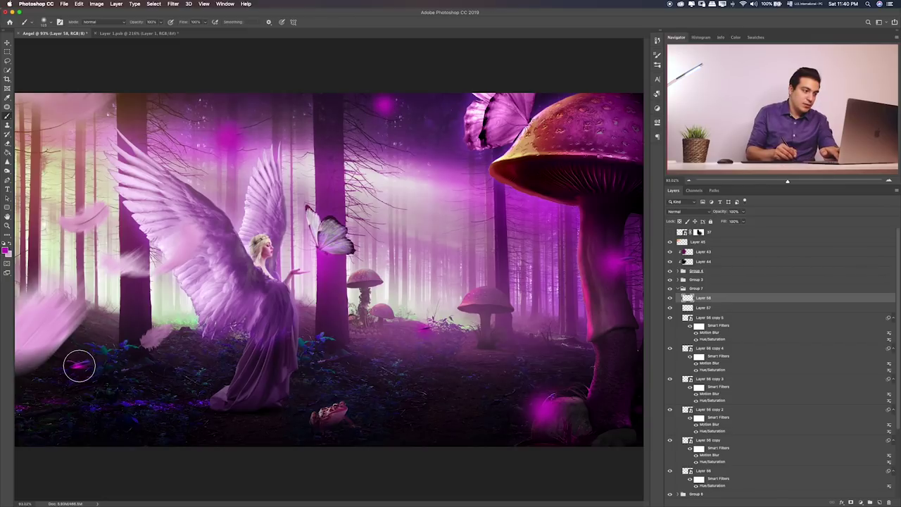
left_click(76, 366)
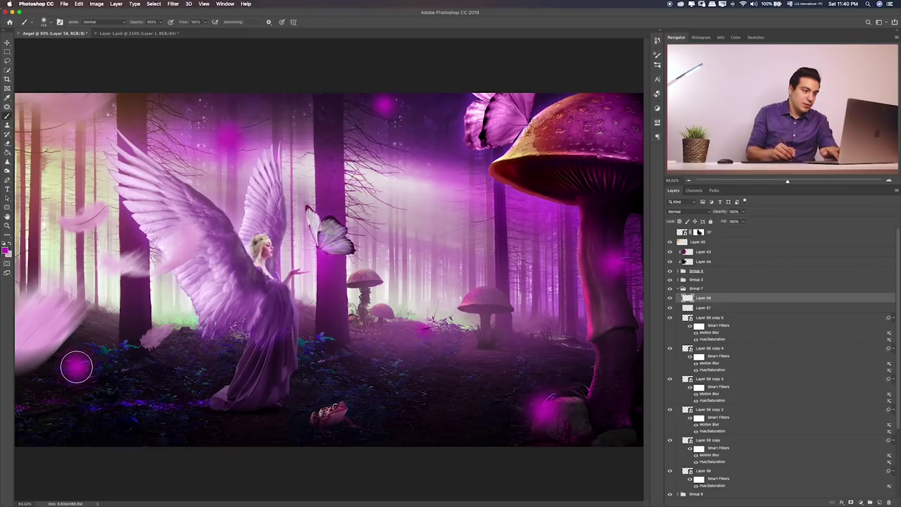
left_click(421, 331)
left_click(693, 212)
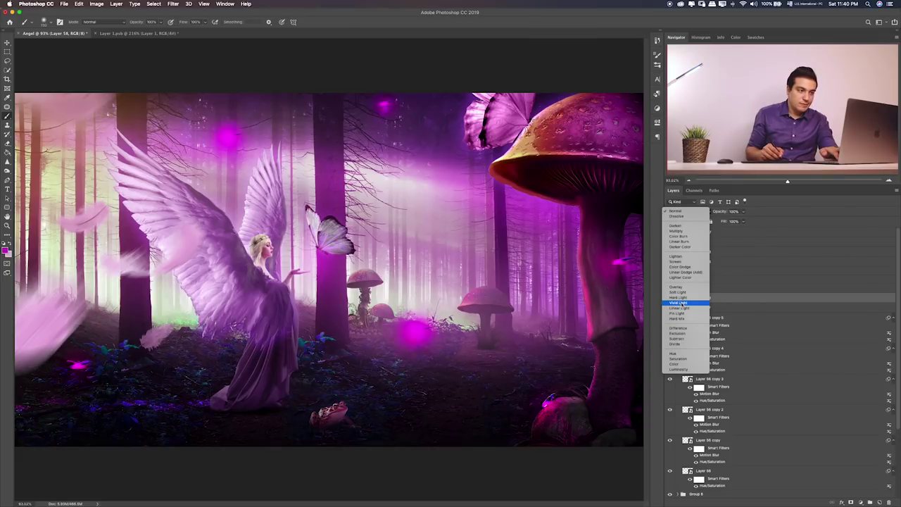
- Try Vivid Light and other blend modes on Layer 58, lowering its opacity to about 26%
left_click(678, 303)
key("v")
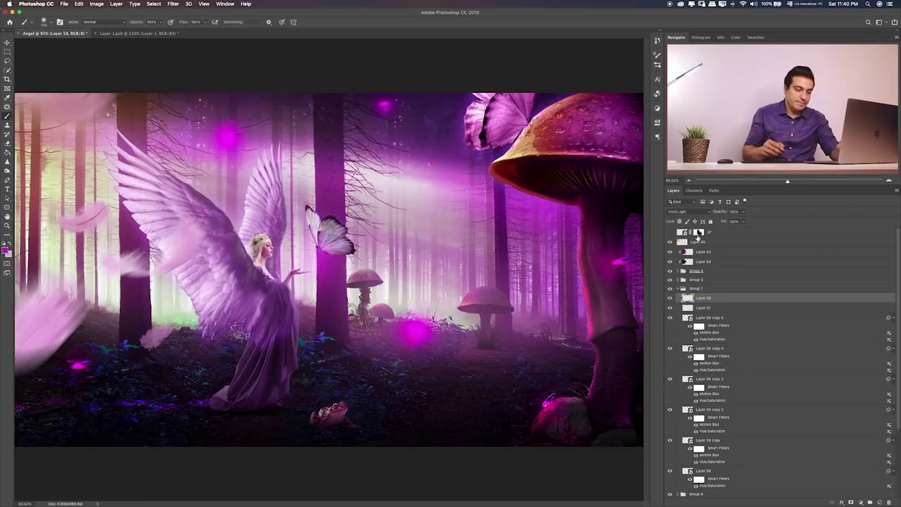
key("shift+plus")
key("shift+plus")
key("shift+plus")
key("shift+plus")
key("shift+plus")
key("shift+plus")
key("shift+plus")
key("shift+plus")
key("shift+plus")
key("shift+plus")
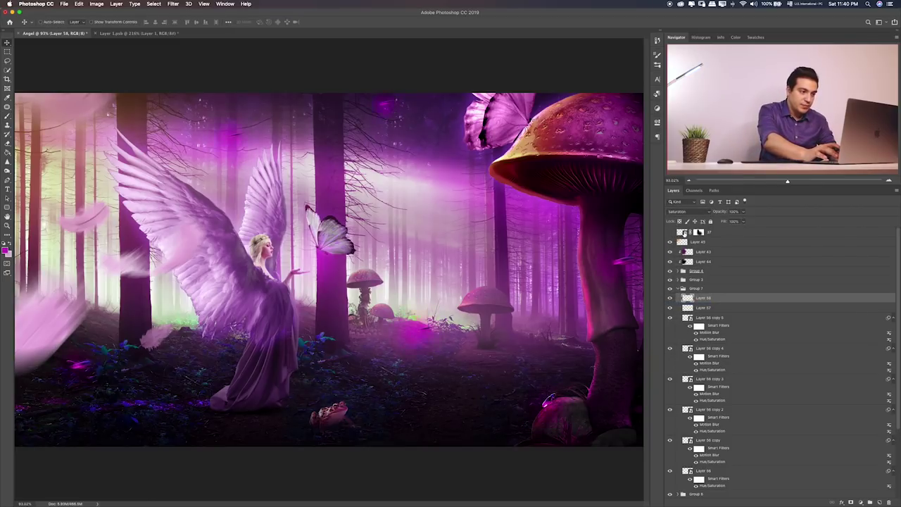
key("shift+minus")
key("shift+minus")
key("shift+minus")
key("shift+minus")
key("shift+minus")
key("shift+minus")
key("shift+minus")
key("shift+minus")
key("shift+minus")
key("shift+minus")
key("shift+minus")
key("shift+minus")
key("shift+plus")
key("shift+plus")
key("shift+plus")
key("shift+minus")
key("shift+minus")
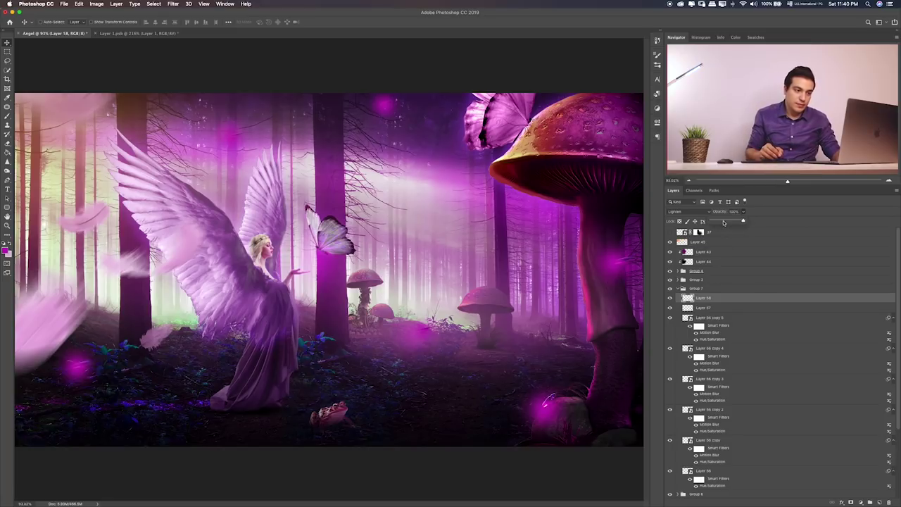
left_click_drag(722, 223, 723, 224)
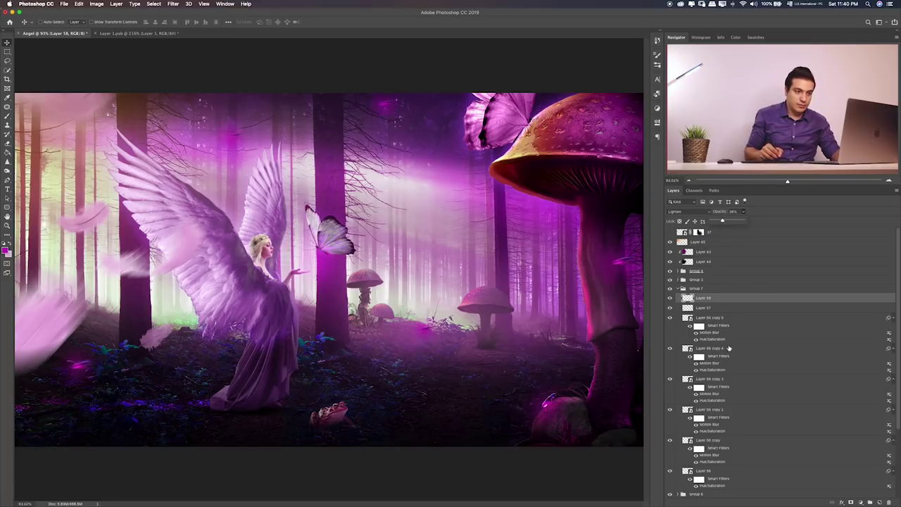
left_click(750, 300)
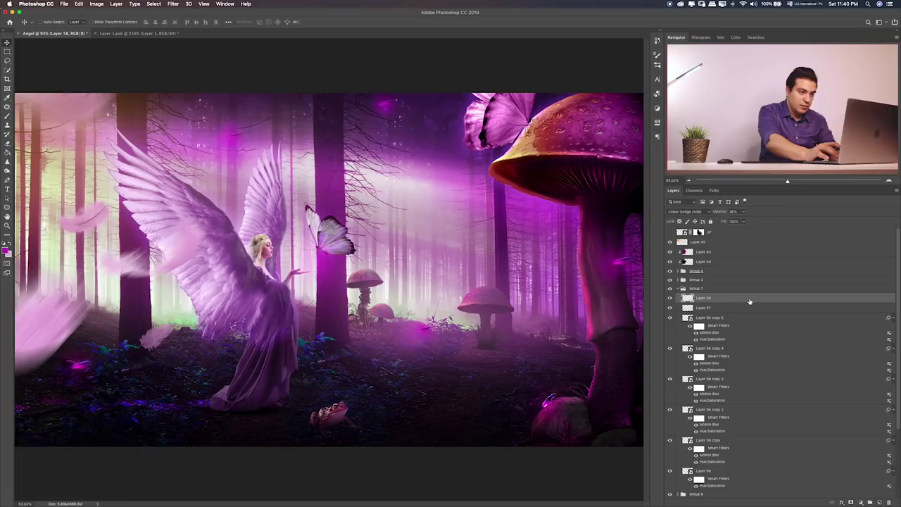
- Cycle Layer 58's blend modes until it settles on Lighten, then check the whole image
key("alt+shift+f")
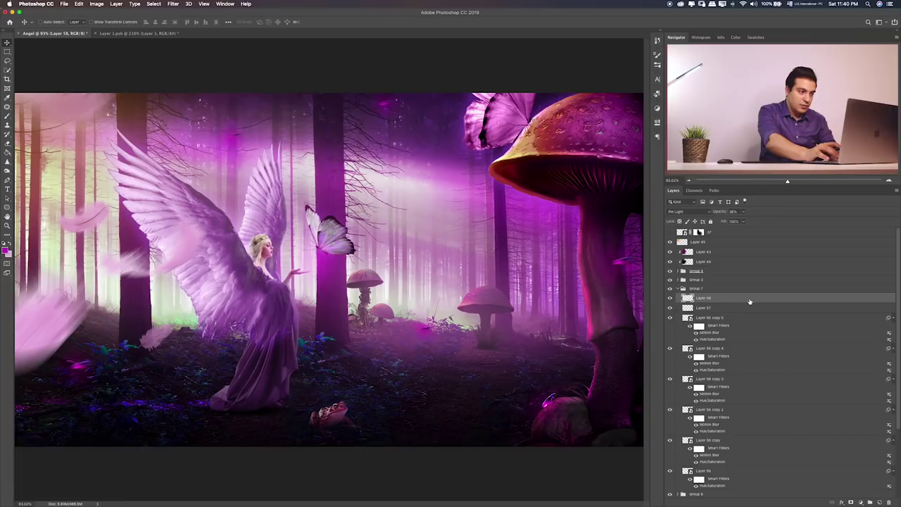
key("shift+plus")
key("shift+plus")
key("shift+plus")
key("shift+plus")
key("shift+plus")
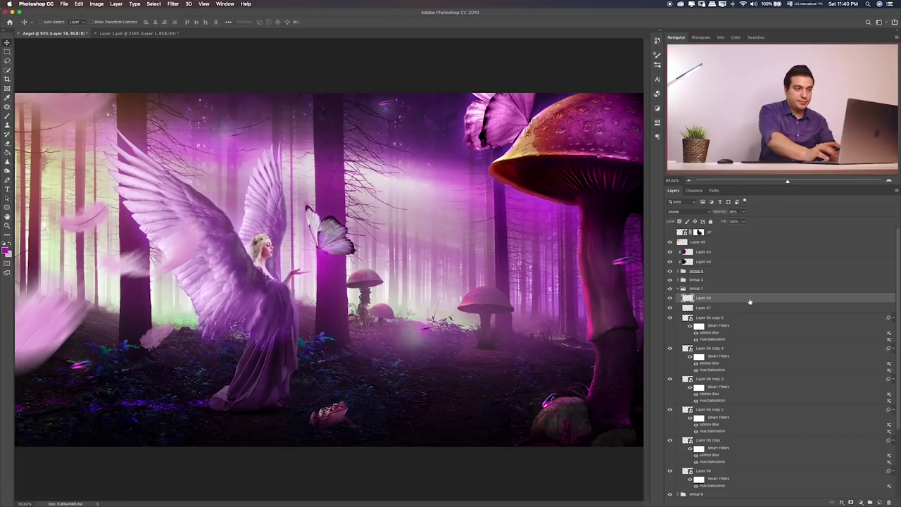
key("shift+plus")
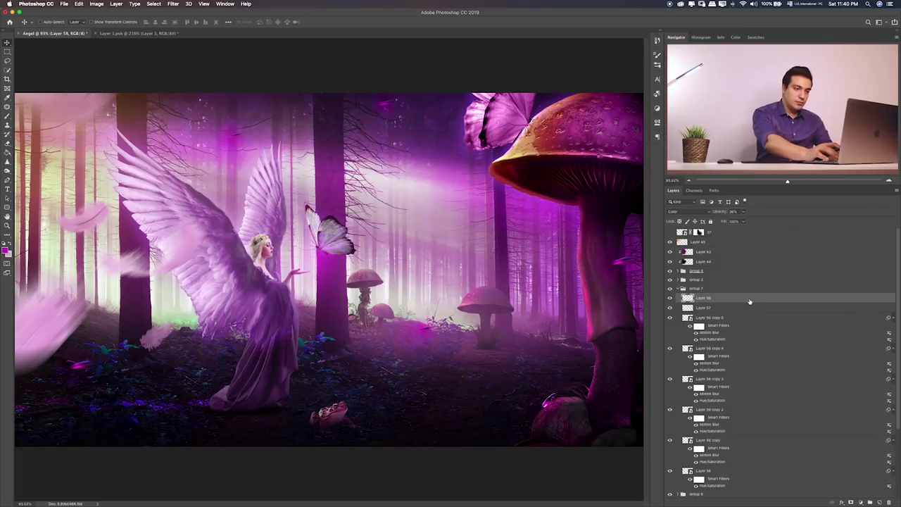
key("shift+plus")
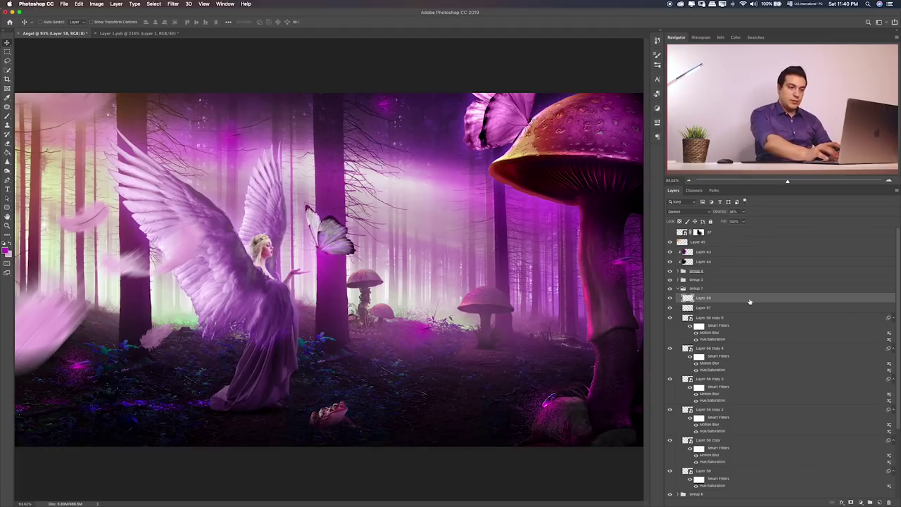
key("shift+plus")
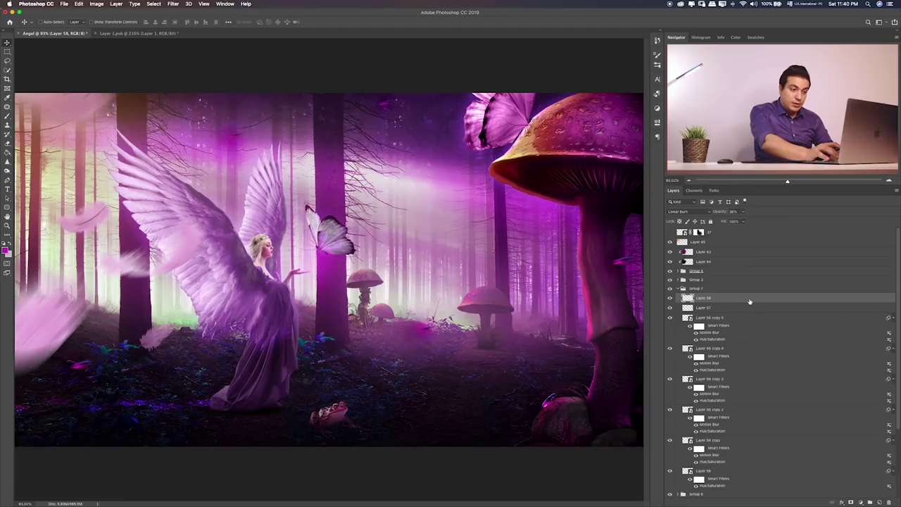
key("shift+plus")
key("shift+plus")
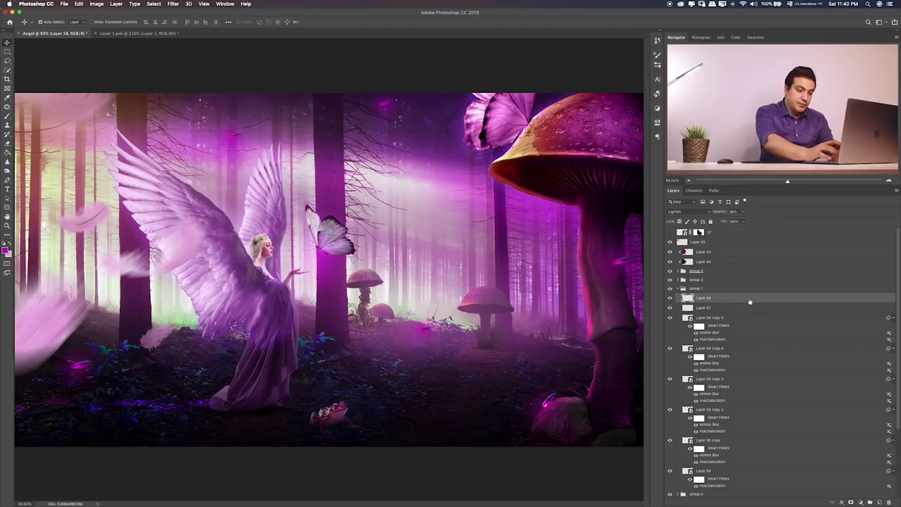
key("super+minus")
key("super+0")
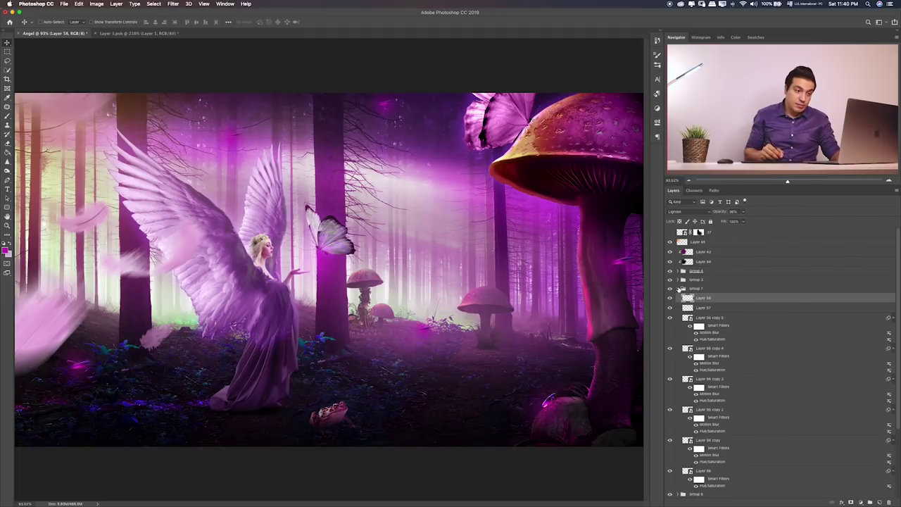
- Collapse Group 7, expand the Laidy group and add a new Layer 59 above Layer 4
left_click(679, 288)
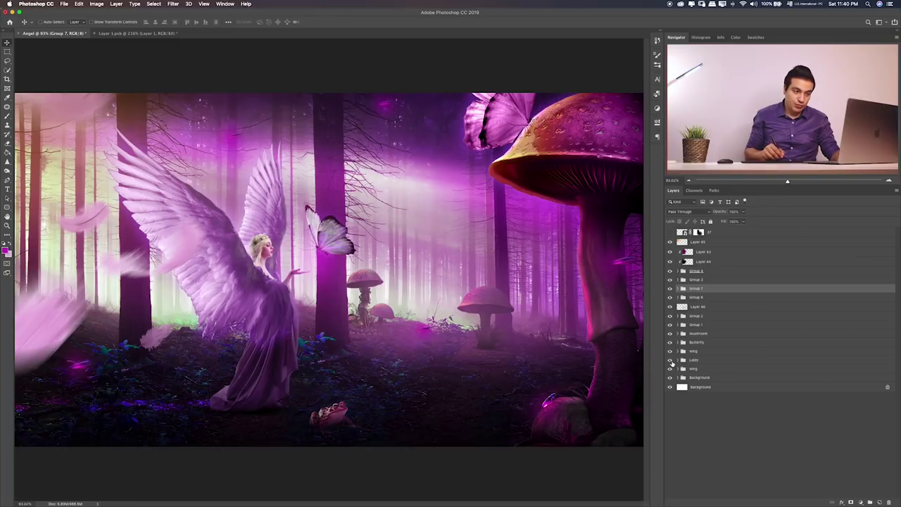
left_click(682, 360)
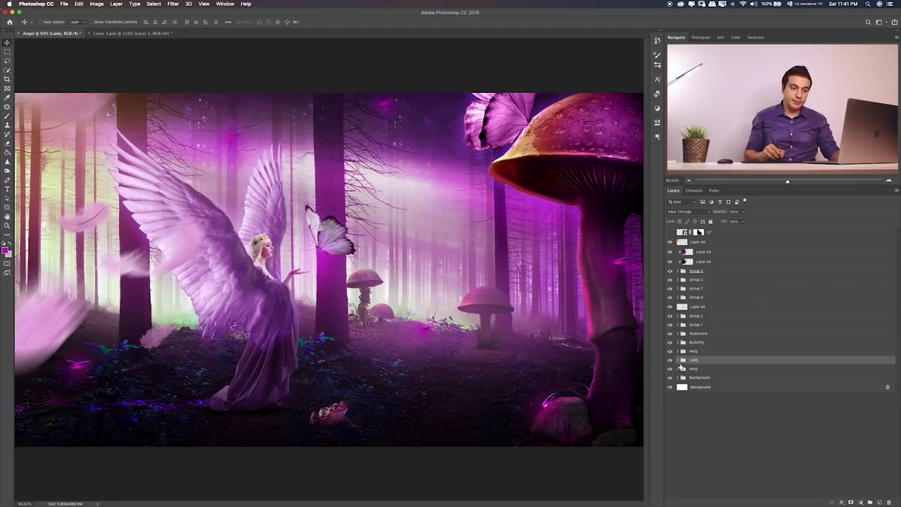
left_click(678, 359)
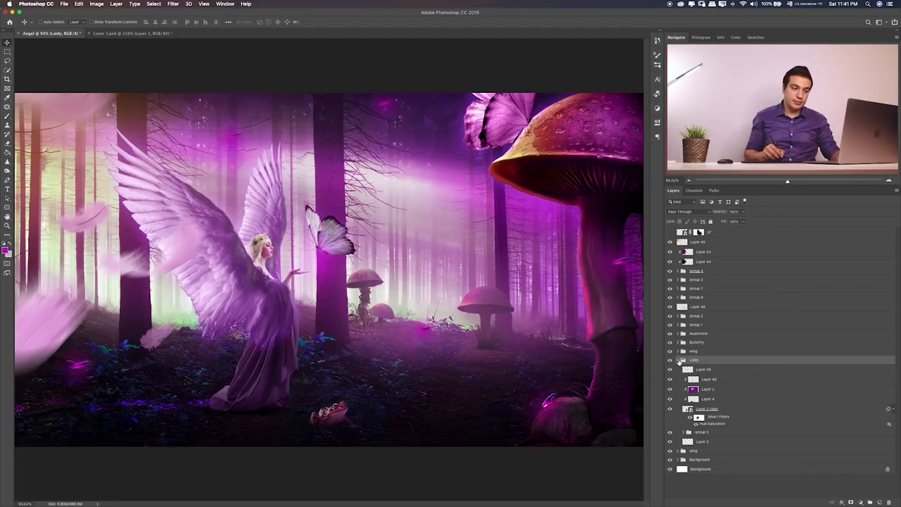
left_click(731, 373)
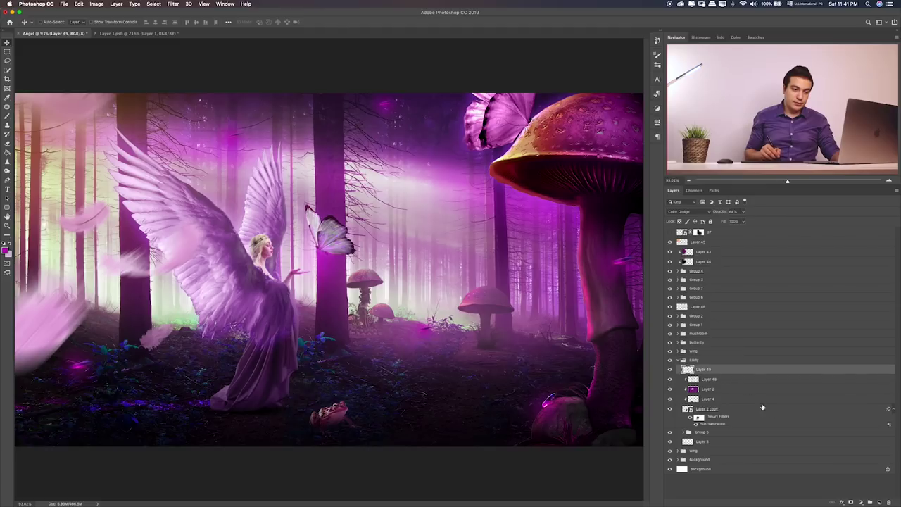
left_click(746, 399)
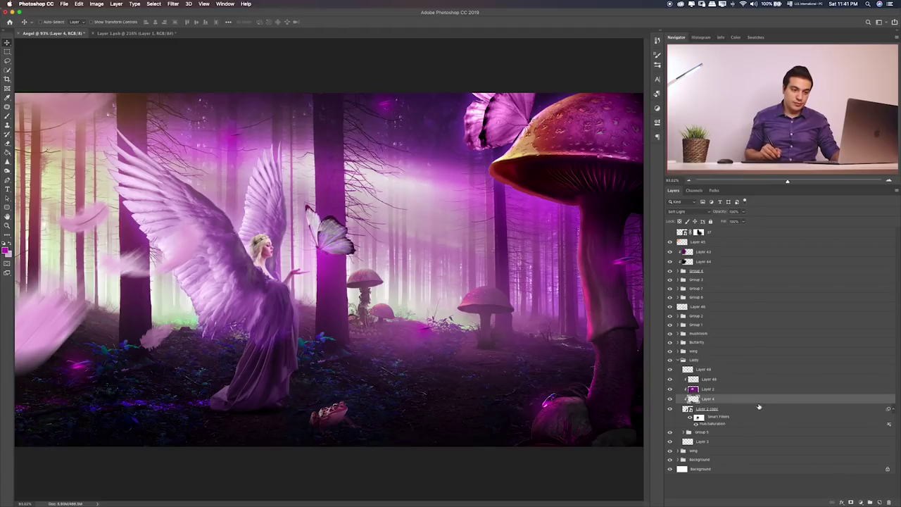
left_click(879, 500)
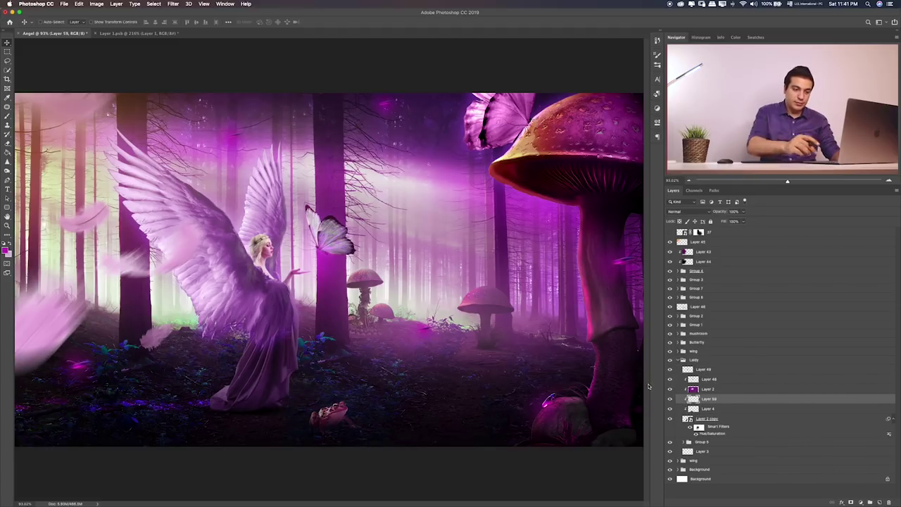
- Switch to the Brush and set the foreground colour to dark purple
key("b")
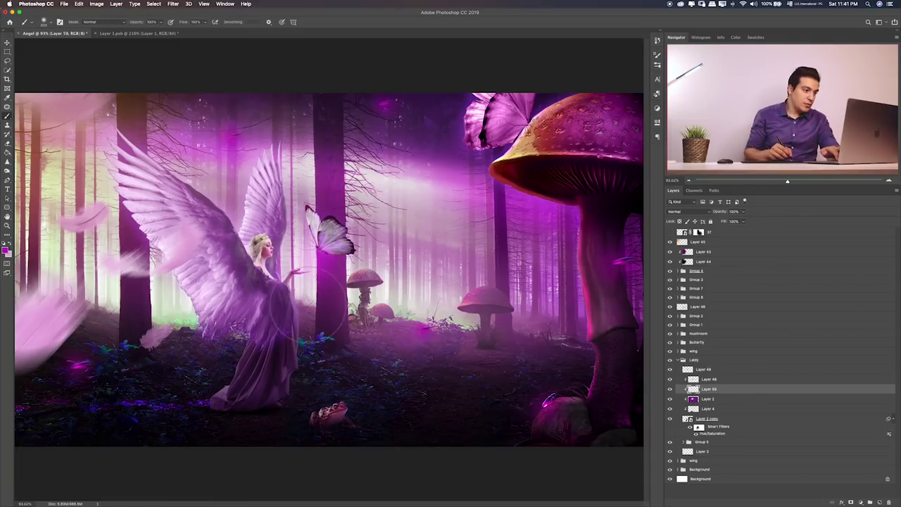
left_click(5, 251)
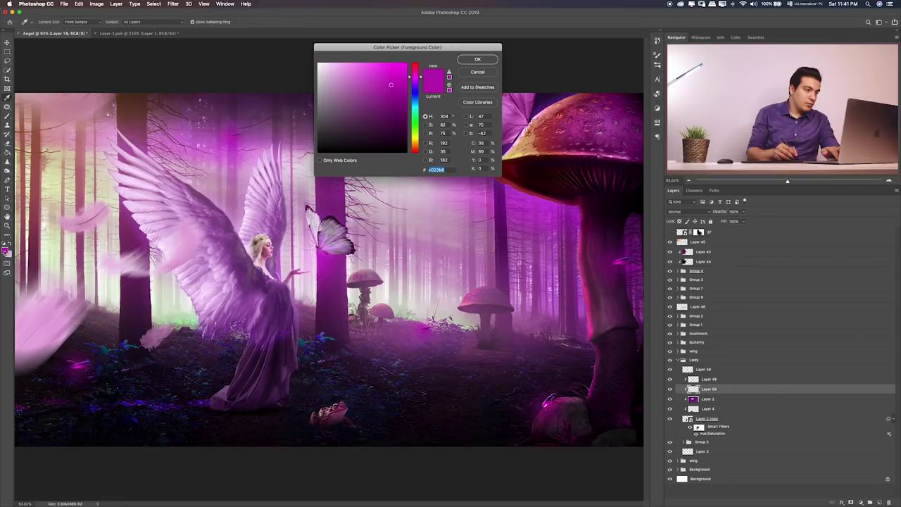
left_click(391, 120)
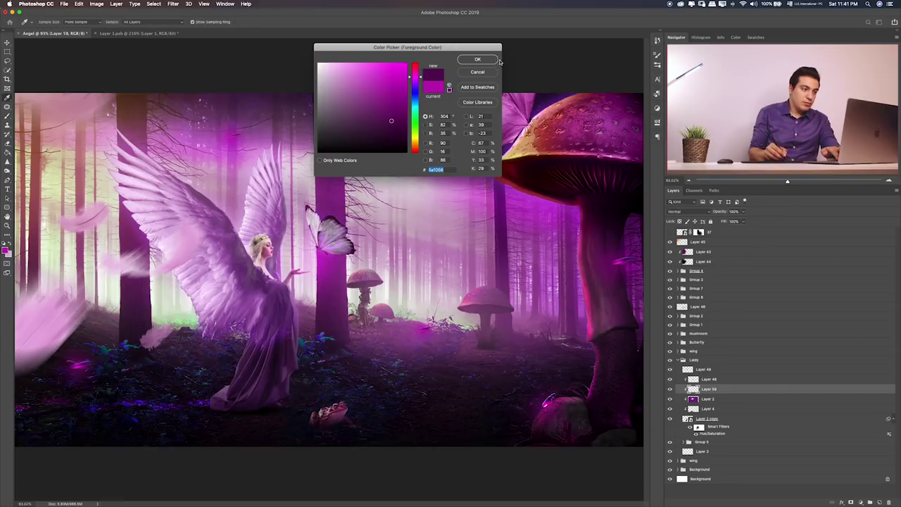
left_click(497, 61)
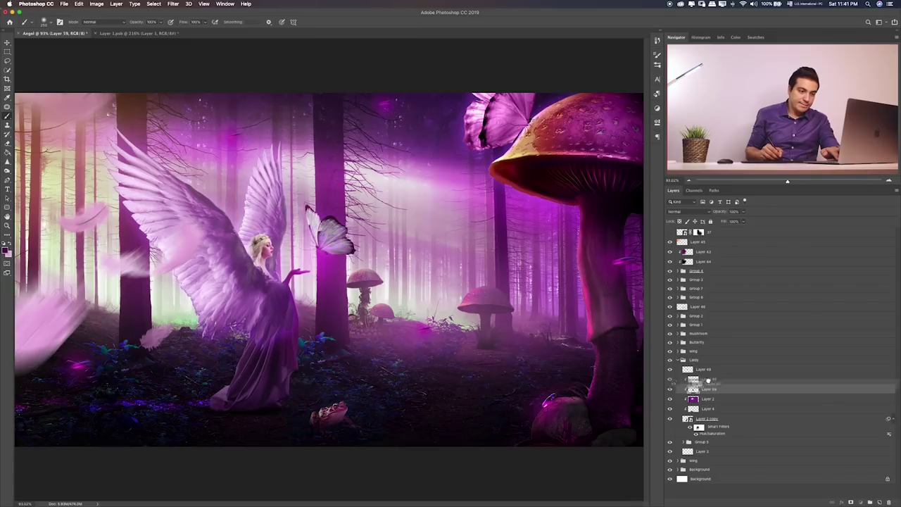
- Move Layer 59 above the wing group and paint purple over the angel's arm, dress, shoulder and wing
left_click_drag(694, 389, 697, 368)
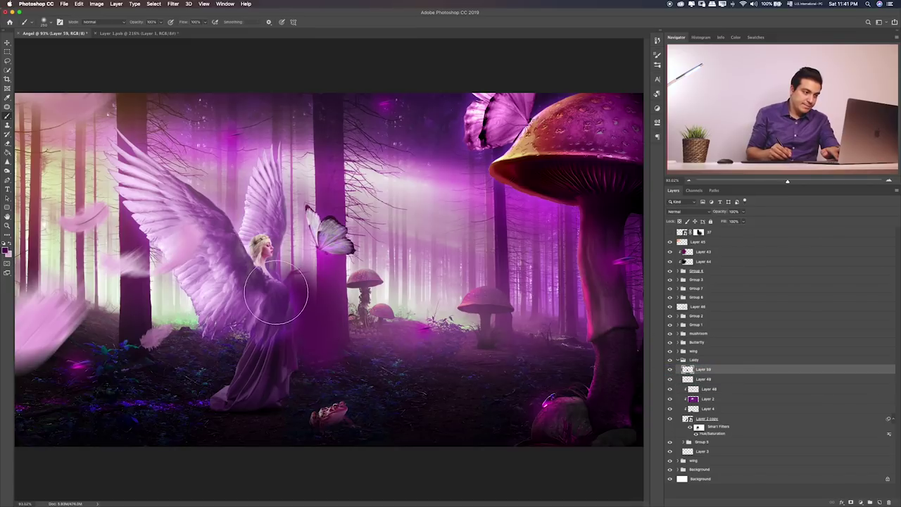
left_click_drag(272, 282, 292, 316)
left_click_drag(702, 367, 700, 351)
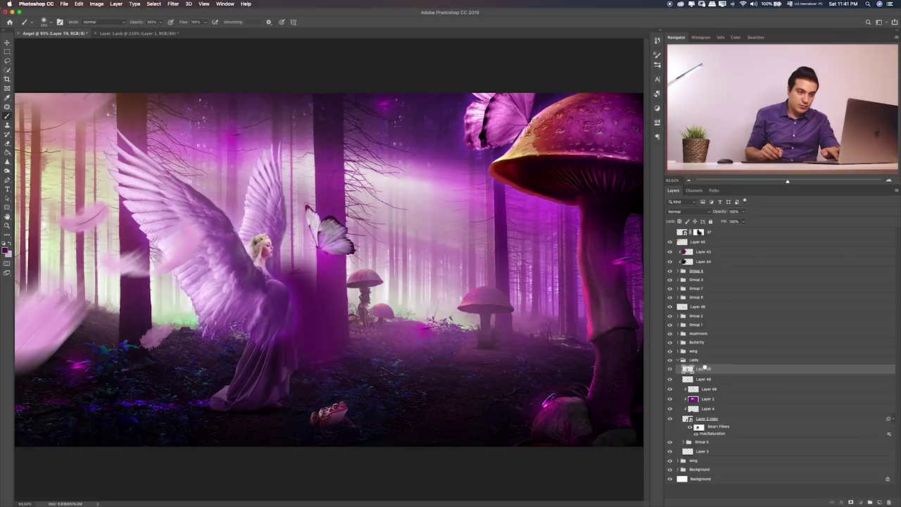
mouse_move(275, 311)
left_mouse_down()
mouse_move(292, 358)
mouse_move(262, 272)
mouse_move(250, 279)
left_mouse_up()
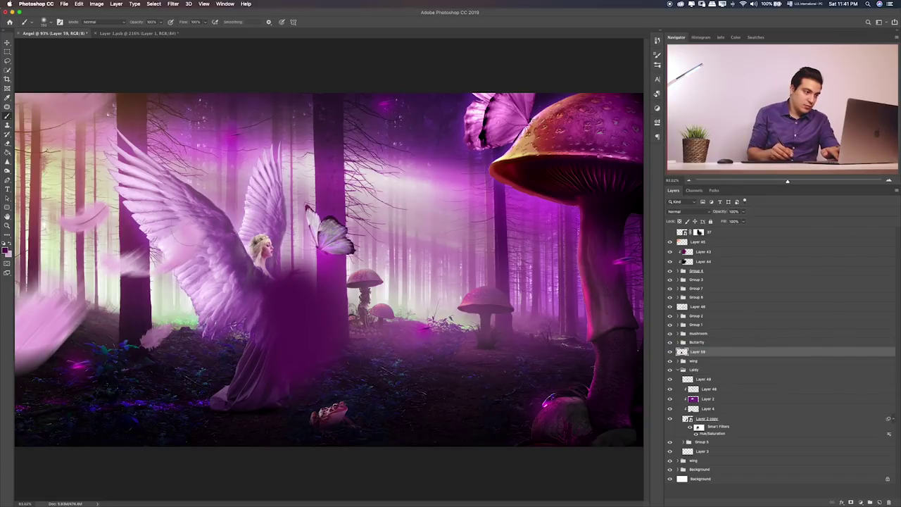
left_click_drag(225, 225, 262, 275)
mouse_move(289, 316)
left_mouse_down()
mouse_move(279, 392)
mouse_move(303, 320)
left_mouse_up()
- Lightly erase purple on the angel's side at 20% and blend Layer 59 as Overlay
key("e")
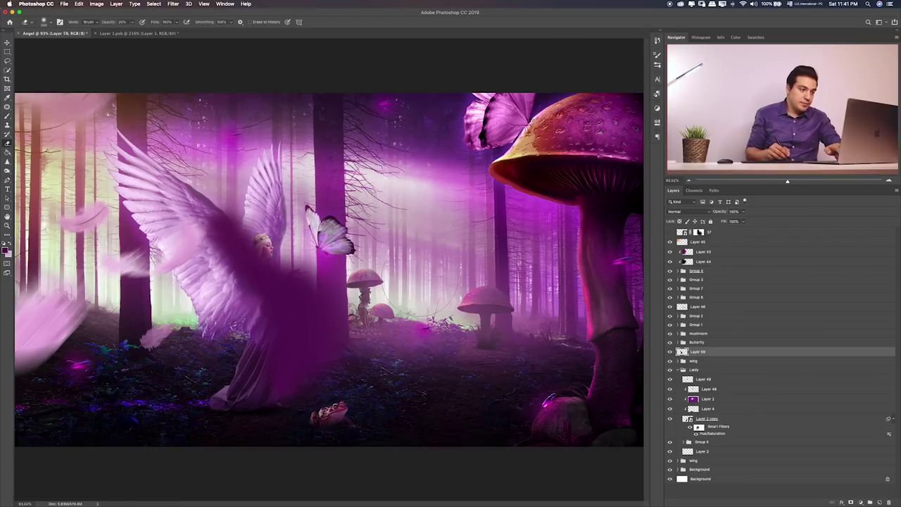
mouse_move(341, 312)
left_mouse_down()
mouse_move(328, 322)
mouse_move(328, 345)
mouse_move(327, 317)
mouse_move(356, 335)
left_mouse_up()
key("v")
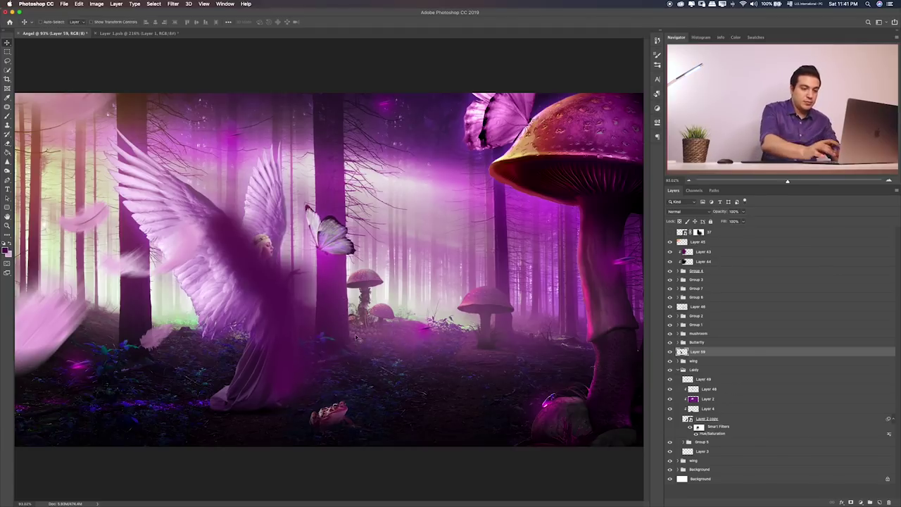
key("shift+plus")
key("shift+plus")
key("shift+plus")
key("shift+plus")
key("shift+plus")
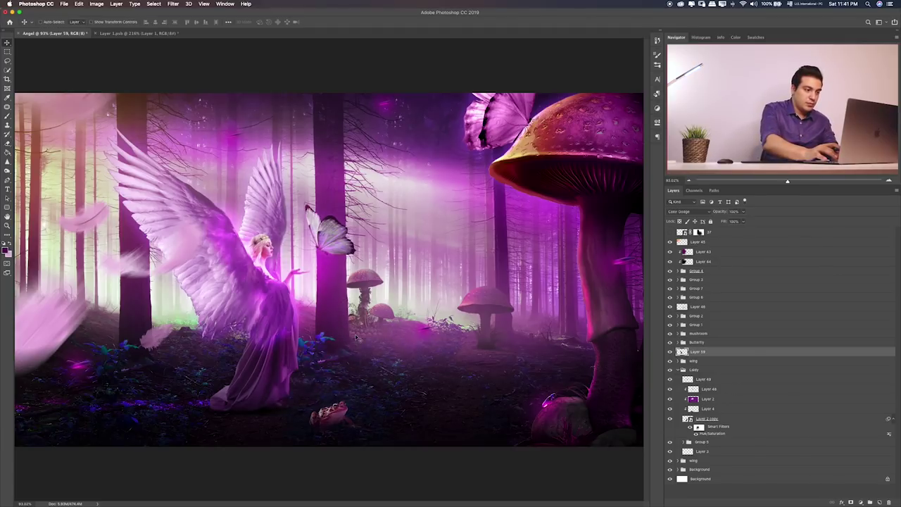
key("shift+plus")
key("shift+plus")
key("shift+plus")
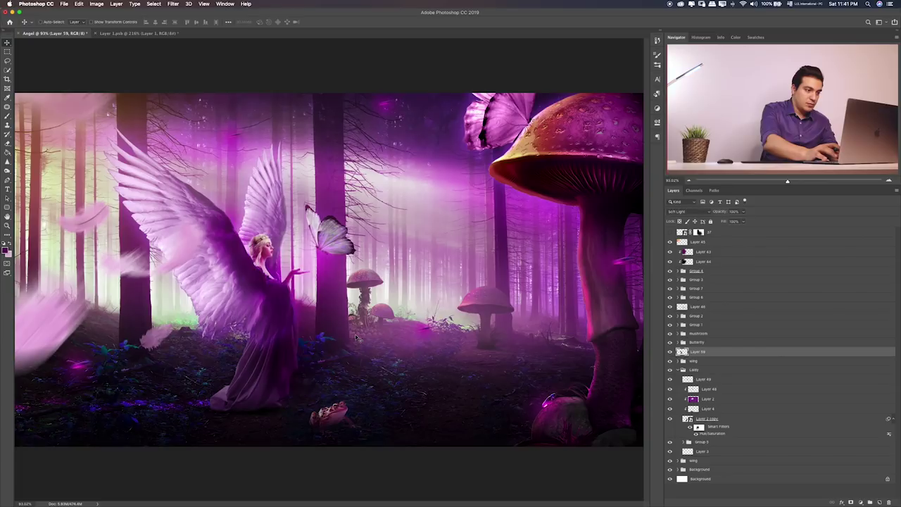
key("shift+plus")
- Fade the purple glow on the wing and near the butterfly, then inspect the angel up close
key("e")
mouse_move(250, 225)
left_mouse_down()
mouse_move(232, 246)
mouse_move(211, 246)
mouse_move(180, 266)
left_mouse_up()
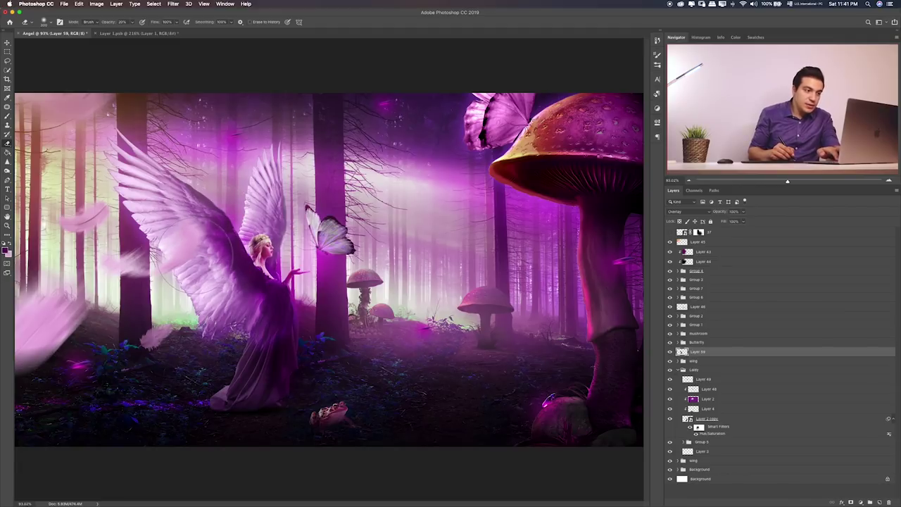
left_click_drag(123, 233, 126, 323)
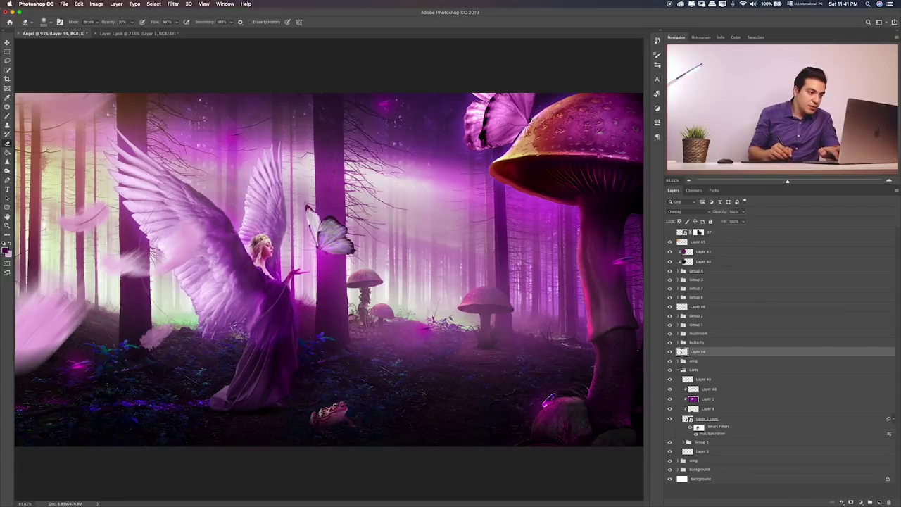
mouse_move(338, 362)
left_mouse_down()
mouse_move(328, 346)
mouse_move(296, 386)
mouse_move(268, 361)
left_mouse_up()
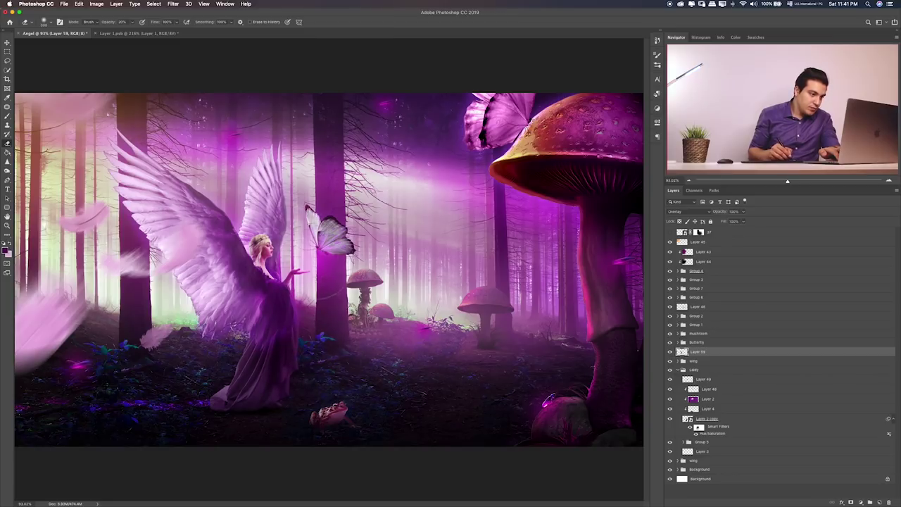
key("super+plus")
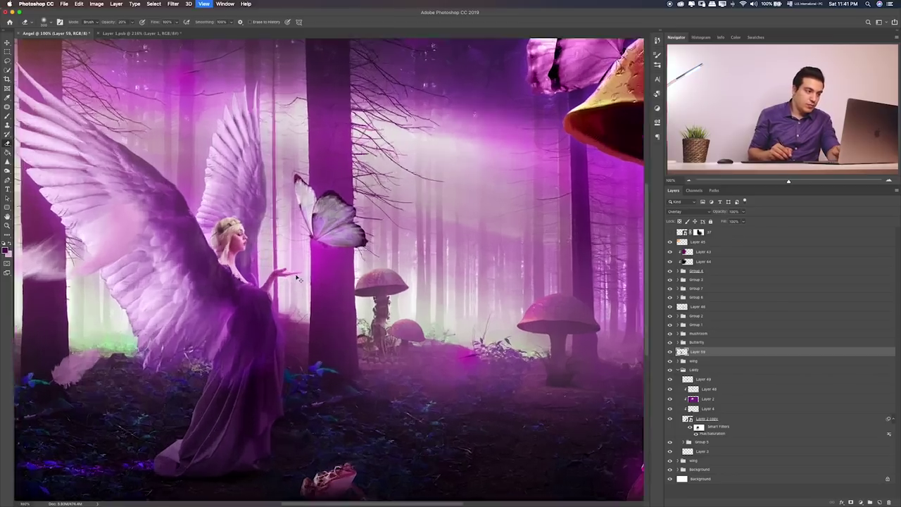
key("super+plus")
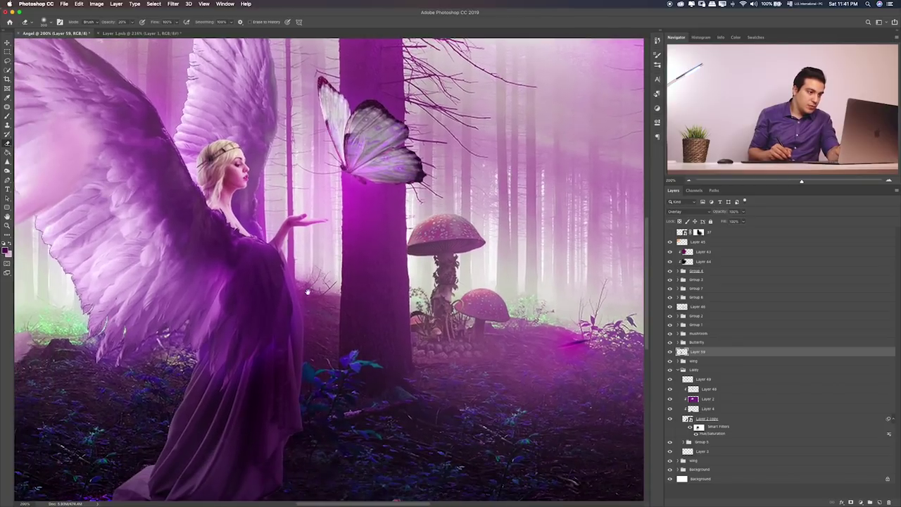
key("super+0")
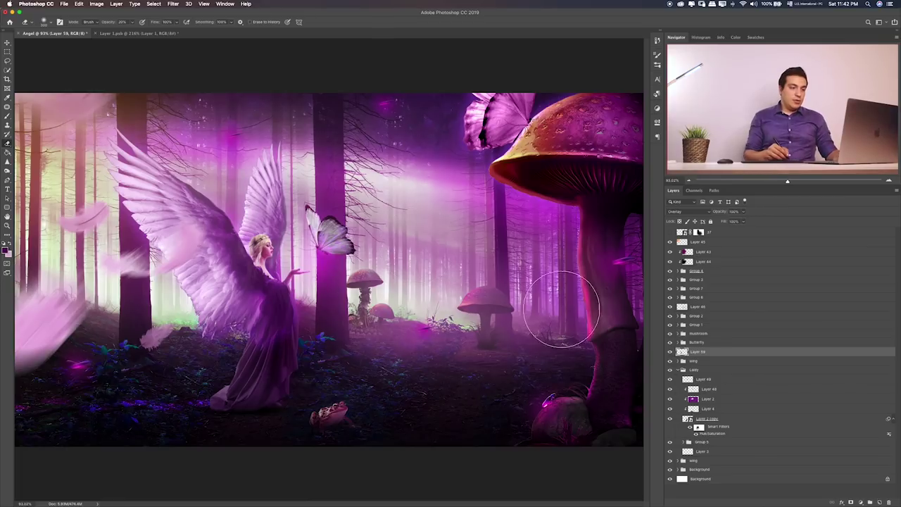
- Delete the top layer 37
left_click(703, 243)
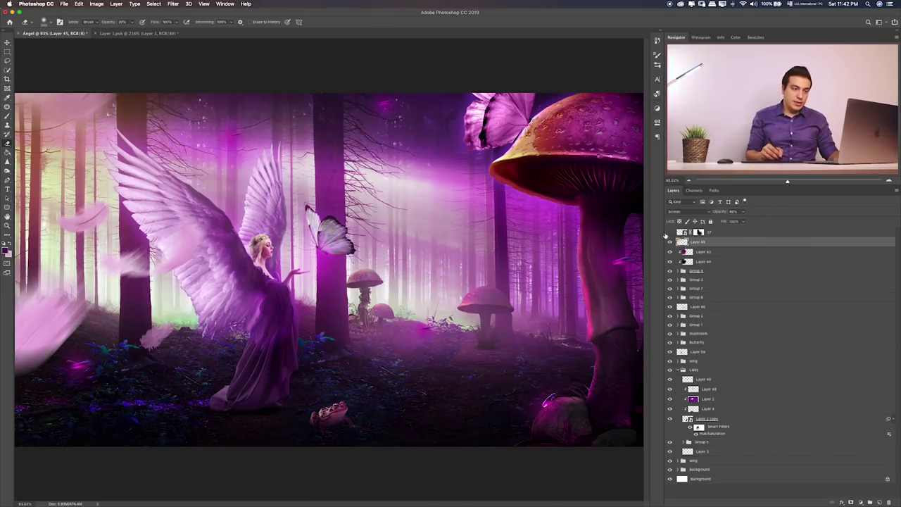
left_click(670, 232)
left_click(724, 232)
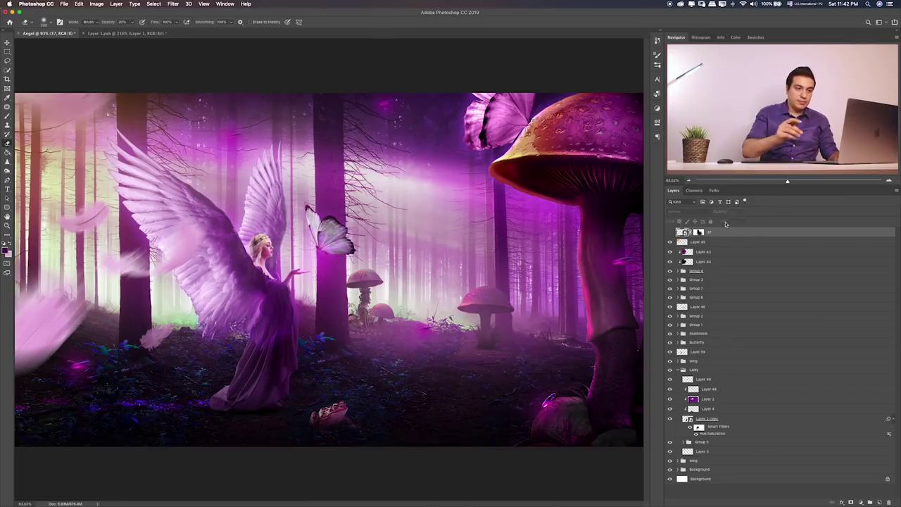
key("Delete")
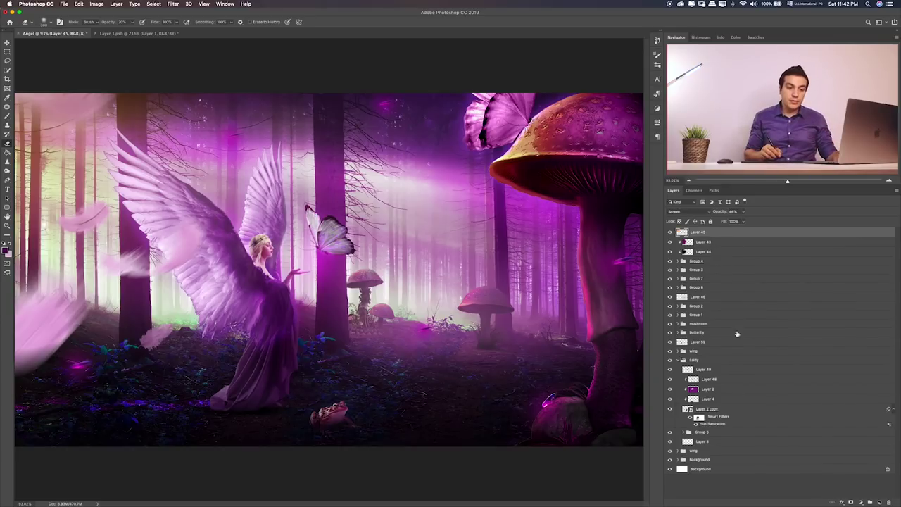
left_click(857, 501)
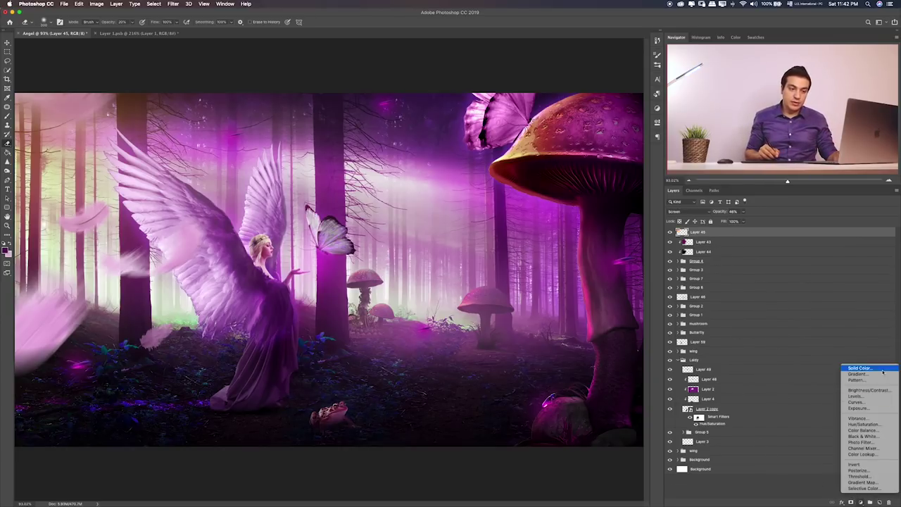
- Add a black Solid Color fill layer blended in Soft Light at 26% opacity
left_click(860, 368)
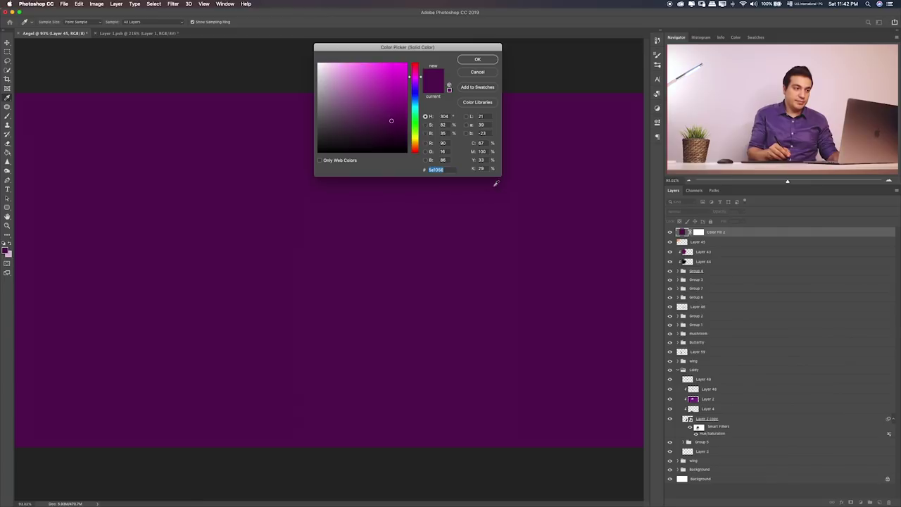
left_click_drag(352, 133, 297, 146)
left_click(486, 60)
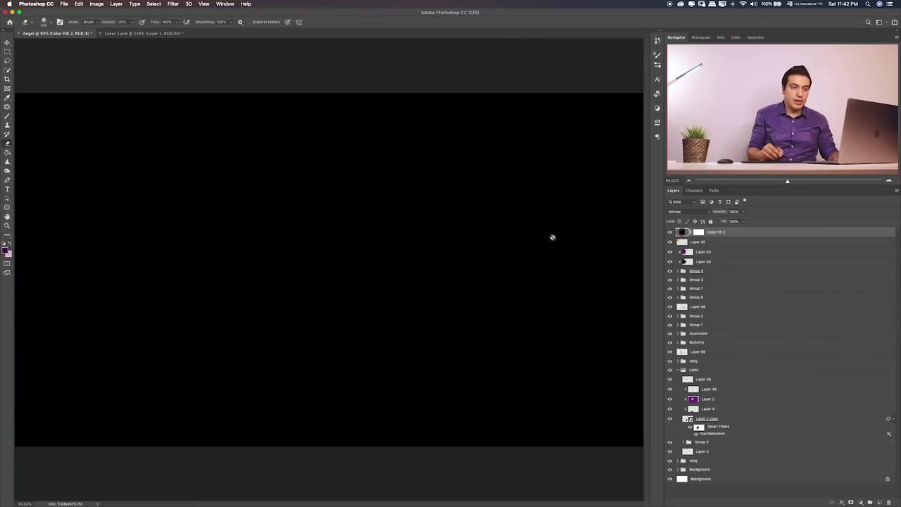
left_click(695, 213)
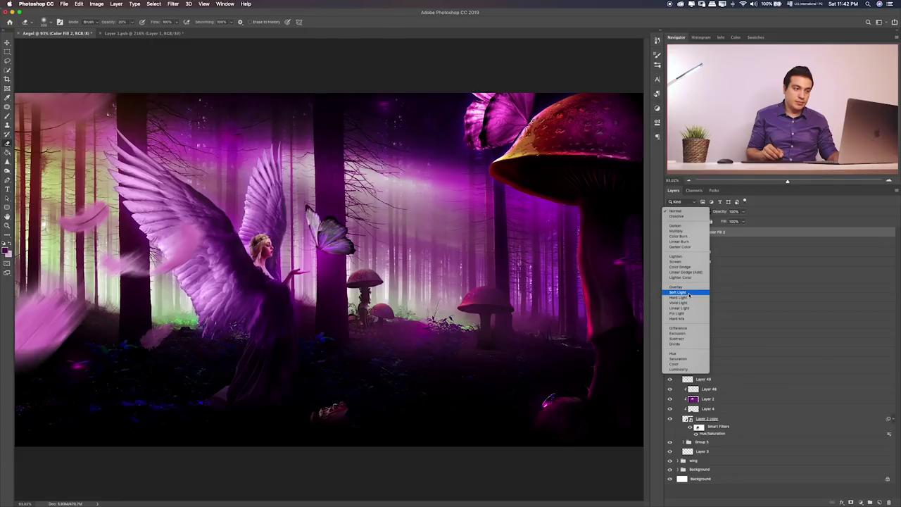
left_click(677, 292)
left_click(744, 211)
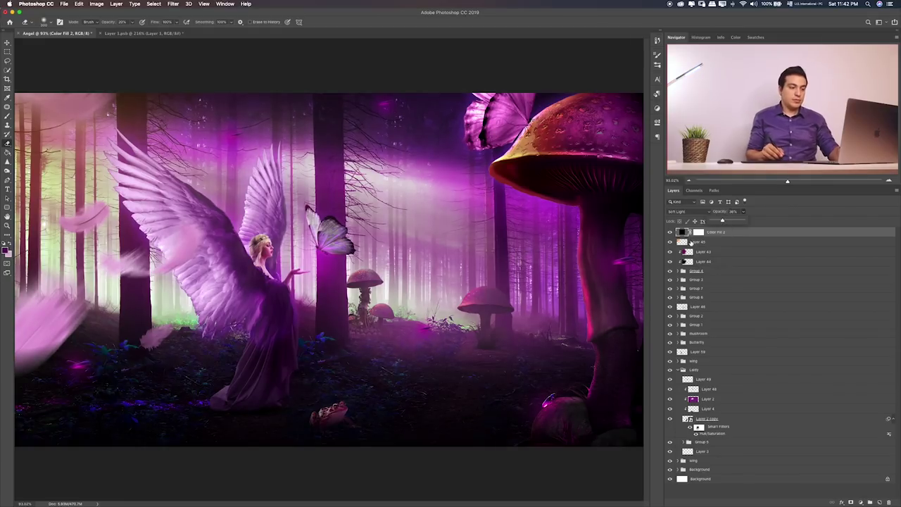
- Paint the fill layer's mask with a large brush to clear the darkening from the centre
key("b")
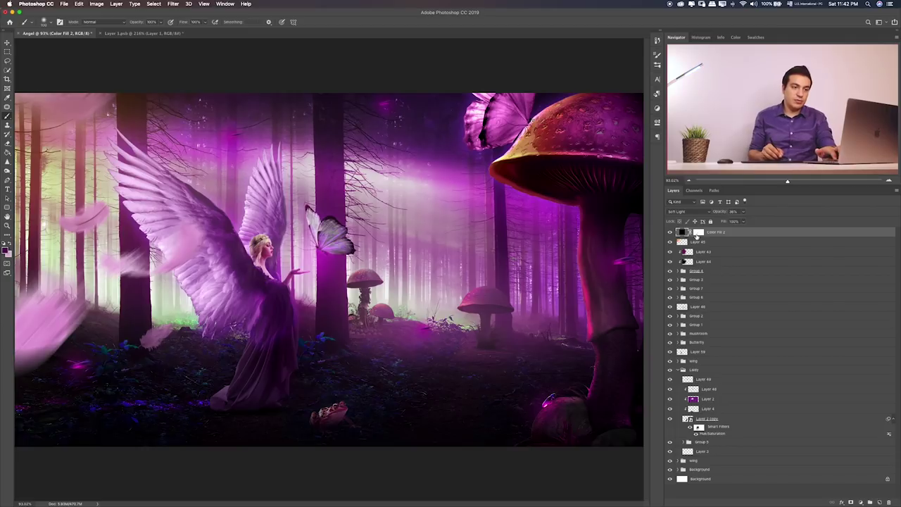
left_click(697, 231)
key("bracketright")
key("bracketright")
key("bracketright")
key("bracketright")
mouse_move(527, 266)
left_mouse_down()
mouse_move(302, 281)
mouse_move(477, 282)
mouse_move(327, 265)
left_mouse_up()
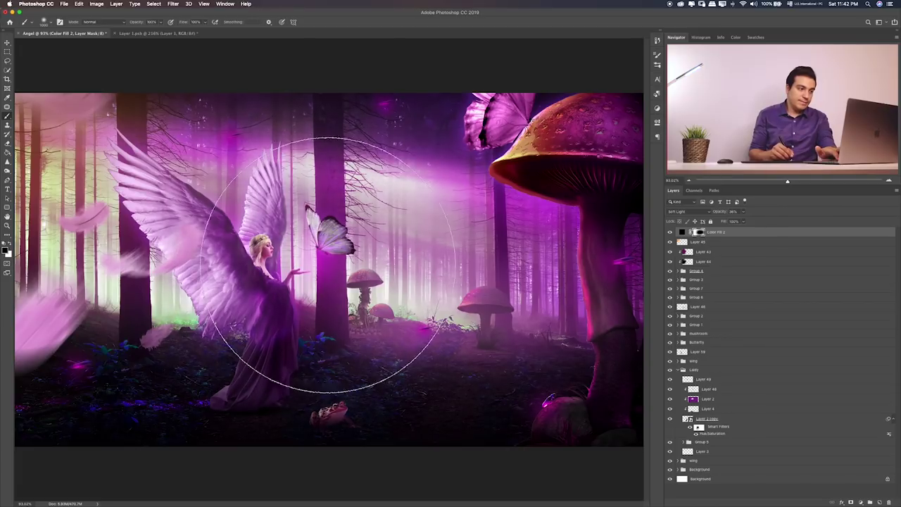
left_click(670, 232)
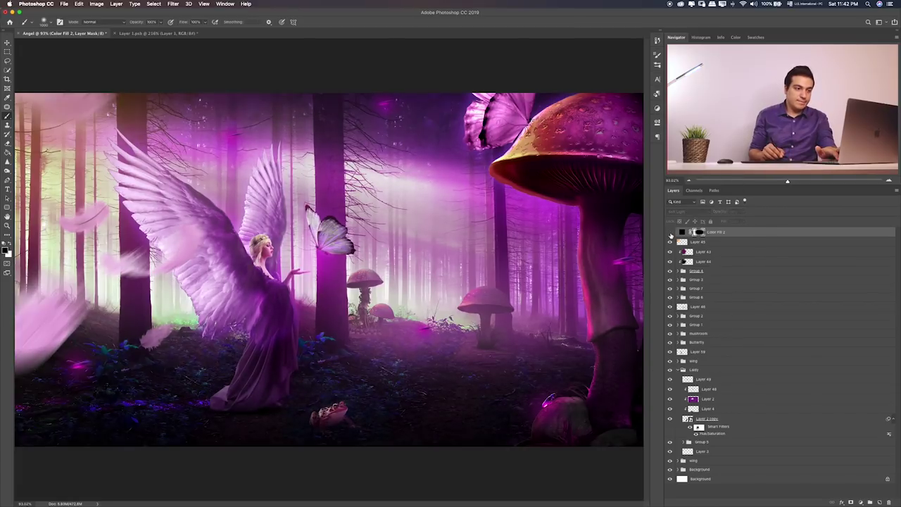
left_click(860, 502)
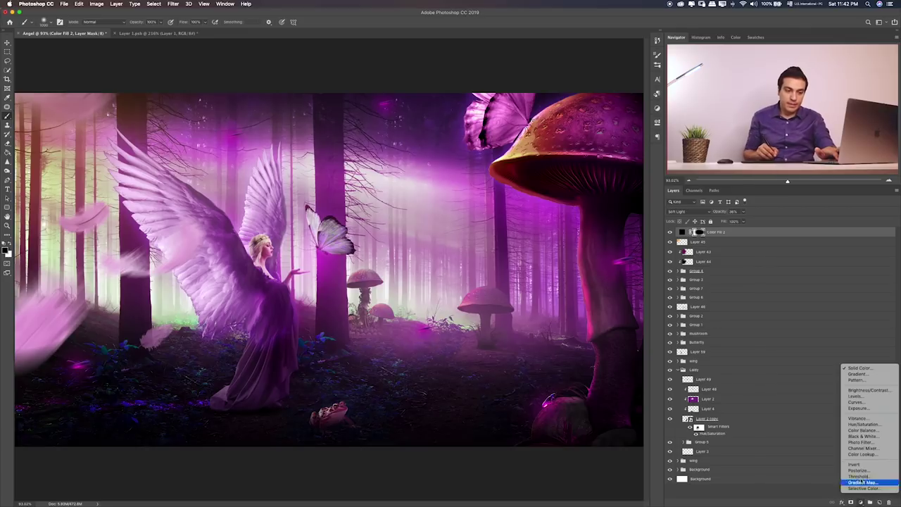
- Add a Gradient Fill layer using a black-to-transparent gradient
left_click(872, 375)
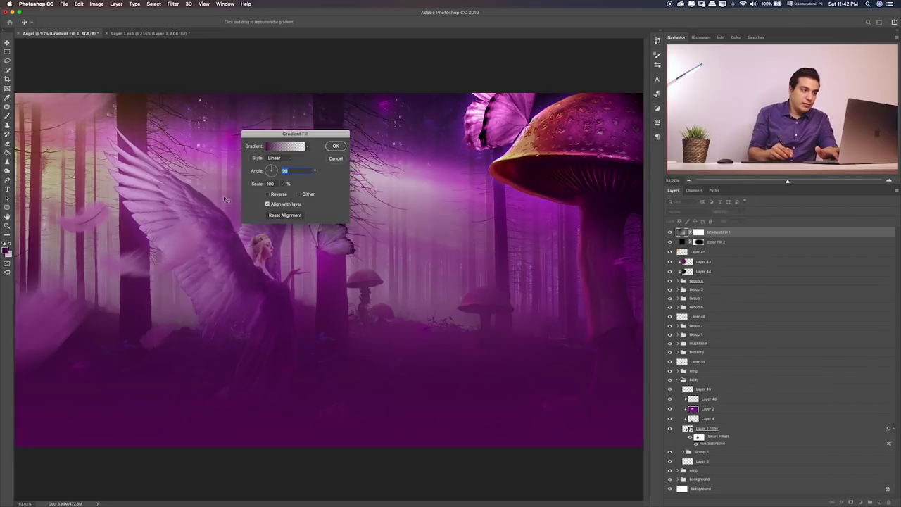
left_click(276, 147)
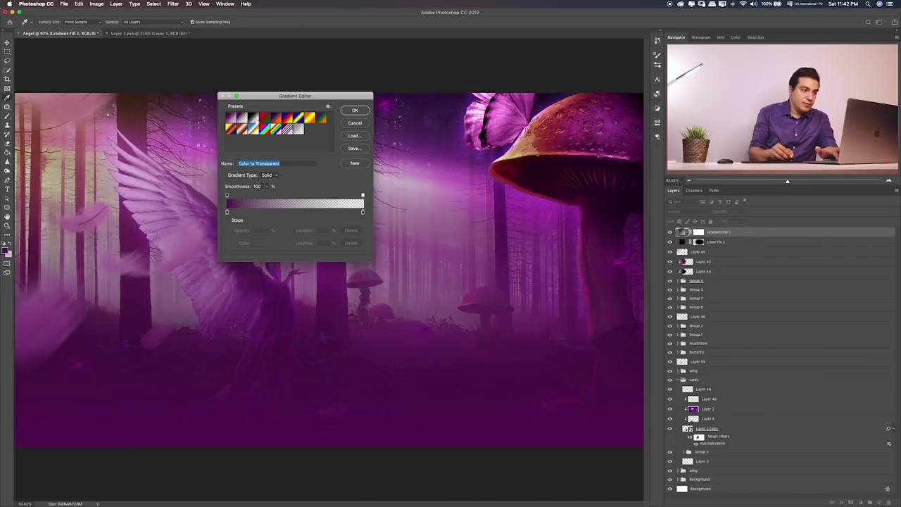
left_click(252, 118)
left_click(242, 118)
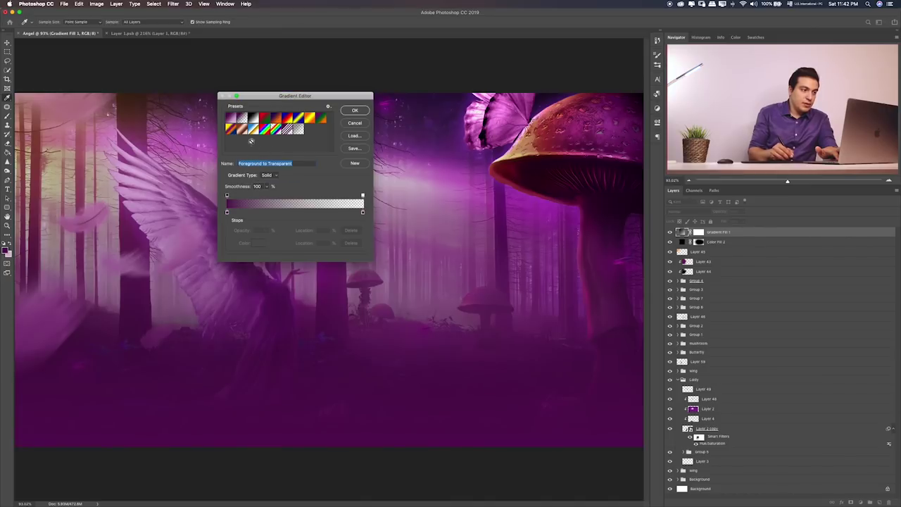
left_click(226, 212)
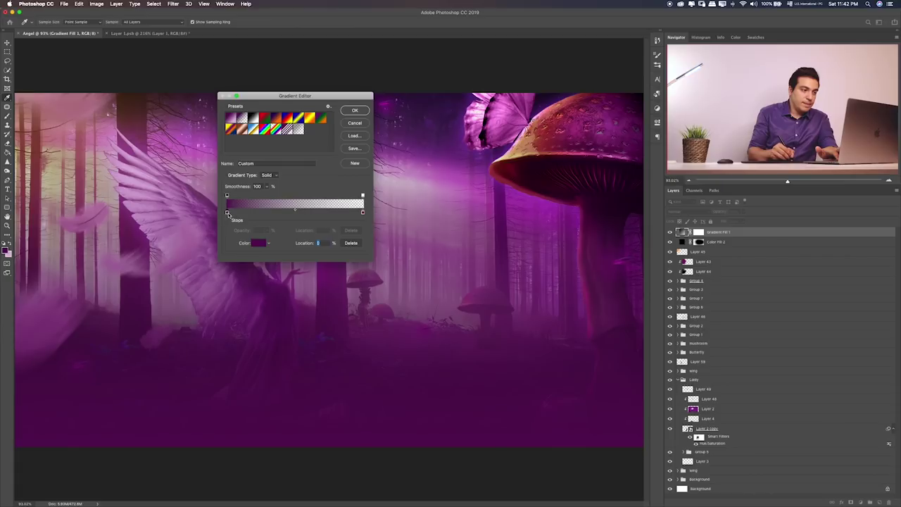
left_click(259, 244)
left_click_drag(340, 145, 317, 152)
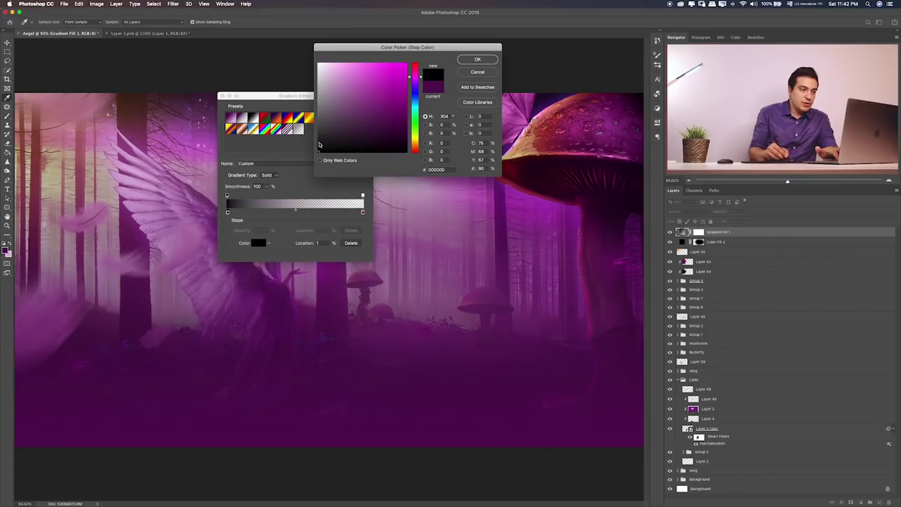
key("Return")
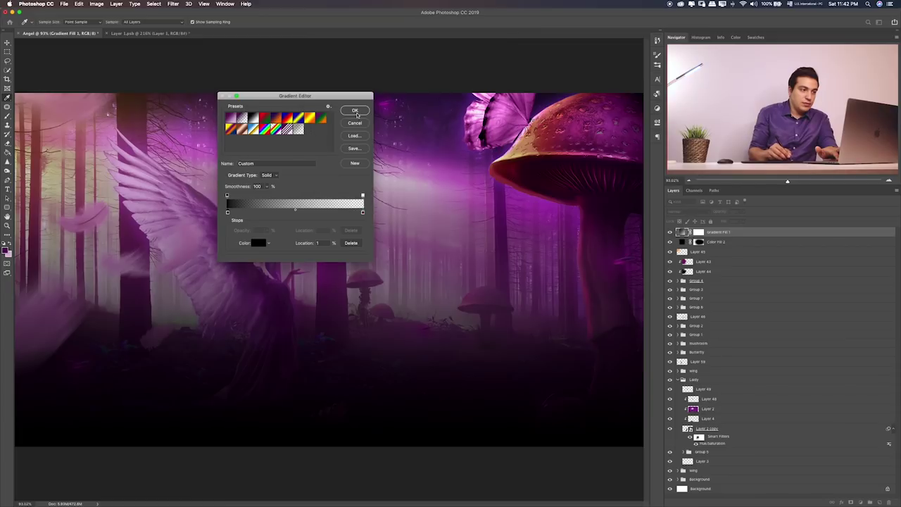
left_click(355, 111)
- Shift the gradient lower over the forest floor at 87% scale and apply the fill
left_click_drag(387, 223, 387, 296)
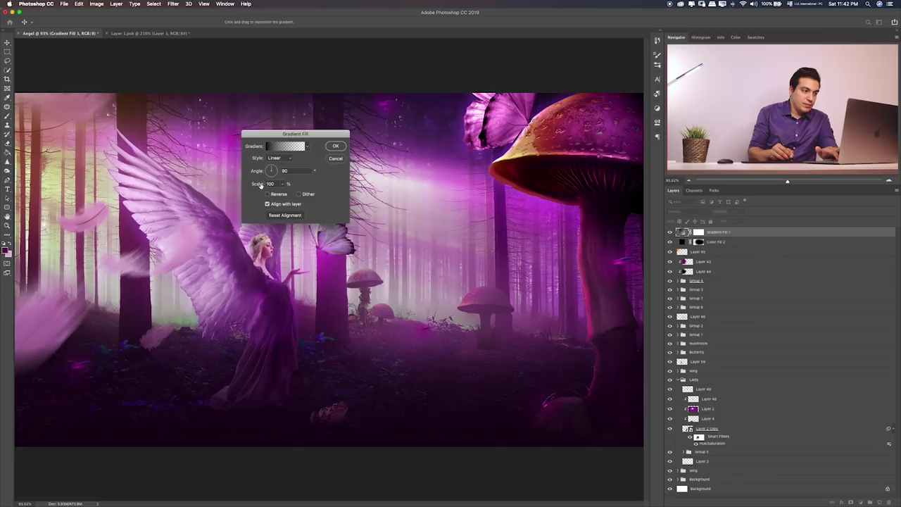
left_click_drag(258, 185, 255, 185)
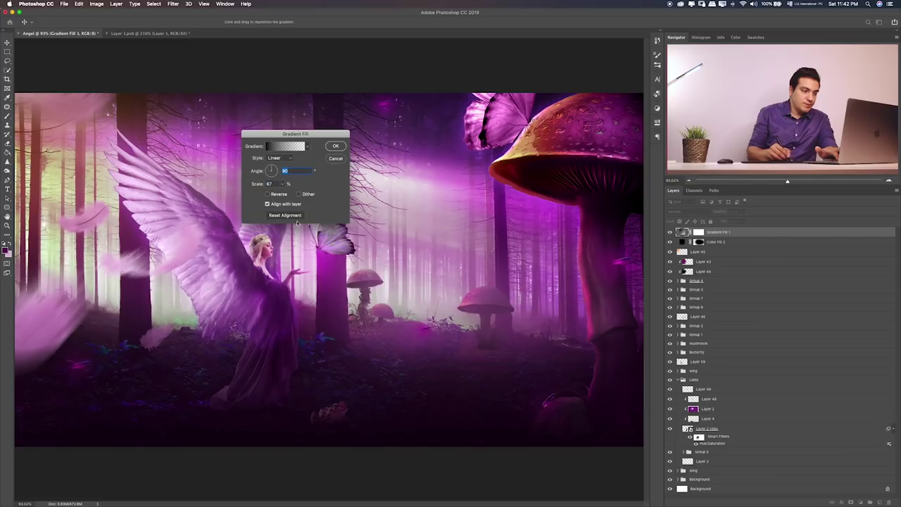
left_click_drag(450, 331, 438, 406)
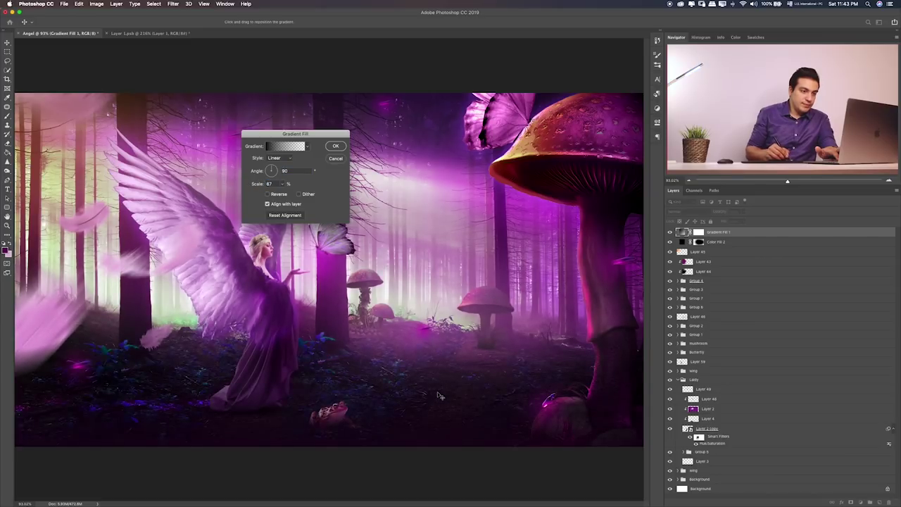
left_click(336, 146)
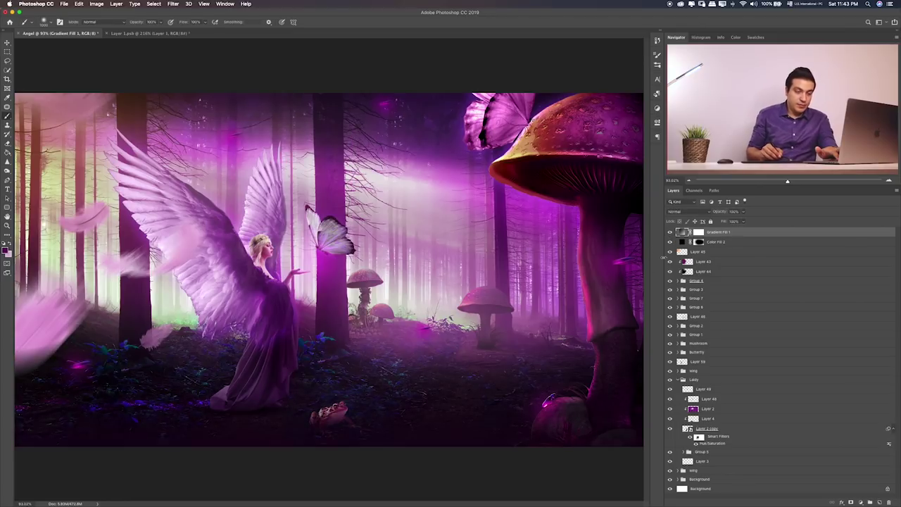
- Add a Levels adjustment with input levels 0, 0.79 and 255, comparing it on and off
left_click(861, 501)
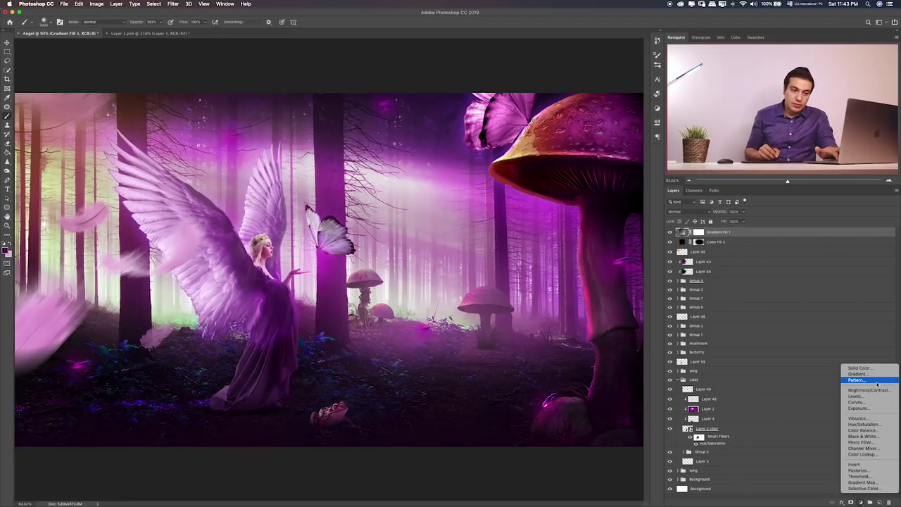
left_click(874, 398)
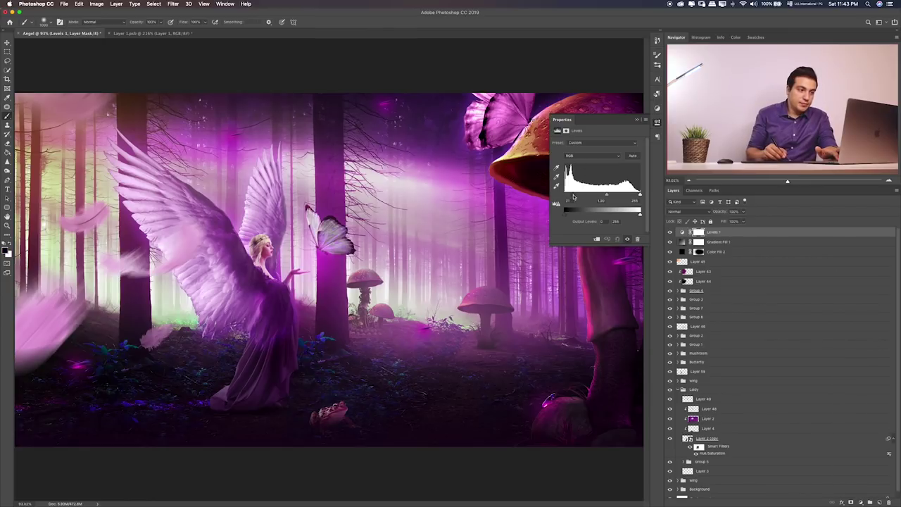
mouse_move(584, 197)
left_mouse_down()
mouse_move(610, 199)
mouse_move(562, 199)
left_mouse_up()
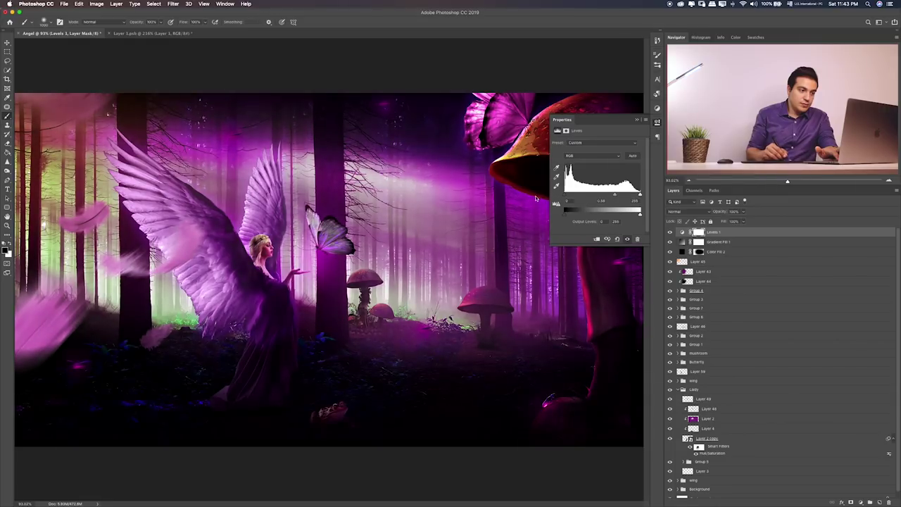
left_click_drag(616, 195, 607, 197)
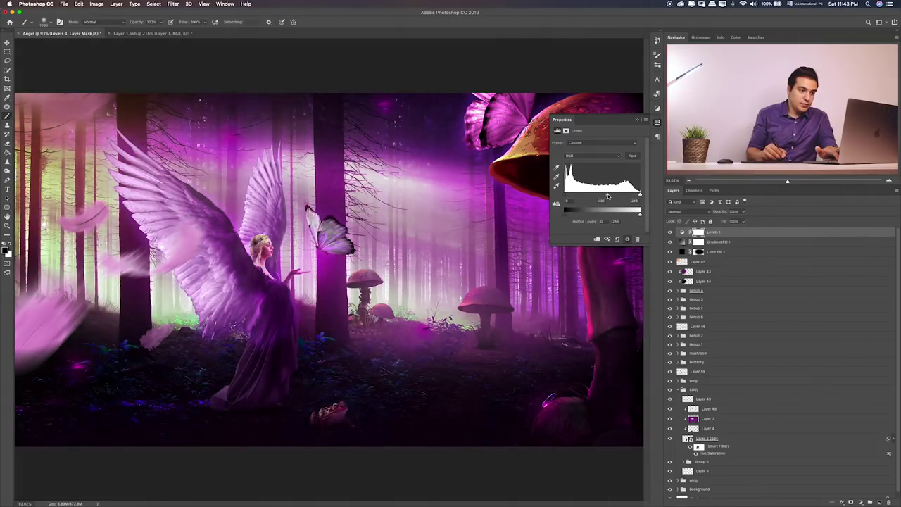
left_click(670, 232)
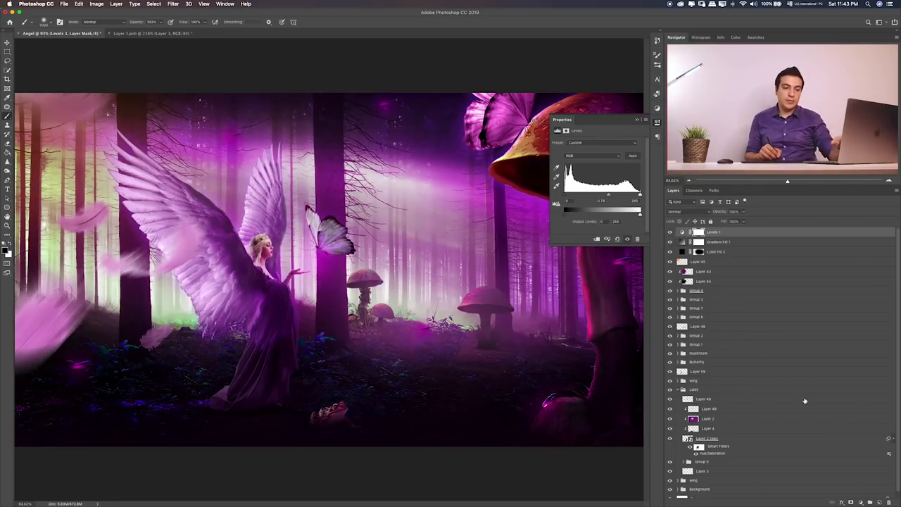
left_click(861, 502)
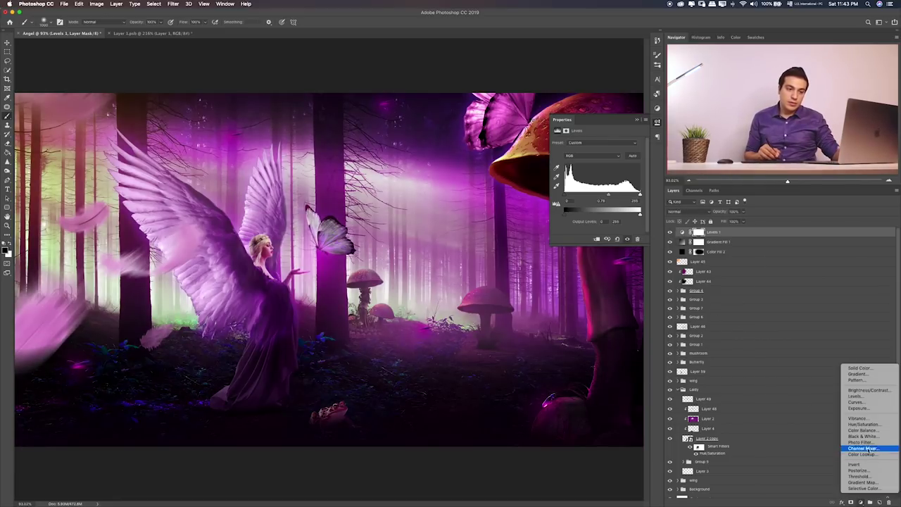
- Add a Curves adjustment layer that lifts the shadows and brightens the upper tones on the RGB curve
left_click(864, 402)
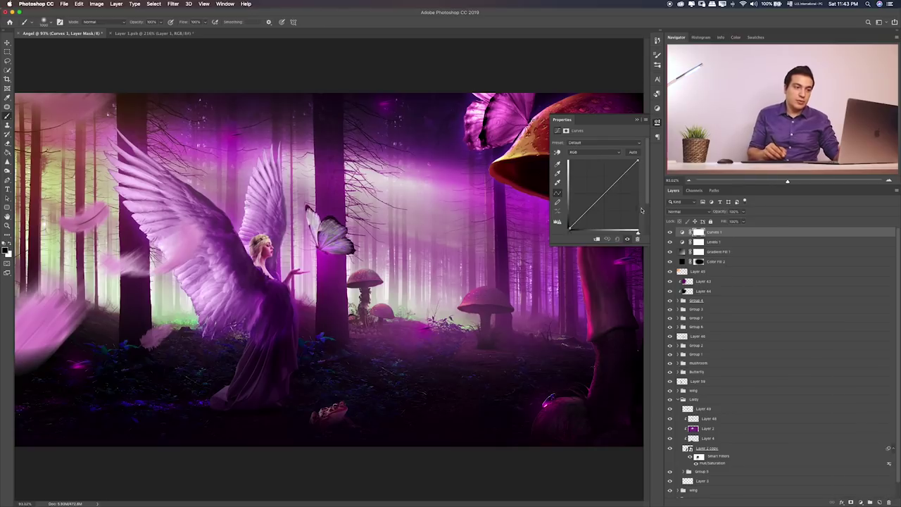
left_click_drag(599, 198, 606, 203)
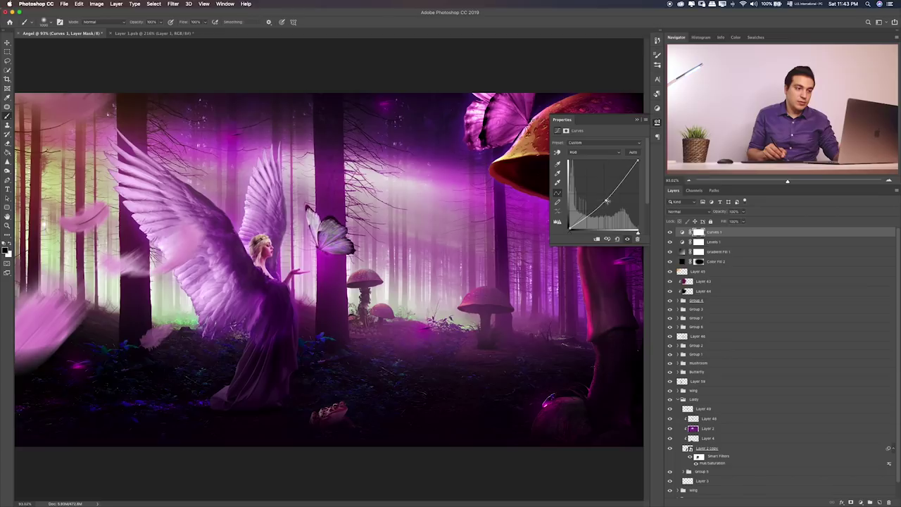
left_click_drag(592, 213, 586, 211)
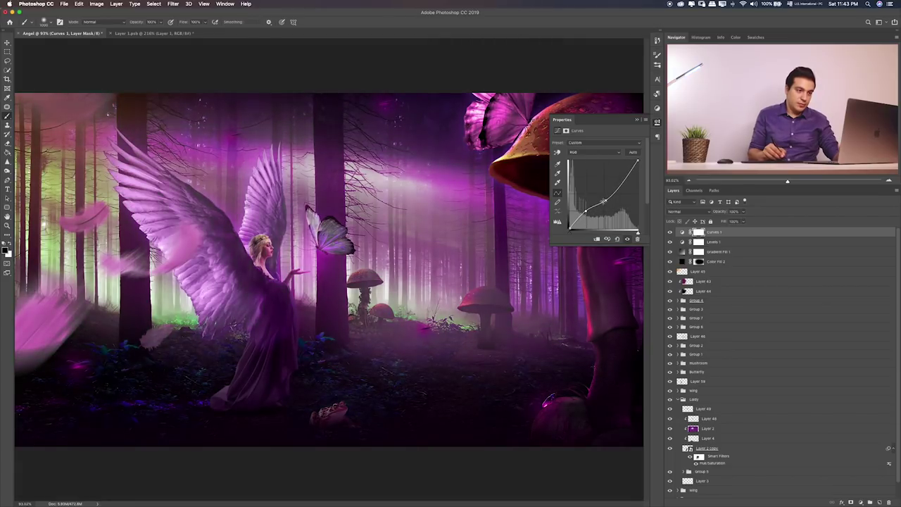
left_click_drag(618, 189, 619, 189)
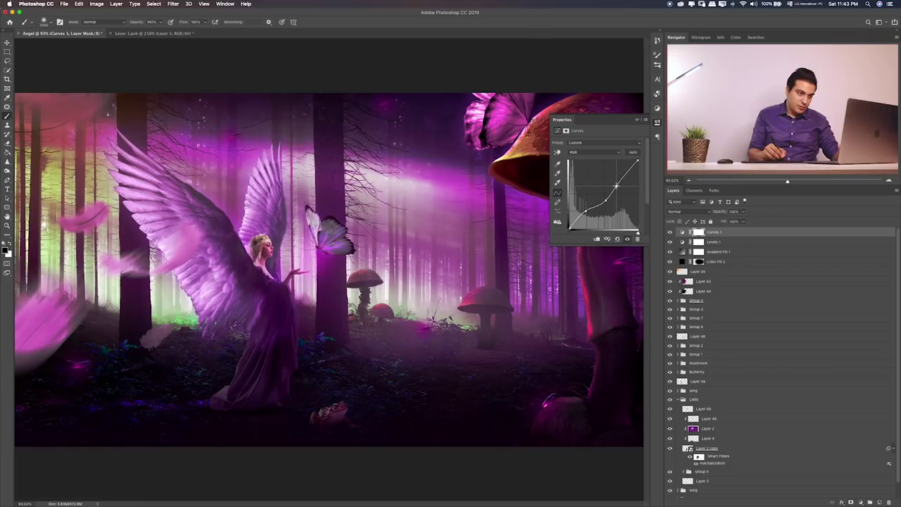
left_click(670, 232)
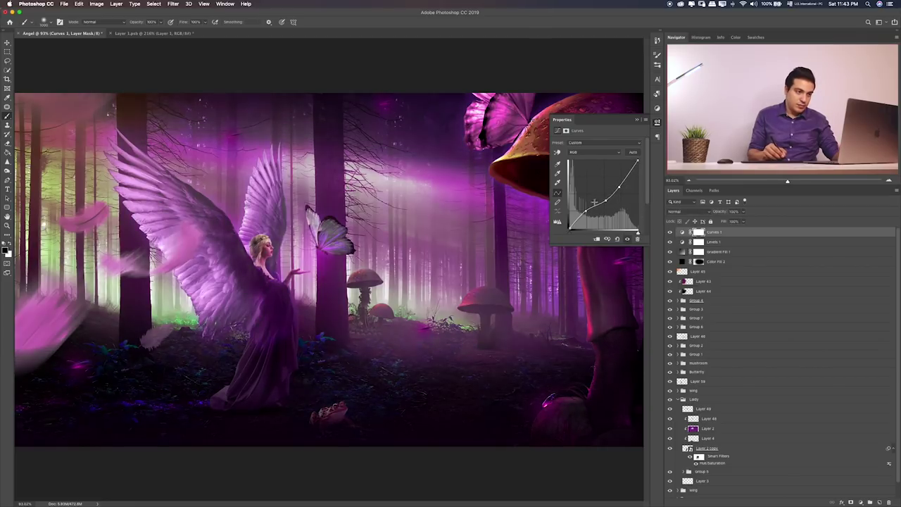
left_click_drag(606, 198, 599, 196)
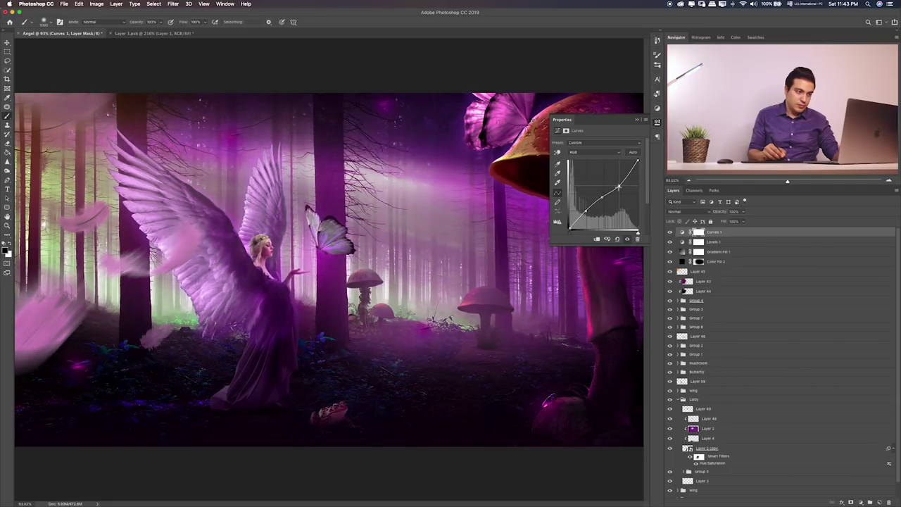
- Bend the Red channel curve for a warmer tint and lower Curves 1 opacity to about 62%
left_click(579, 152)
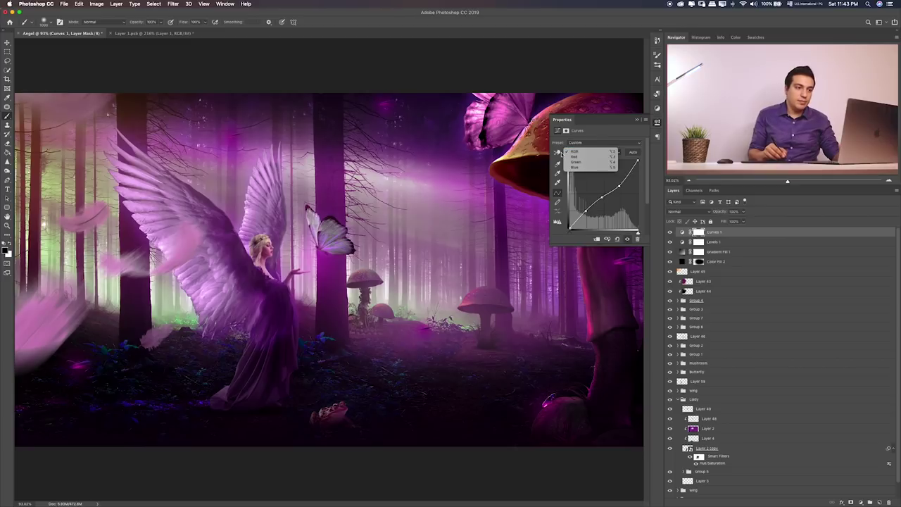
left_click(579, 157)
mouse_move(607, 192)
left_mouse_down()
mouse_move(592, 206)
mouse_move(620, 181)
left_mouse_up()
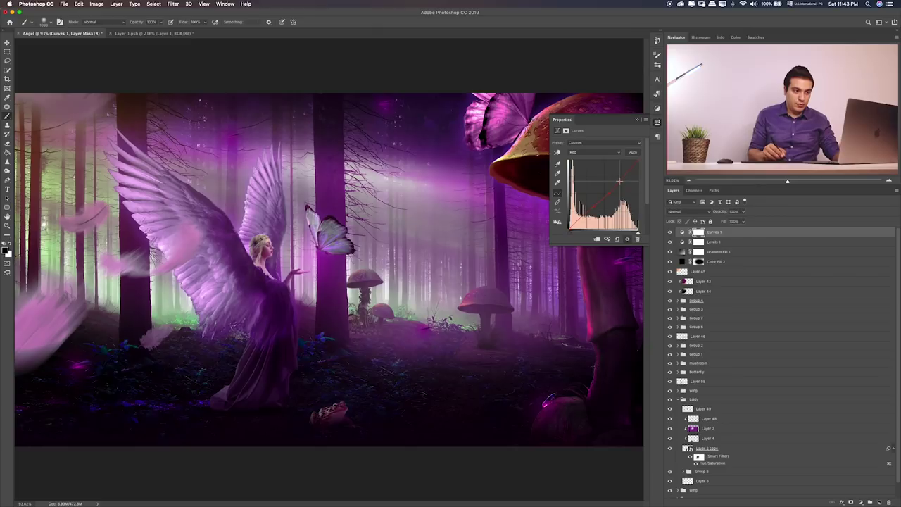
left_click(669, 242)
left_click(670, 241)
left_click(670, 238)
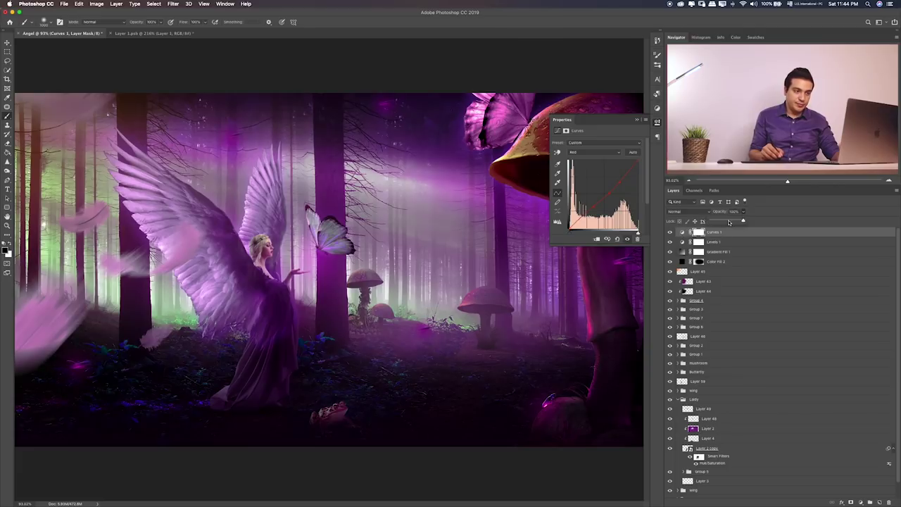
left_click_drag(744, 214, 727, 221)
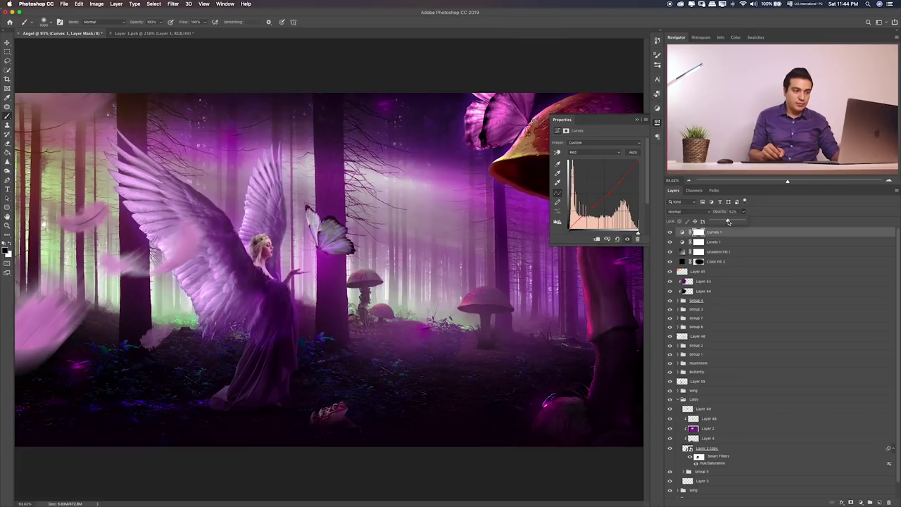
left_click(861, 502)
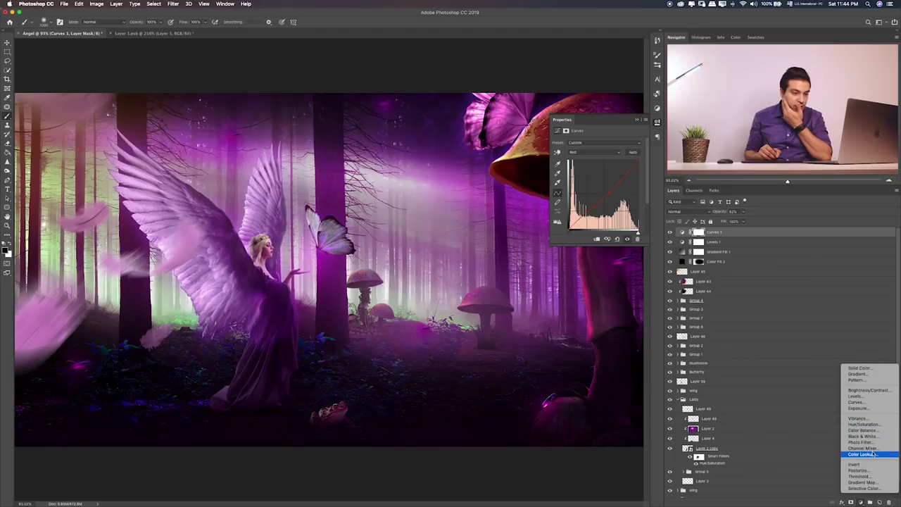
- Add a Color Lookup adjustment layer using the 2Strip.look grade and adjust its opacity
left_click(863, 454)
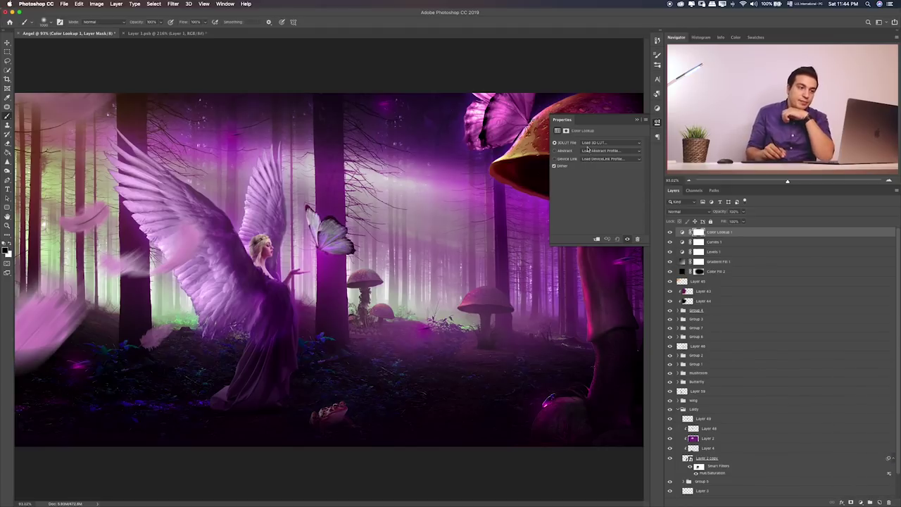
left_click(591, 144)
left_click(595, 161)
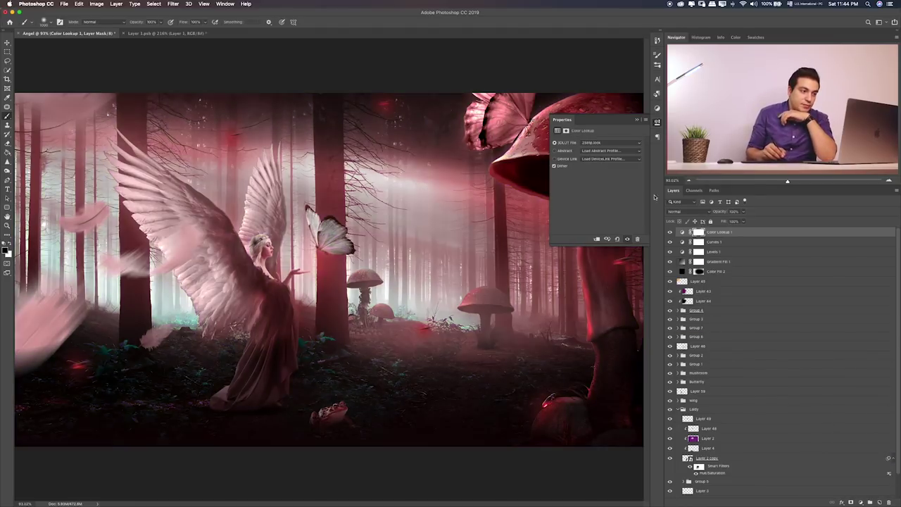
left_click(745, 212)
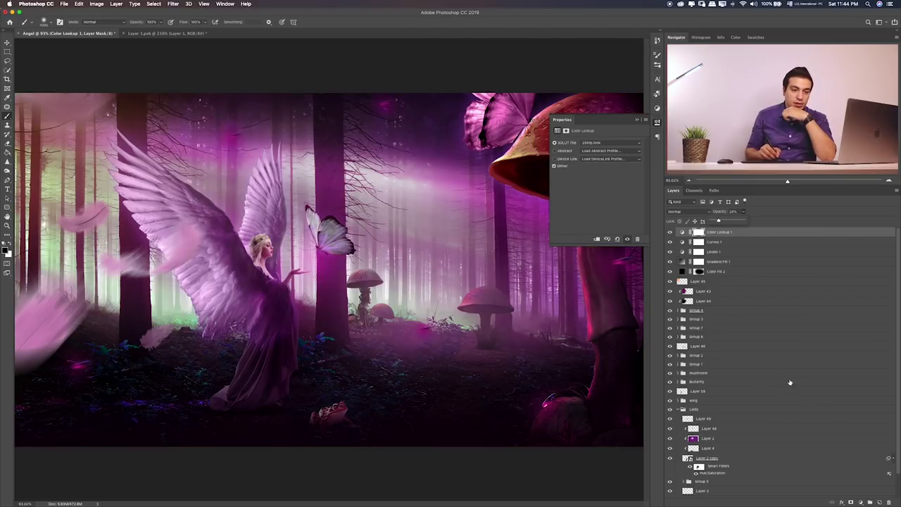
- Add a second Color Lookup layer with a different grade at about 41% opacity, comparing it on and off
left_click(864, 501)
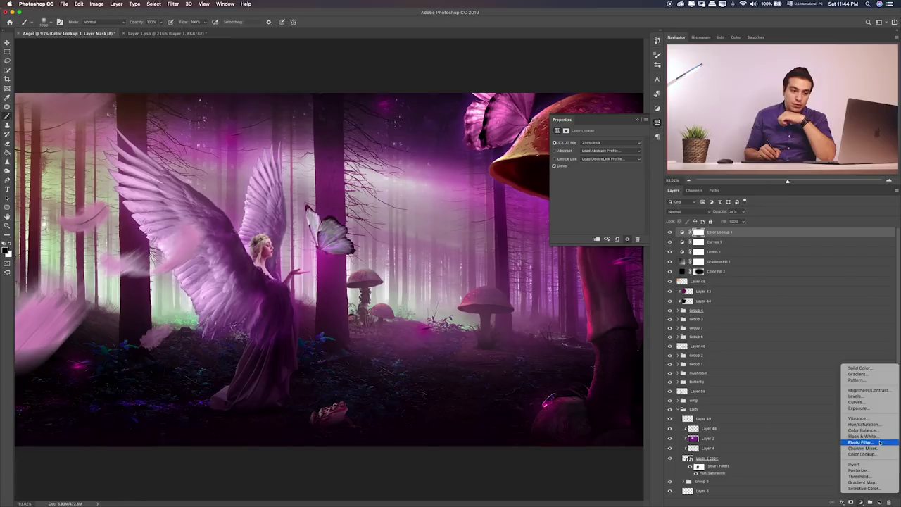
left_click(797, 306)
left_click(612, 144)
left_click(607, 170)
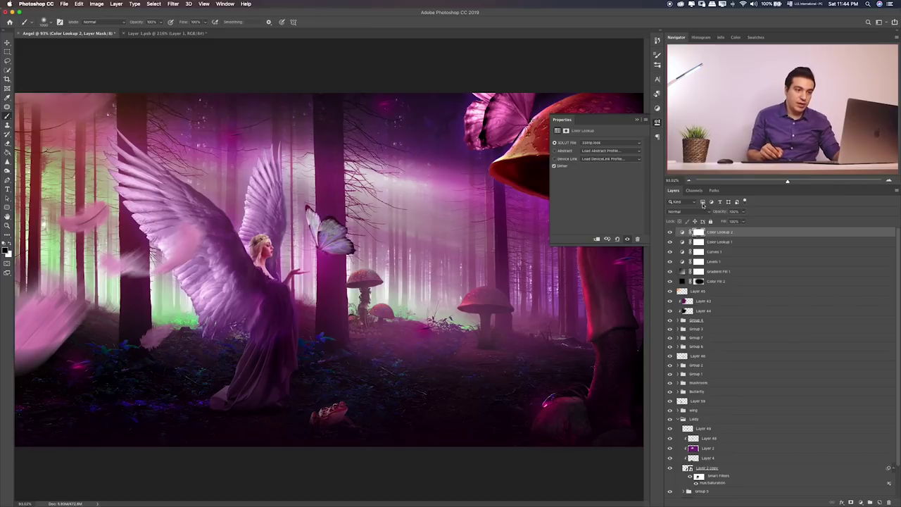
left_click(744, 211)
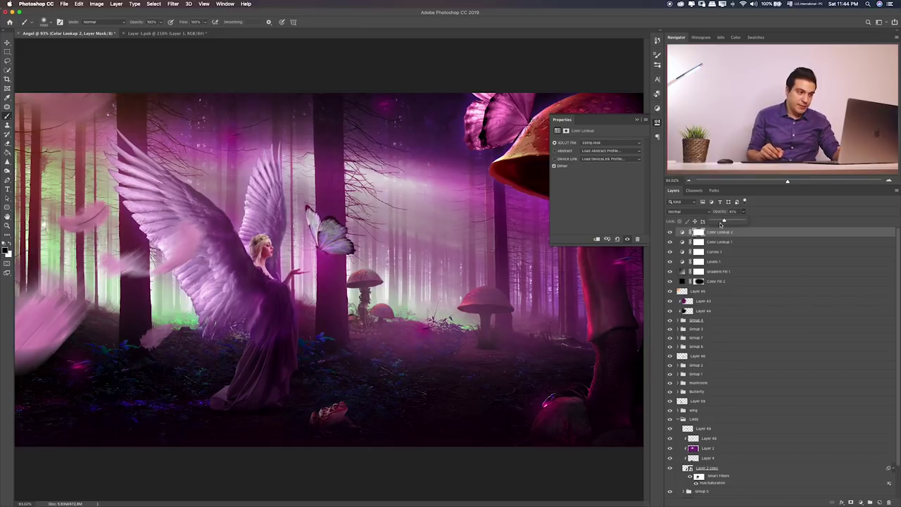
left_click(672, 236)
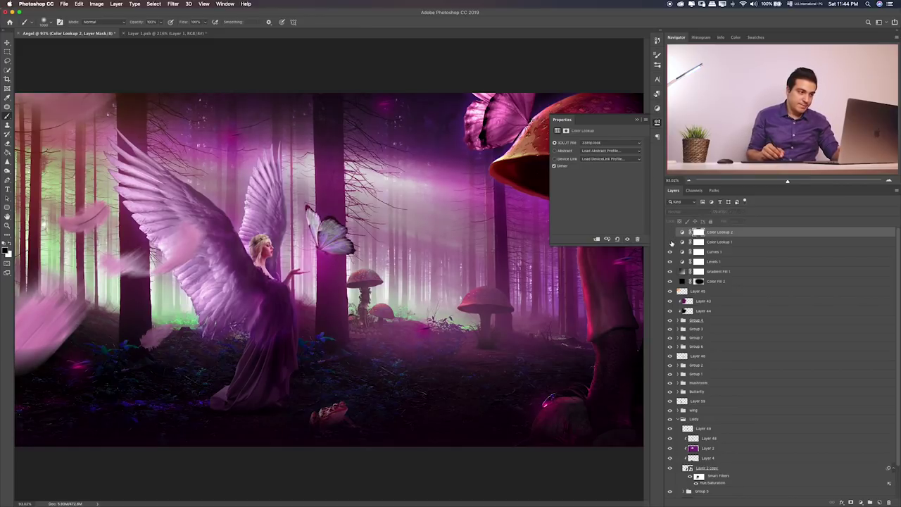
left_click(671, 241)
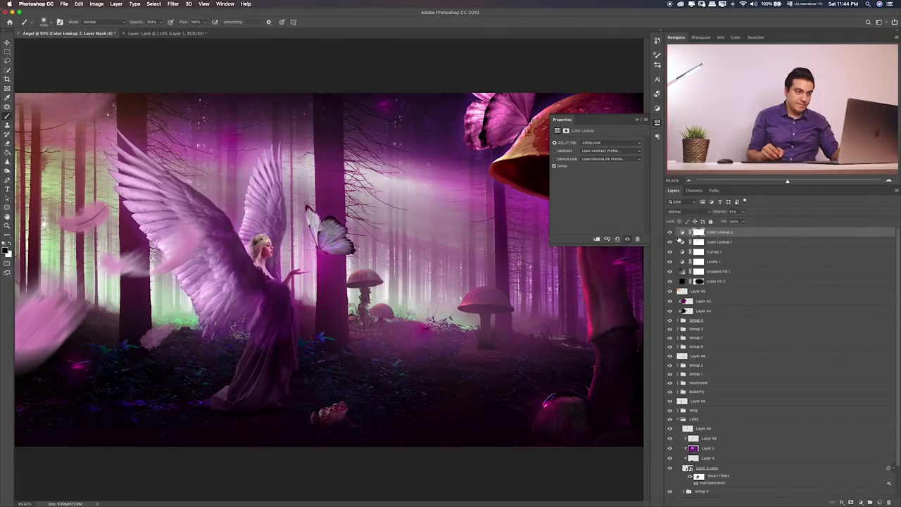
left_click(639, 121)
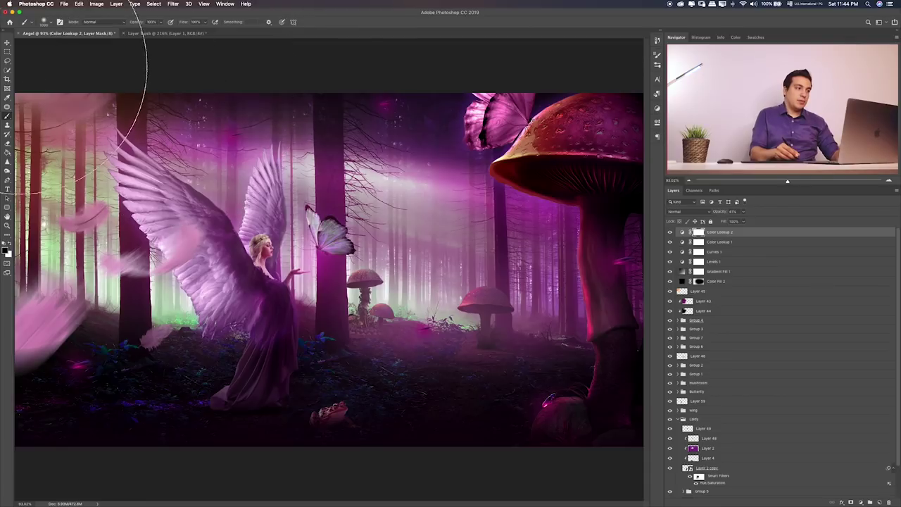
- Inspect the image at 100% zoom, then fit the whole angel forest scene in the window
left_click(7, 52)
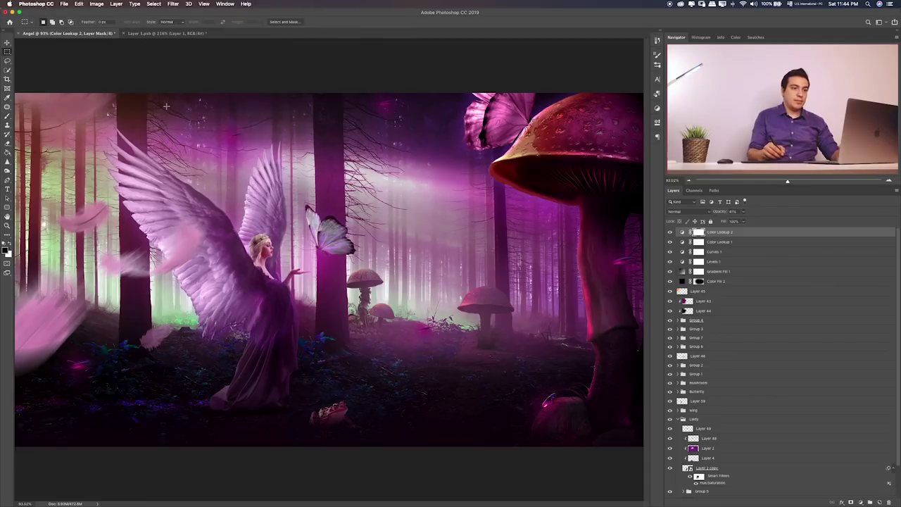
key("ctrl+1")
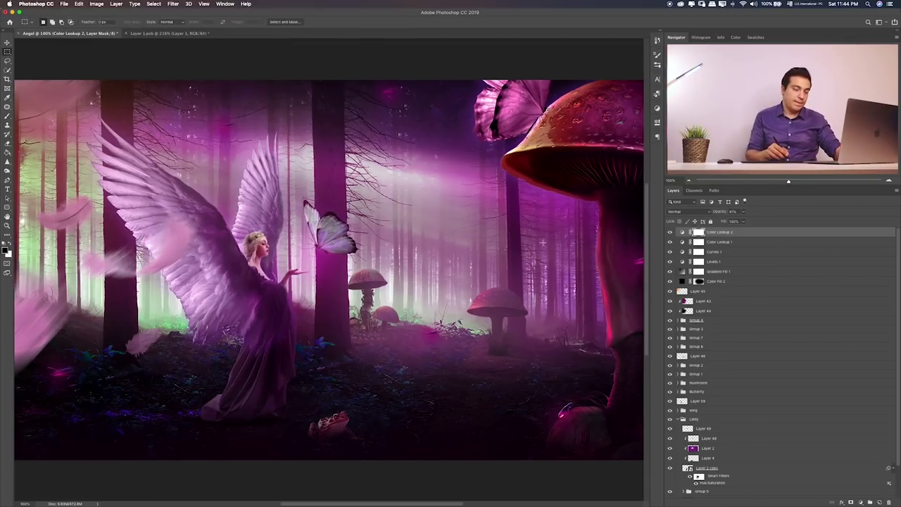
scroll(427, 243, "left", 2)
scroll(427, 242, "left", 3)
scroll(465, 243, "right", 4)
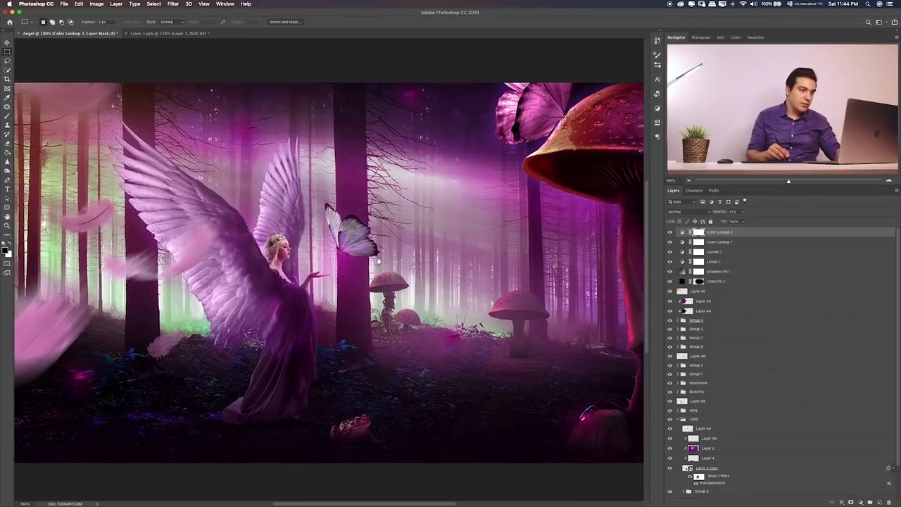
scroll(503, 242, "right", 3)
key("ctrl+0")
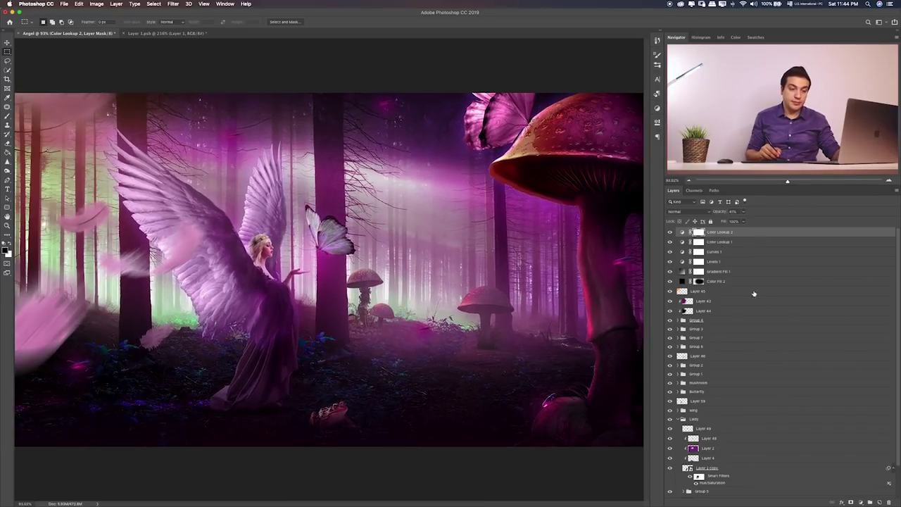
- Add a third Color Lookup adjustment layer using NightFromDay.CUBE
left_click(856, 500)
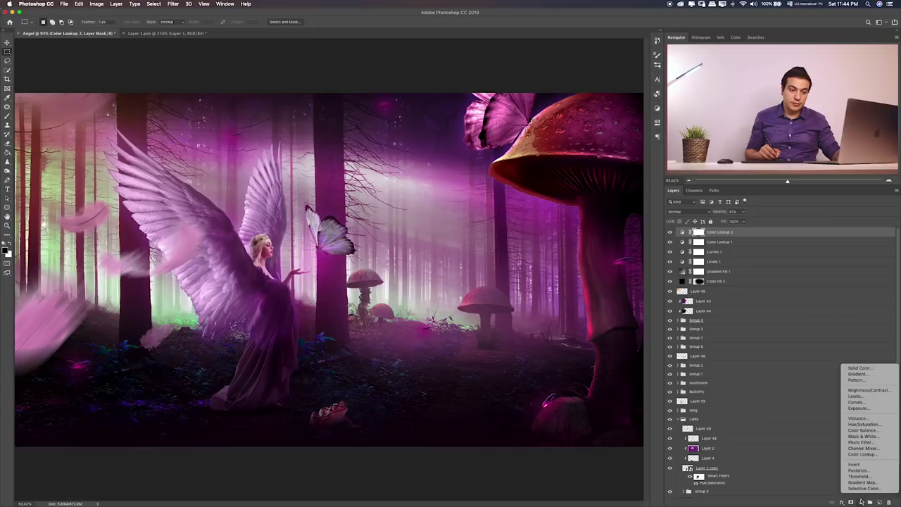
left_click(865, 461)
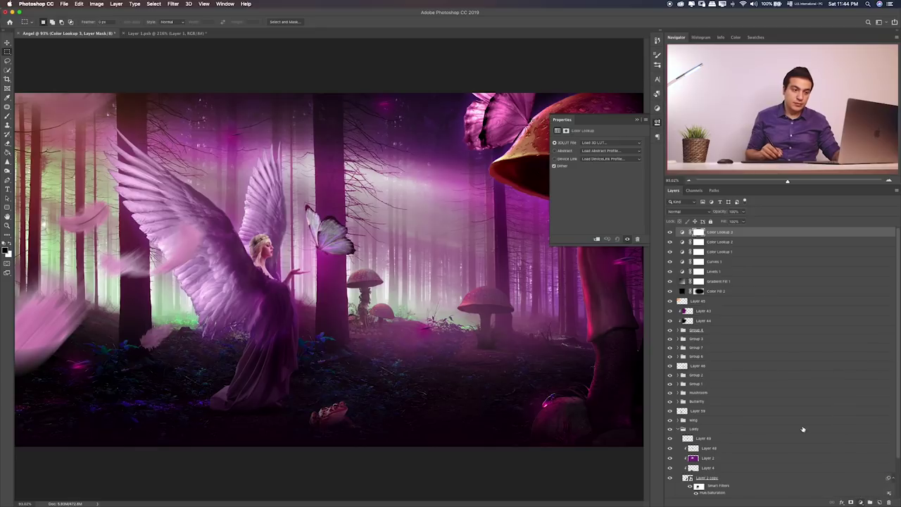
left_click(610, 142)
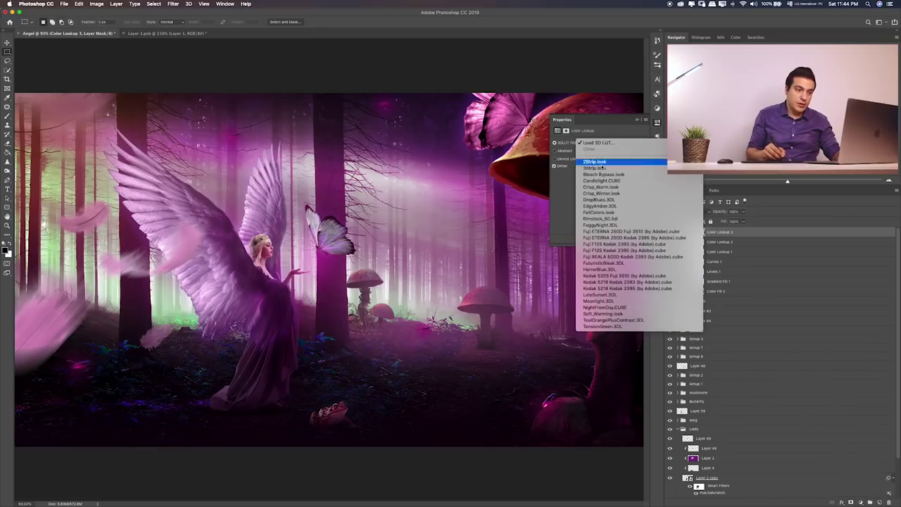
left_click(622, 309)
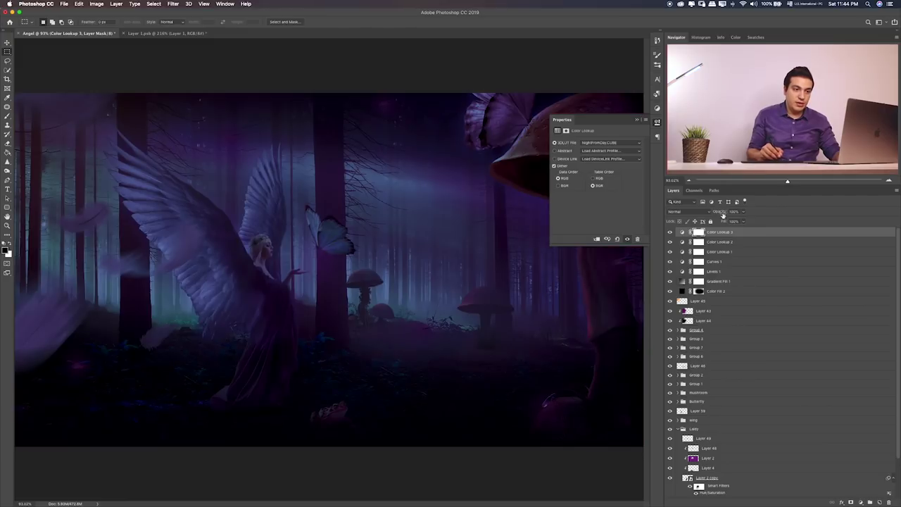
- Cycle the NightFromDay lookup's blend mode to Hue for a cooler lavender-purple look
key("v")
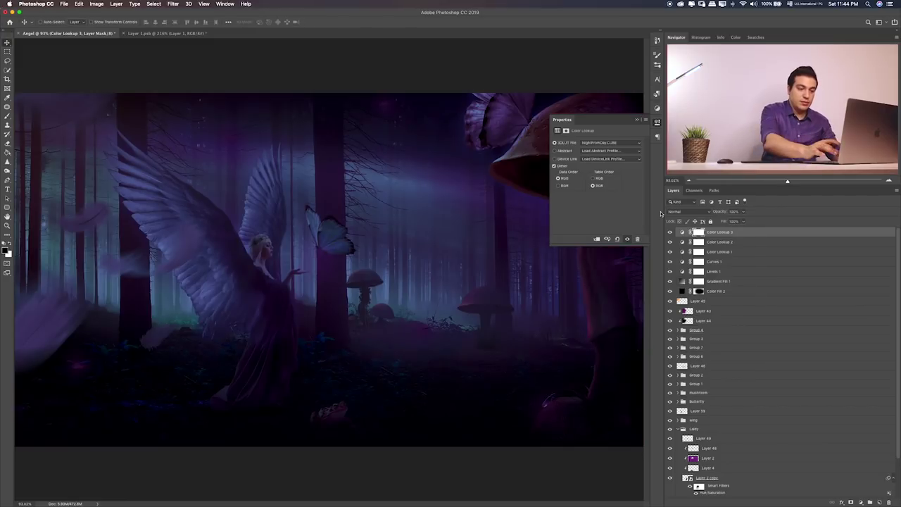
key("shift+alt+a")
key("shift+plus")
key("shift+plus")
key("shift+plus")
key("shift+plus")
key("shift+plus")
key("shift+plus")
key("shift+plus")
key("shift+plus")
key("shift+plus")
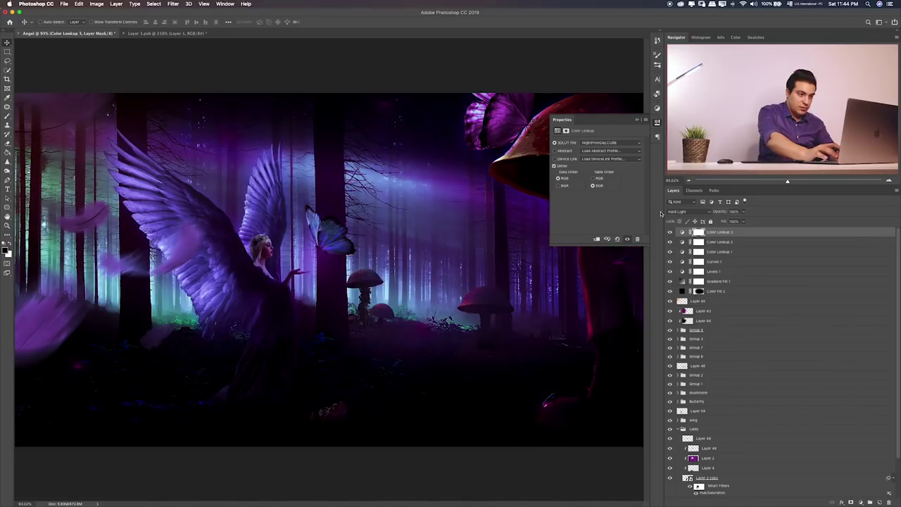
key("shift+plus")
key("shift+plus")
key("shift+plus")
key("shift+plus")
key("shift+plus")
key("shift+plus")
key("shift+plus")
key("shift+plus")
key("shift+plus")
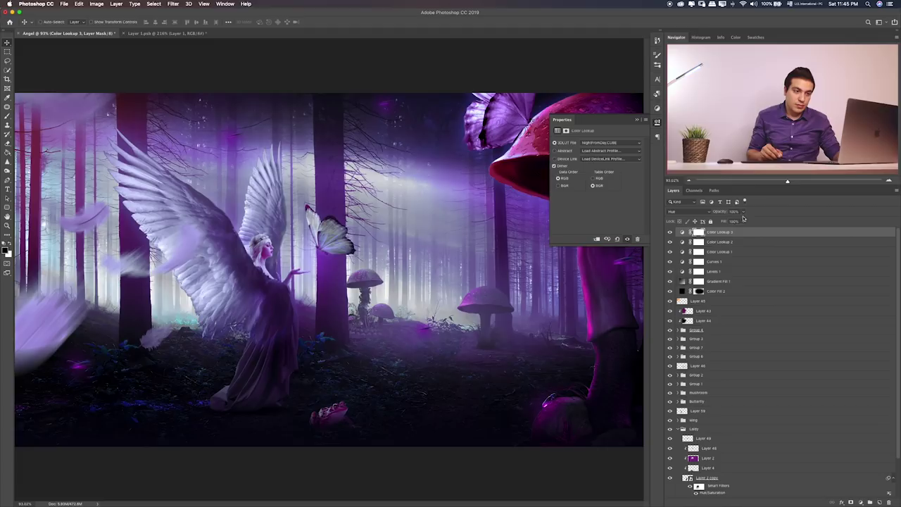
left_click(637, 121)
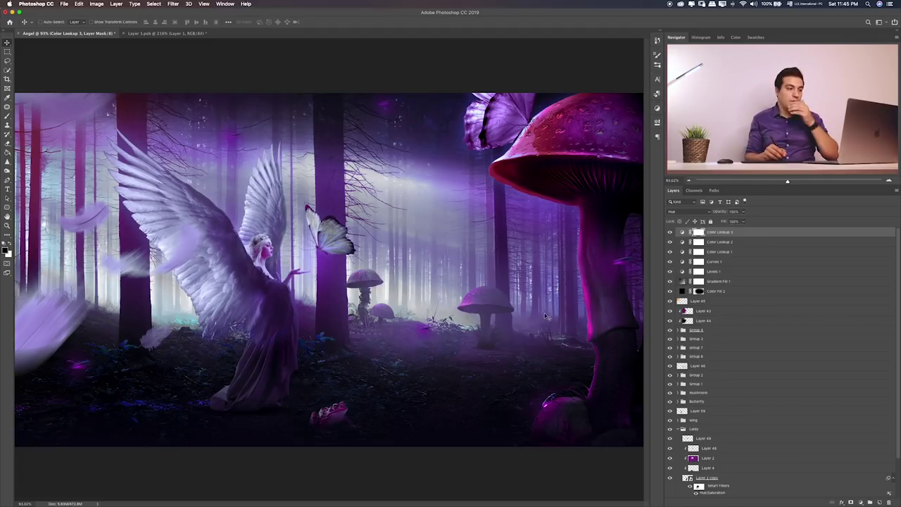
- Paint black at 30% brush opacity on the Color Lookup 3 mask over the central light beam
key("b")
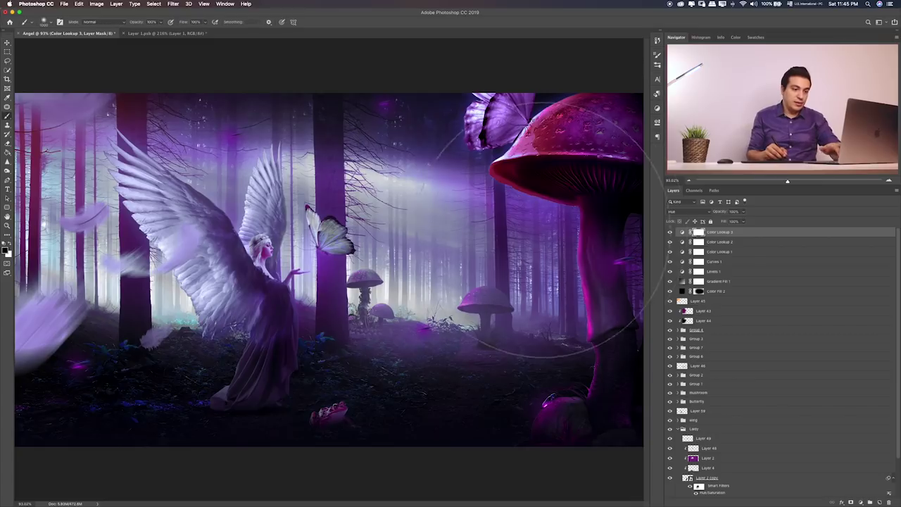
mouse_move(521, 239)
left_mouse_down()
mouse_move(461, 222)
mouse_move(233, 250)
left_mouse_up()
key("ctrl+z")
key("2")
key("3")
key("bracketright")
mouse_move(261, 257)
left_mouse_down()
mouse_move(463, 220)
mouse_move(232, 241)
mouse_move(472, 237)
mouse_move(185, 248)
mouse_move(472, 266)
mouse_move(322, 288)
mouse_move(483, 287)
mouse_move(232, 241)
mouse_move(181, 322)
mouse_move(393, 309)
left_mouse_up()
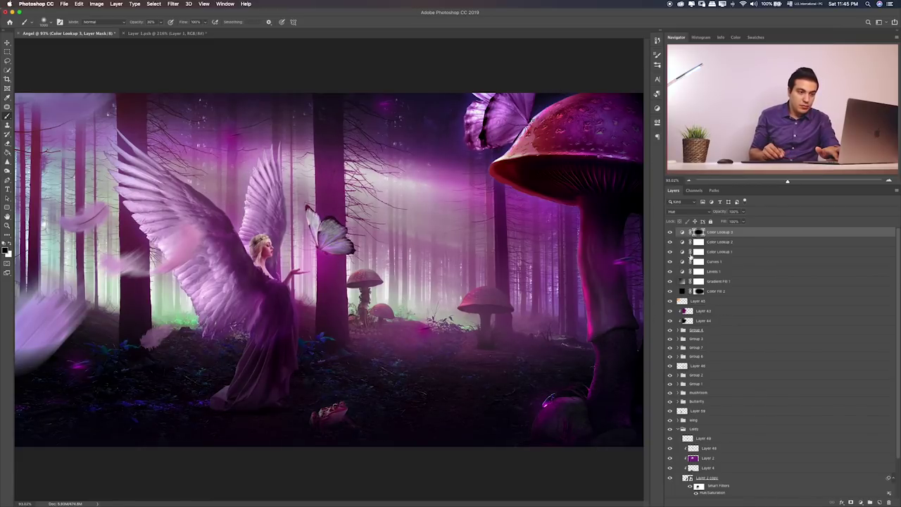
left_click(669, 233)
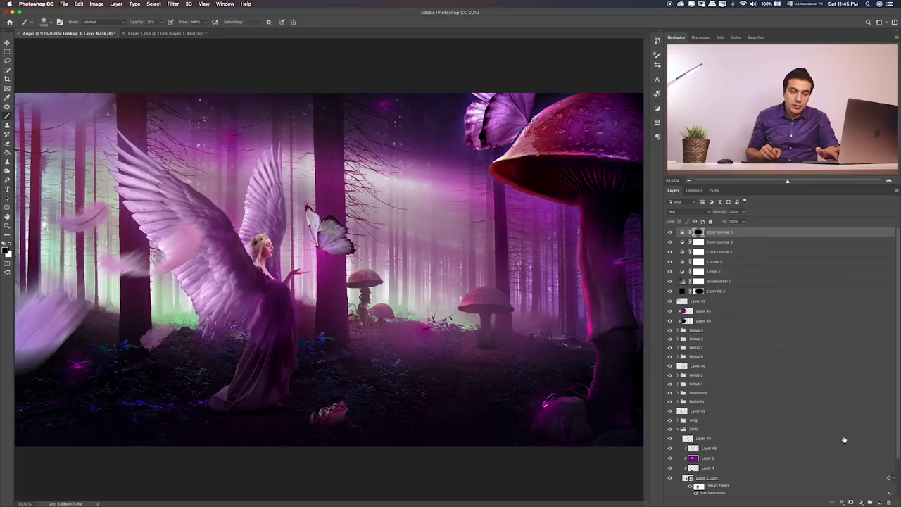
- Add a fourth Color Lookup, trying HorrorBlue and DropBlues before settling on Candlelight.CUBE at about 24% opacity
left_click(860, 501)
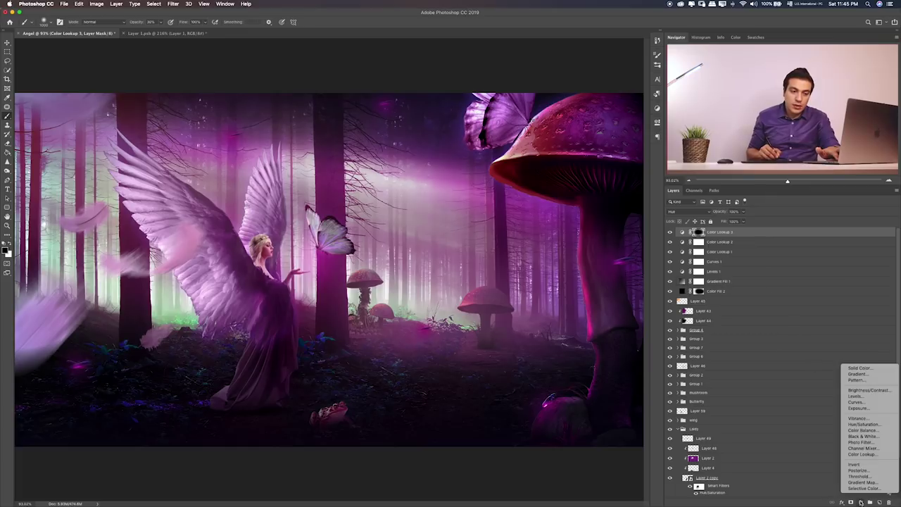
left_click(870, 455)
left_click(609, 142)
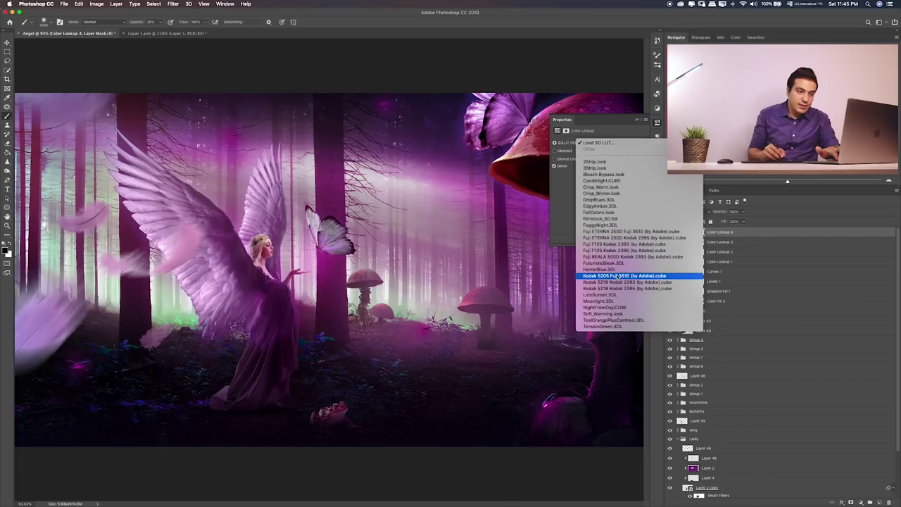
left_click(623, 271)
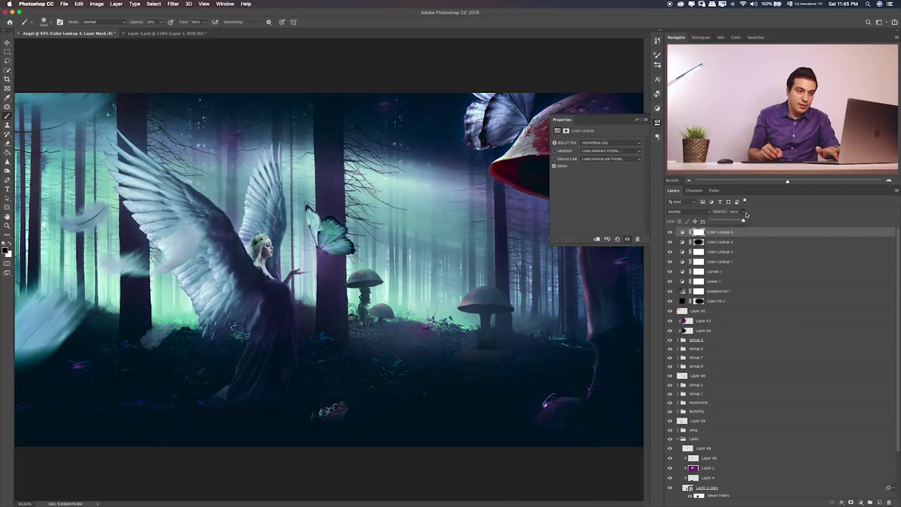
left_click(681, 232)
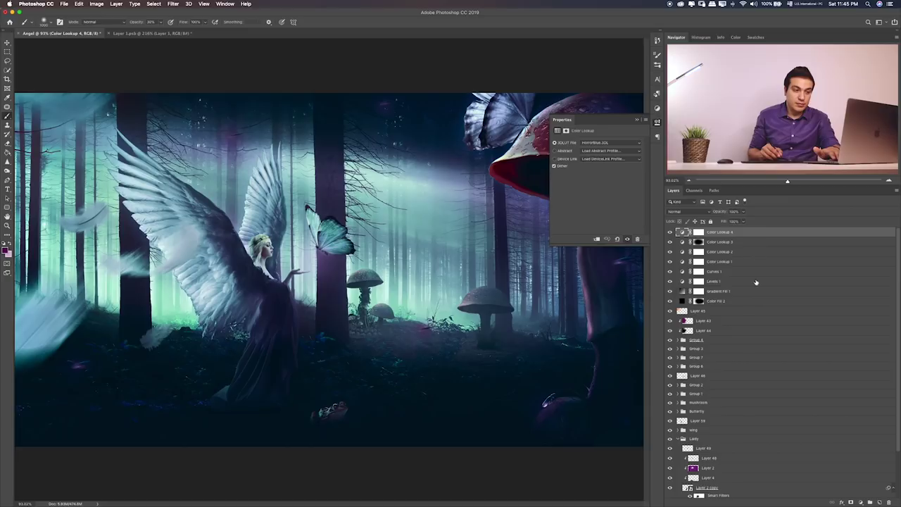
left_click(618, 143)
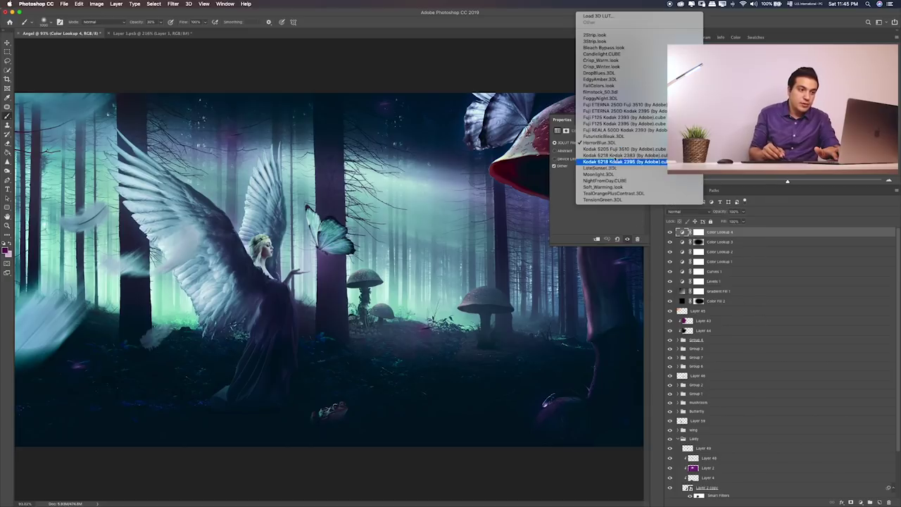
left_click(619, 73)
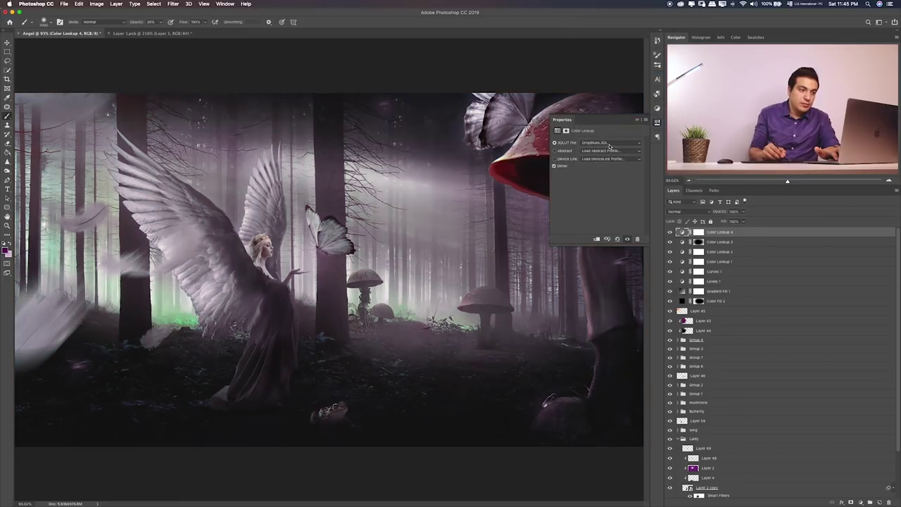
left_click(610, 144)
left_click(613, 124)
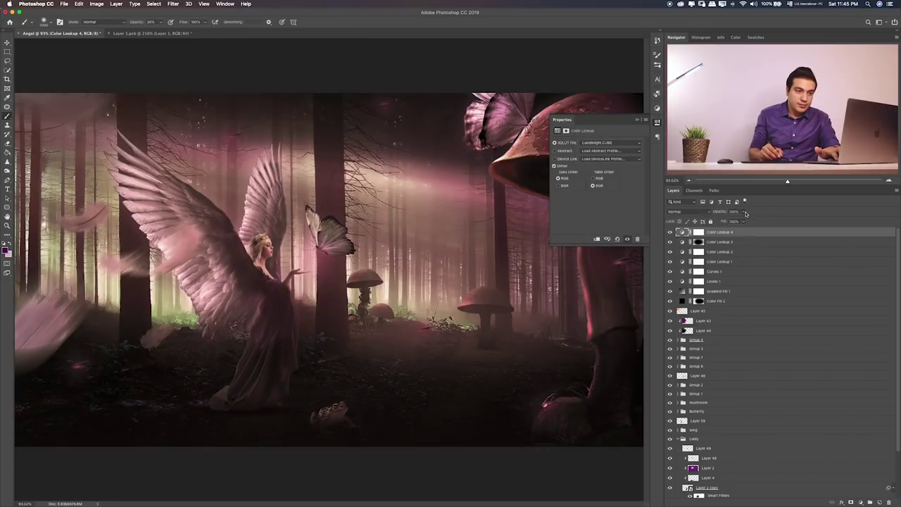
mouse_move(745, 213)
left_mouse_down()
mouse_move(719, 222)
mouse_move(727, 223)
left_mouse_up()
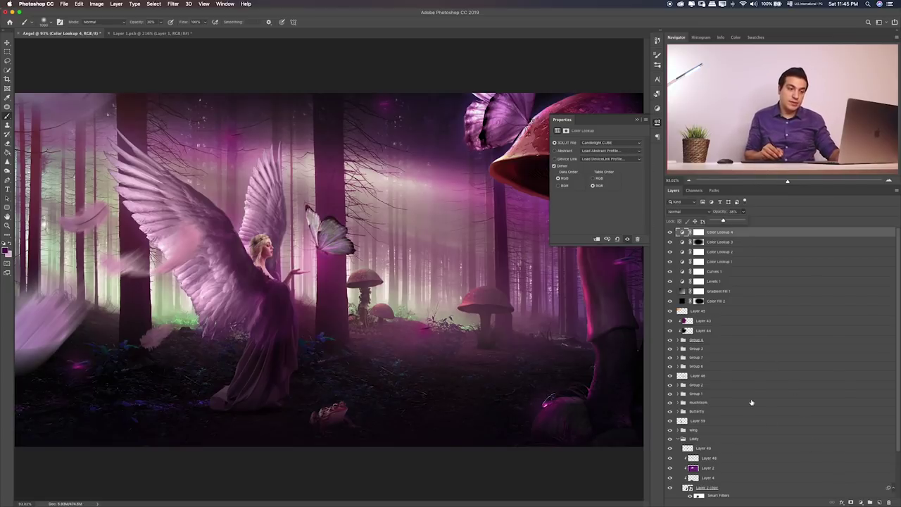
left_click(712, 301, "shift")
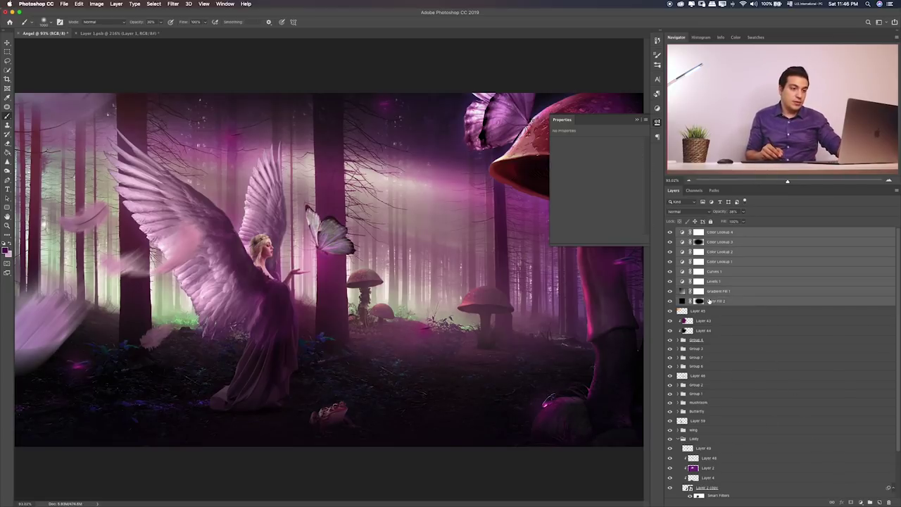
- Group the selected adjustment layers into Group 8, comparing the group on and off
key("ctrl+g")
left_click(670, 231)
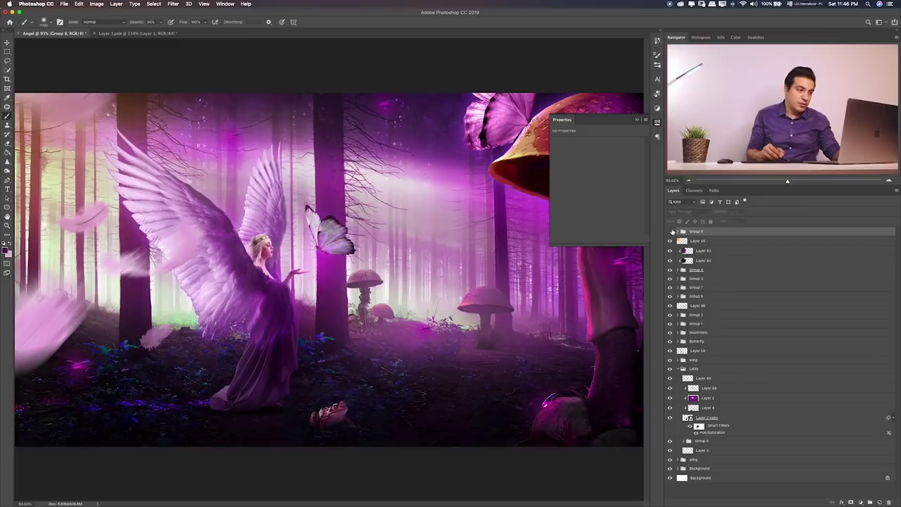
left_click(670, 231)
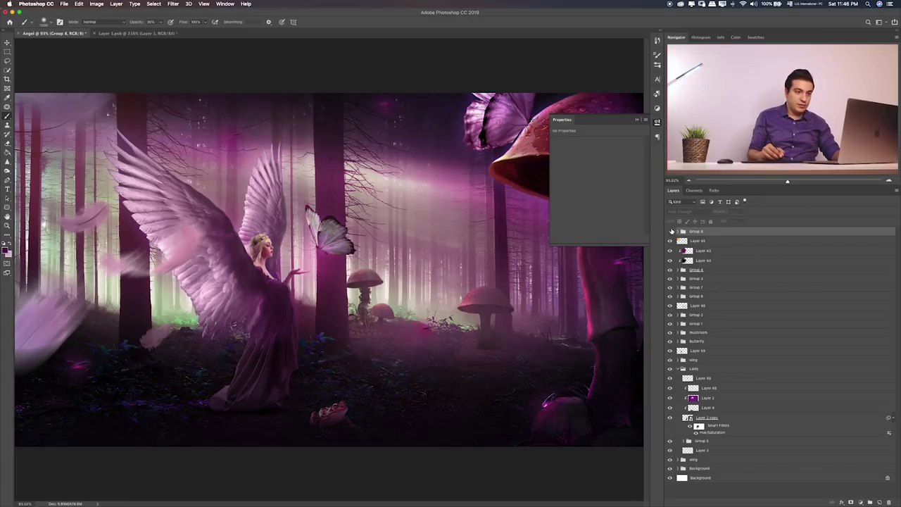
left_click(670, 231)
left_click(670, 231)
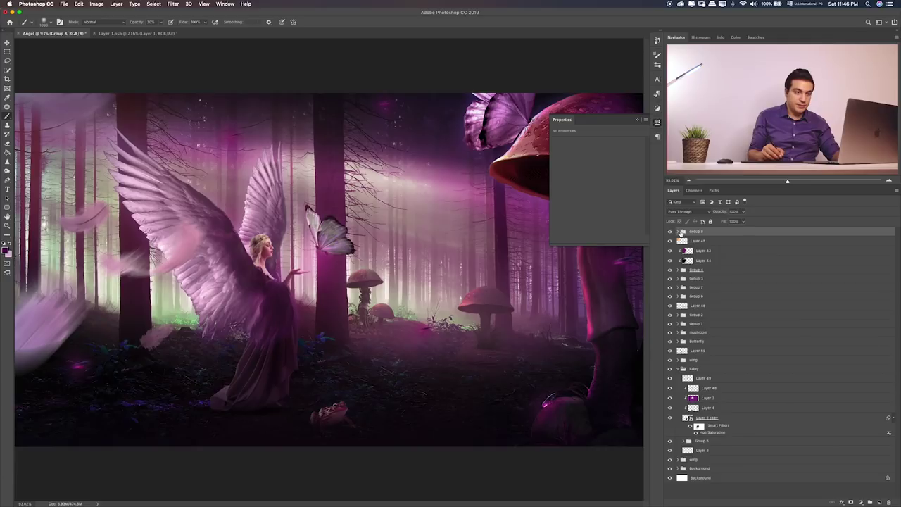
left_click(679, 231)
left_click(783, 242)
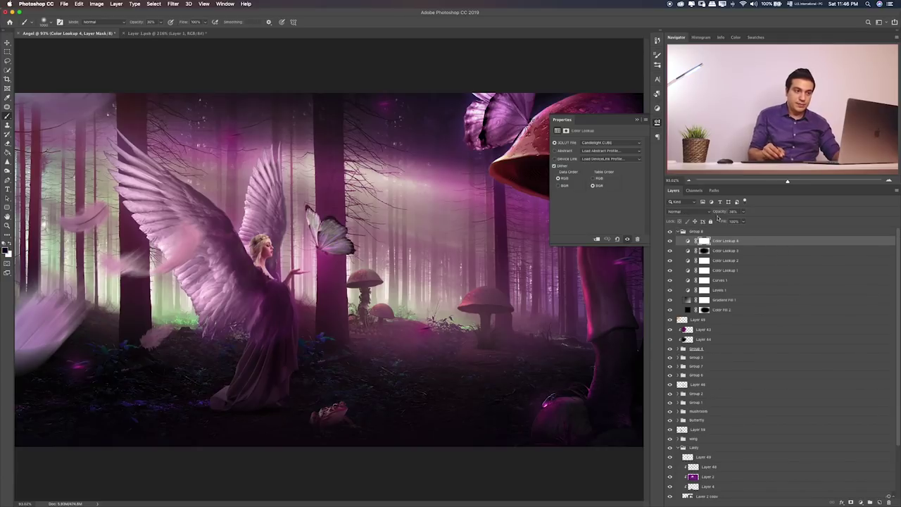
- Add Color Lookup 5 with FallColors.look inside Group 8 at about 46% opacity
left_click(855, 496)
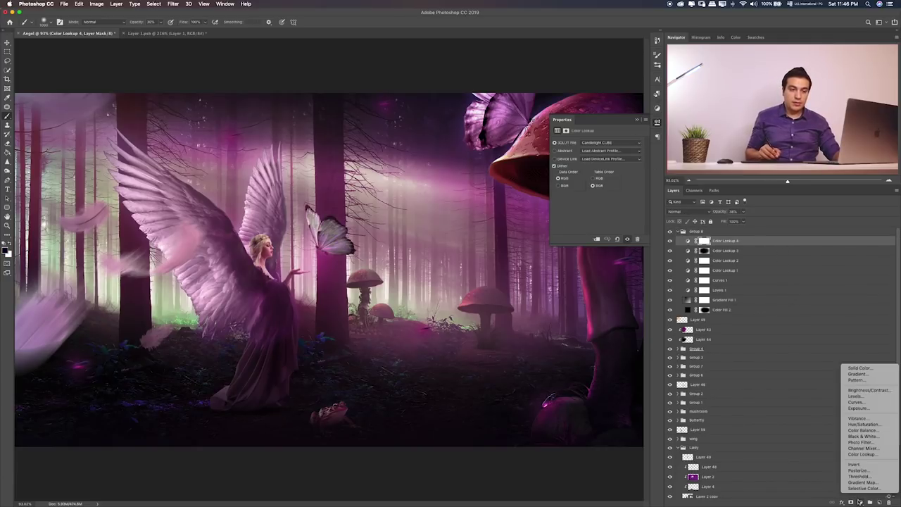
left_click(862, 456)
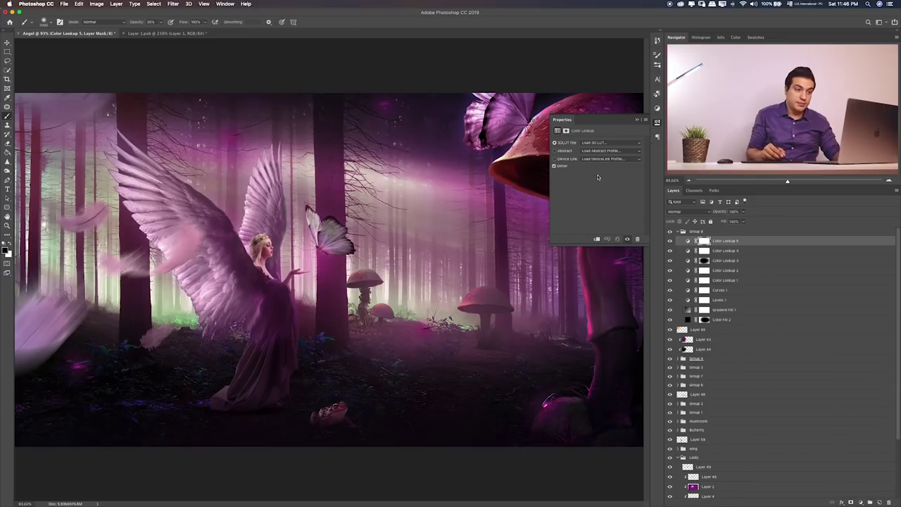
left_click(607, 144)
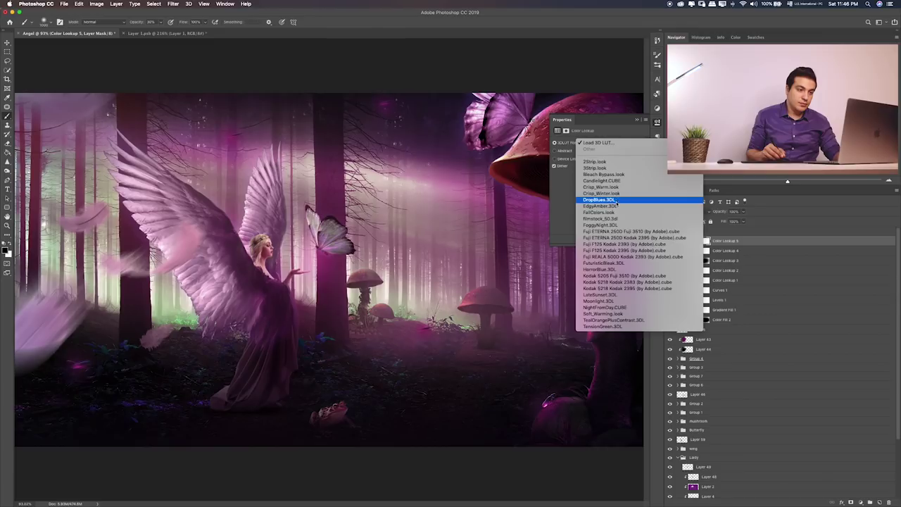
left_click(614, 213)
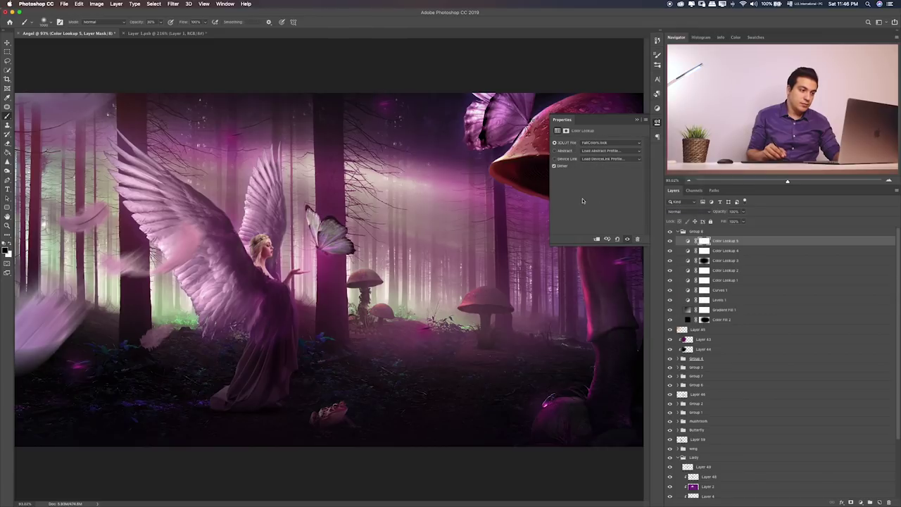
left_click(743, 213)
left_click_drag(727, 221, 725, 222)
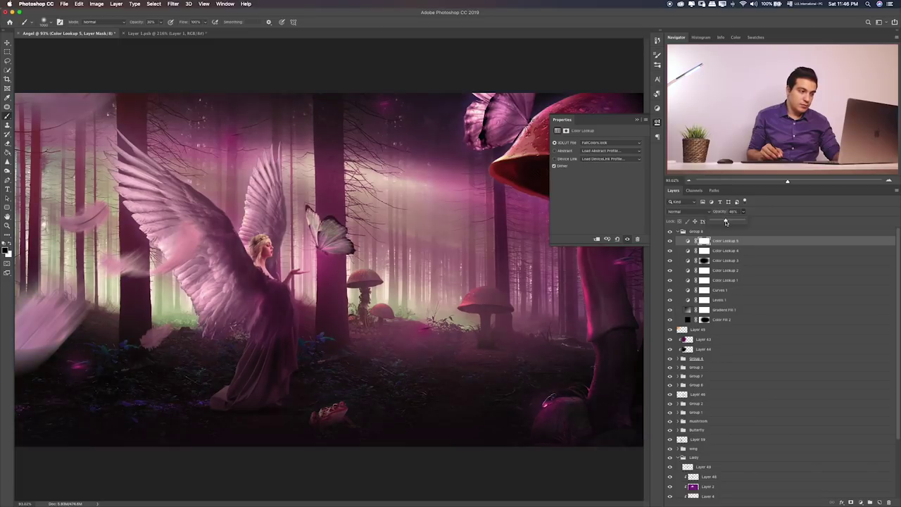
left_click(670, 242)
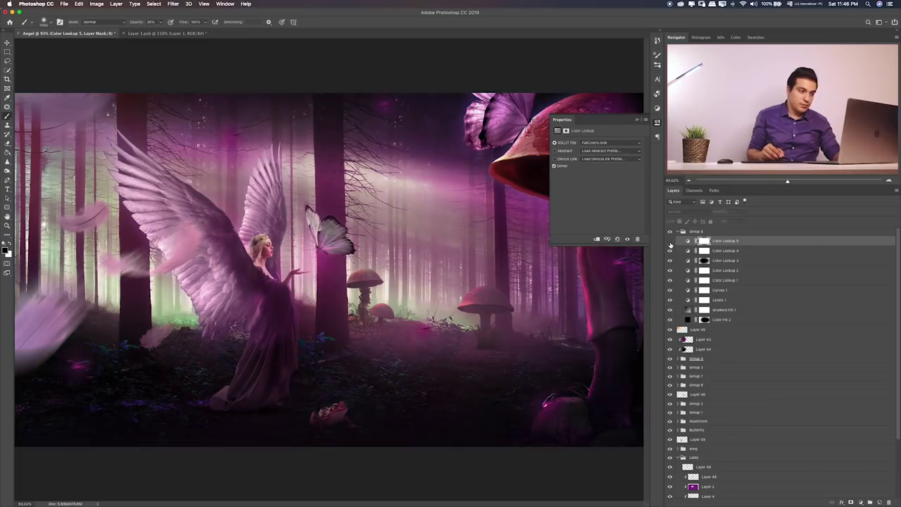
left_click(637, 121)
key("m")
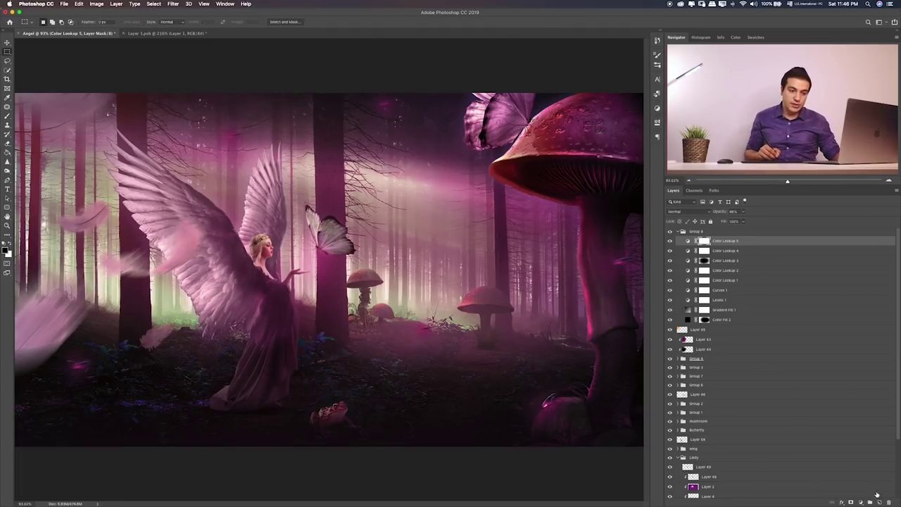
- Add a Selective Color layer and adjust the Reds: less cyan, more yellow, tweaked magenta and black
left_click(860, 502)
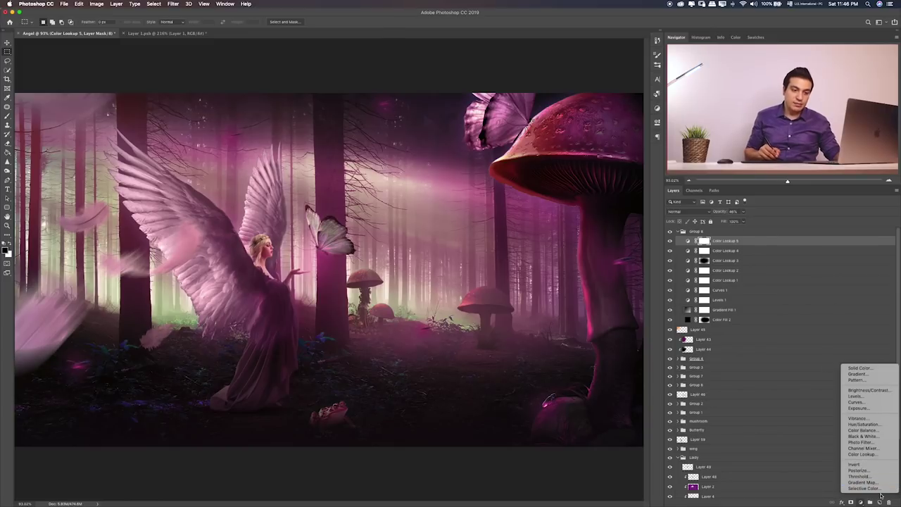
left_click(877, 488)
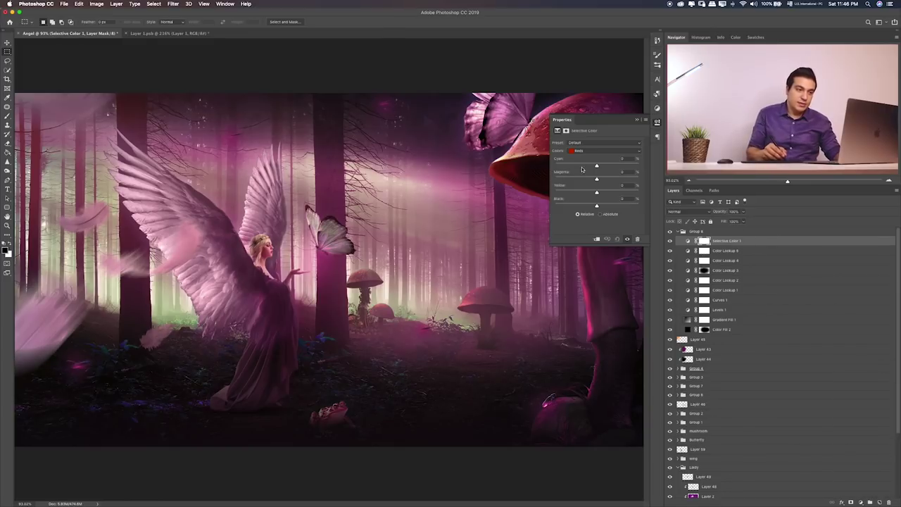
left_click_drag(596, 166, 578, 166)
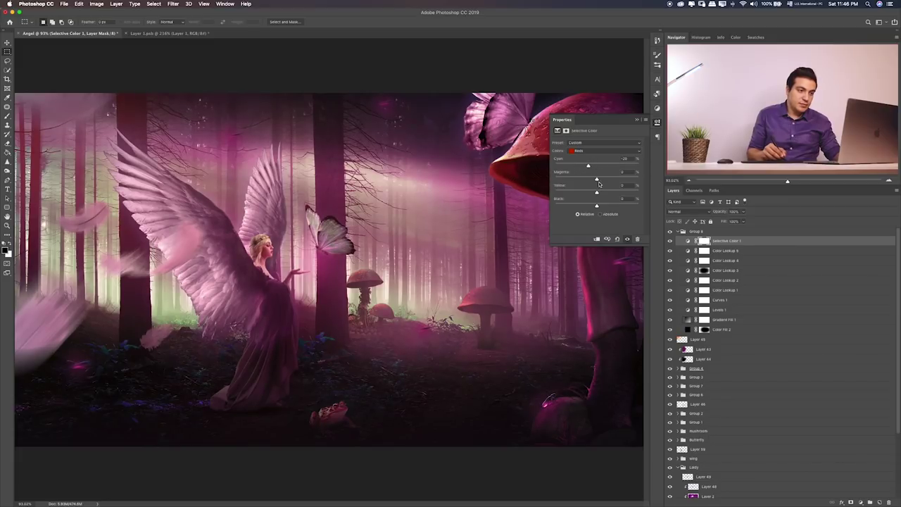
left_click_drag(614, 178, 613, 178)
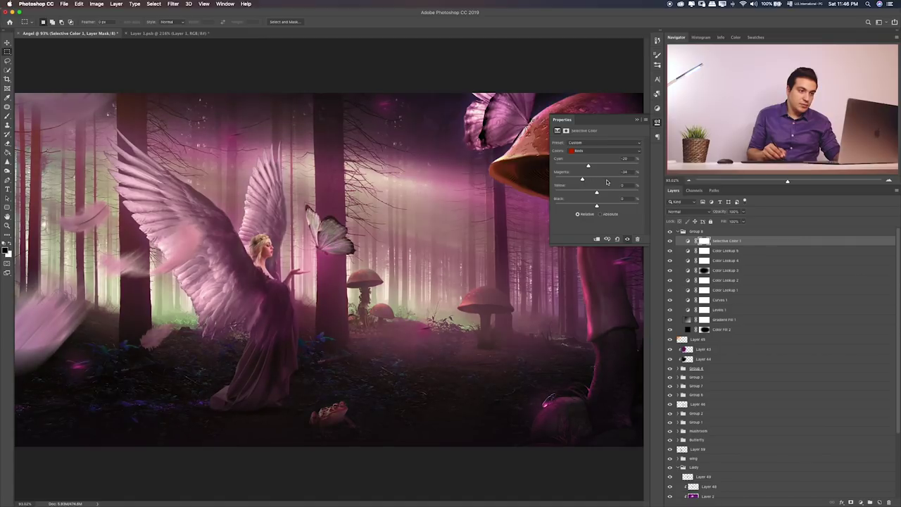
left_click_drag(596, 192, 605, 192)
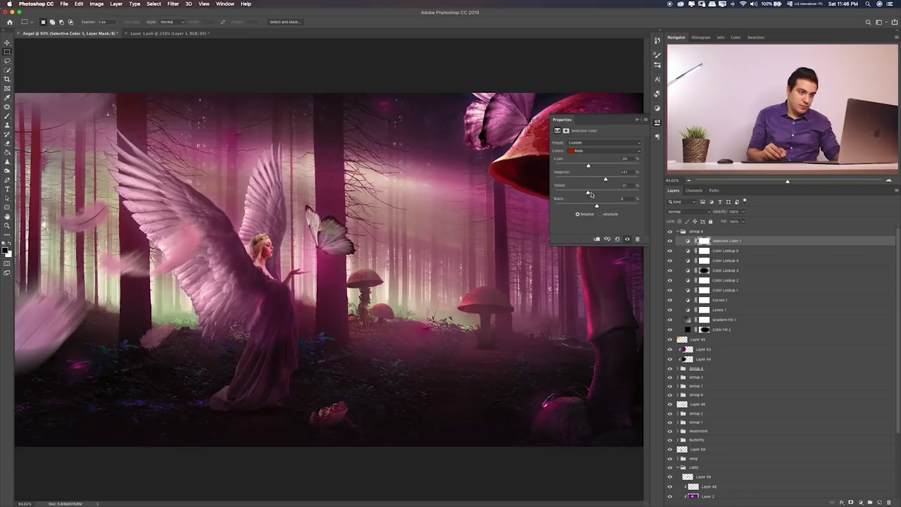
left_click_drag(613, 205, 599, 206)
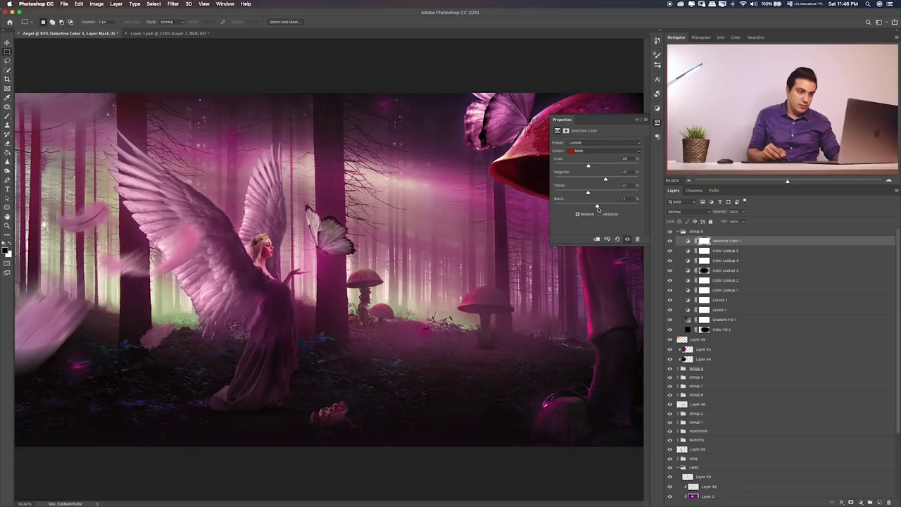
- Adjust the Magentas in Selective Color, lowering black, magenta and cyan
left_click(604, 152)
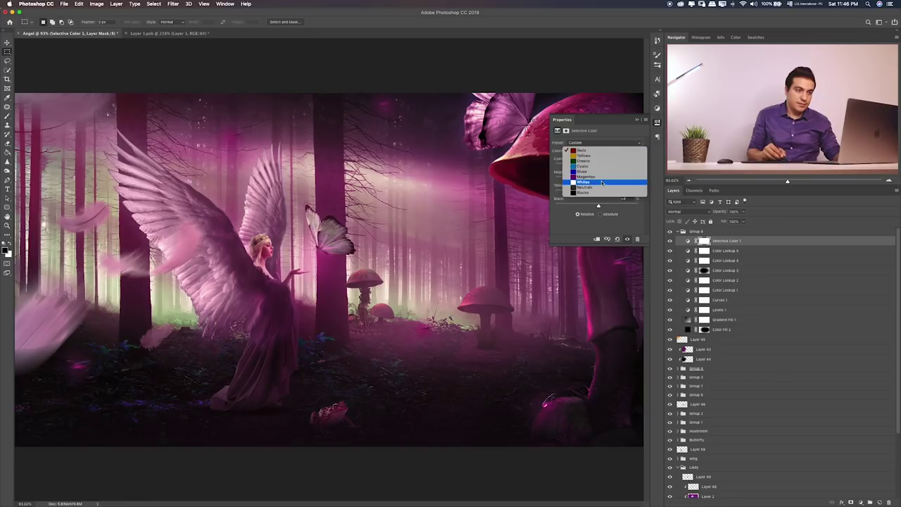
left_click(602, 177)
mouse_move(599, 205)
left_mouse_down()
mouse_move(610, 204)
mouse_move(587, 206)
left_mouse_up()
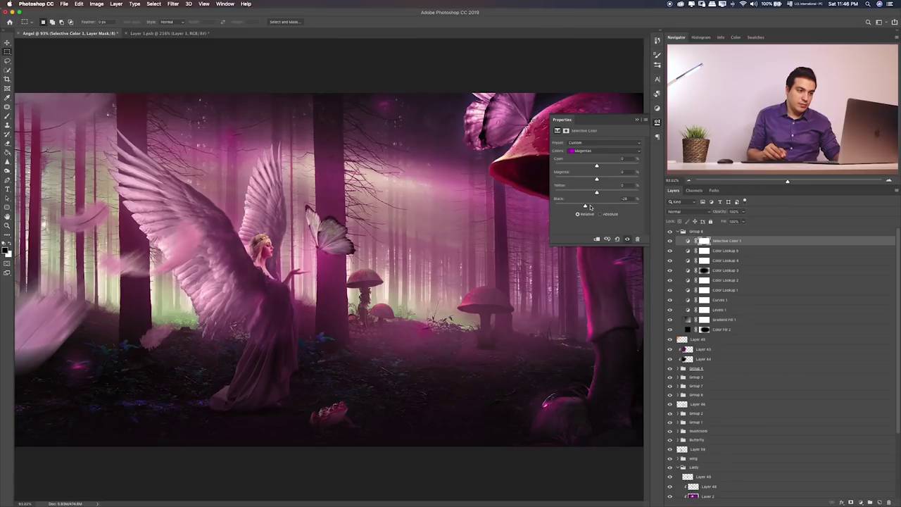
mouse_move(580, 207)
left_mouse_down()
mouse_move(611, 193)
mouse_move(582, 194)
left_mouse_up()
left_click_drag(588, 180, 579, 180)
left_click_drag(612, 166, 584, 167)
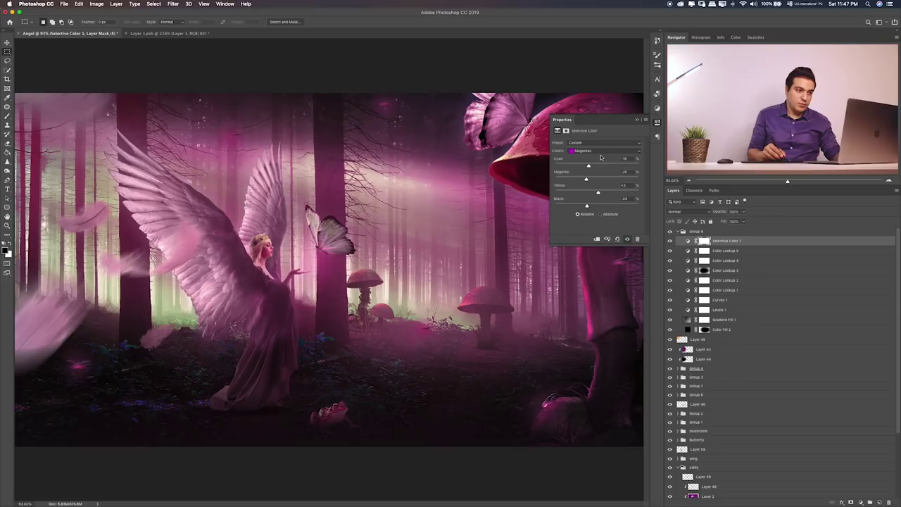
- Reduce cyan and add magenta in the Neutrals, then compare the grade before and after
left_click(602, 151)
left_click(603, 162)
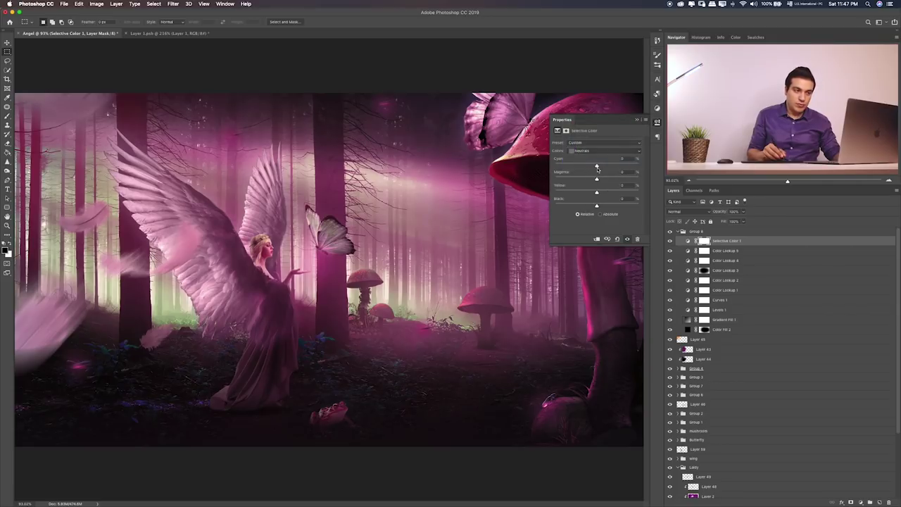
left_click_drag(609, 166, 583, 166)
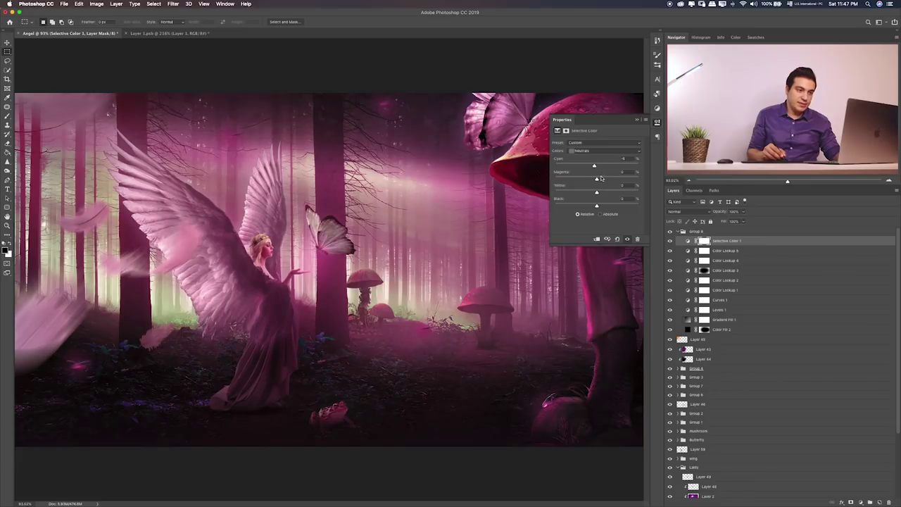
mouse_move(606, 180)
left_mouse_down()
mouse_move(607, 193)
mouse_move(588, 194)
mouse_move(607, 205)
left_mouse_up()
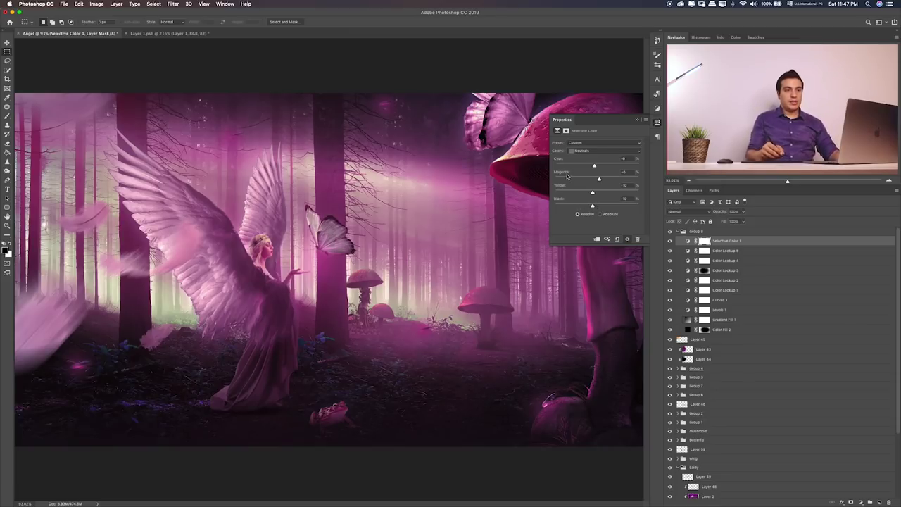
left_click(637, 119)
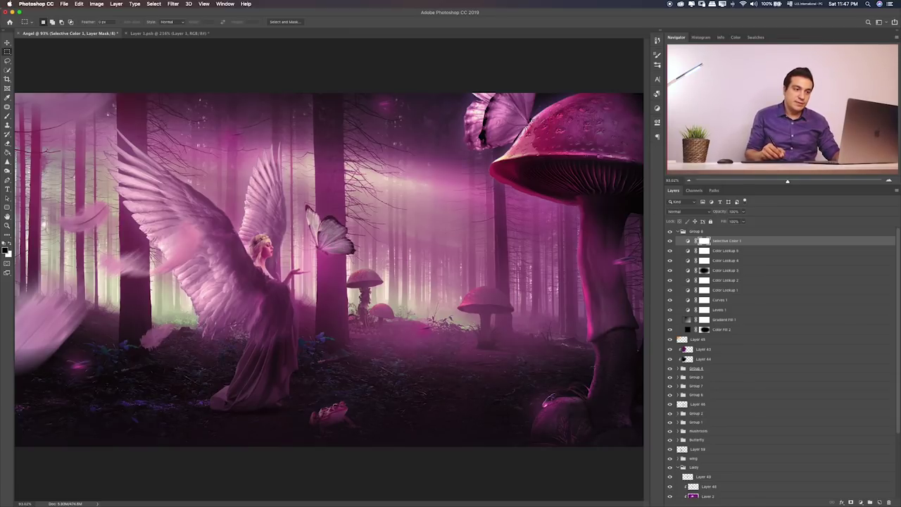
left_click(669, 241)
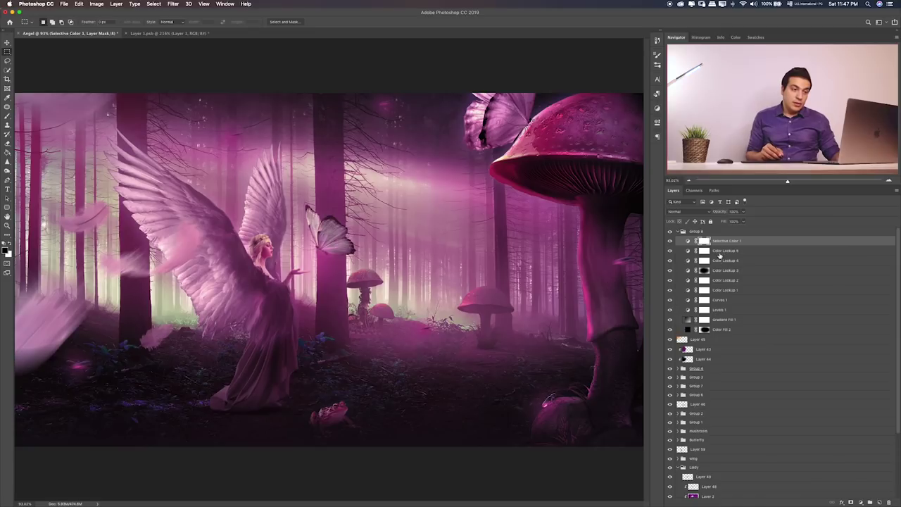
left_click(669, 231)
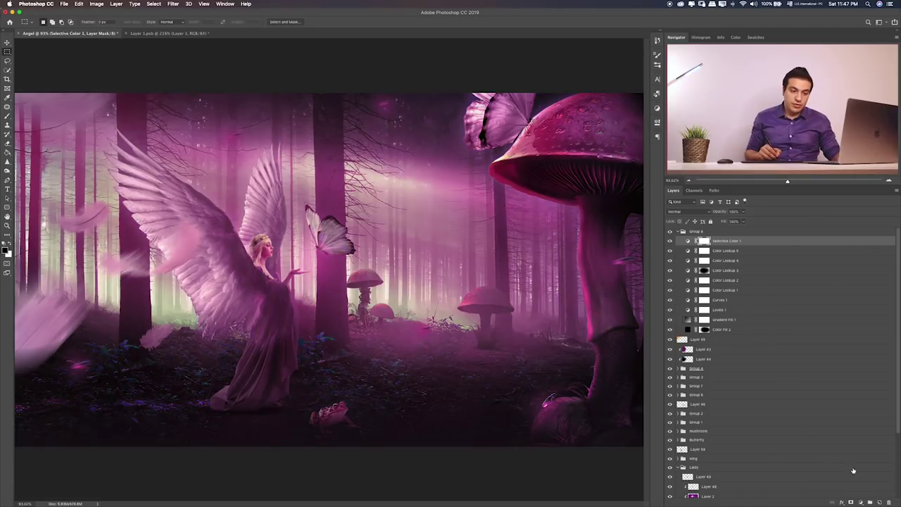
- Add a second Selective Color layer reducing cyan in the Neutrals
left_click(861, 501)
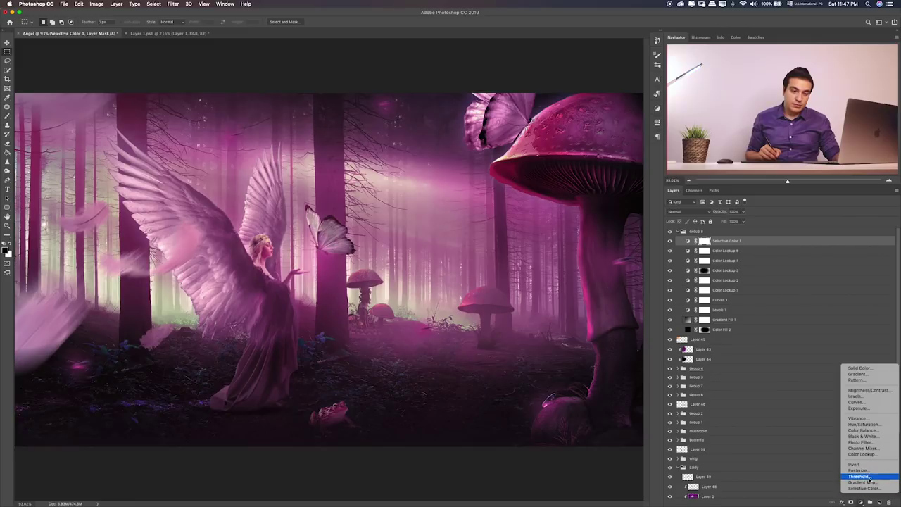
left_click(870, 487)
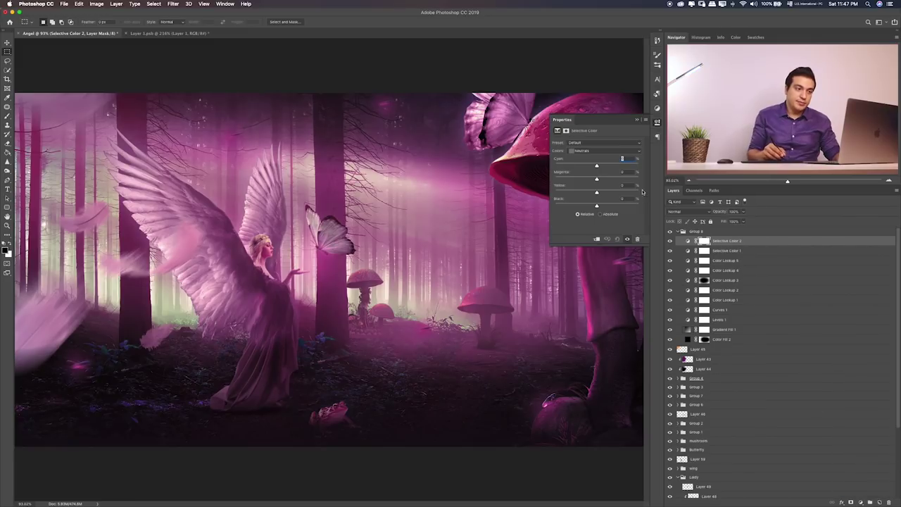
left_click_drag(595, 165, 590, 166)
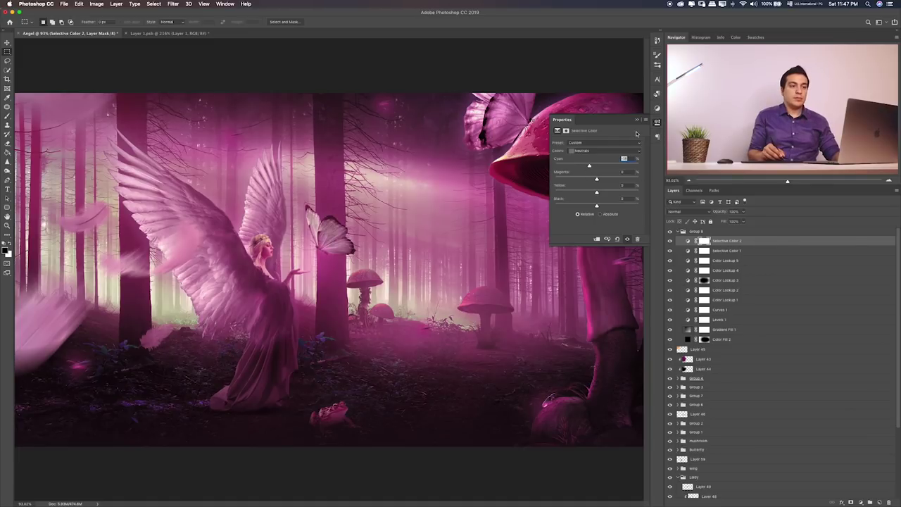
left_click(637, 121)
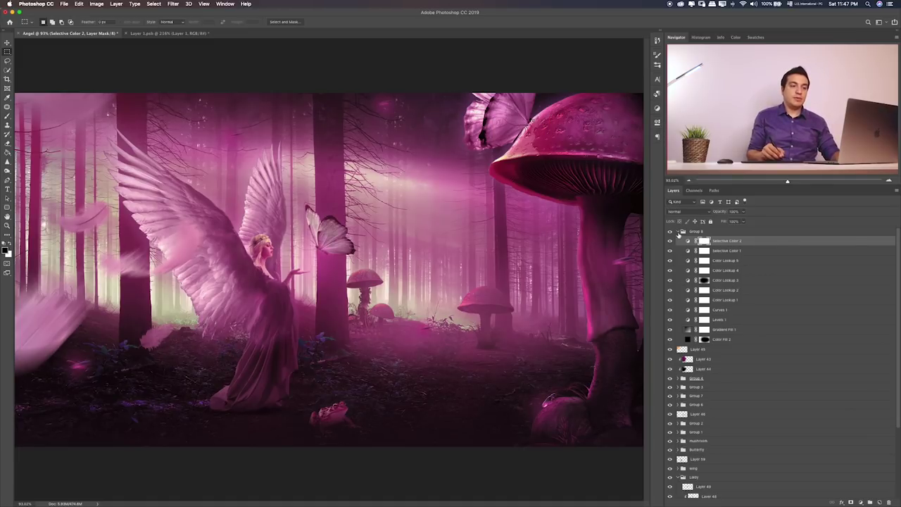
- Collapse Group 8 and toggle its visibility to compare the grade
left_click(681, 231)
left_click(669, 231)
left_click(670, 231)
left_click(669, 232)
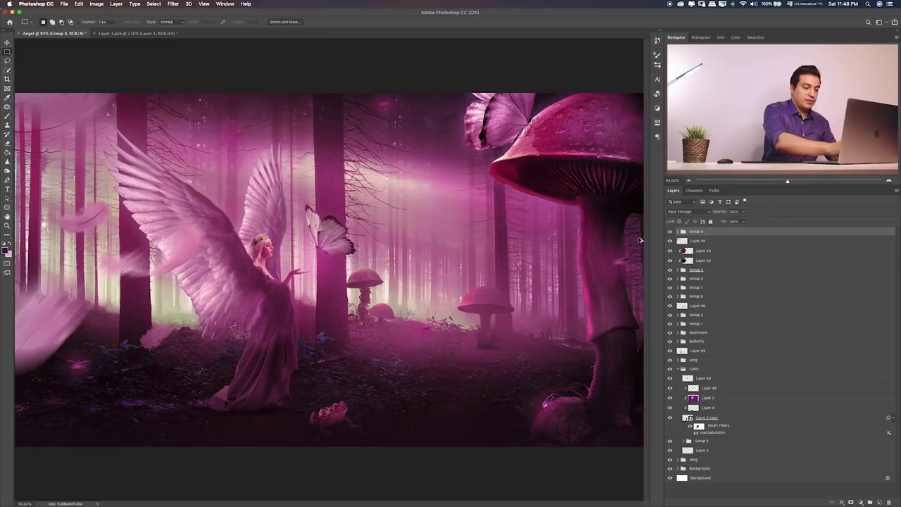
- Merge all visible layers into a new Layer 60 and open it in Camera Raw, trying Auto then Default
key("ctrl+alt+shift+e")
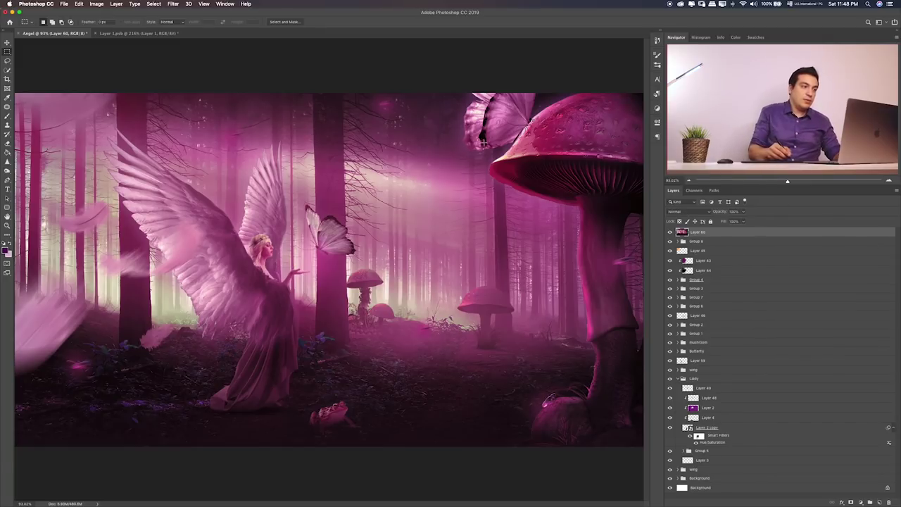
left_click(176, 4)
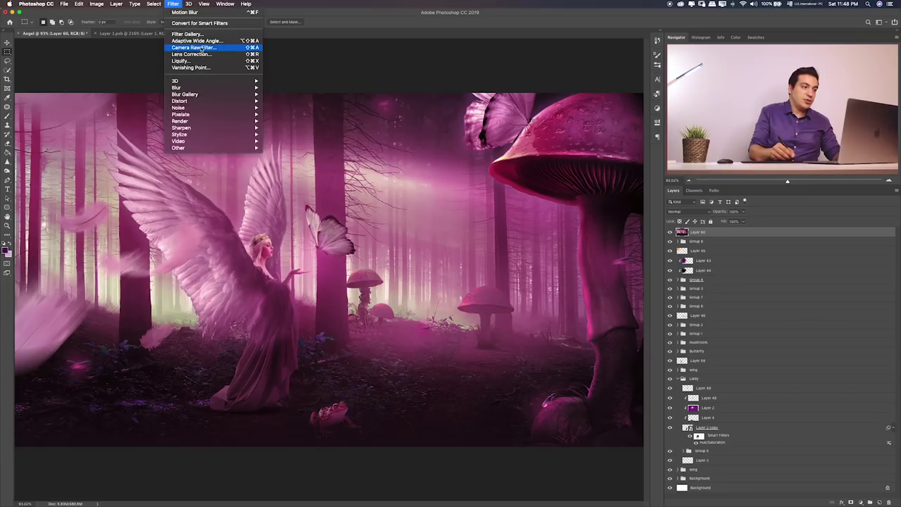
left_click(204, 48)
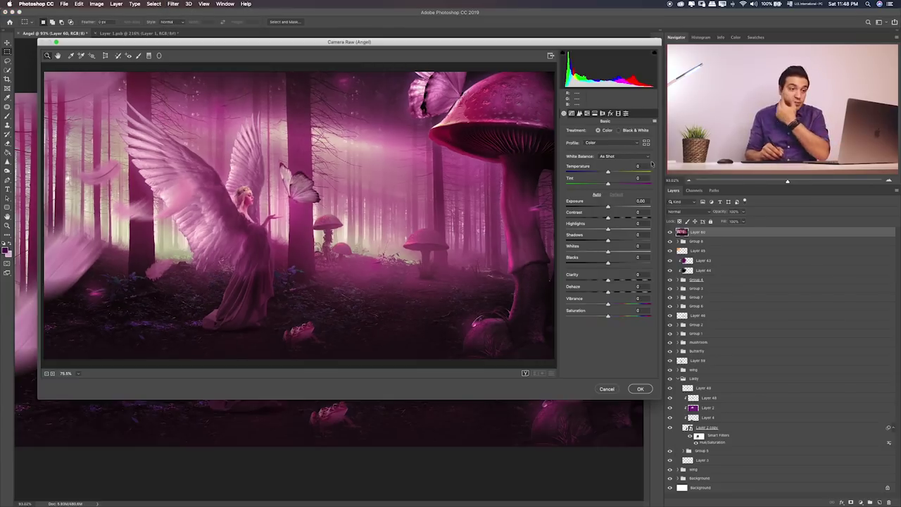
left_click(597, 194)
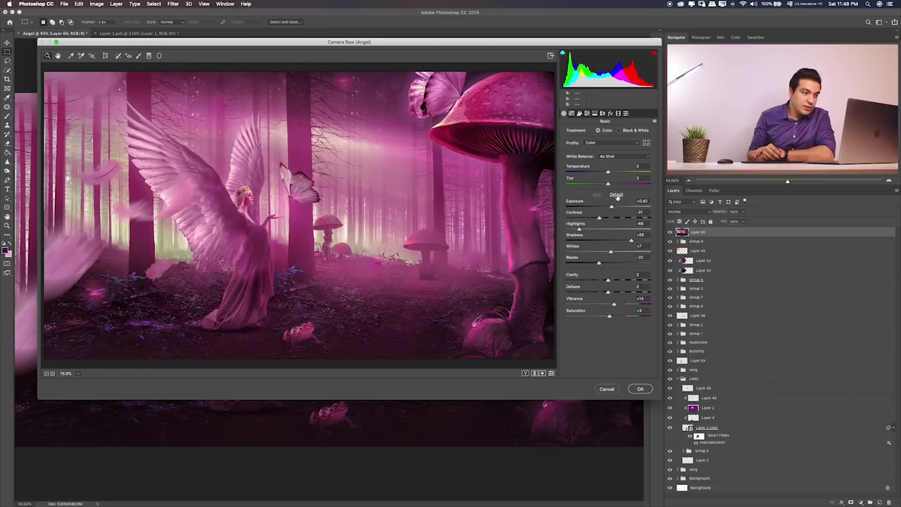
left_click(616, 194)
left_click(599, 195)
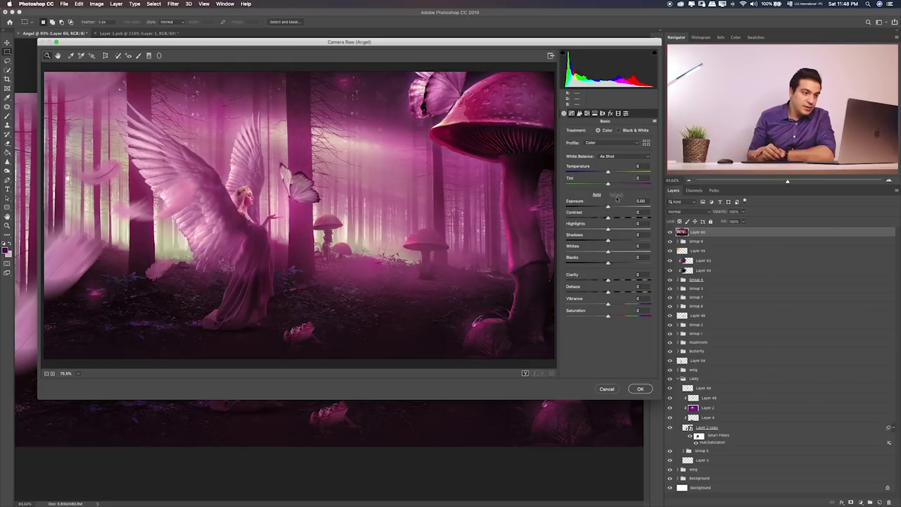
- Set Highlights +16, Shadows +21, Whites -23, Blacks -4, Tint +12 and Temperature -7
left_click(609, 206)
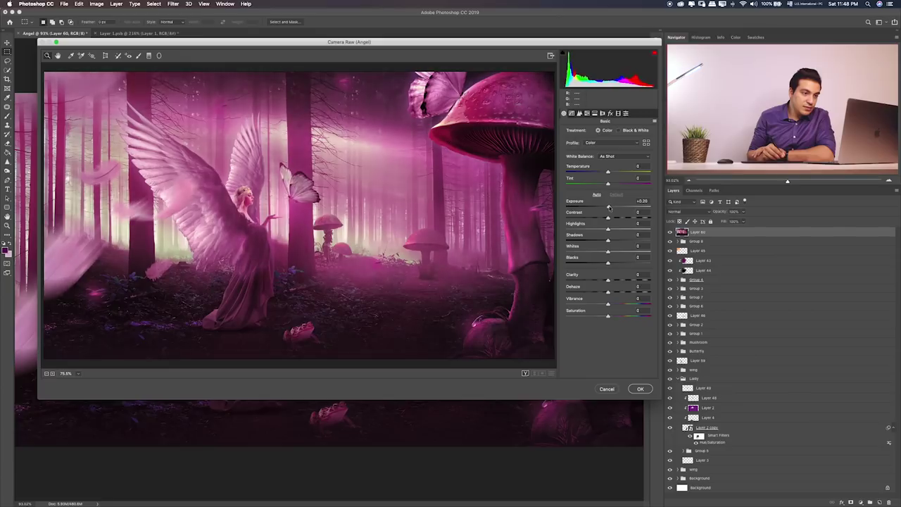
mouse_move(605, 229)
left_mouse_down()
mouse_move(618, 242)
mouse_move(598, 252)
left_mouse_up()
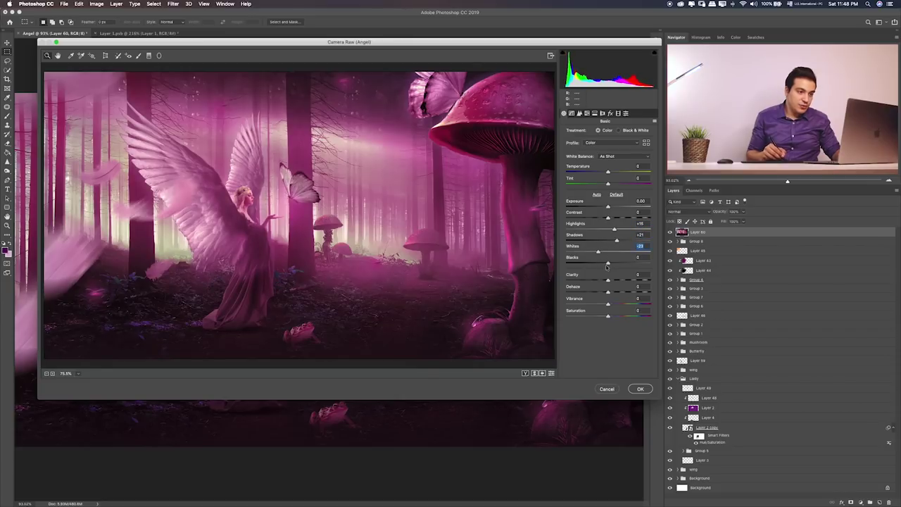
mouse_move(609, 264)
left_mouse_down()
mouse_move(623, 264)
mouse_move(613, 264)
left_mouse_up()
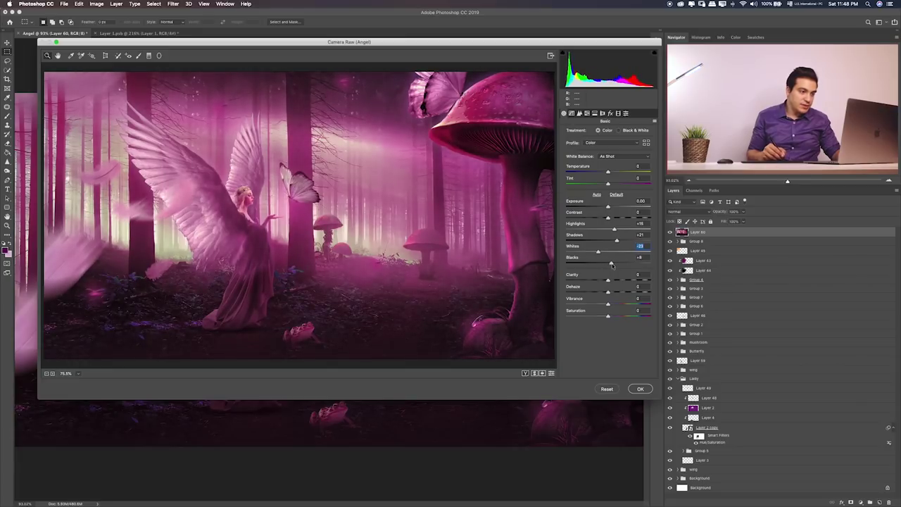
left_click_drag(611, 264, 607, 265)
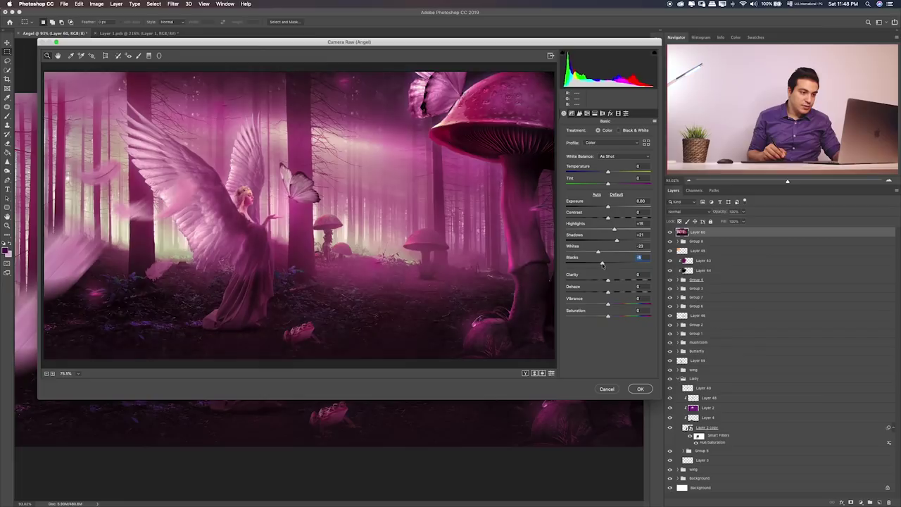
mouse_move(609, 184)
left_mouse_down()
mouse_move(647, 184)
mouse_move(610, 184)
mouse_move(604, 172)
left_mouse_up()
left_click(605, 173)
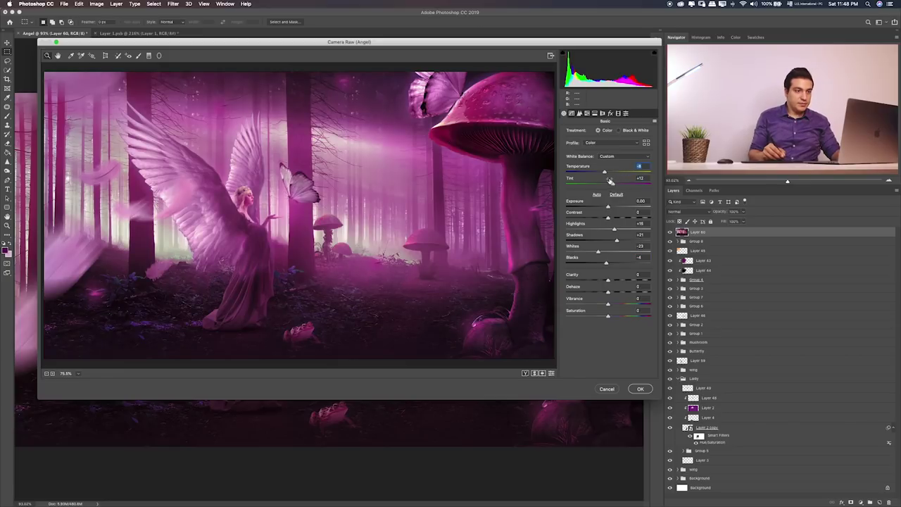
left_click(605, 172)
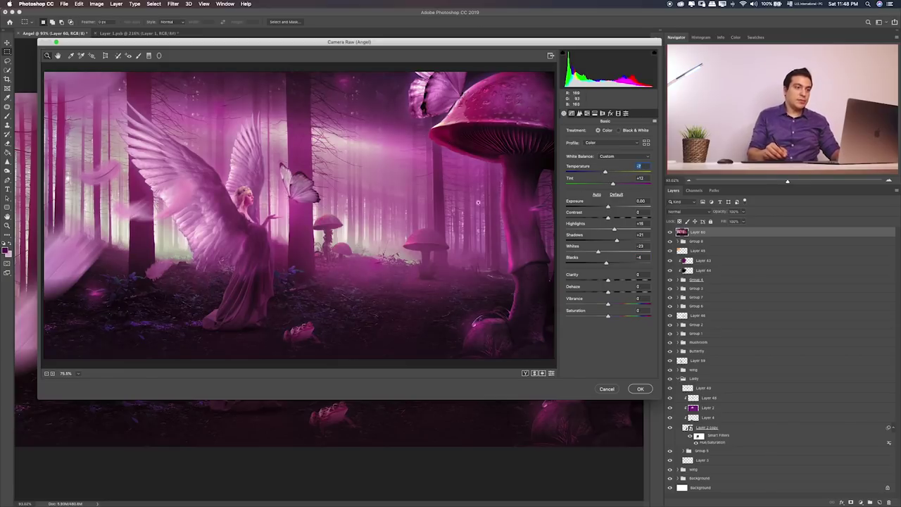
- Set Detail sharpening Amount to 72 with Radius 1.0 and Detail 25, checking it zoomed on the angel's face
left_click(570, 113)
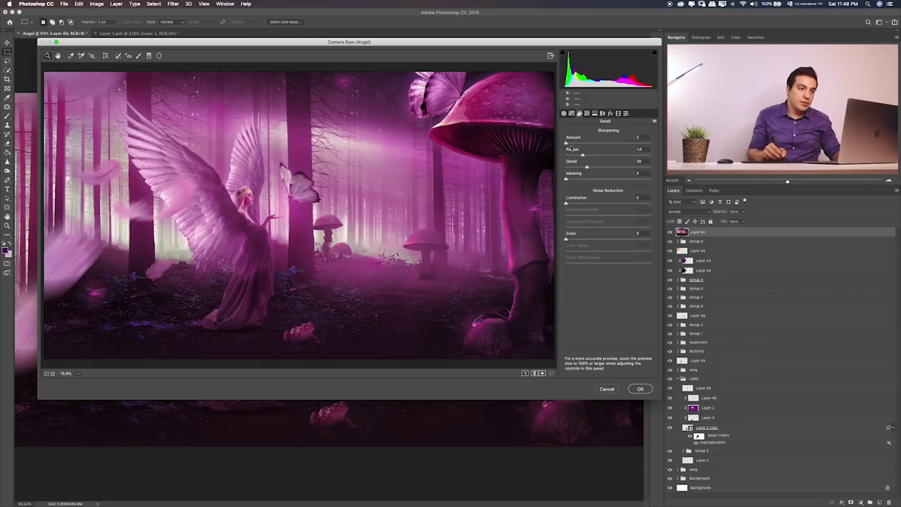
left_click(599, 143)
left_click_drag(592, 144, 588, 144)
key("ctrl+plus")
key("ctrl+plus")
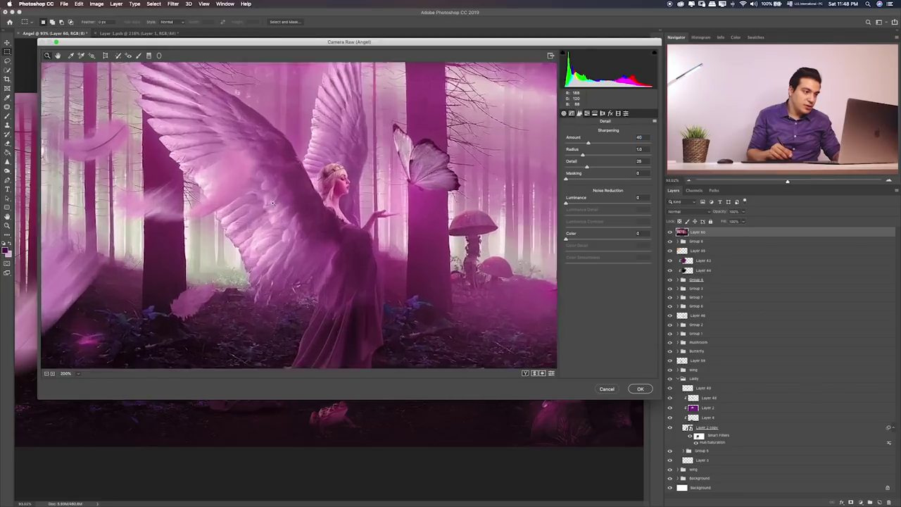
key("ctrl+plus")
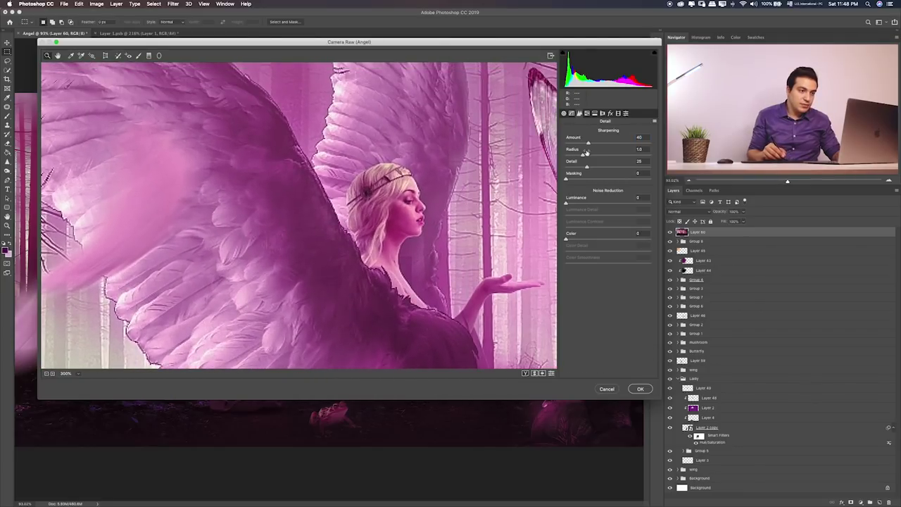
left_click_drag(609, 143, 606, 144)
key("ctrl+minus")
key("ctrl+minus")
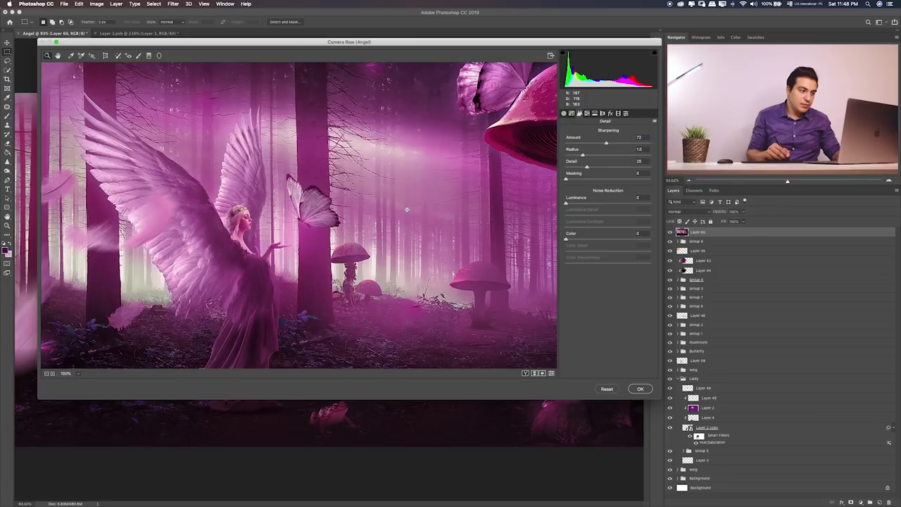
key("ctrl+minus")
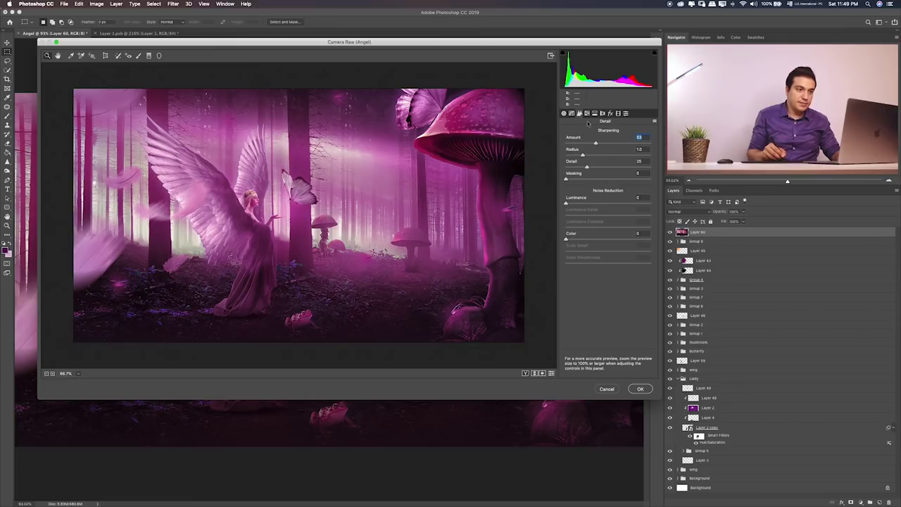
- In HSL, darken Oranges and brighten Reds luminance, then slightly desaturate Purples
left_click(586, 113)
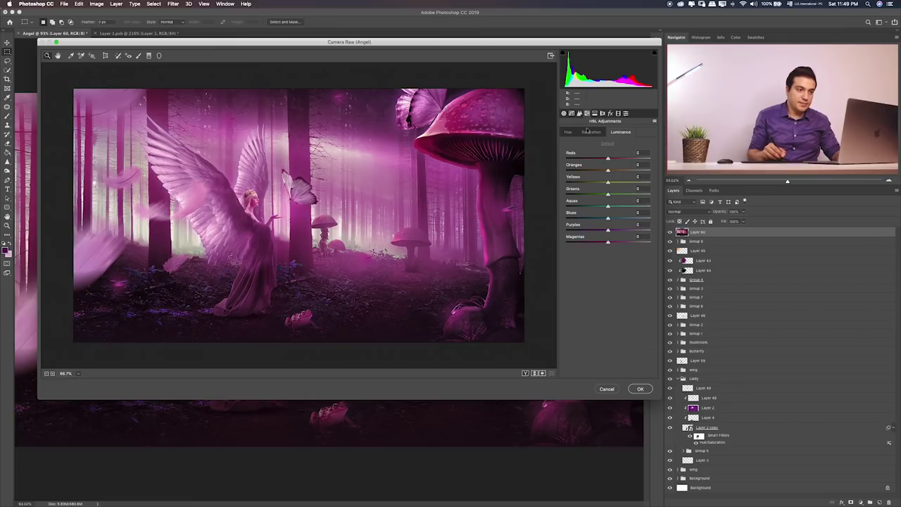
left_click_drag(616, 171, 625, 159)
left_click(614, 159)
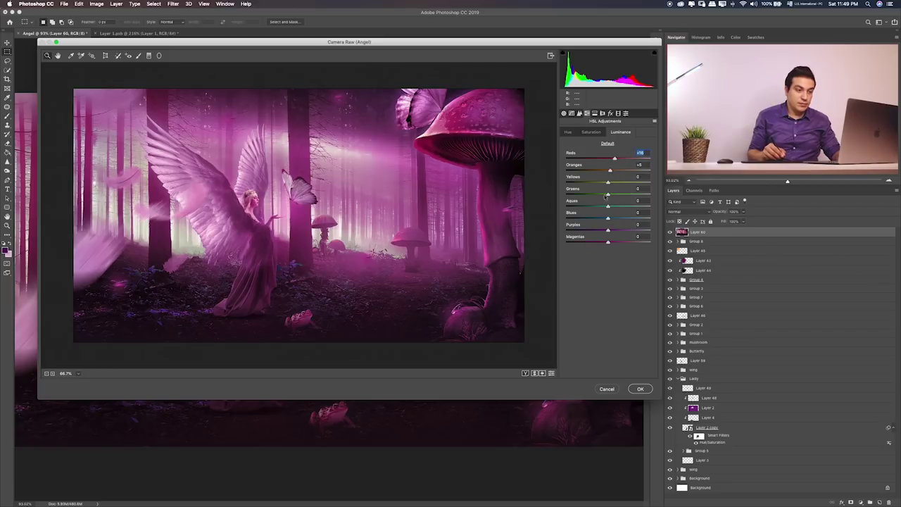
left_click(591, 132)
mouse_move(609, 230)
left_mouse_down()
mouse_move(591, 235)
mouse_move(635, 235)
mouse_move(609, 229)
left_mouse_up()
- Reduce Blues saturation to +24 and set Magentas luminance to -18
left_click(567, 133)
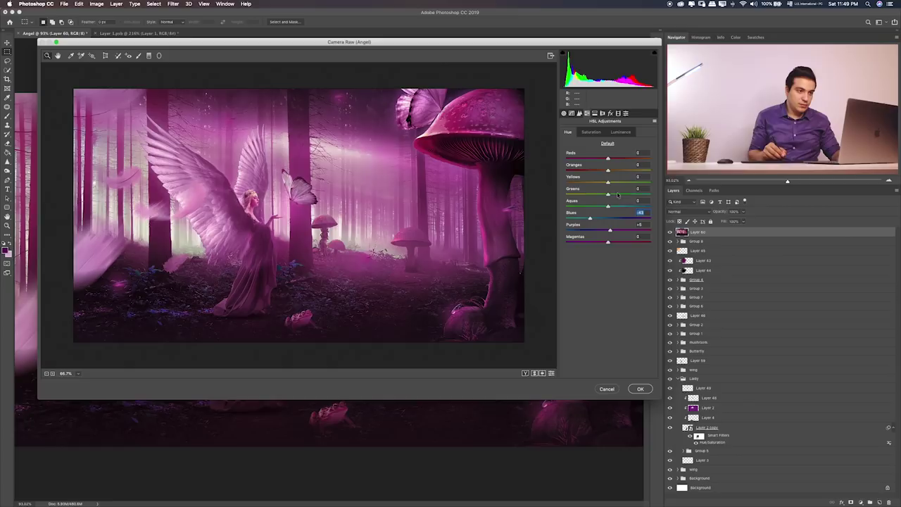
left_click(591, 132)
mouse_move(635, 219)
left_mouse_down()
mouse_move(620, 232)
mouse_move(554, 240)
mouse_move(607, 233)
left_mouse_up()
left_click(618, 133)
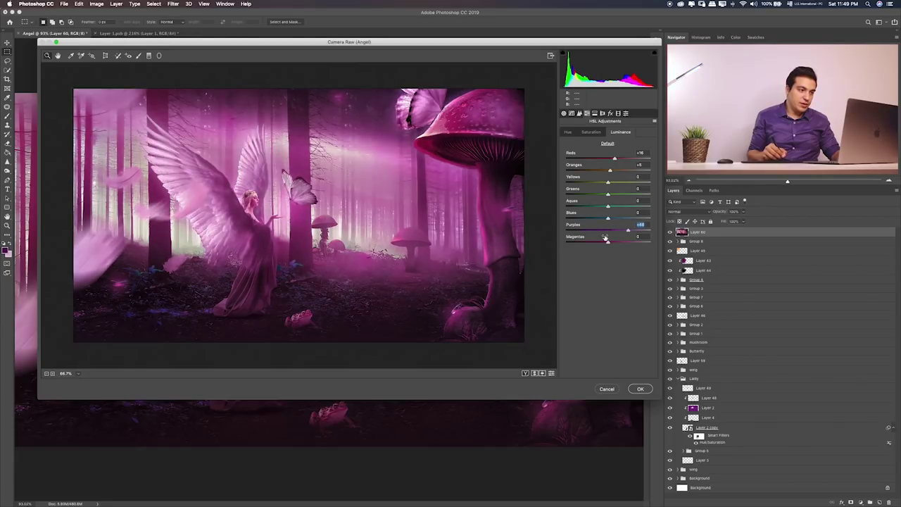
left_click(591, 242)
left_click_drag(591, 242, 600, 242)
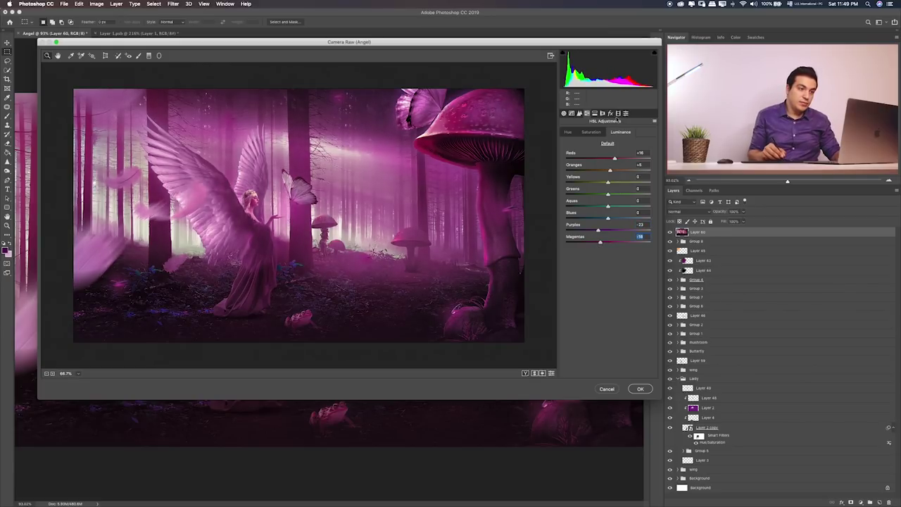
- Add a -32 Post Crop Vignetting amount to darken the image edges
left_click(617, 113)
left_click(609, 113)
mouse_move(604, 209)
left_mouse_down()
mouse_move(595, 209)
mouse_move(616, 231)
mouse_move(593, 254)
left_mouse_up()
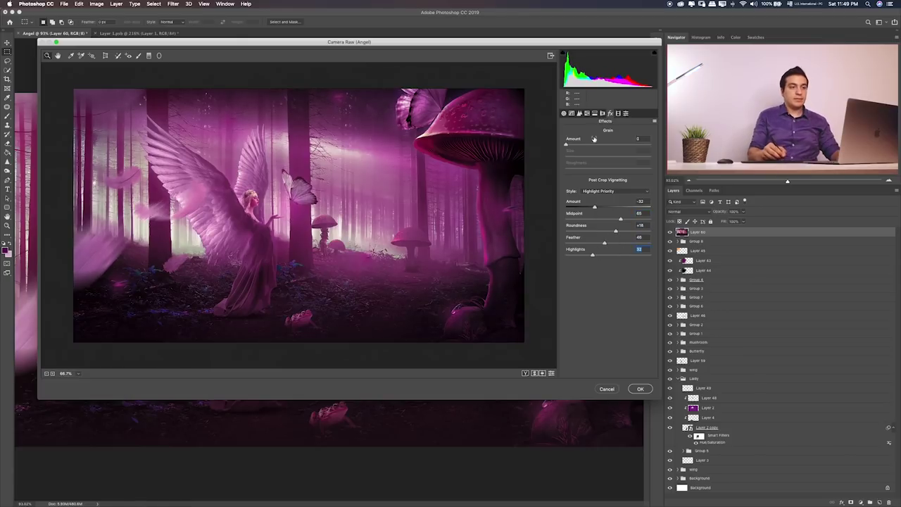
- Lower the tone-curve Lights, lift Darks to +17, desaturate Reds, and apply the Camera Raw grade
left_click(578, 114)
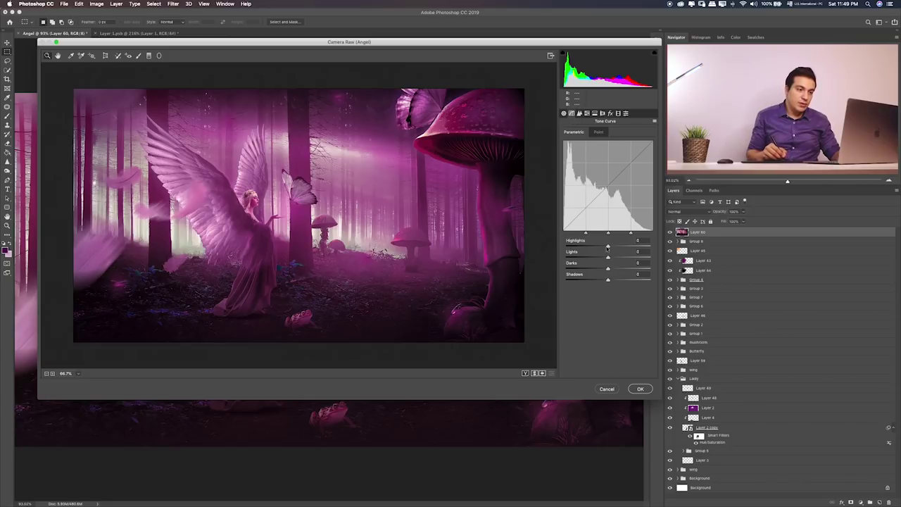
mouse_move(605, 257)
left_mouse_down()
mouse_move(623, 266)
mouse_move(606, 258)
mouse_move(607, 280)
left_mouse_up()
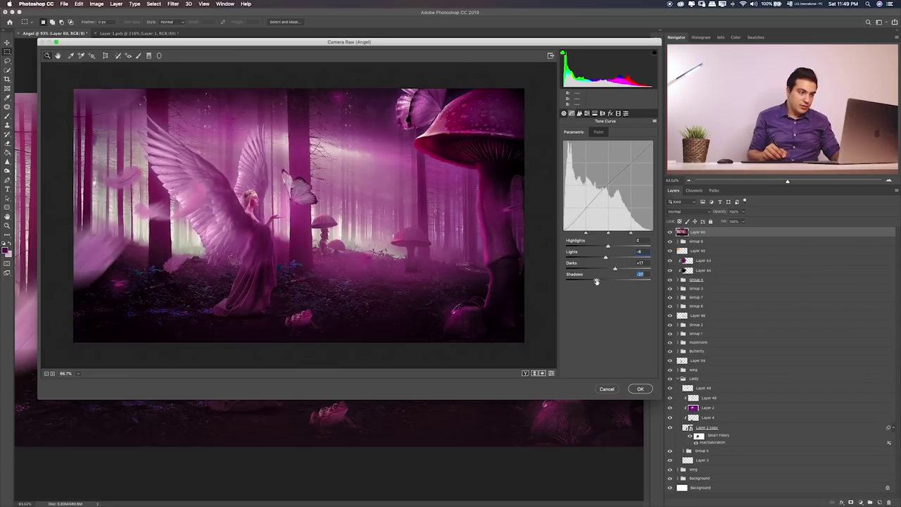
left_click(586, 114)
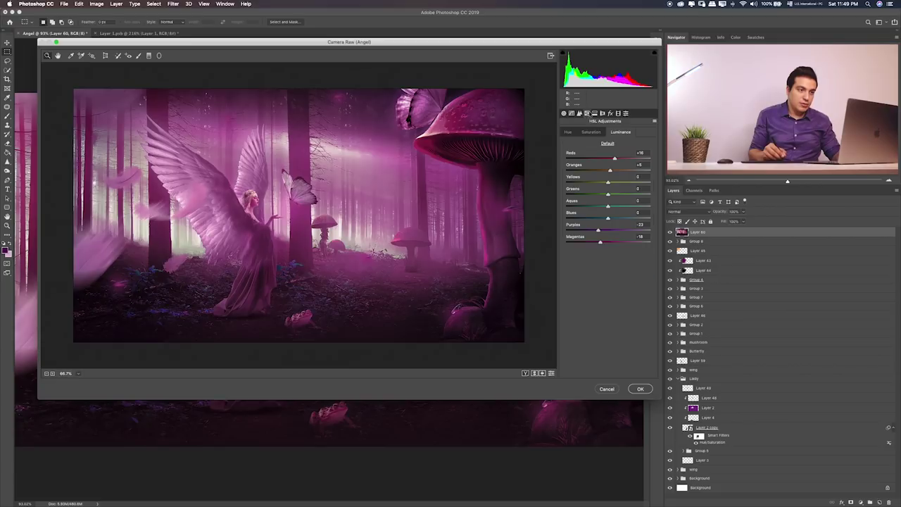
left_click(593, 133)
mouse_move(609, 158)
left_mouse_down()
mouse_move(566, 160)
mouse_move(600, 160)
left_mouse_up()
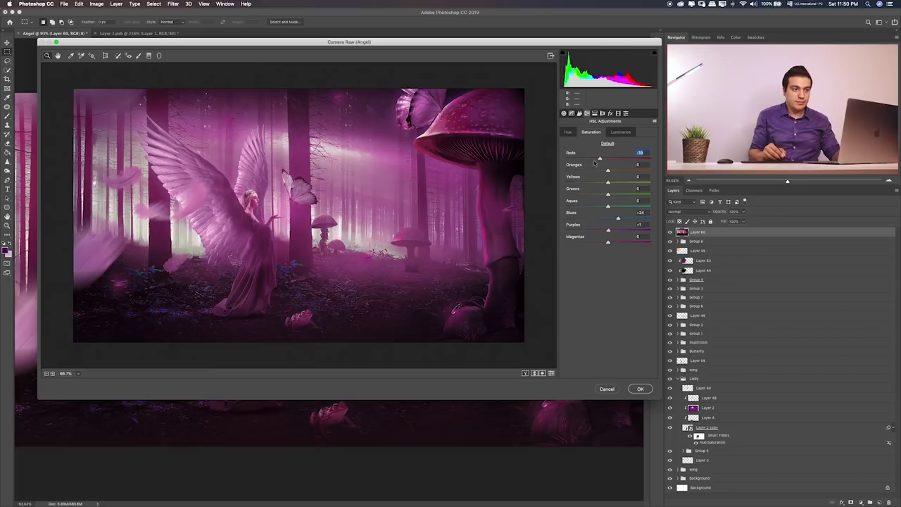
left_click(640, 389)
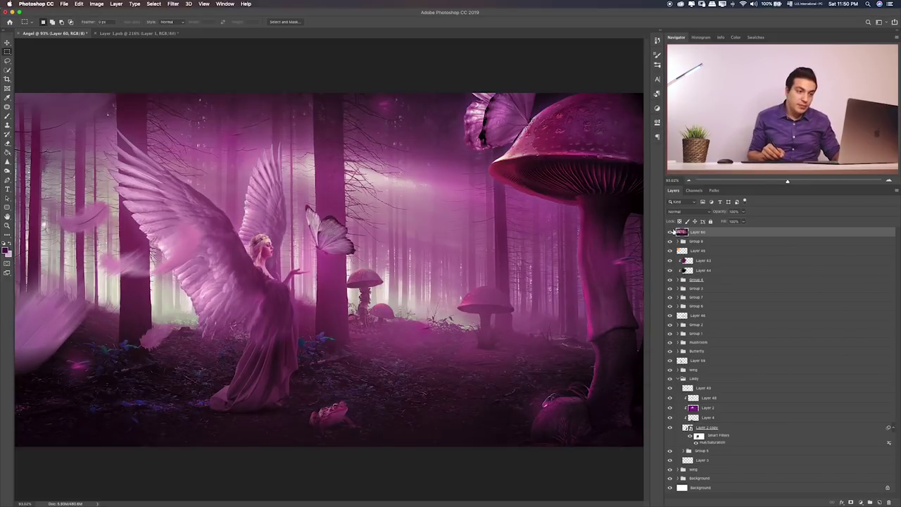
- Toggle the graded layer's visibility to compare before and after the Camera Raw grade
left_click(670, 232)
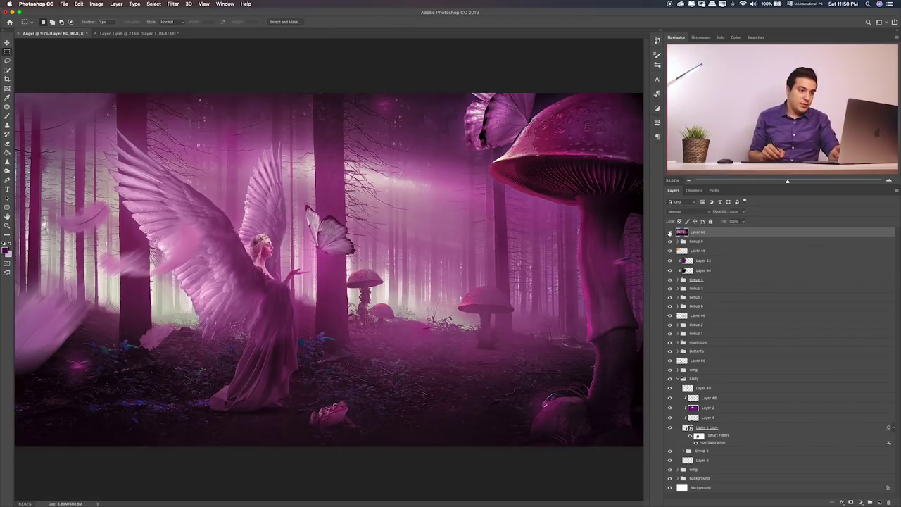
left_click(669, 232)
left_click(669, 232)
left_click(669, 232)
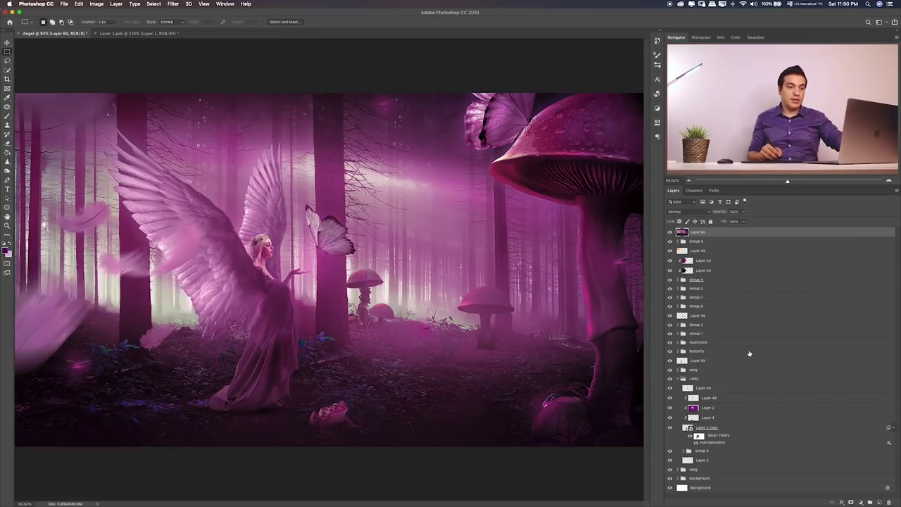
- Duplicate the top layer, apply a High Pass filter, and blend it as Soft Light
key("ctrl+j")
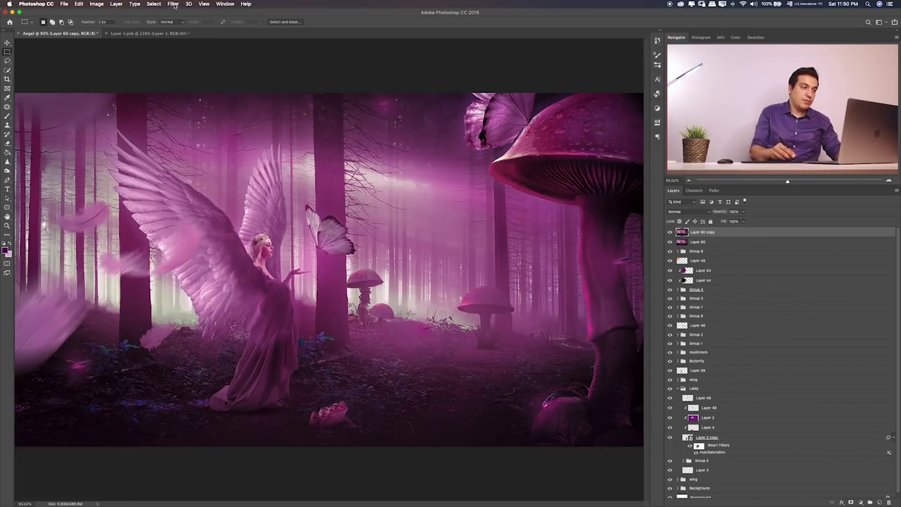
left_click(173, 4)
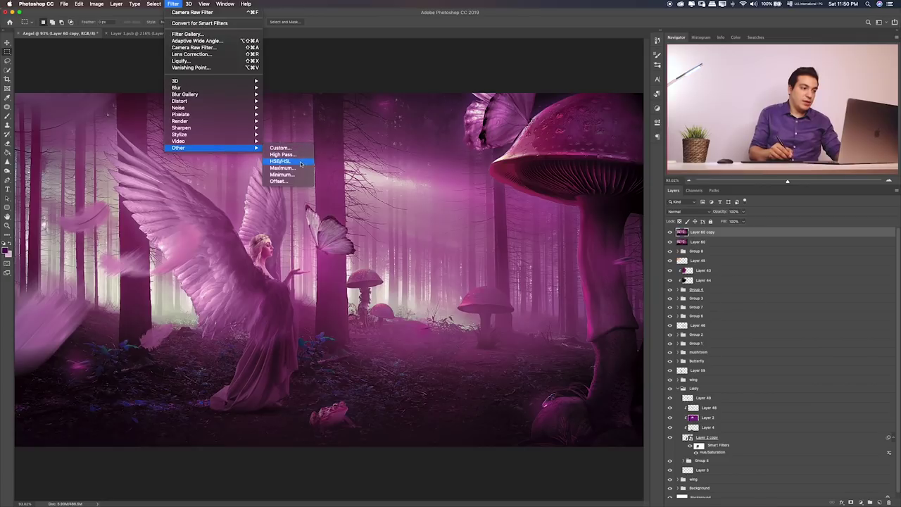
left_click(300, 163)
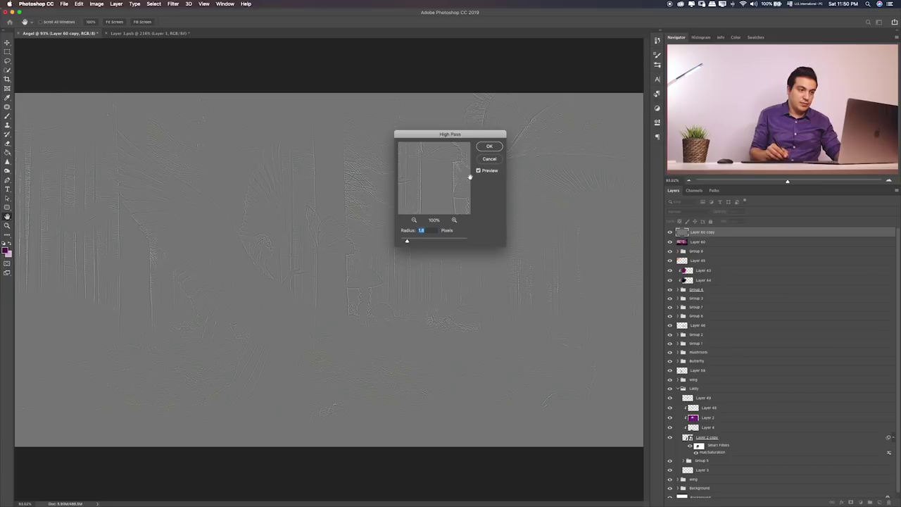
left_click(489, 147)
left_click(707, 212)
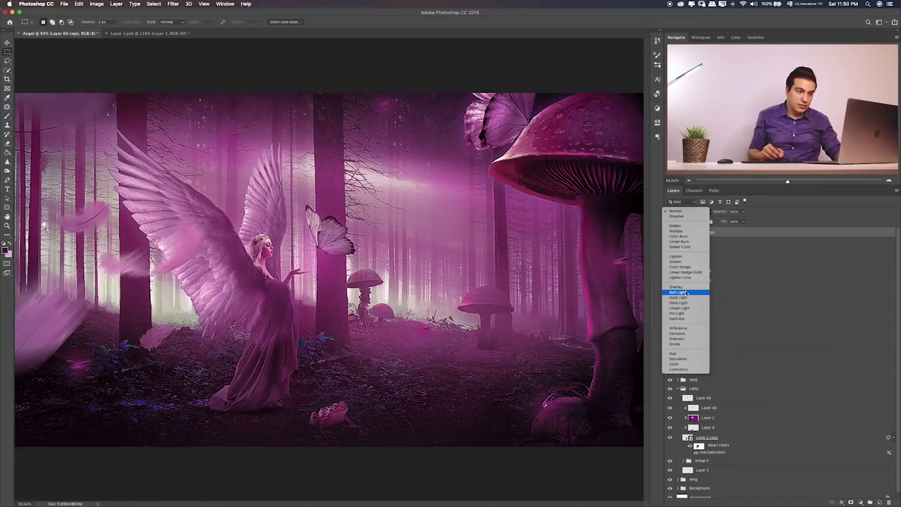
left_click(687, 292)
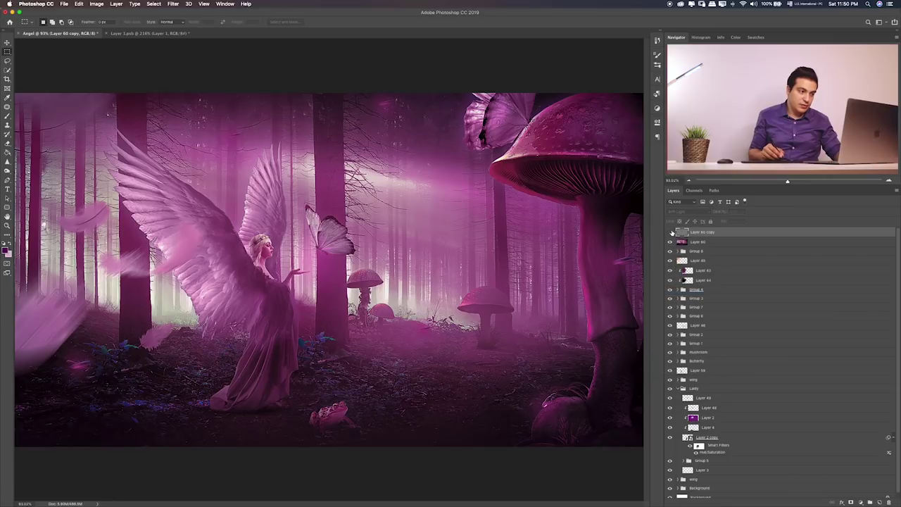
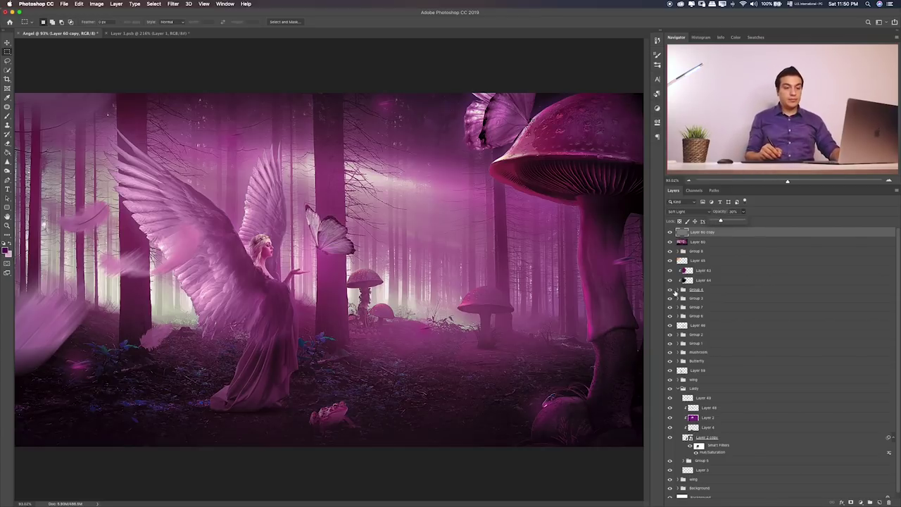
- Add a new top layer (Layer 61) filled with 50% gray
left_click(880, 502)
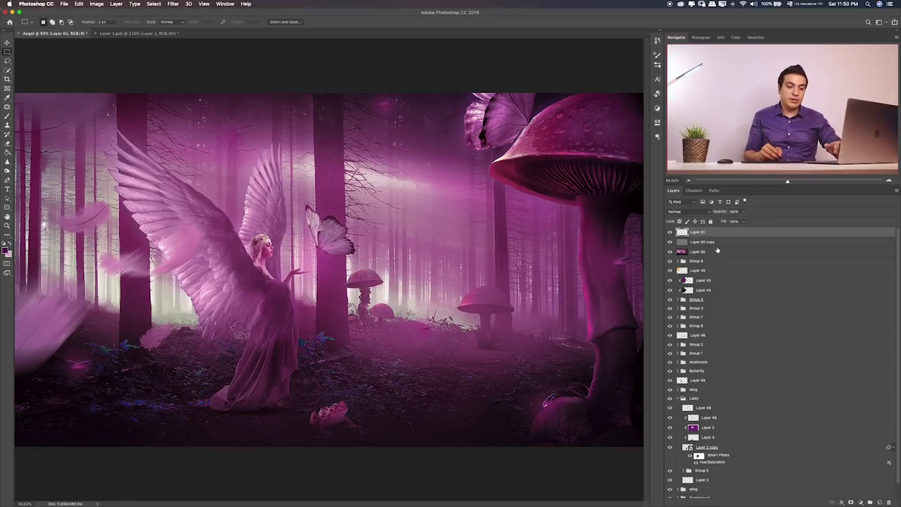
key("shift+BackSpace")
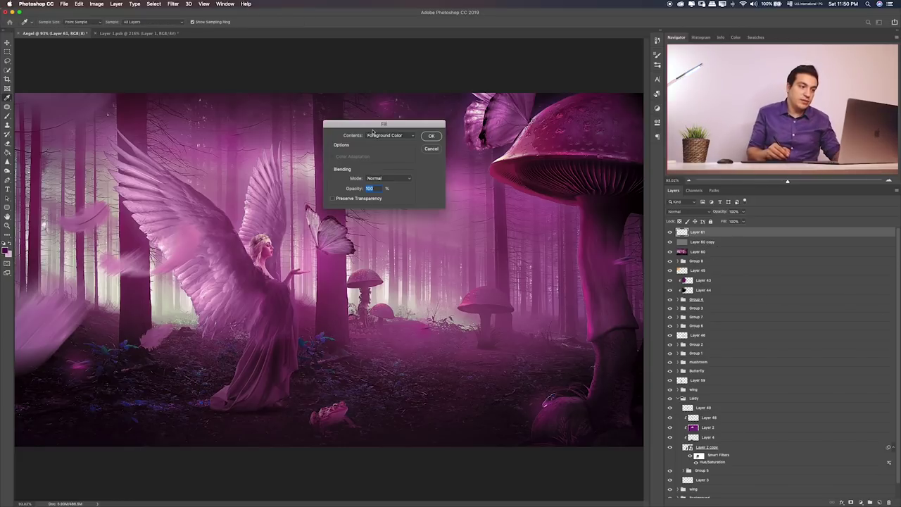
left_click(391, 135)
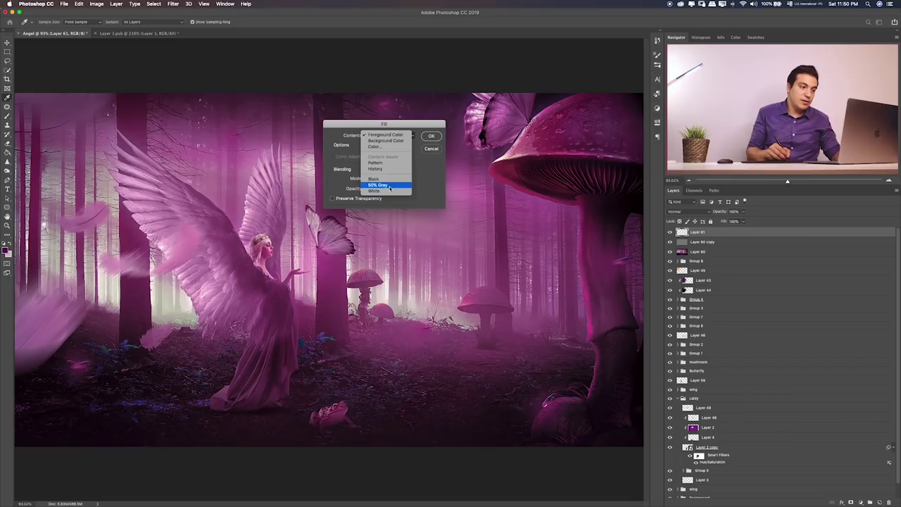
left_click(378, 184)
left_click(433, 136)
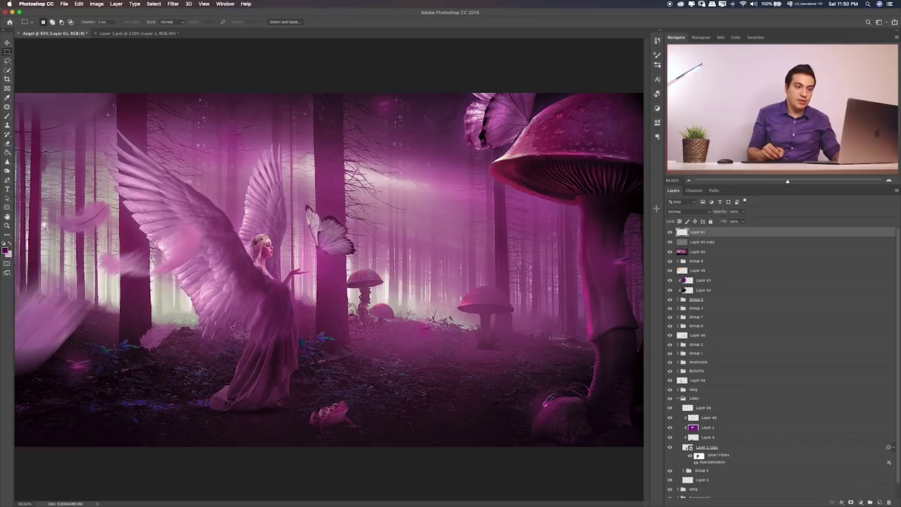
- Set the gray layer's blend mode to Linear Light and choose the Dodge Tool
left_click(679, 211)
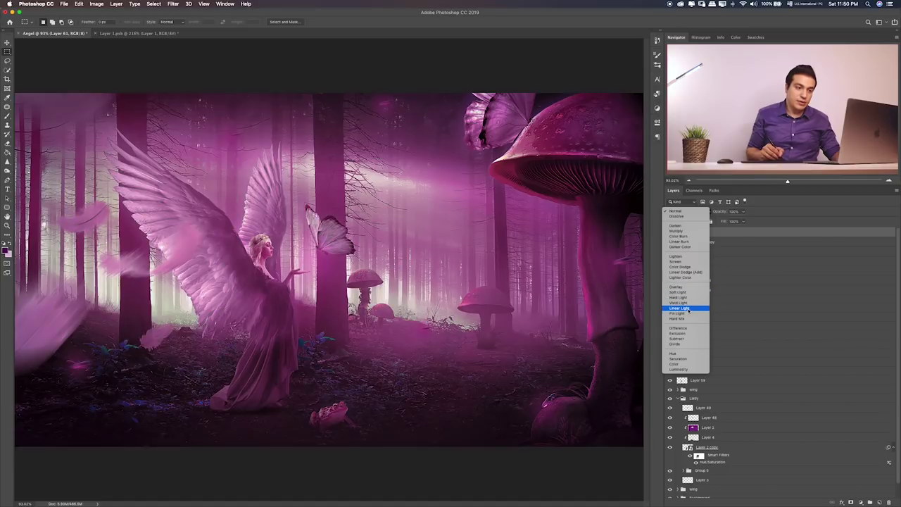
left_click(688, 310)
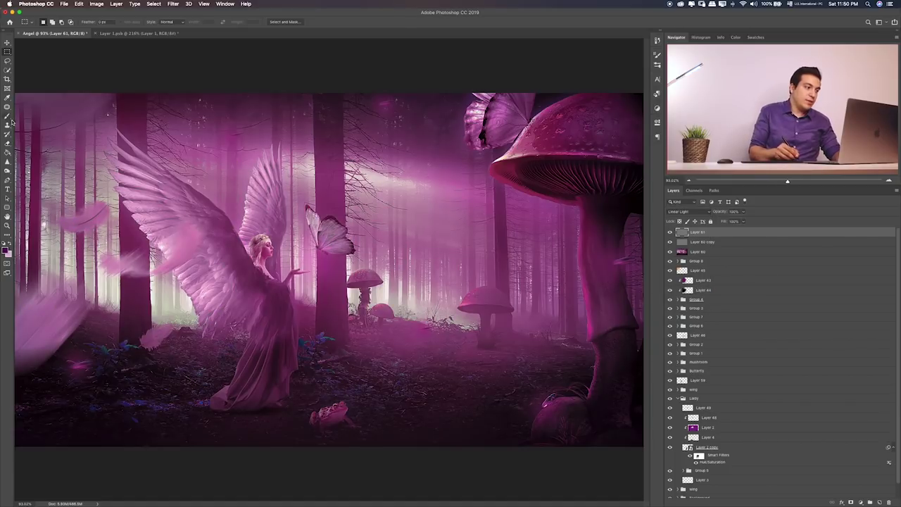
left_click(7, 170)
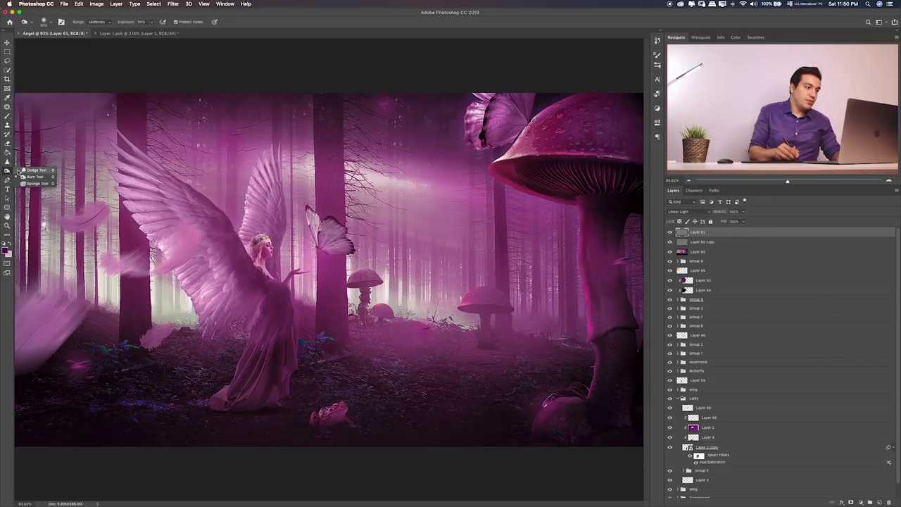
- Delete the Layer 60 copy layer and reselect gray Layer 61
scroll(348, 239, "up", 1)
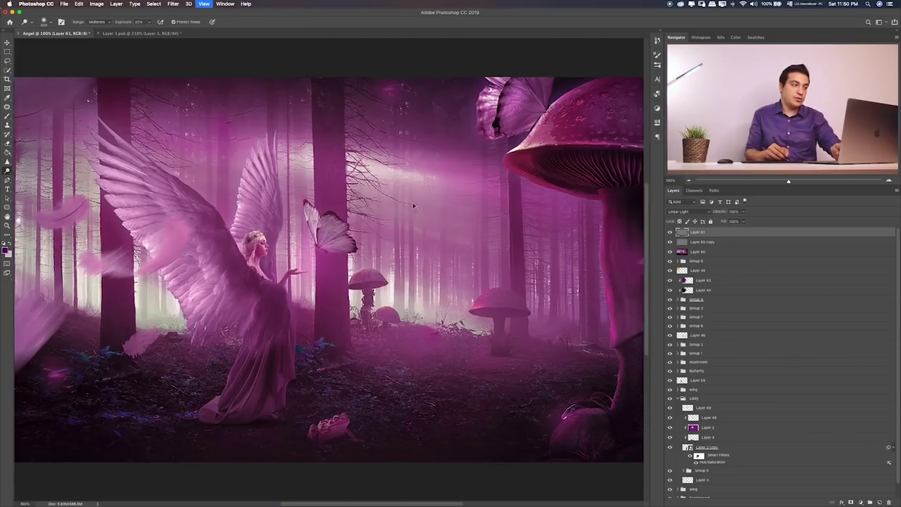
scroll(348, 239, "up", 2)
scroll(348, 239, "up", 1)
scroll(347, 240, "up", 2)
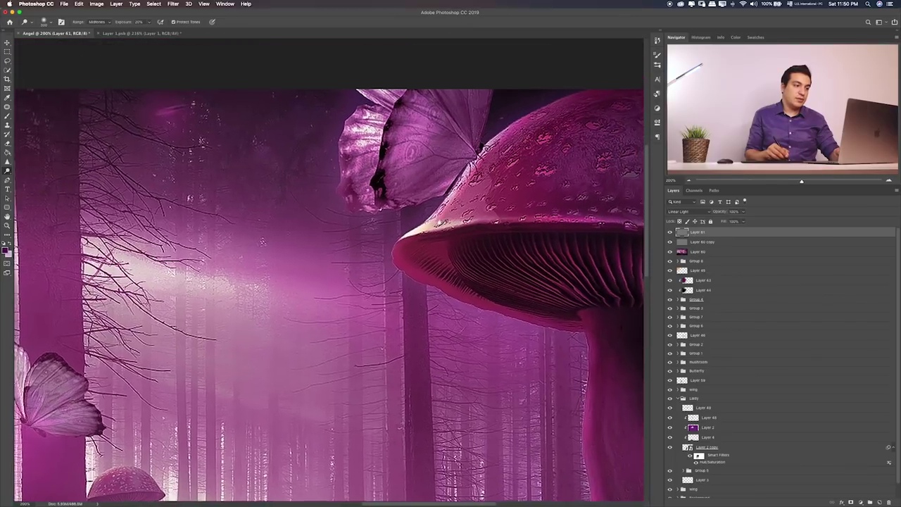
scroll(493, 211, "right", 3)
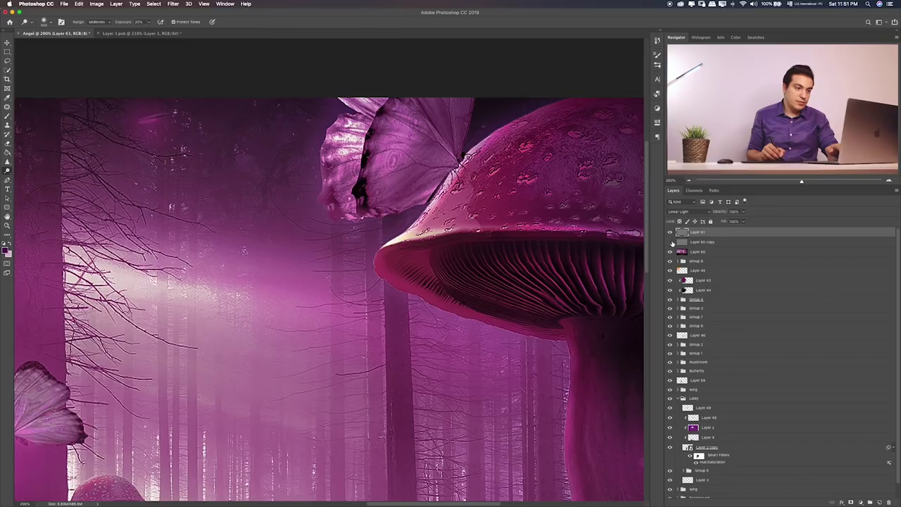
left_click(688, 242)
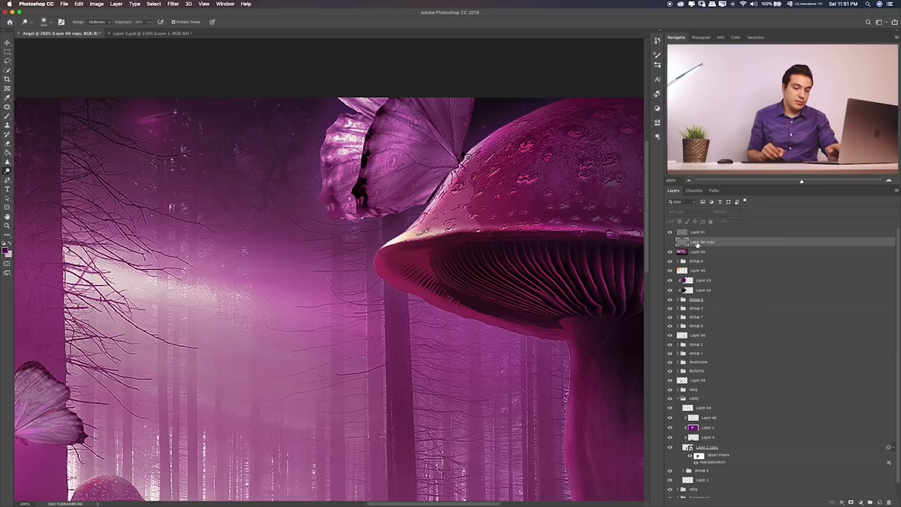
key("Delete")
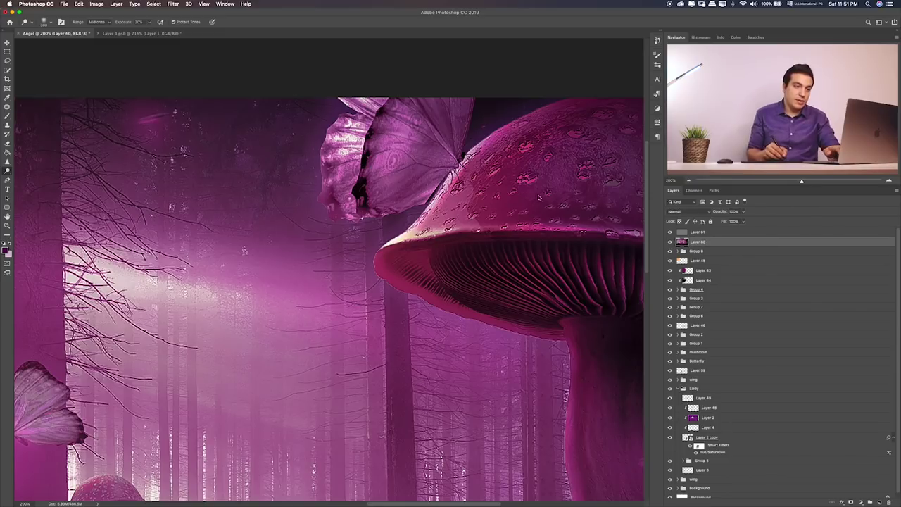
left_click(682, 233)
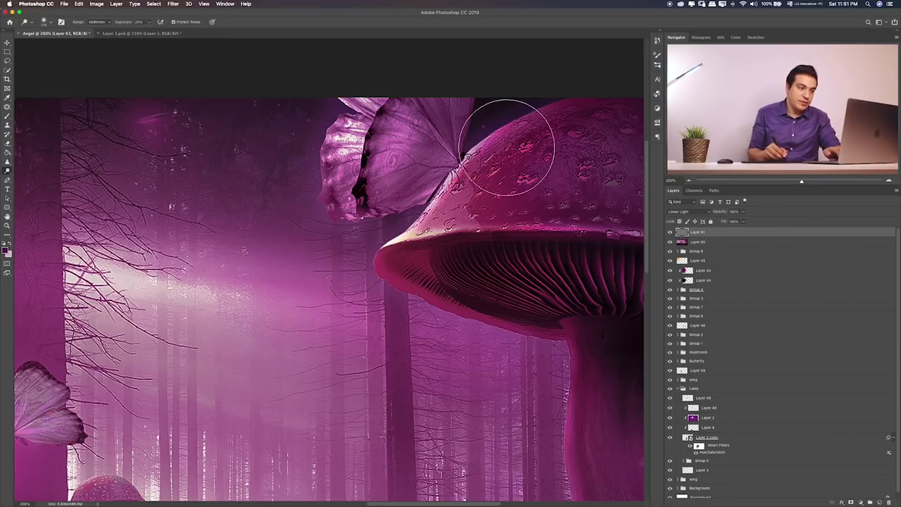
- Dodge along the mushroom cap's upper-left rim, the stem's left edge and the rock's left rim
mouse_move(498, 137)
left_mouse_down()
mouse_move(411, 243)
mouse_move(399, 274)
mouse_move(465, 312)
mouse_move(537, 332)
mouse_move(402, 312)
mouse_move(400, 299)
left_mouse_up()
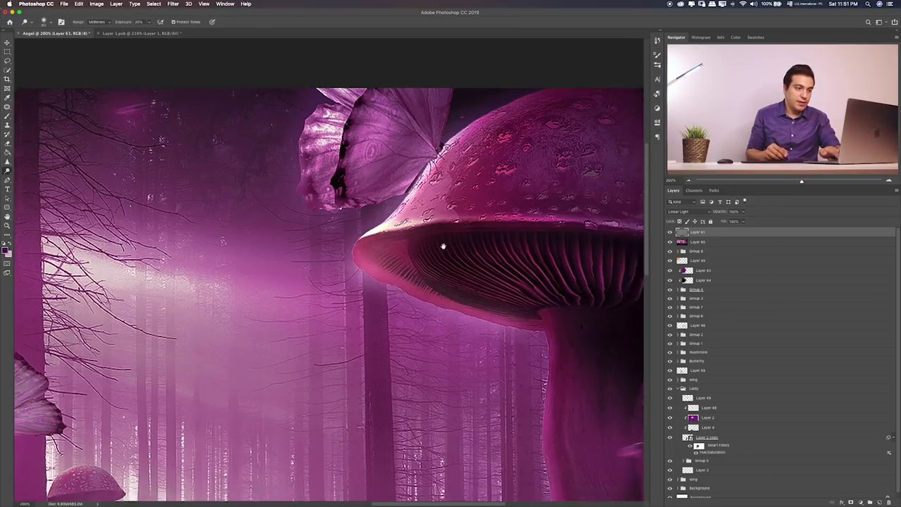
scroll(442, 246, "down", 5)
scroll(443, 245, "right", 5)
mouse_move(426, 231)
left_mouse_down()
mouse_move(419, 277)
mouse_move(443, 352)
mouse_move(438, 401)
left_mouse_up()
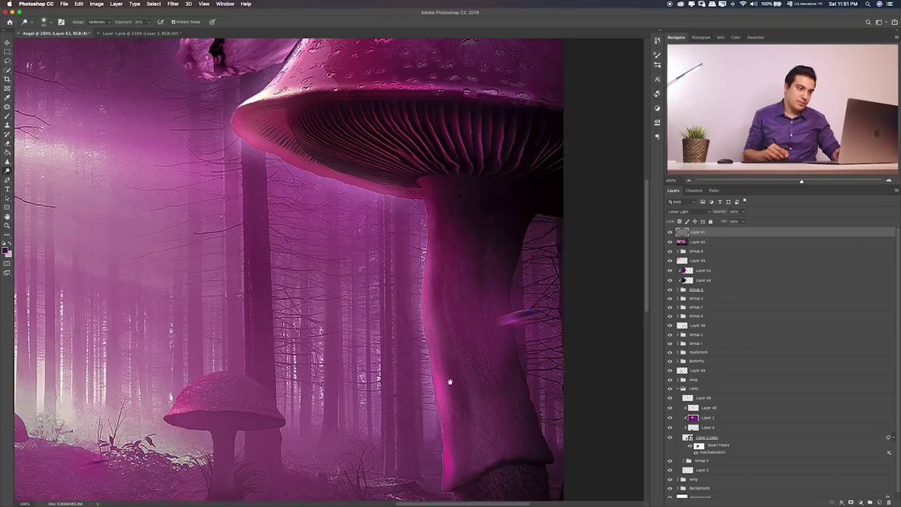
scroll(443, 378, "down", 3)
scroll(443, 378, "right", 1)
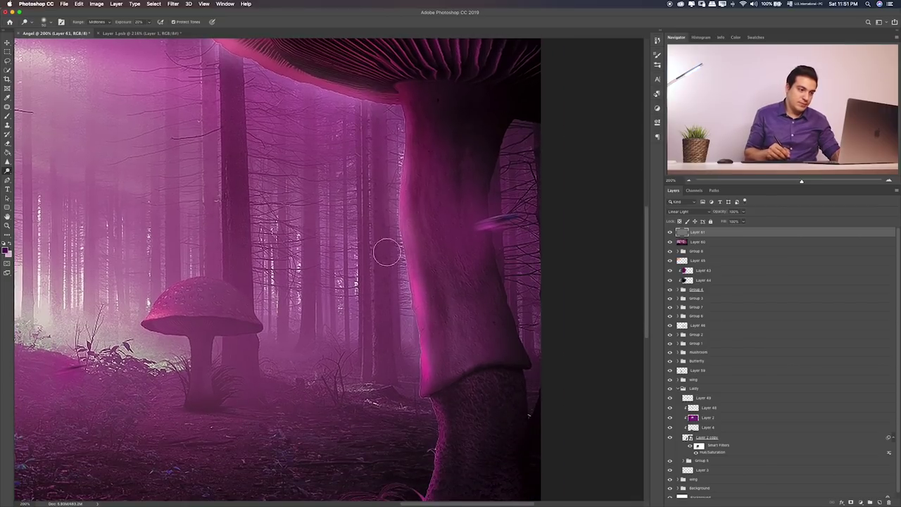
left_click_drag(418, 303, 424, 349)
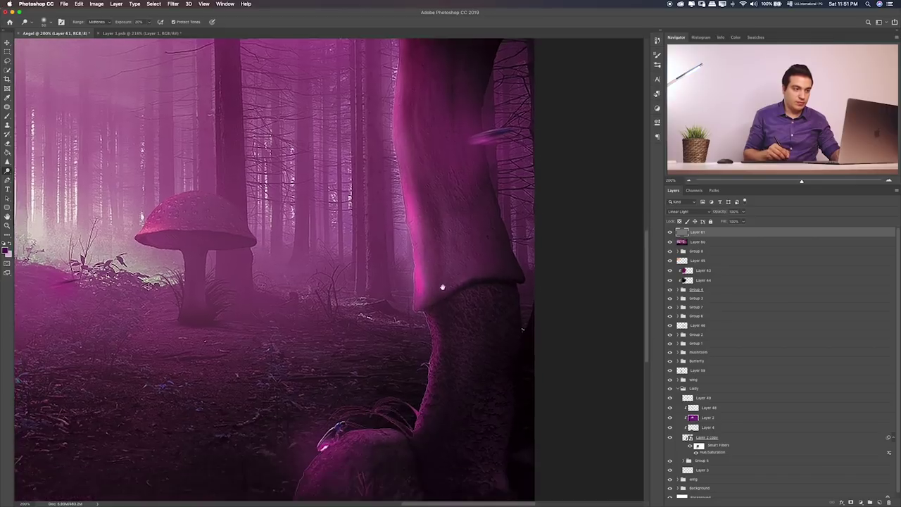
left_click_drag(434, 391, 427, 296)
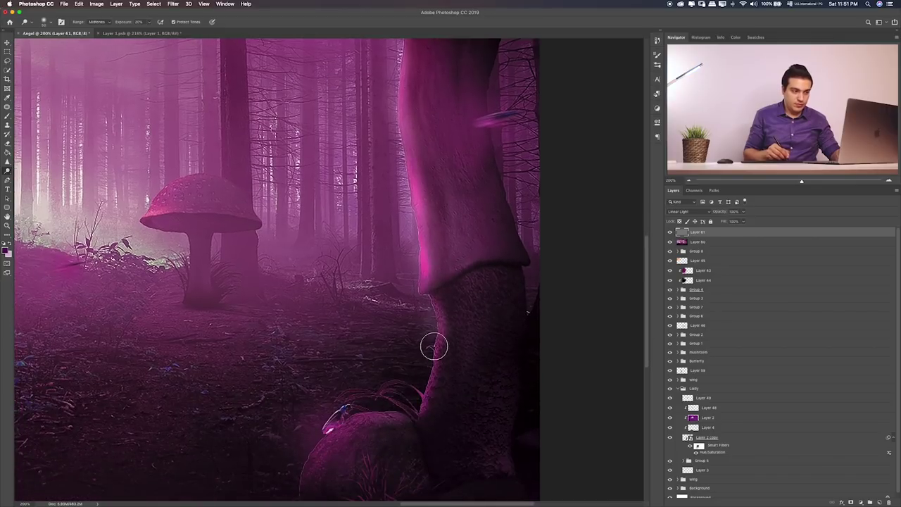
scroll(431, 359, "down", 3)
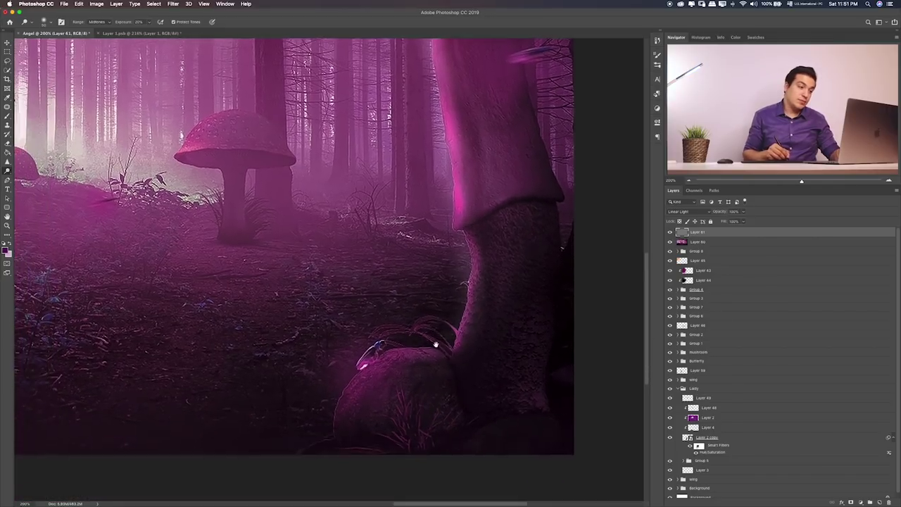
mouse_move(428, 341)
left_mouse_down()
mouse_move(370, 368)
mouse_move(331, 431)
left_mouse_up()
mouse_move(296, 342)
left_mouse_down()
mouse_move(424, 349)
mouse_move(453, 364)
left_mouse_up()
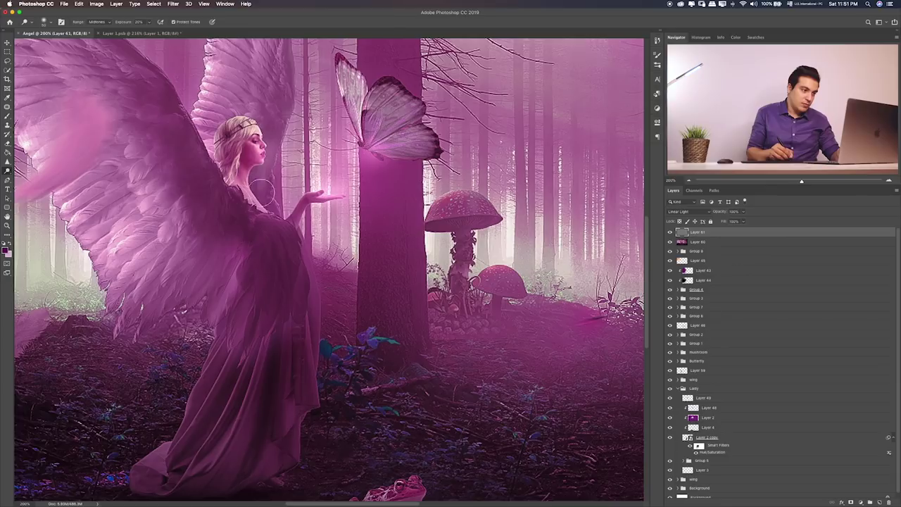
- Lighten below the angel's raised hand and, with a larger brush, the mushroom cap top
left_click_drag(231, 204, 315, 219)
left_click_drag(377, 257, 391, 299)
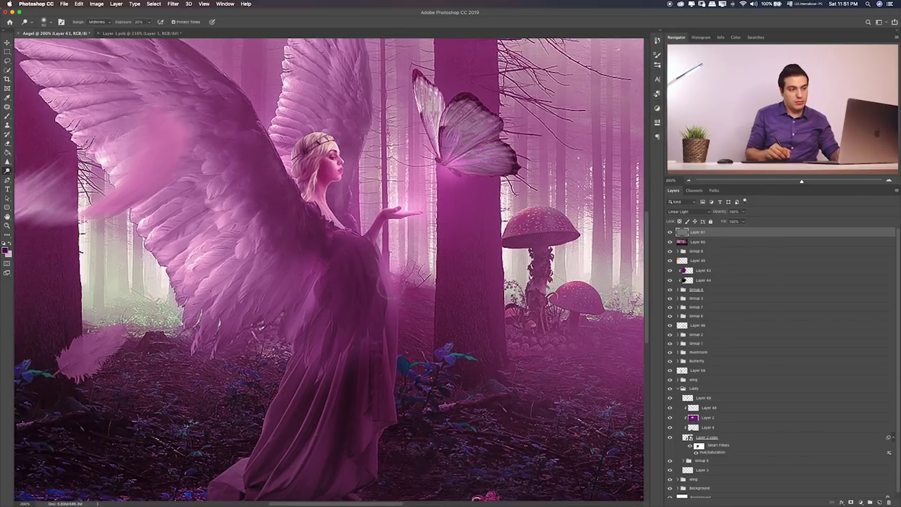
key("bracketright")
key("bracketright")
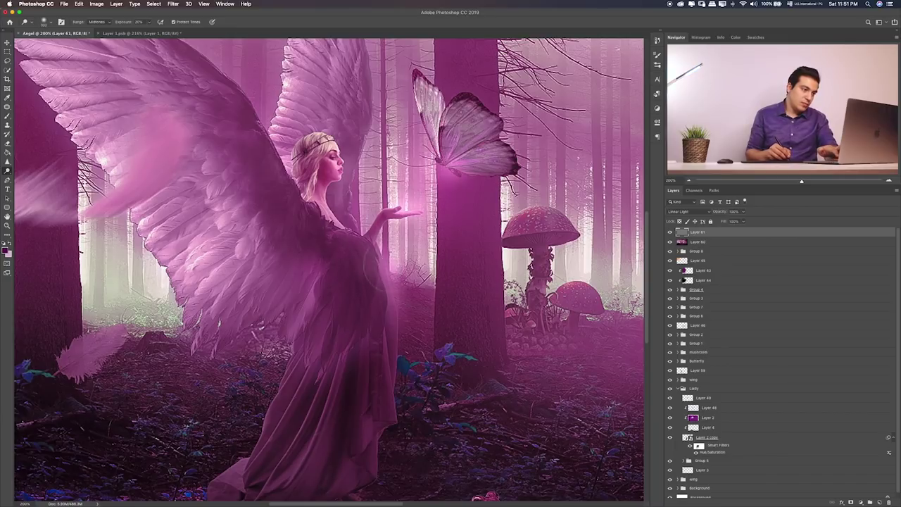
scroll(342, 286, "left", 5)
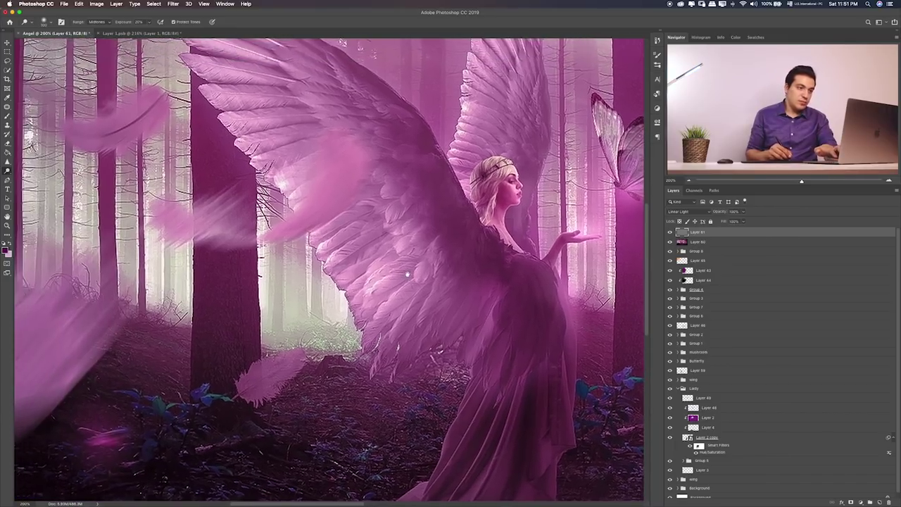
scroll(407, 273, "right", 6)
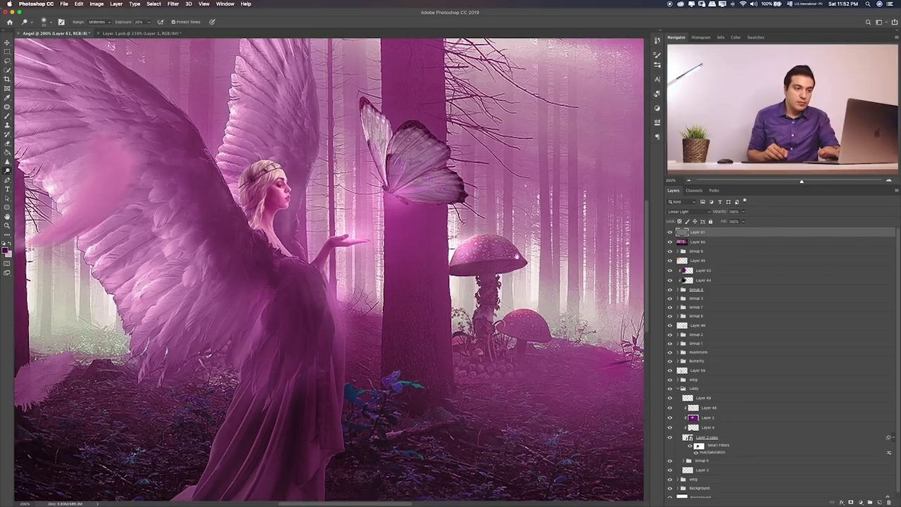
scroll(530, 252, "right", 6)
mouse_move(547, 245)
left_mouse_down()
mouse_move(505, 256)
mouse_move(542, 248)
left_mouse_up()
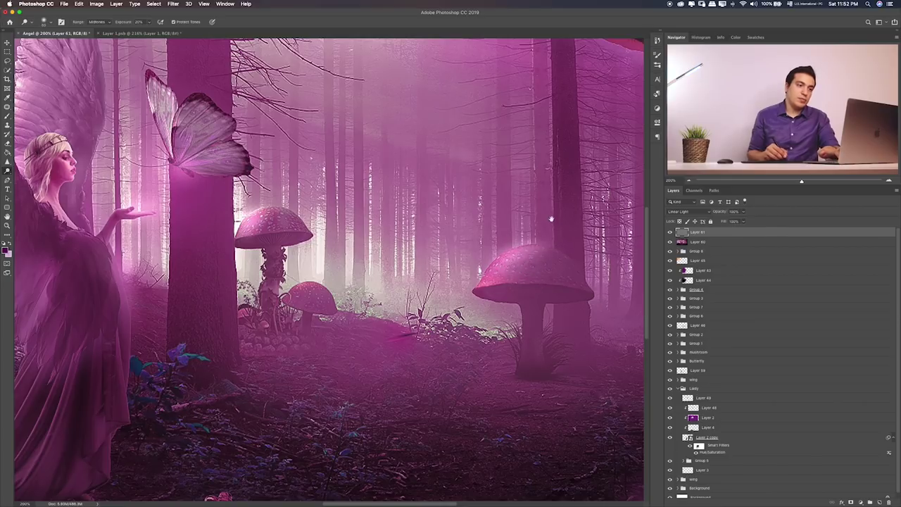
scroll(551, 219, "up", 4)
scroll(535, 233, "right", 4)
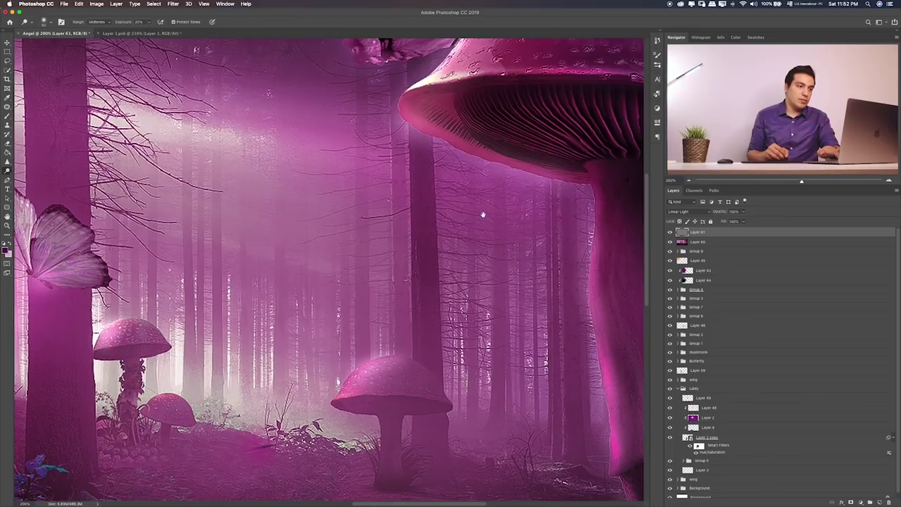
scroll(472, 246, "up", 4)
scroll(472, 246, "right", 2)
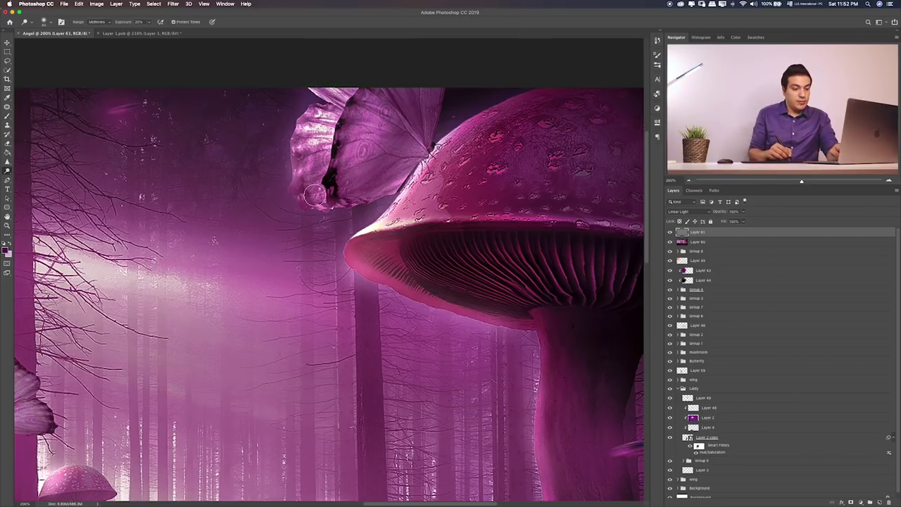
- Darken the angel's lower wing and dress, then fit the whole image on screen
key("ctrl+0")
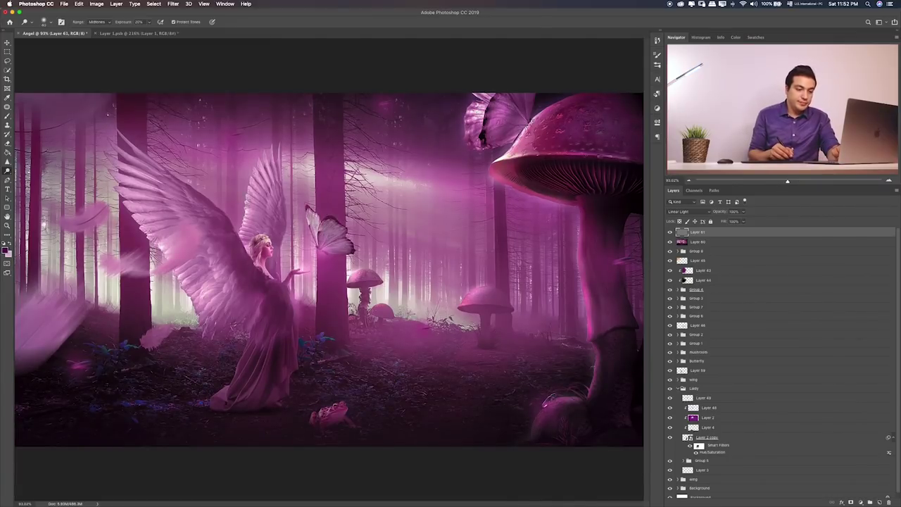
scroll(248, 203, "up", 5)
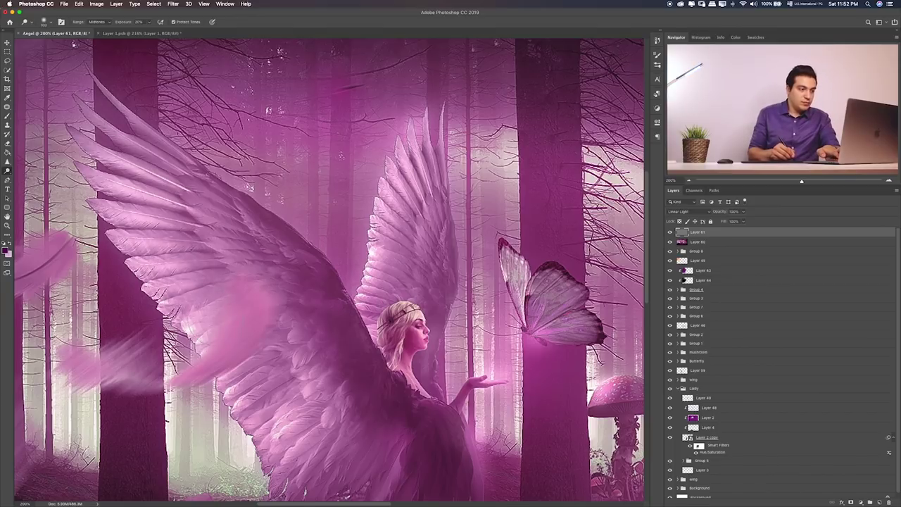
mouse_move(249, 309)
left_mouse_down()
mouse_move(224, 267)
mouse_move(218, 225)
left_mouse_up()
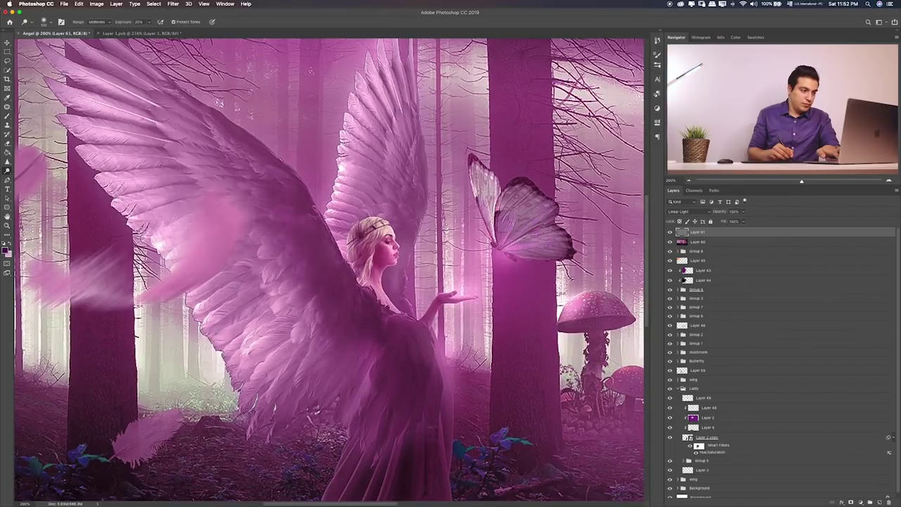
mouse_move(278, 422)
left_mouse_down()
mouse_move(311, 394)
mouse_move(352, 403)
mouse_move(380, 433)
left_mouse_up()
mouse_move(317, 246)
left_mouse_down()
mouse_move(351, 303)
mouse_move(405, 345)
left_mouse_up()
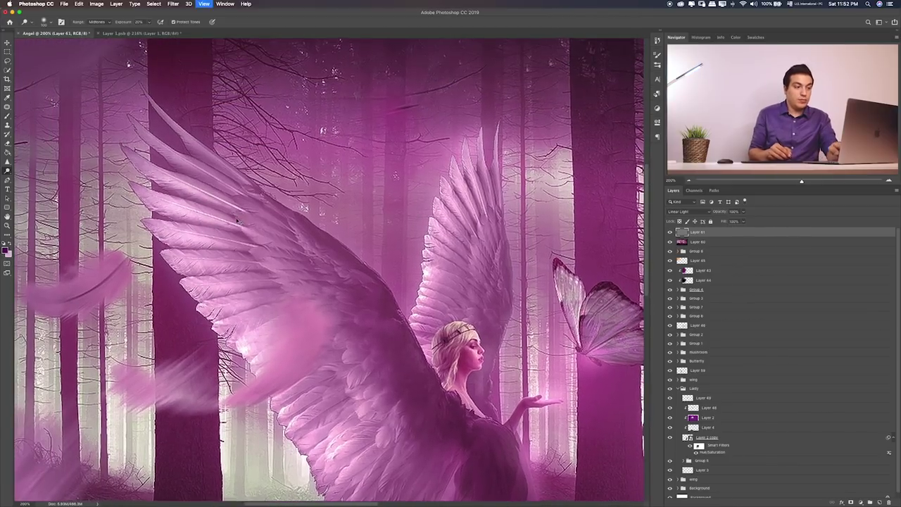
key("ctrl+0")
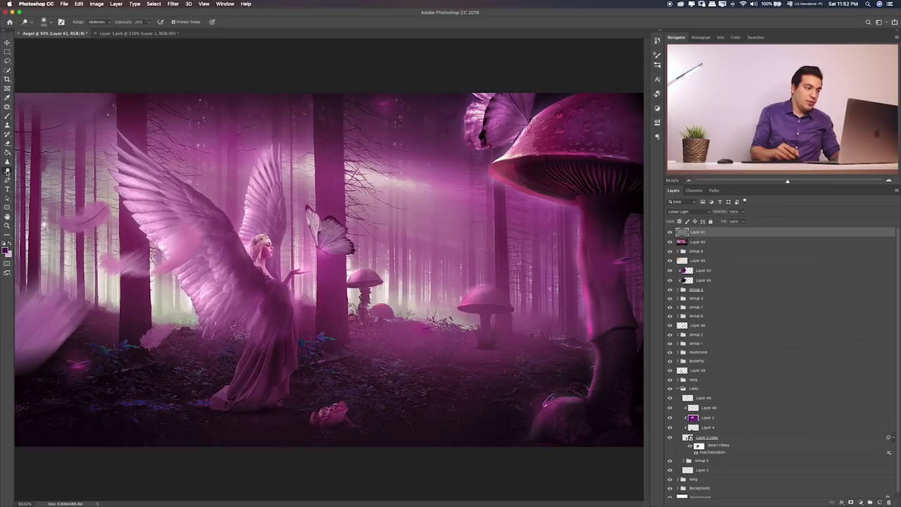
- Raise dodge Exposure to 50% and resize the brush to work the mushroom cap top
key("3")
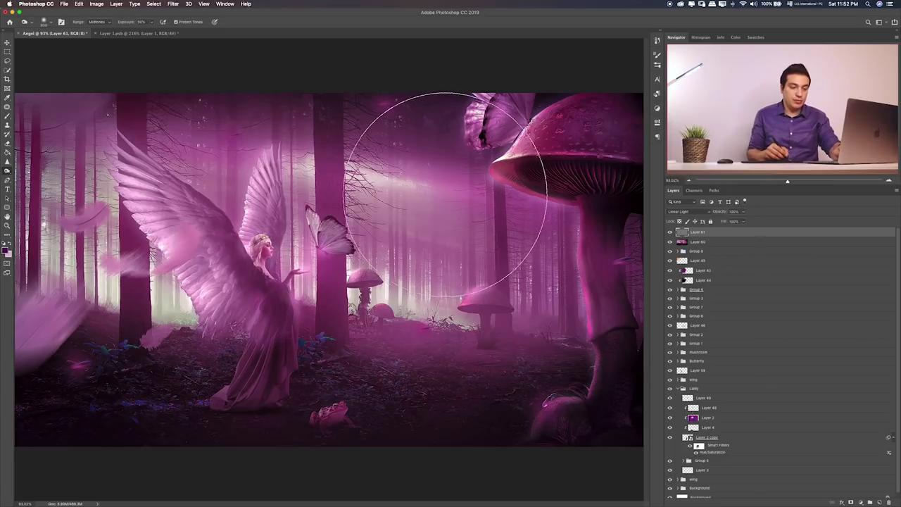
key("5")
scroll(445, 196, "up", 3)
scroll(436, 195, "up", 2)
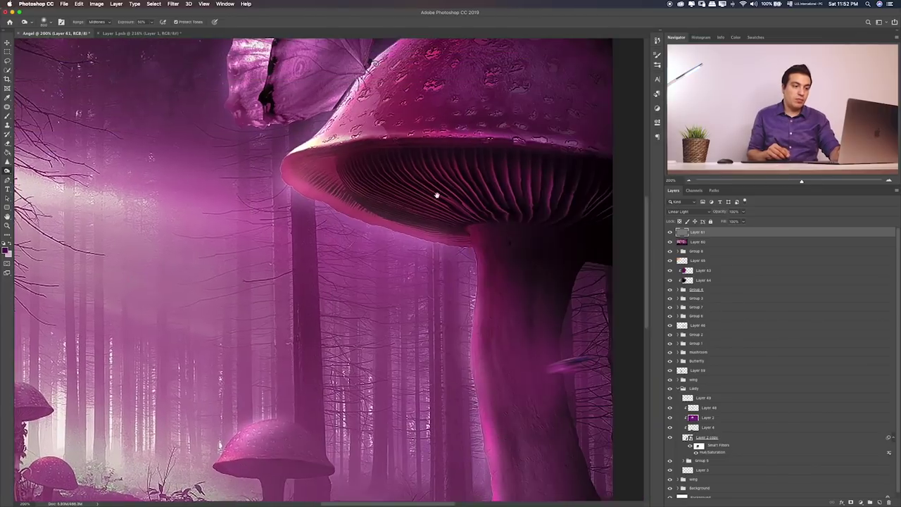
scroll(422, 195, "right", 3)
key("bracketleft")
key("bracketleft")
key("bracketleft")
key("bracketleft")
key("bracketleft")
key("bracketleft")
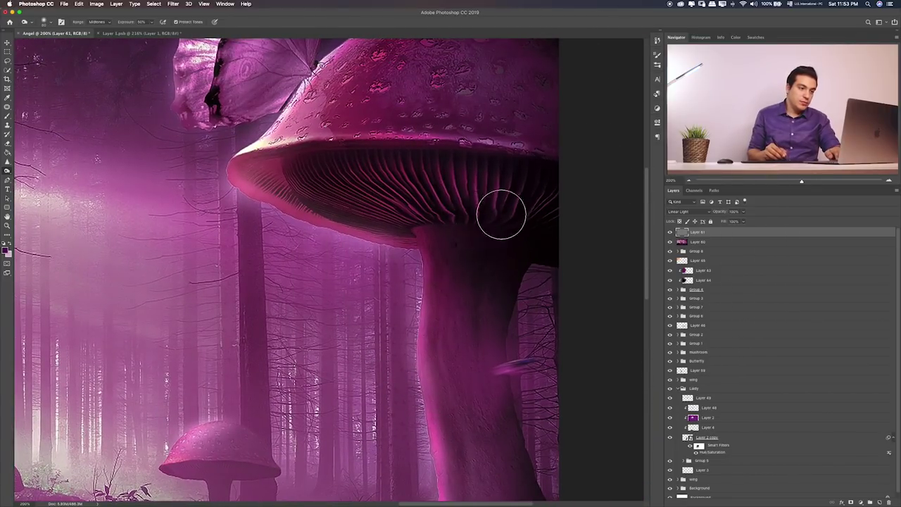
left_click_drag(553, 105, 546, 166)
key("bracketright")
key("bracketright")
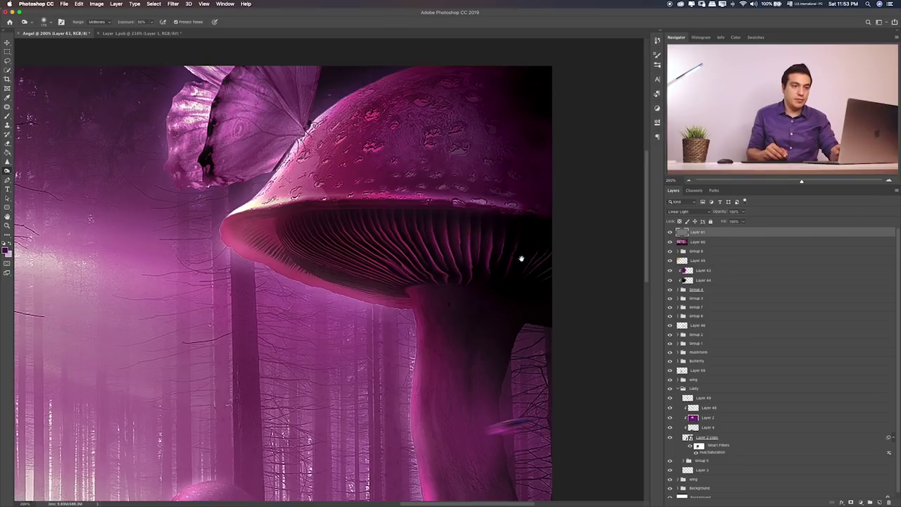
scroll(521, 259, "down", 5)
scroll(513, 228, "down", 1)
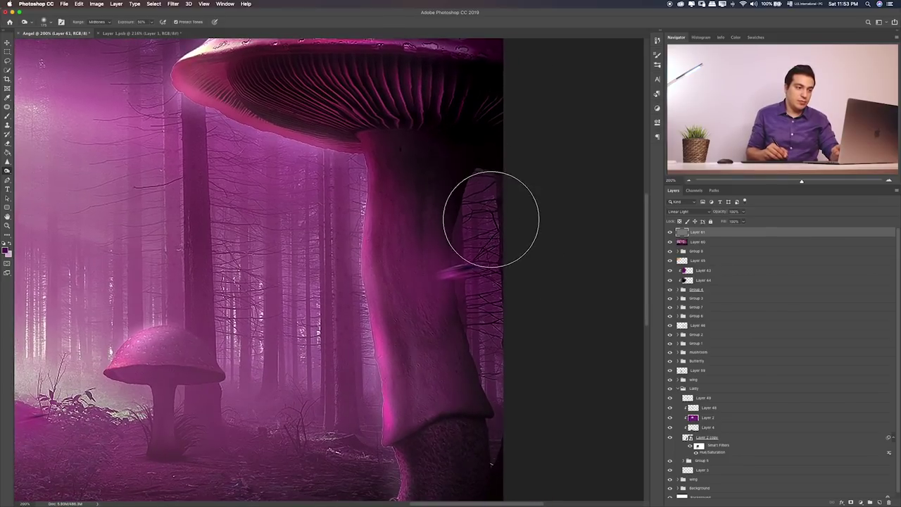
- Work across the stem base, forest floor and dress hem, then brighten the frog
left_click_drag(523, 402, 496, 216)
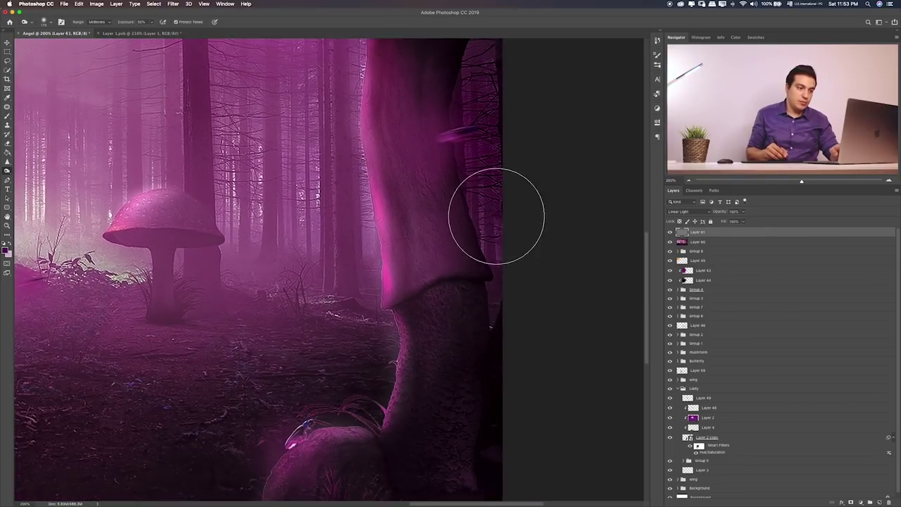
mouse_move(461, 359)
left_mouse_down()
mouse_move(530, 270)
mouse_move(615, 221)
left_mouse_up()
left_click_drag(342, 328, 530, 325)
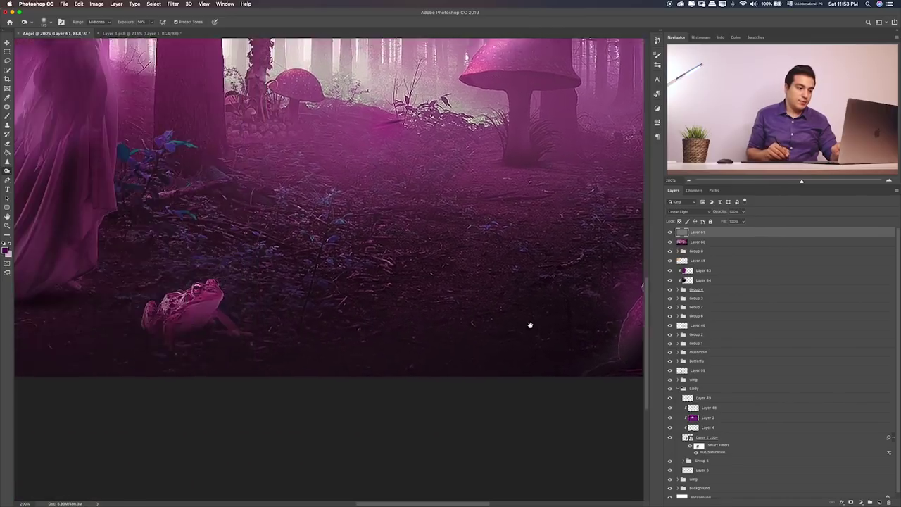
left_click_drag(127, 304, 413, 321)
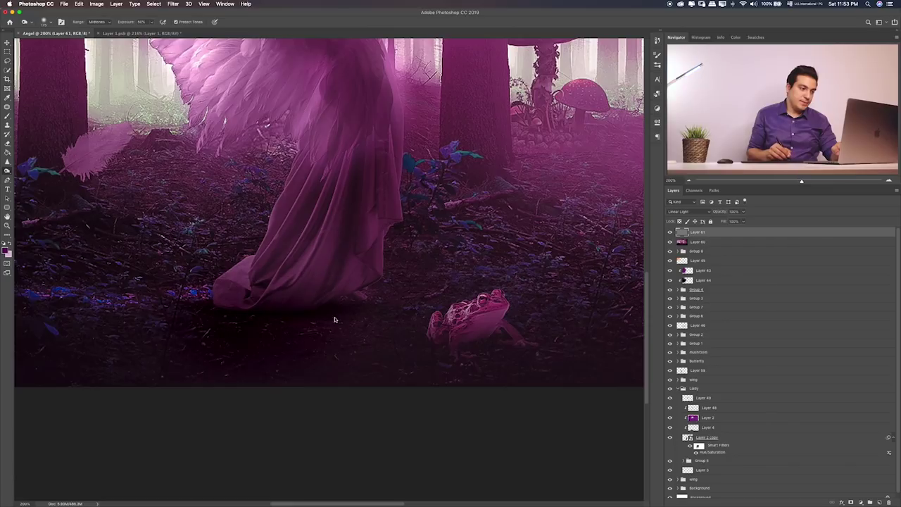
left_click_drag(283, 267, 373, 301)
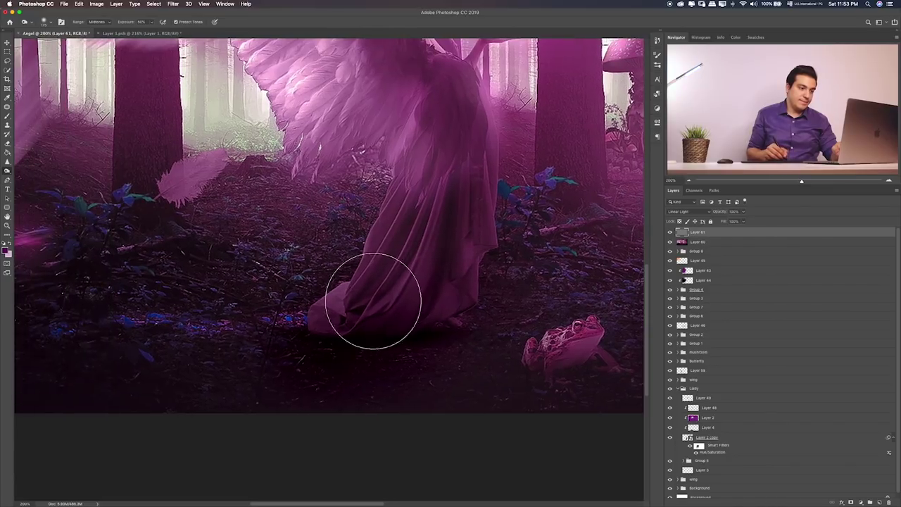
mouse_move(569, 331)
left_mouse_down()
mouse_move(542, 354)
mouse_move(543, 342)
mouse_move(582, 354)
left_mouse_up()
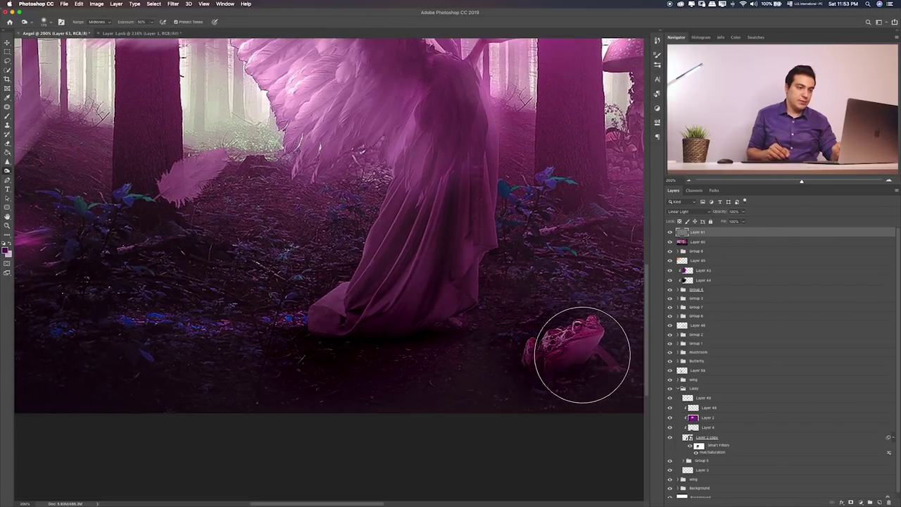
- Pan around the scene to review the lighting, then fit the whole image on screen
scroll(383, 322, "left", 10)
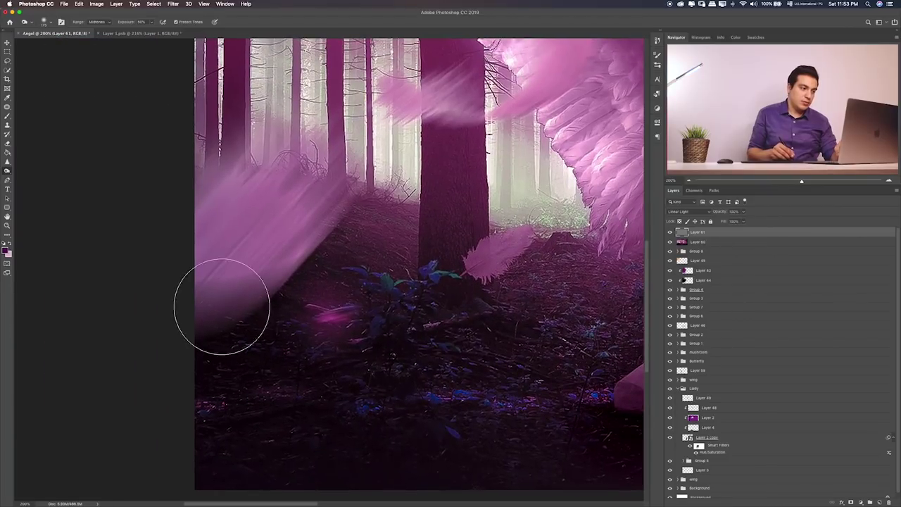
scroll(383, 268, "right", 7)
scroll(383, 268, "up", 6)
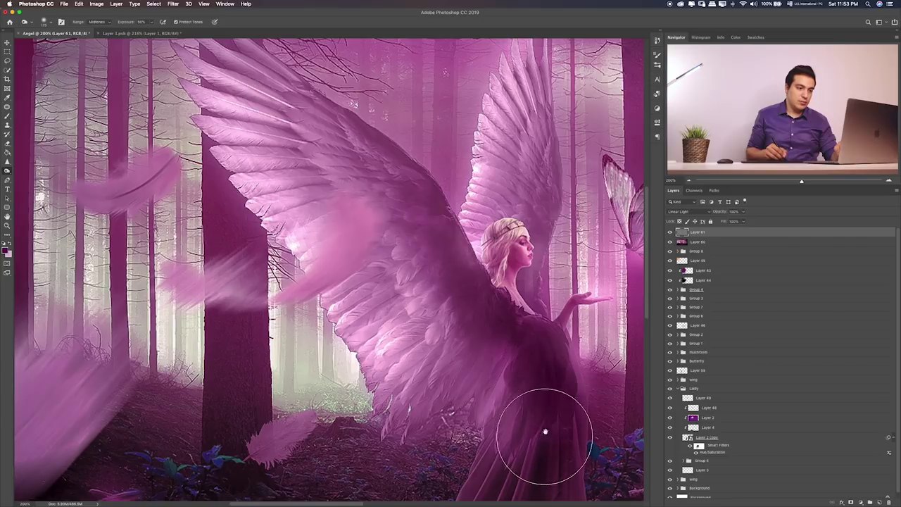
scroll(488, 302, "down", 2)
scroll(488, 302, "right", 2)
scroll(477, 281, "down", 1)
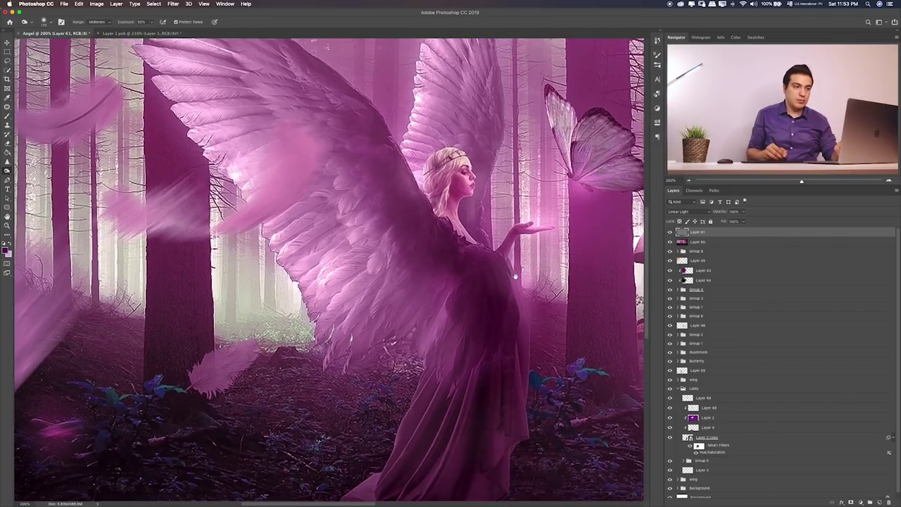
scroll(516, 277, "up", 3)
scroll(515, 277, "right", 2)
scroll(499, 279, "up", 3)
scroll(499, 279, "right", 4)
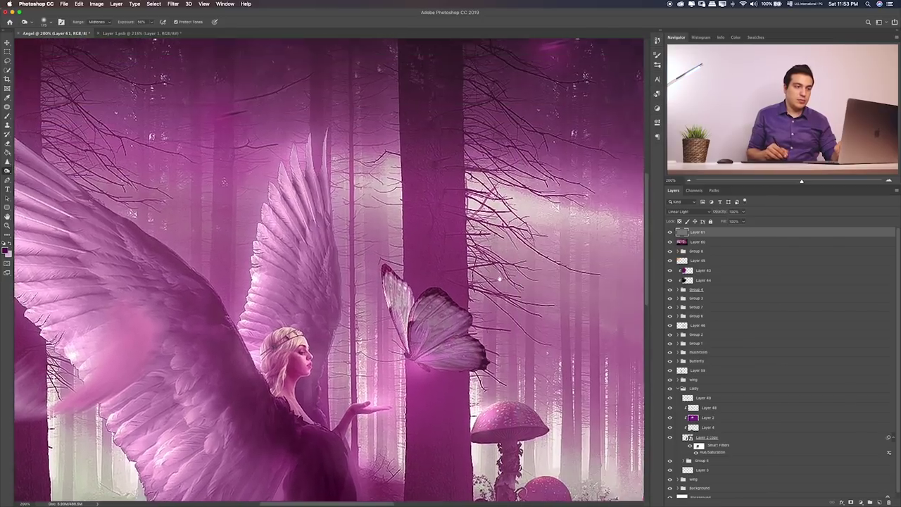
scroll(499, 279, "right", 1)
scroll(492, 275, "up", 4)
scroll(493, 274, "right", 3)
scroll(492, 272, "up", 1)
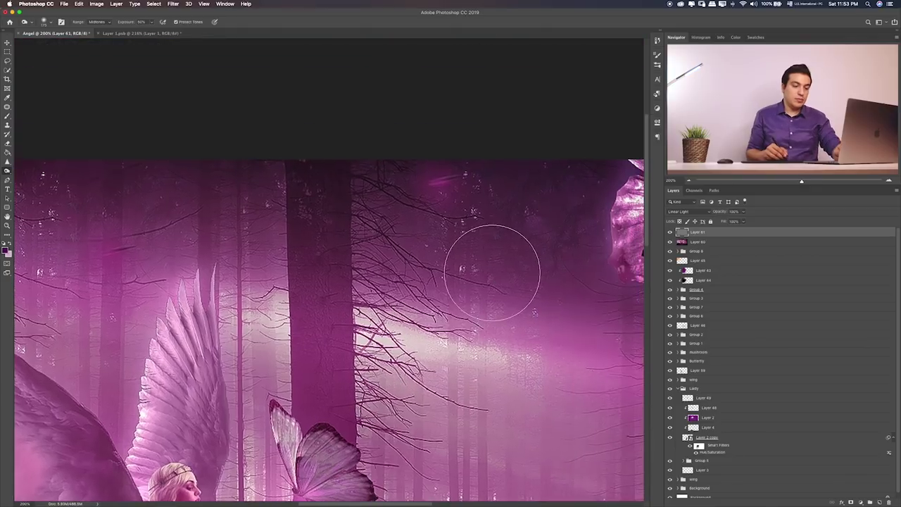
key("super+0")
- Toggle Layer 61's visibility for a before/after check and switch to the Eraser
left_click(669, 233)
left_click(670, 233)
left_click(669, 232)
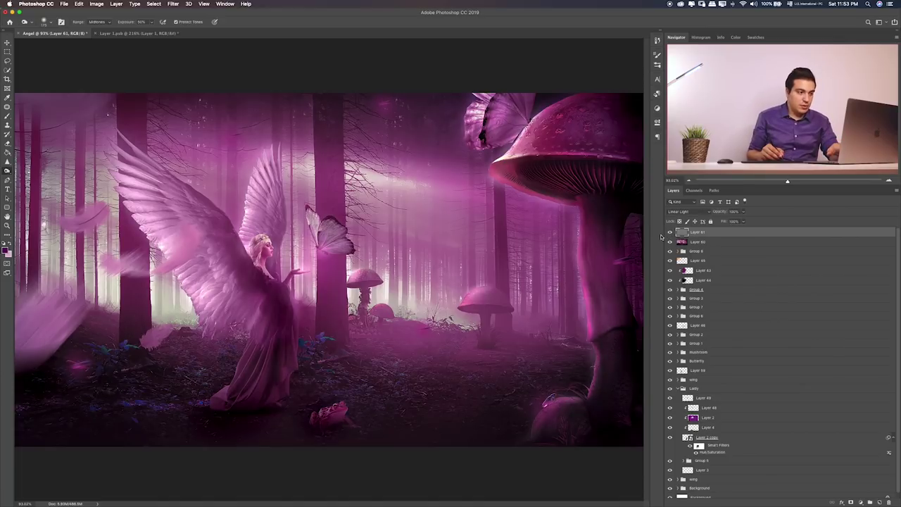
left_click(669, 232)
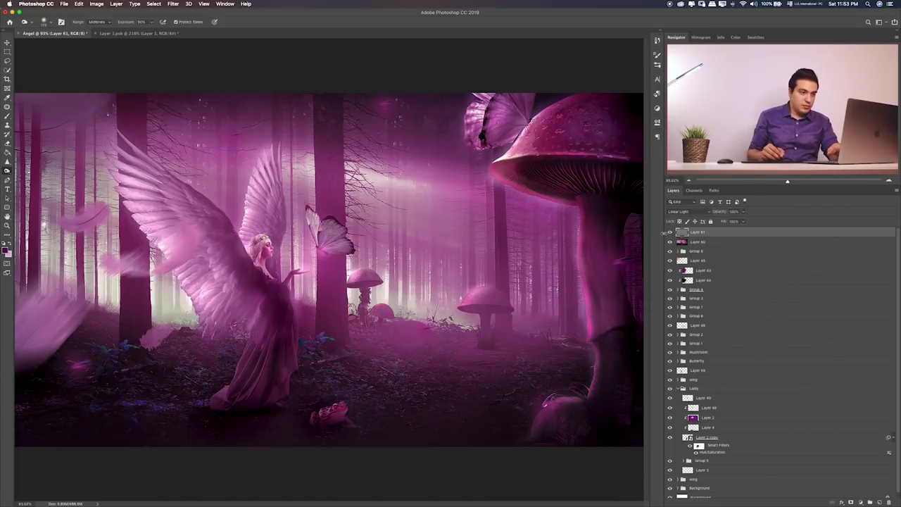
key("e")
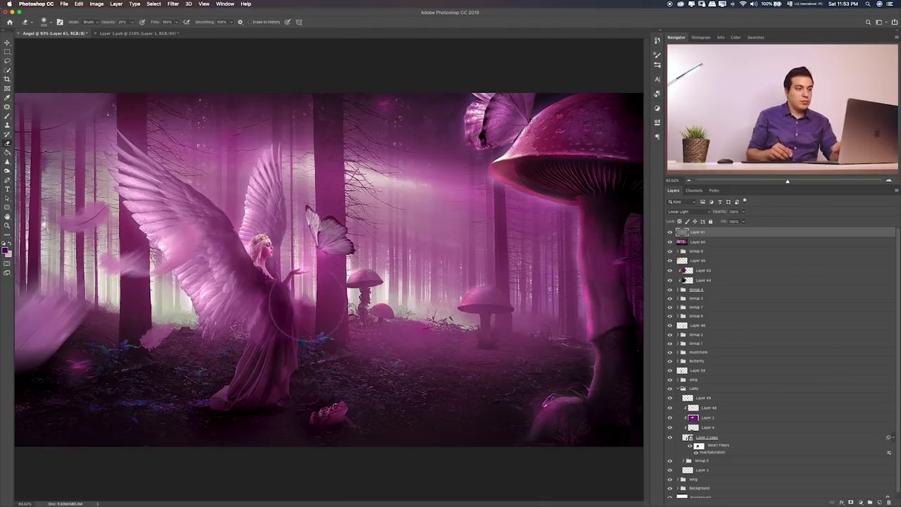
left_click(669, 233)
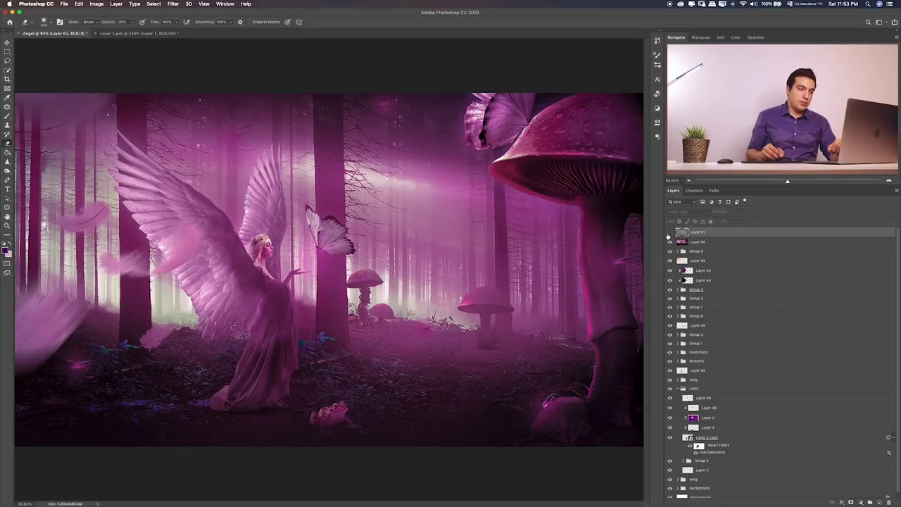